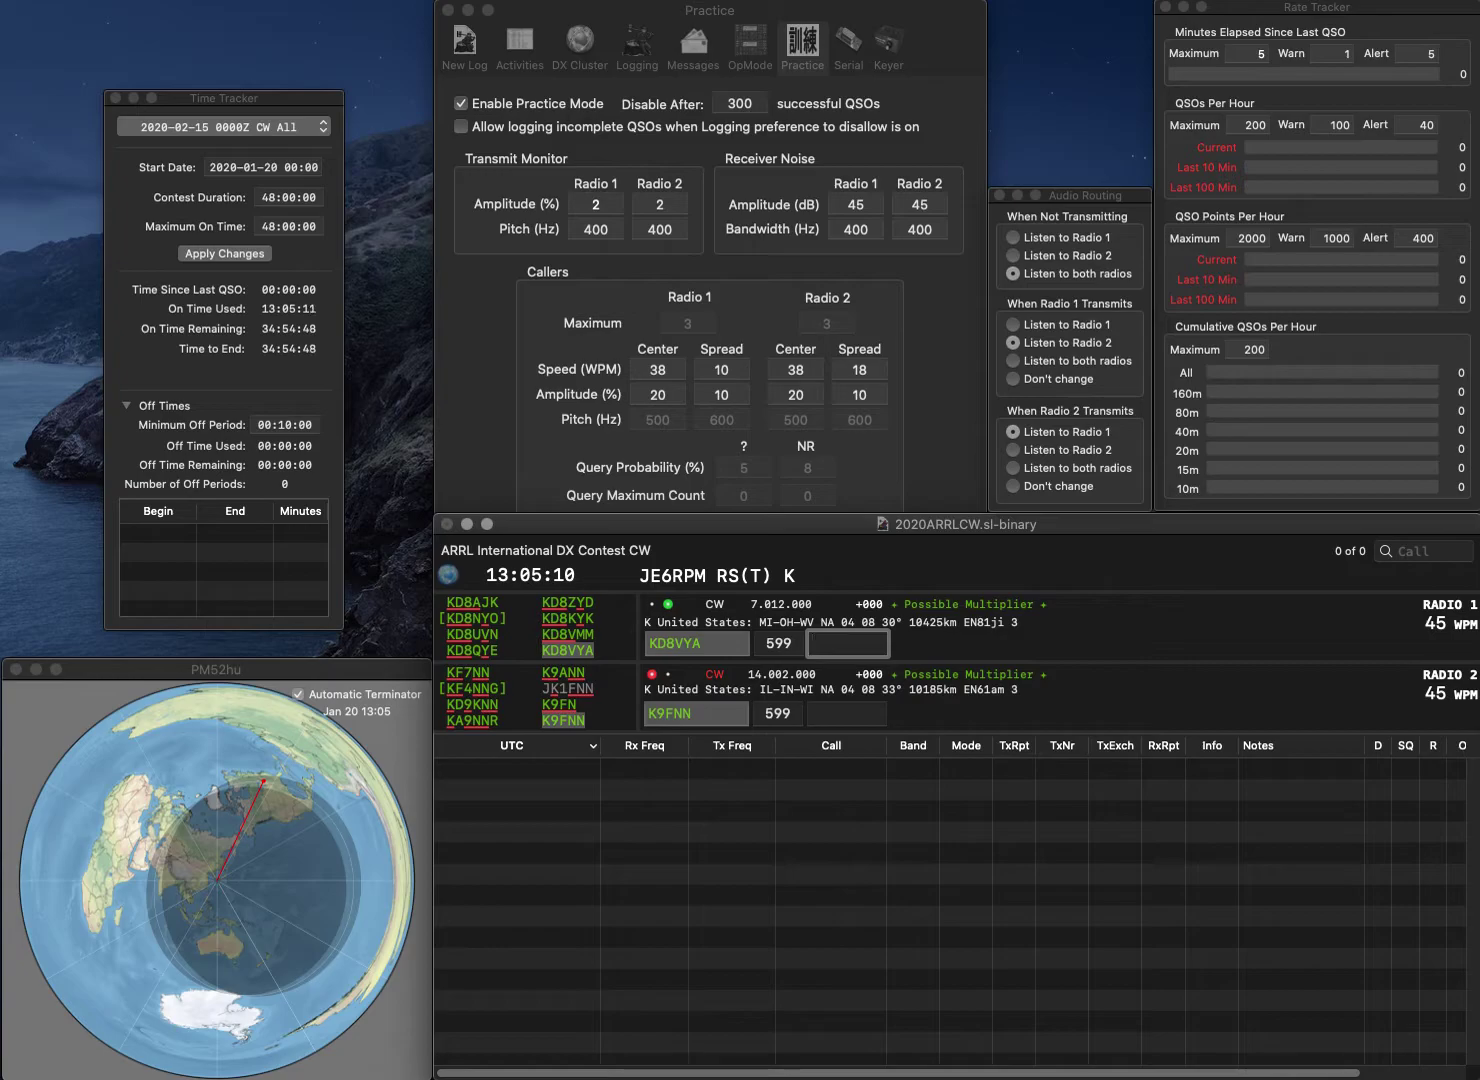
type("V")
key("Return")
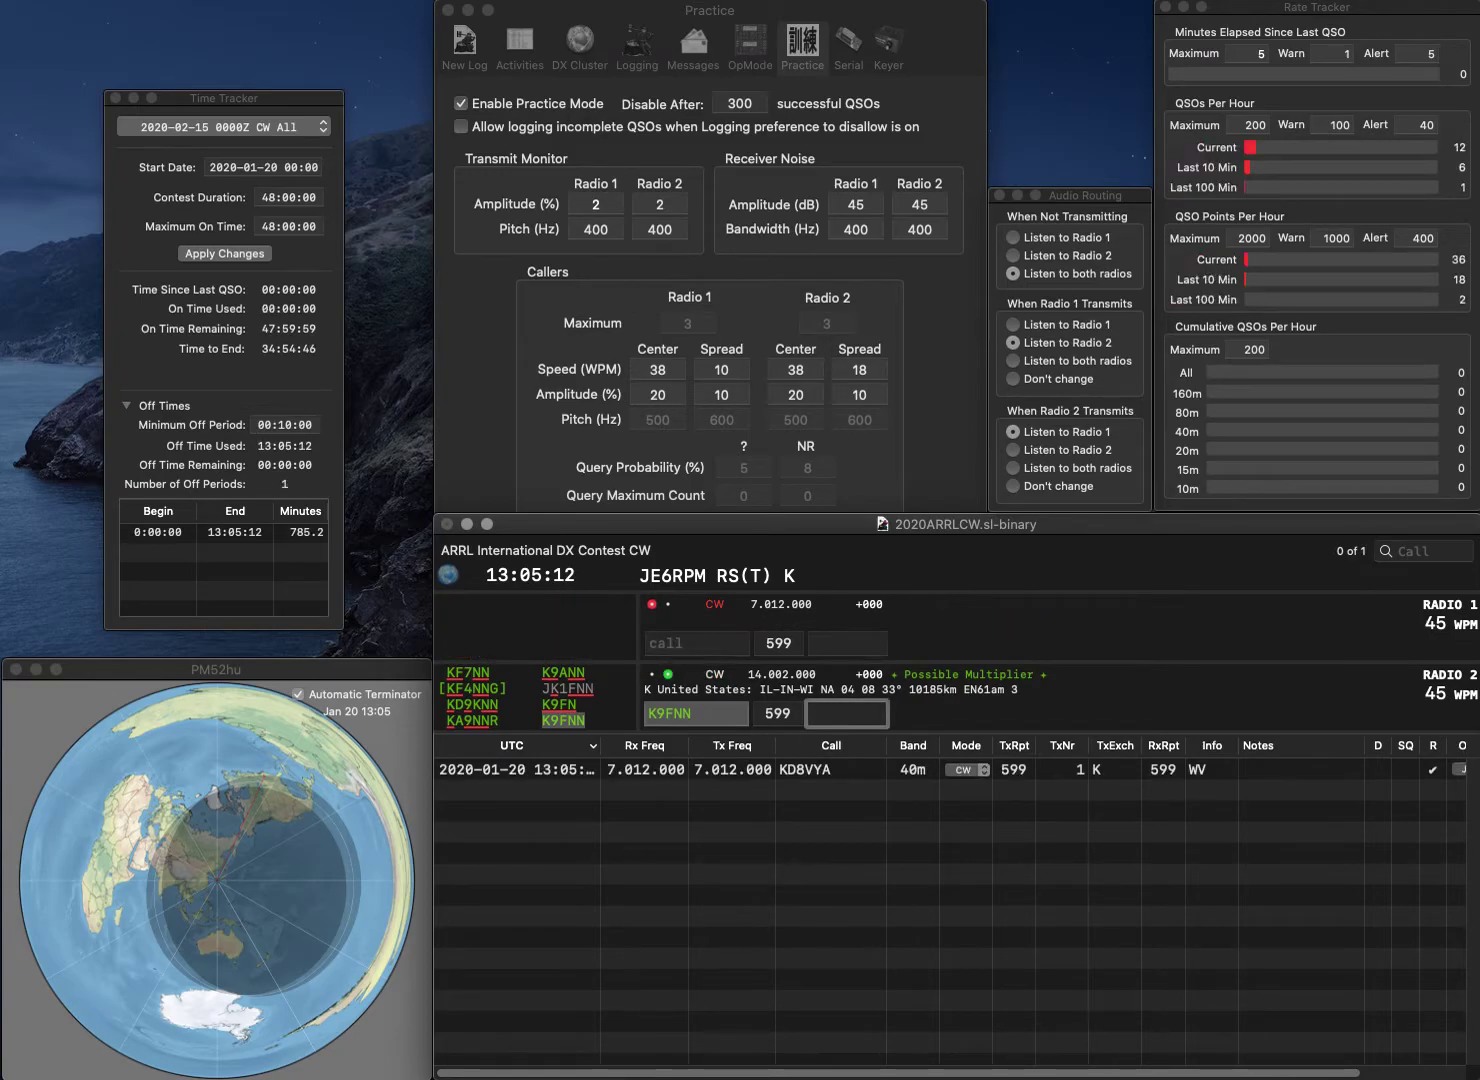
type("IL")
key("Return")
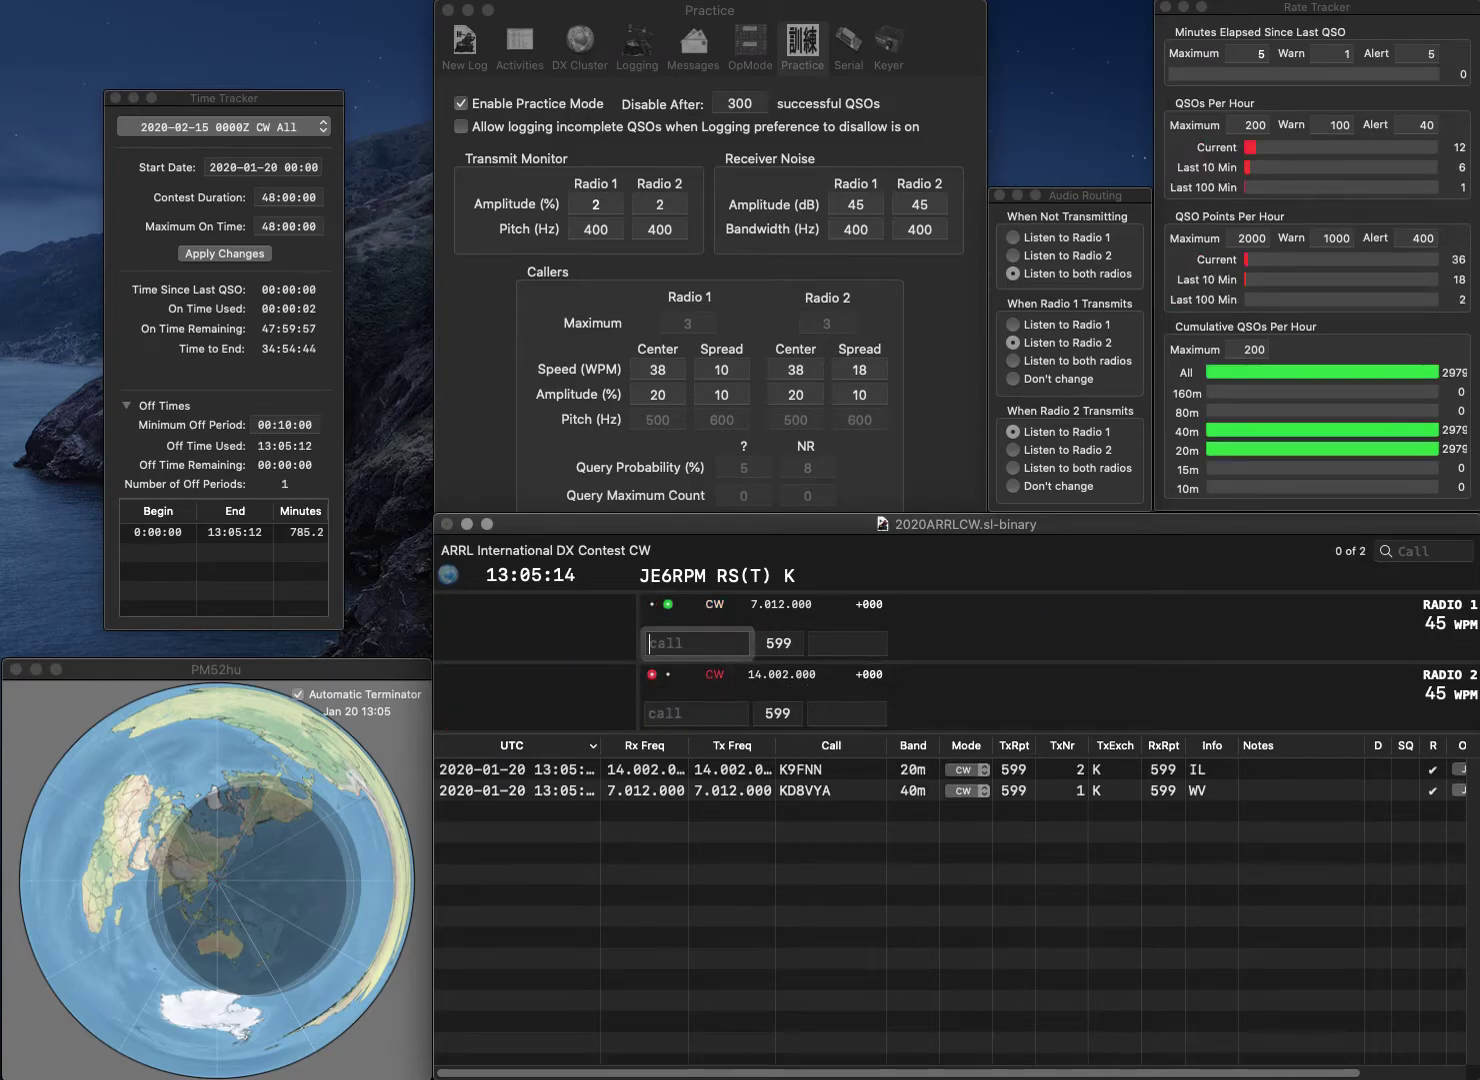
Answer the next callers by entering call sign KC2ZDC on Radio 1 and KR5D on Radio 2
type("KC2")
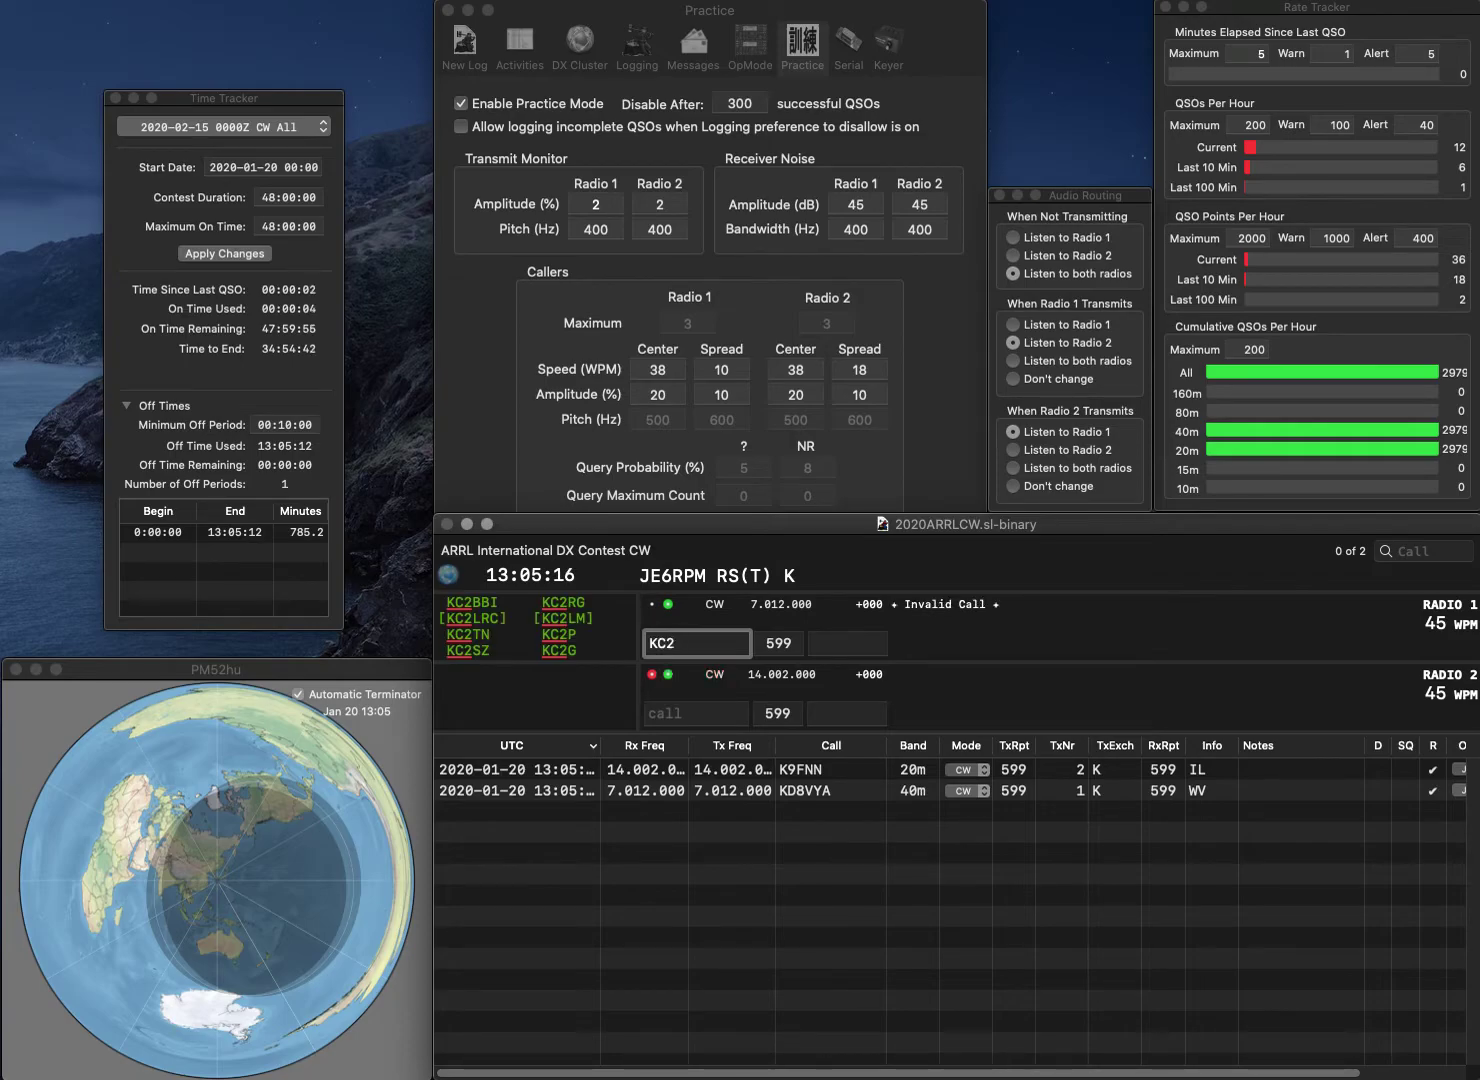
type("ZC")
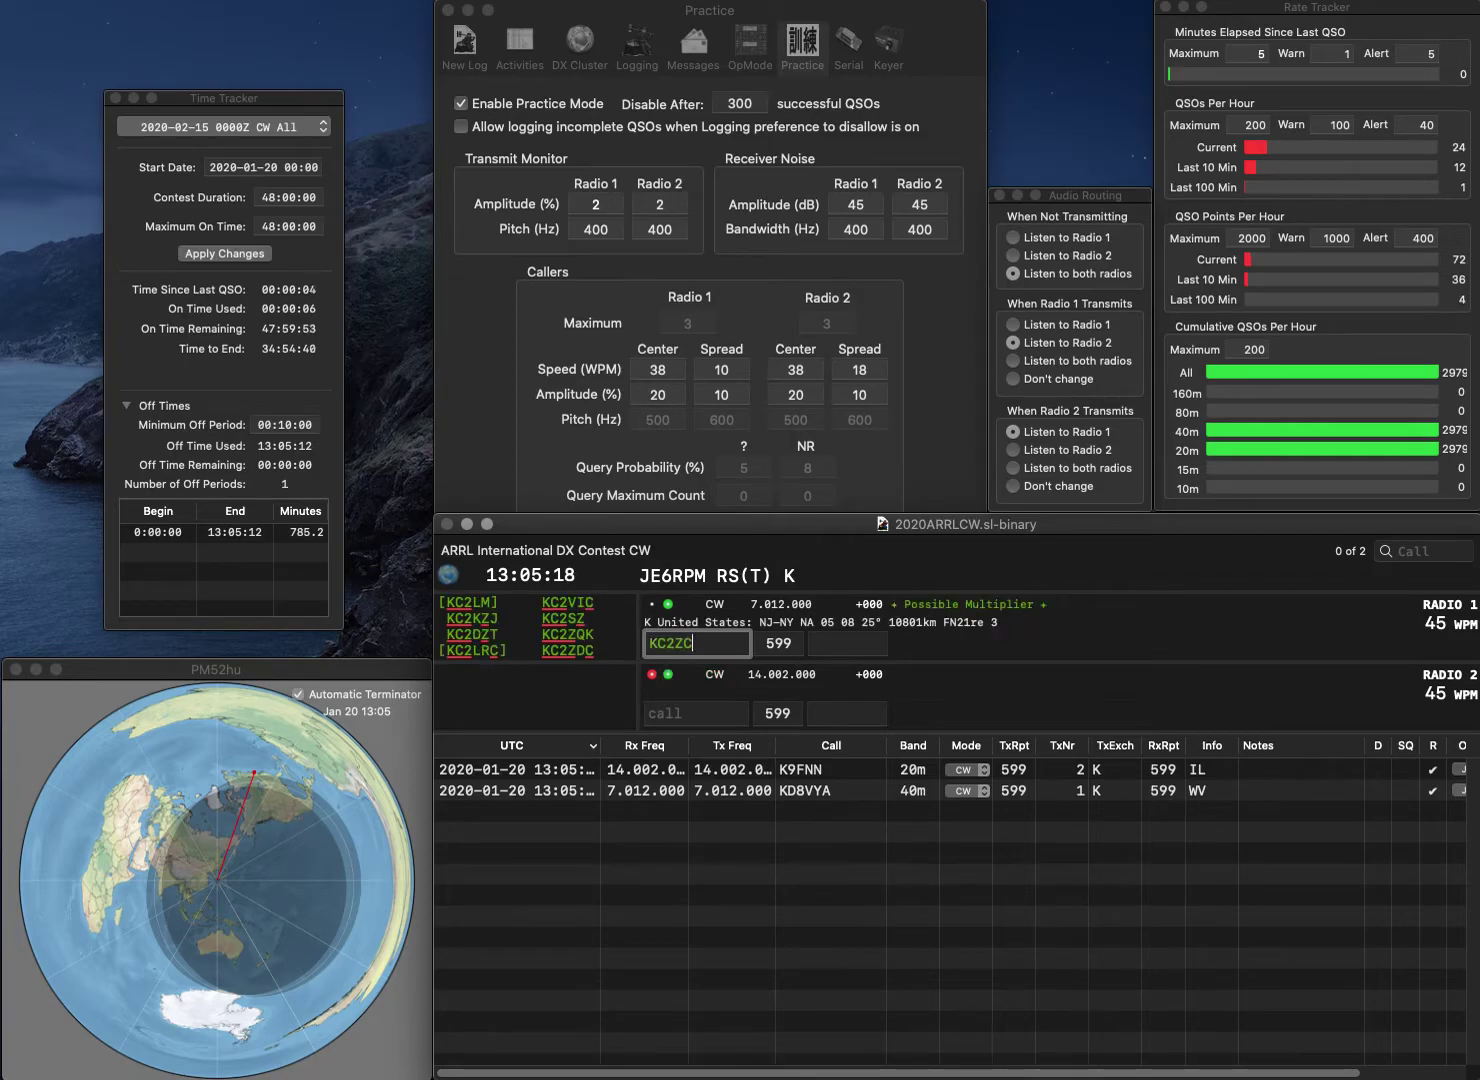
key("BackSpace")
type("DC")
key("Return")
type("KR5D")
key("Return")
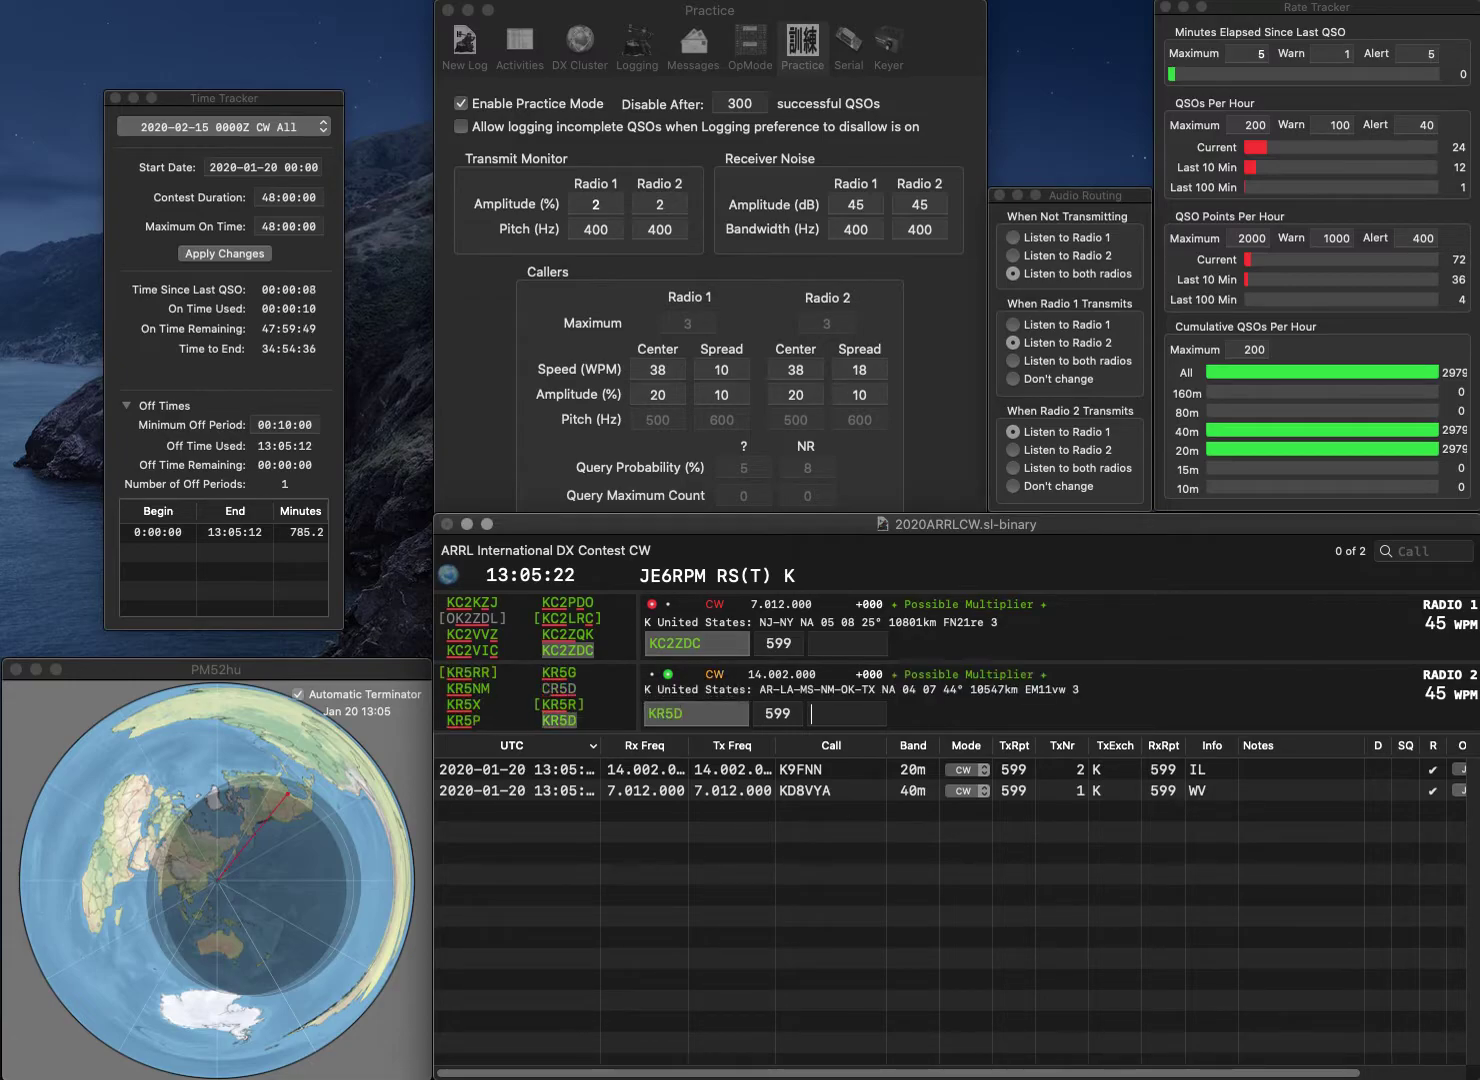
type("NJ")
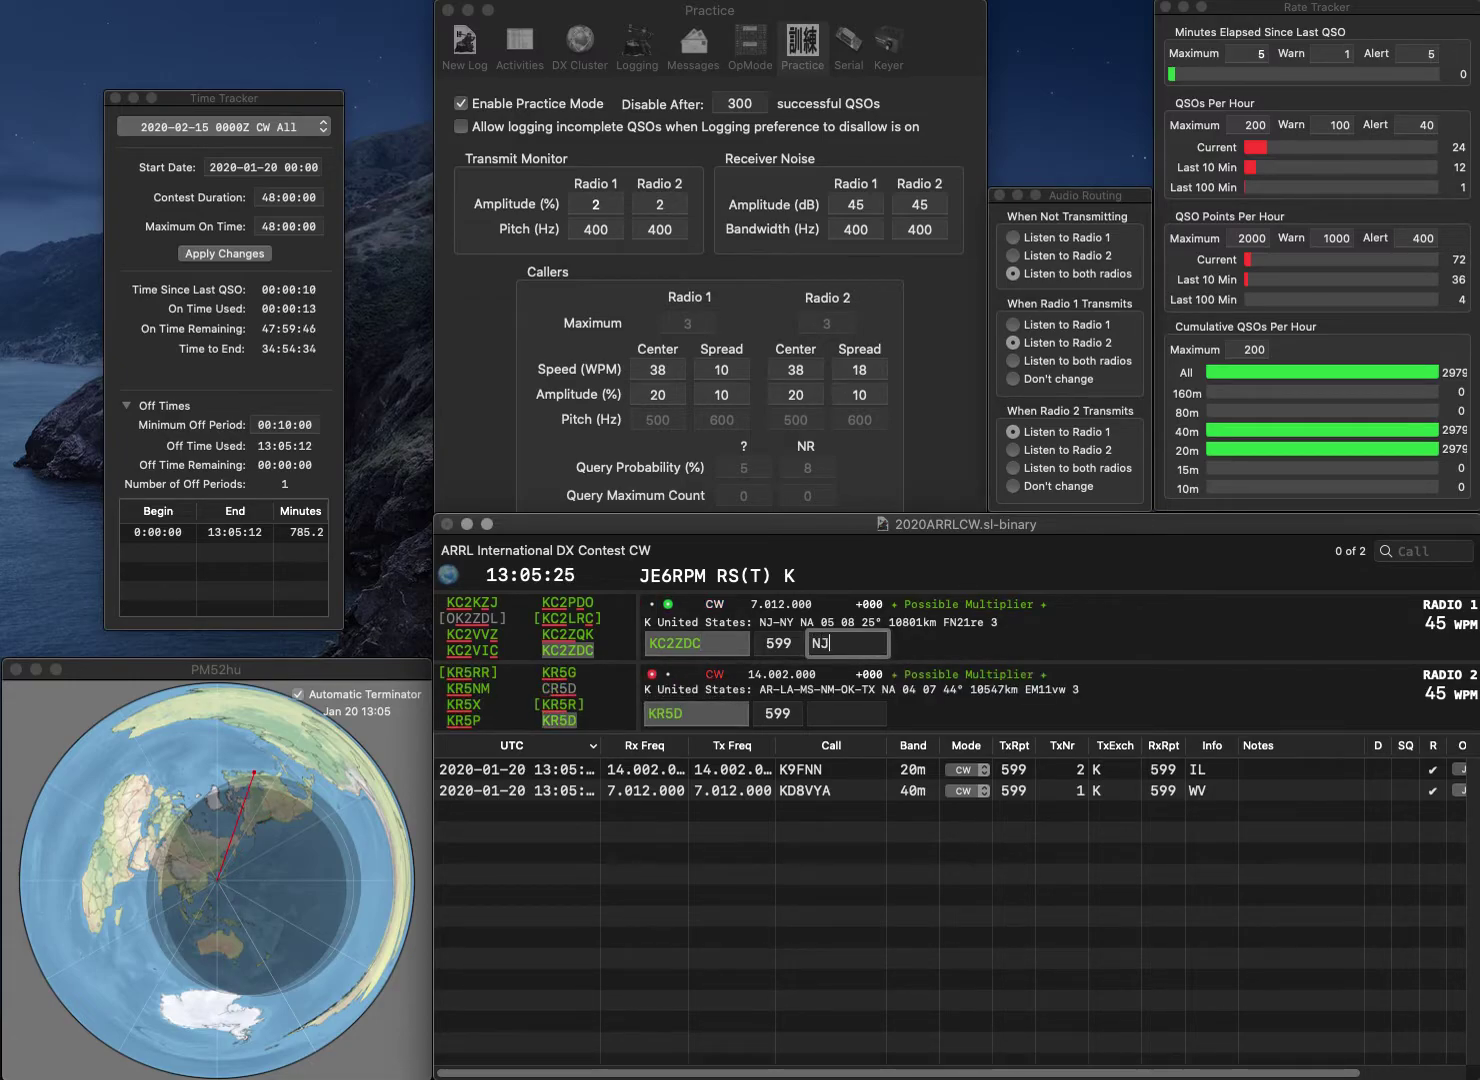
key("Return")
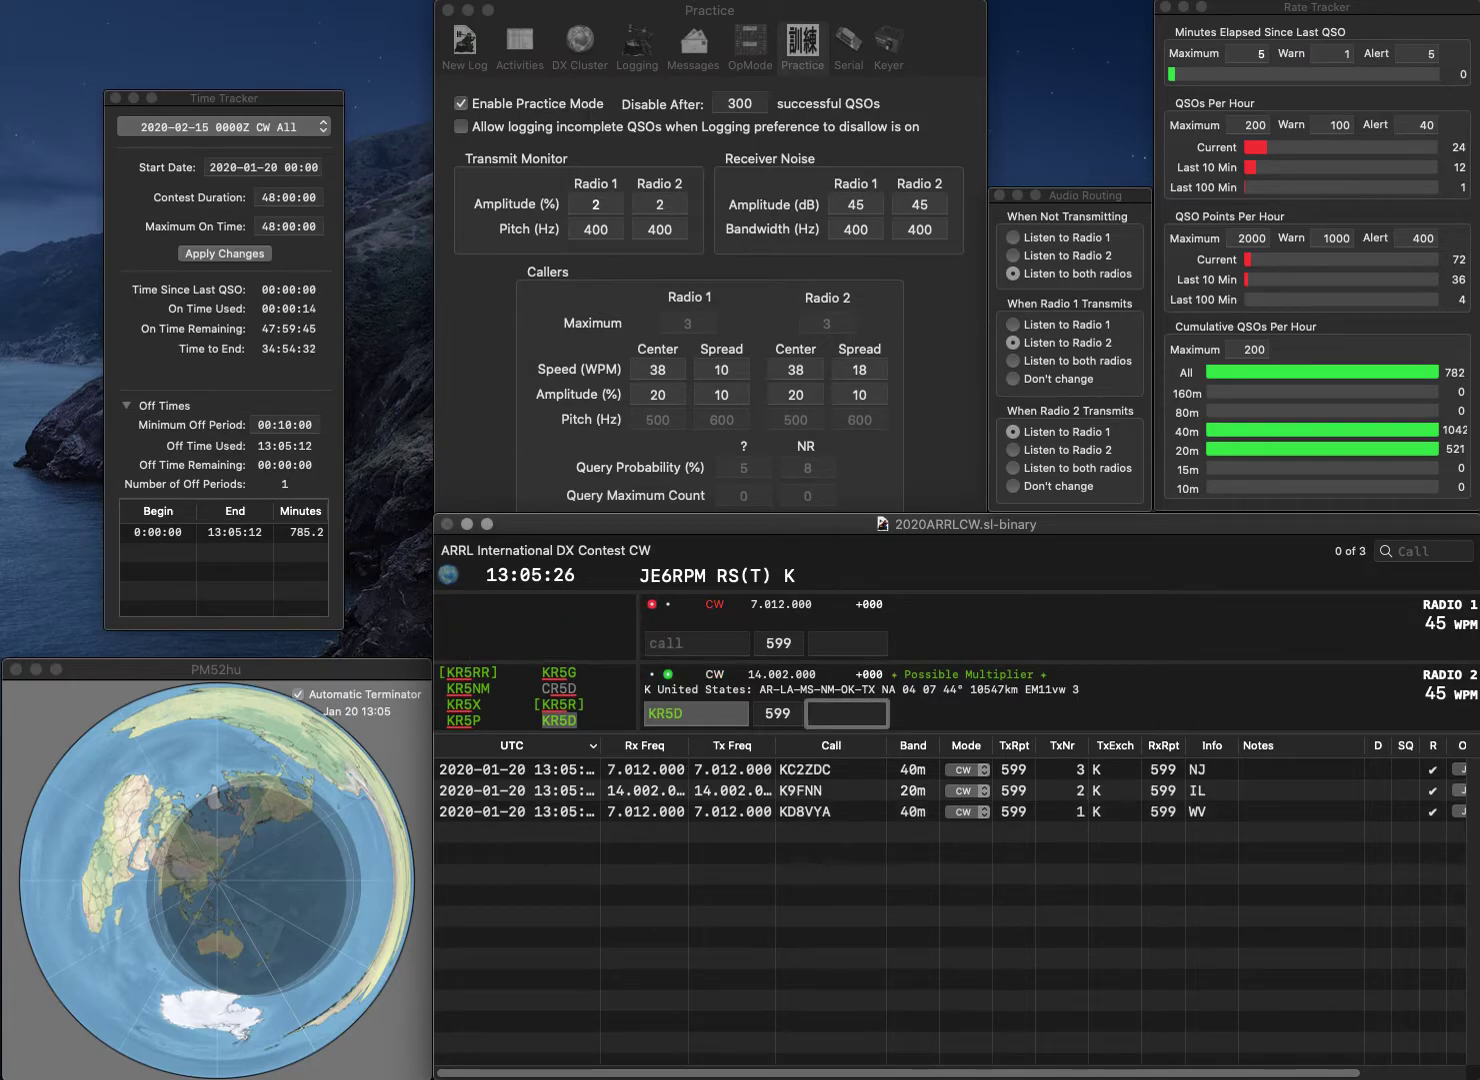
type("MS")
key("Return")
Answer the next callers by entering call sign KB8PGW on Radio 1 and AB4YK on Radio 2
type("KB8PGW")
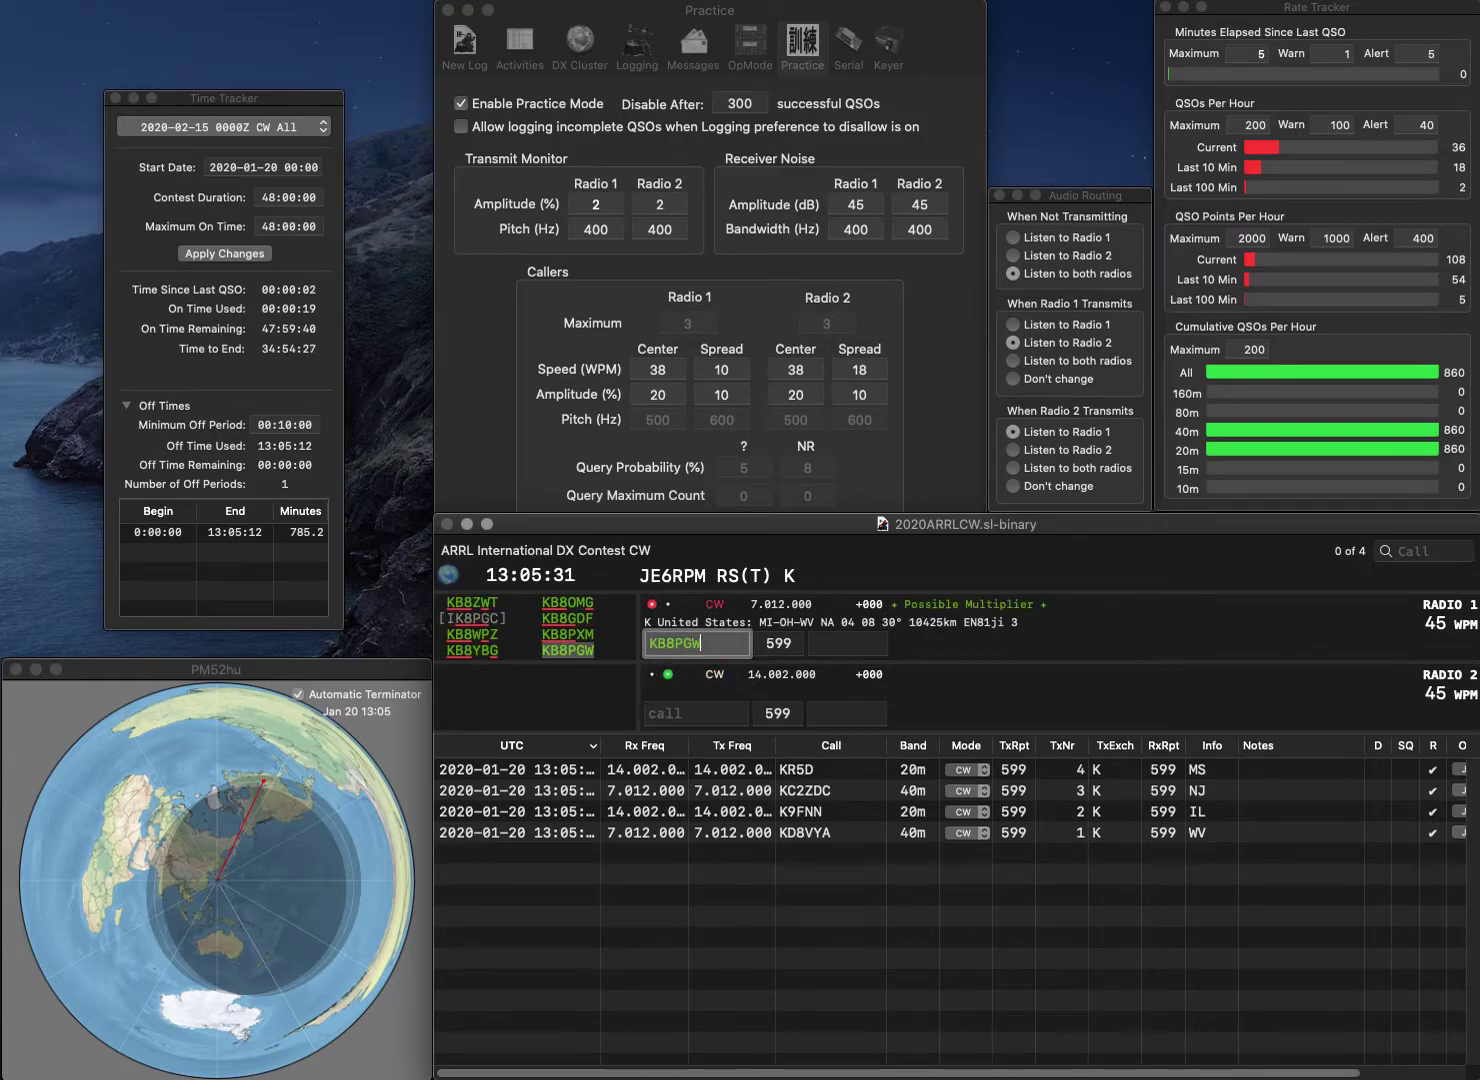
key("Return")
type("B")
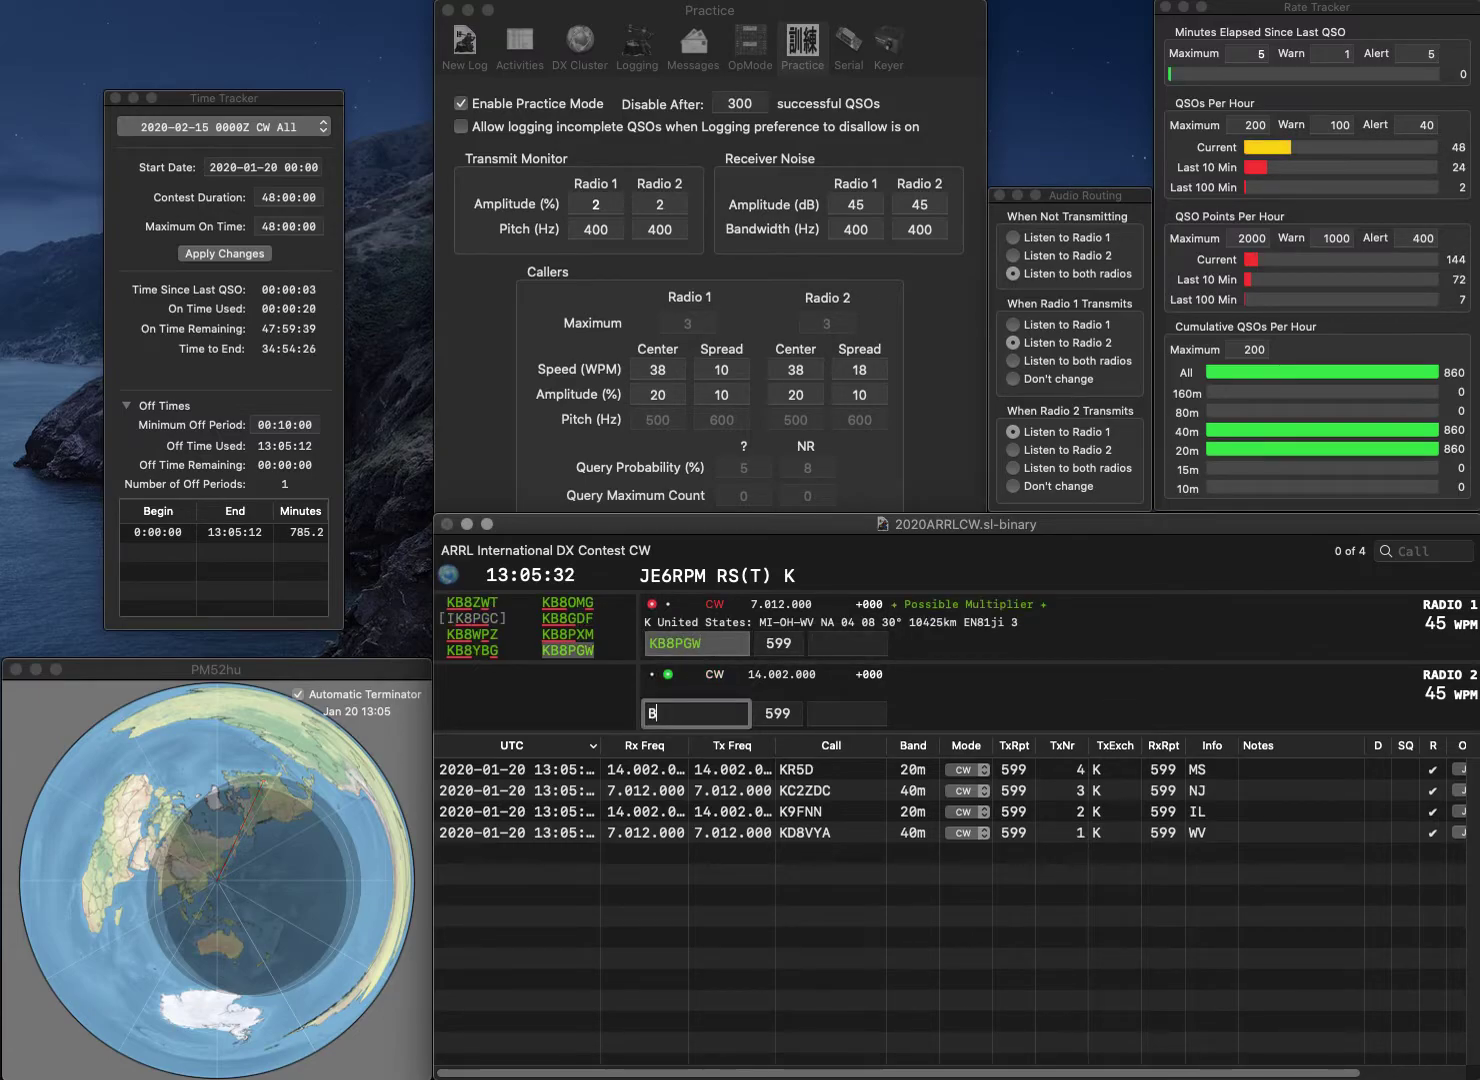
type("4YK")
key("Home")
type("A")
key("Return")
type("MOH")
key("Return")
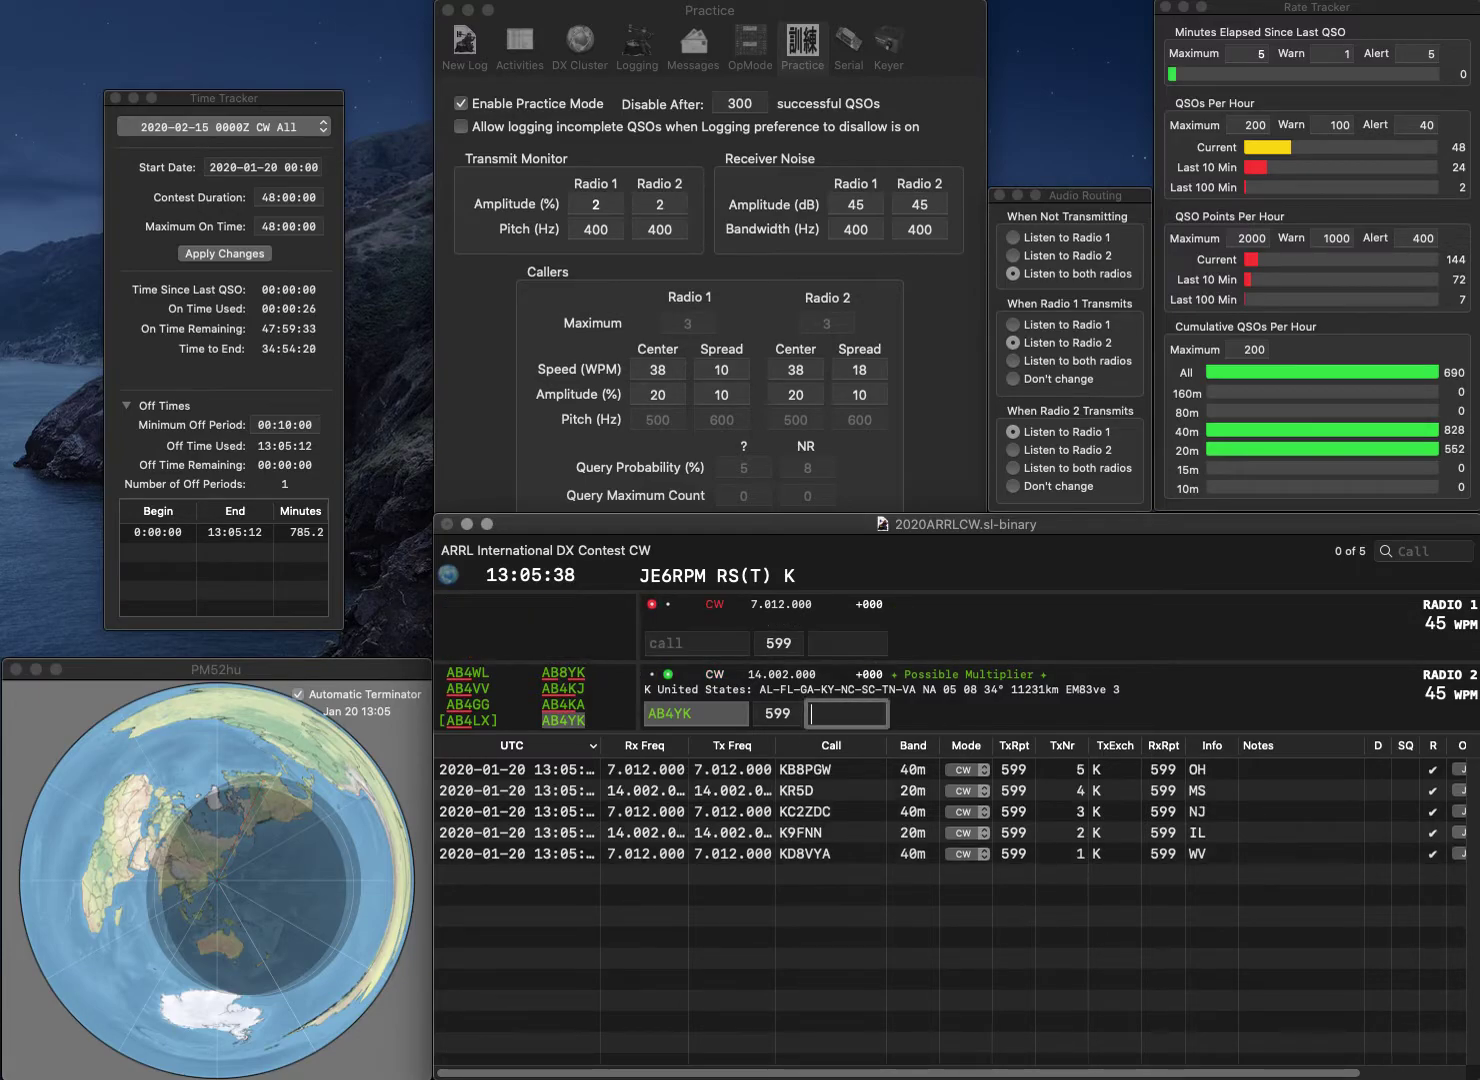
type("GA")
key("Return")
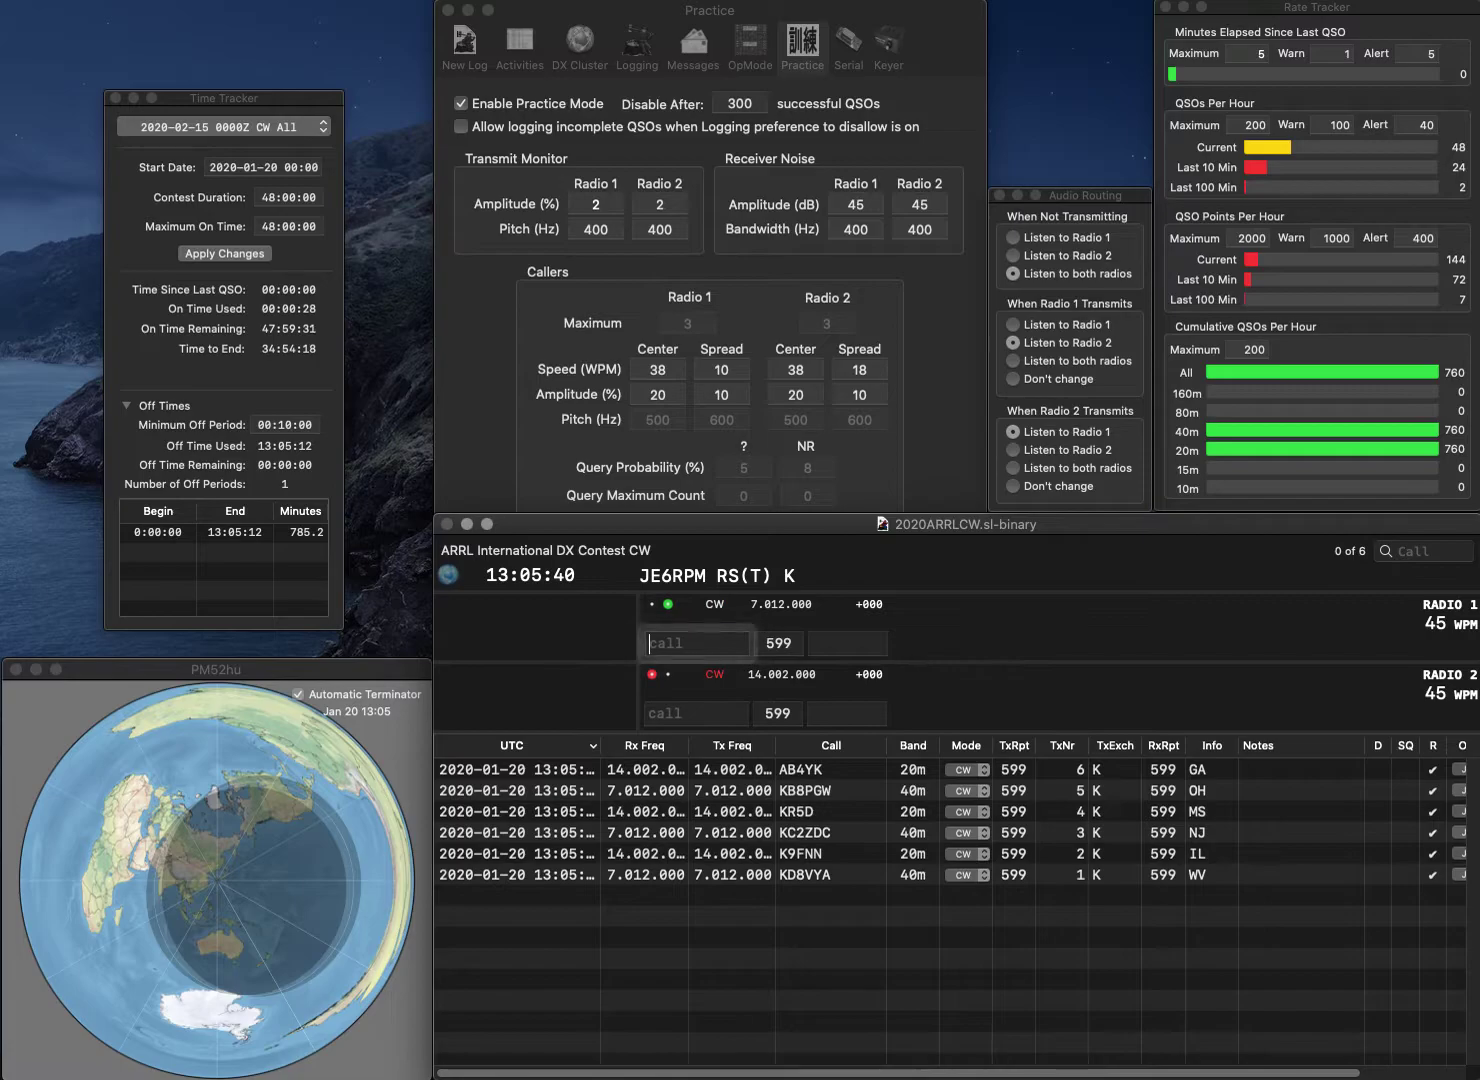
type("AB9TE")
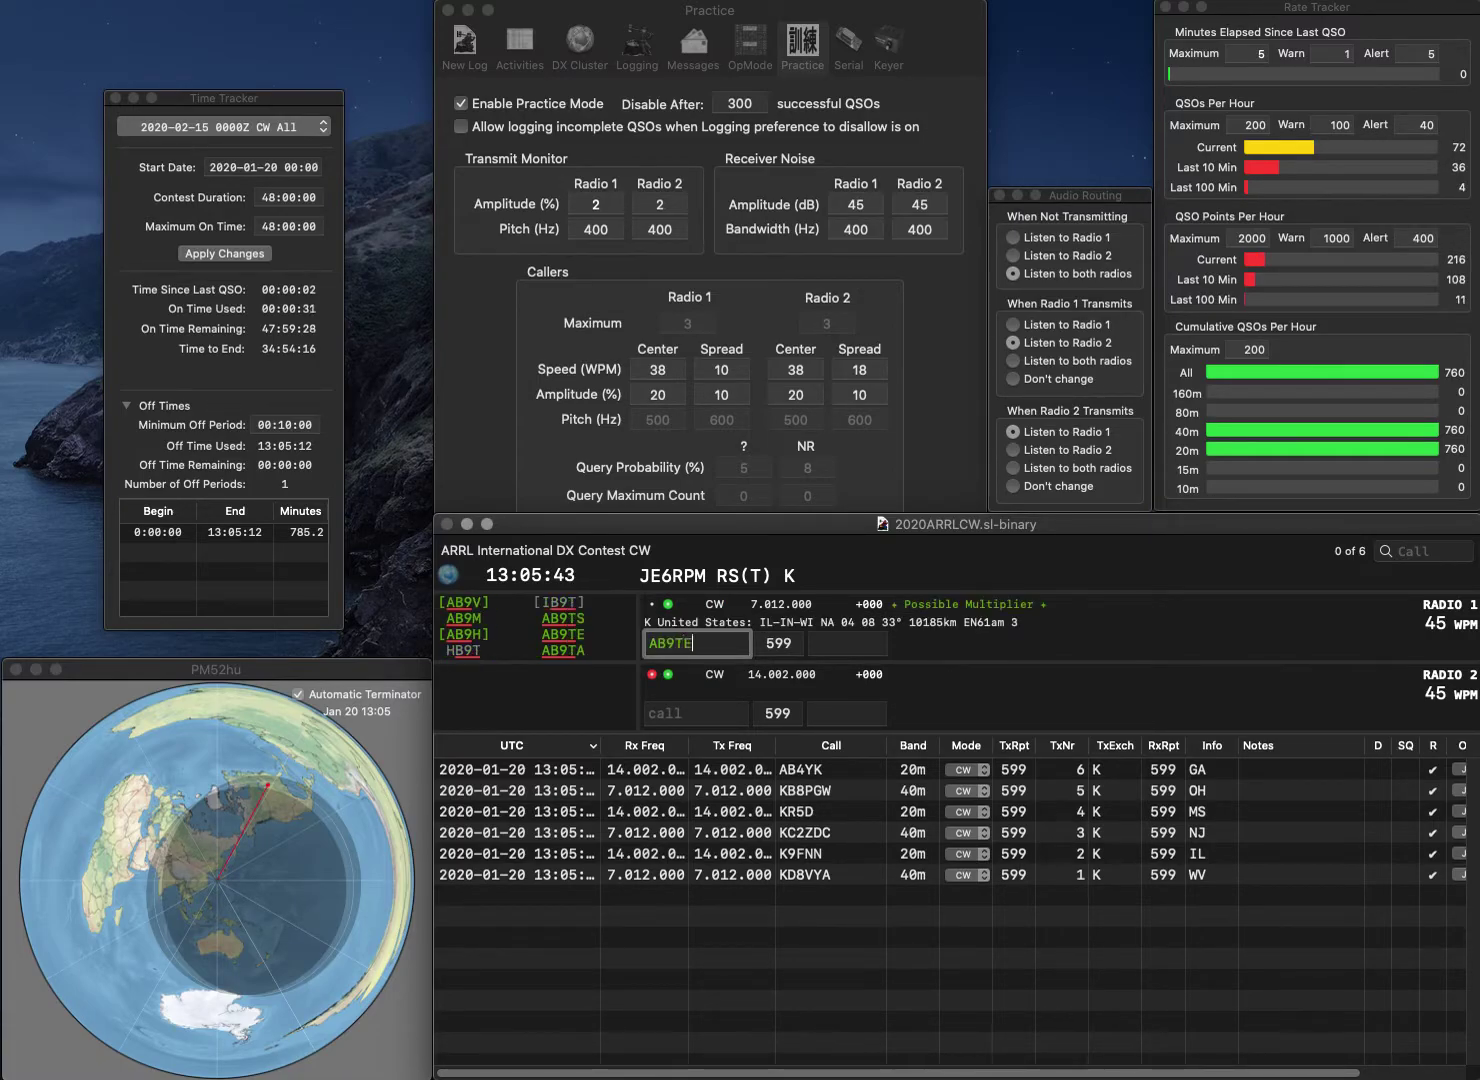
key("Return")
type("AD7L")
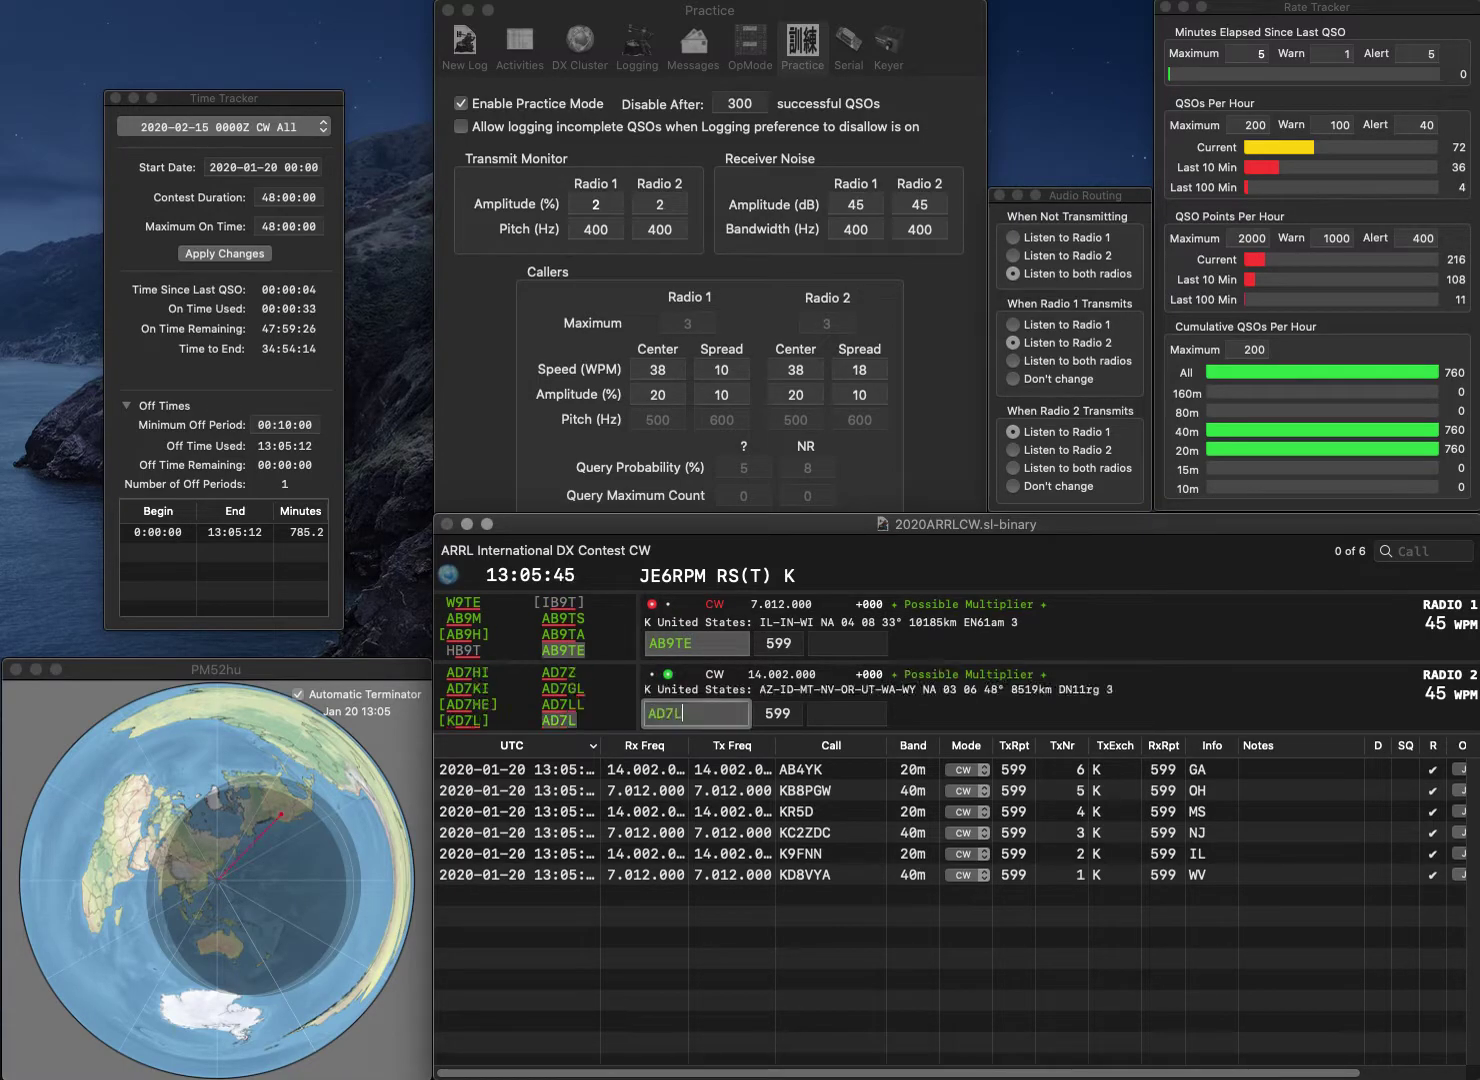
key("Return")
Log both contacts with exchange IL for AB9TE on Radio 1 and NV for AD7L on Radio 2
key("Return")
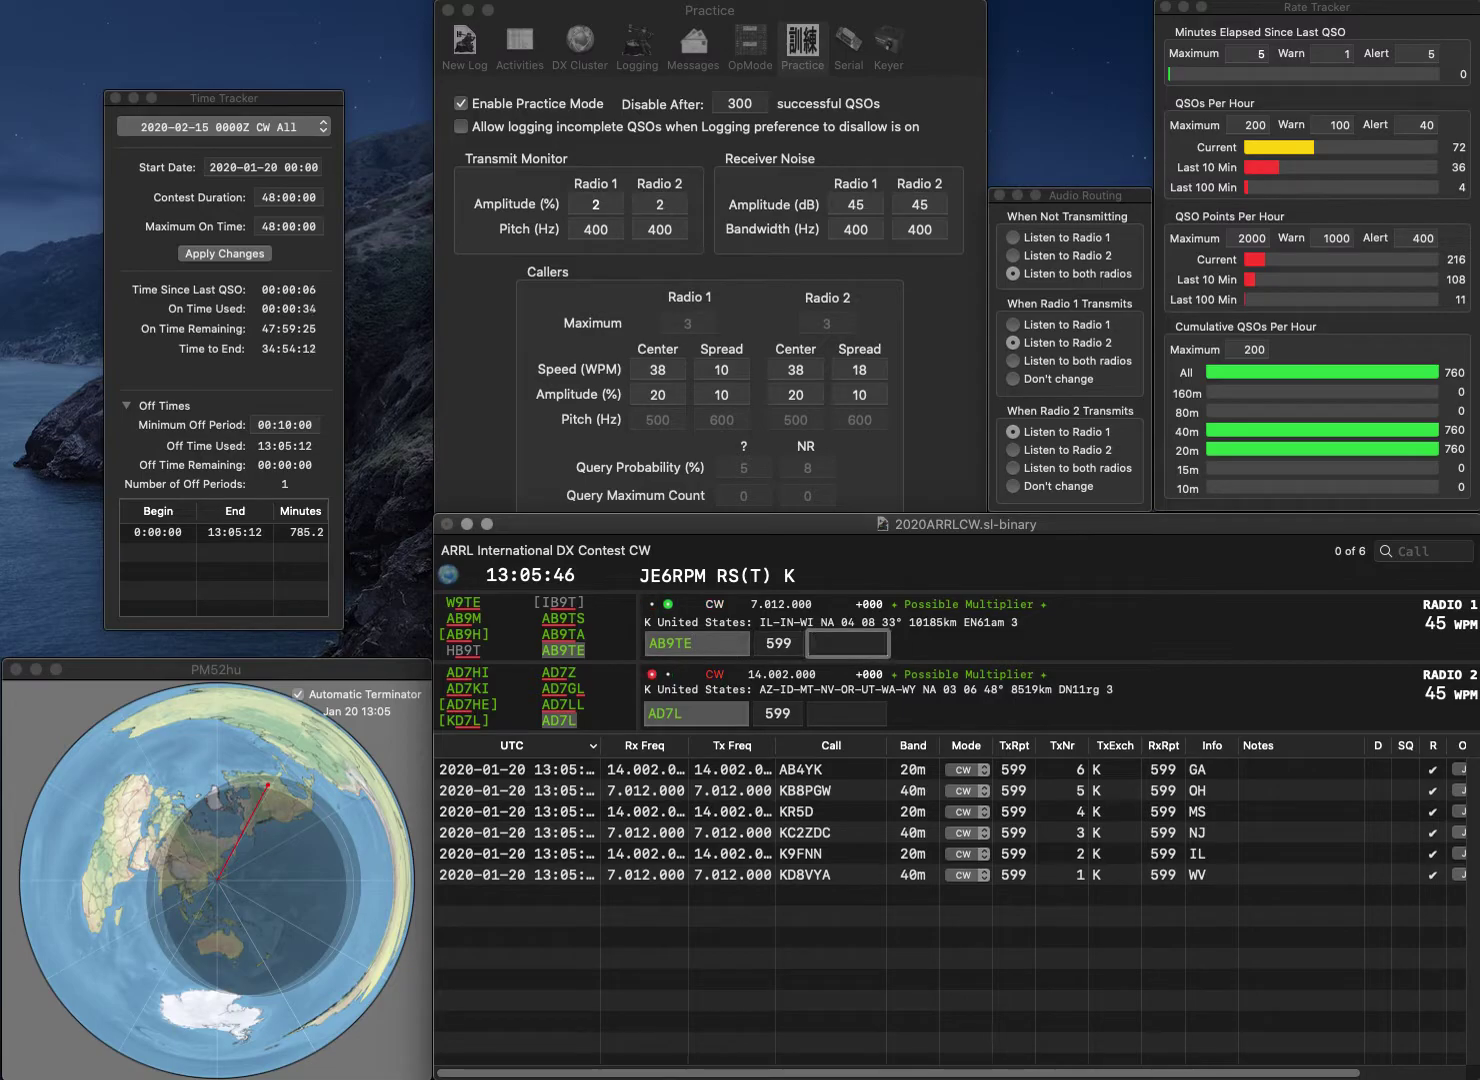
type("IL")
key("Return")
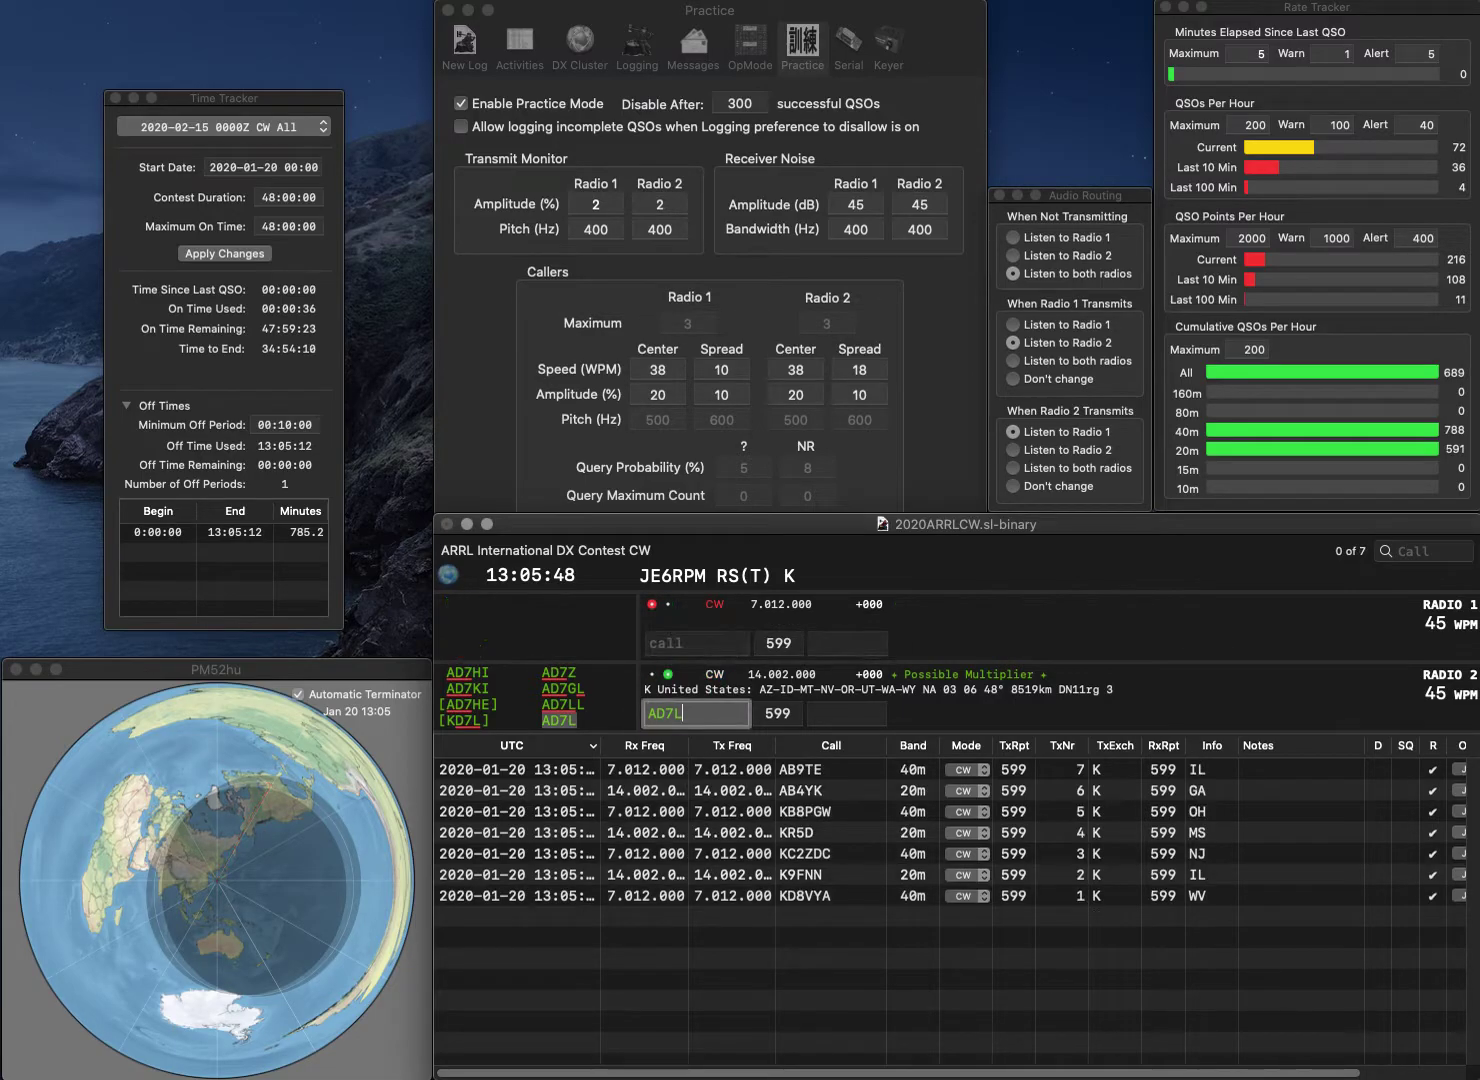
type("AD7L")
key("Return")
type("NV")
key("Return")
type("K5")
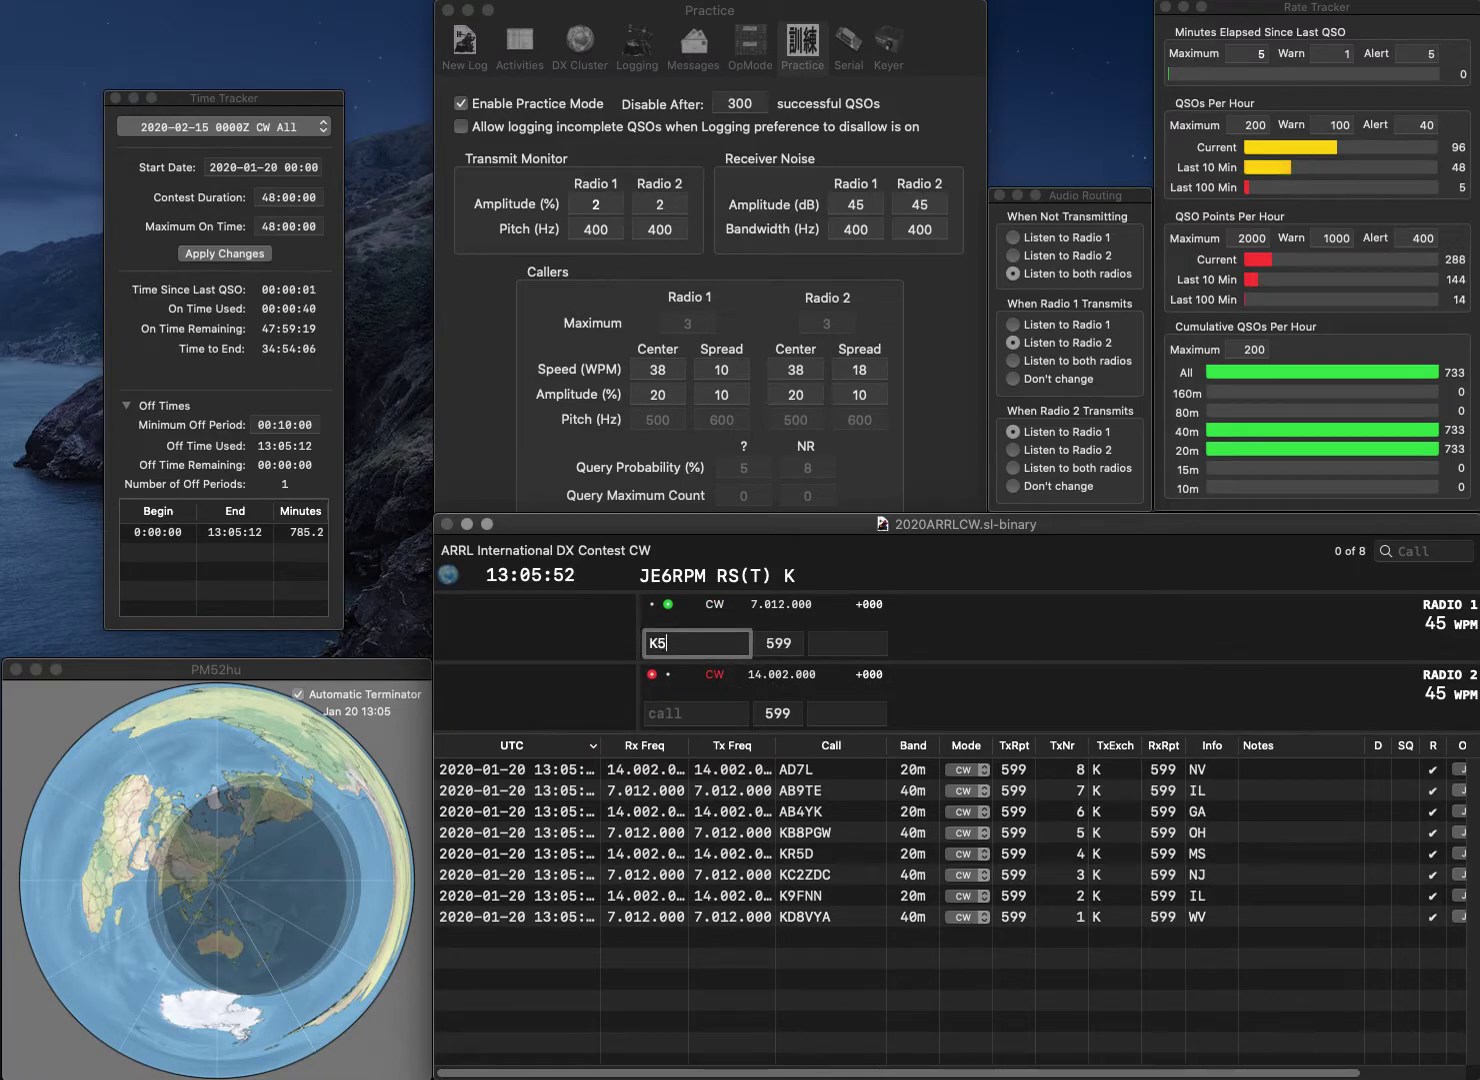
type("FOC")
key("Return")
type("KZ5OH")
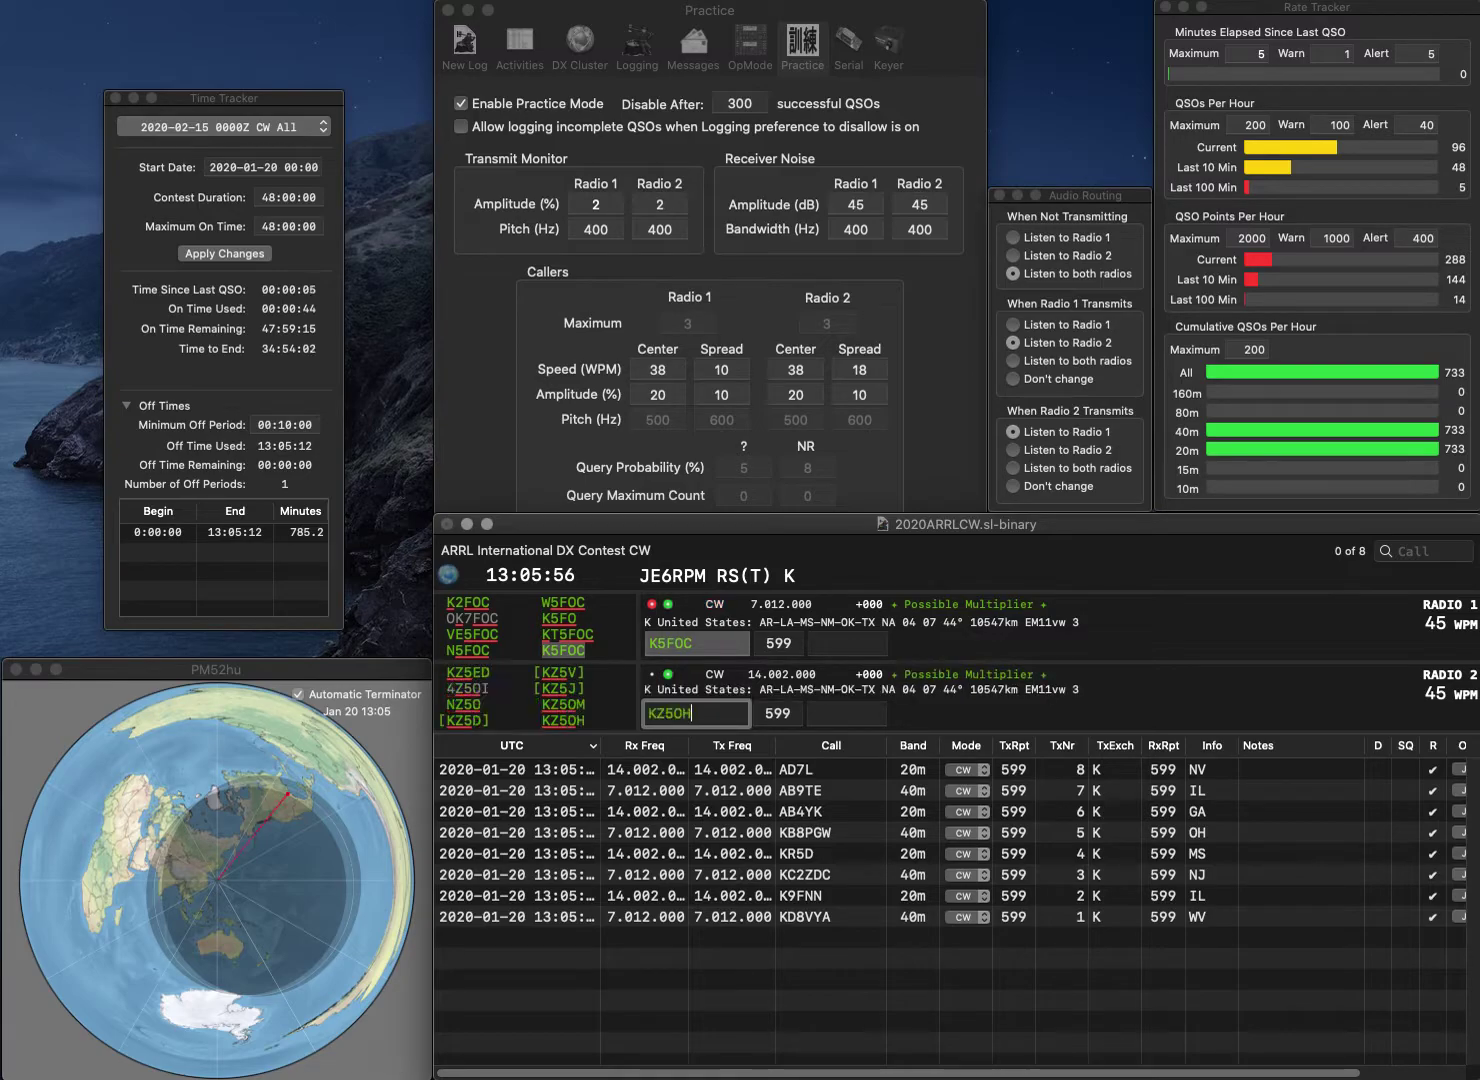
key("Return")
Log both contacts with exchange TX for K5FOC on Radio 1 and LA for KZ5OH on Radio 2
type("TX")
key("Return")
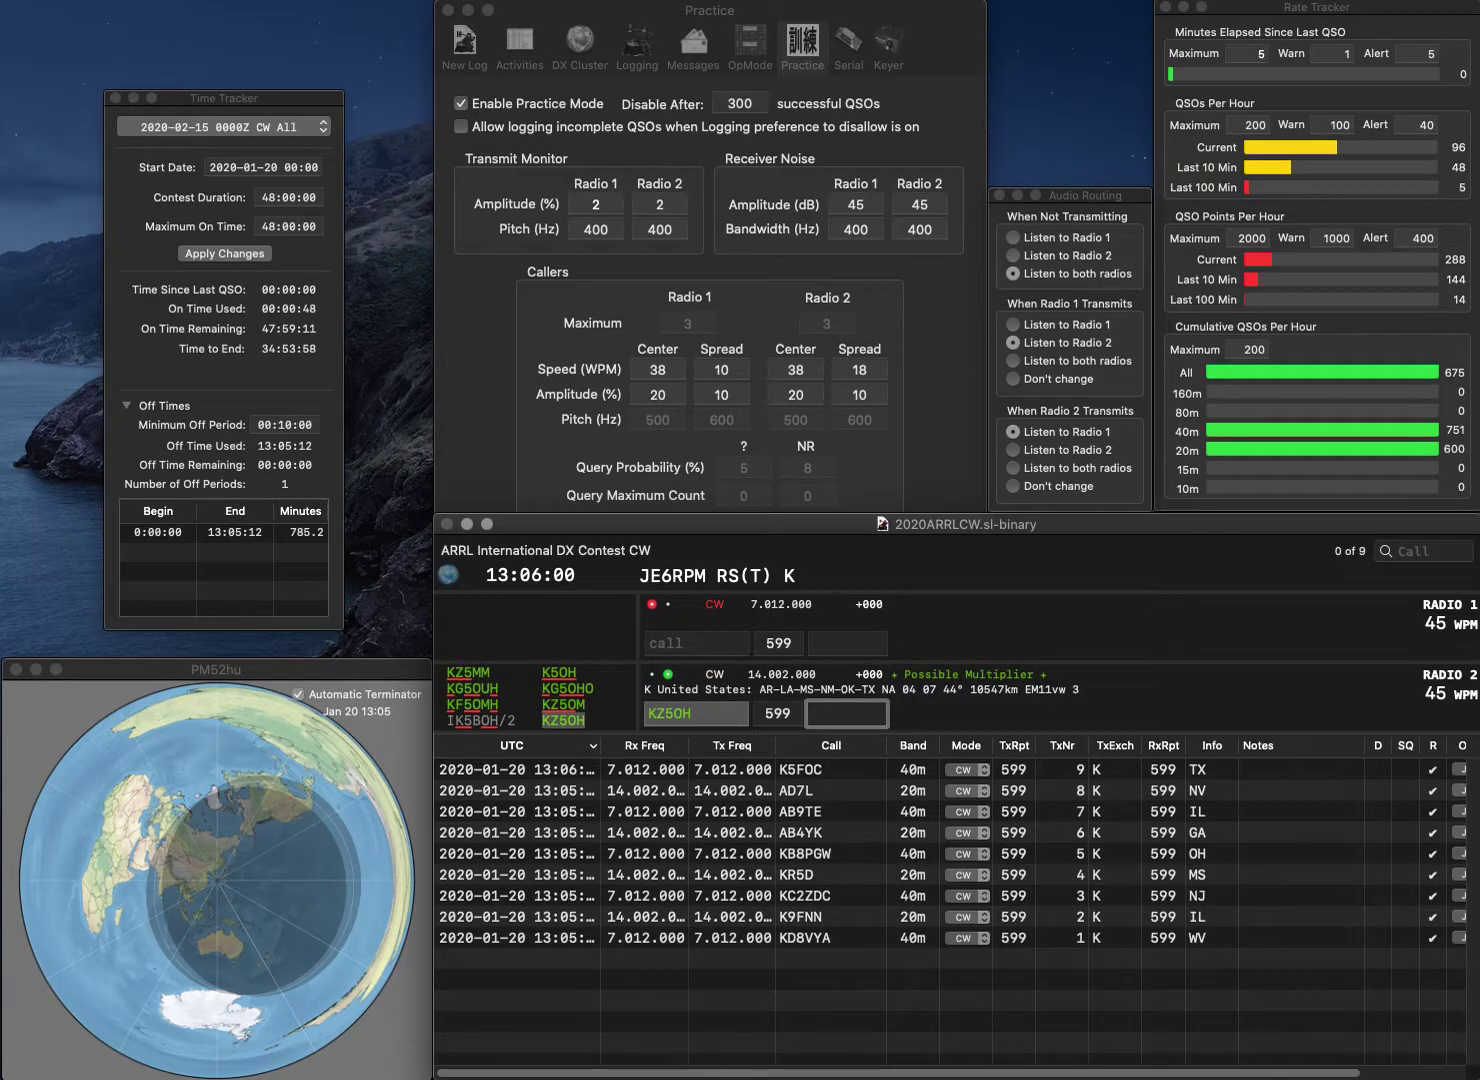
type("LA")
key("Return")
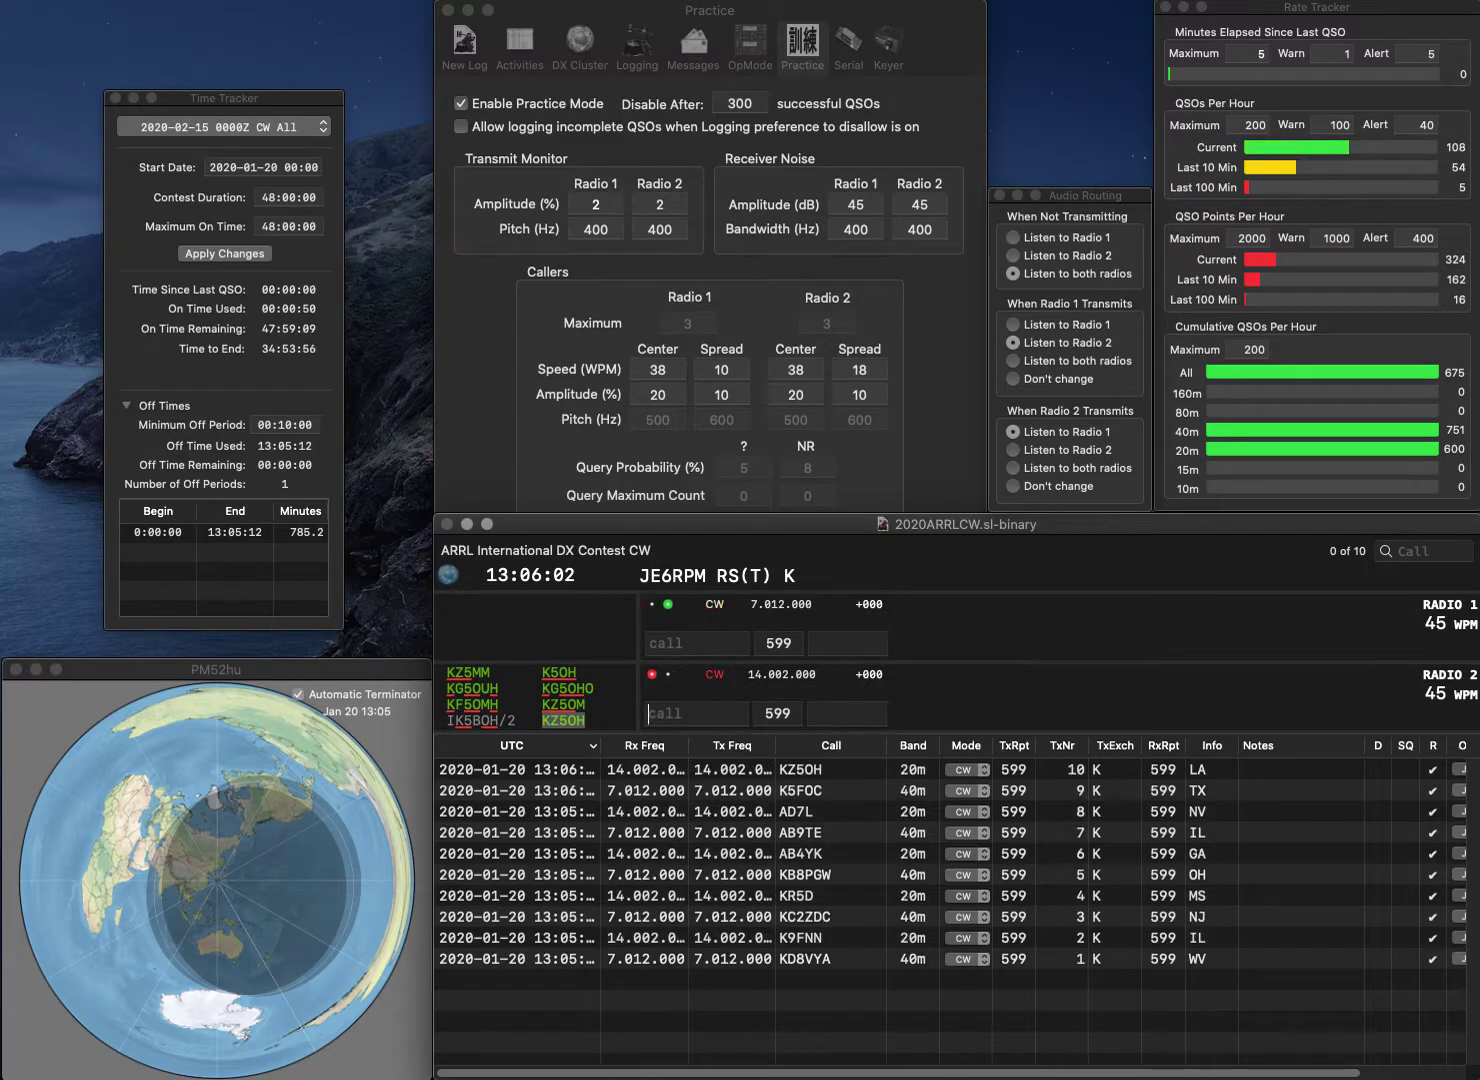
left_click(698, 643)
type("W5JMW")
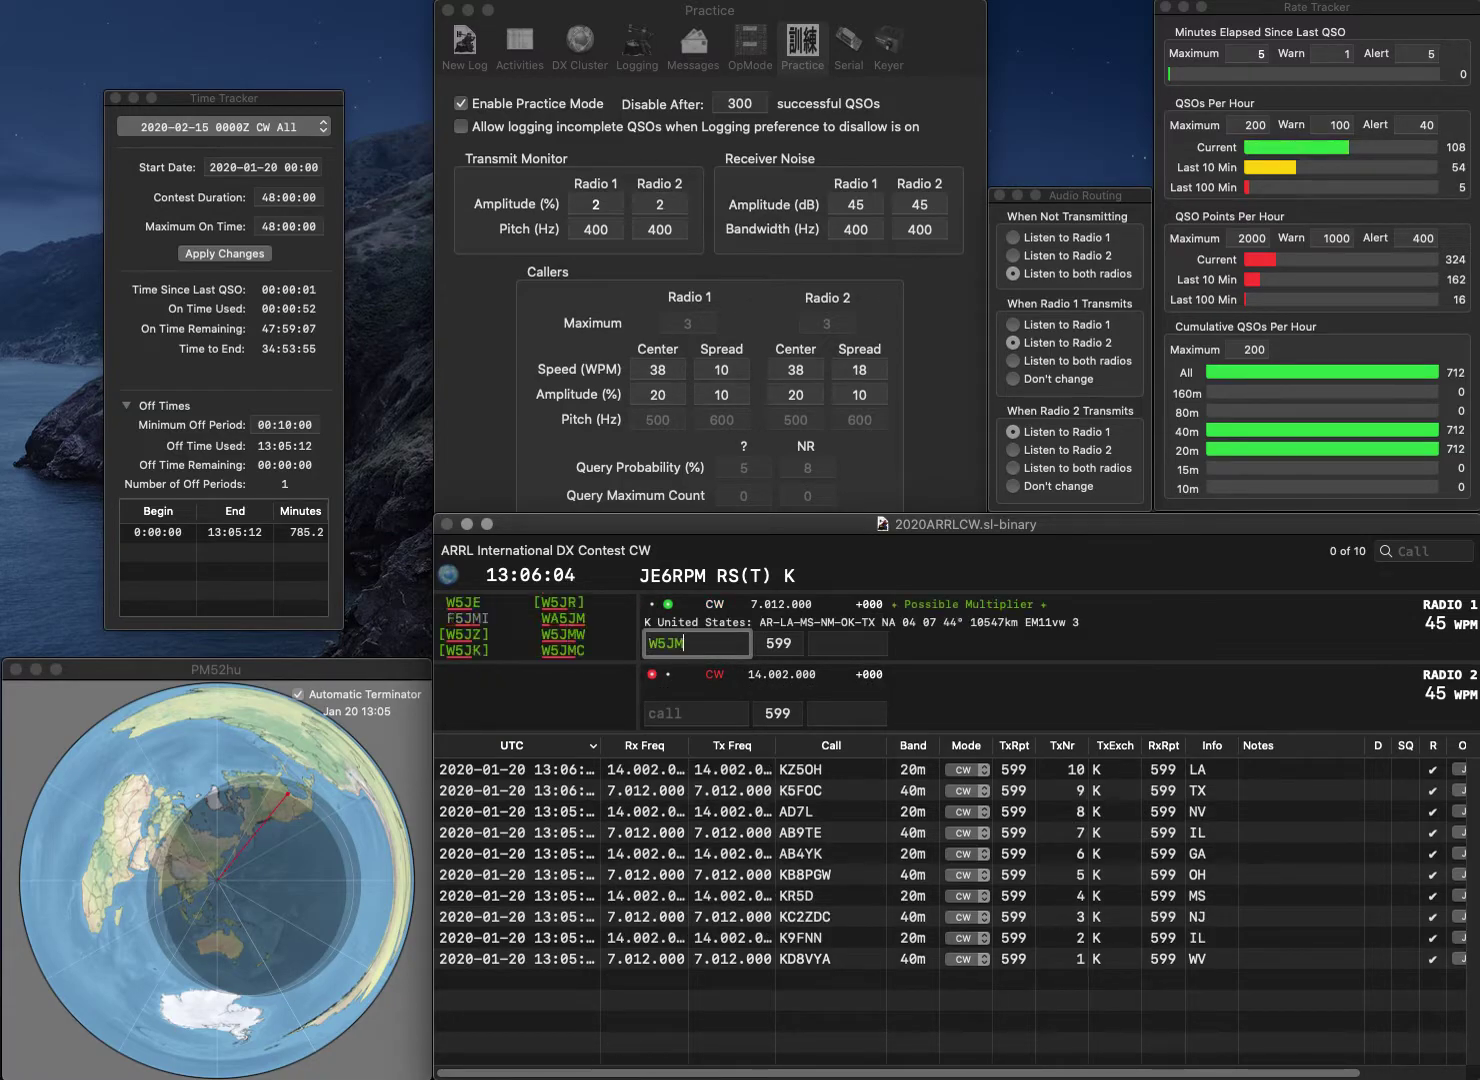
key("Return")
type("W2")
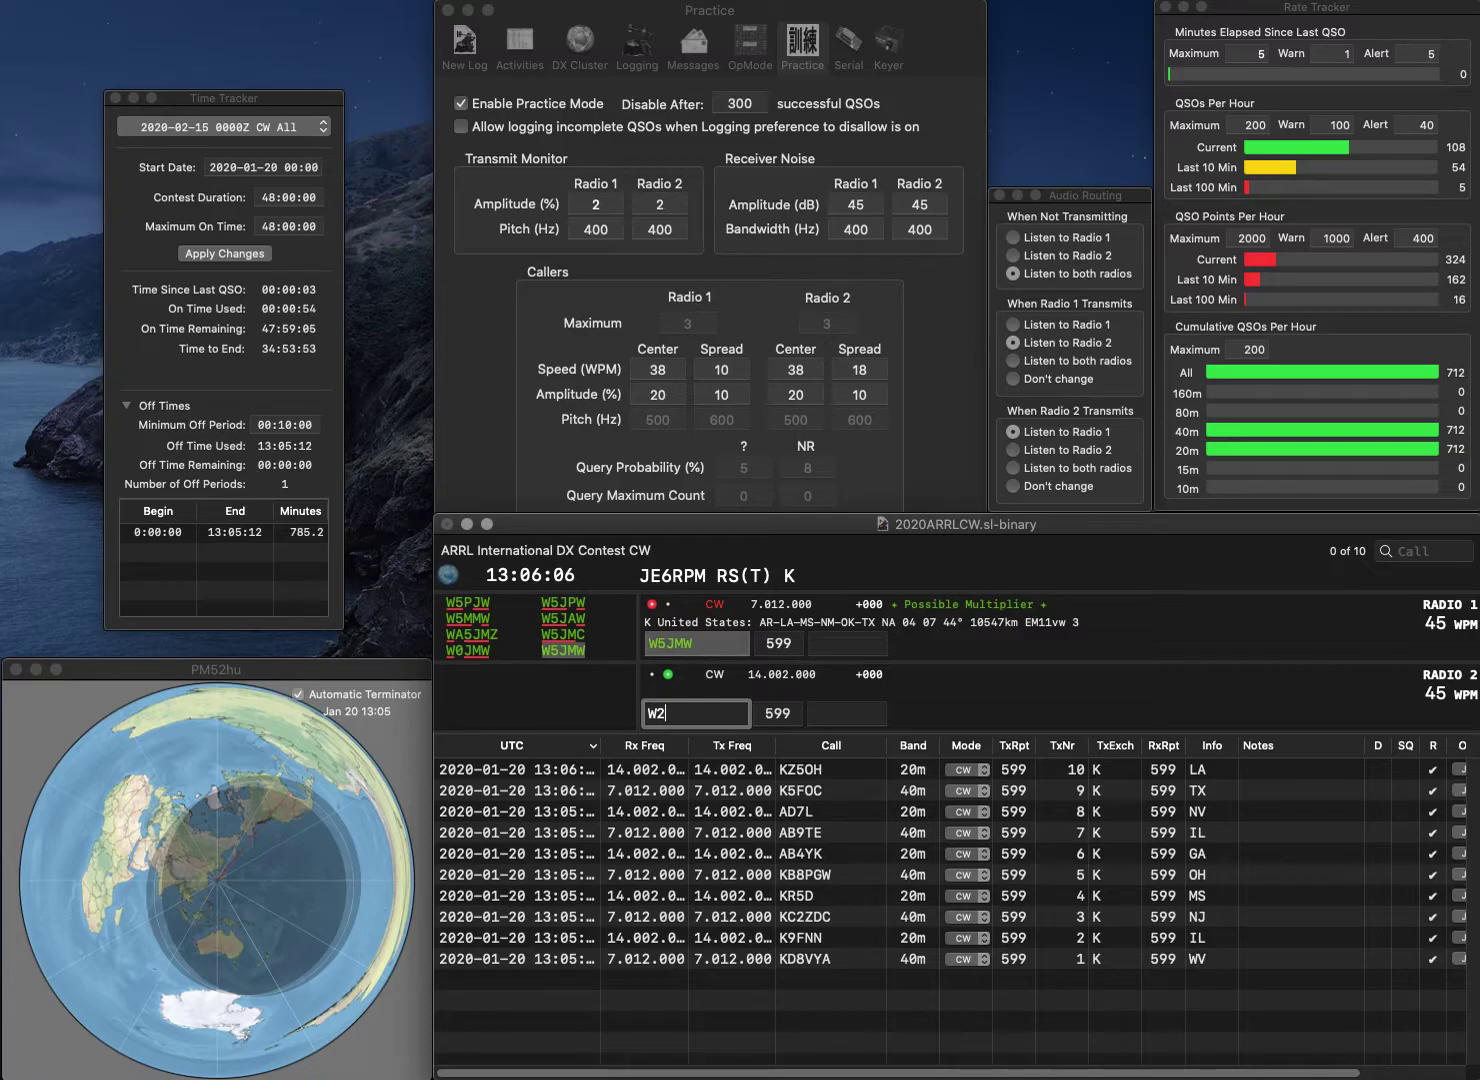
type("KGY")
key("Return")
key("Tab")
type("M")
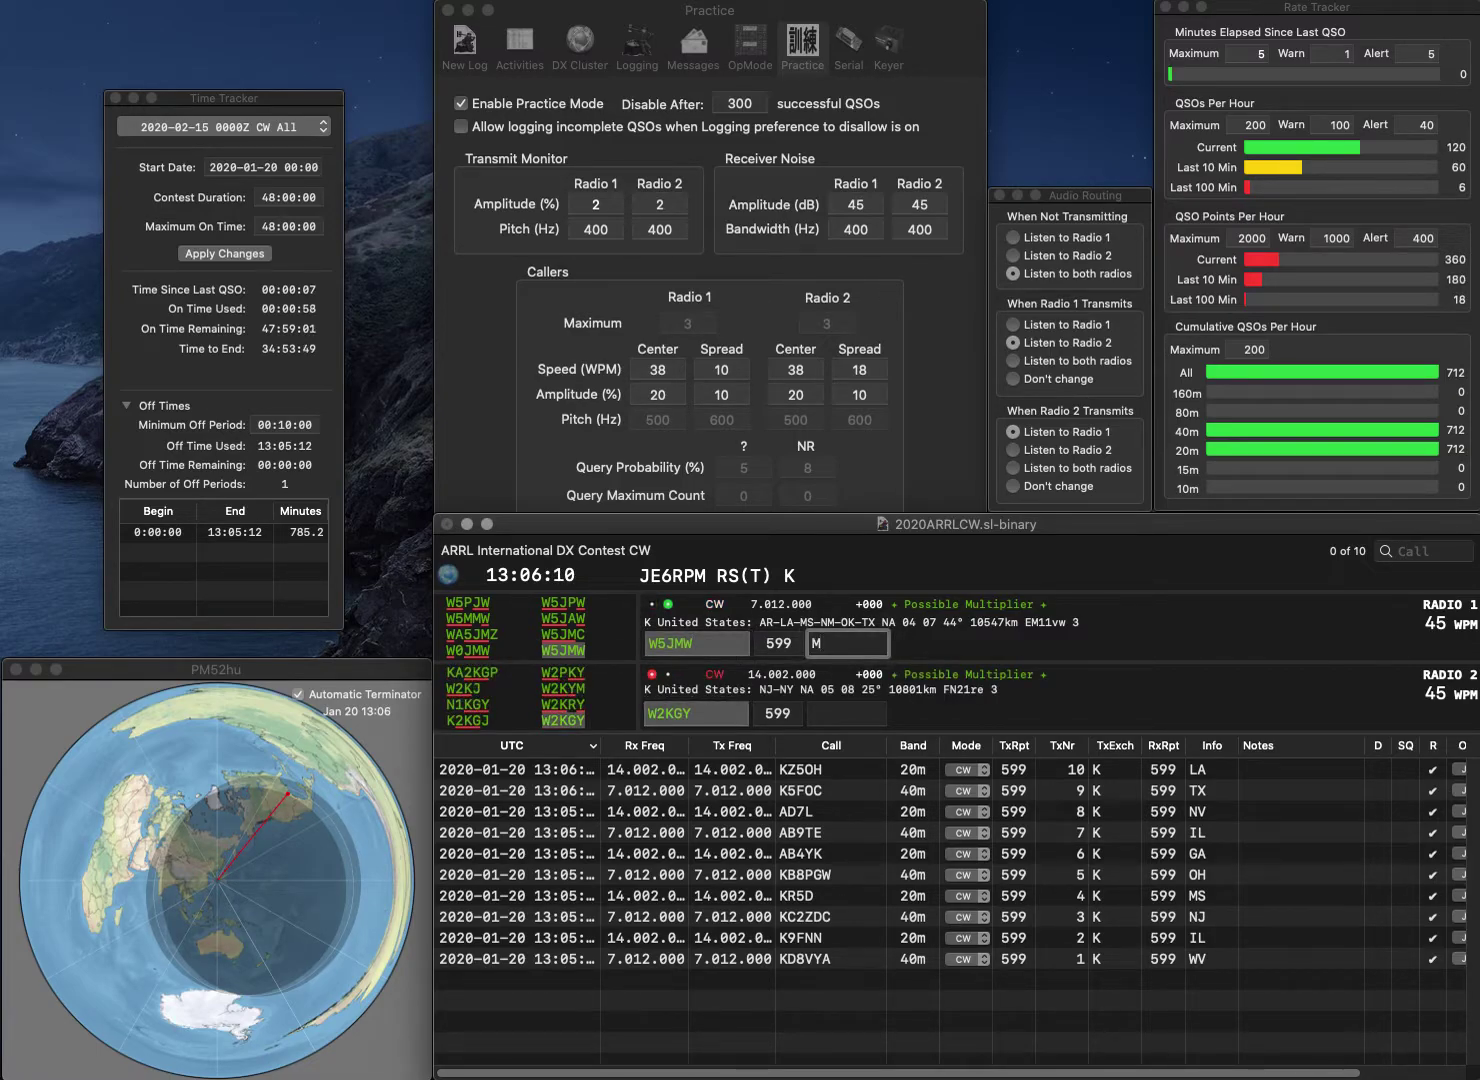
type("S")
key("Return")
type("NJ")
key("Return")
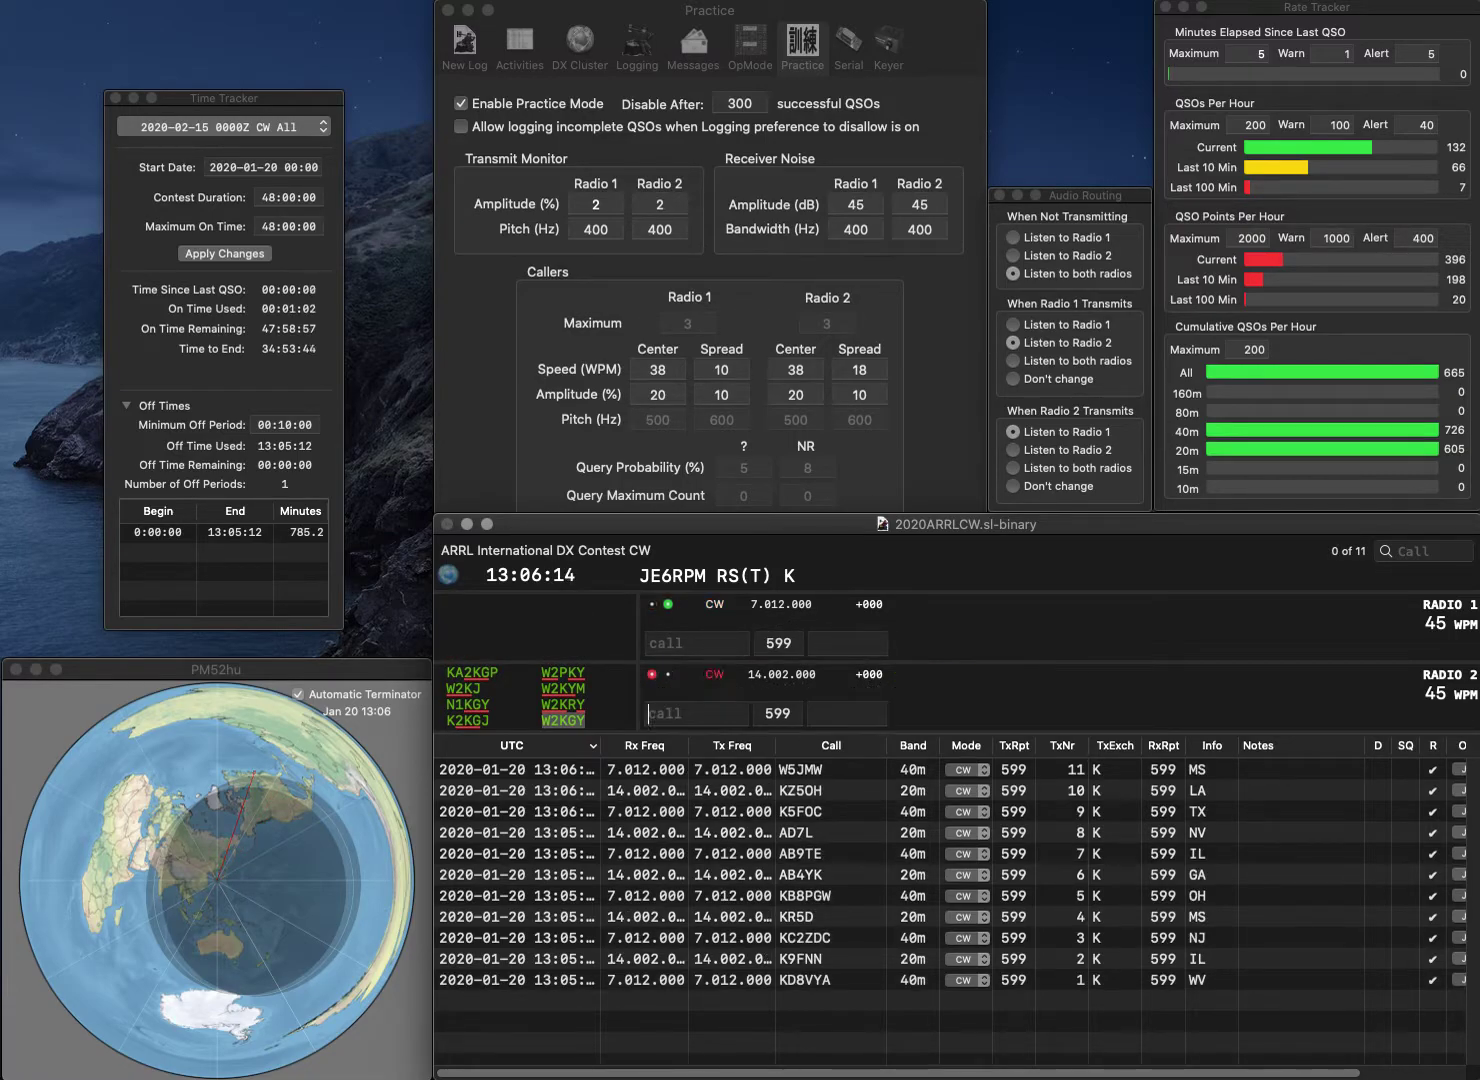
Answer the next callers by entering call sign KB7AA on Radio 1 and K9CC on Radio 2
type("KB7AA")
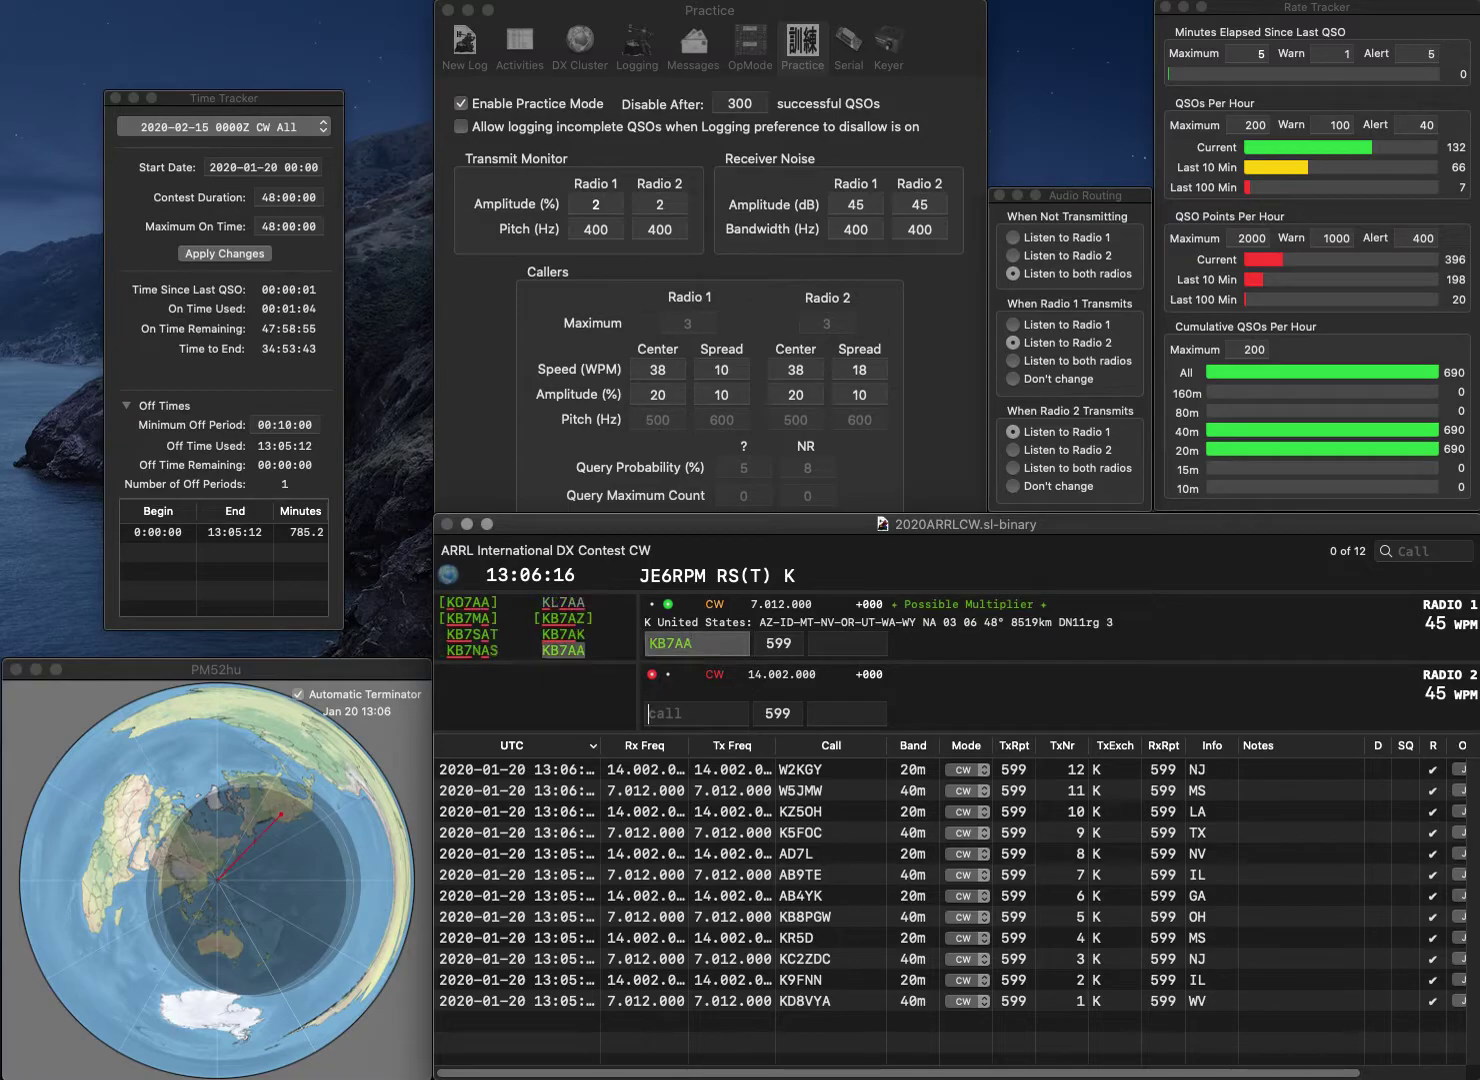
key("Return")
type("K9CC")
key("Return")
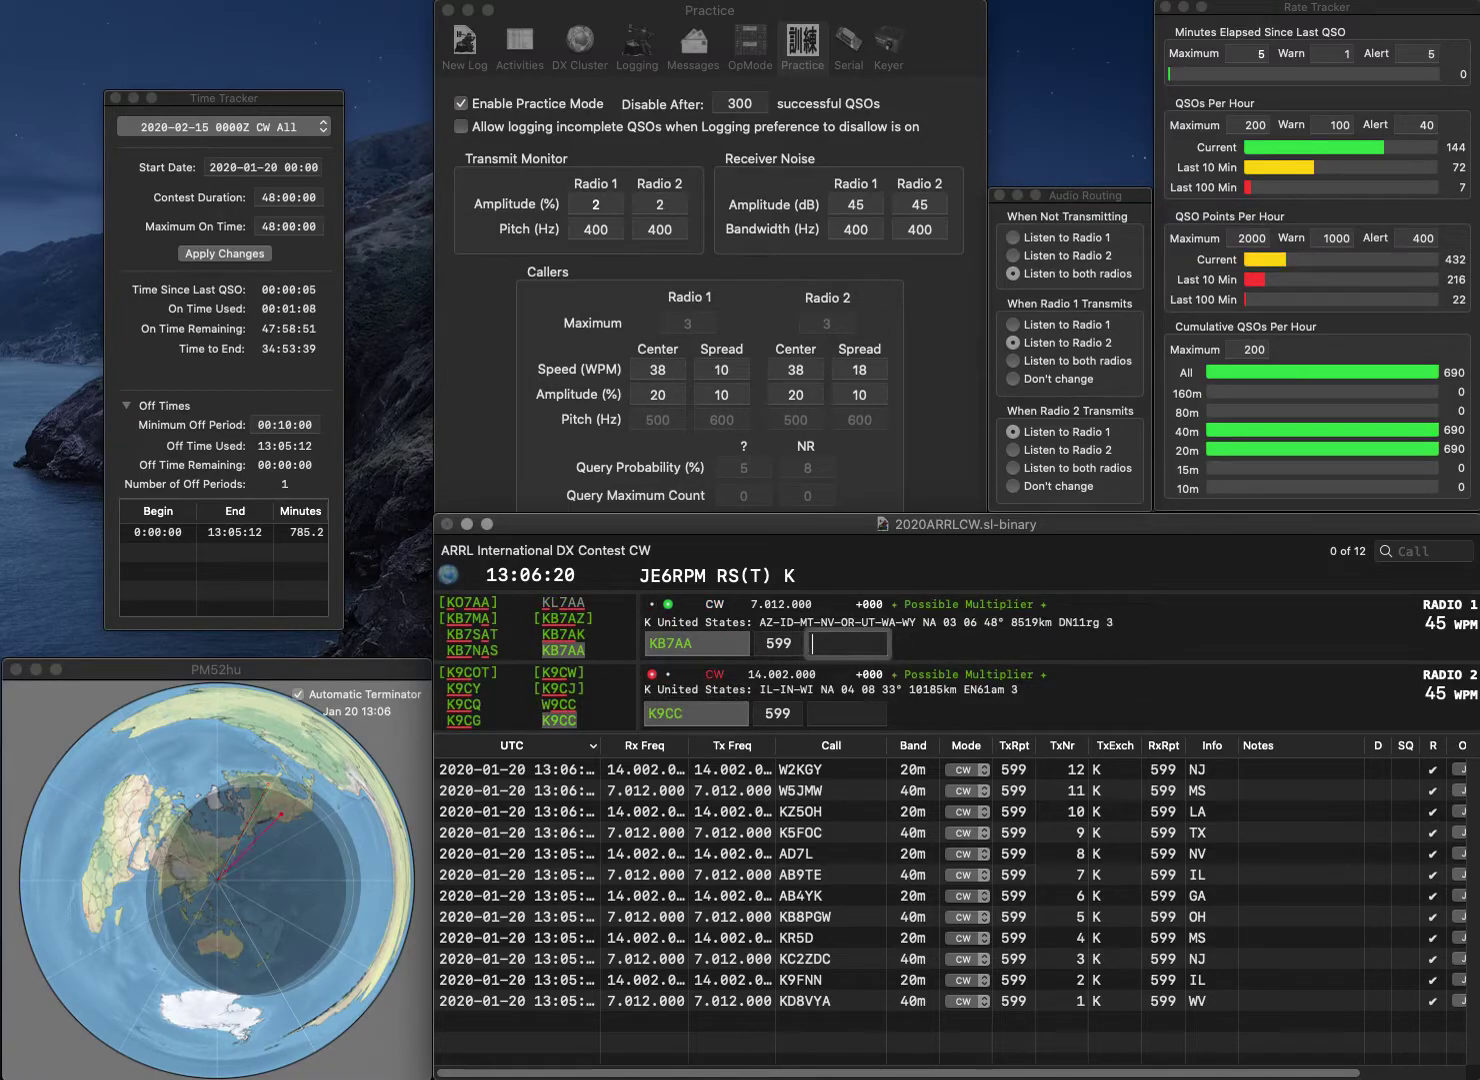
type("F")
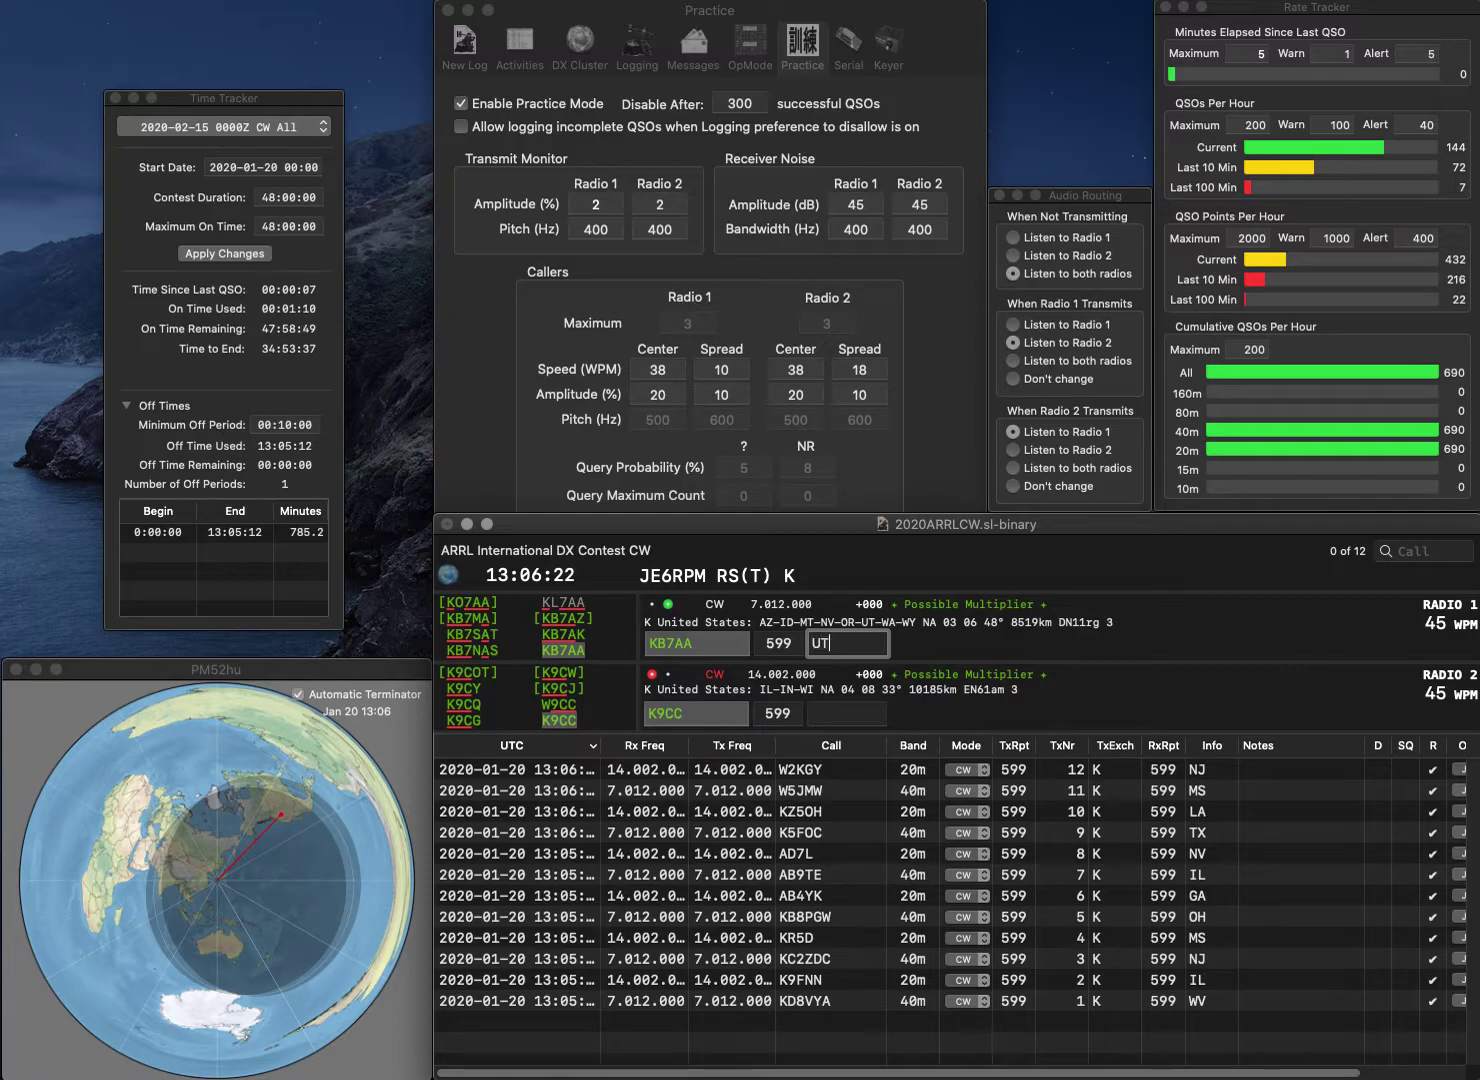
type("T")
key("Return")
type("IN")
key("Return")
type("N7D")
key("Return")
type("KM6YNF")
key("Return")
key("BackSpace")
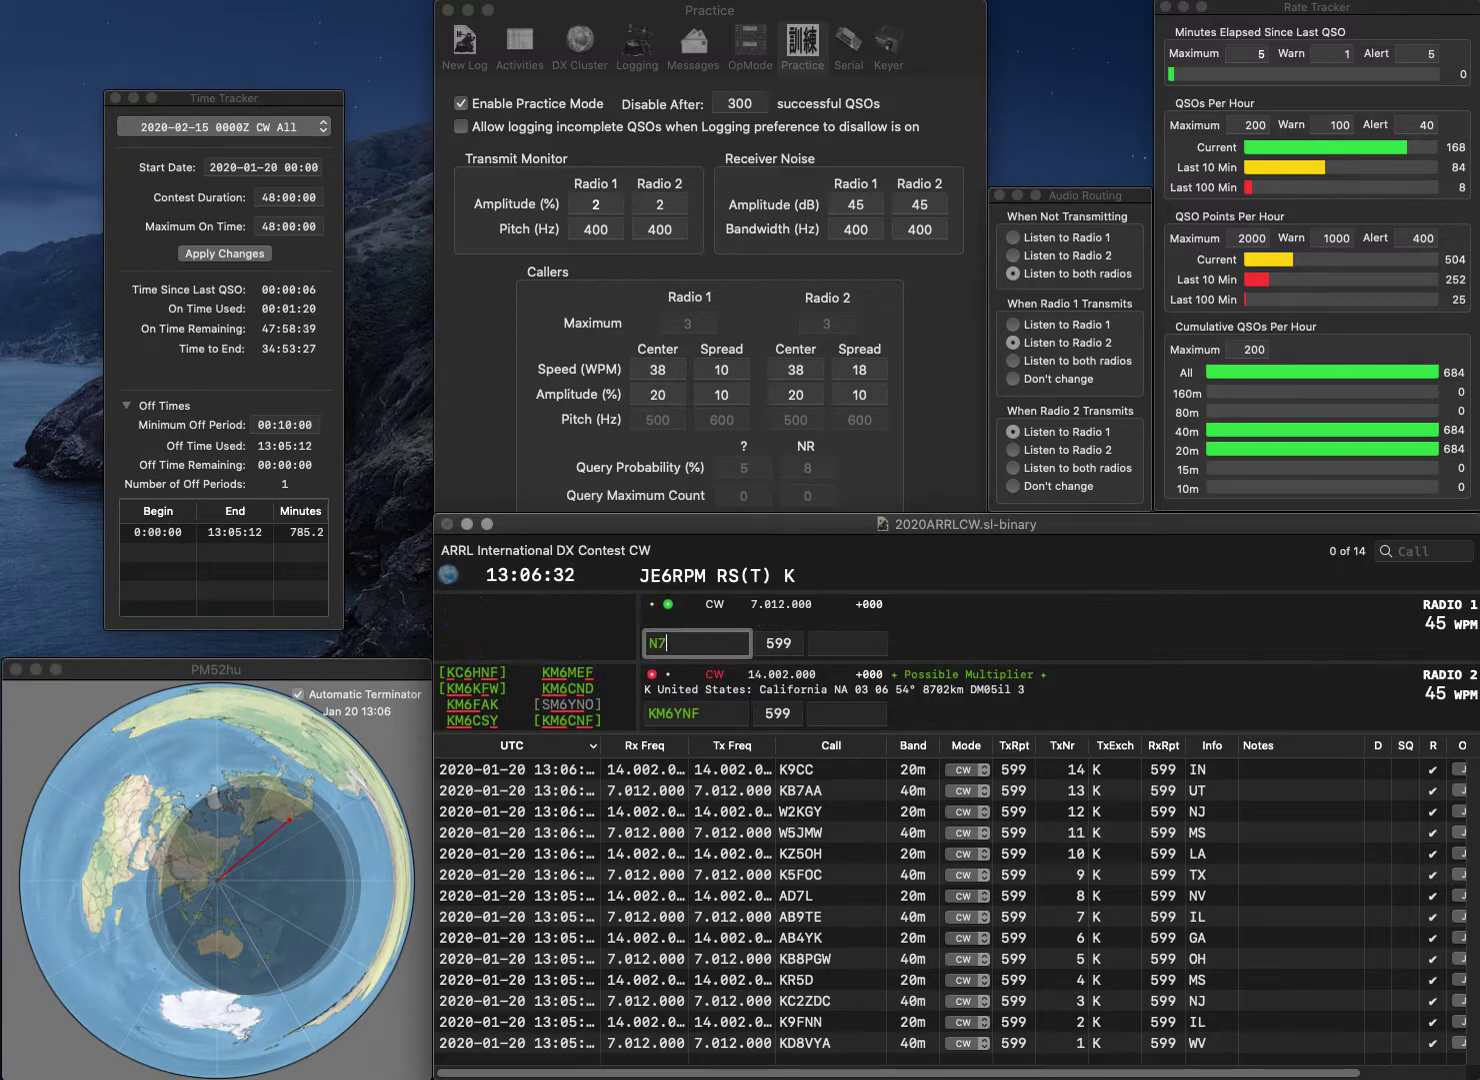
type("BKS")
key("Return")
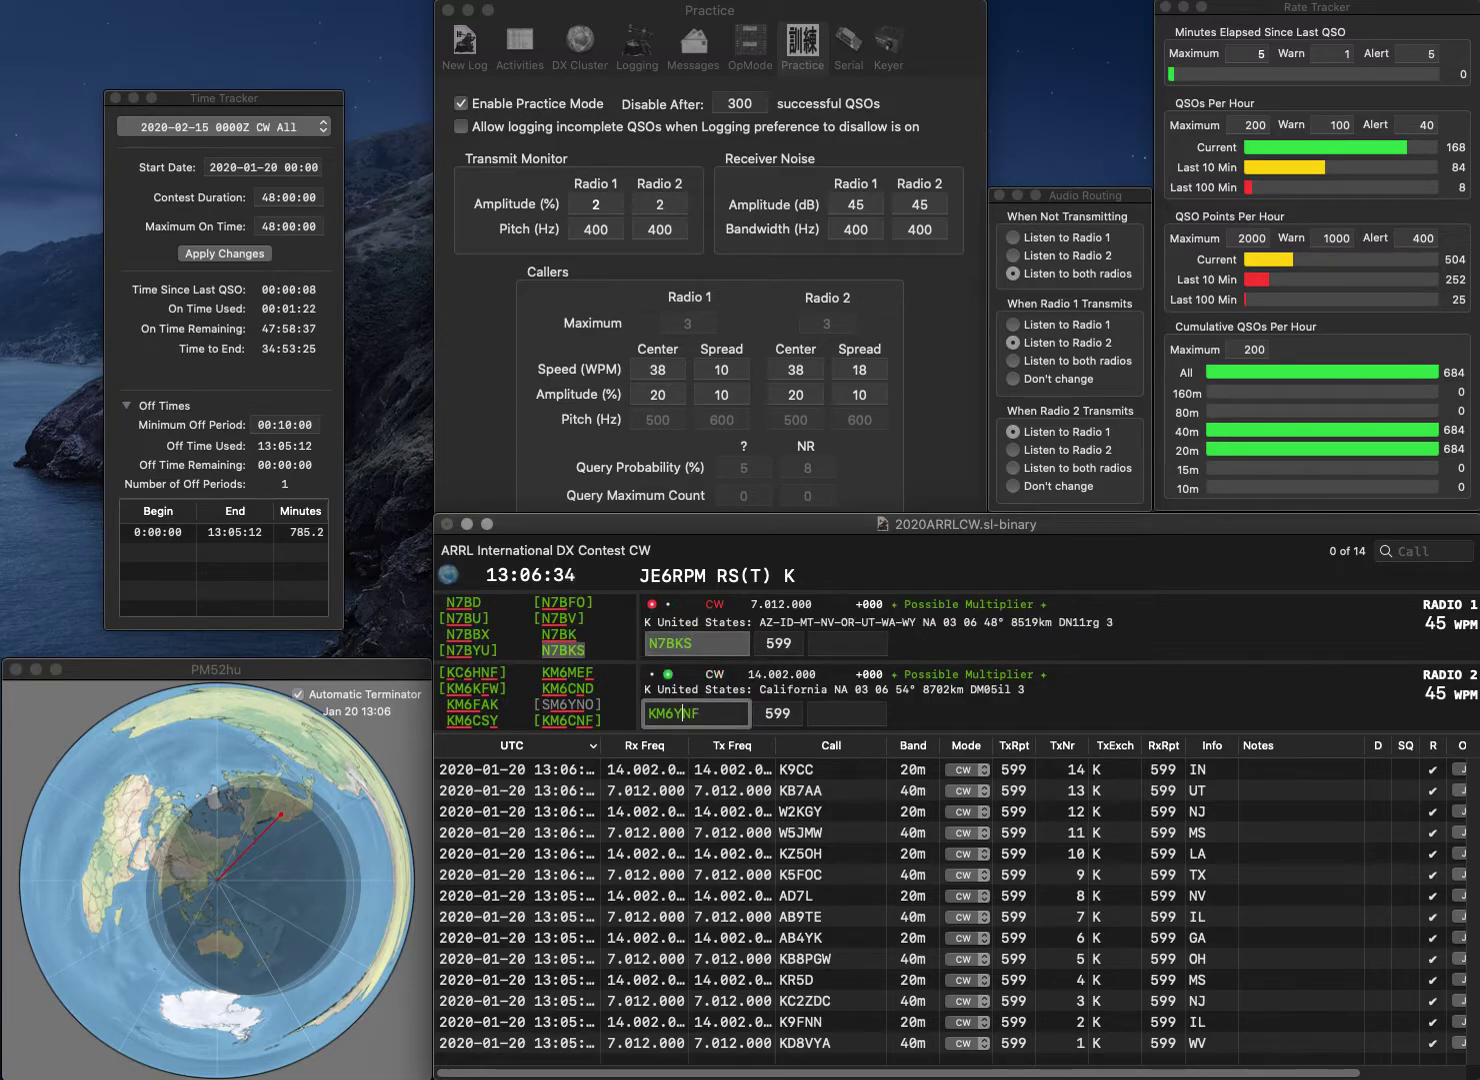
Correct the call sign on Radio 2 to KM6CNF and send the reply
key("BackSpace")
type("C")
key("Return")
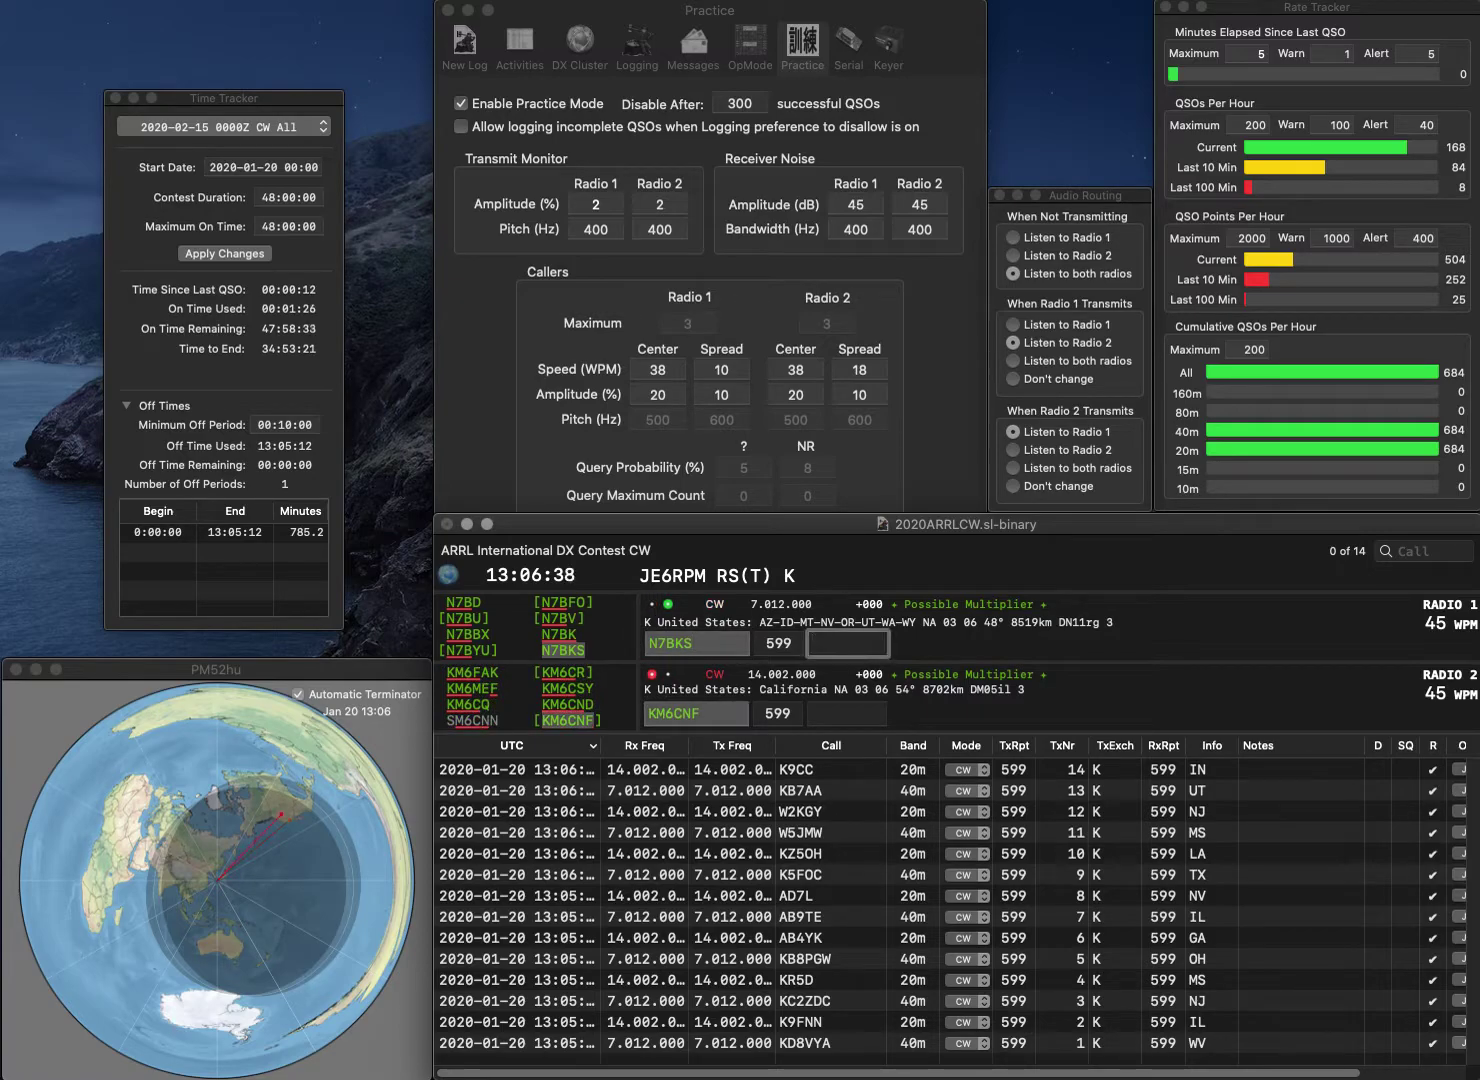
type("NV")
key("Return")
type("CA")
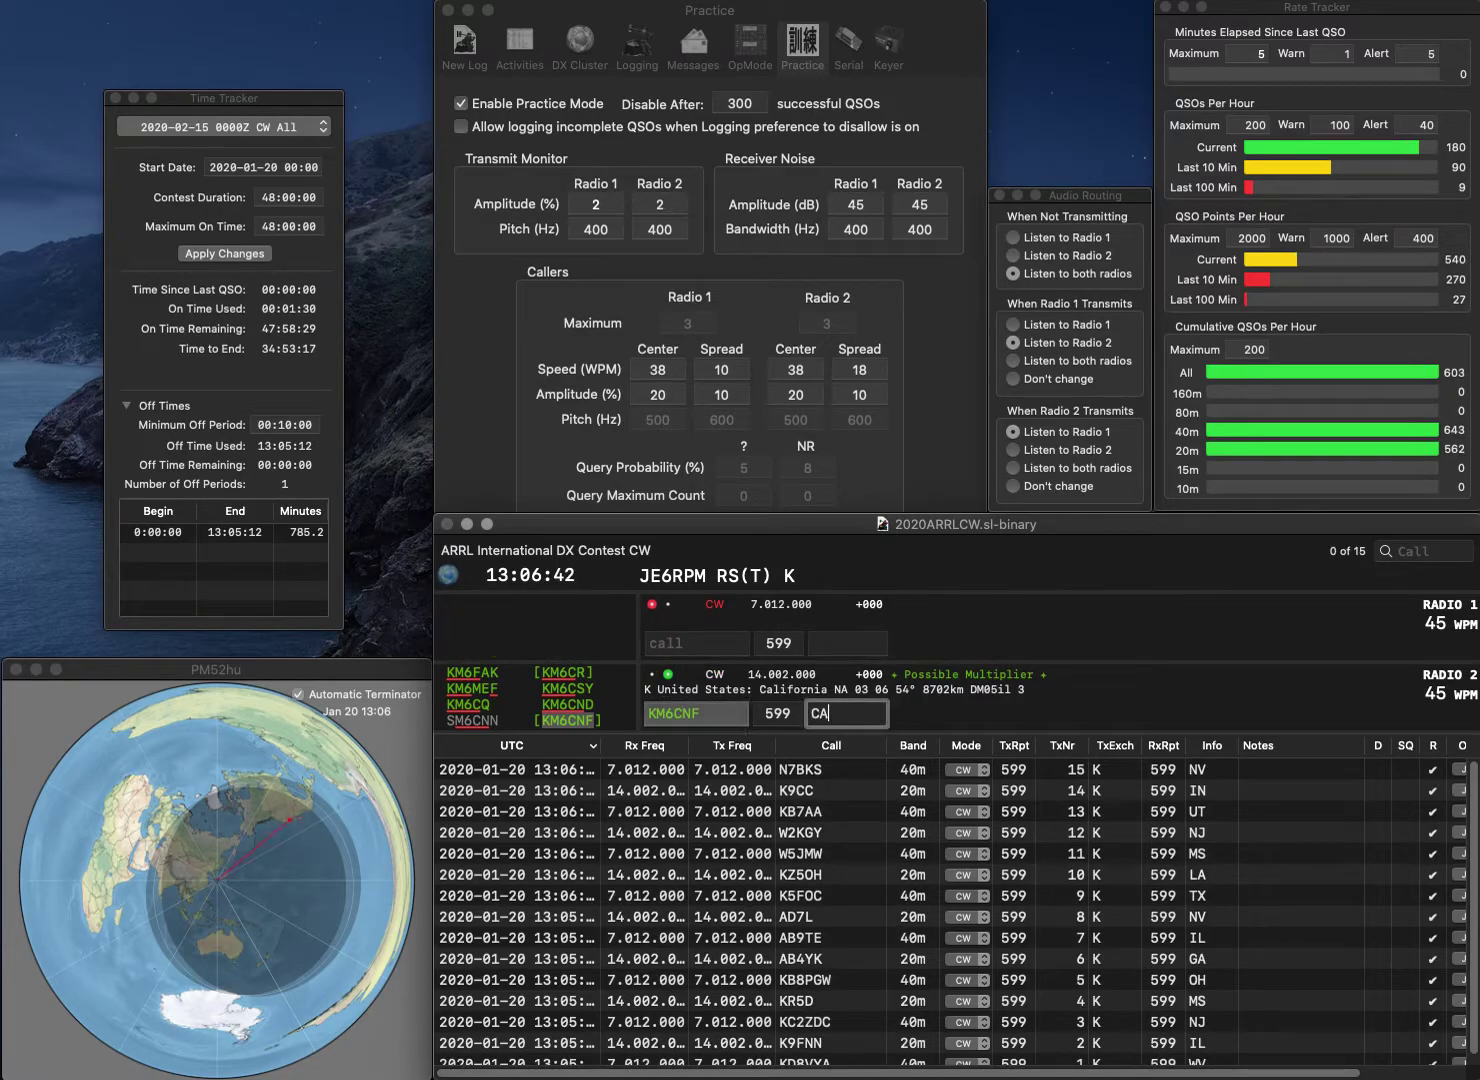
key("Return")
type("KD4RE")
key("Return")
key("Tab")
type("KL4CZ")
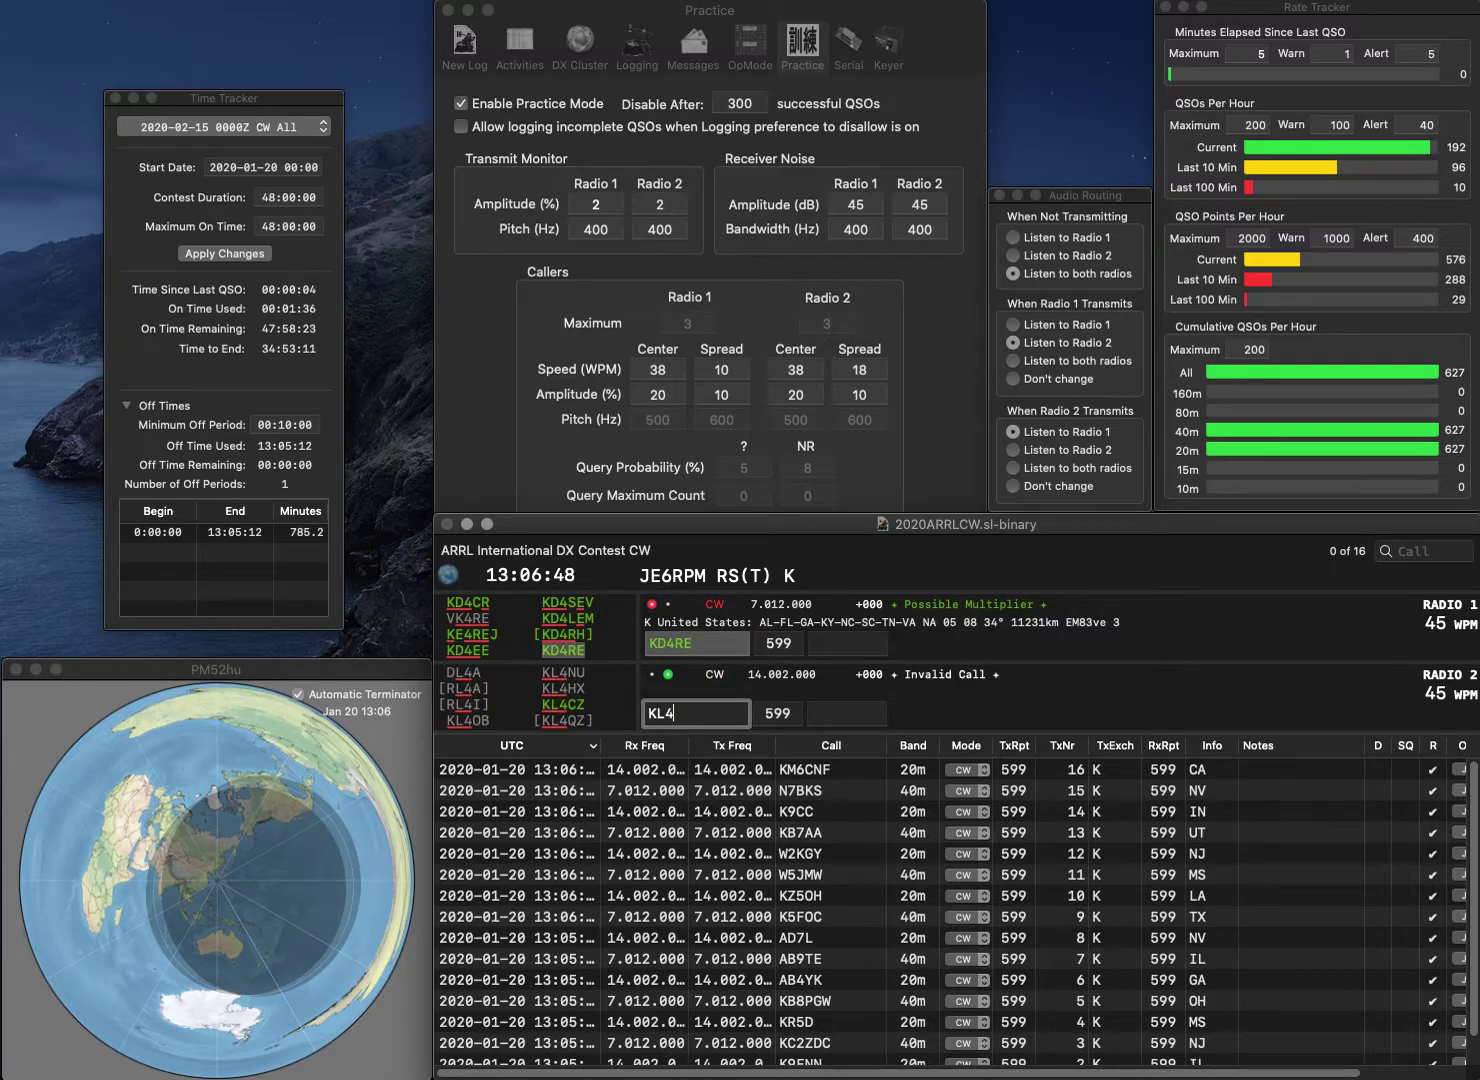
key("Return")
Log both contacts with exchange TN for KD4RE on Radio 1 and MT for KL4CZ on Radio 2
type("TN")
key("Return")
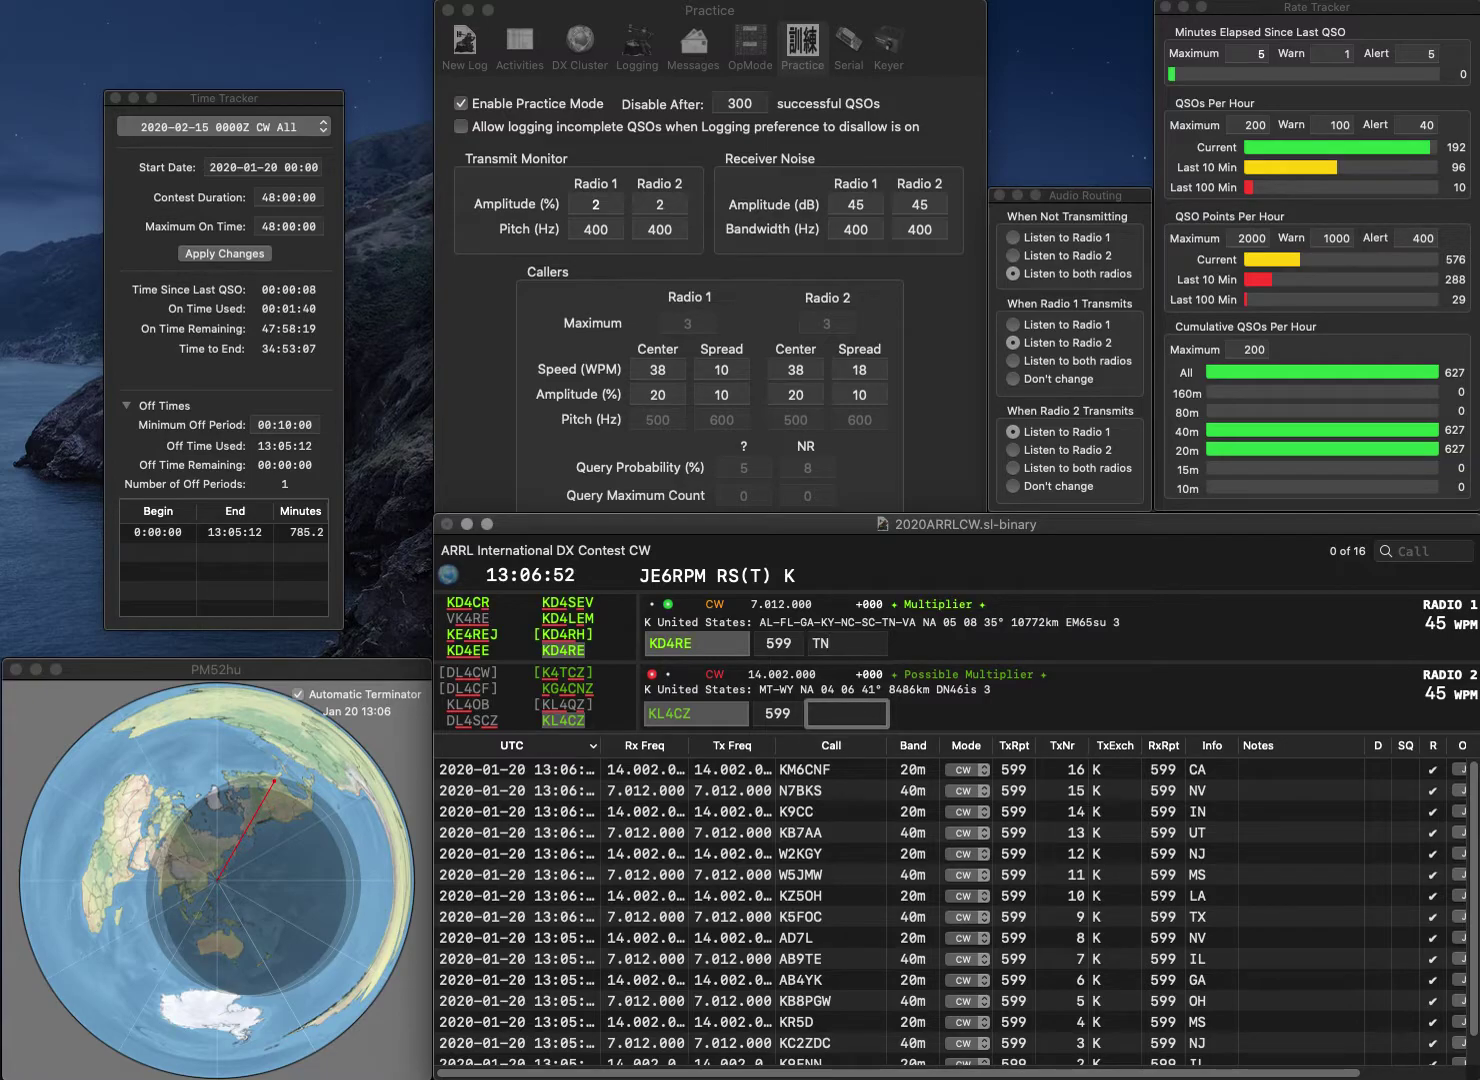
type("MT")
key("Return")
type("N")
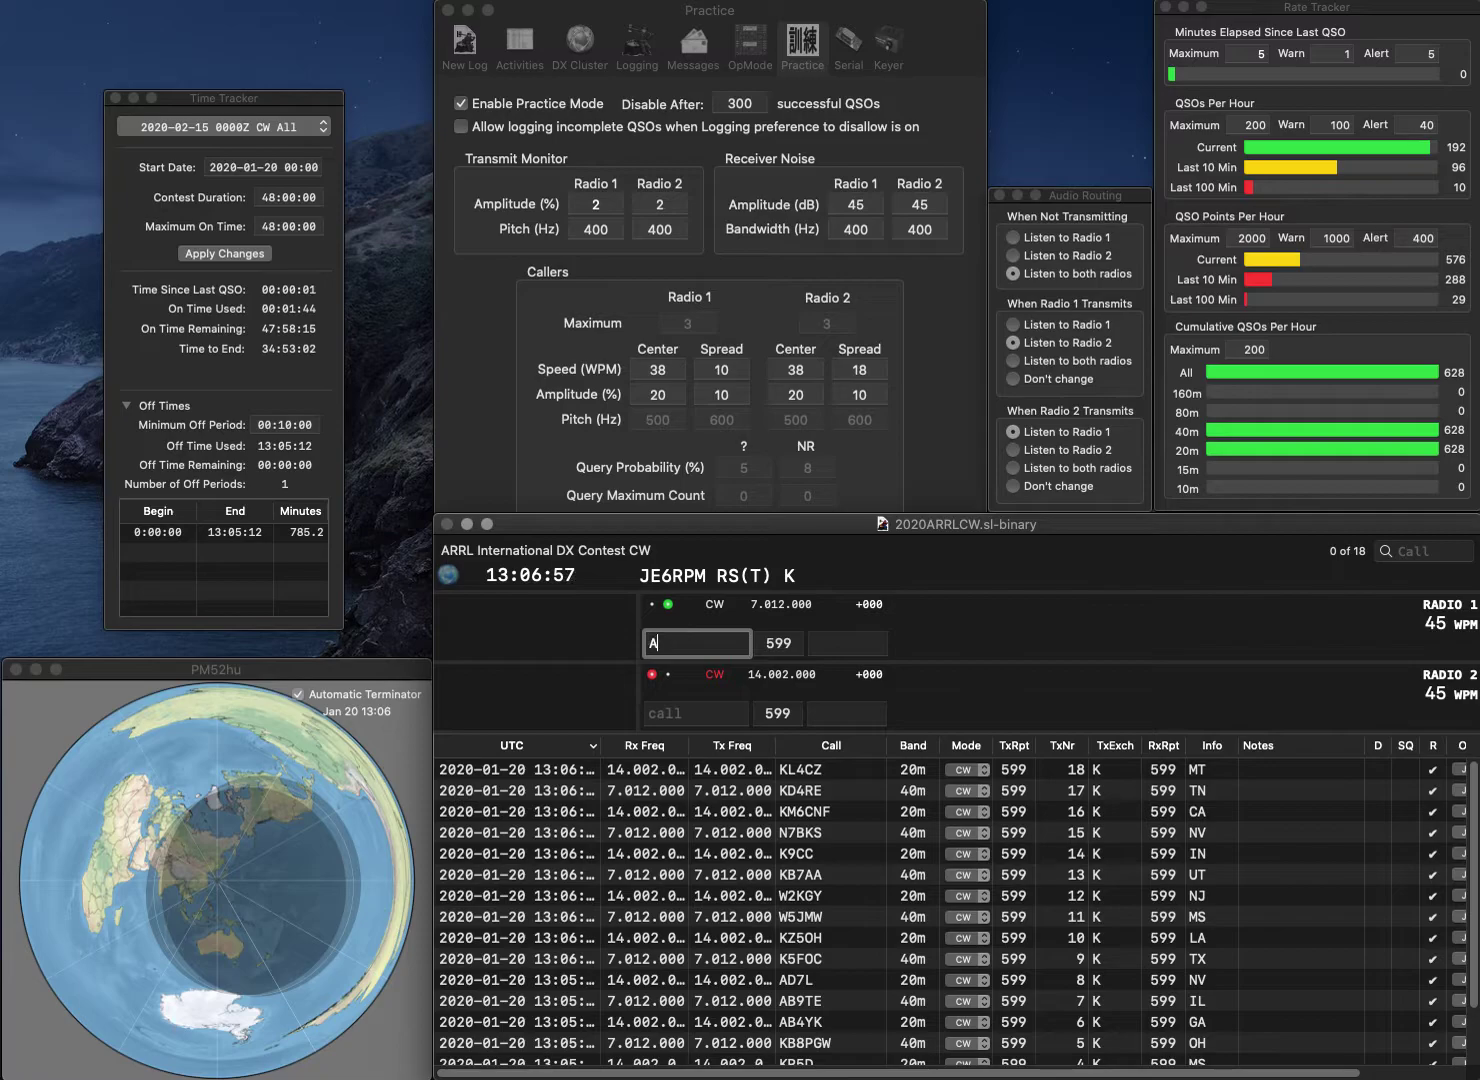
type("HW8TT")
key("BackSpace")
type("RN")
key("Home")
key("Delete")
key("Delete")
key("Return")
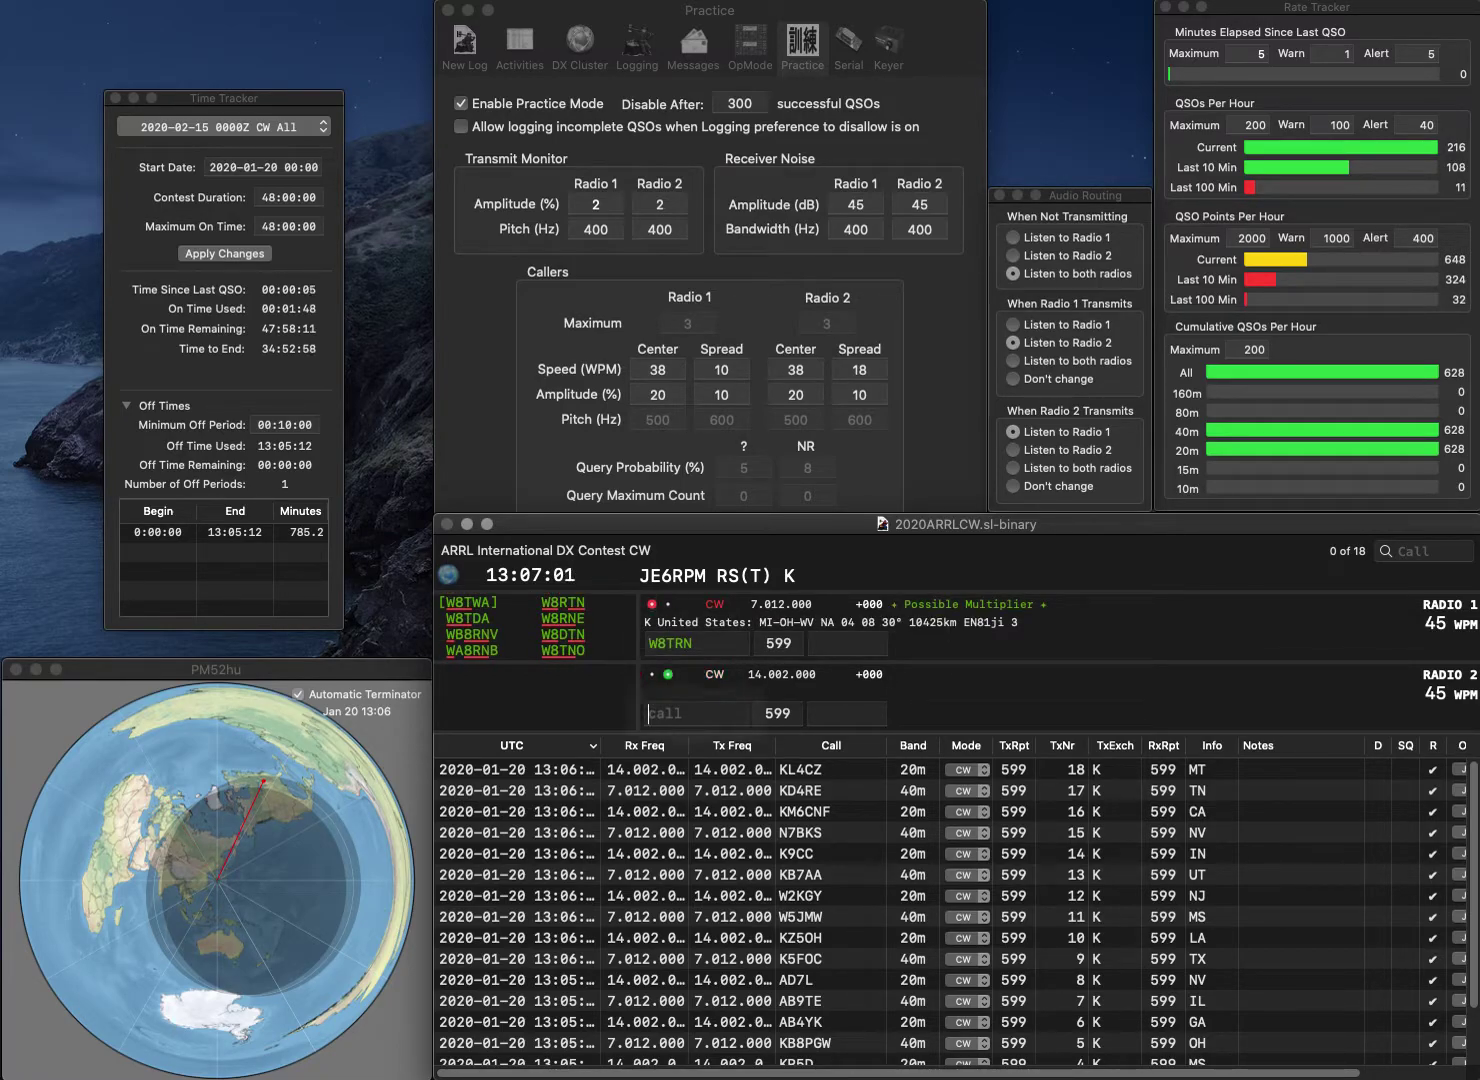
type("N5O")
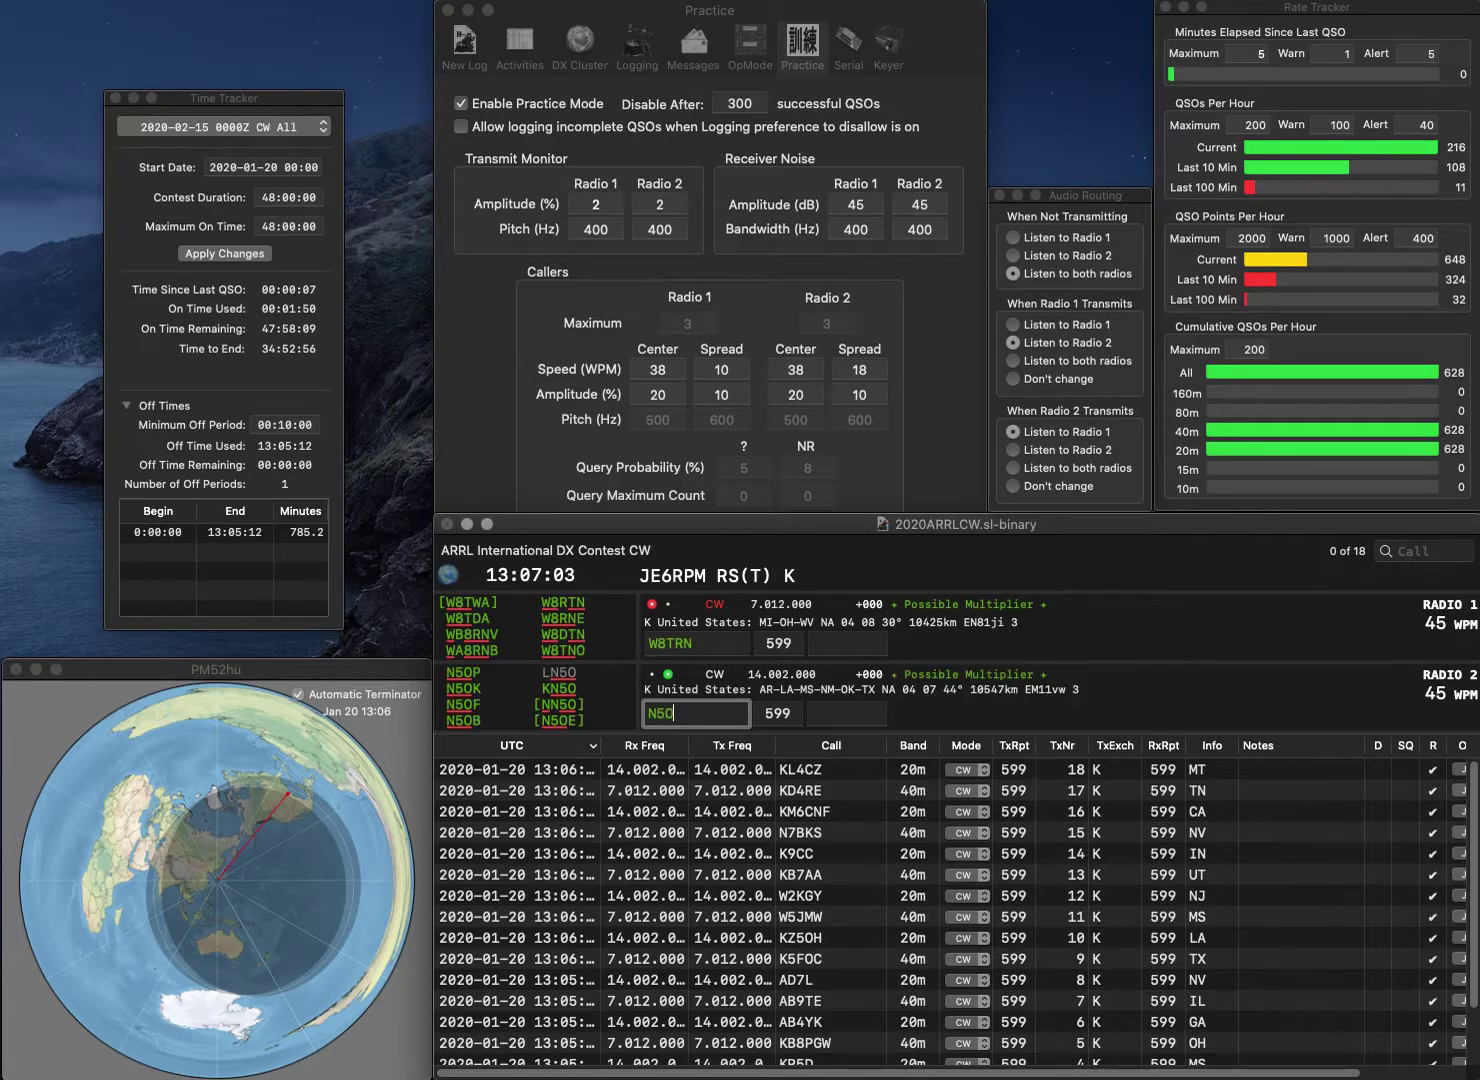
type("B")
key("Return")
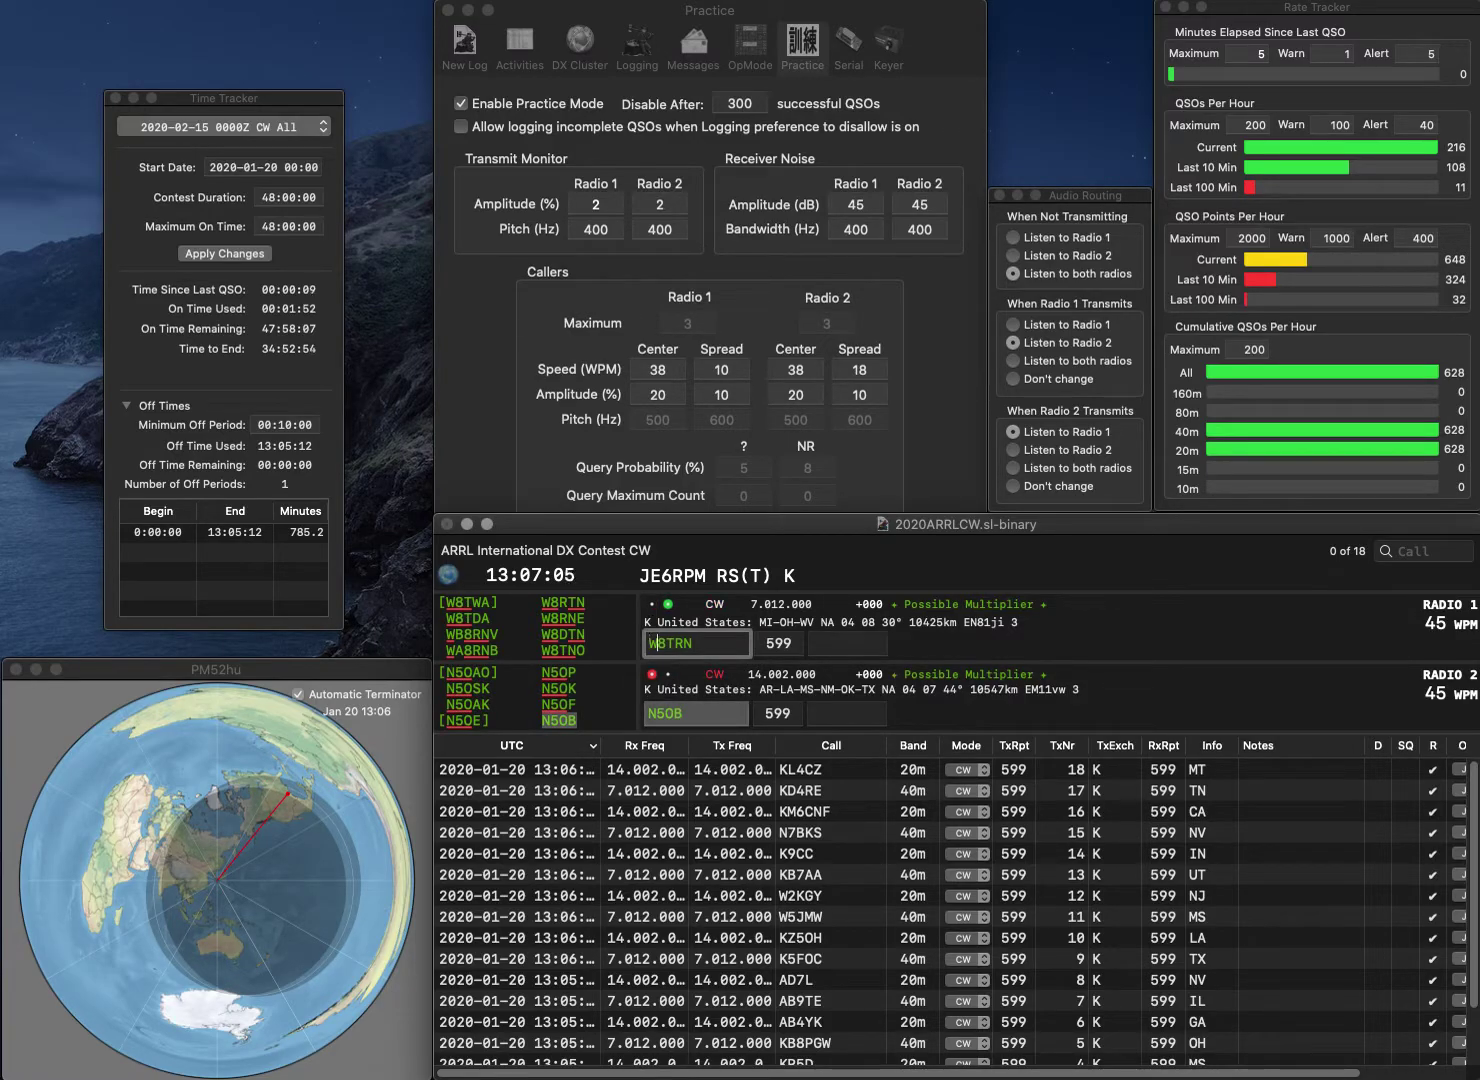
key("Right")
type("T")
key("Return")
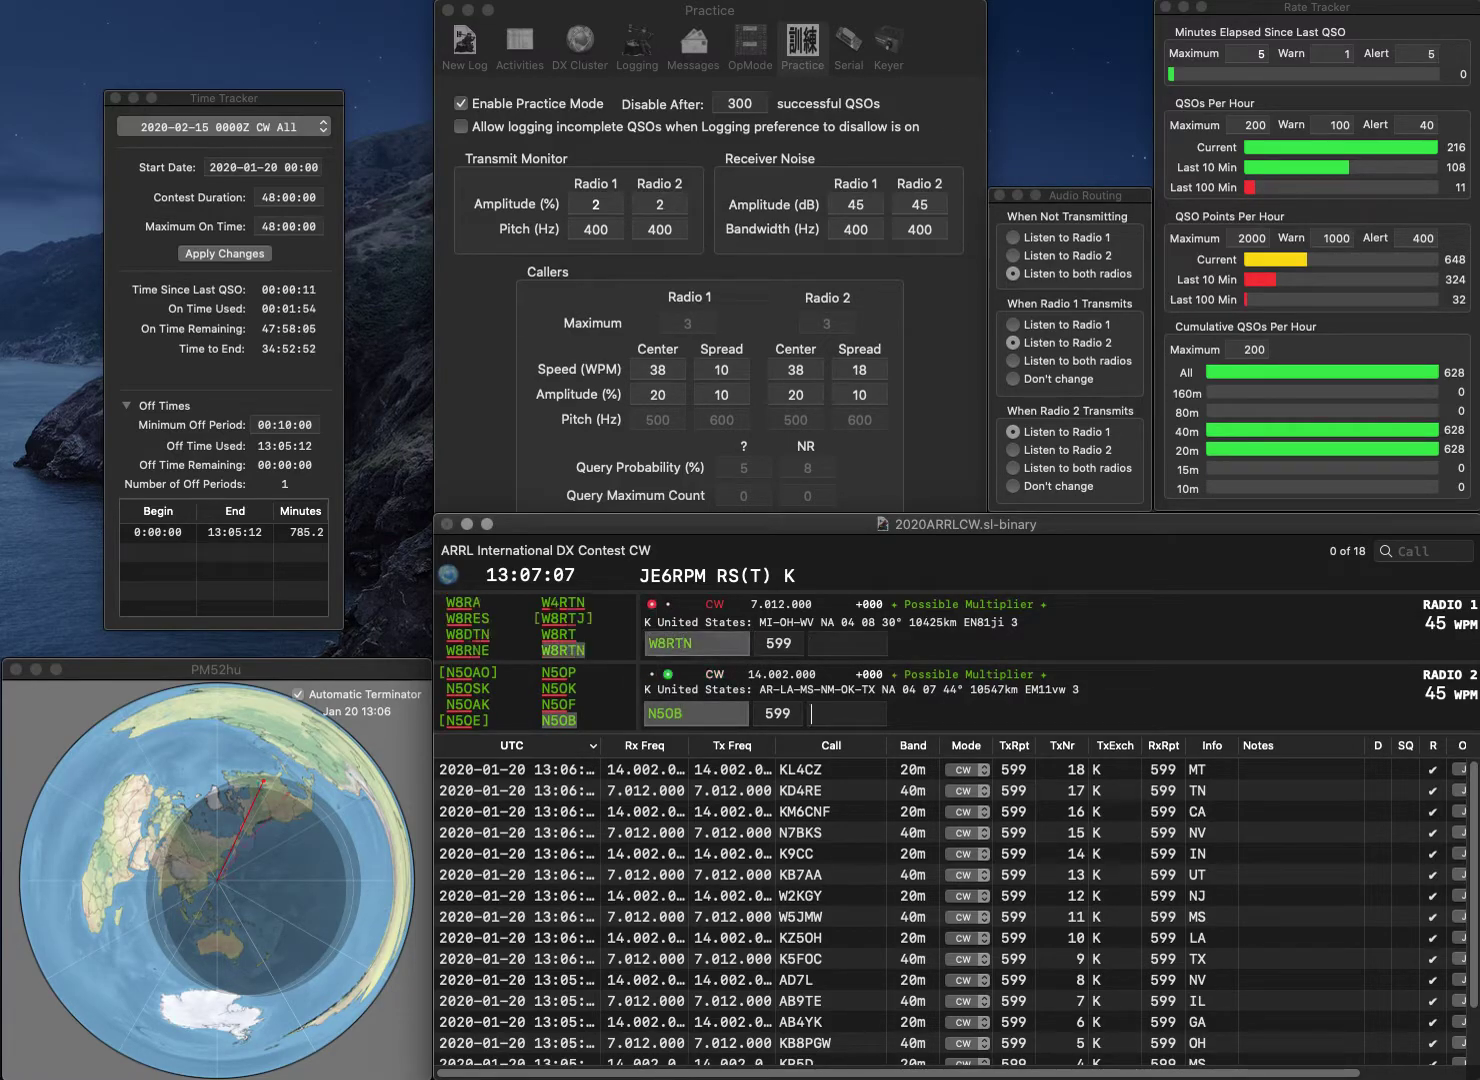
Log both contacts with exchange NM for N5OB on Radio 2 and OH for W8RTN on Radio 1
type("N")
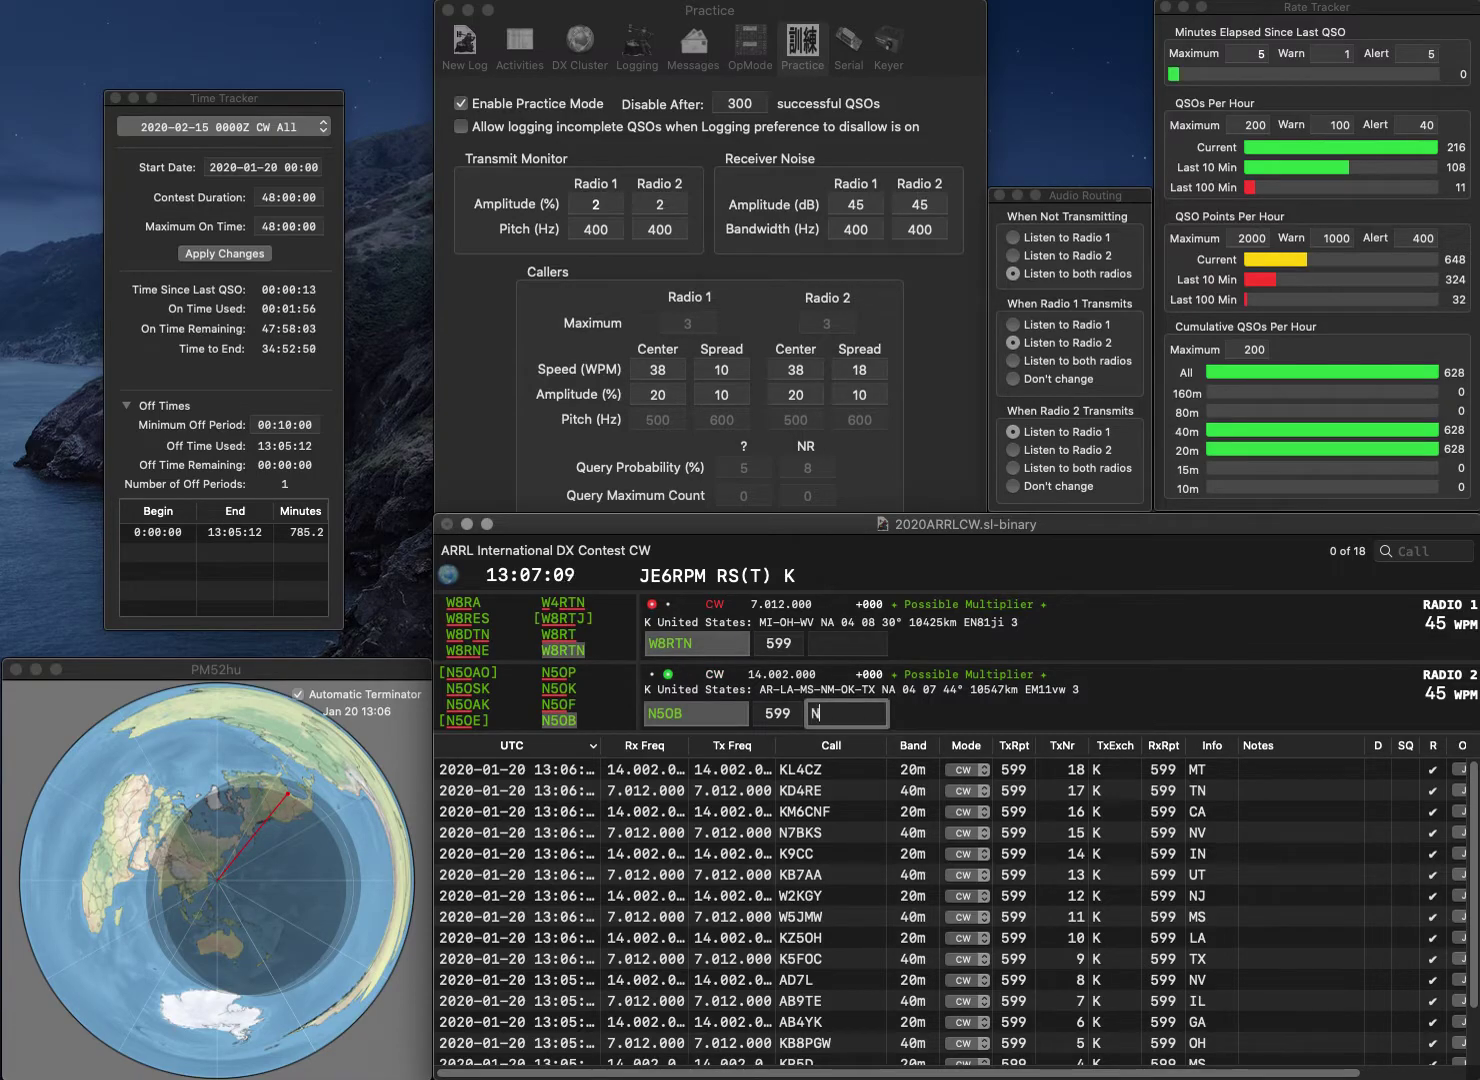
type("M")
key("Return")
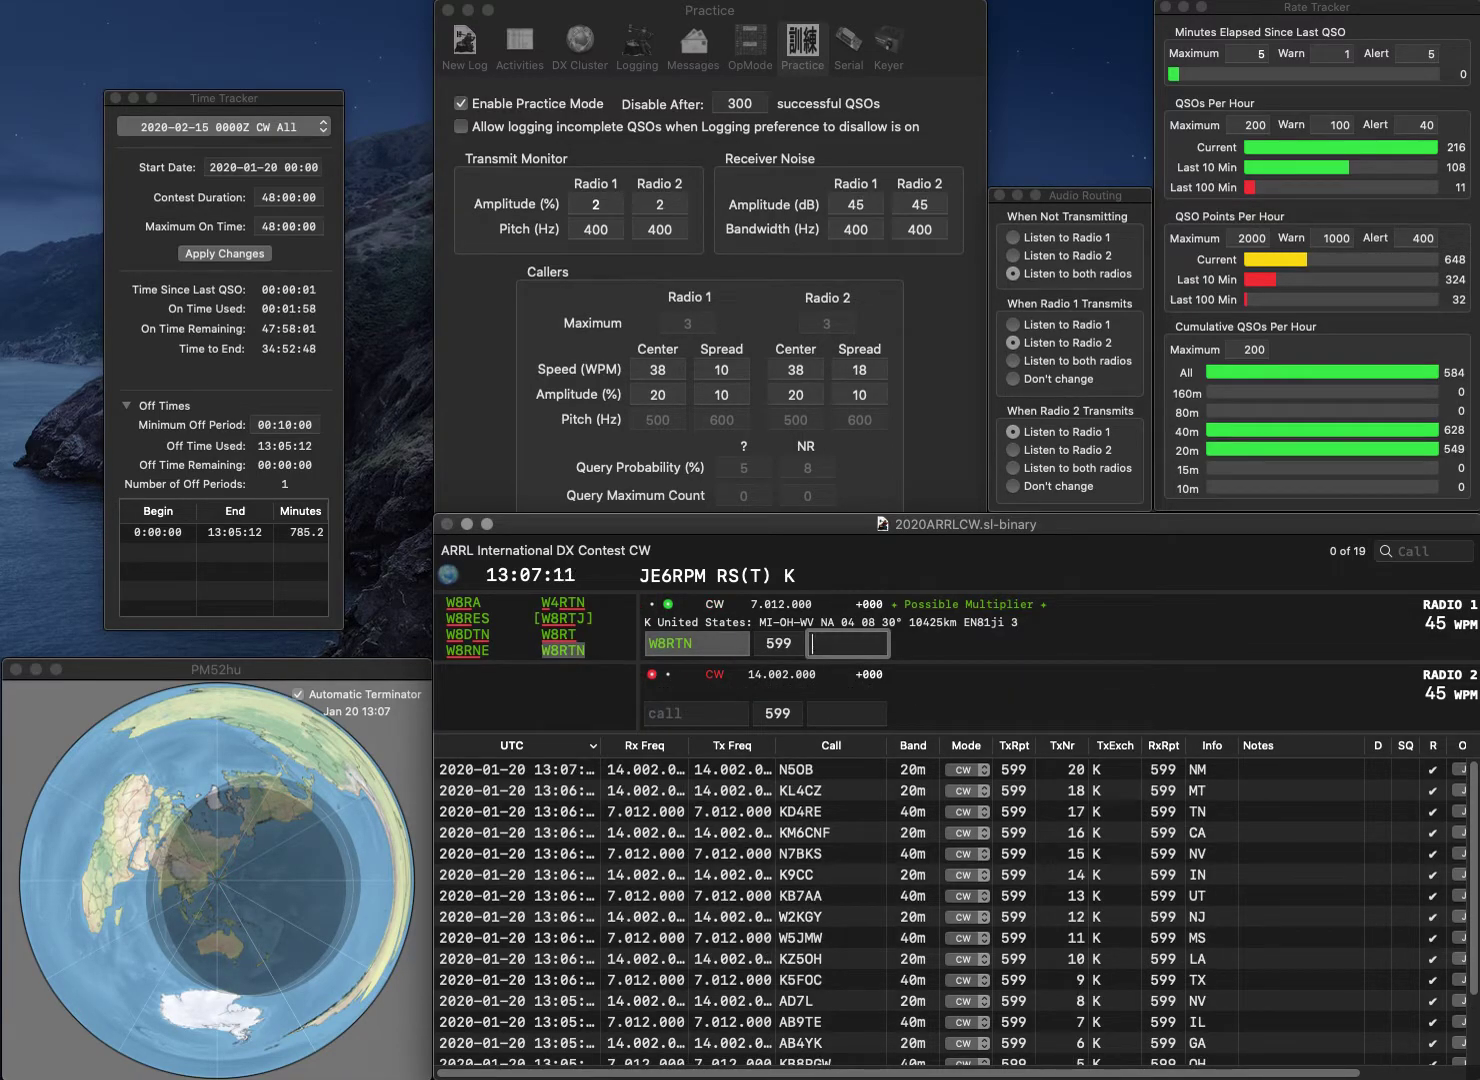
type("OH")
key("Return")
type("W1WC")
key("Return")
type("NZ7")
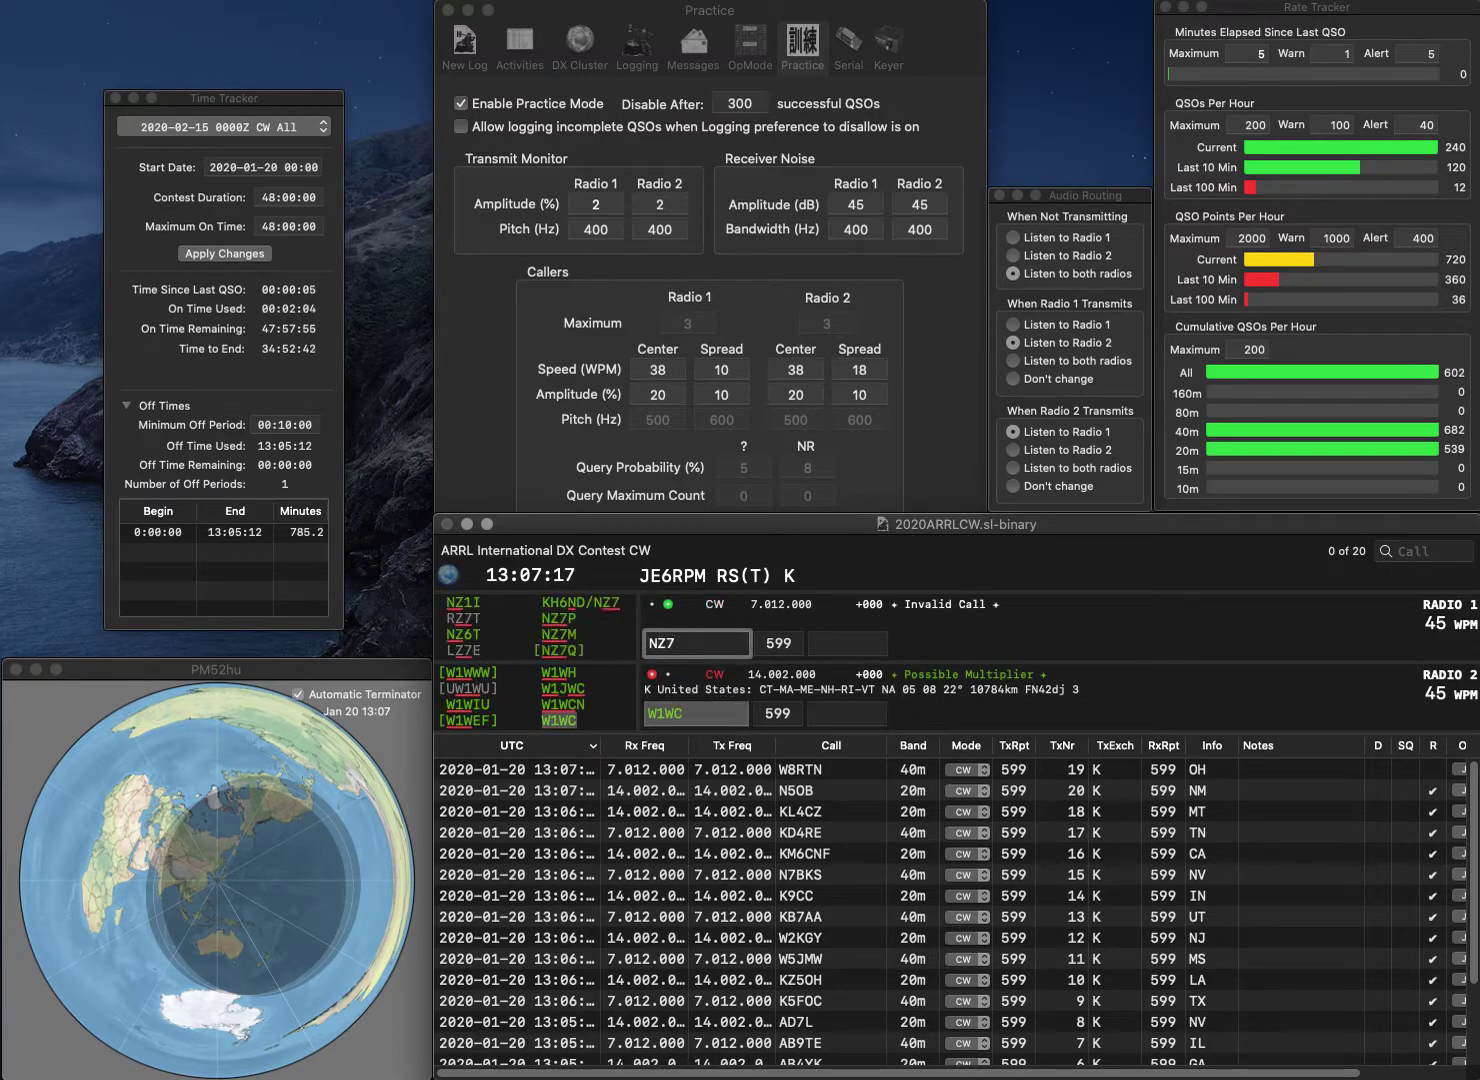
type("J")
key("Return")
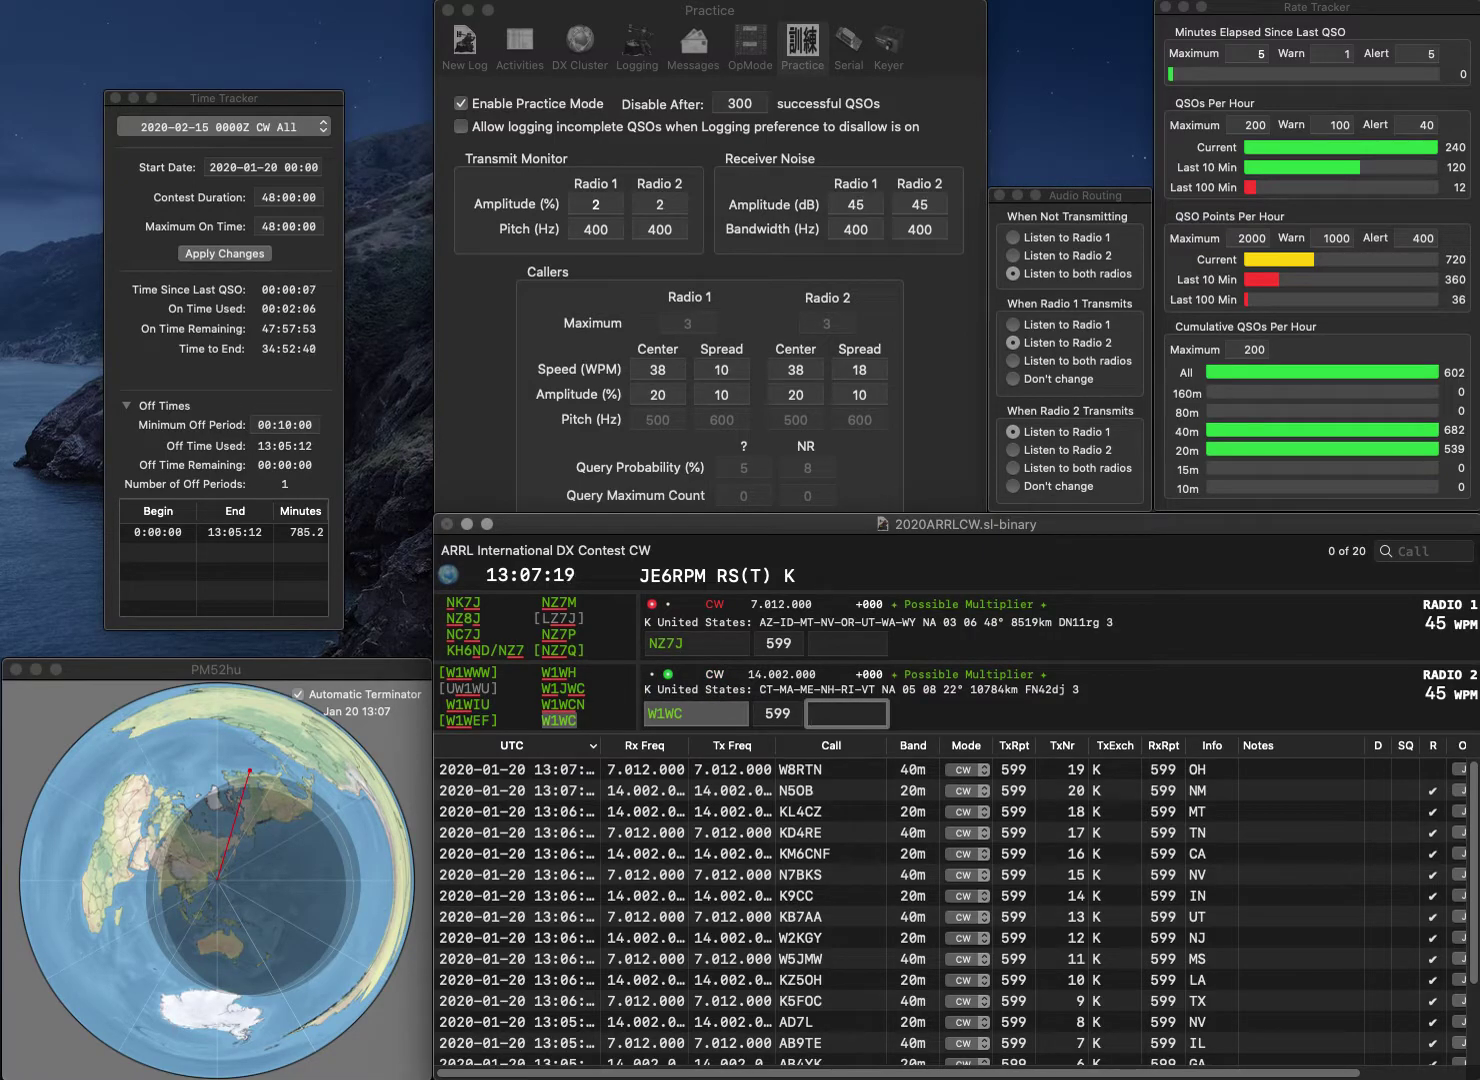
key("Return")
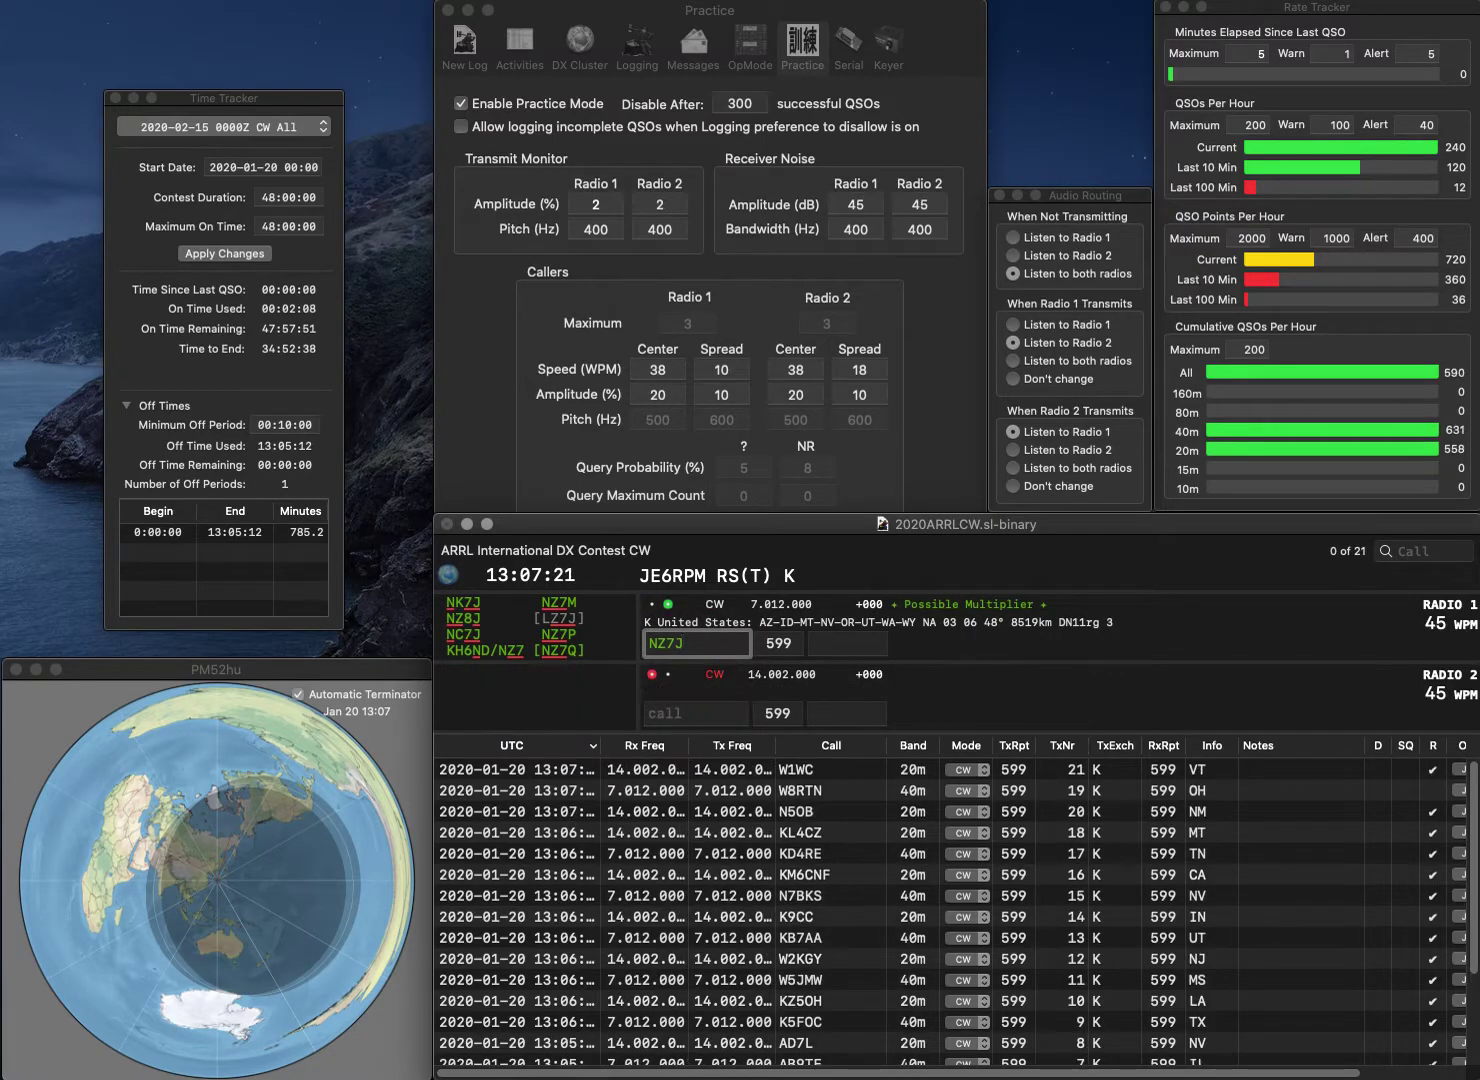
key("BackSpace")
key("BackSpace")
type("8J")
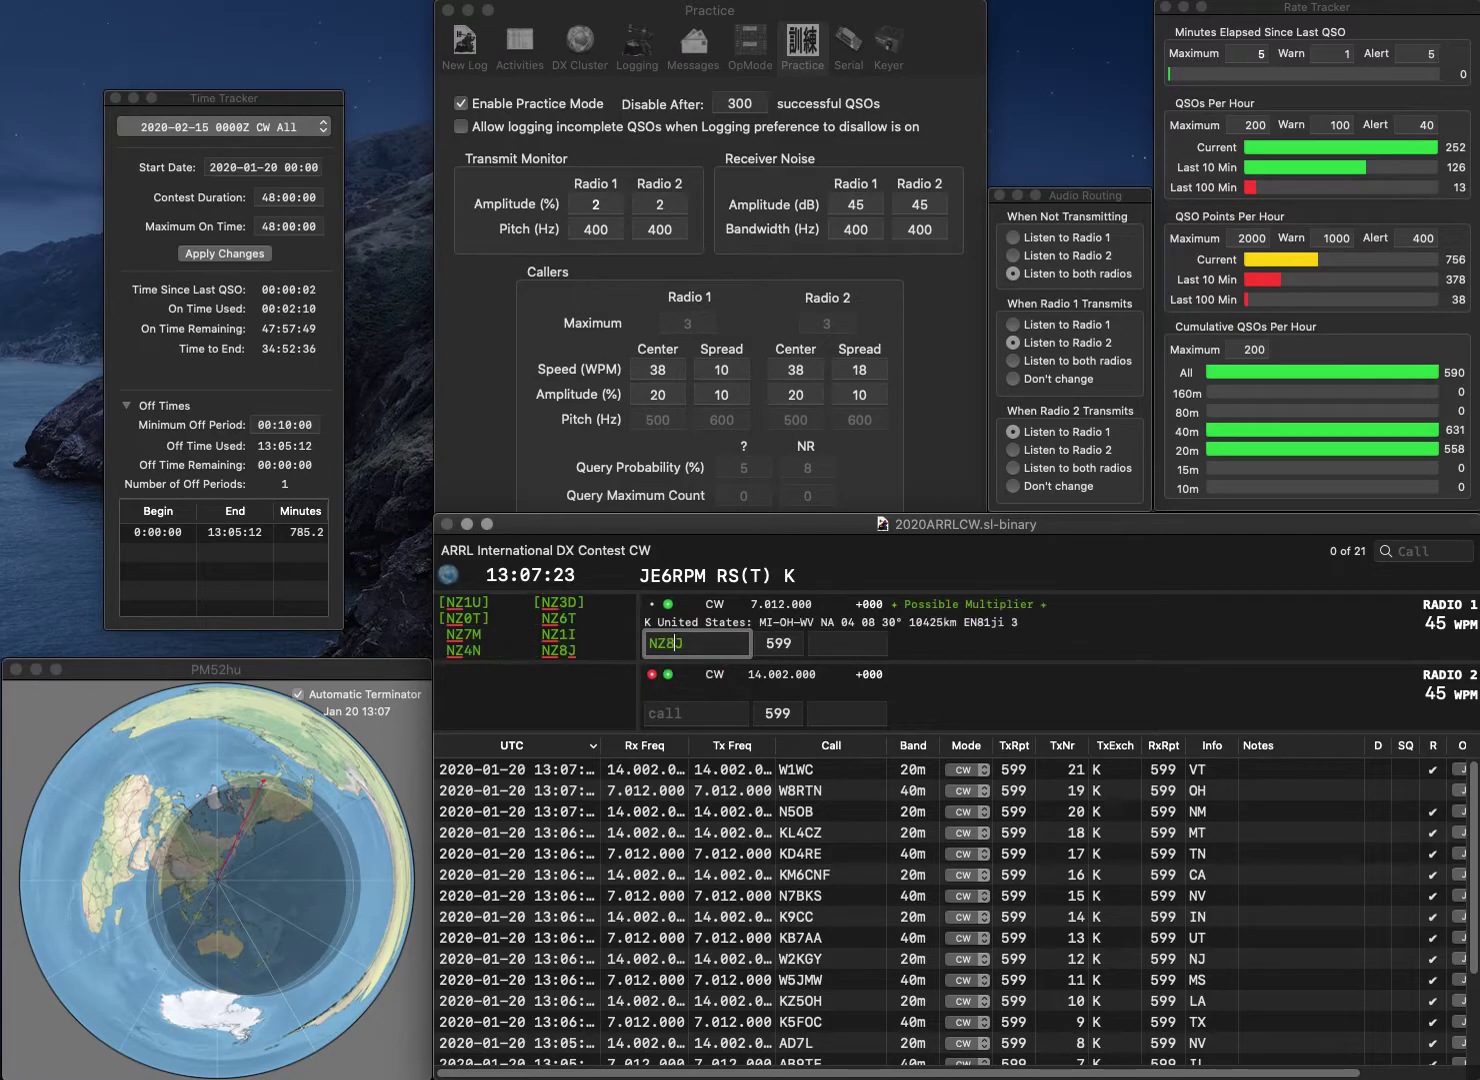
key("Return")
Answer WS2V on Radio 2 and log both contacts with exchange MI for NZ8J and NJ for WS2V
type("WS2V")
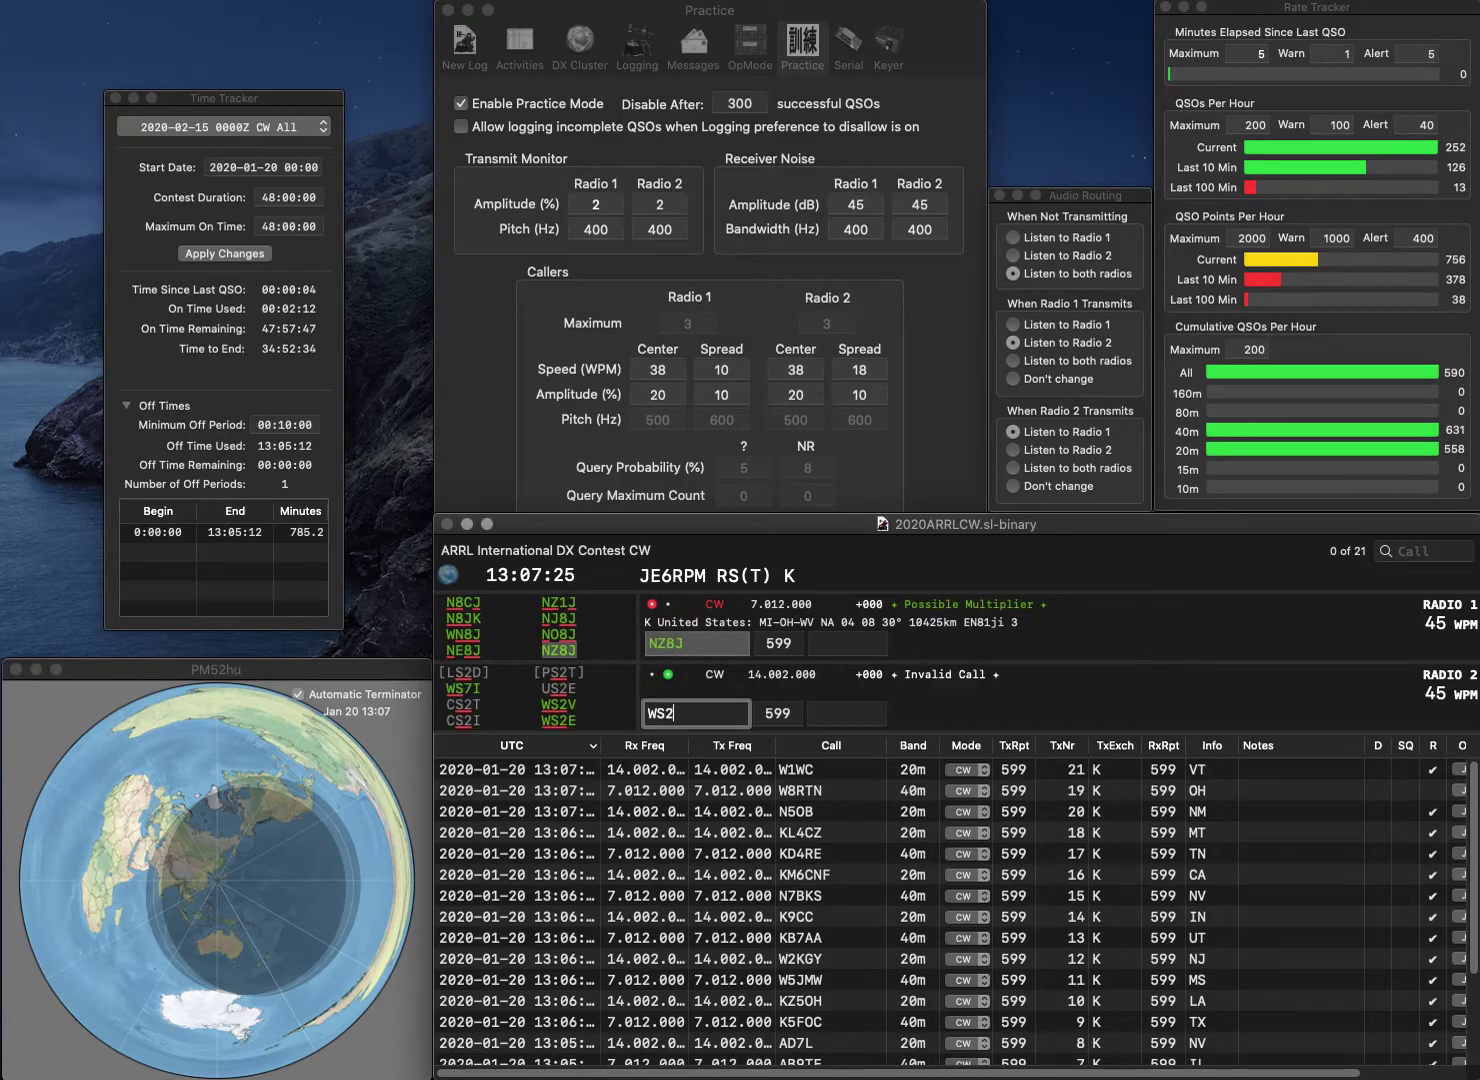
key("Return")
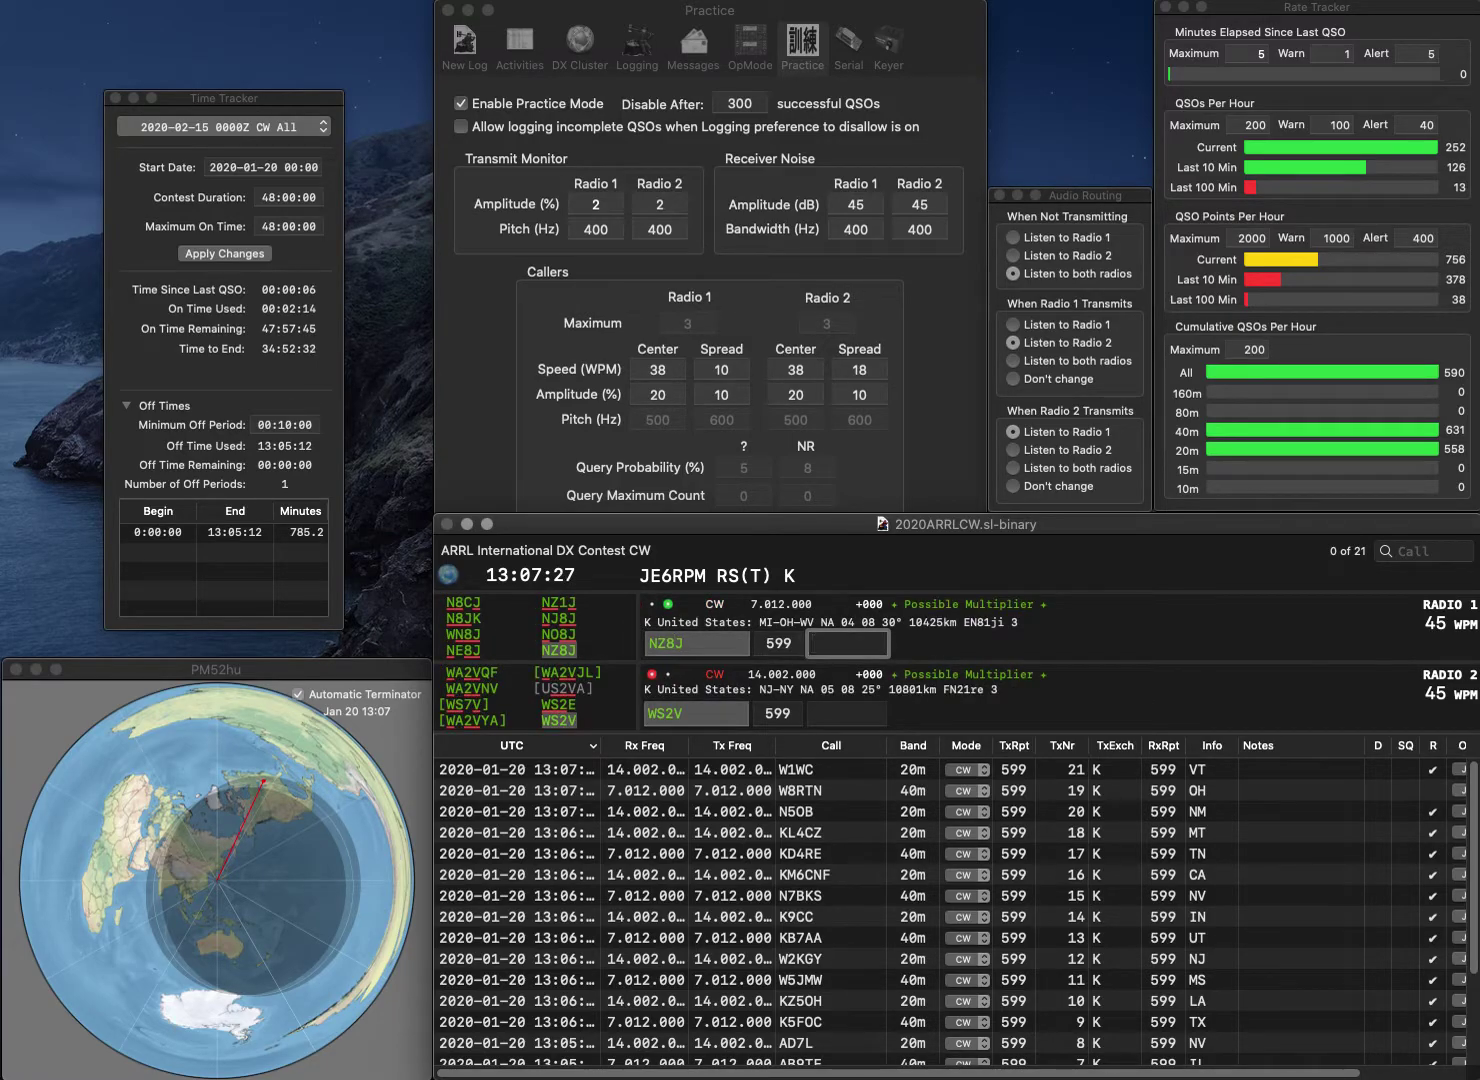
type("MI")
key("Return")
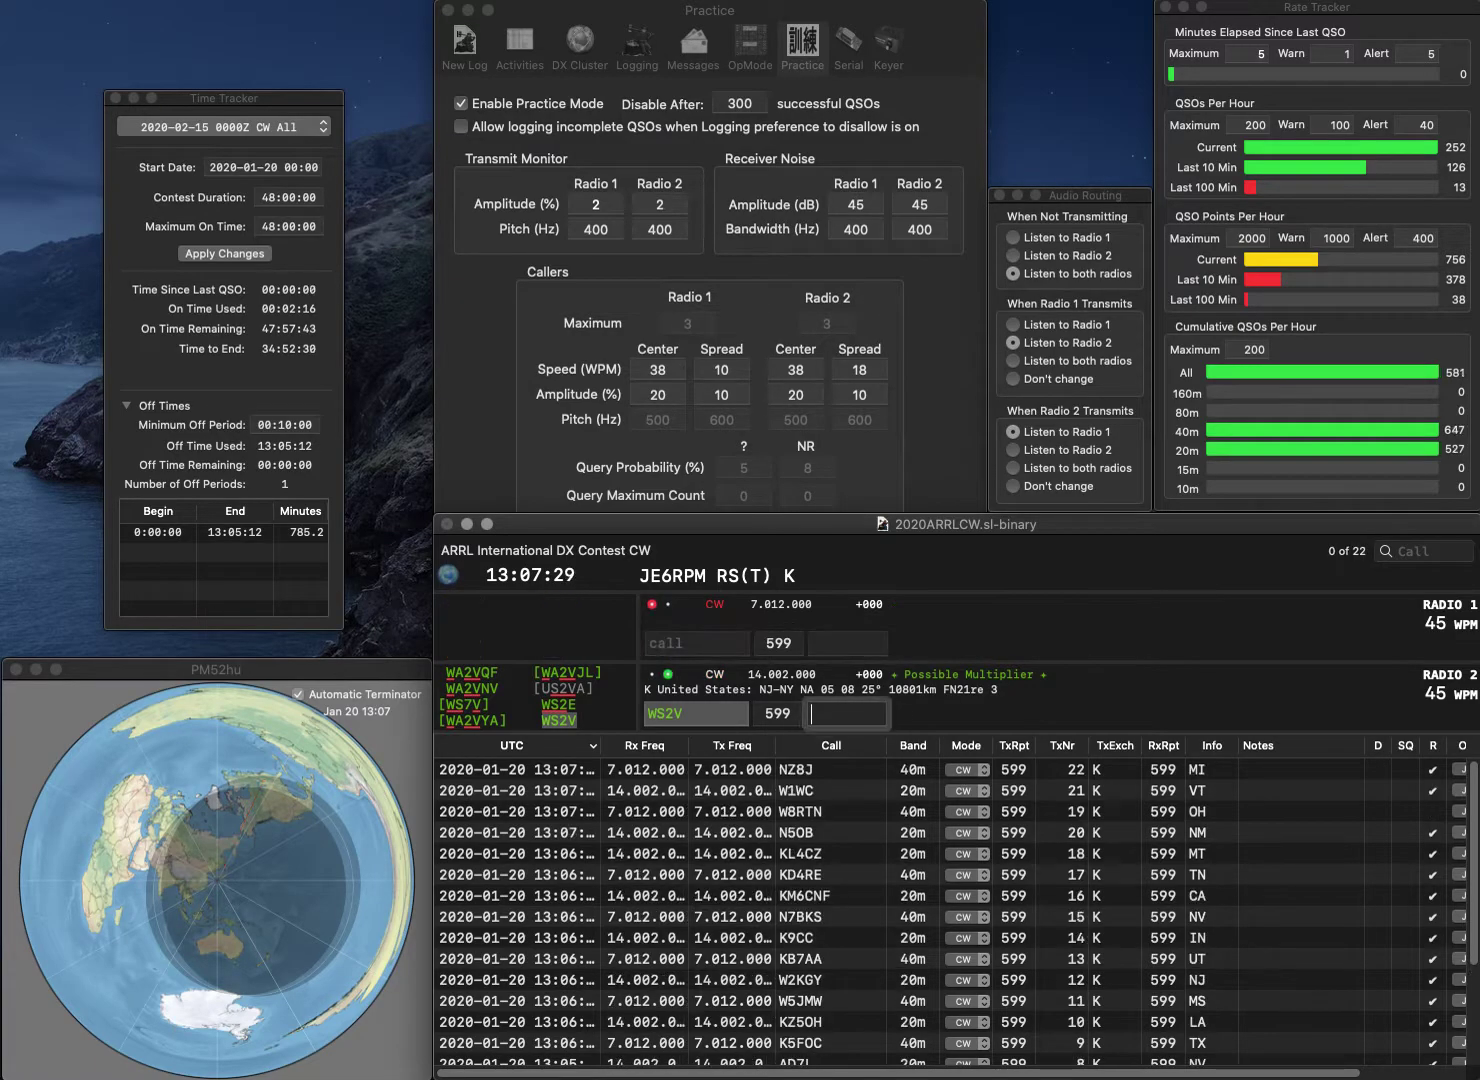
type("NJ")
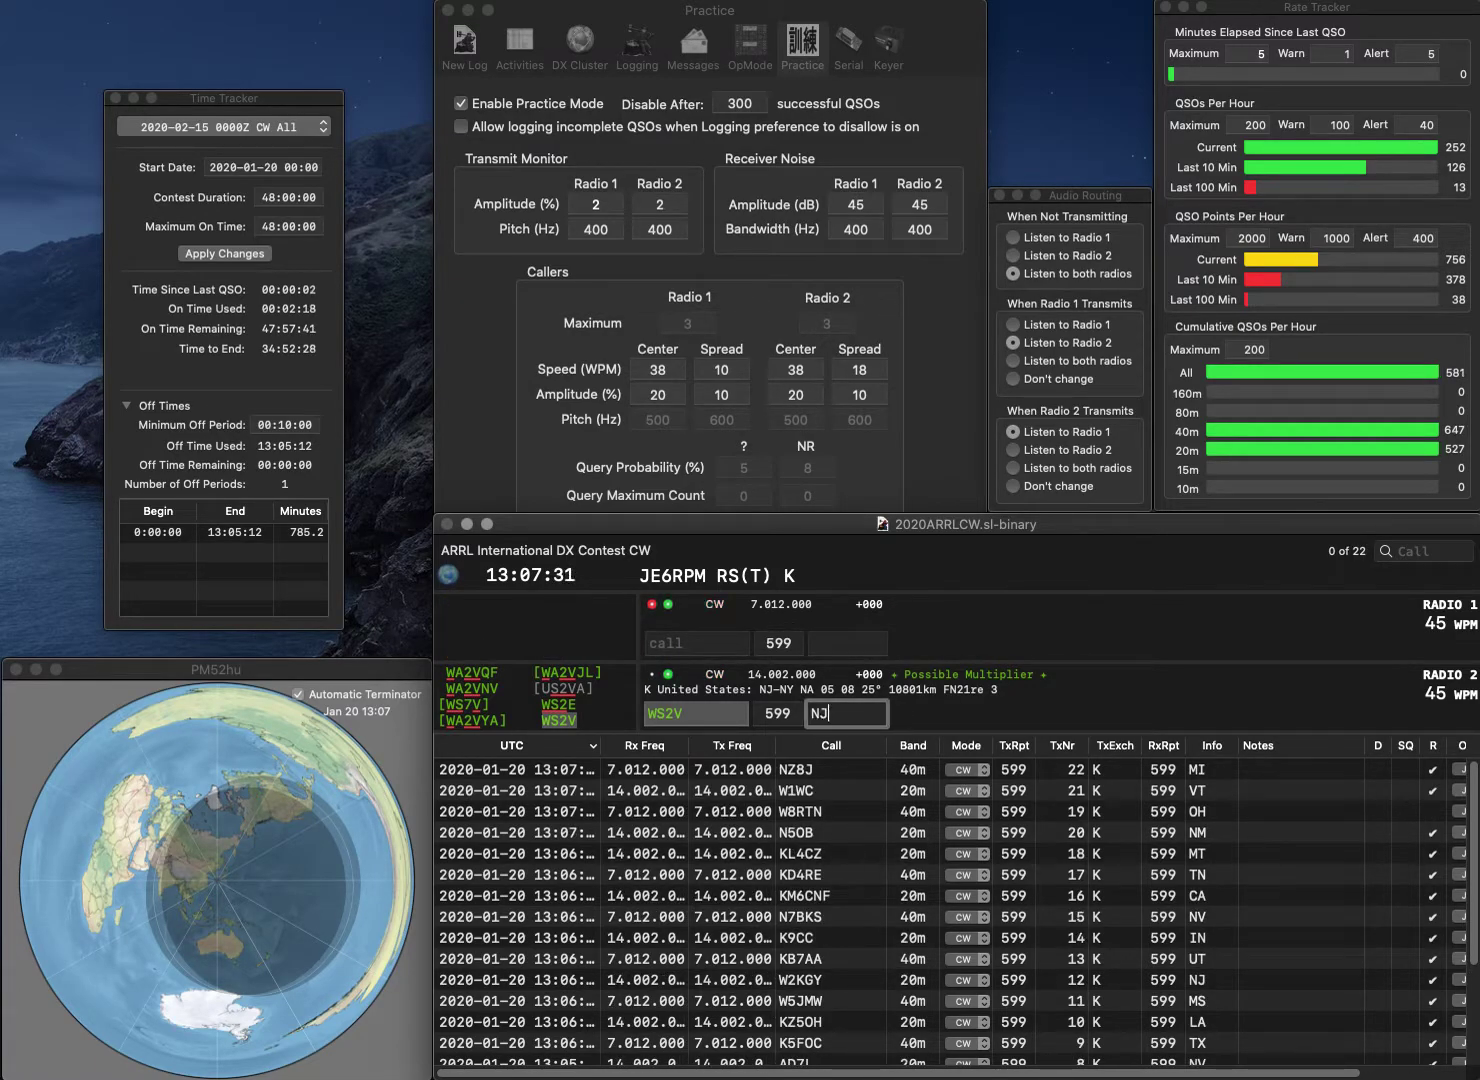
key("Return")
Answer the next callers by entering call sign W9EAA on Radio 1 and KF5CSO on Radio 2
type("W9EAA")
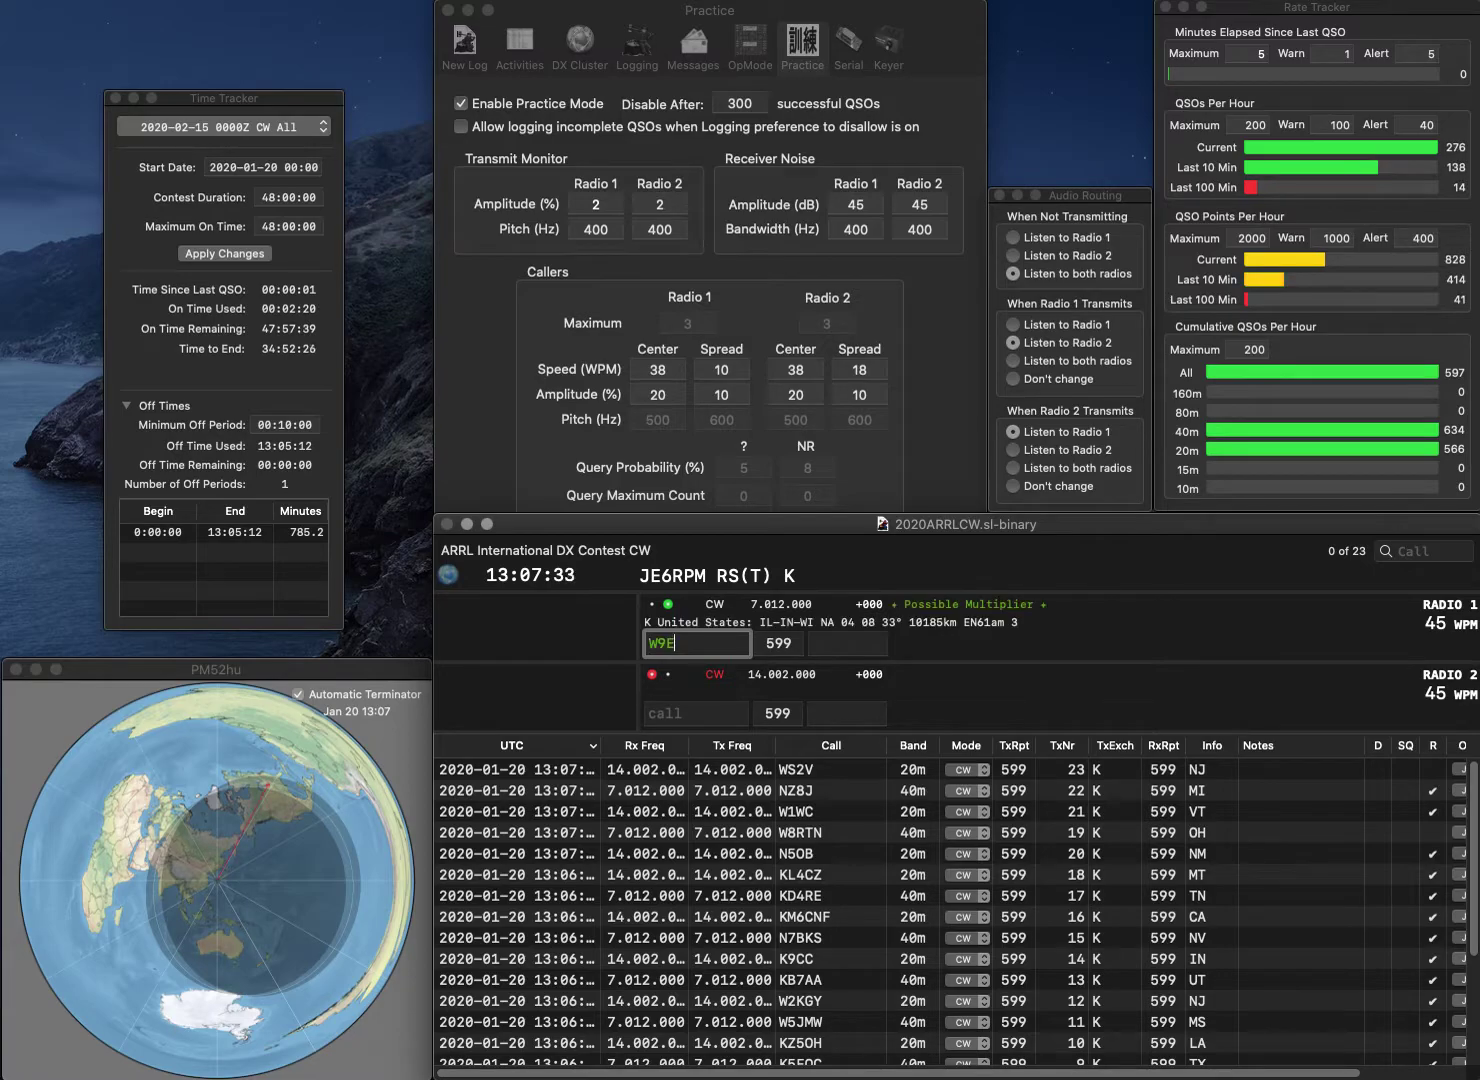
key("Return")
type("KF5CS")
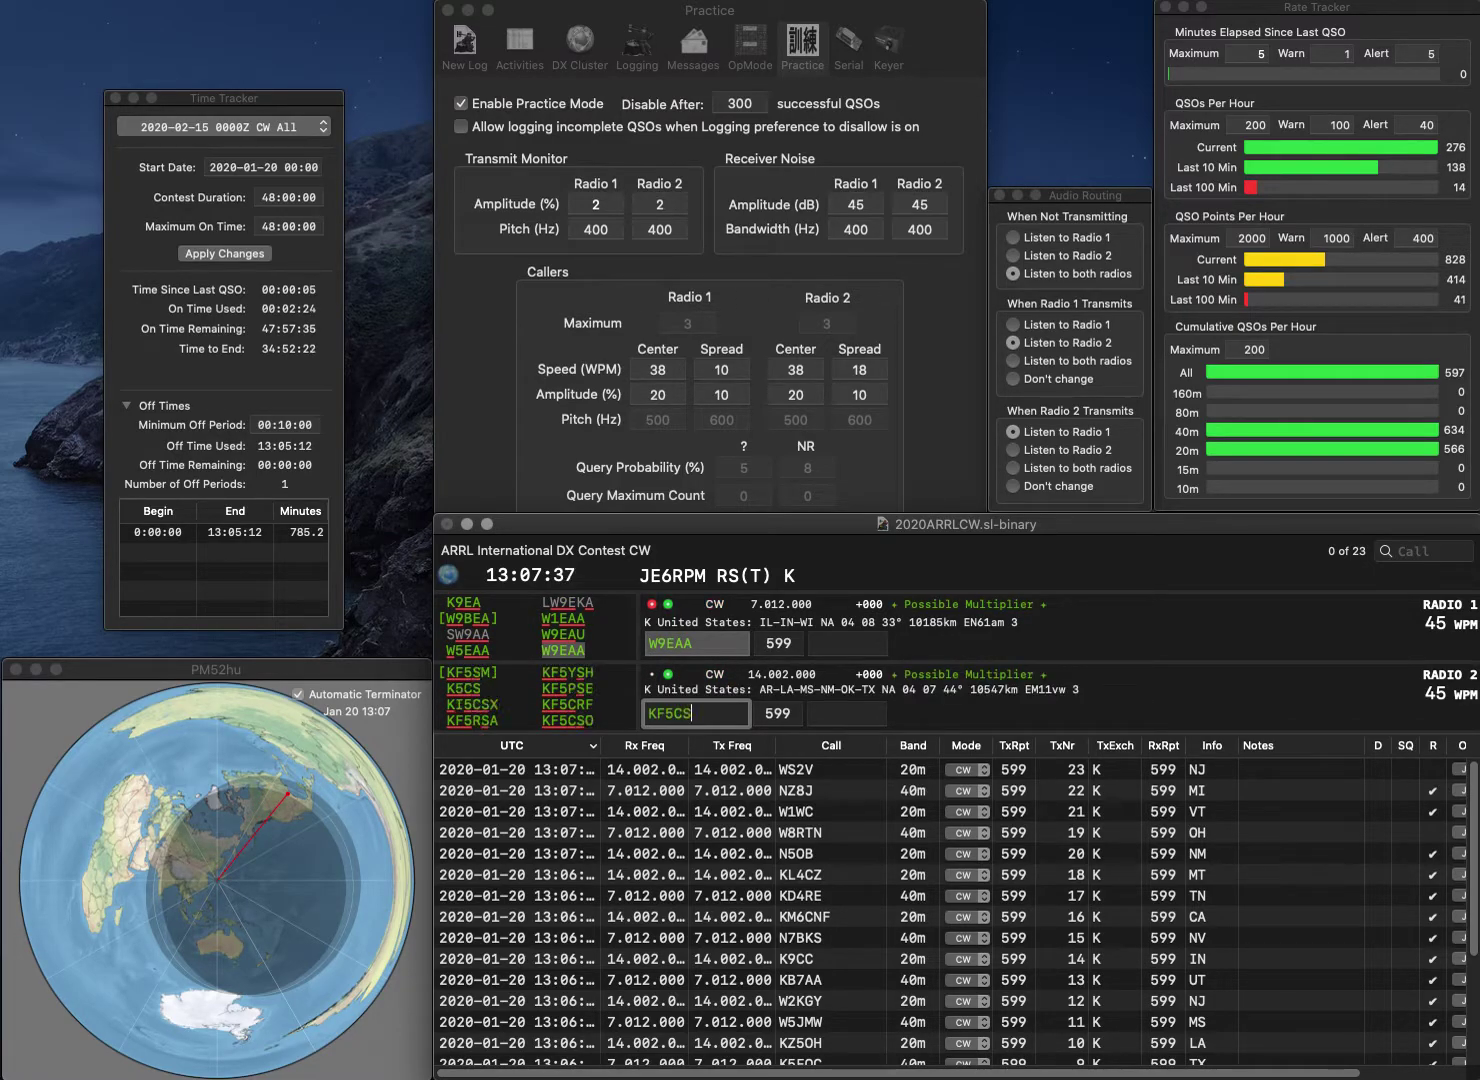
type("O")
key("Return")
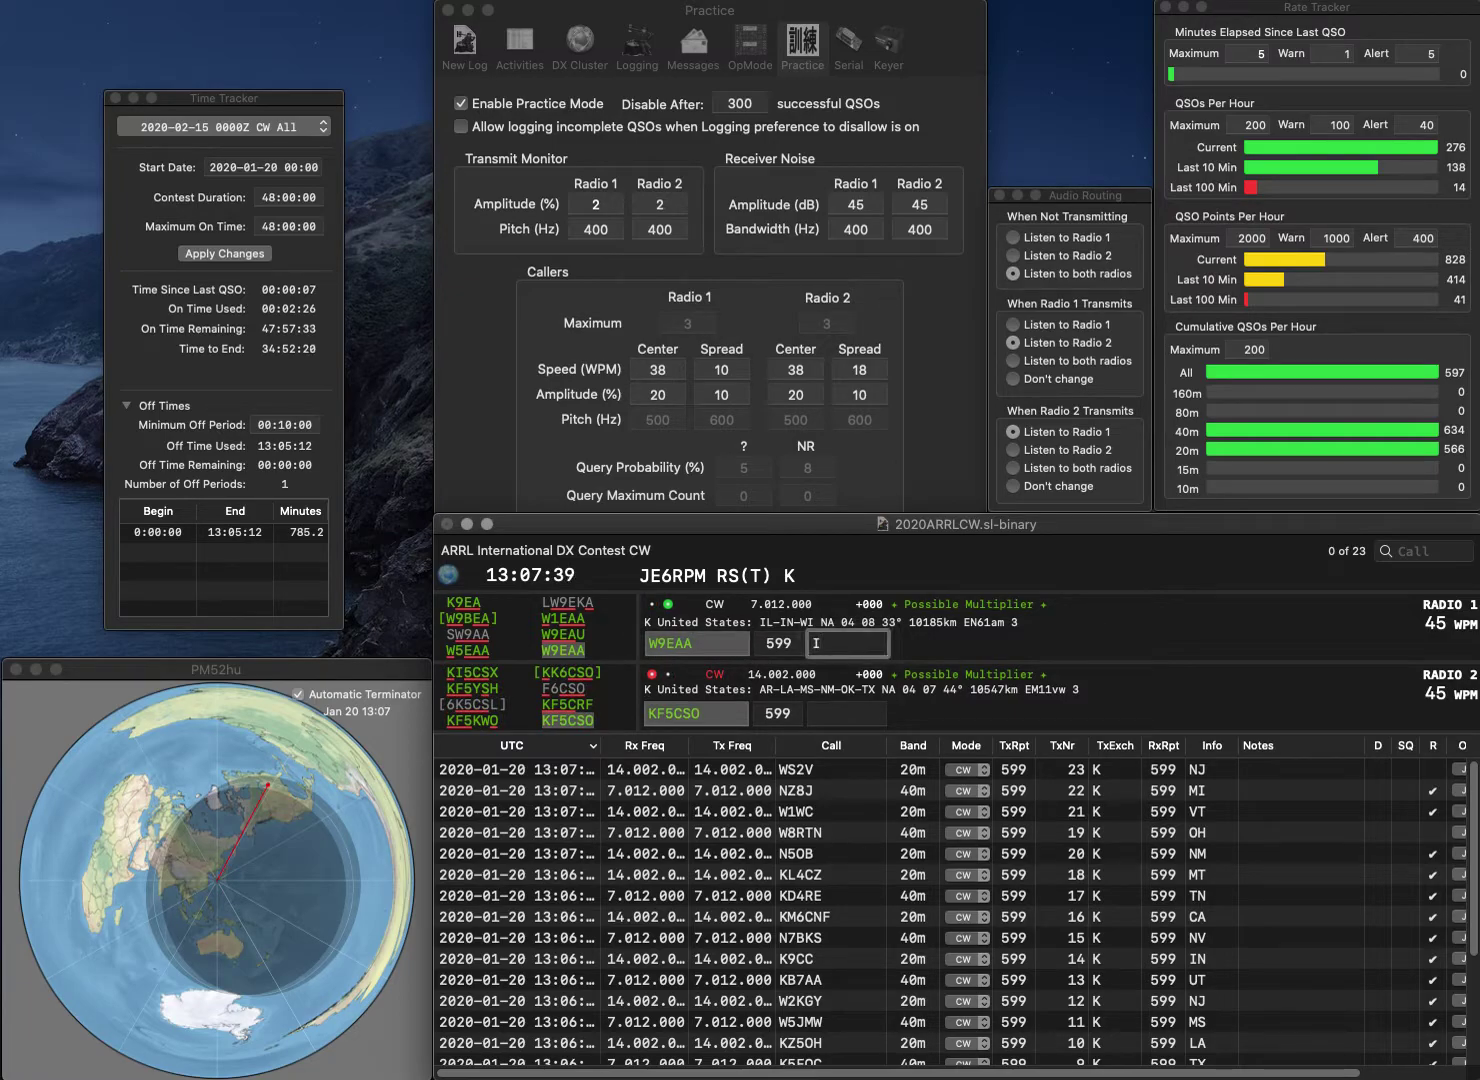
type("IL")
key("Return")
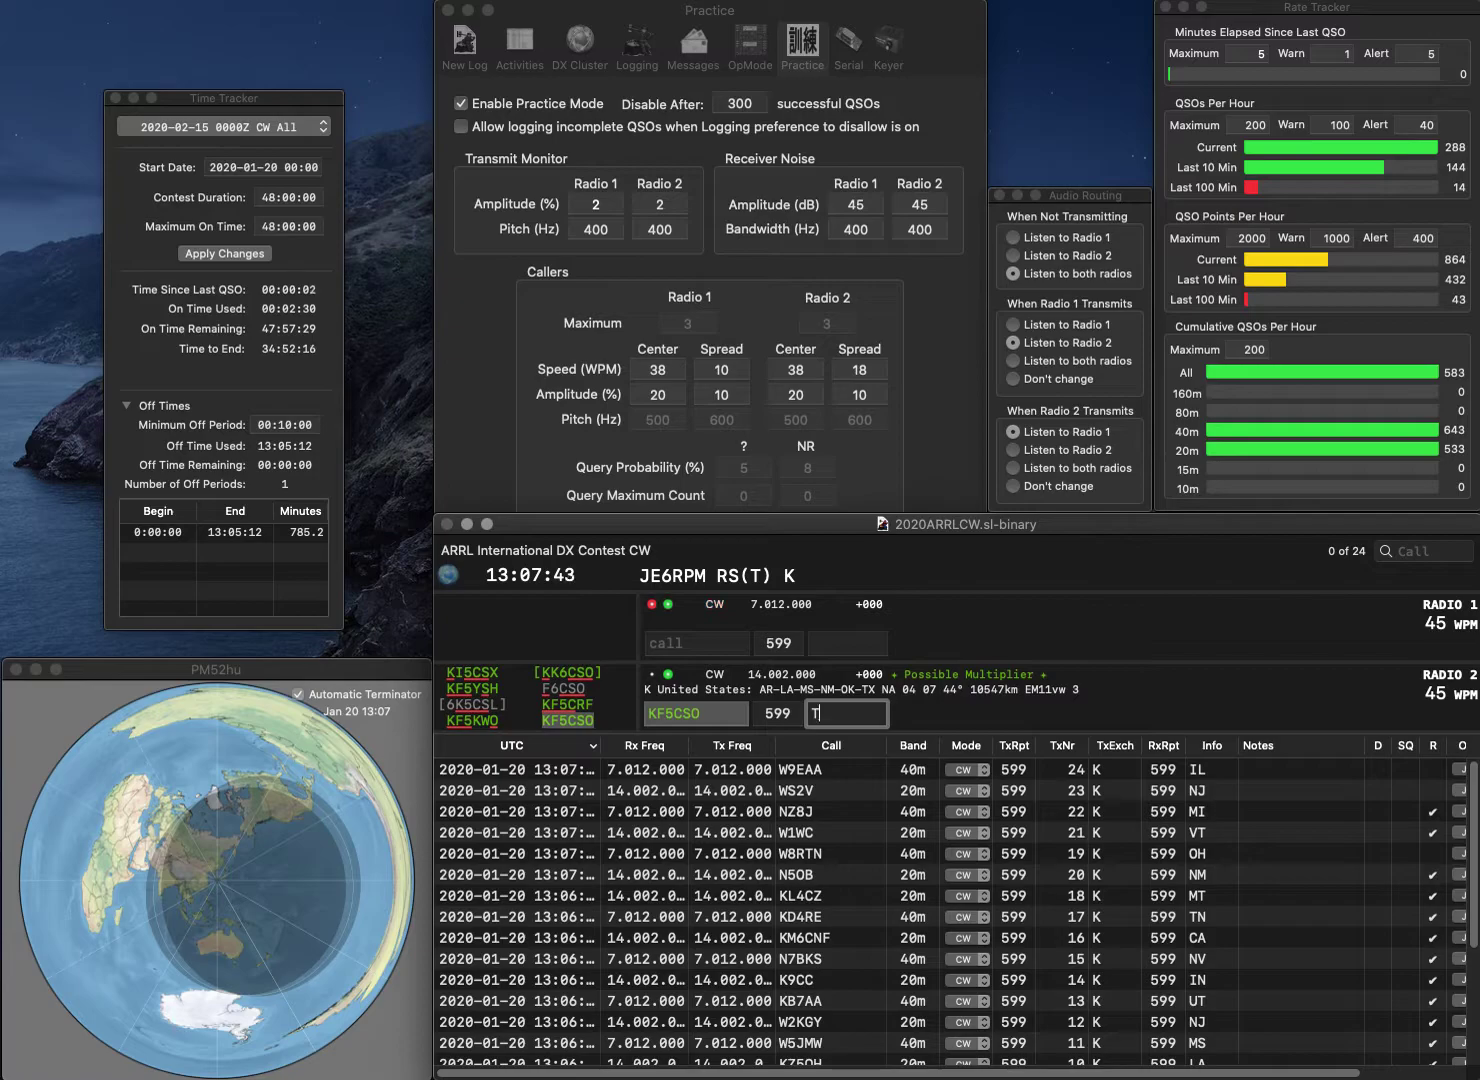
type("TX")
key("Return")
Answer the next callers by entering call sign W2OL on Radio 1 and K0KL on Radio 2
type("W2")
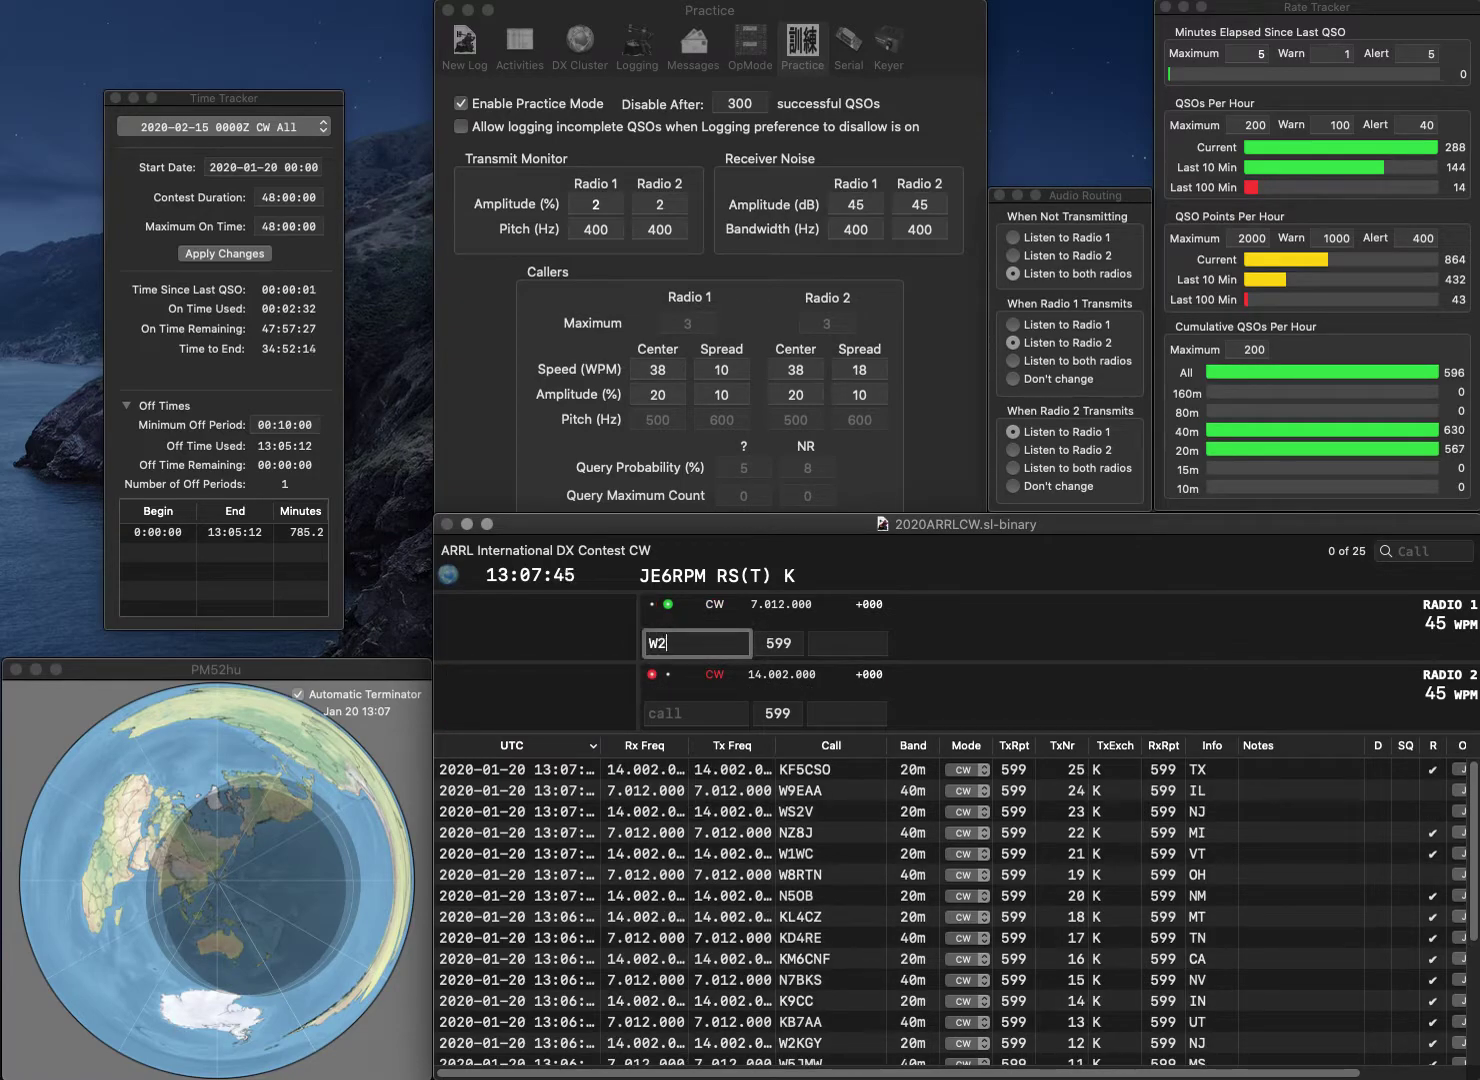
type("OL")
key("Return")
type("K")
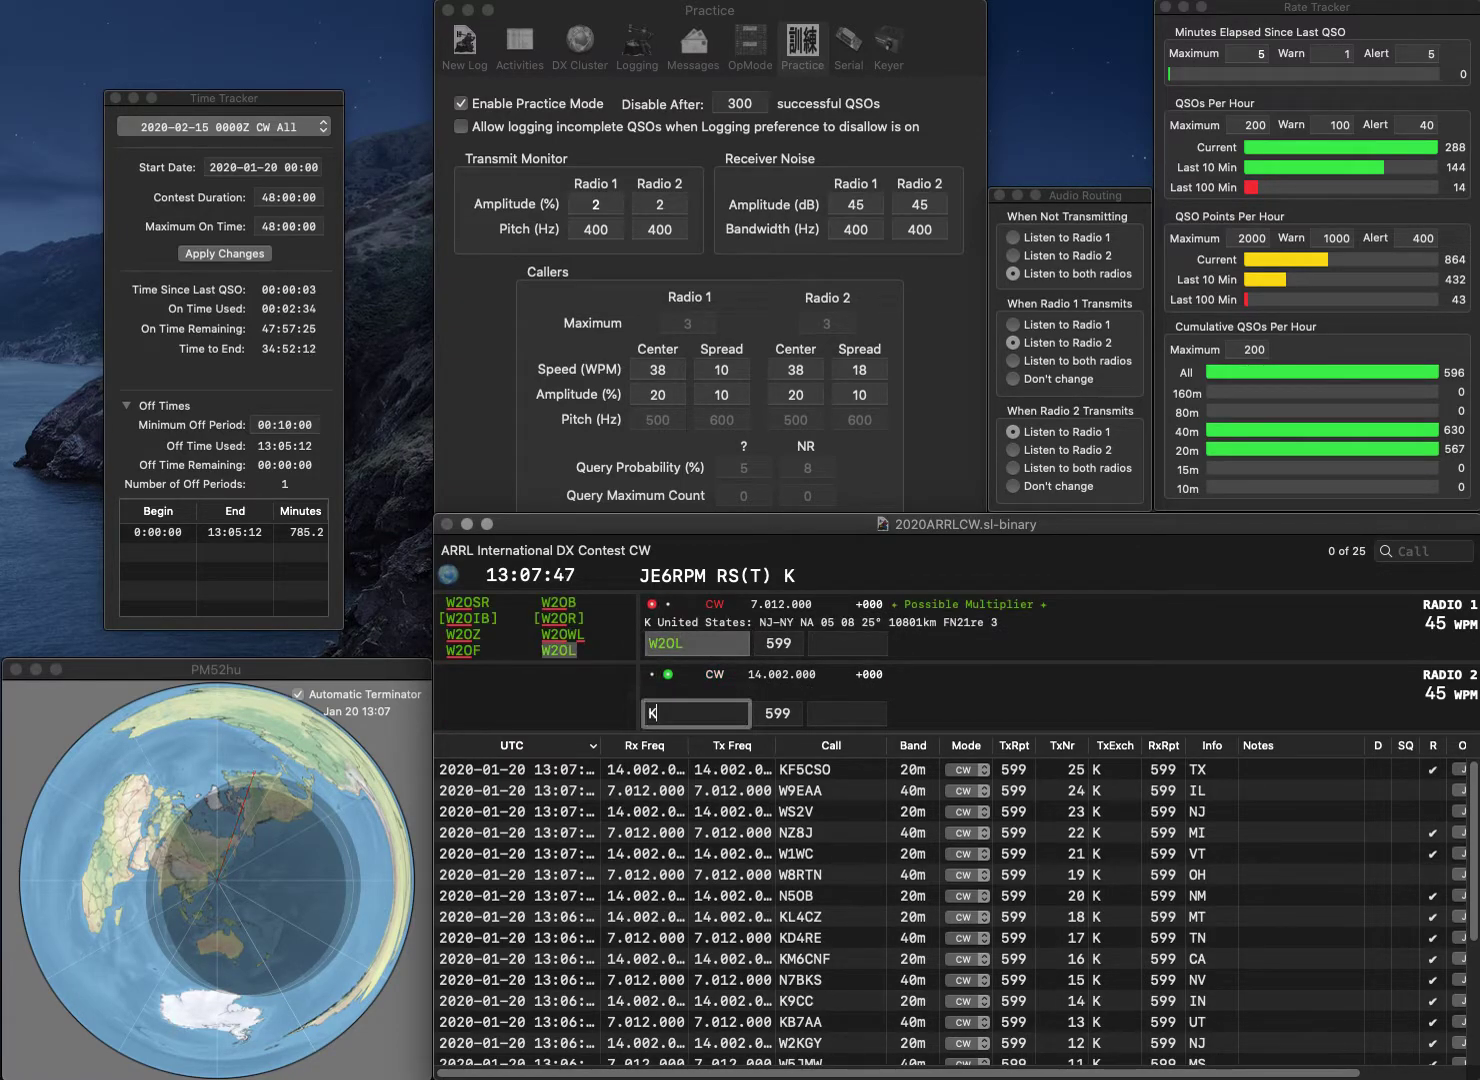
type("0KL")
key("Return")
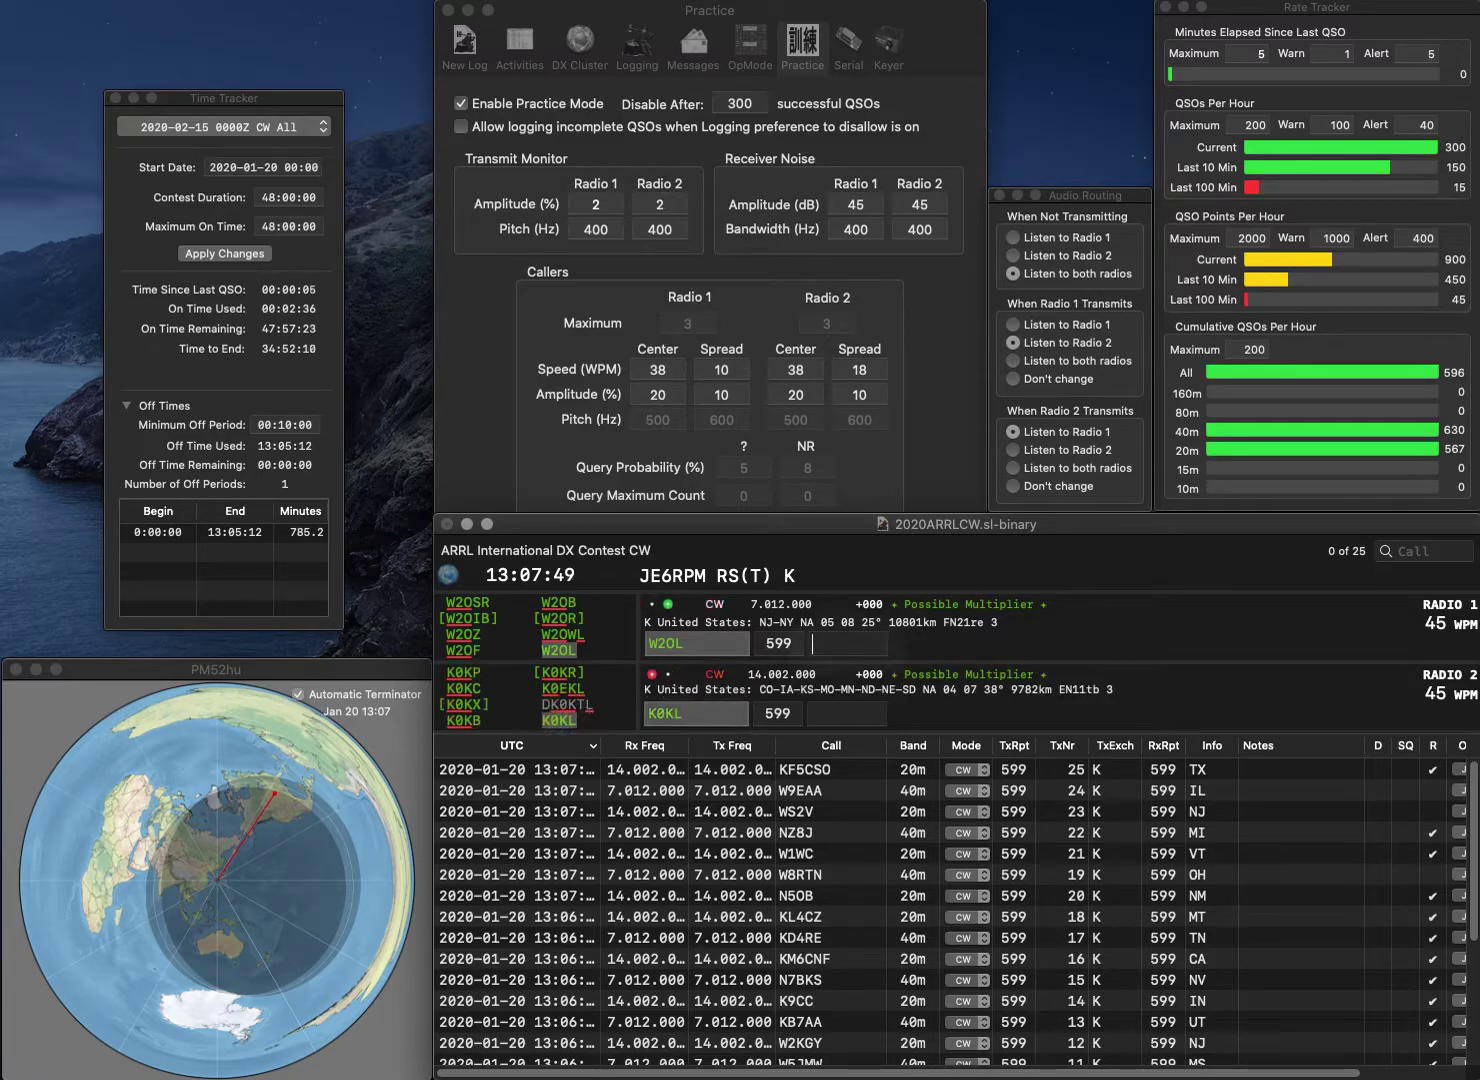
type("NJ")
key("Return")
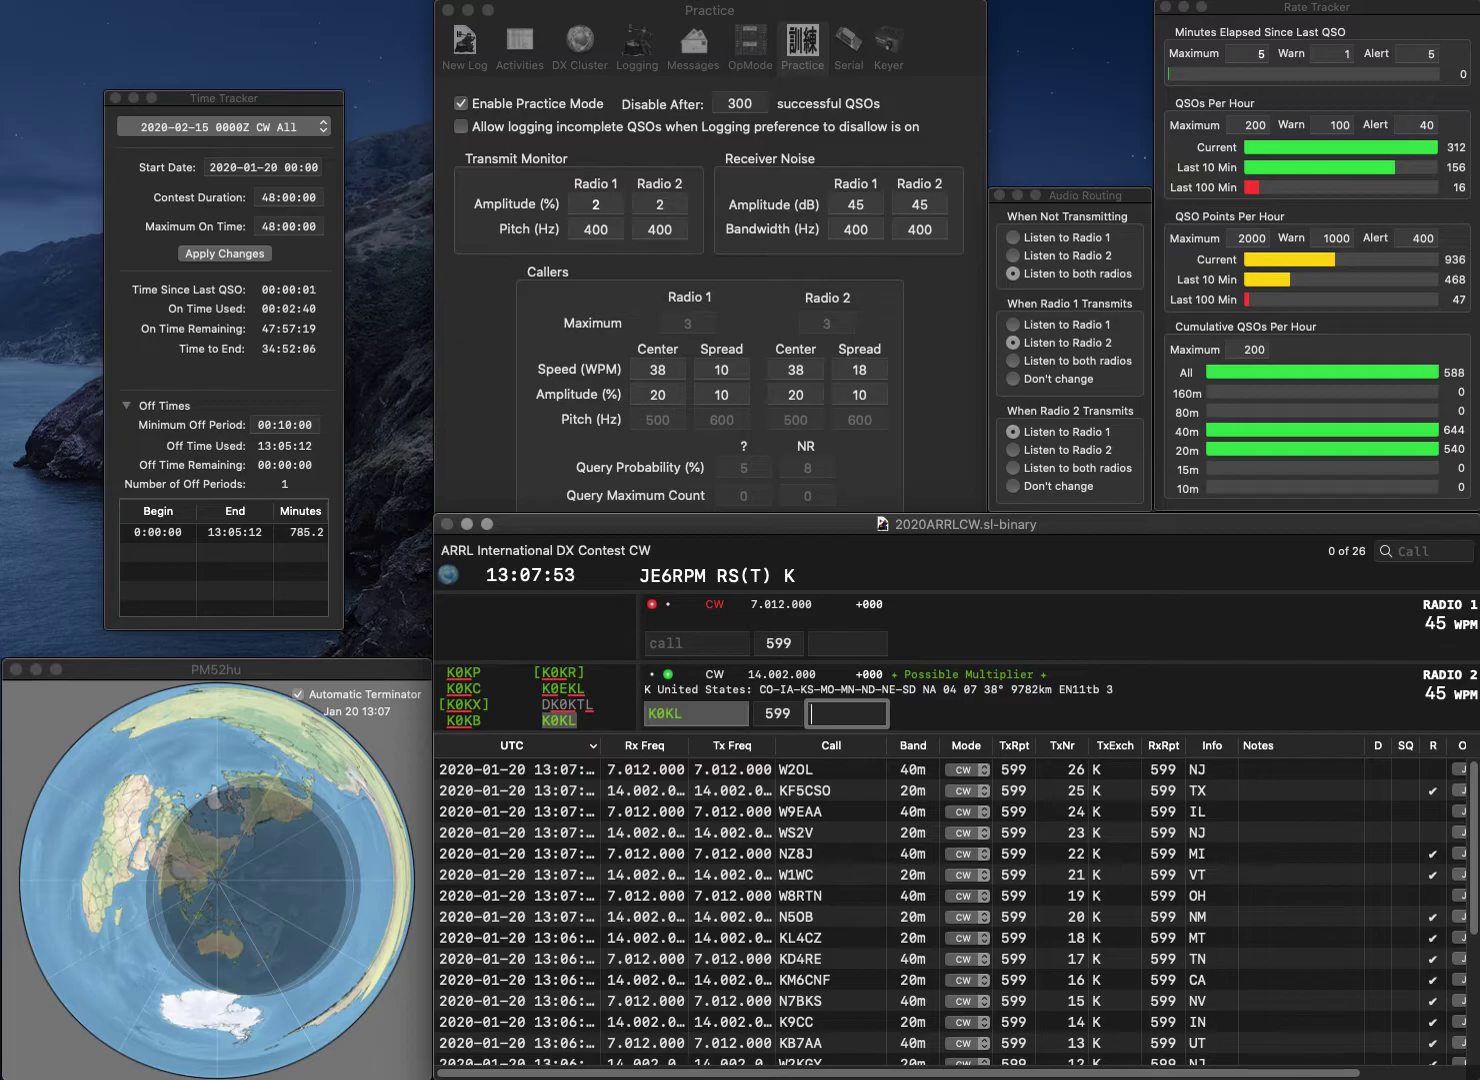
type("ND")
key("Return")
type("N0EG")
key("Return")
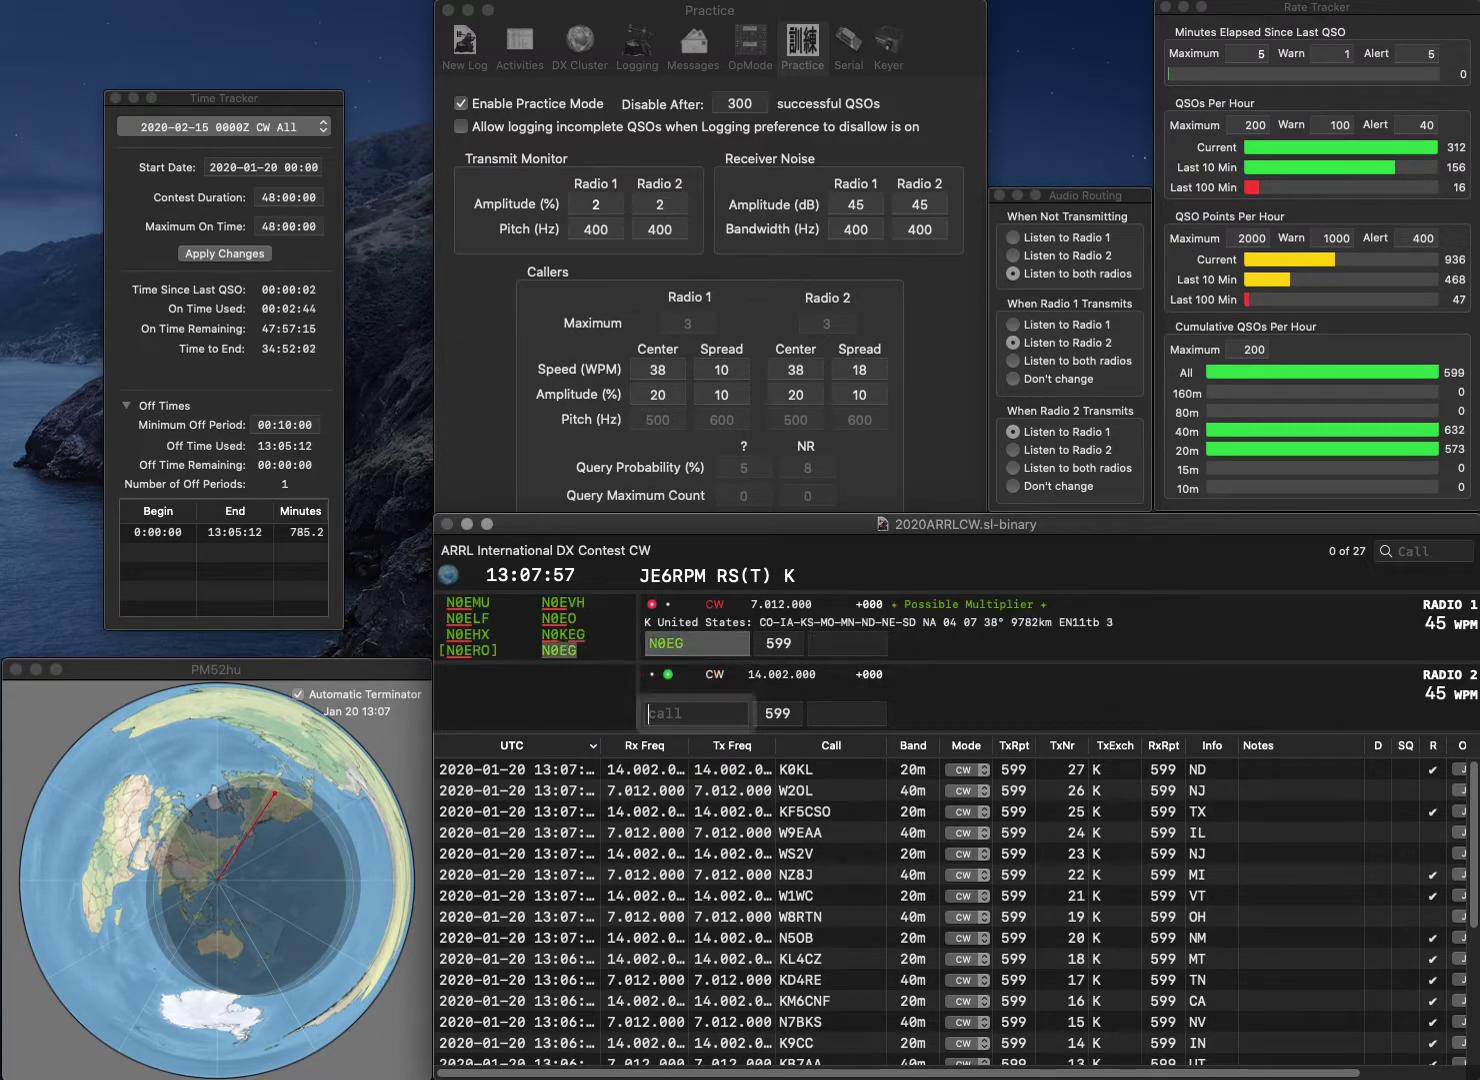
type("AA0AI")
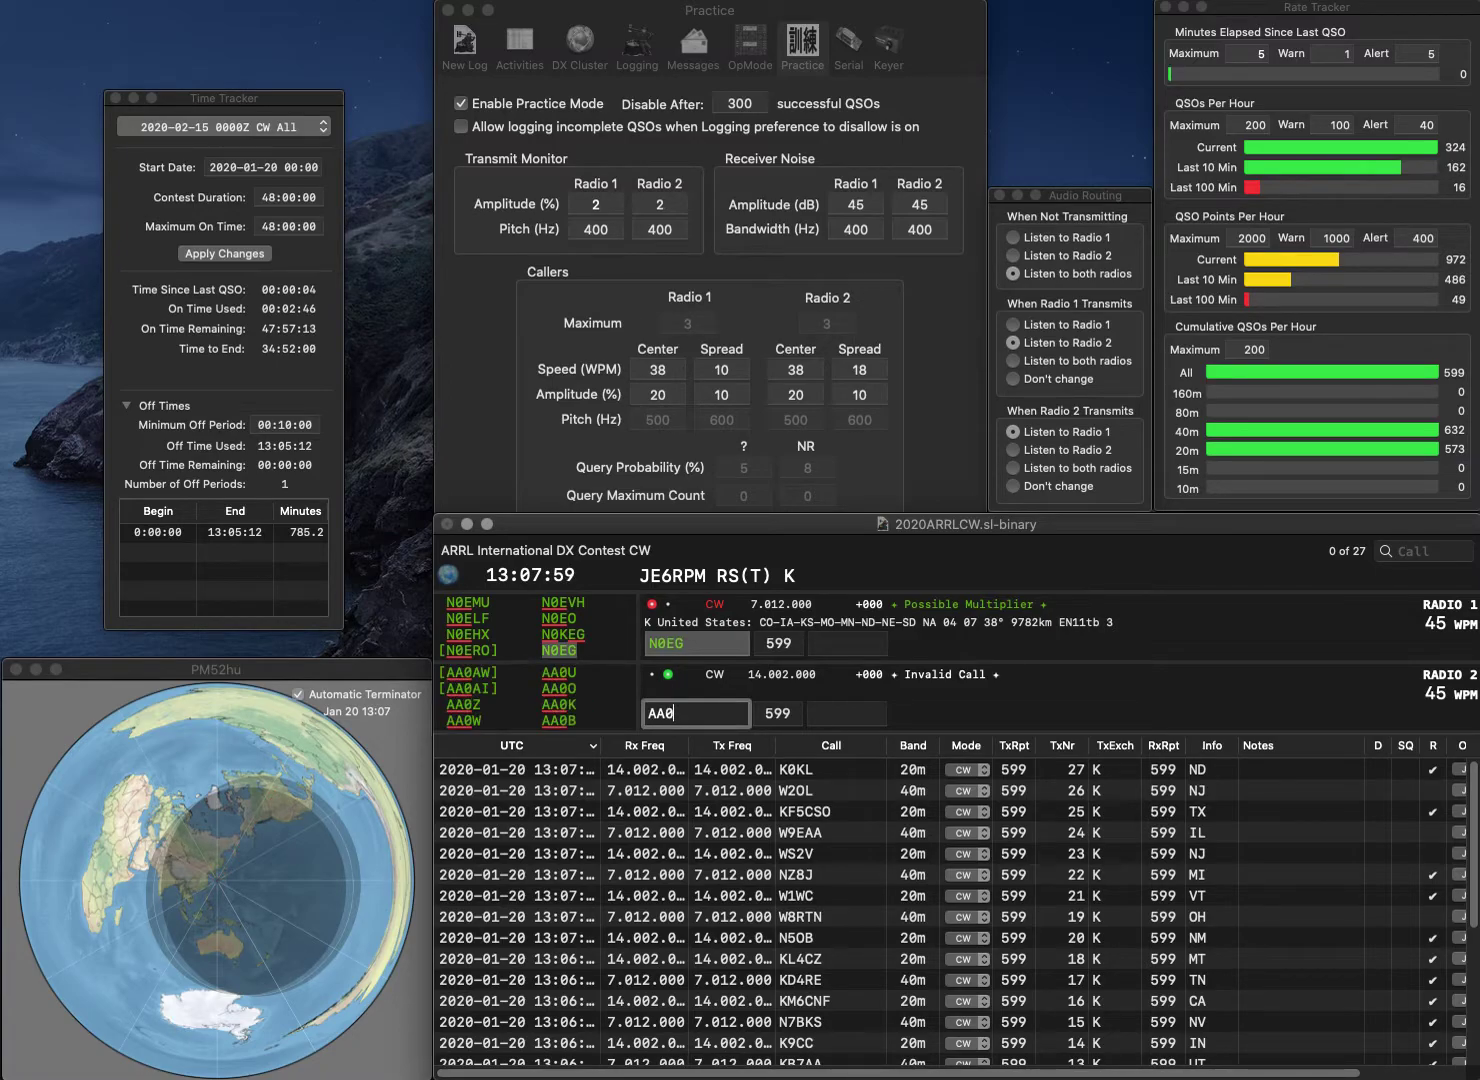
key("Return")
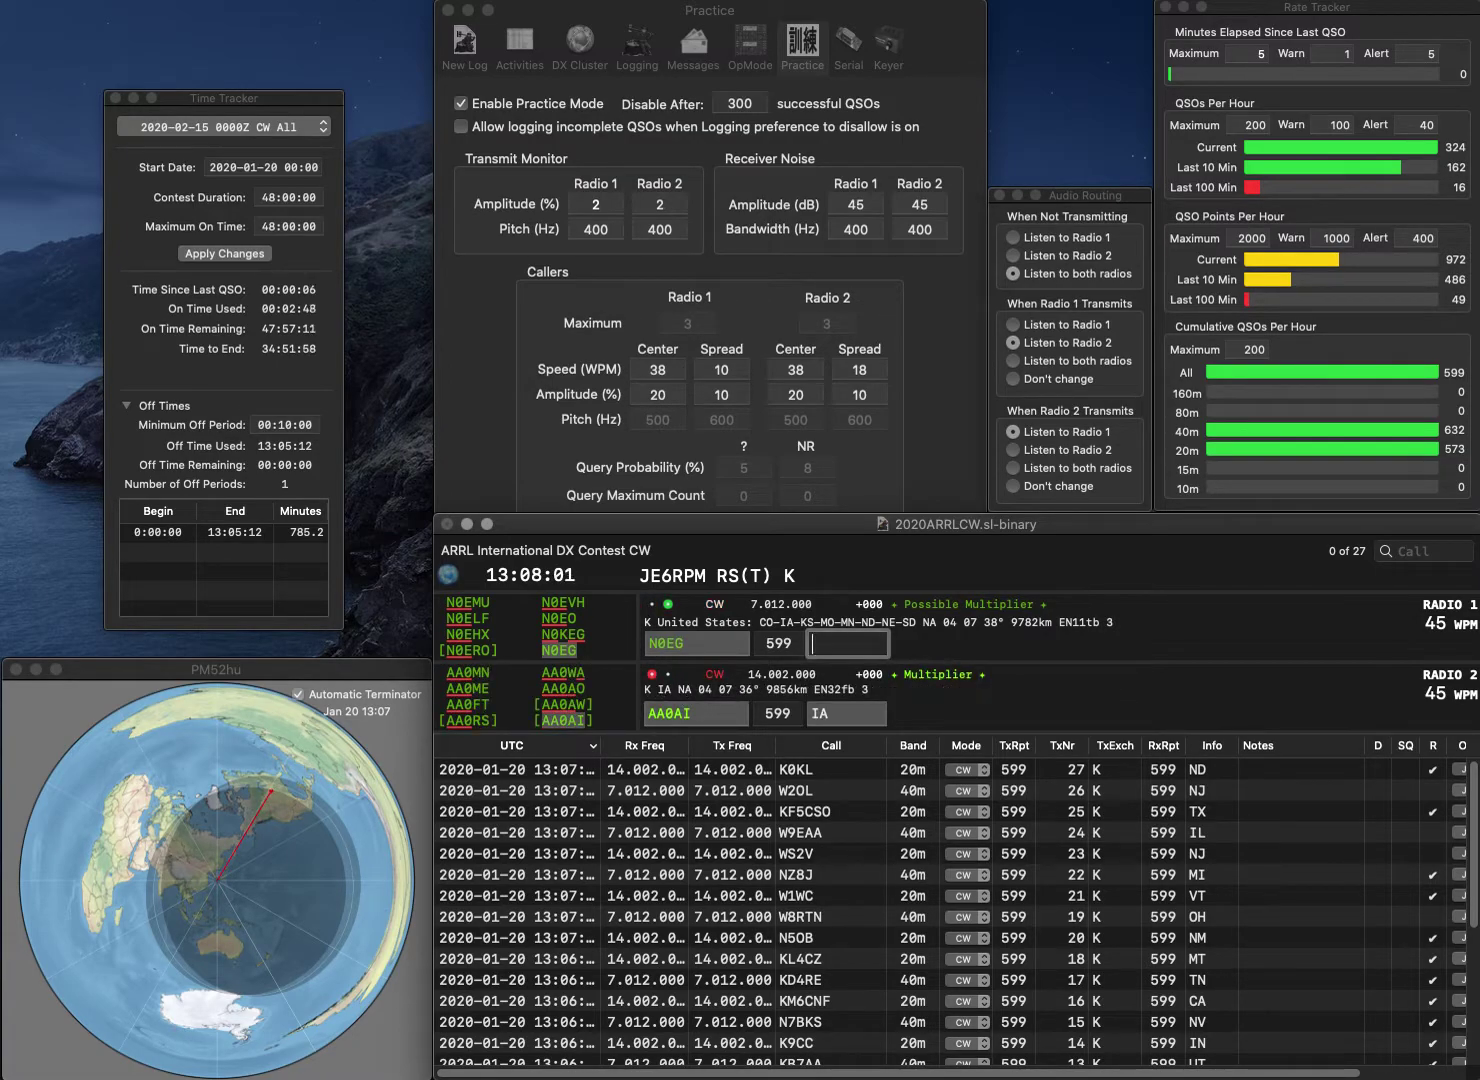
key("Return")
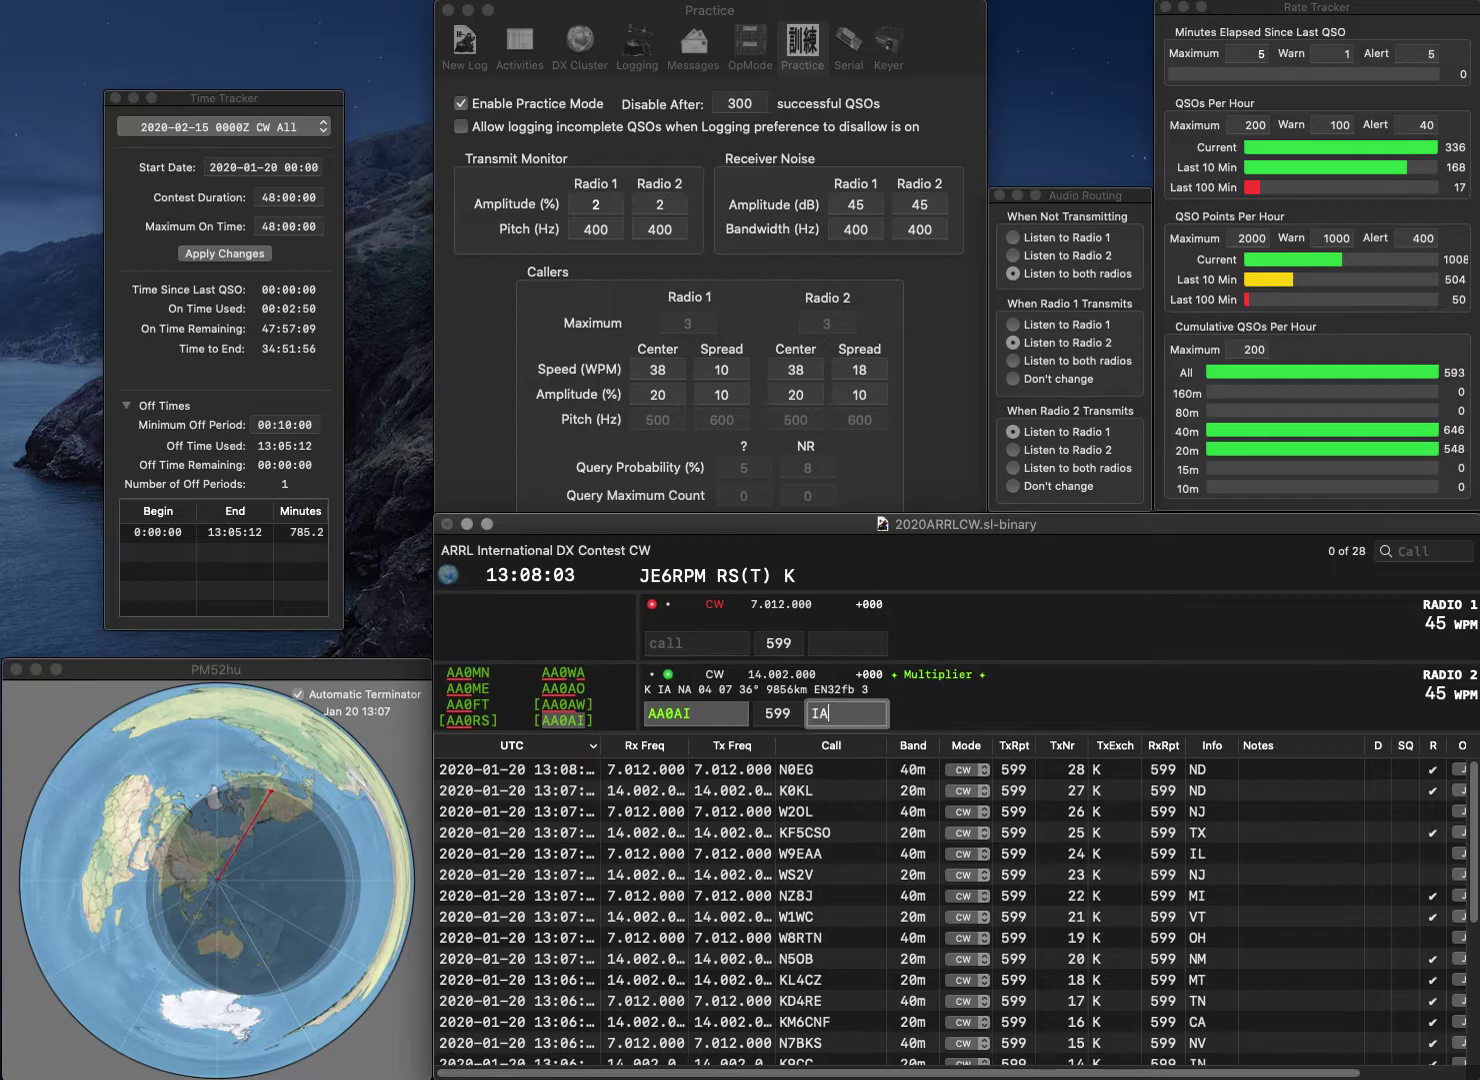
key("Return")
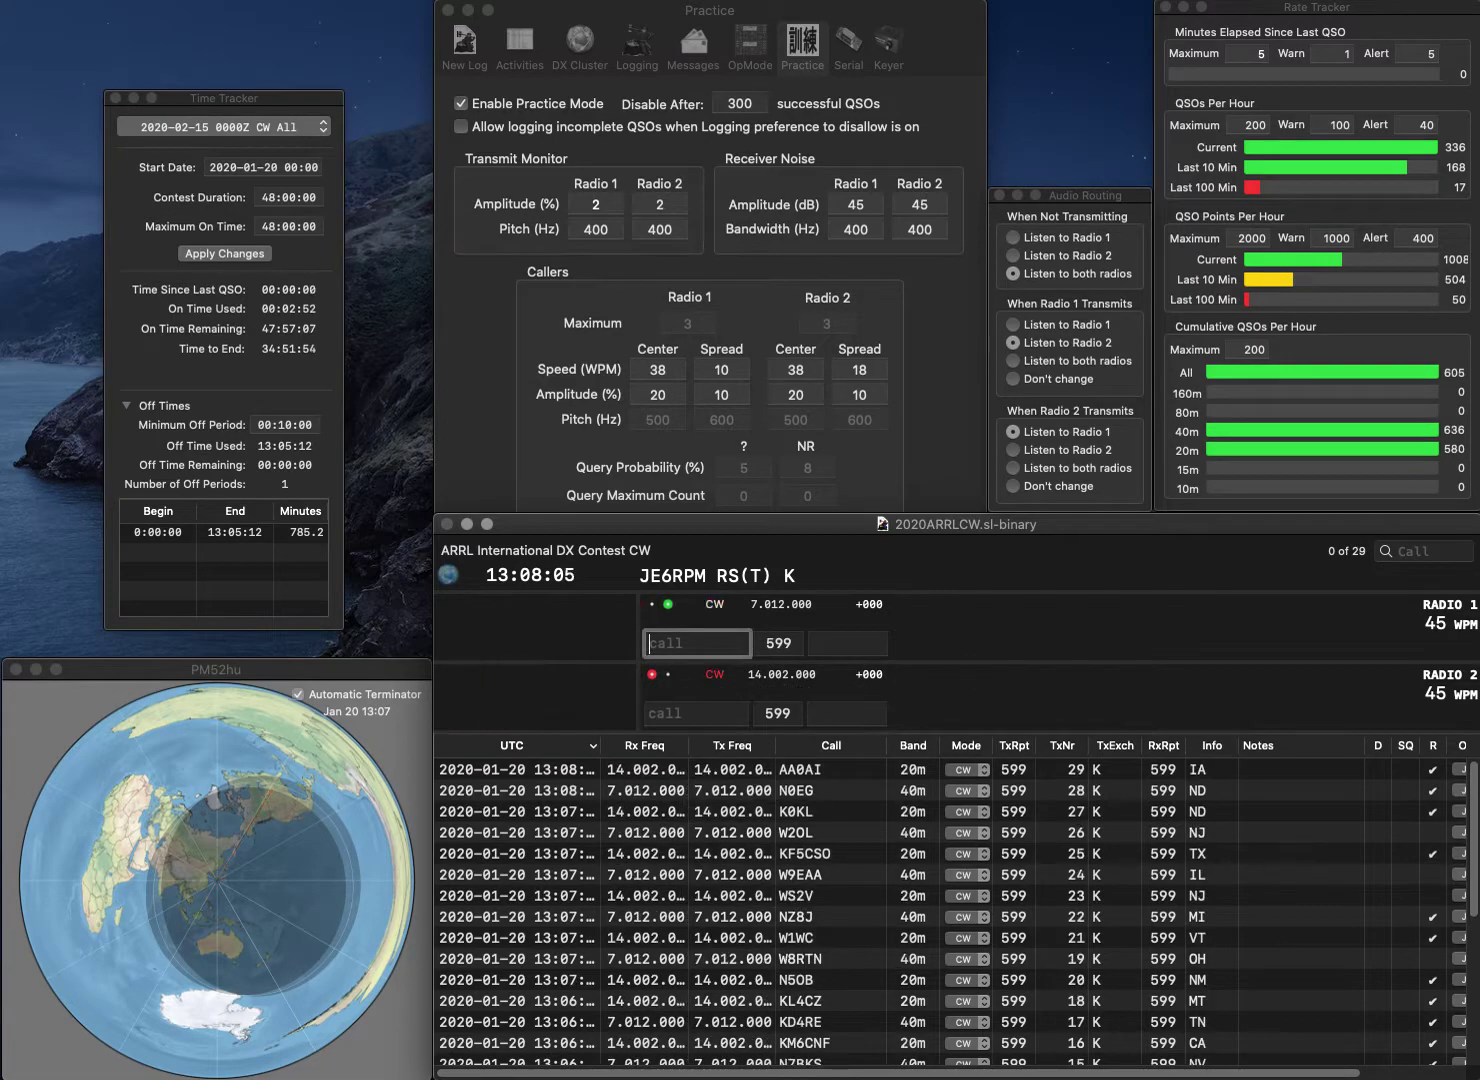
Answer the next callers by entering call sign K4JJ on Radio 1 and K2UT on Radio 2
type("K4JJ")
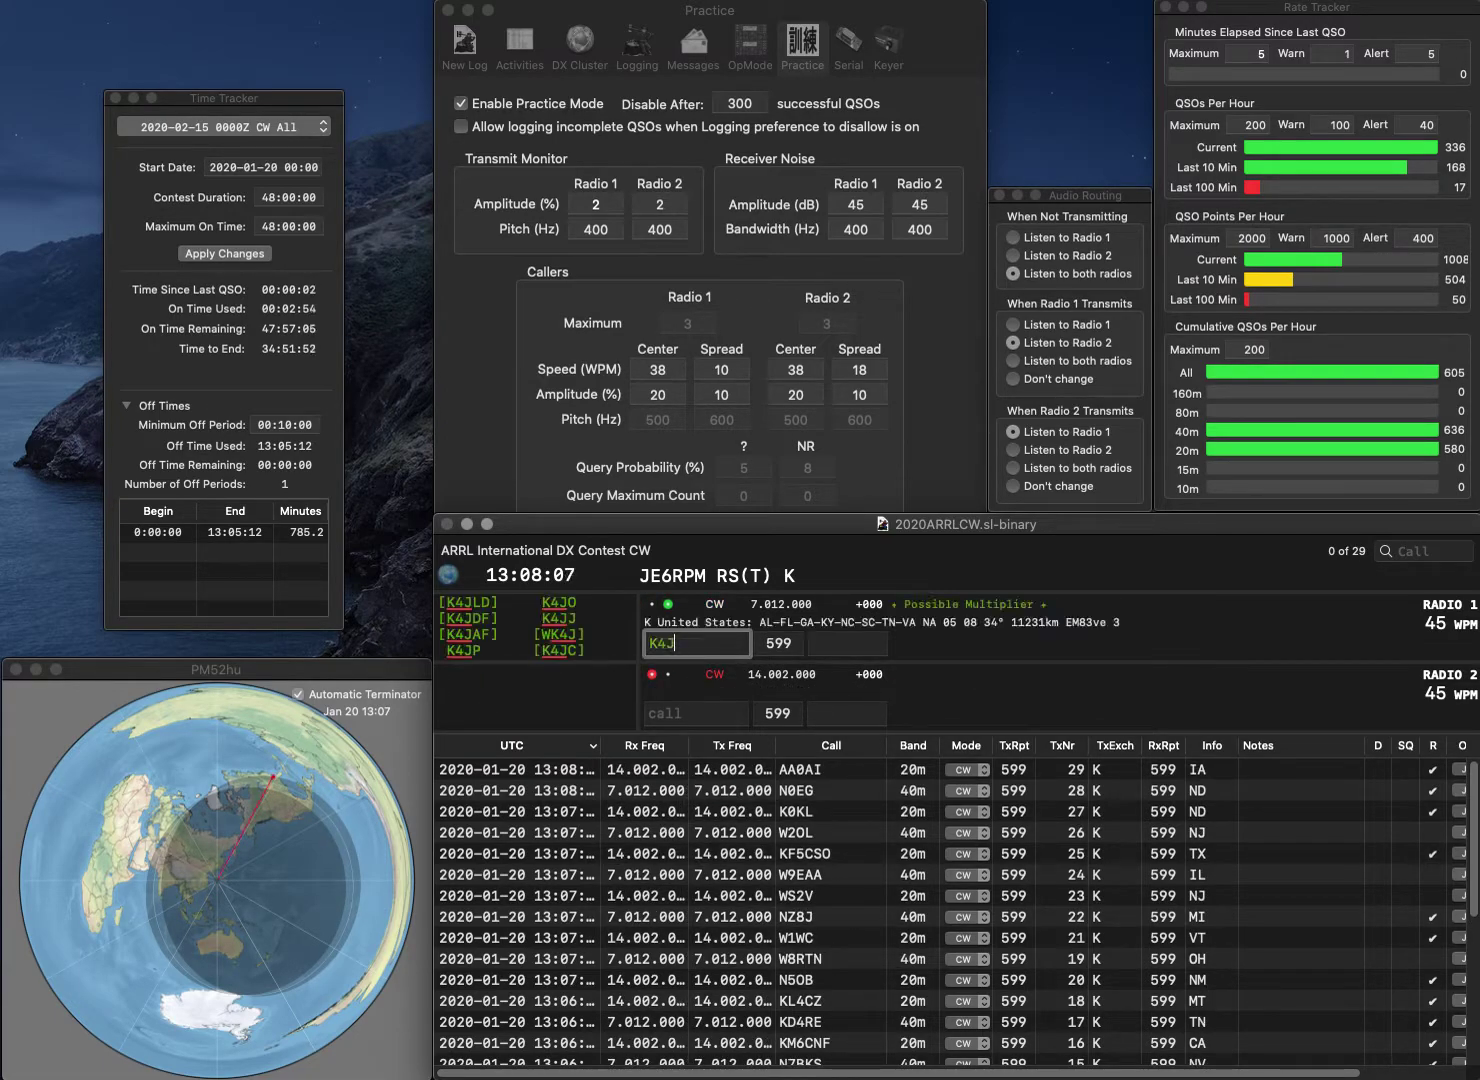
key("Return")
type("K2UT")
key("Return")
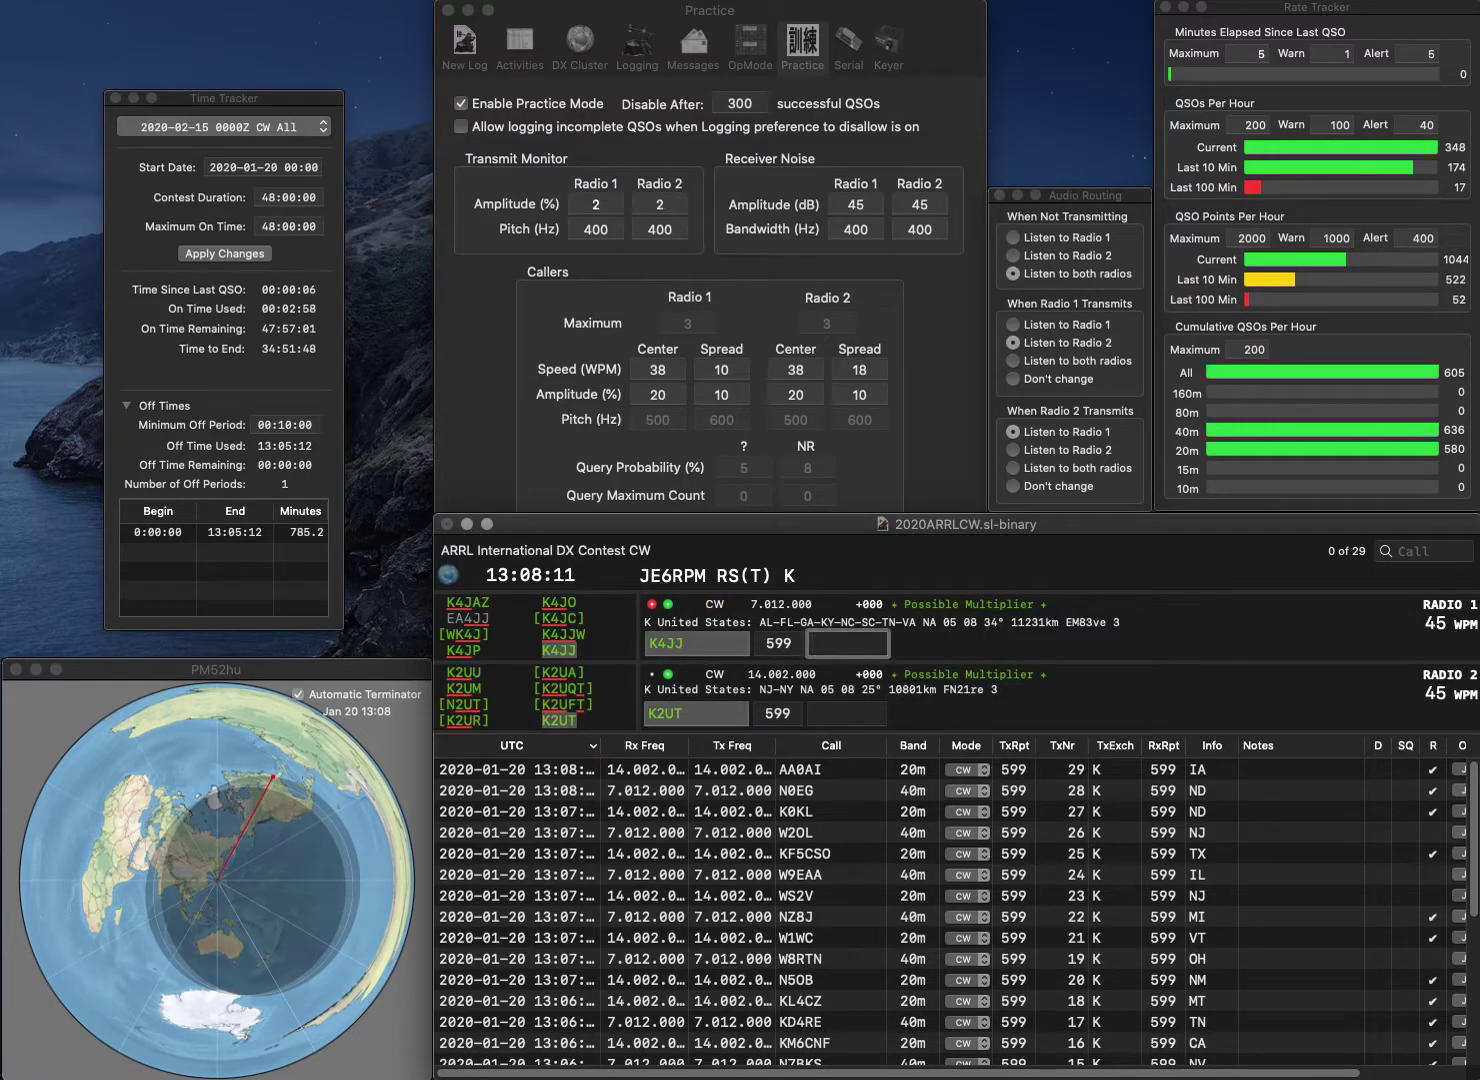
type("GA")
key("Return")
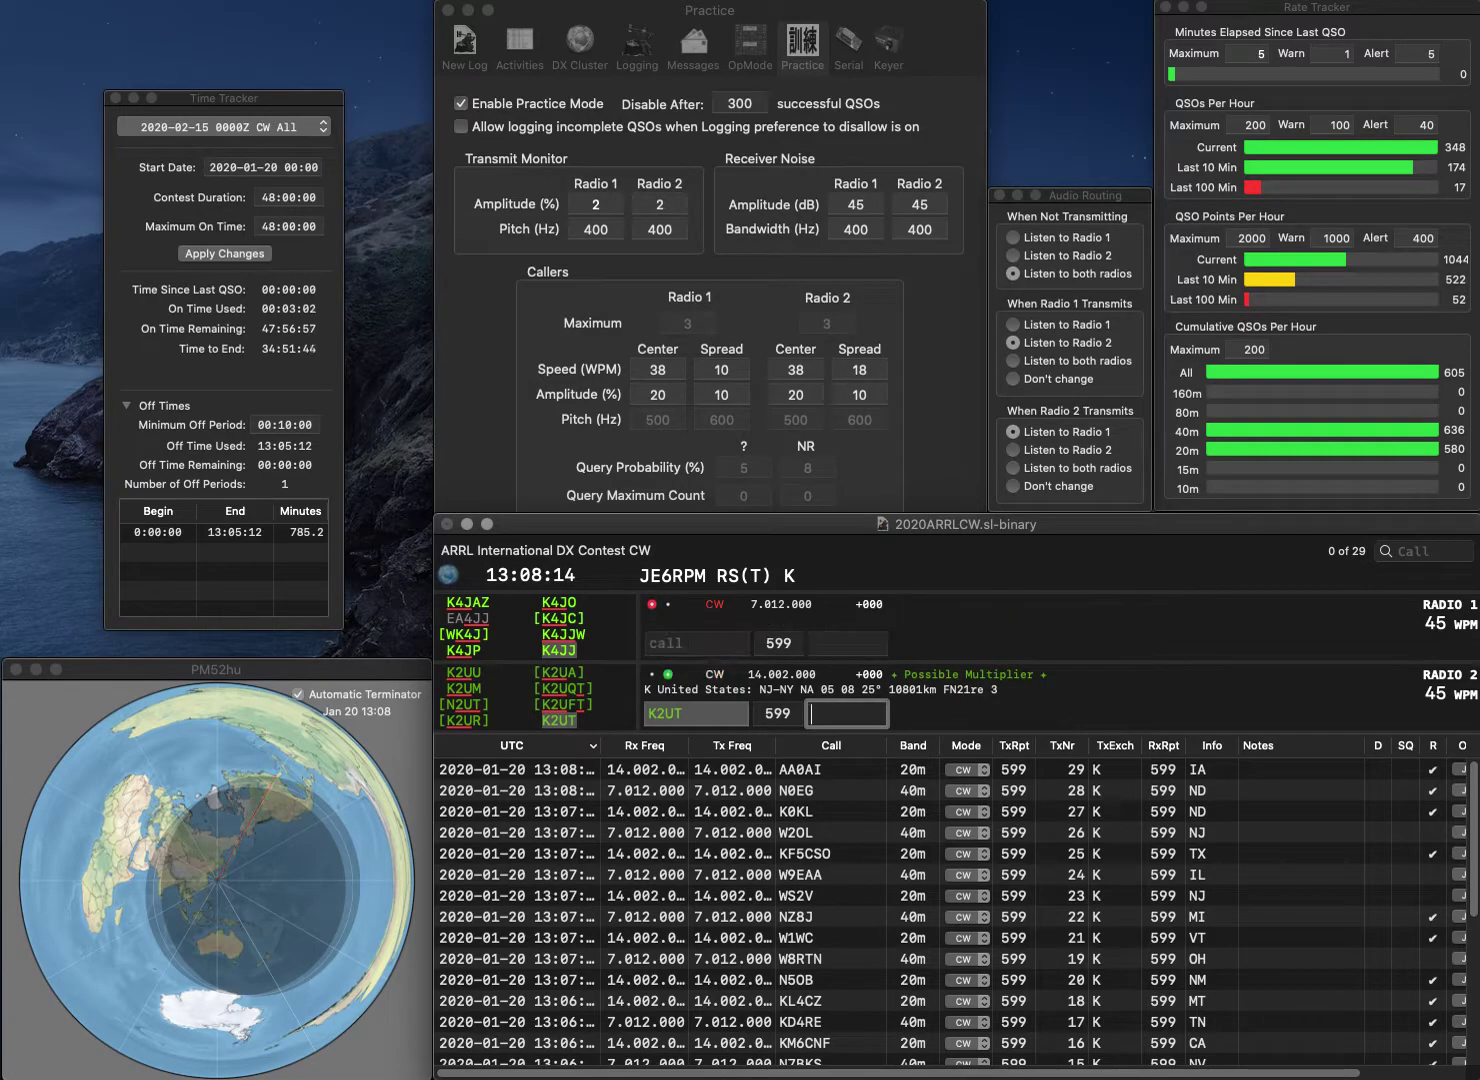
type("NY")
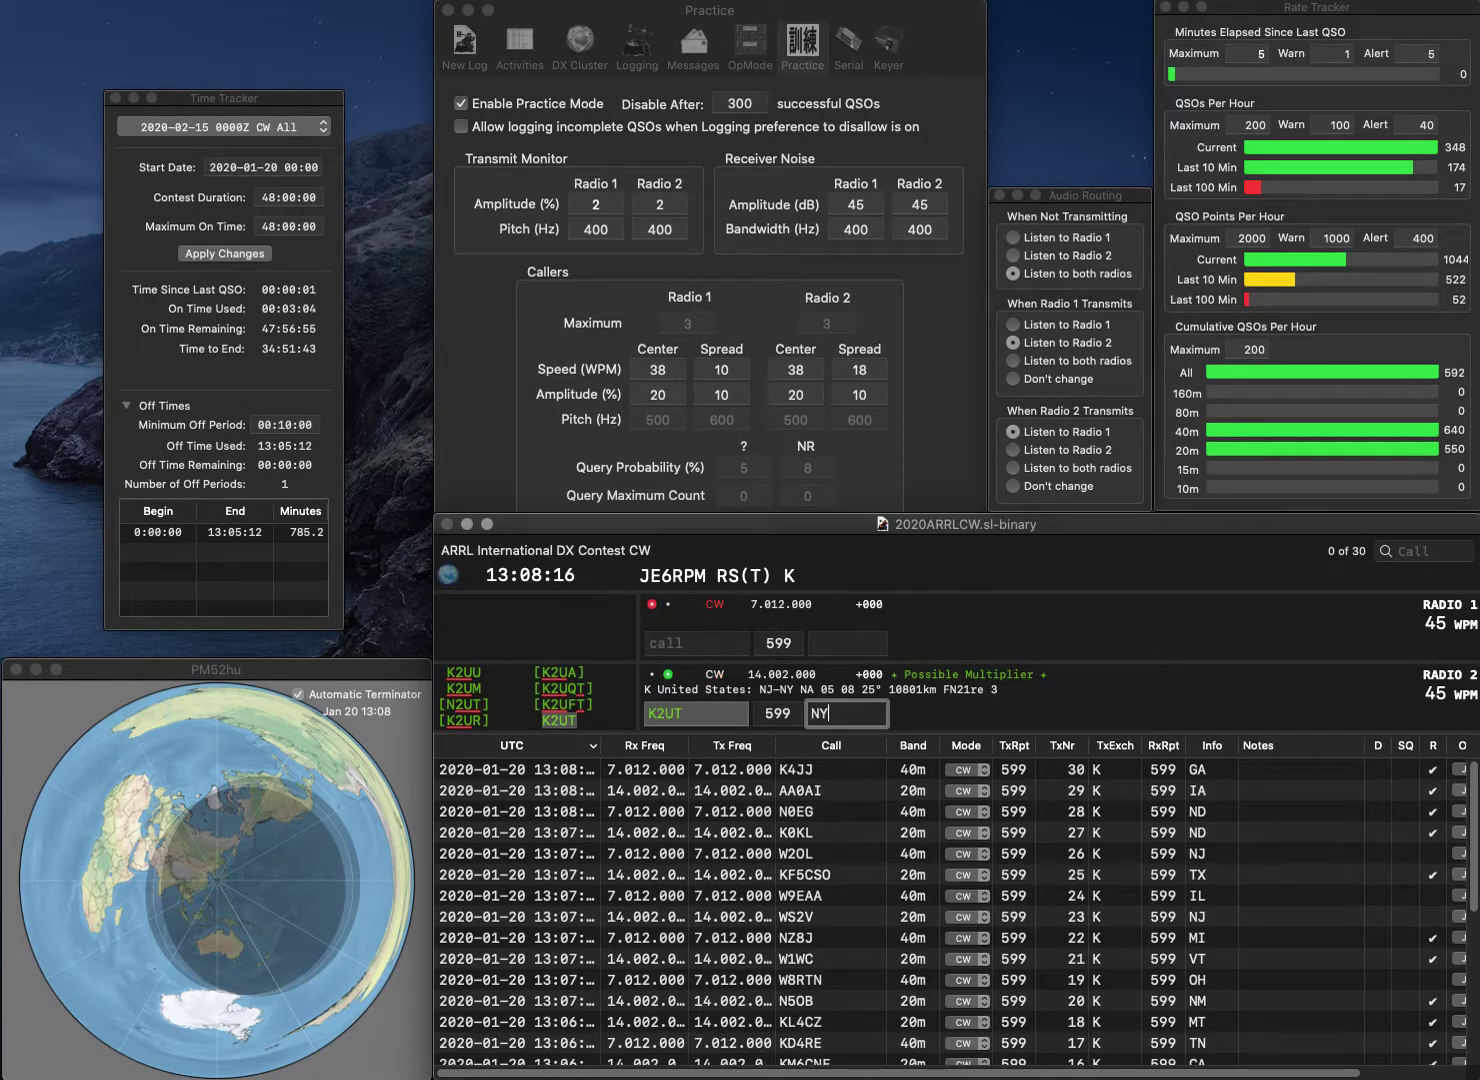
key("Return")
Answer W1/WP3C on Radio 1 and enter the partial call sign K4 on Radio 2
type("W1/WP")
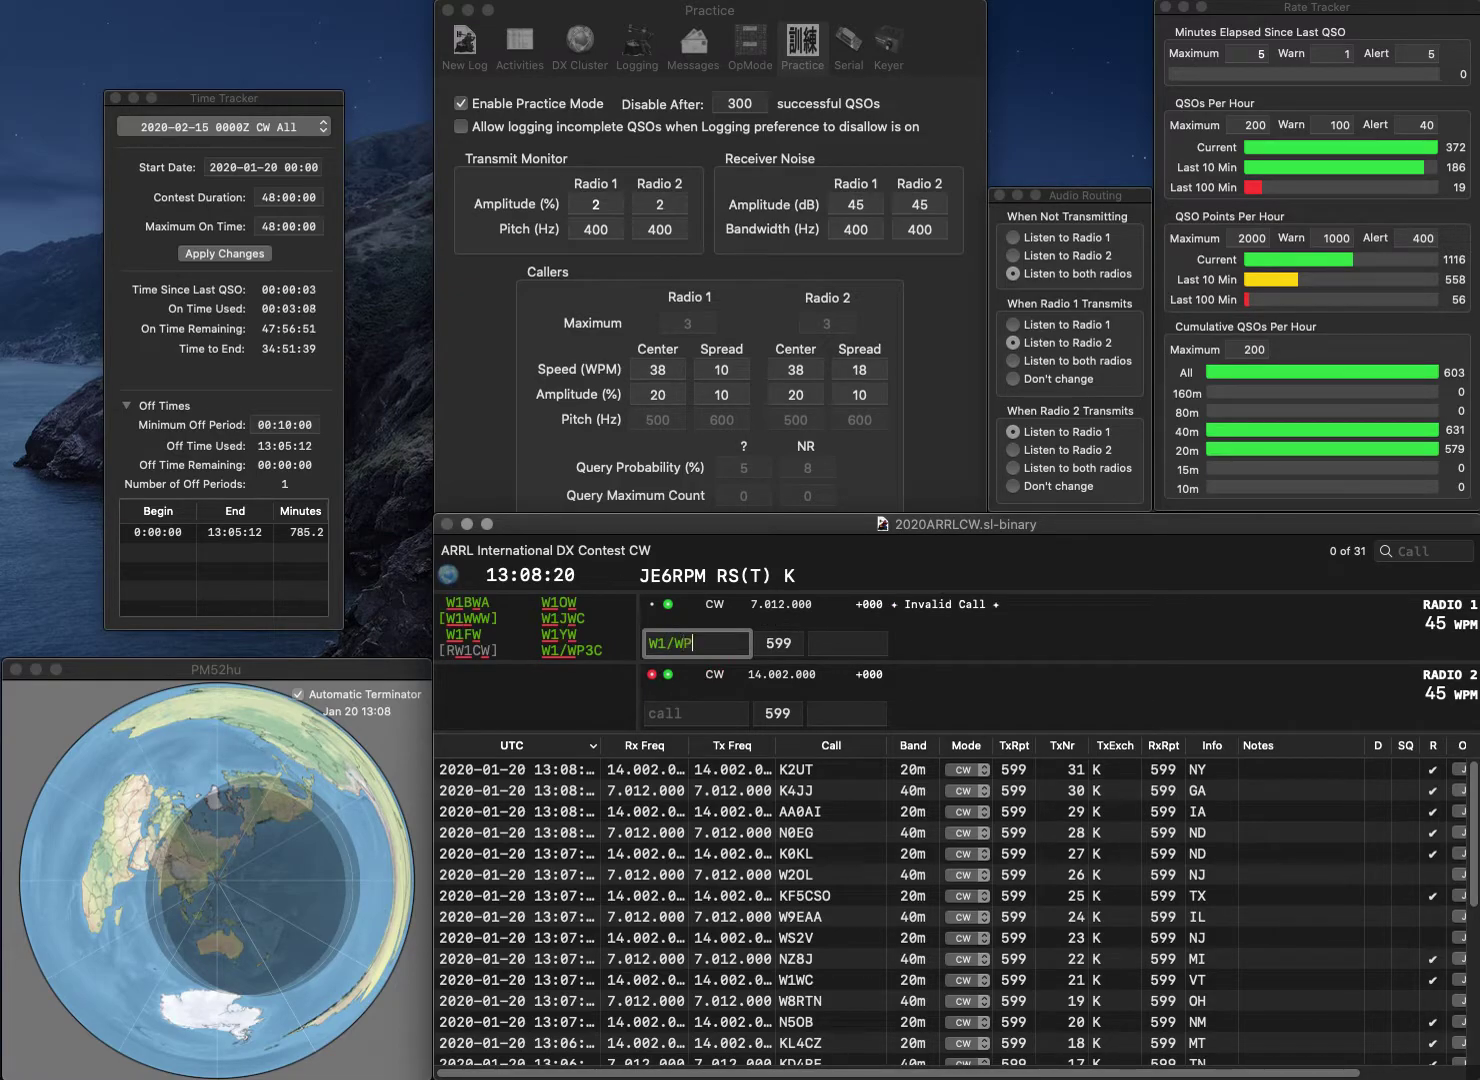
type("3C")
key("Return")
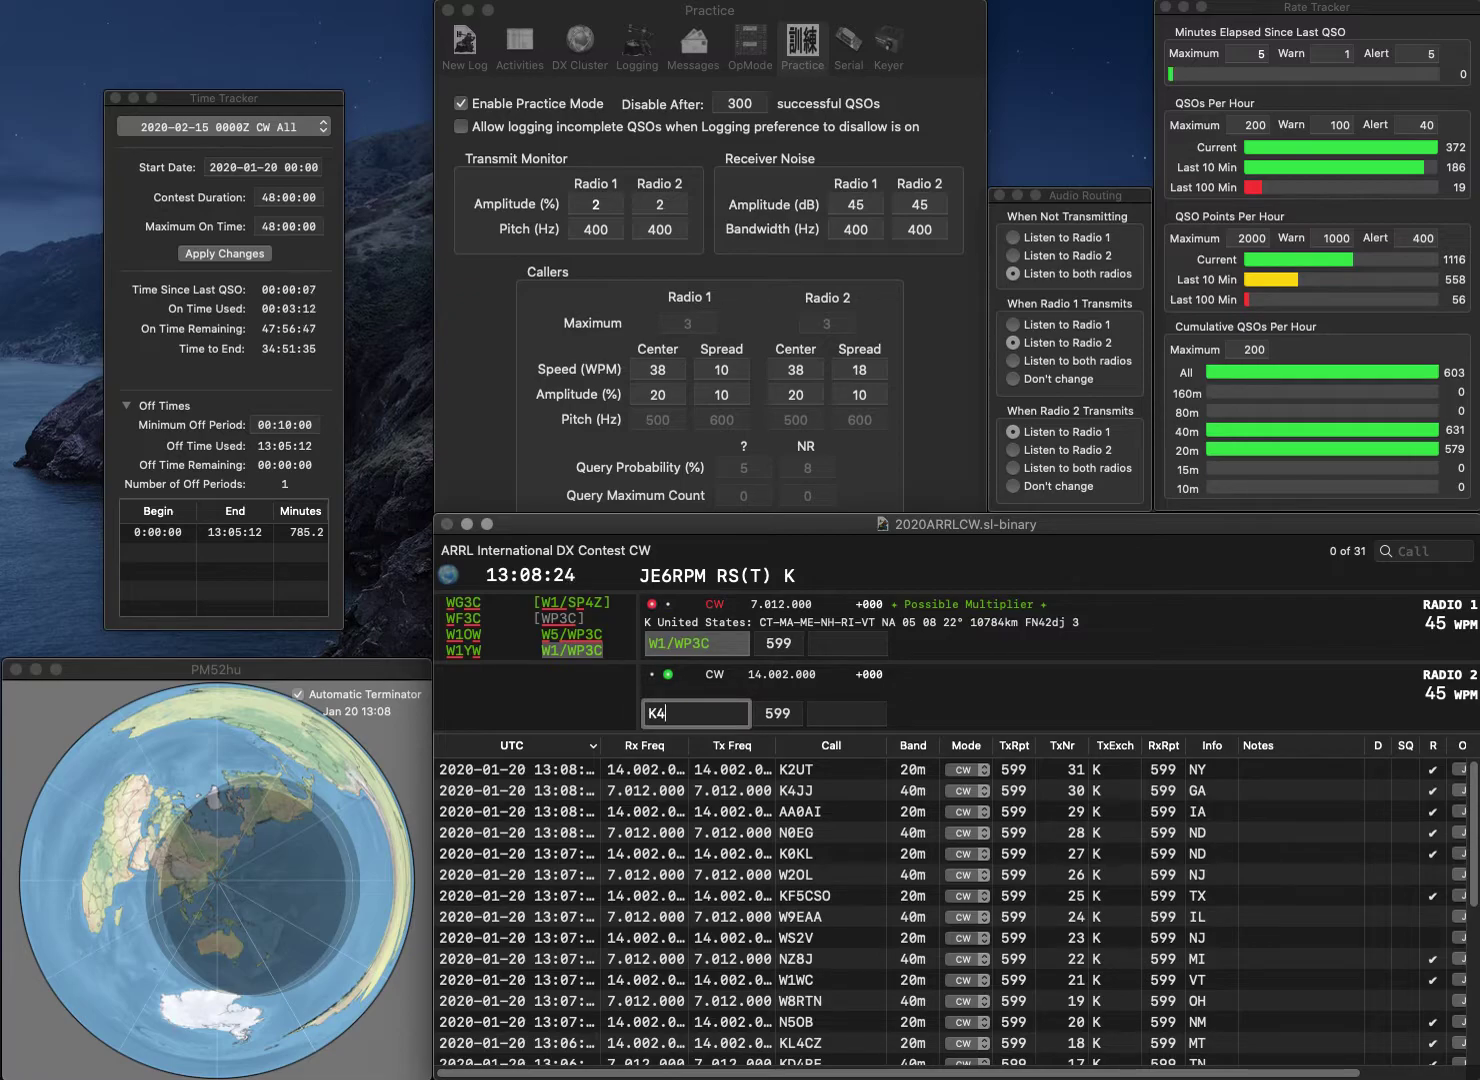
key("Return")
key("space")
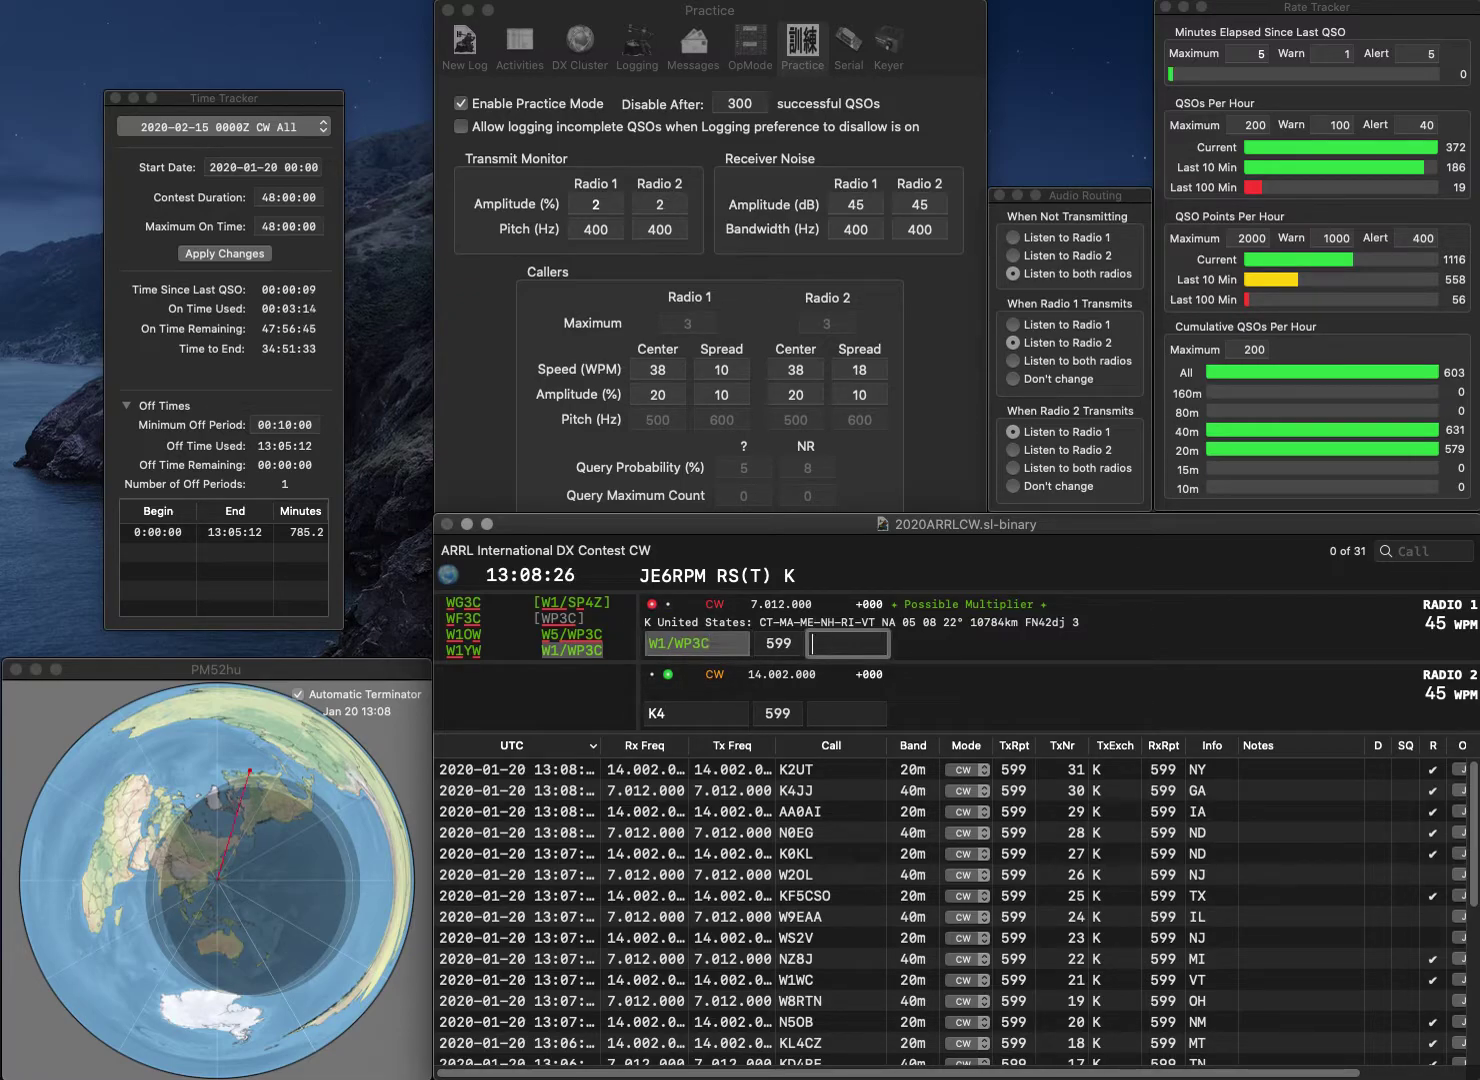
Log W1/WP3C on Radio 1 with exchange NH and answer K3ZK on Radio 2
type("NH")
key("Return")
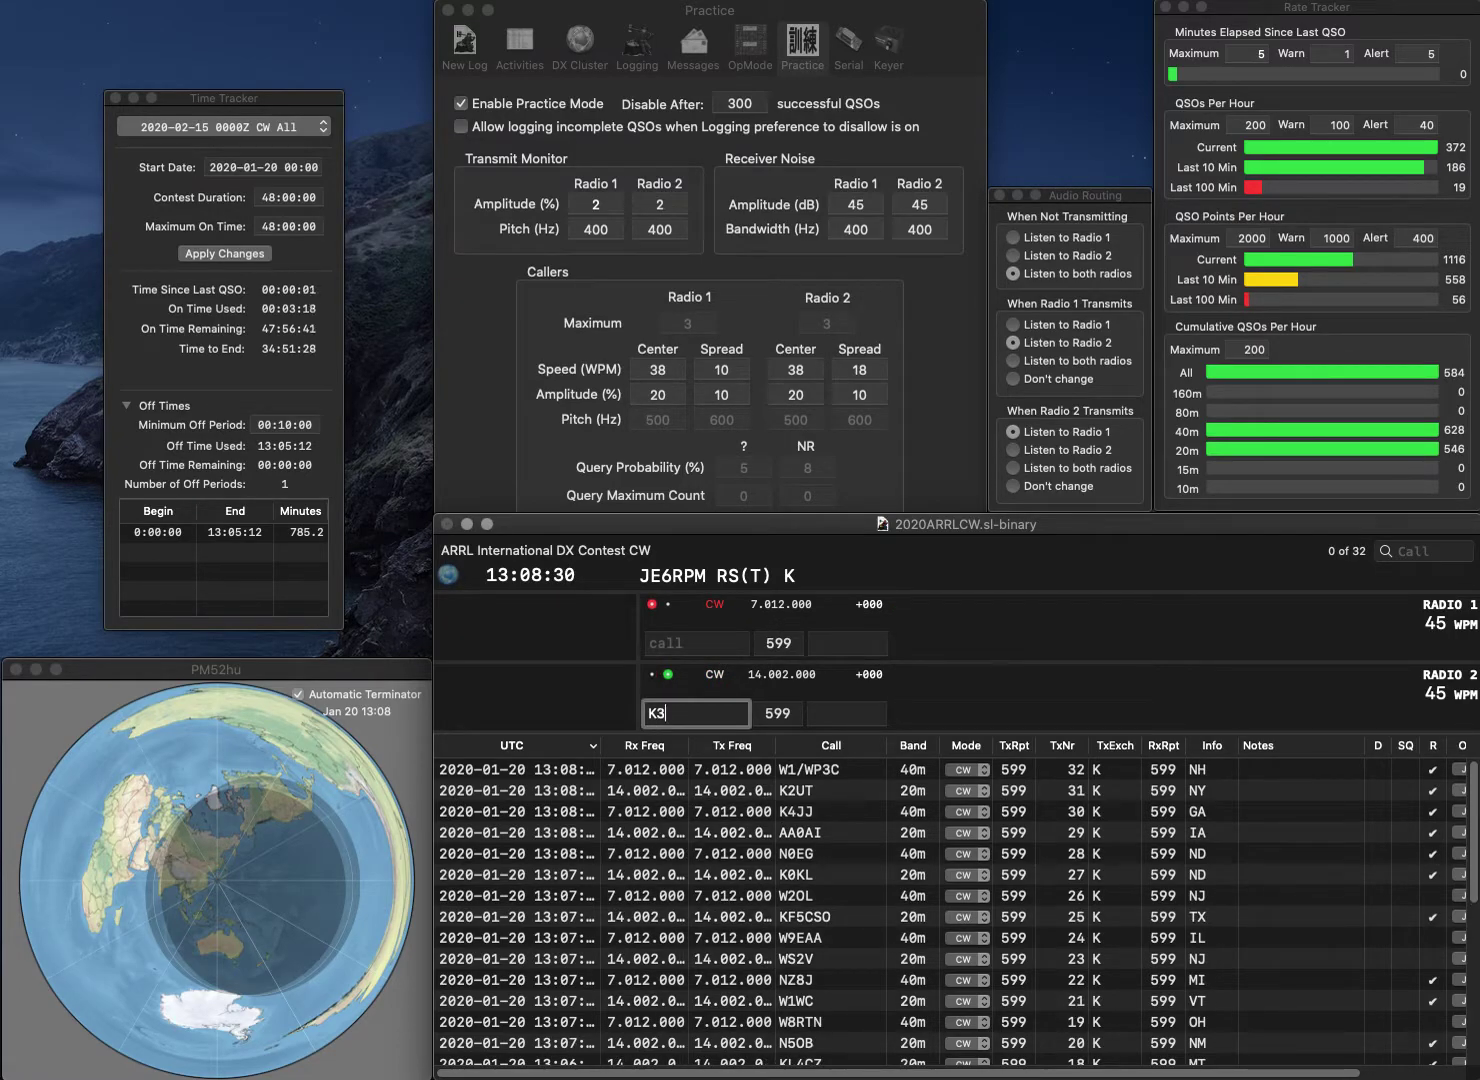
type("ZK")
key("Return")
type("K4KGZ")
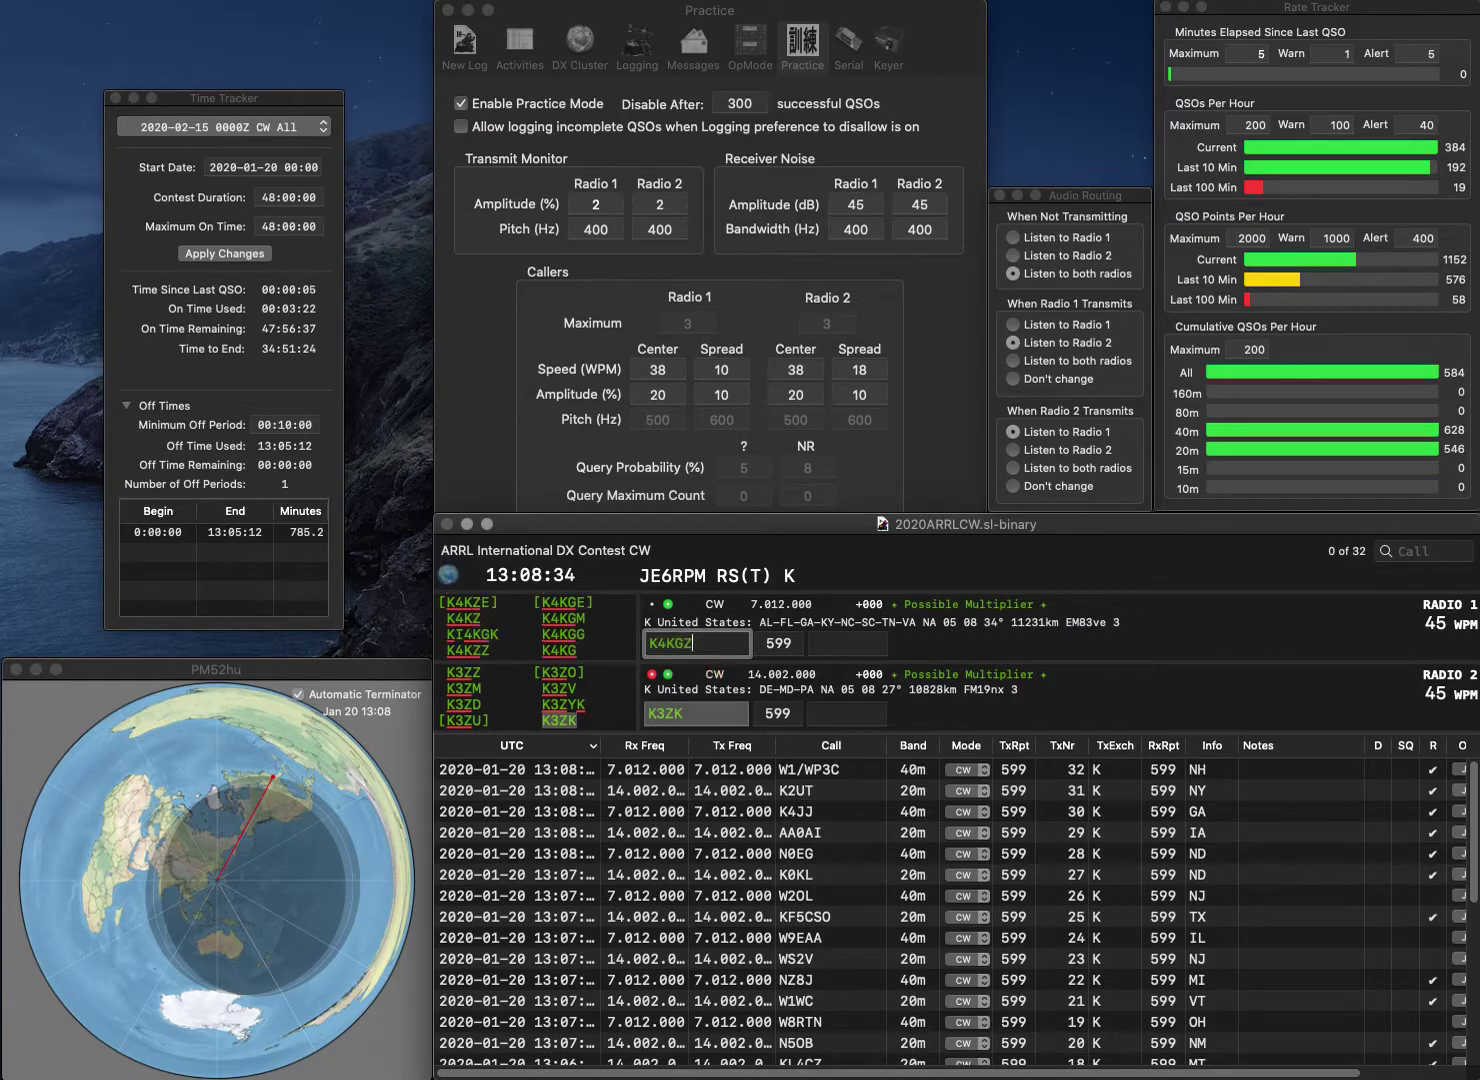
key("Return")
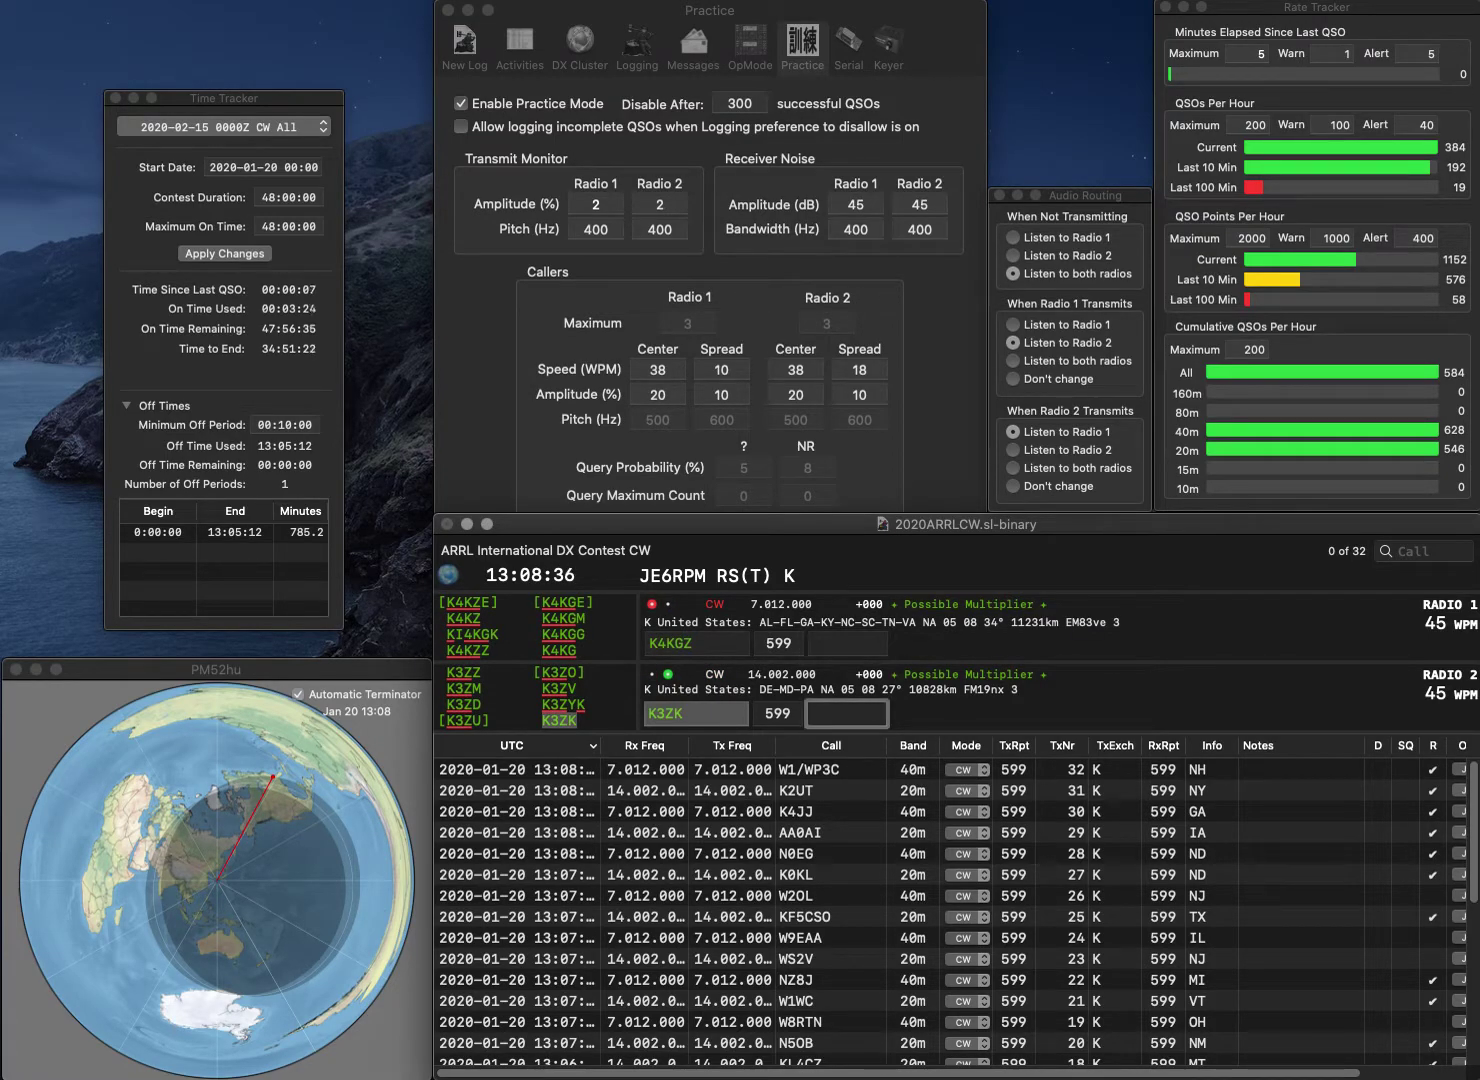
key("Return")
key("BackSpace")
type("G")
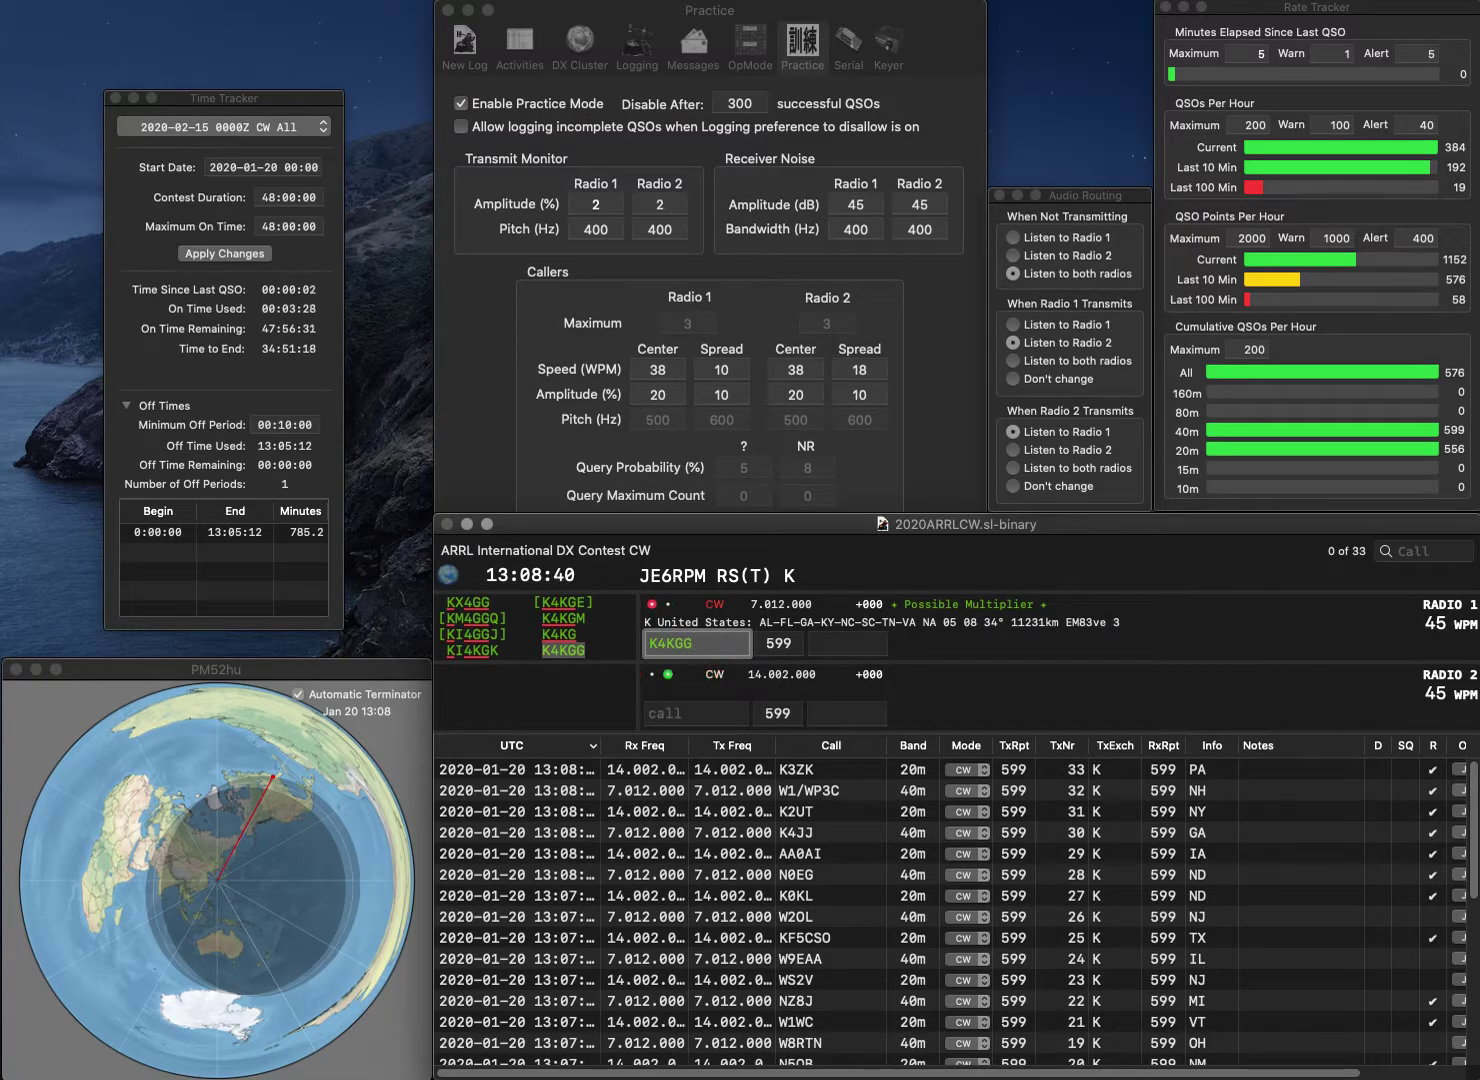
key("BackSpace")
key("BackSpace")
type("ZM")
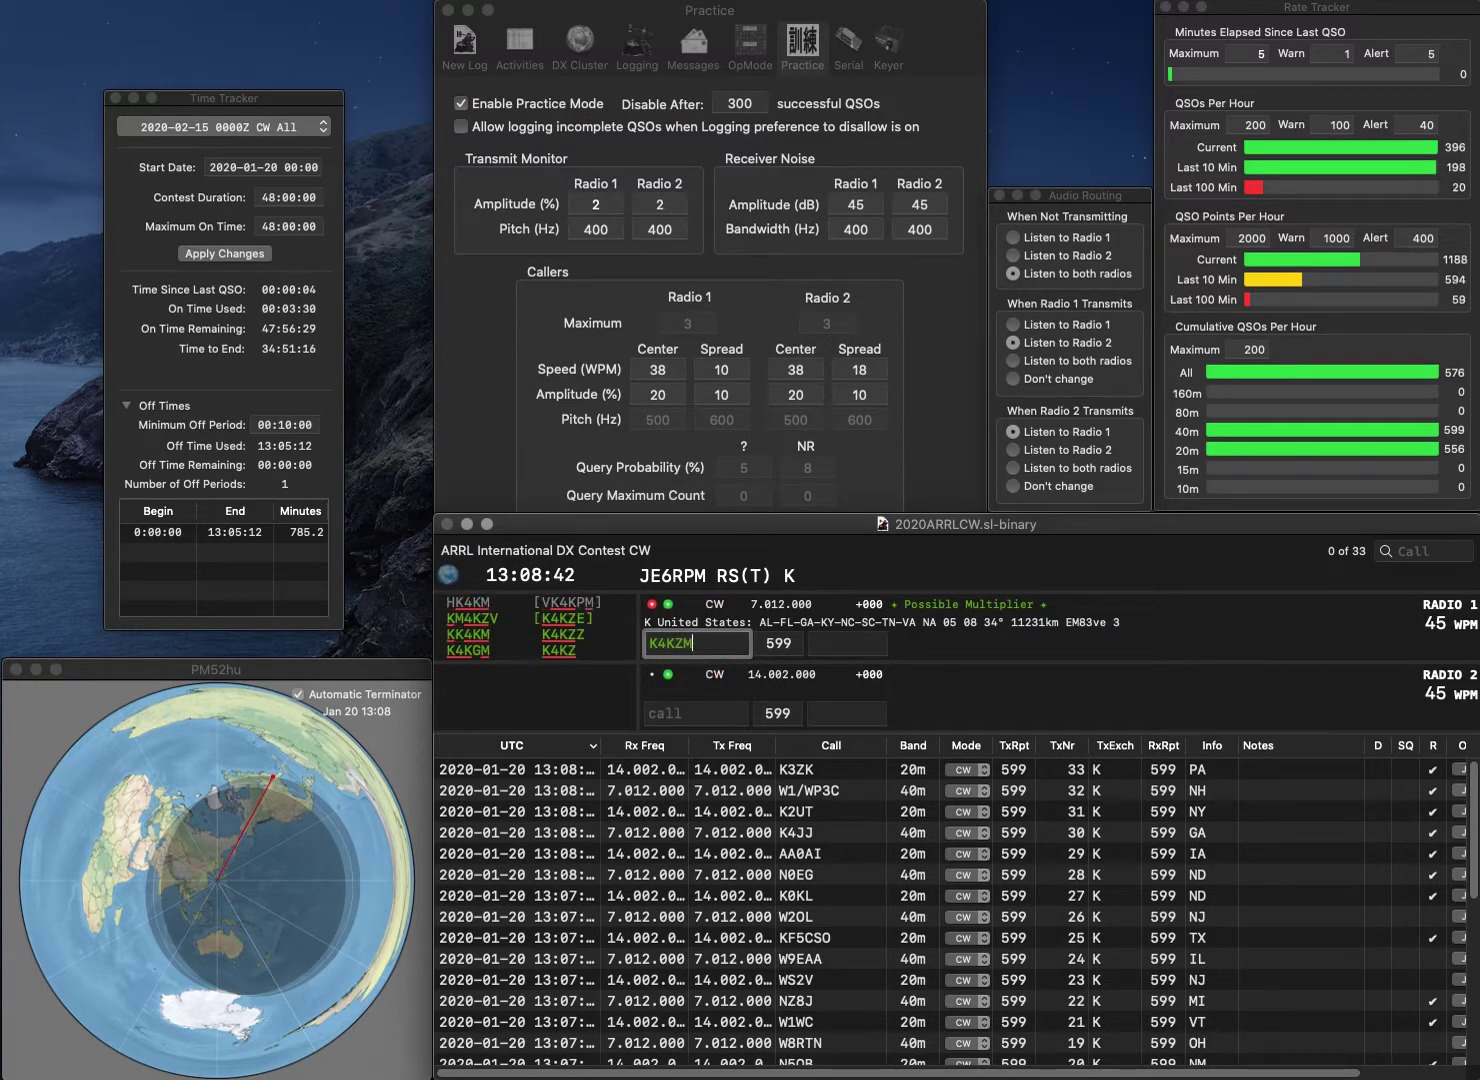
key("BackSpace")
type("G")
key("Return")
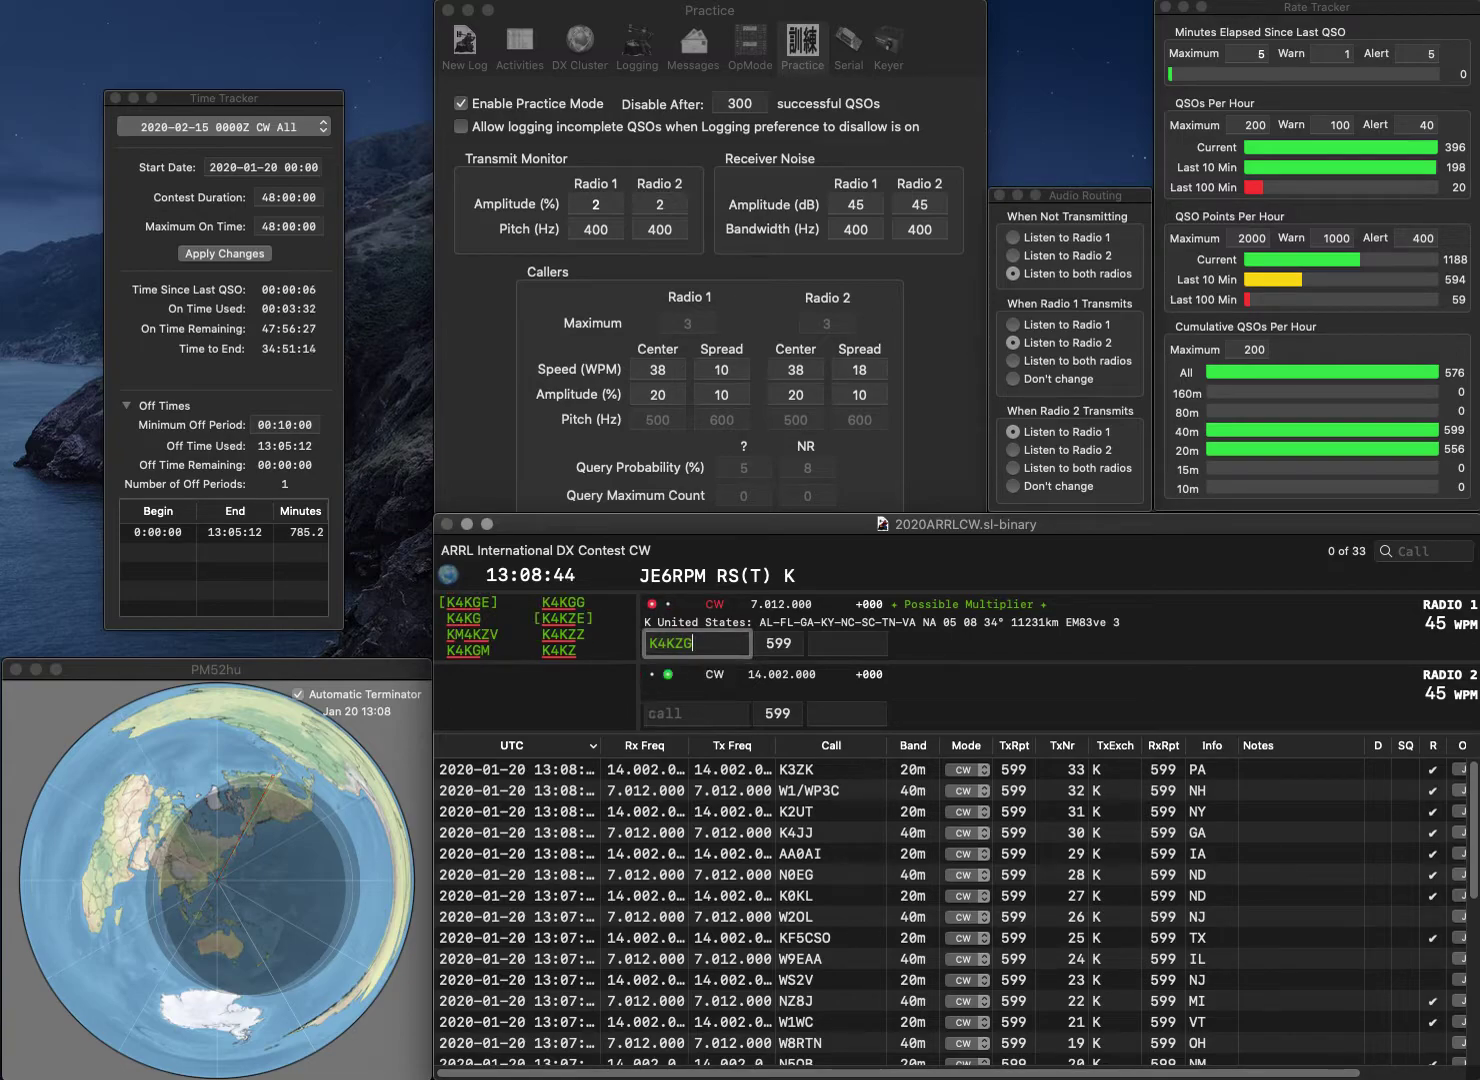
type("M4TS")
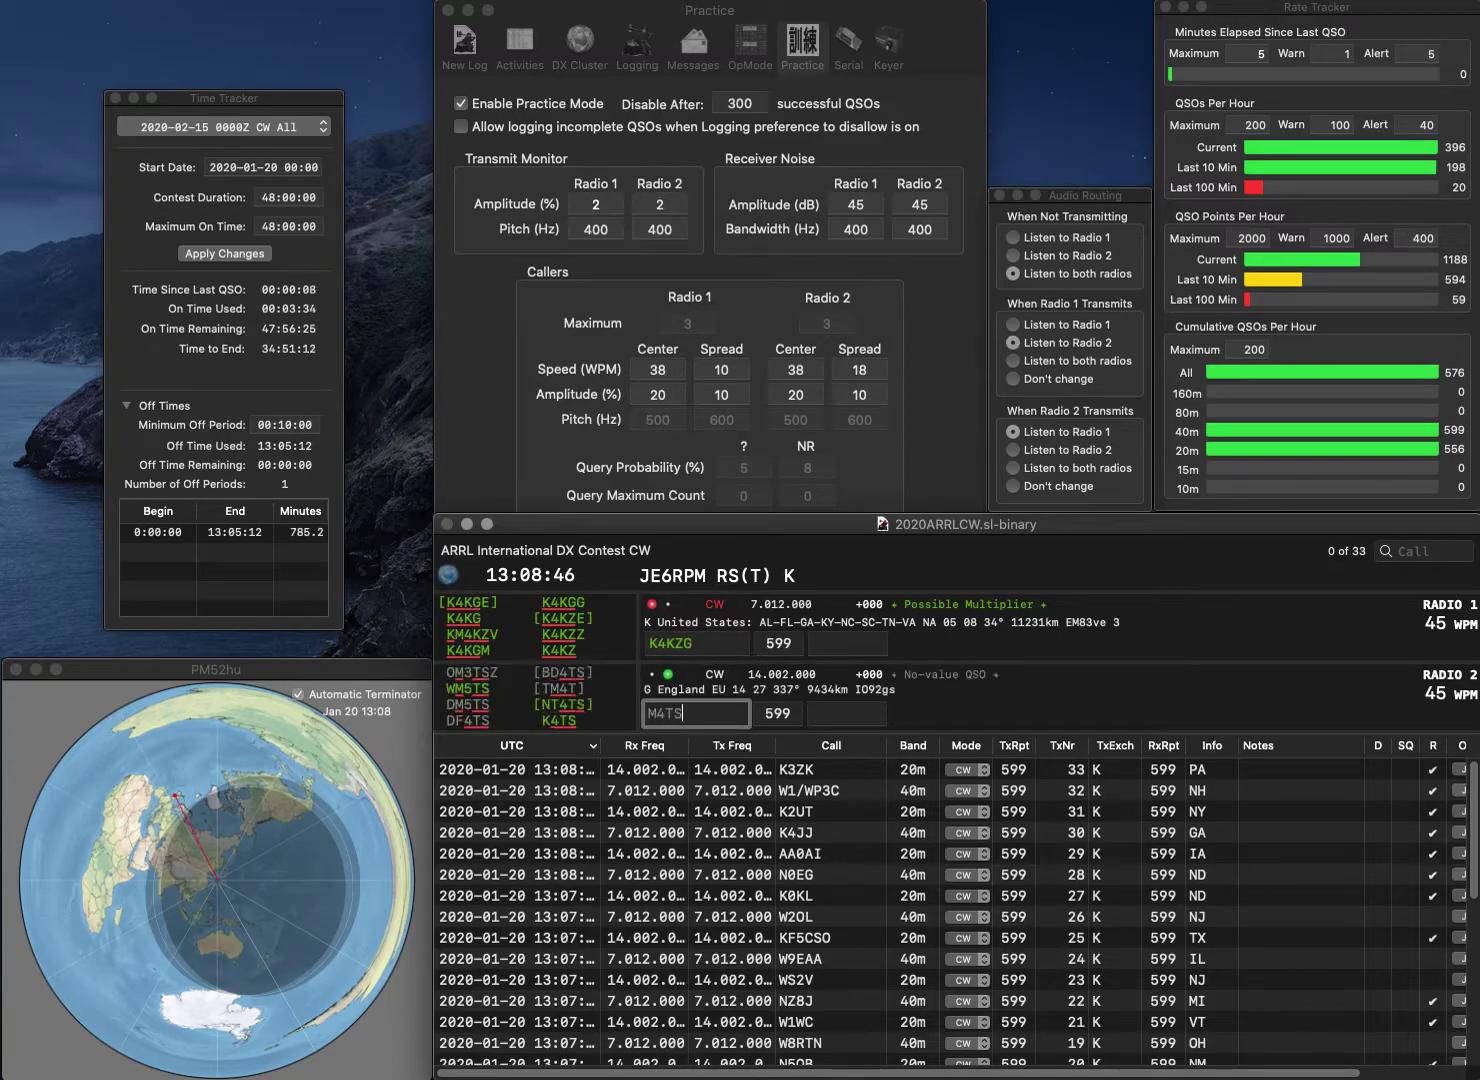
key("Return")
key("BackSpace")
type("Z")
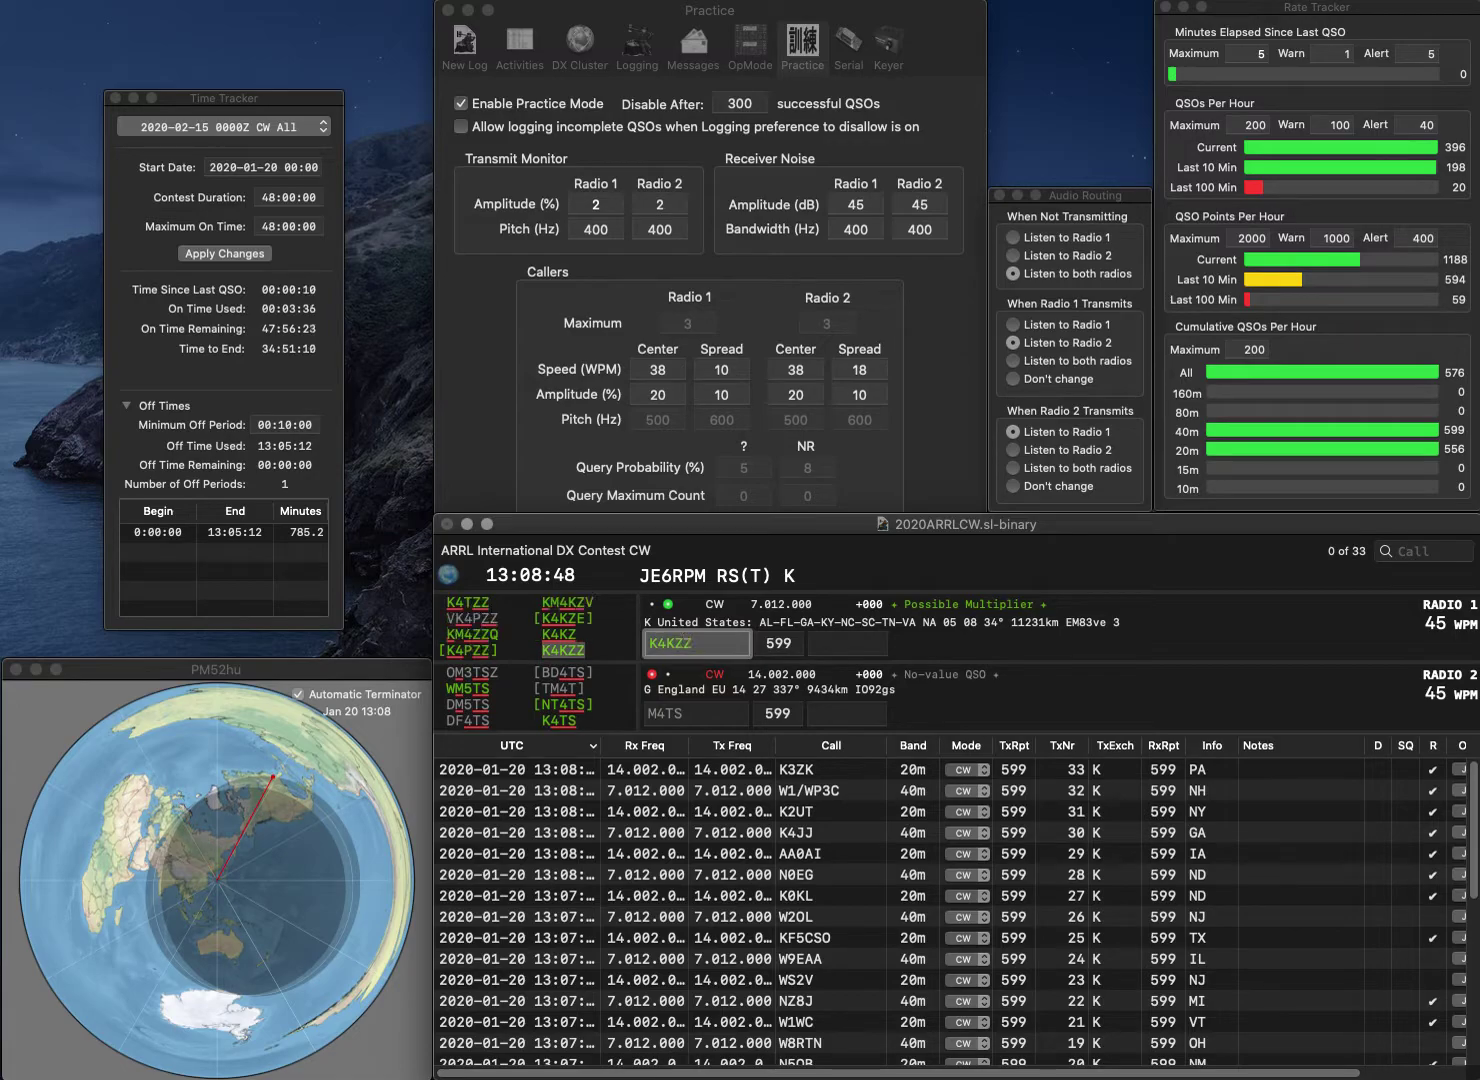
key("Return")
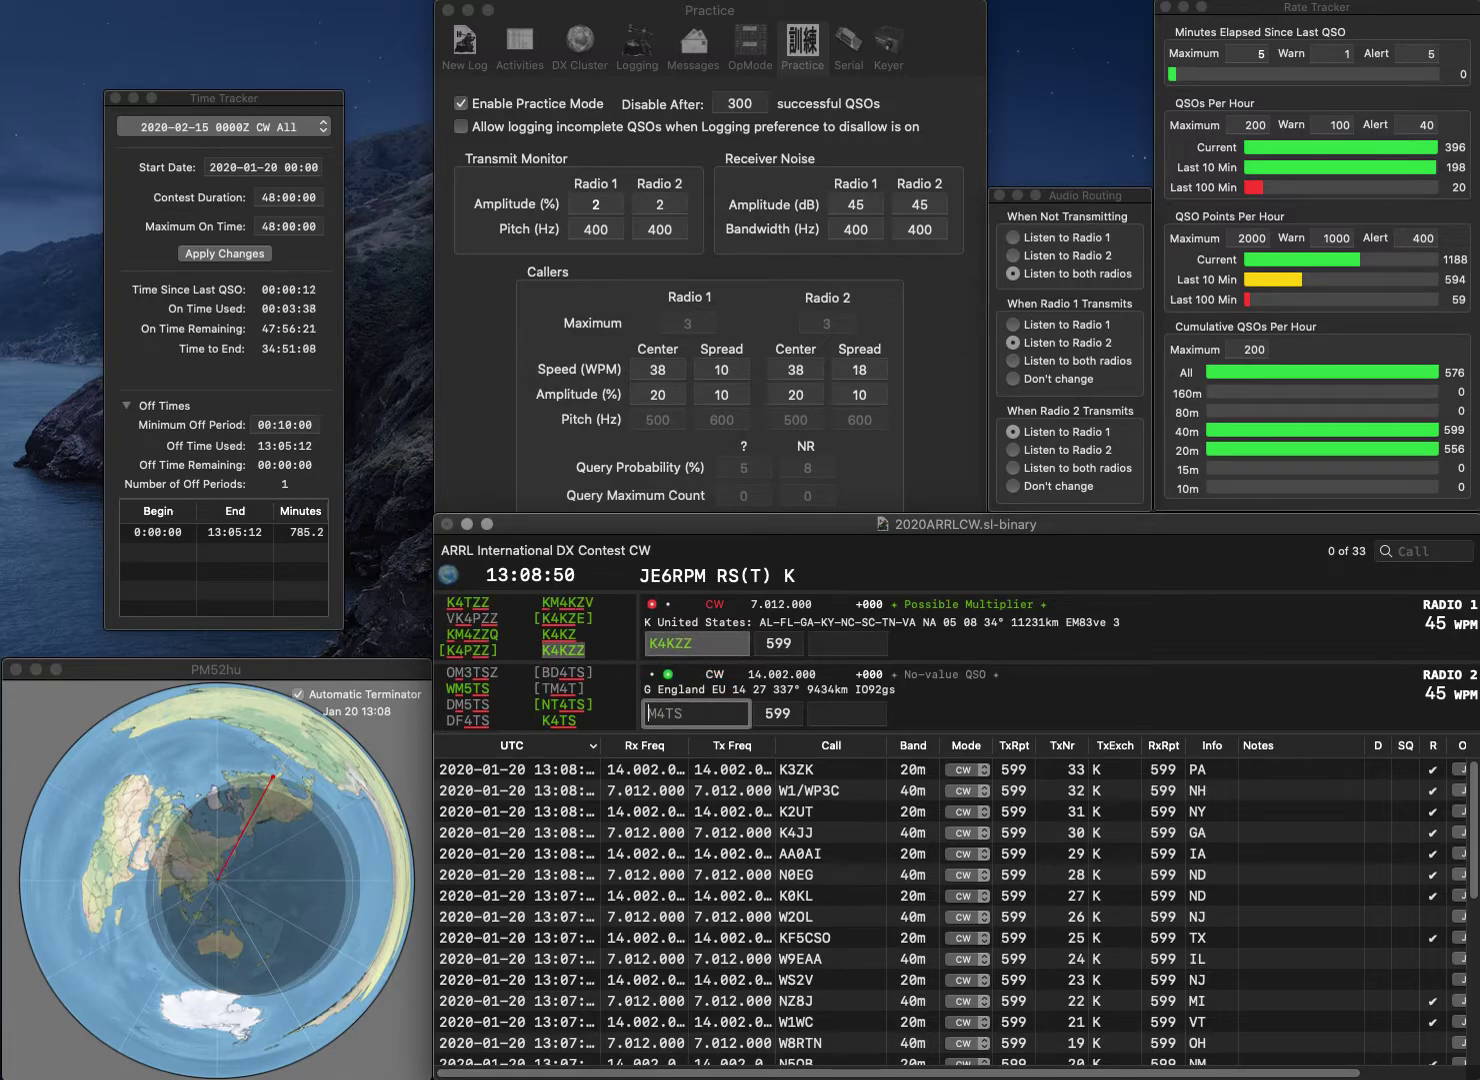
type("W")
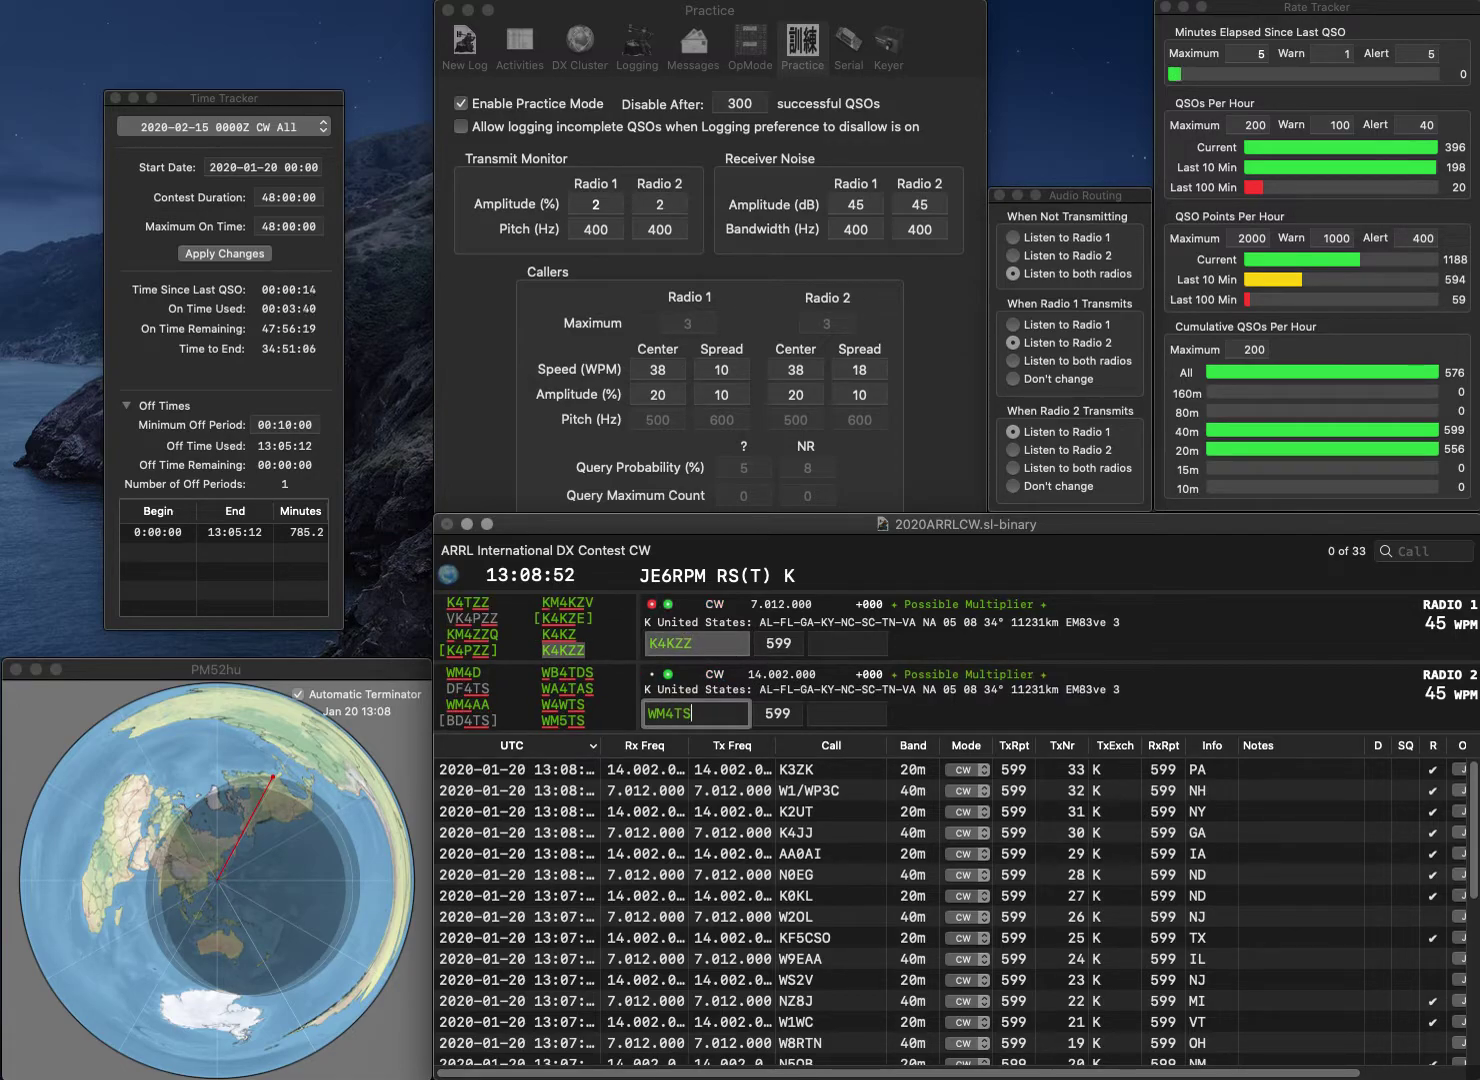
key("Return")
key("Tab")
key("Return")
key("Left")
key("Left")
key("BackSpace")
type("5")
key("Return")
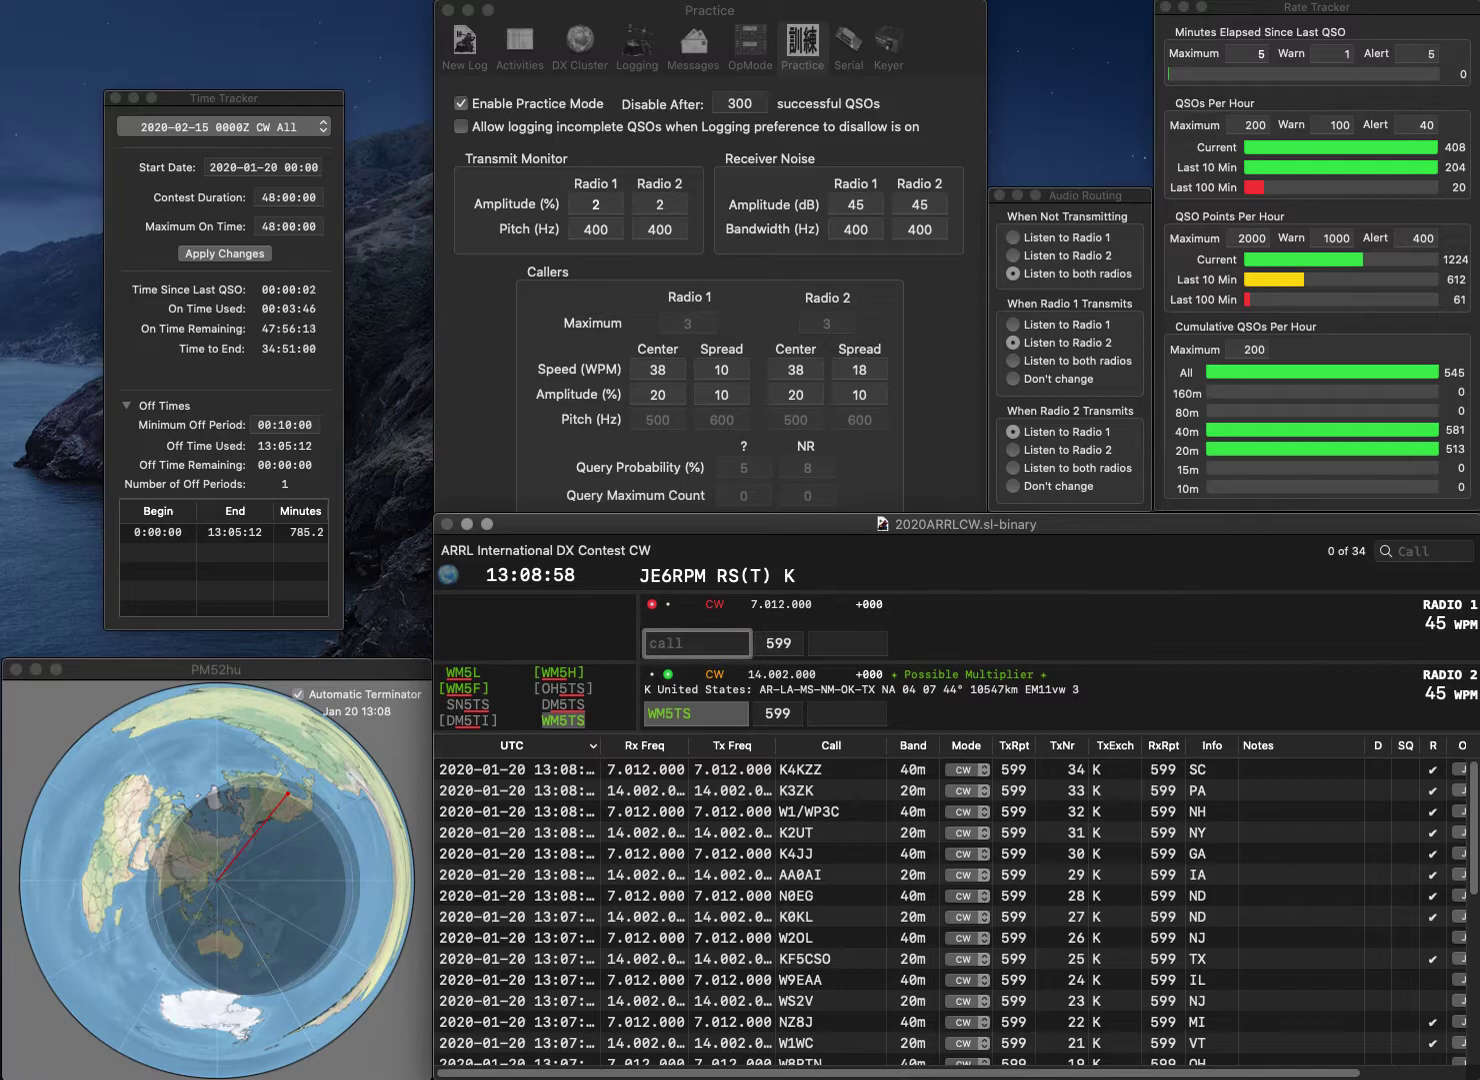
type("WAA7EA")
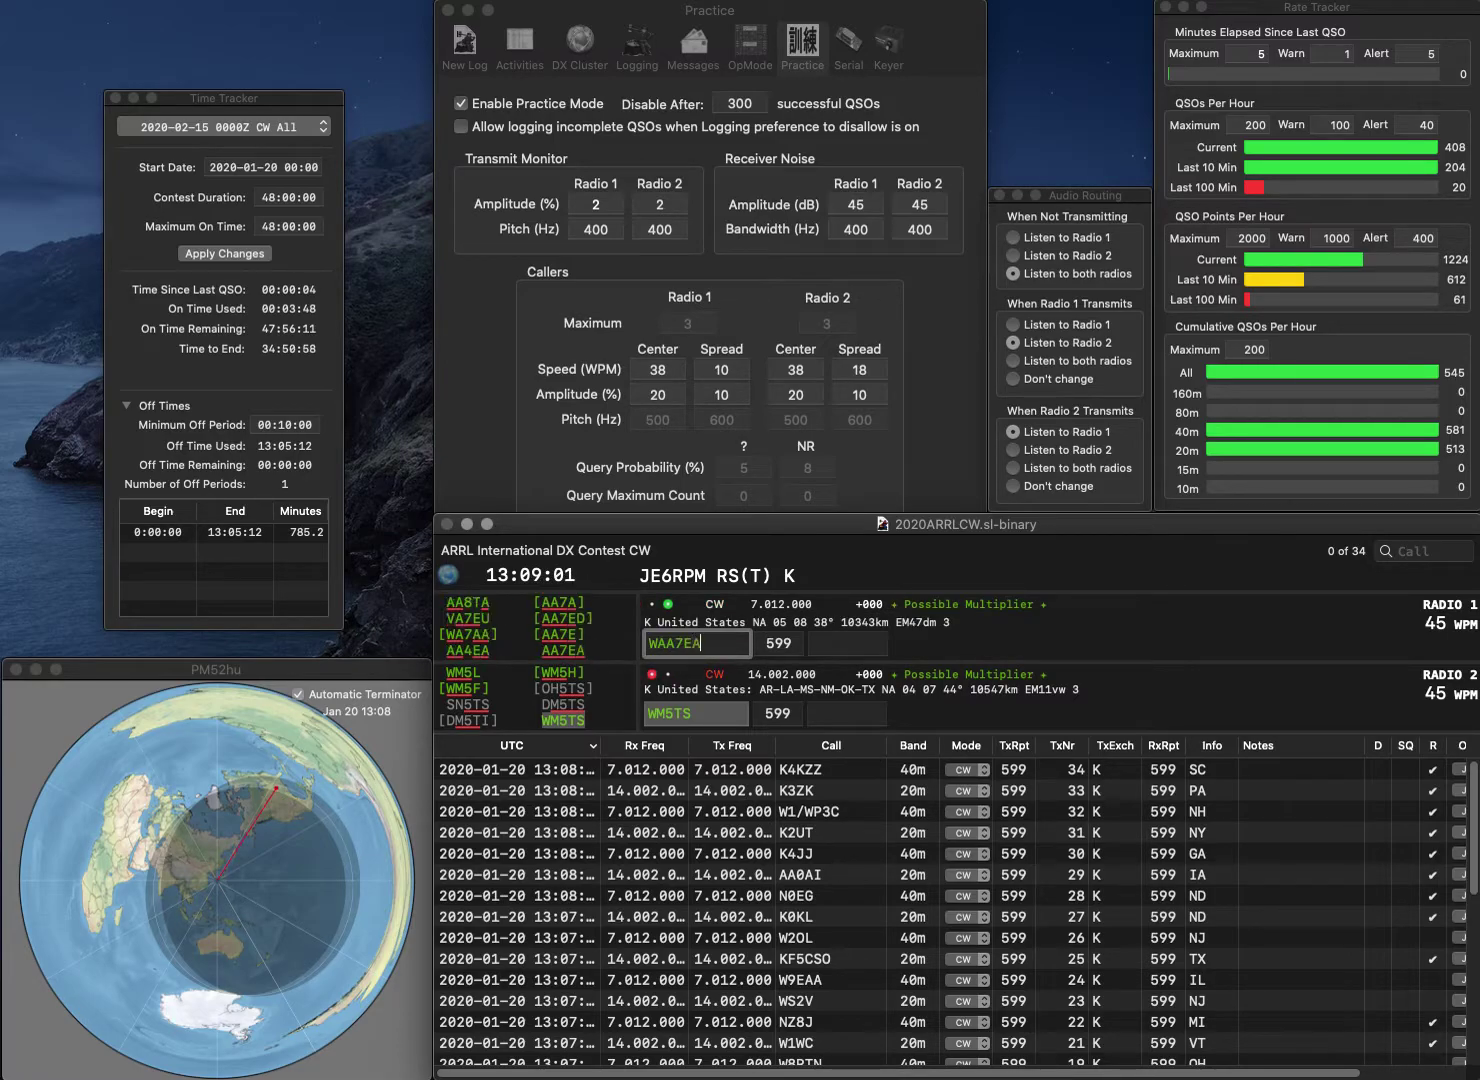
key("Home")
key("Delete")
key("Return")
key("space")
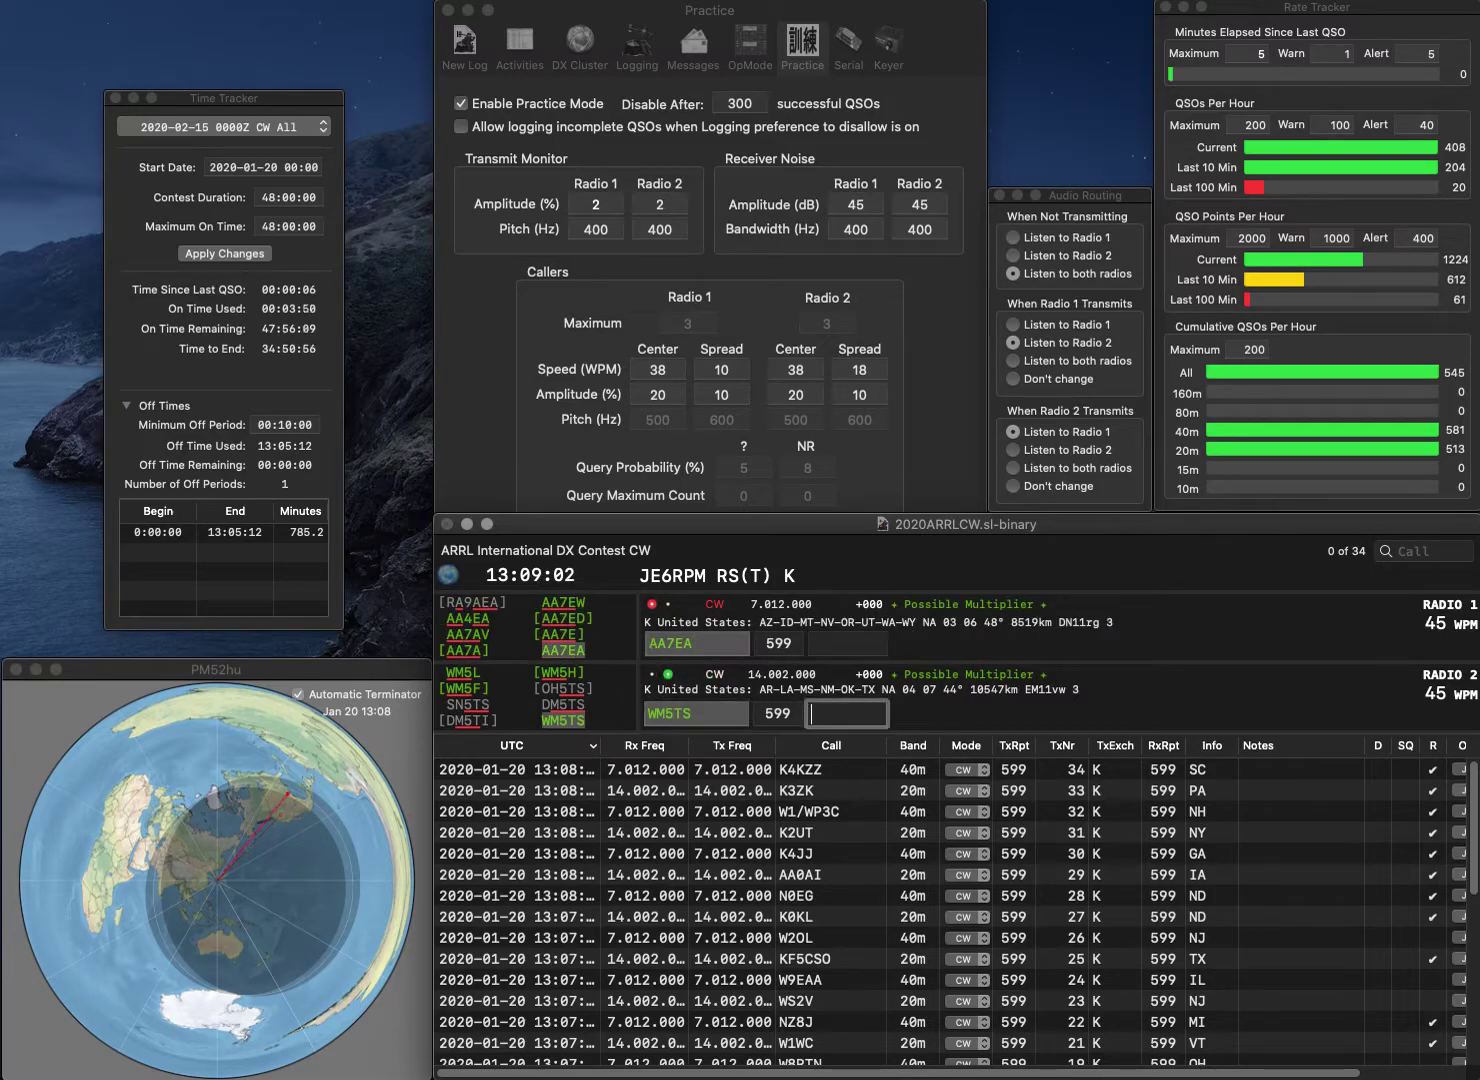
type("AR")
key("Return")
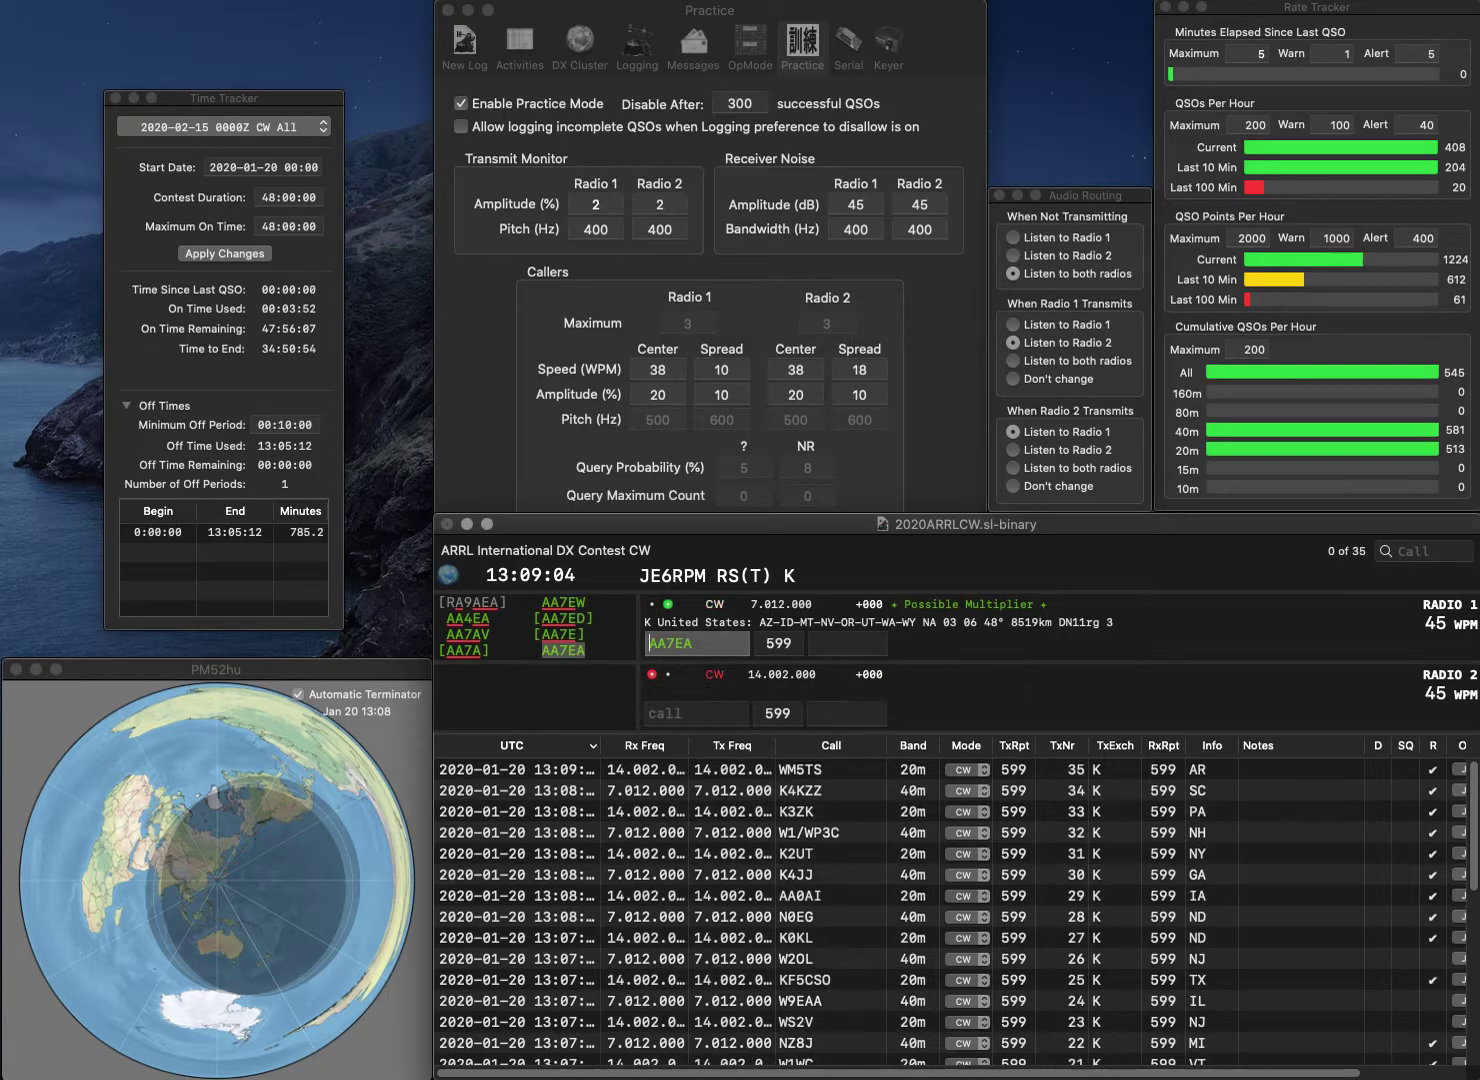
Log AA7EA on Radio 1 with exchange WY and answer VA3EK on Radio 2
type("W")
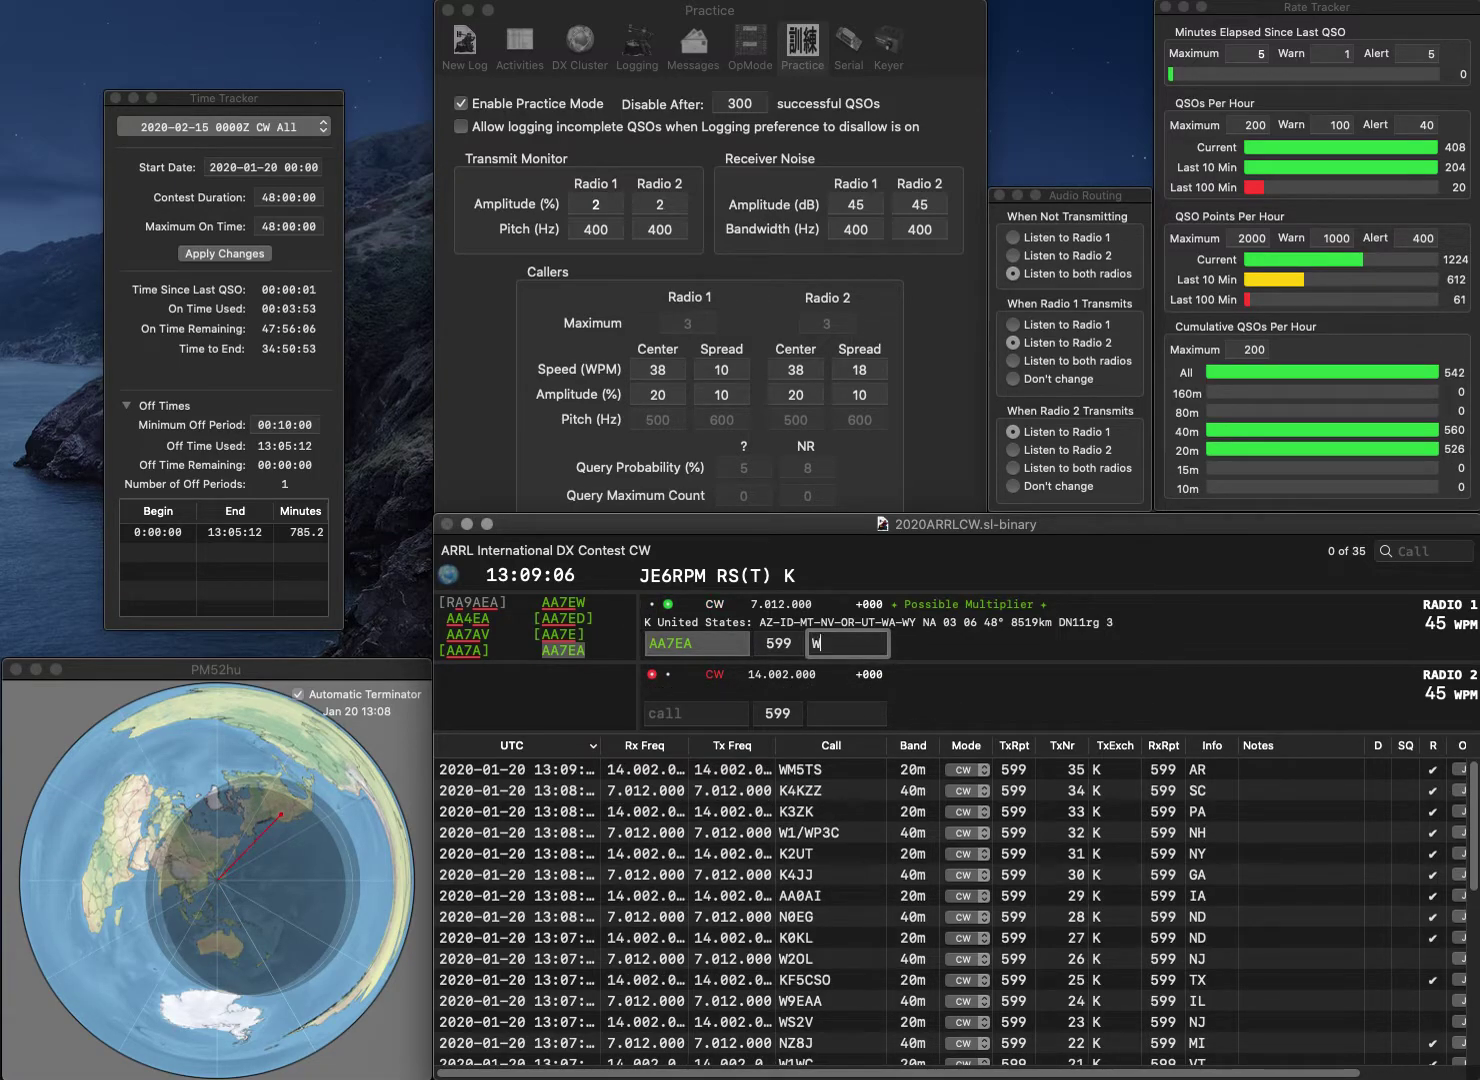
type("Y")
key("Return")
type("VA3EK")
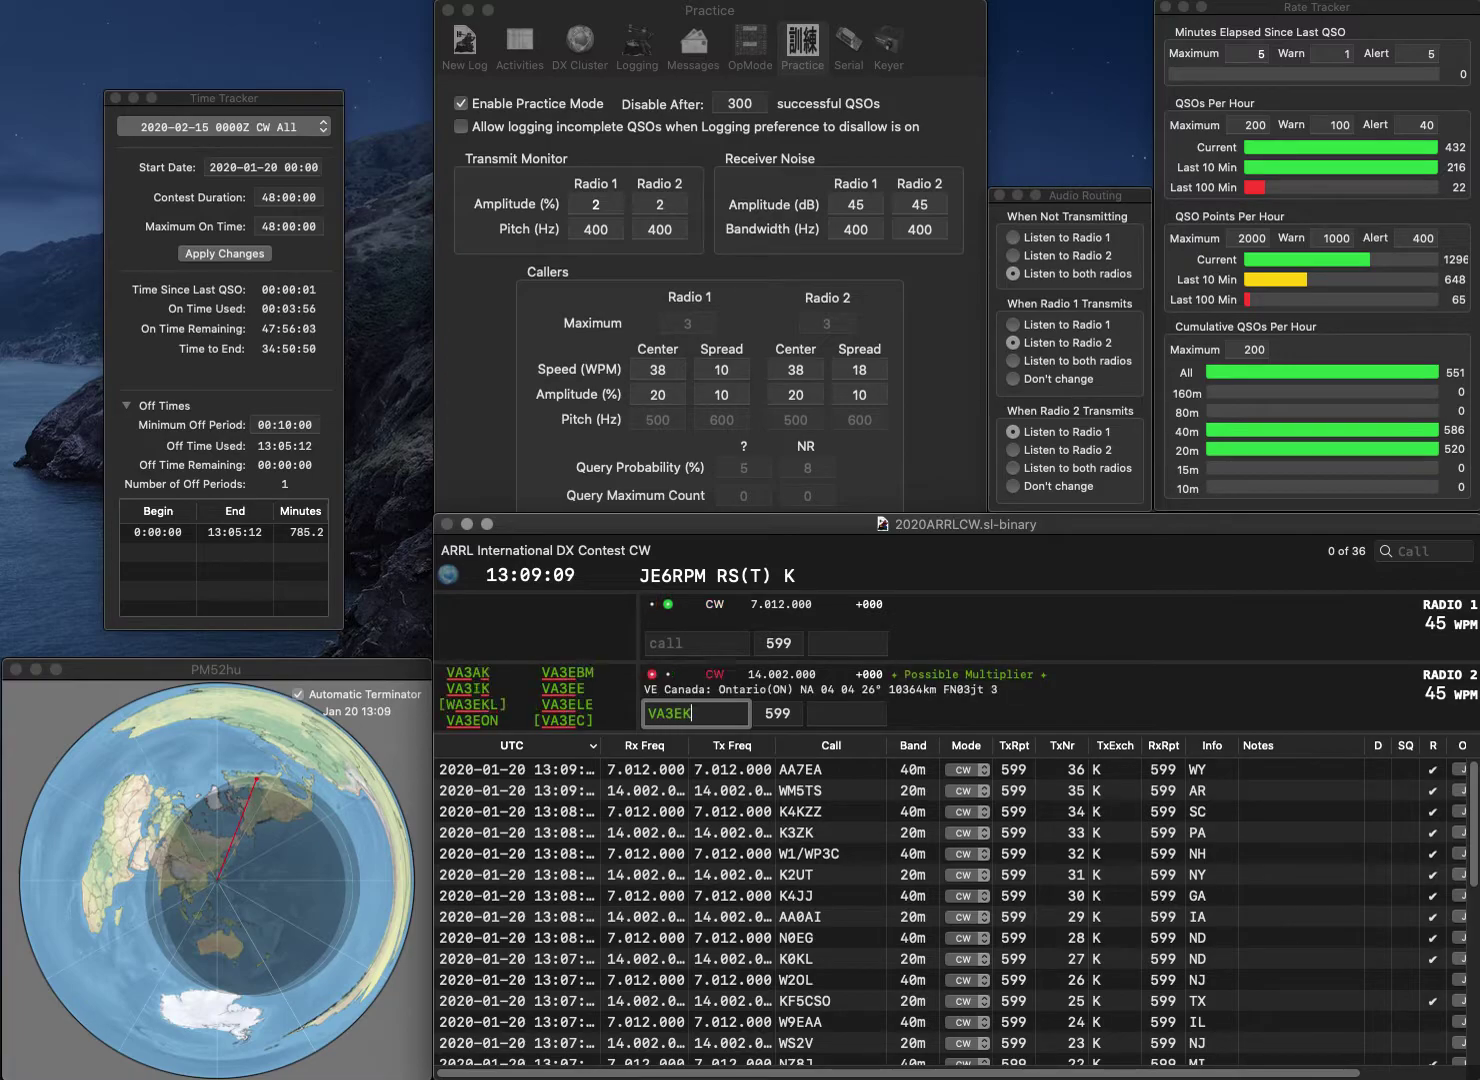
key("Return")
type("WA")
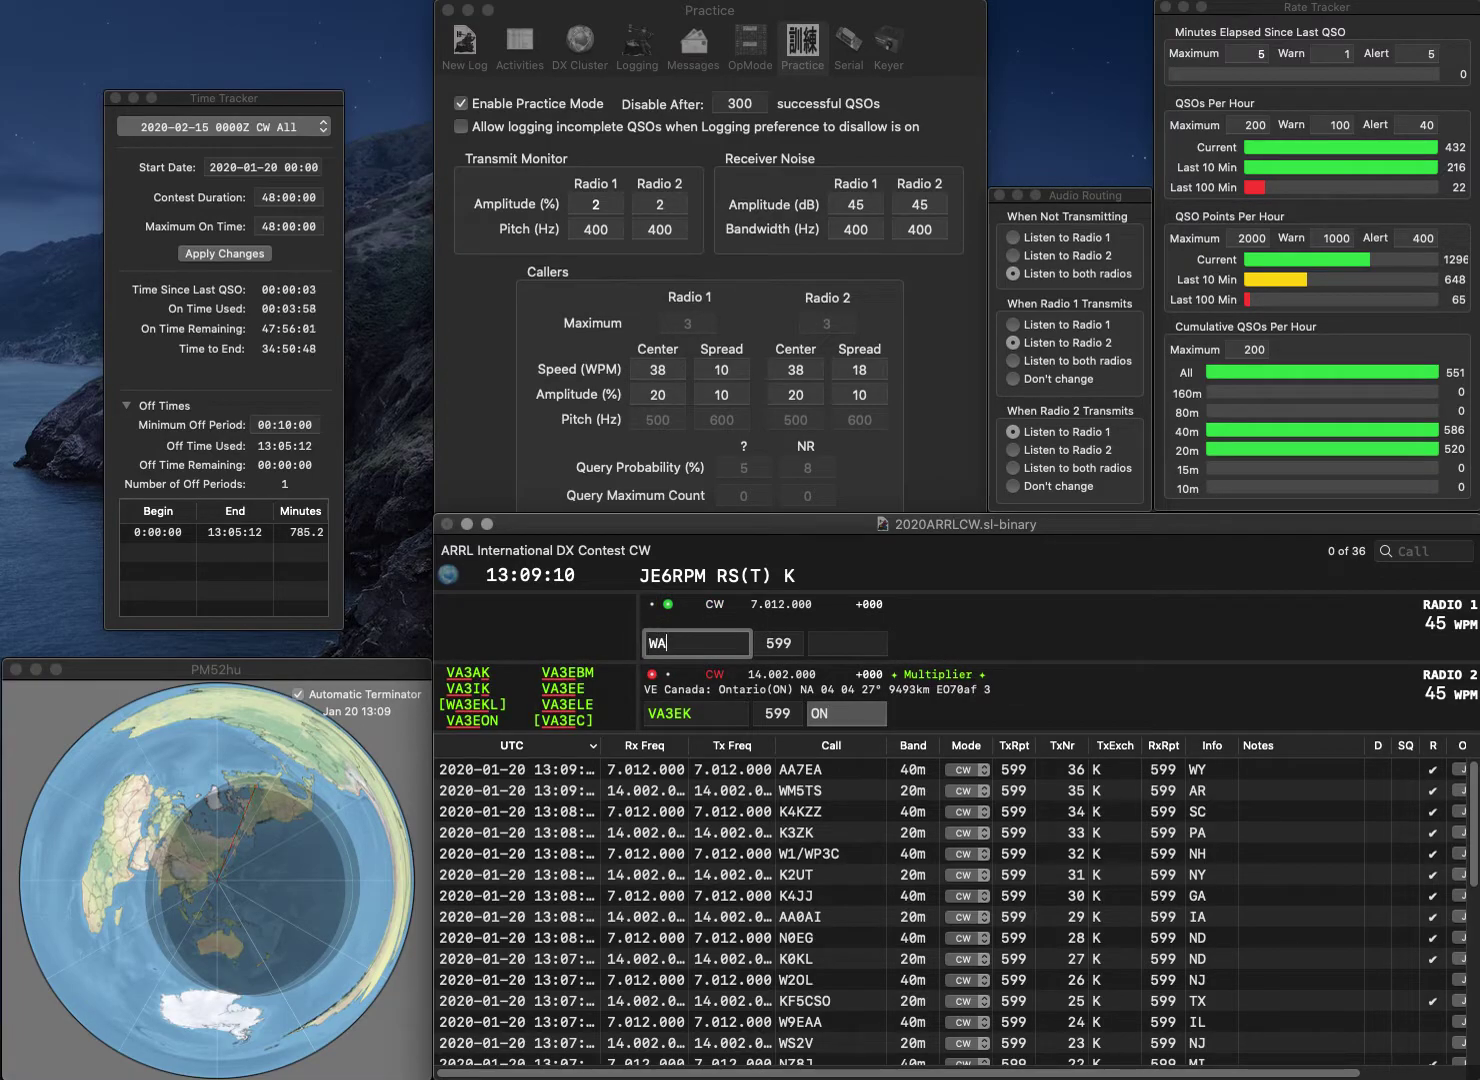
type("6BRP")
key("Return")
key("space")
Correct the Radio 2 call sign to VA2EK and send it again
key("Left")
key("Left")
key("BackSpace")
type("2")
key("Return")
key("space")
key("space")
key("Left")
key("BackSpace")
type("B")
key("Right")
key("BackSpace")
type("L")
key("Return")
key("Return")
key("Return")
key("space")
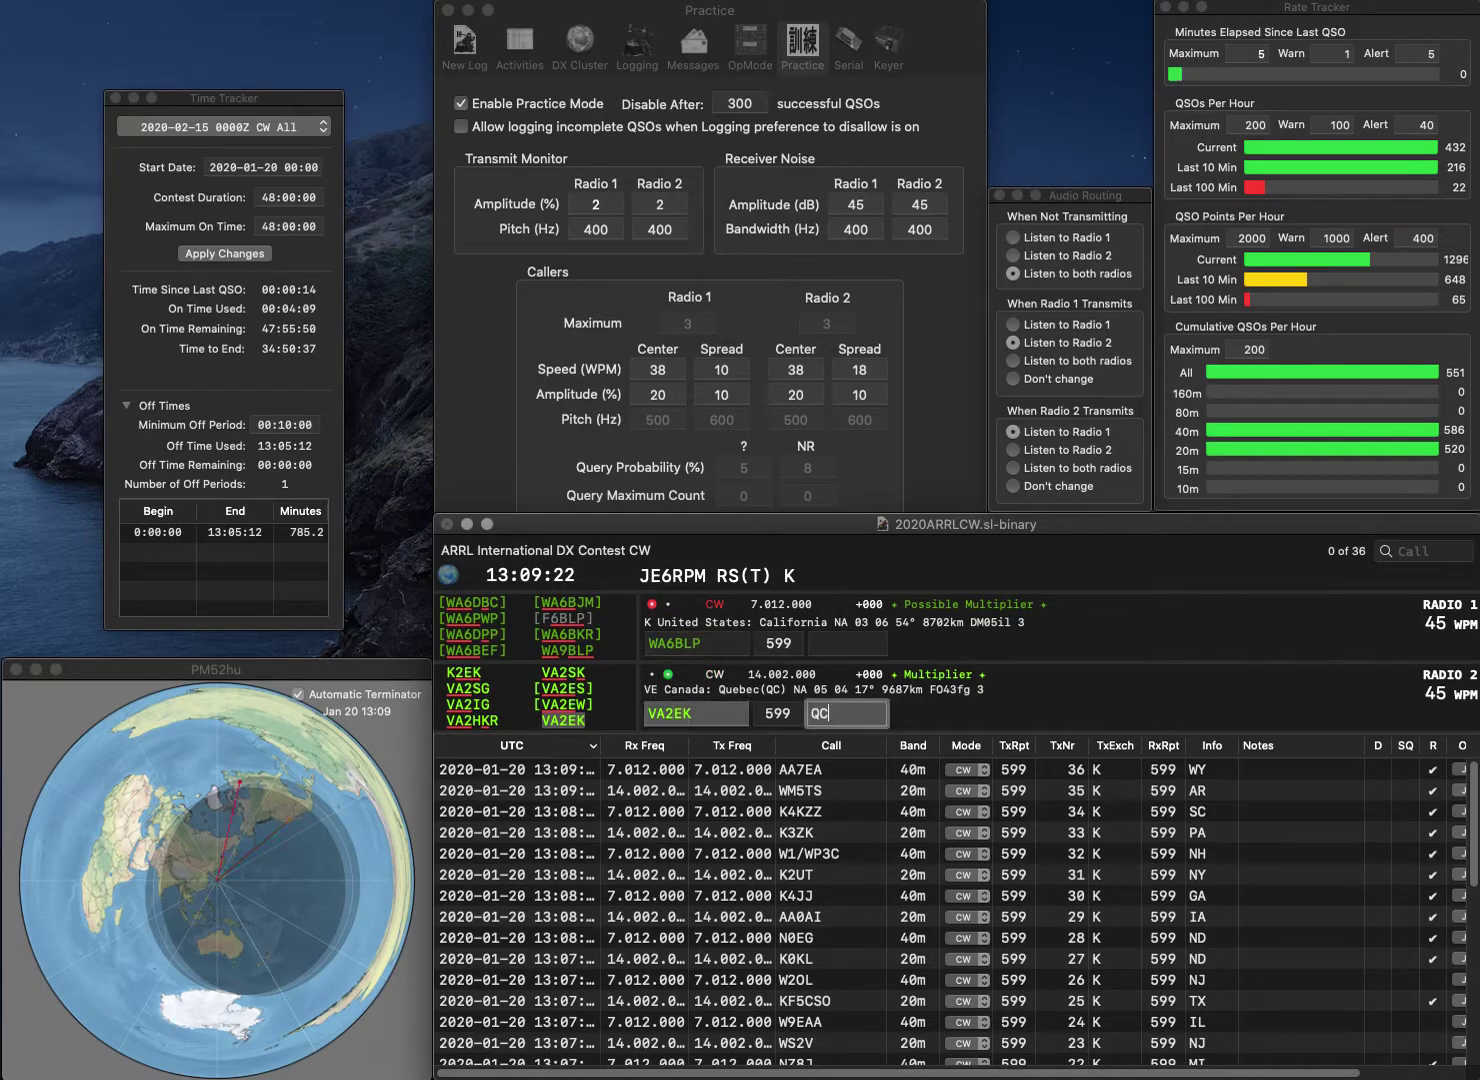
key("Return")
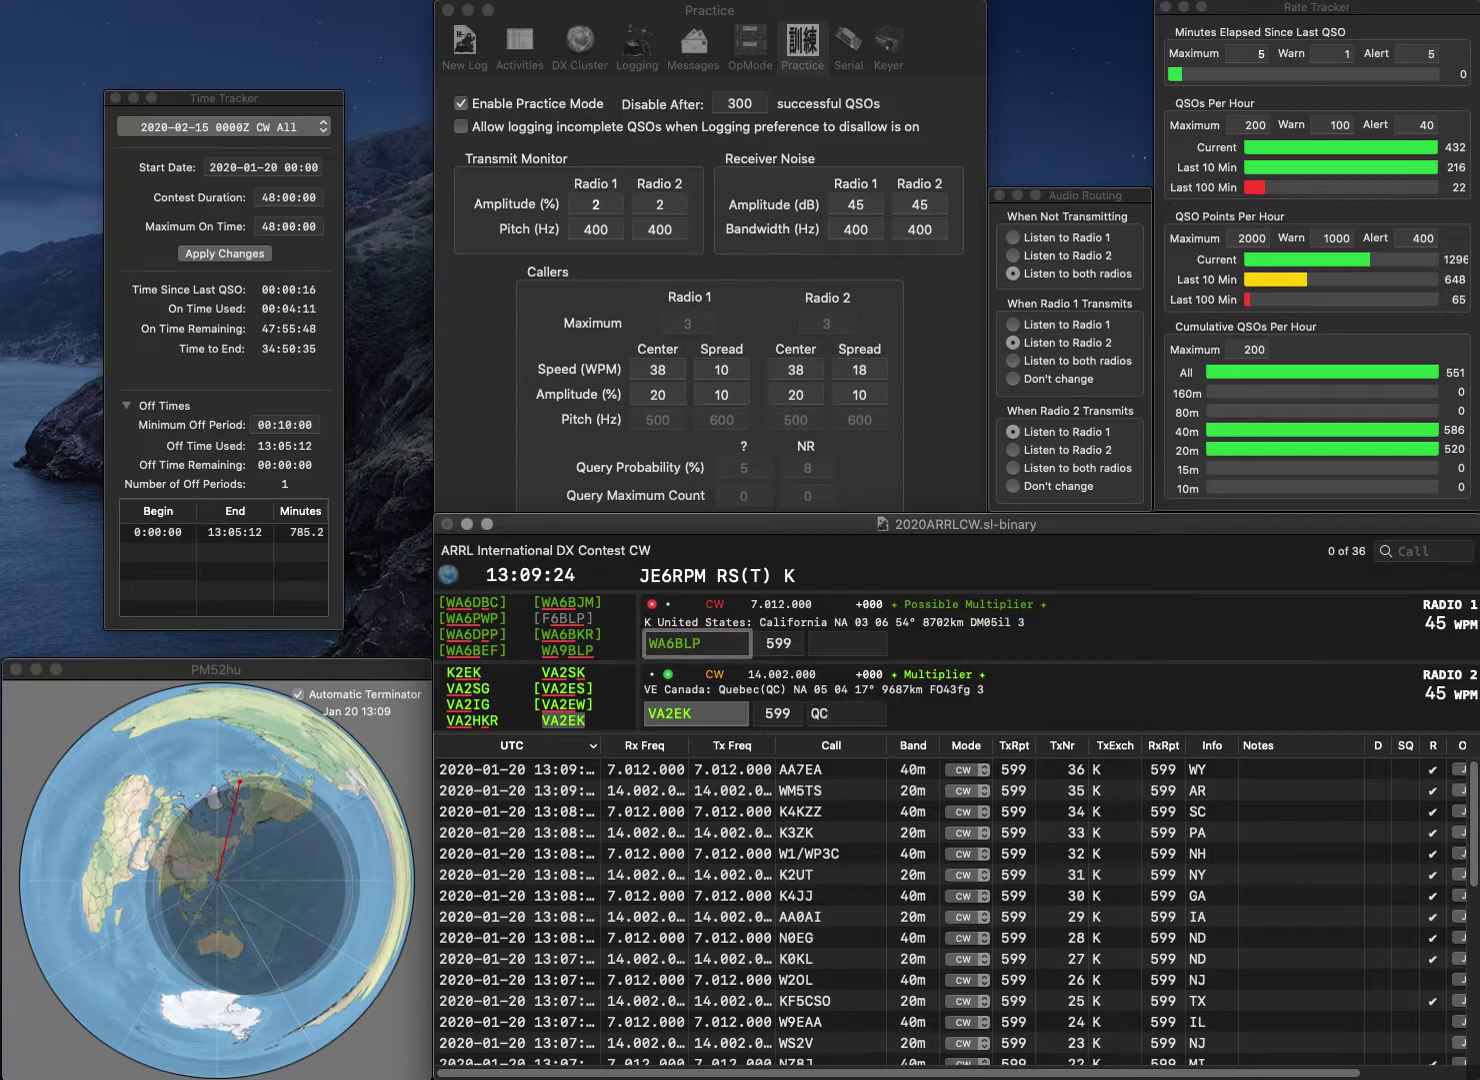
key("BackSpace")
key("BackSpace")
key("BackSpace")
type("DP")
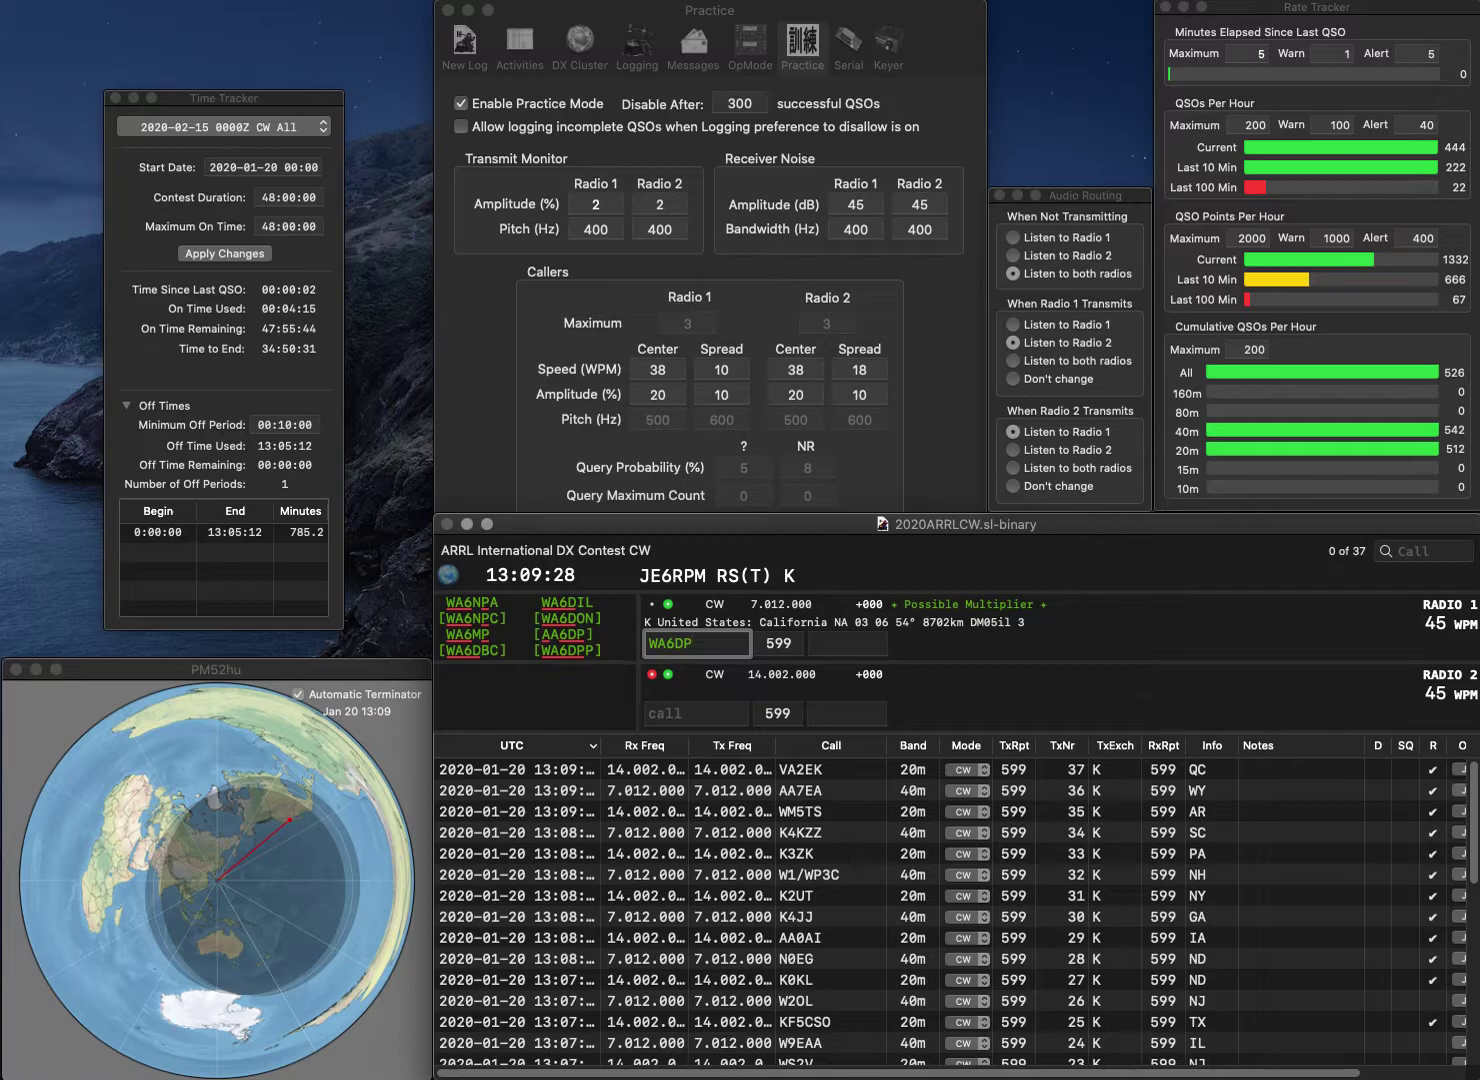
type("P")
key("Return")
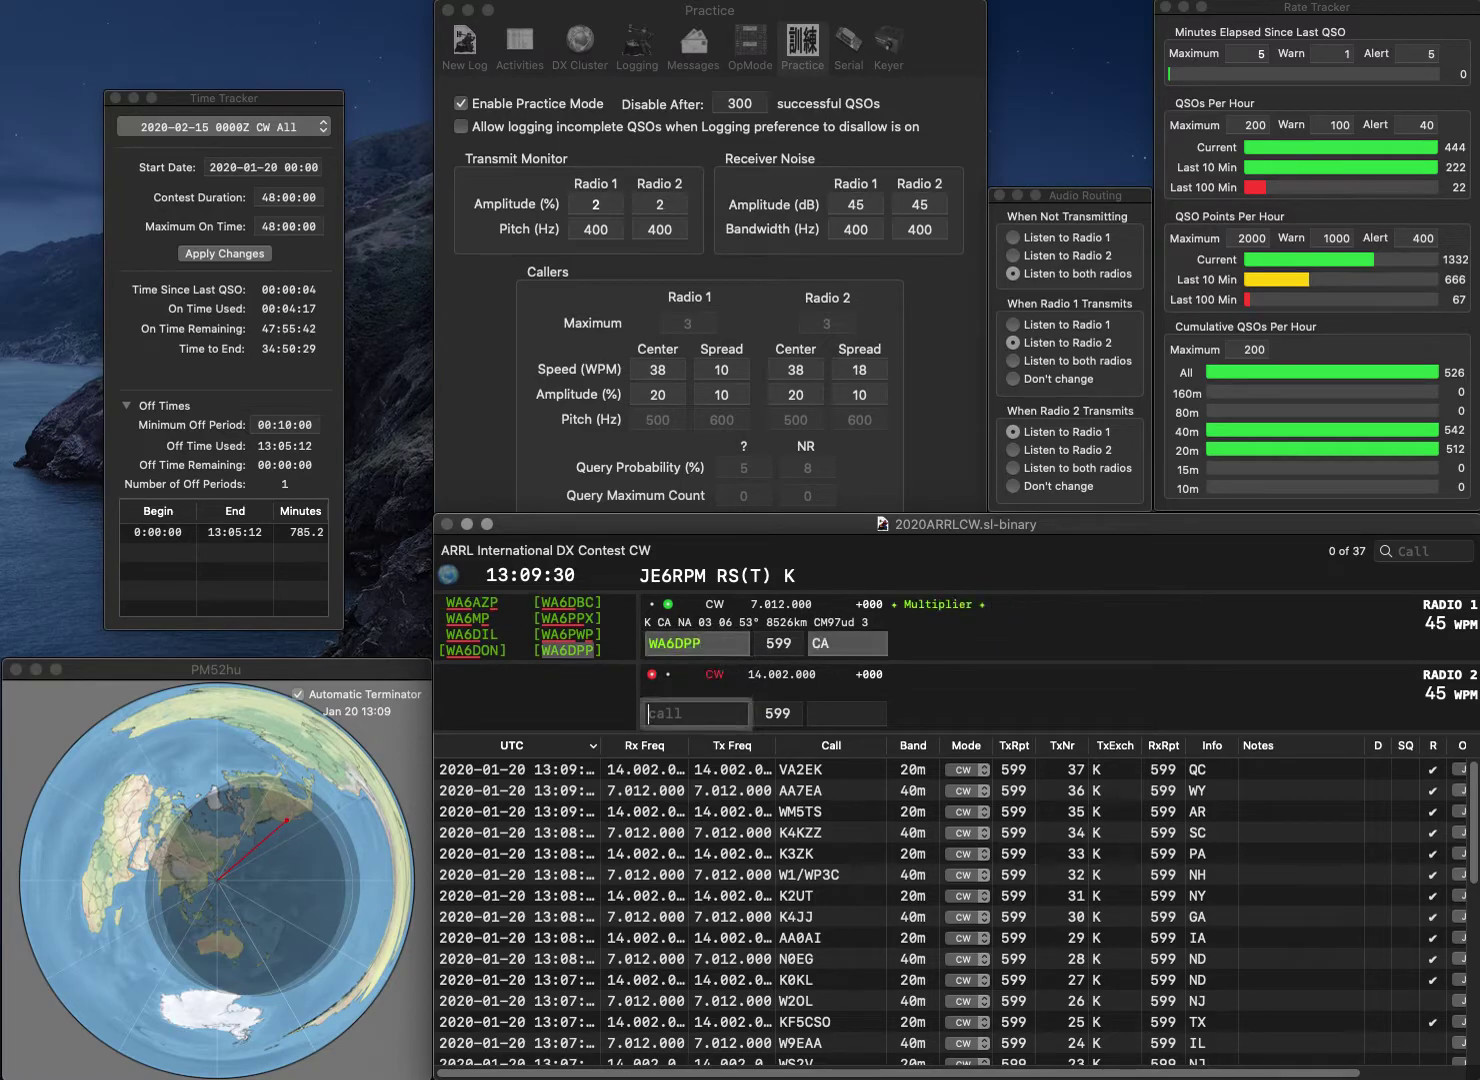
Answer N0TF on Radio 2 and log WA6DPP on Radio 1 with exchange CA
type("N0TF")
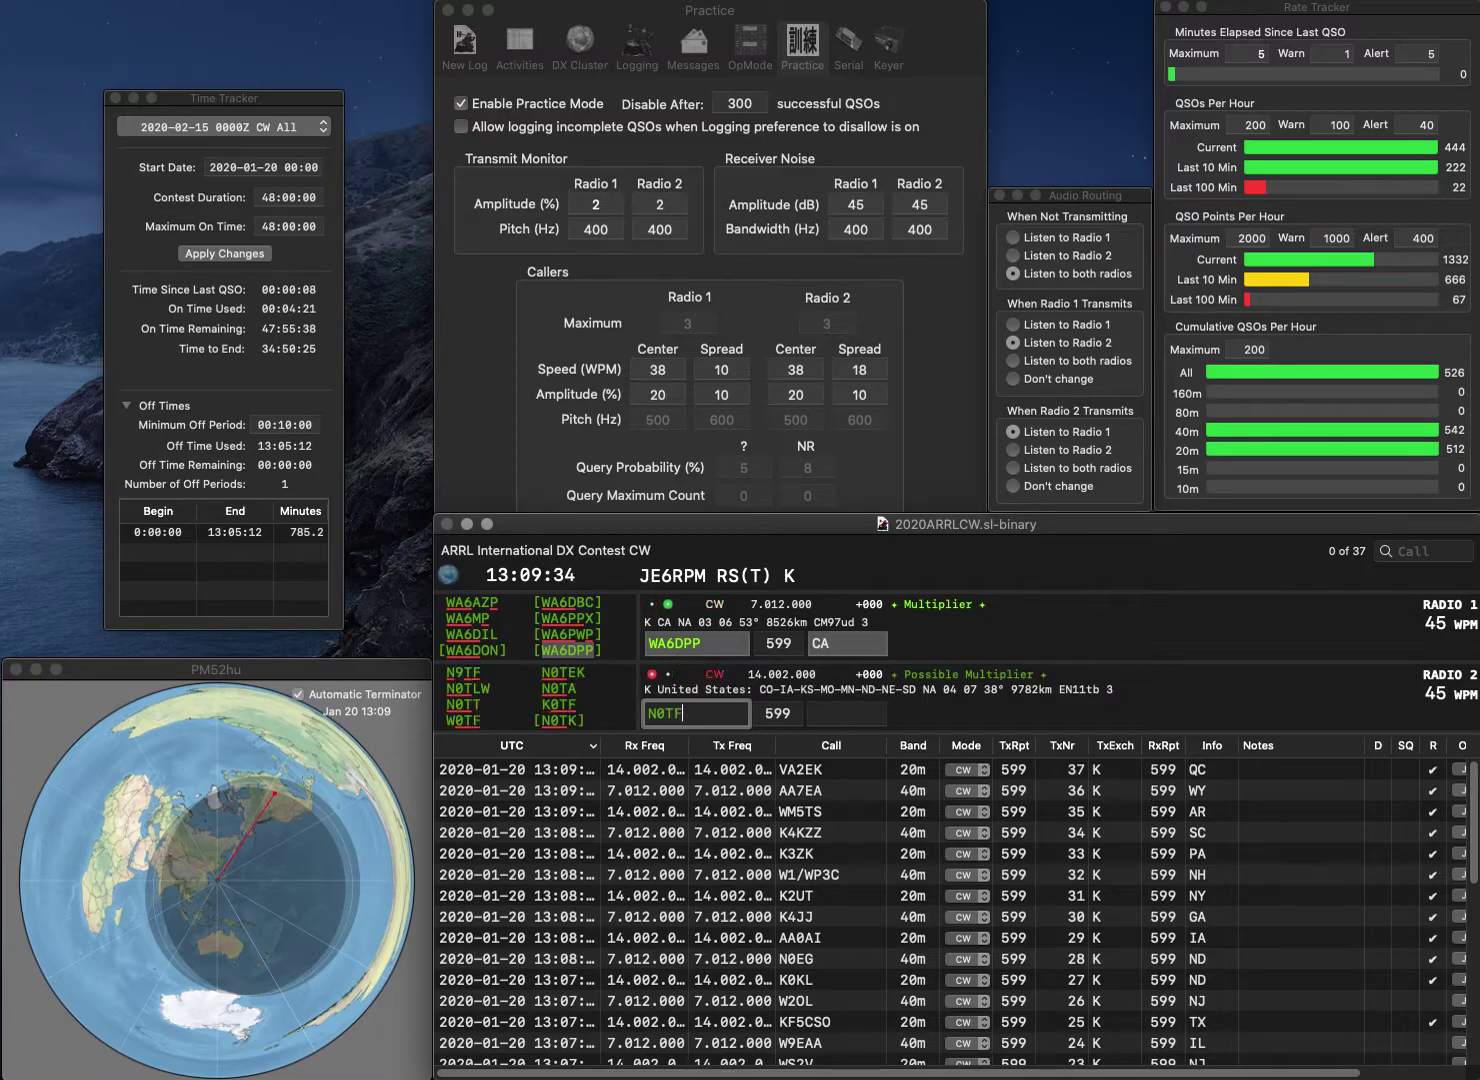
key("Return")
key("Tab")
key("Return")
key("Tab")
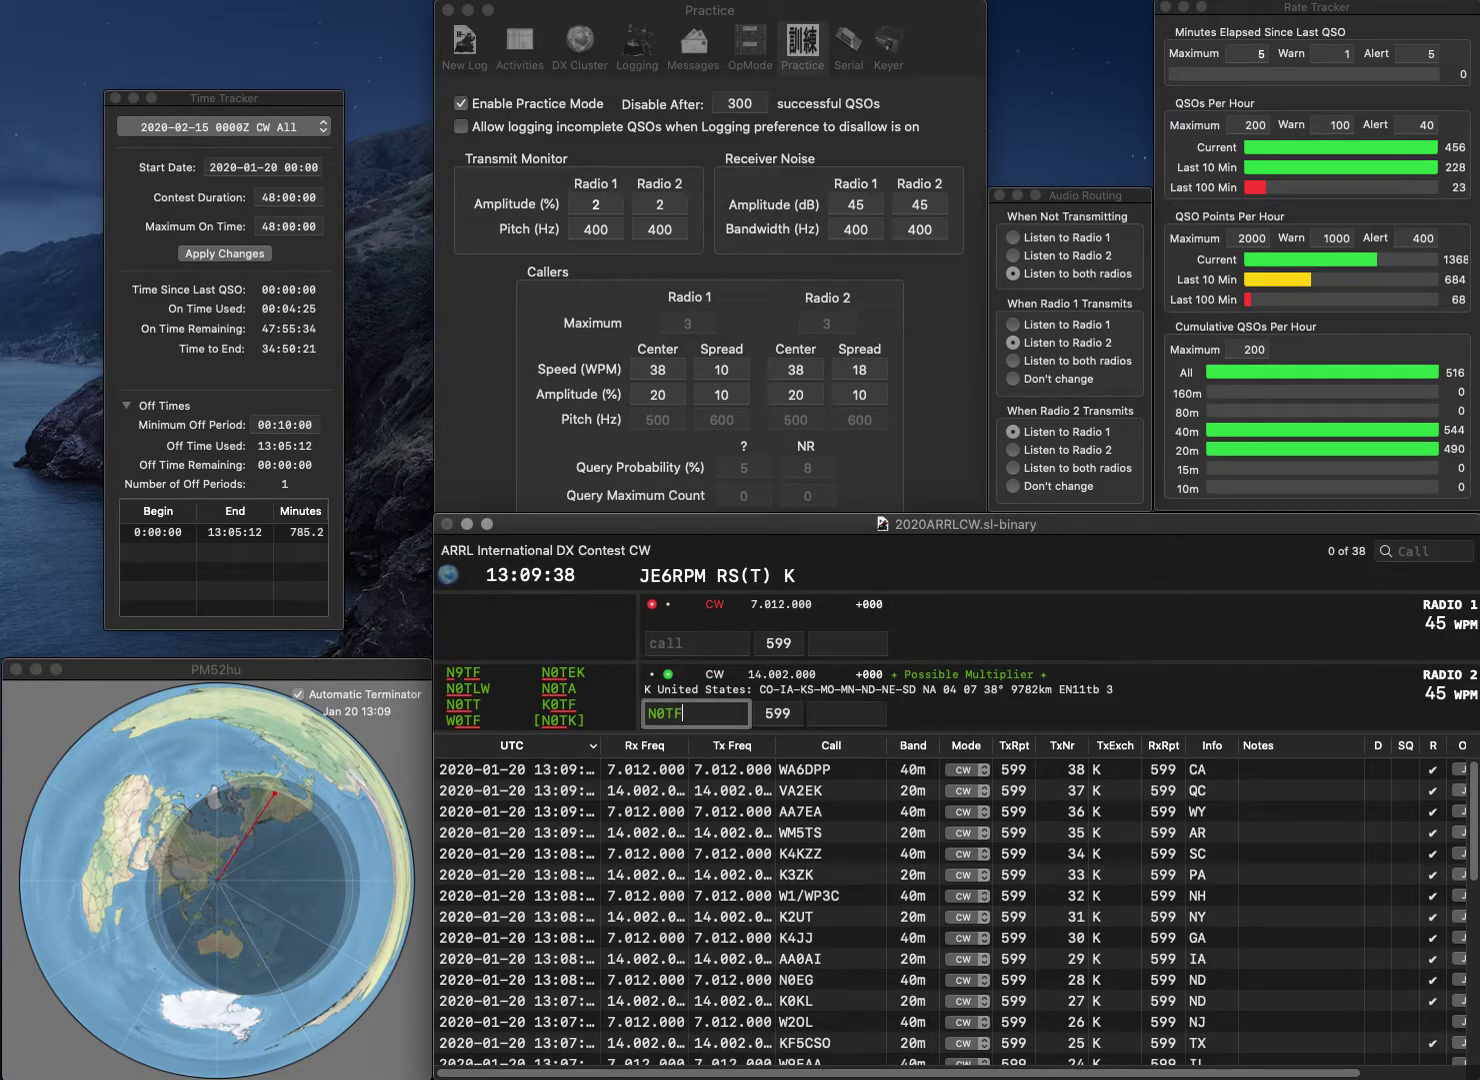
Correct the Radio 2 call sign to N9TF and send it again
key("Left")
key("BackSpace")
type("9")
key("Return")
Answer the next Radio 1 caller with call sign AA7JV
type("W")
key("BackSpace")
type("AA7JV")
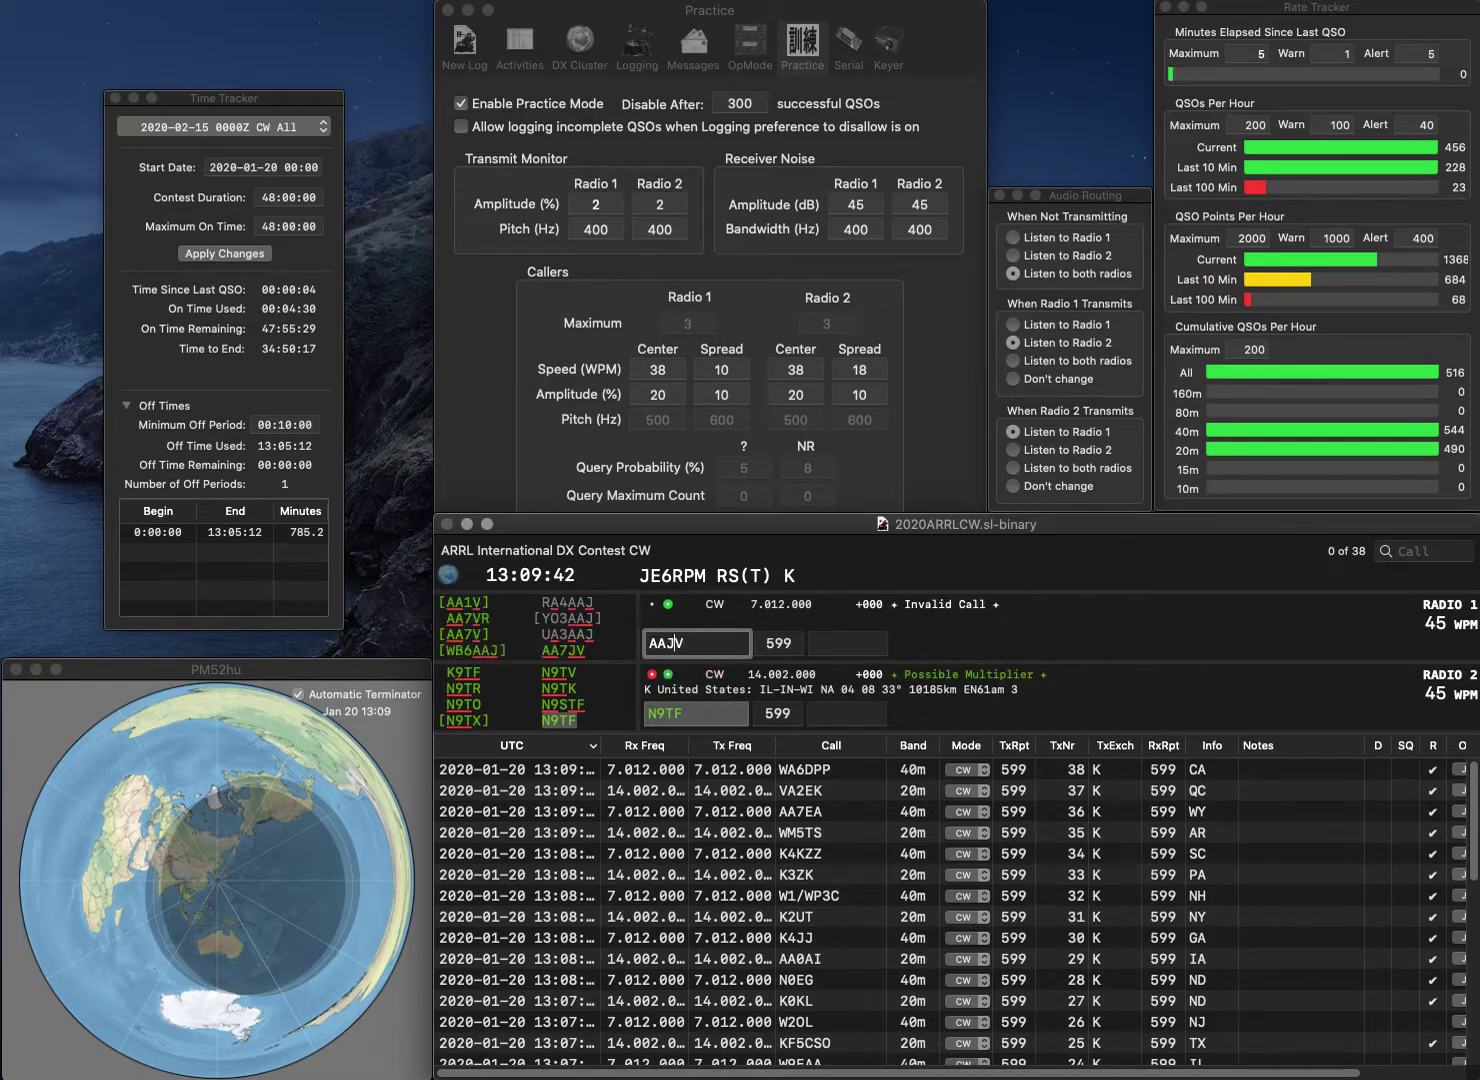
key("Return")
key("Return")
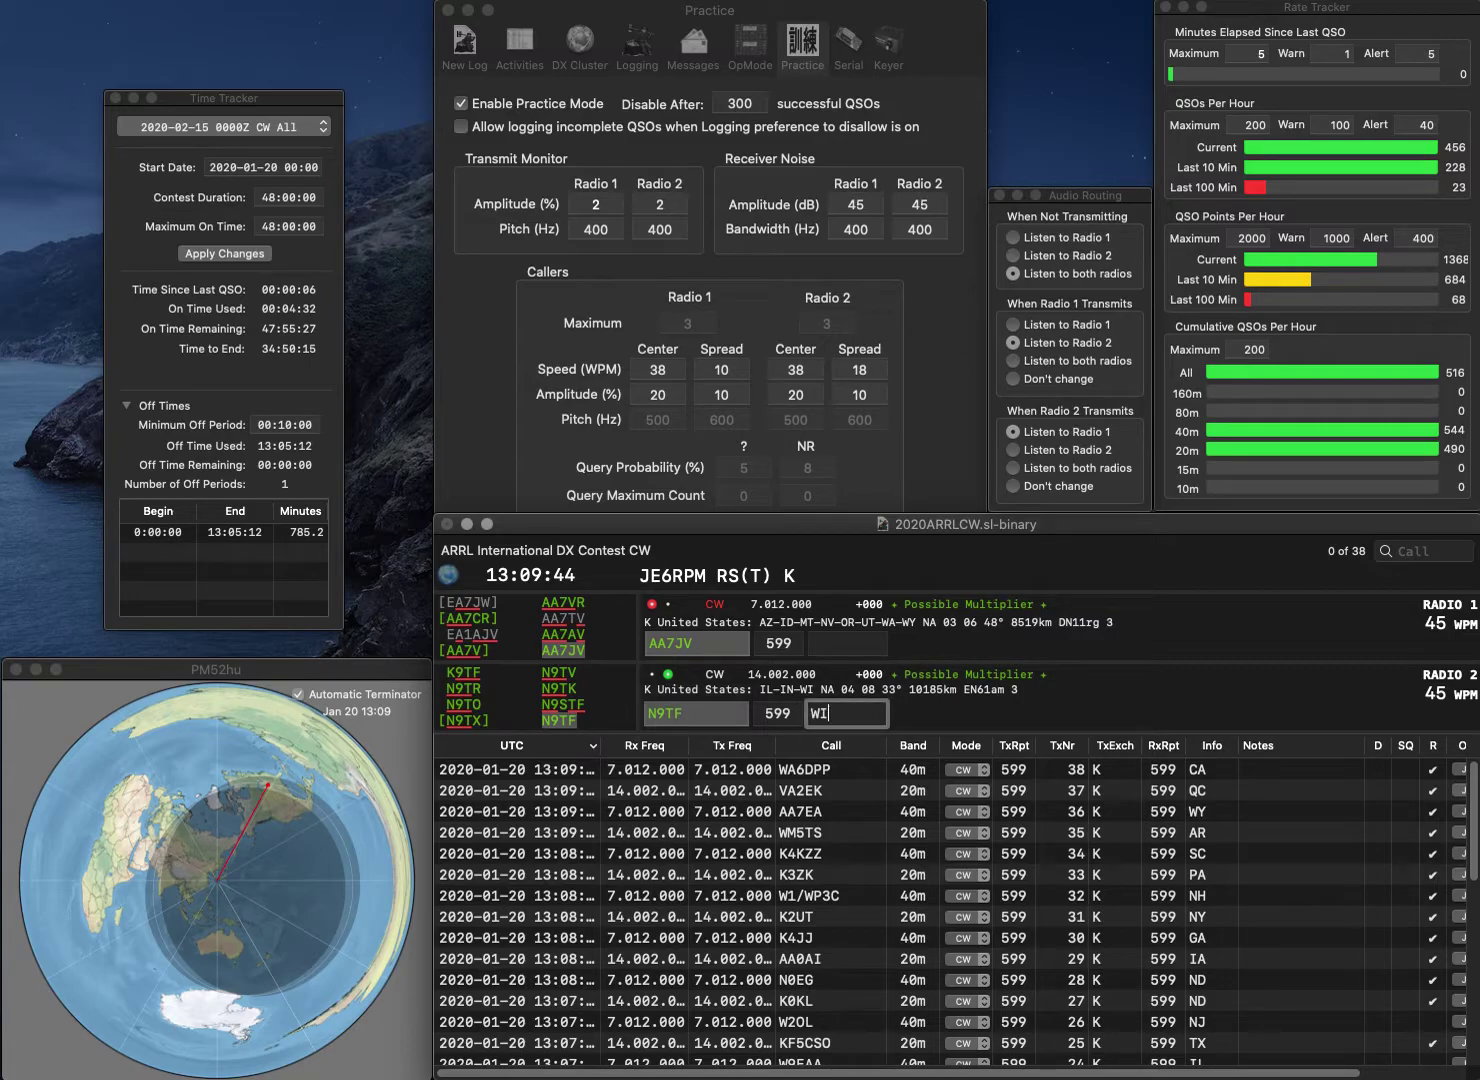
type("WI")
key("Return")
key("Return")
key("Return")
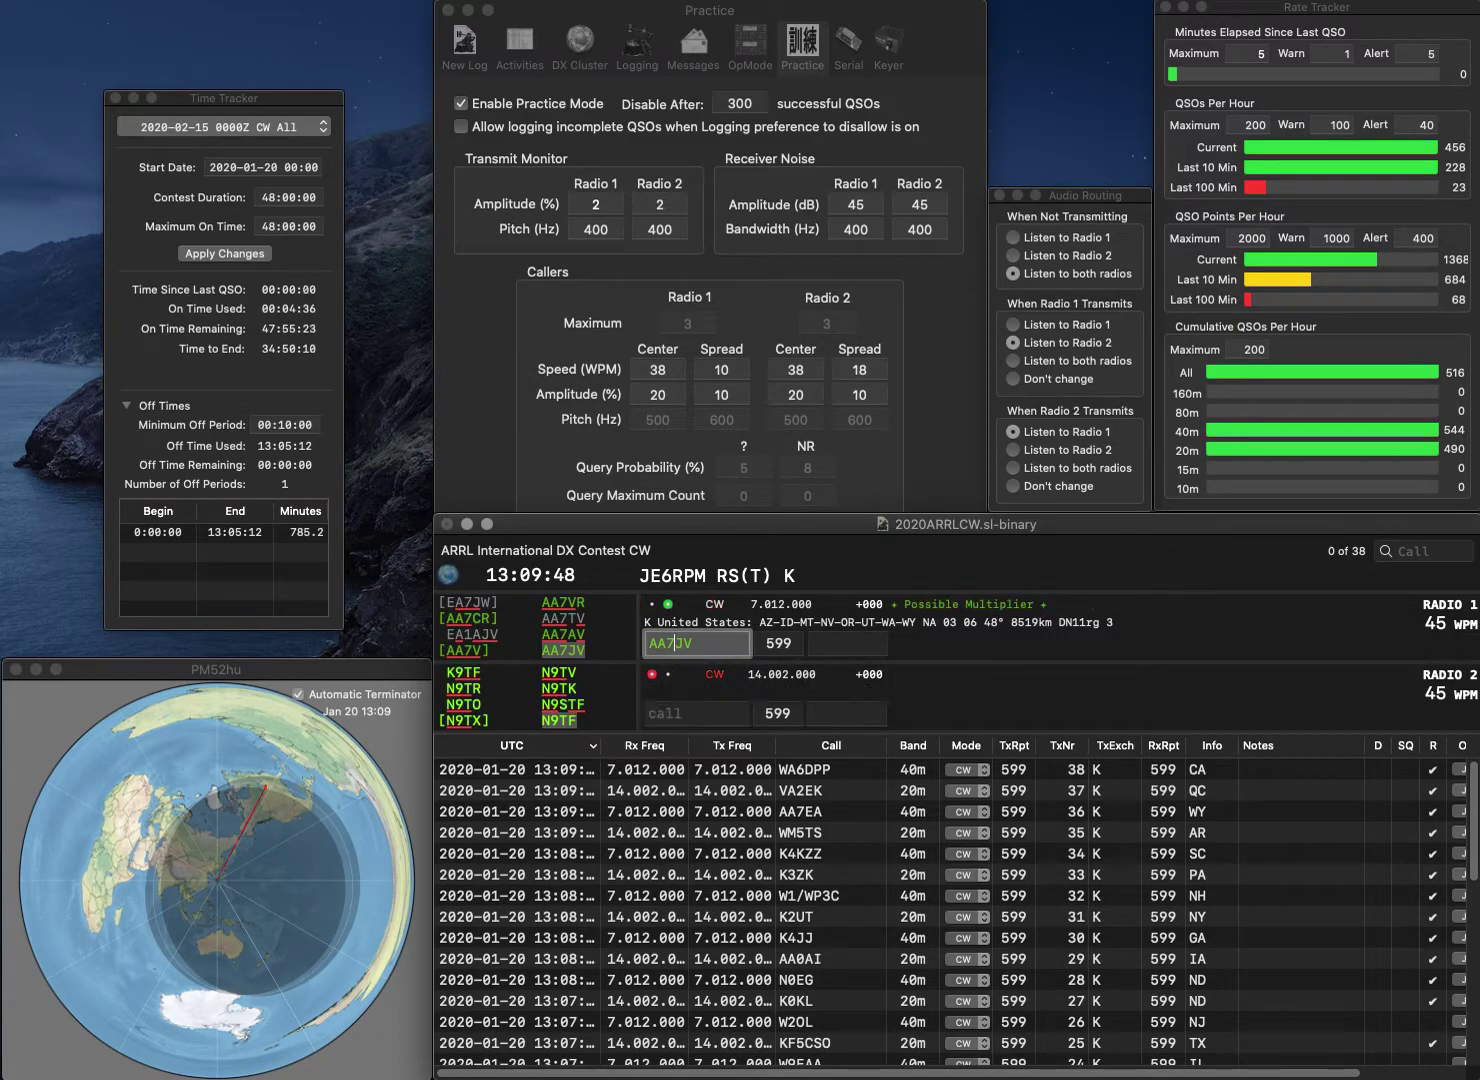
key("Return")
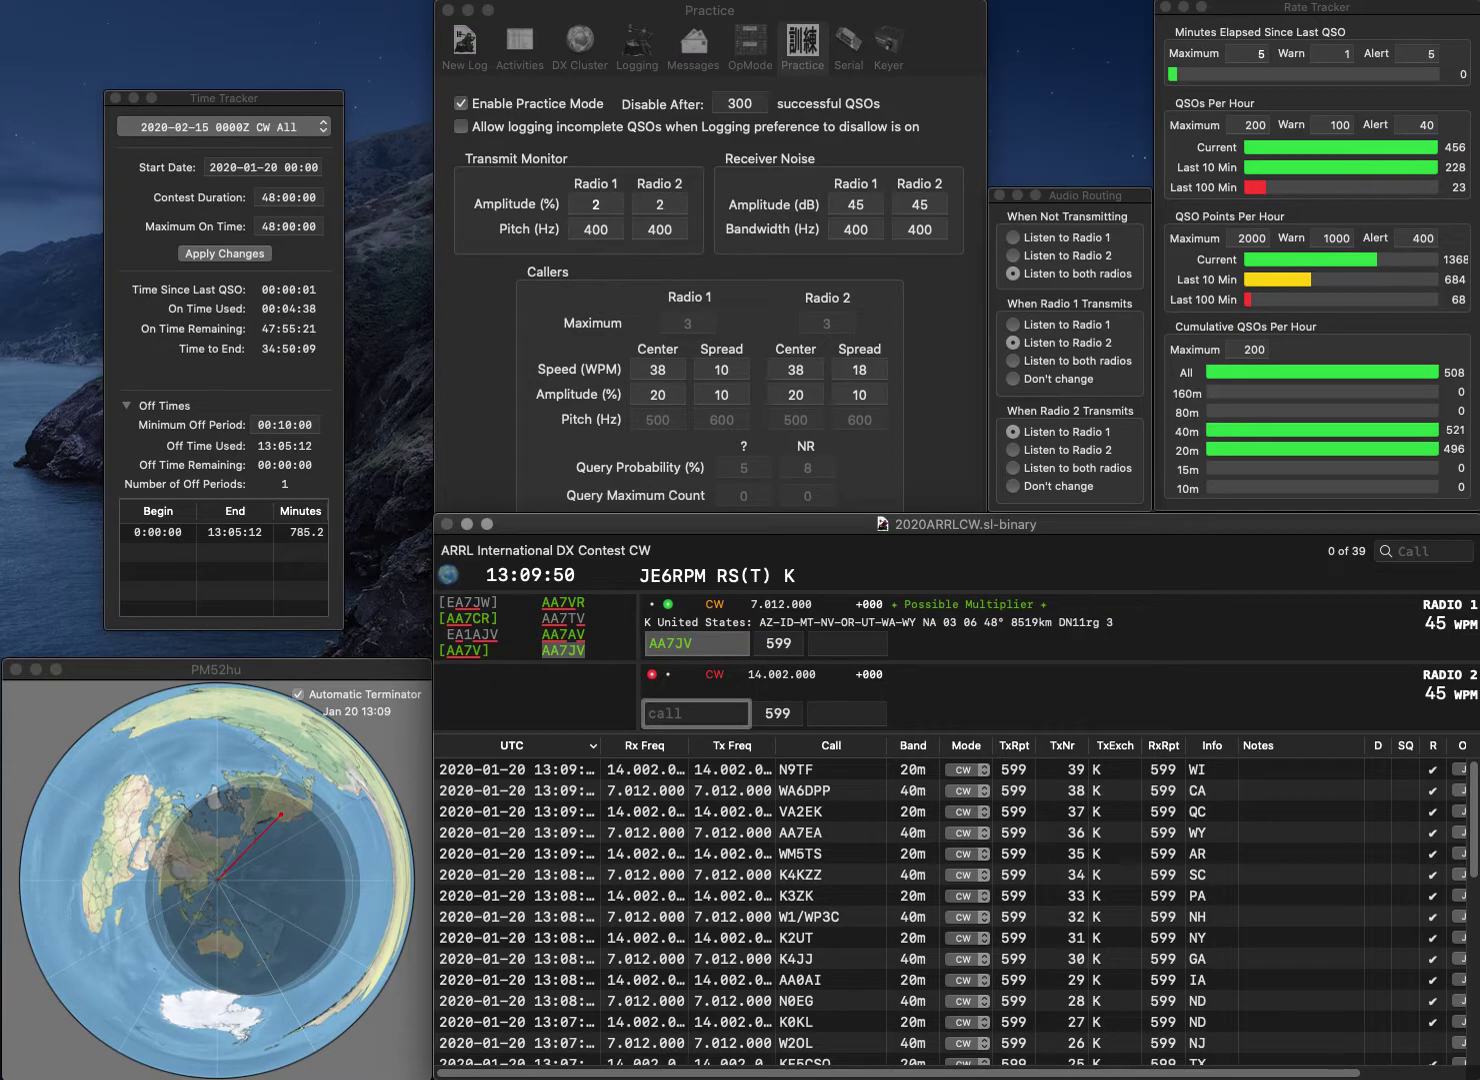
Answer N8AID on Radio 2 and log AA7JV on Radio 1 with exchange MT
type("N8AID")
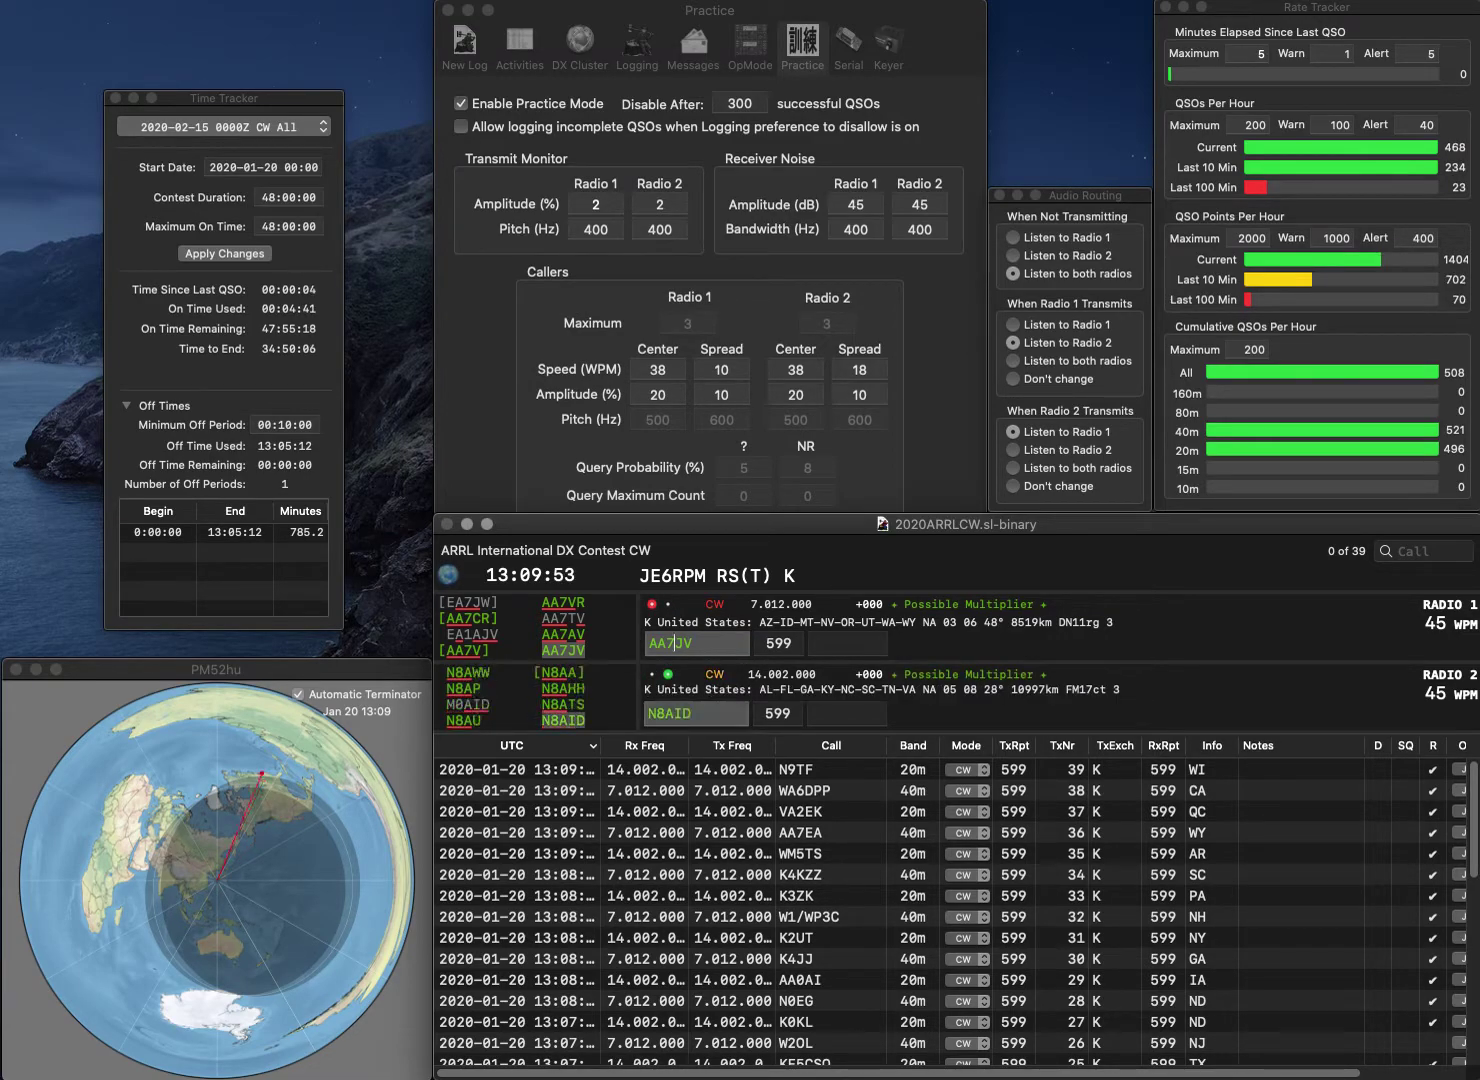
key("Return")
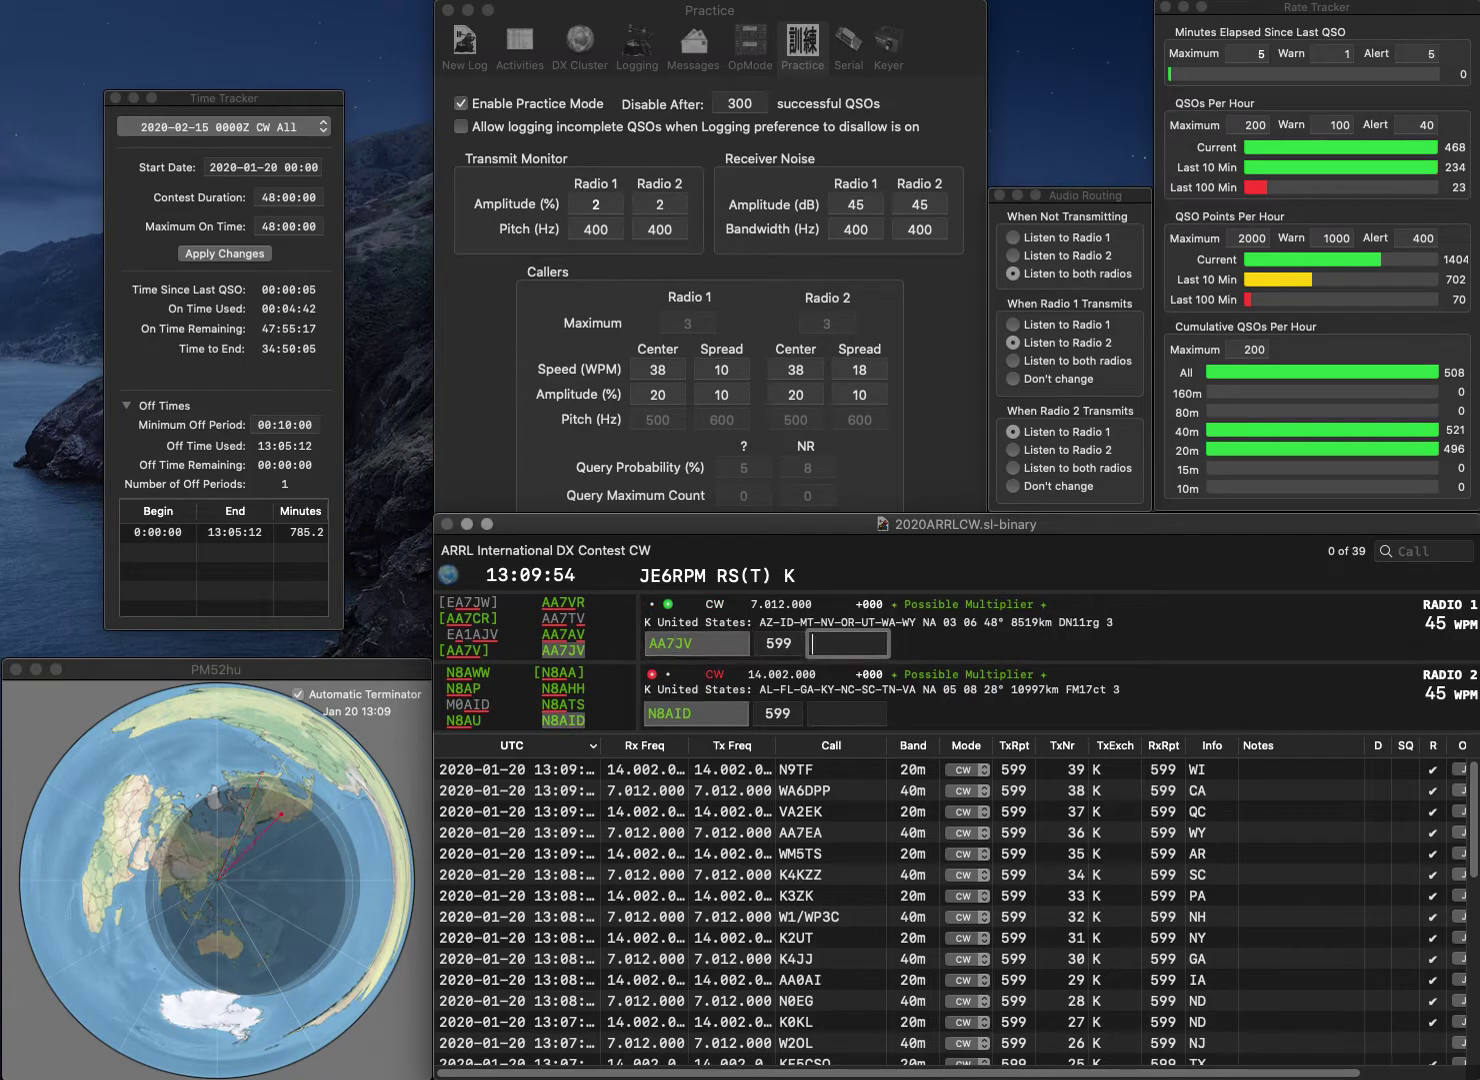
type("MT")
key("Return")
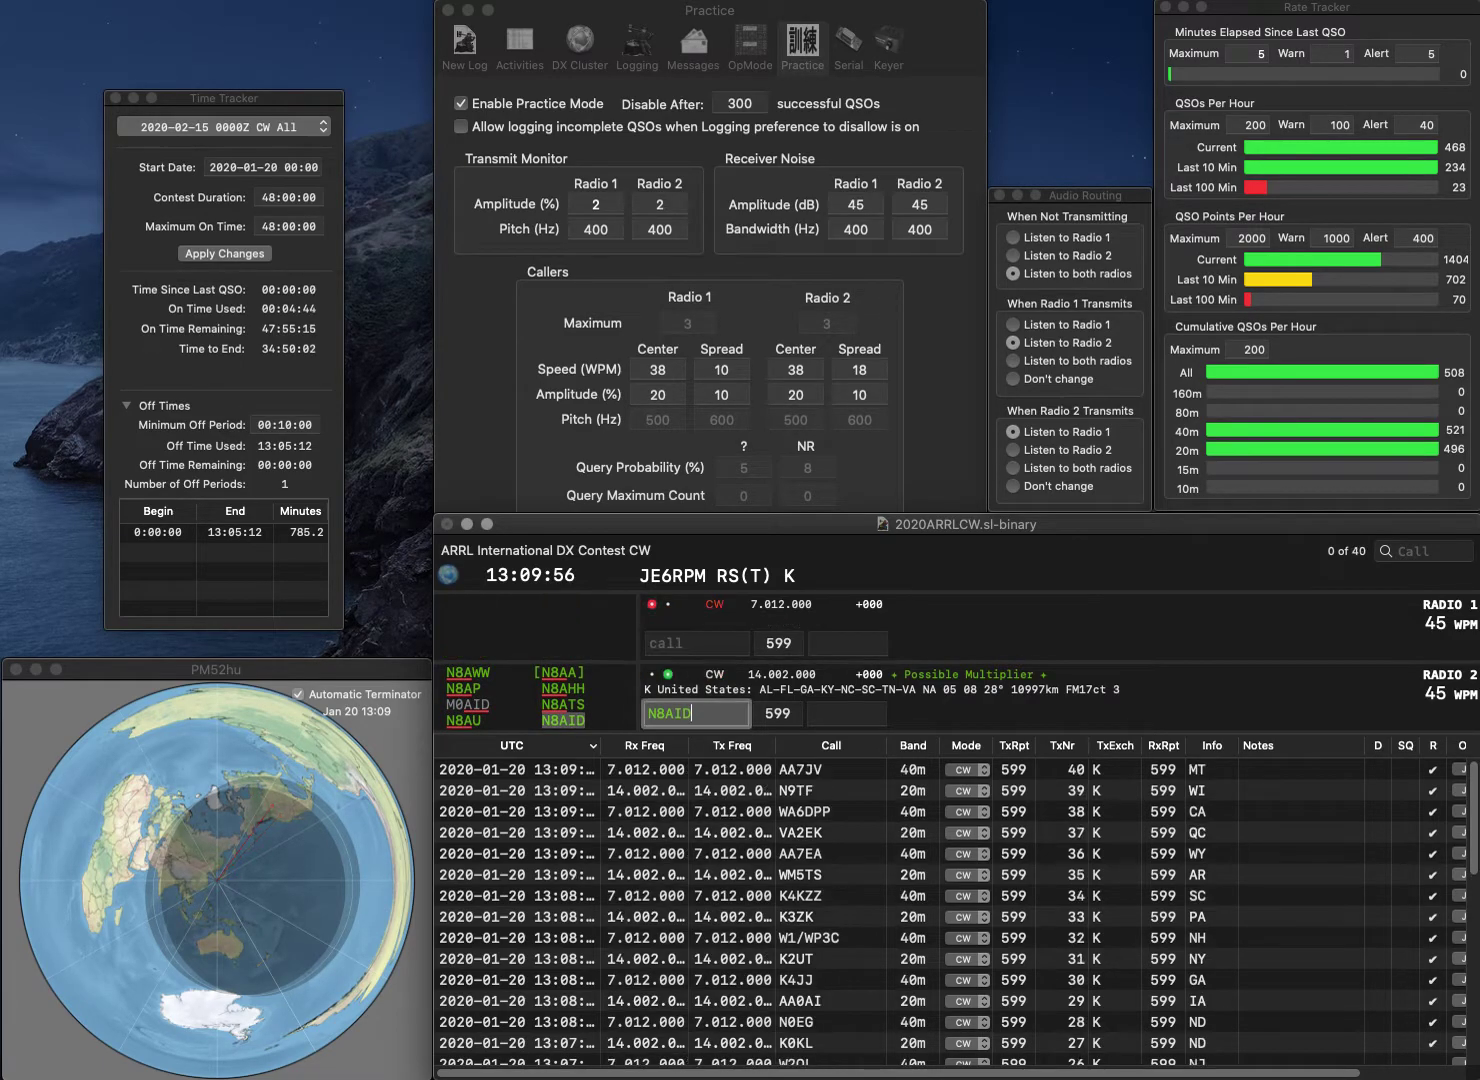
key("Return")
type("SC")
key("Return")
type("KD2KEH")
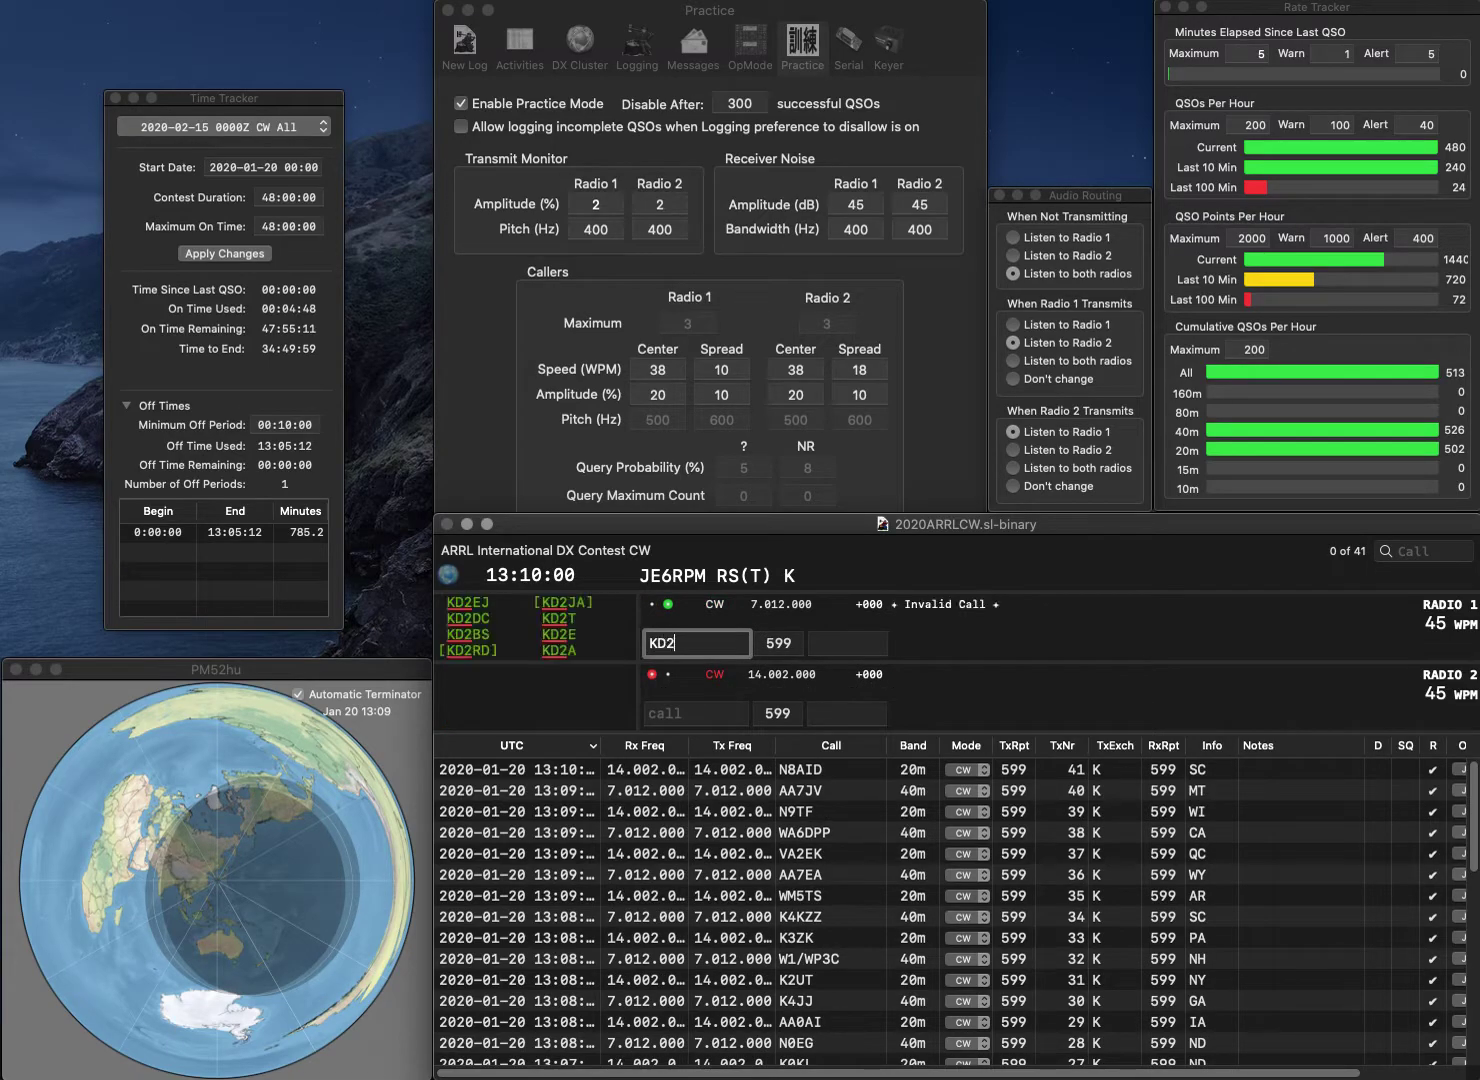
key("Return")
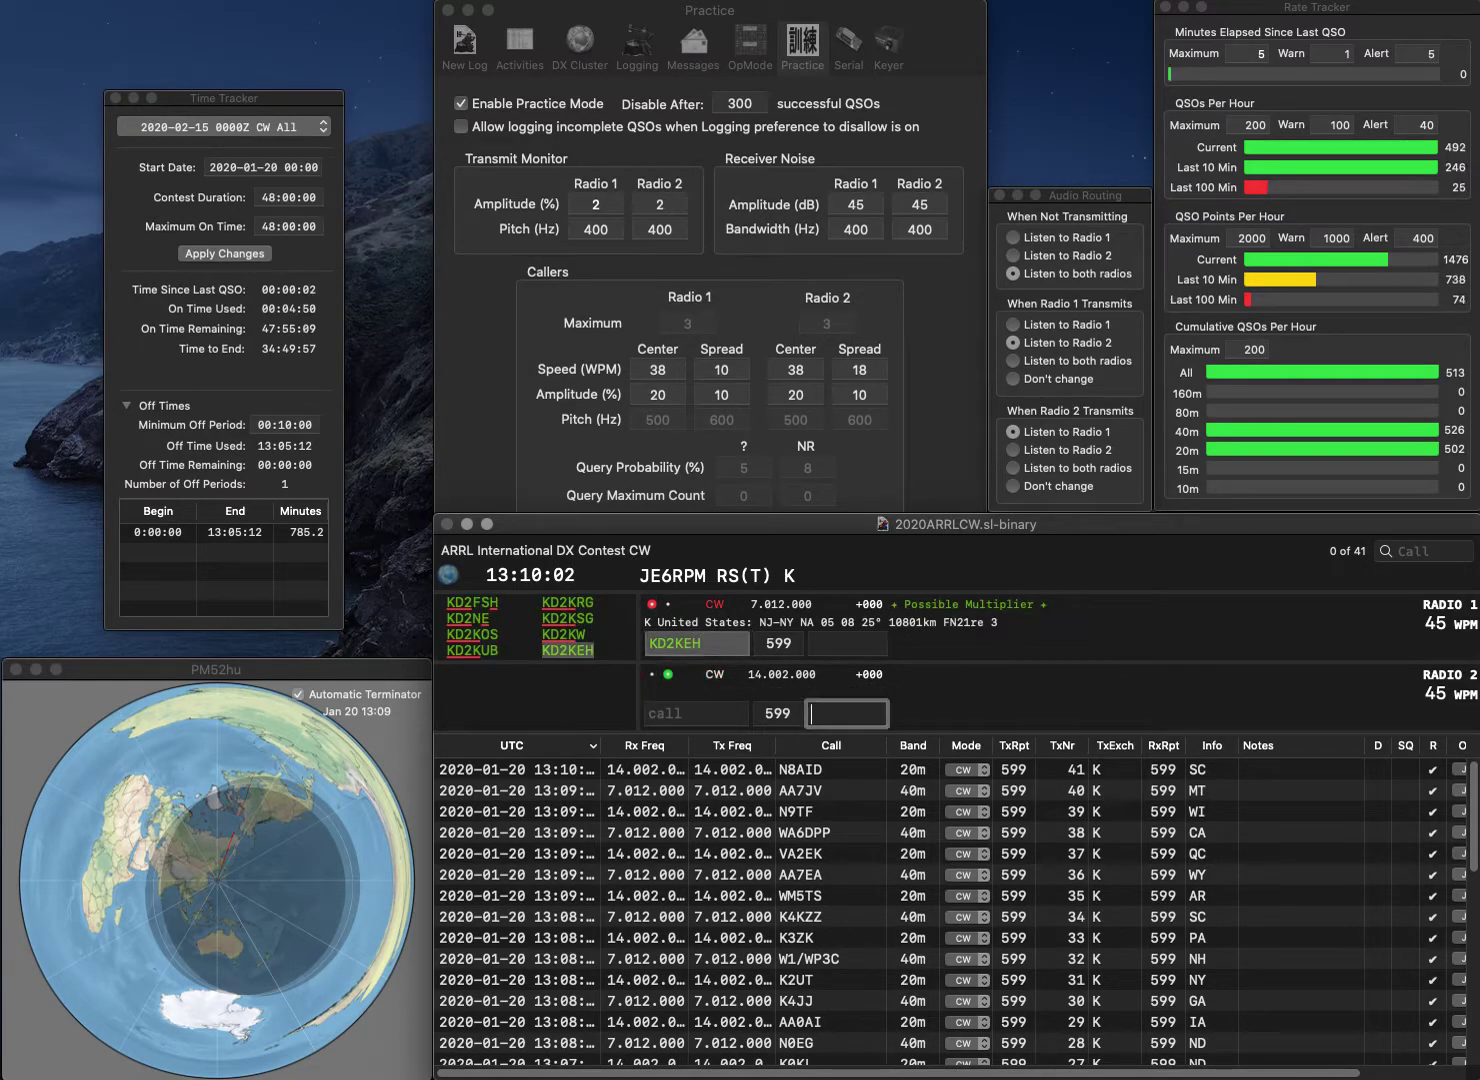
type("0GXN")
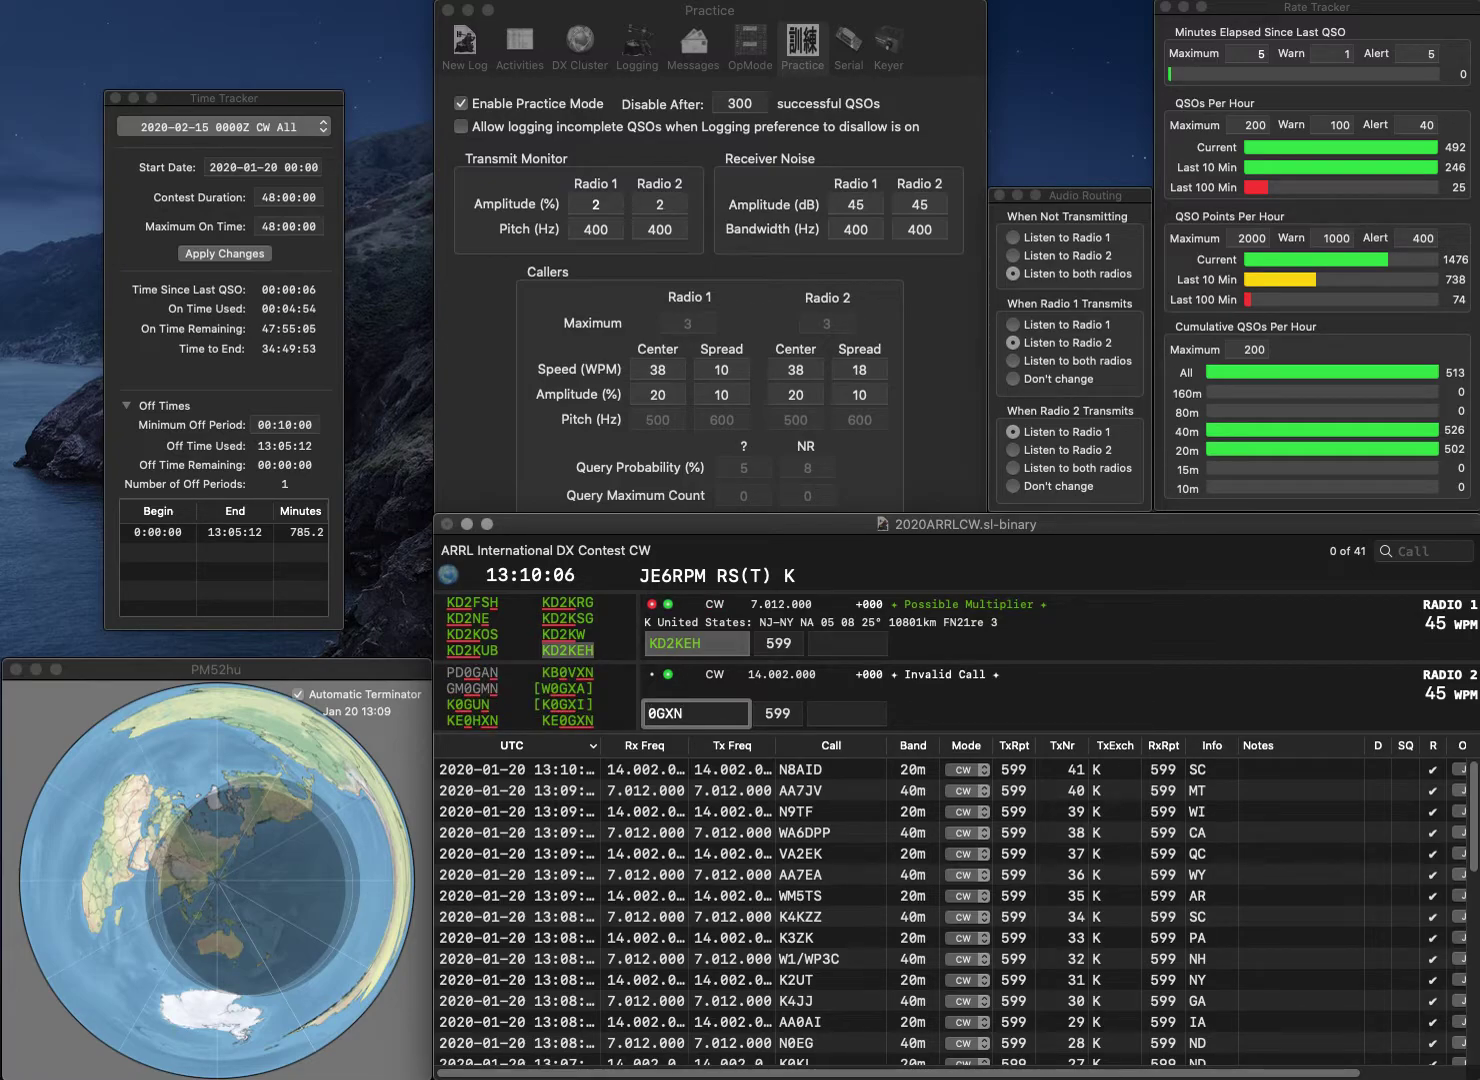
key("Home")
type("KE")
key("Return")
type("NY")
key("Return")
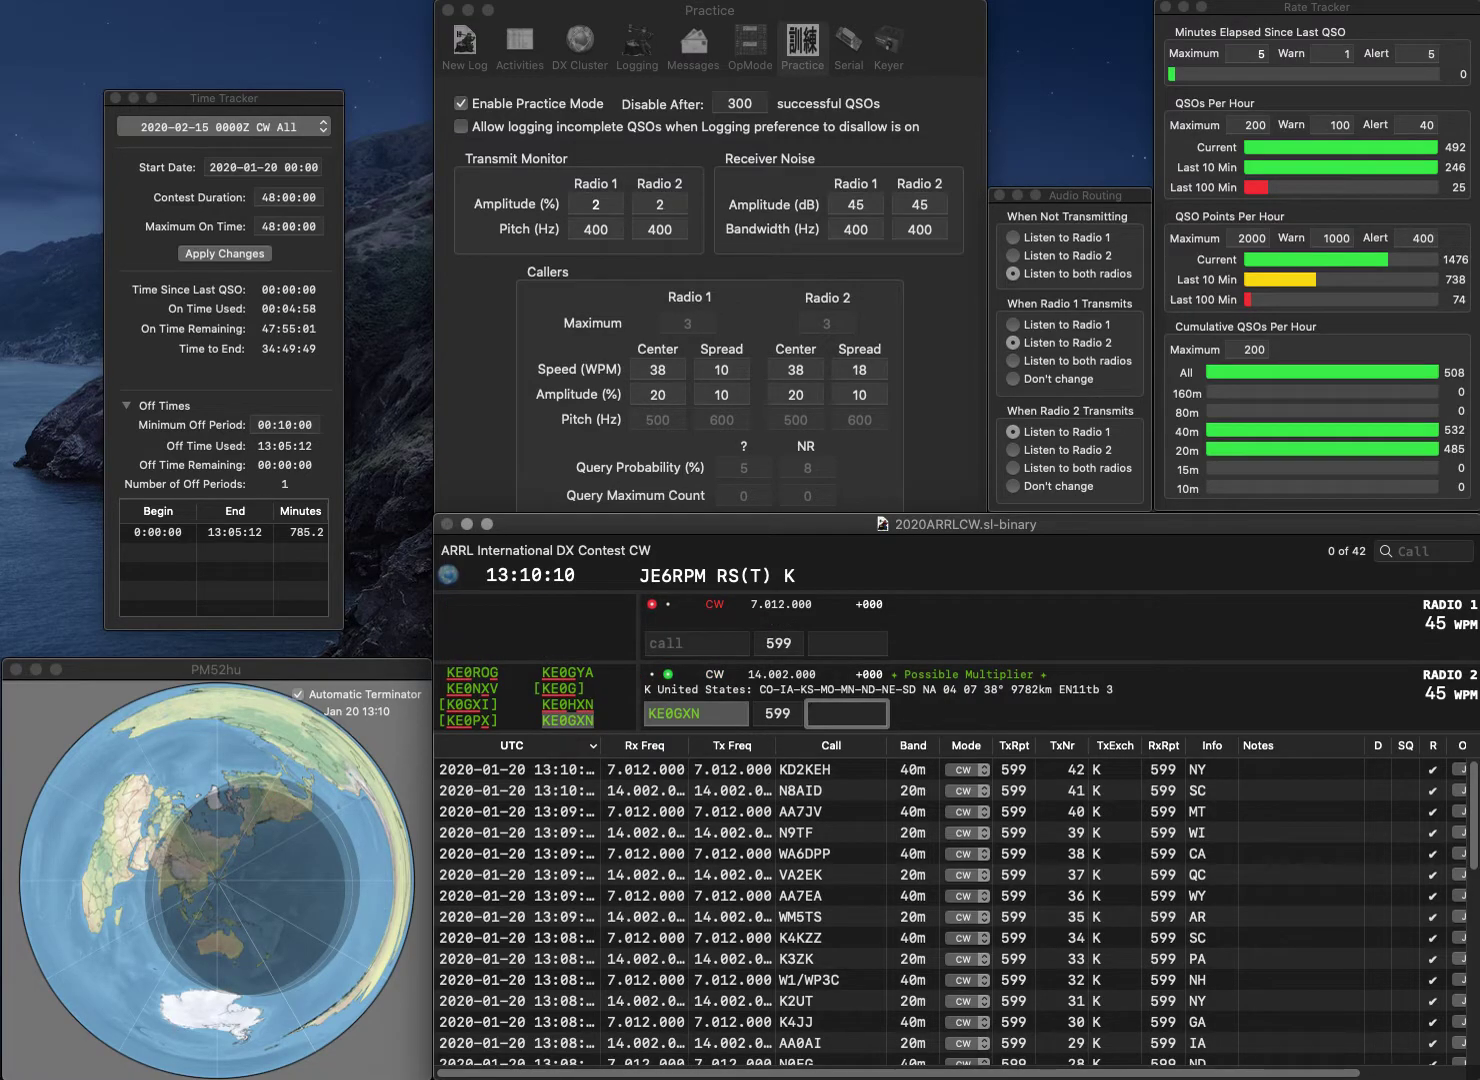
type("ND")
key("Return")
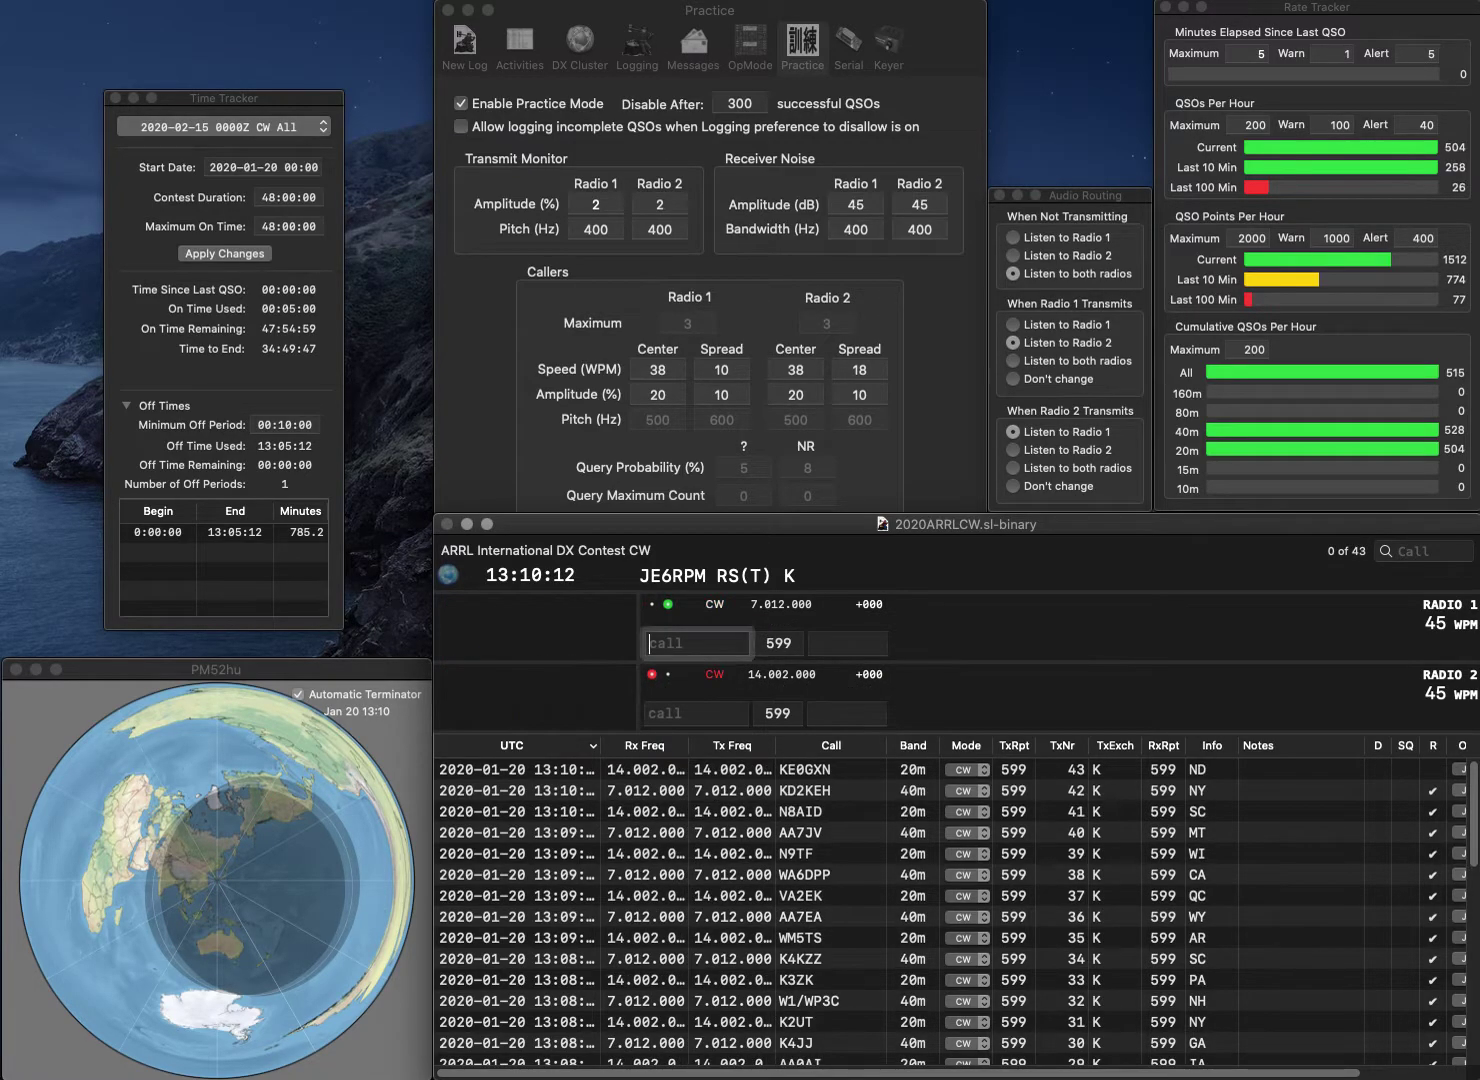
type("VE9VIC")
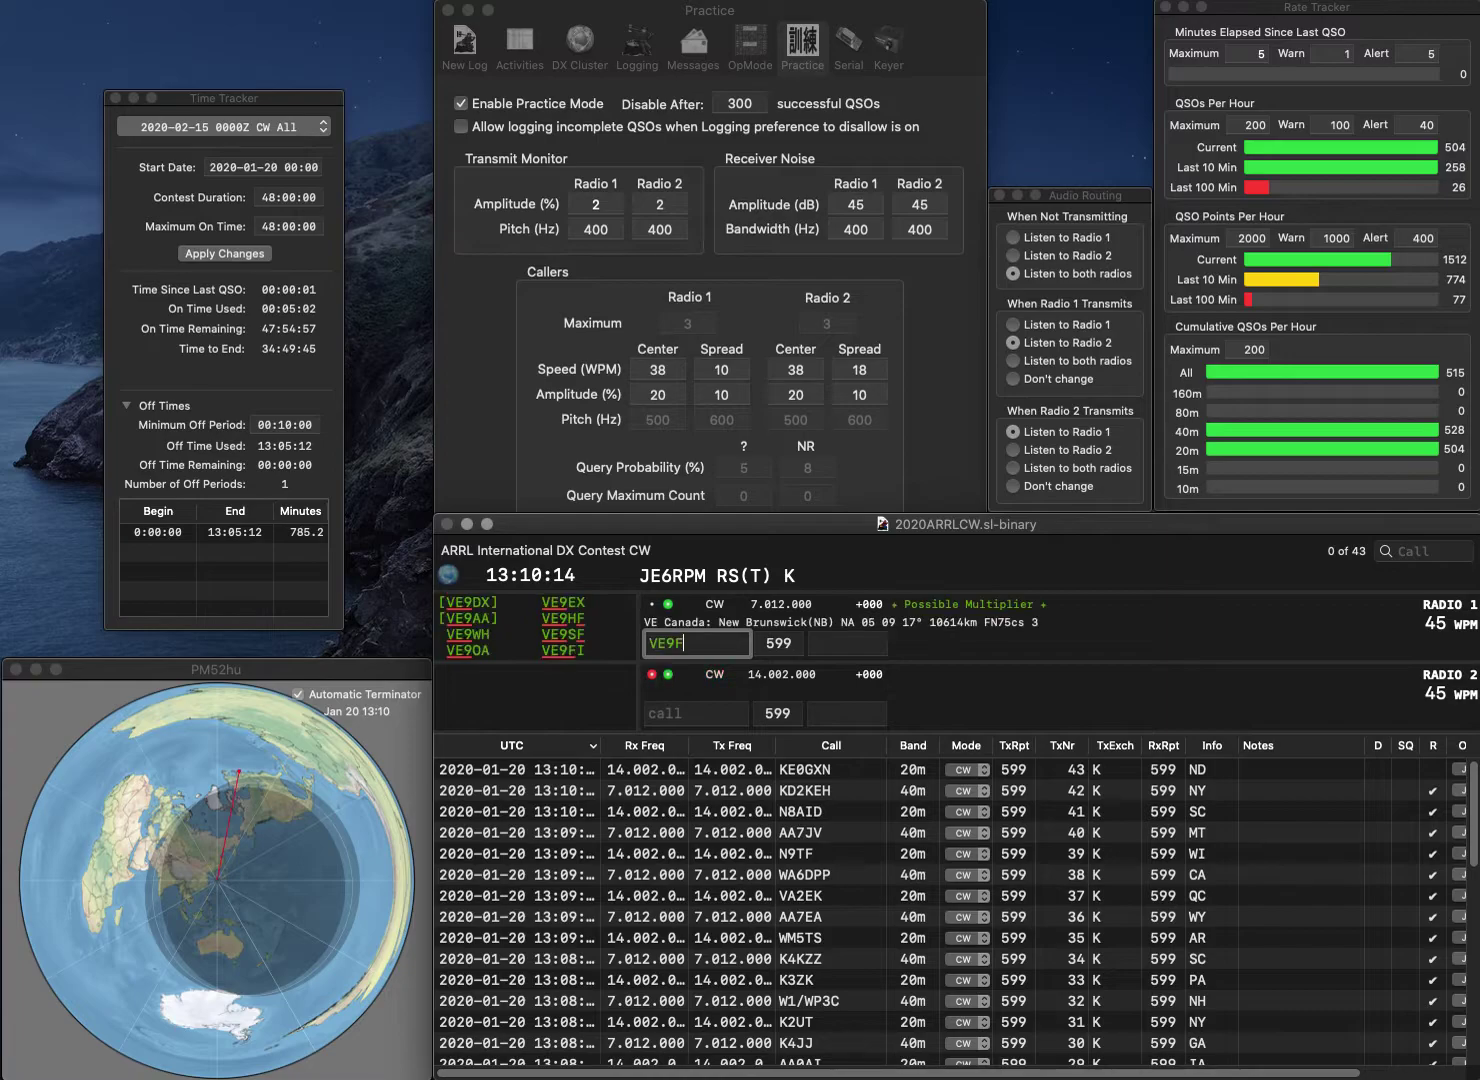
key("Return")
type("2N")
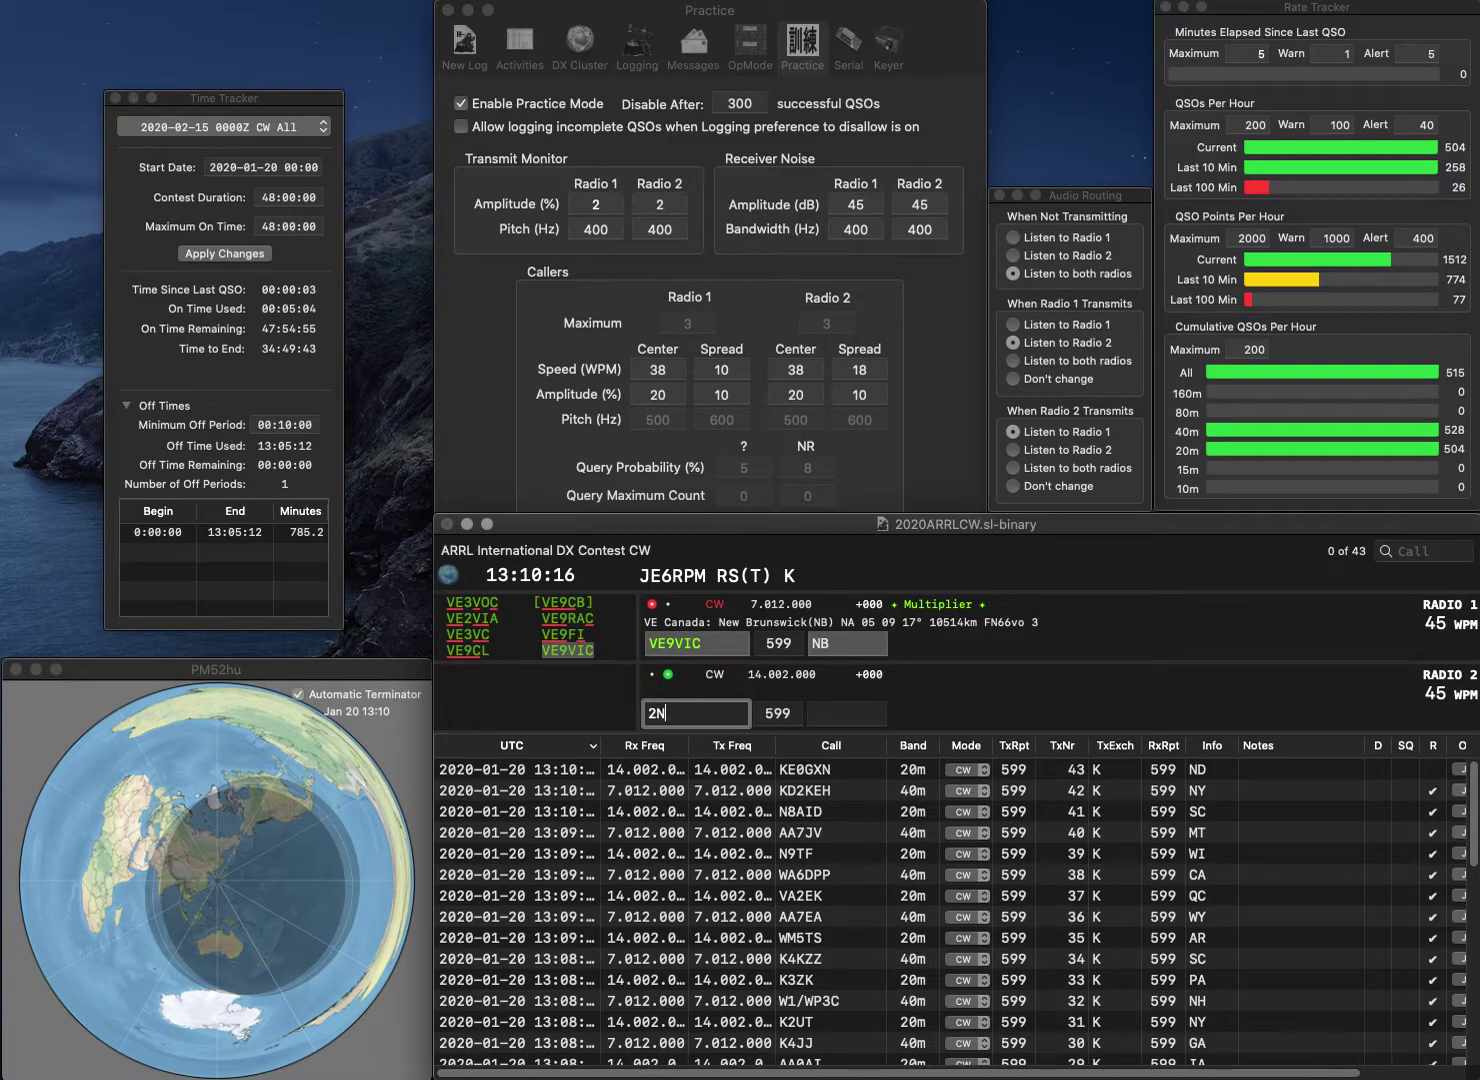
type("GK2NG")
key("Return")
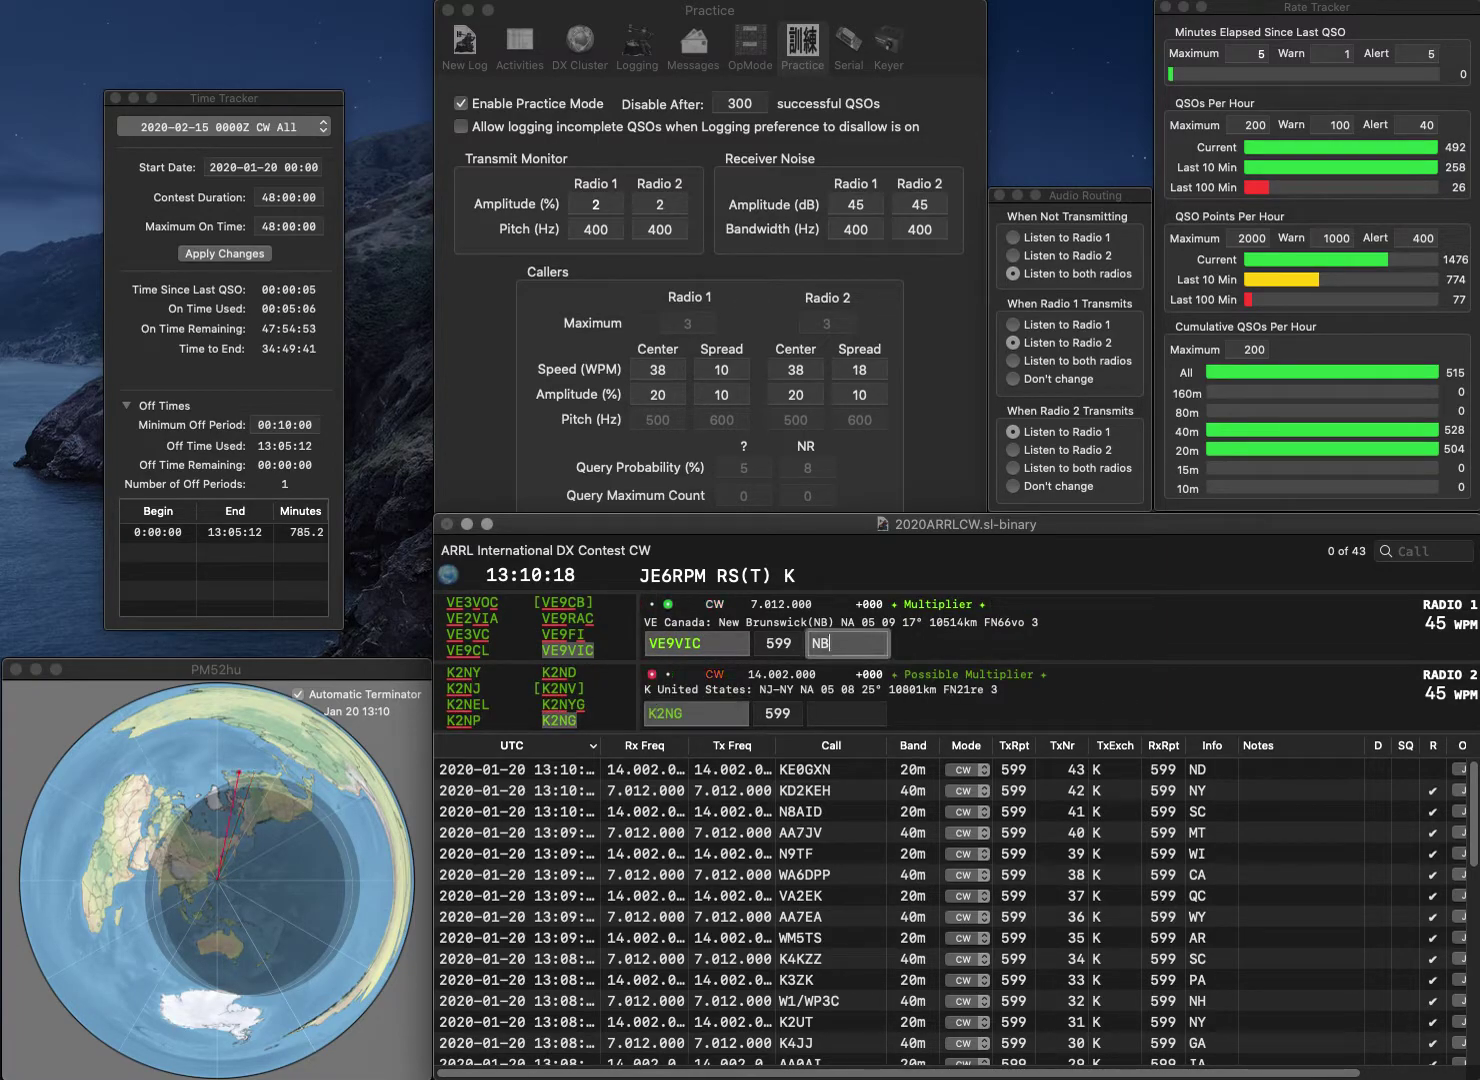
key("Return")
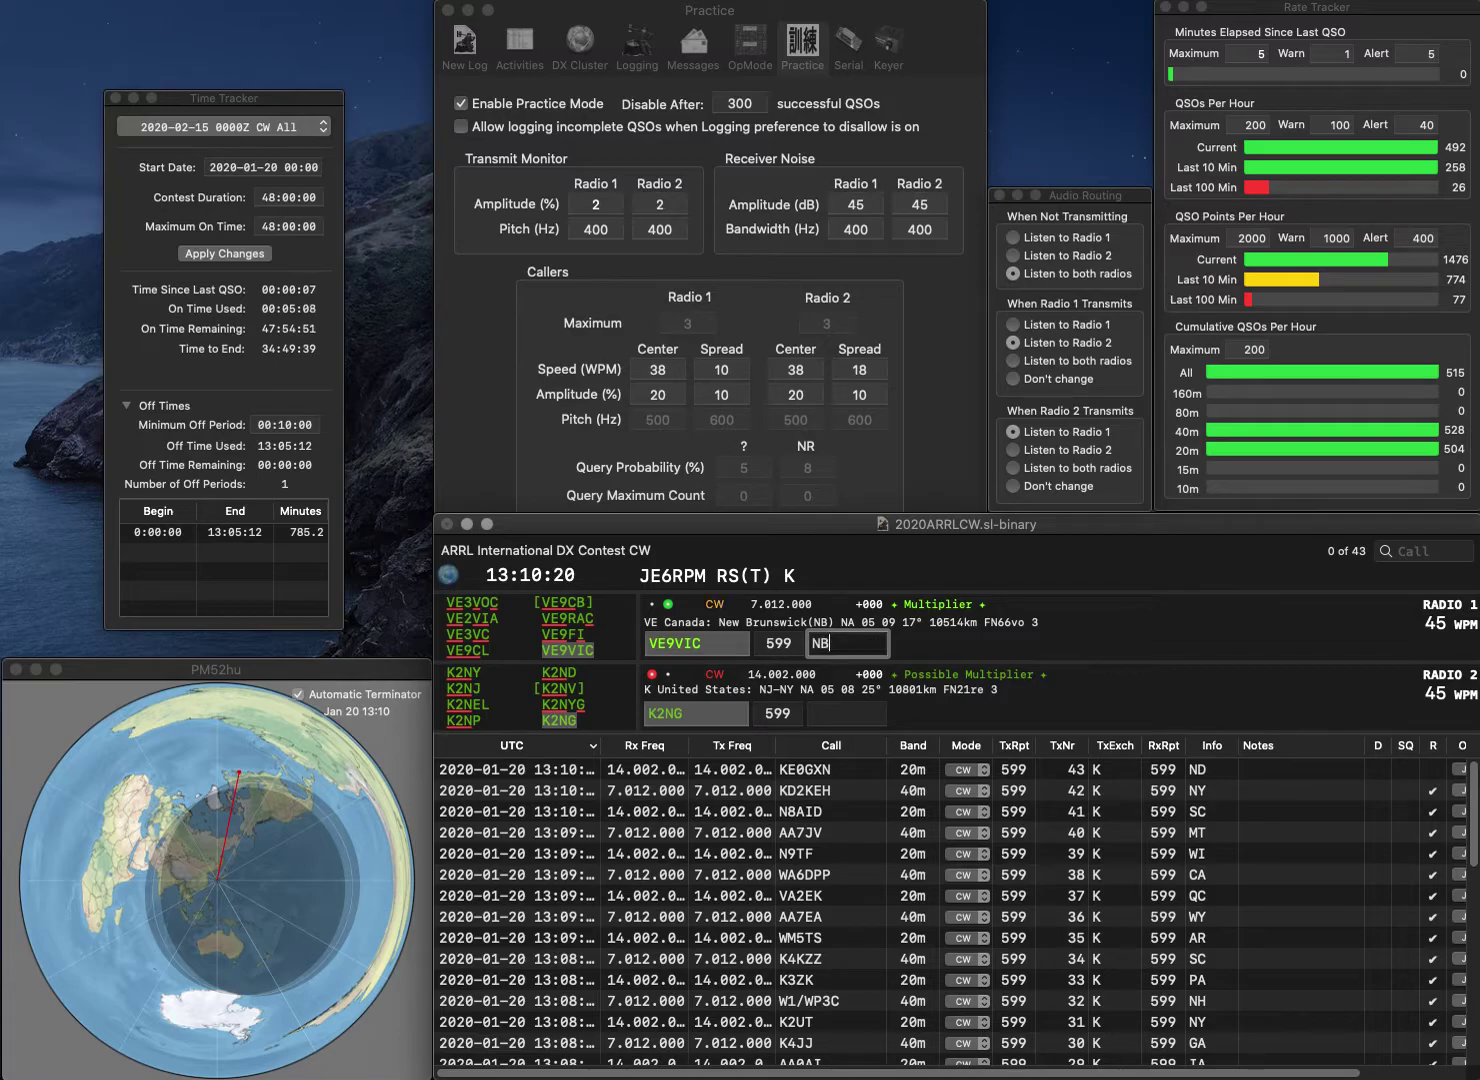
type("N")
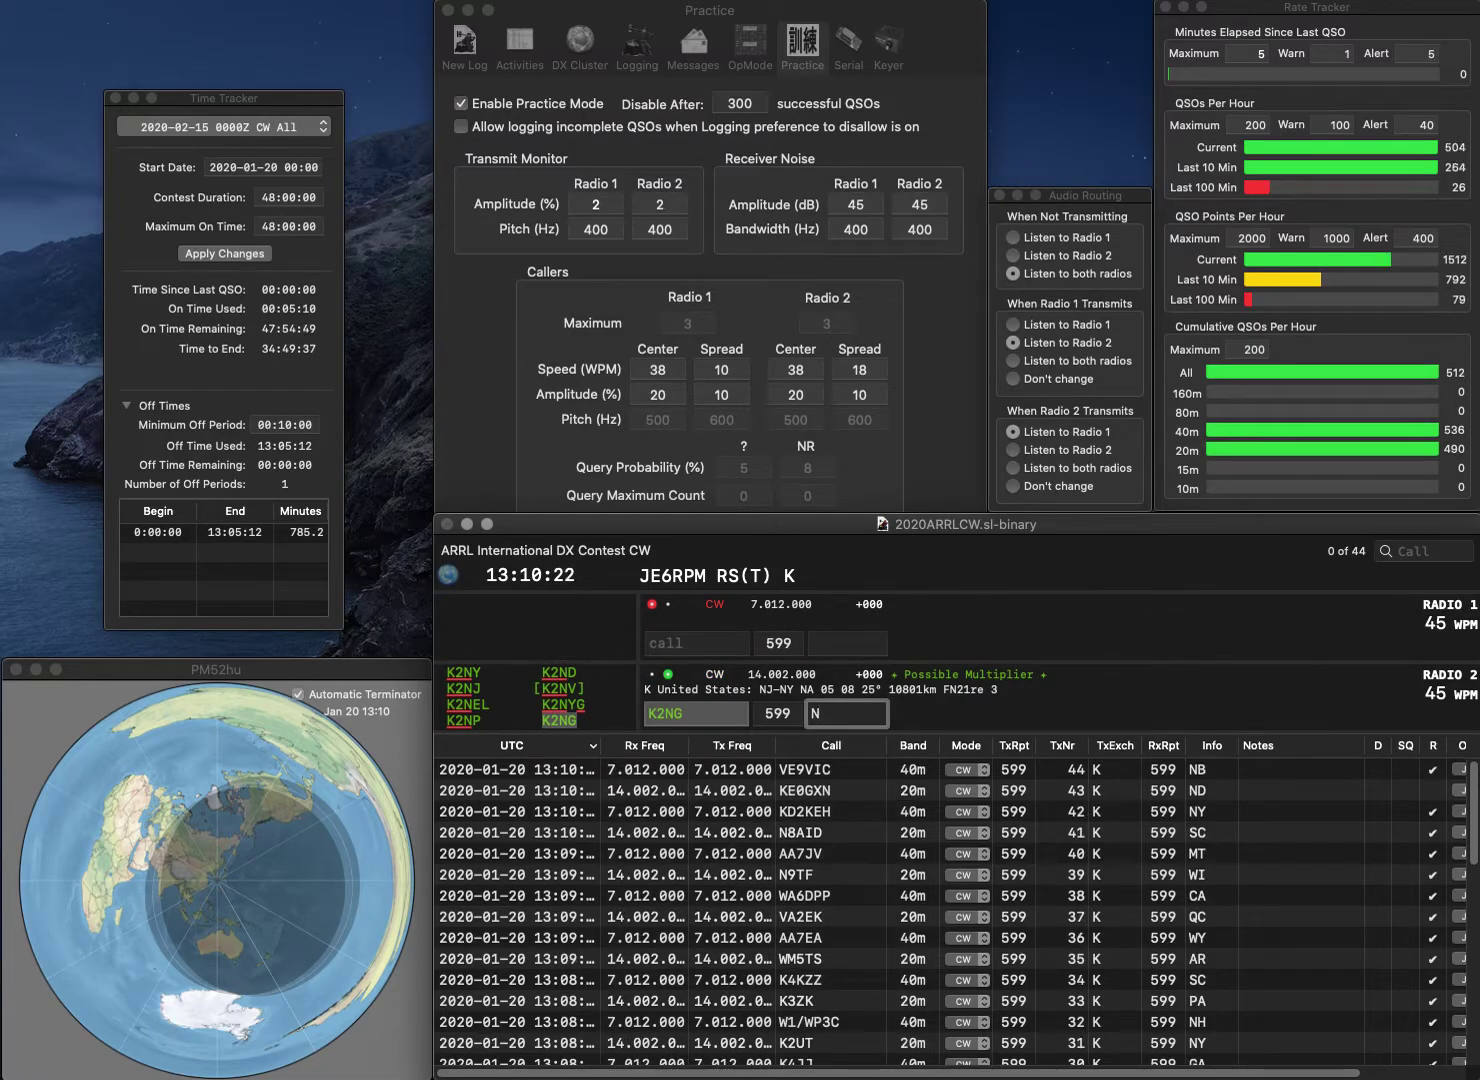
type("Y")
key("Return")
type("K")
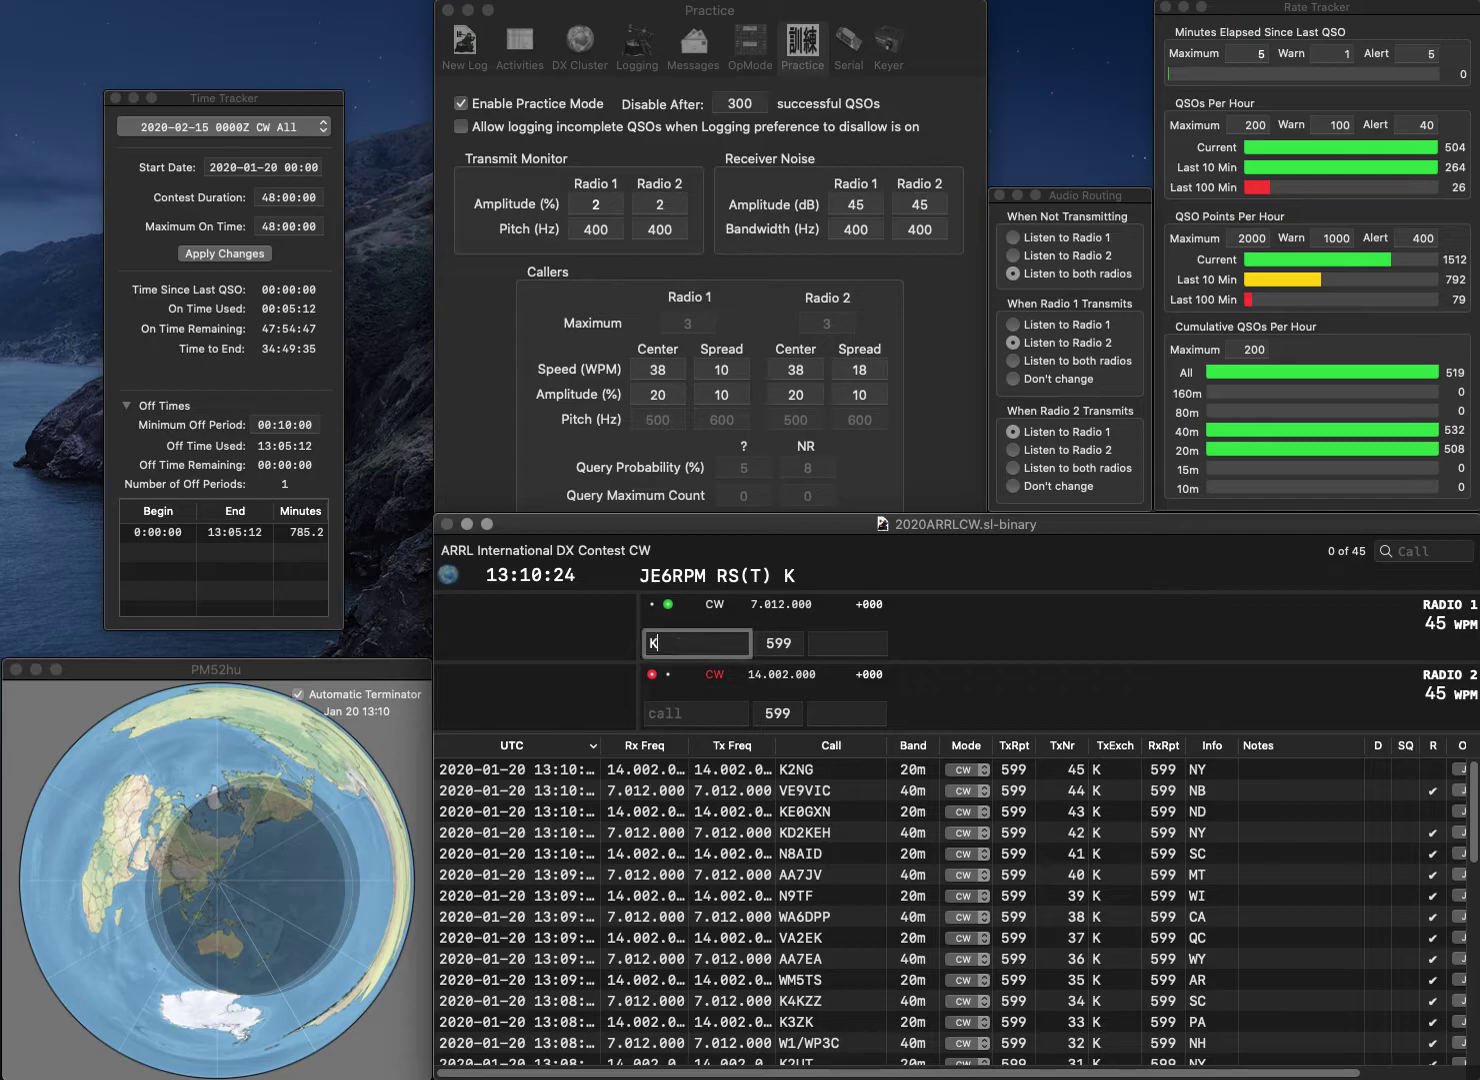
type("K5HT")
key("Return")
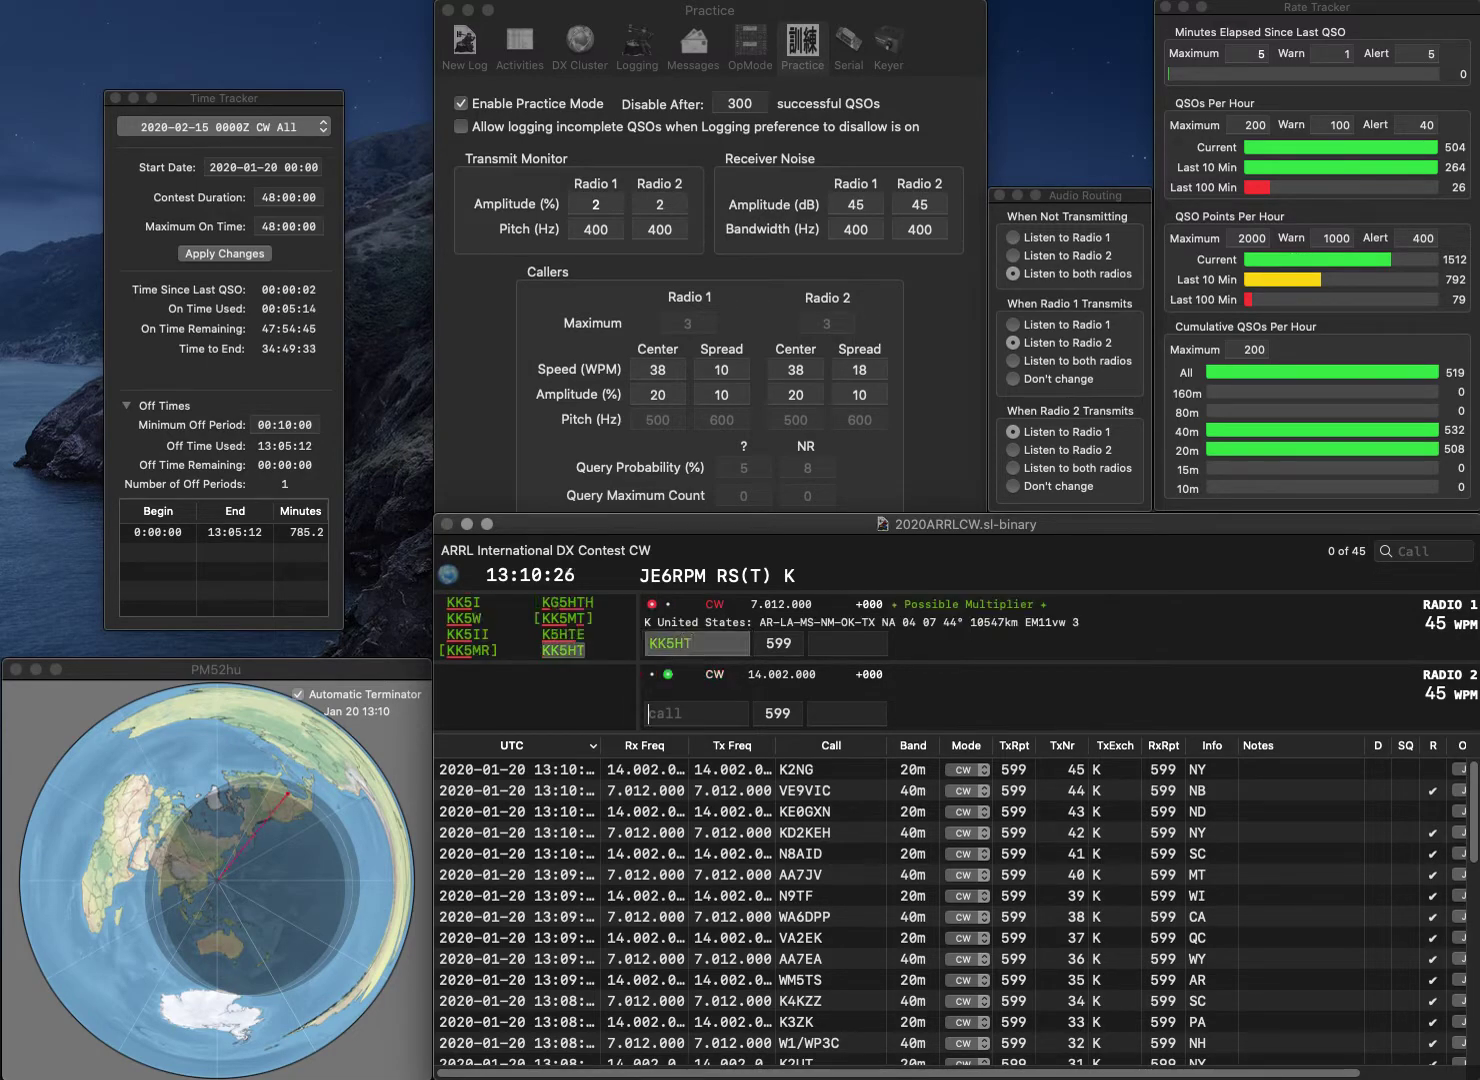
type("W8")
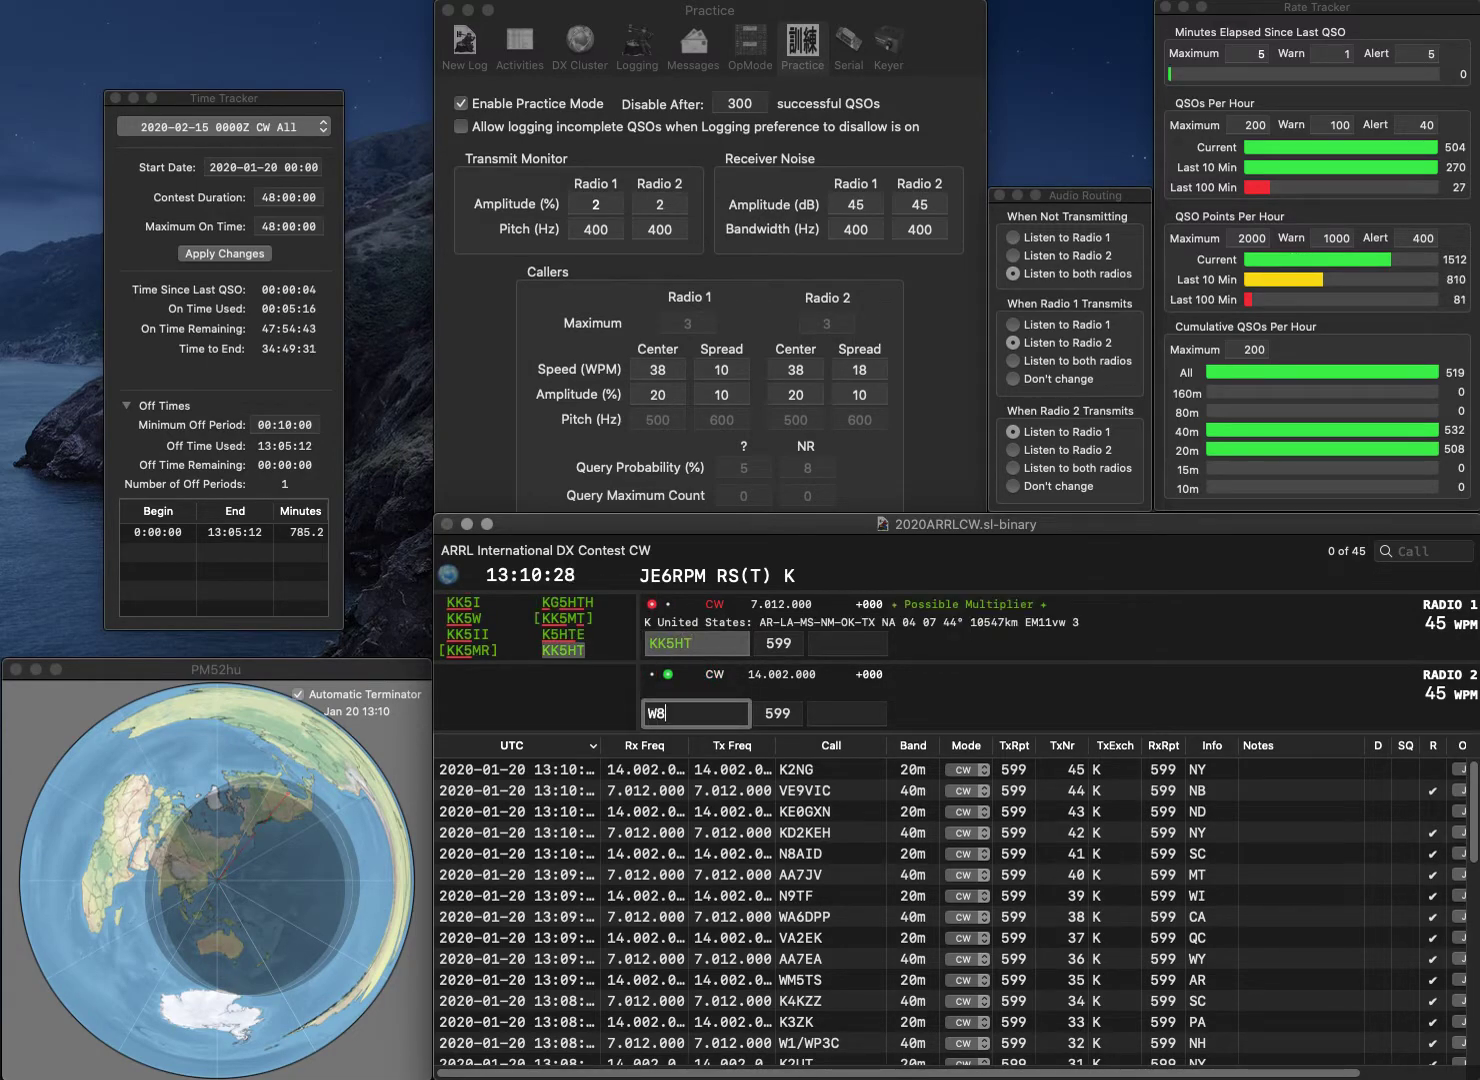
type("JGU")
key("Return")
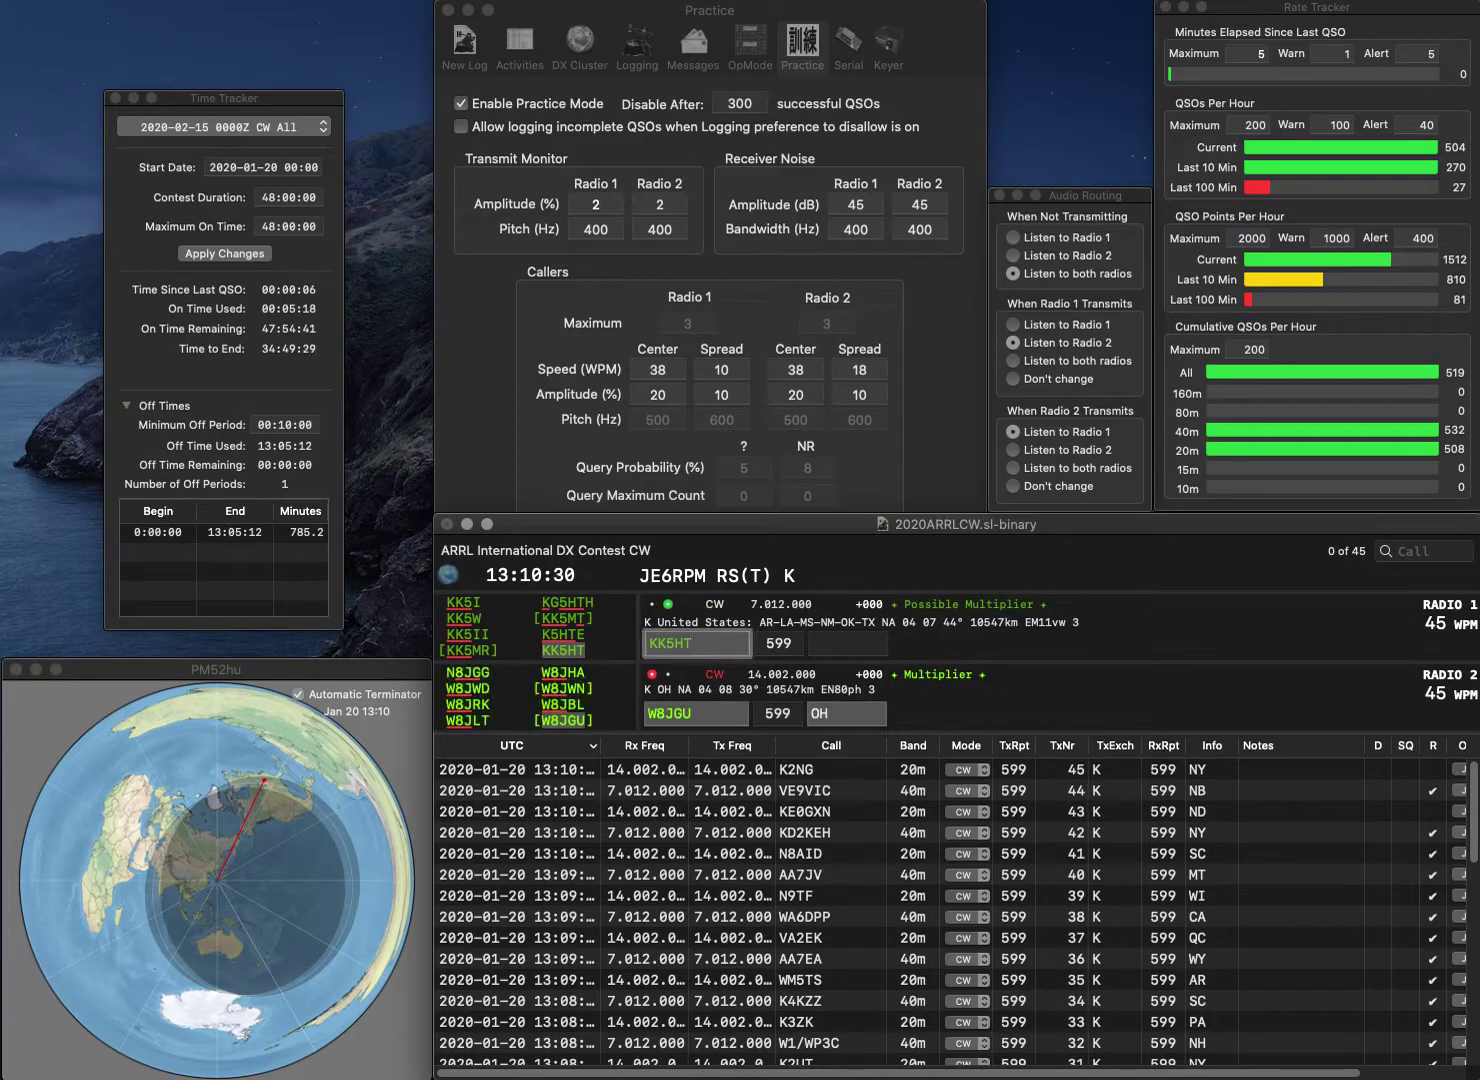
key("Tab")
key("Return")
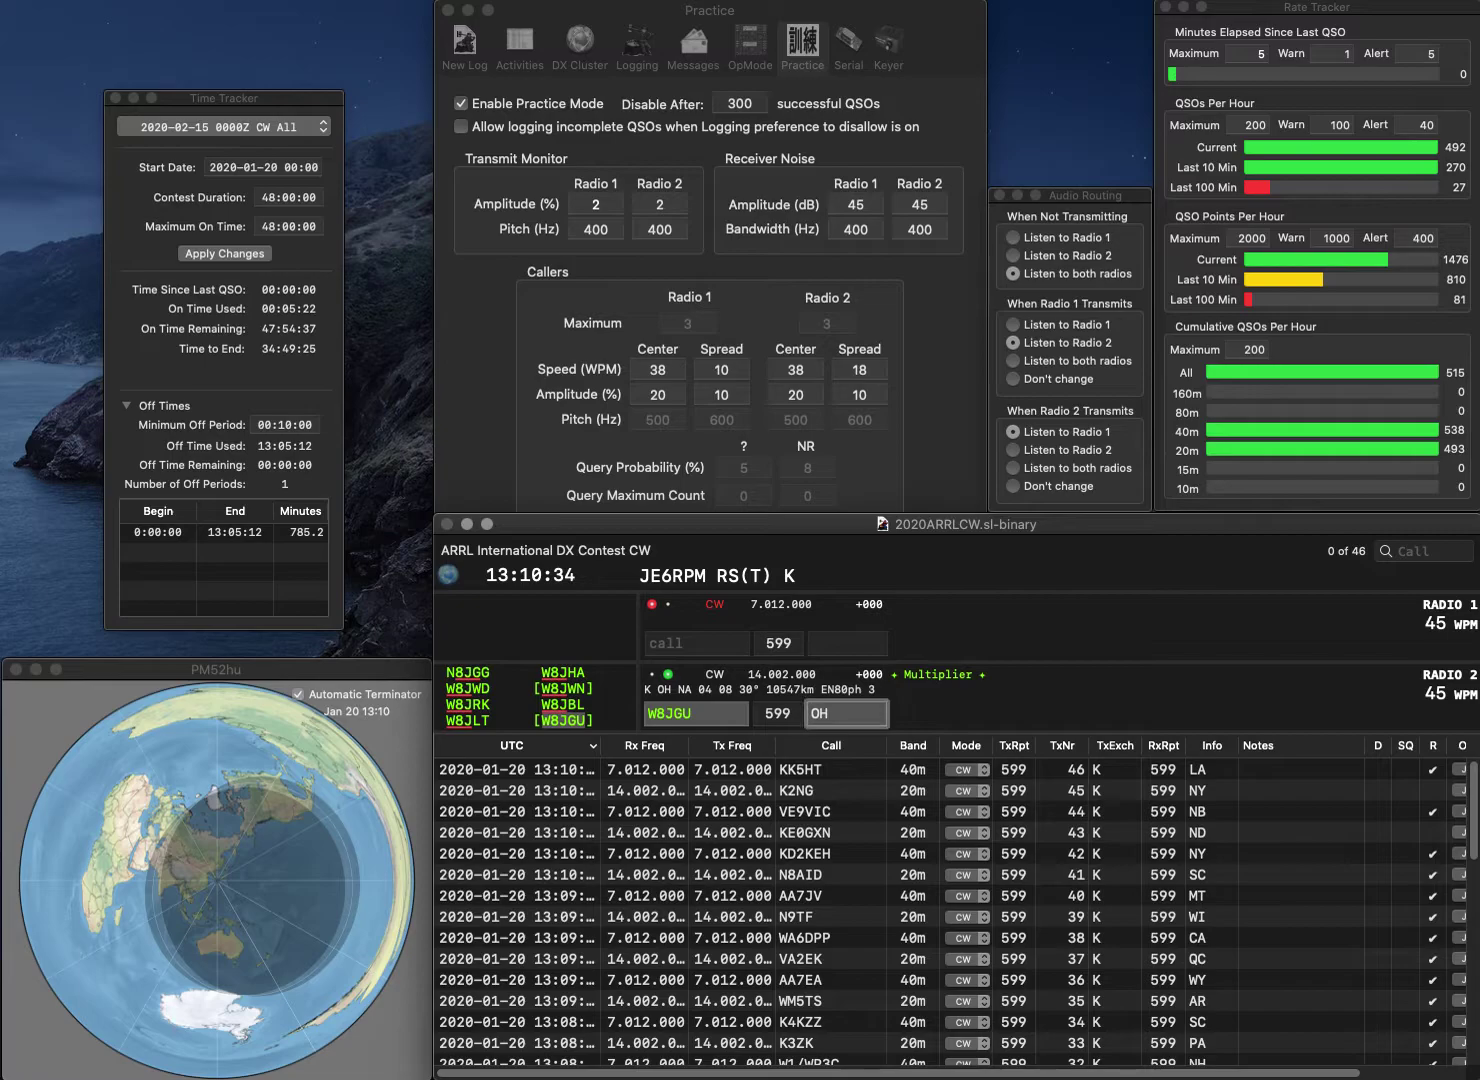
type("K8")
type("WSN")
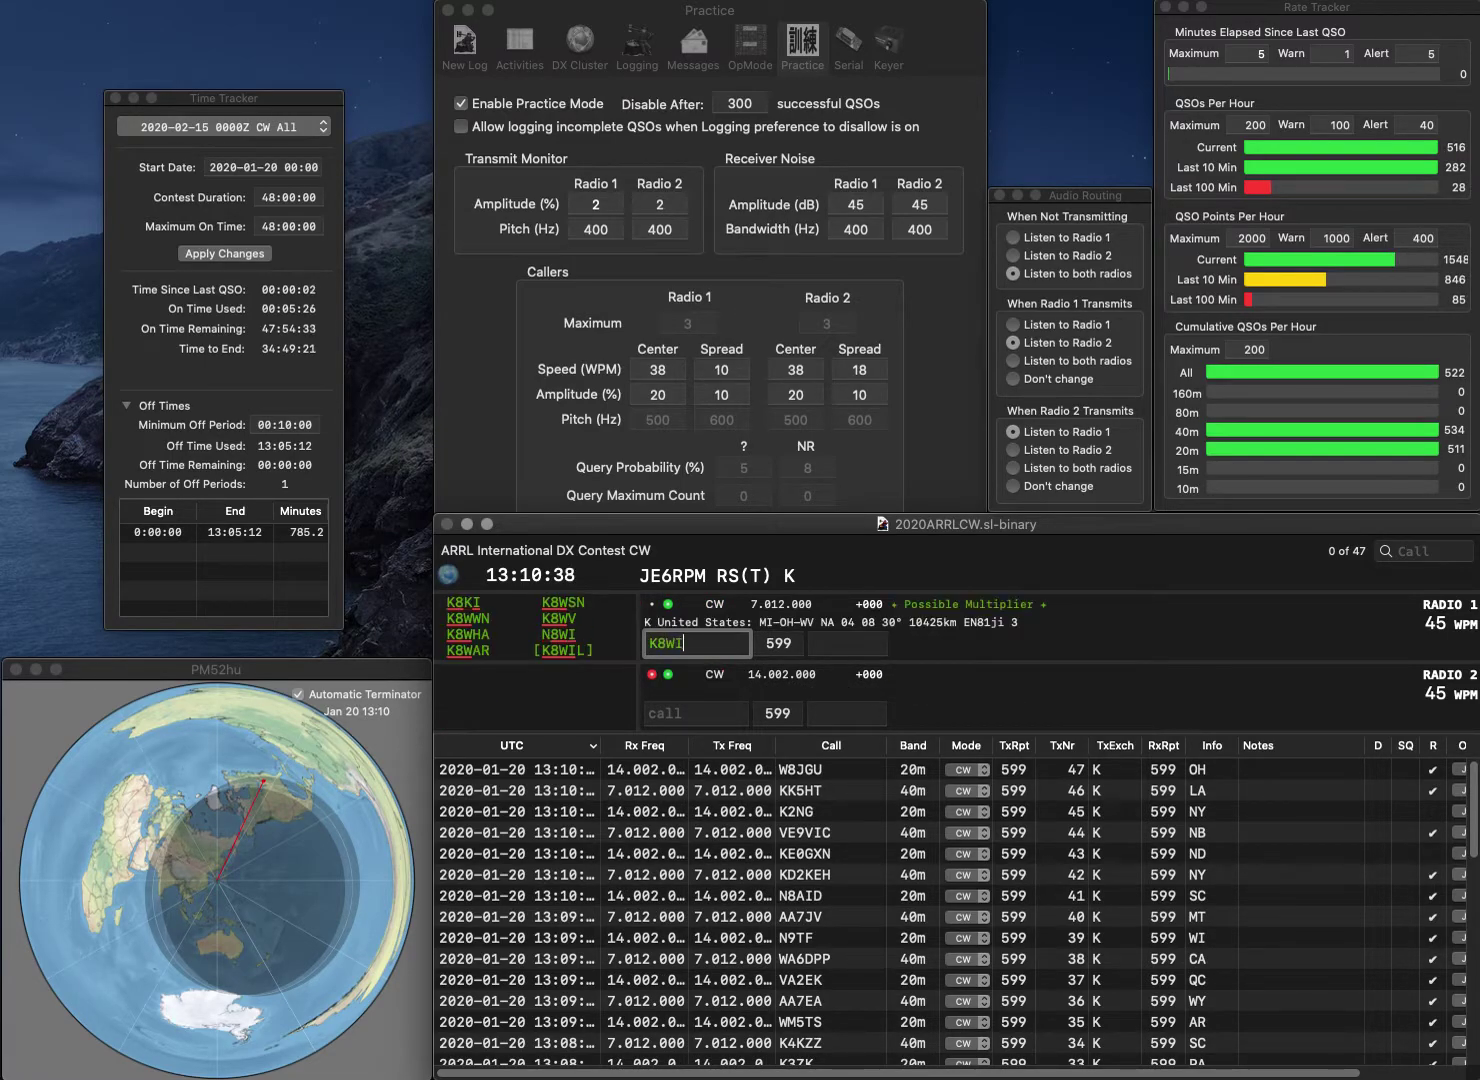
key("Return")
type("W6ZL")
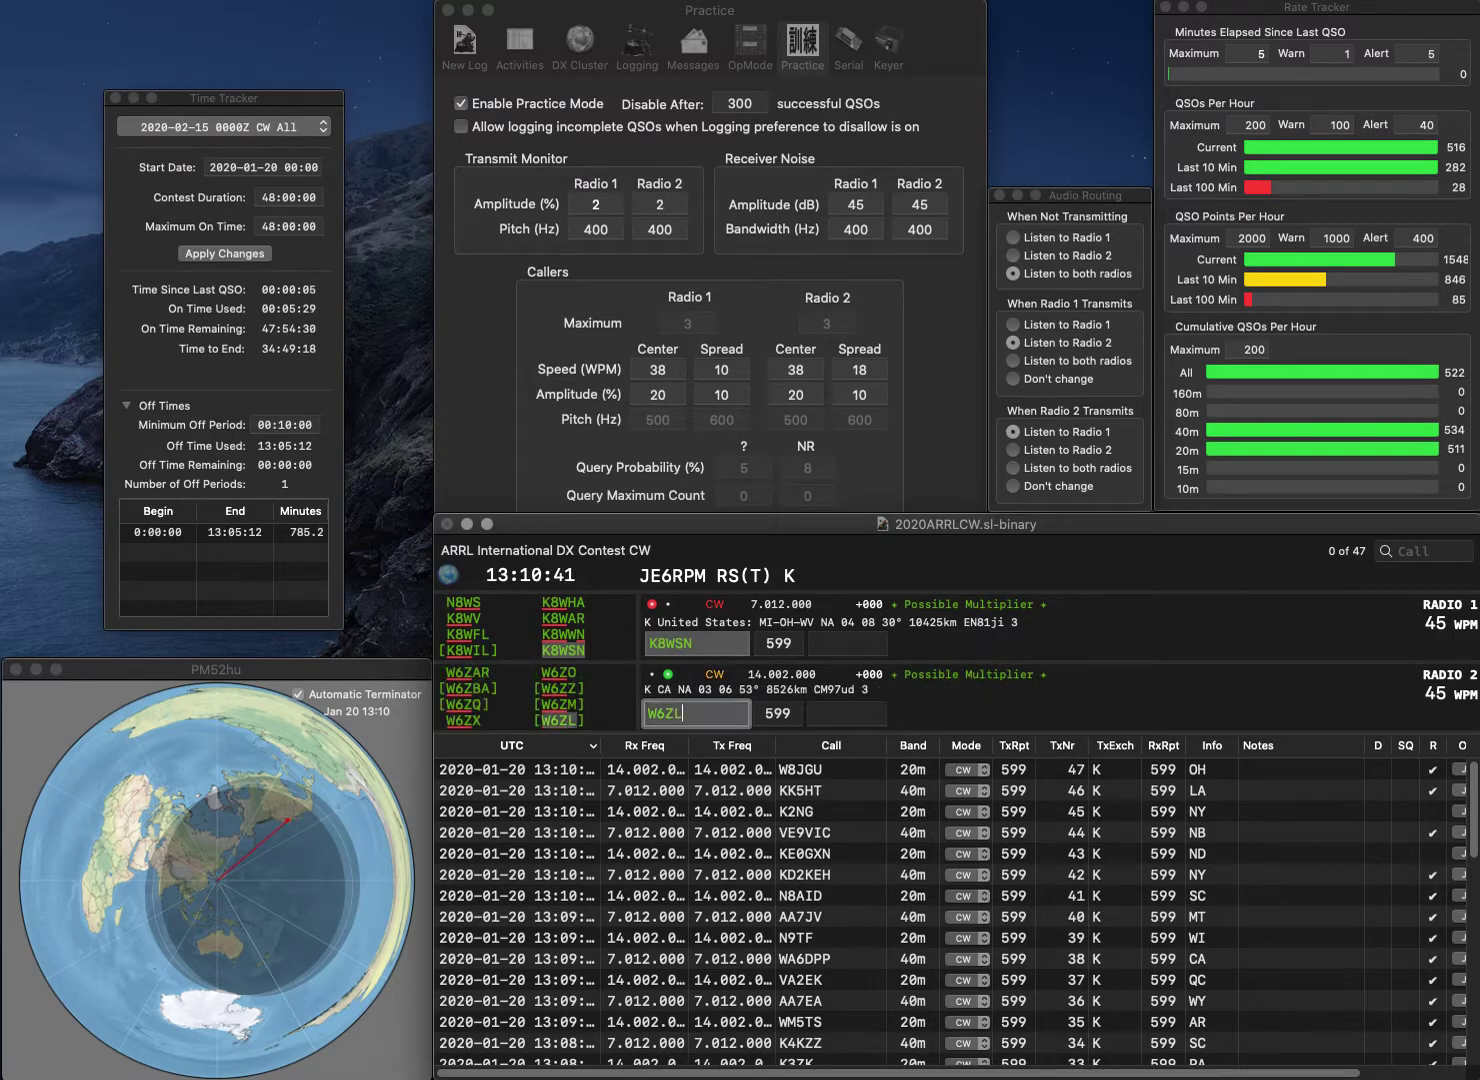
key("Return")
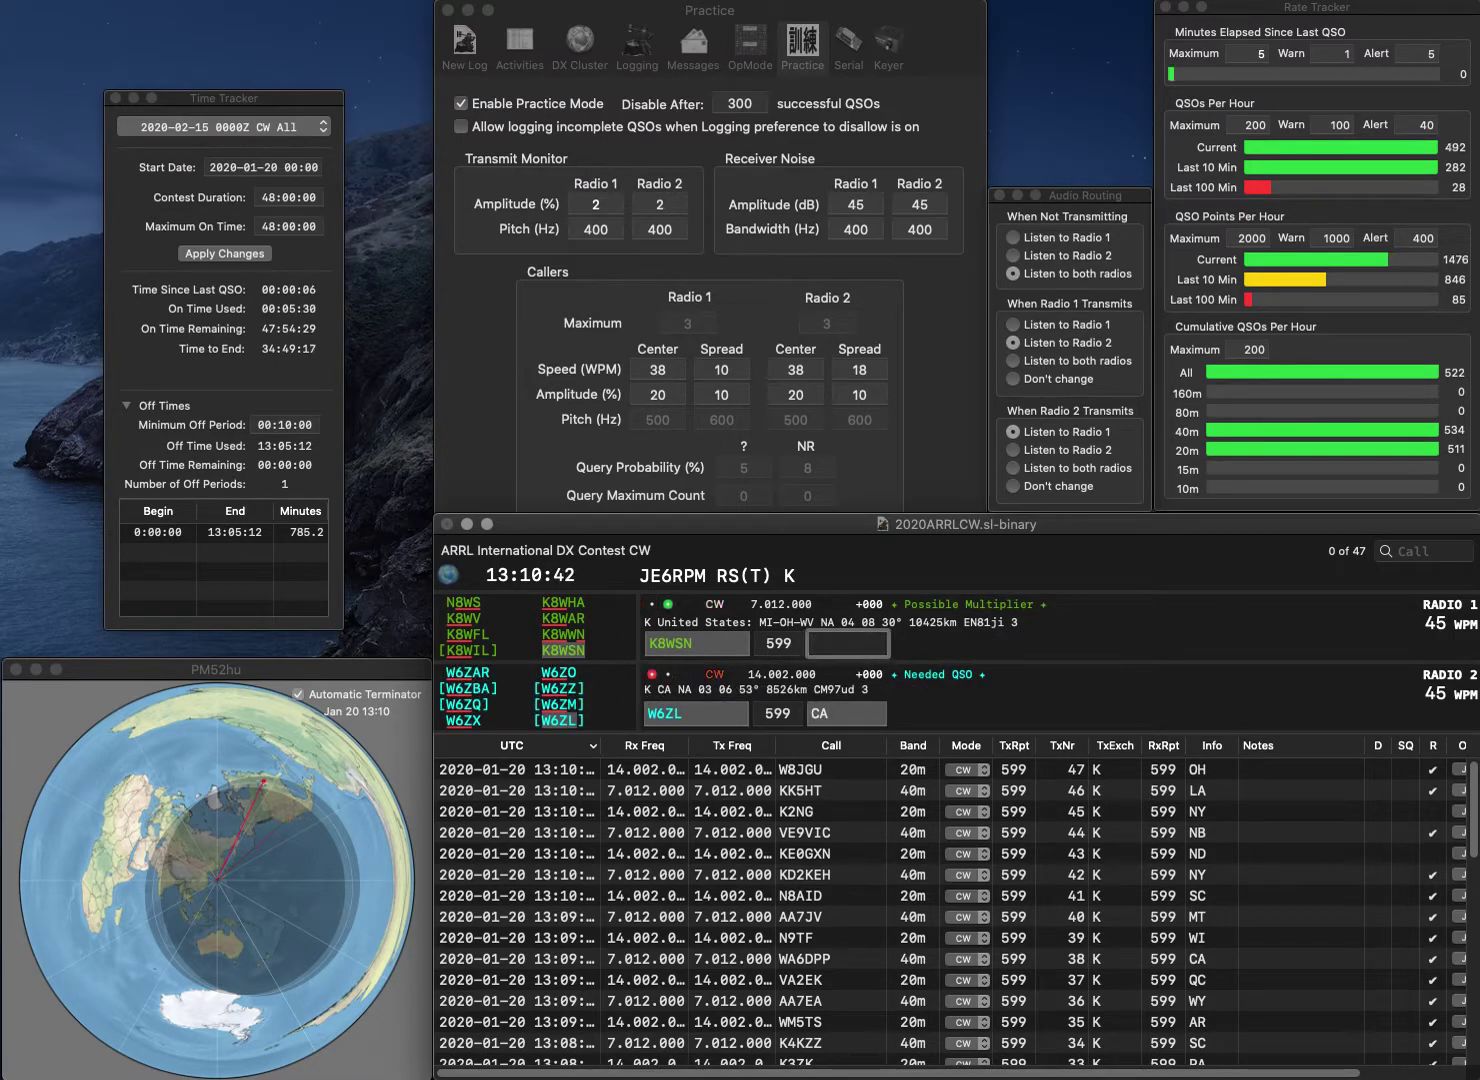
type("WV")
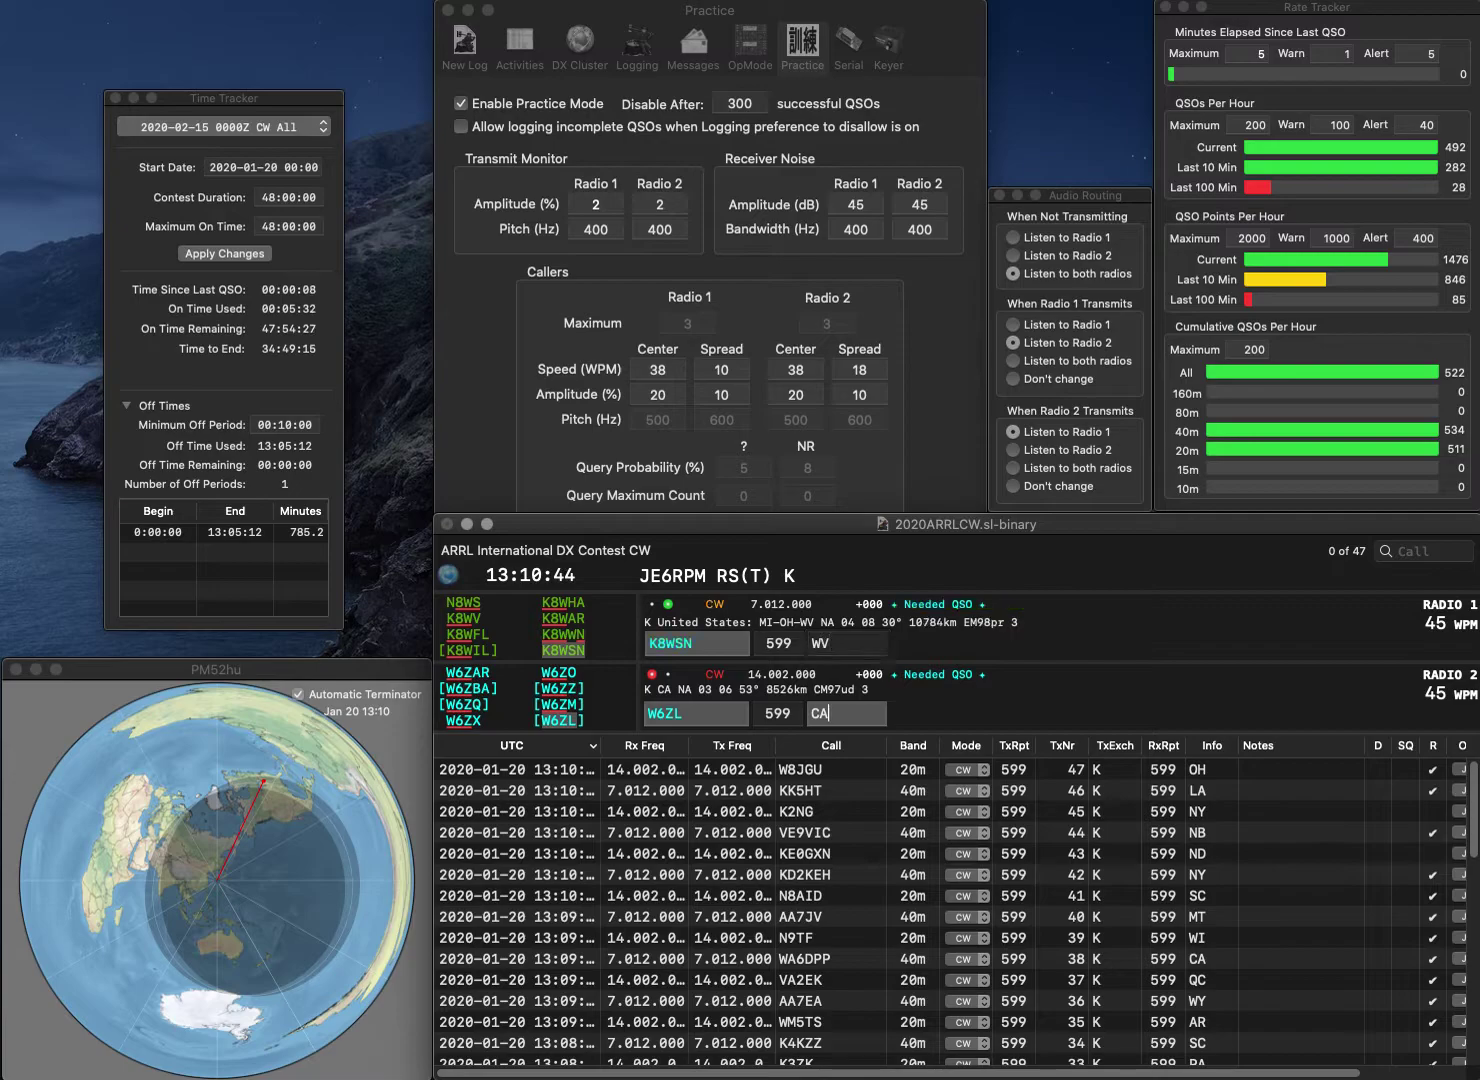
key("Return")
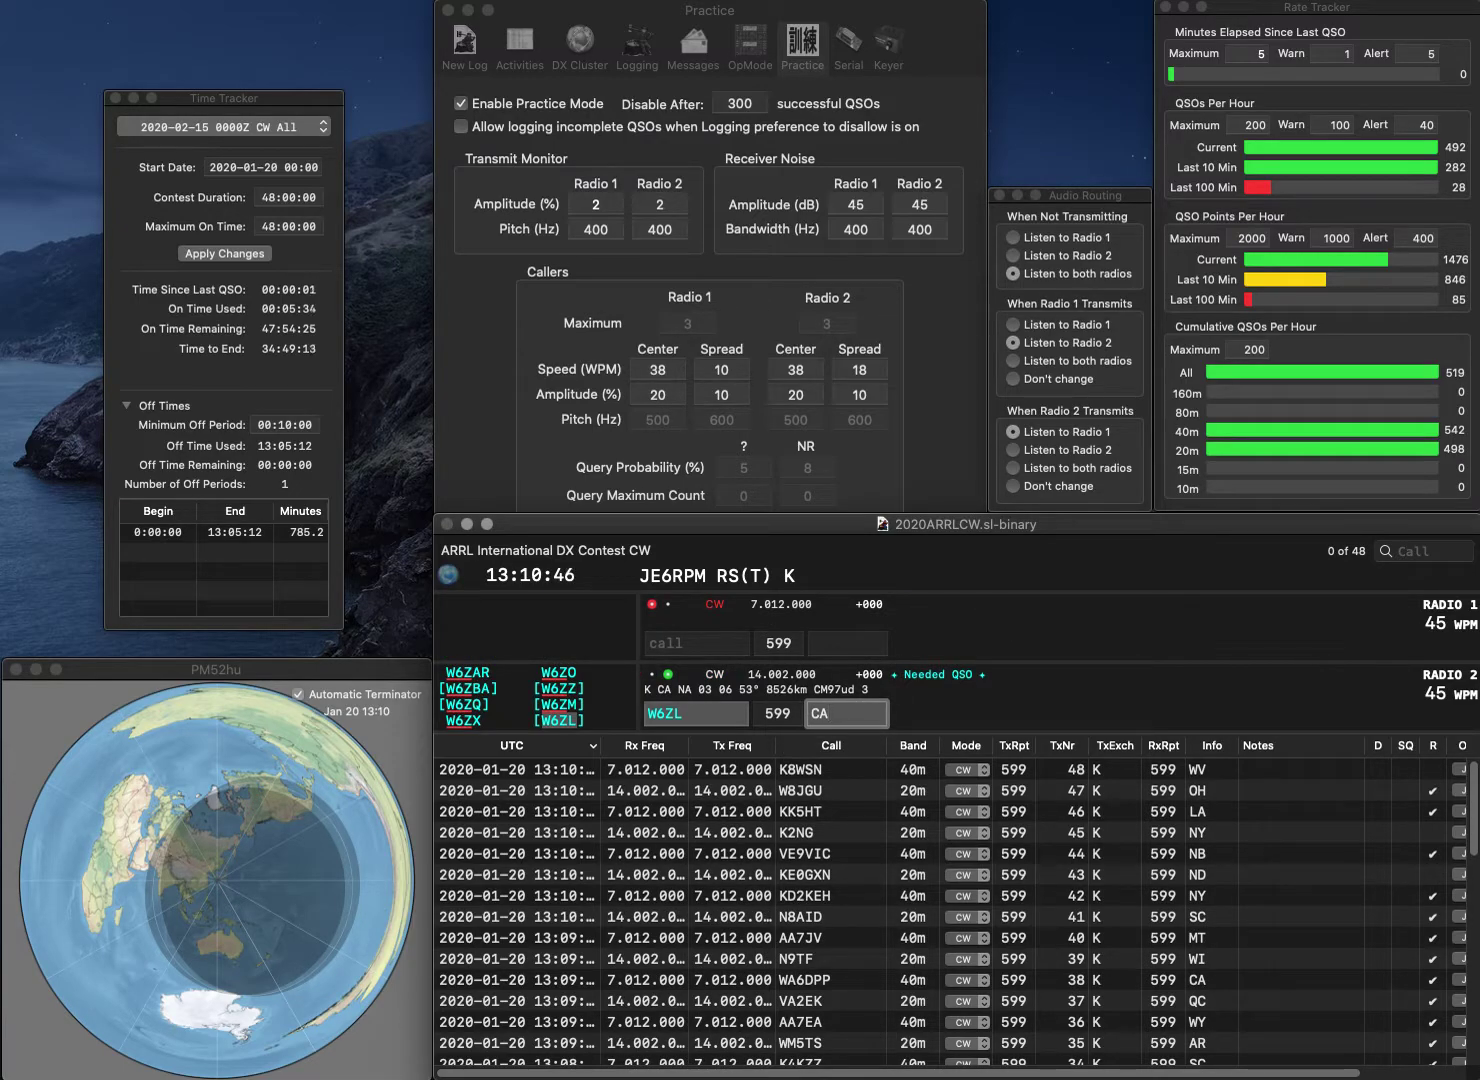
key("Return")
type("K8KGX")
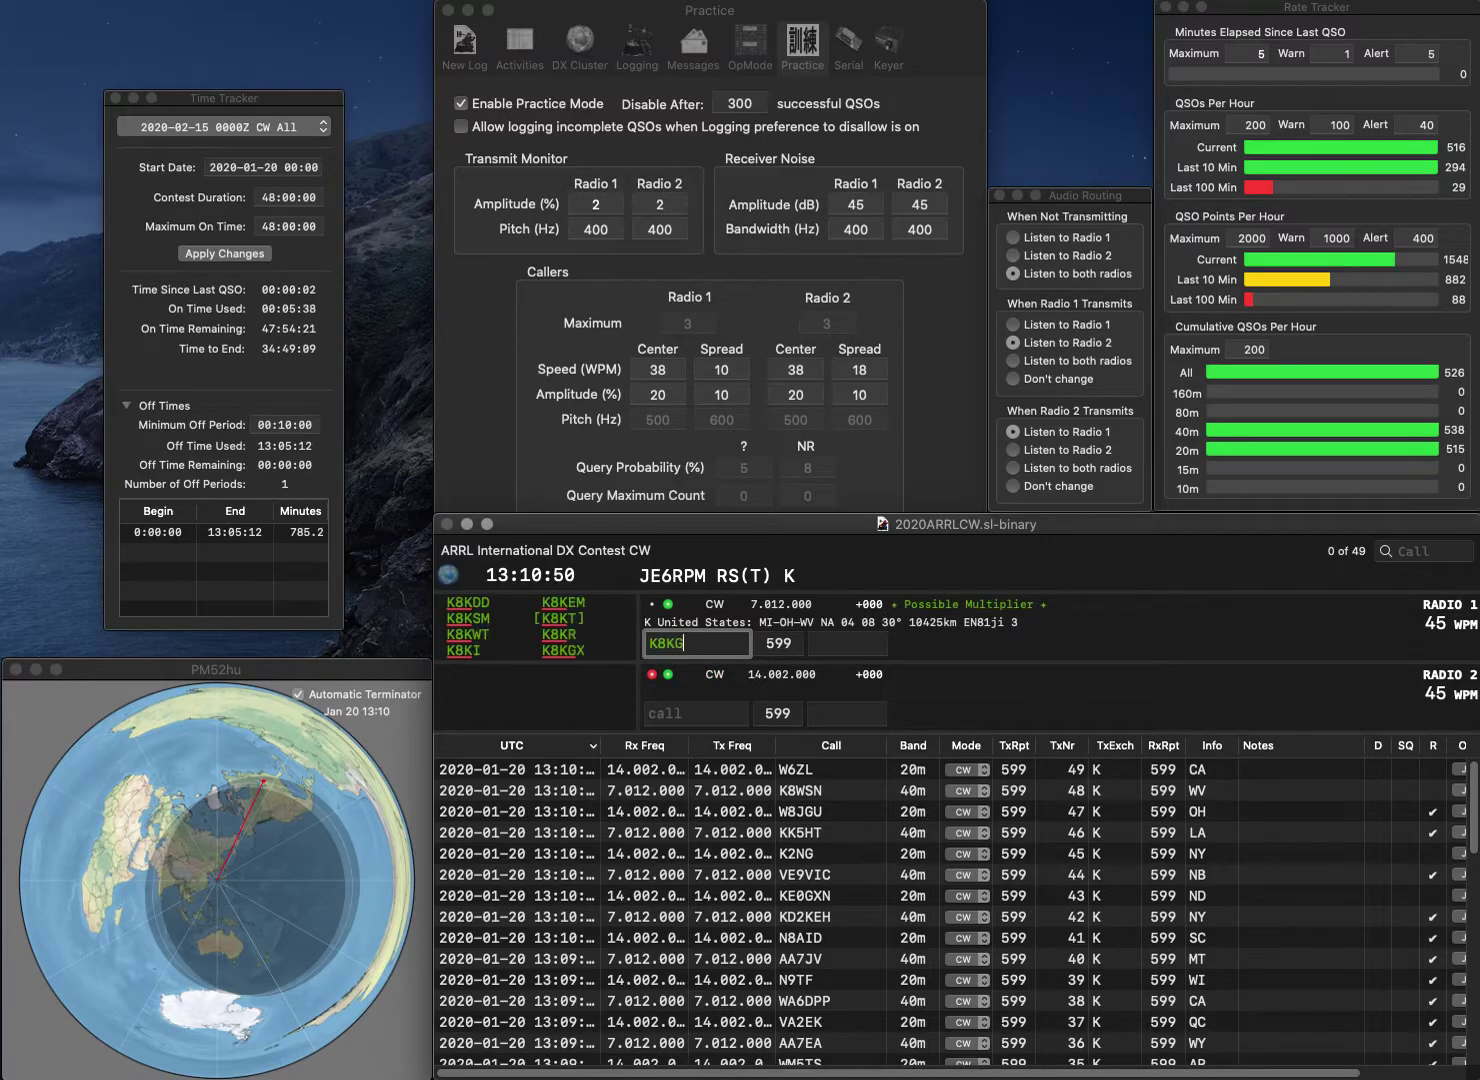
key("Return")
type("MQV")
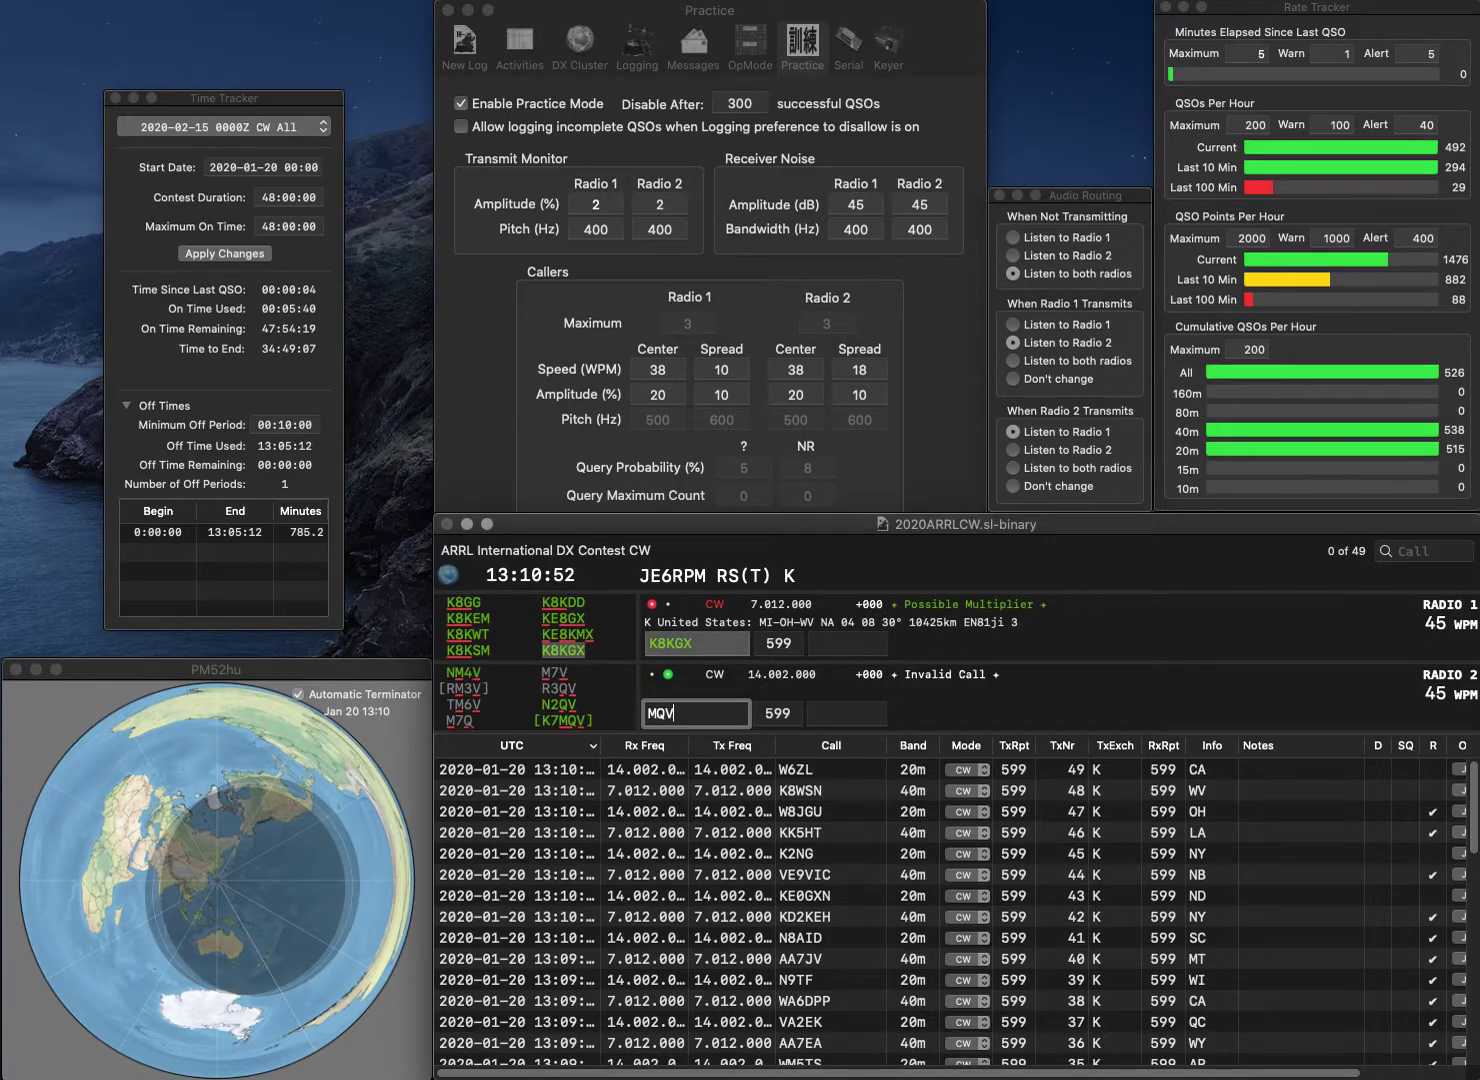
type("K7")
key("Return")
key("space")
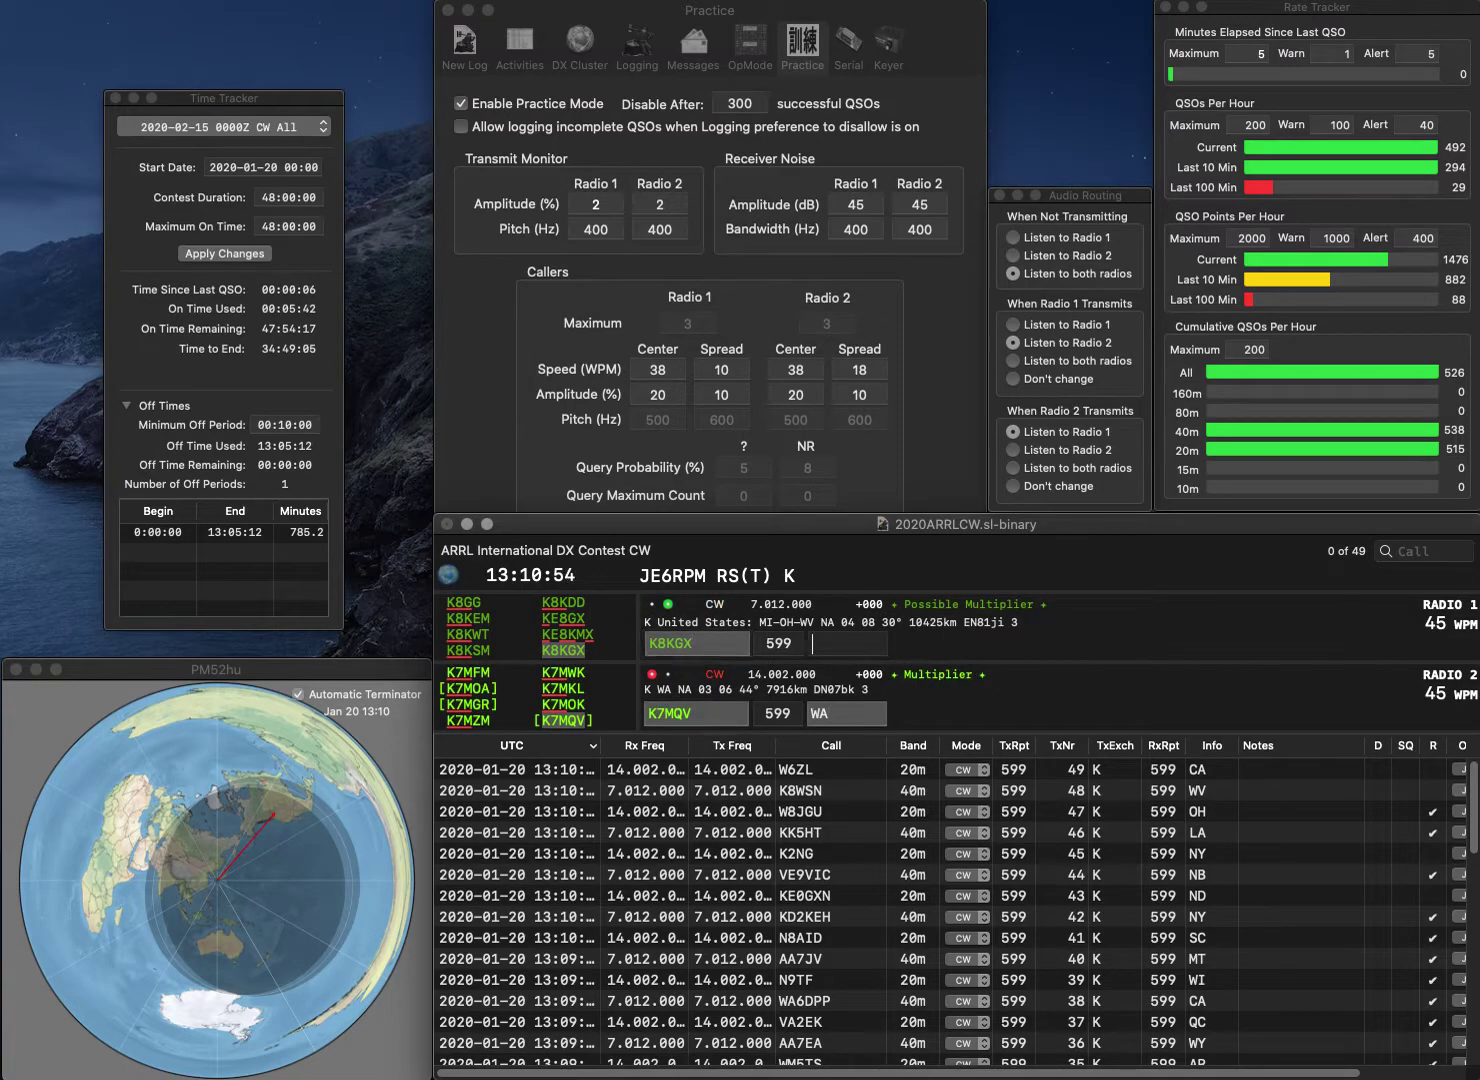
key("Return")
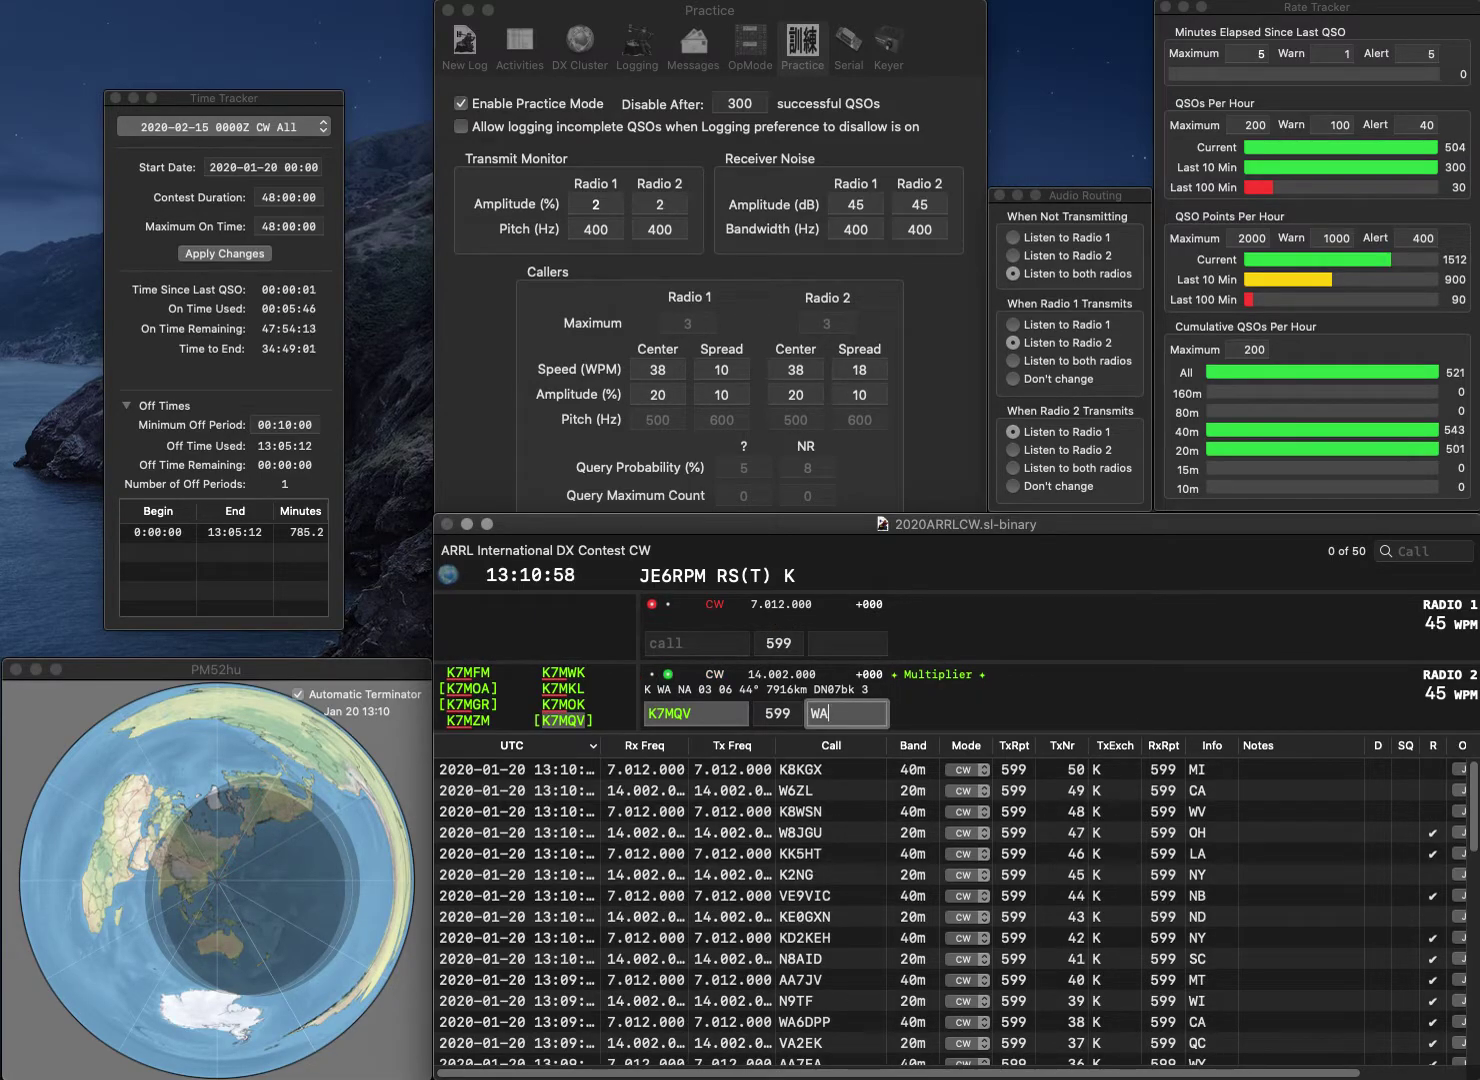
key("Return")
type("KD8DEU")
key("Return")
type("KJJG")
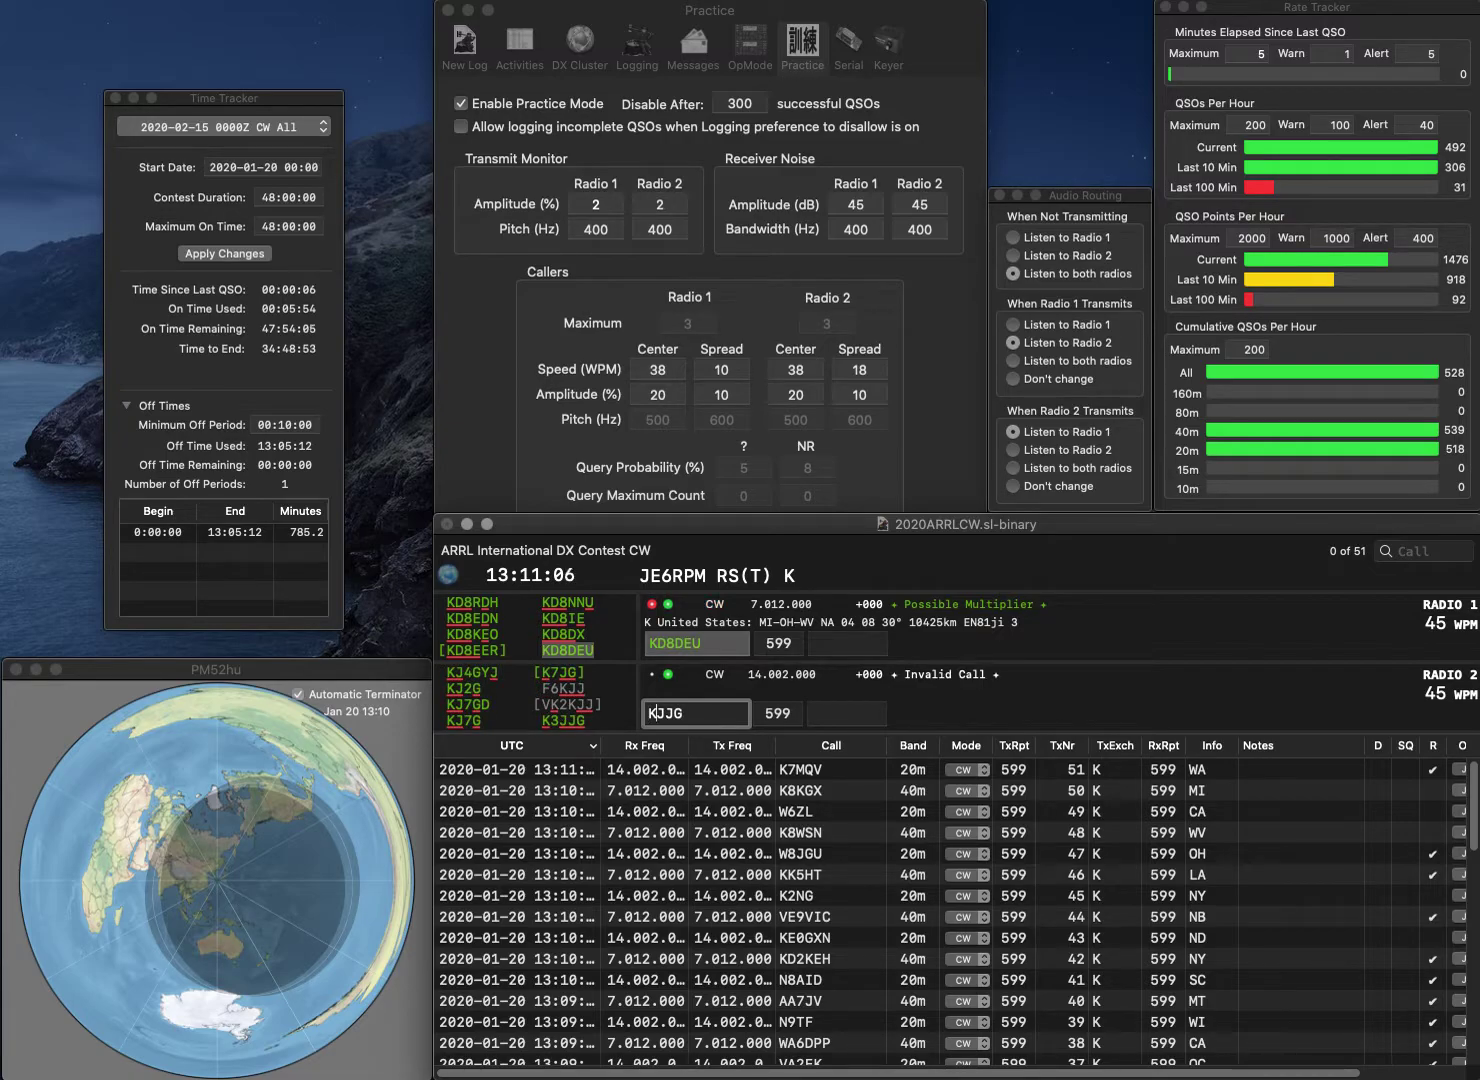
type("B7")
key("Return")
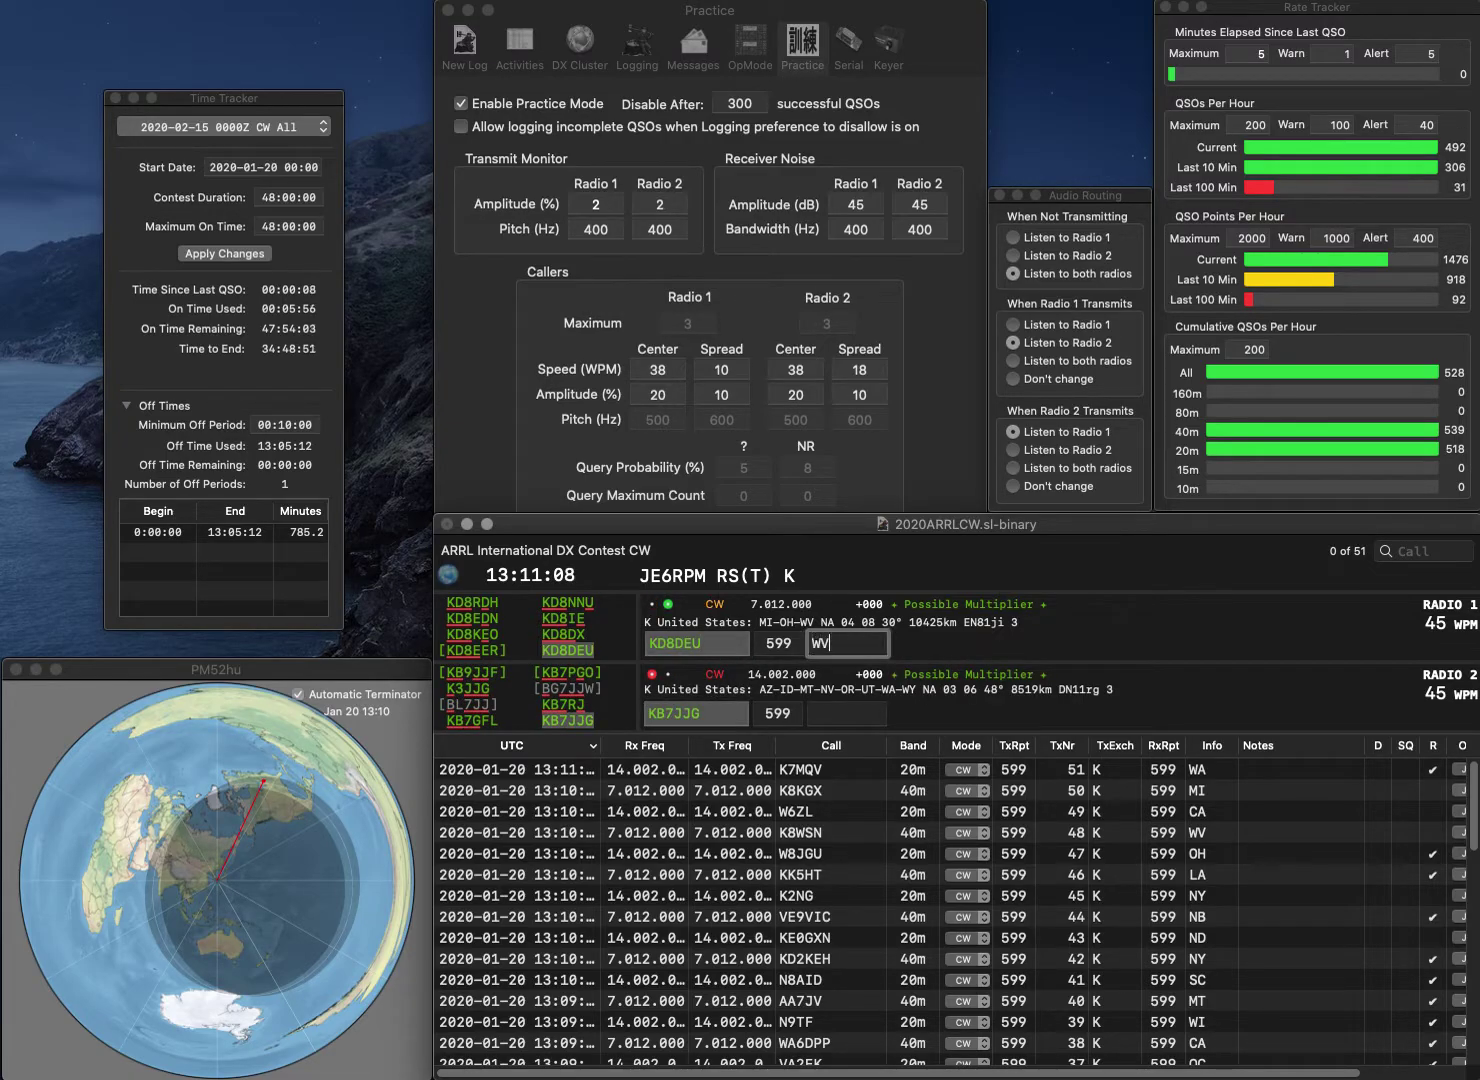
type("WV")
key("Return")
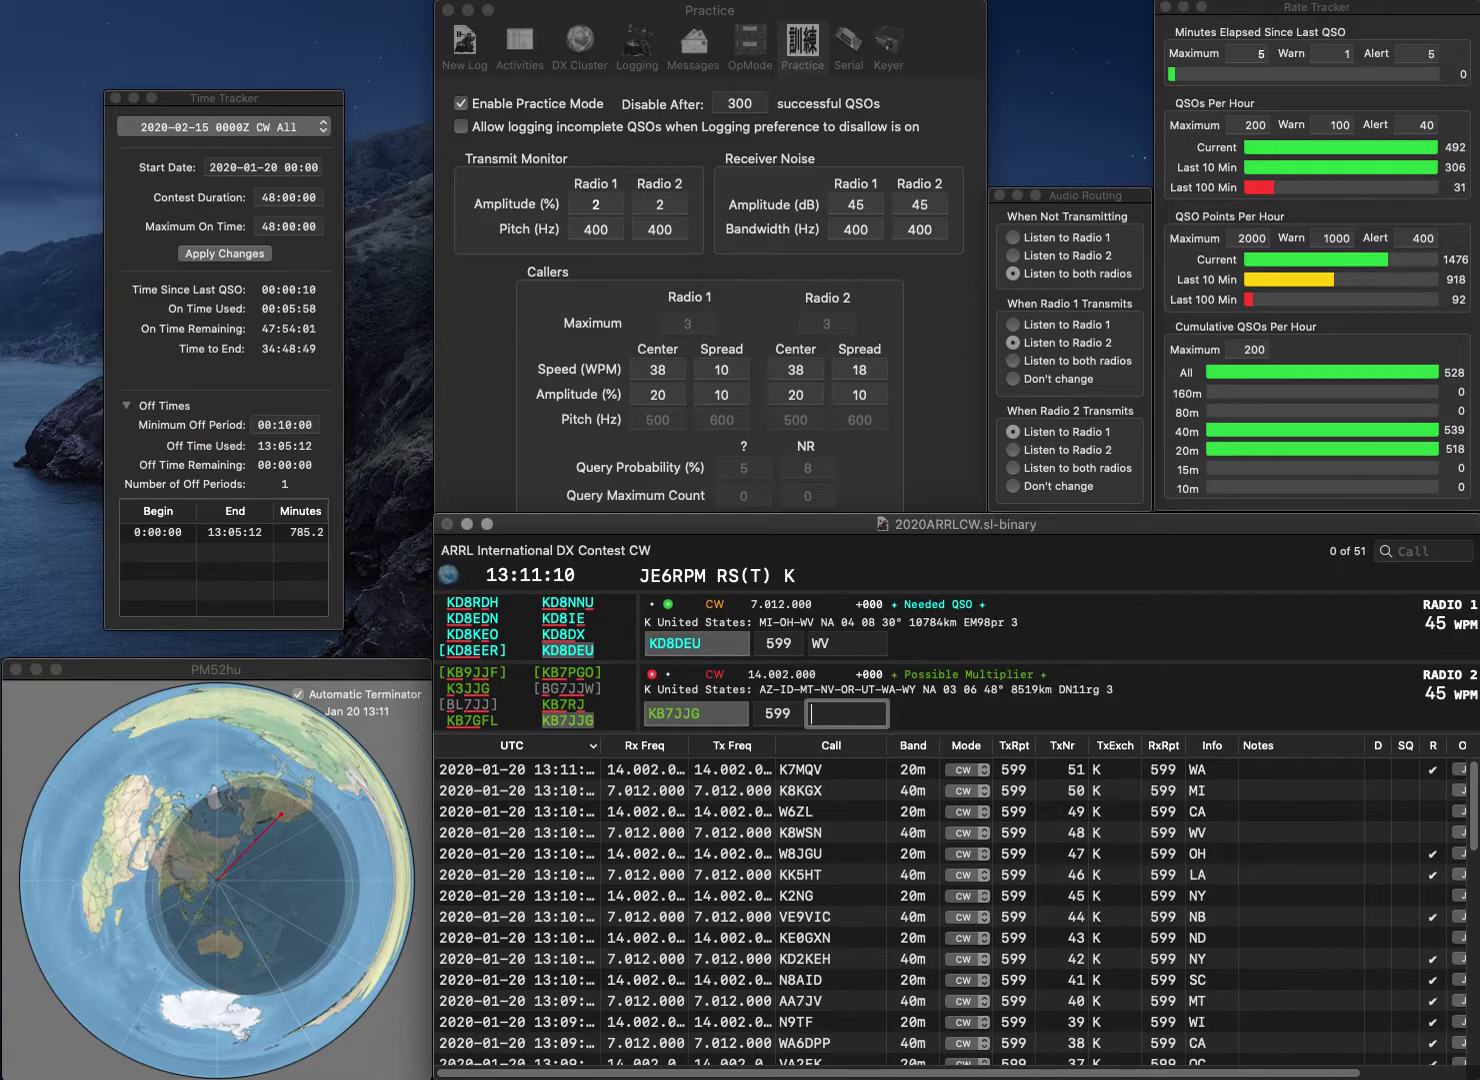
type("WA")
key("Return")
Answer the next callers, K4EG on Radio 1 and K6BF on Radio 2
type("K4")
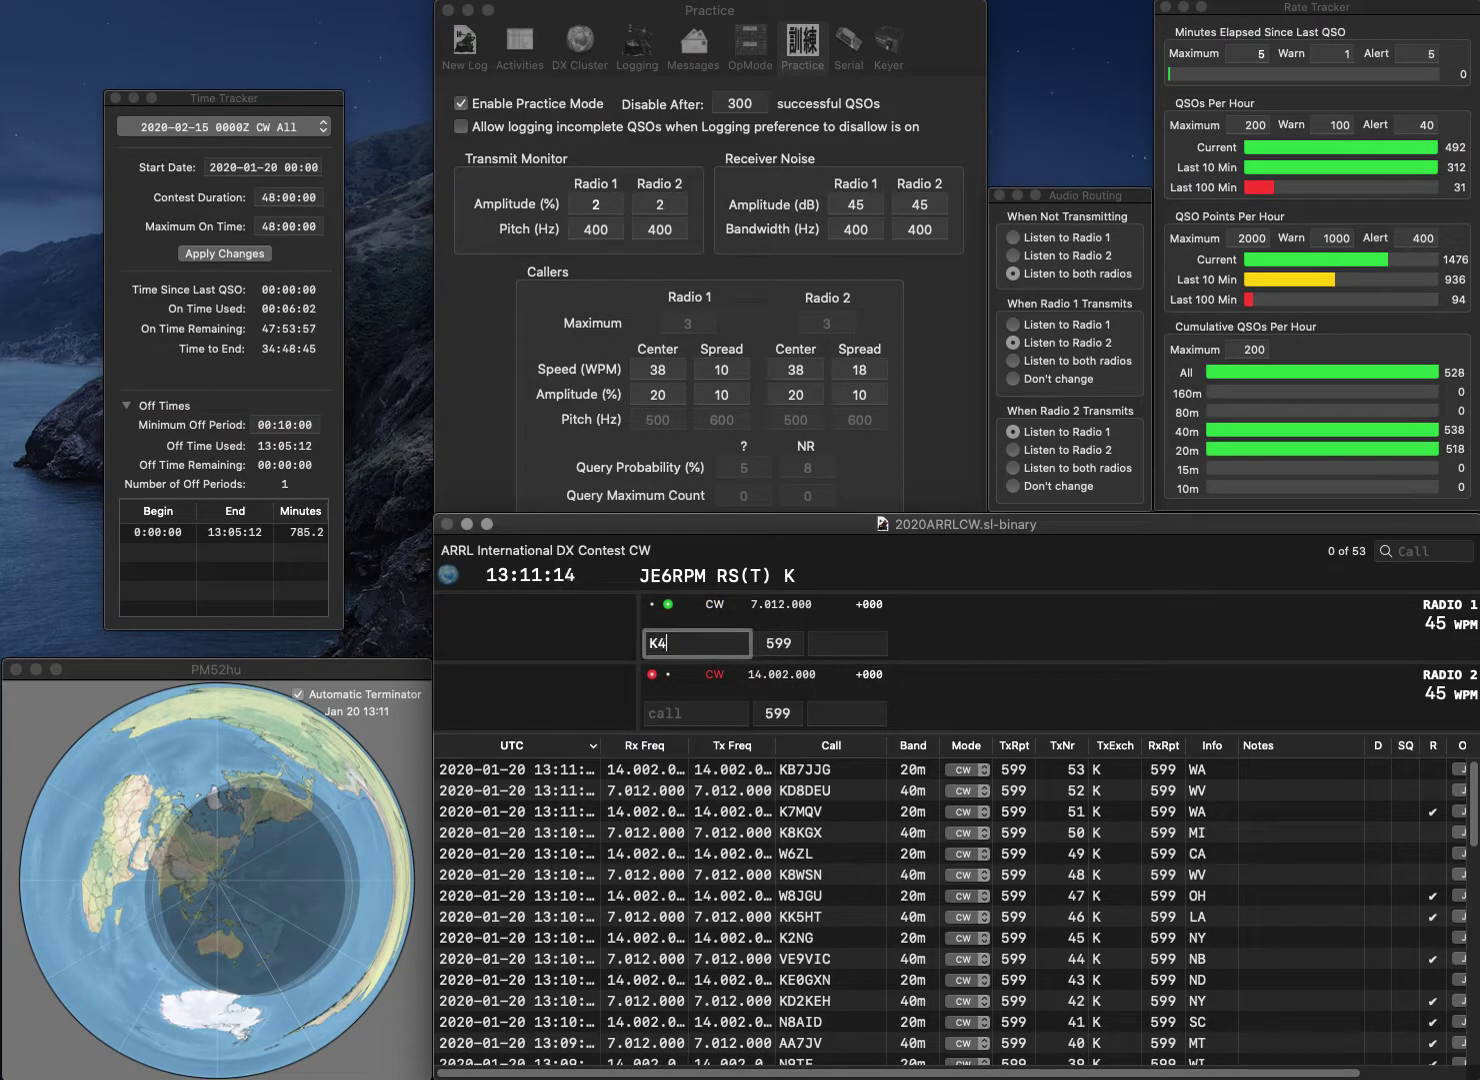
type("EG")
key("Return")
type("K6BF")
key("Return")
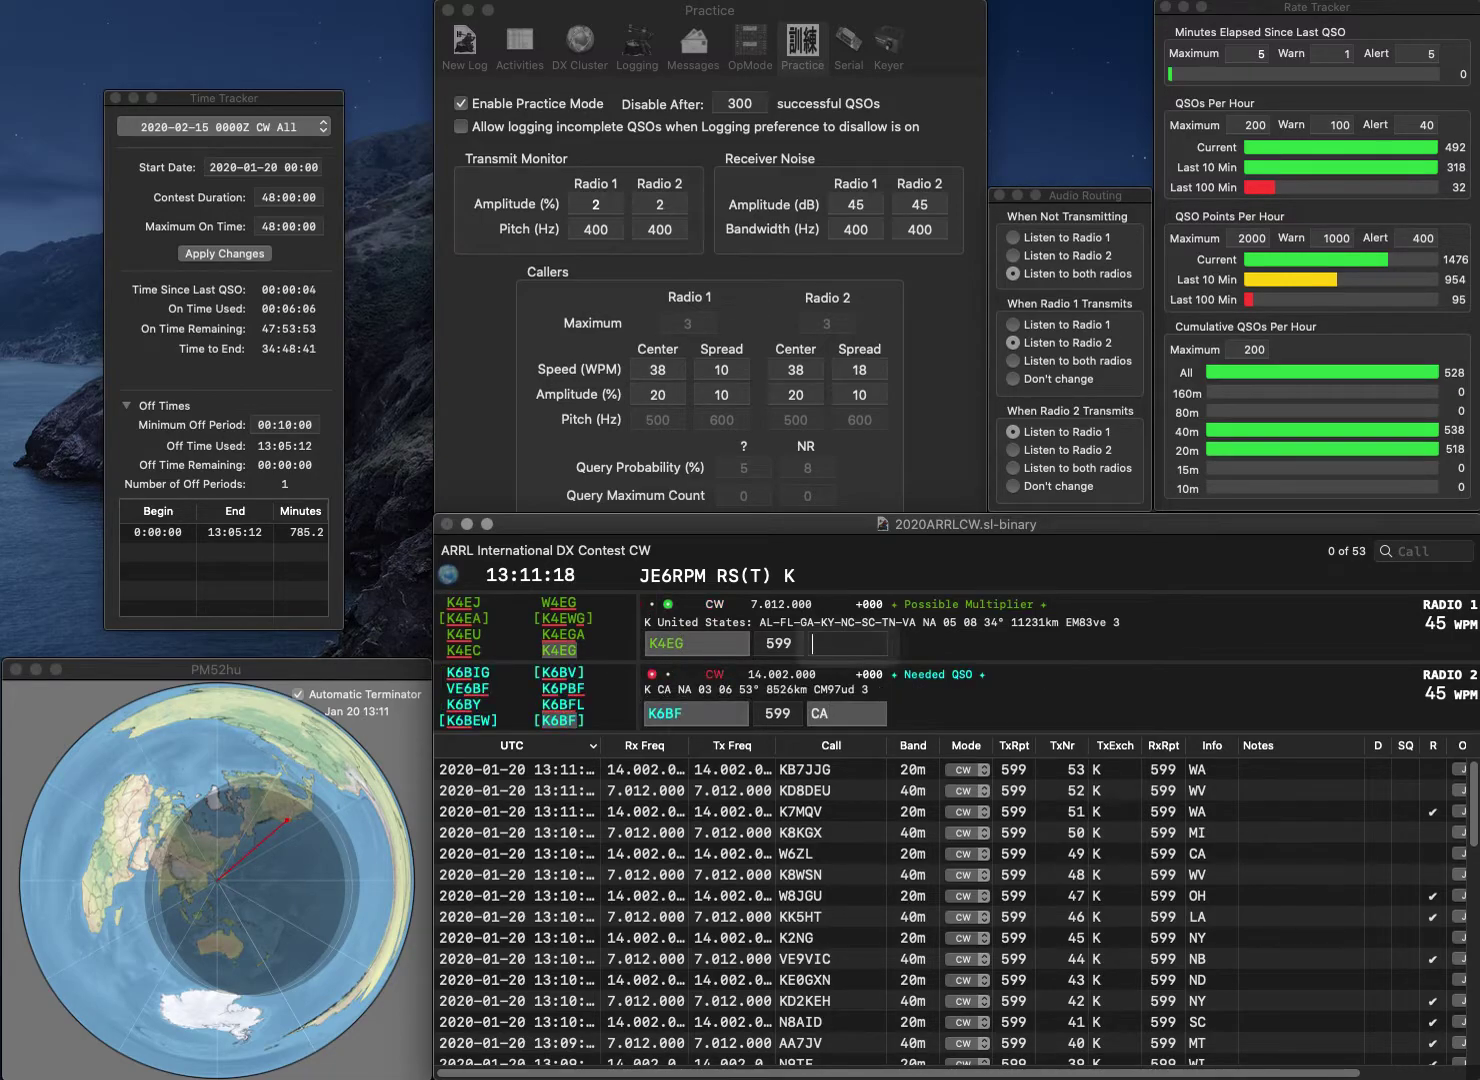
Log K4EG on Radio 1 with exchange SC and K6BF on Radio 2 with exchange CA
type("SC")
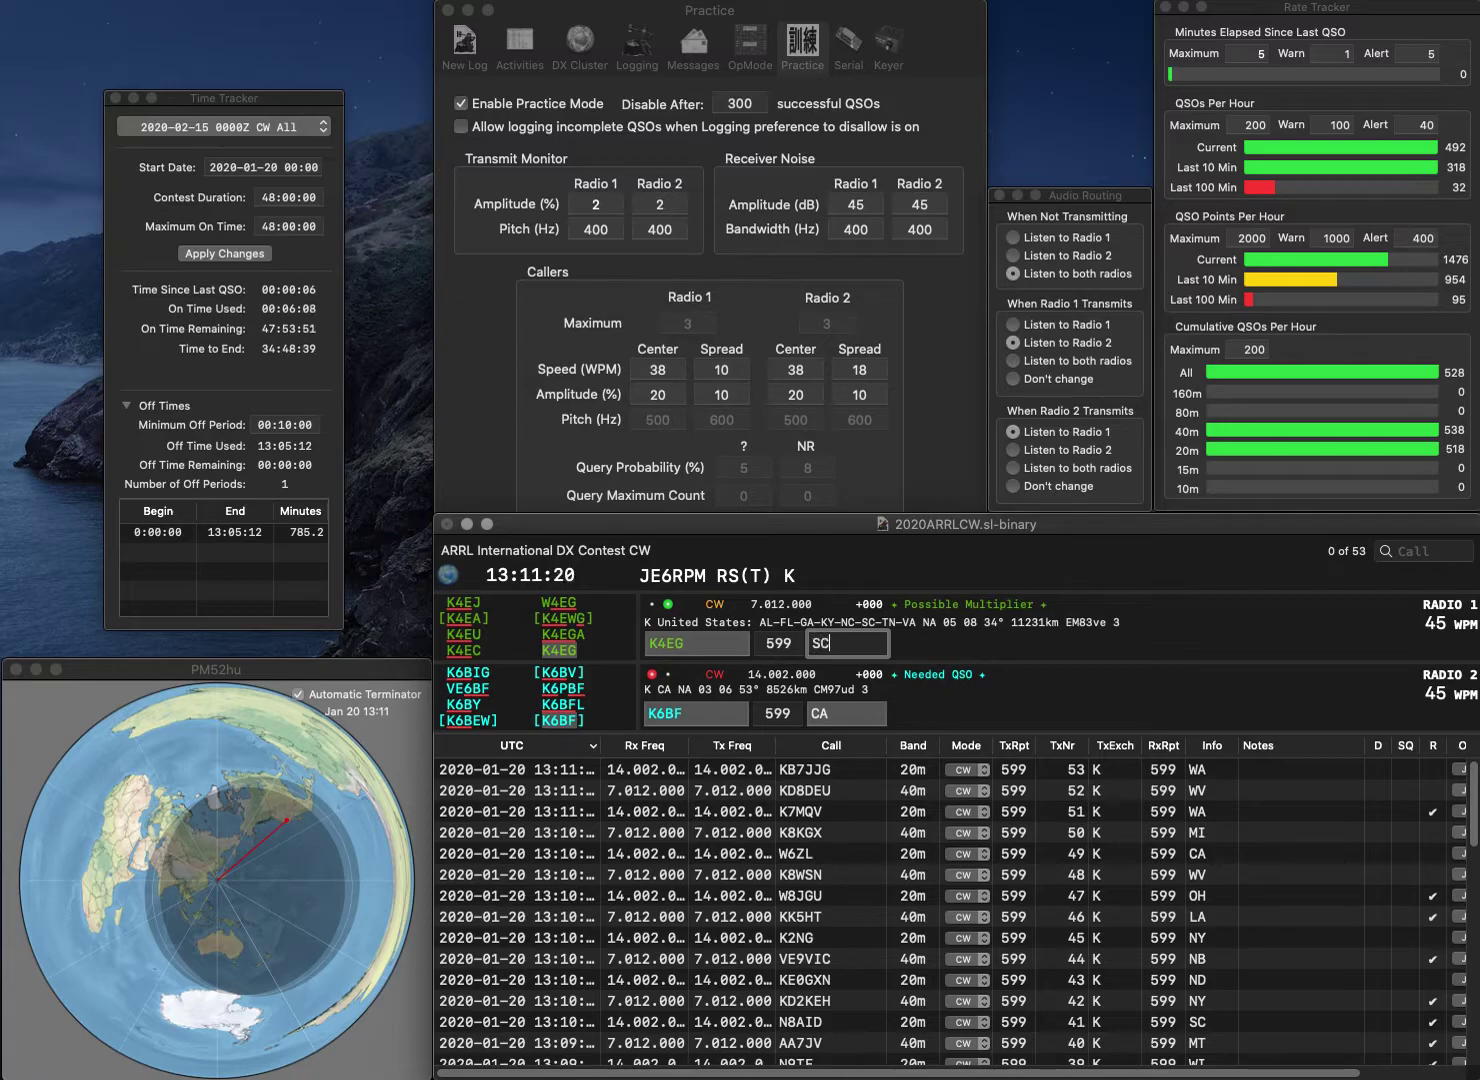
key("Return")
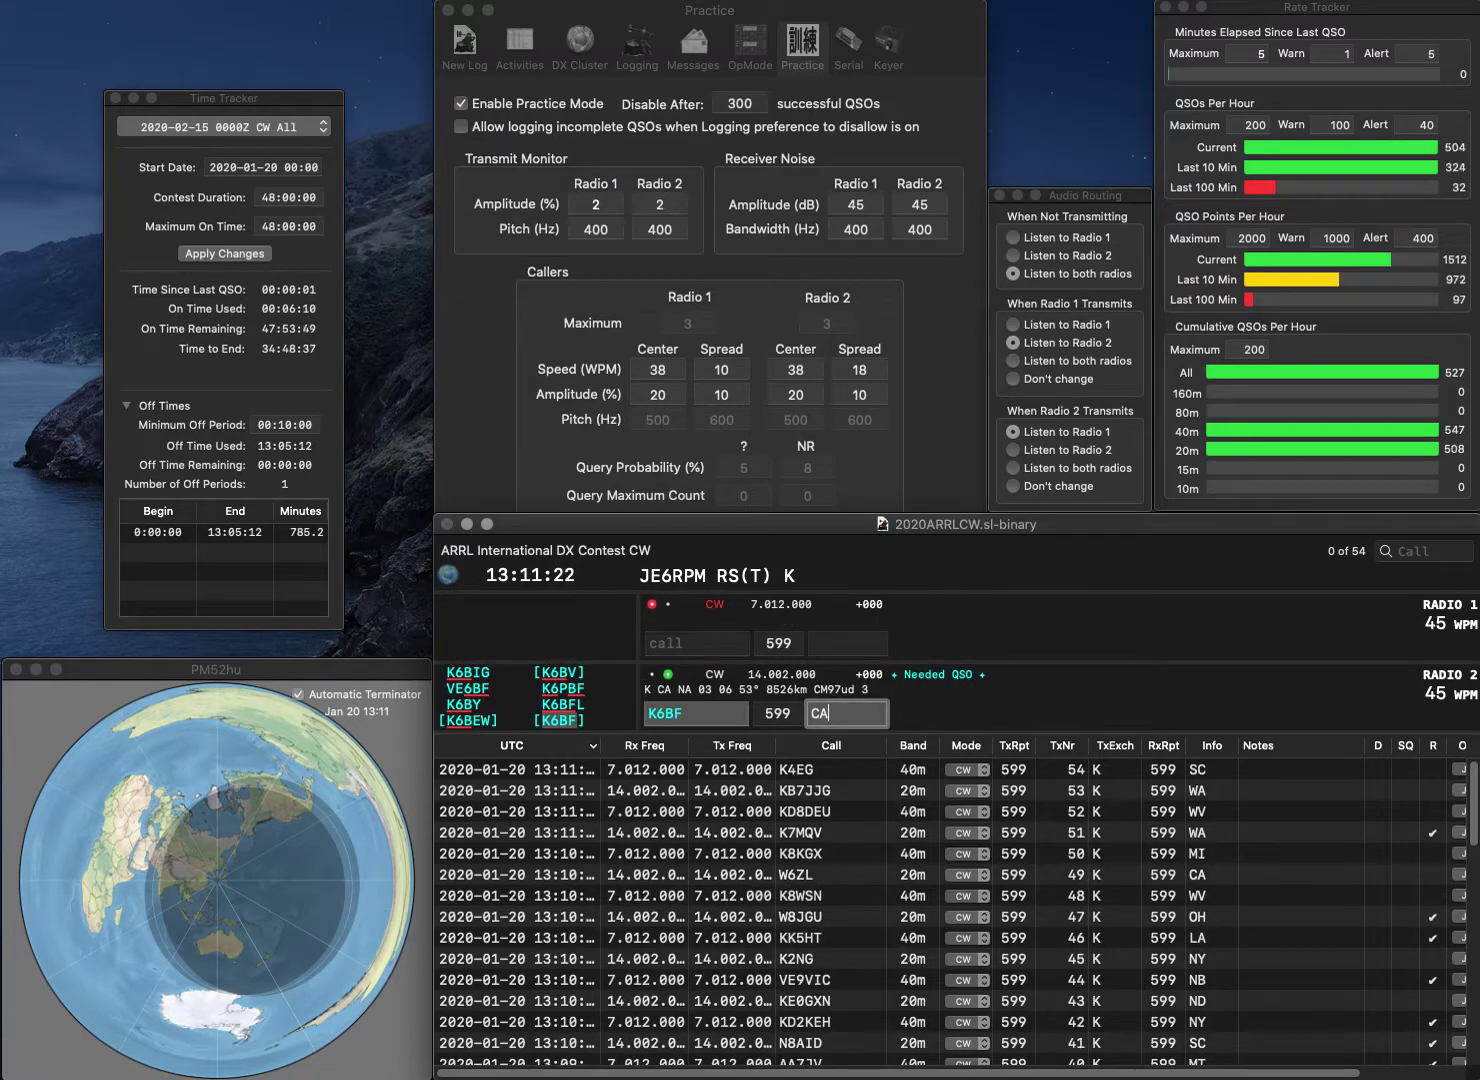
key("Return")
Answer W1JJC on Radio 1 and K8KDD on Radio 2
type("W1JJC")
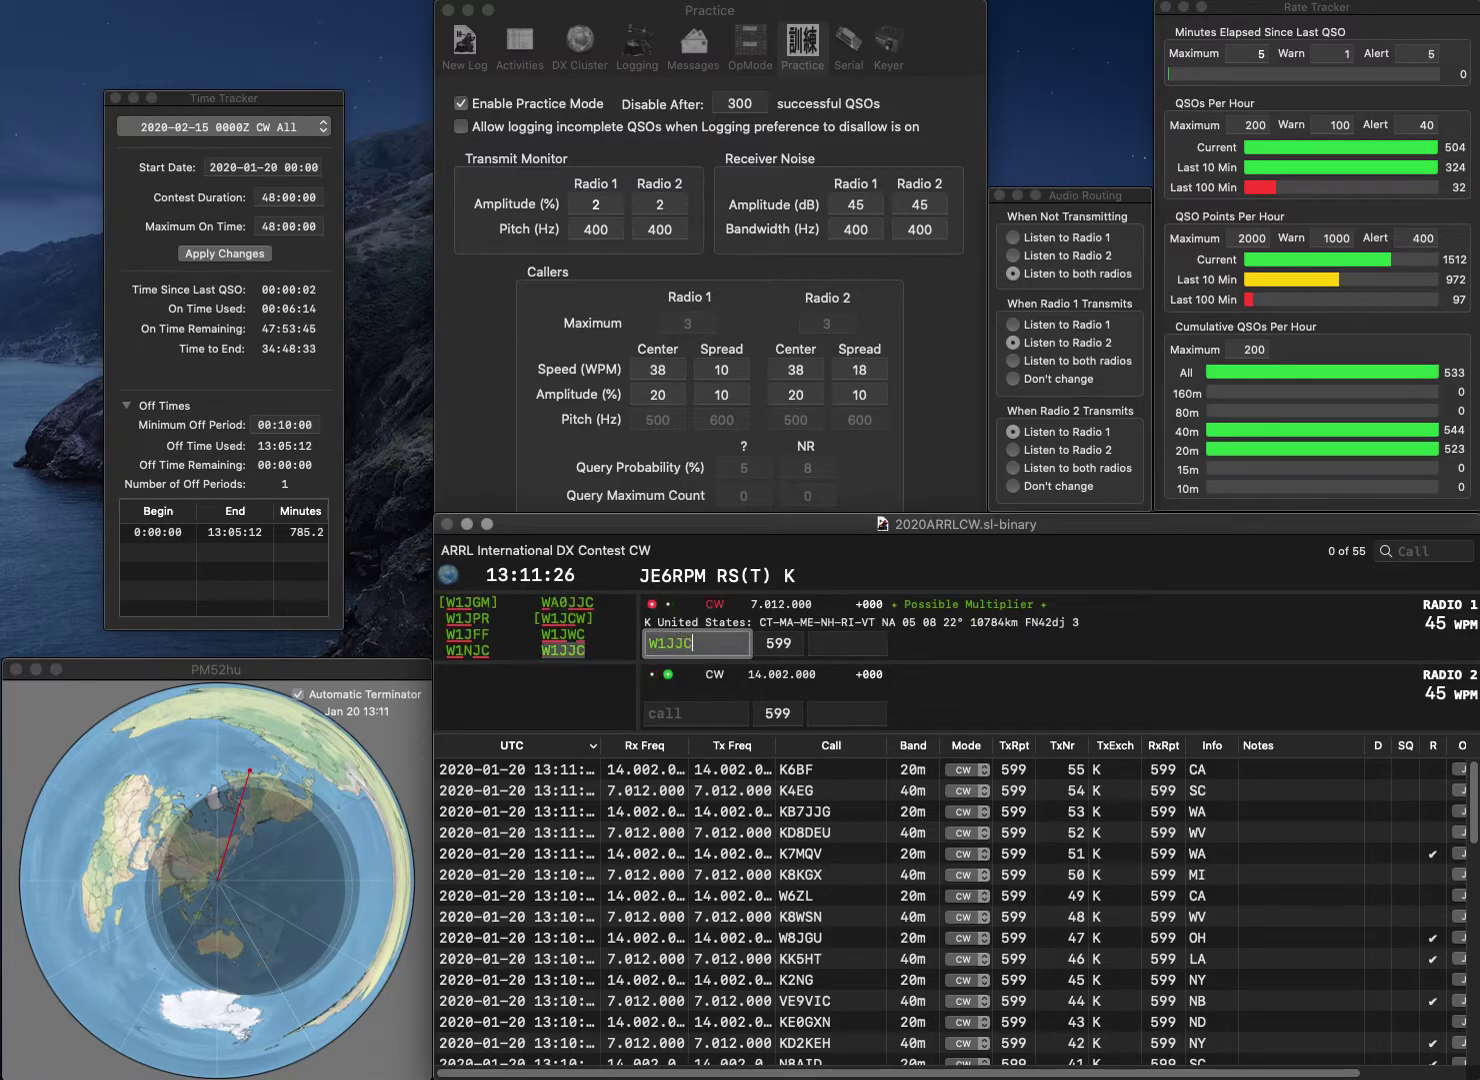
key("Return")
type("KDD")
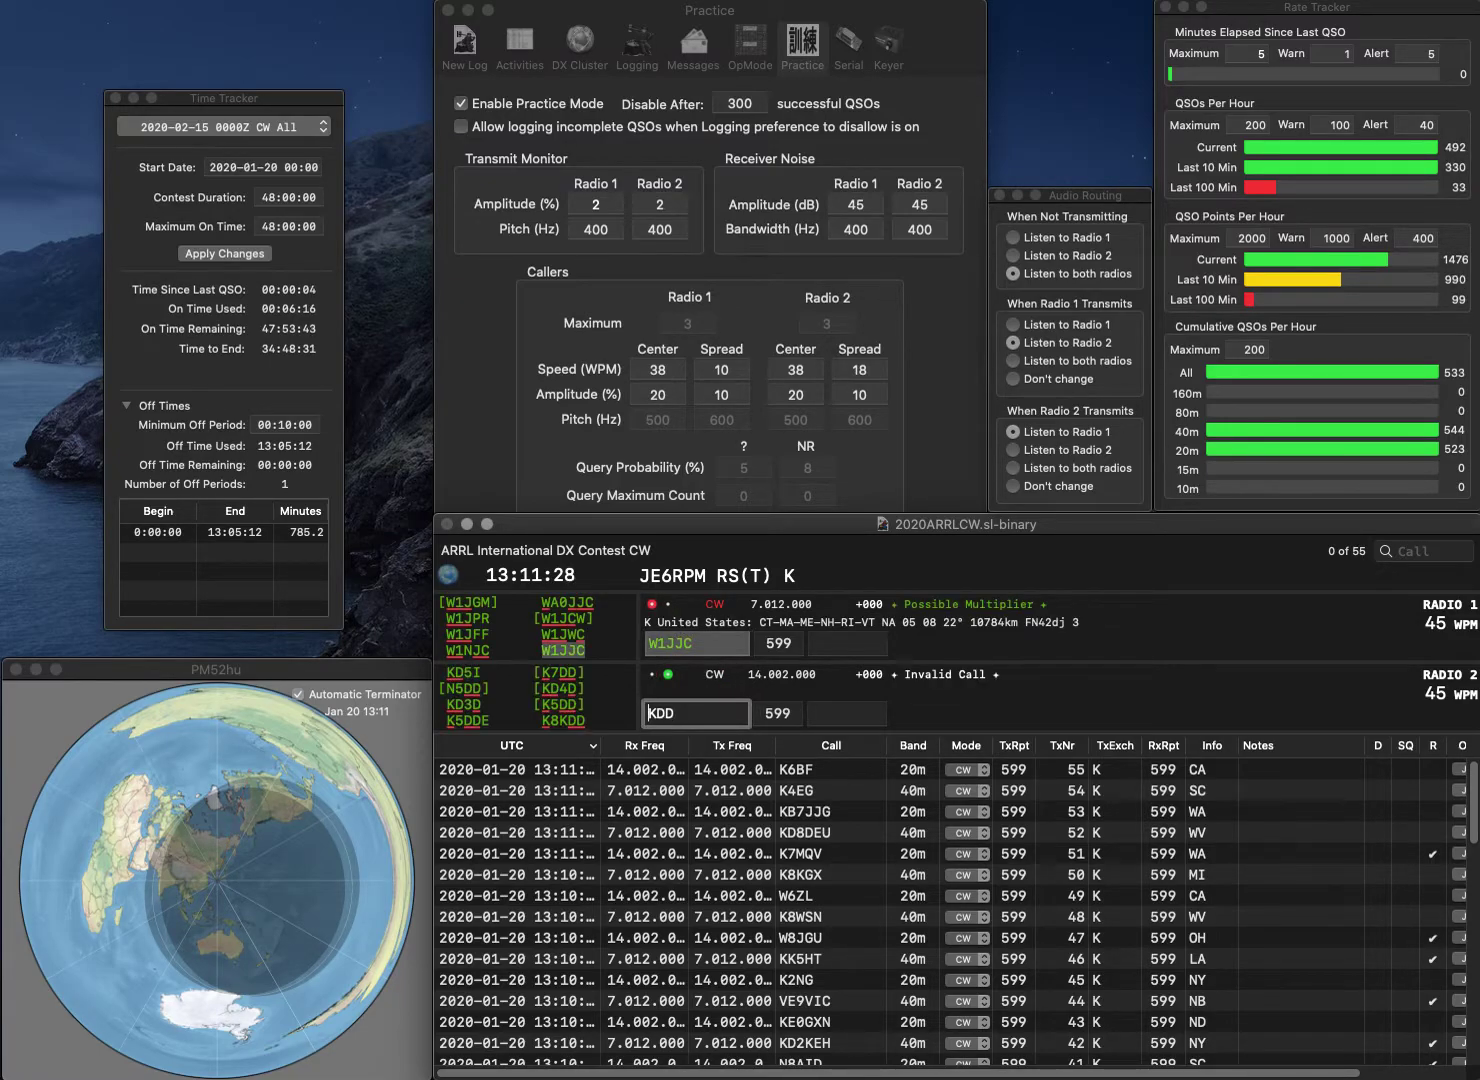
type("K8")
key("Return")
key("space")
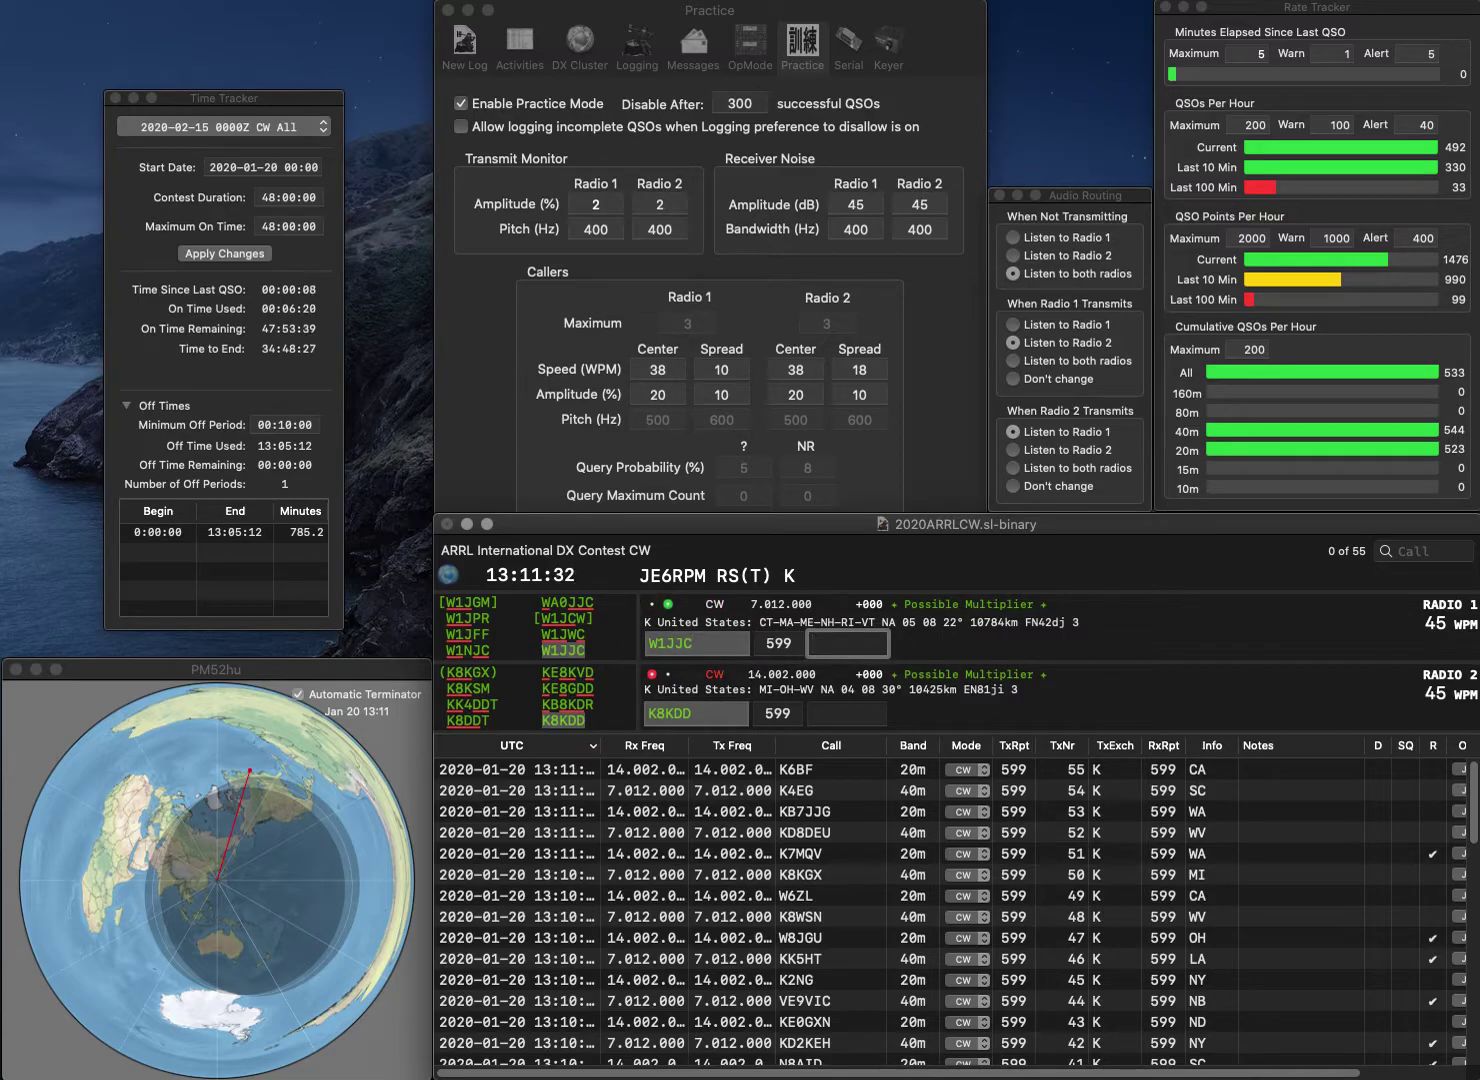
type("CT")
key("Return")
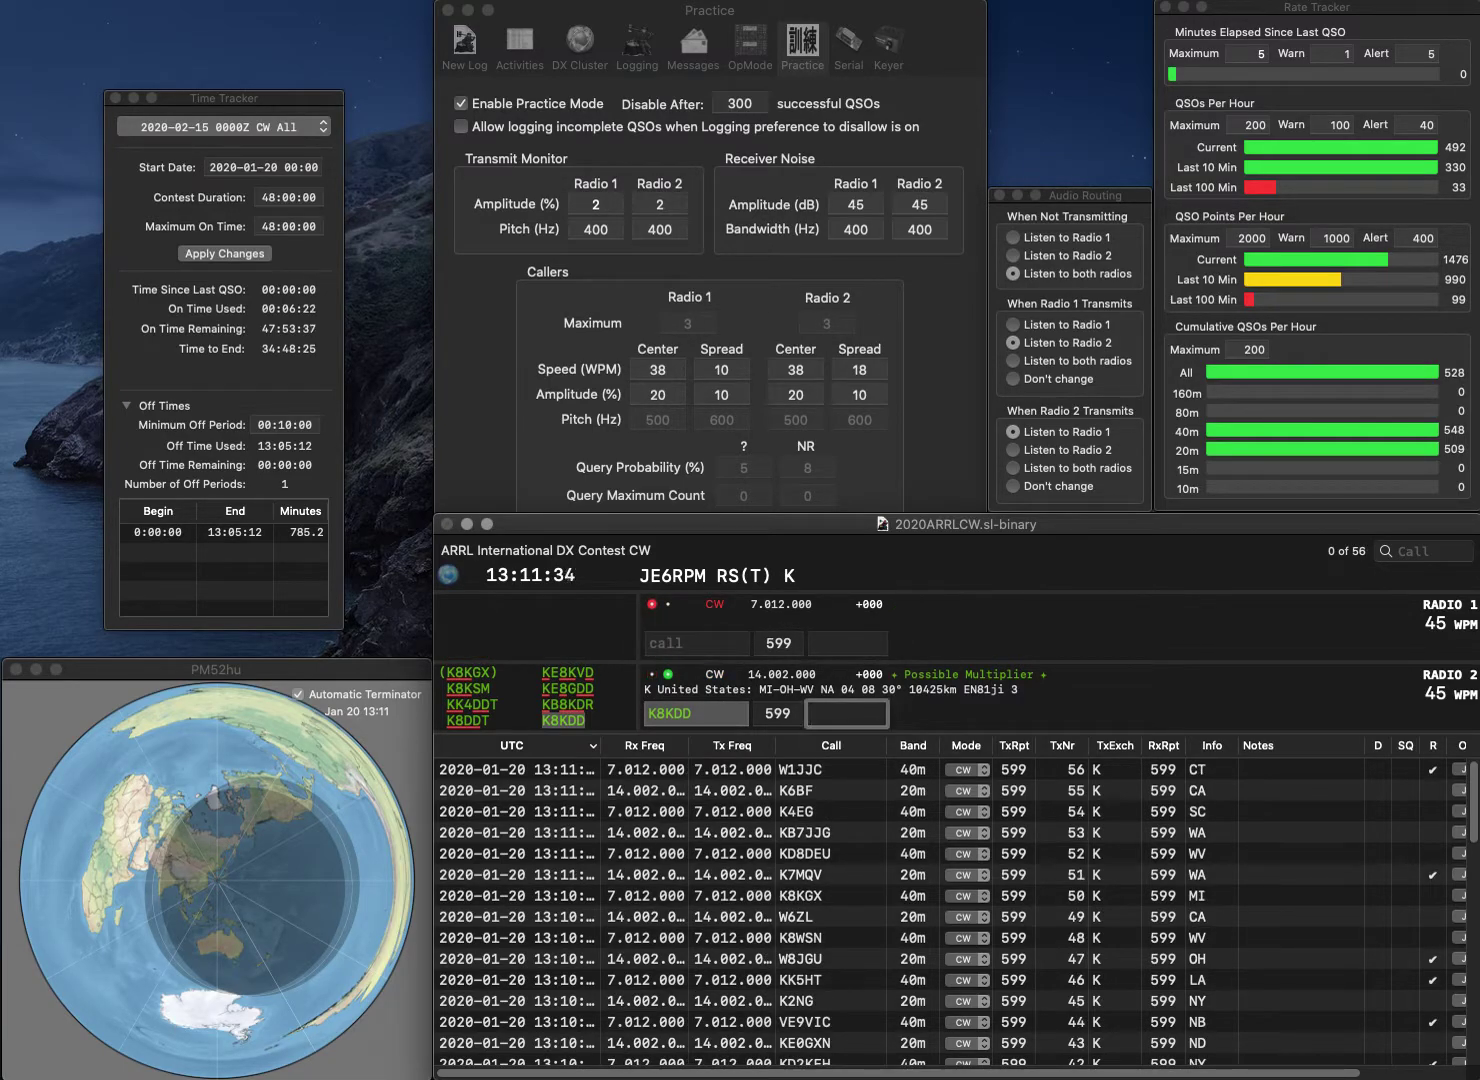
key("Return")
type("W")
key("BackSpace")
type("K1")
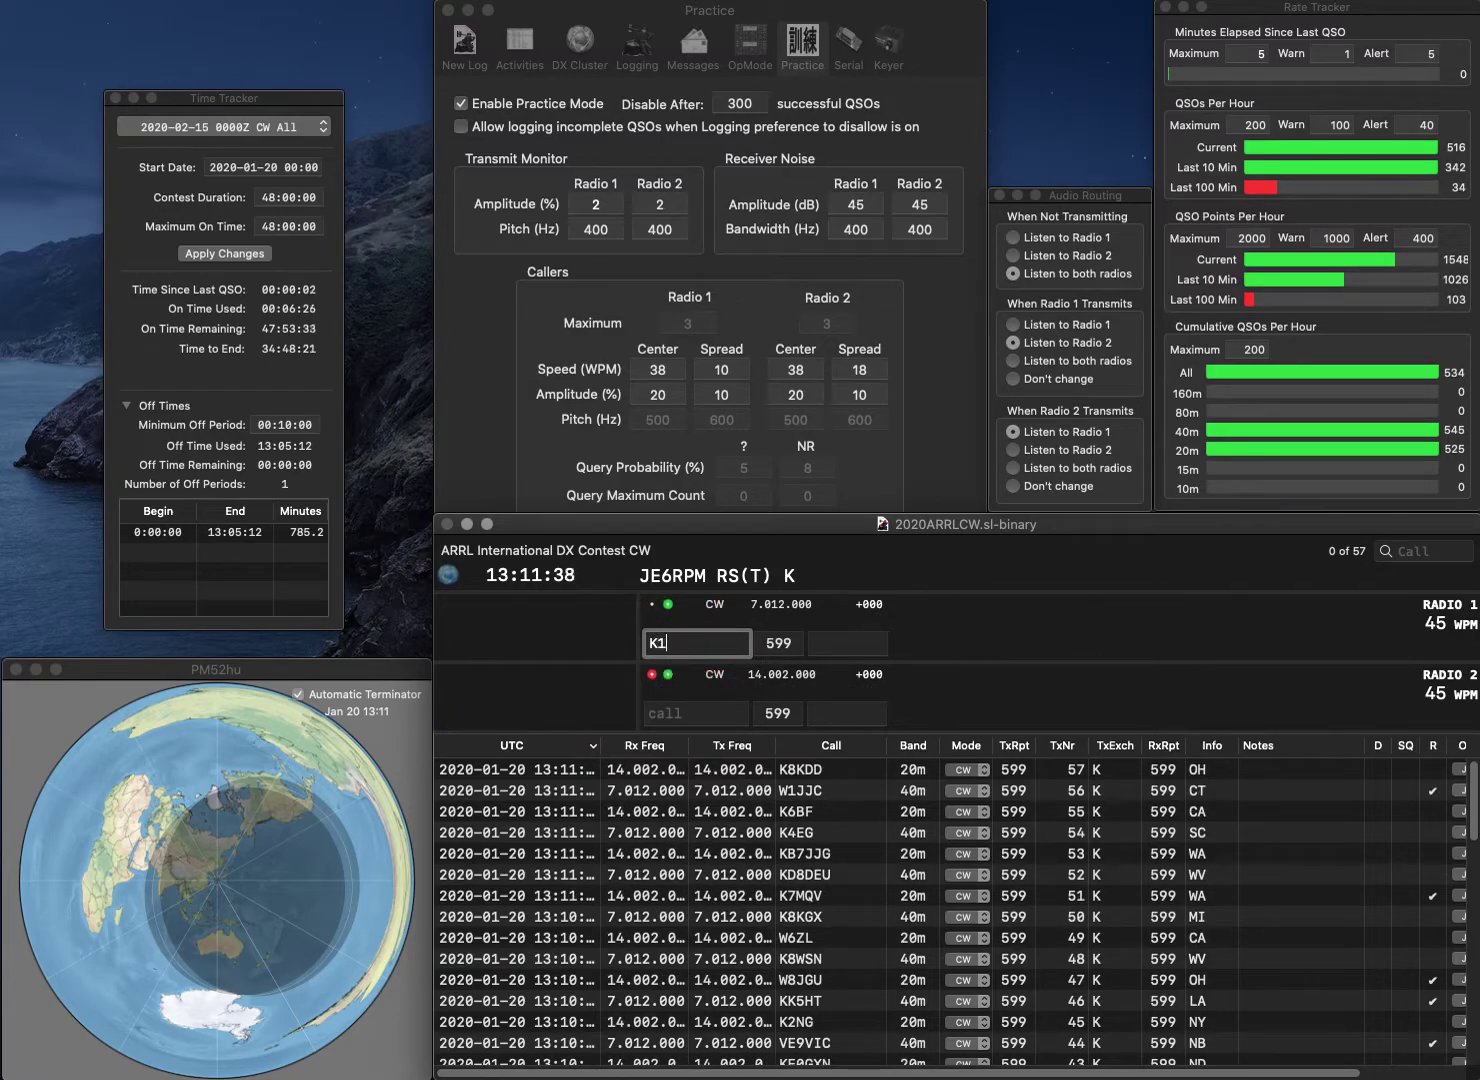
type("JQI")
key("BackSpace")
key("Return")
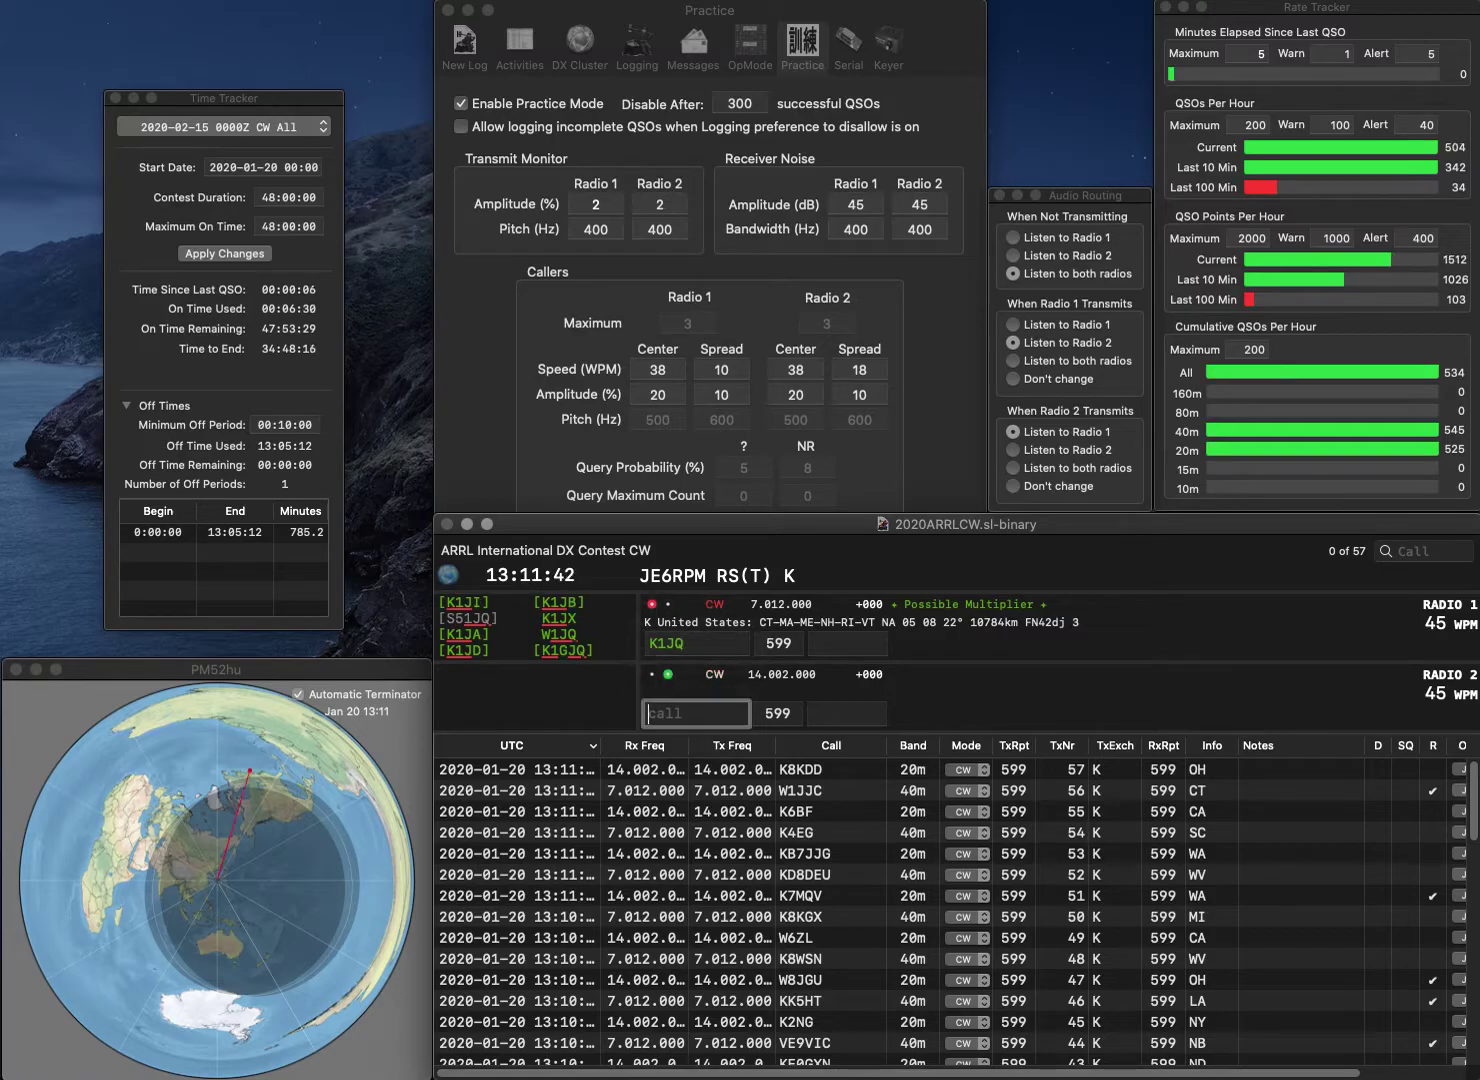
type("NX1P")
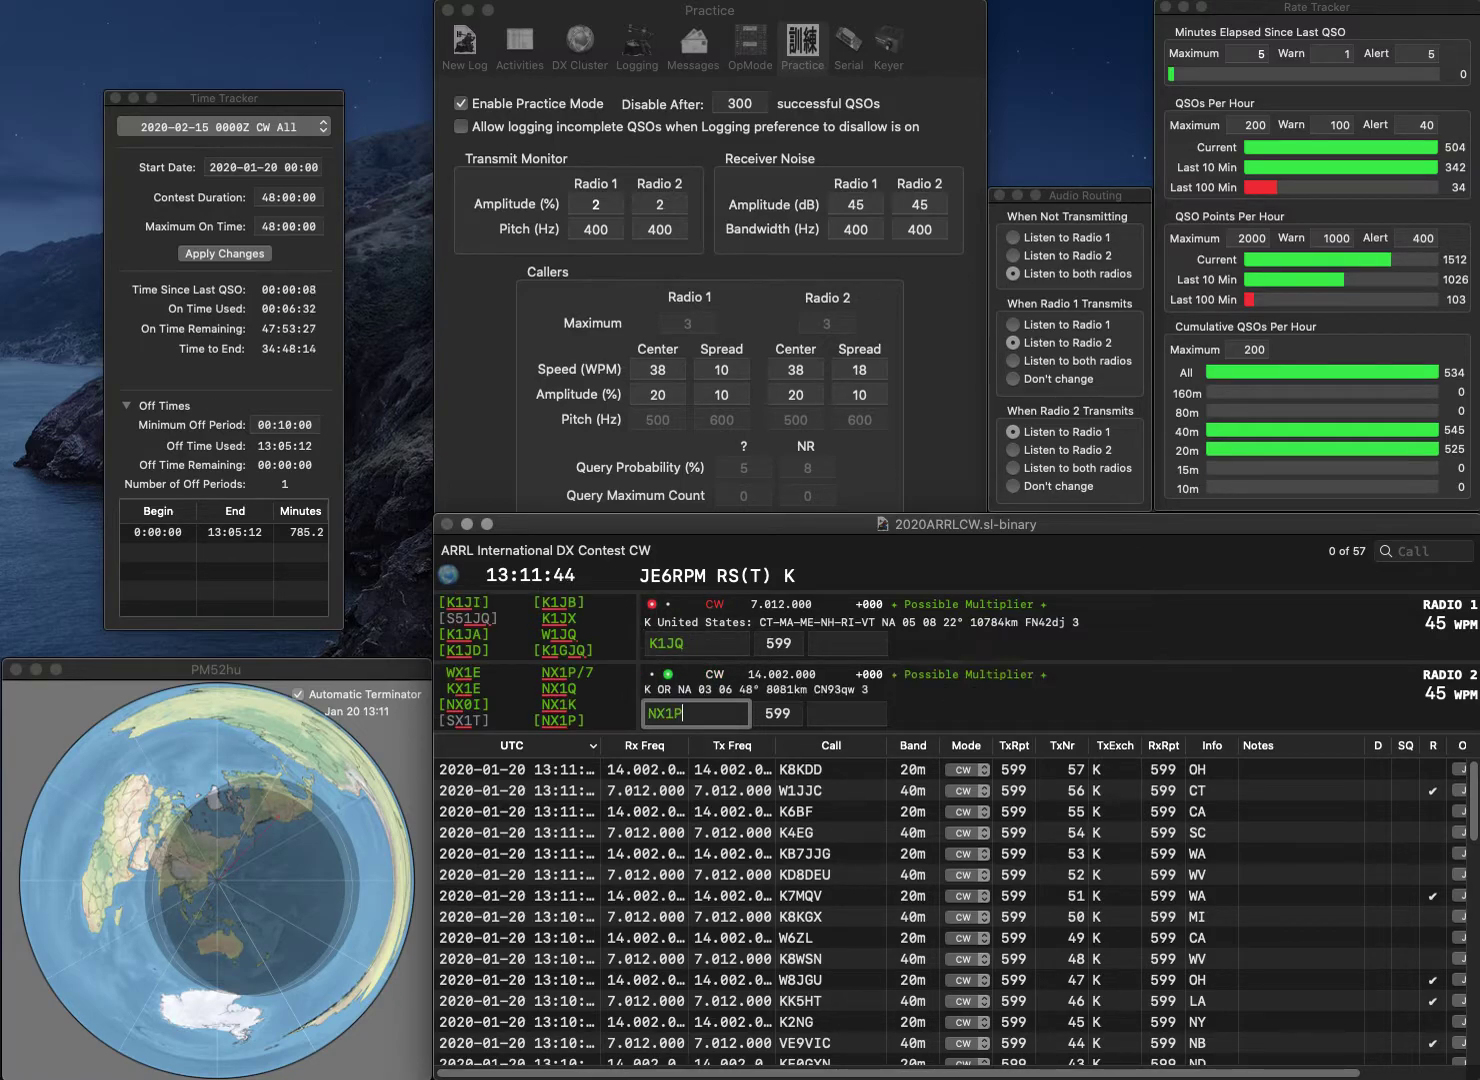
key("Return")
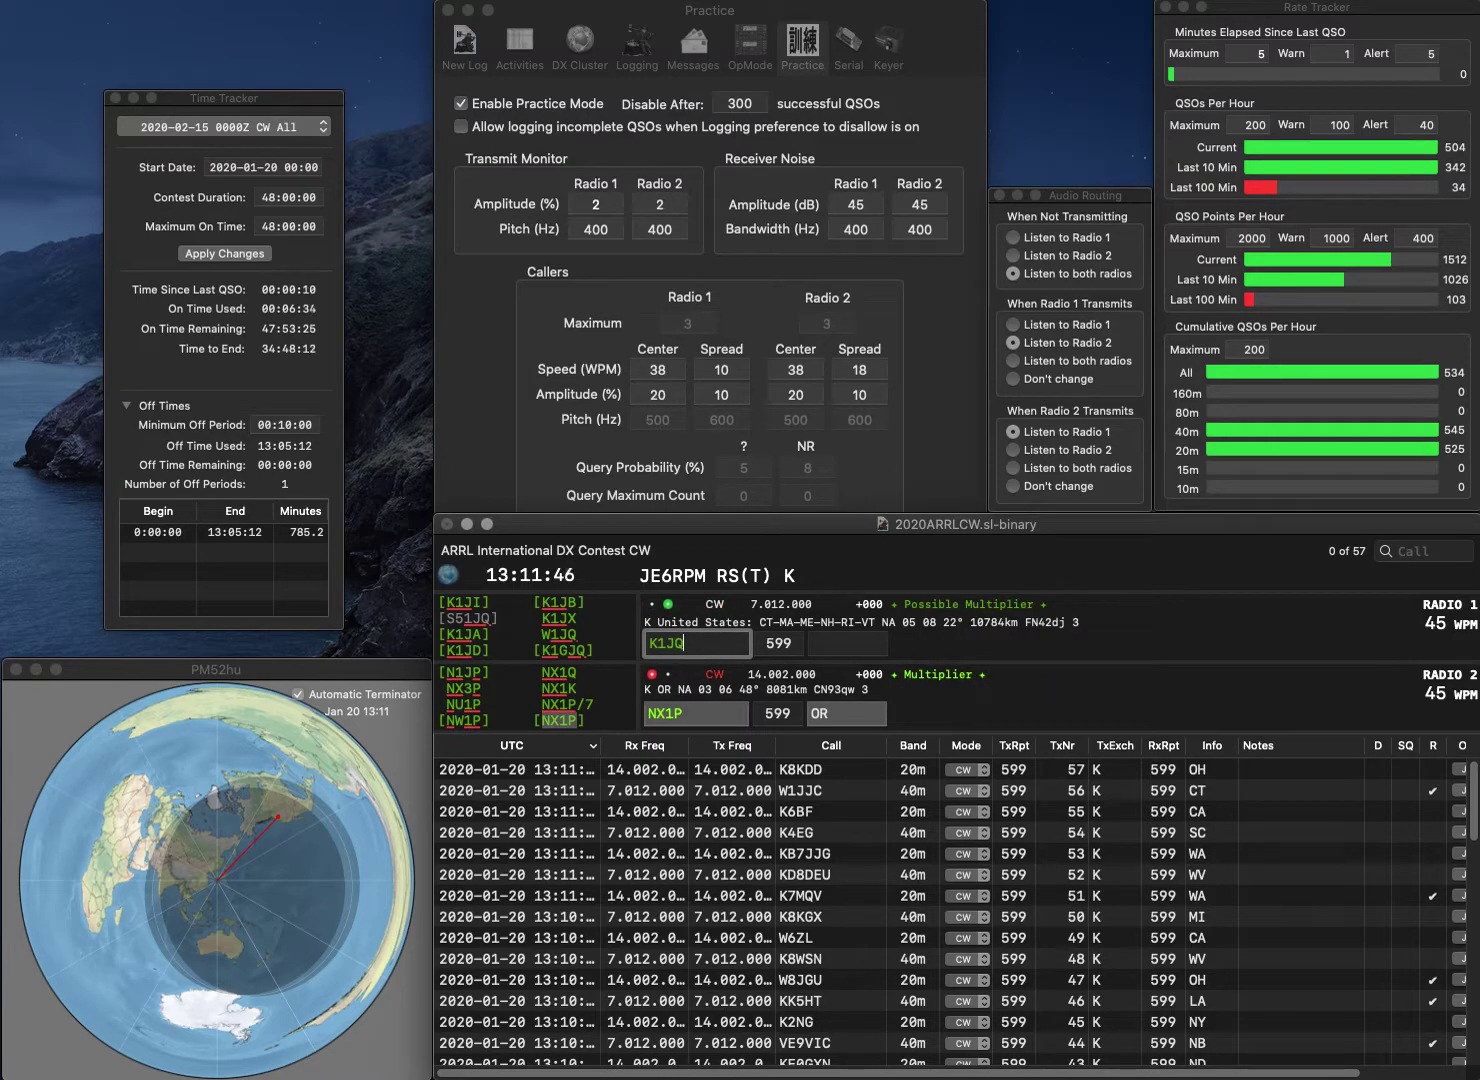
Correct the Radio 1 call sign to K1PQS, answer again and go to its exchange
key("BackSpace")
key("BackSpace")
type("PQS")
key("Return")
key("space")
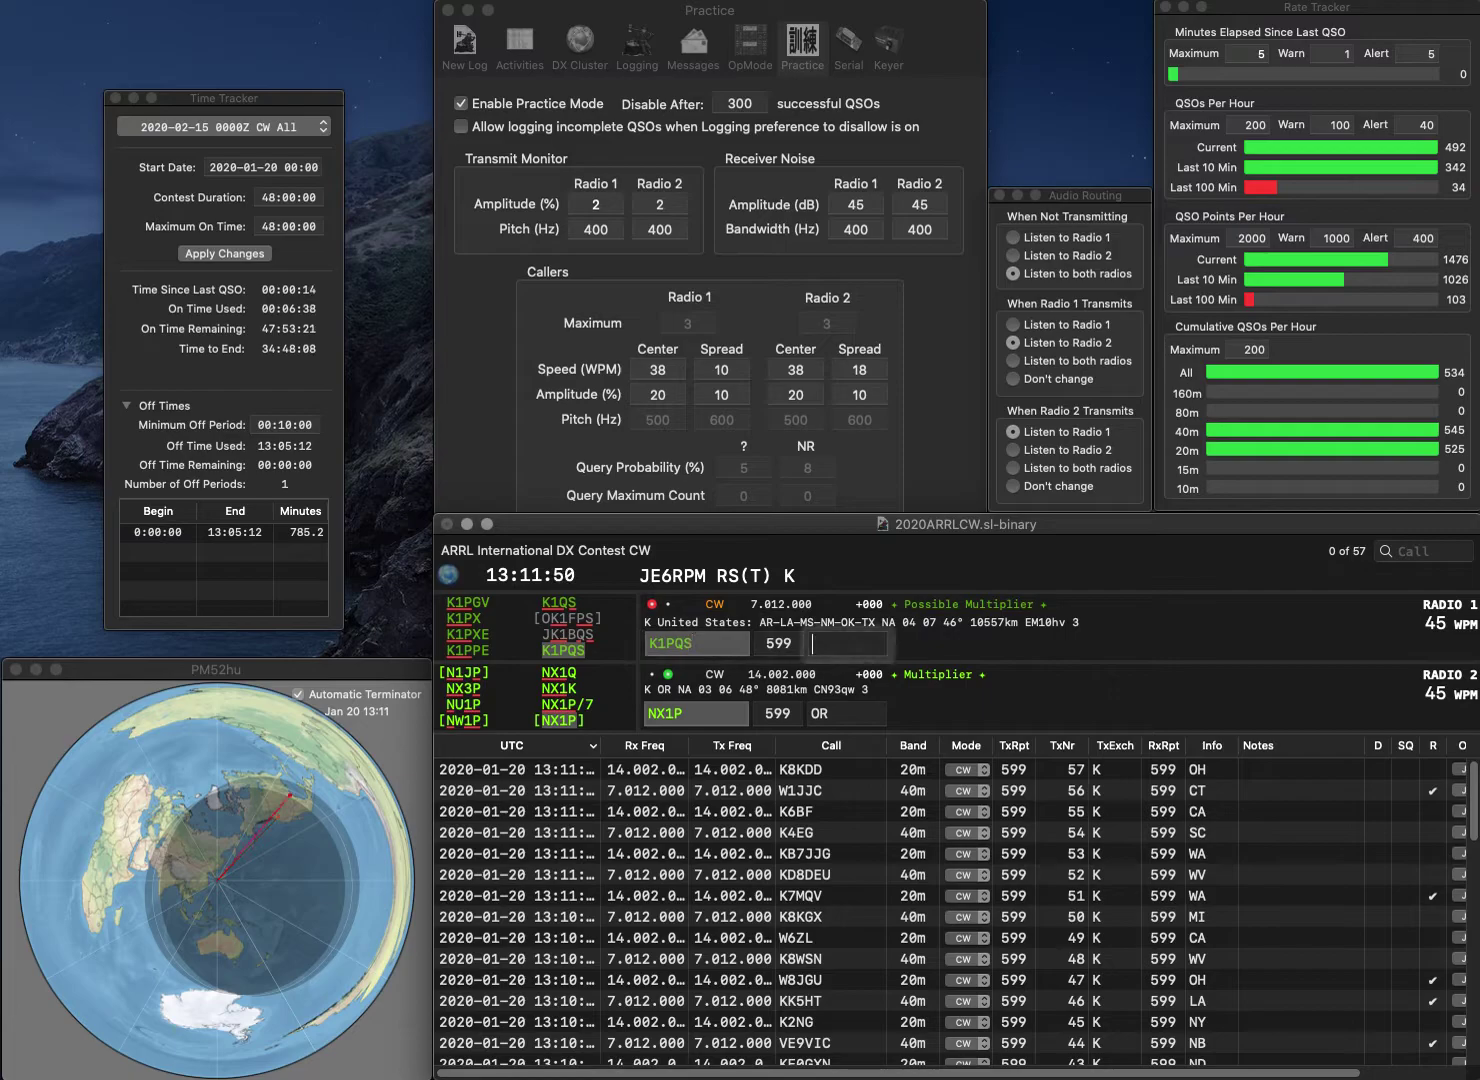
Log NX1P on Radio 2 with exchange OR
key("Return")
key("grave")
key("grave")
key("grave")
key("Return")
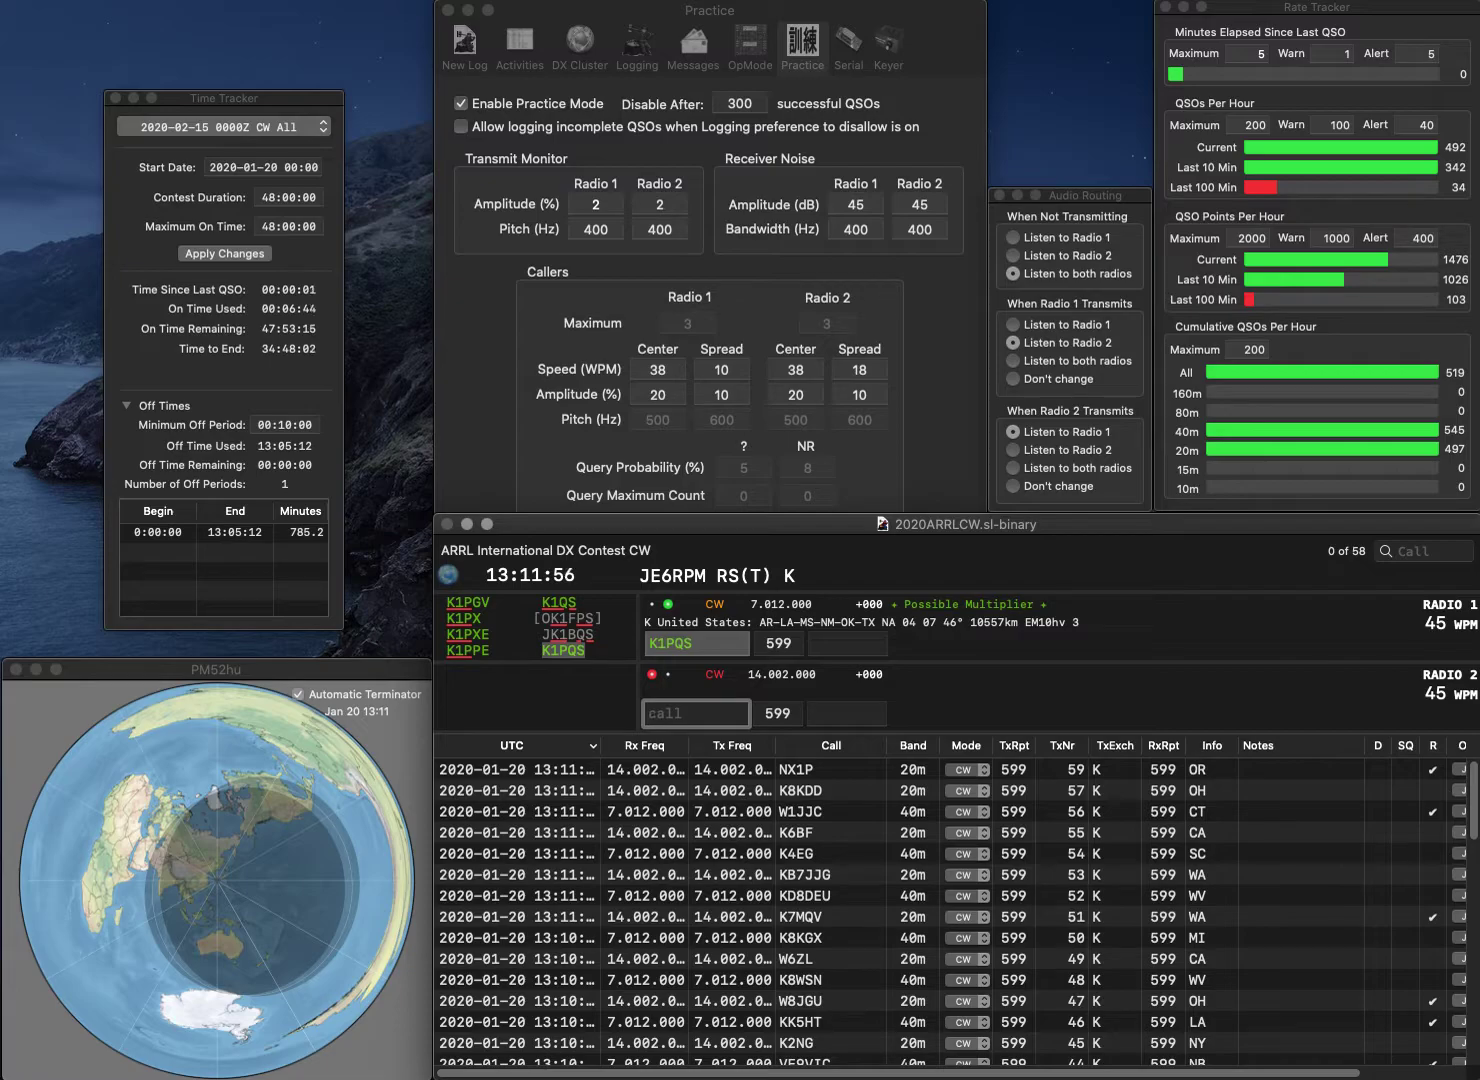
type("W8")
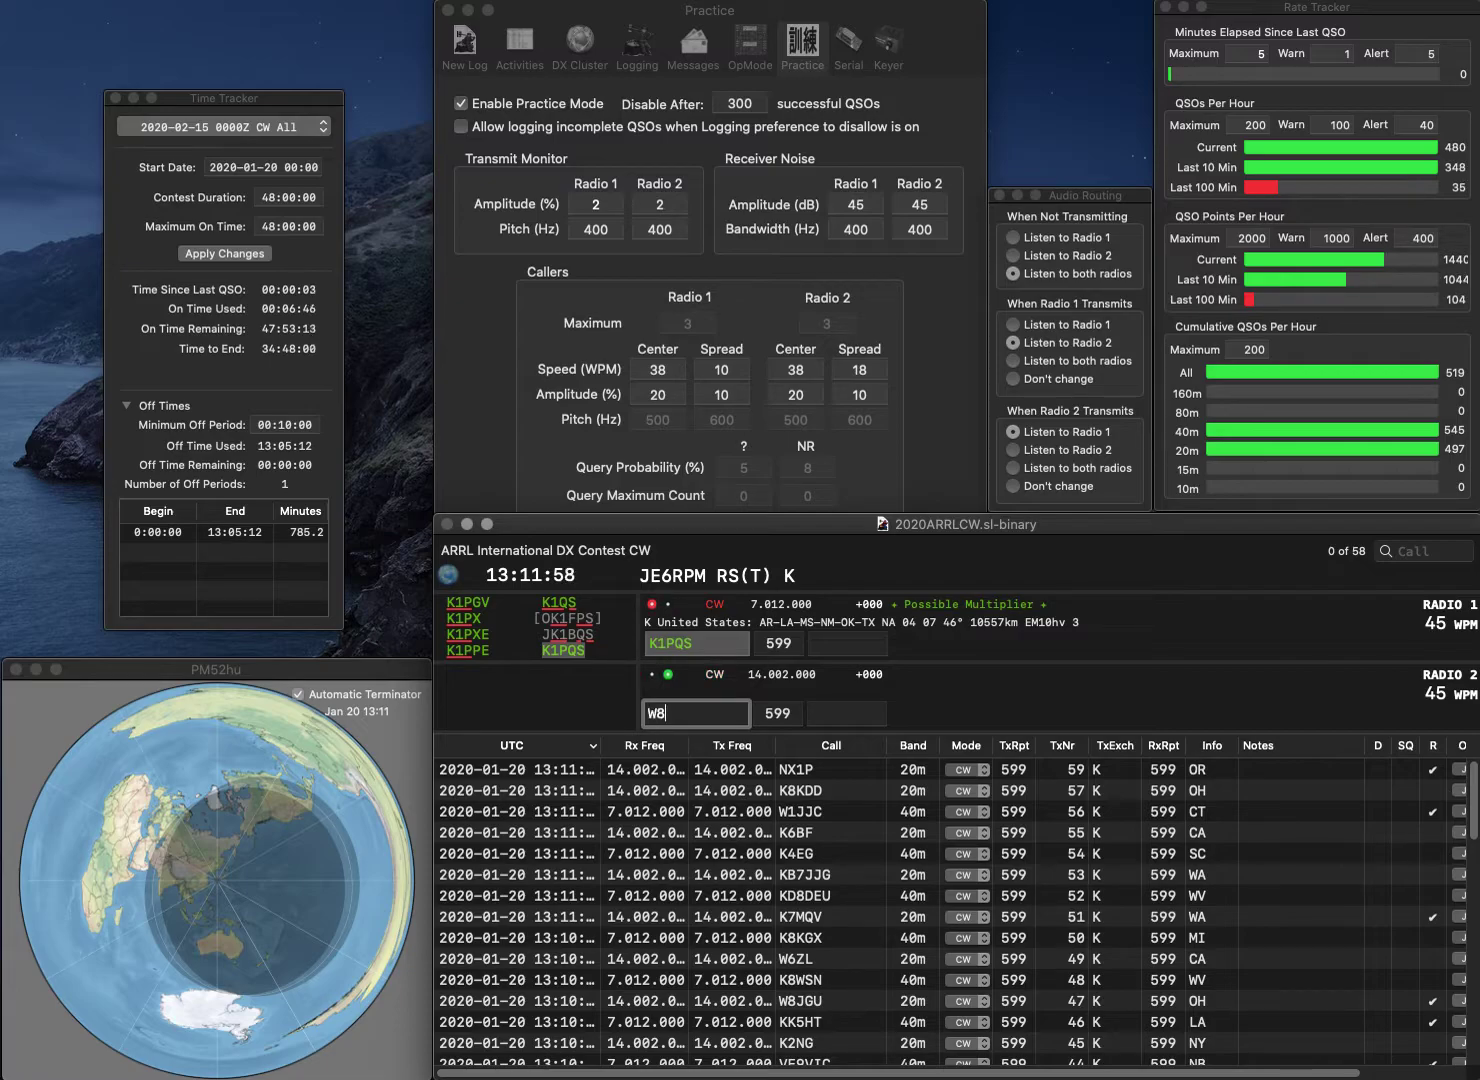
type("MET")
key("Return")
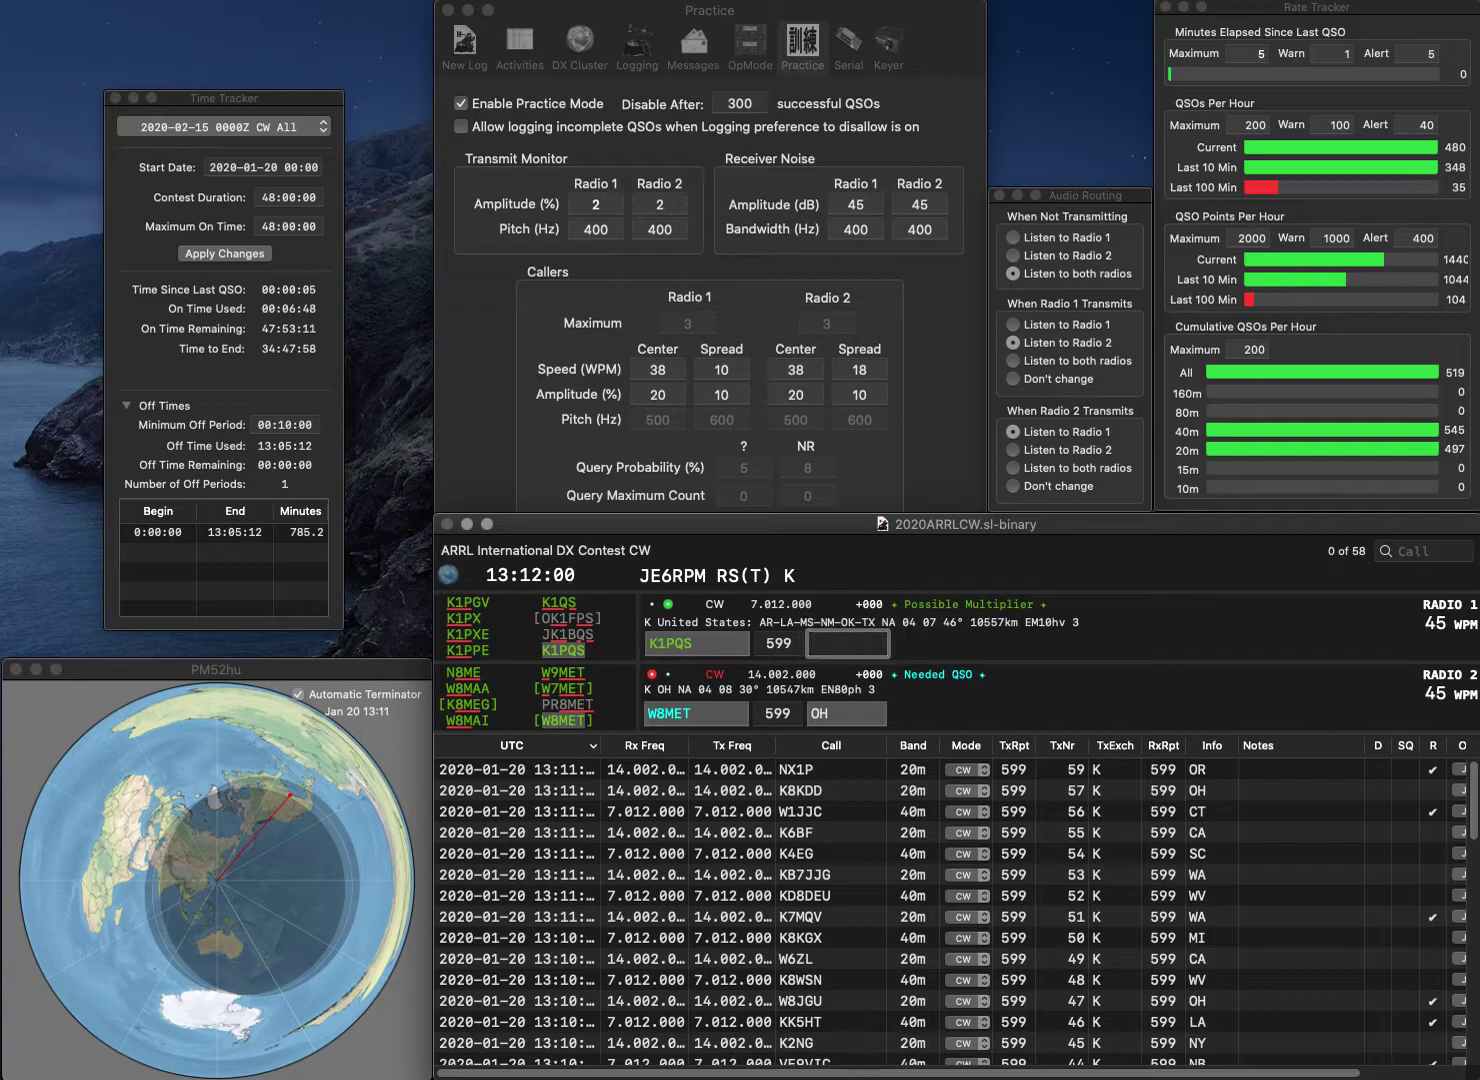
Log K1PQS on Radio 1 with exchange OK and W8MET on Radio 2 with exchange OH
type("OK")
key("Return")
key("Return")
type("WA")
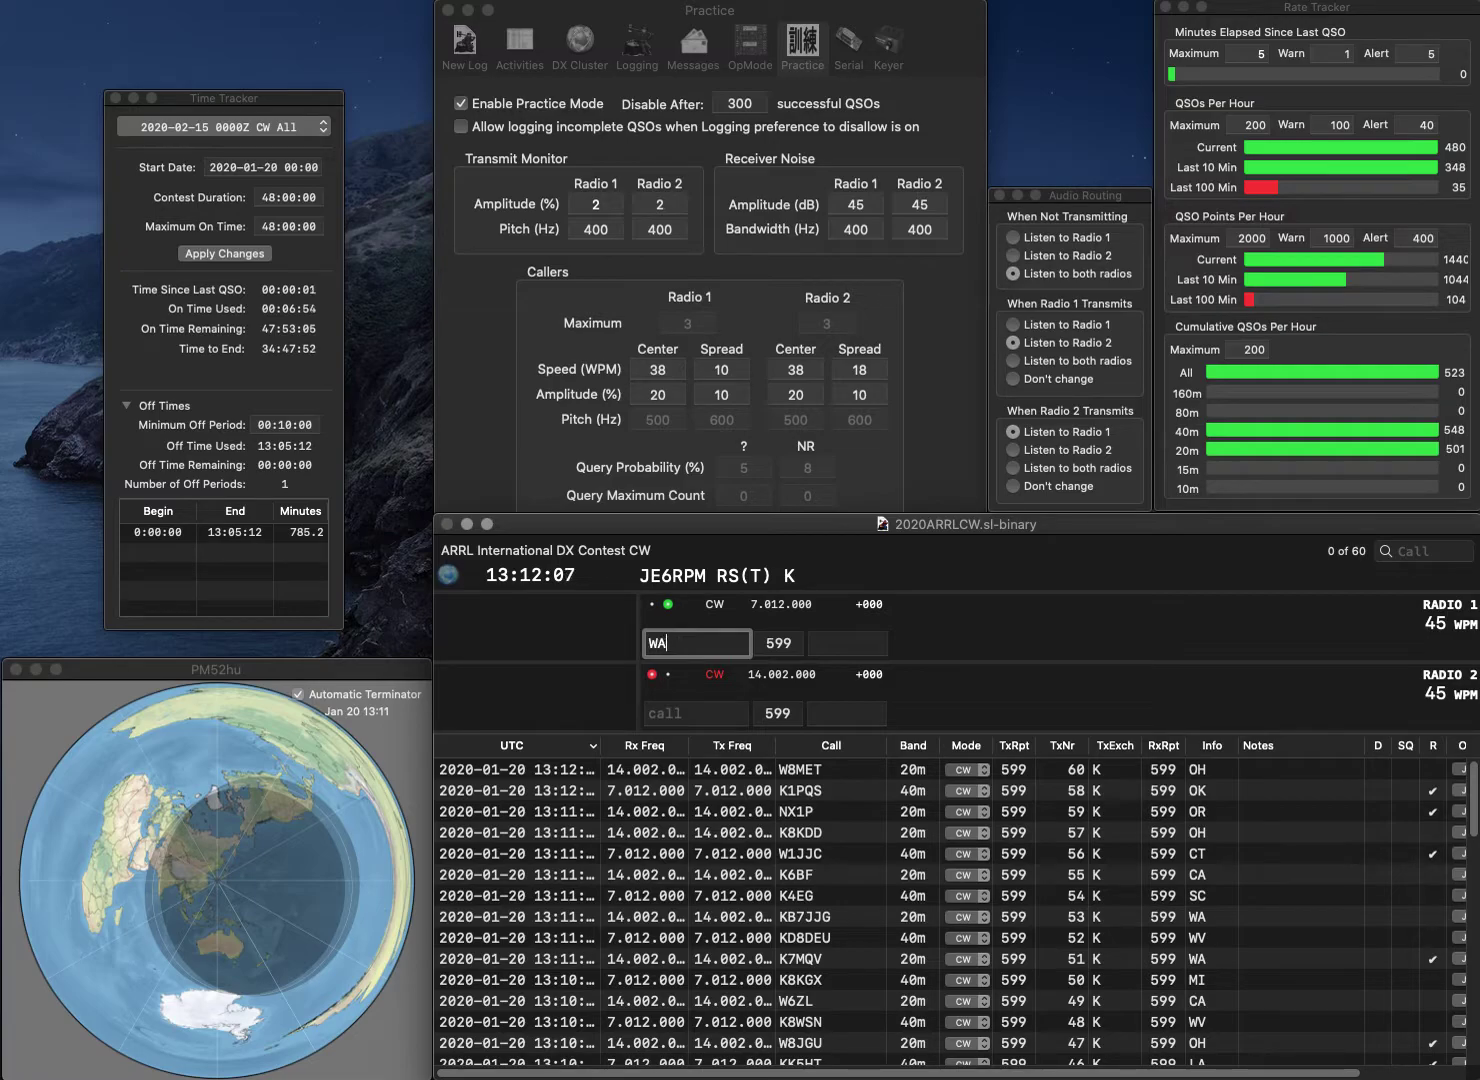
type("1VFO")
key("Return")
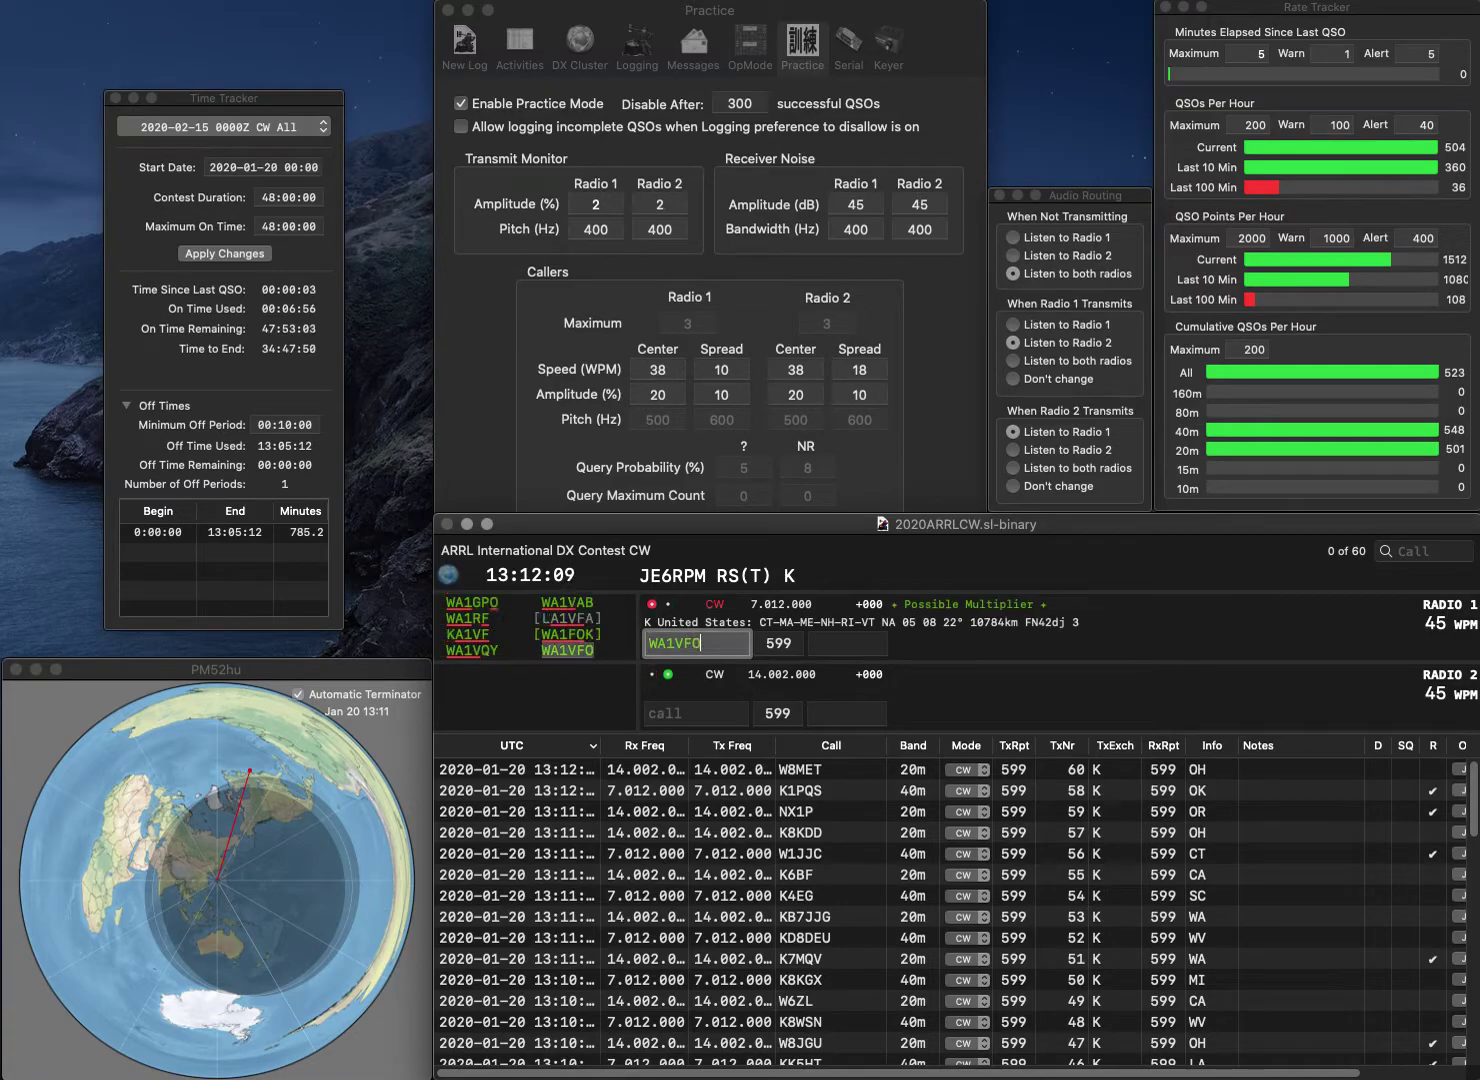
type("SDA")
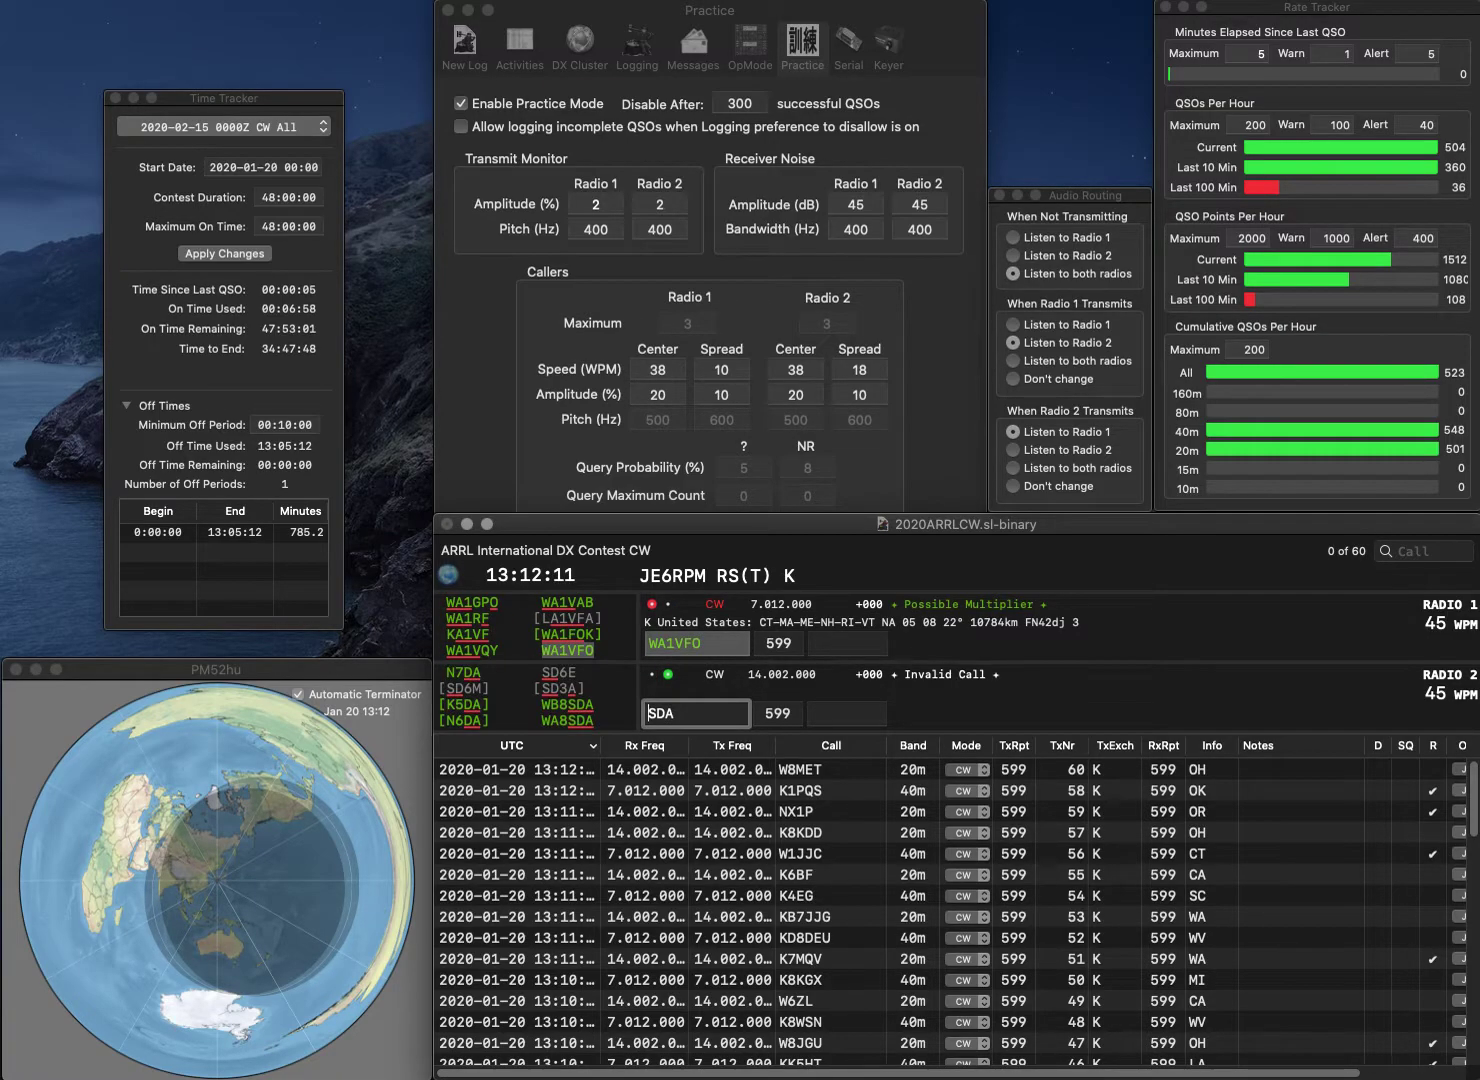
key("Home")
type("WA8")
key("Return")
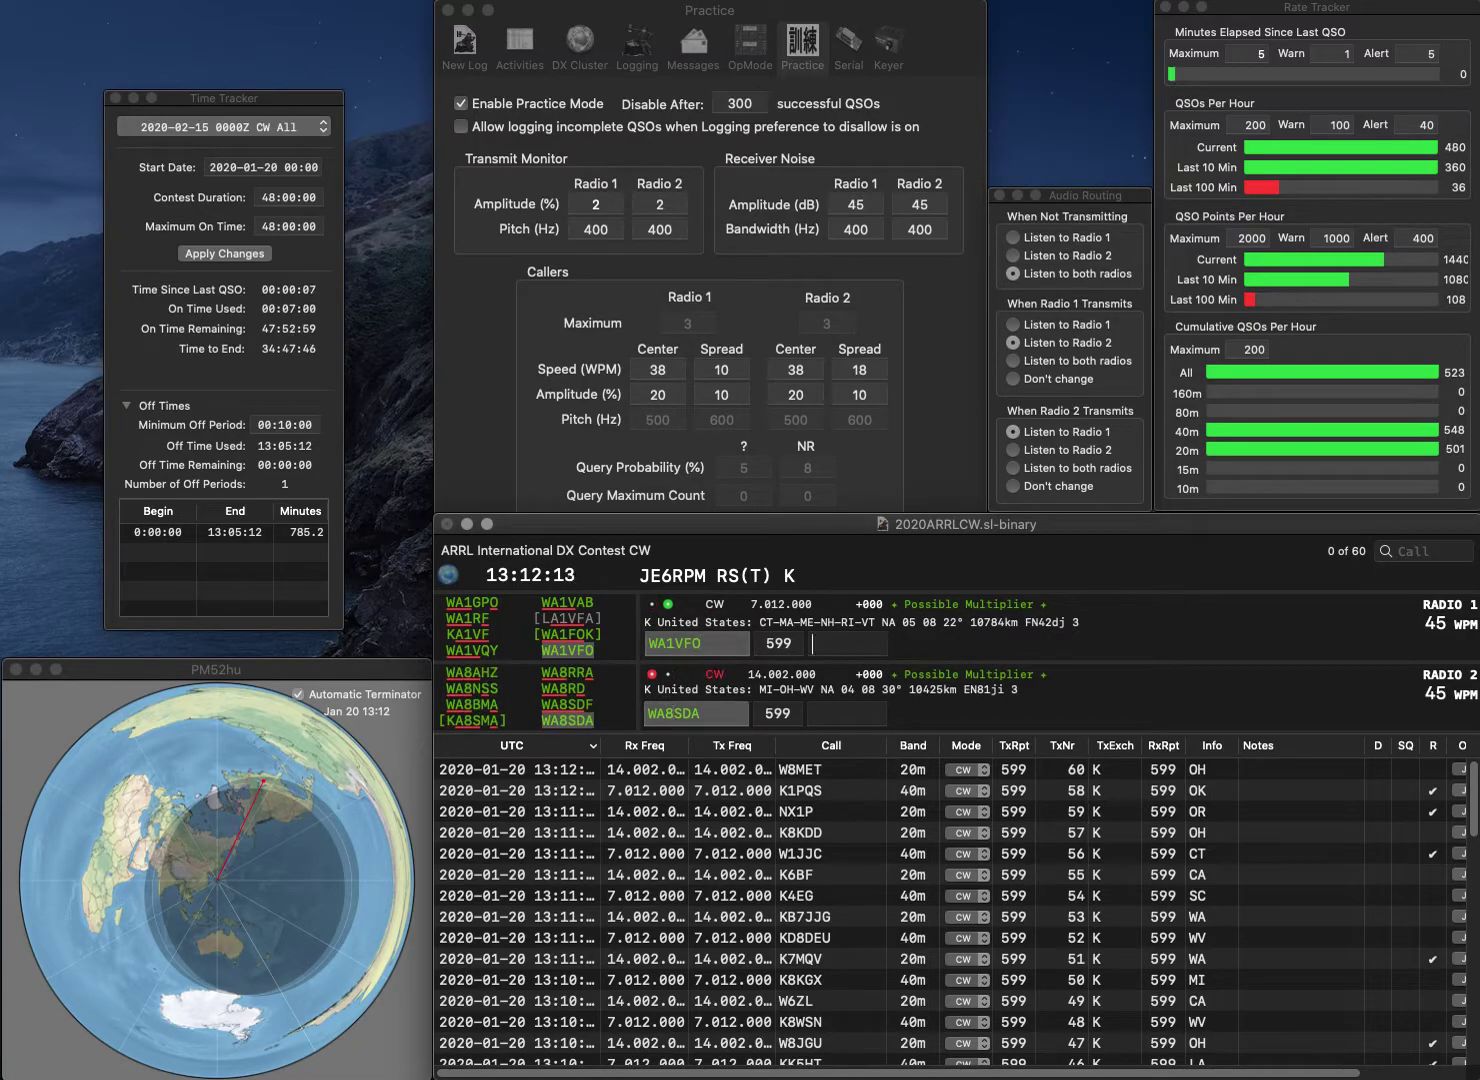
key("Return")
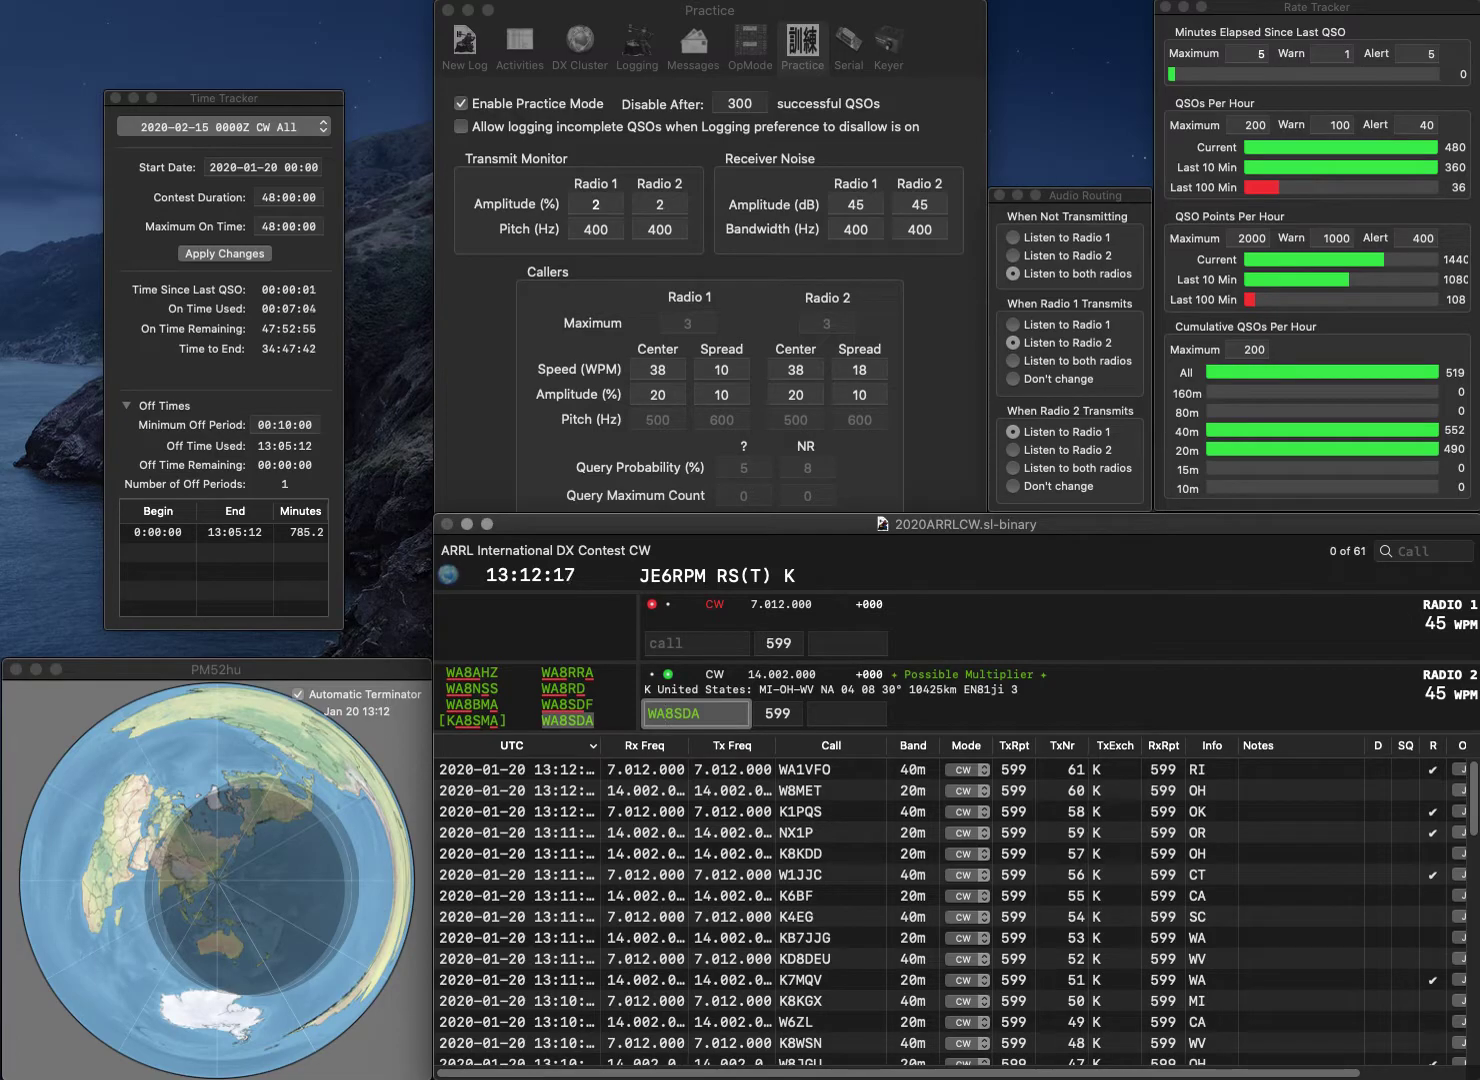
key("BackSpace")
key("BackSpace")
key("Delete")
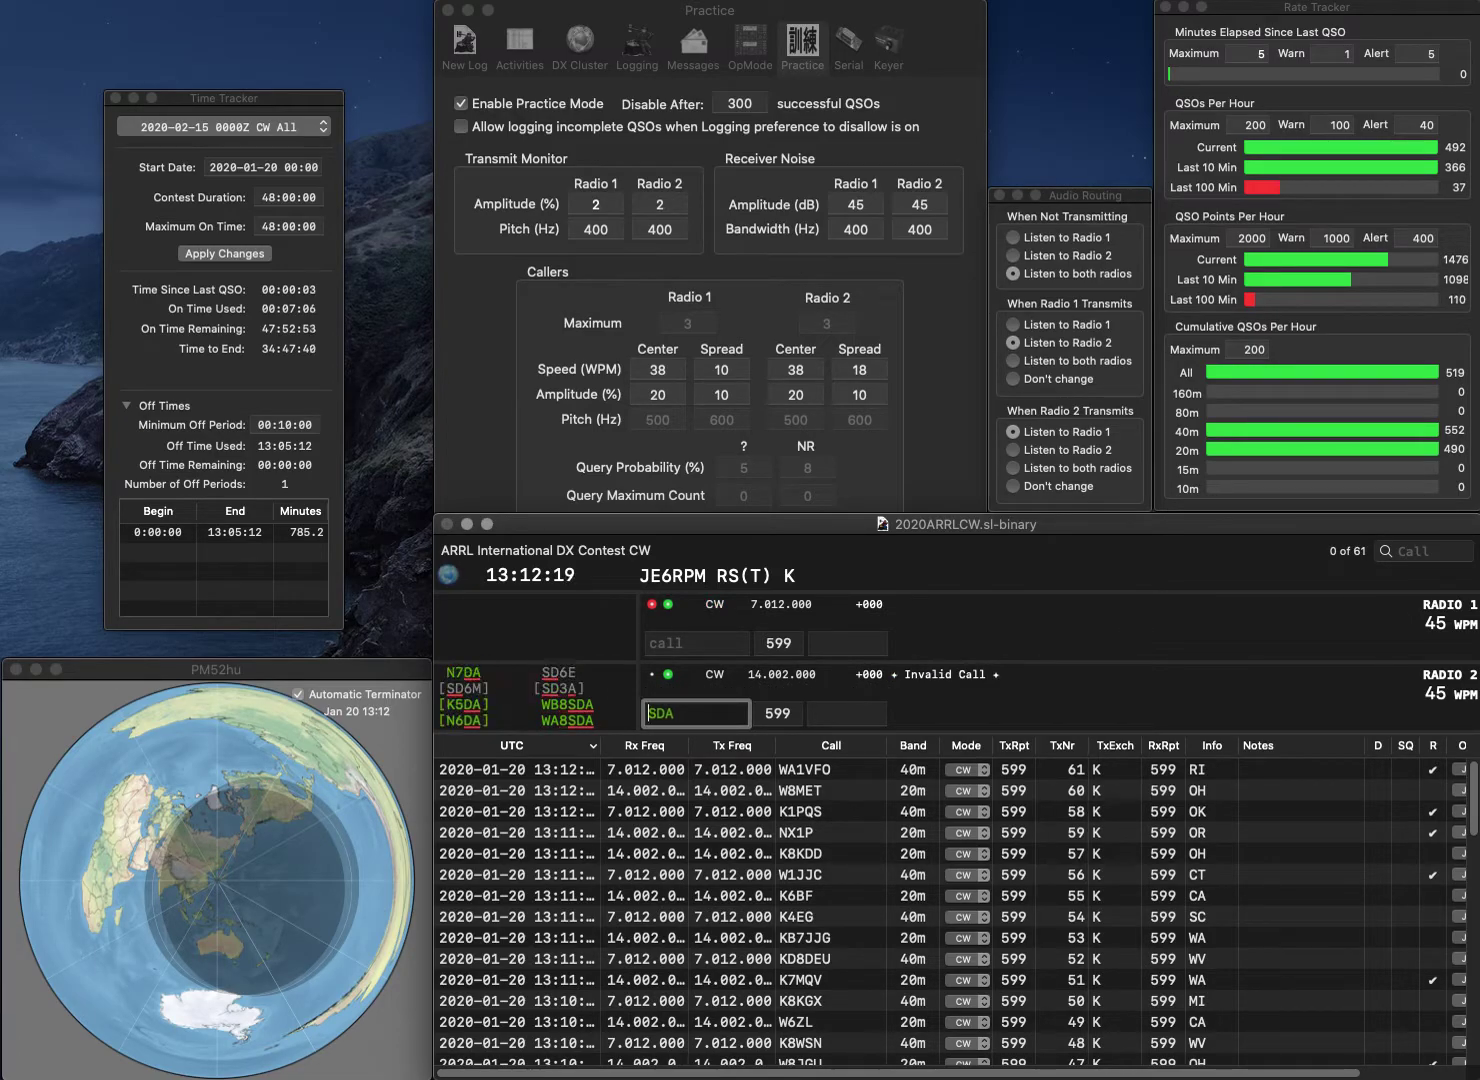
type("KB6")
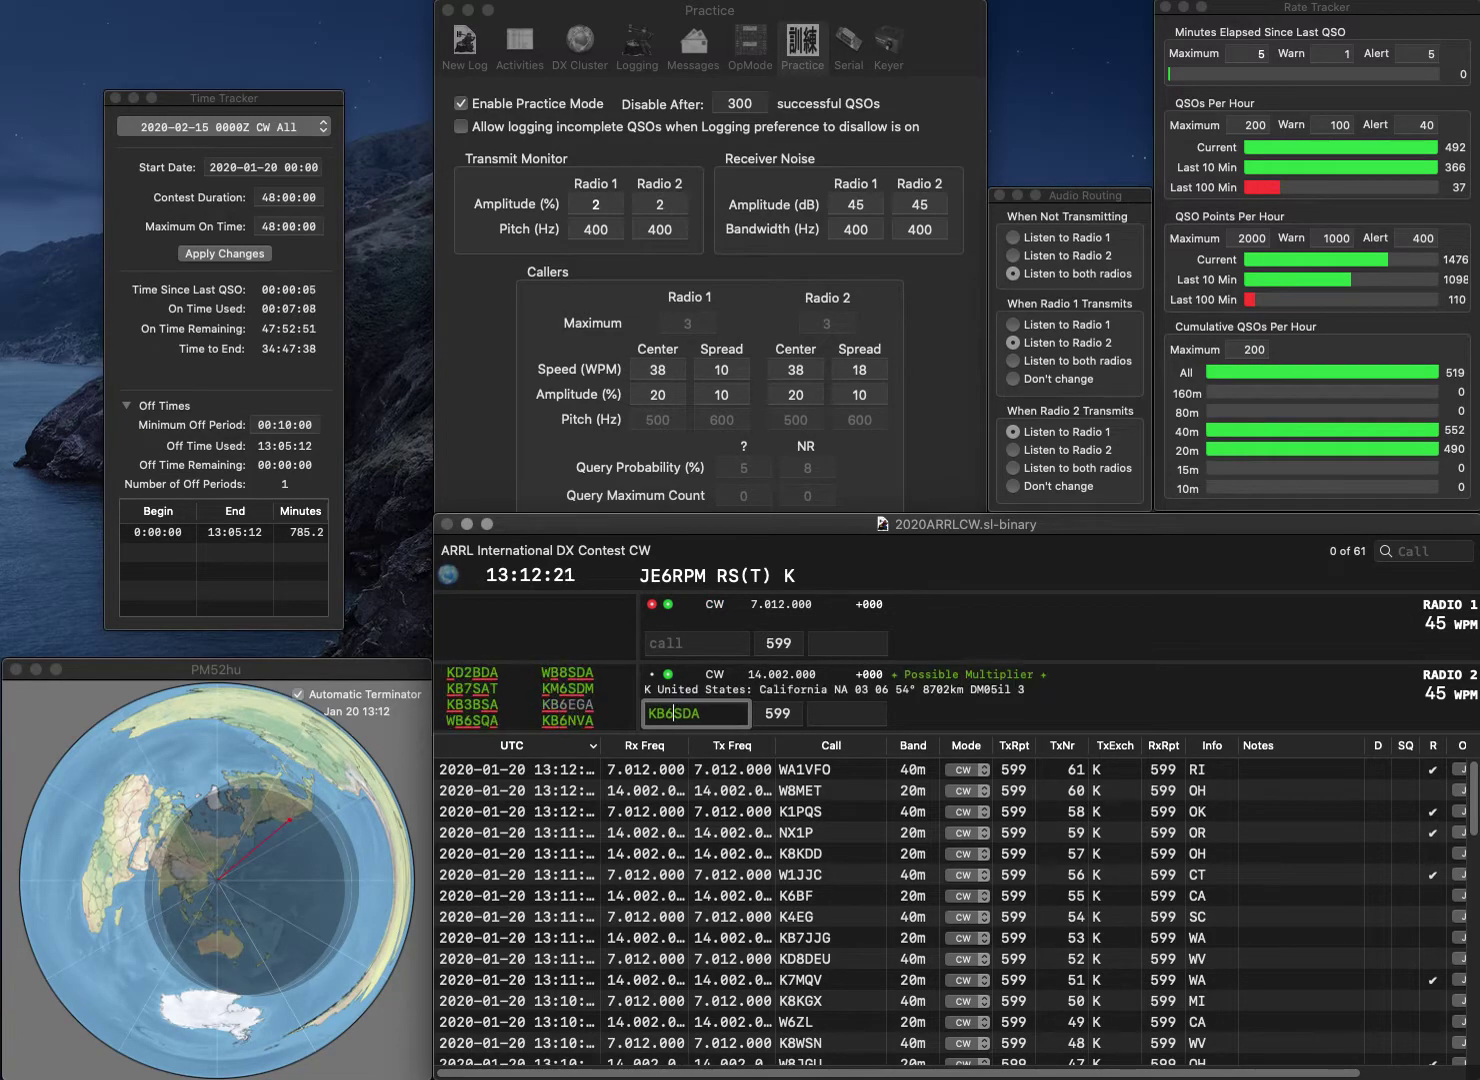
key("Up")
key("Return")
key("Down")
key("Return")
key("Up")
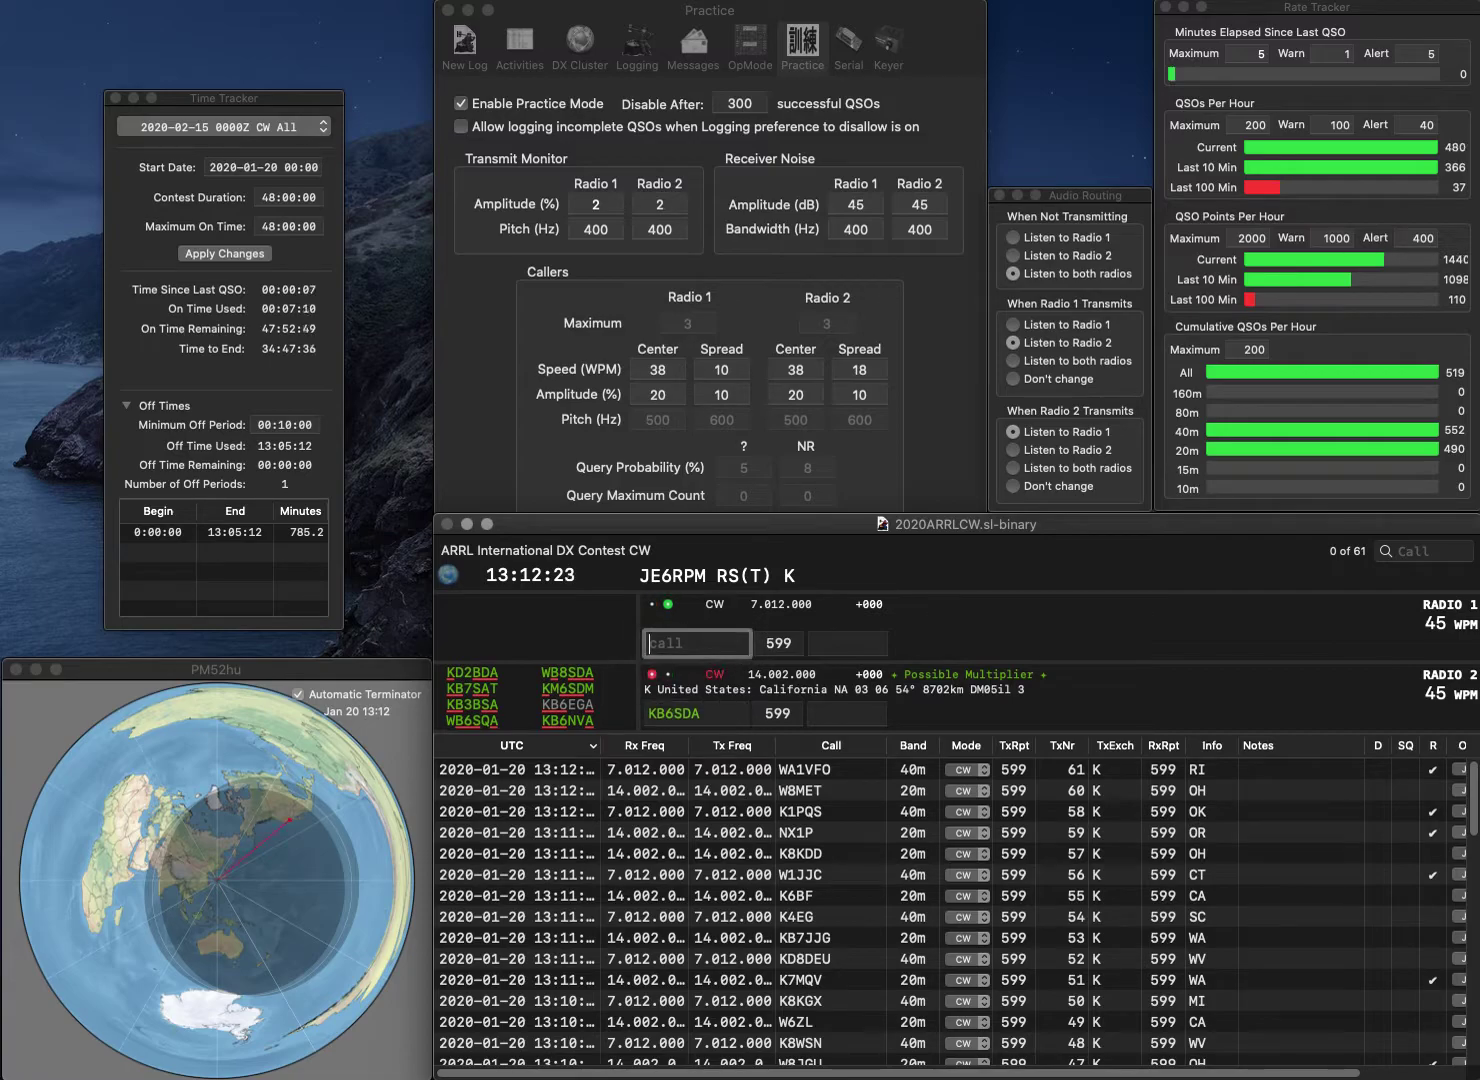
type("KJ3OAP")
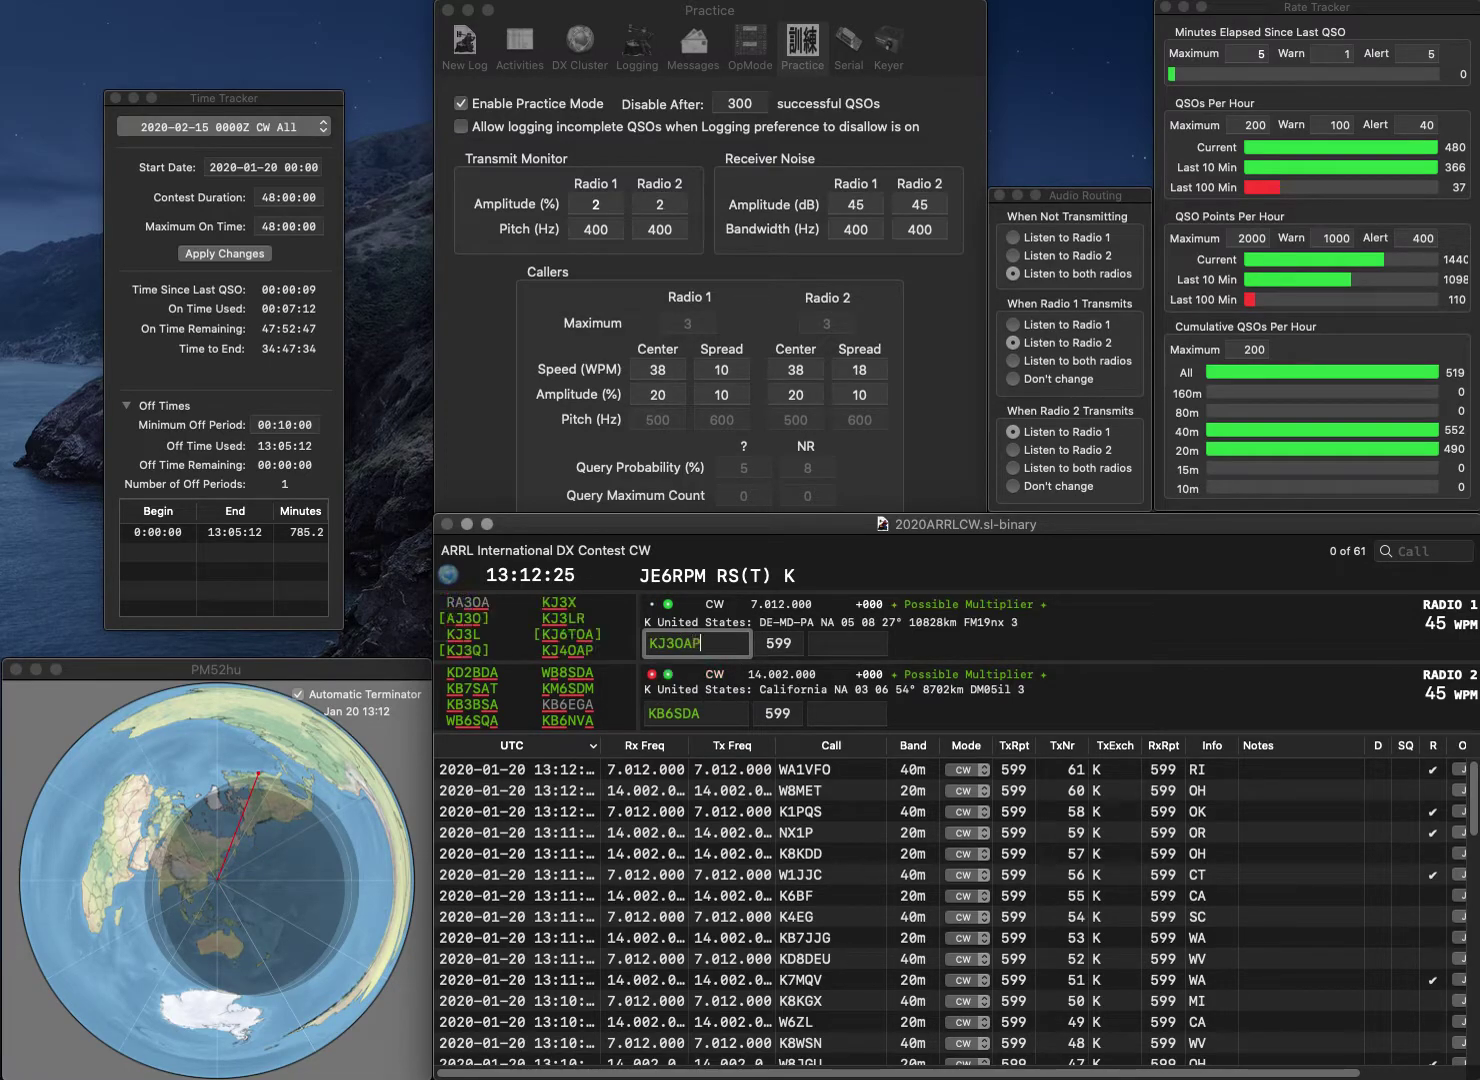
key("Return")
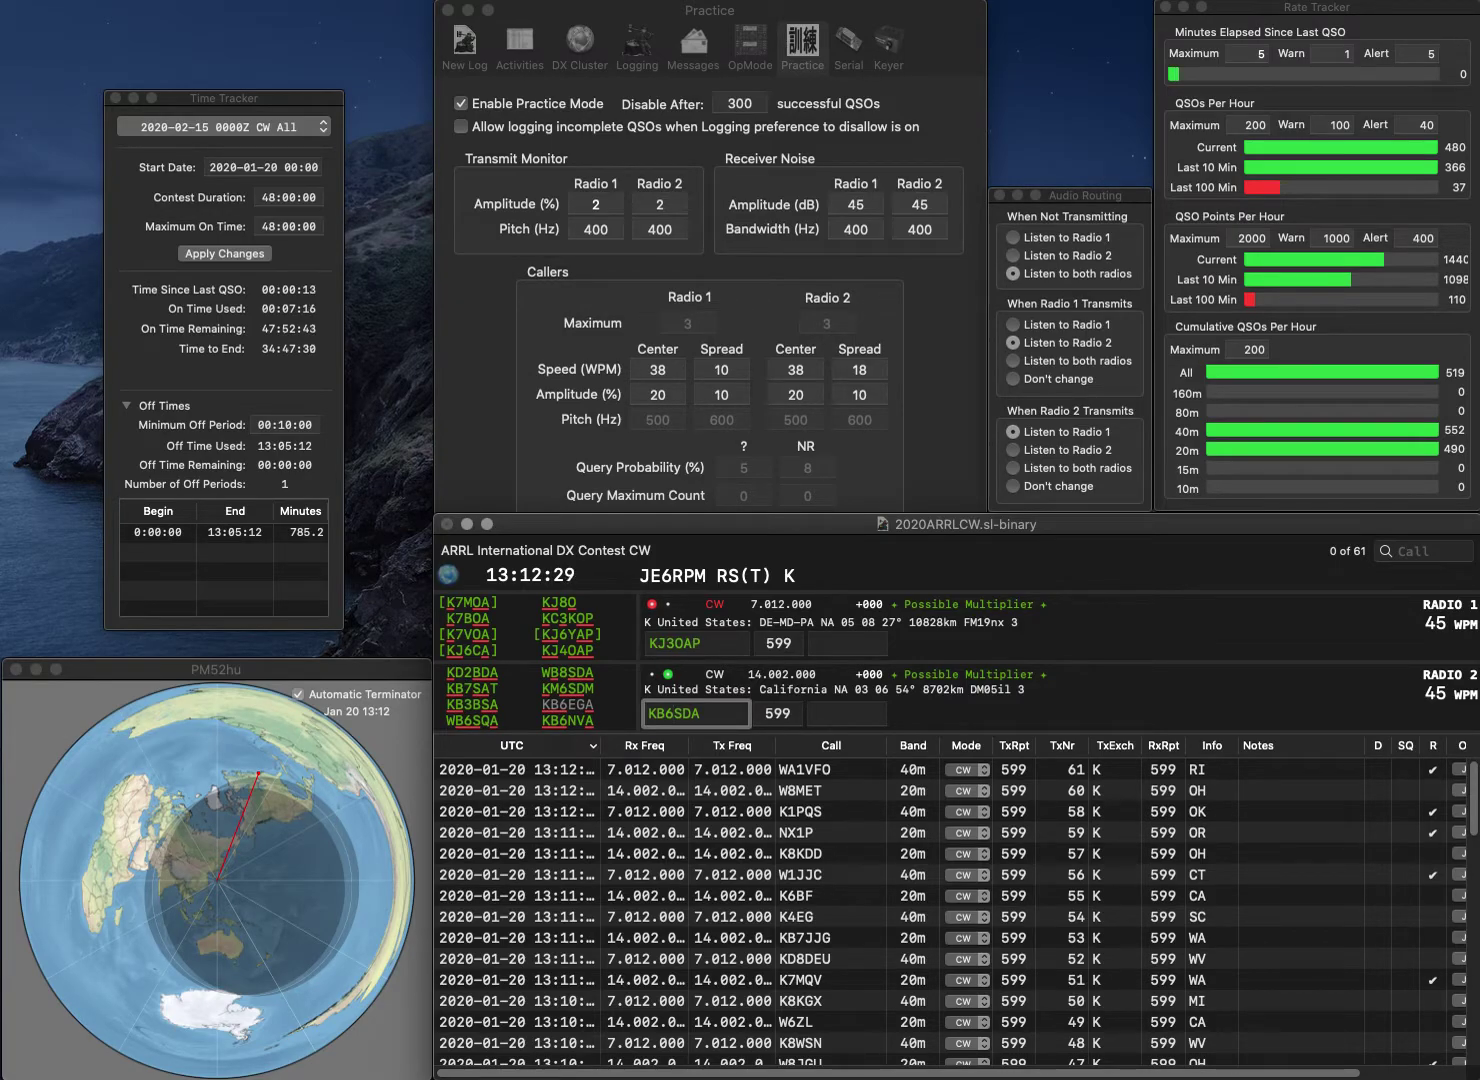
key("BackSpace")
key("Return")
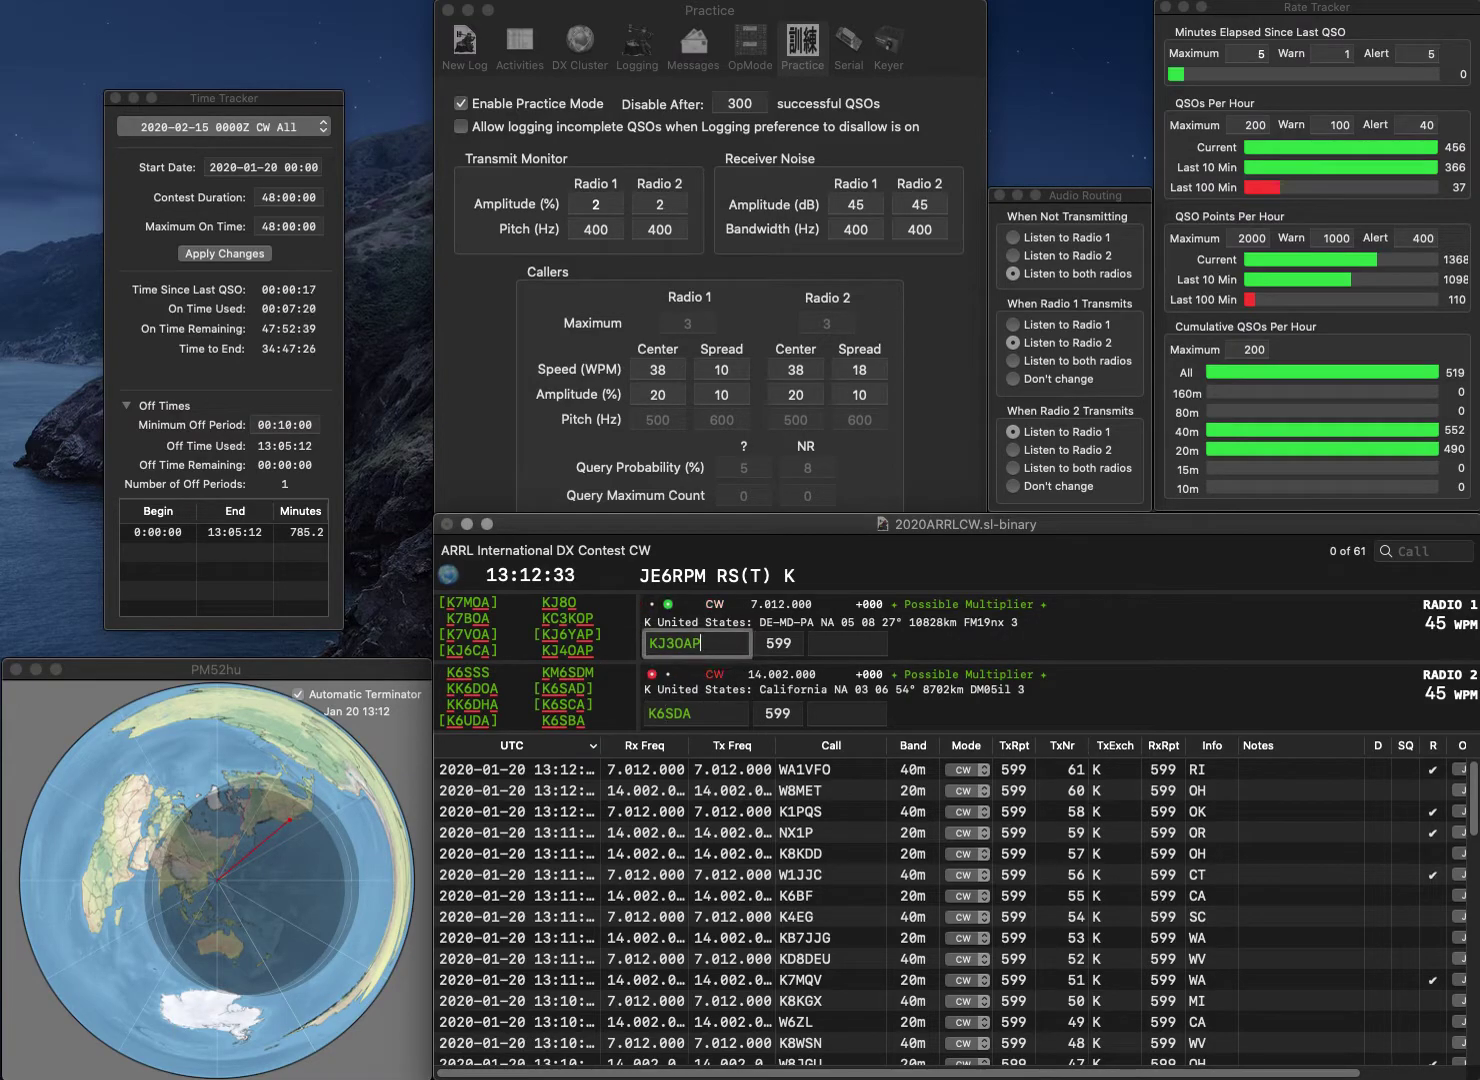
key("BackSpace")
type("4")
key("Return")
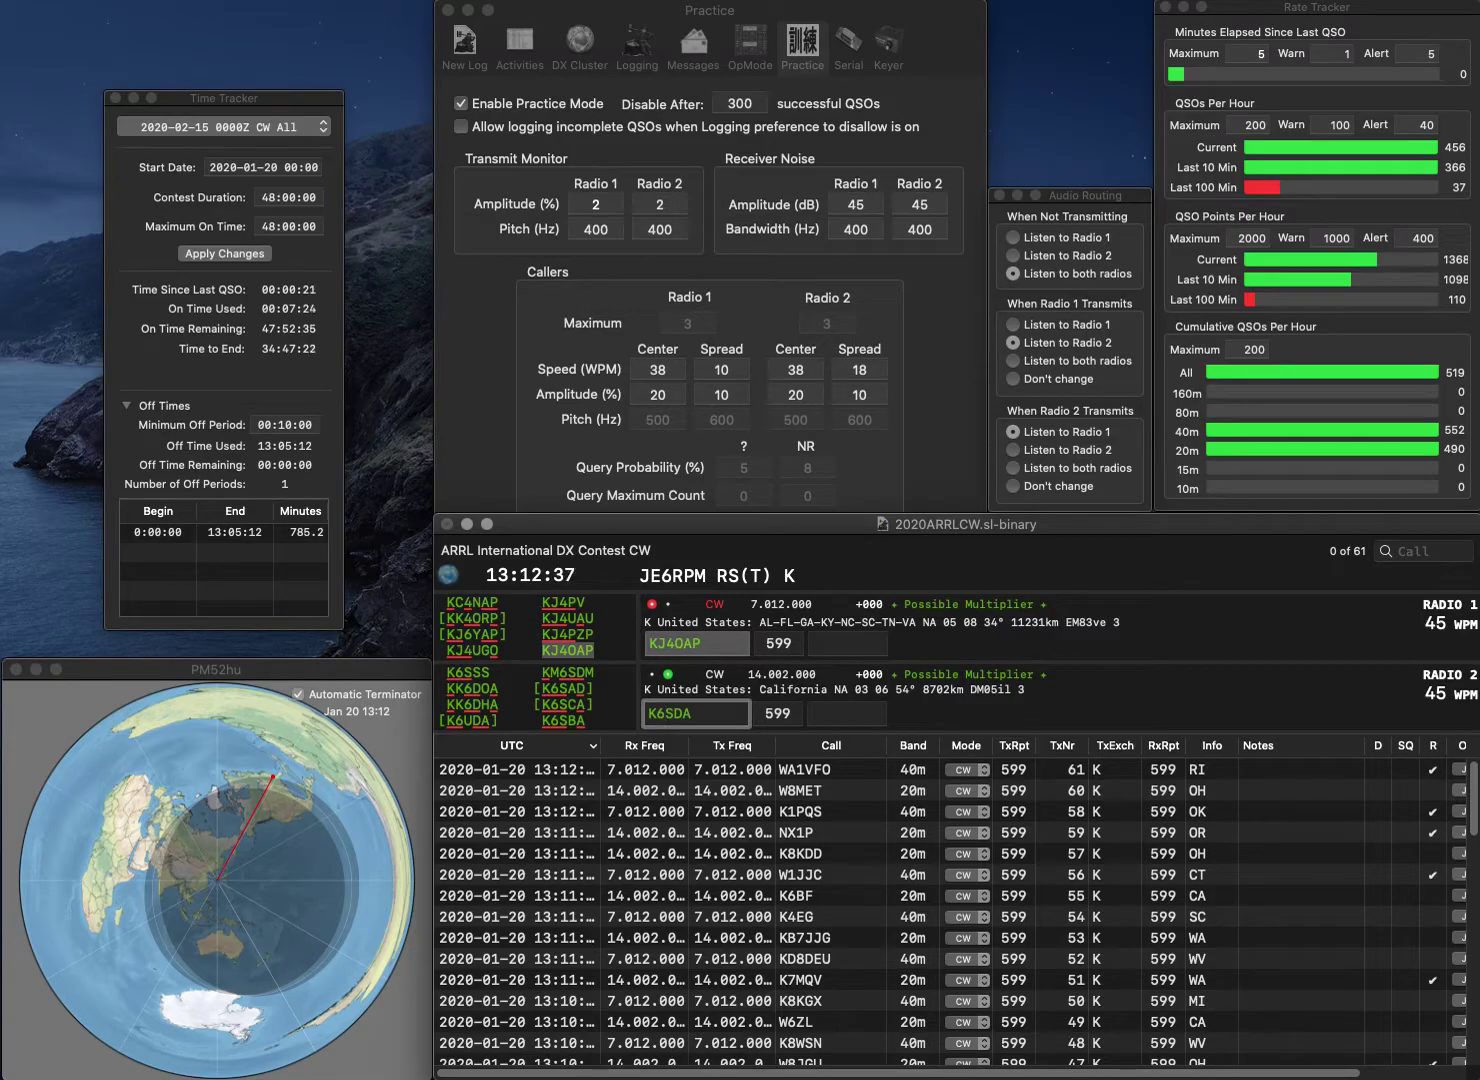
type("H")
key("Right")
key("BackSpace")
key("Right")
key("BackSpace")
type("B")
key("space")
type("CA")
key("Return")
type("K")
key("Return")
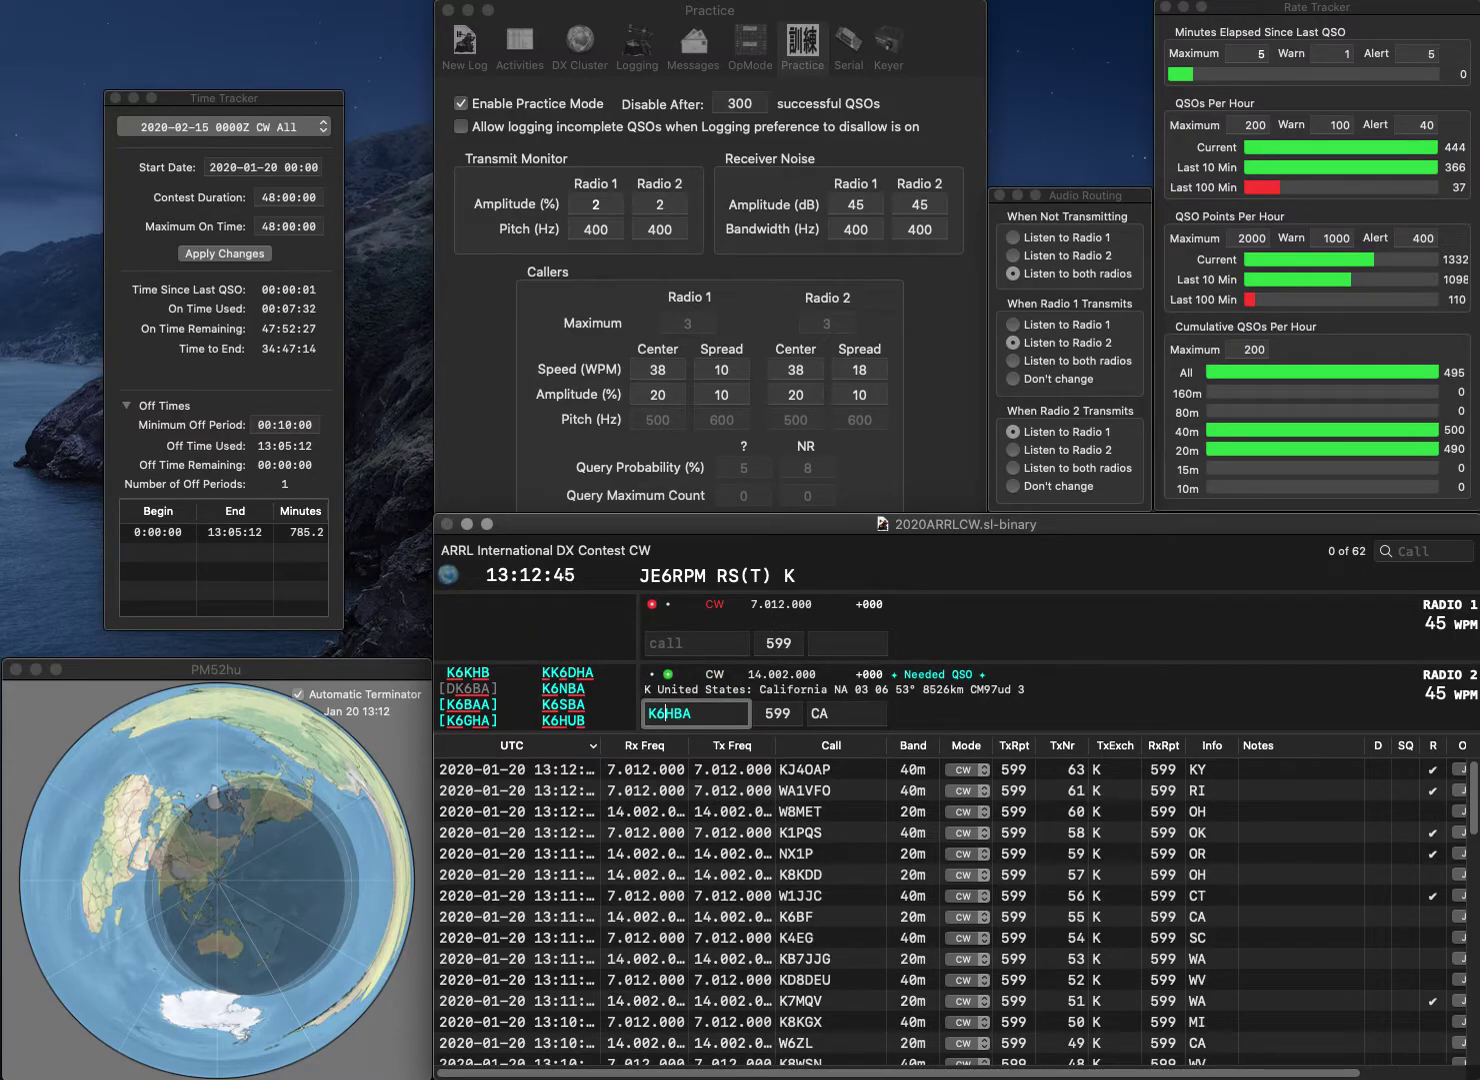
type("S")
key("Delete")
key("Return")
Answer K2CPU on Radio 1 and log K6SBA on Radio 2 with exchange CA
type("2CPU")
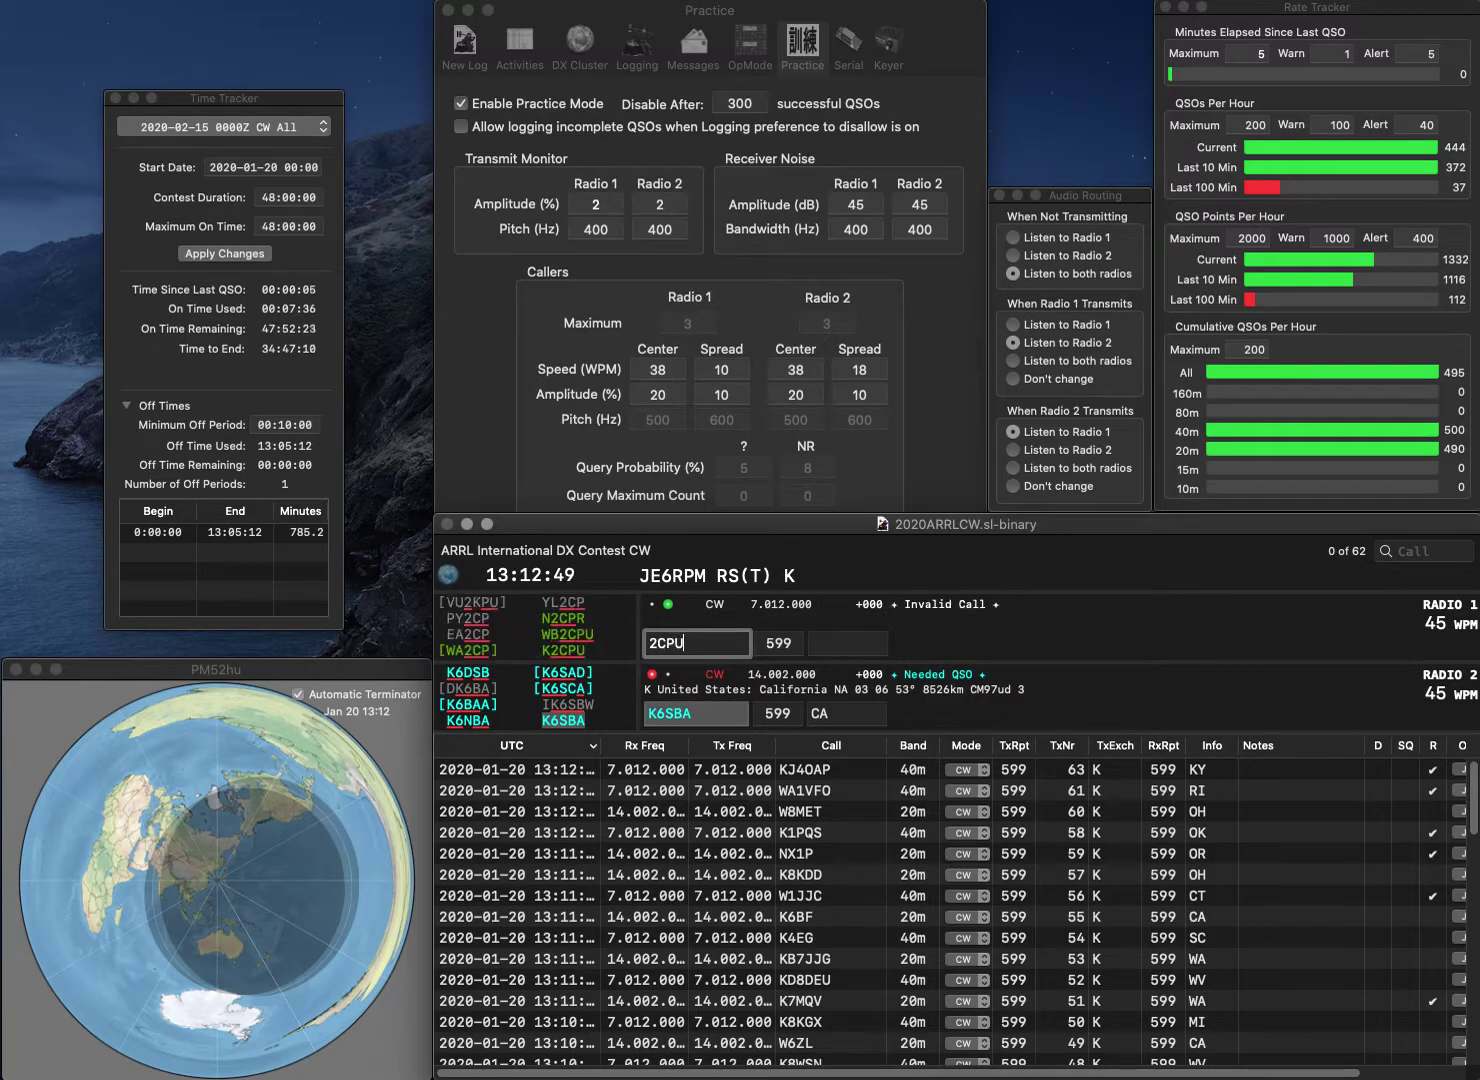
key("Up")
type("K")
key("Return")
key("space")
key("Return")
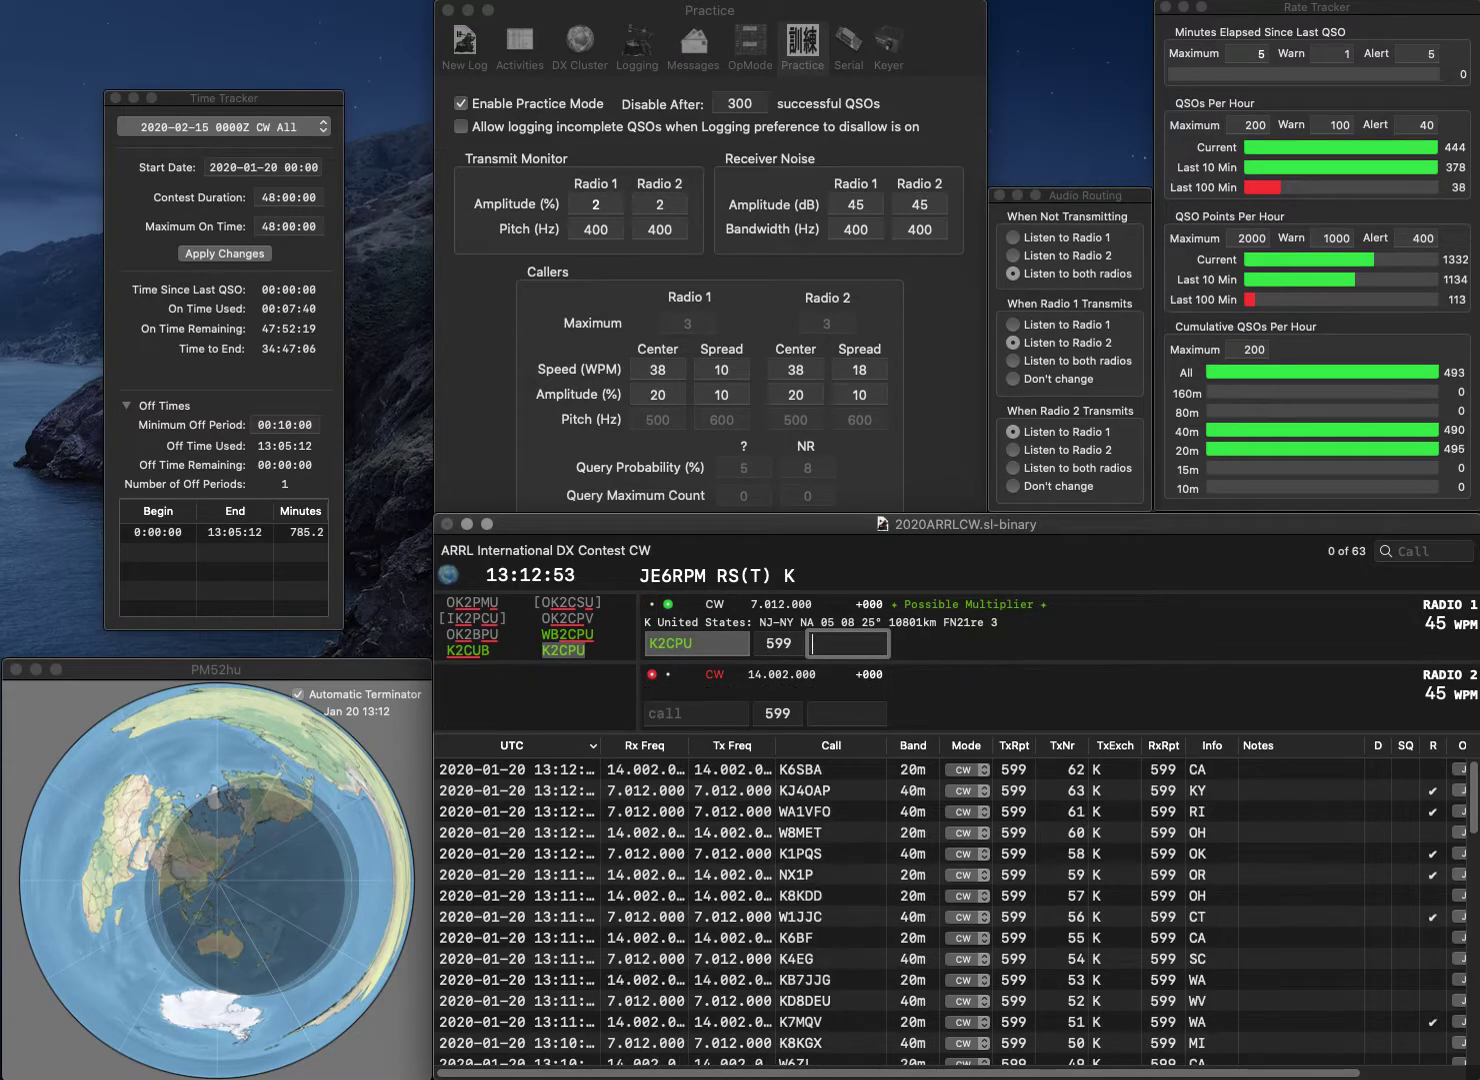
type("NJ")
key("Return")
type("AC")
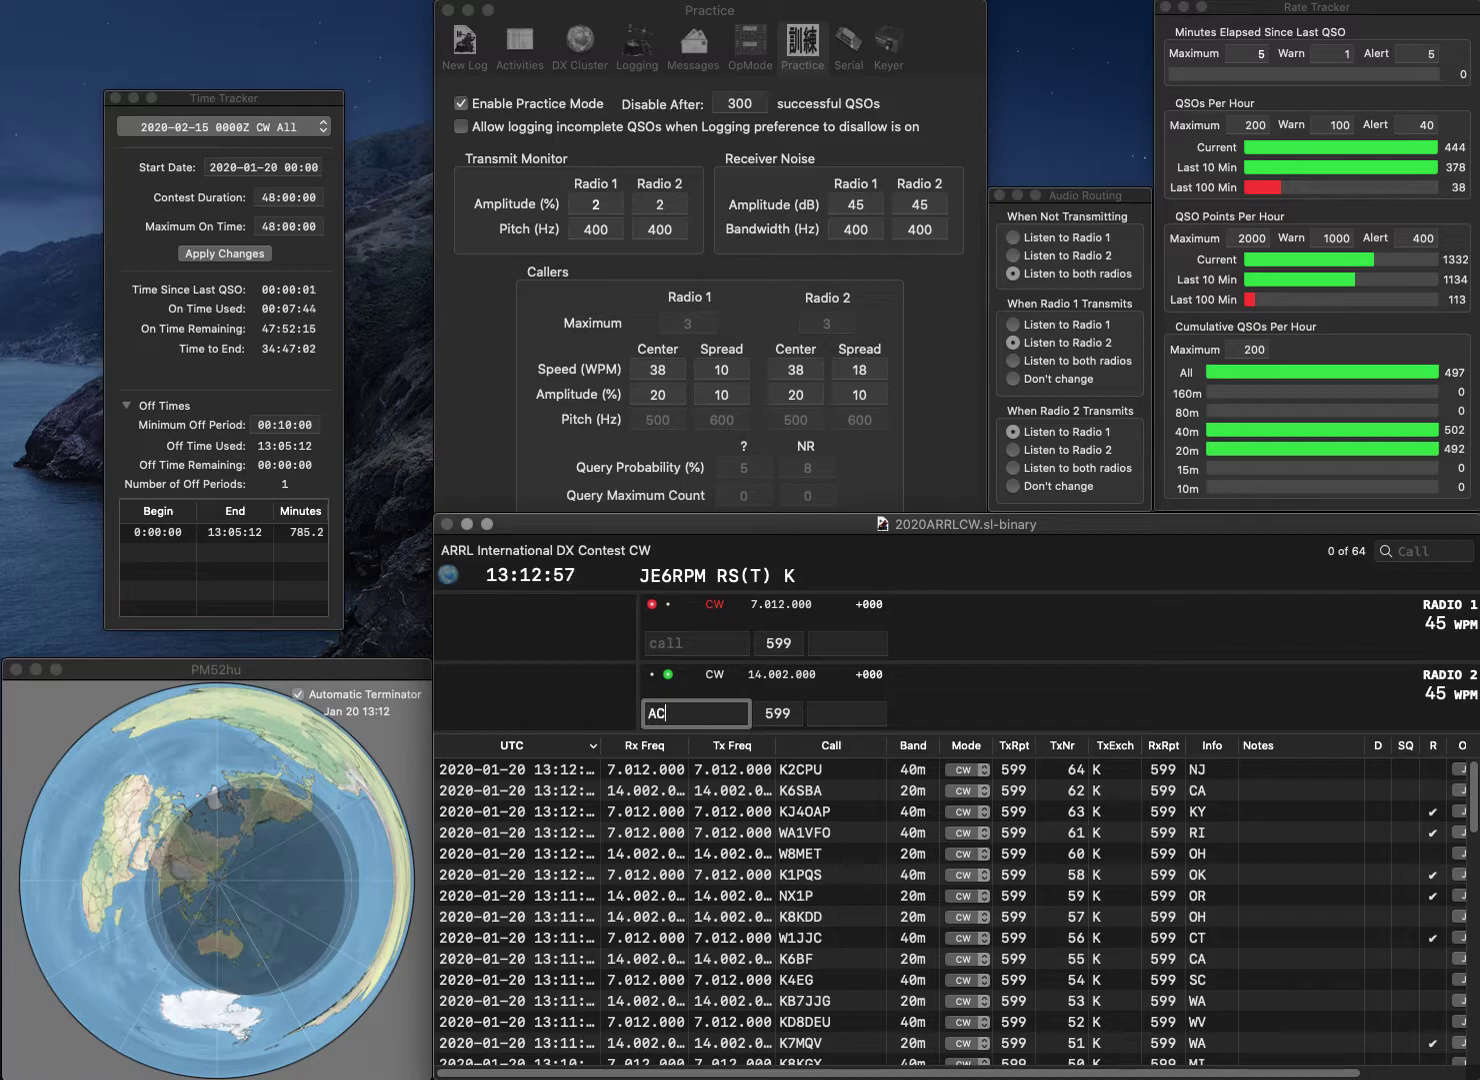
type("9DZ")
key("Return")
type("K")
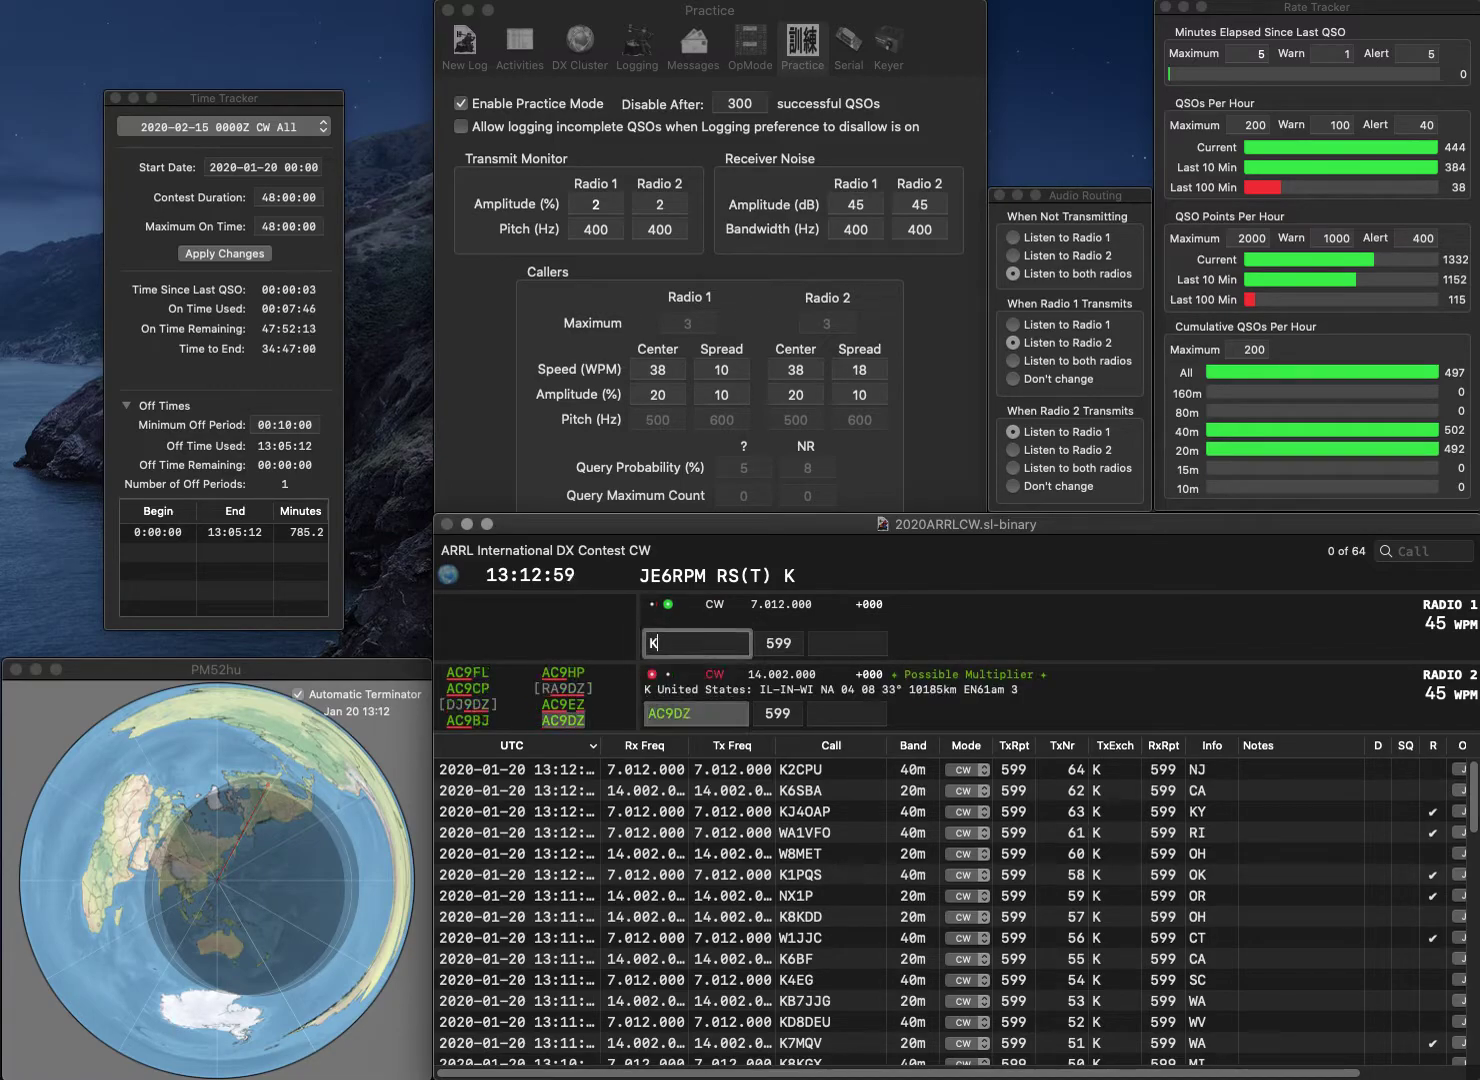
type("A1ZT")
key("Return")
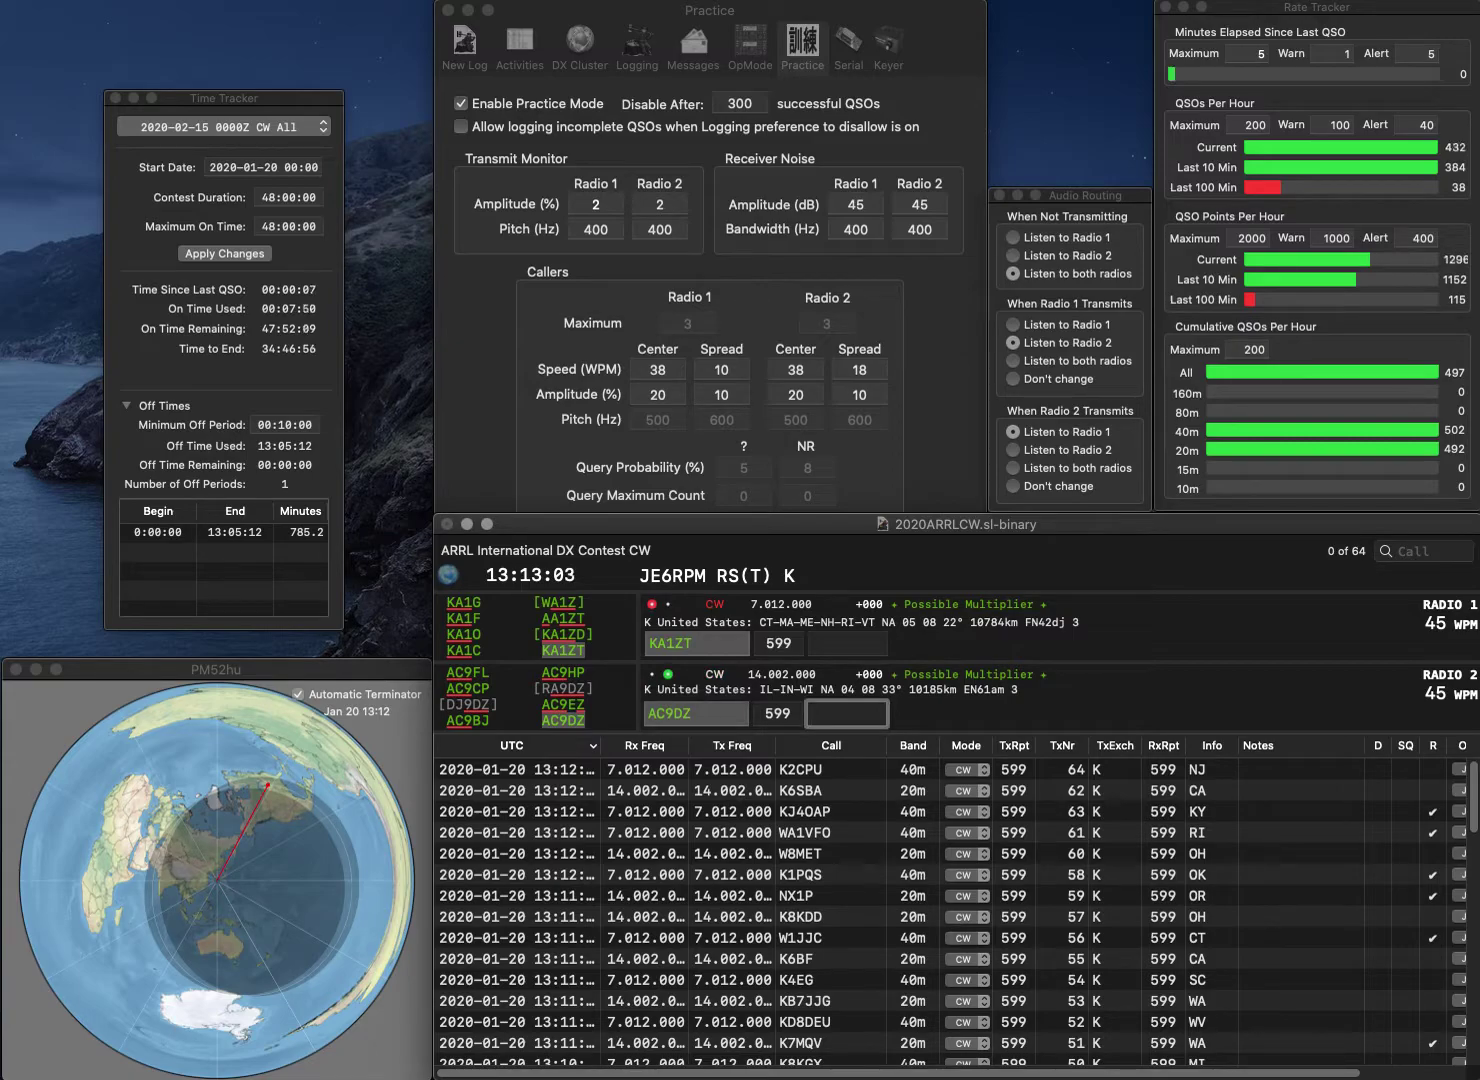
Log AC9DZ on Radio 2 with exchange WI and KA1ZT on Radio 1 with exchange RI
type("WI")
key("Return")
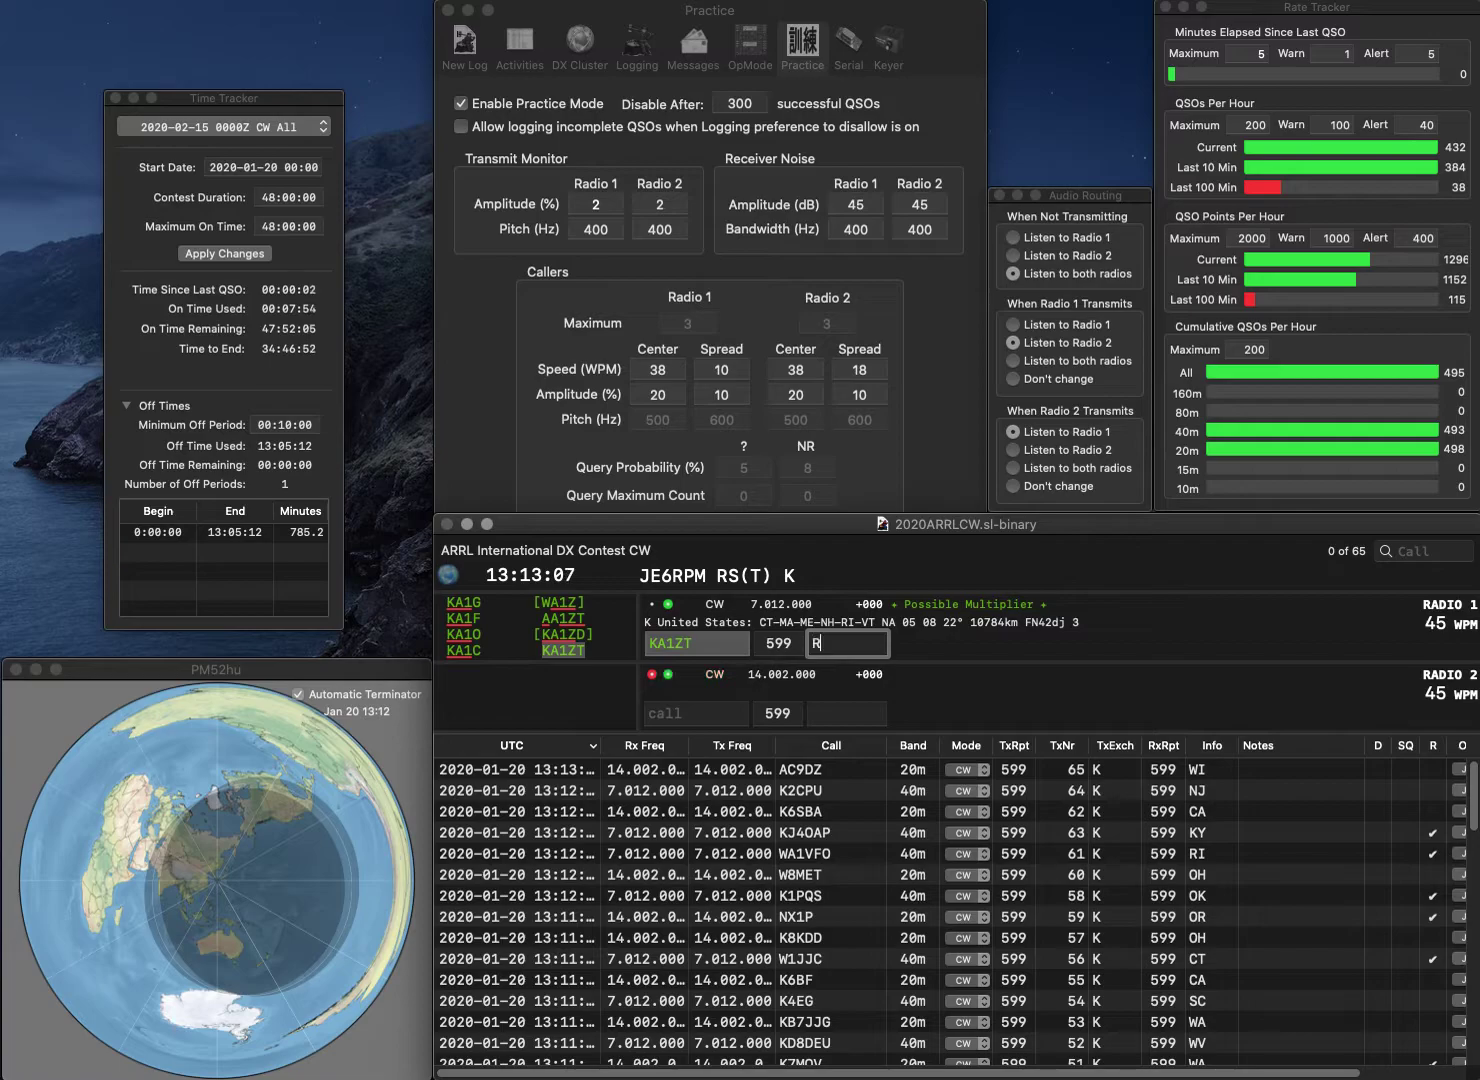
type("RI")
key("Return")
type("KD5XD")
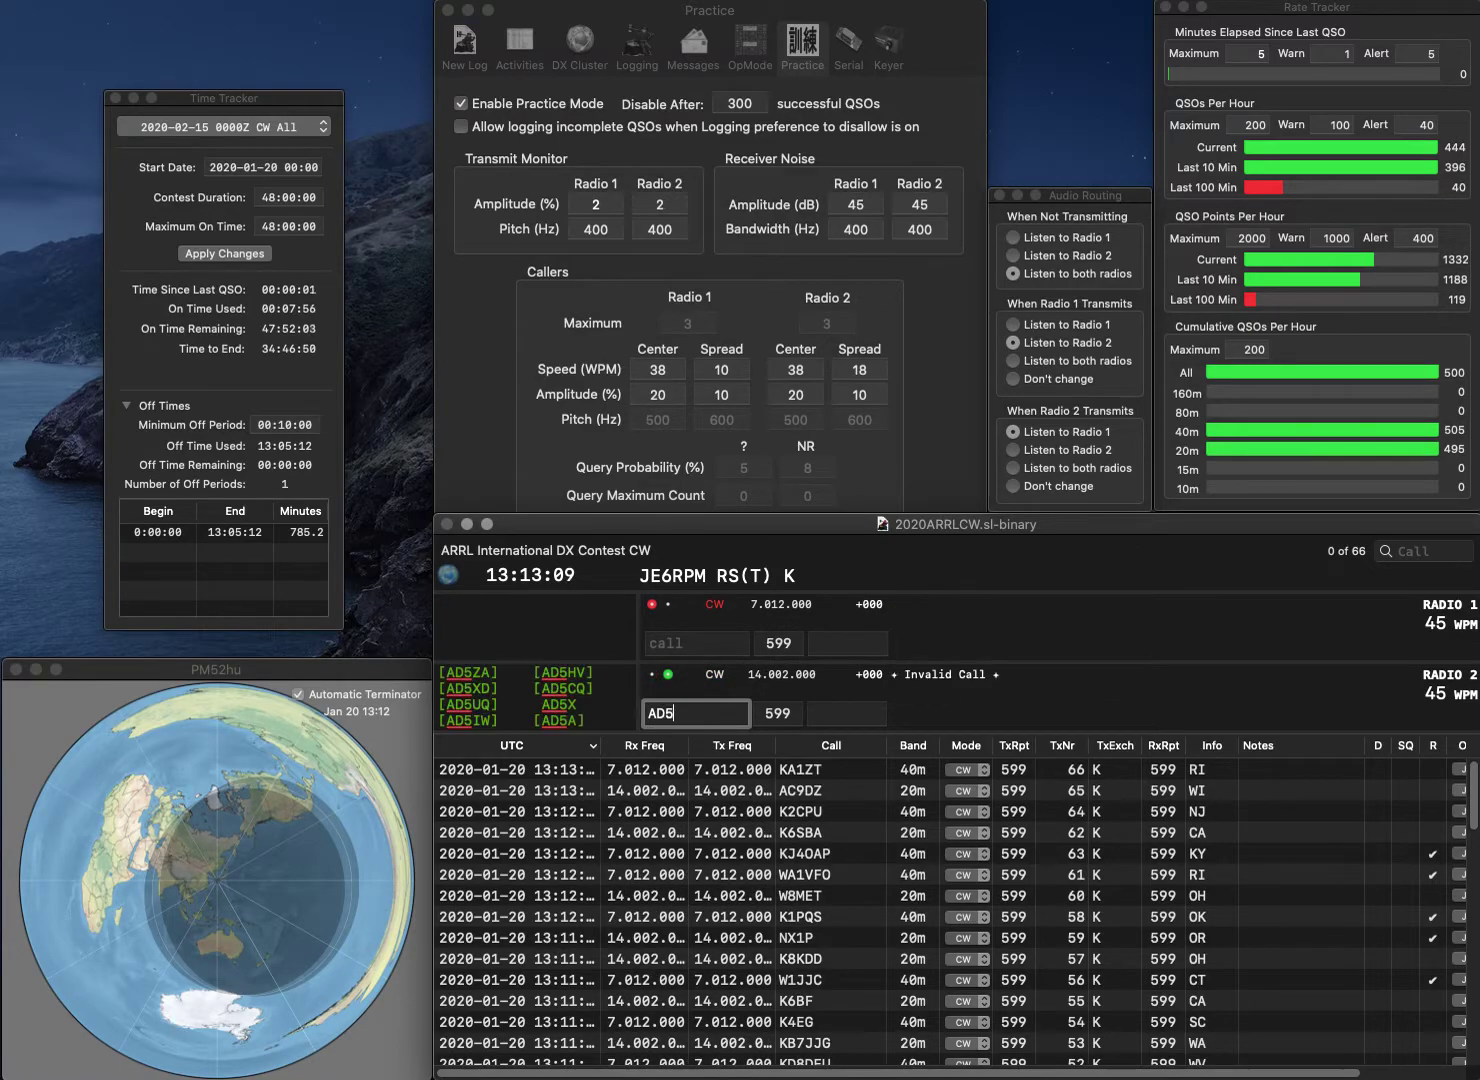
key("Return")
type("K")
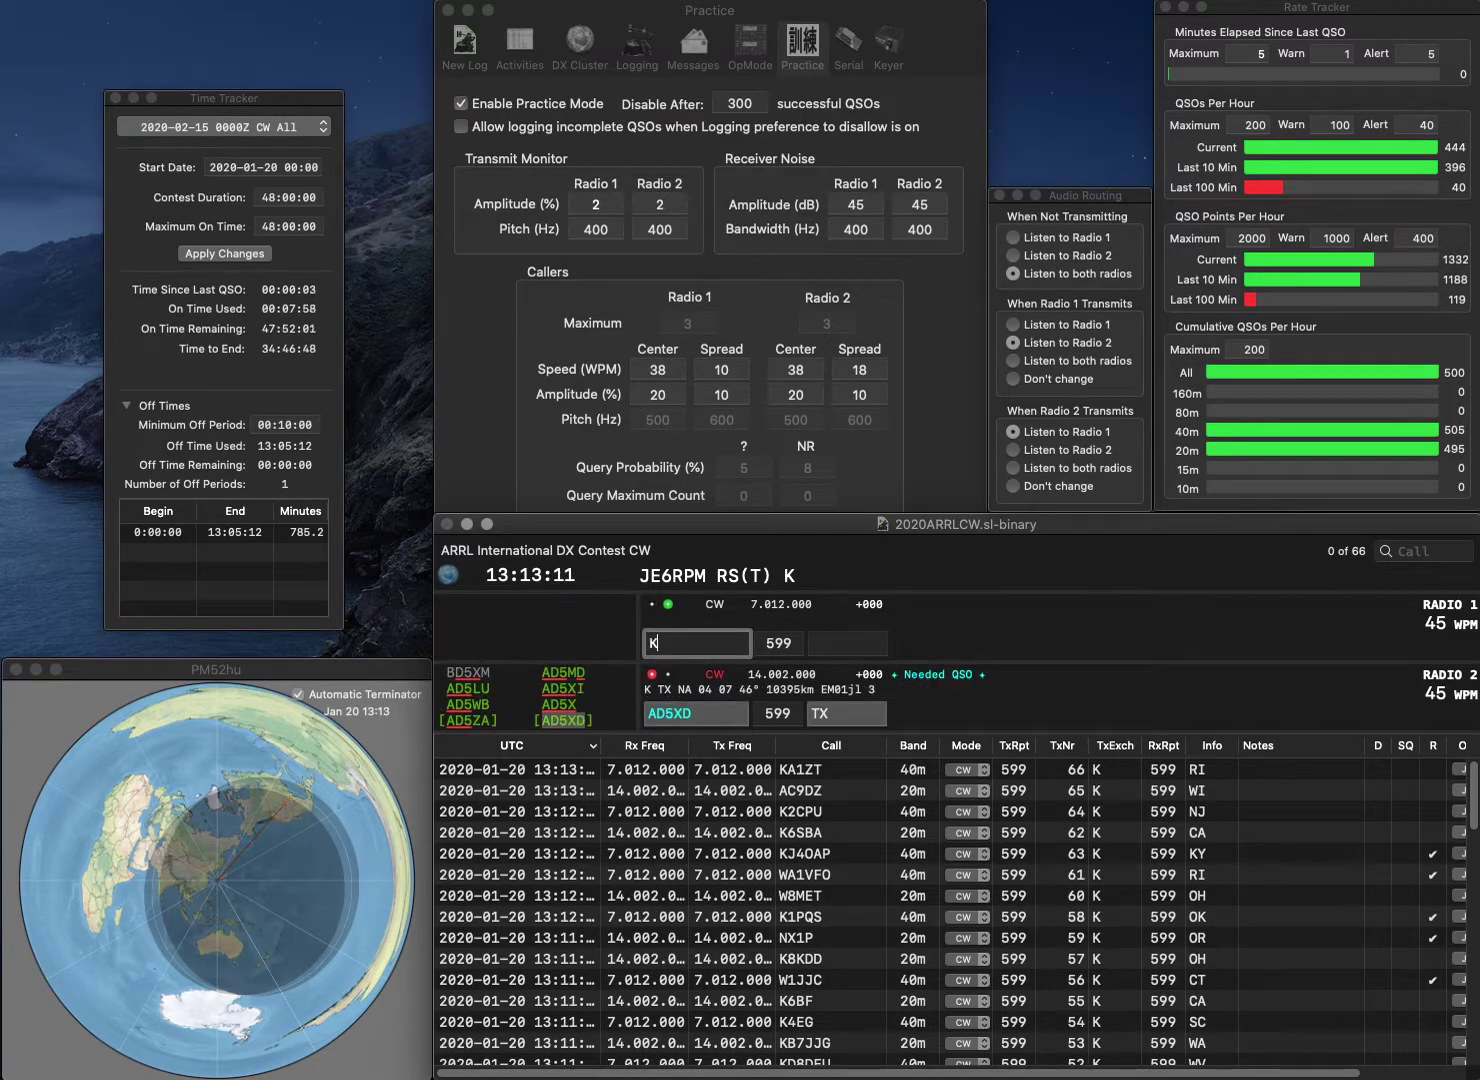
type("C8WWM")
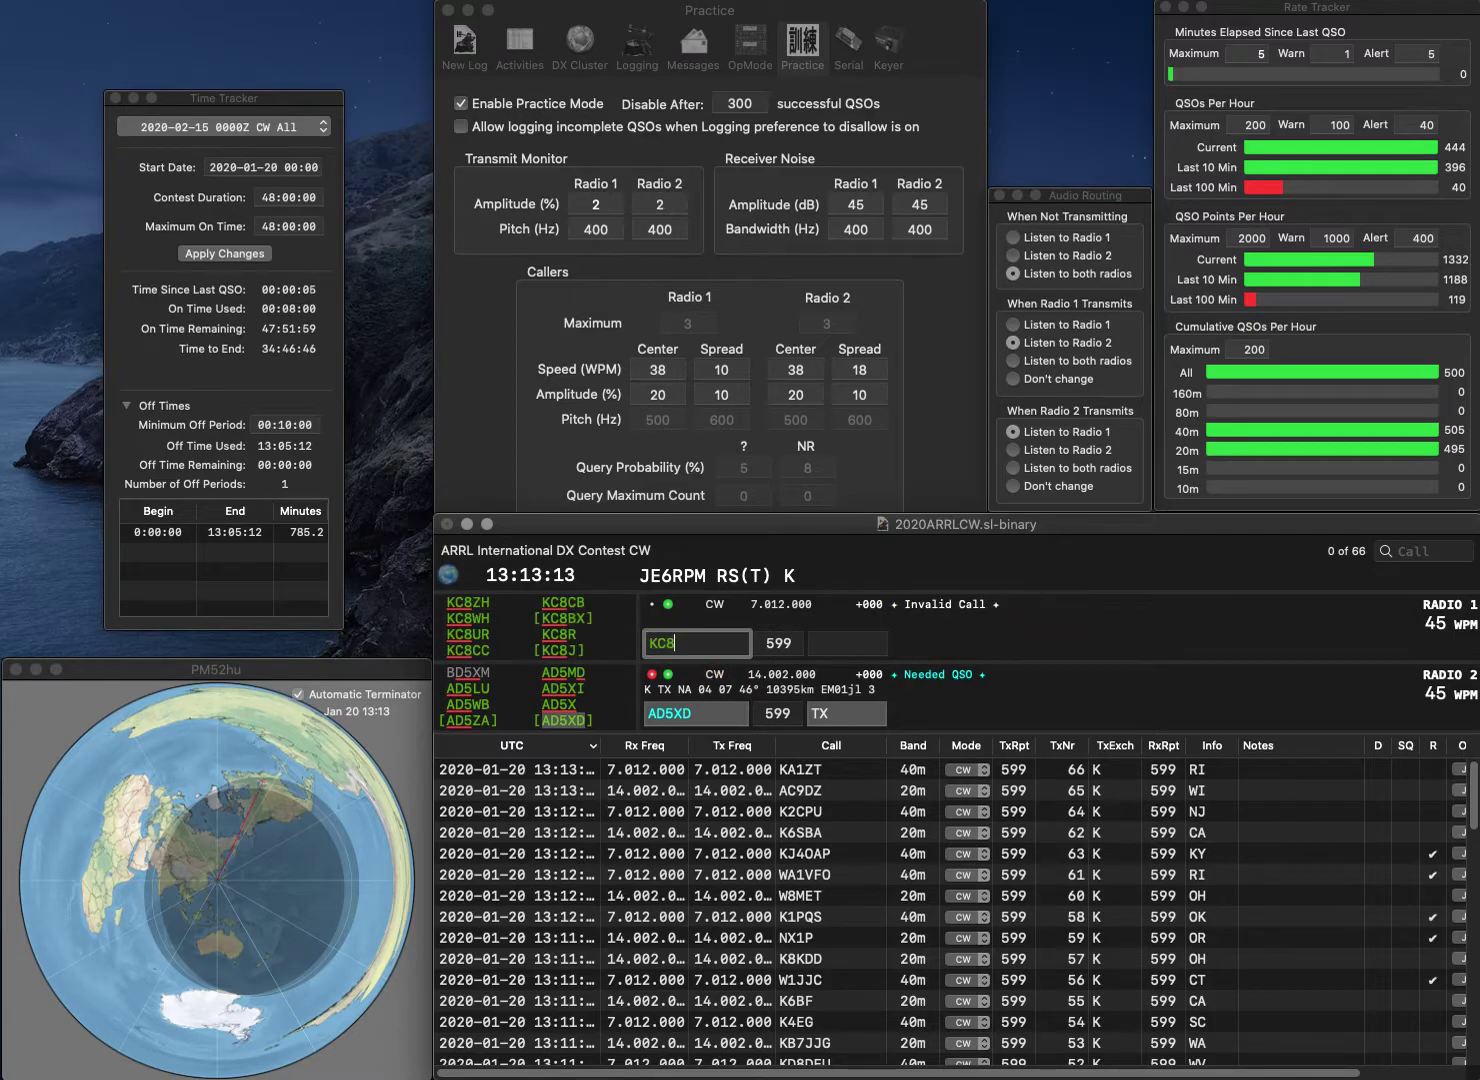
key("Return")
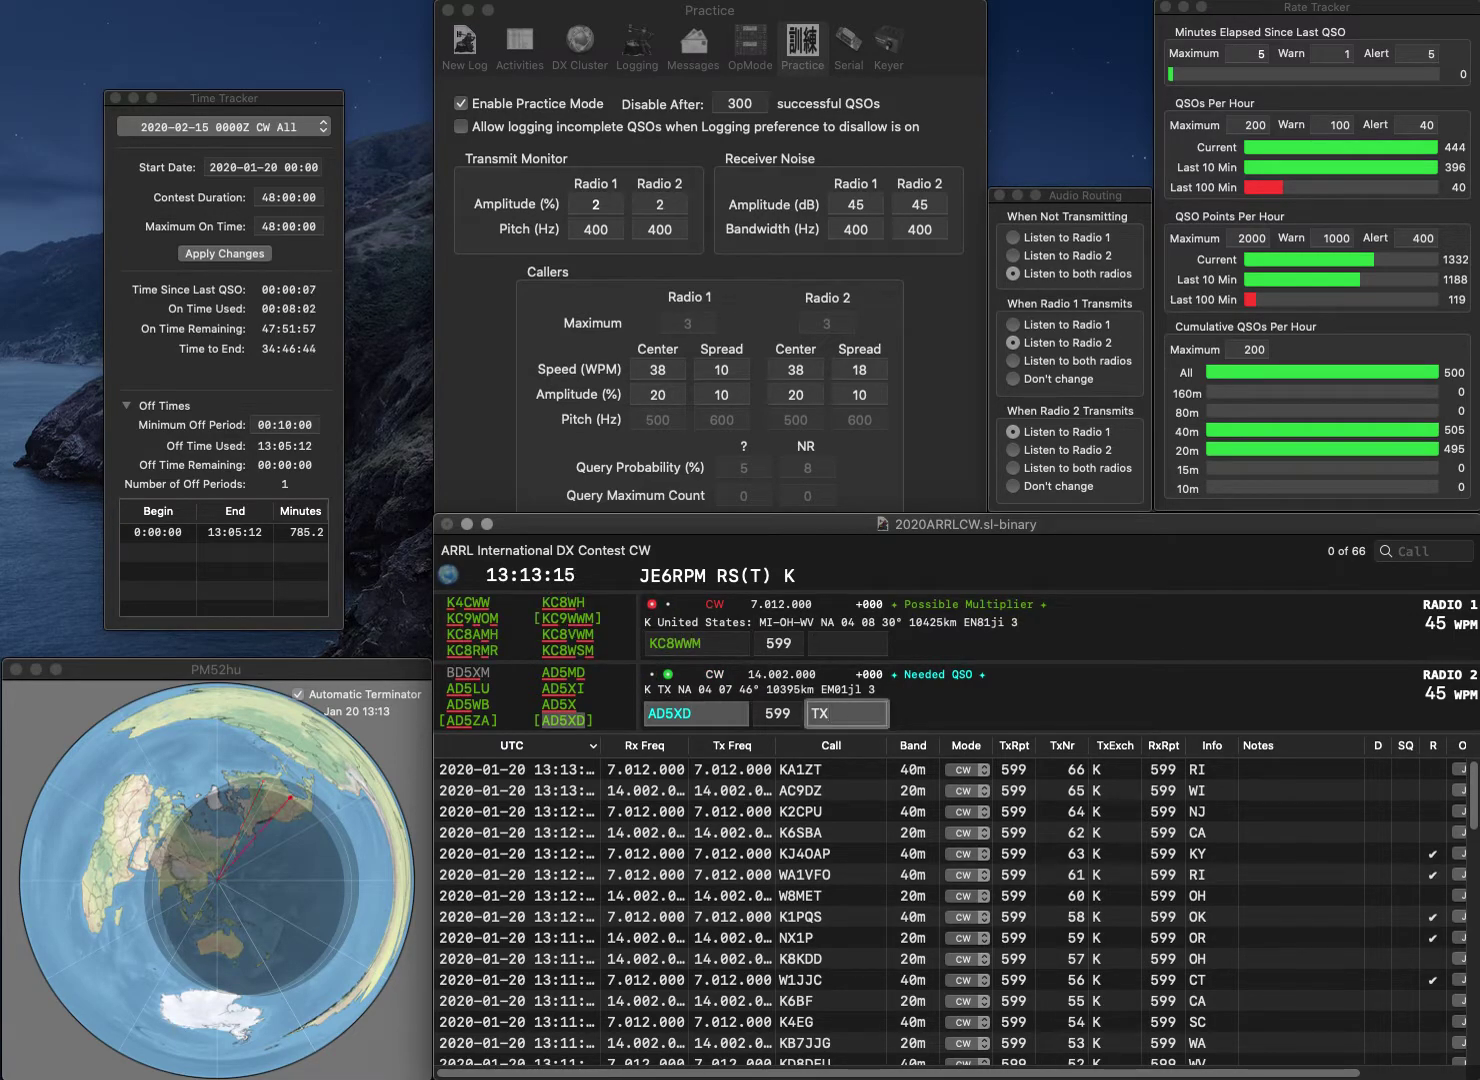
Log AD5XD on Radio 2 with exchange TX and correct the Radio 1 call sign to KC9WWM, answering it again
key("Return")
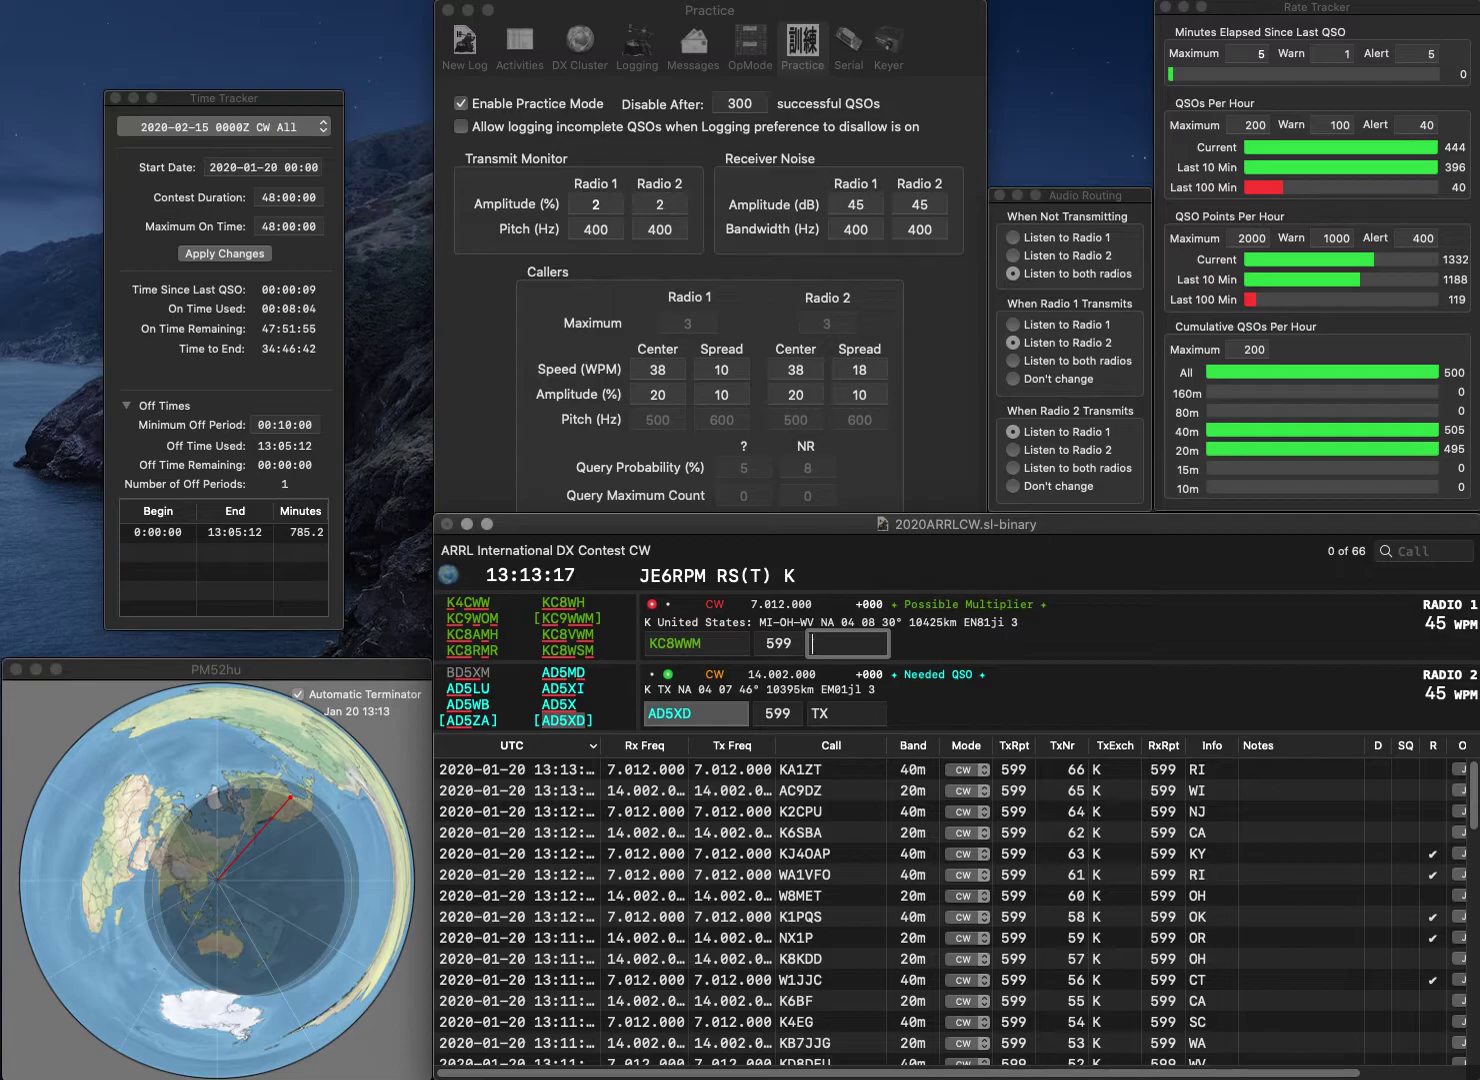
key("space")
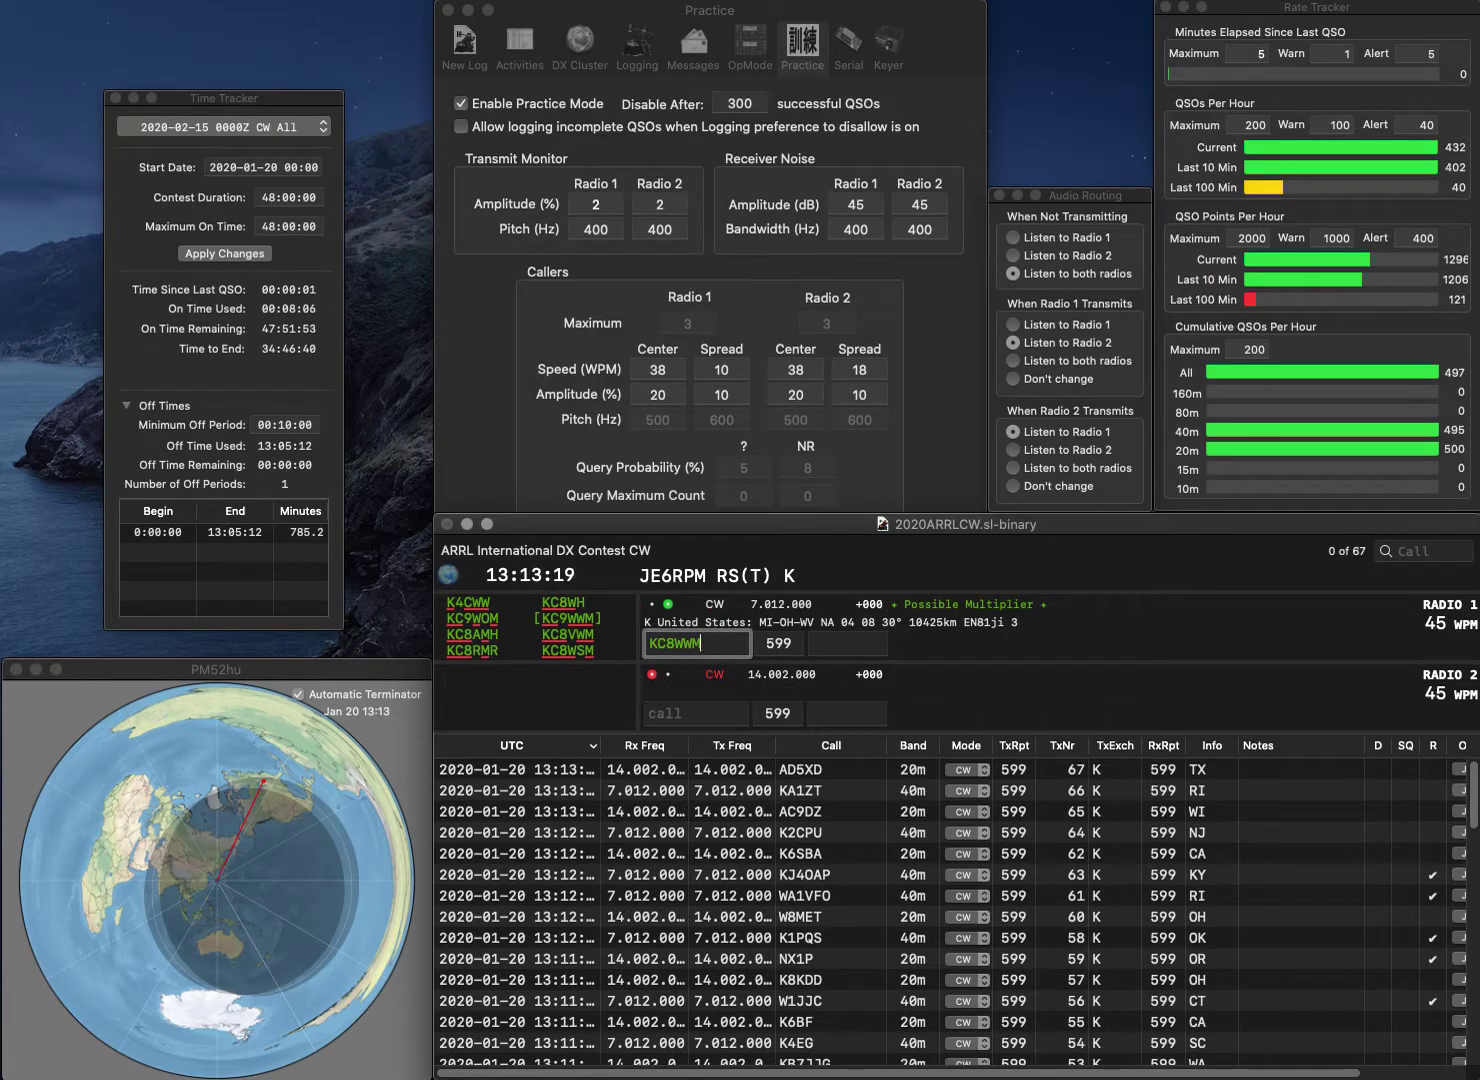
key("Left")
key("BackSpace")
type("9")
key("Return")
Answer Radio 2 with the call sign K0PIR
type("J")
key("BackSpace")
type("PIR")
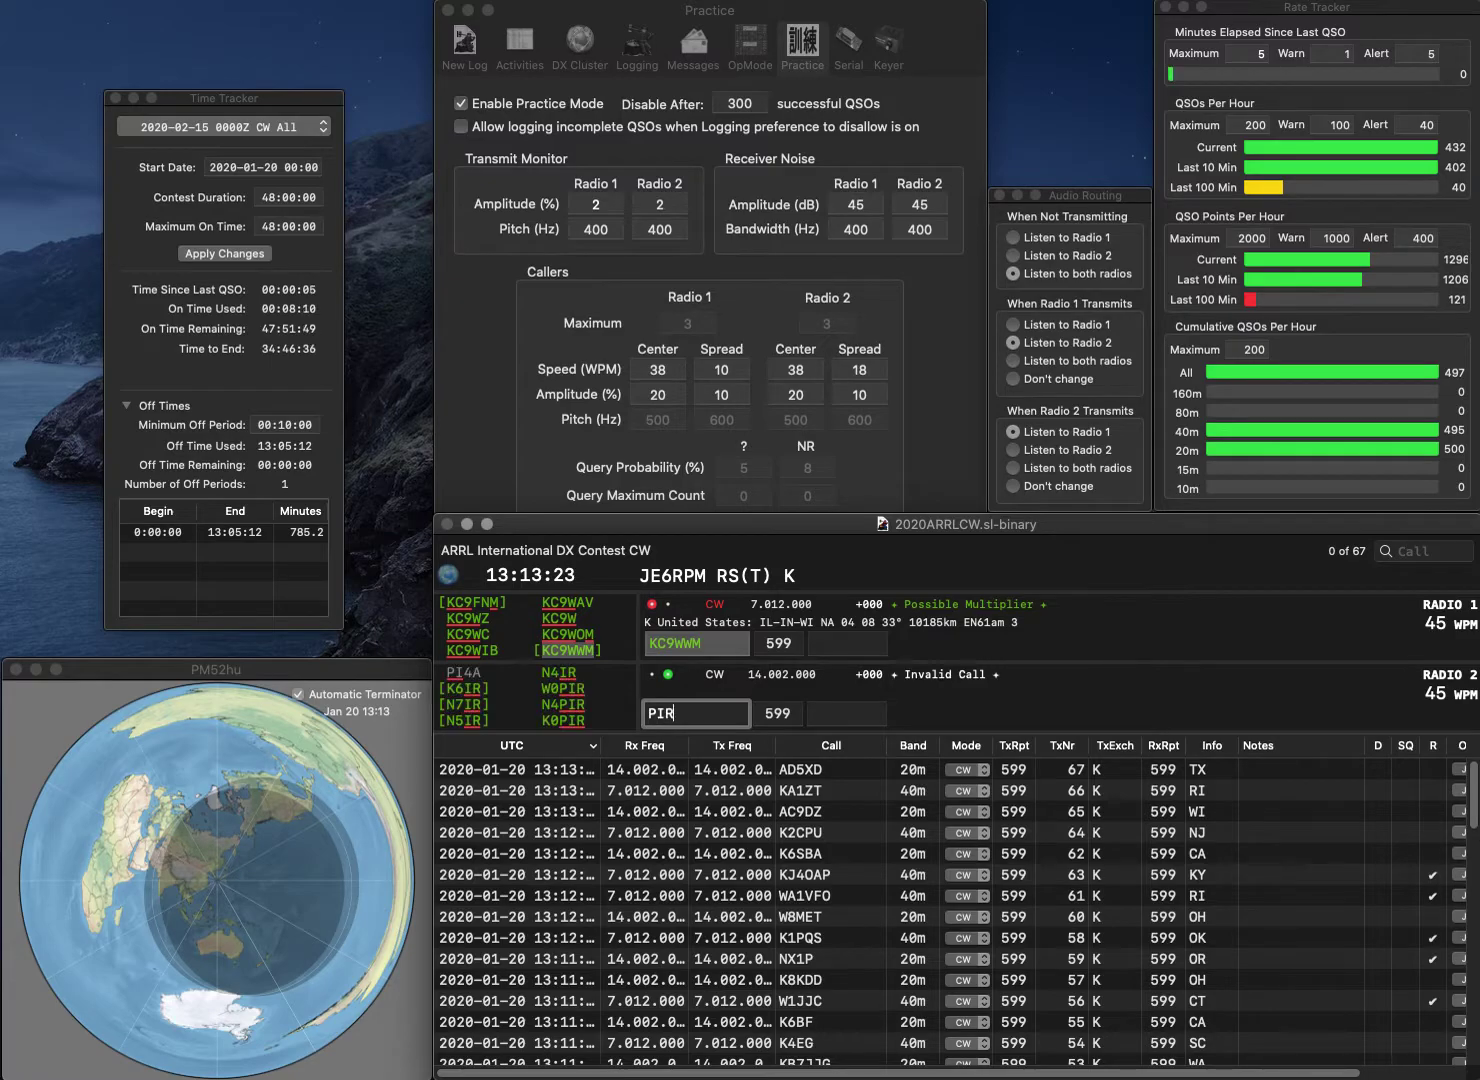
type("K0")
key("Return")
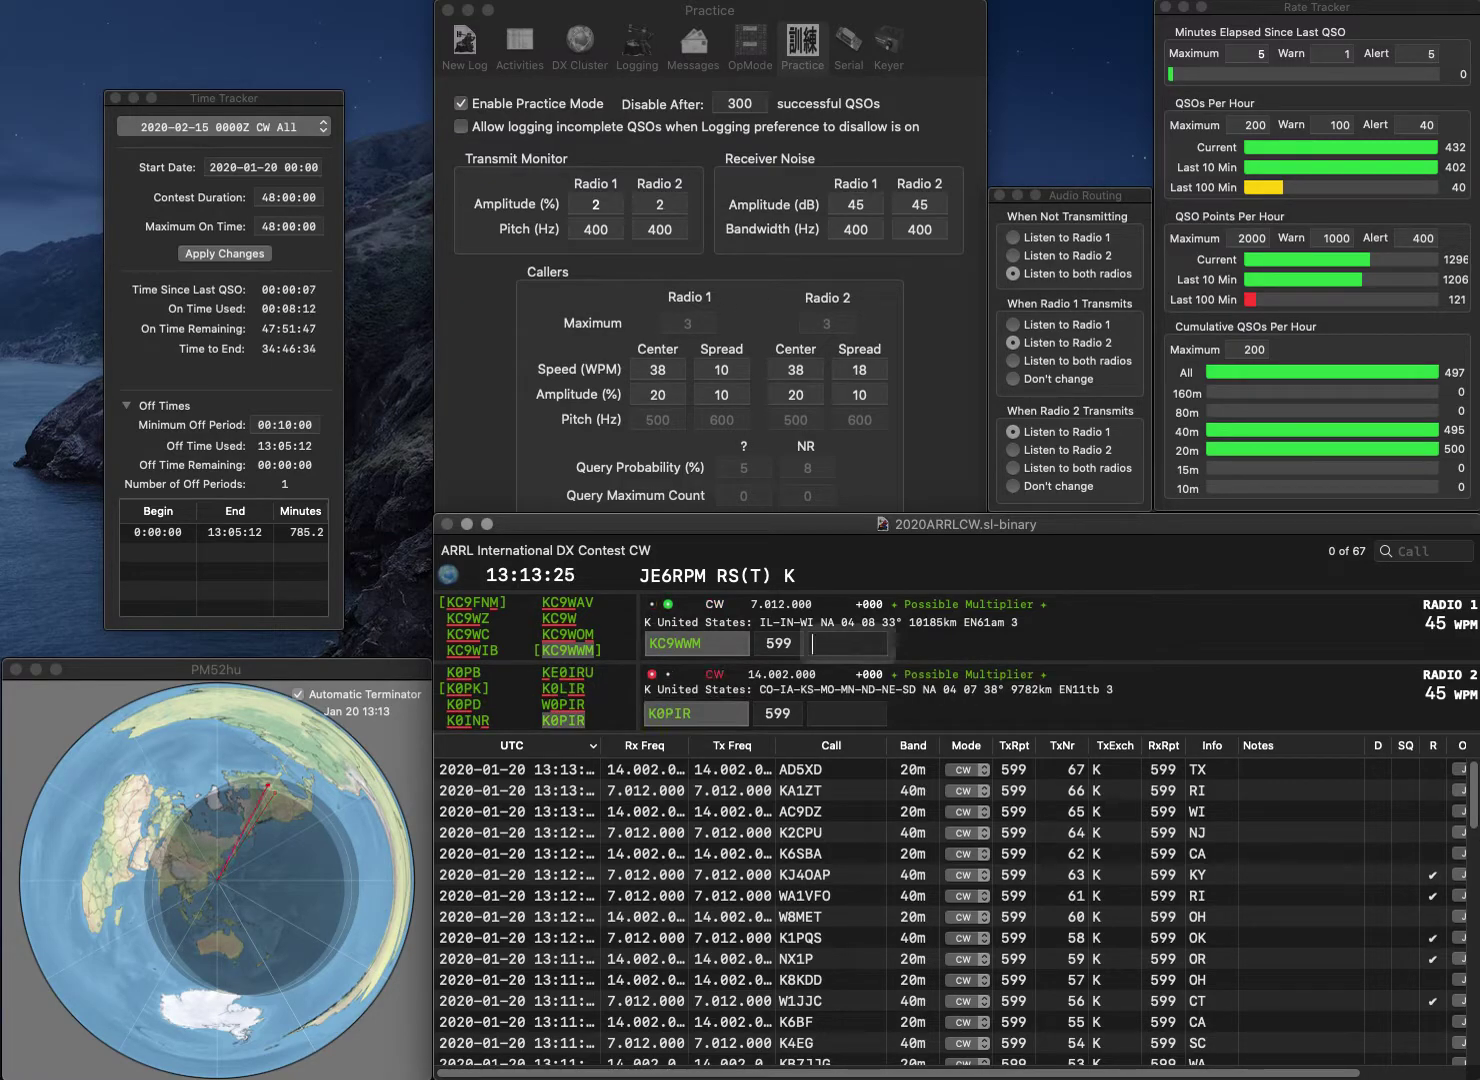
key("Return")
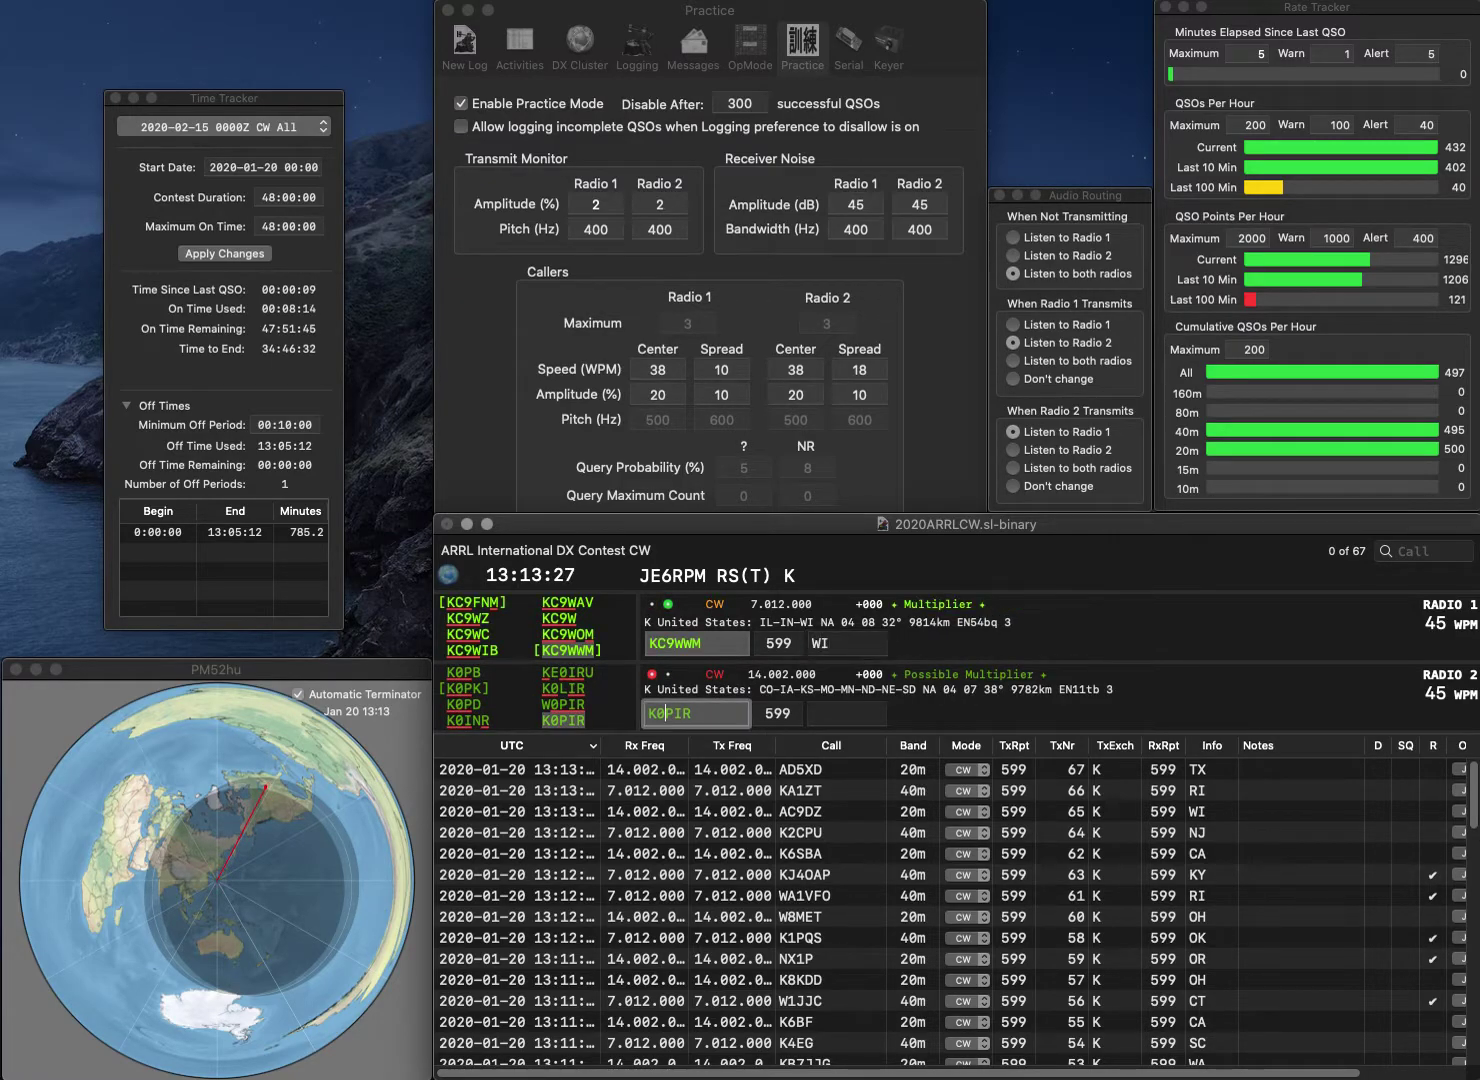
key("BackSpace")
key("BackSpace")
type("N4")
key("Return")
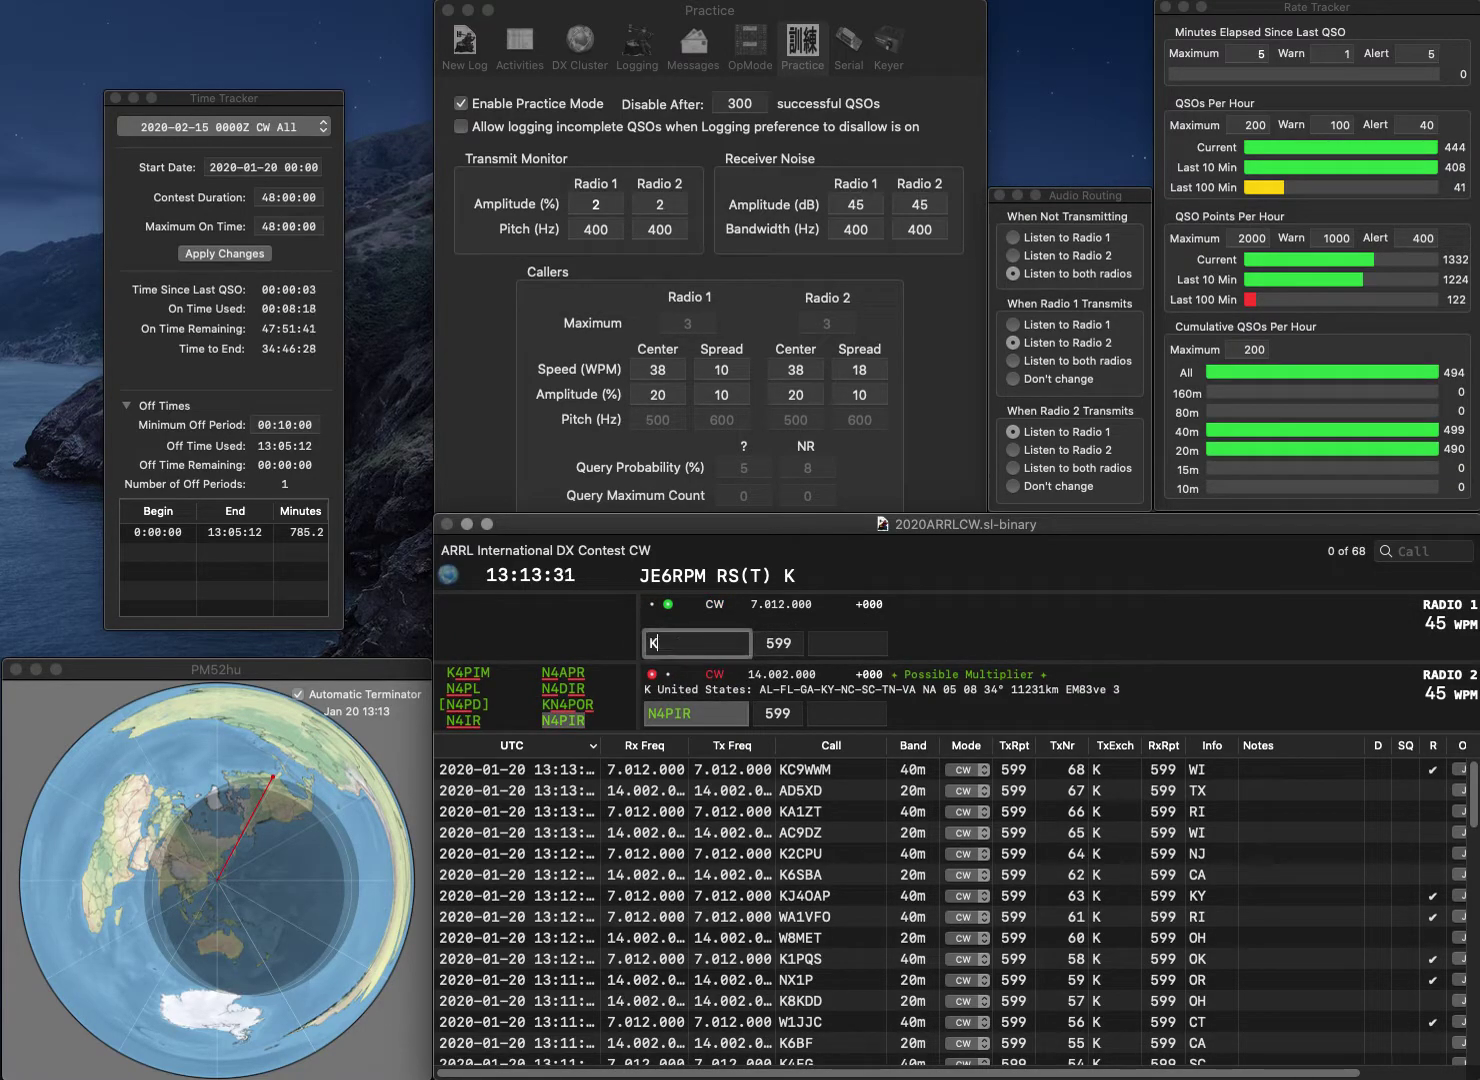
type("K5QEA")
key("Return")
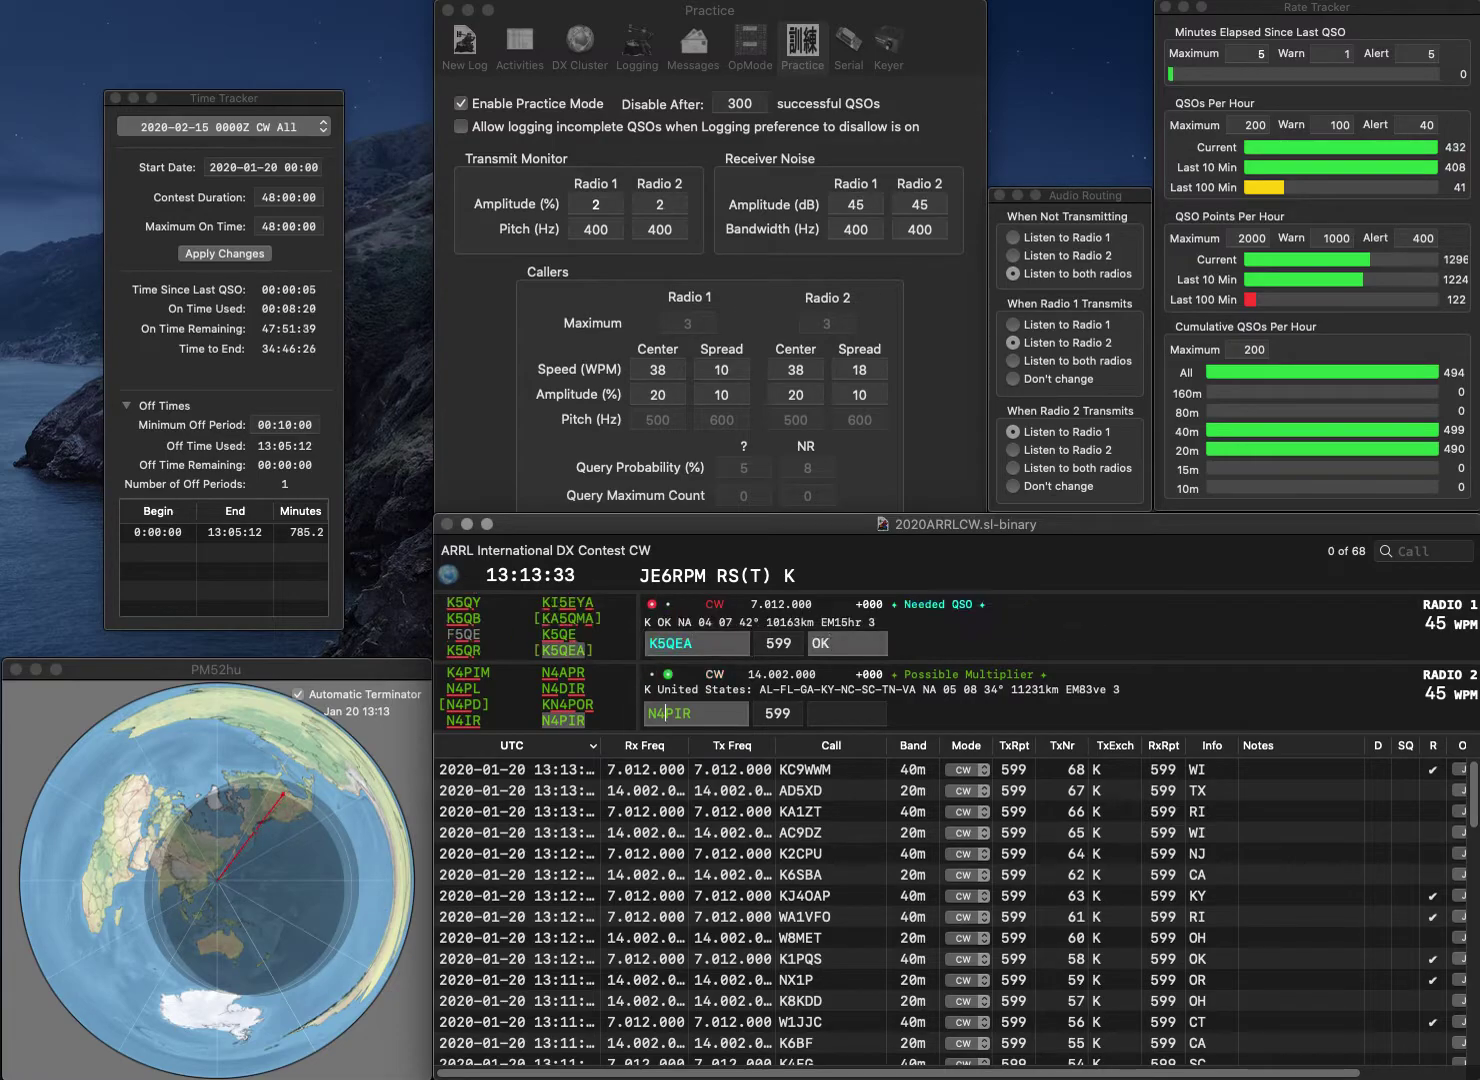
type("AL")
key("Return")
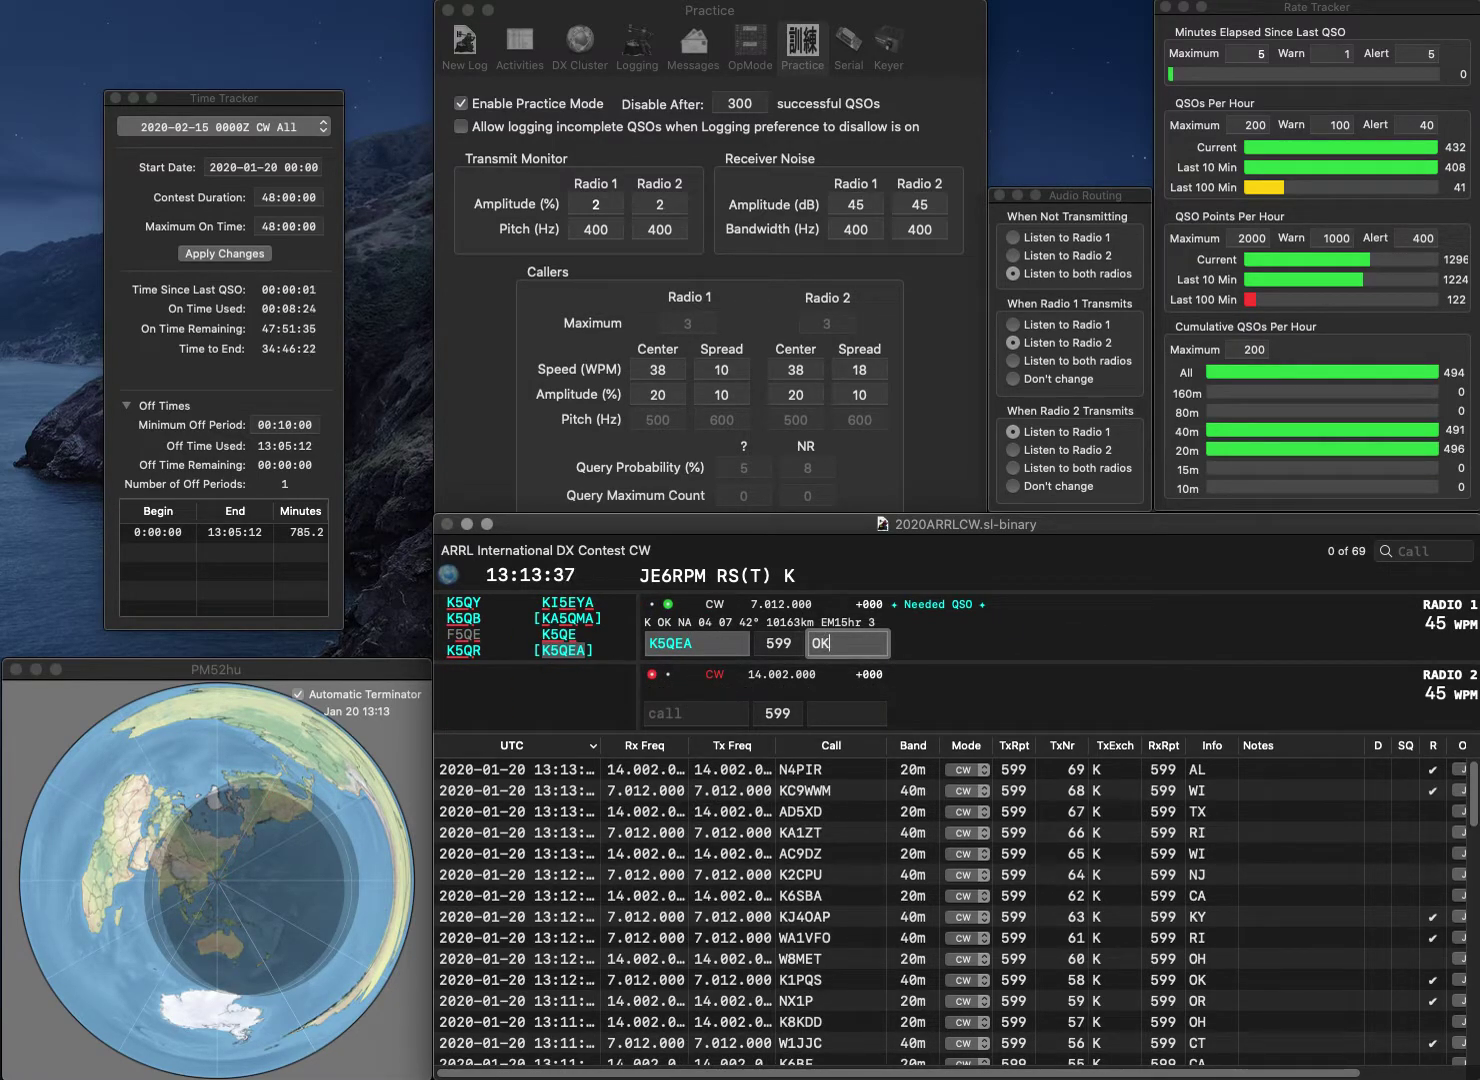
key("Return")
type("KC0JF")
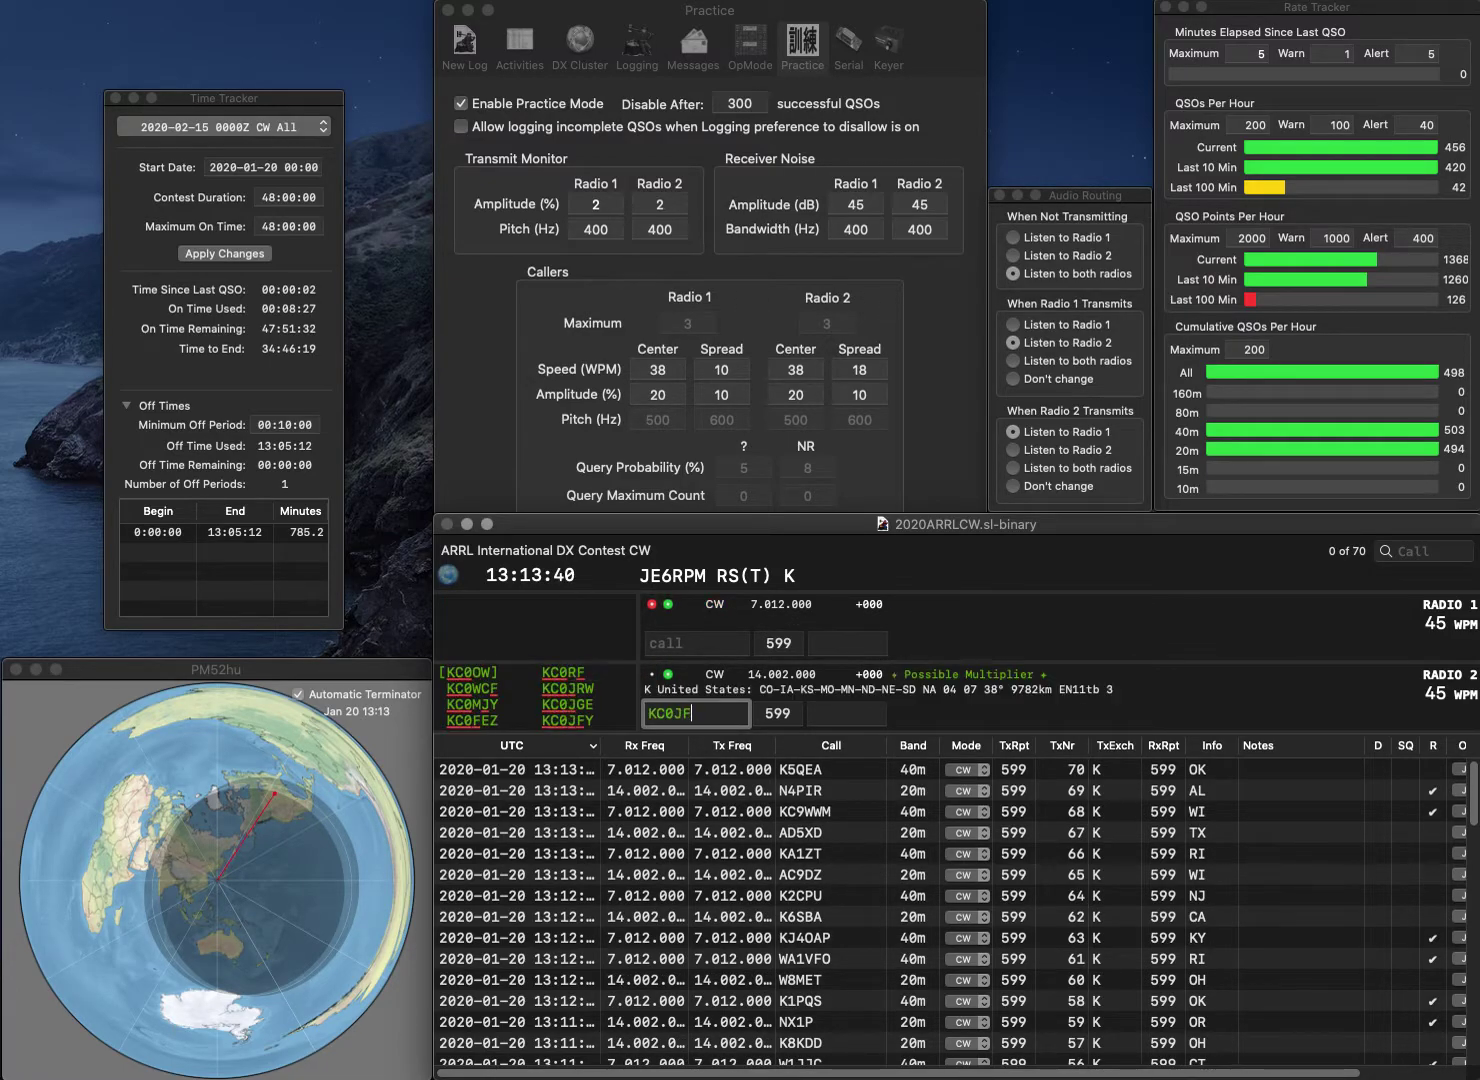
type("Y")
key("Return")
type("1SEZ")
key("Return")
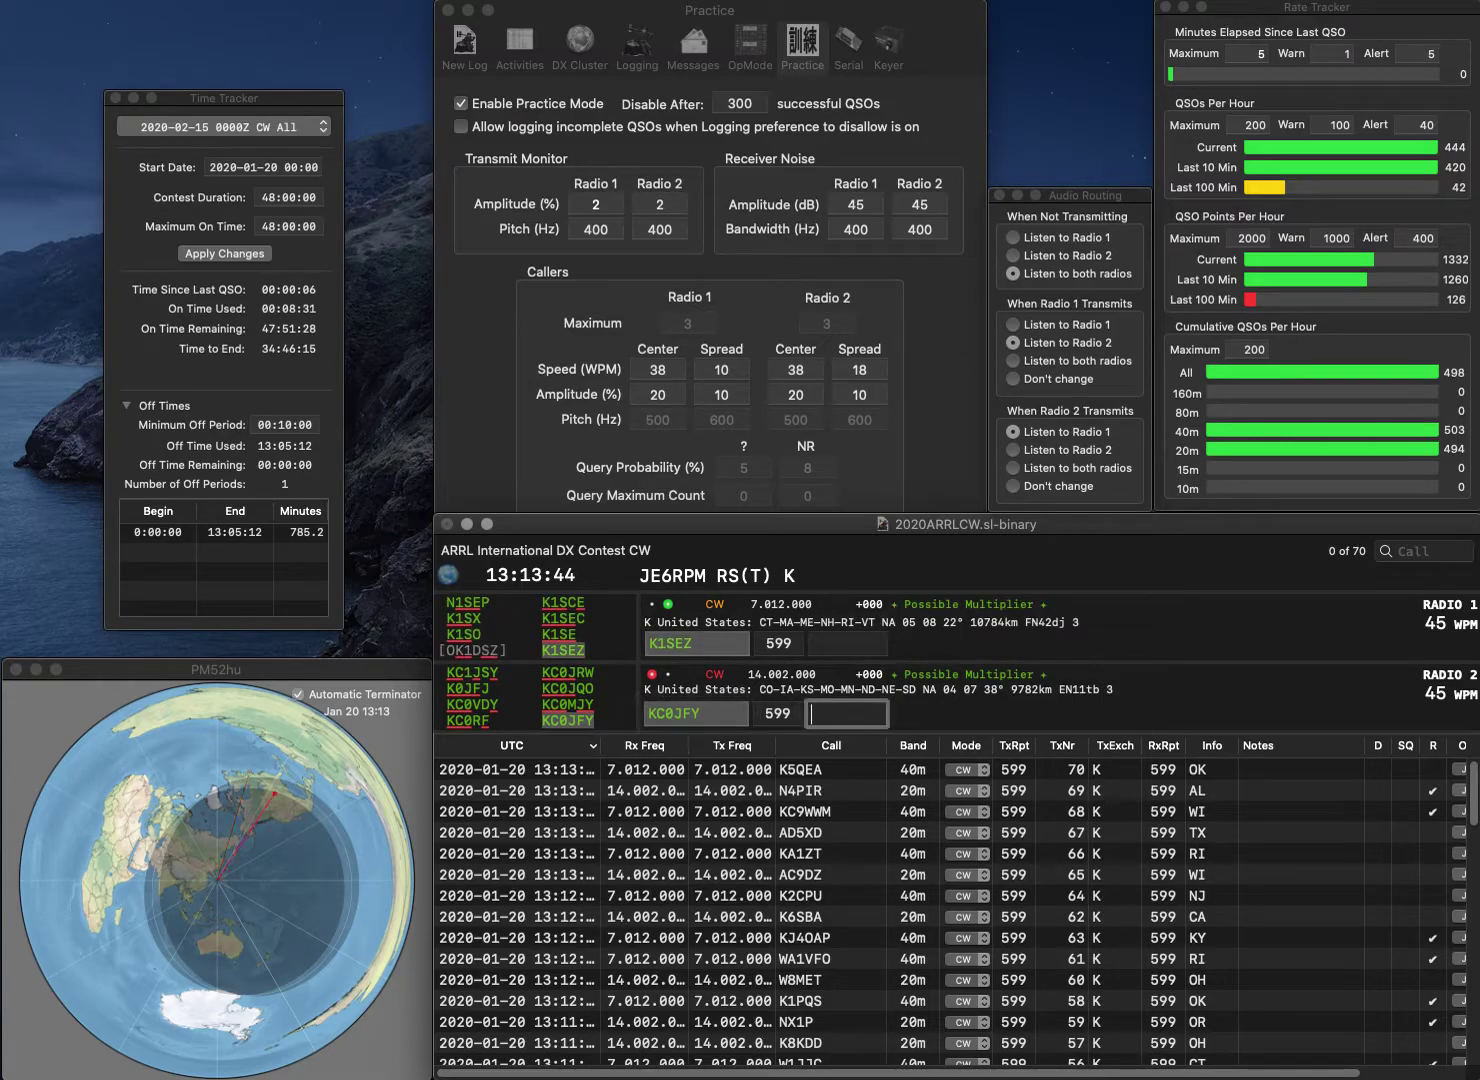
type("MN")
key("Return")
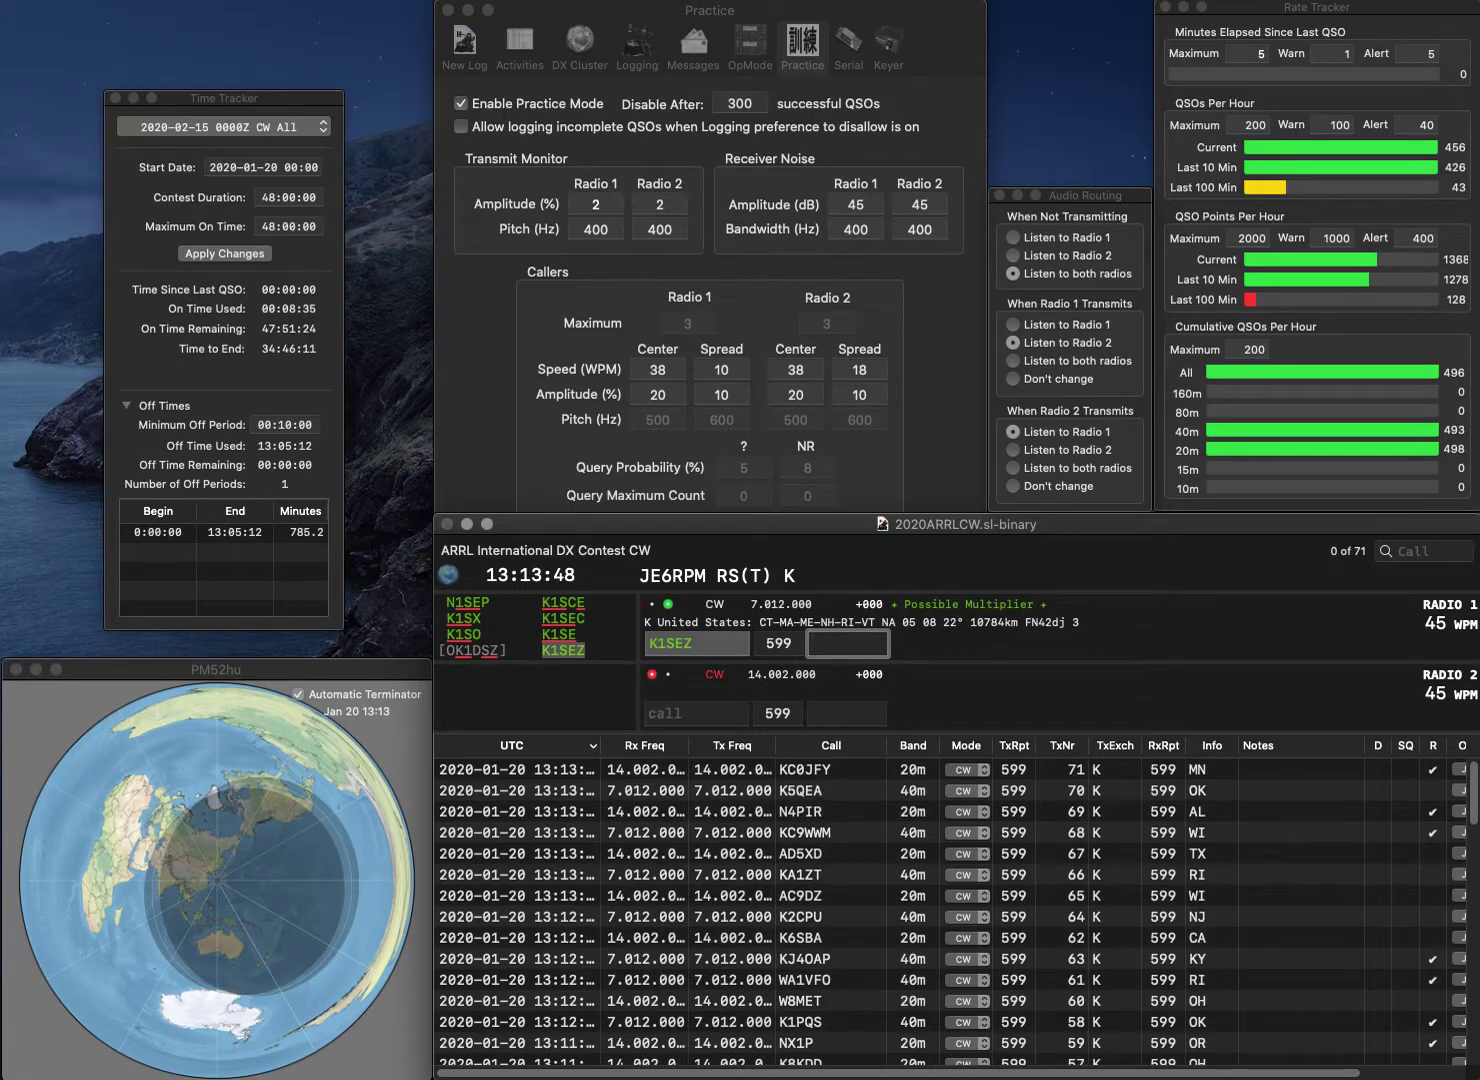
type("VT")
key("Return")
type("VE5SS")
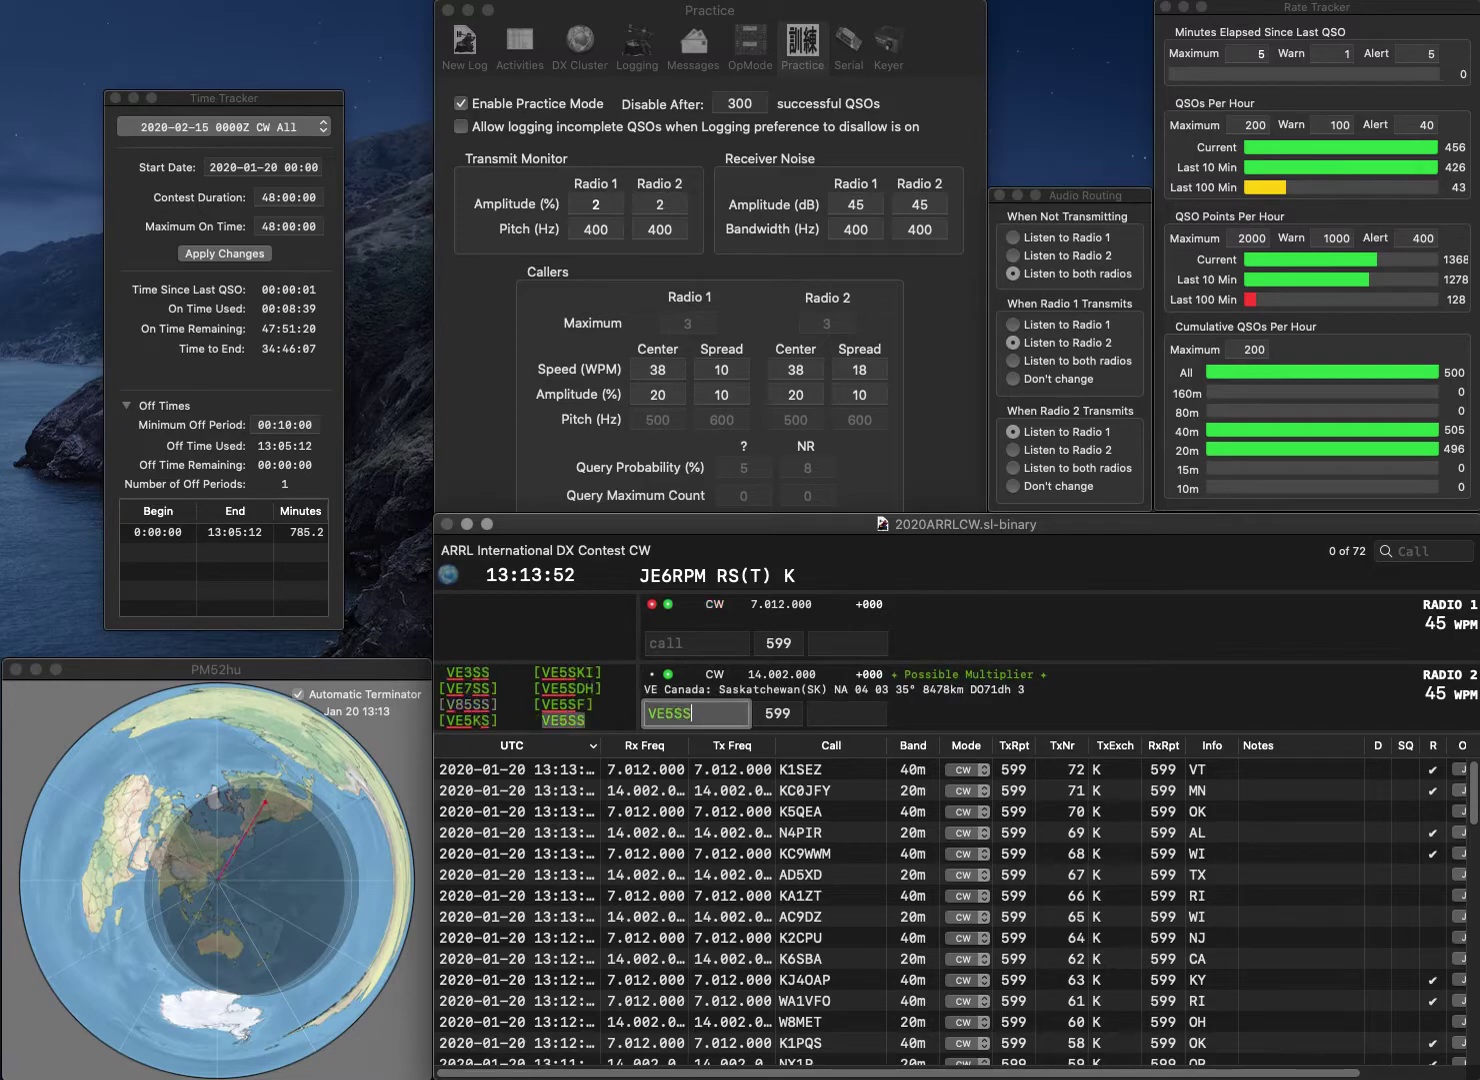
key("Return")
type("W0MRM")
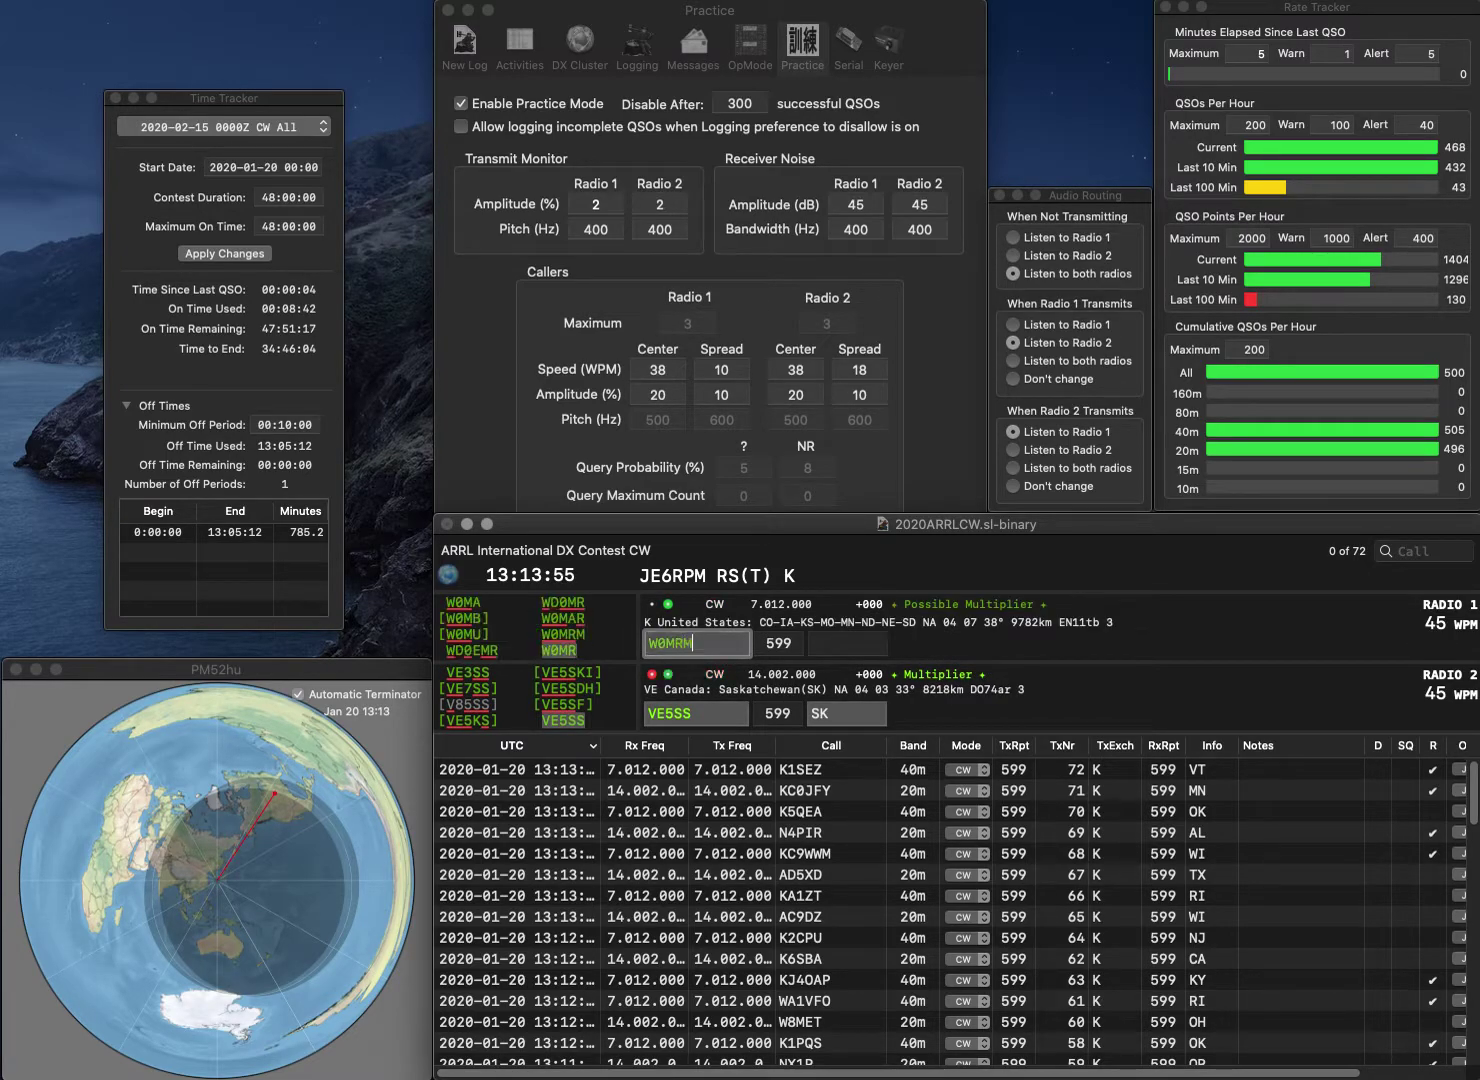
key("Return")
key("Return")
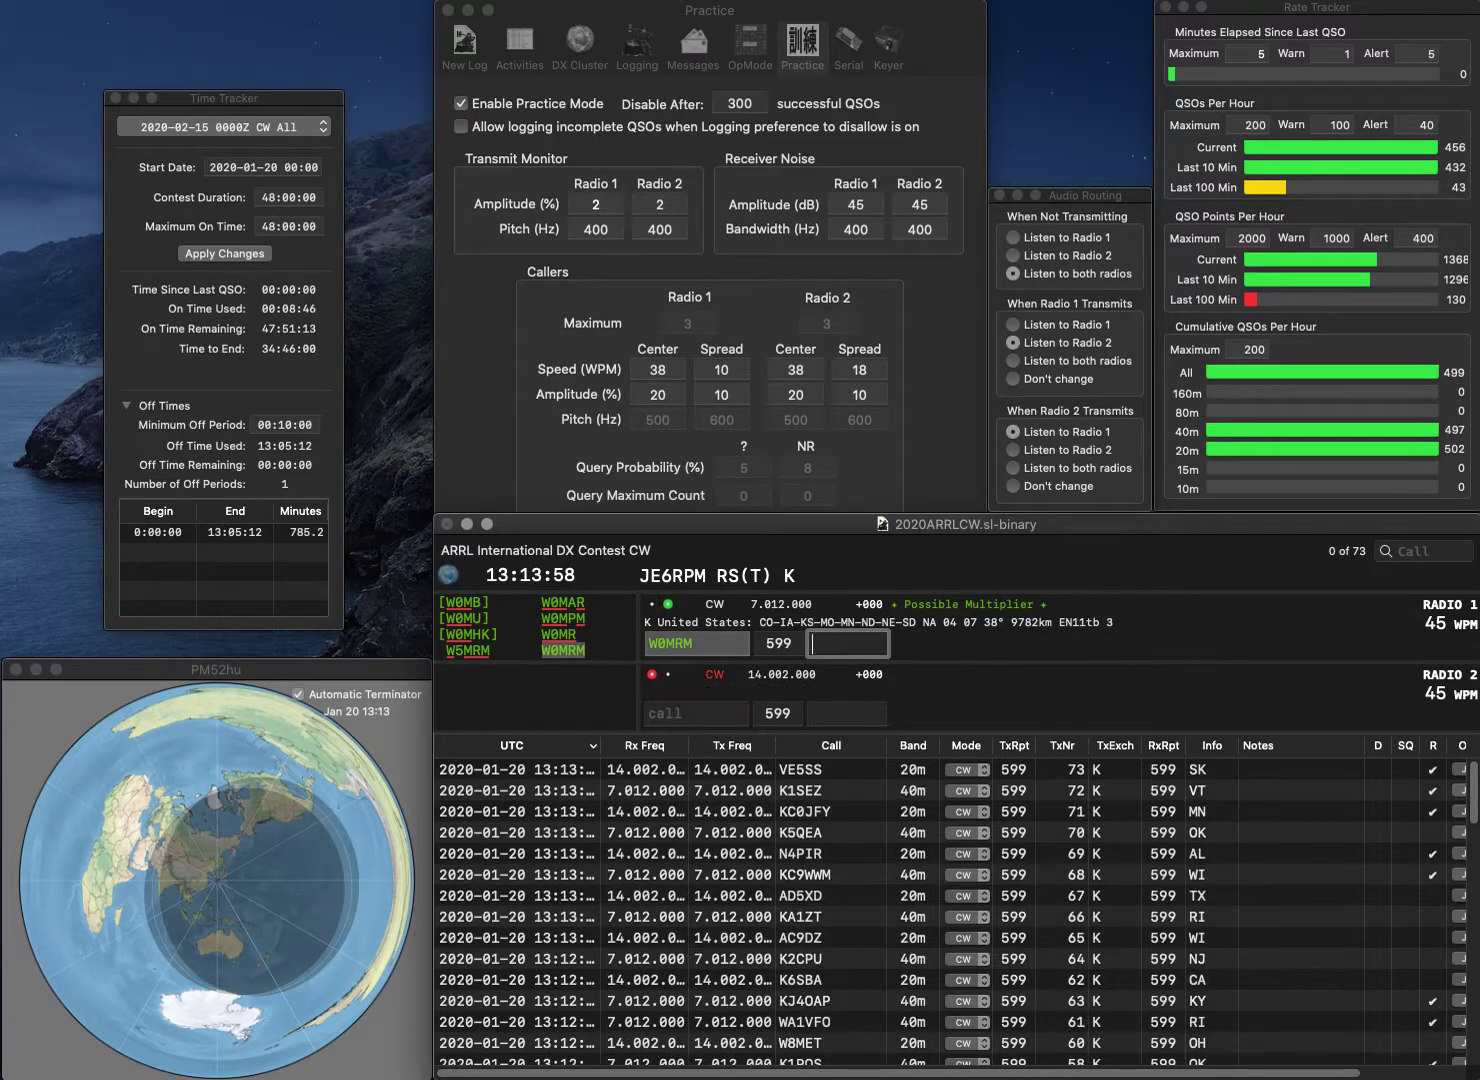
type("ND")
key("Return")
type("AC3")
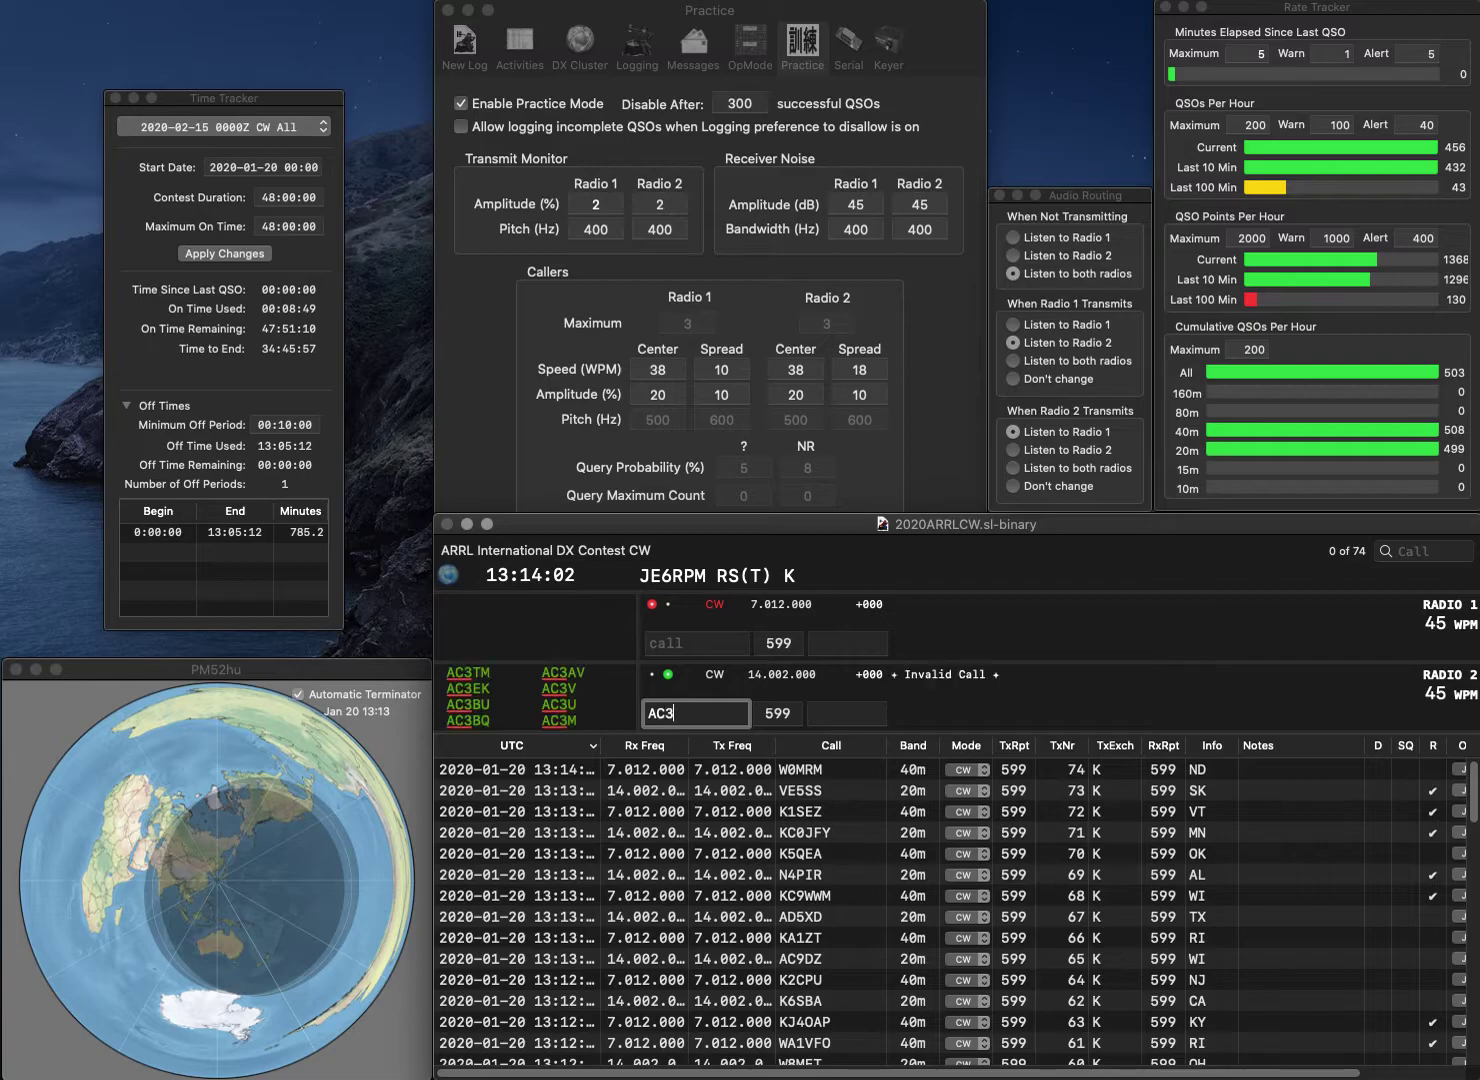
type("BQ")
key("Return")
type("N0S")
key("Return")
type("MD")
key("Return")
Complete the Radio 1 call sign as N0SS, answering it again, and answer KY9B on Radio 2
type("S")
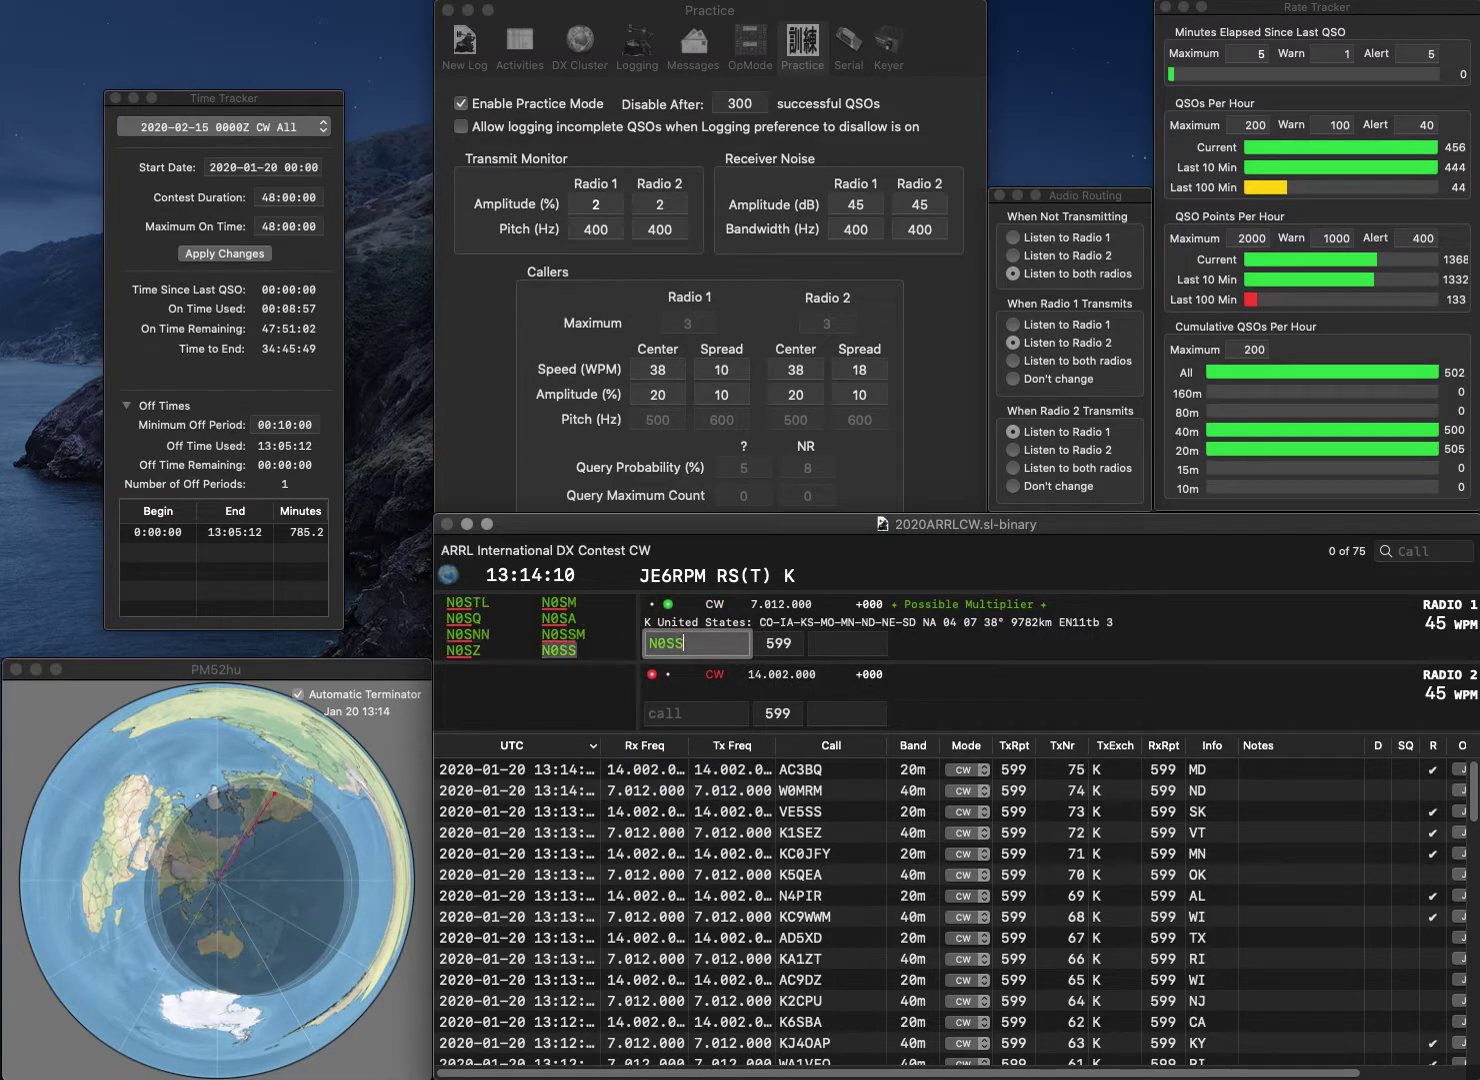
key("Return")
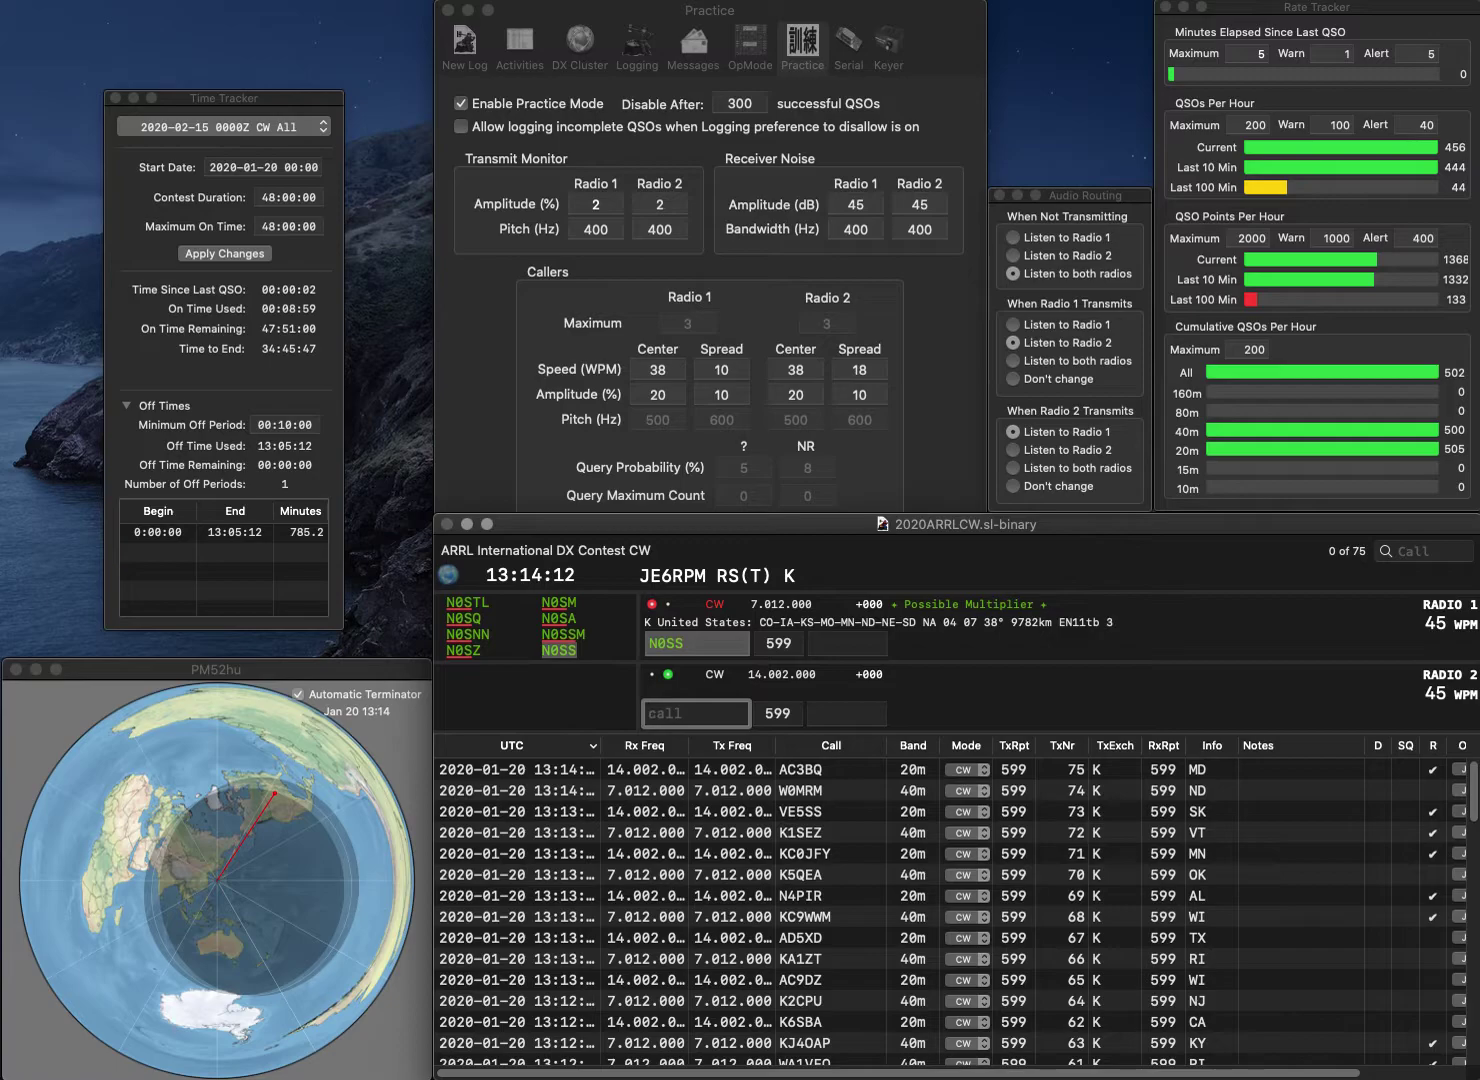
type("KY9B")
key("Return")
key("space")
type("SD")
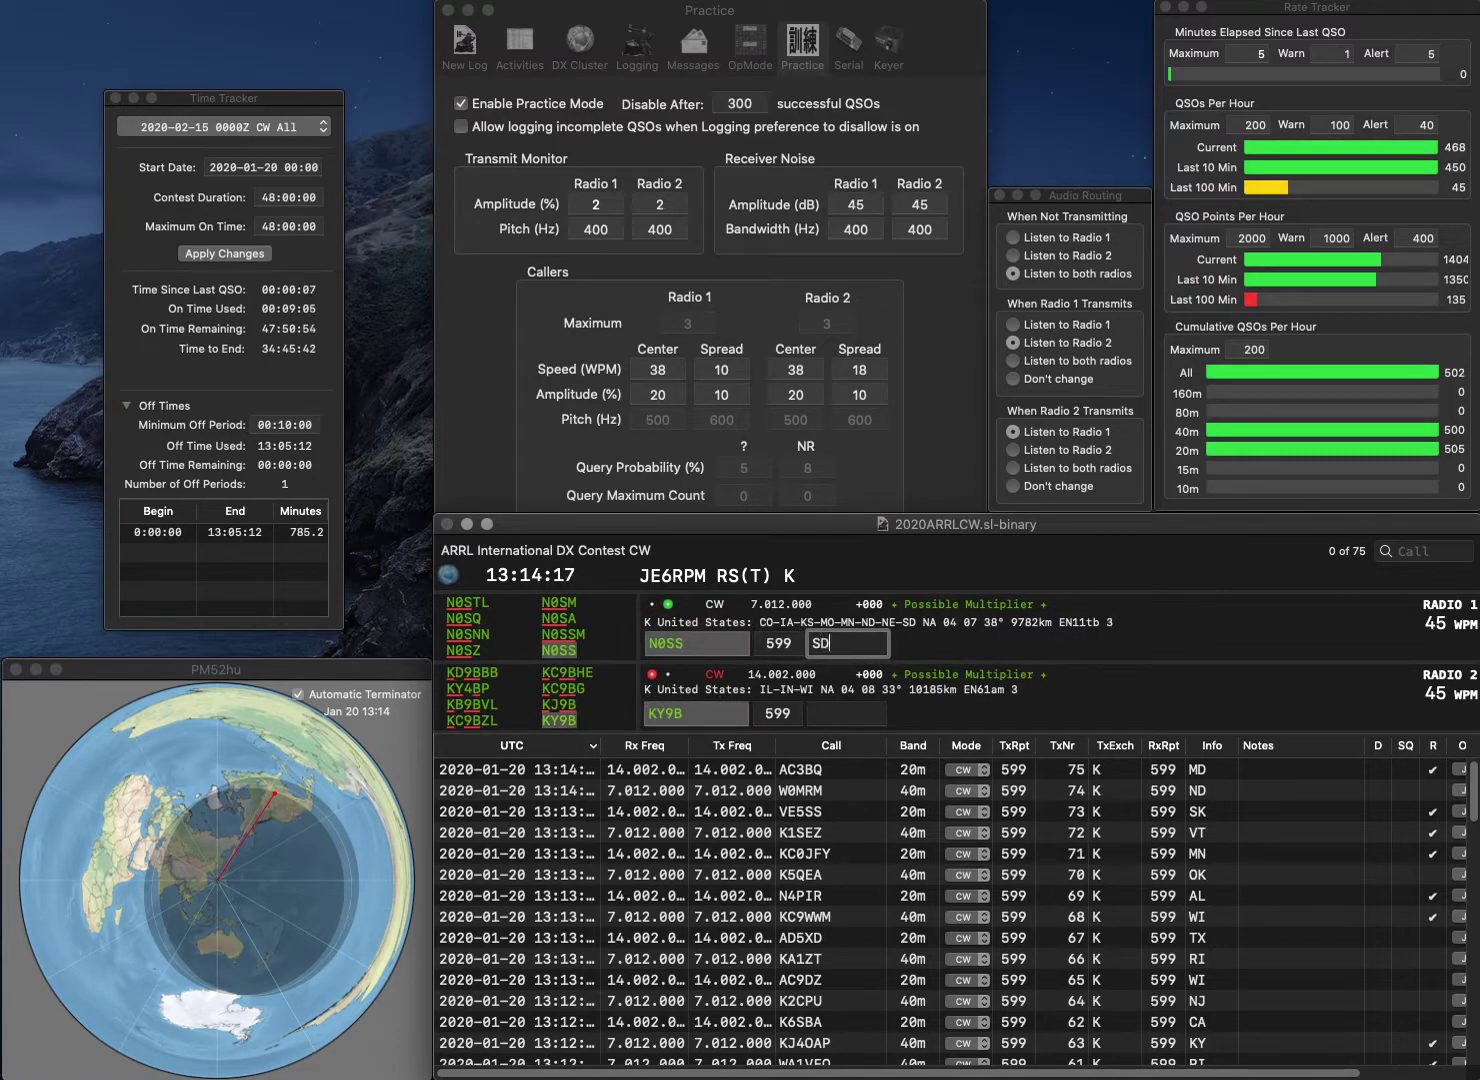
key("Return")
key("space")
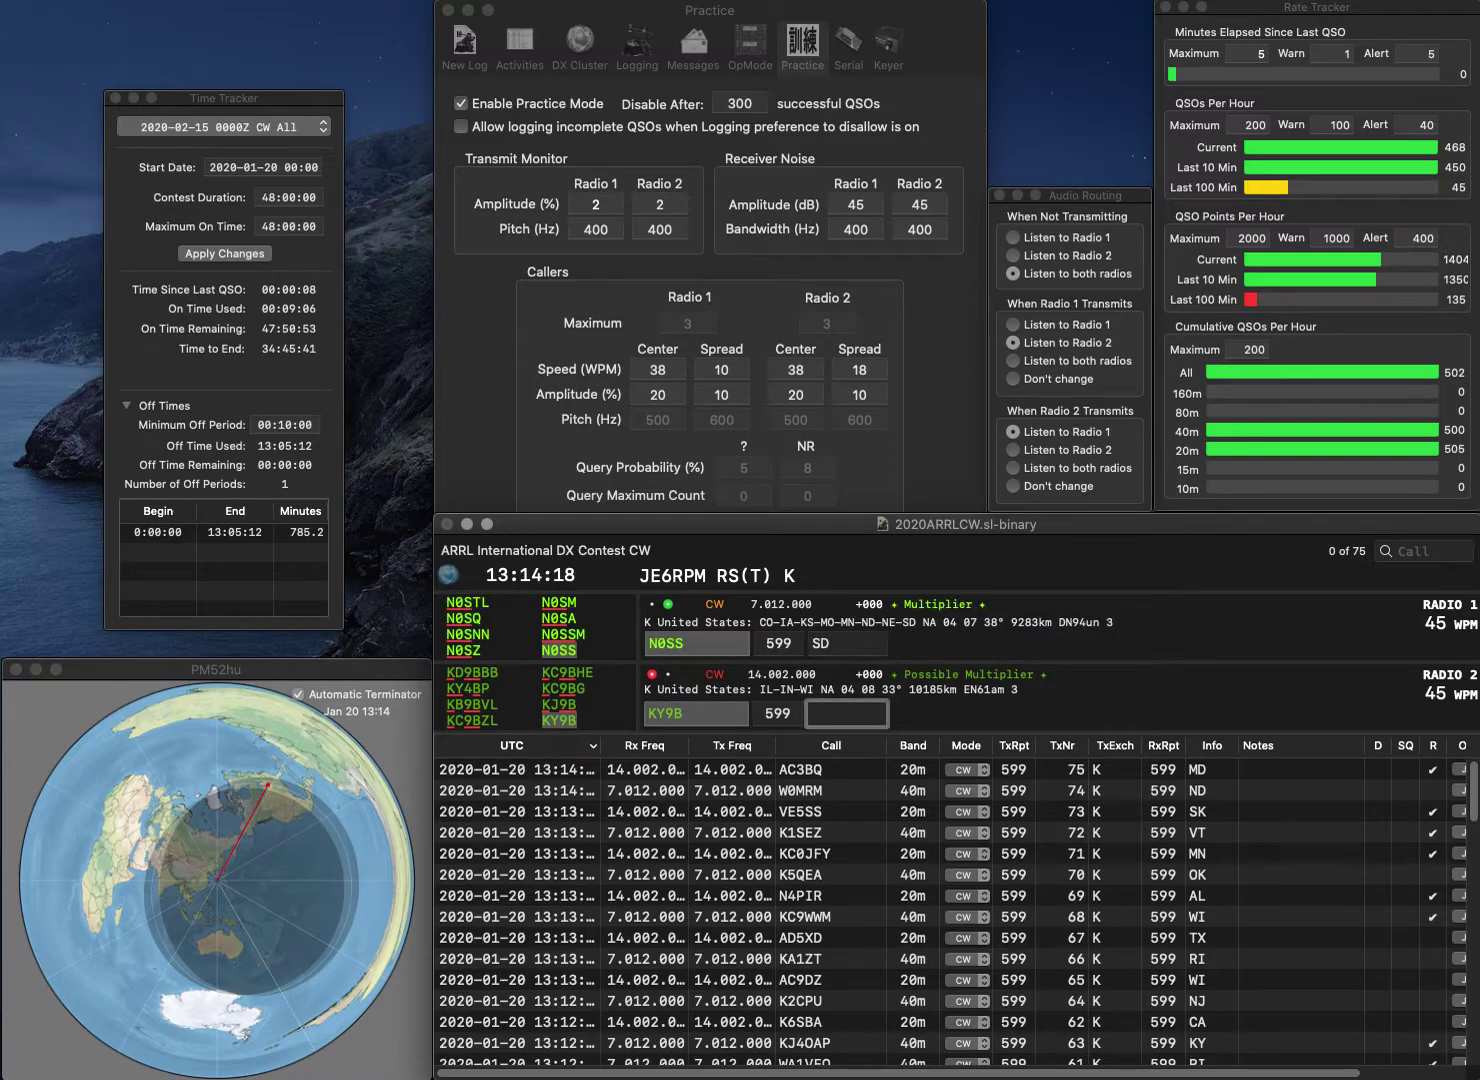
type("WI")
key("Return")
Answer N1RV on Radio 1 and WF2W on Radio 2
type("N1RV")
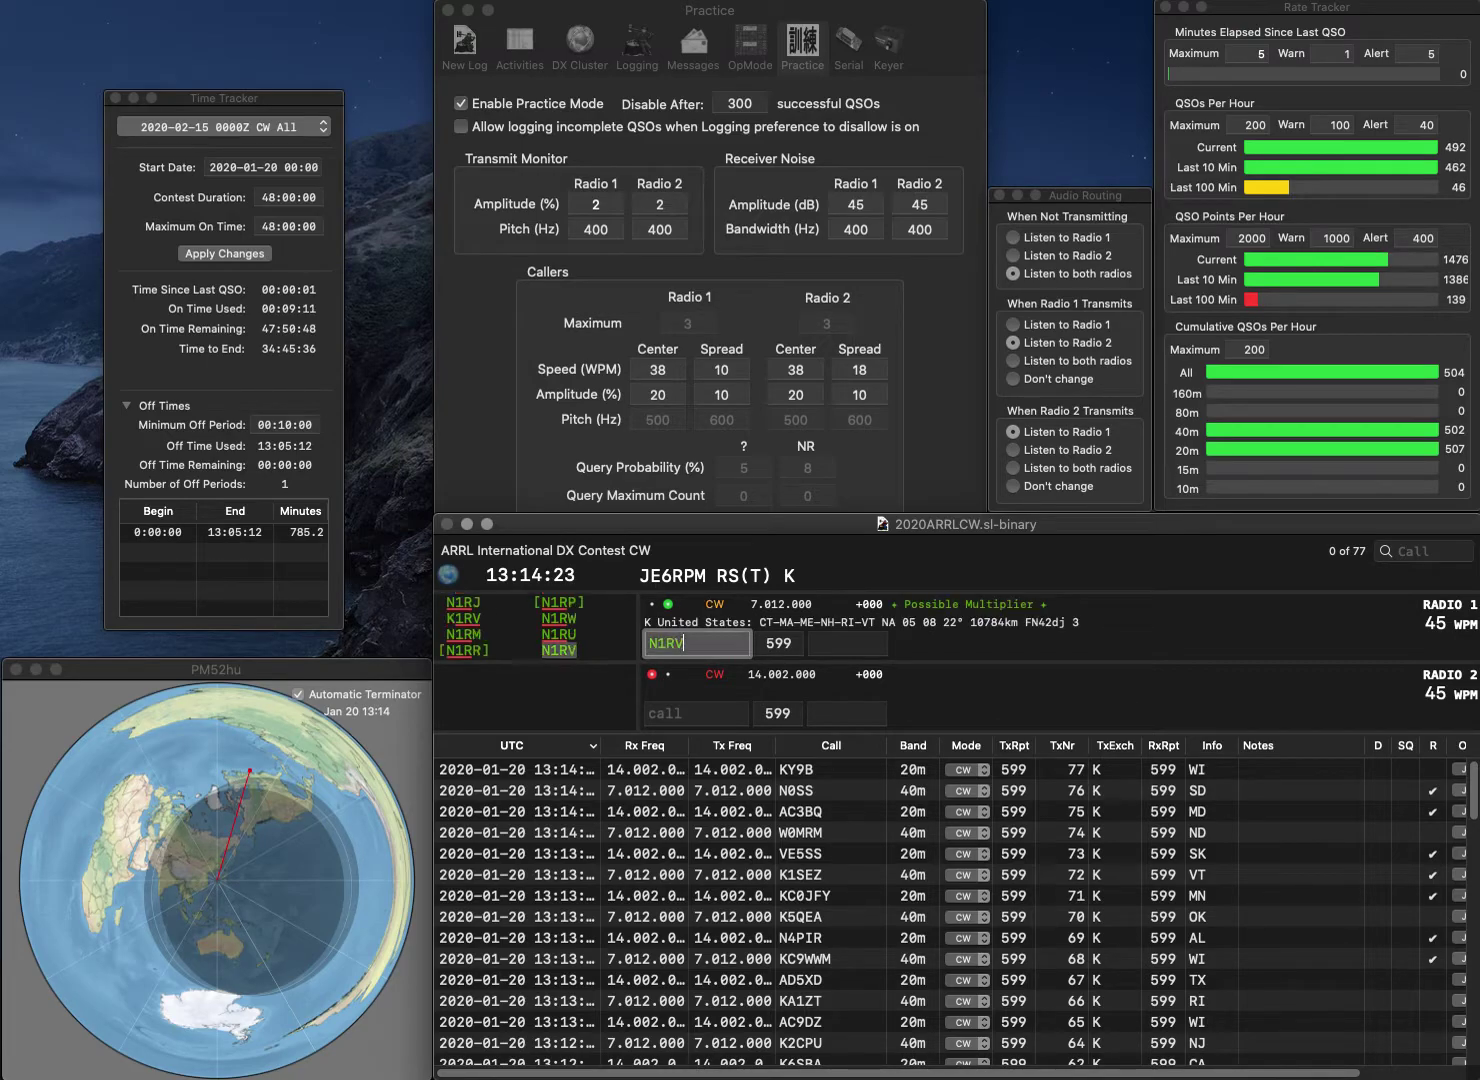
key("Return")
type("WF2W")
key("Return")
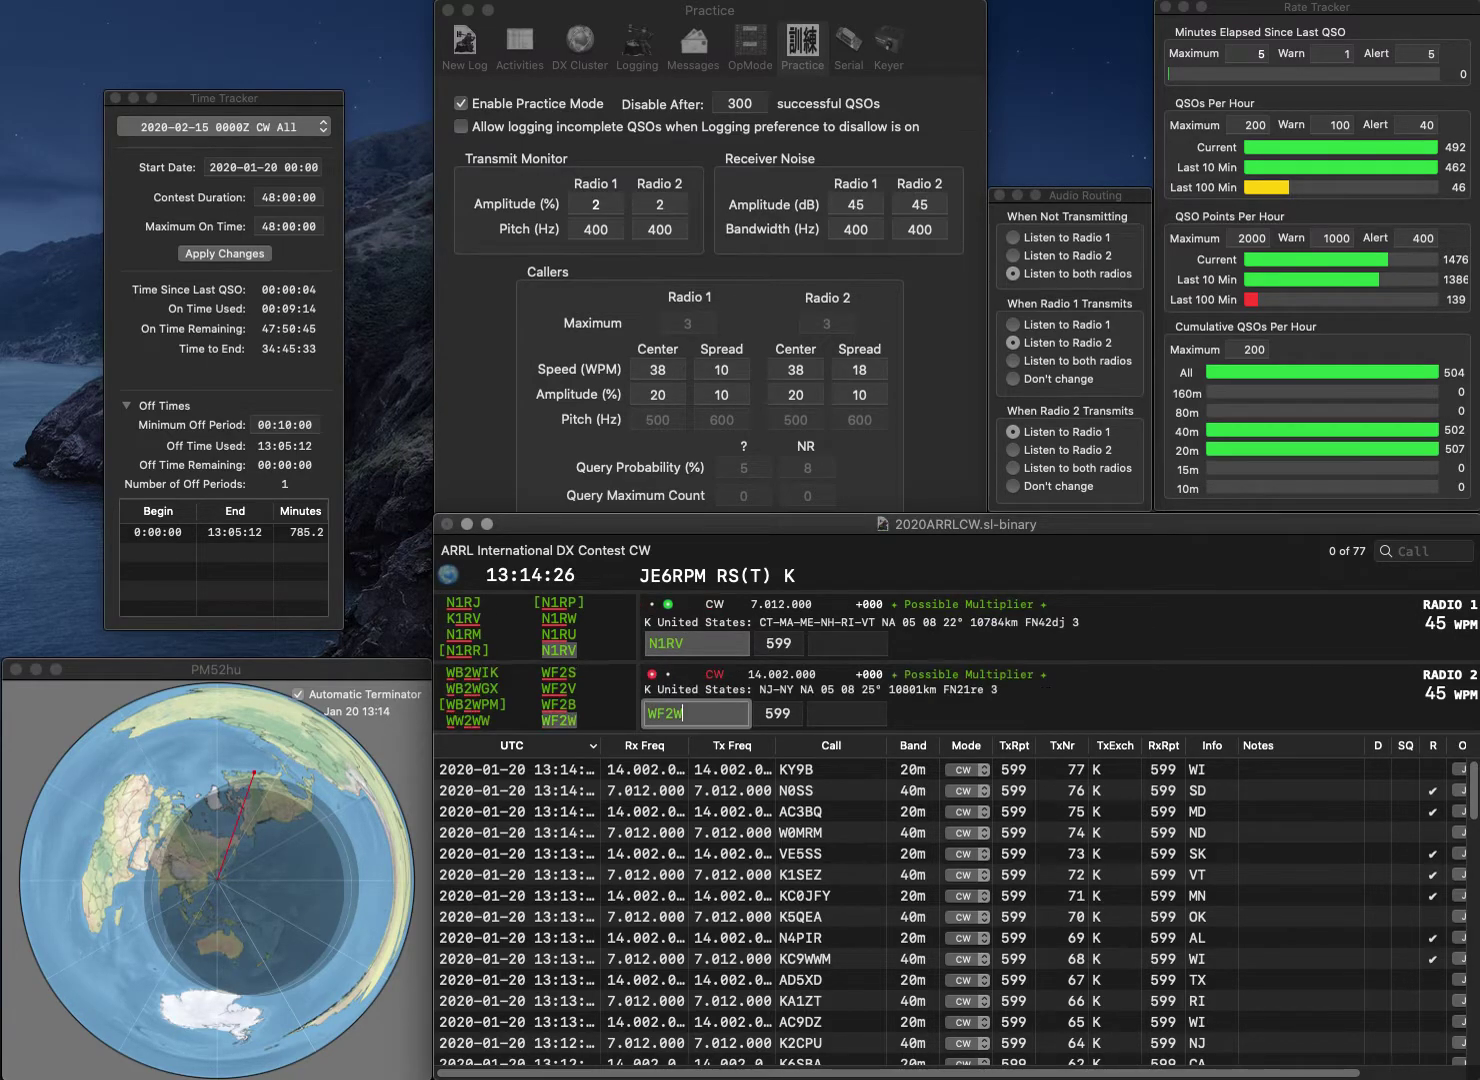
type("VT")
key("Return")
type("NJ")
key("Return")
Answer the partial call 6GJ on Radio 1 and K5ZQ on Radio 2
type("W6GJ")
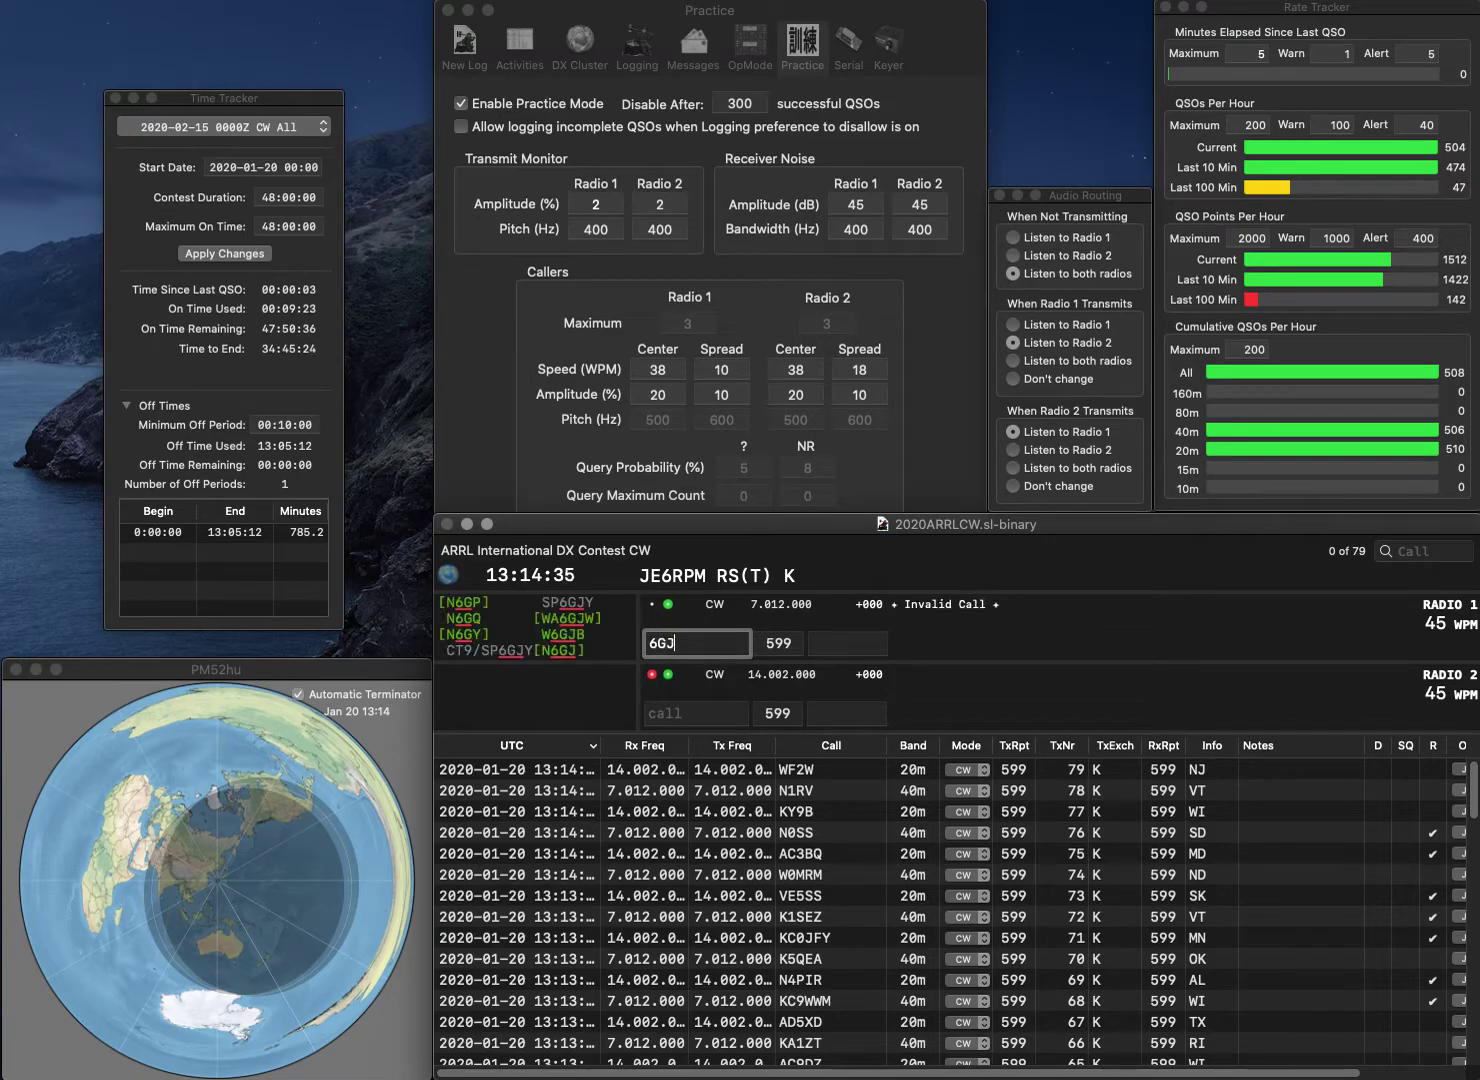
key("Return")
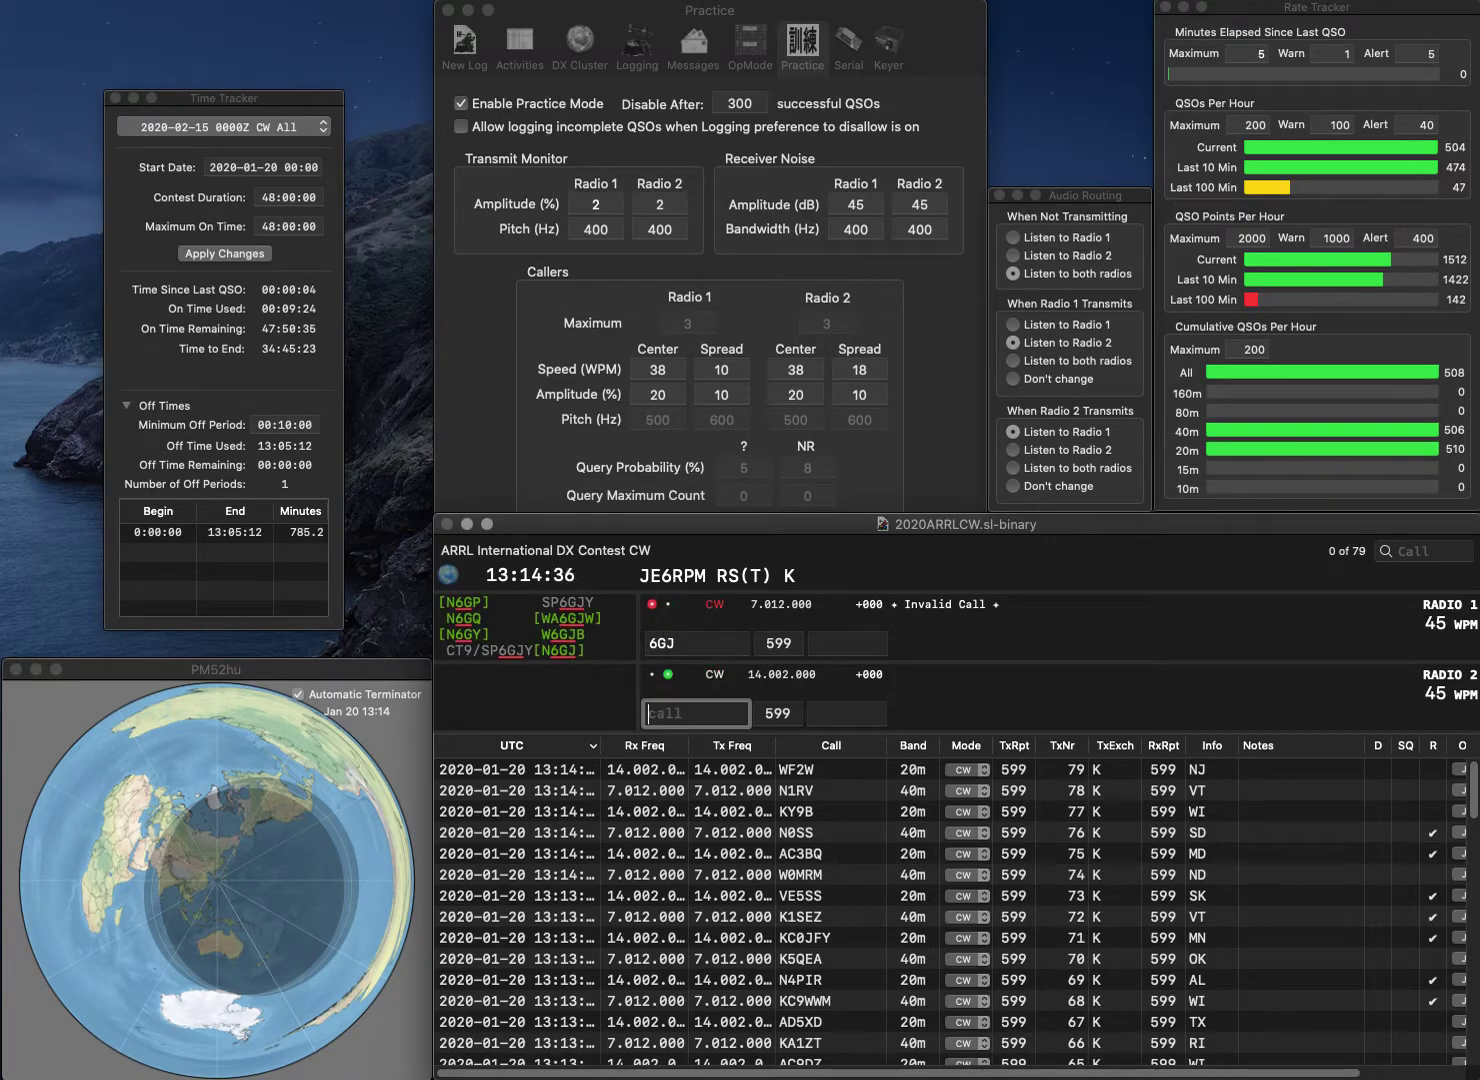
type("K5ZQ")
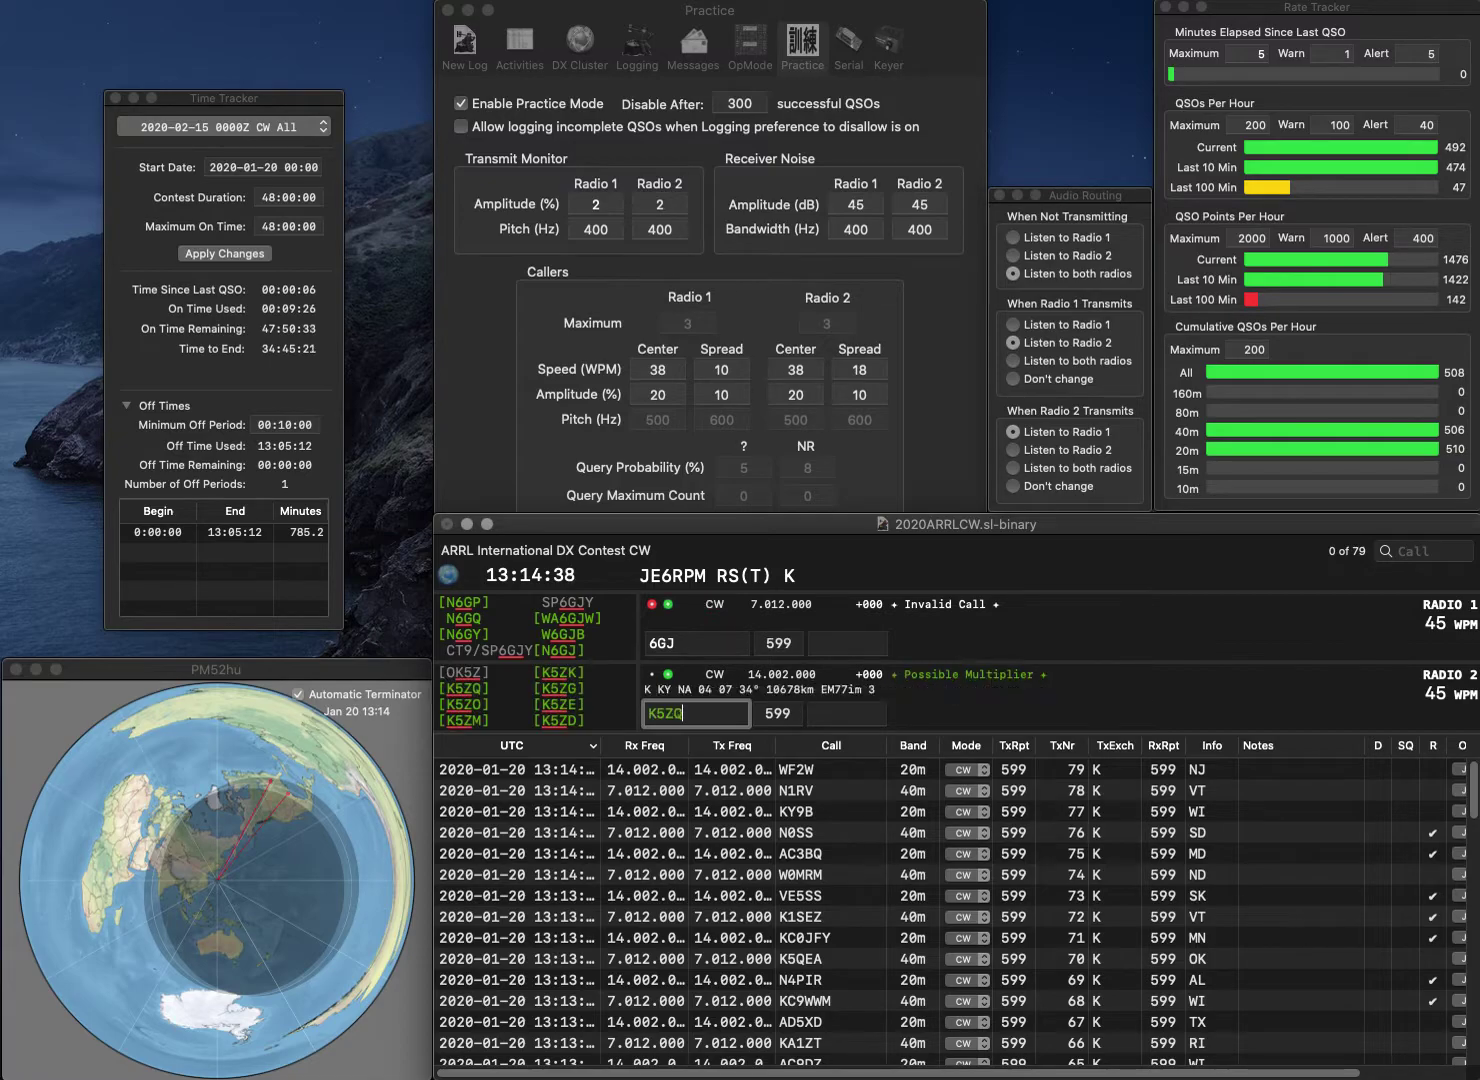
key("Return")
type("A6GJ")
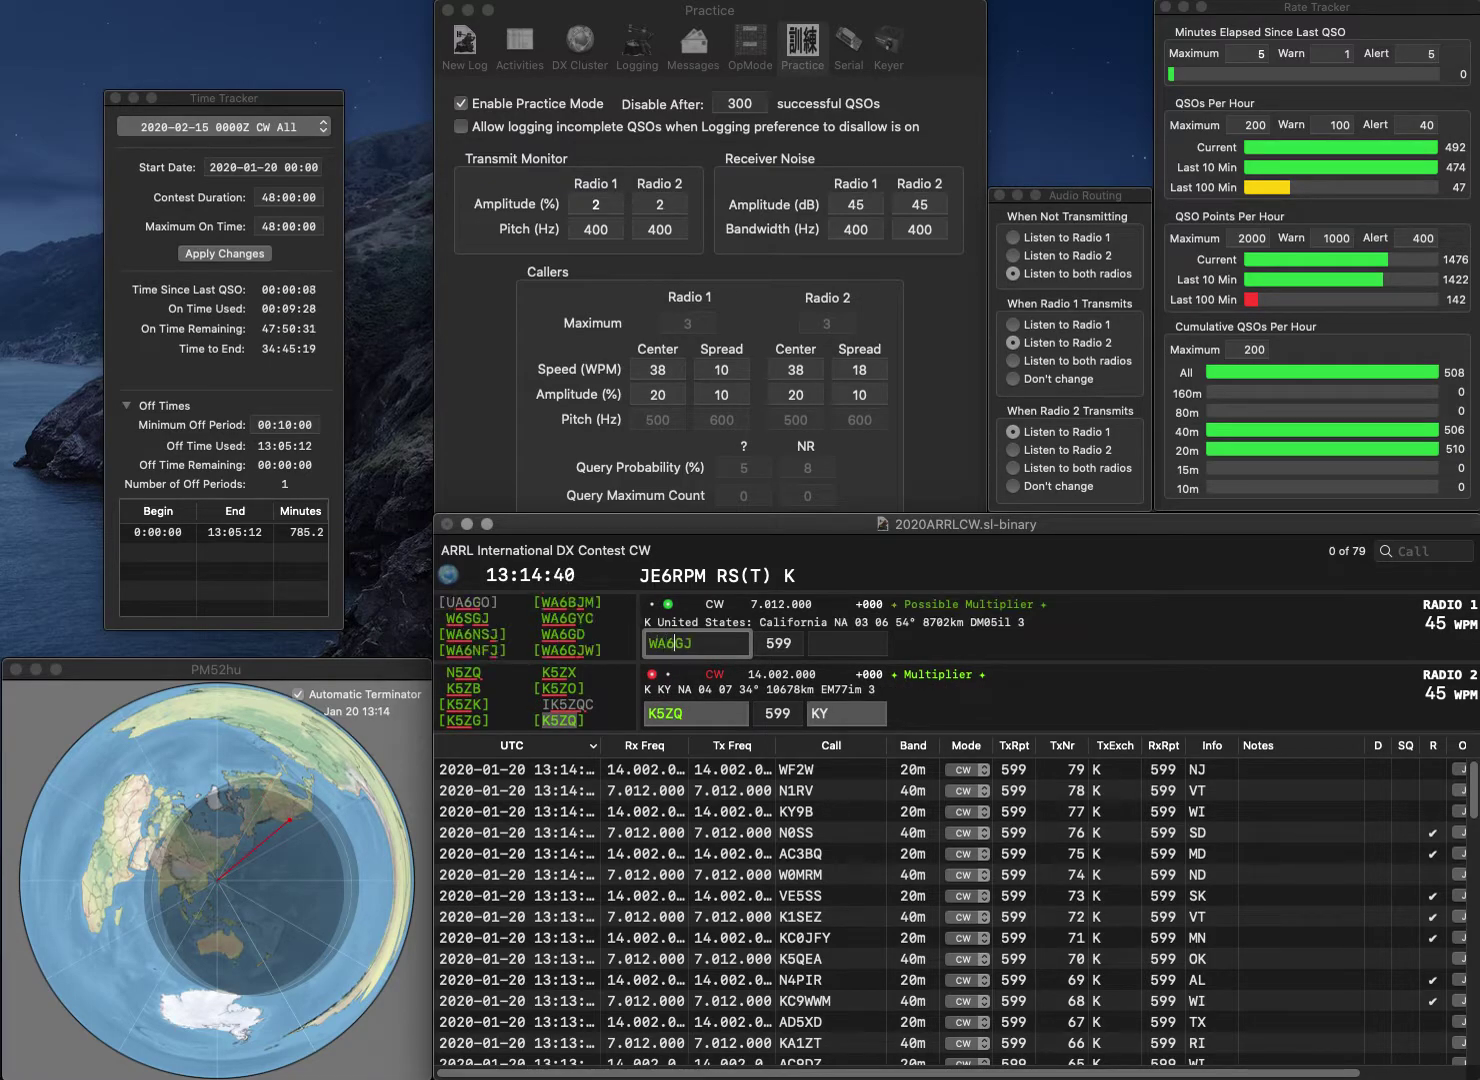
type("W")
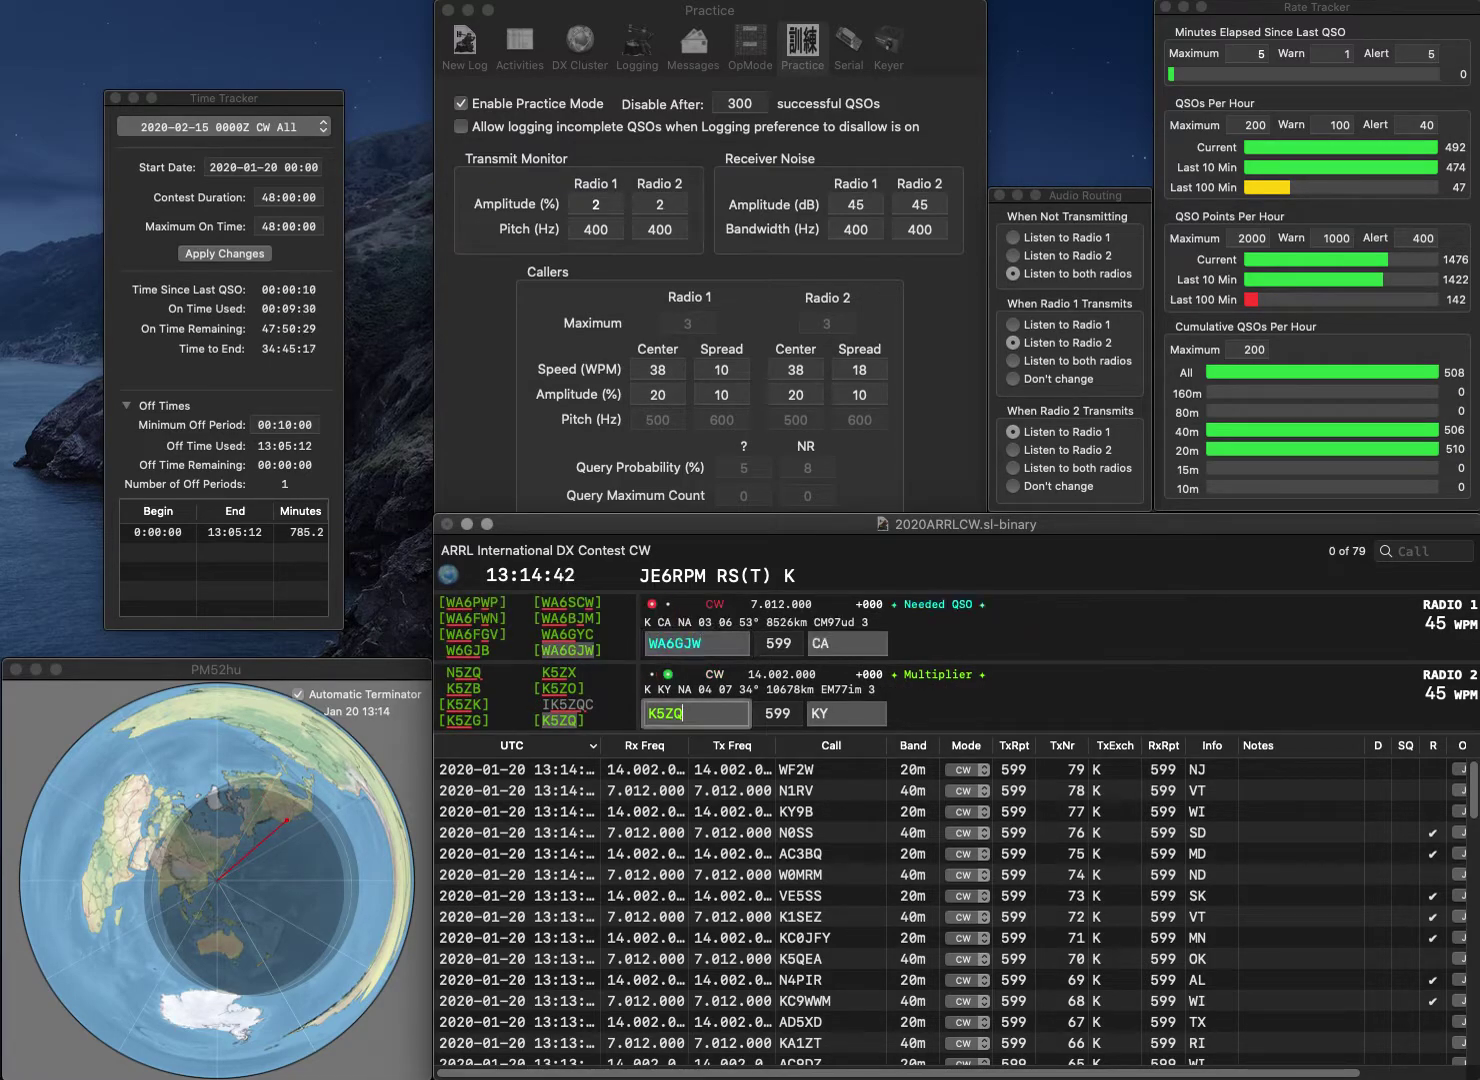
key("Tab")
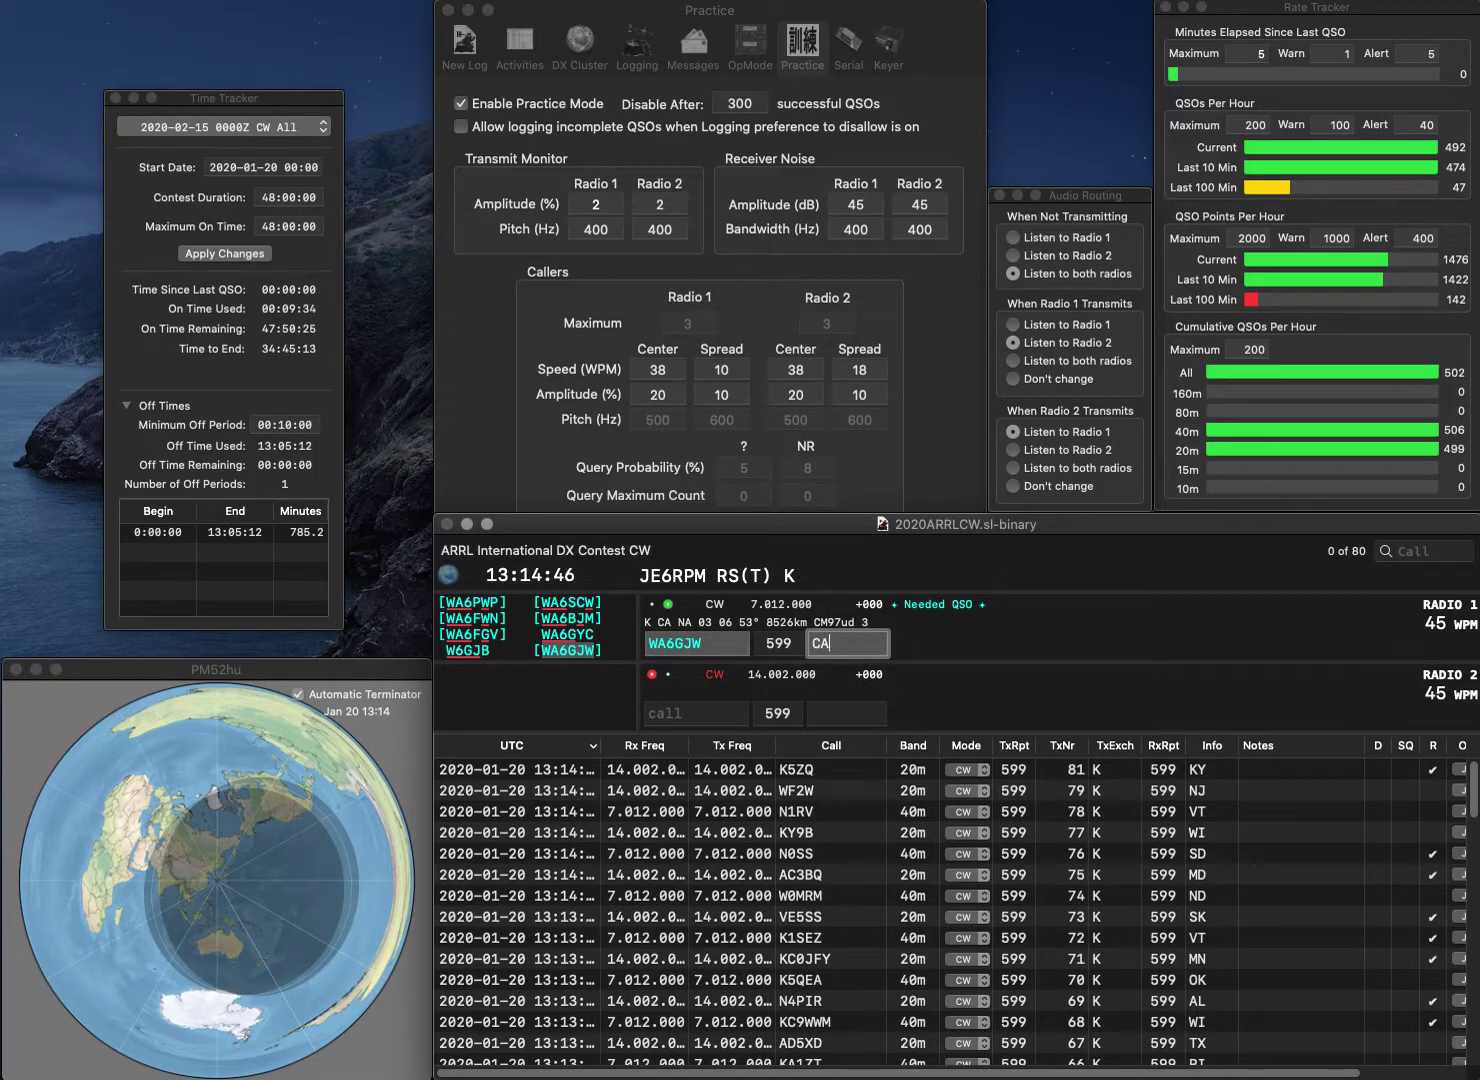
Log WA6GJW on Radio 1 with exchange CA and answer the partial calls FE on Radio 2 and N8 on Radio 1
key("Return")
type("K")
type("FE")
type("N8")
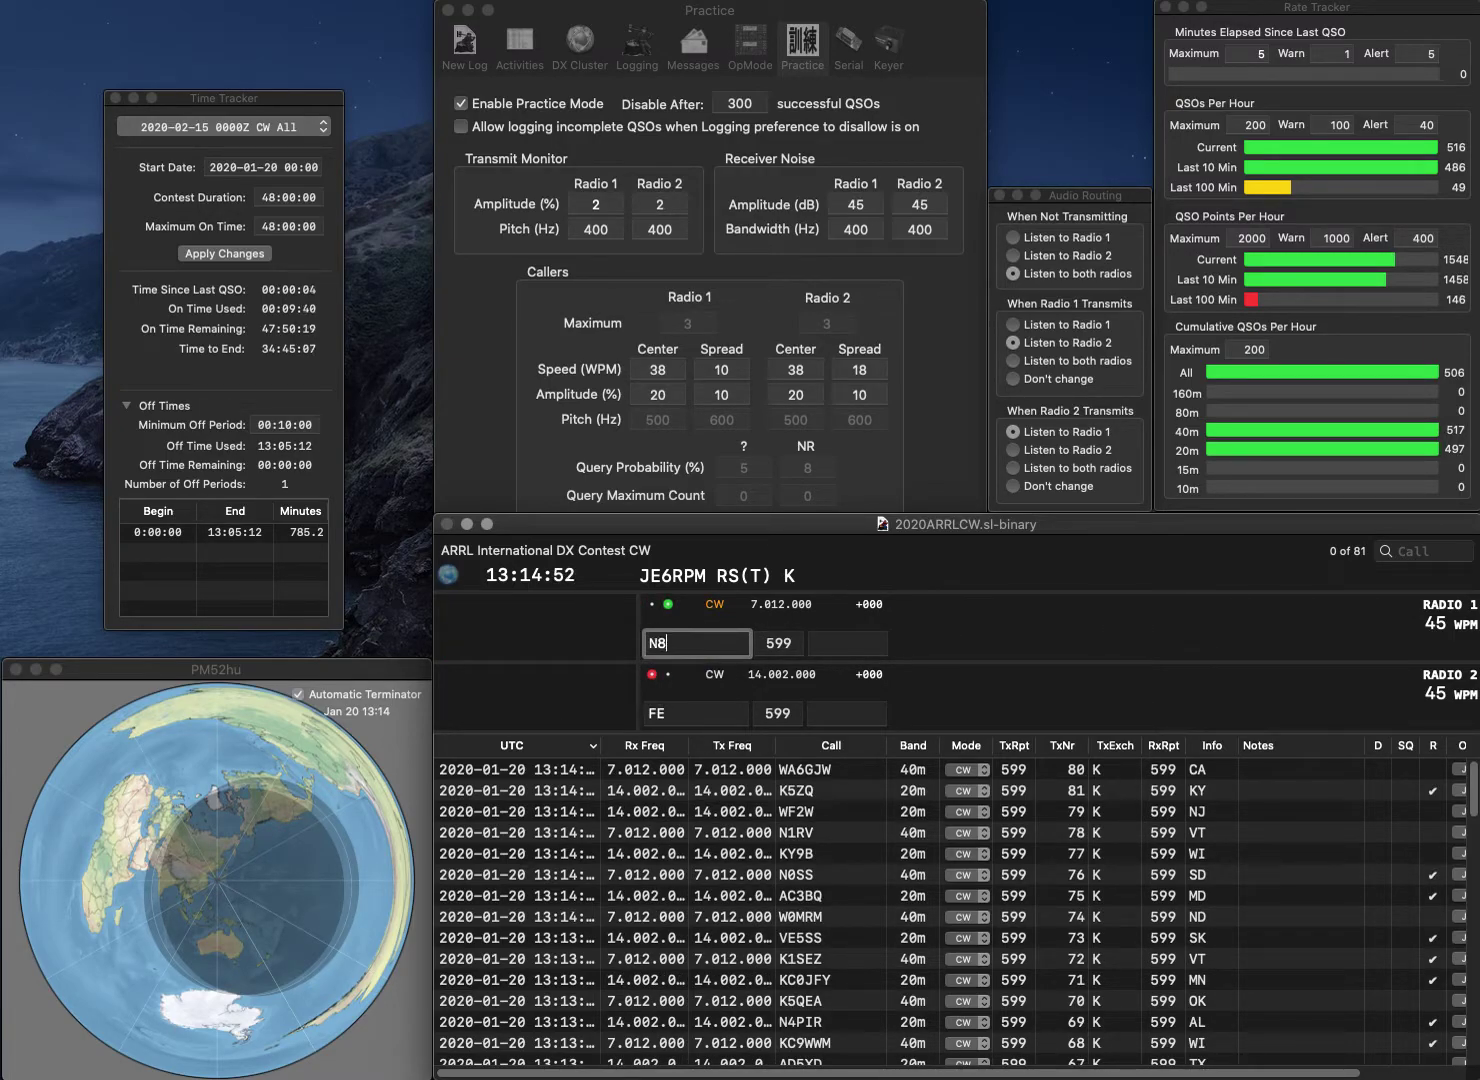
type("KB")
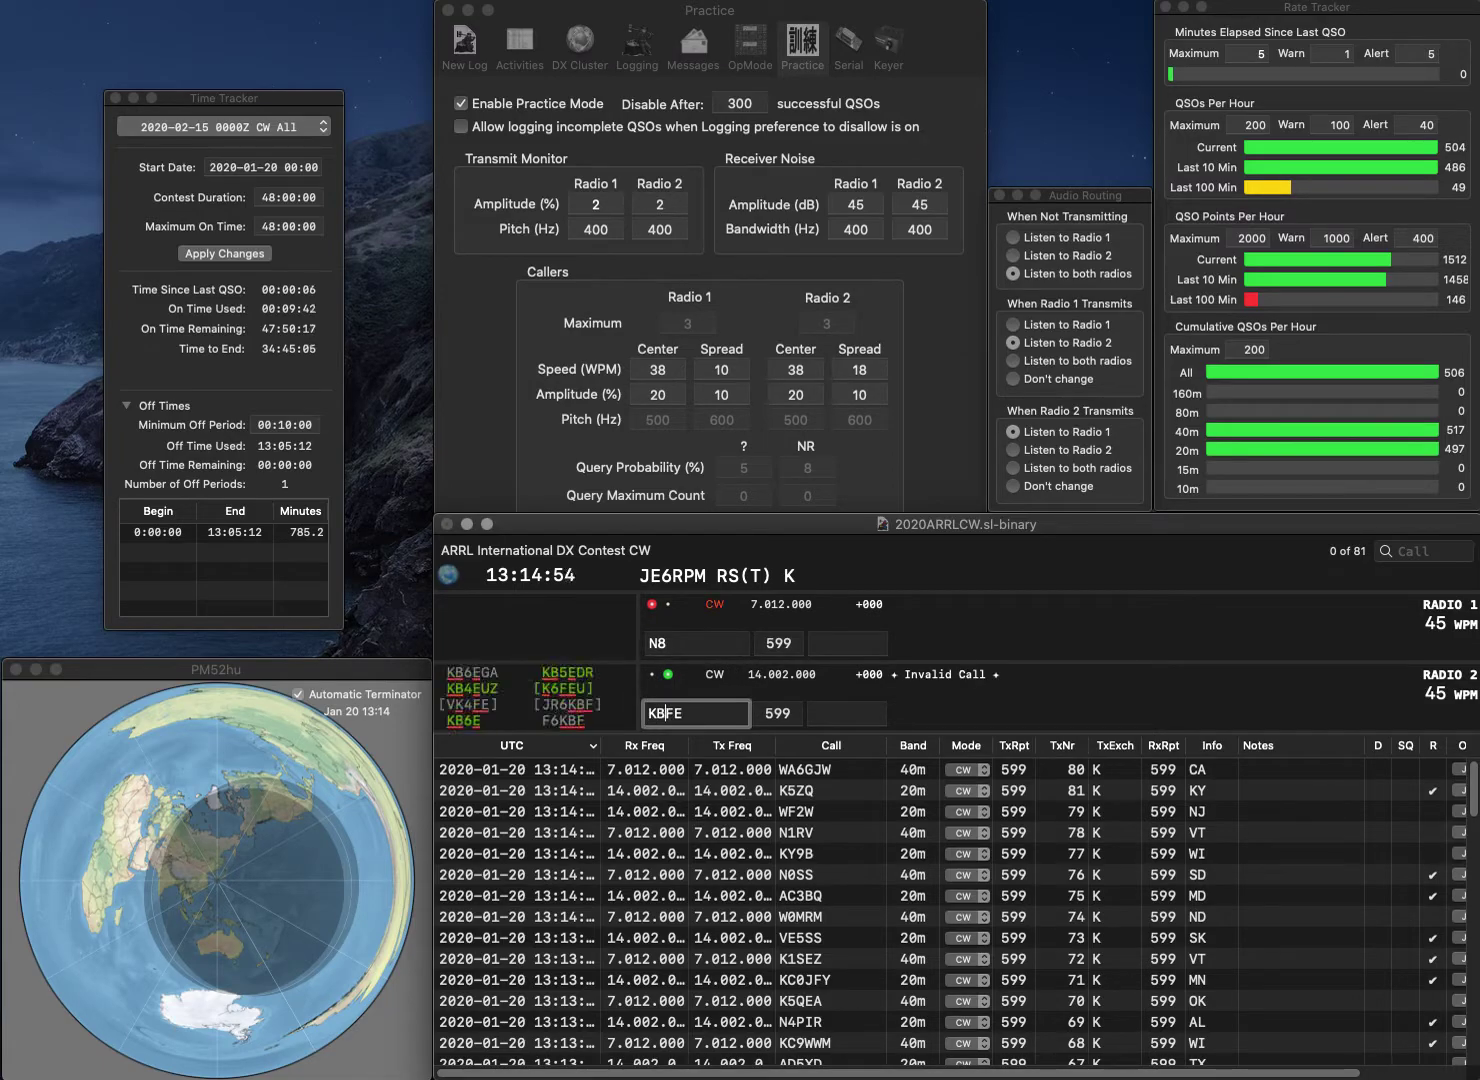
type("1FRK")
key("Return")
Complete the Radio 1 call sign as N8IRC, answering it again, and log KB1FRK on Radio 2 with exchange CT
type("IRC")
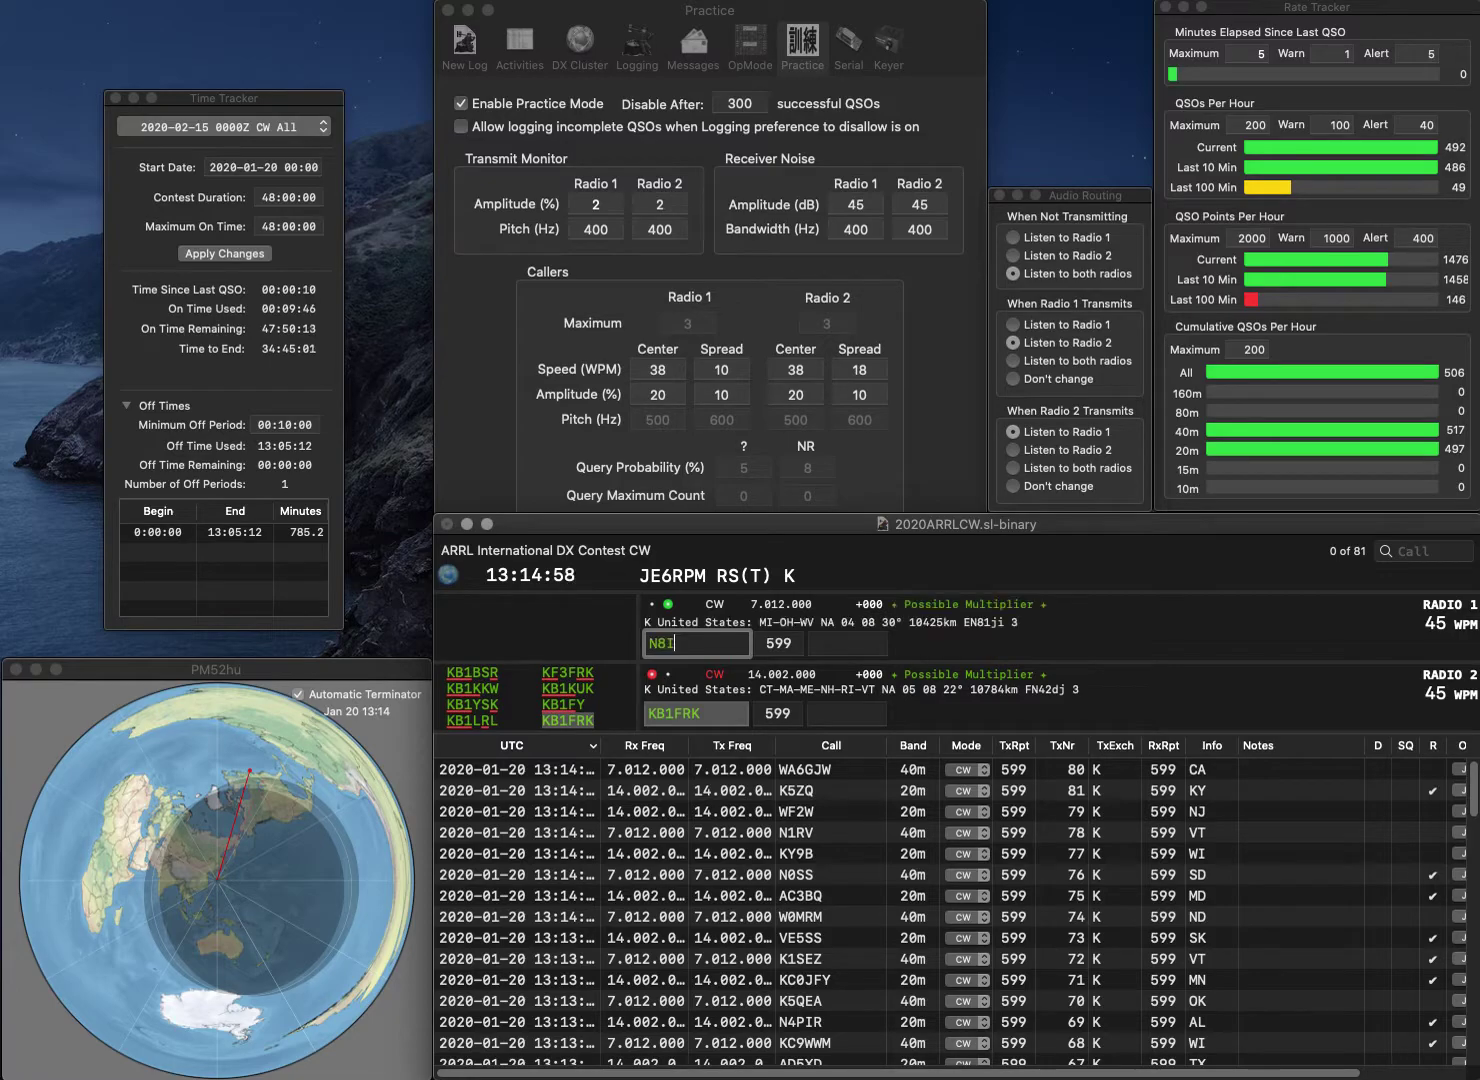
key("Return")
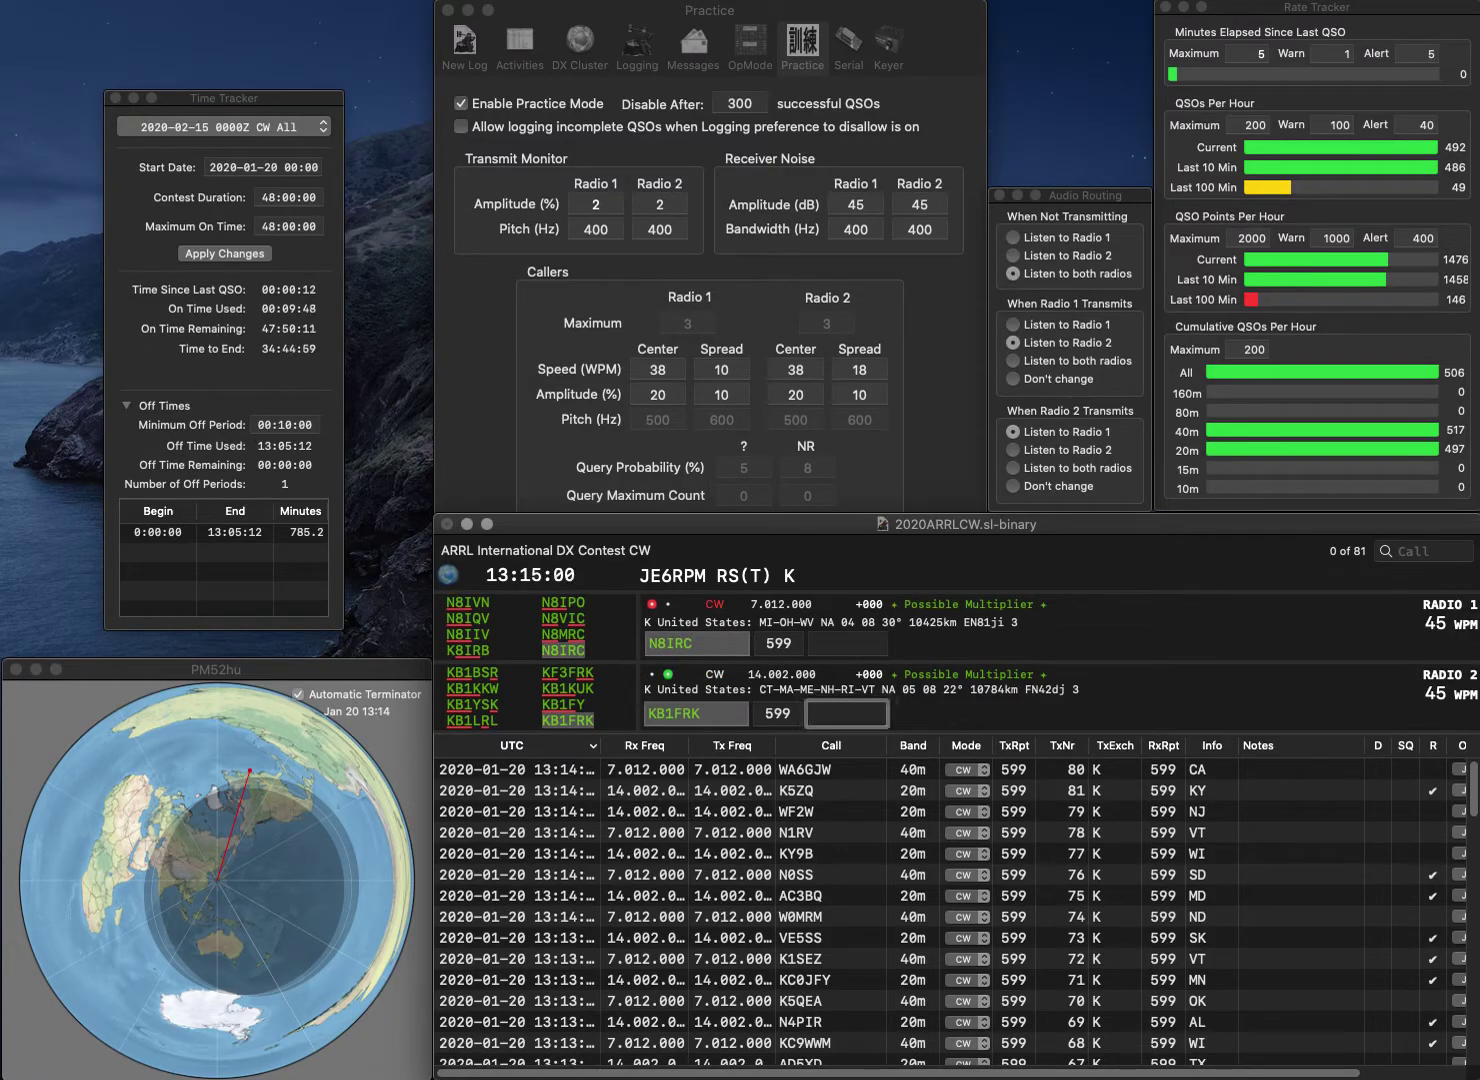
type("CT")
key("Return")
type("MI")
key("Return")
type("WB8DTJ")
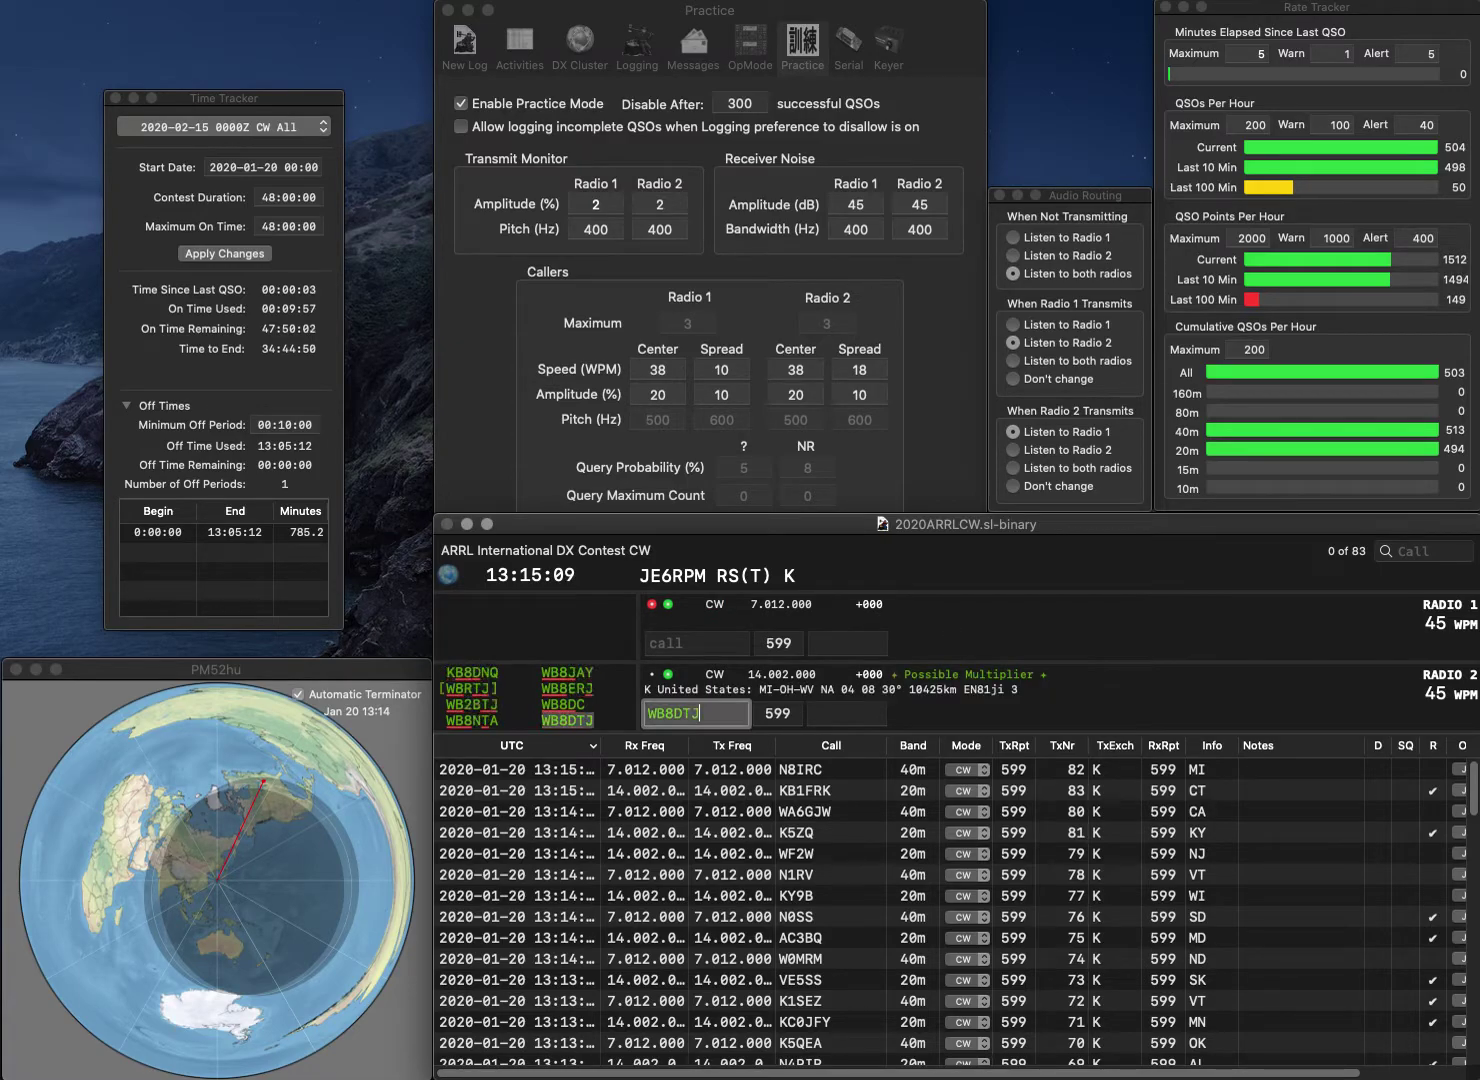
key("Return")
type("N")
key("Home")
type("W6")
key("Return")
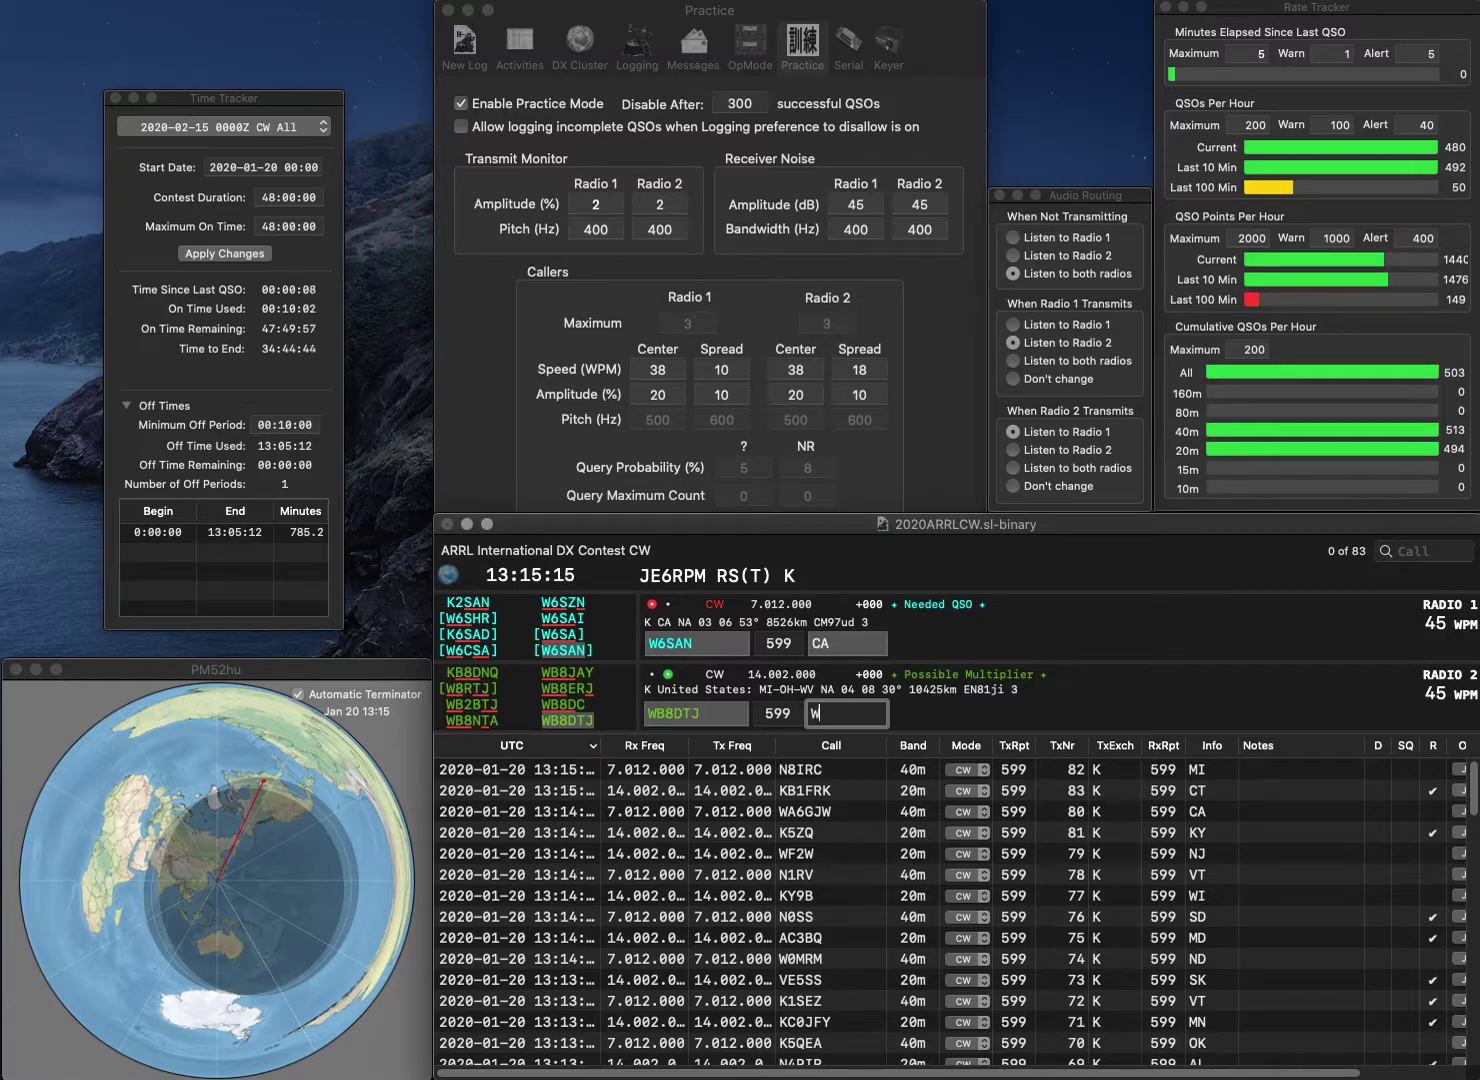
key("Return")
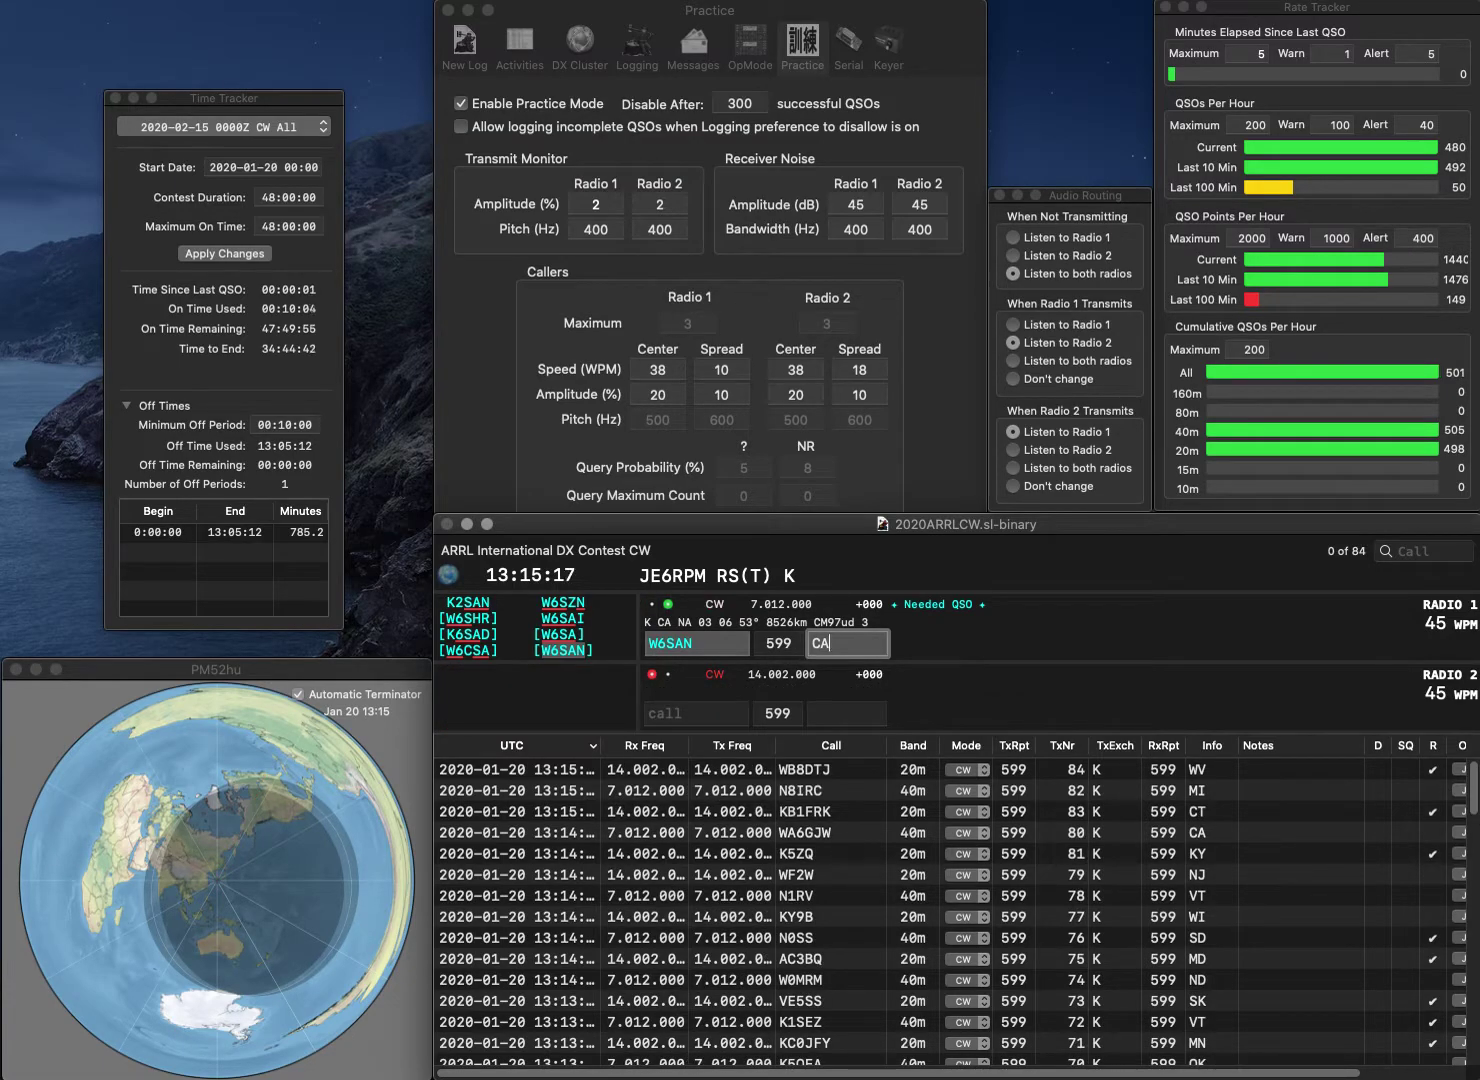
Log W6SAN on Radio 1 with exchange CA and answer AB0YM on Radio 2
key("Return")
type("K")
key("BackSpace")
type("AB0YM")
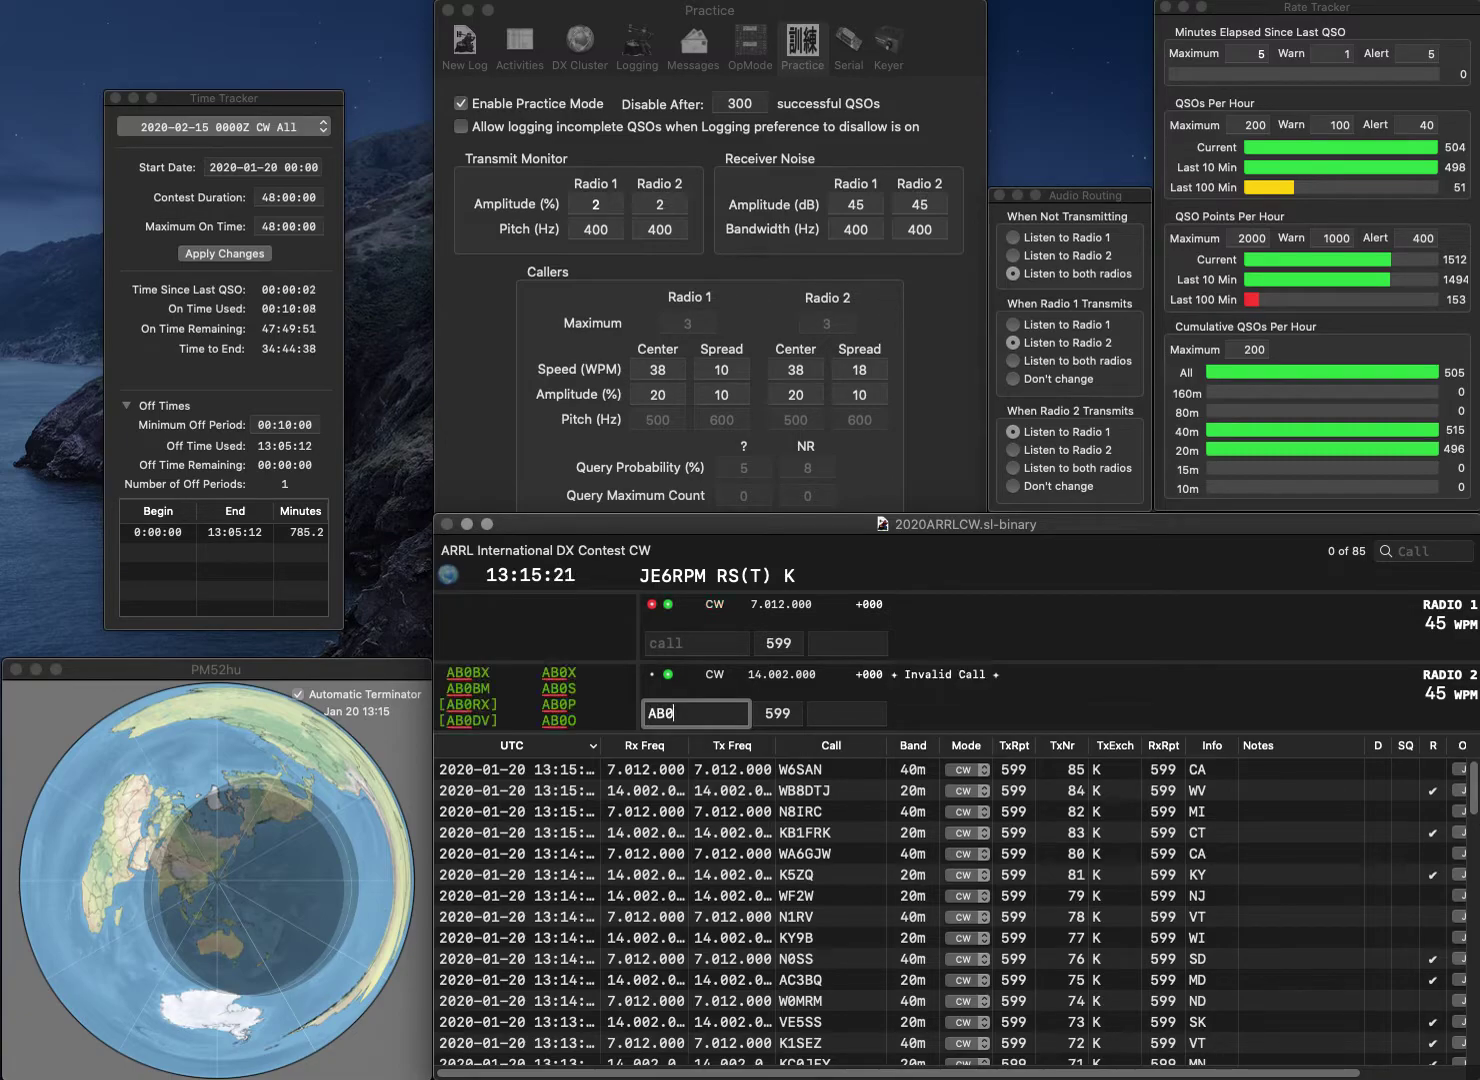
key("Return")
type("Y2T")
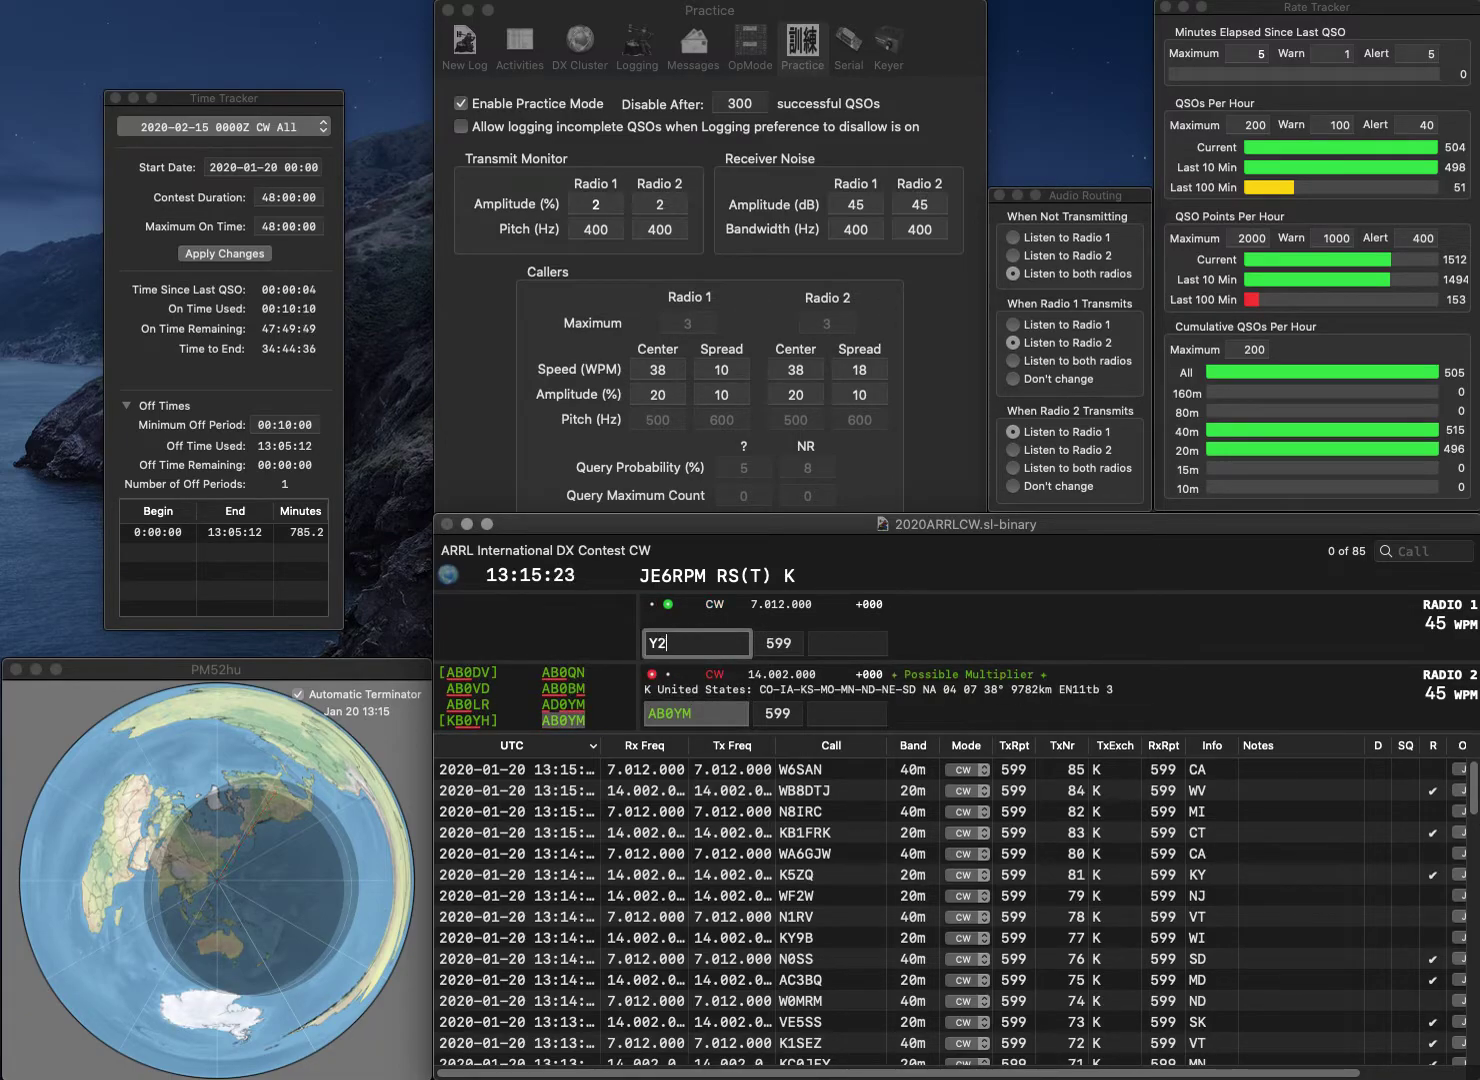
key("Home")
type("K")
key("Return")
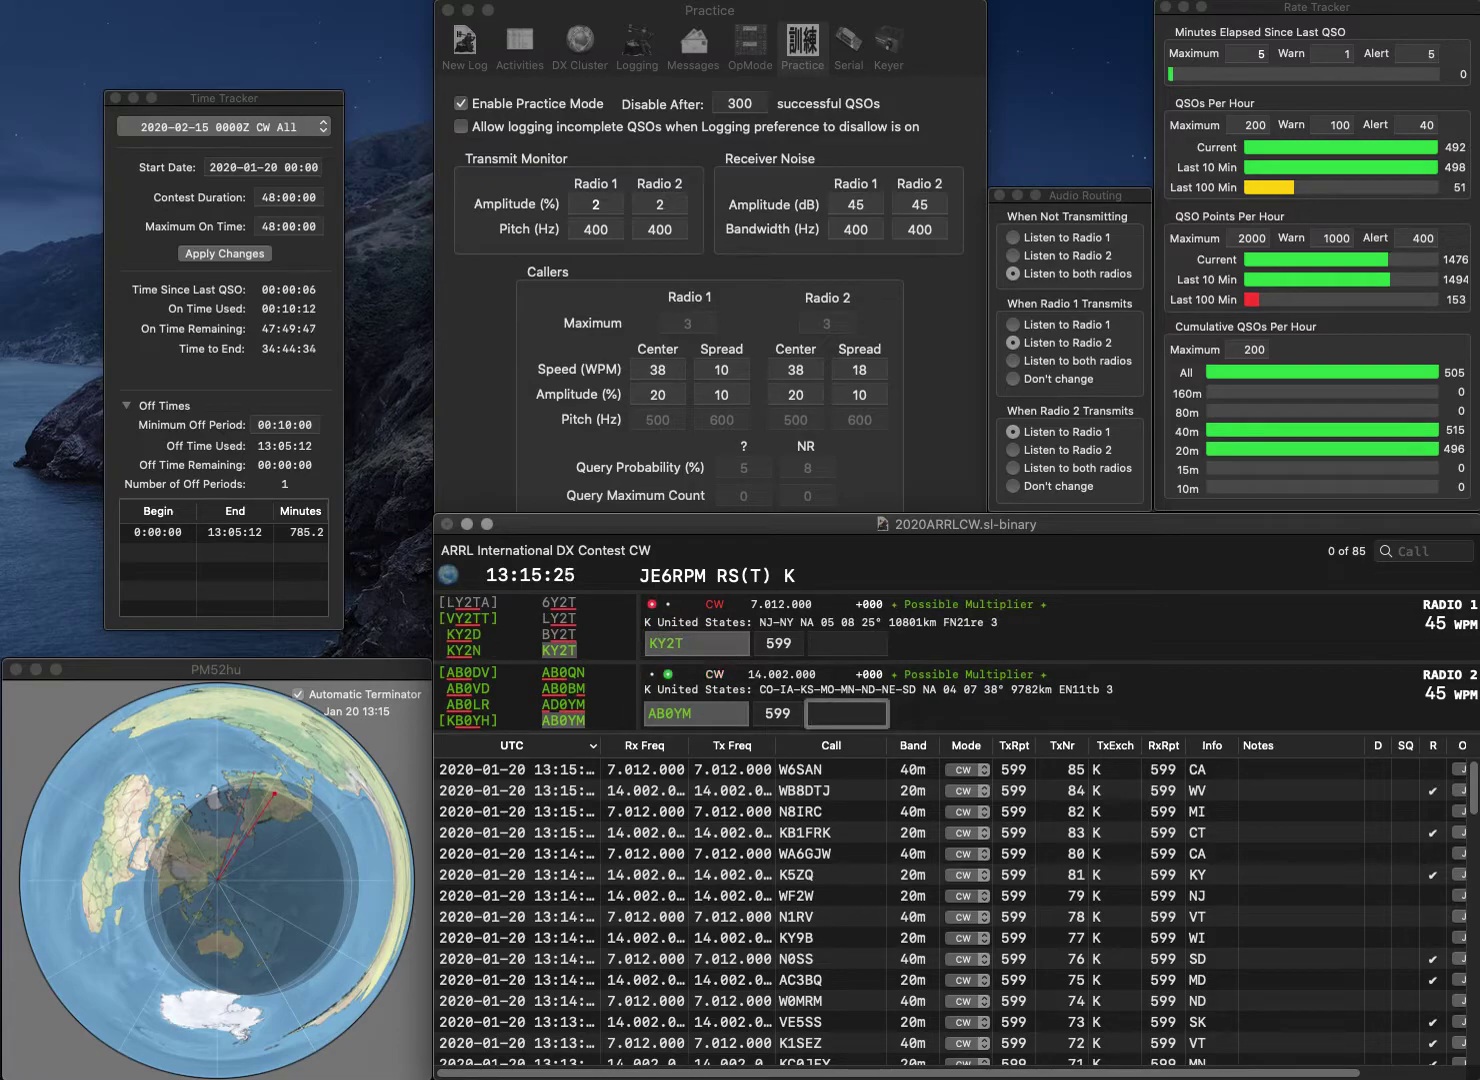
type("MO")
key("Return")
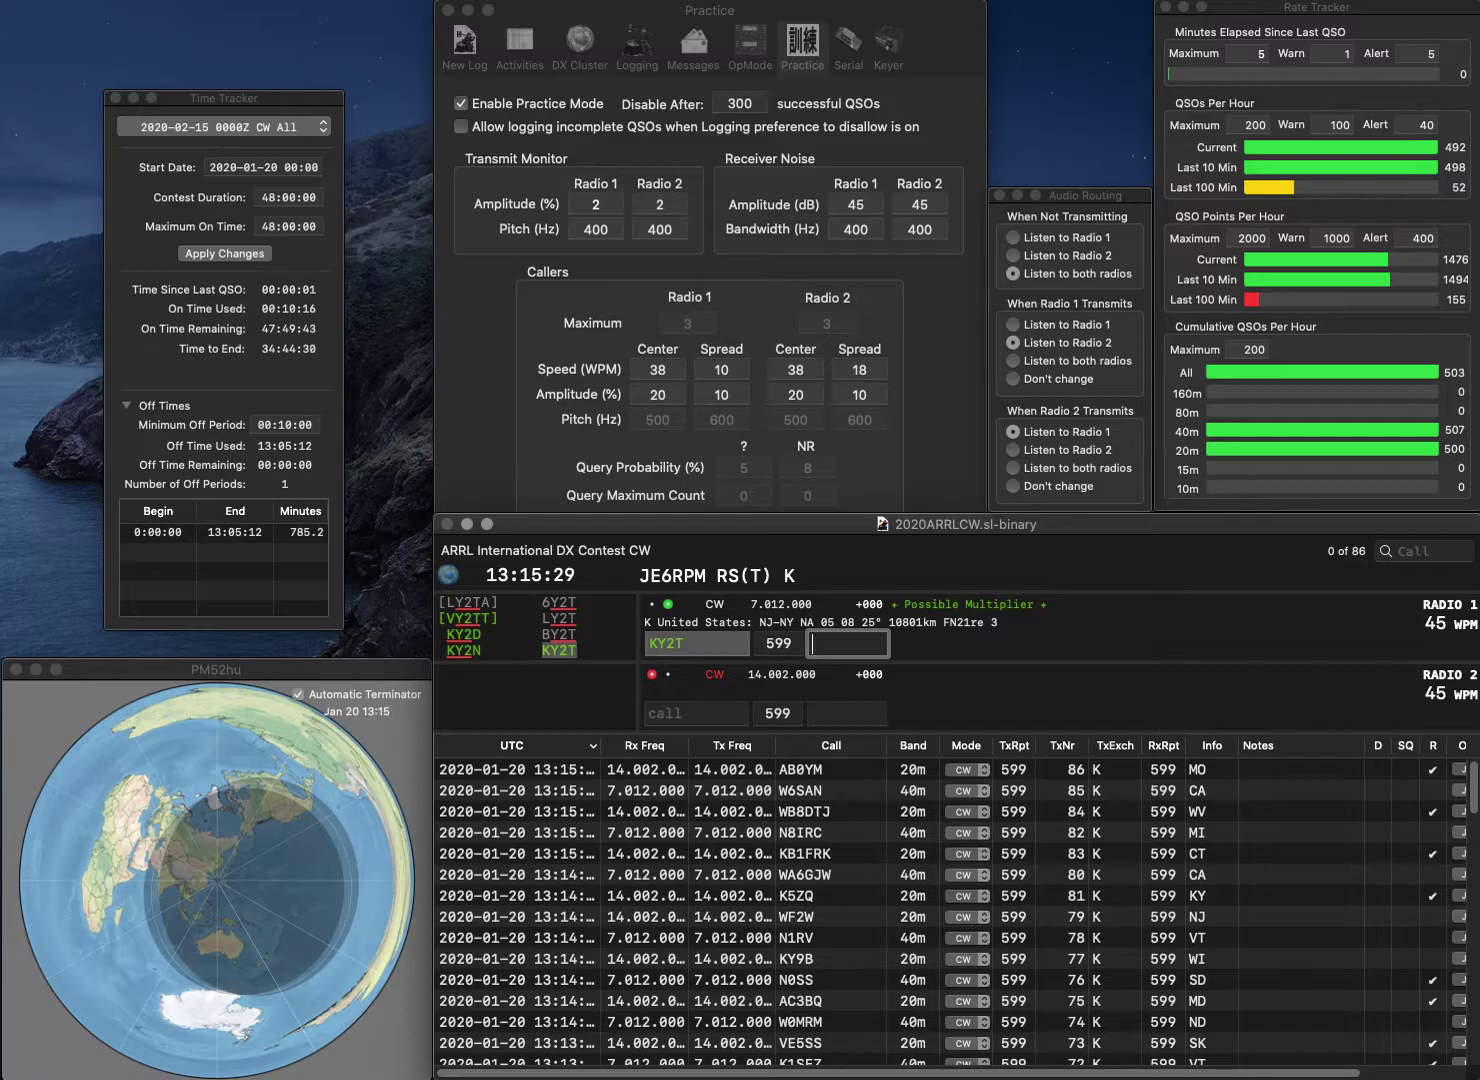
Log KY2T on Radio 1 with exchange NY and answer the partial call K7L on Radio 2
type("NY")
key("Return")
type("K")
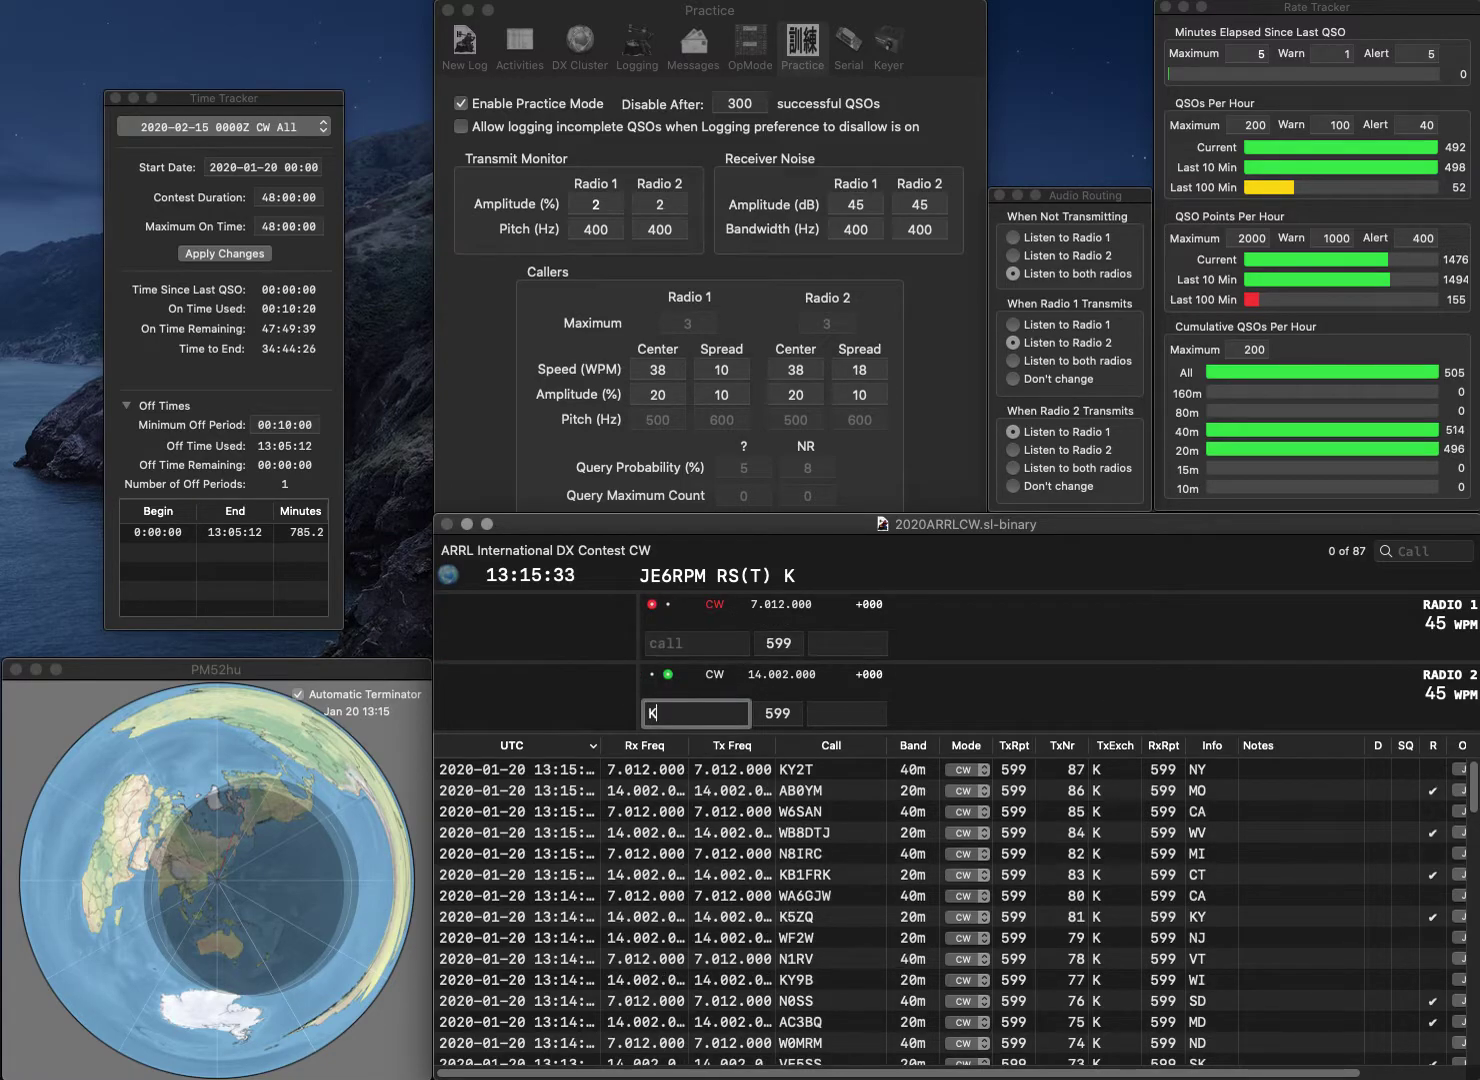
type("Q")
key("BackSpace")
type("7L")
key("Return")
Answer Radio 1 with the call sign K8AS
type("8AS")
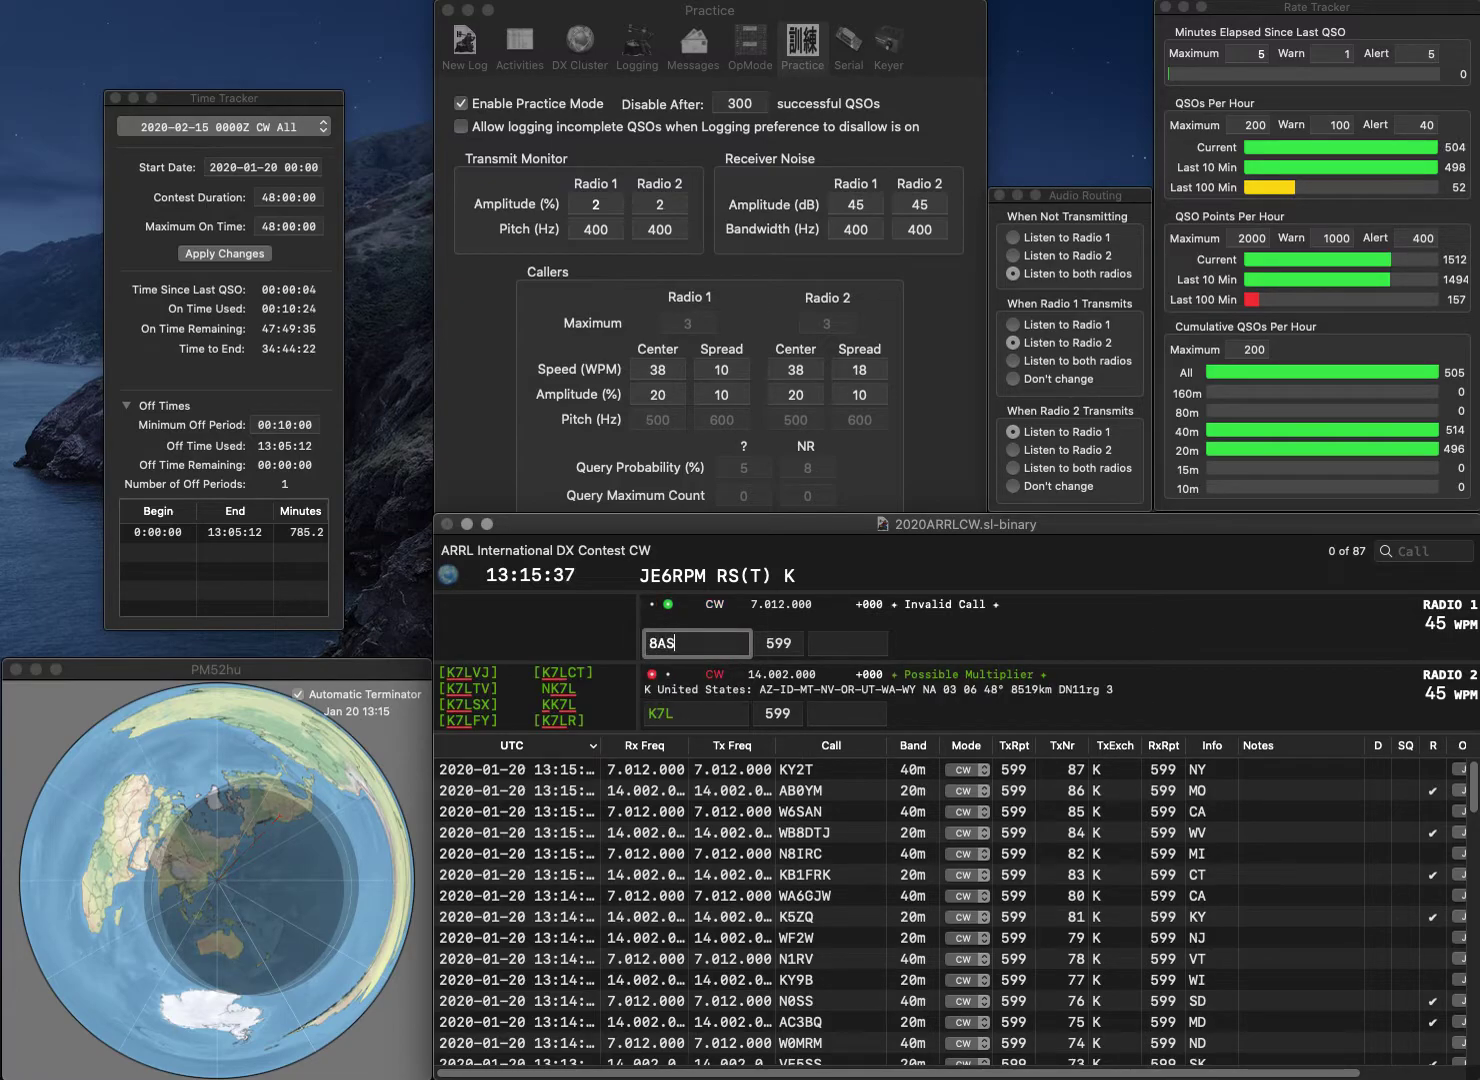
key("ctrl+a")
type("K")
key("Return")
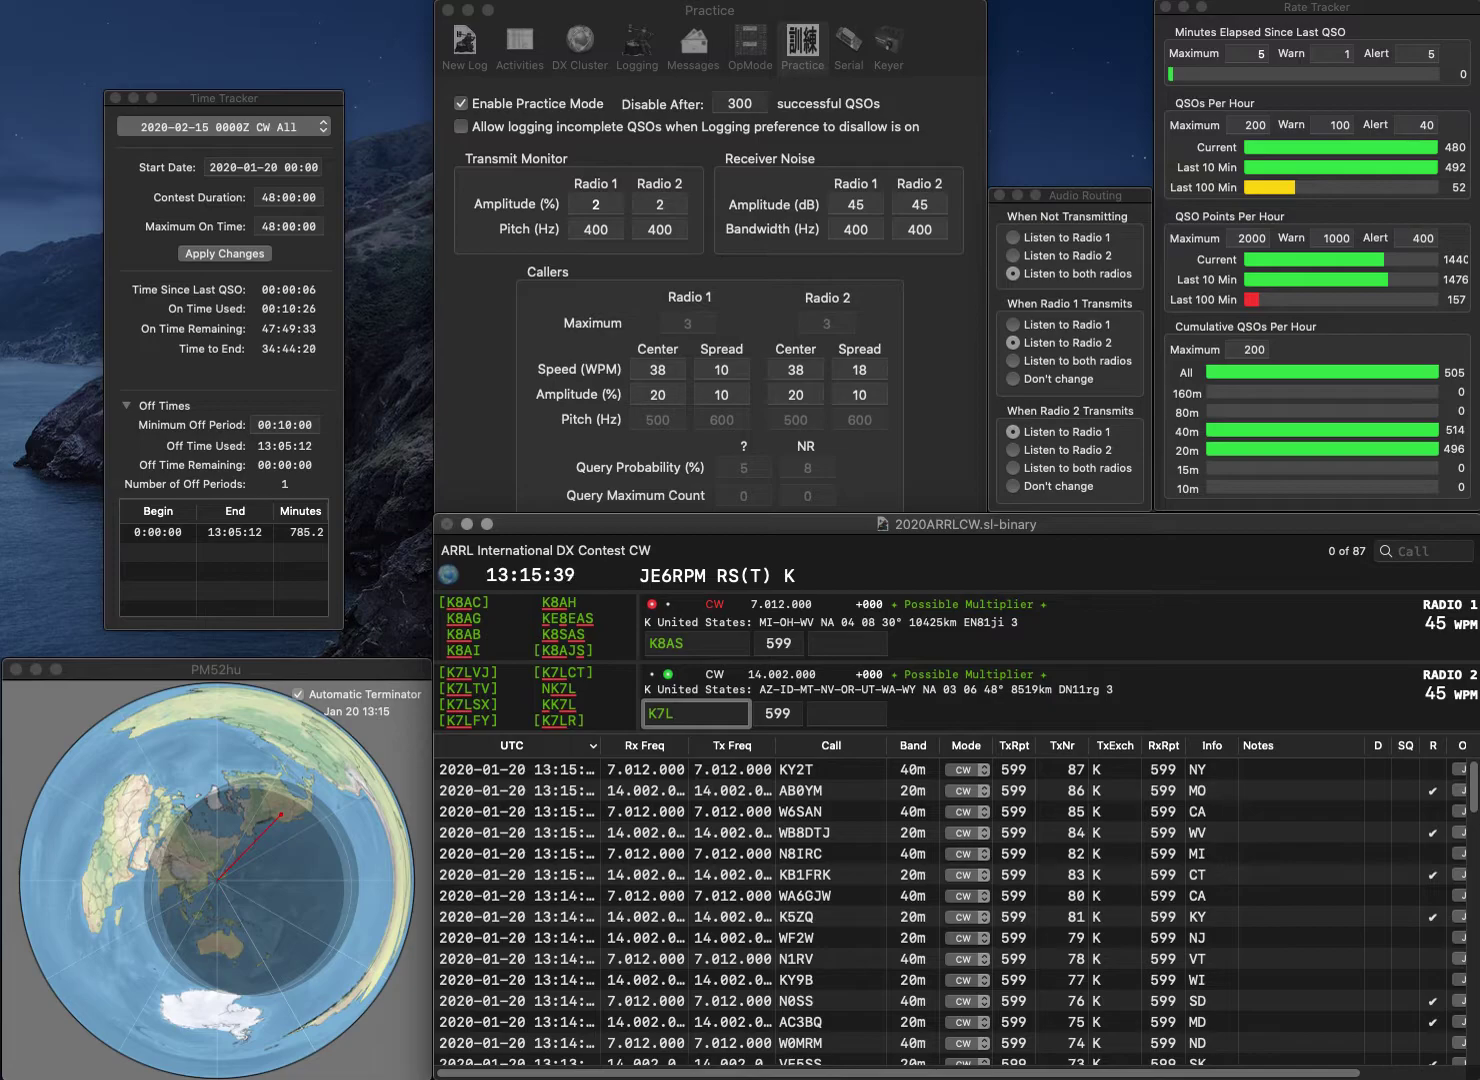
key("BackSpace")
type("RLD")
key("Return")
key("space")
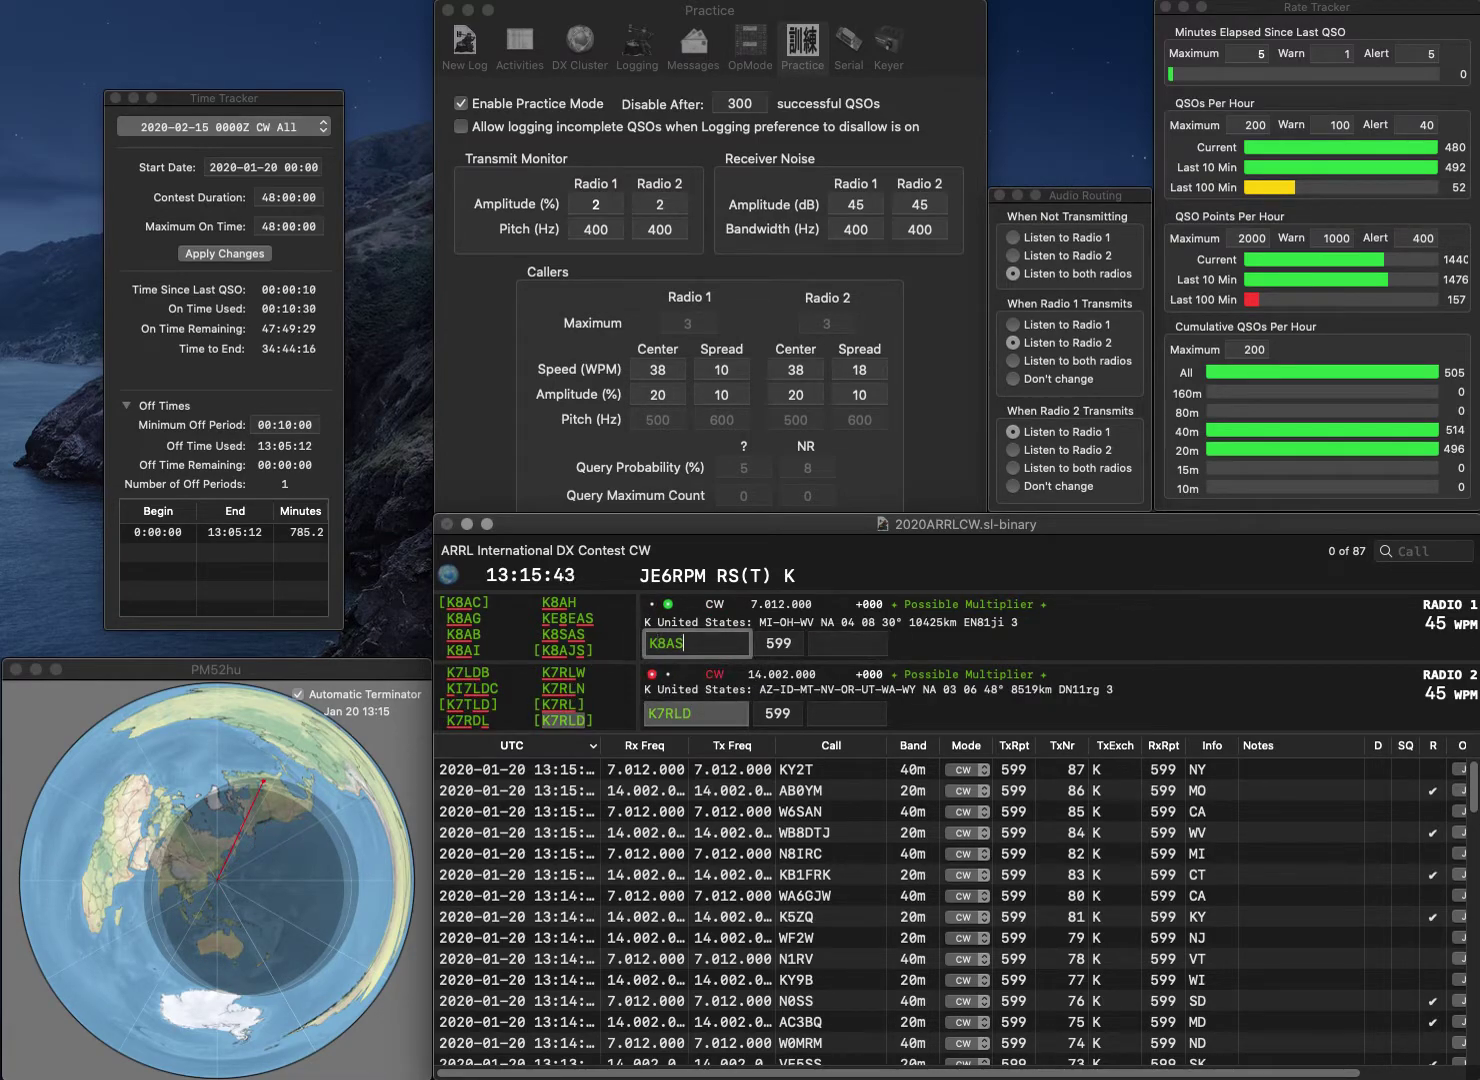
Correct the Radio 1 call sign to K8AH and answer it again
key("BackSpace")
type("H")
key("Return")
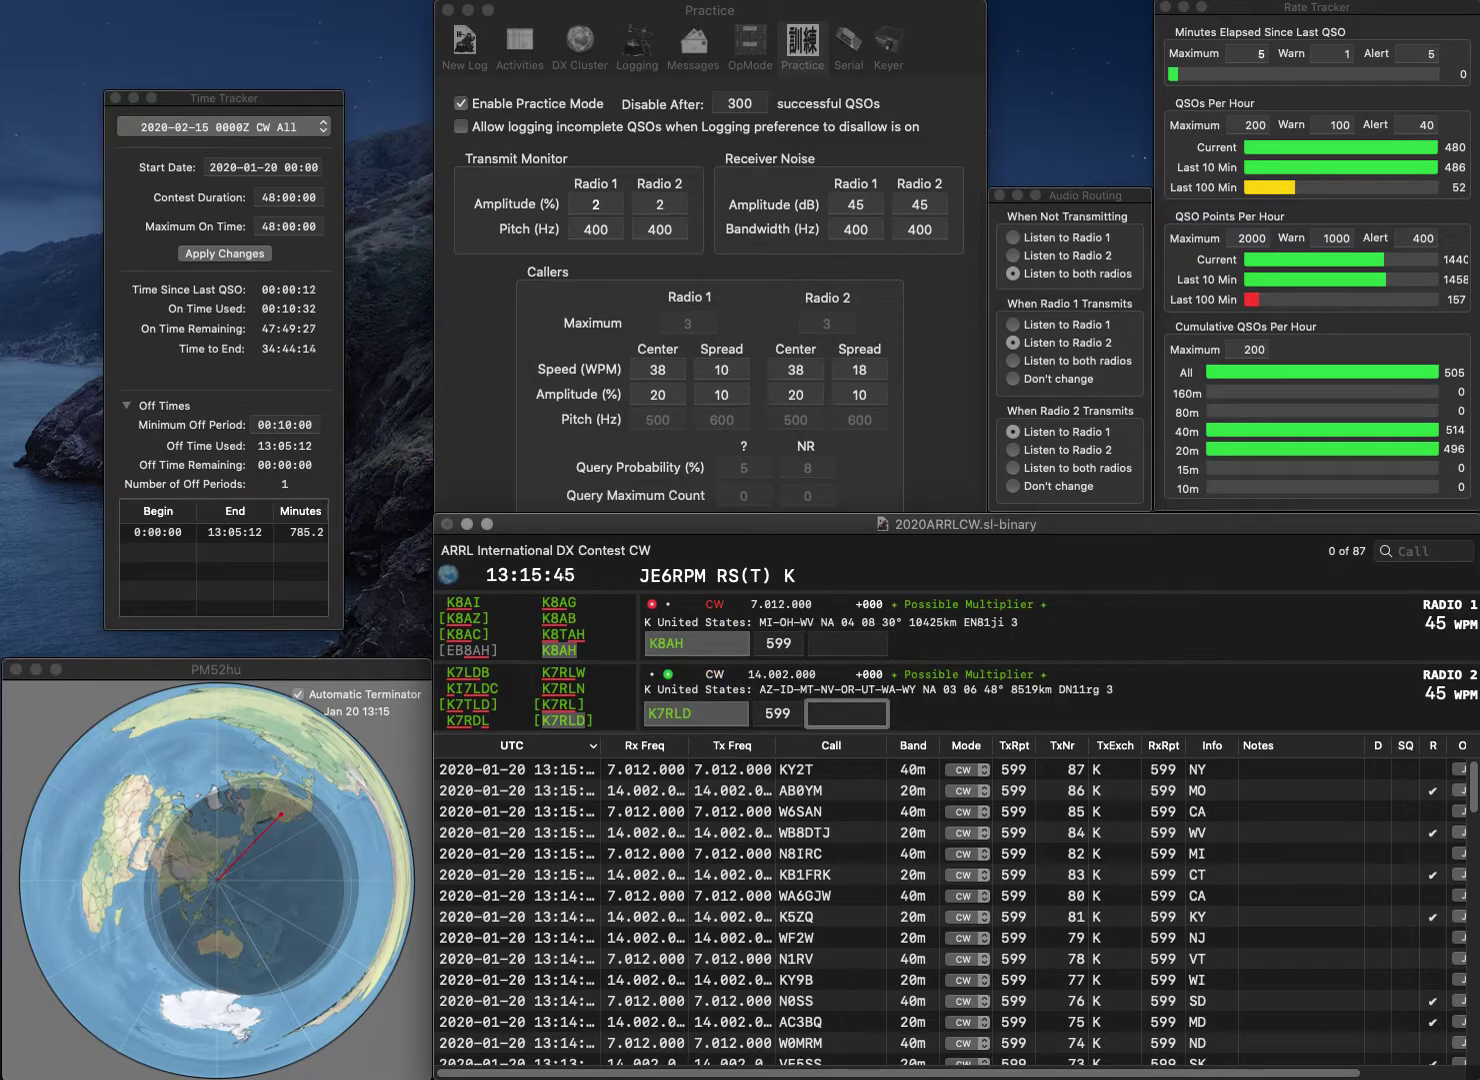
Log K7RLD on Radio 2 with exchange MT and K8AH on Radio 1 with exchange WV
type("MT")
key("Return")
type("WV")
key("Return")
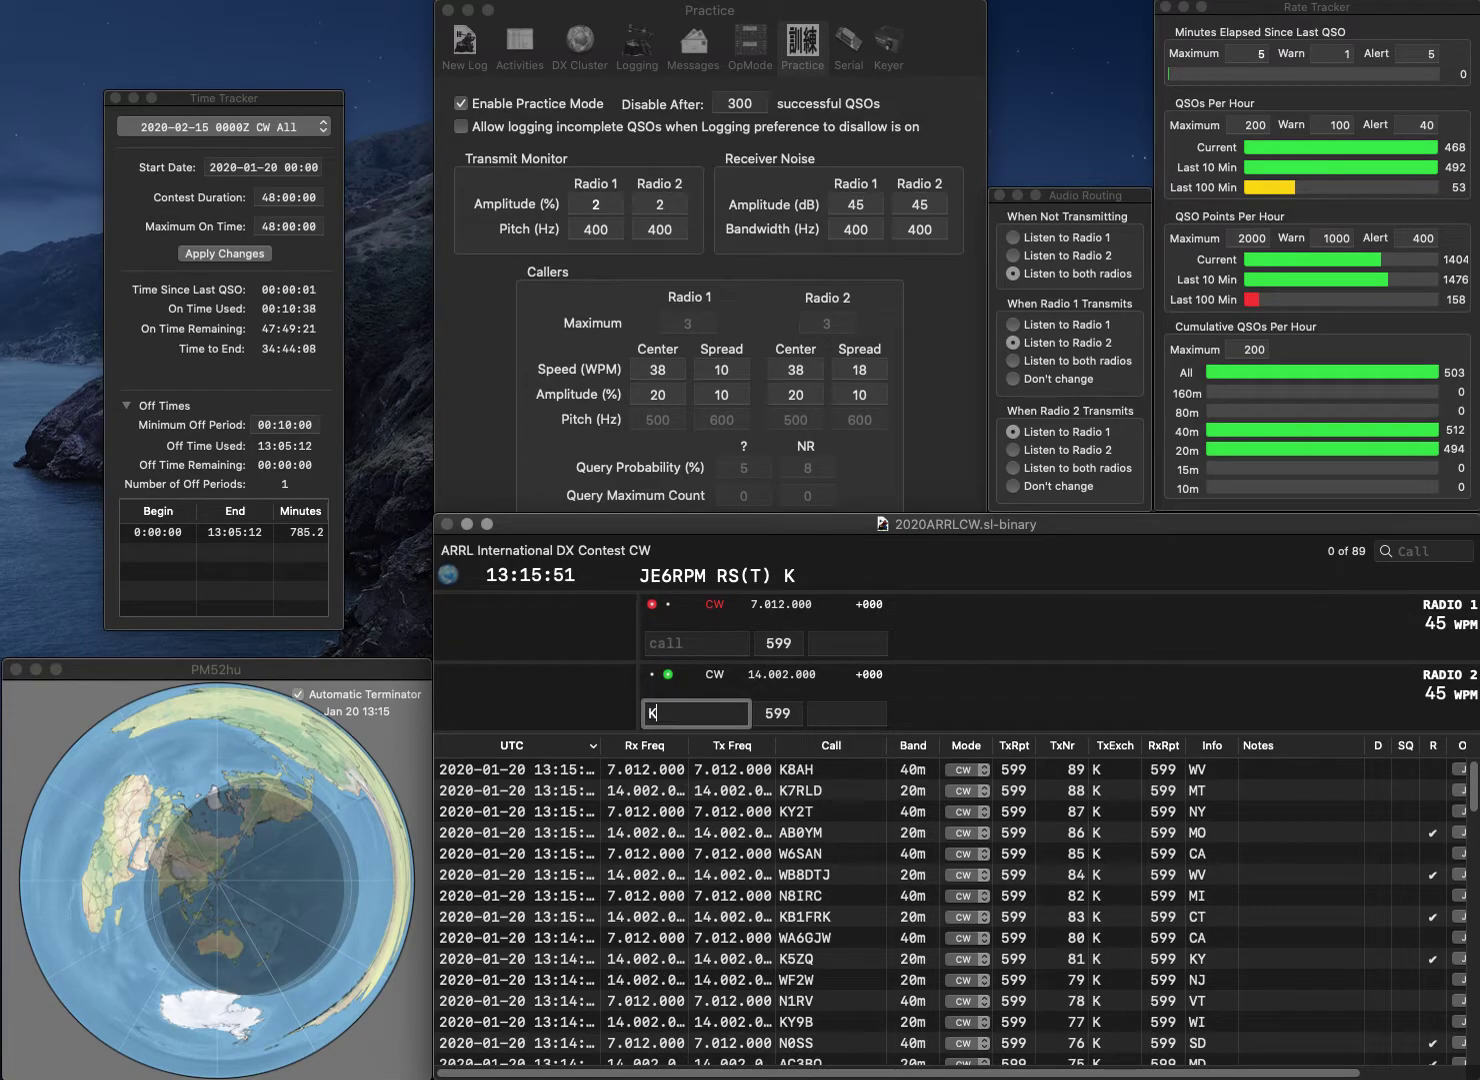
key("Return")
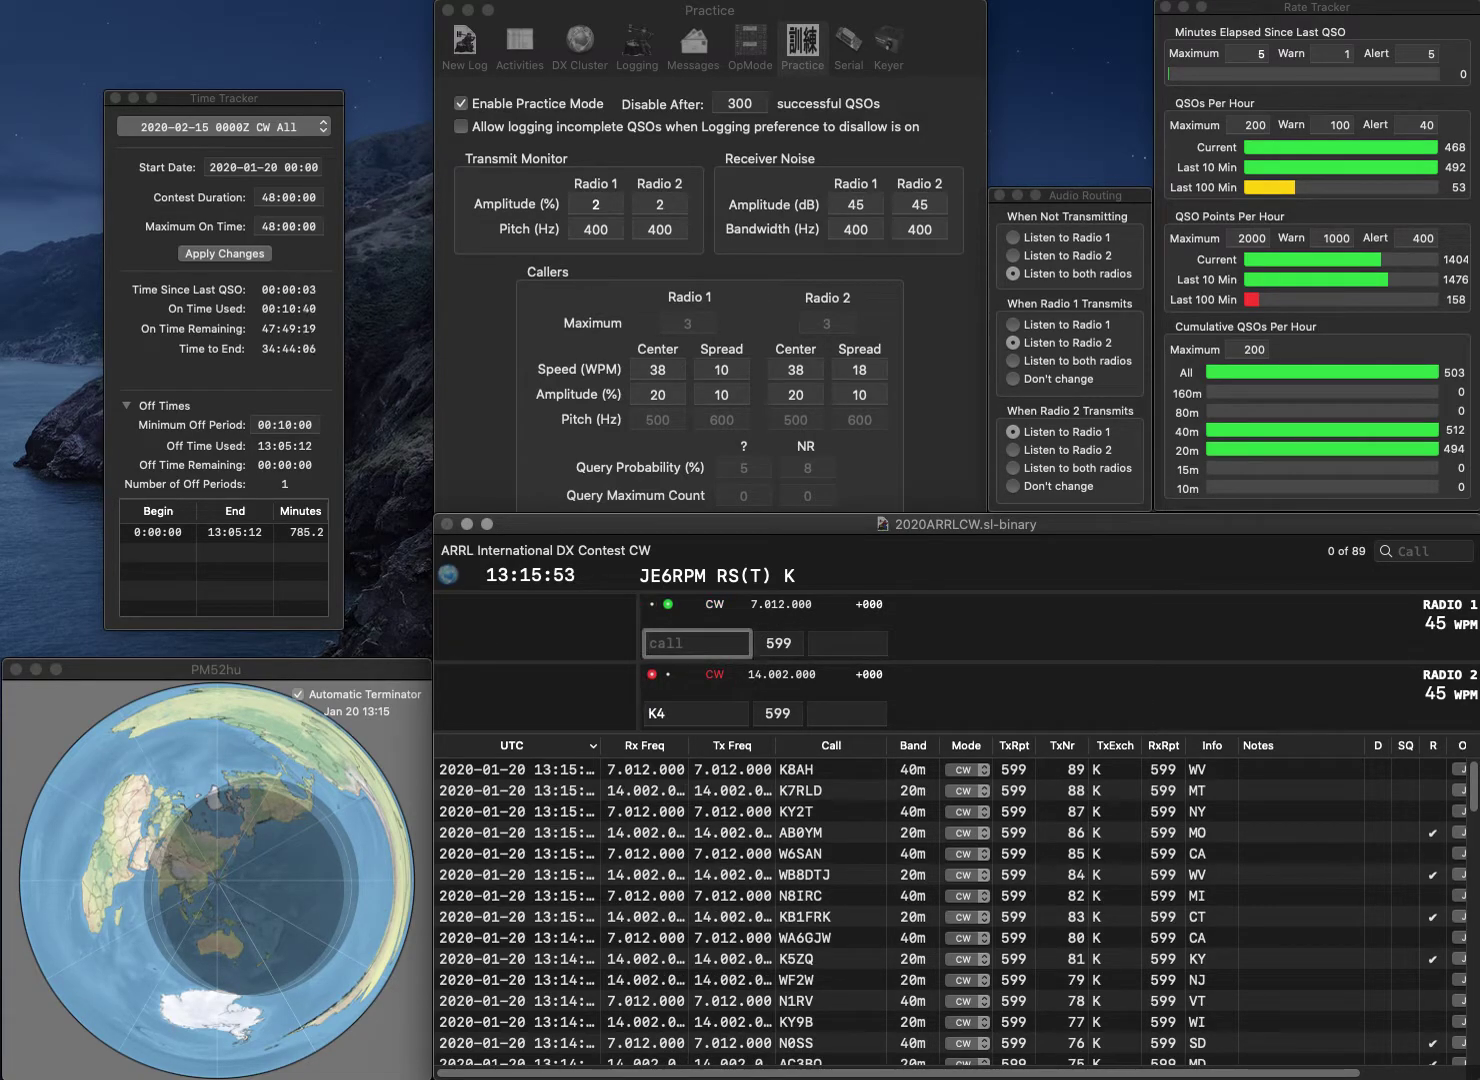
type("K6RB")
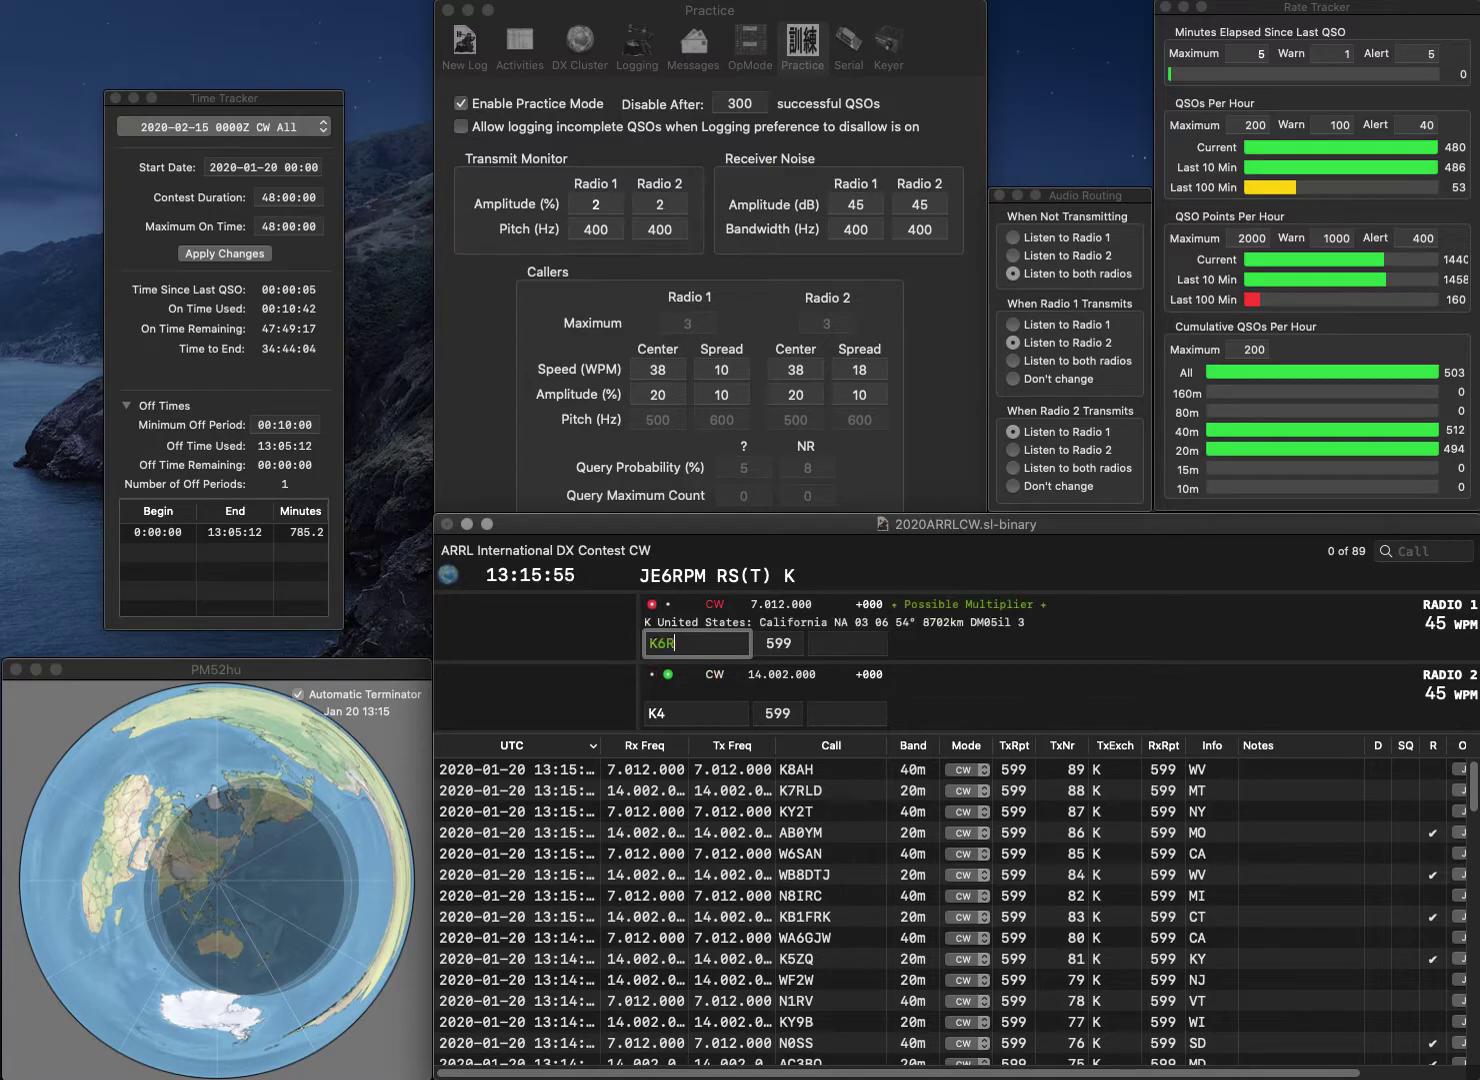
key("Return")
Log K6RB on Radio 1 with exchange CA, and complete the Radio 2 call sign as K4KGE and answer it again
type("KE")
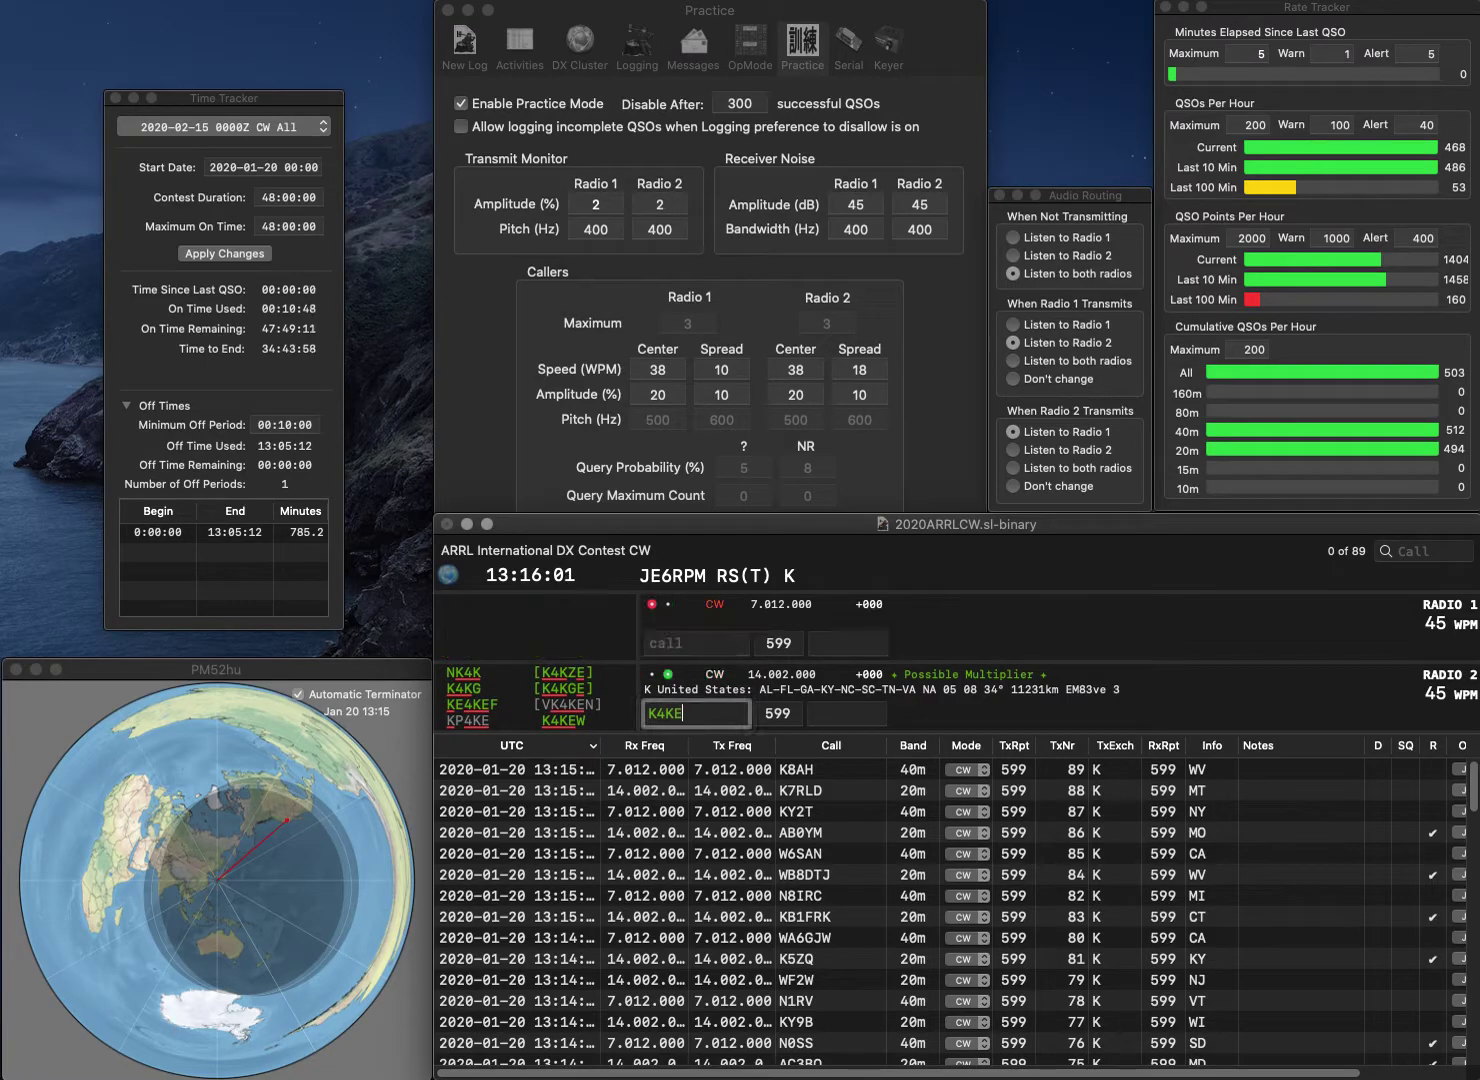
key("Left")
type("G")
key("Return")
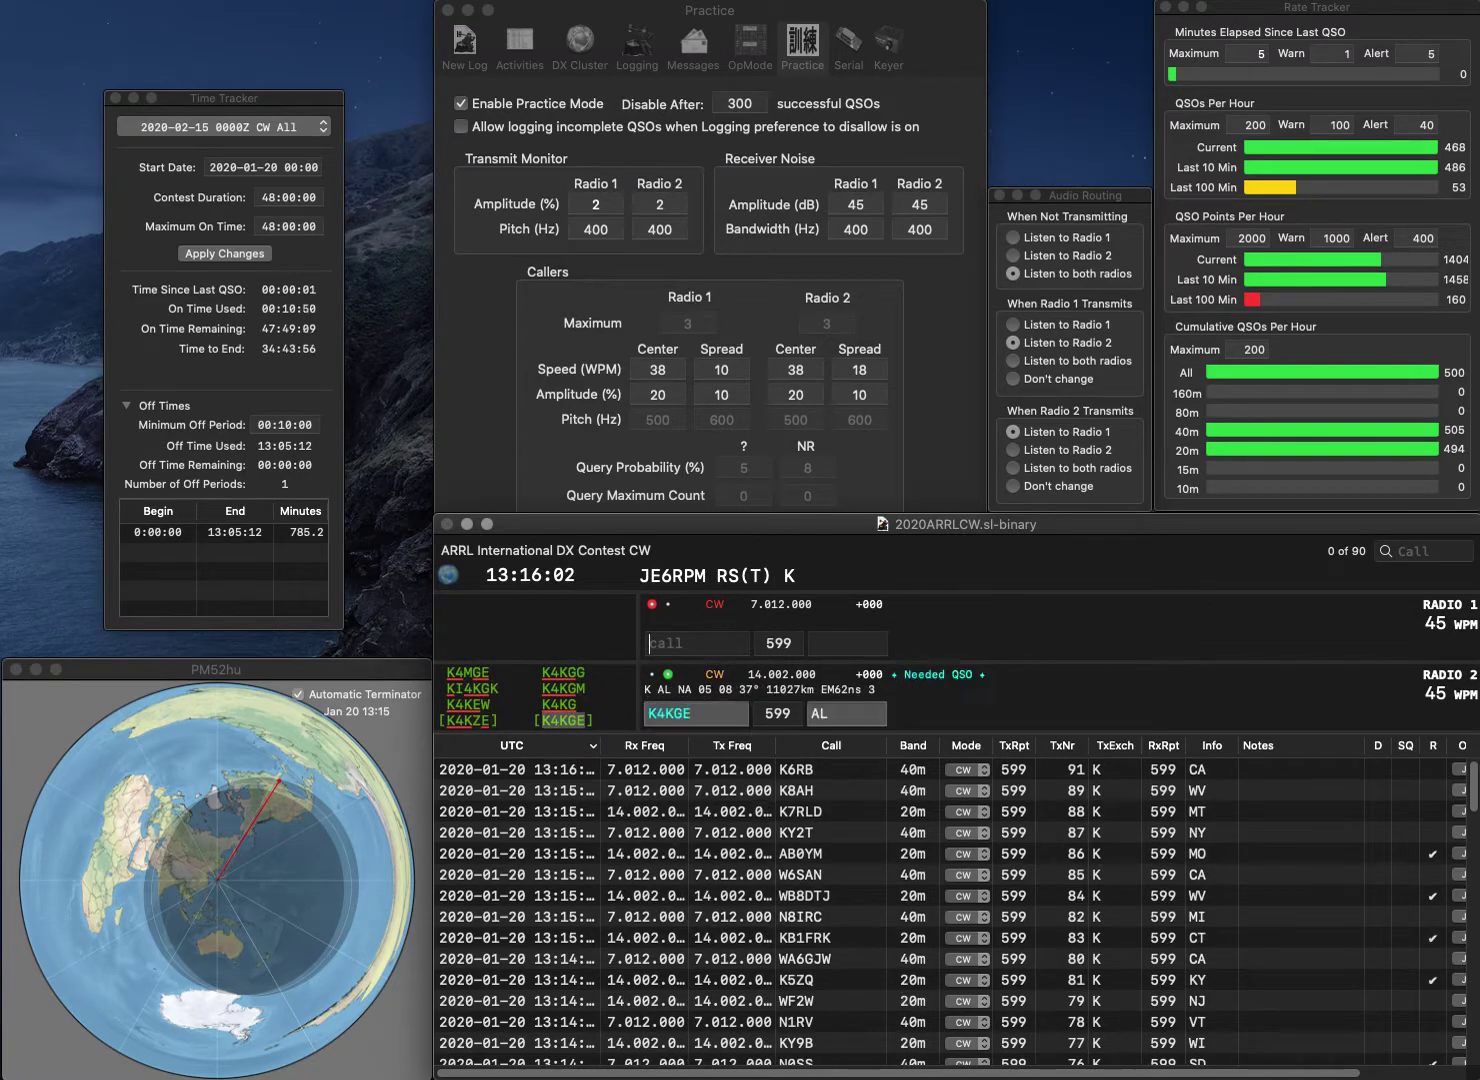
type("KM0O")
key("Return")
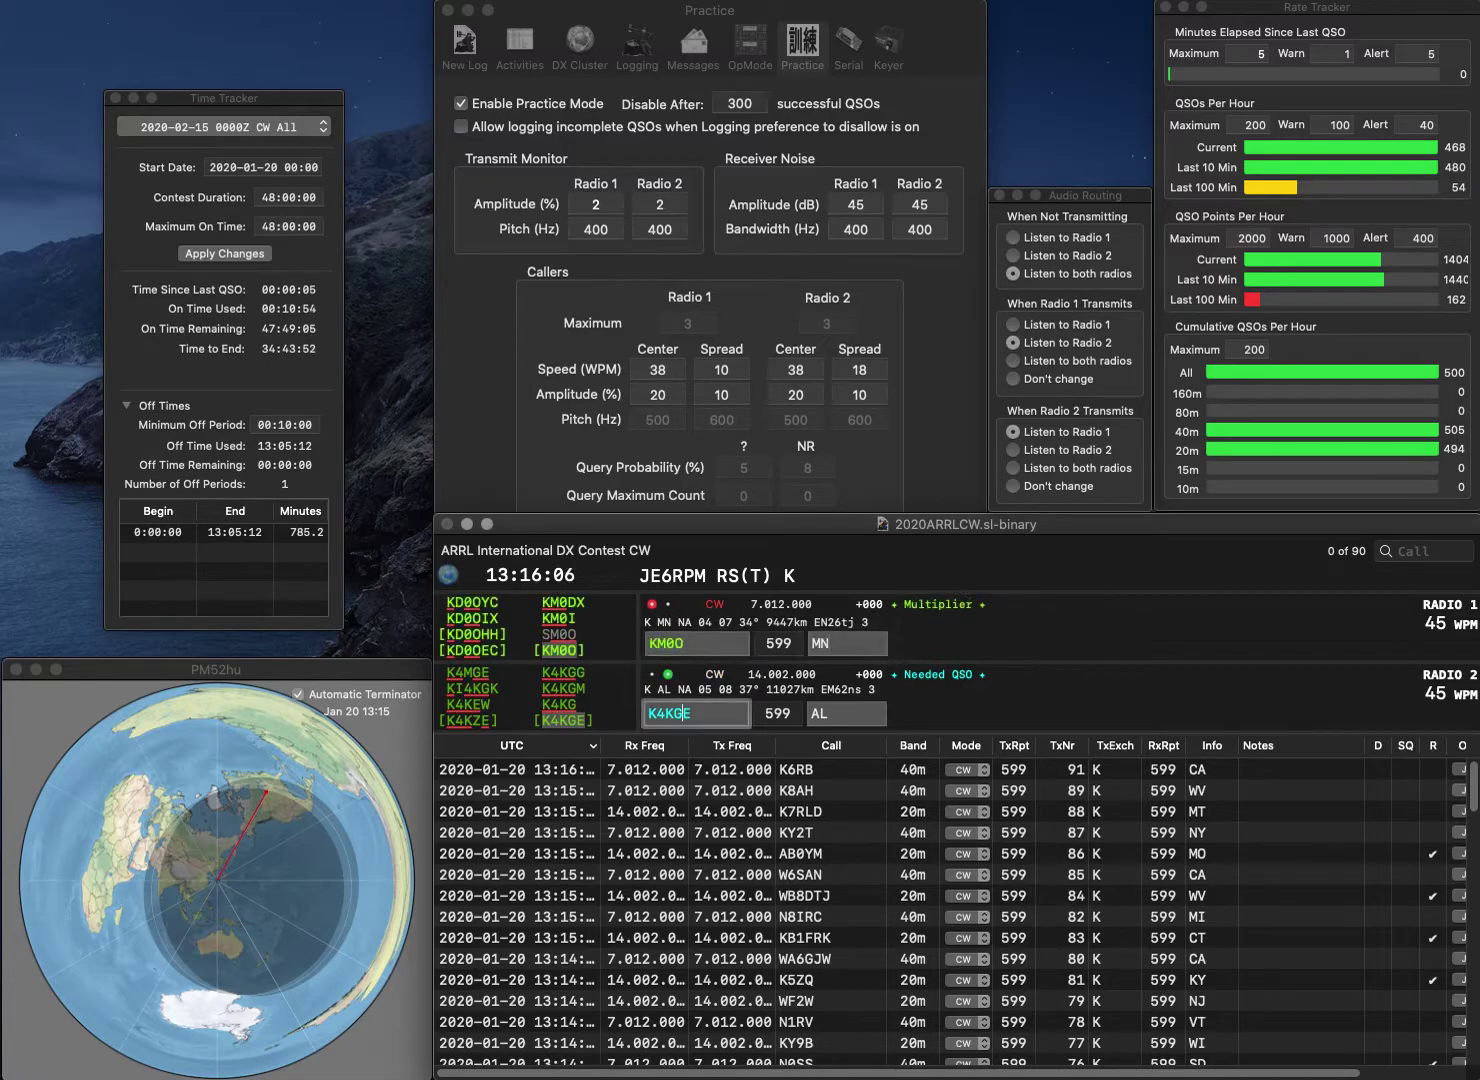
Correct the Radio 2 call sign to K4KZE and answer it again
key("BackSpace")
type("Z")
key("Return")
Log KM0O on Radio 1 with exchange MN and K4KZE on Radio 2 with exchange AL
key("space")
key("space")
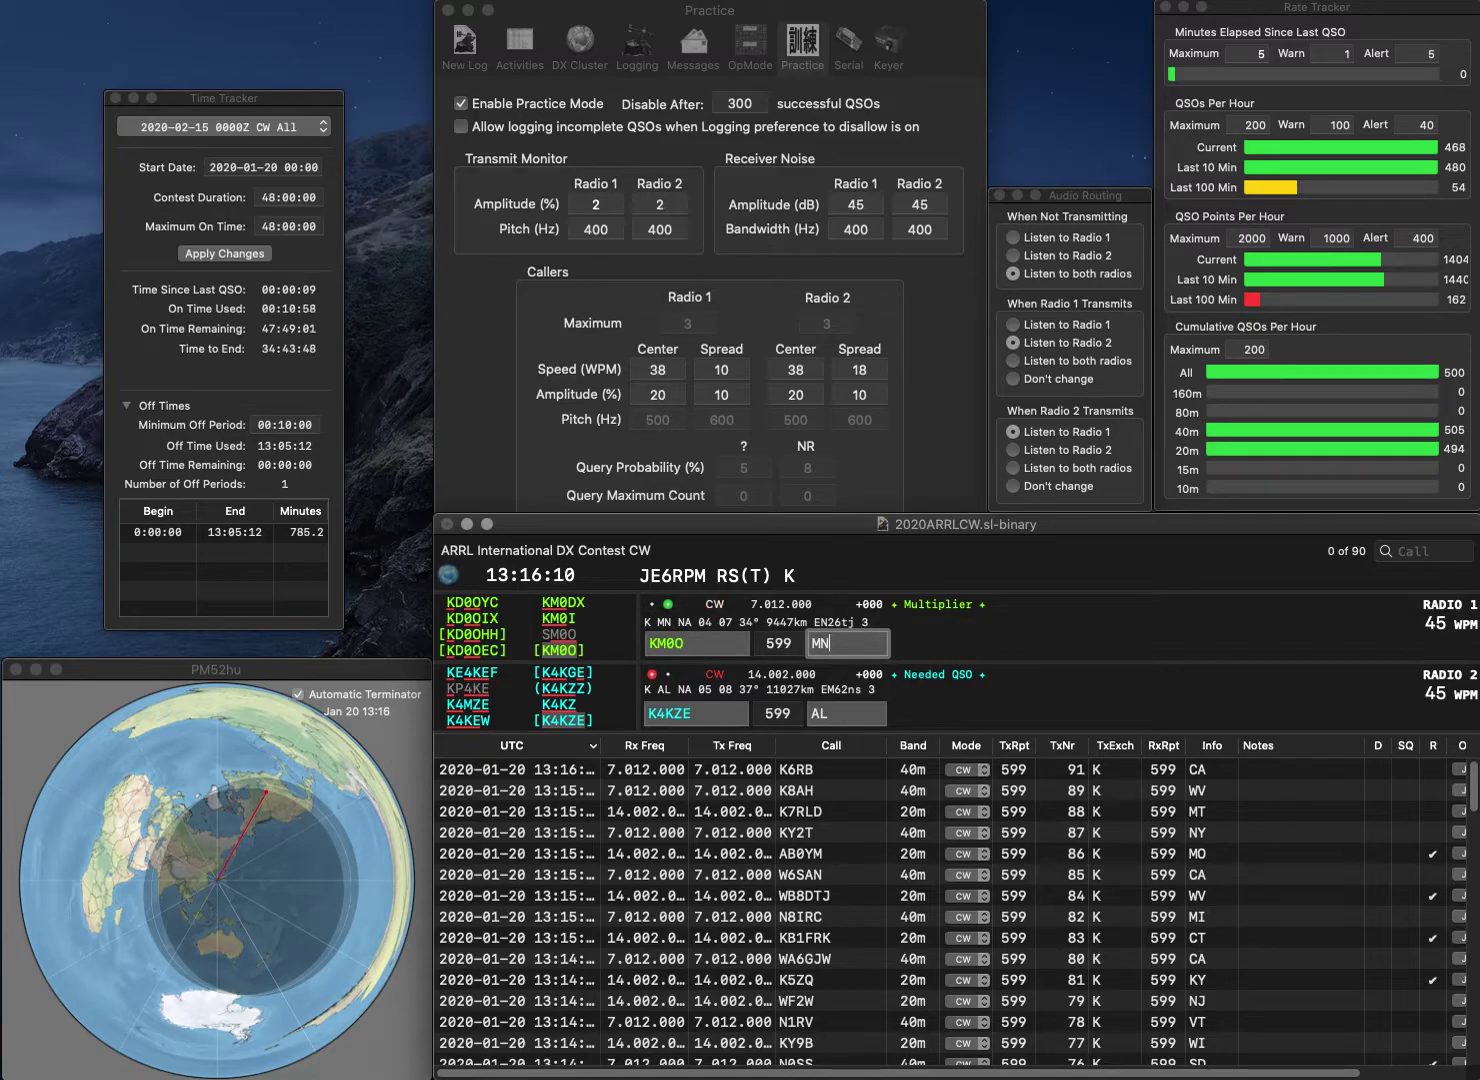
key("Return")
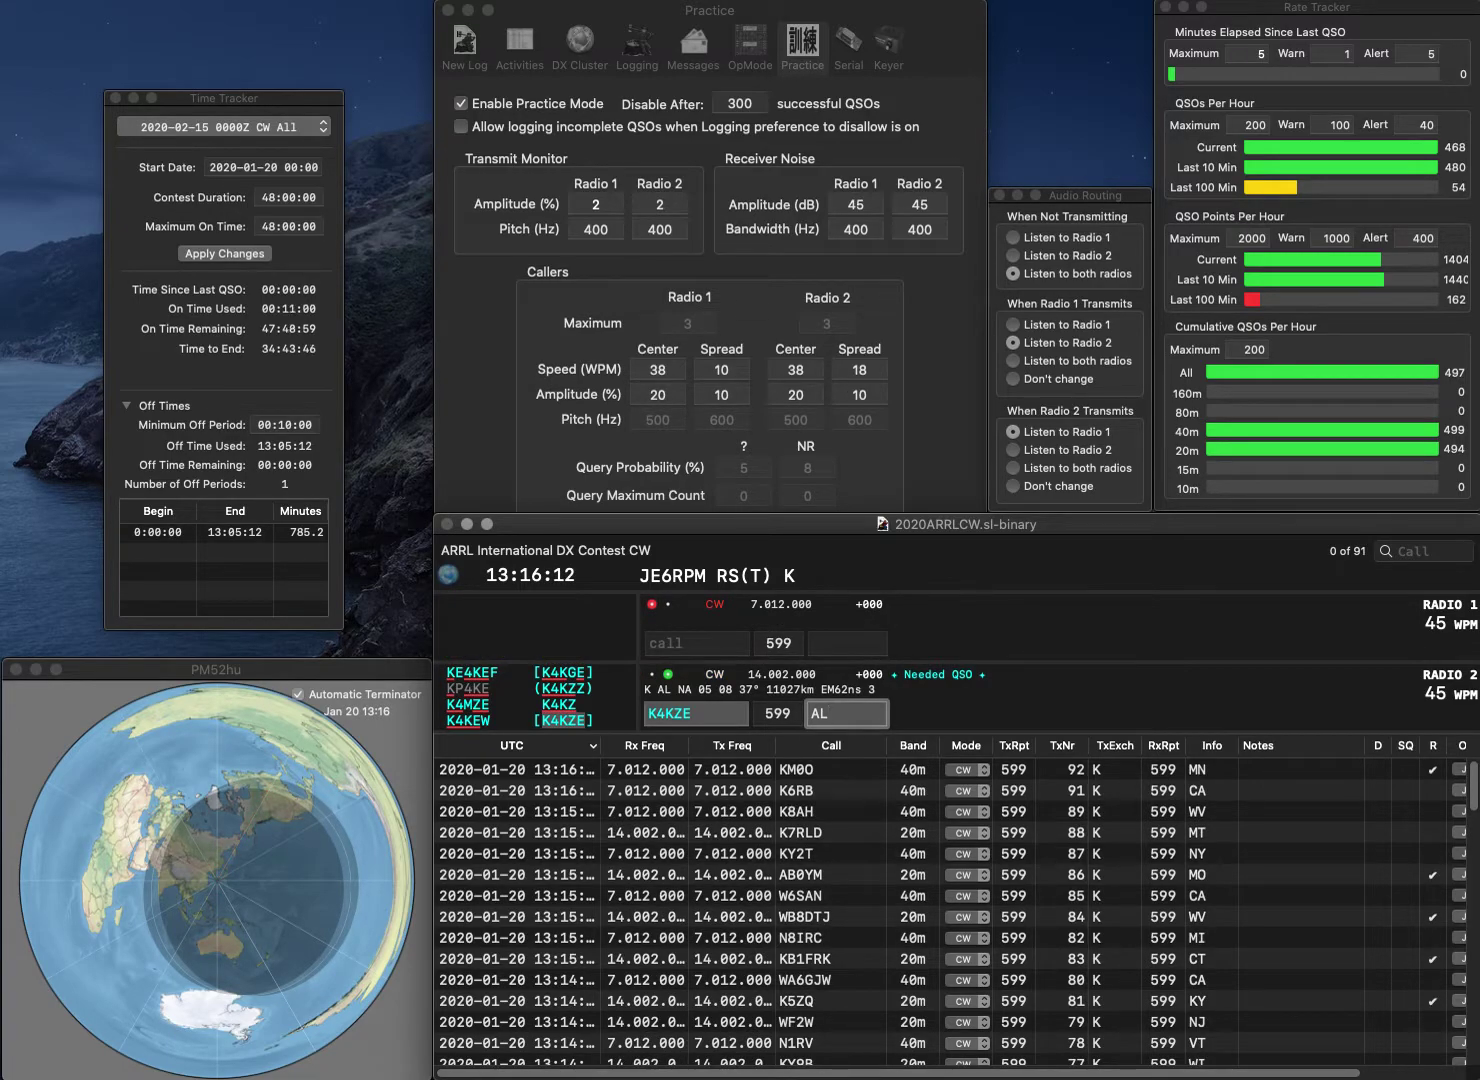
key("Return")
type("AI6IN")
key("Return")
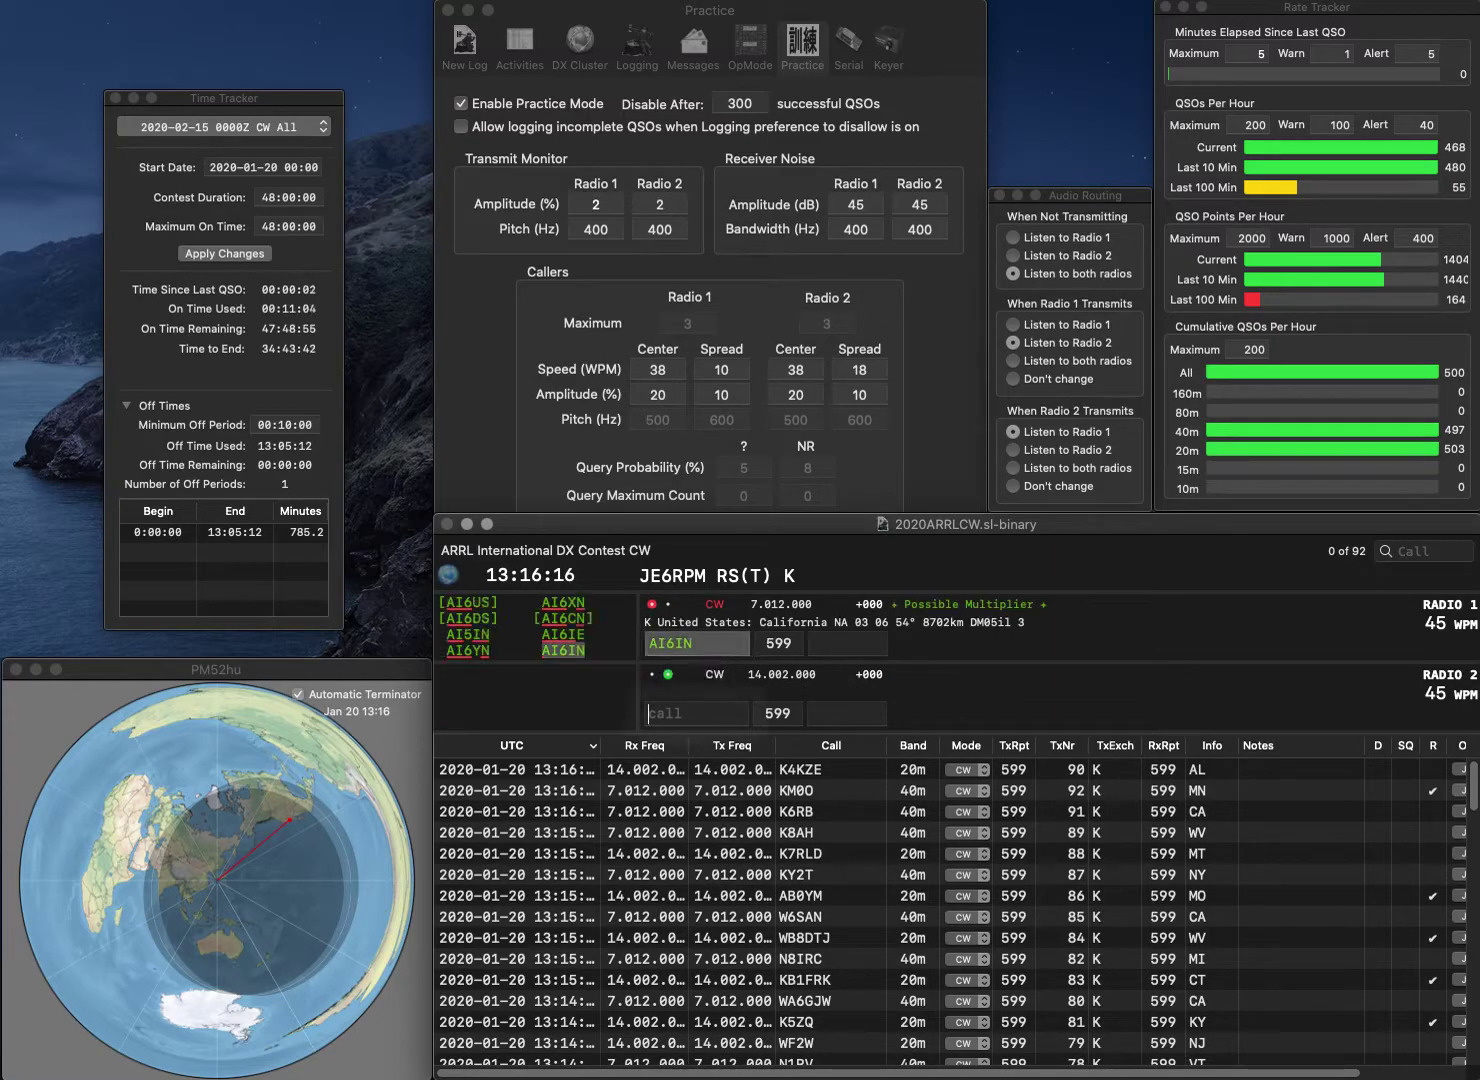
type("K4JTT")
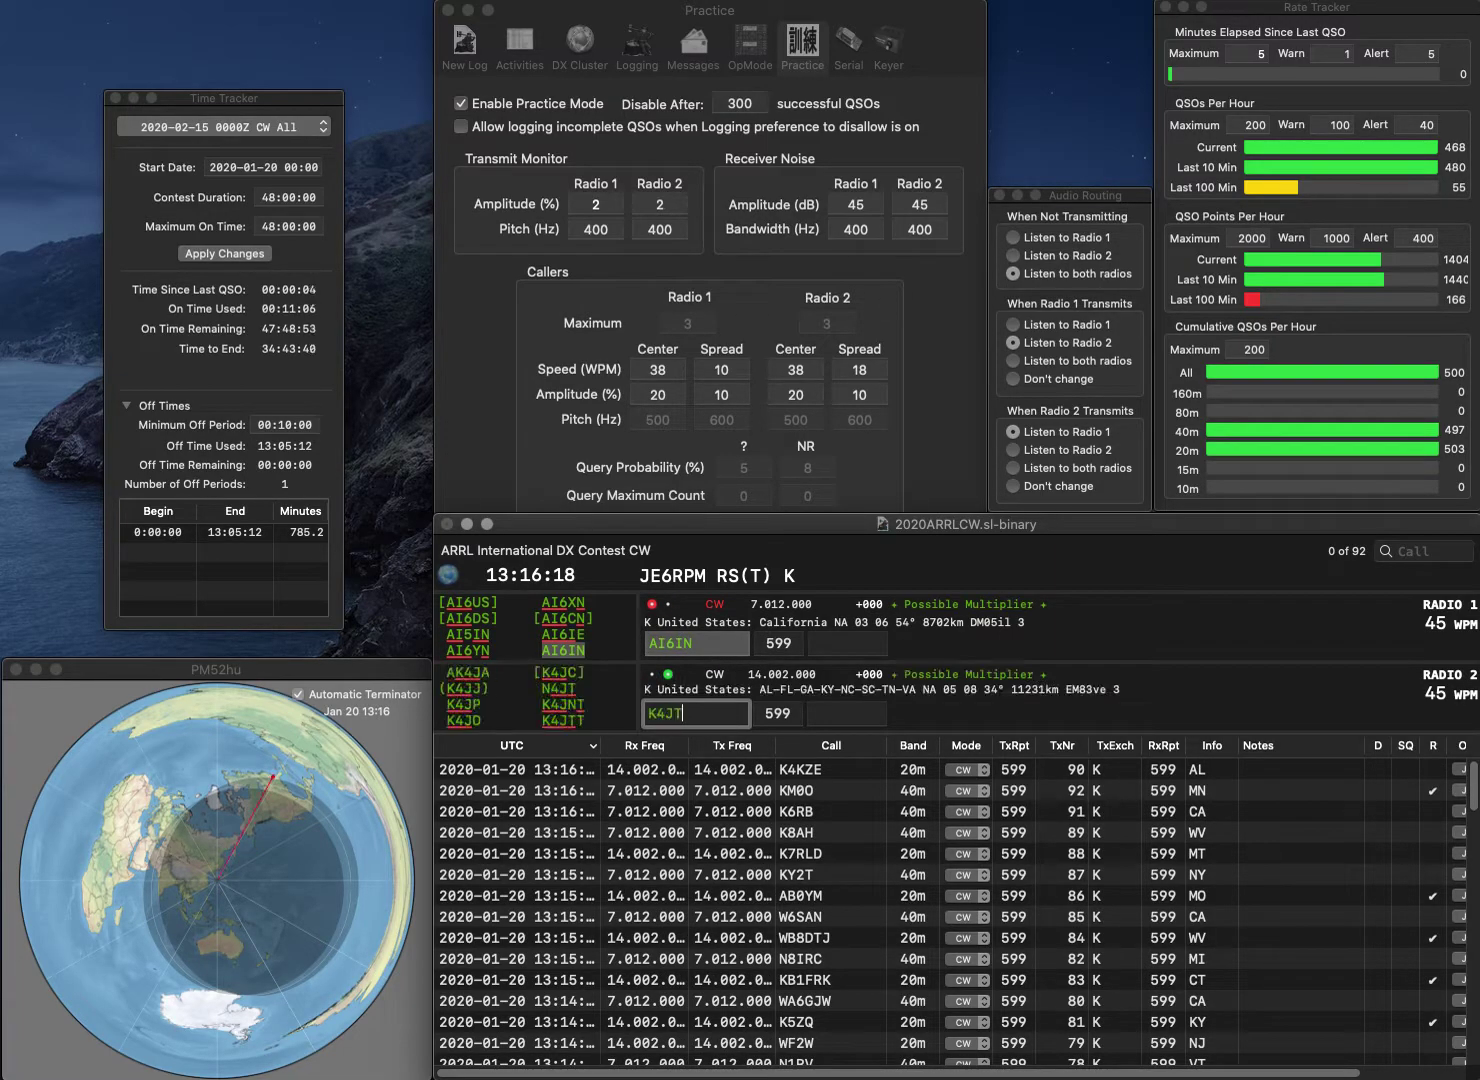
key("Return")
type("CA")
key("Return")
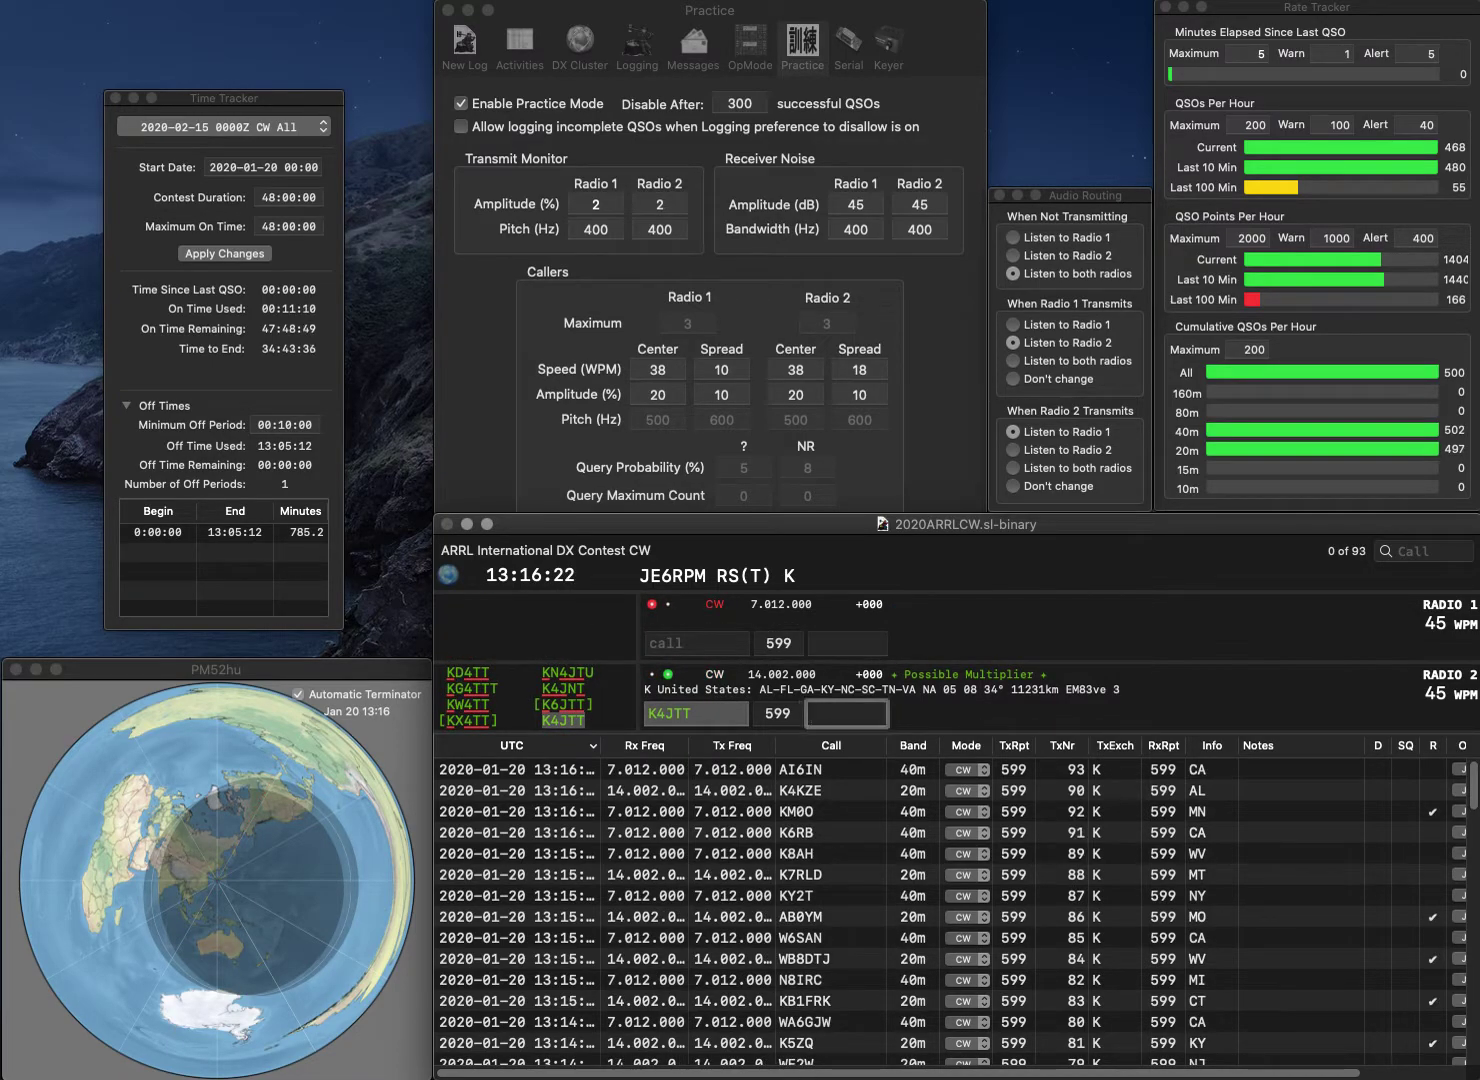
type("FL")
key("Return")
type("K2DM/4")
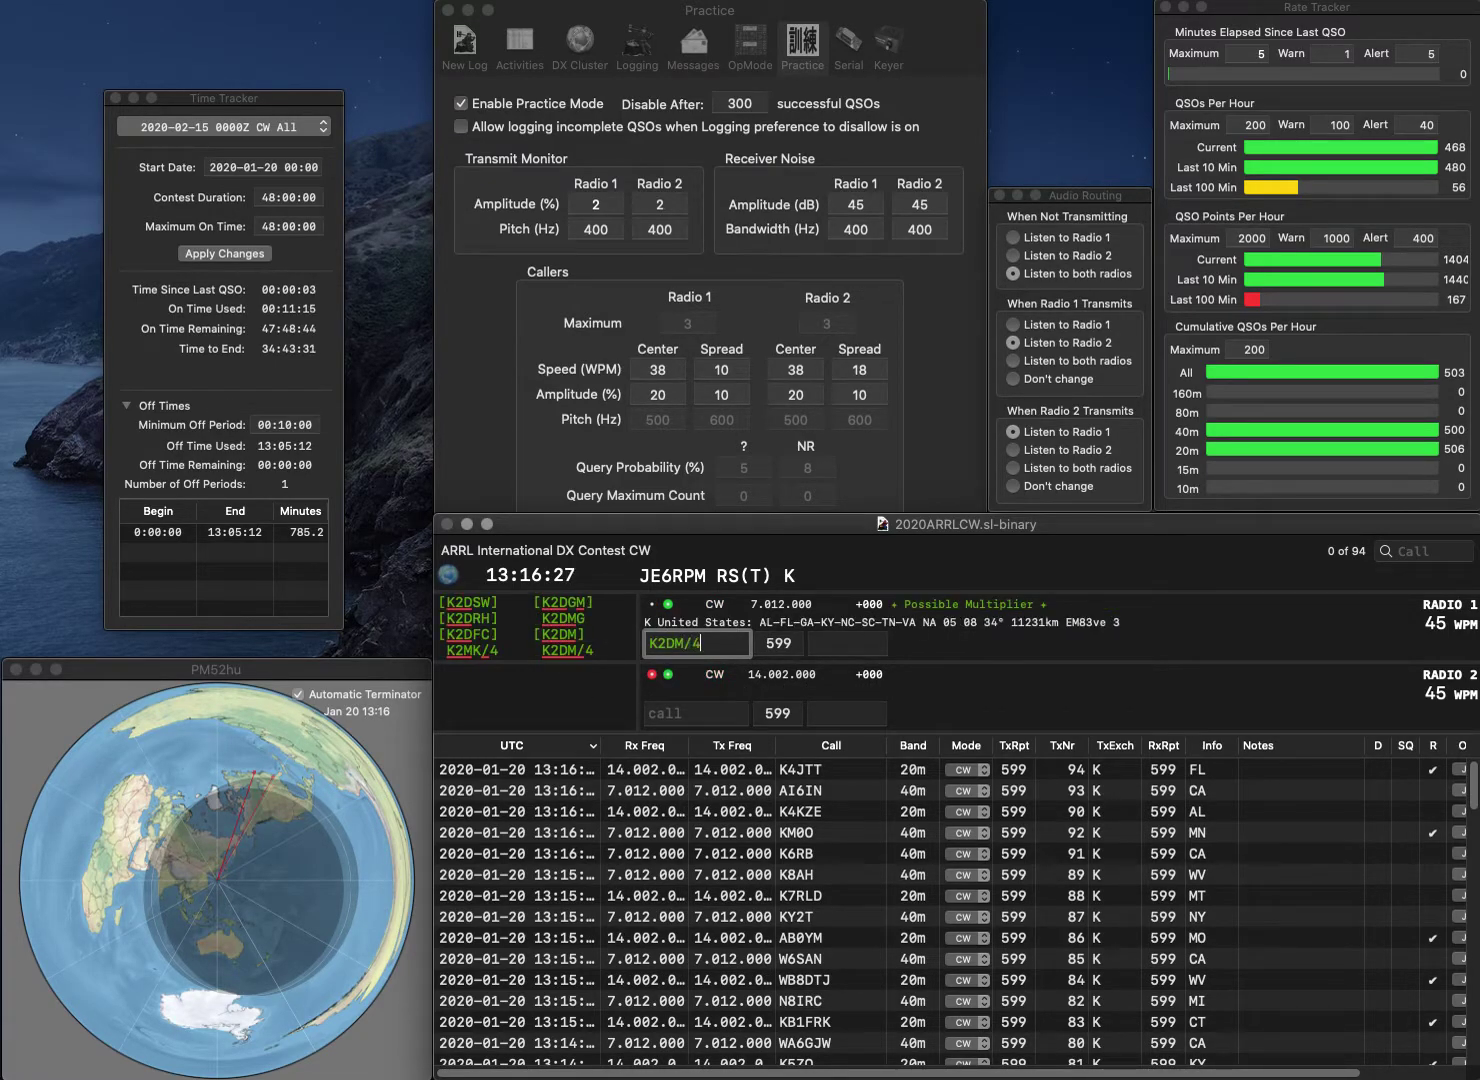
key("Return")
type("9YC")
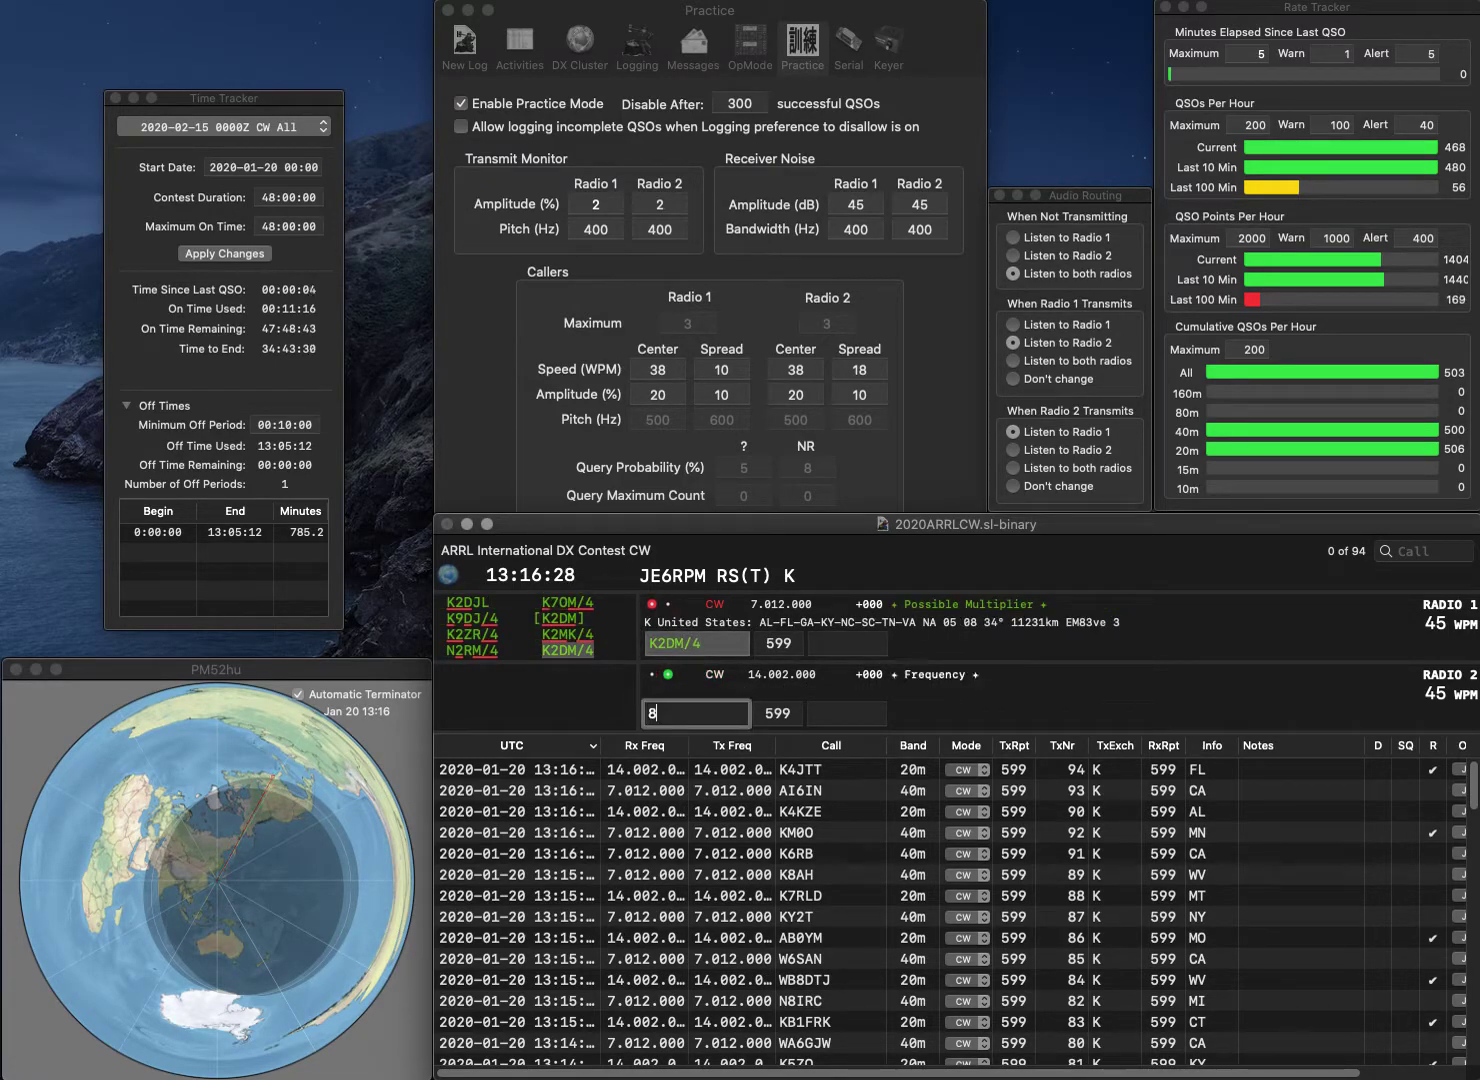
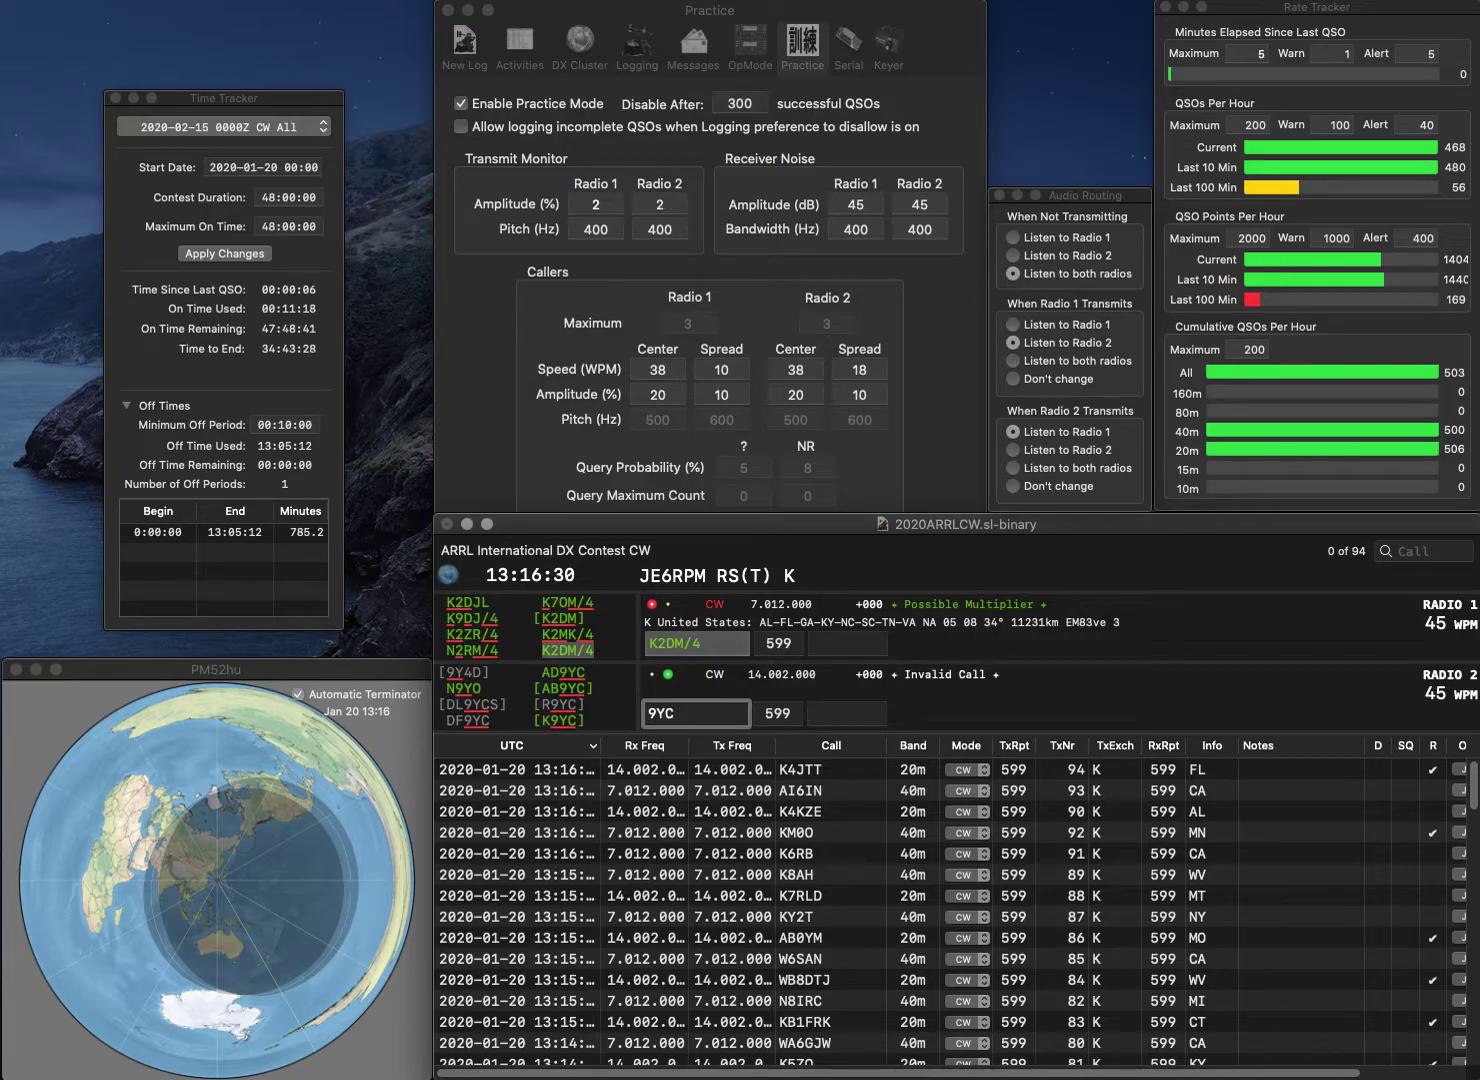
key("Home")
type("AB")
key("Return")
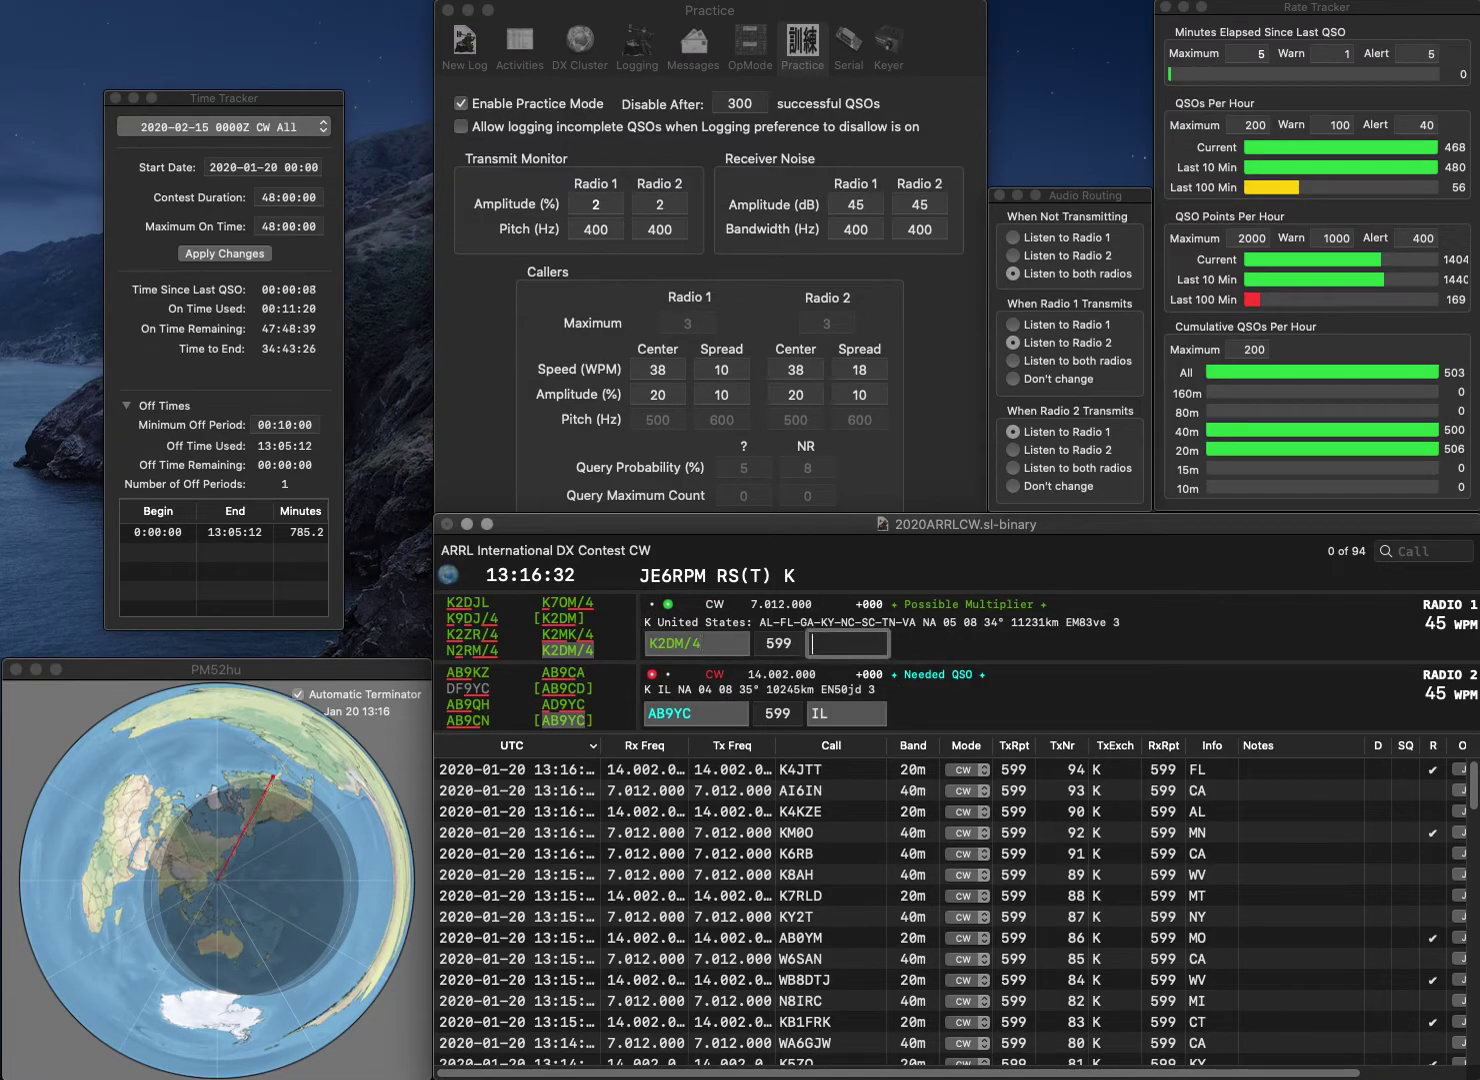
type("TN")
key("Return")
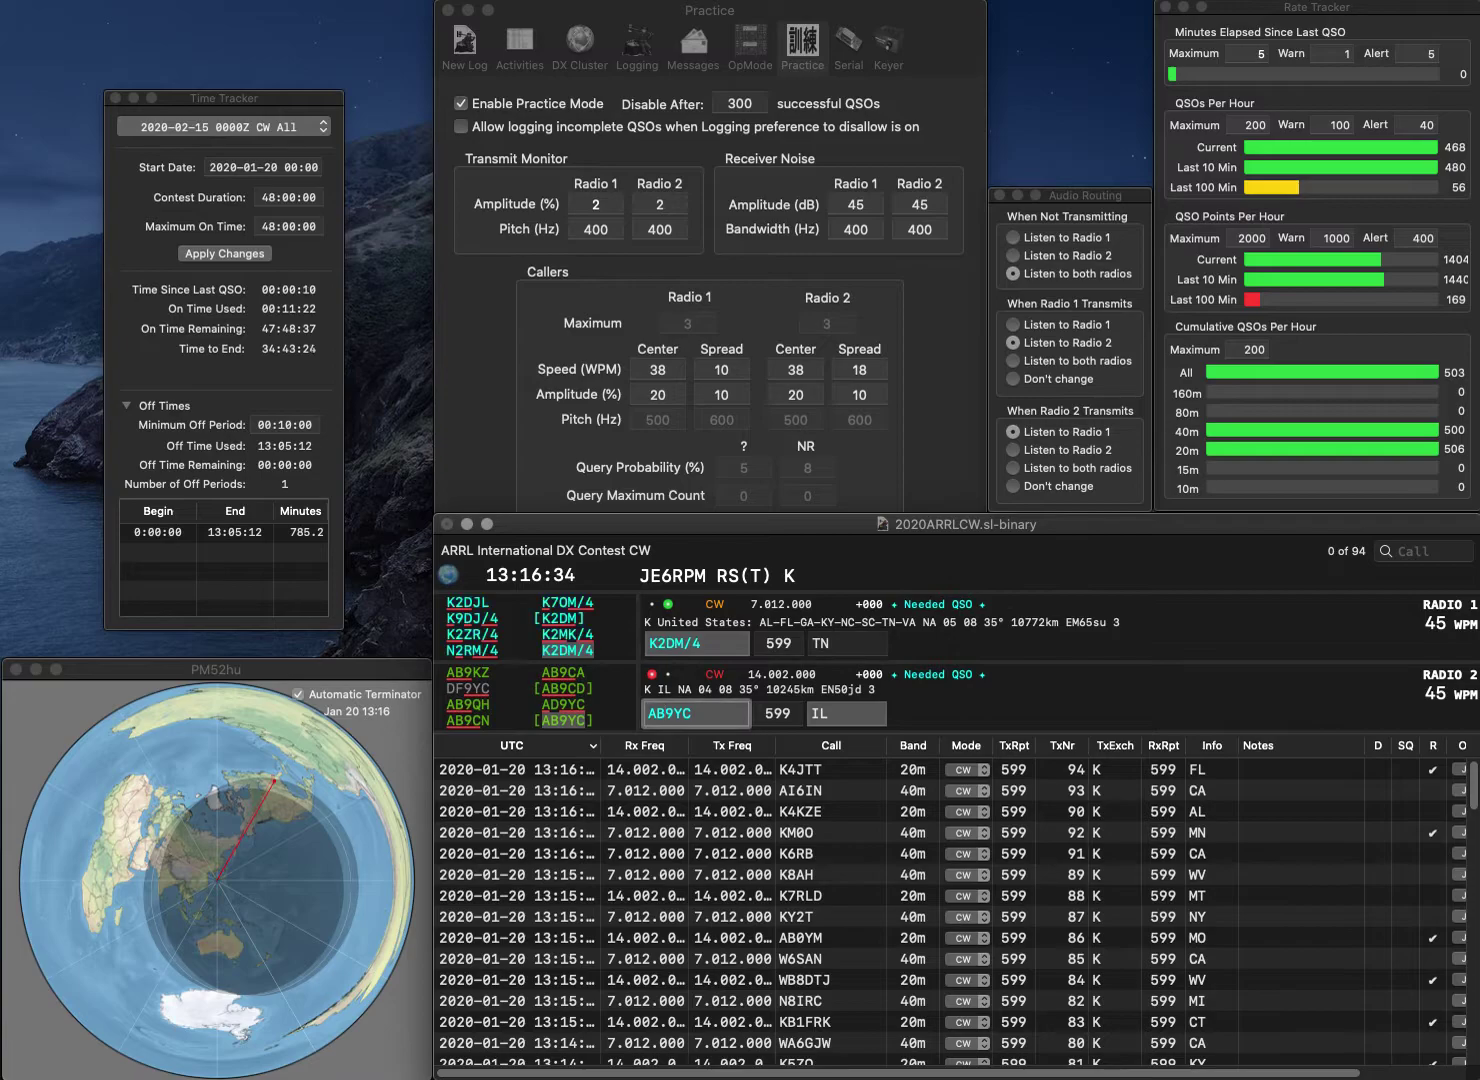
key("Tab")
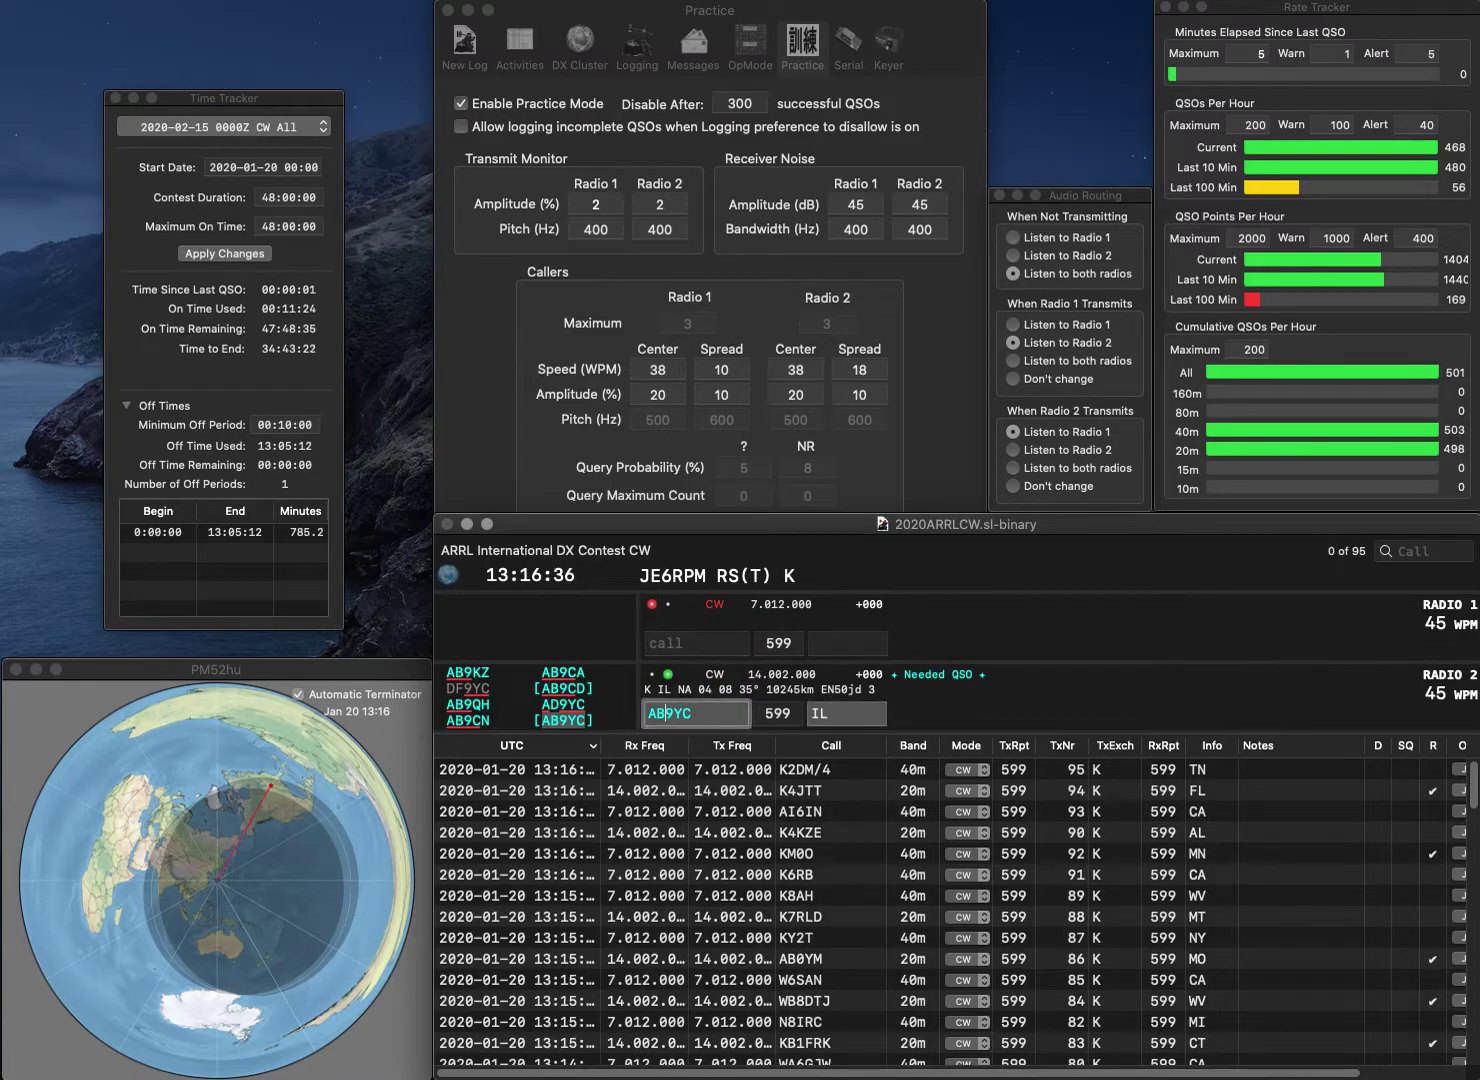
key("Home")
key("Right")
key("Right")
key("BackSpace")
type("D")
key("Return")
type("KJ6LJ")
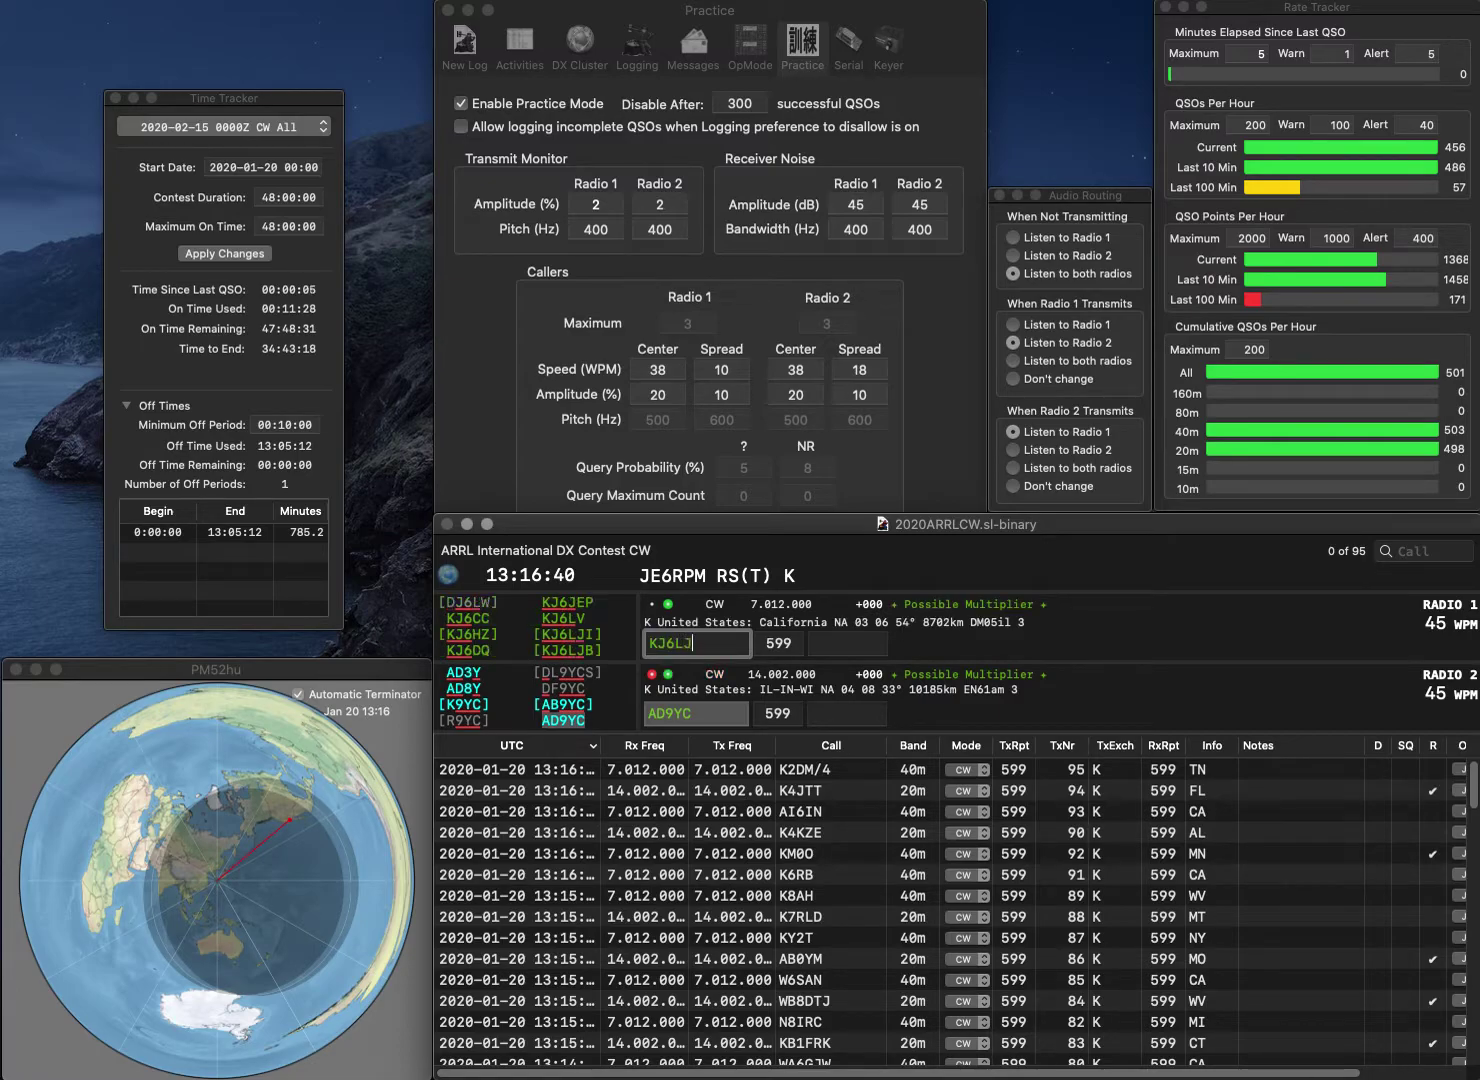
type("B")
key("Return")
type("IN")
key("Return")
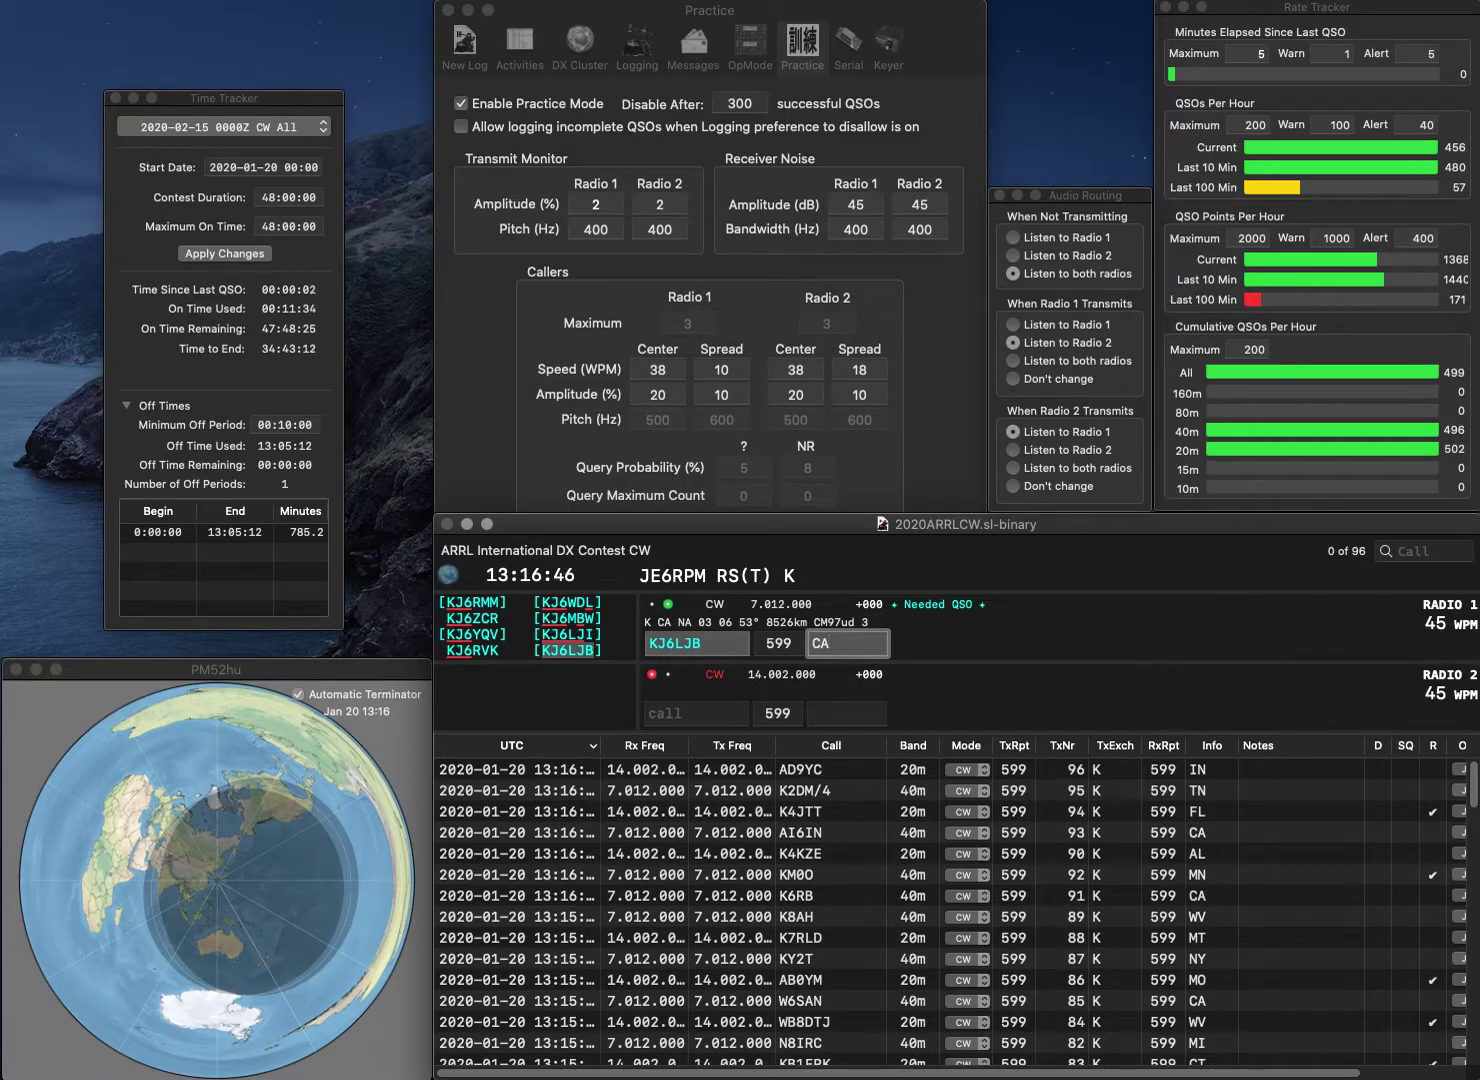
Answer KB1ZBA on Radio 2 and AA0O on Radio 1
type("KB1")
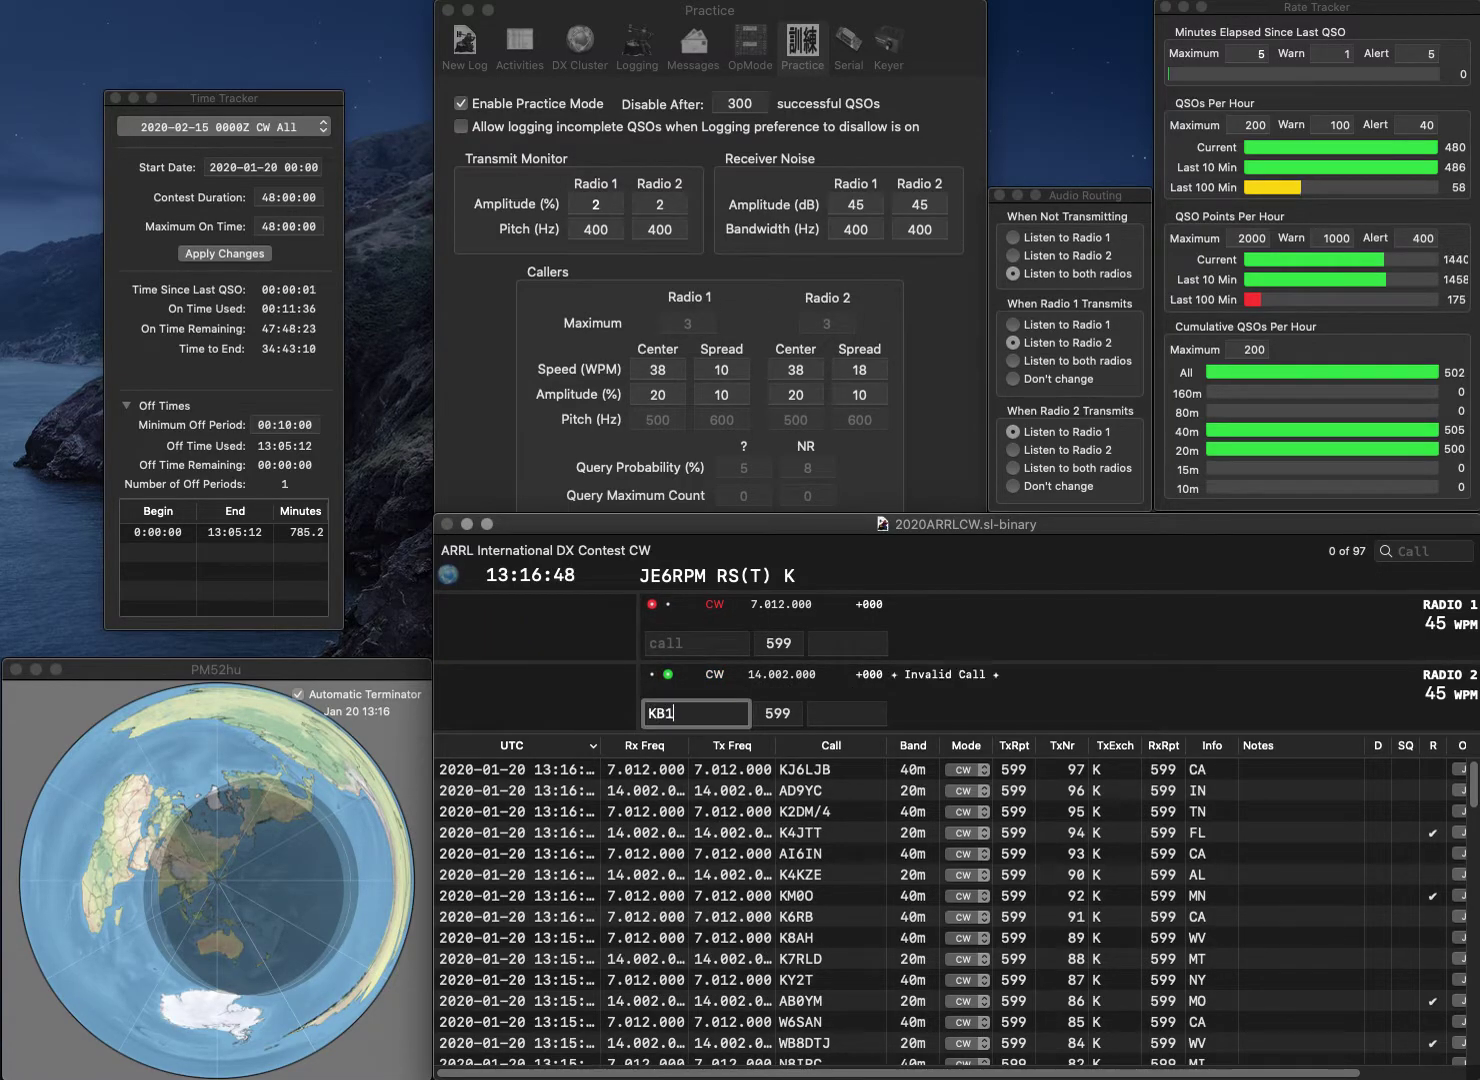
type("ZBA")
key("Return")
type("AA")
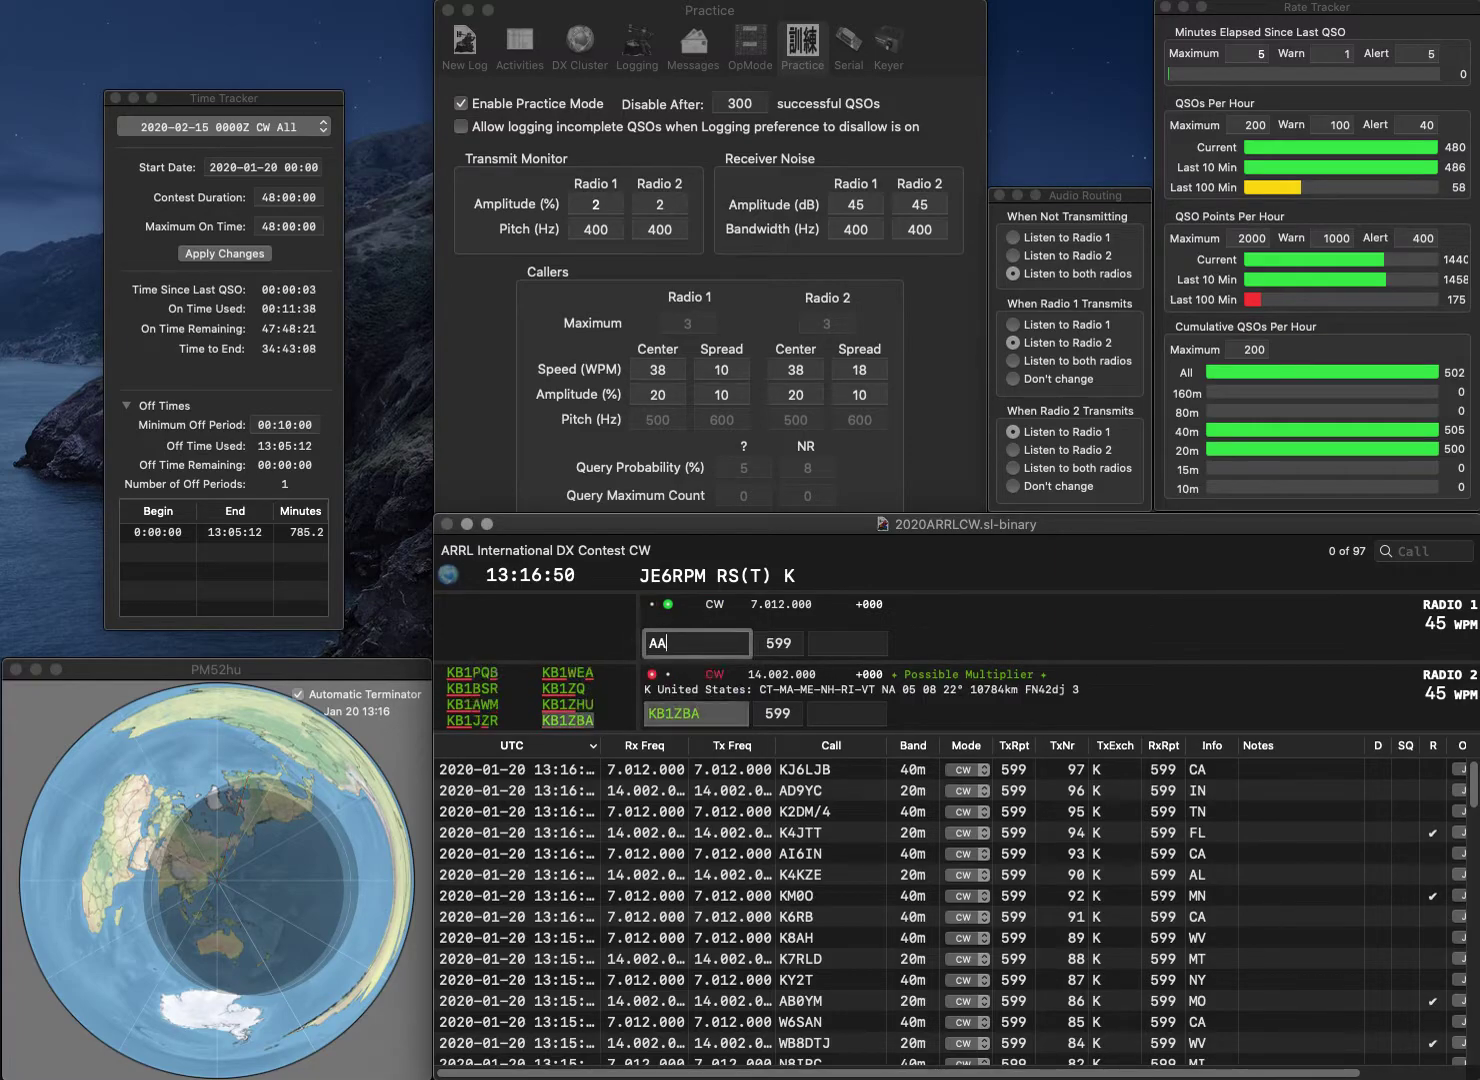
type("0O")
key("Return")
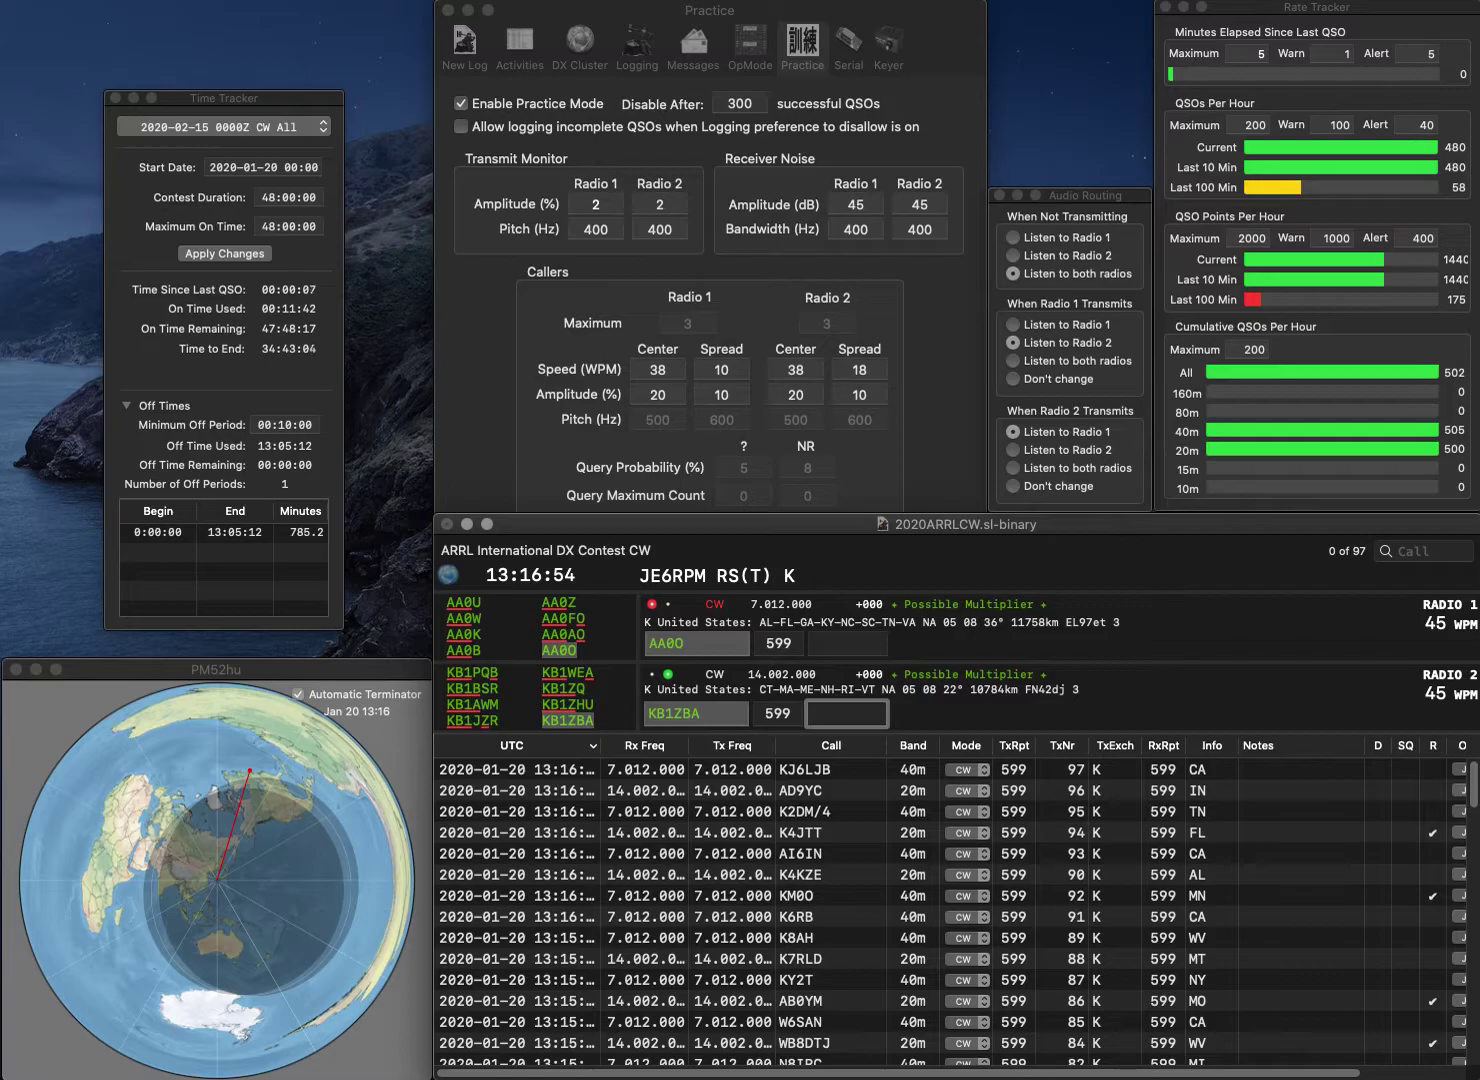
key("Return")
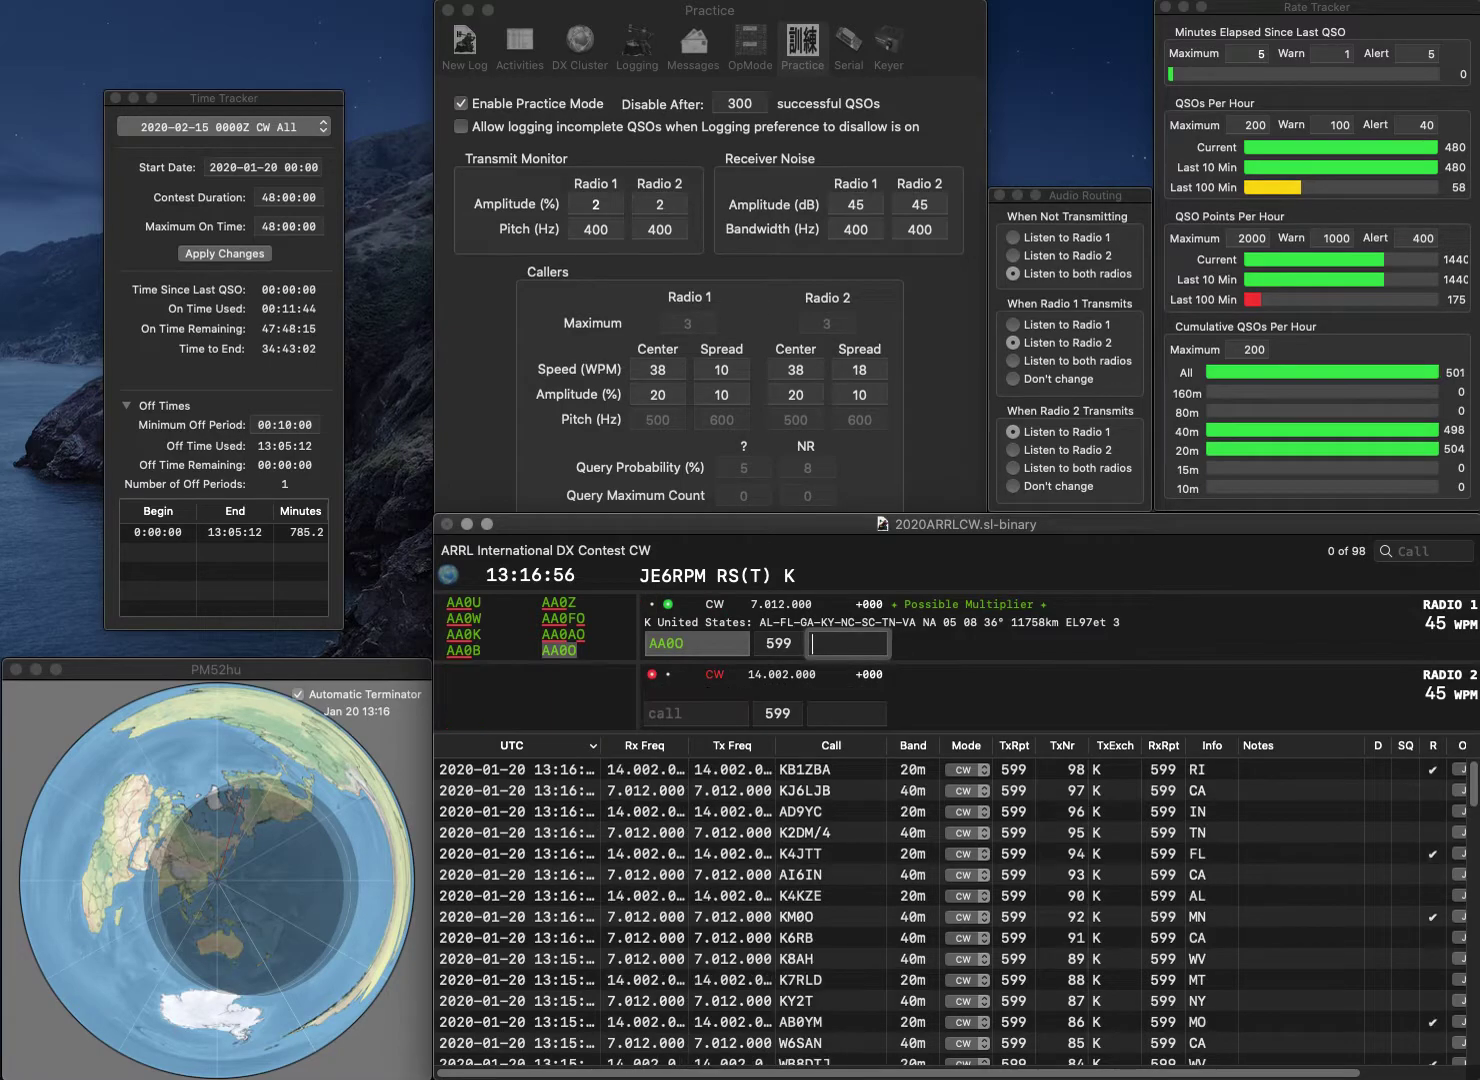
type("FL")
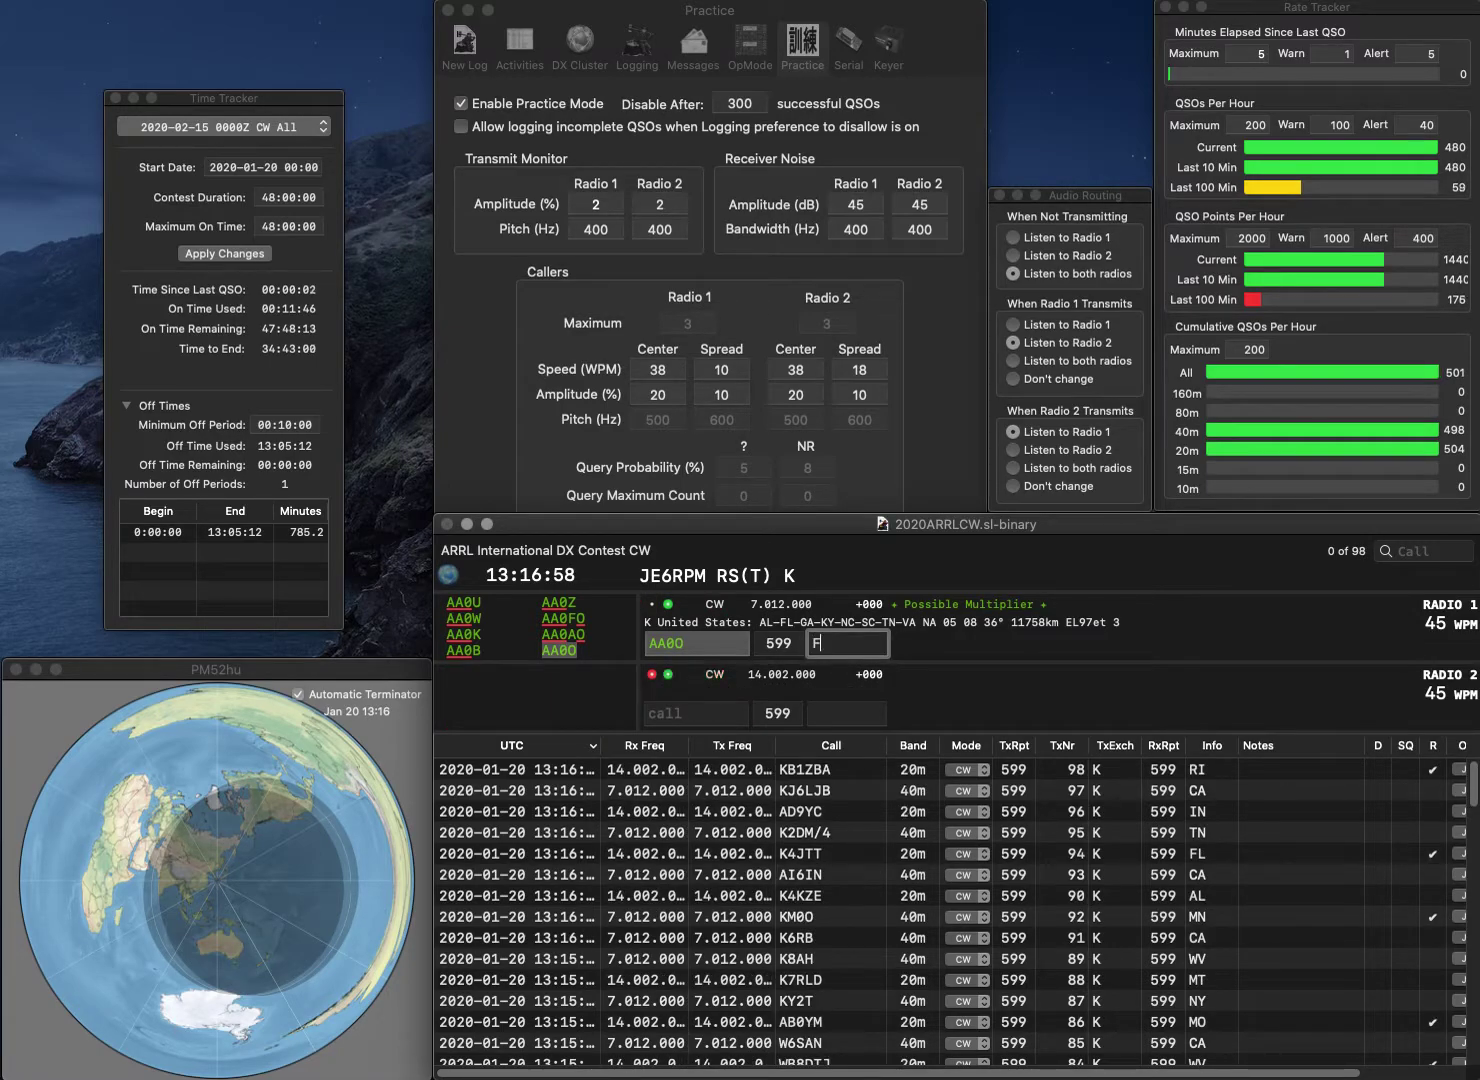
key("Return")
type("KB")
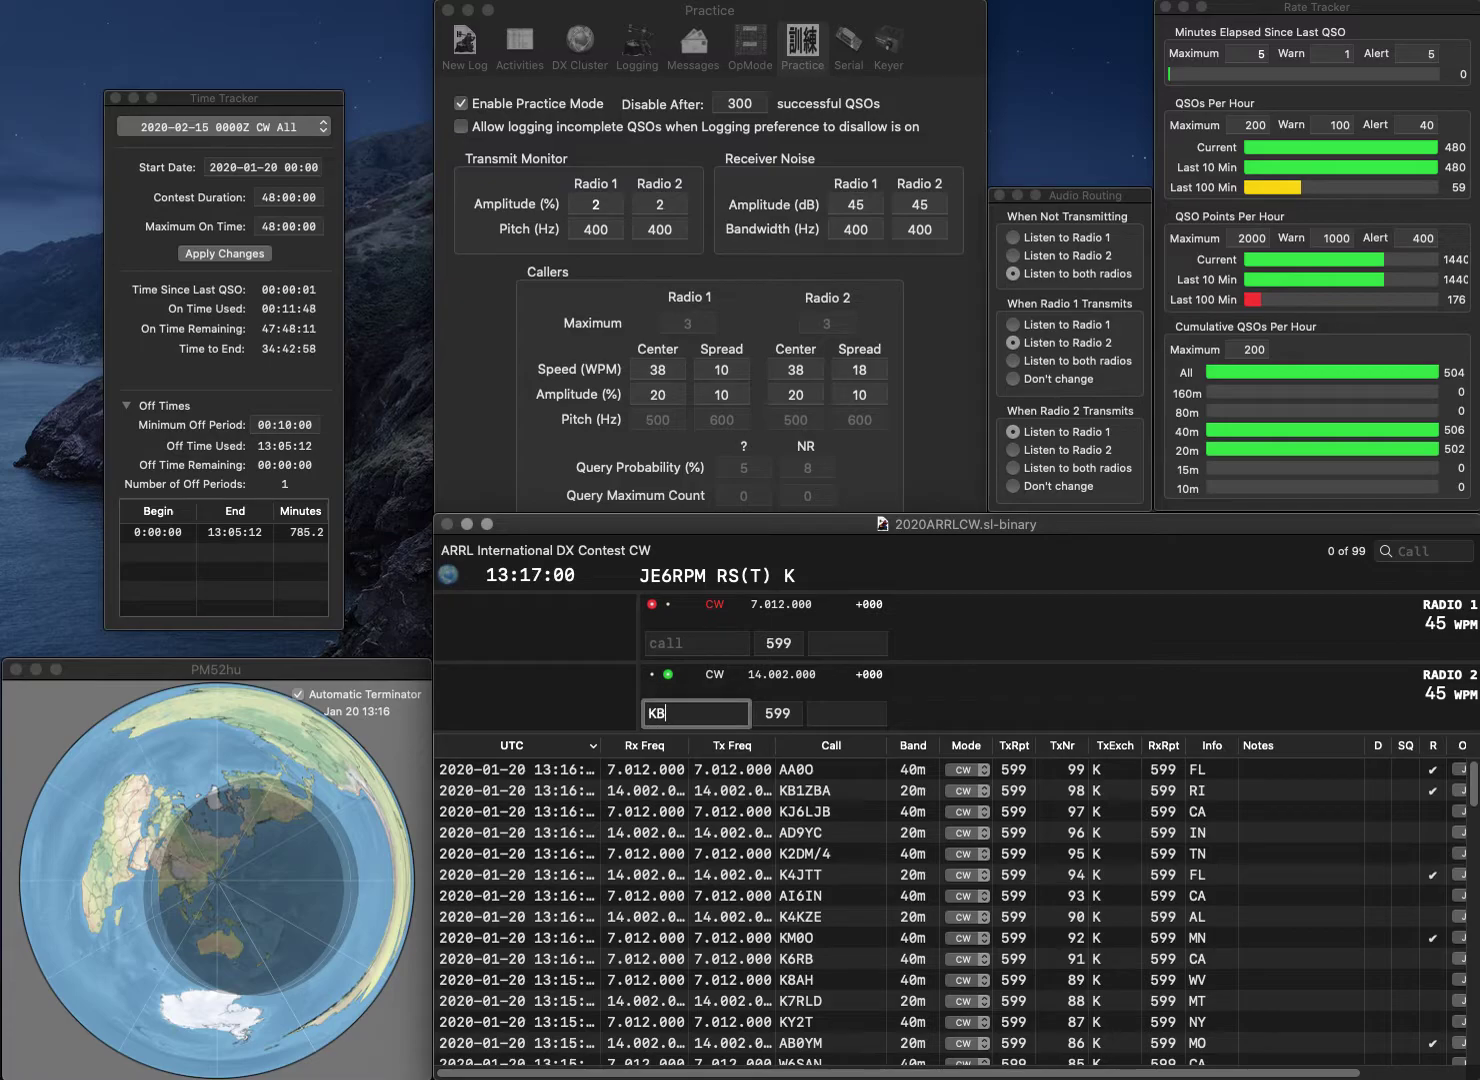
key("Return")
type("KG7YZ")
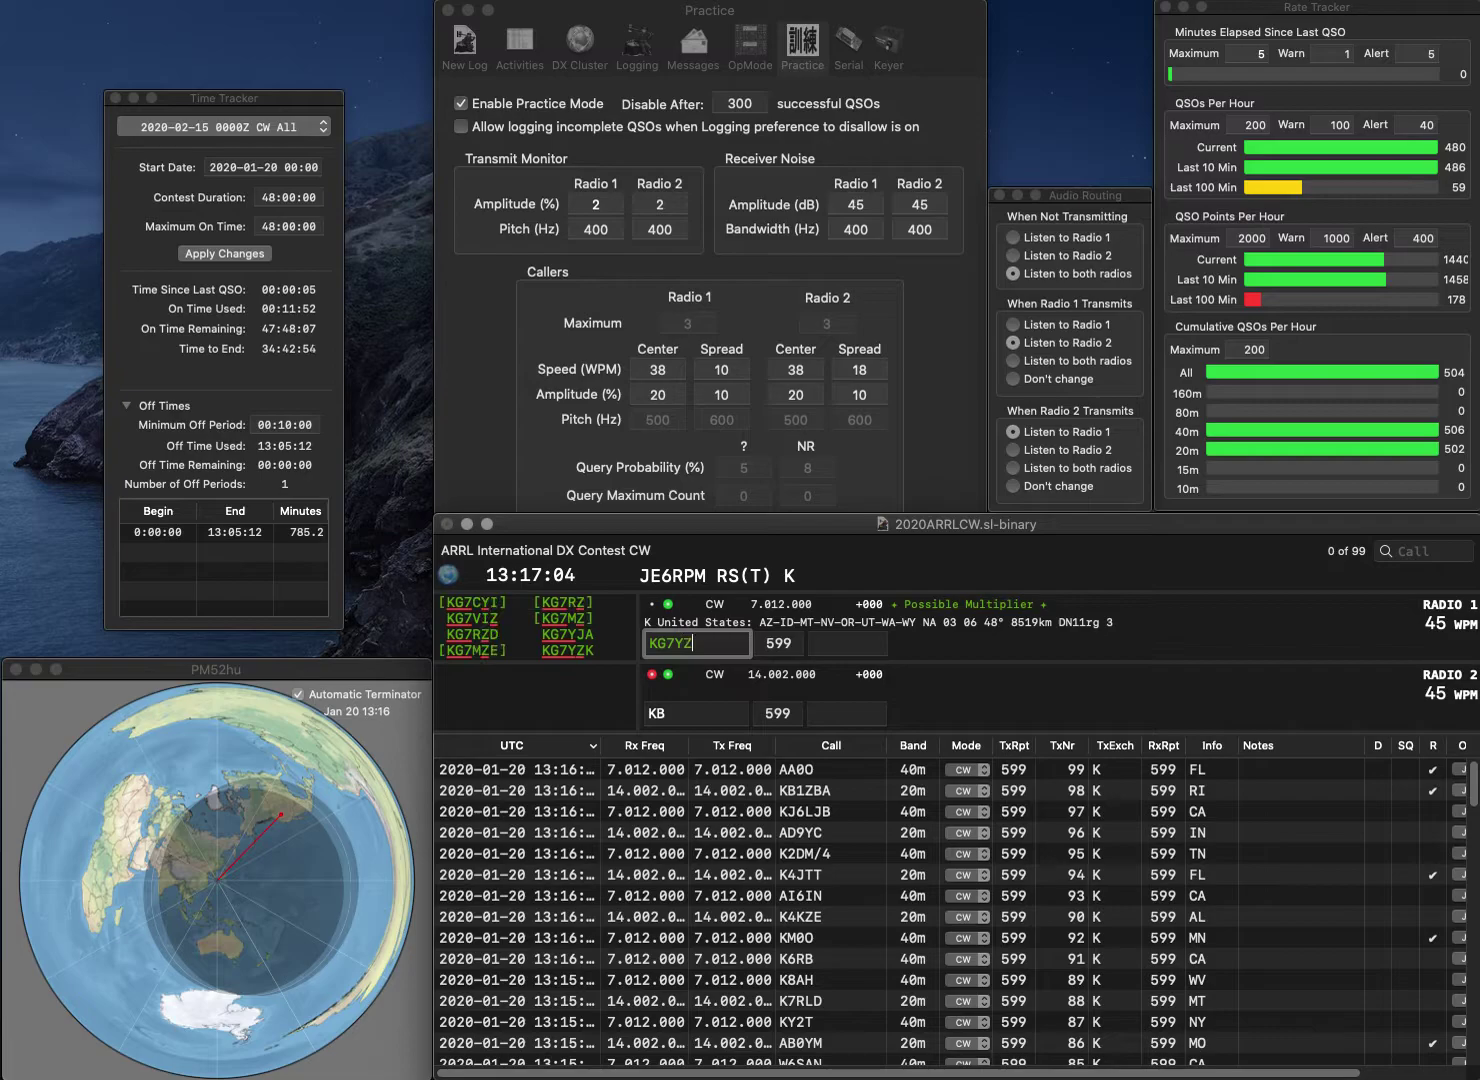
type("K")
key("Return")
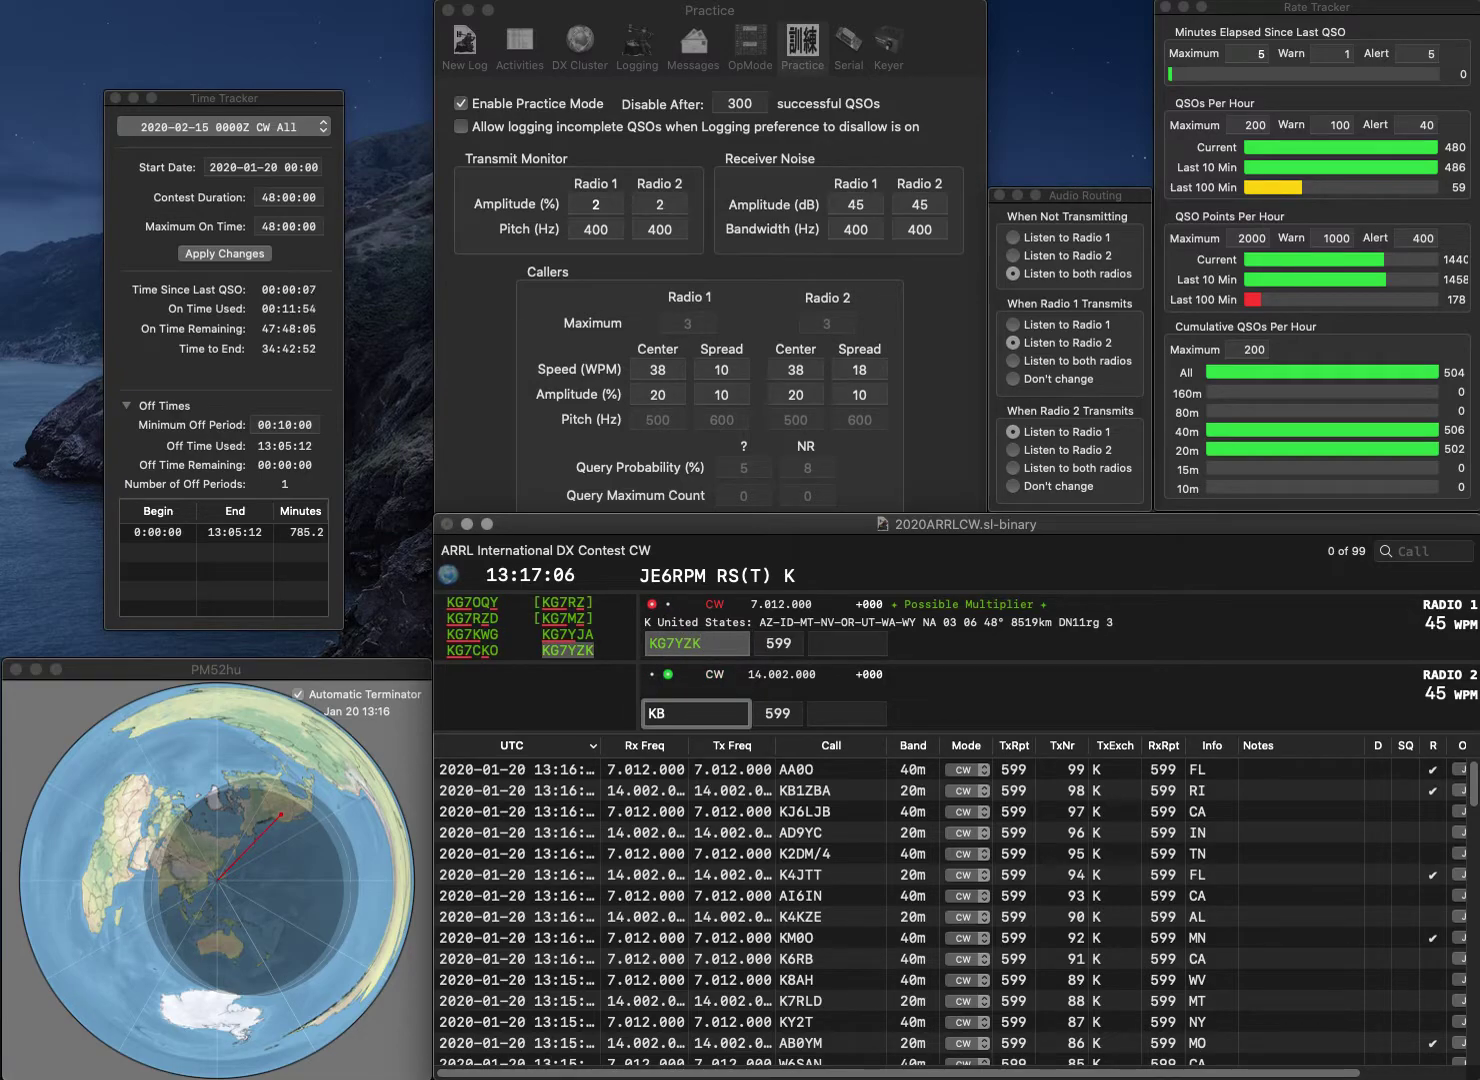
Complete and correct the partial call sign on Radio 2 to K6BSR and answer the caller
type("BSR")
key("Left")
key("Left")
key("Left")
key("BackSpace")
type("6")
key("Return")
Log KG7YZK on Radio 1 with exchange NV and K6BSR on Radio 2 with exchange CA
type("NV")
key("Return")
type("CA")
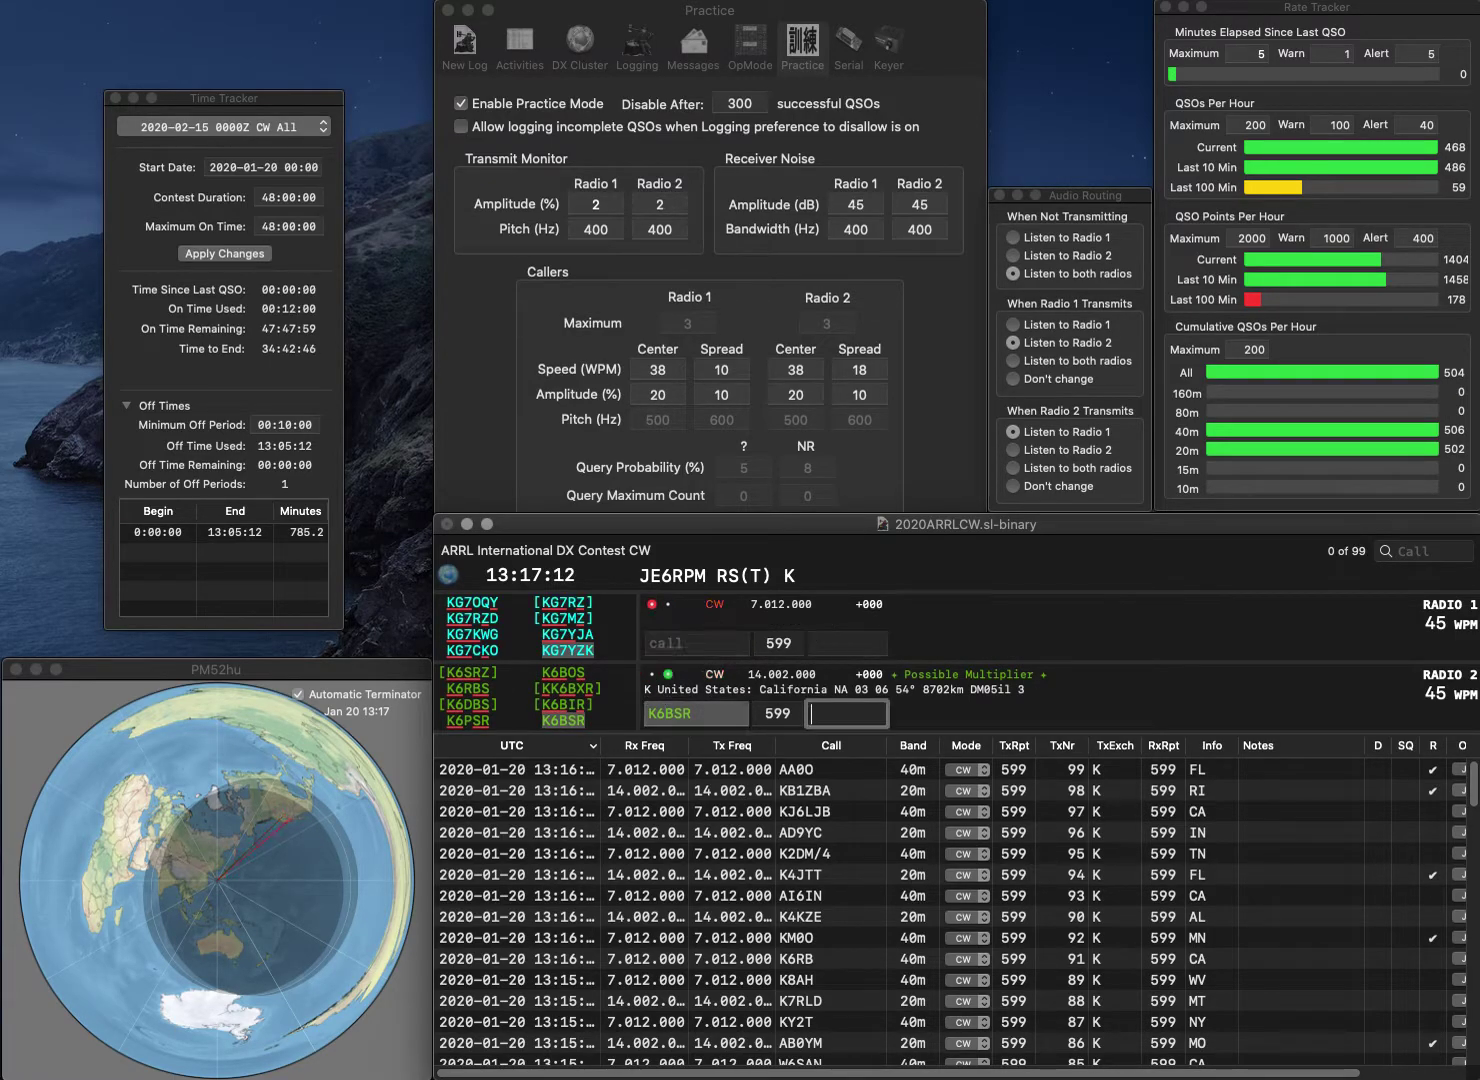
key("Return")
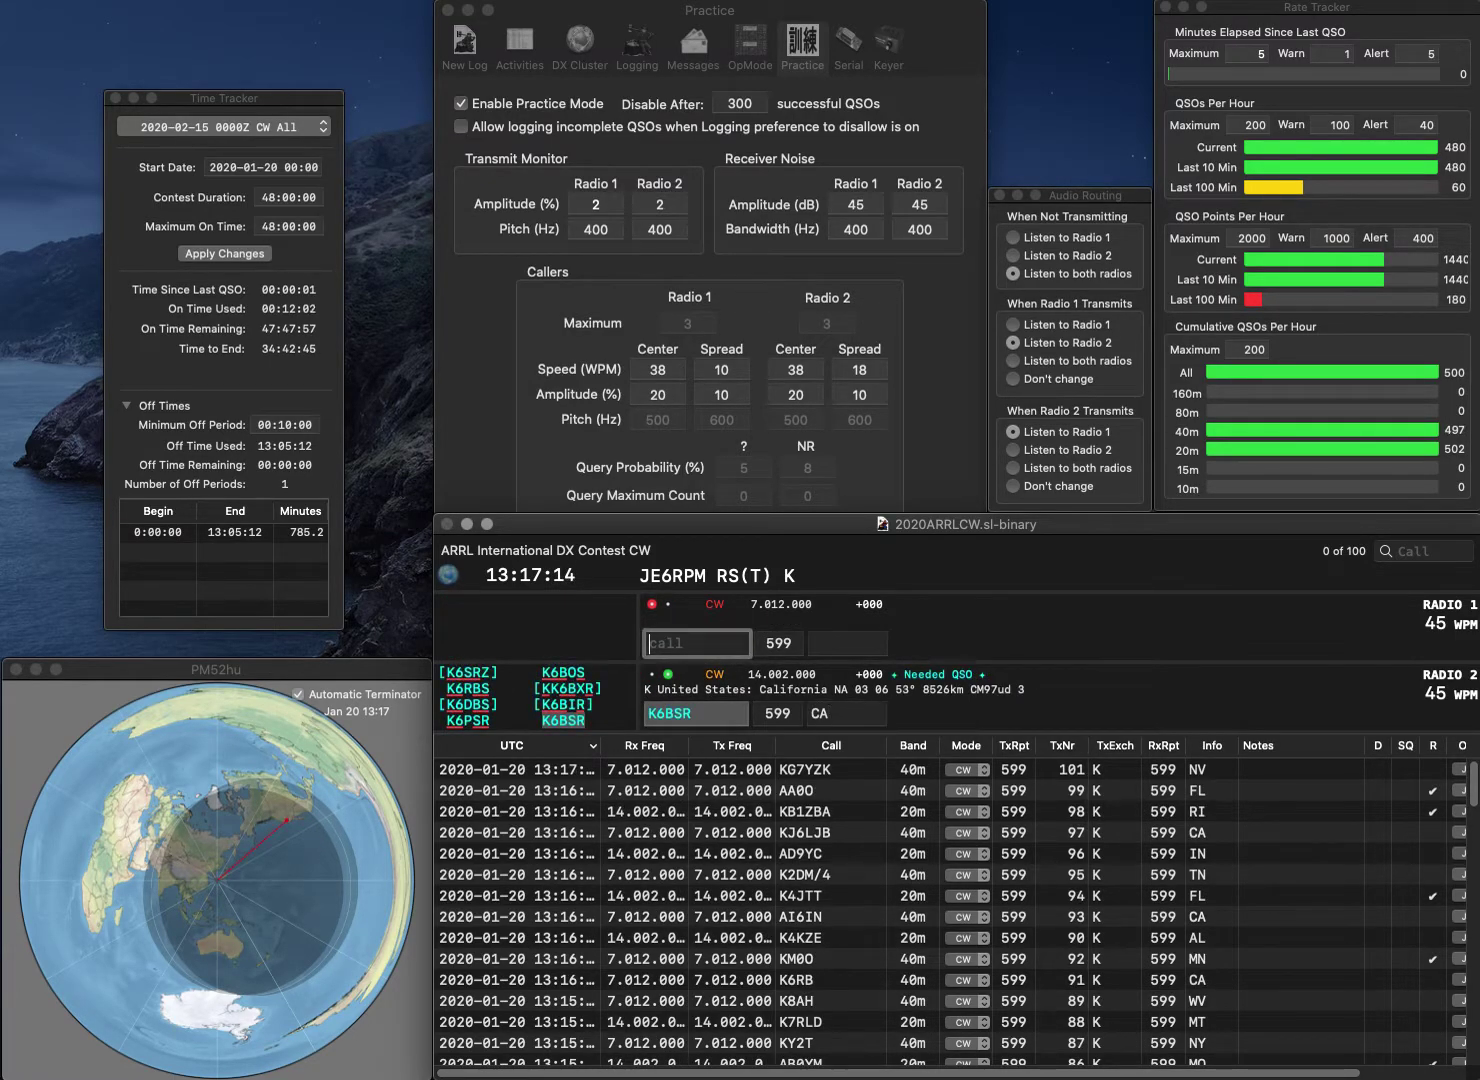
type("W")
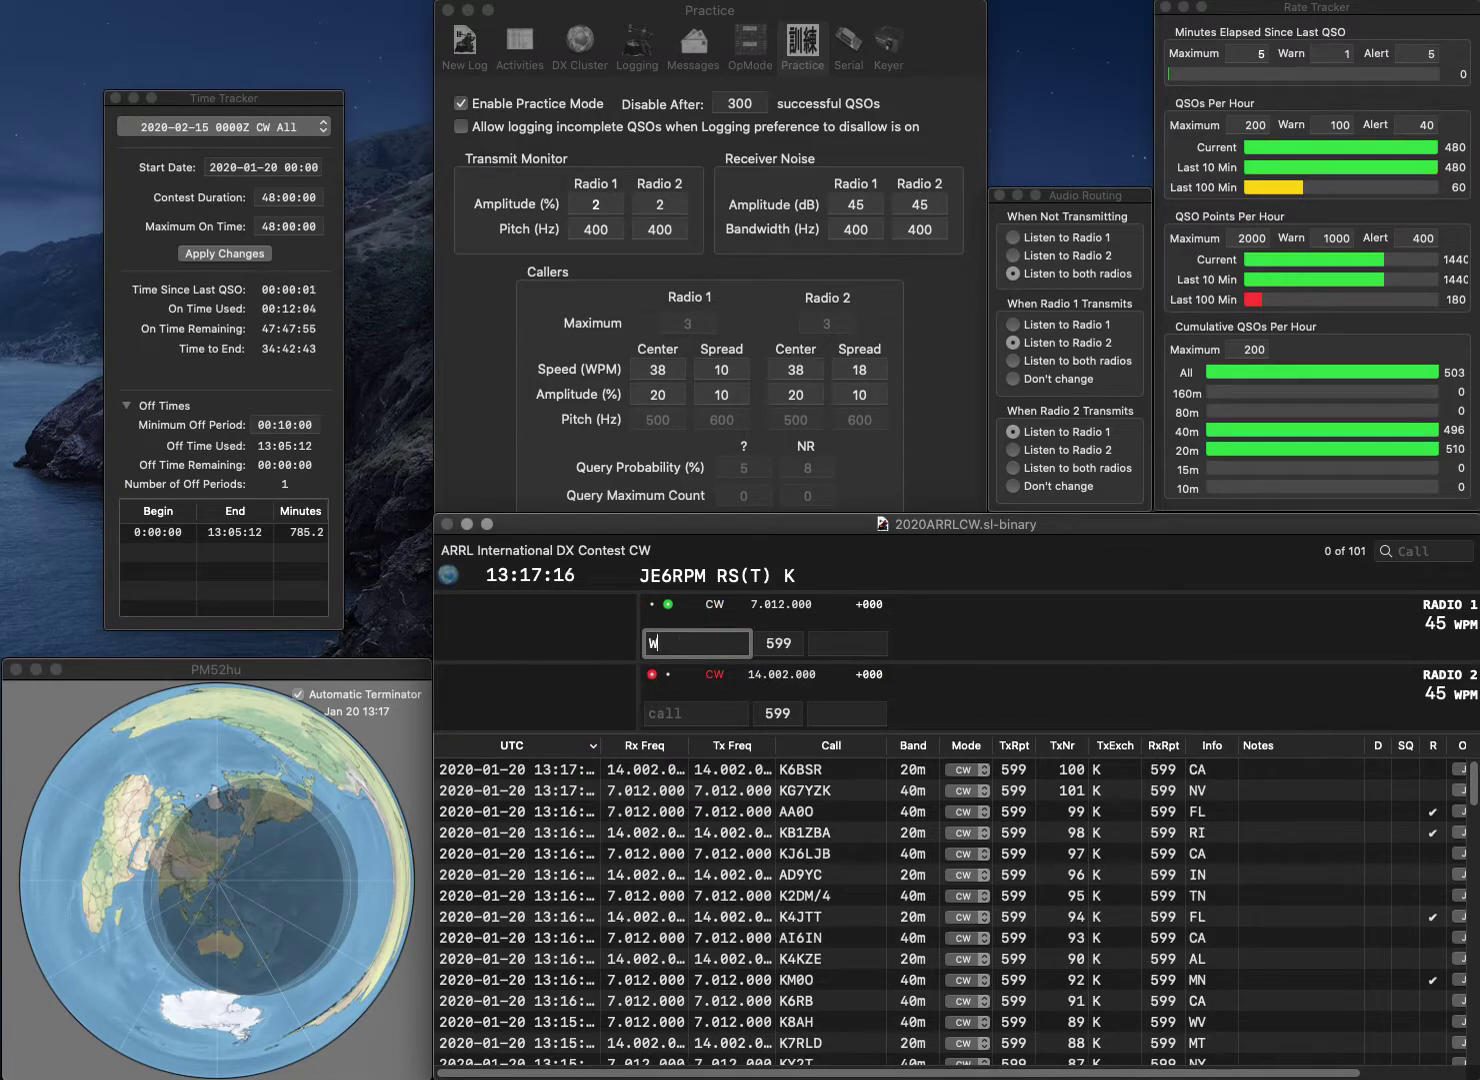
type("9")
key("Return")
type("NU7F")
key("Return")
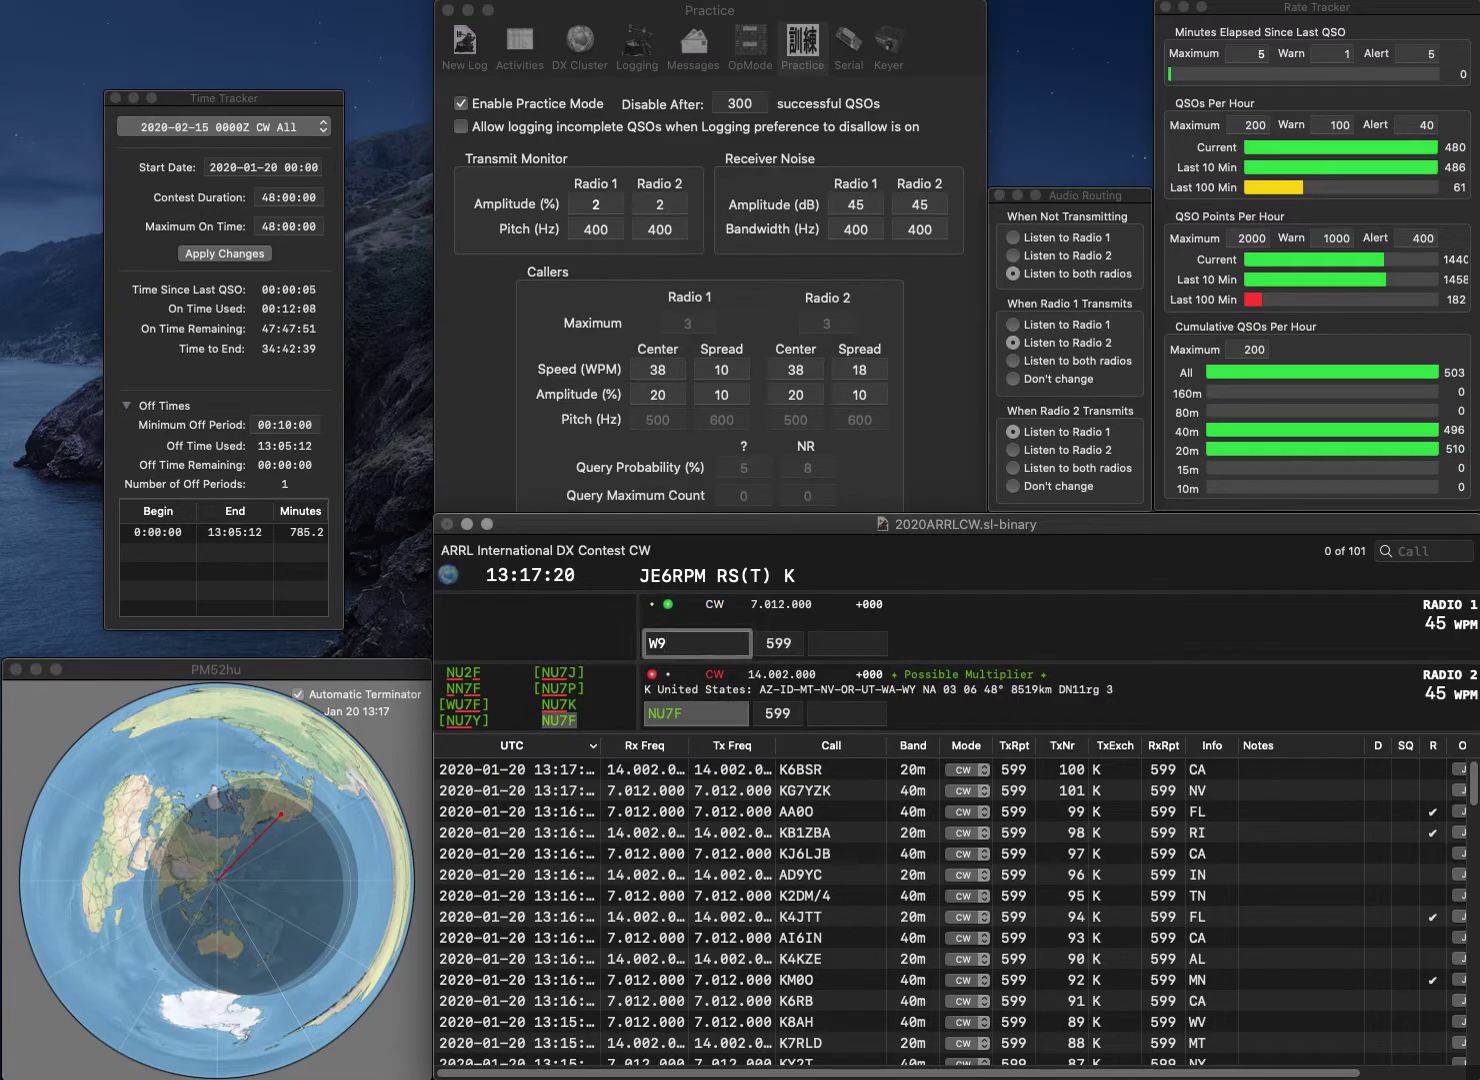
type("FFA")
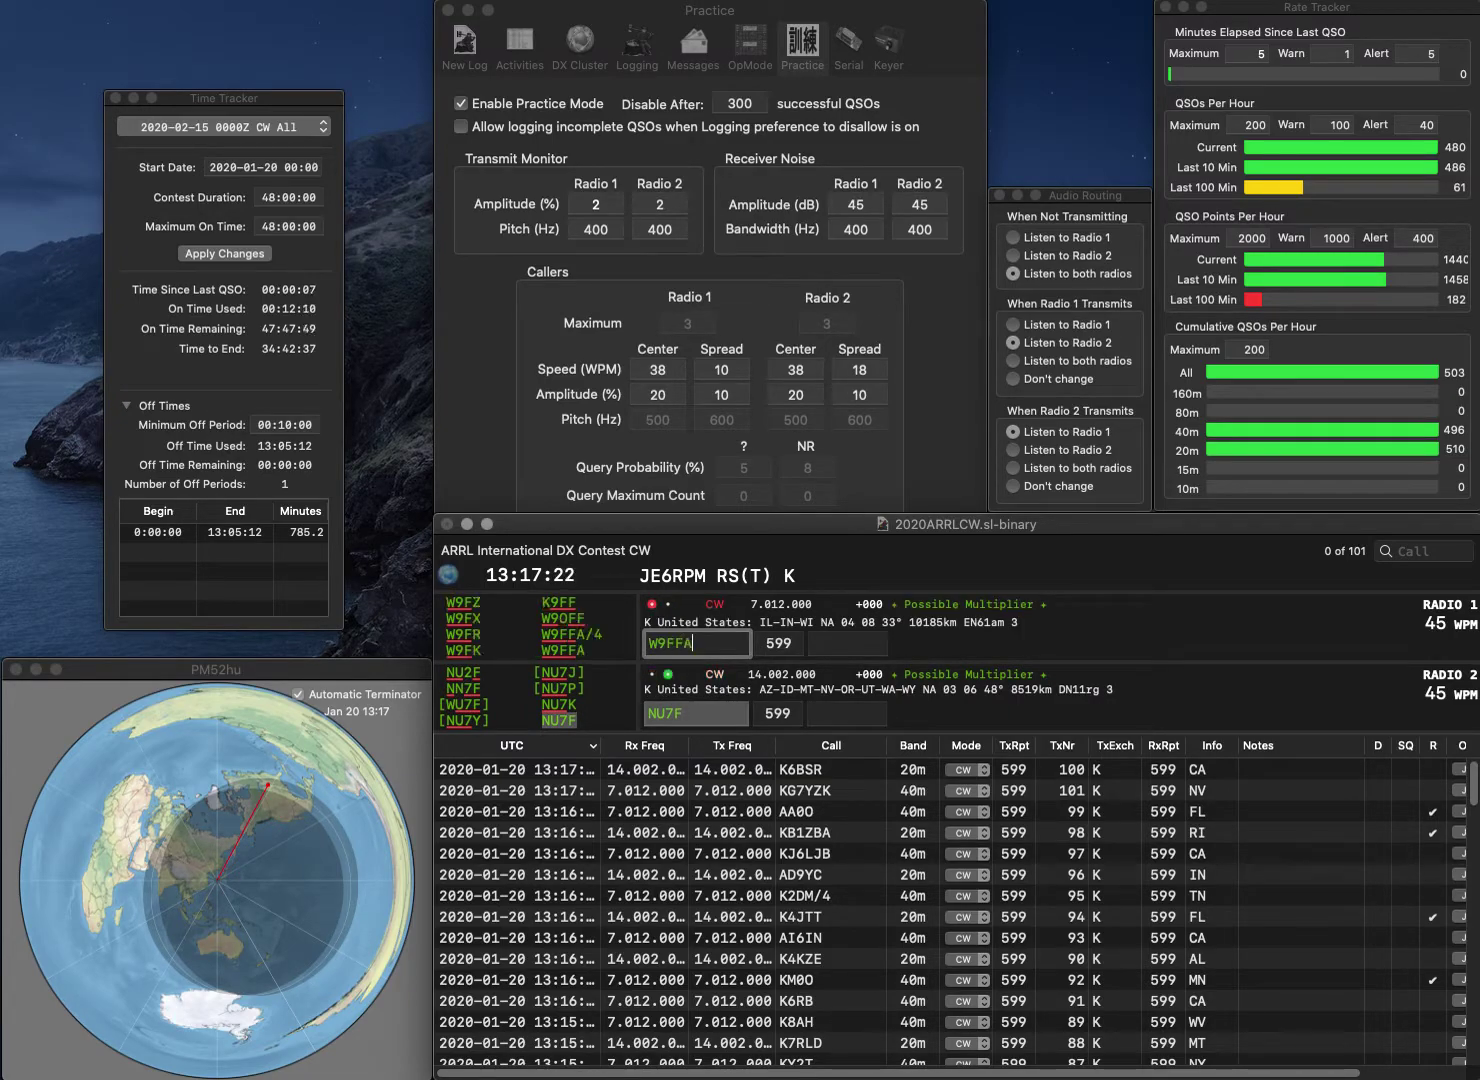
key("Return")
type("O")
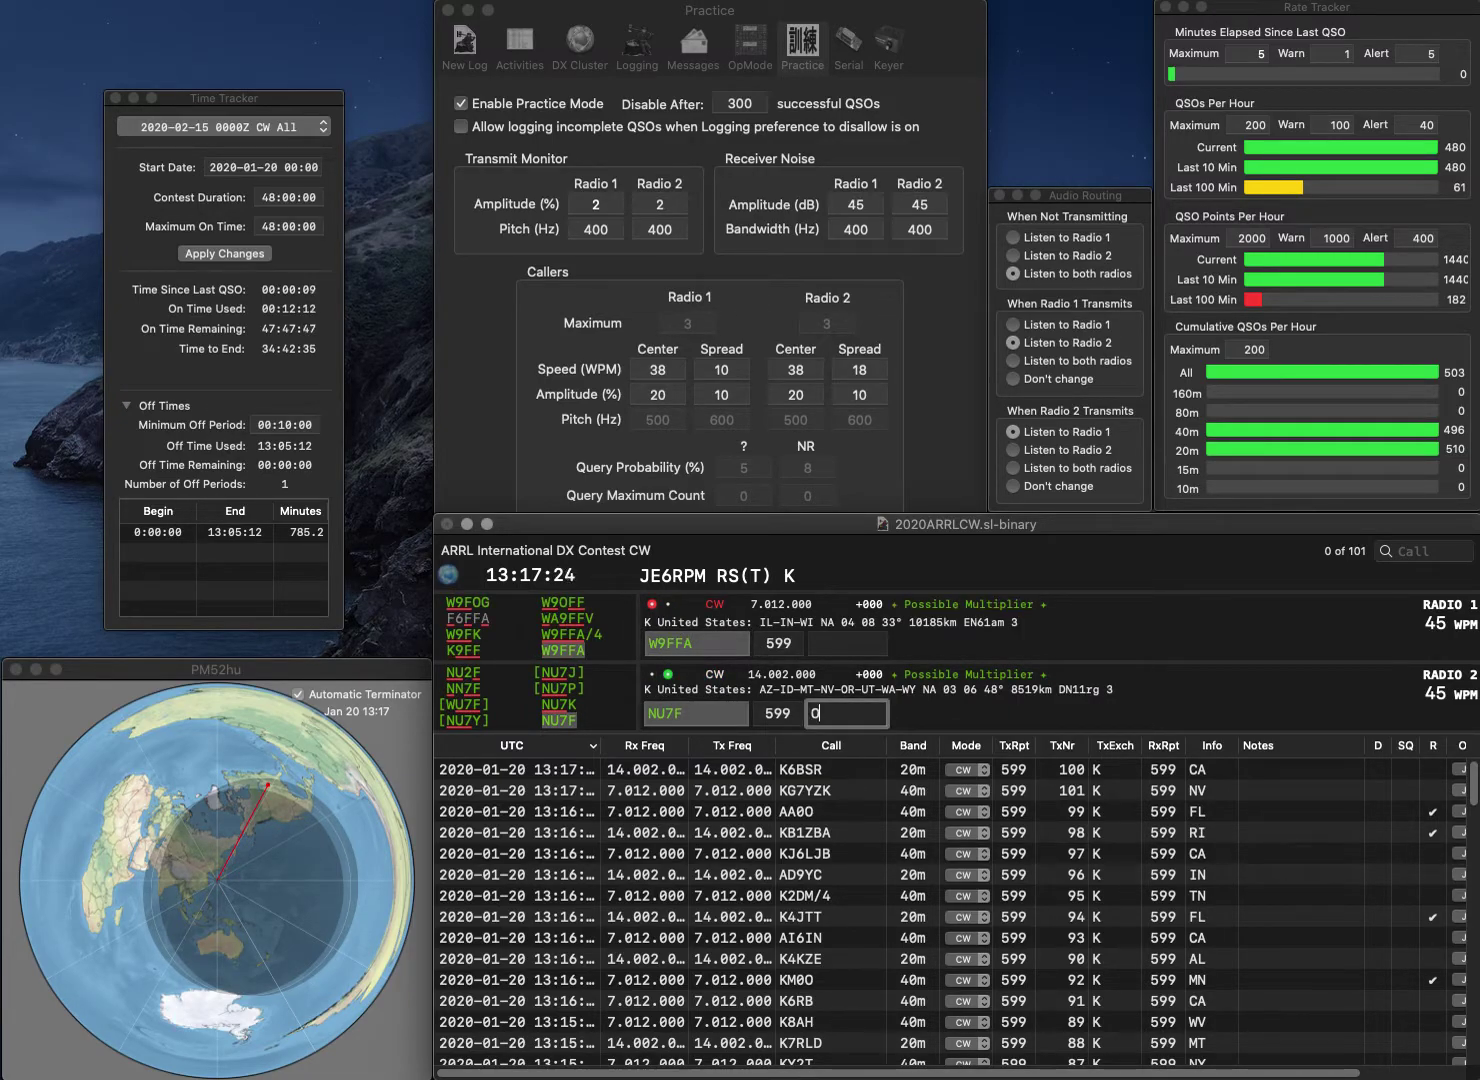
type("R")
key("Return")
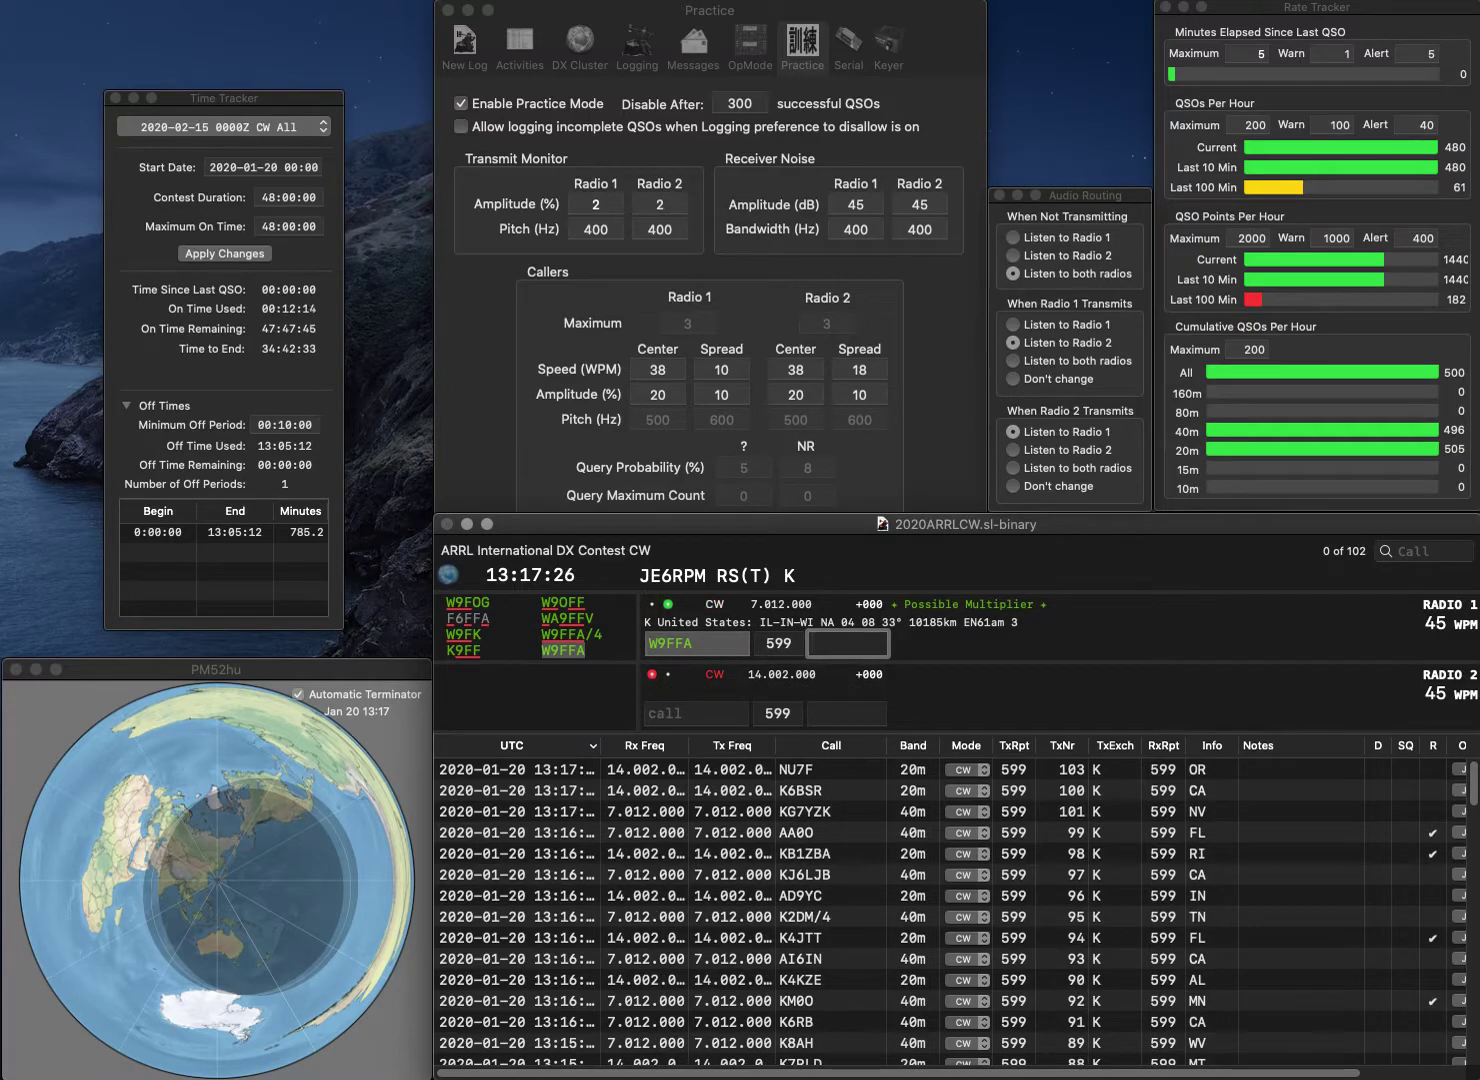
type("IL")
key("Return")
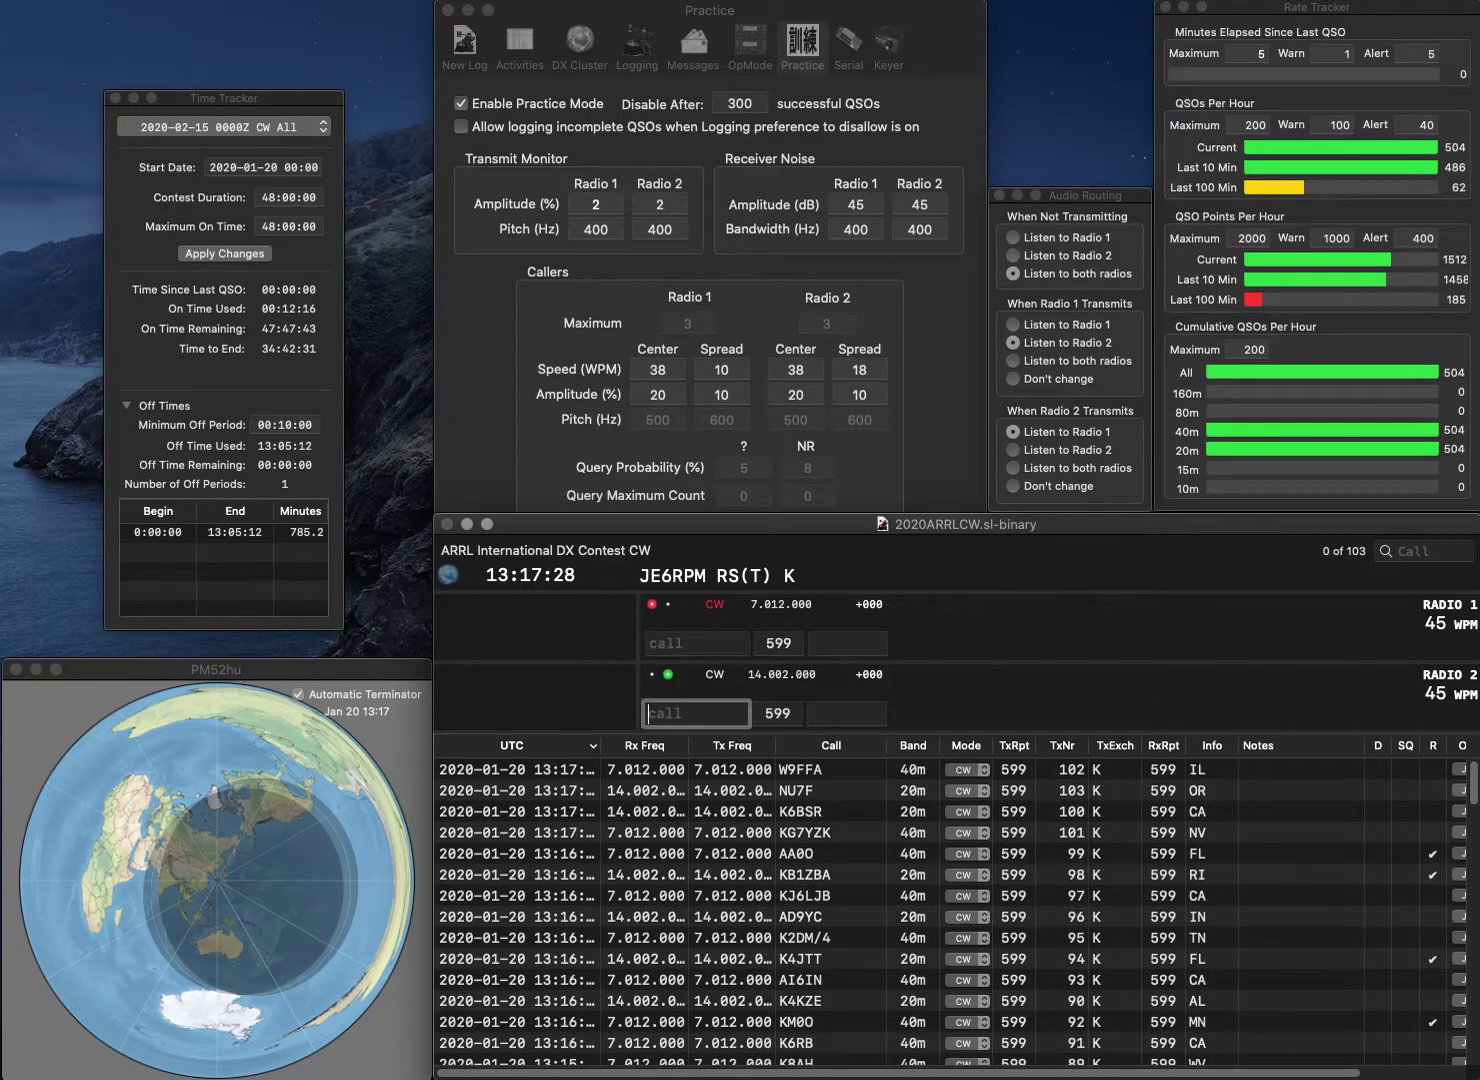
type("B4RE")
key("Return")
type("KD2")
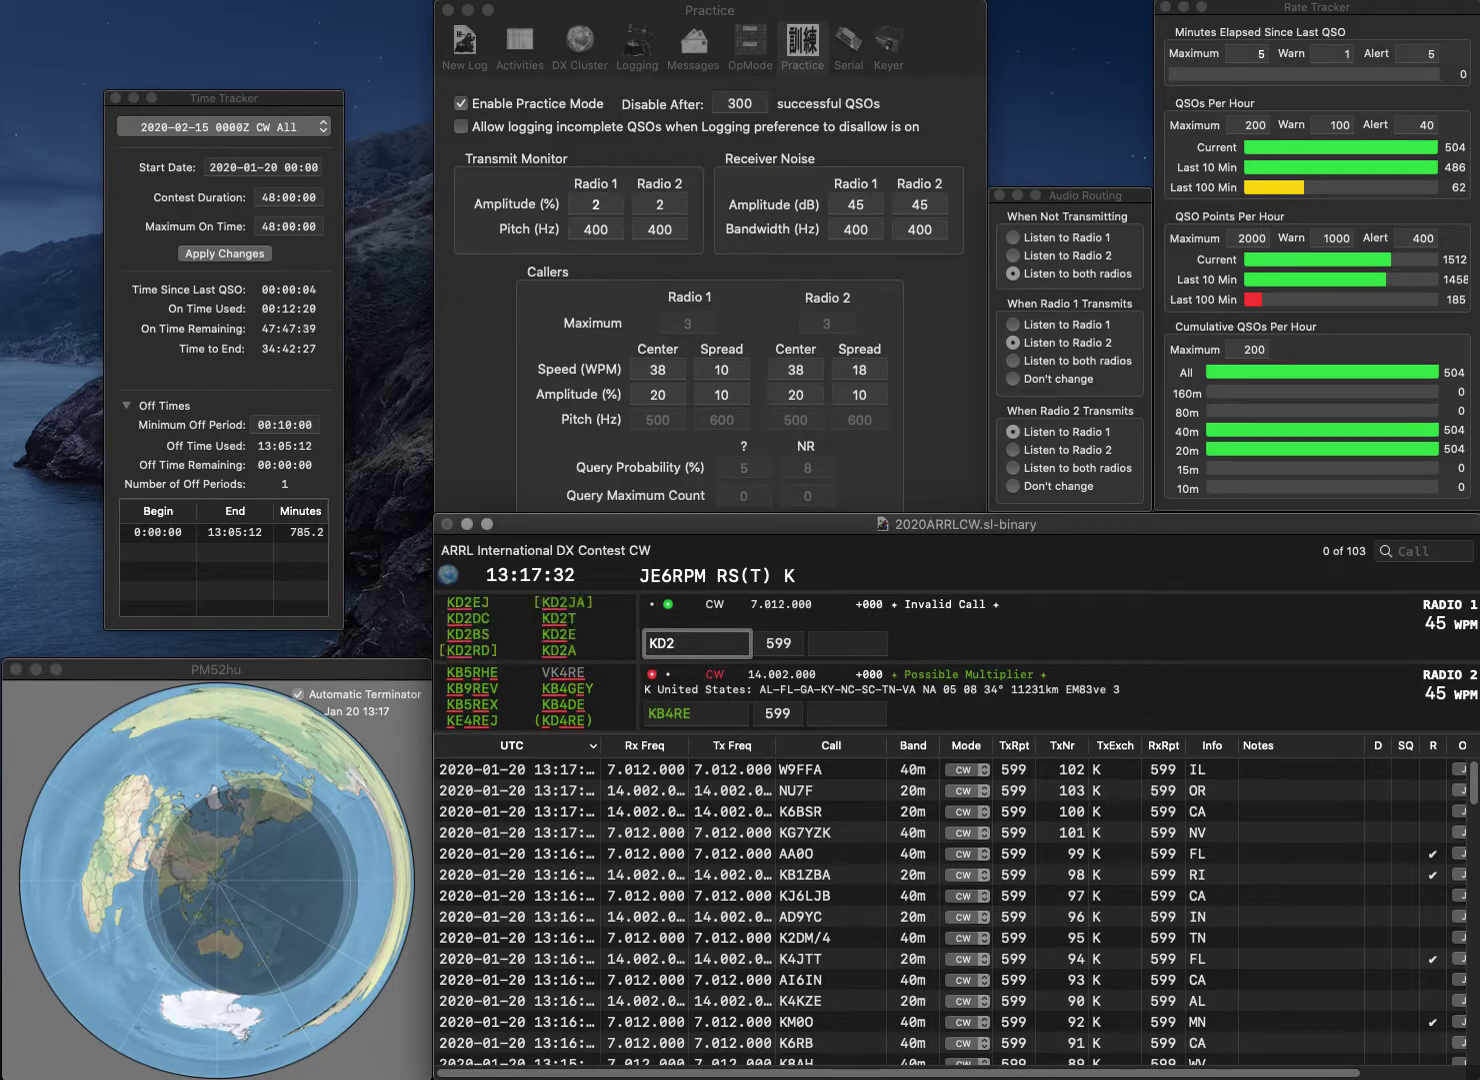
type("GJJ")
key("Return")
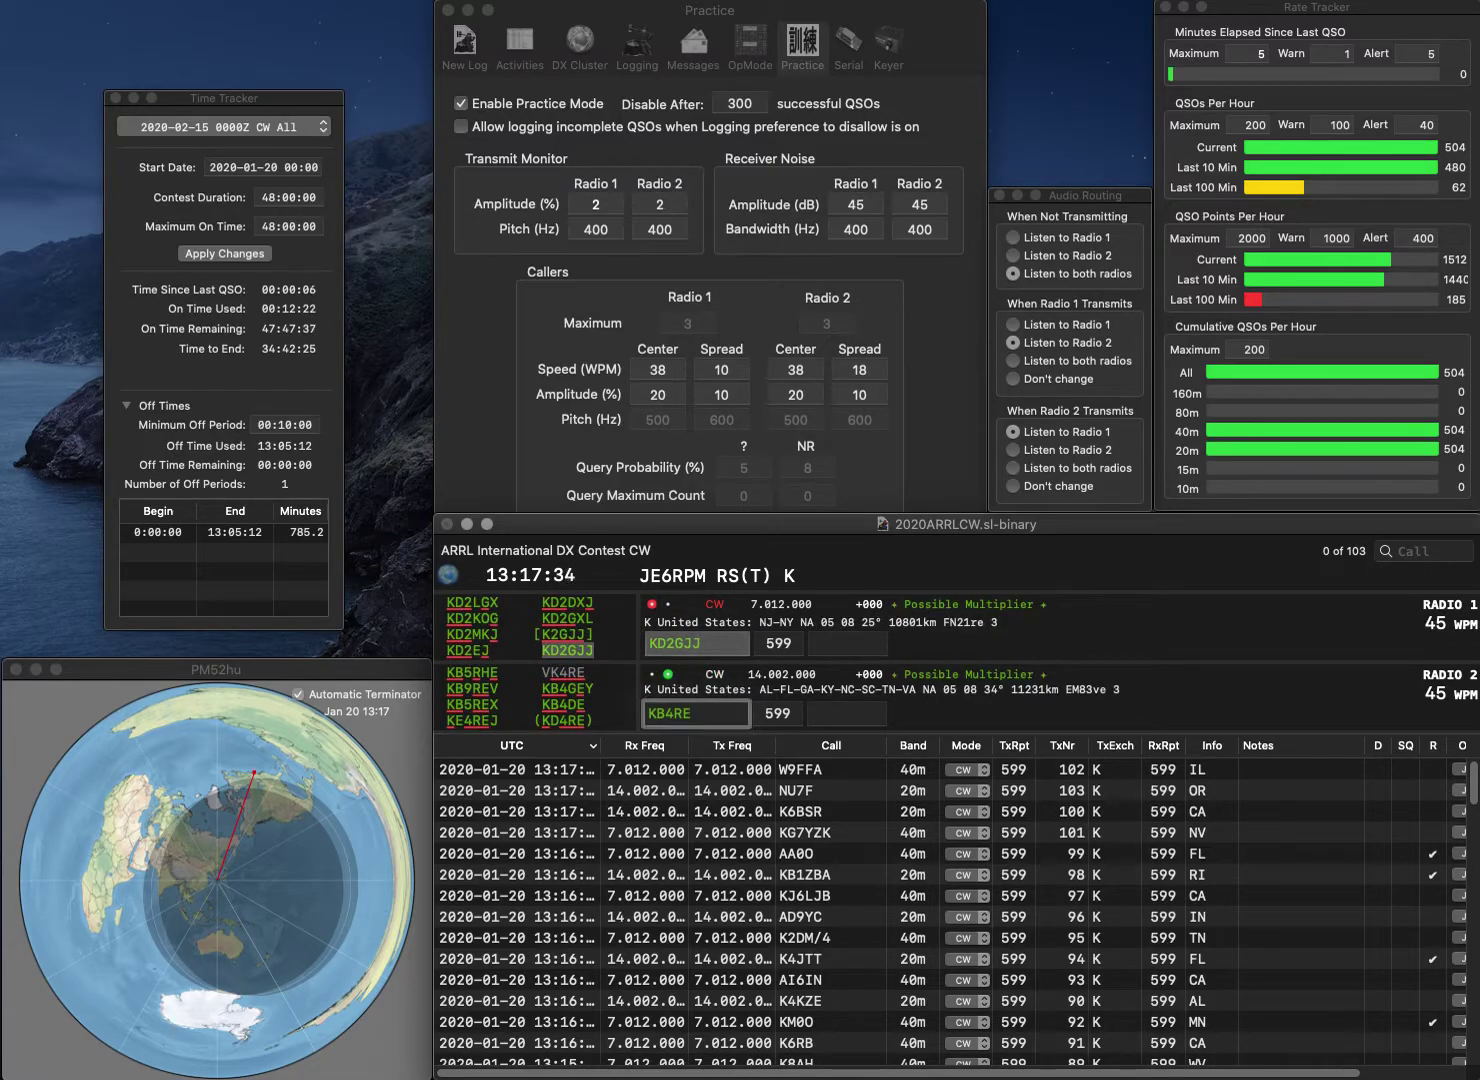
key("BackSpace")
type("D")
key("Return")
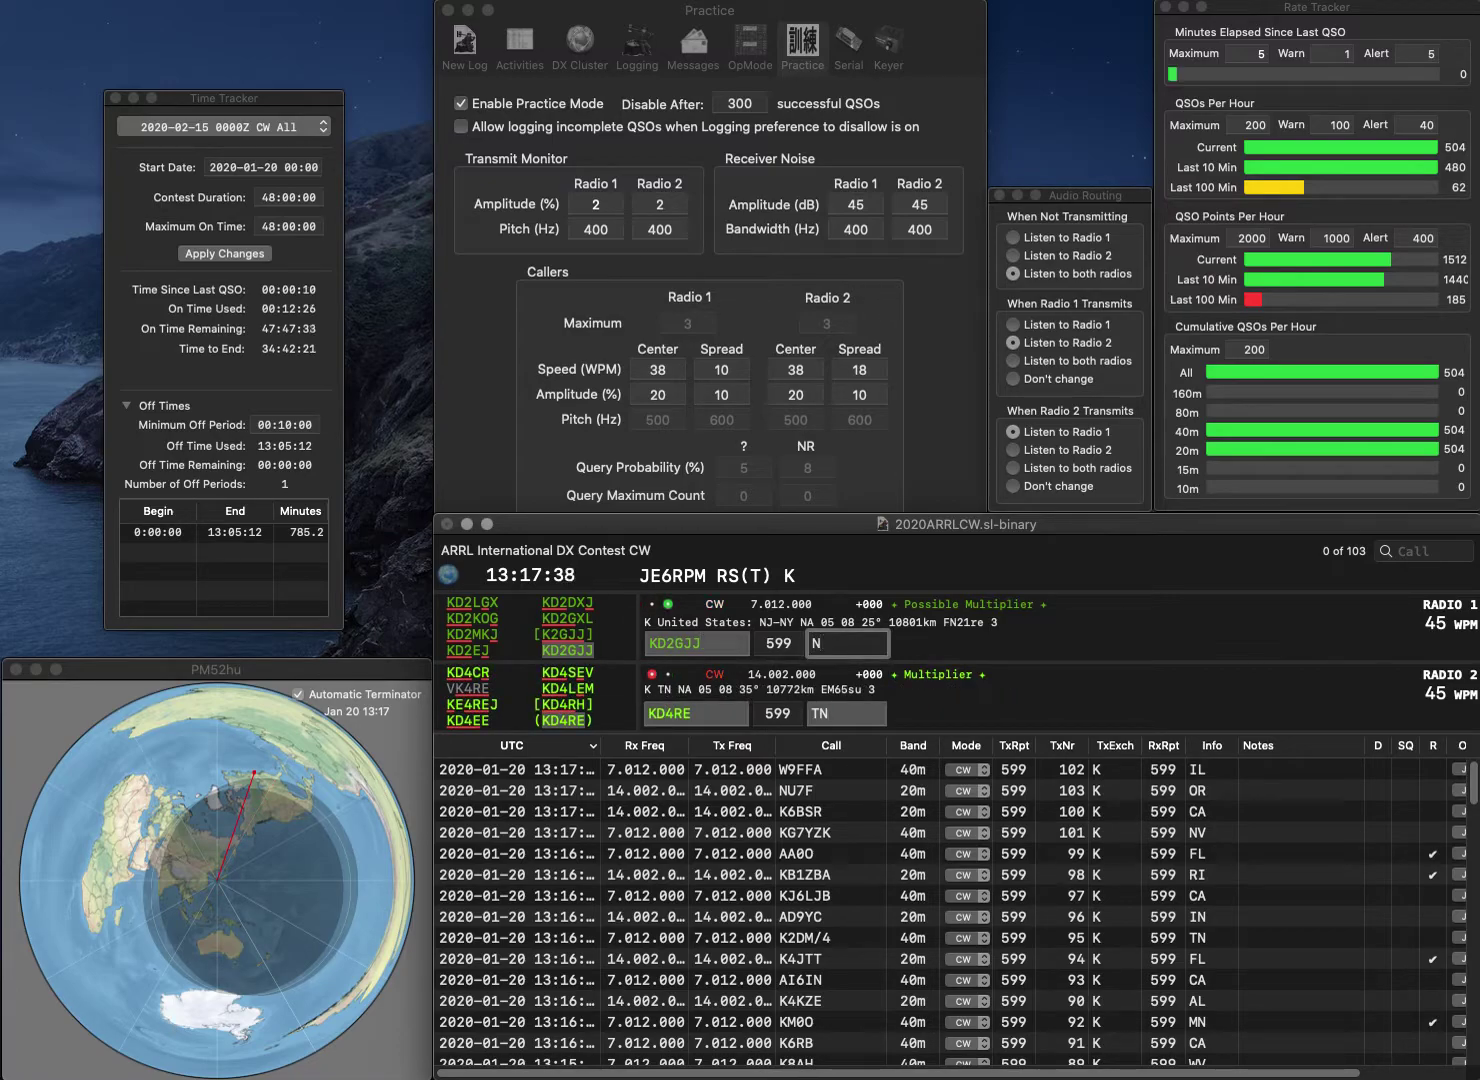
key("BackSpace")
type("Y")
key("Return")
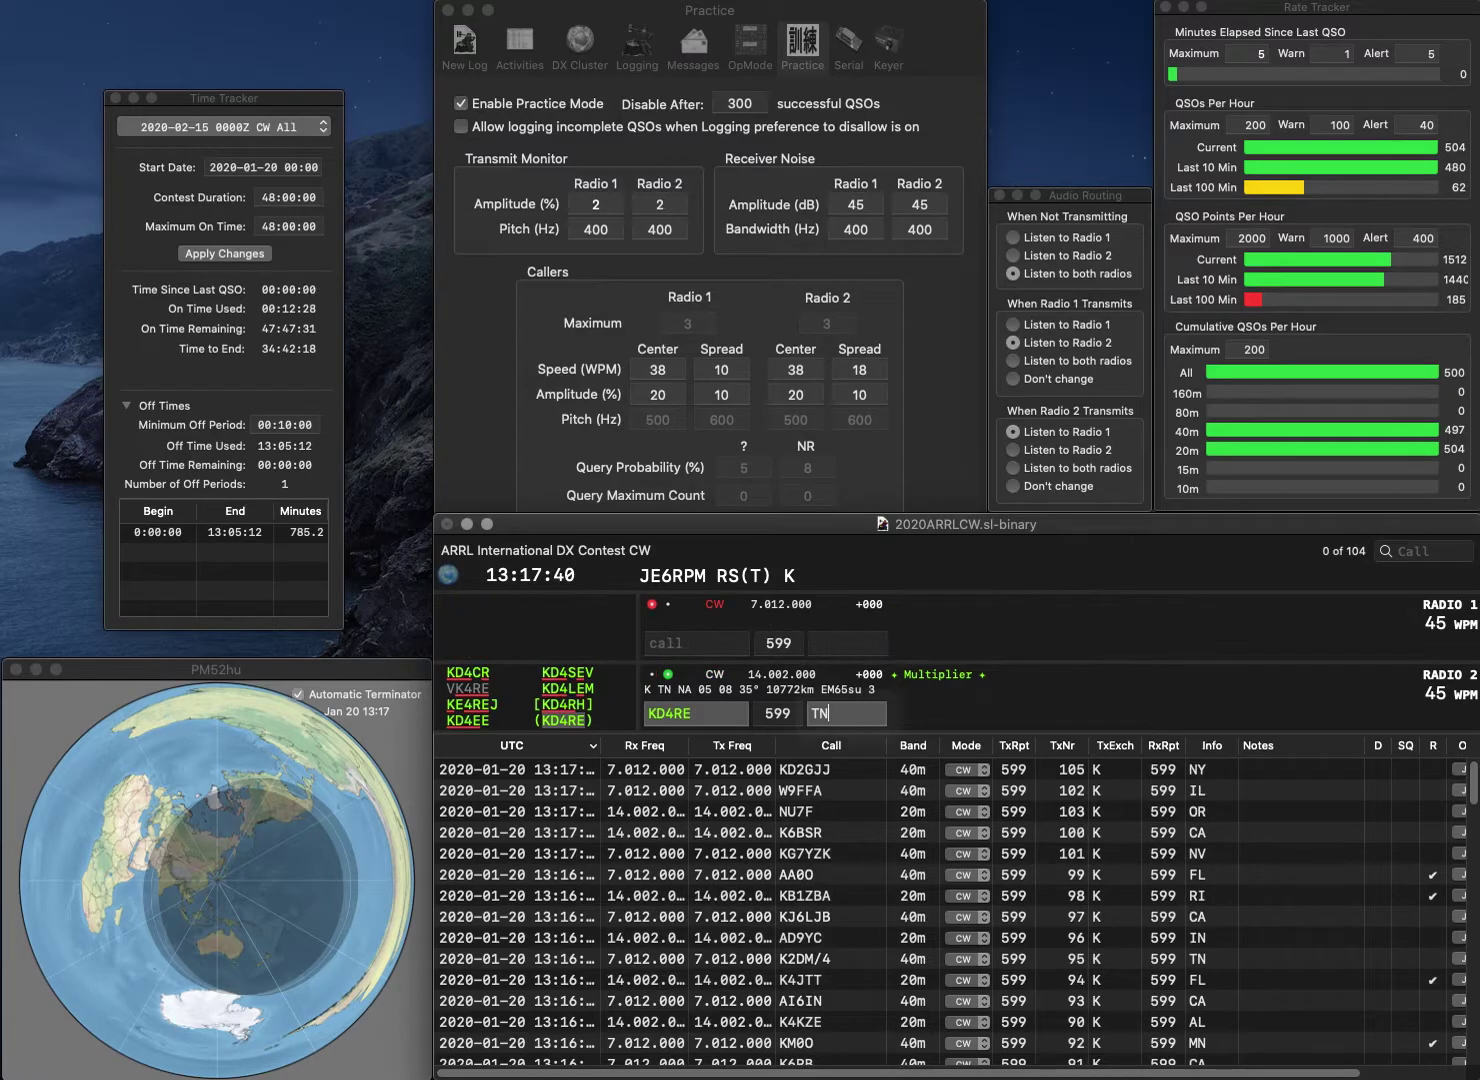
key("Return")
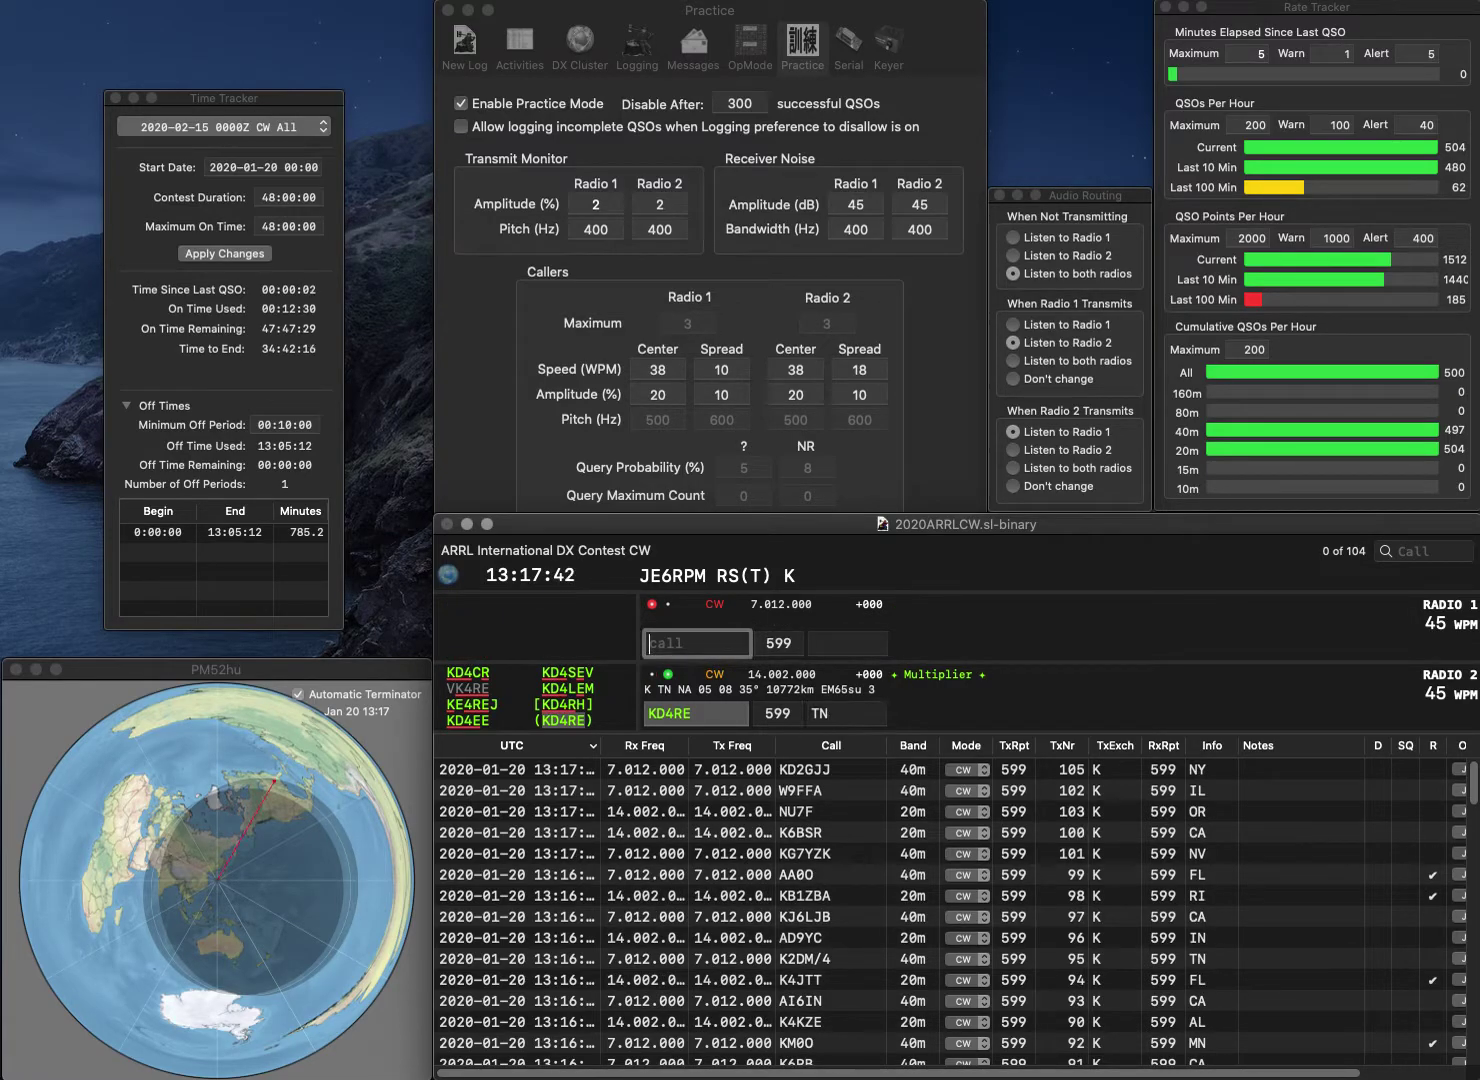
Answer NE8P on Radio 1 and AI6ZV on Radio 2, correcting the district digit to 6 before sending
type("NE8P")
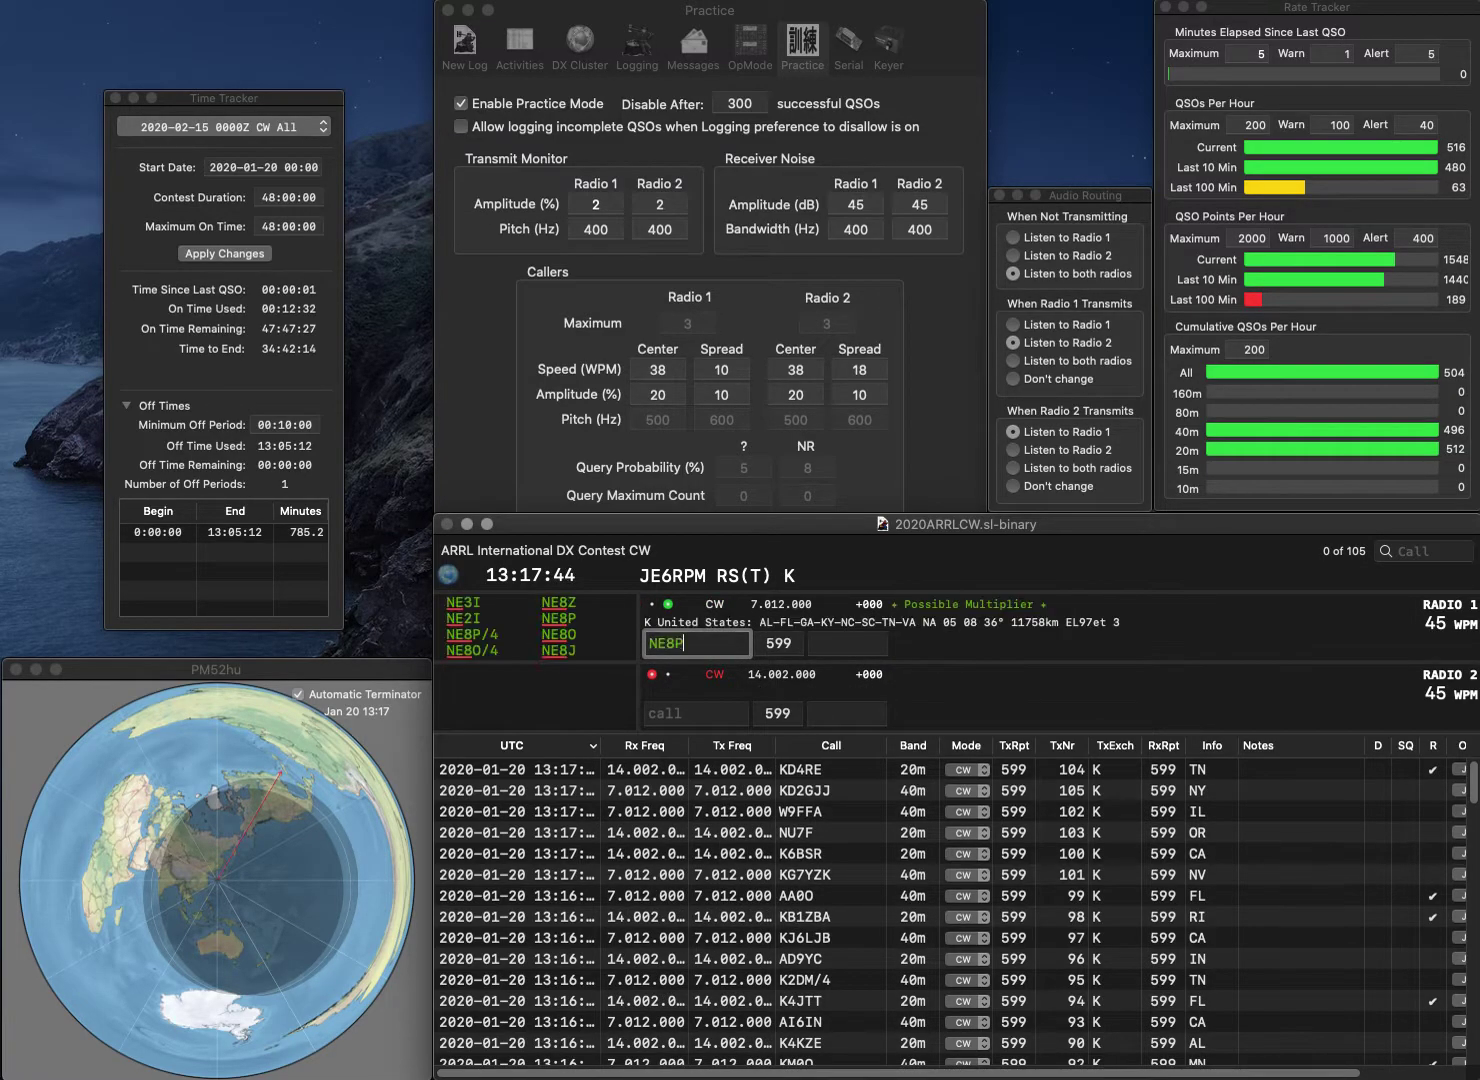
key("Return")
type("AI5ZV")
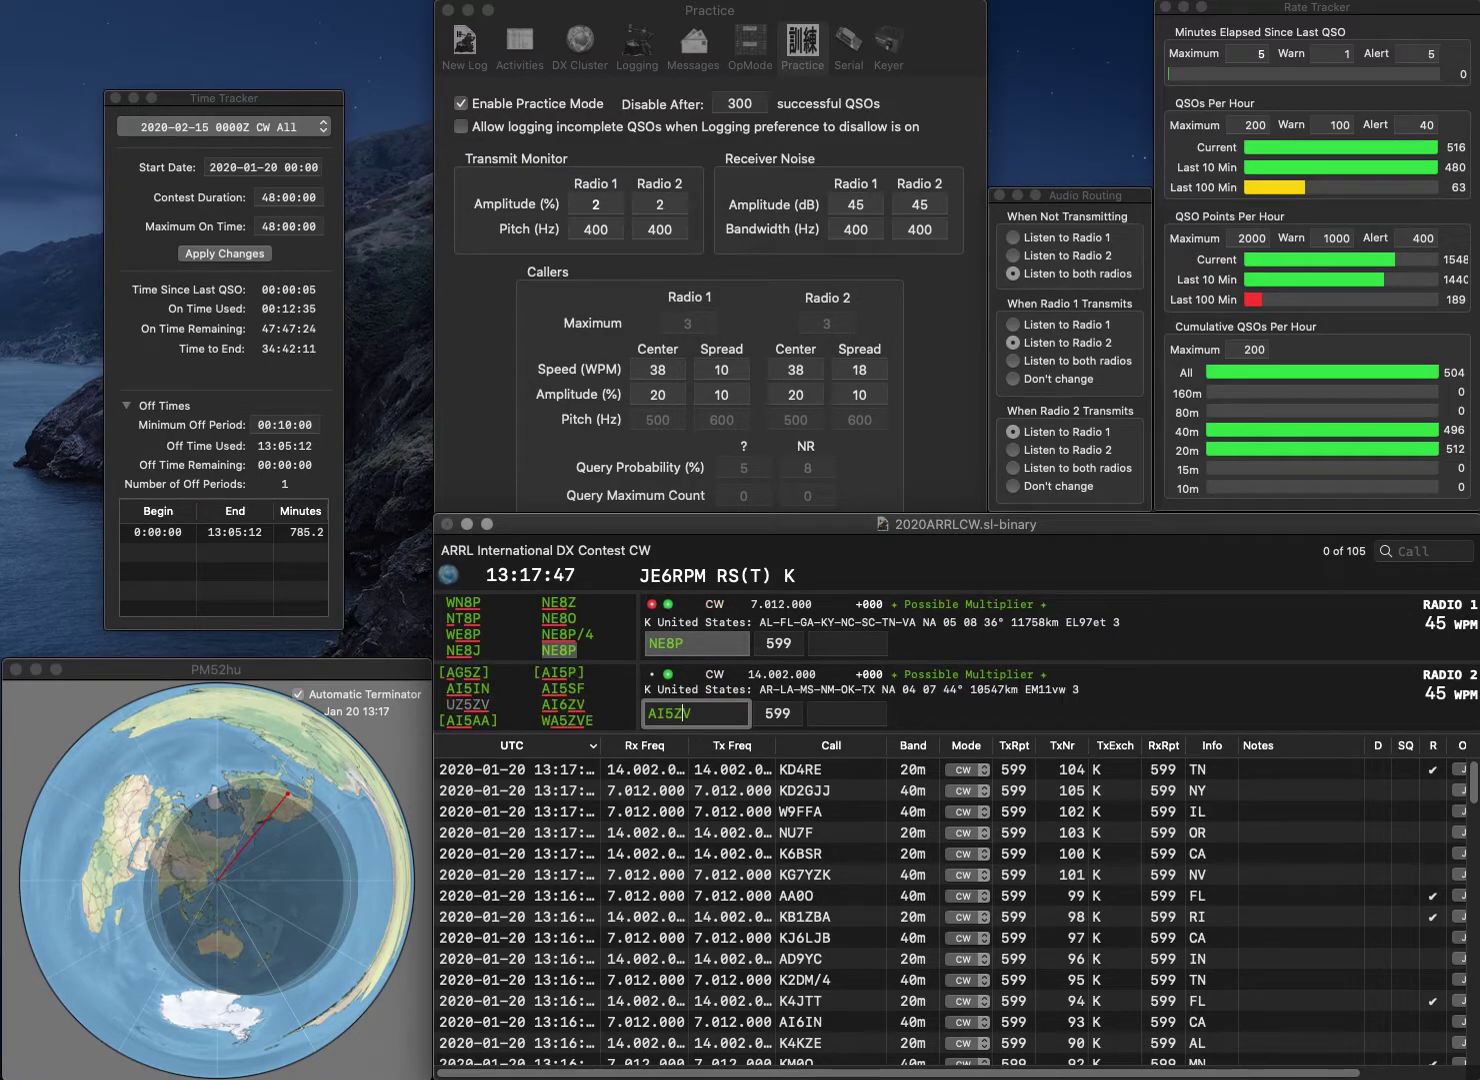
key("Left")
key("BackSpace")
type("6")
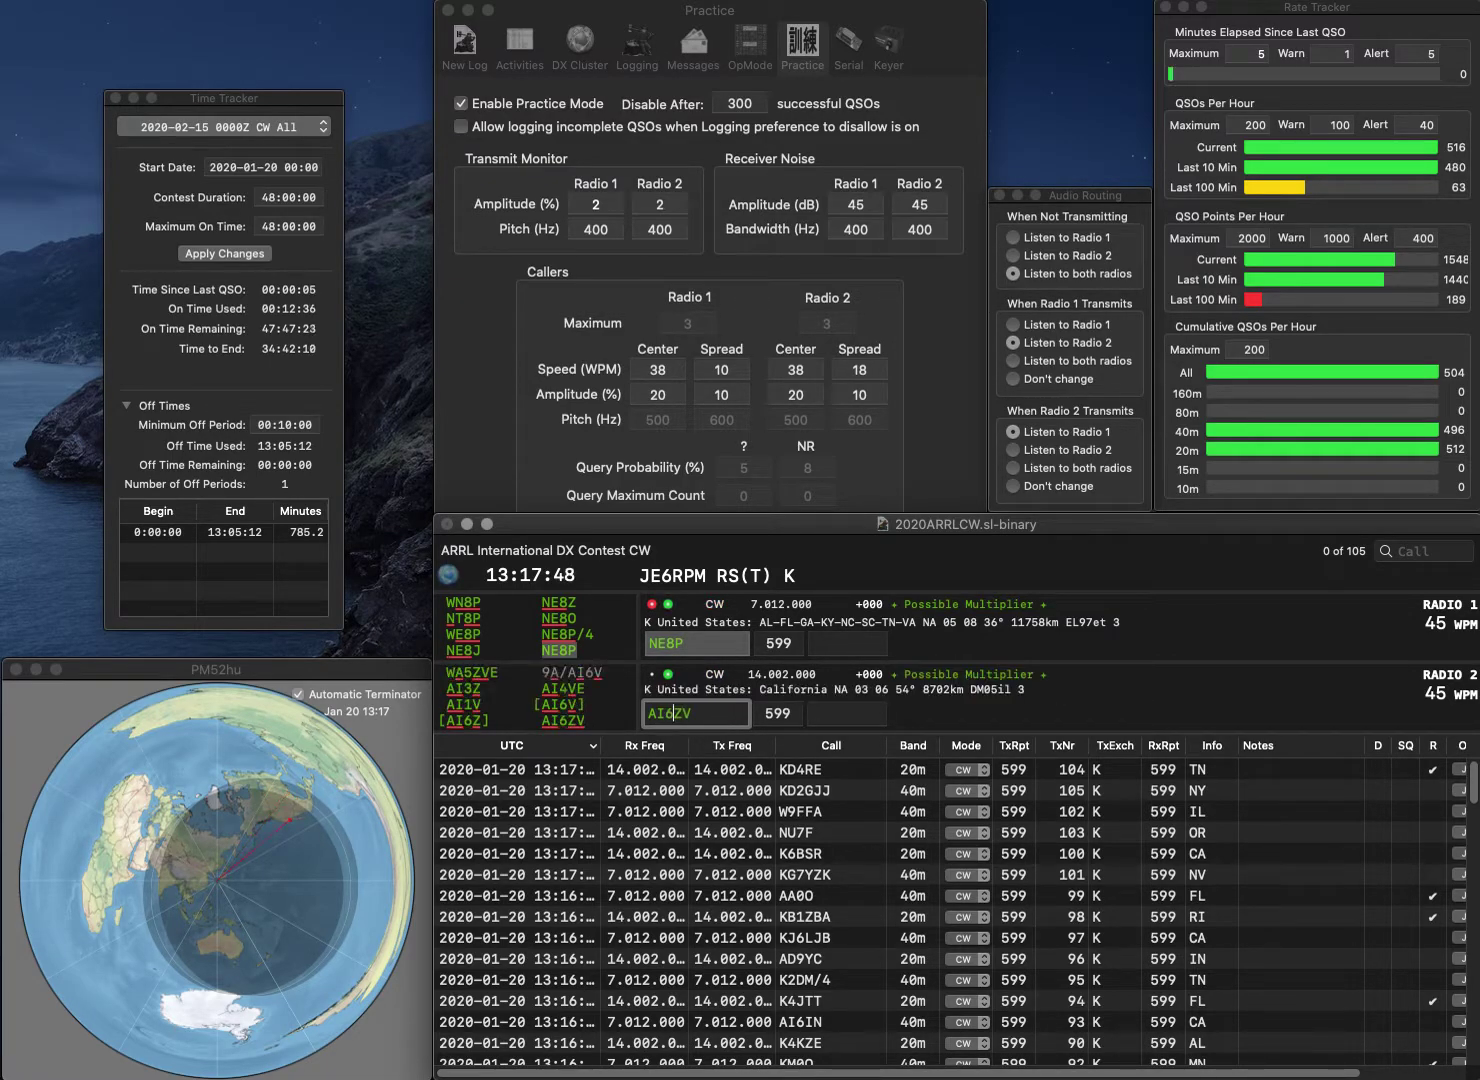
key("Return")
key("space")
type("VA")
key("Return")
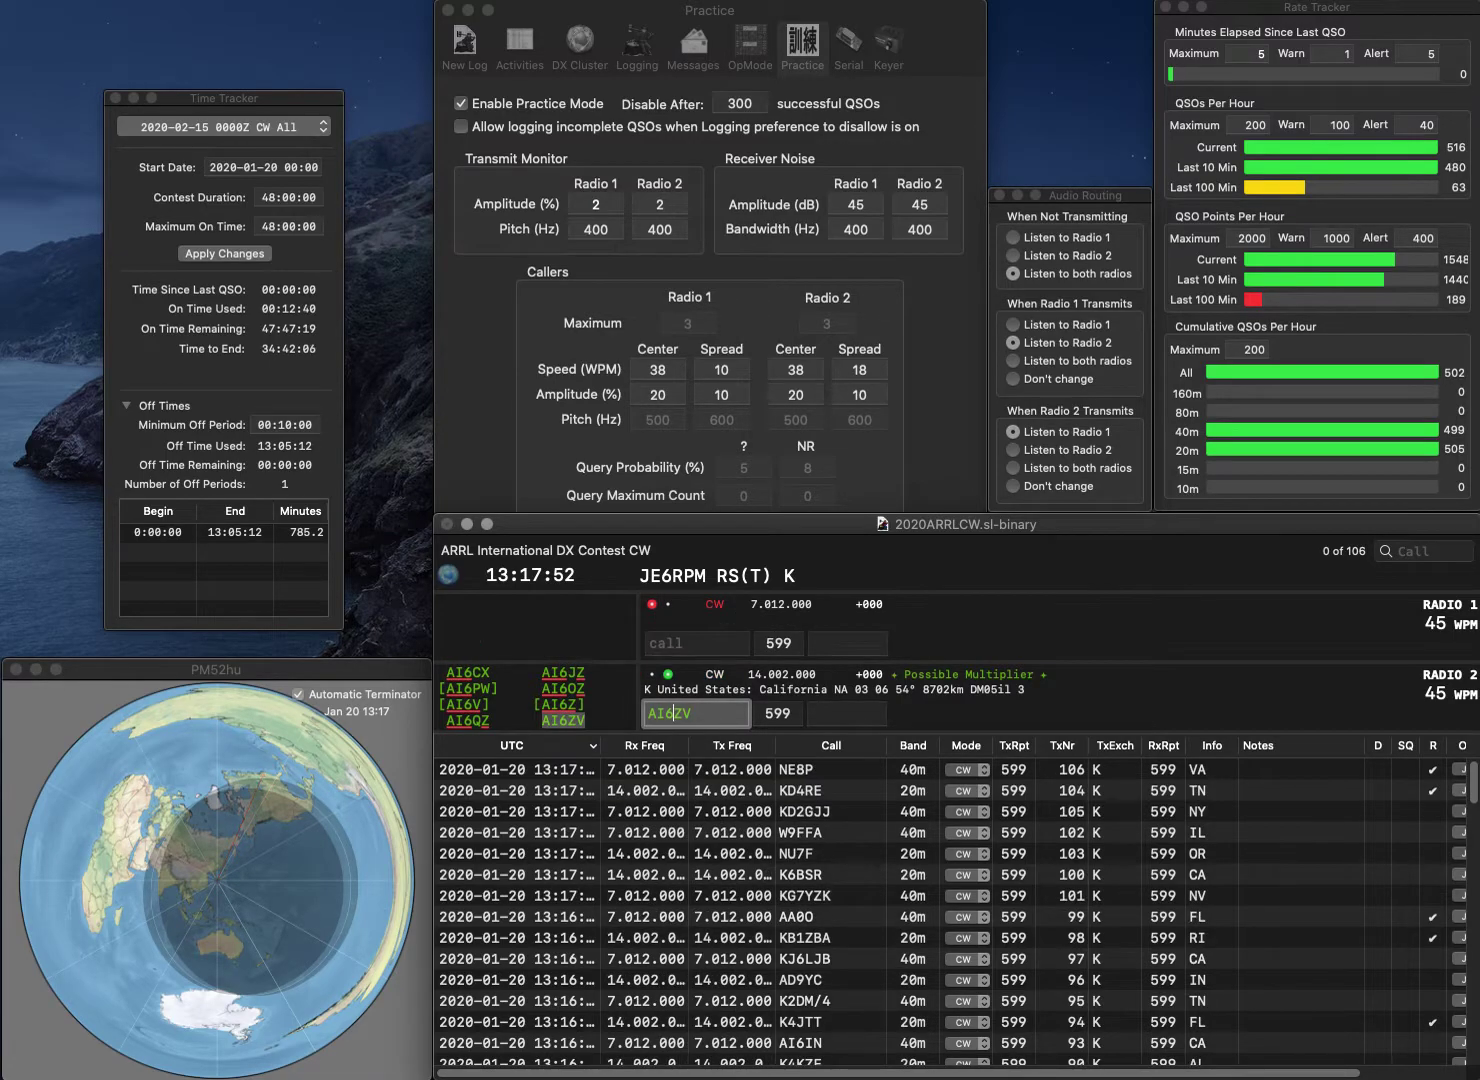
key("Tab")
type("CA")
key("Return")
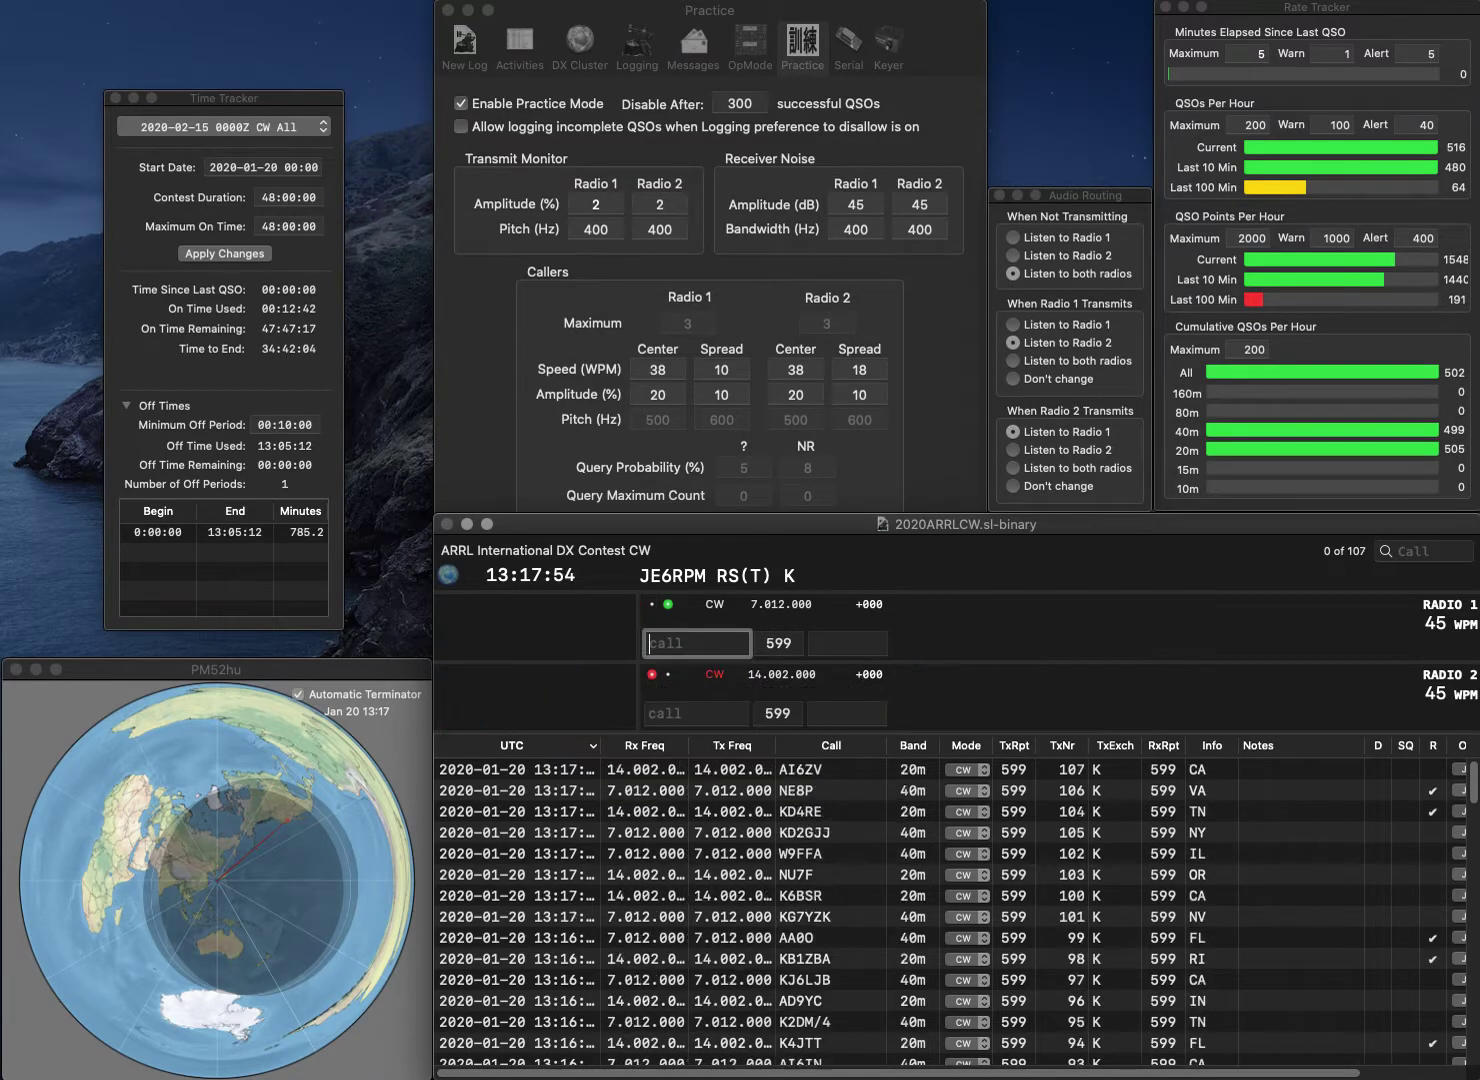
Send the partial call sign NW4 on Radio 1 and answer W3XOX on Radio 2
type("K")
type("NW4")
key("Return")
type("XOX")
key("Home")
type("W3")
key("Return")
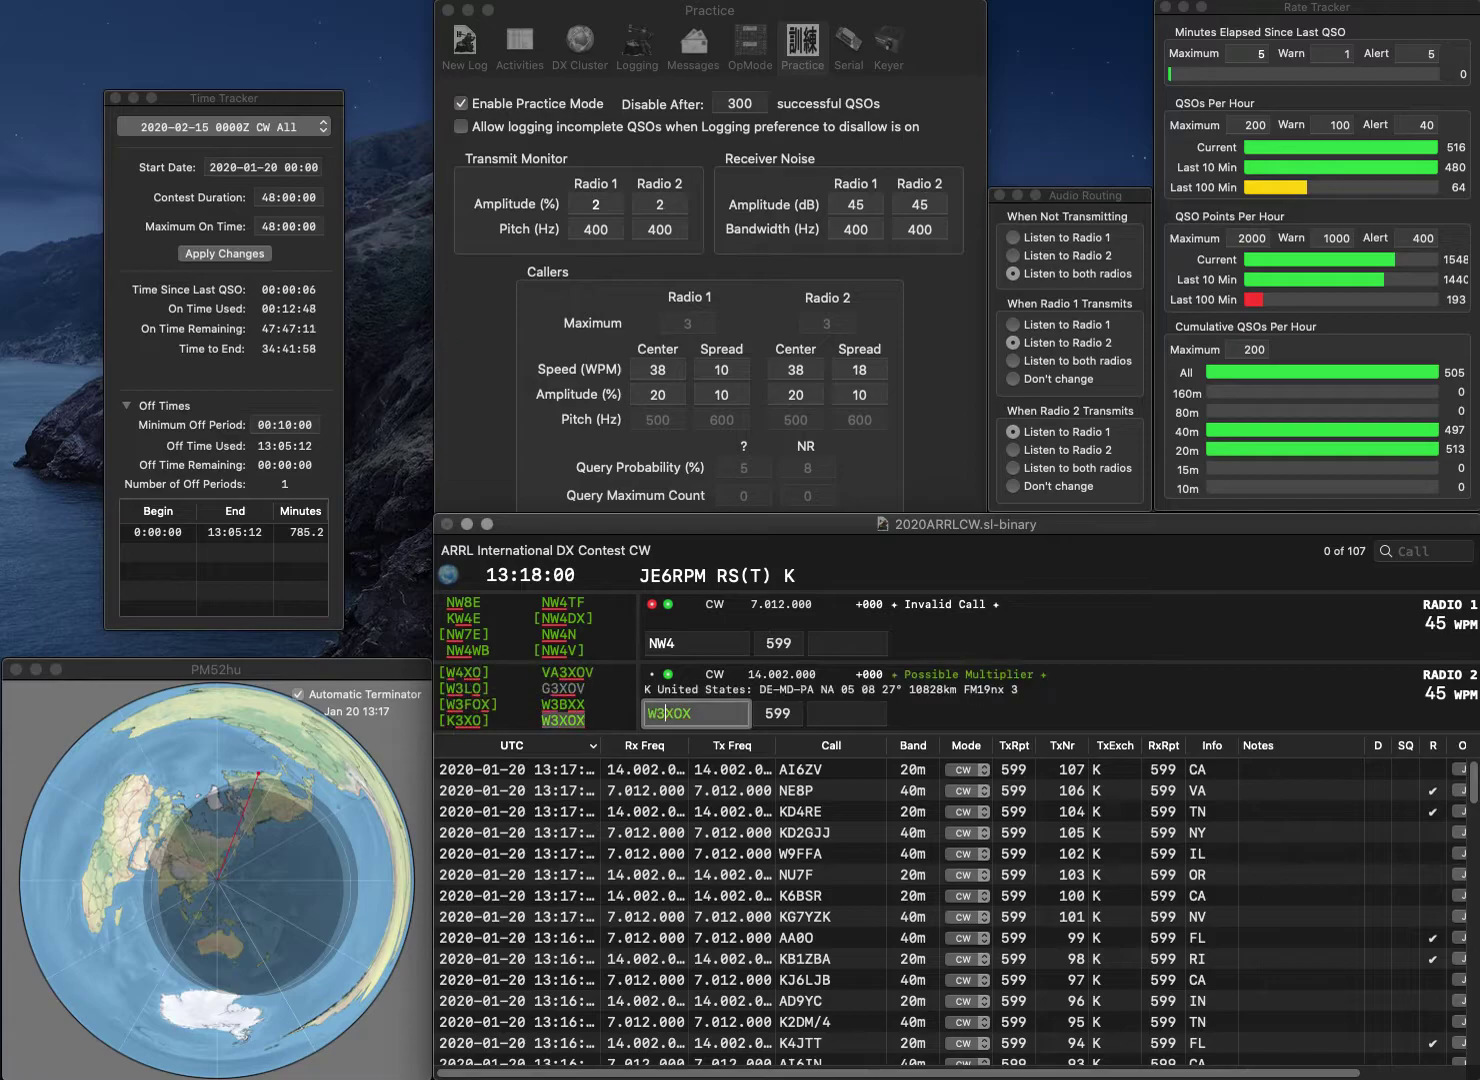
Correct and complete the call sign on Radio 1 to NW3R and answer the caller
key("BackSpace")
type("3R")
key("Return")
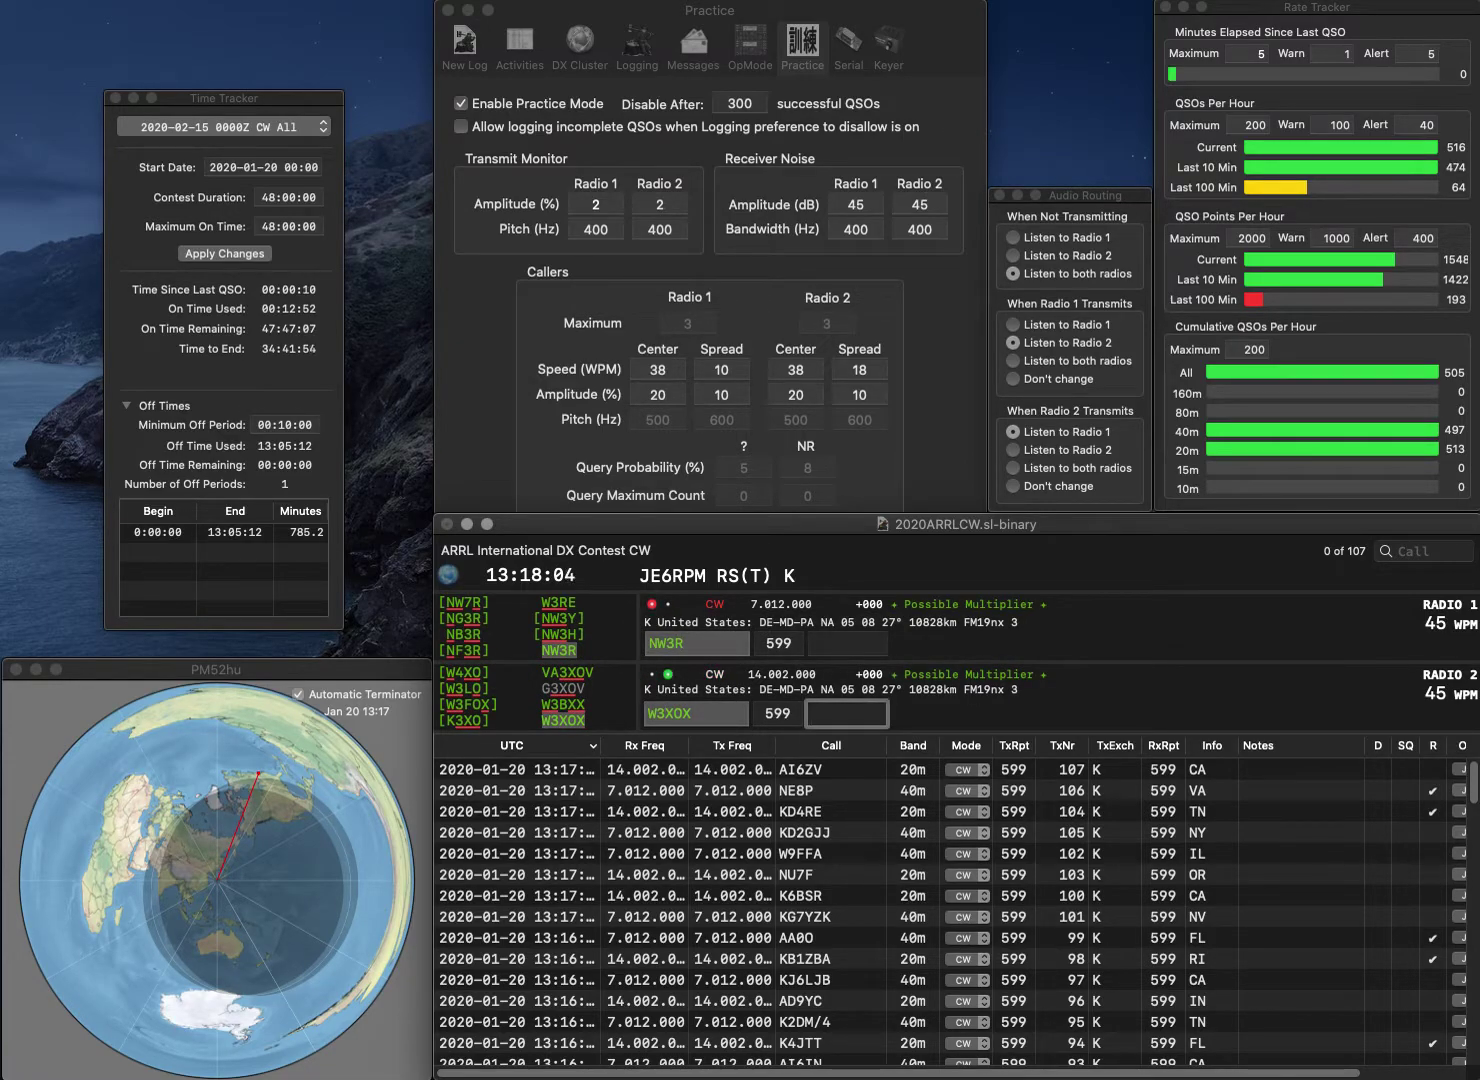
Log W3XOX on Radio 2 with exchange PA and NW3R on Radio 1 with exchange MD
type("PA")
key("Return")
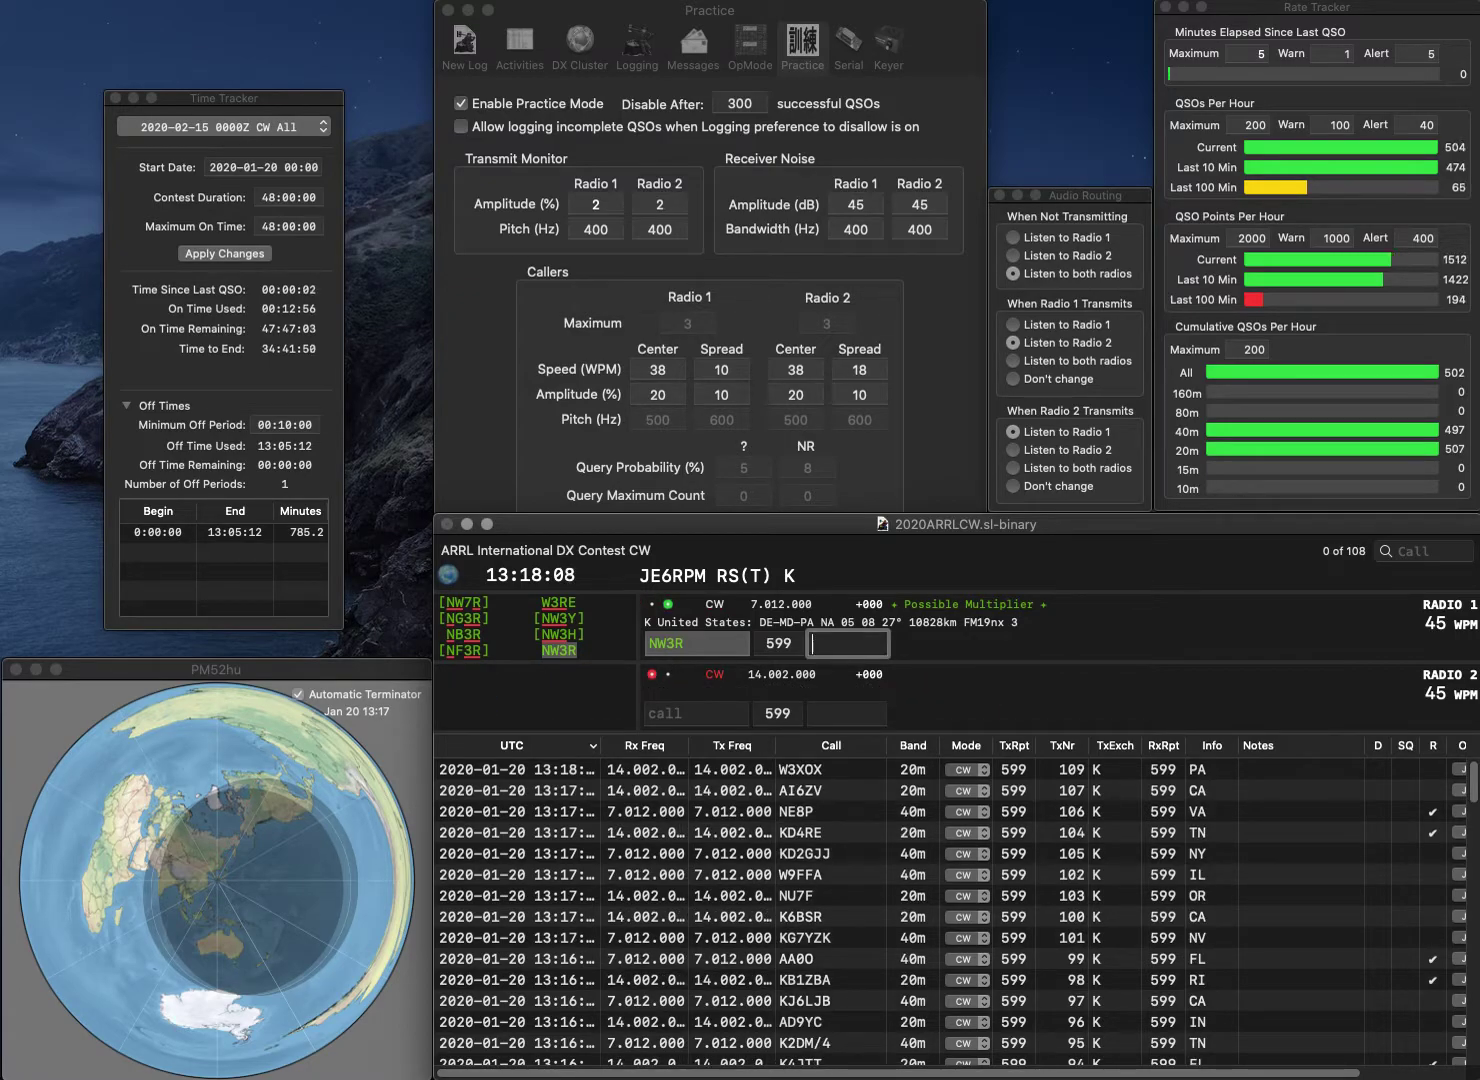
key("Return")
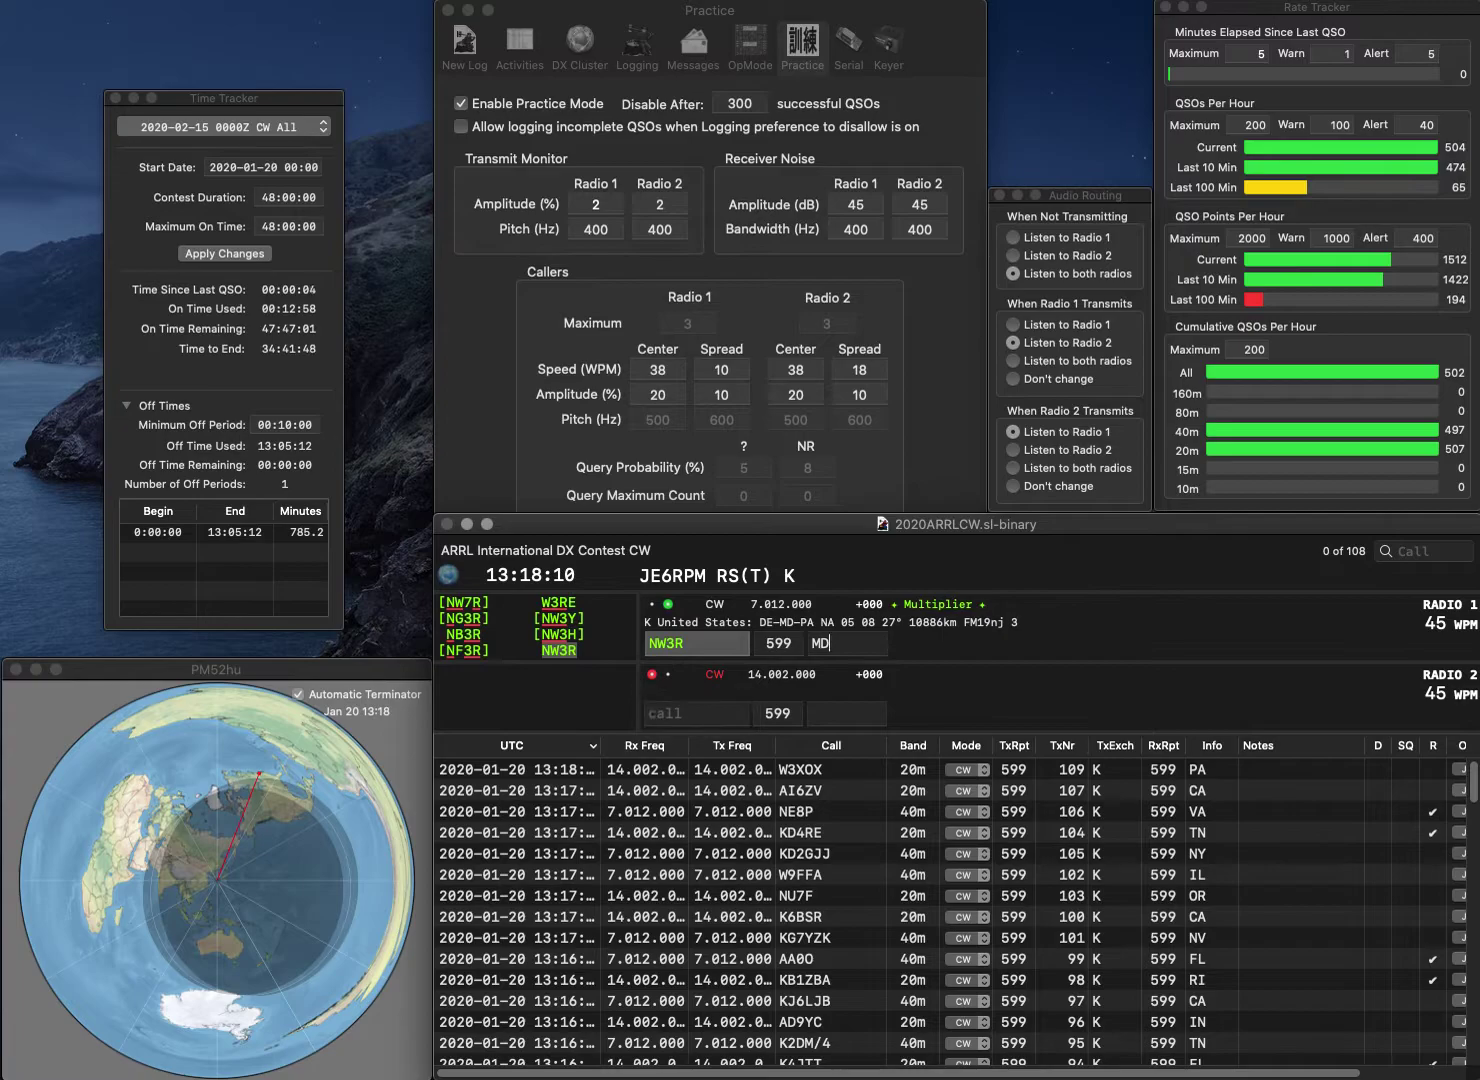
type("WT5L")
key("Return")
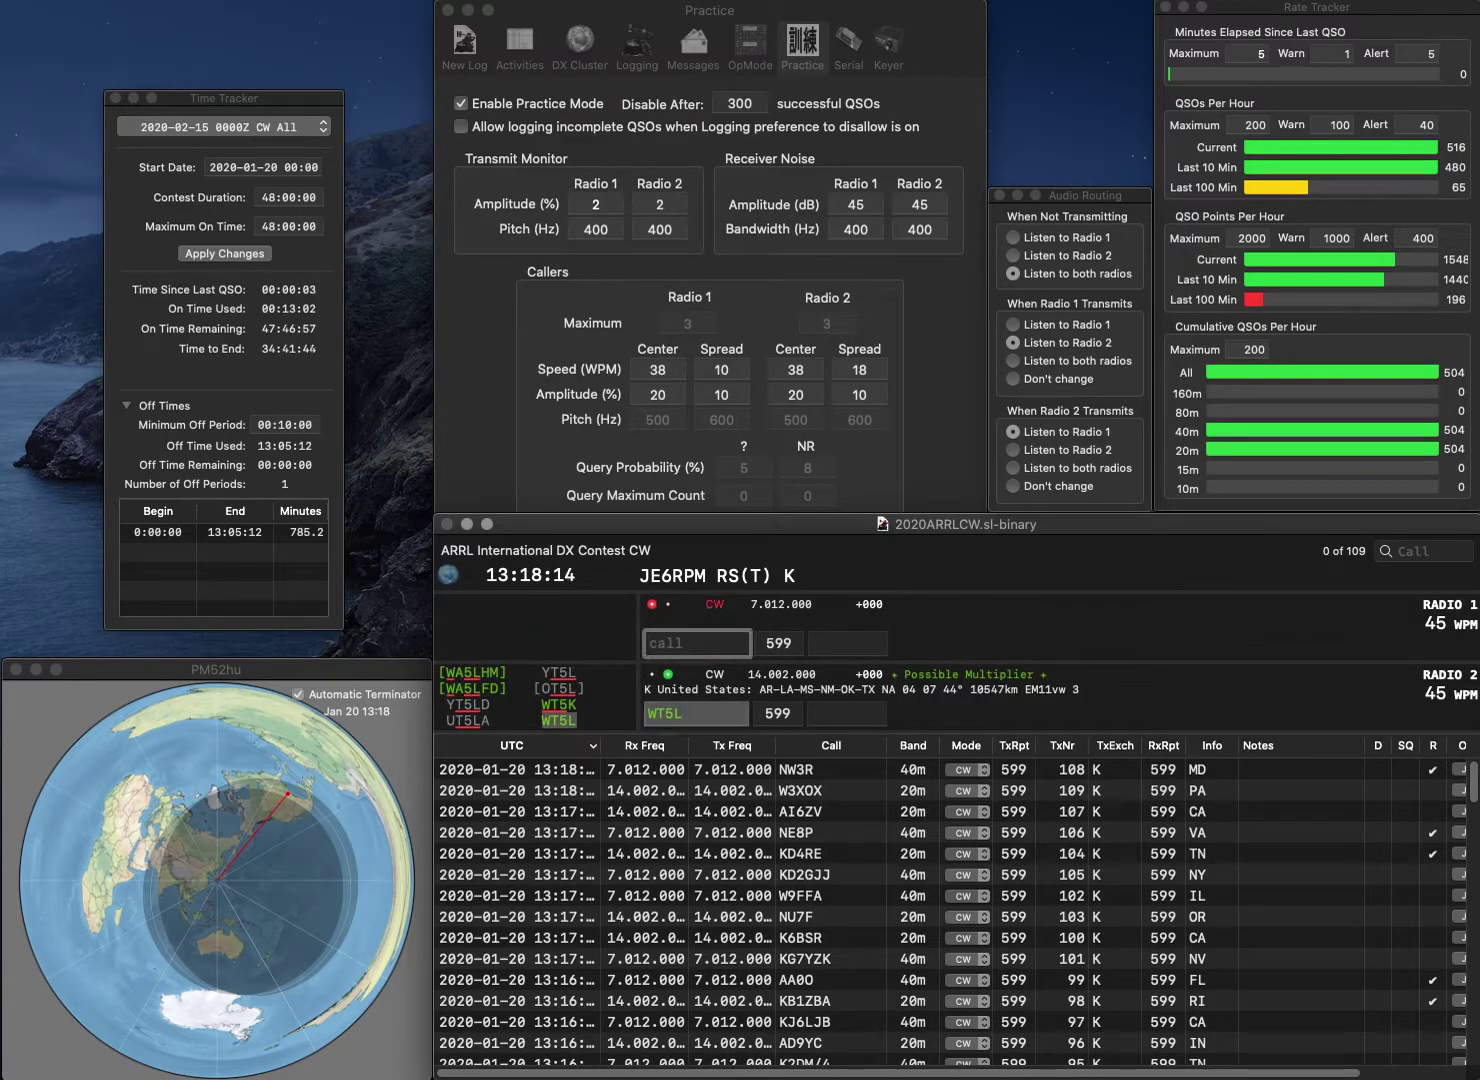
type("K")
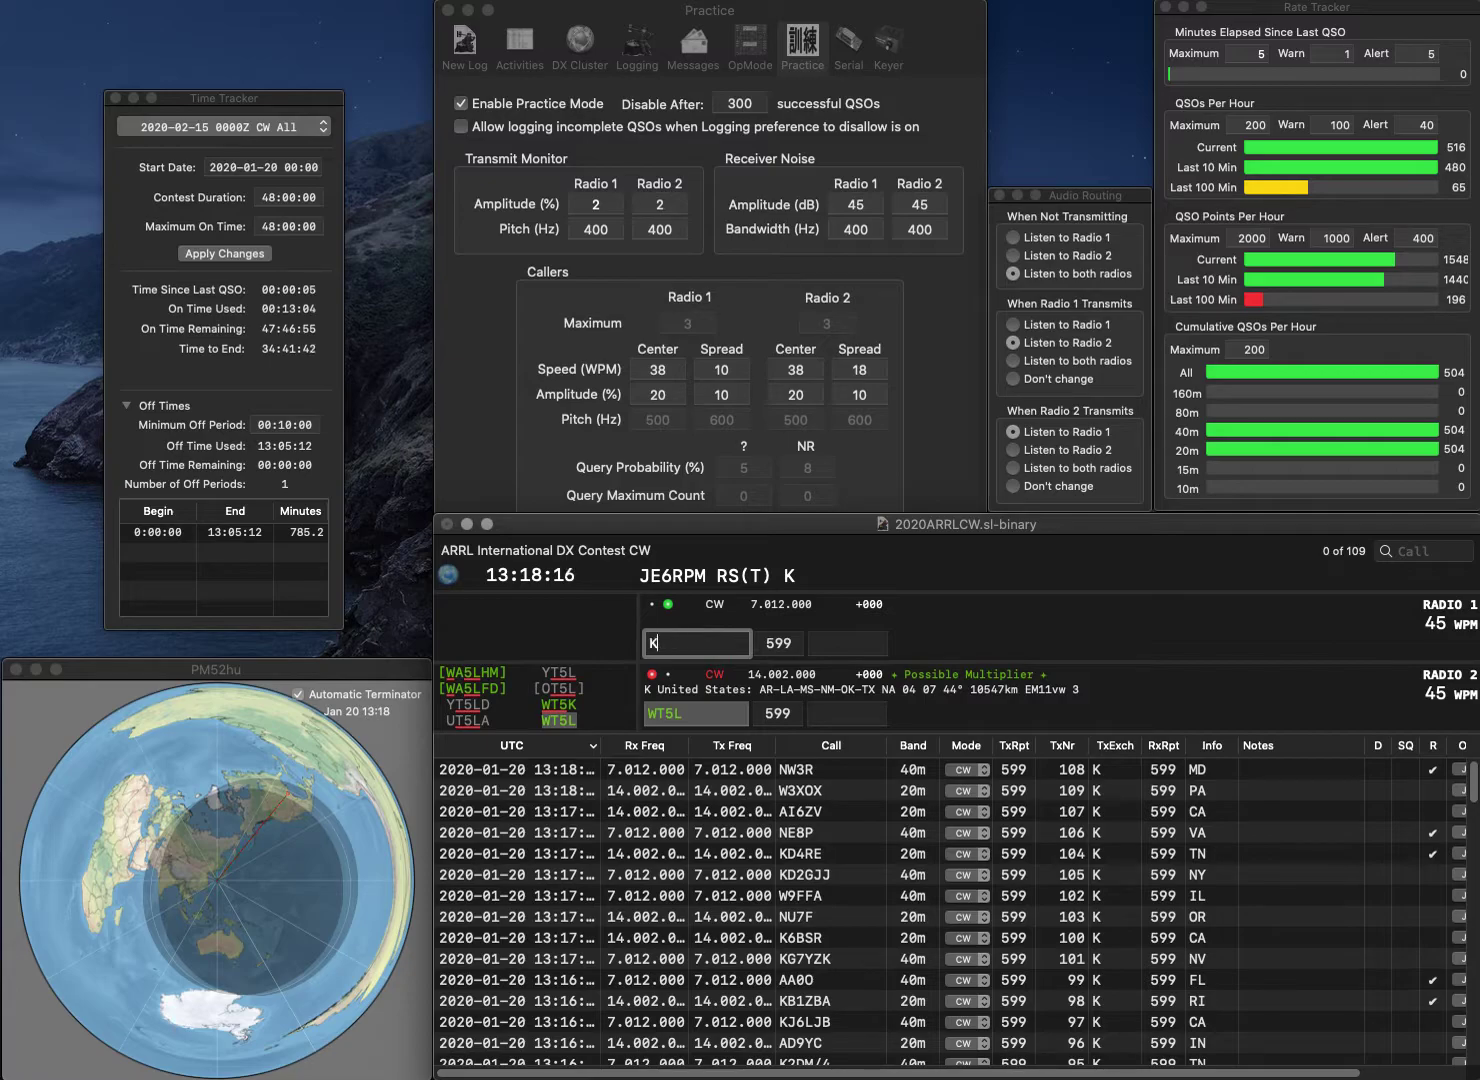
type("0WOI")
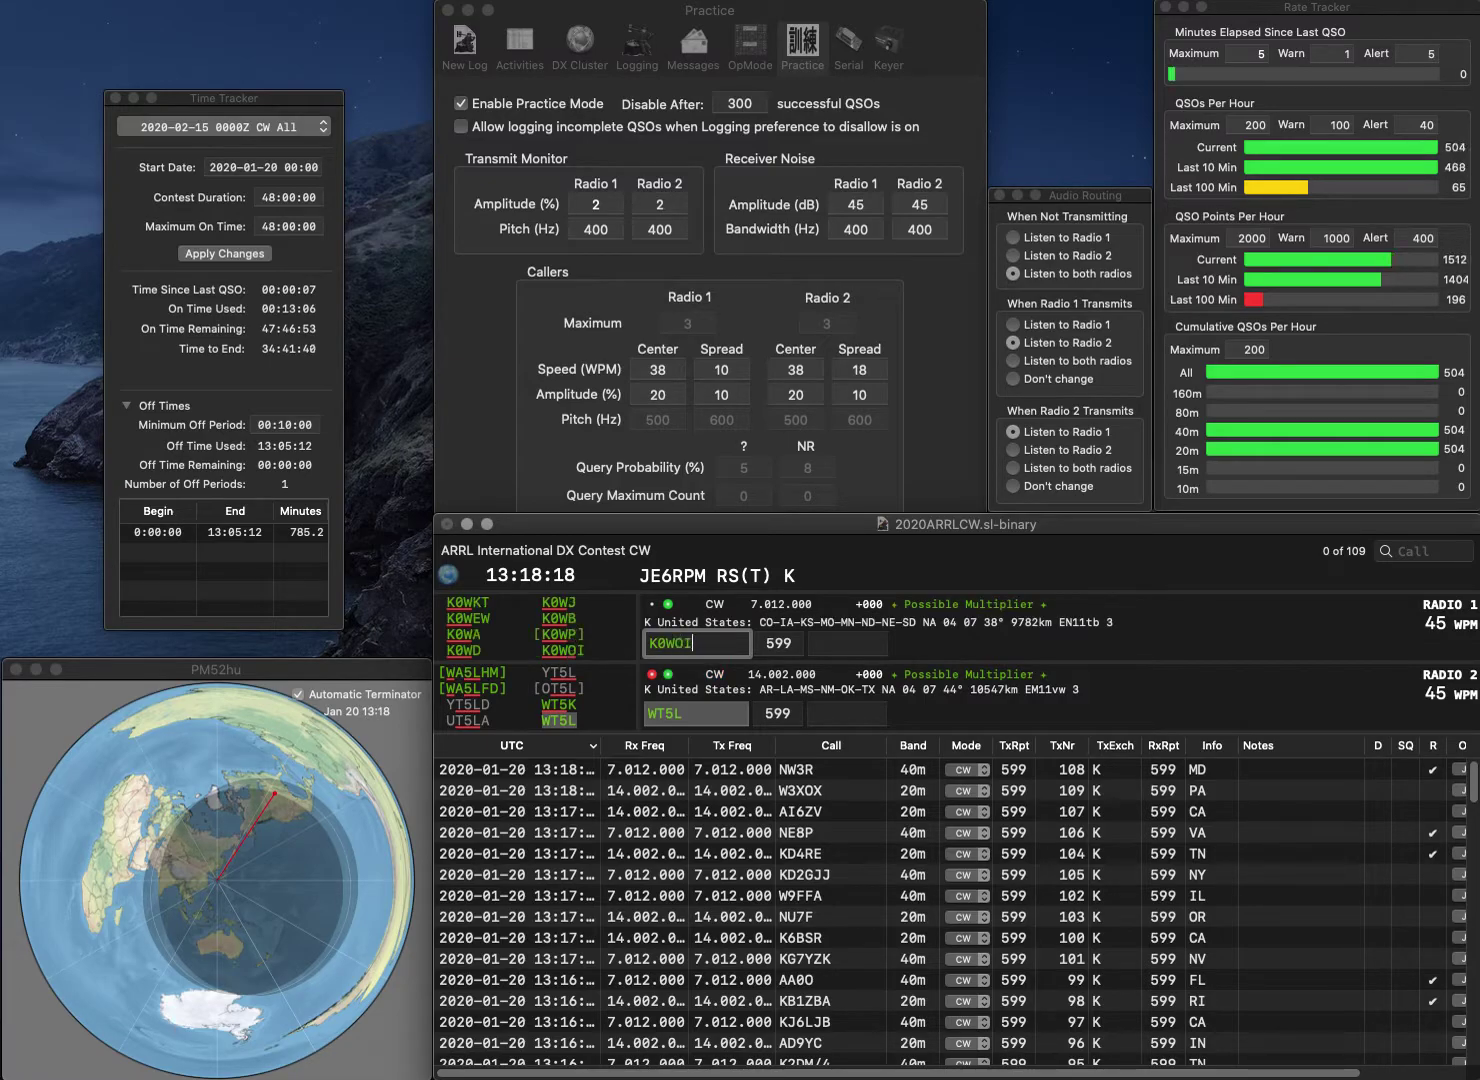
key("Return")
key("Return")
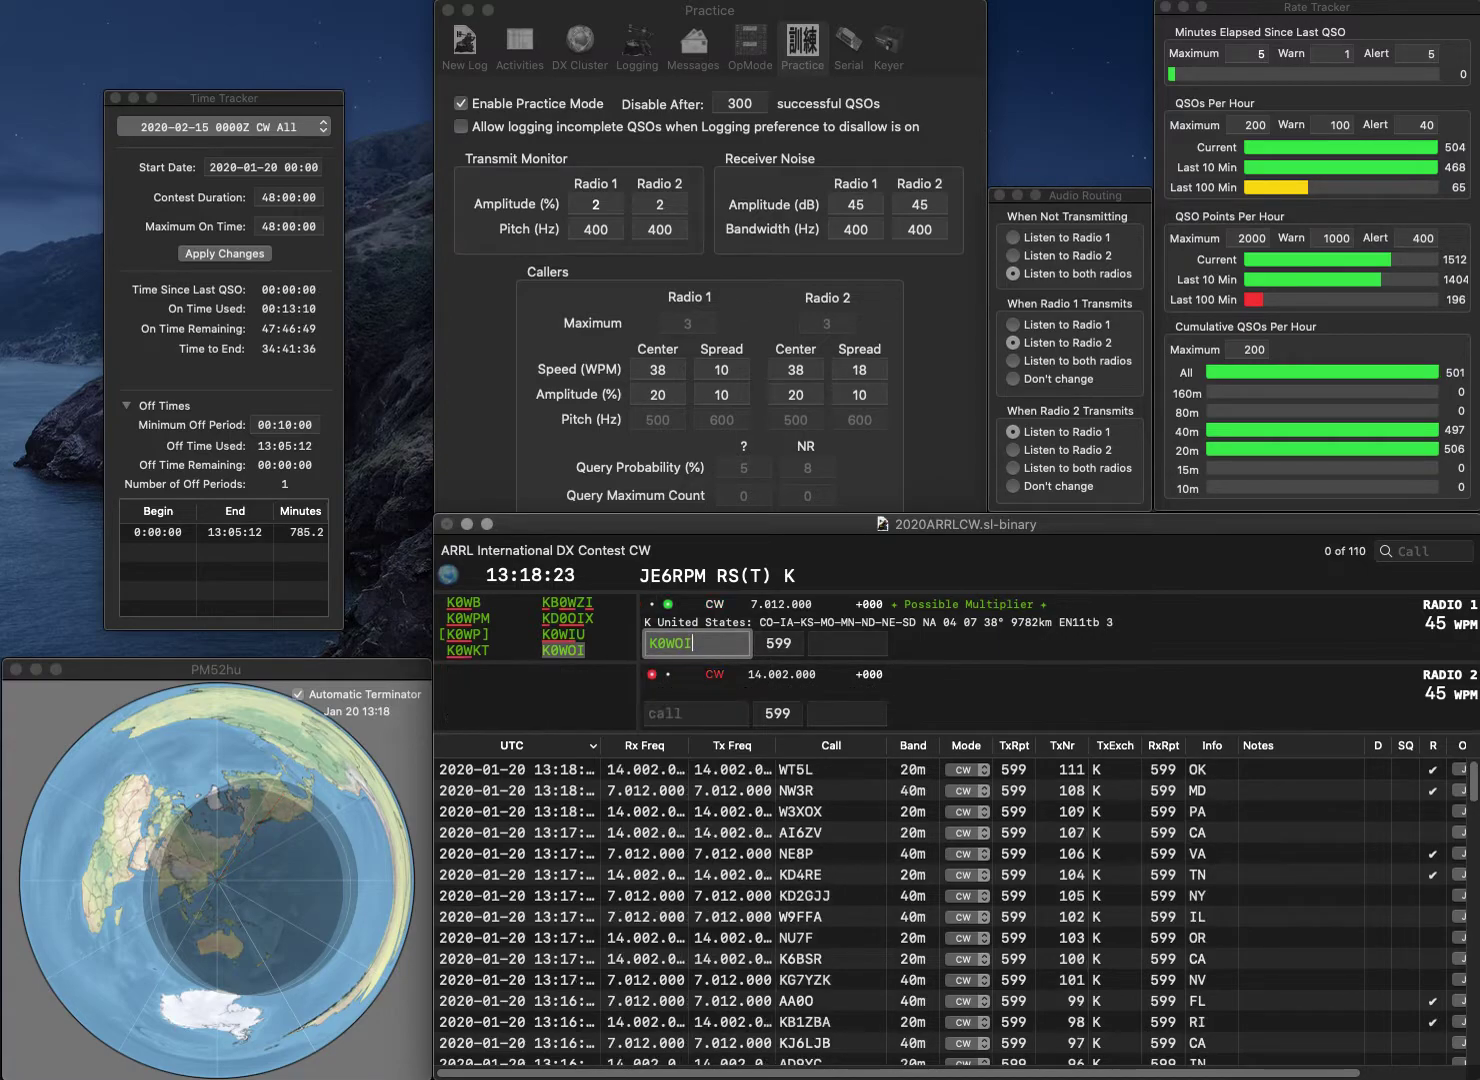
type("MO")
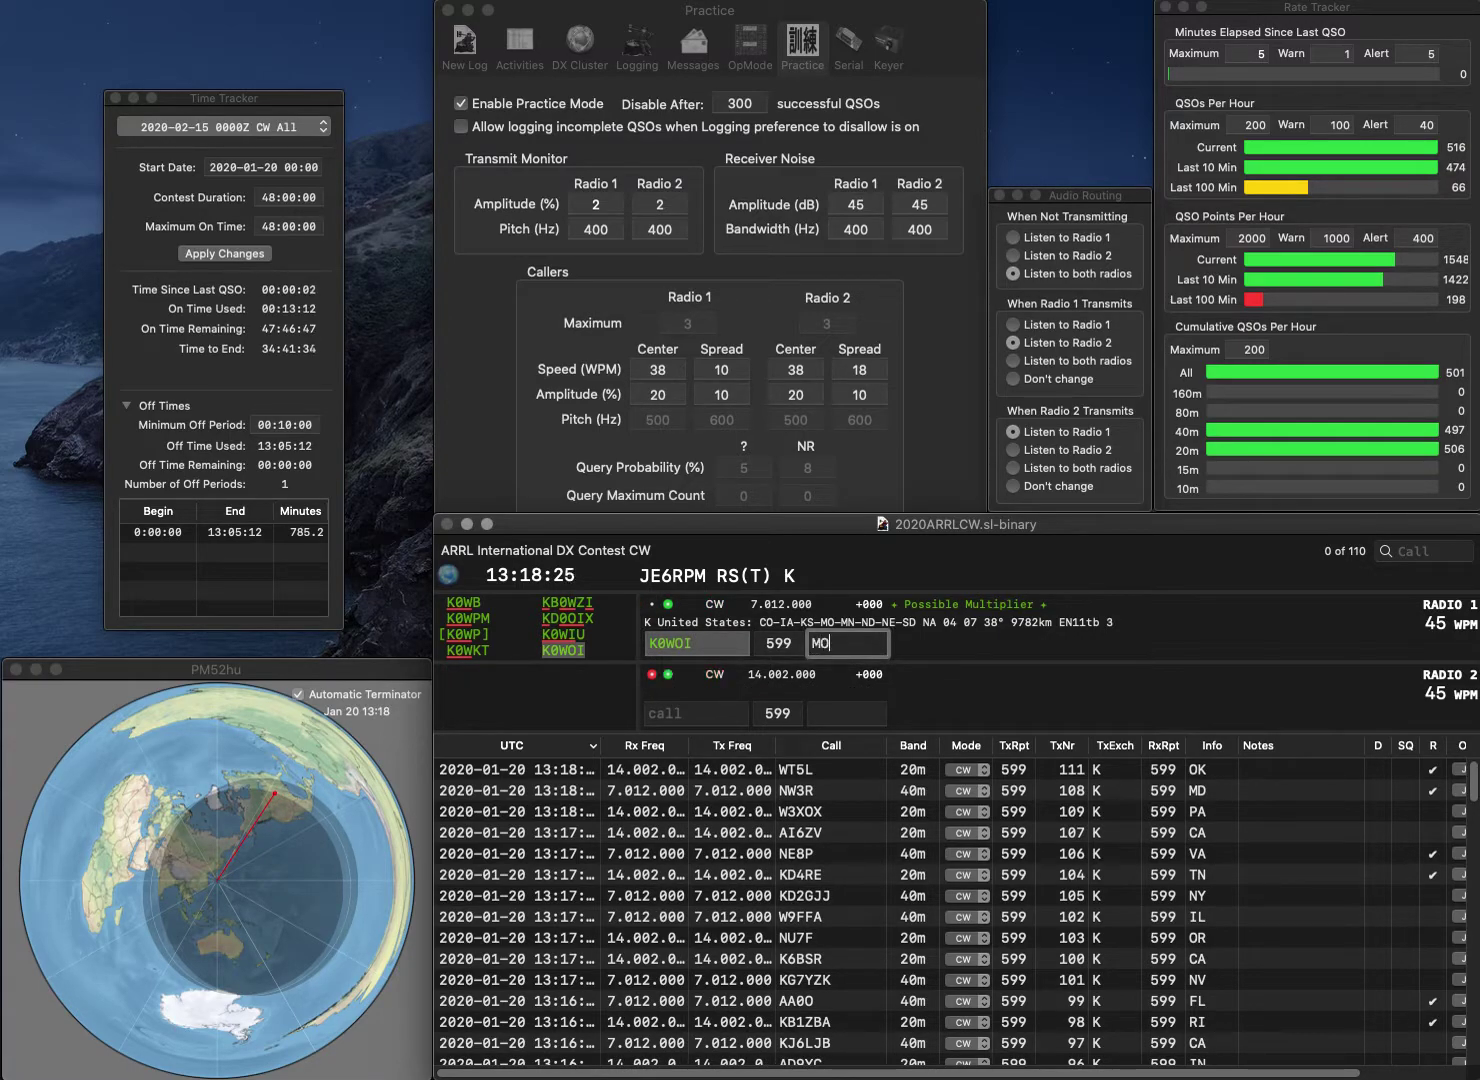
key("Return")
type("KA3DCO")
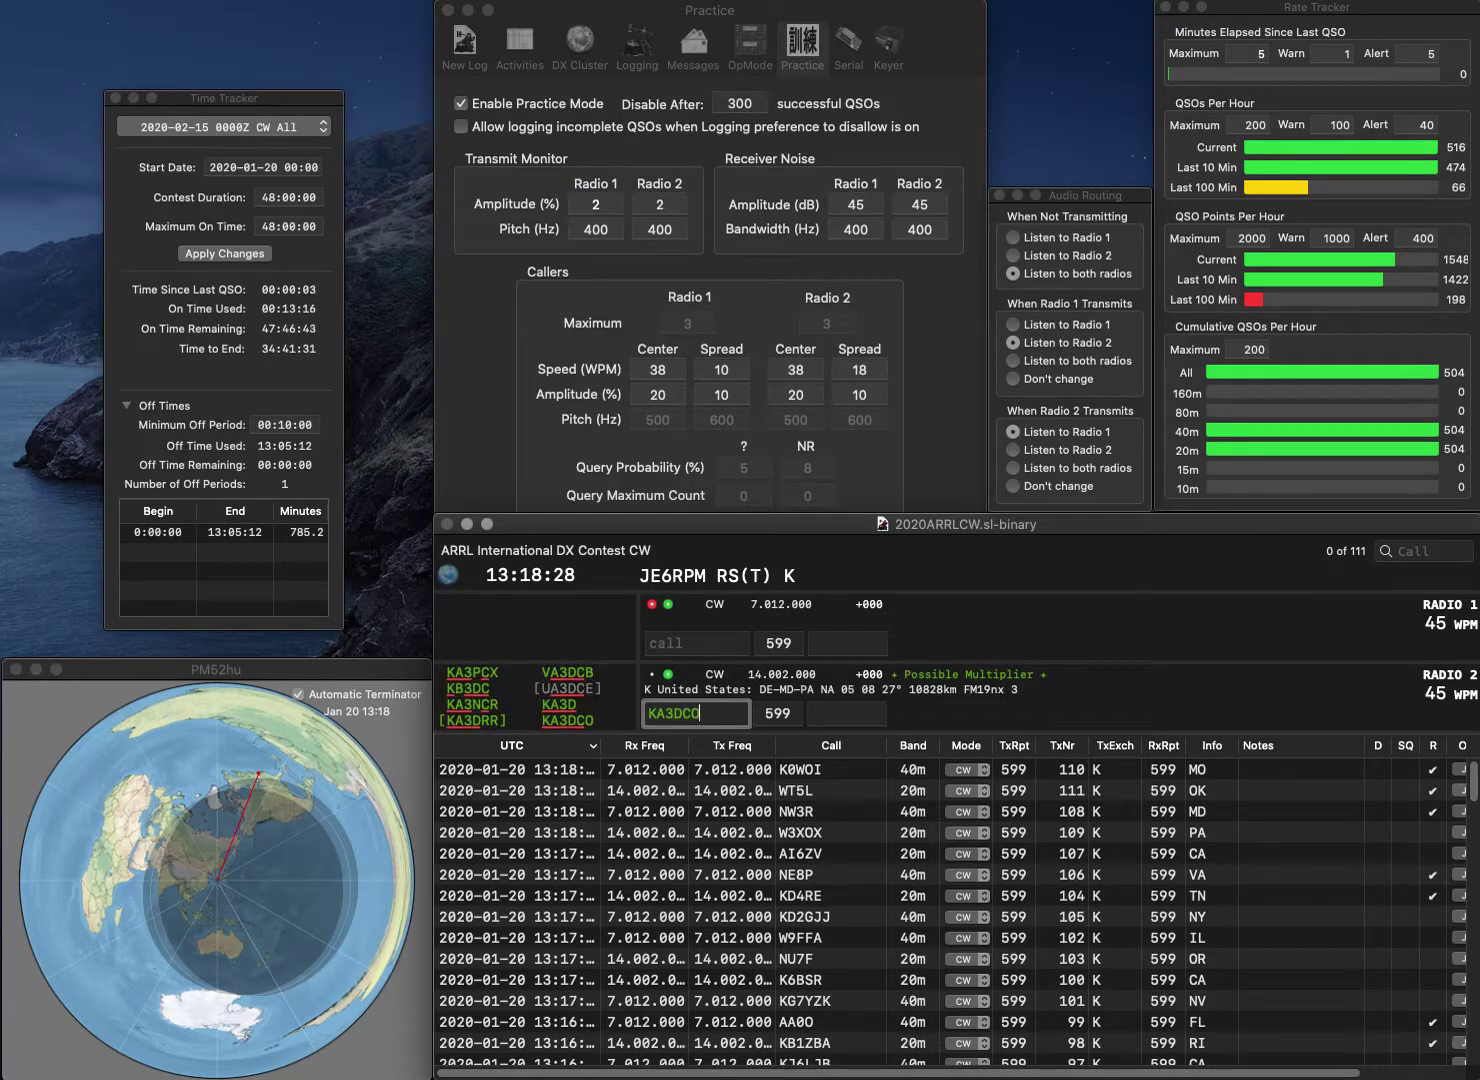
key("Return")
type("DE")
key("BackSpace")
type("5OE")
key("Return")
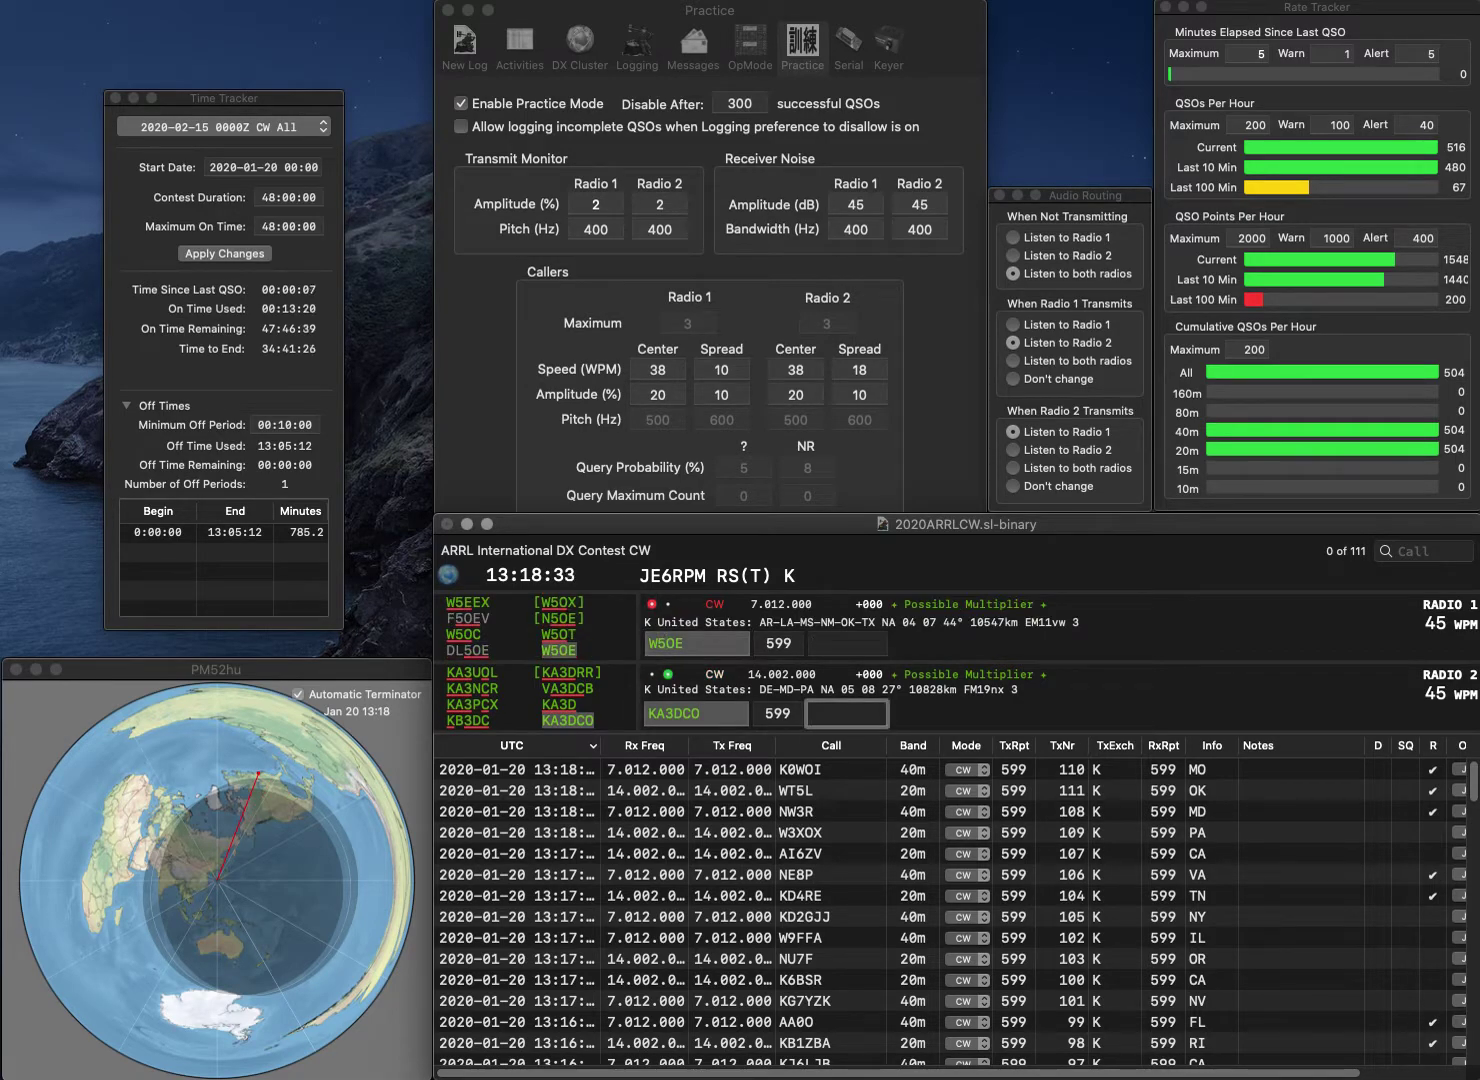
Log KA3DCO on Radio 2 with exchange PA and W5OE on Radio 1 with exchange OK
type("W")
key("BackSpace")
type("PA")
key("Return")
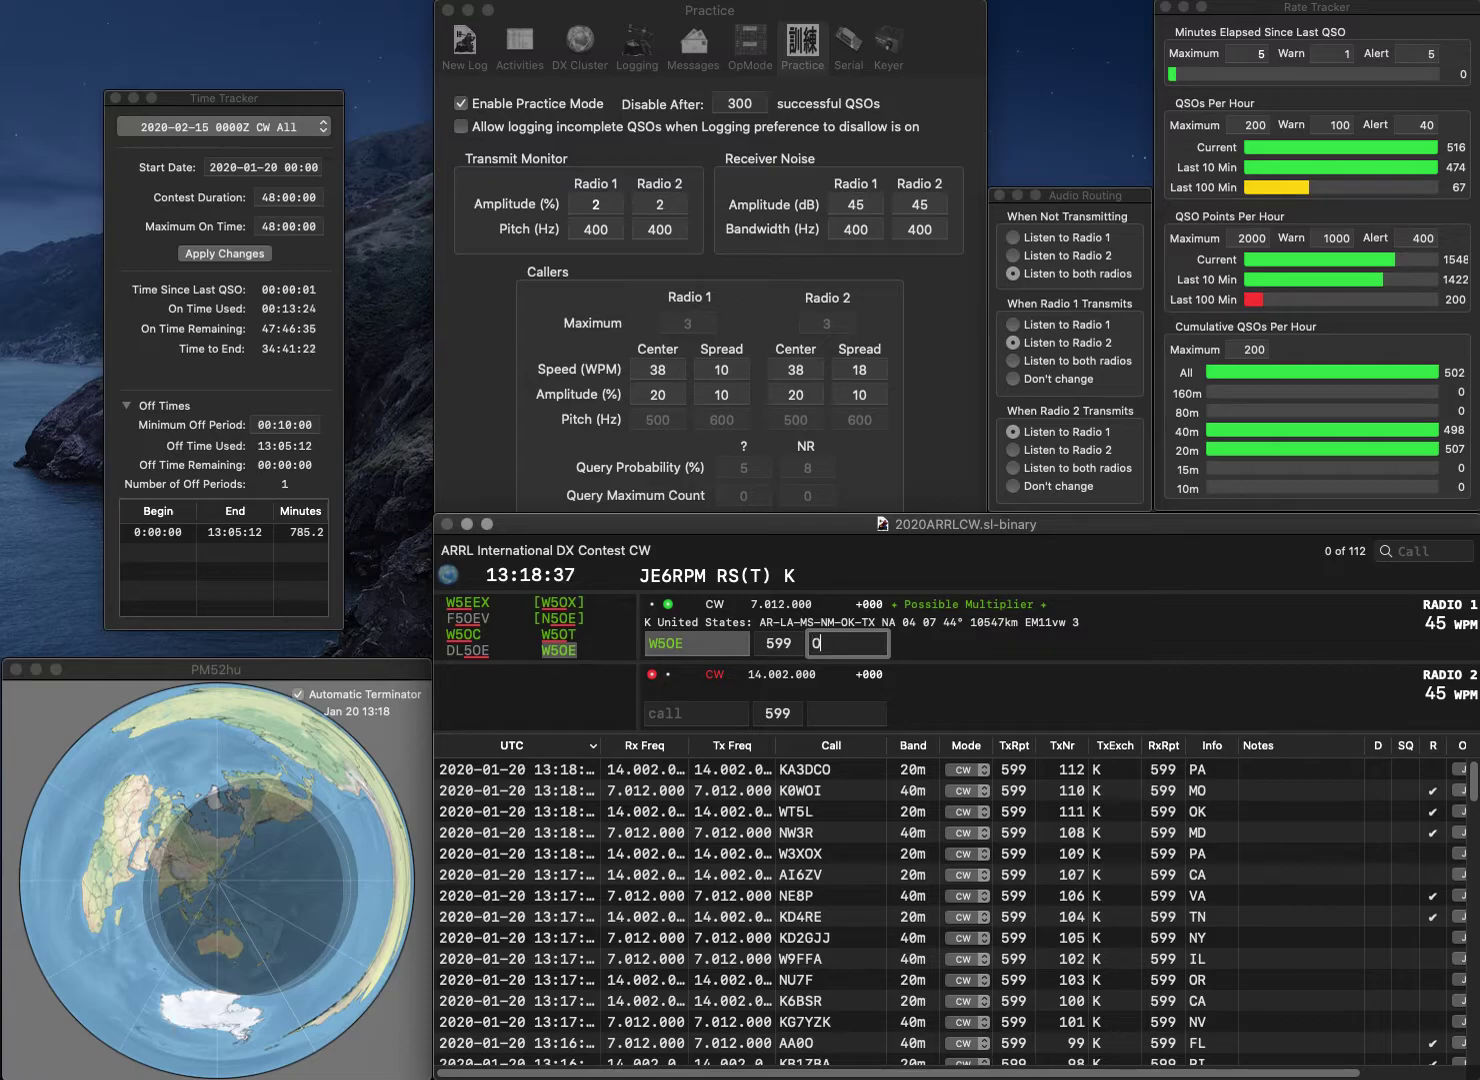
key("Return")
Answer AB5ZA on Radio 2 and W9WO on Radio 1
type("AB5")
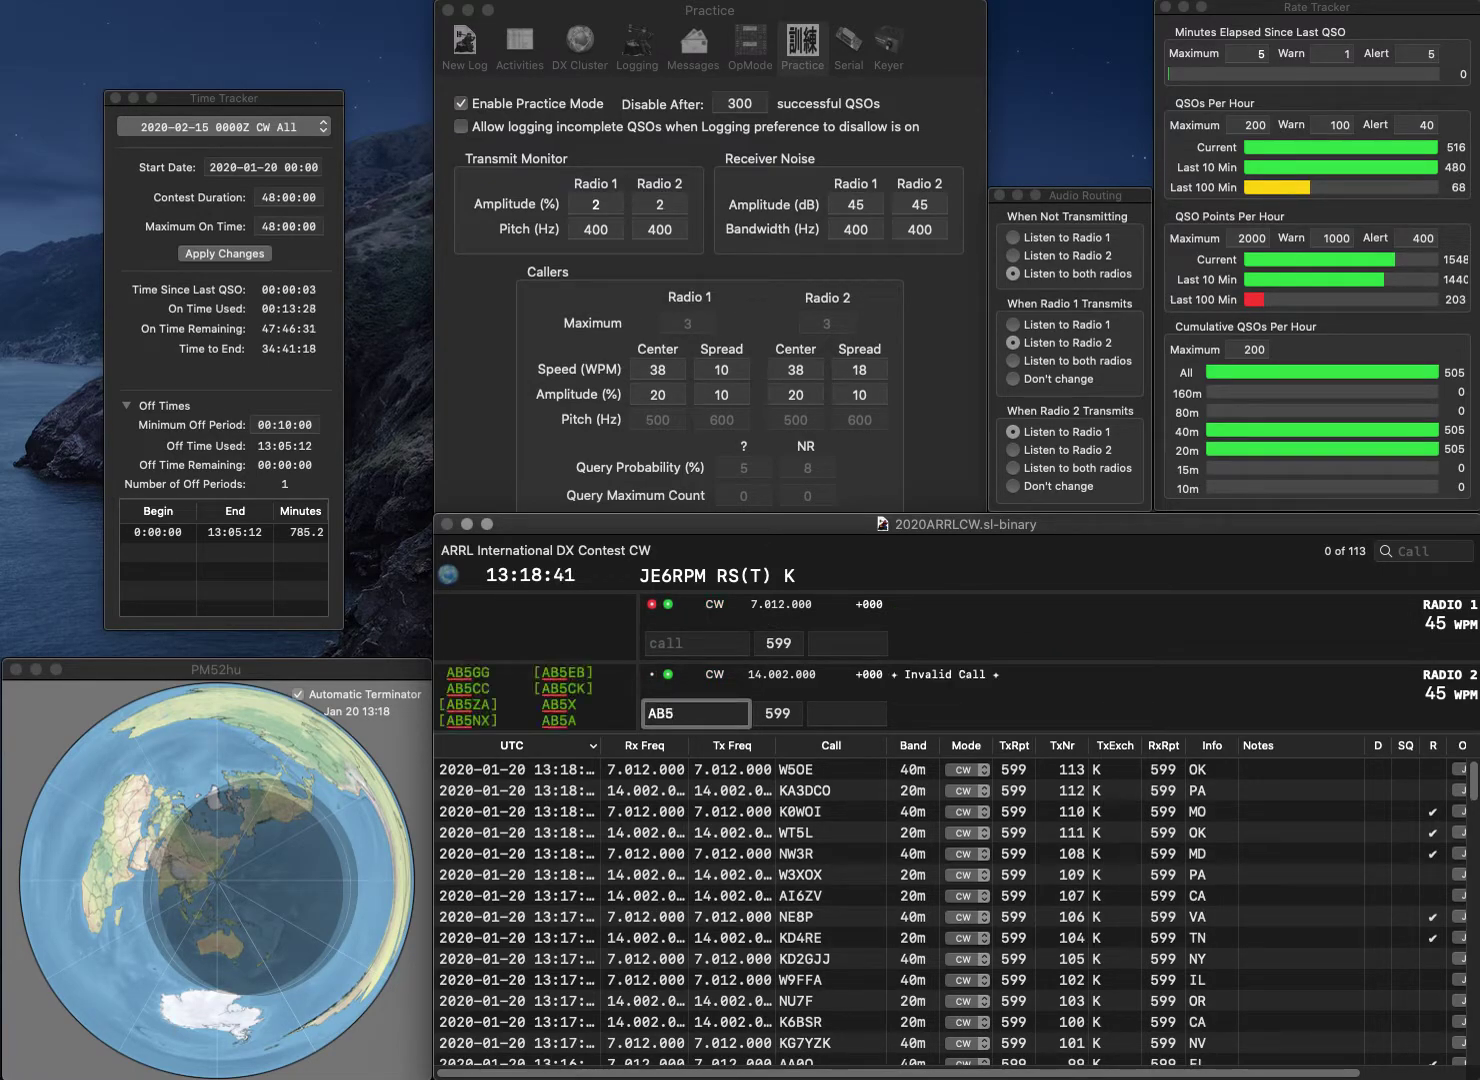
type("ZA")
key("Return")
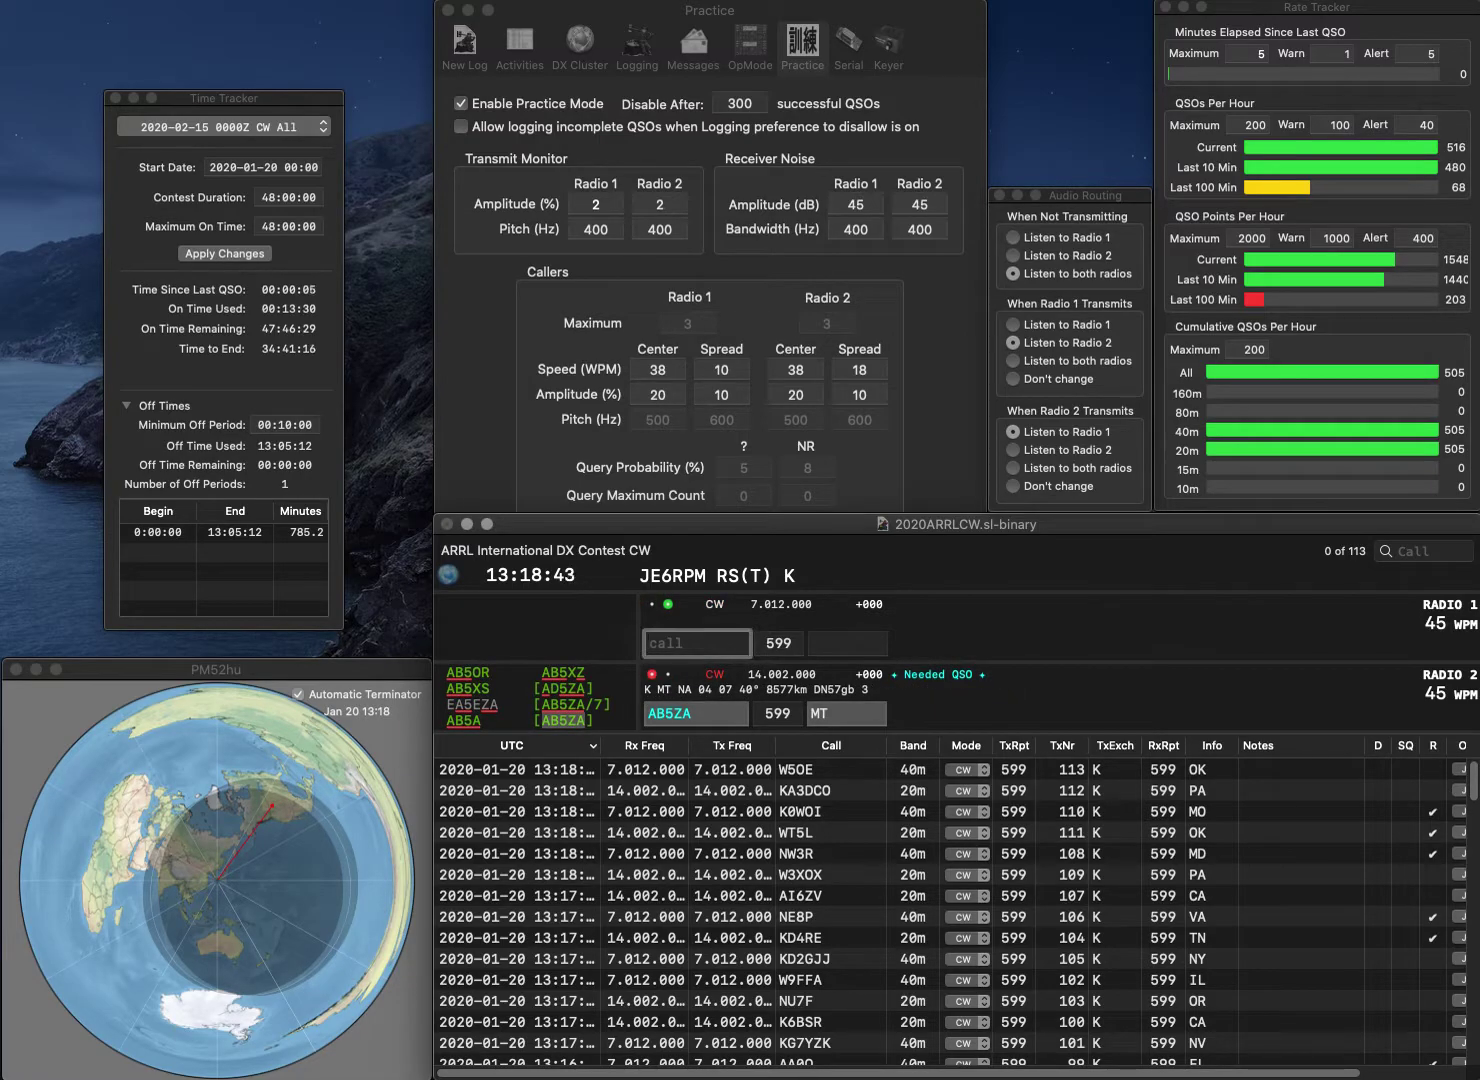
type("W9WO")
key("Return")
key("Return")
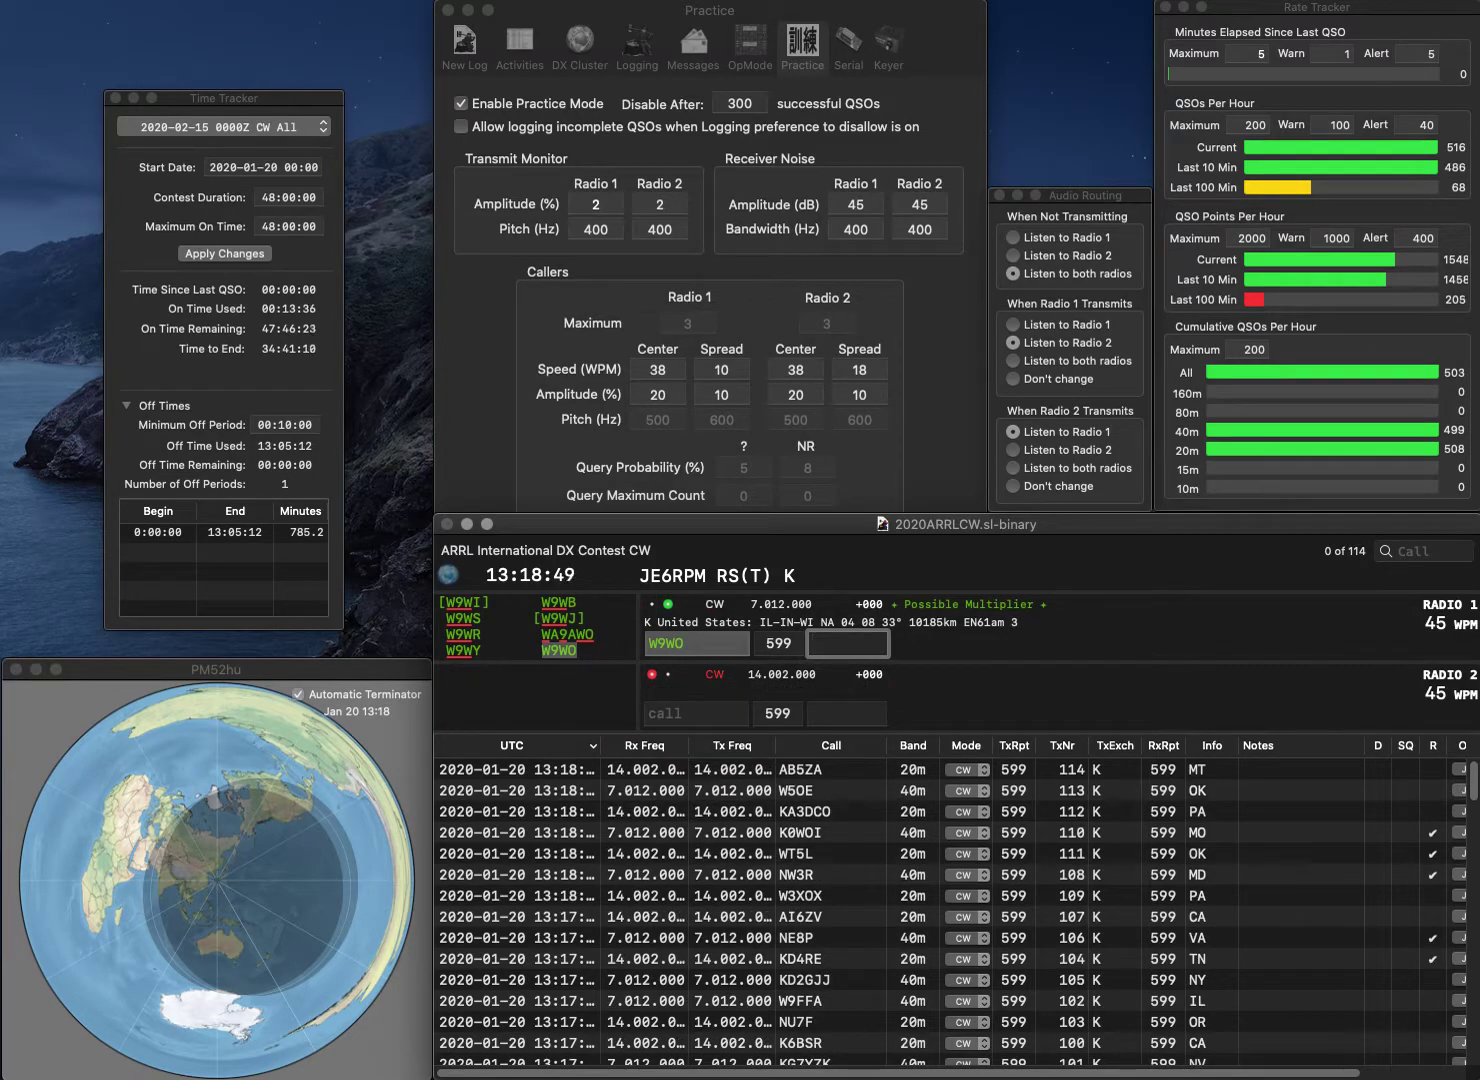
type("IN")
key("Return")
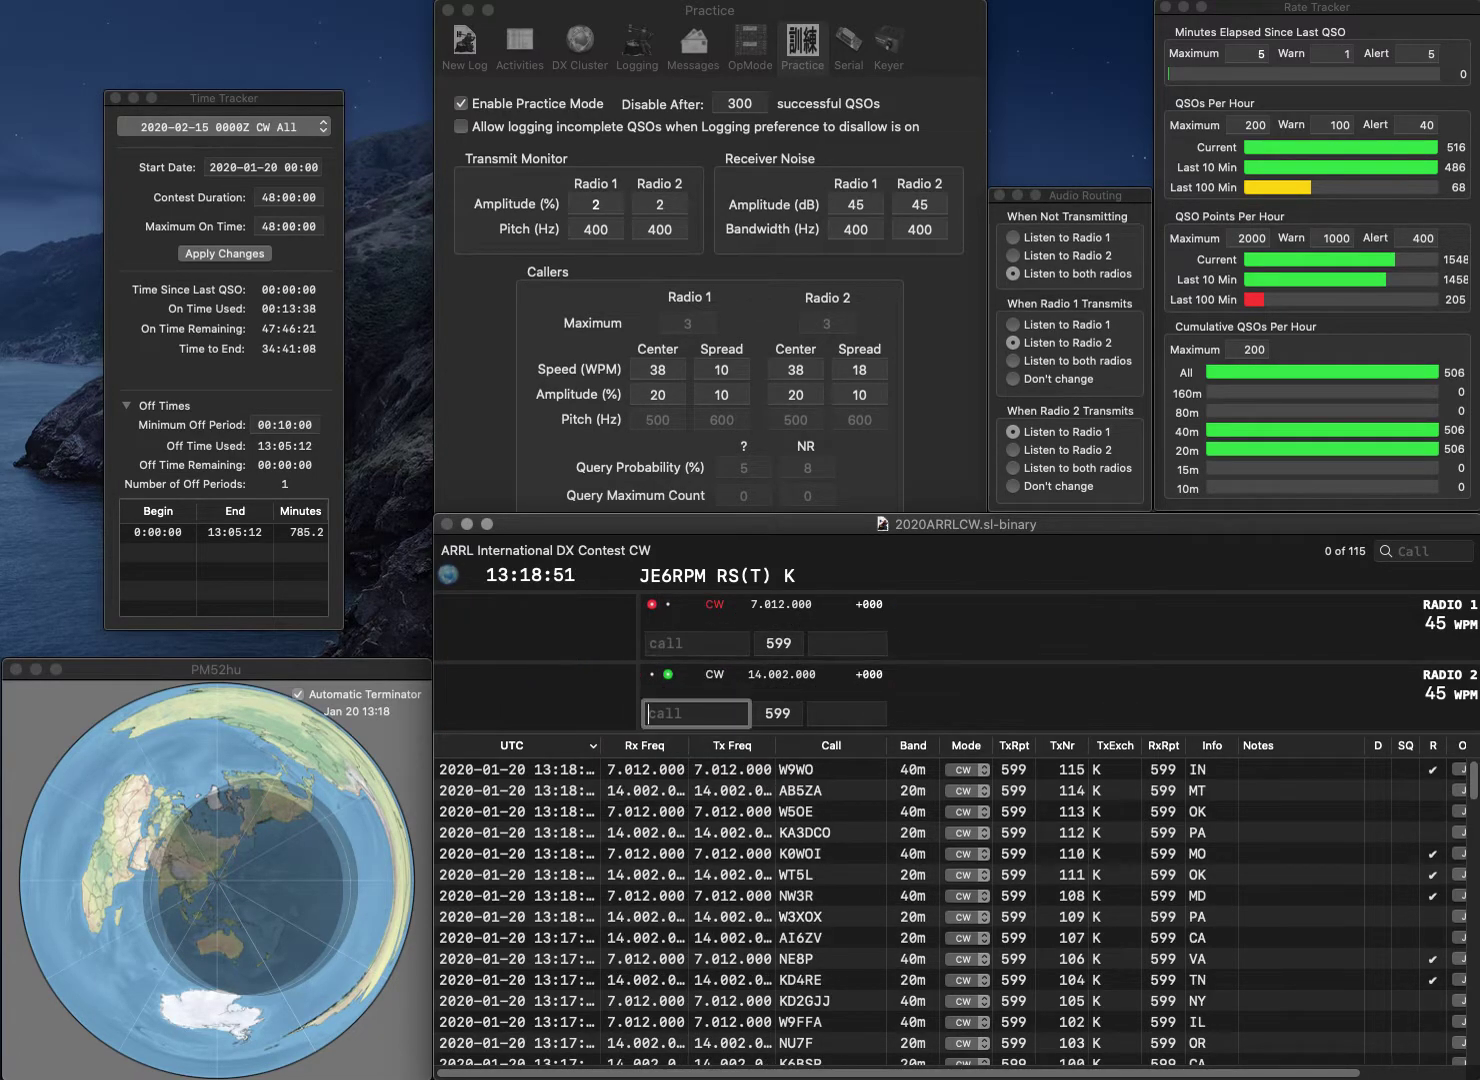
type("N7DCP")
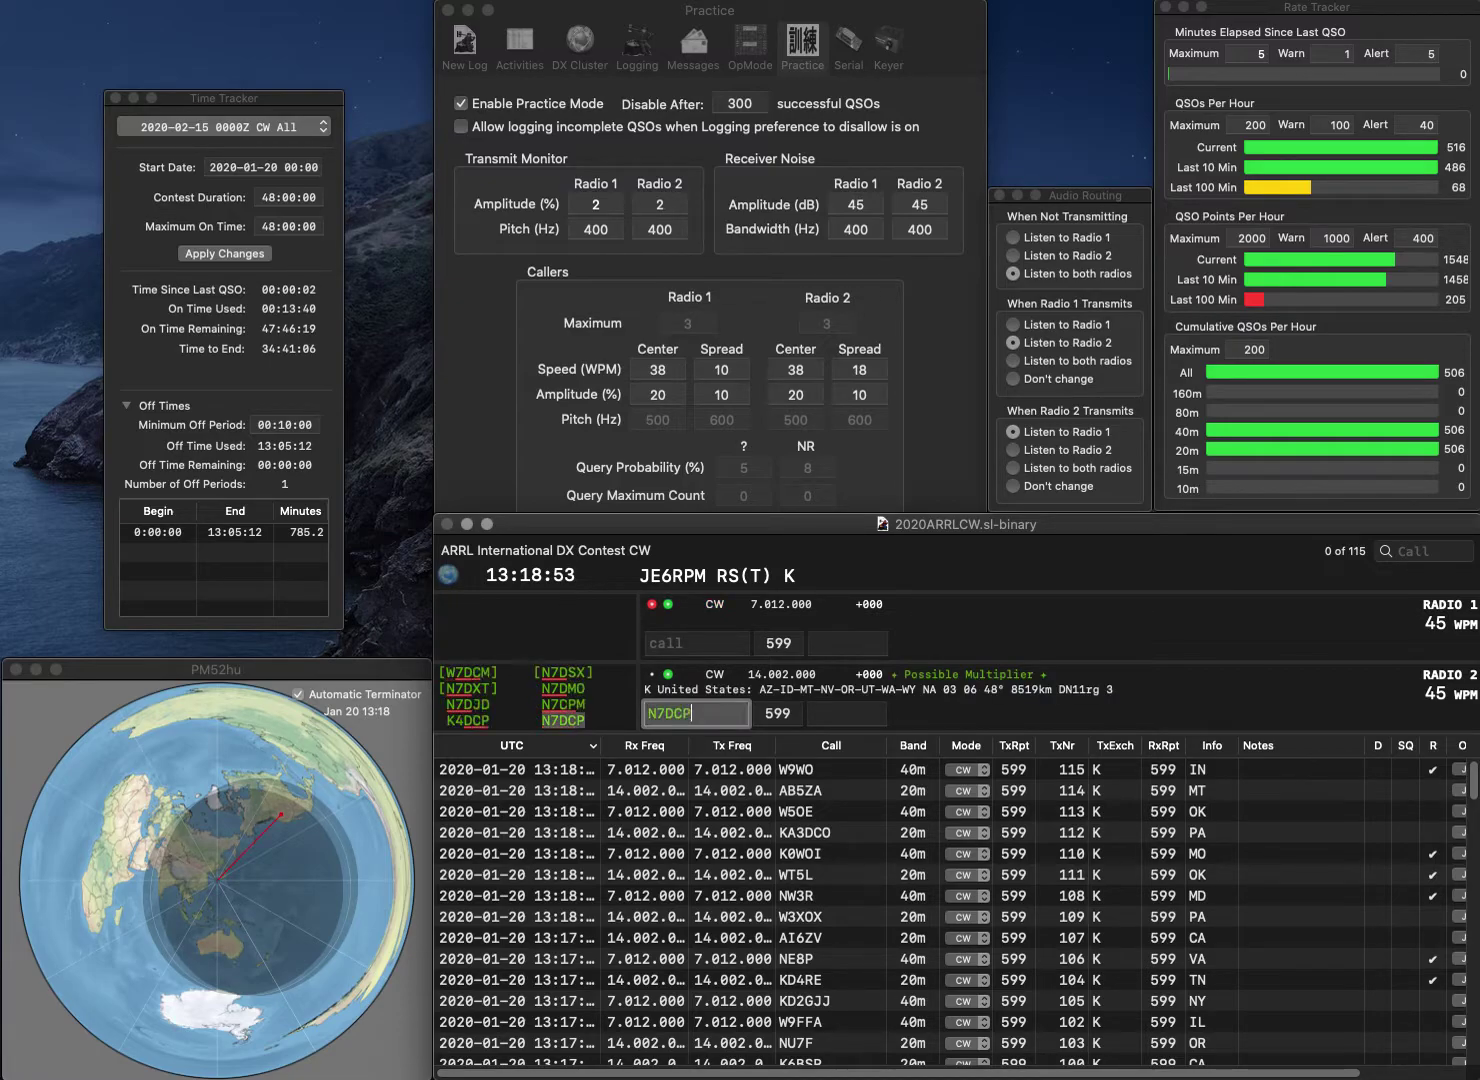
key("Return")
type("W6ABT")
key("Return")
type("MT")
key("Return")
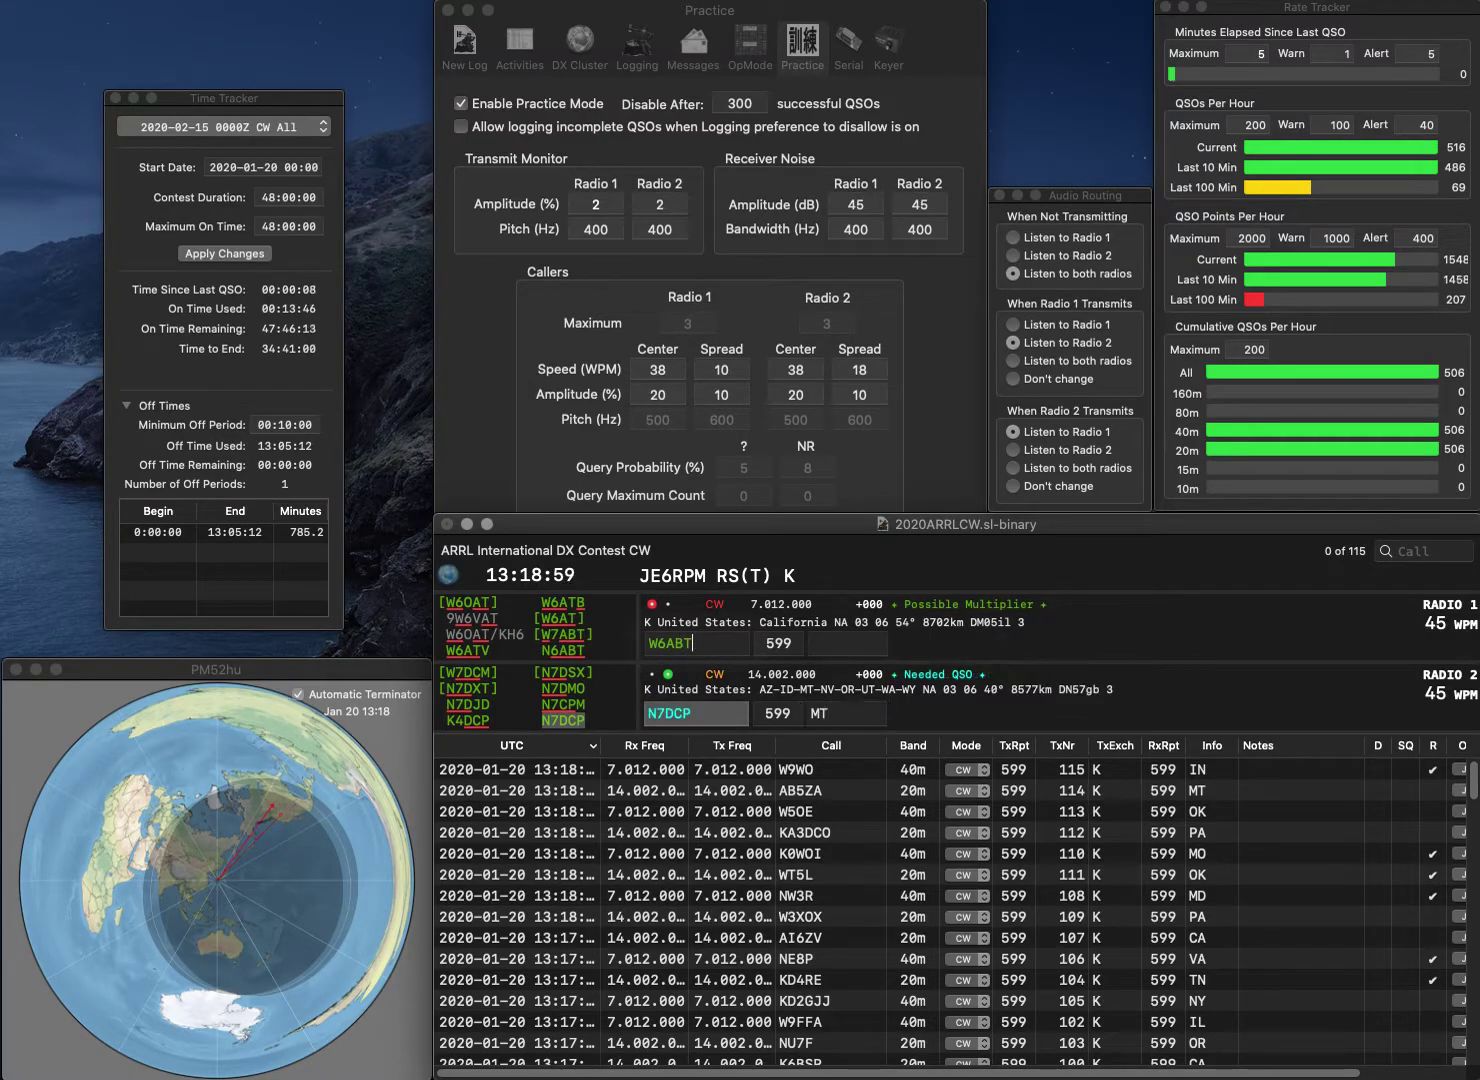
key("BackSpace")
key("BackSpace")
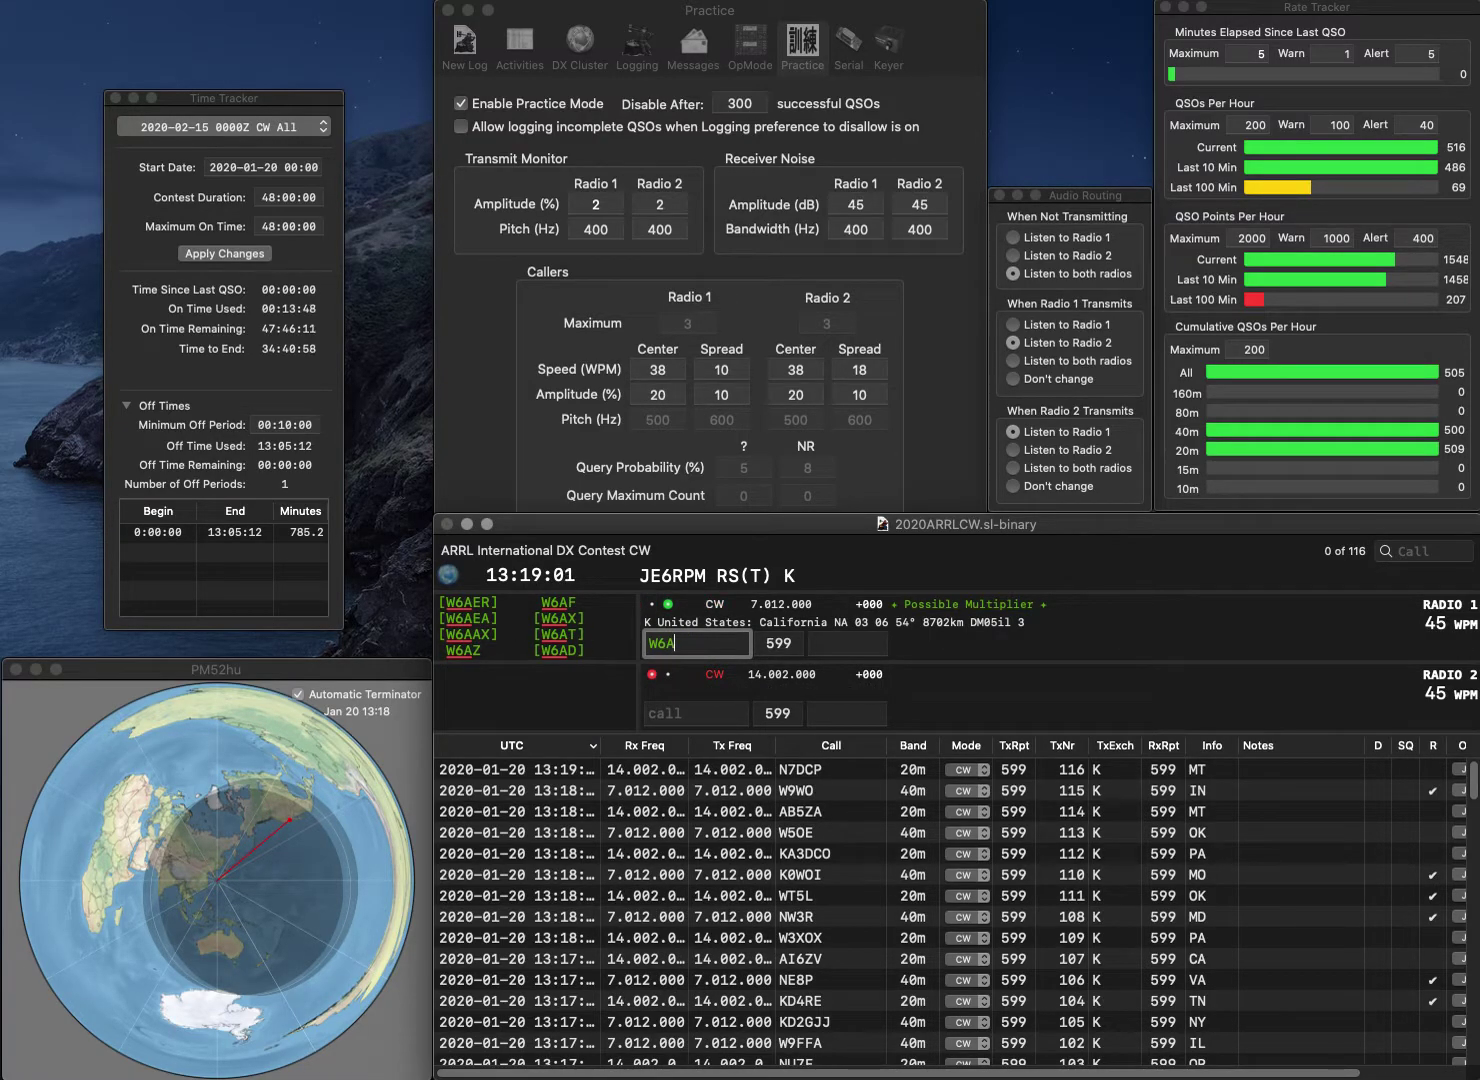
type("TB")
key("Return")
type("KD2E")
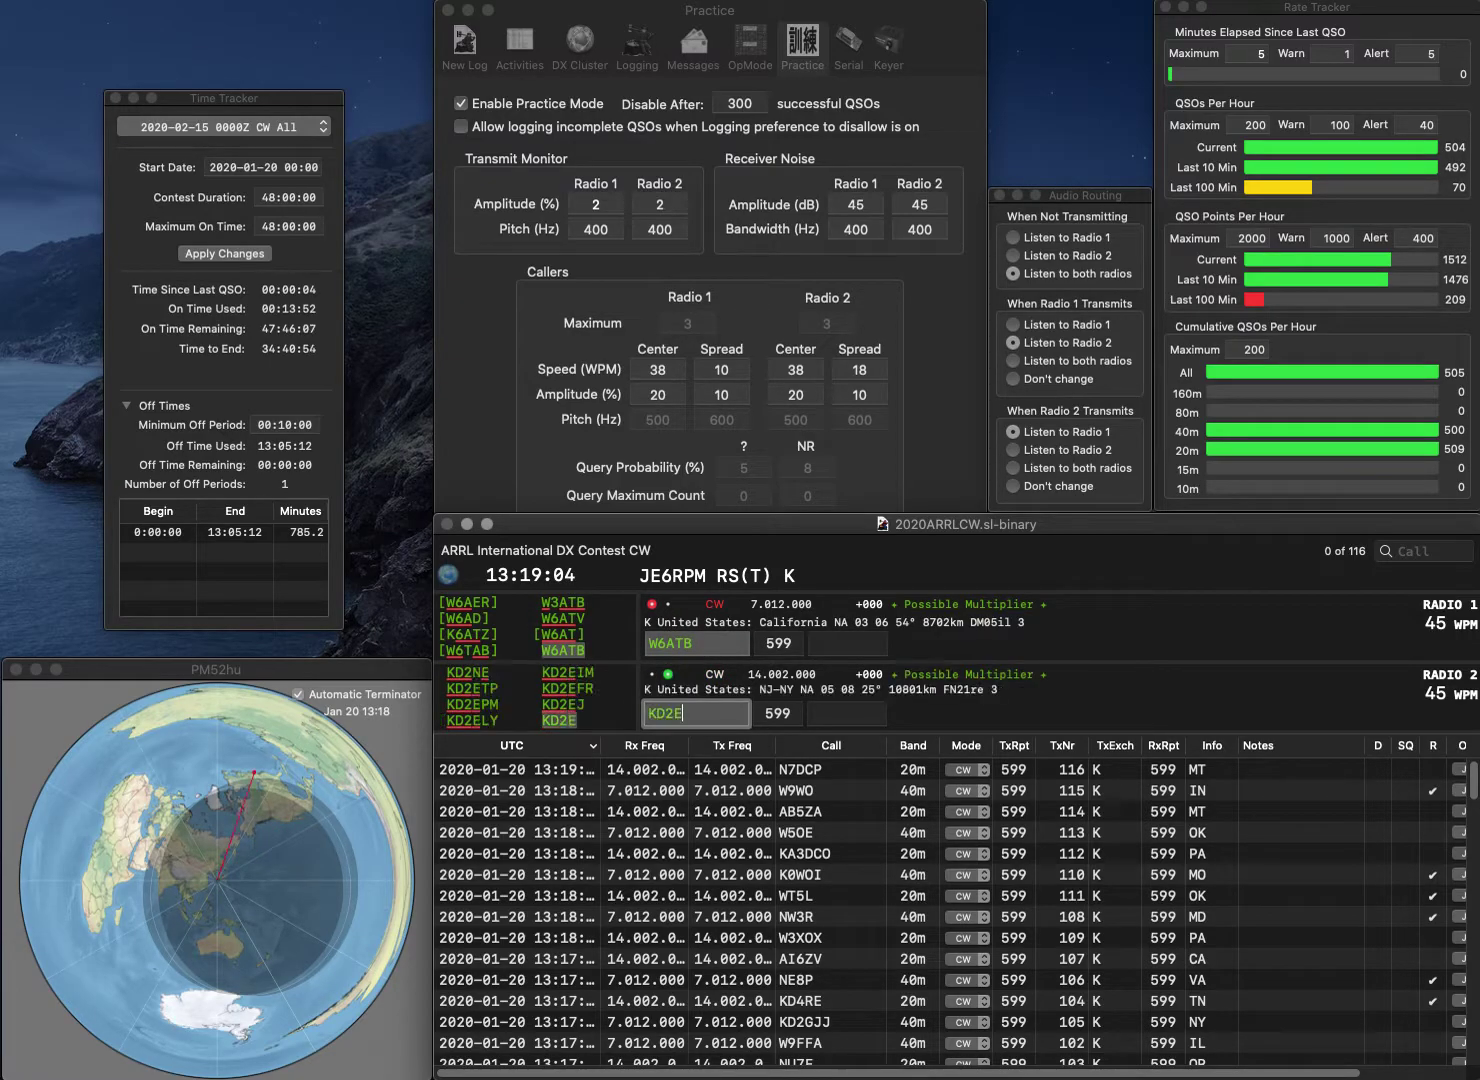
type("SM")
key("Return")
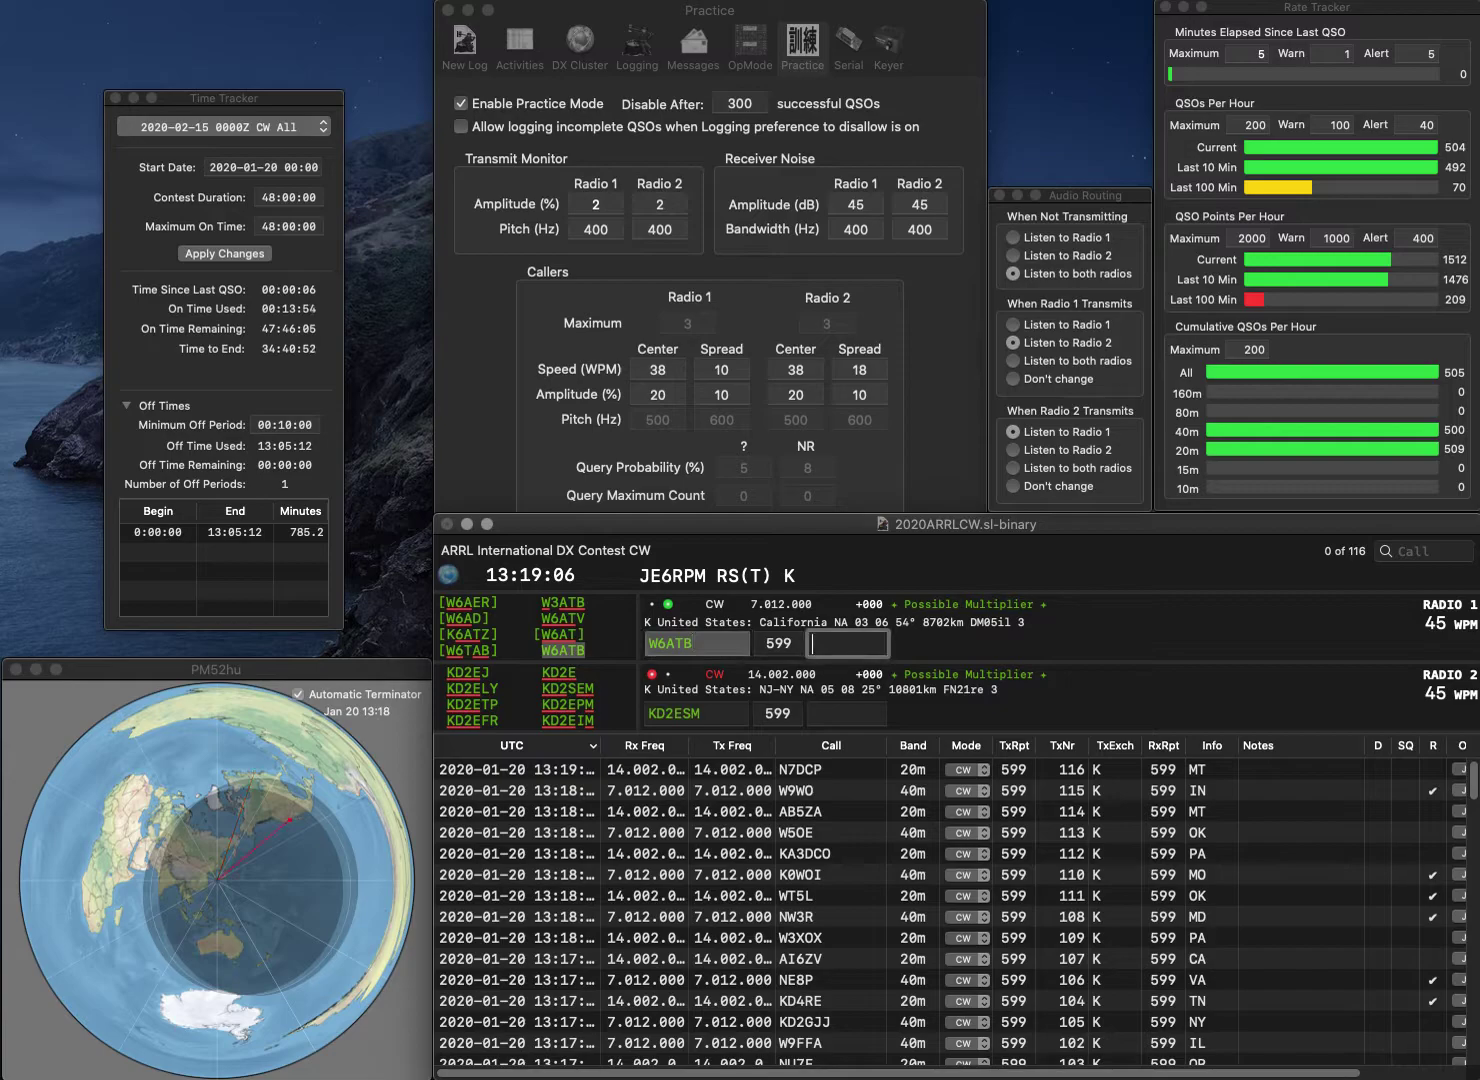
type("CA")
key("Return")
key("Tab")
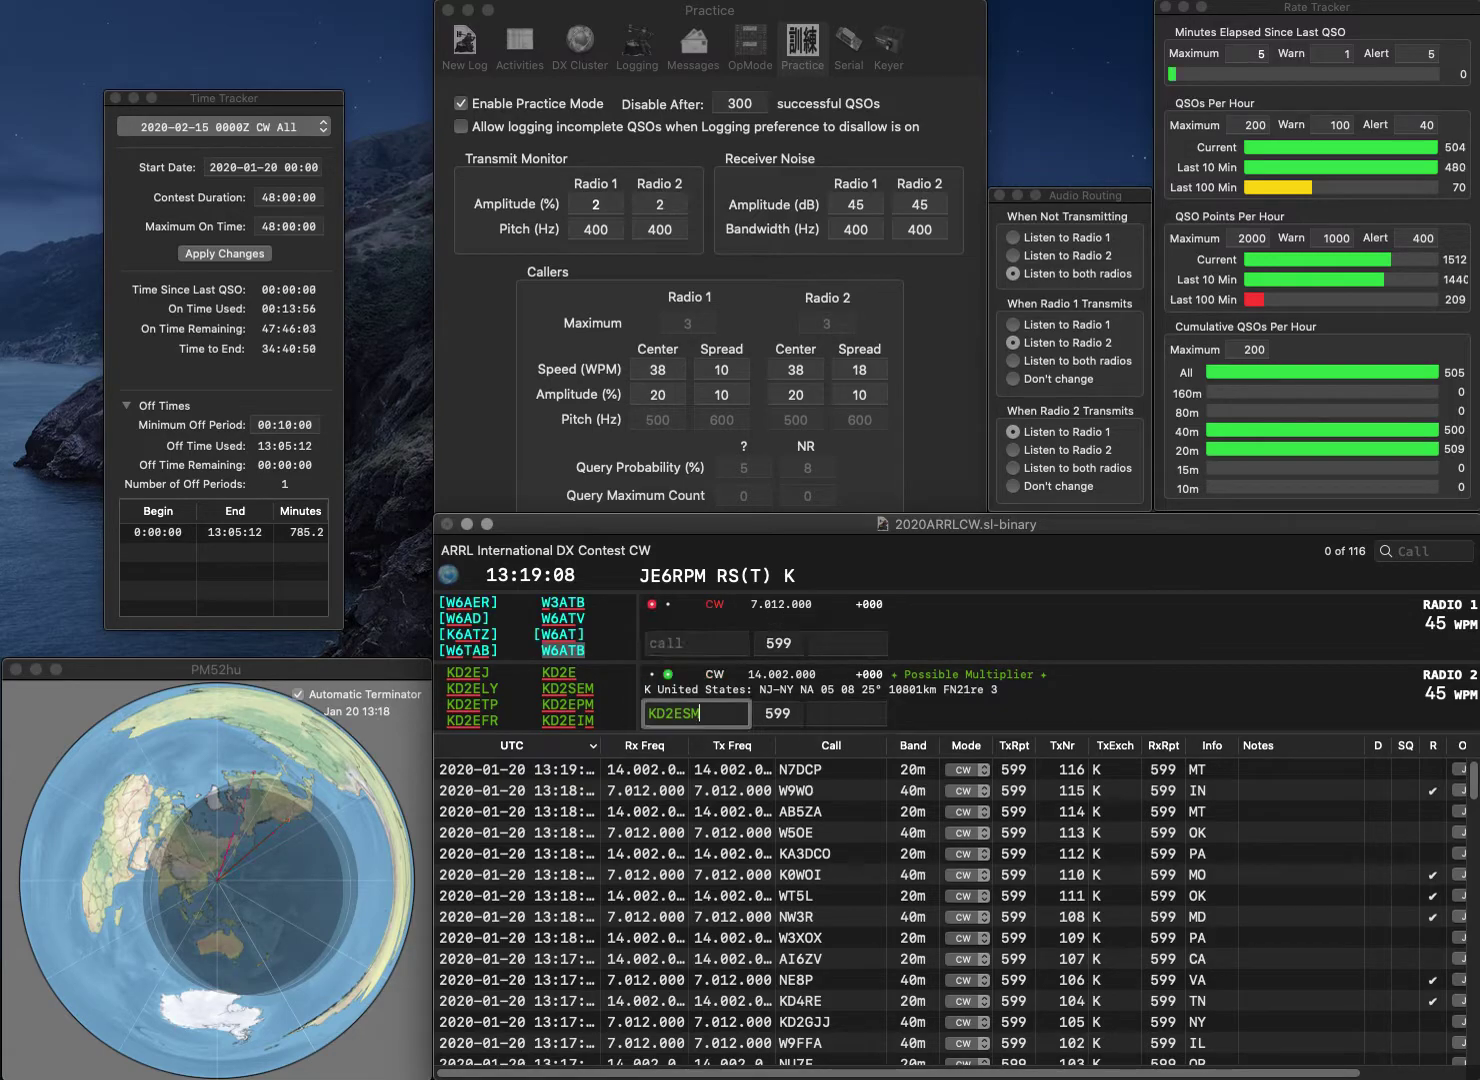
key("Left")
key("BackSpace")
type("I")
key("Return")
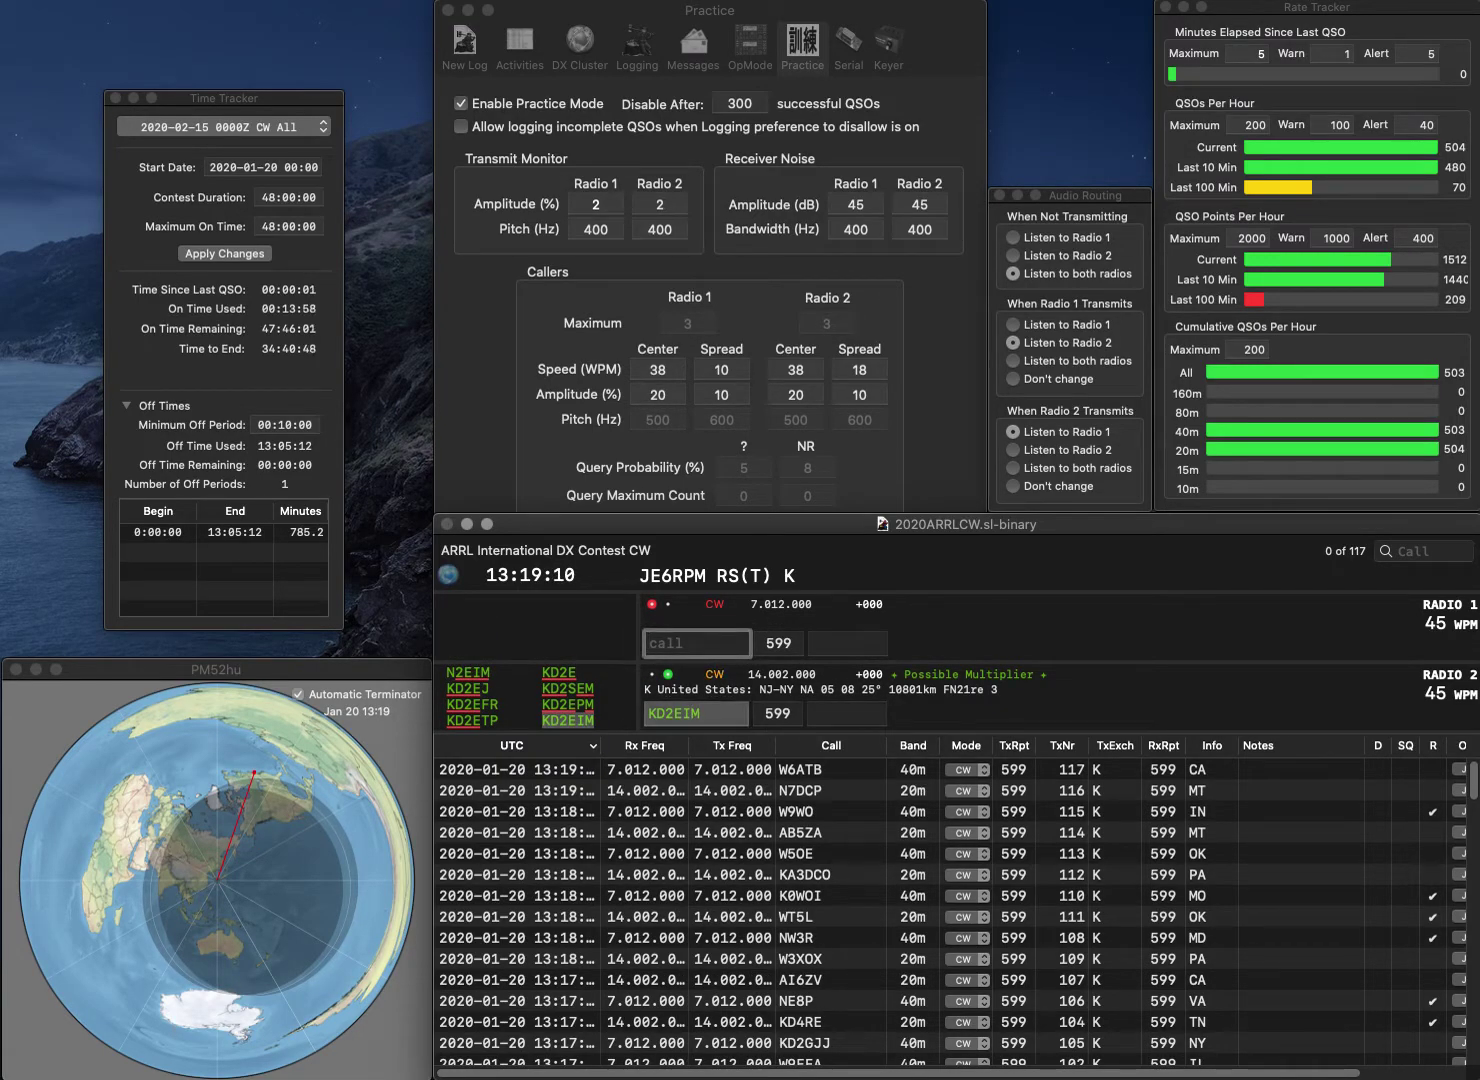
Answer KE8JIO on Radio 1
type("KE8JIO")
key("Return")
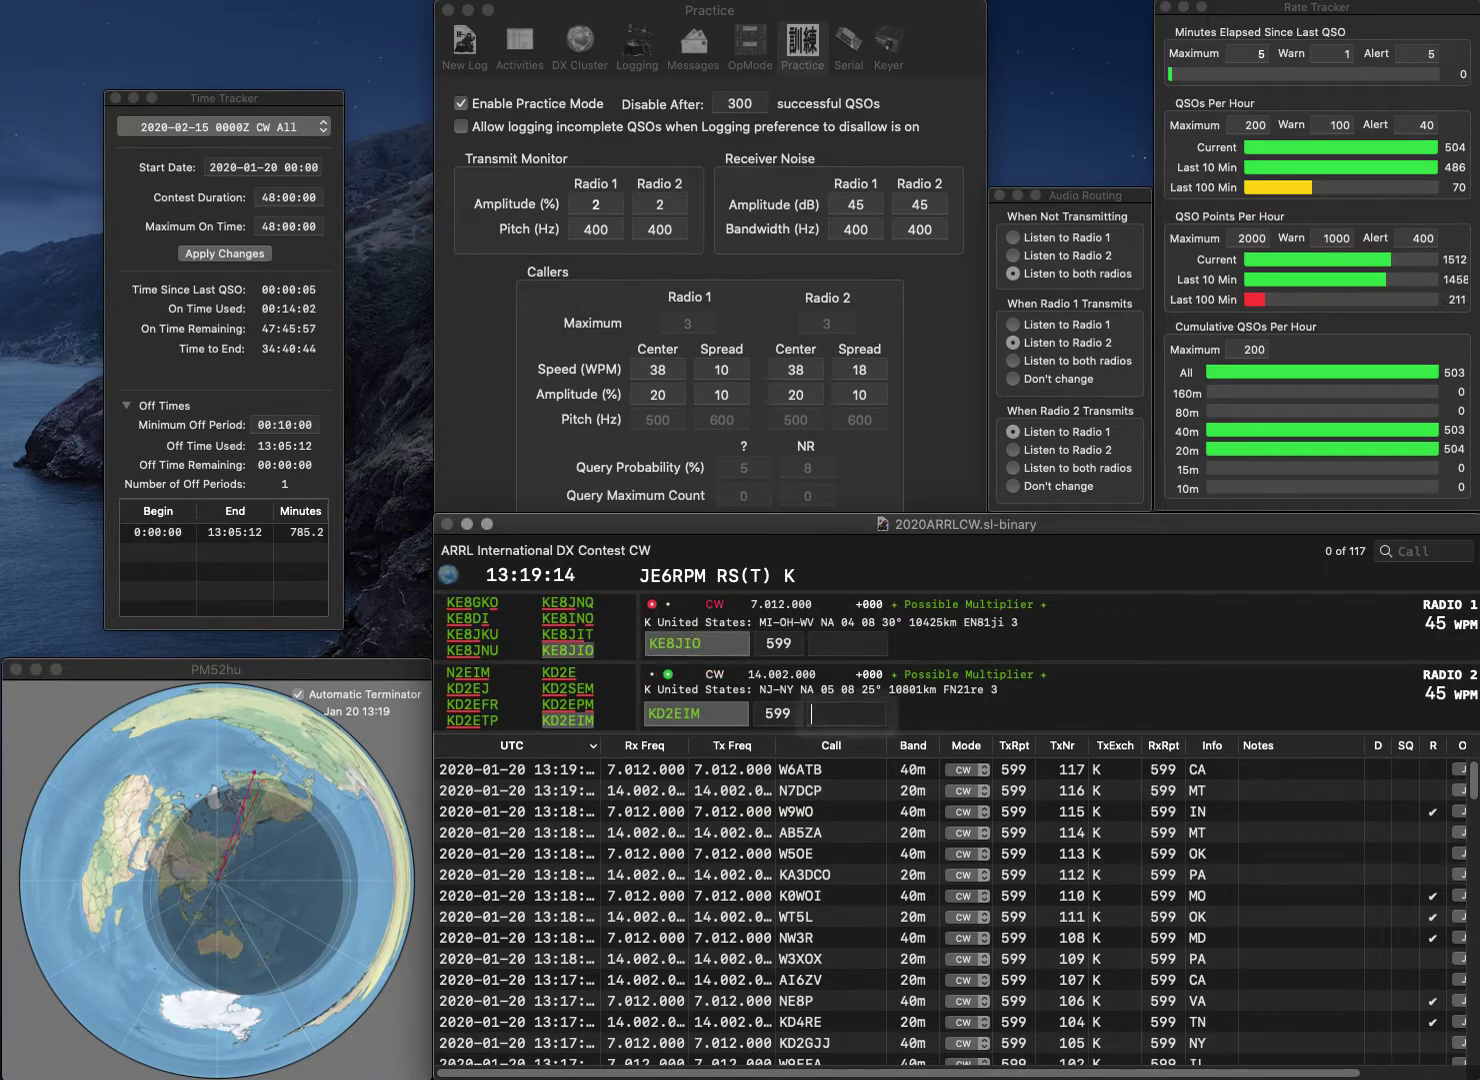
type("NJ")
key("Return")
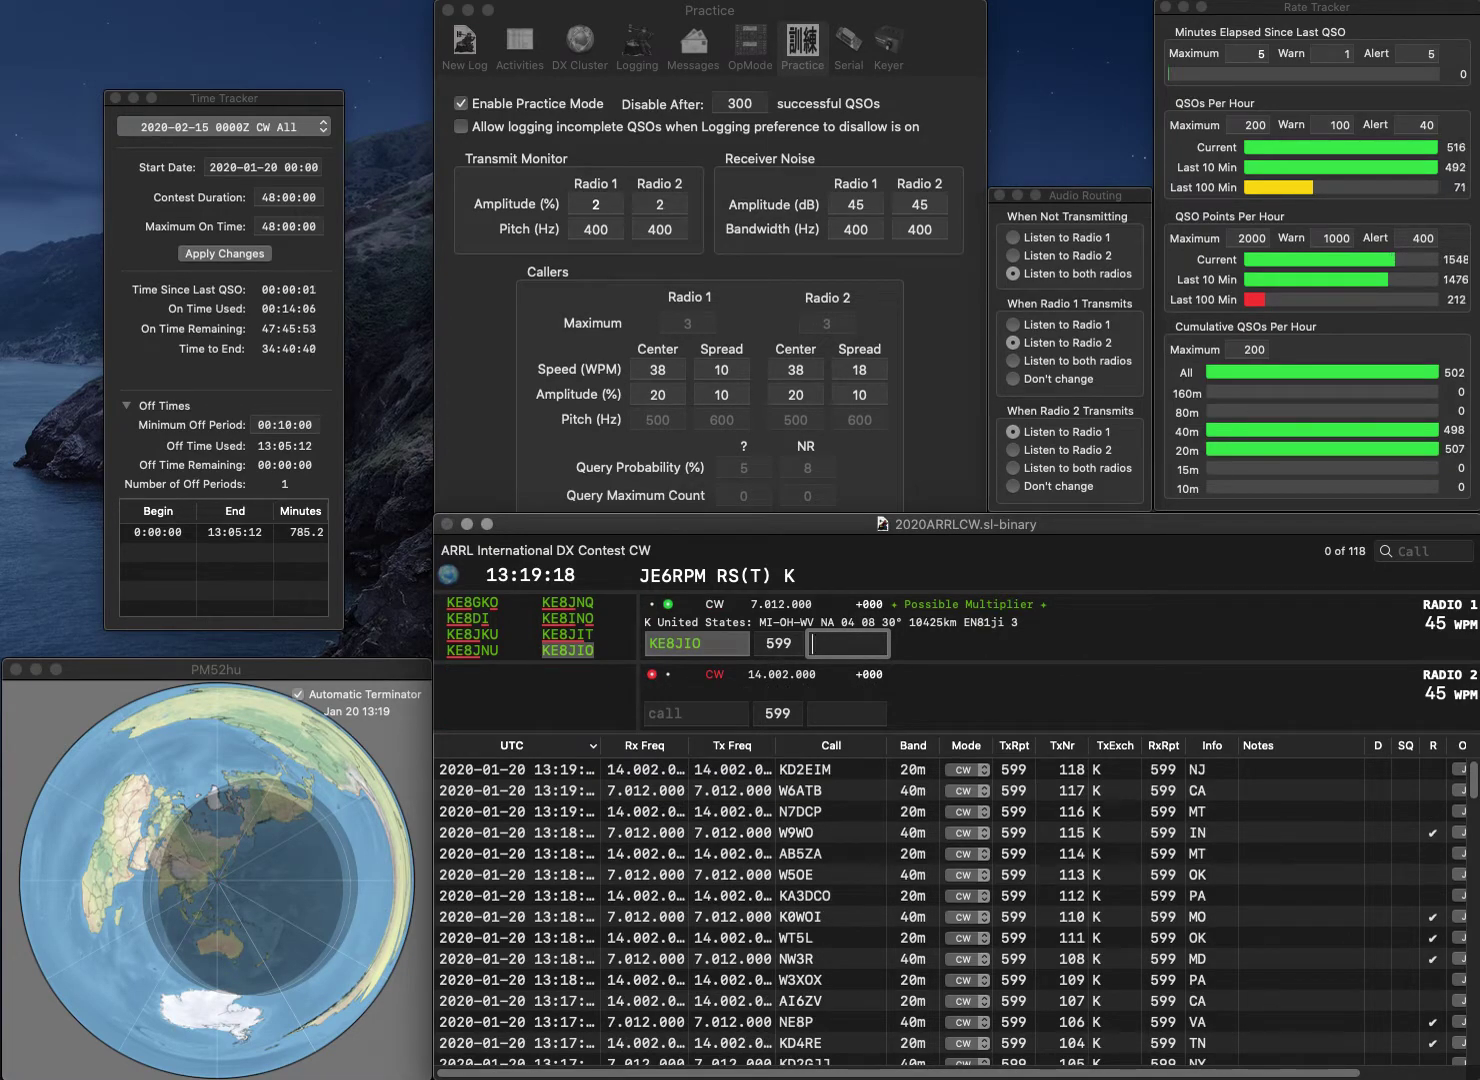
type("MI")
key("Return")
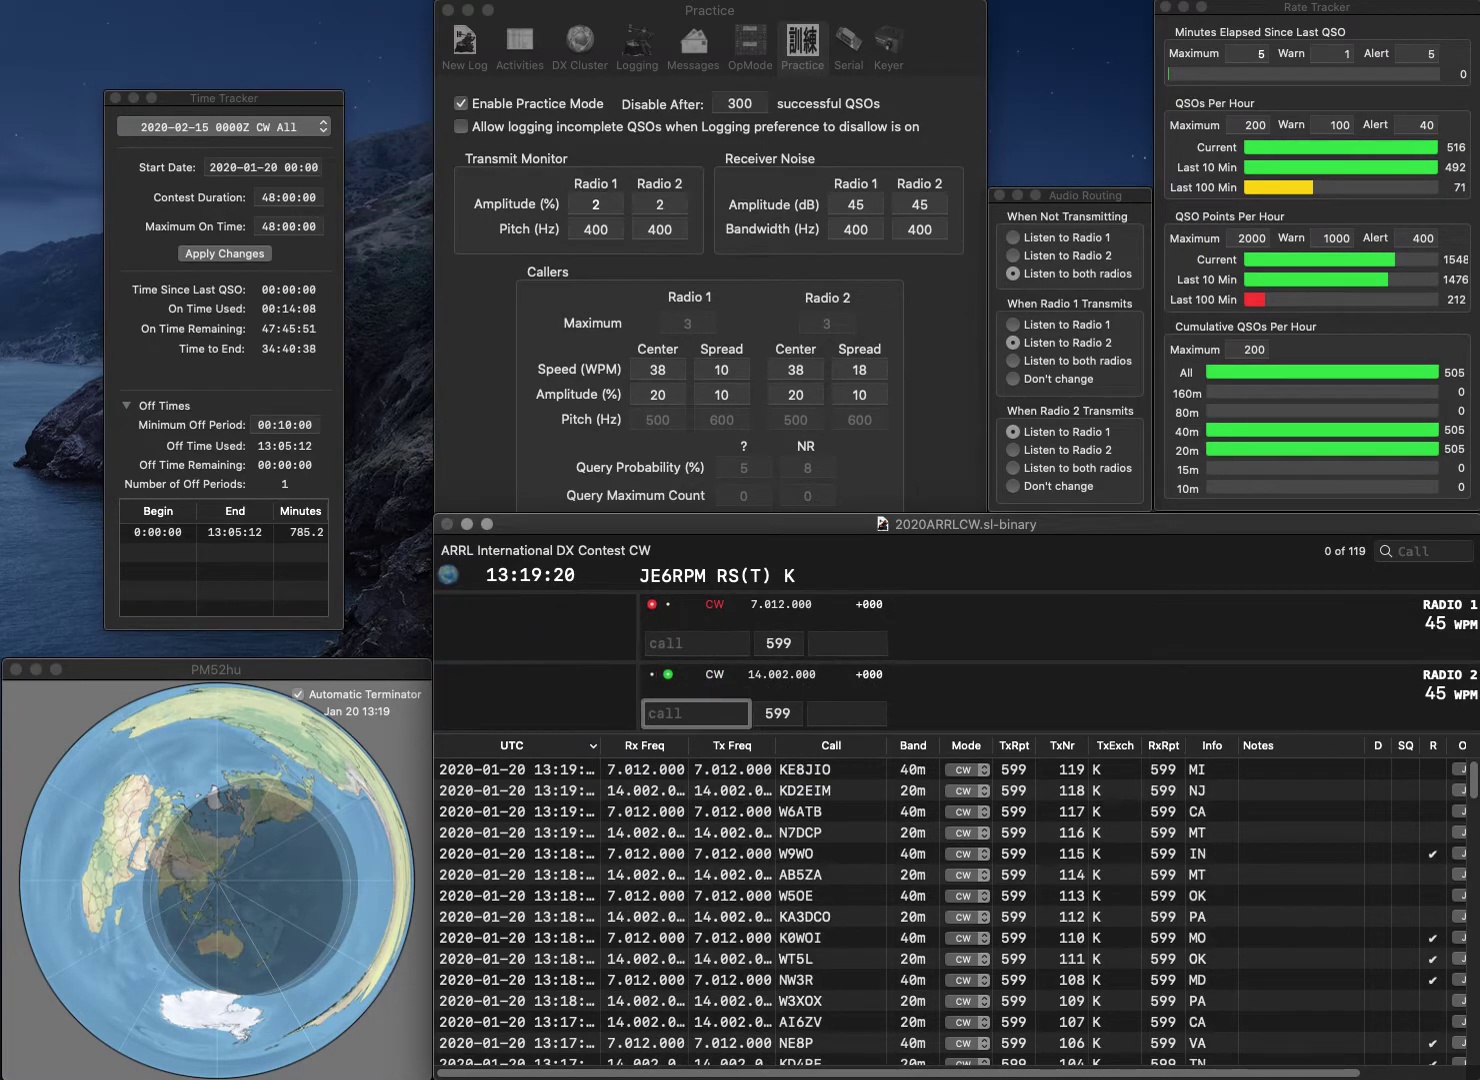
type("K4G")
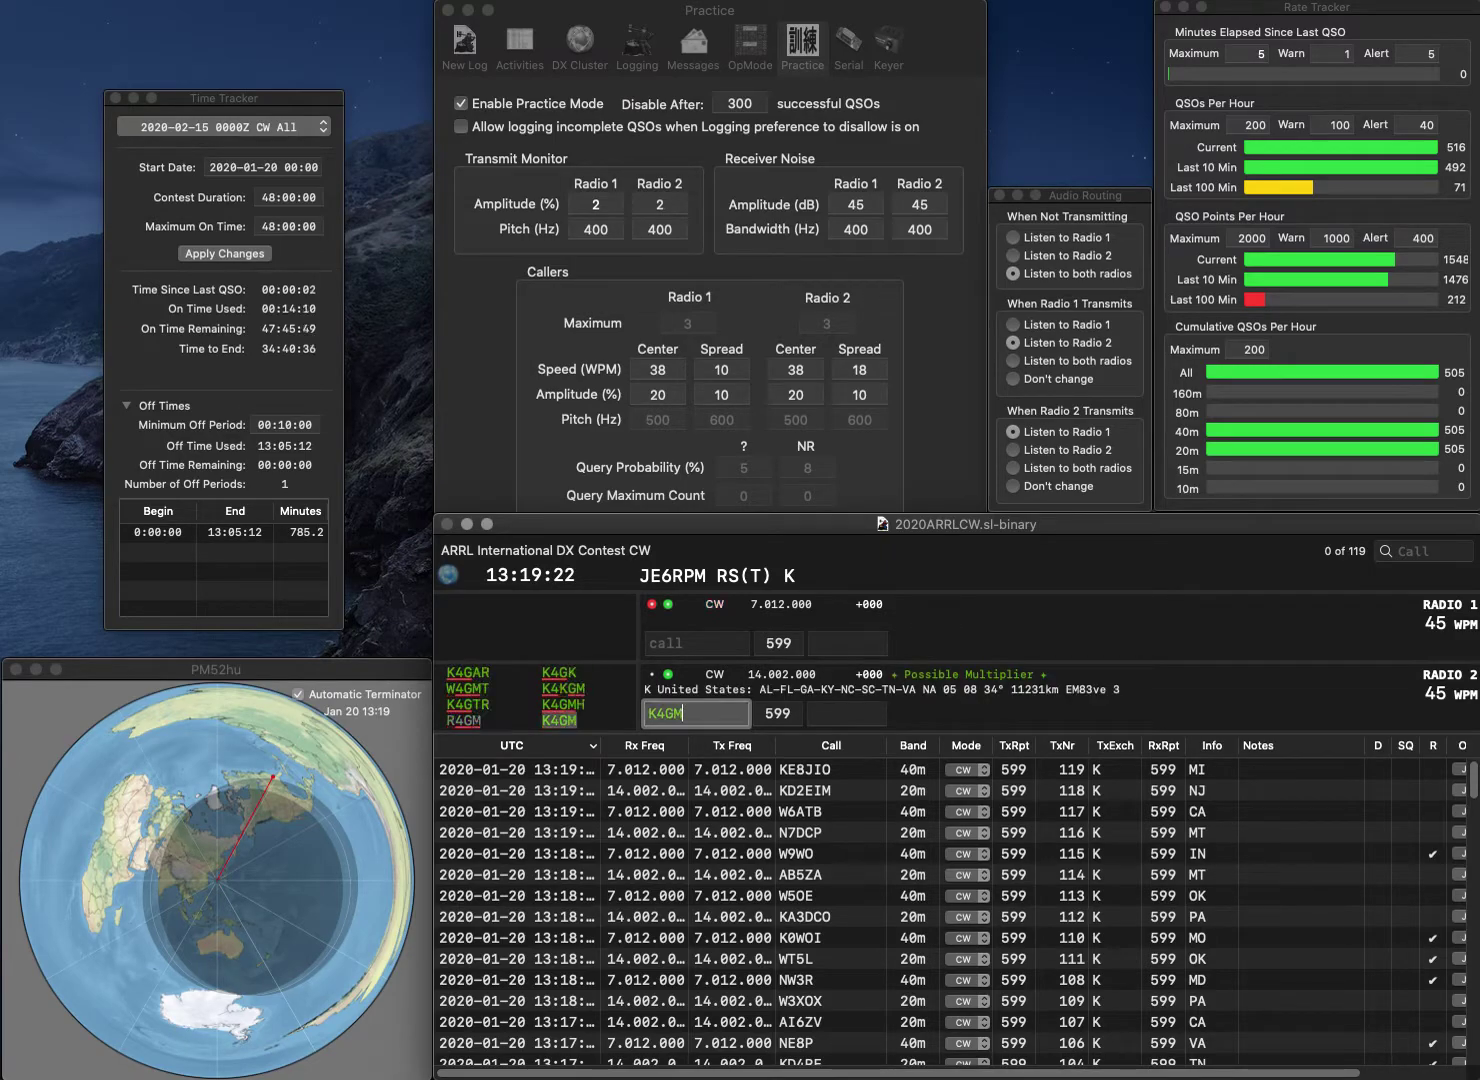
key("Return")
type("K7KDK")
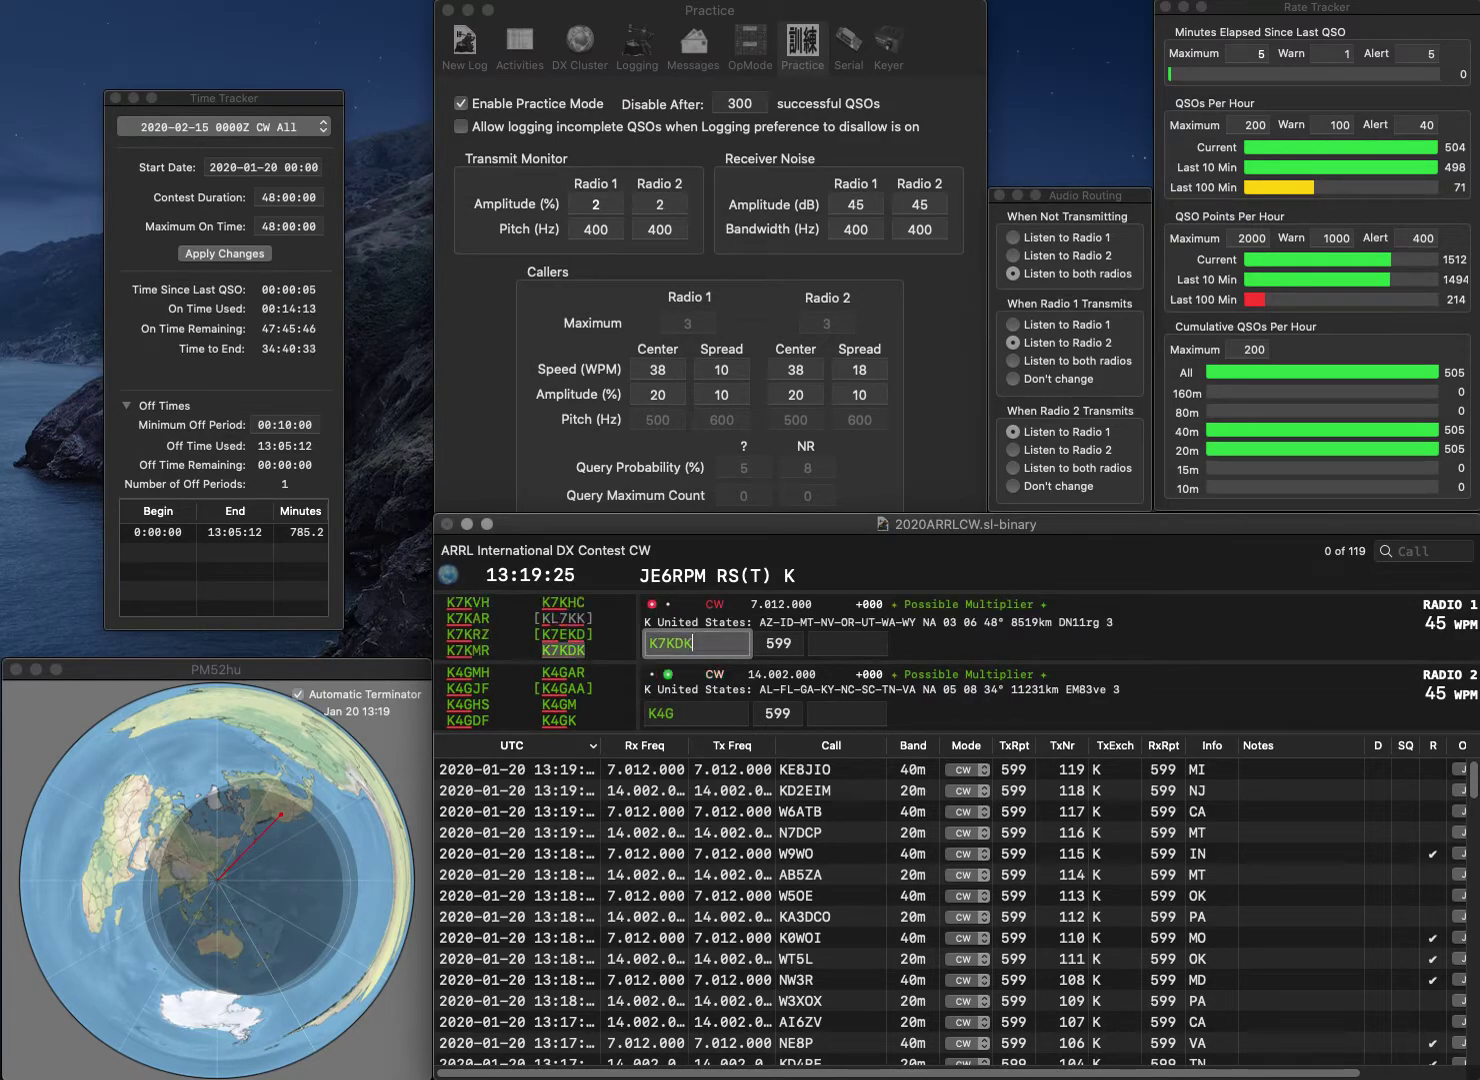
key("Return")
key("BackSpace")
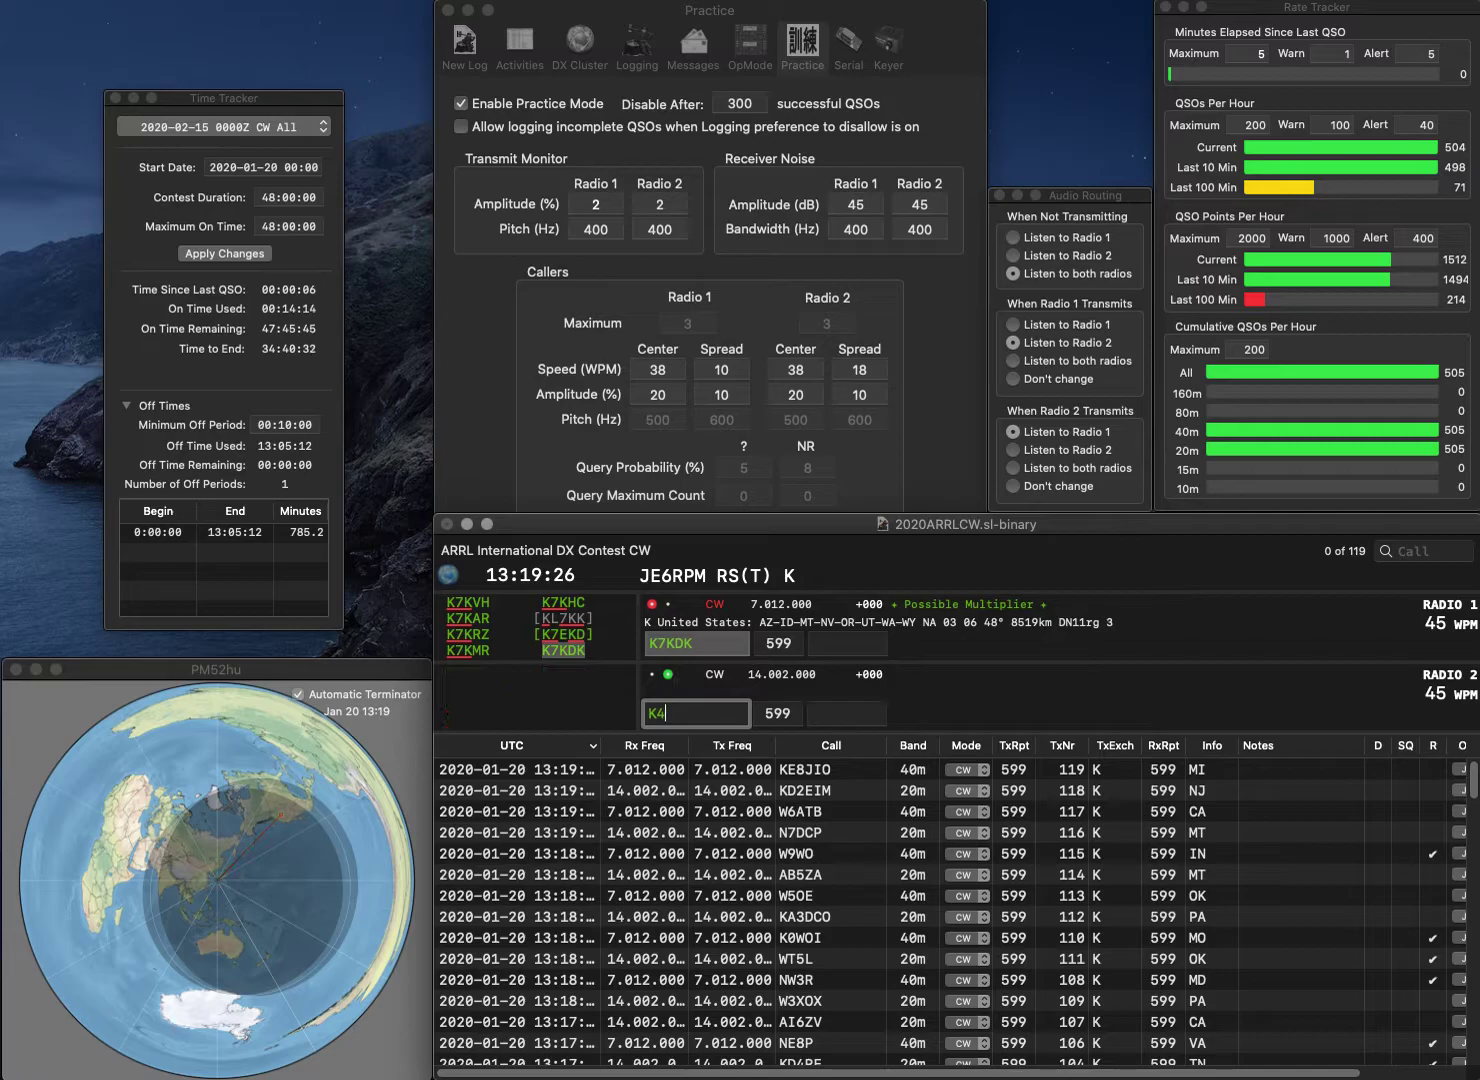
type("MZU")
key("Return")
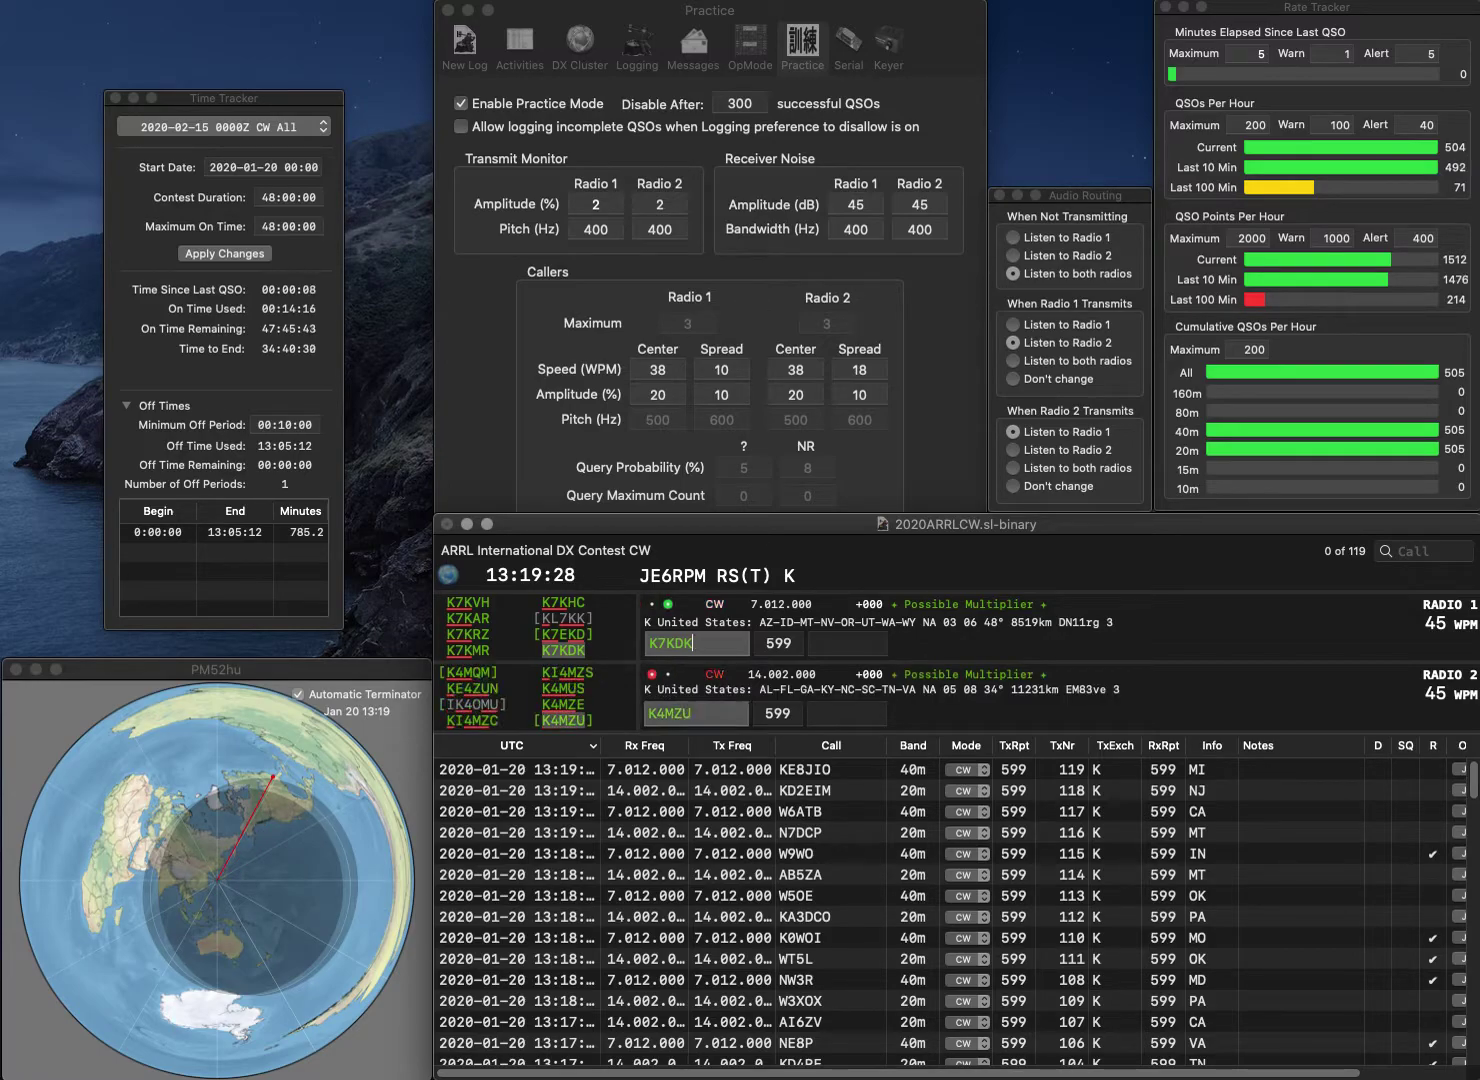
key("space")
type("NV")
key("Return")
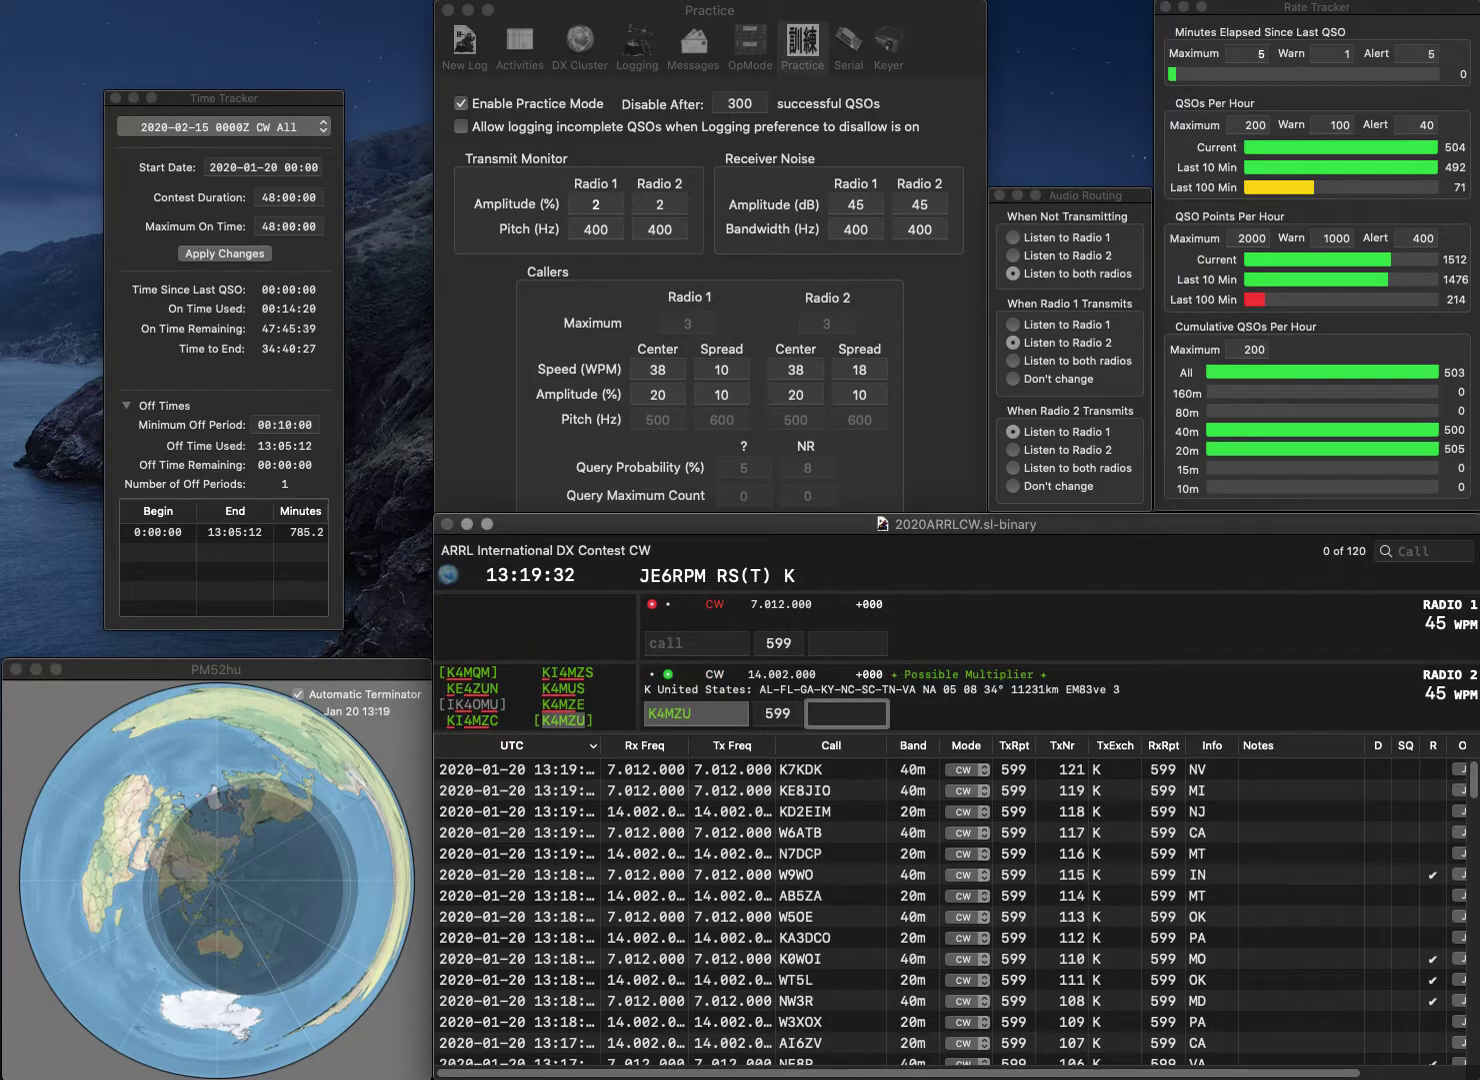
type("KY")
key("Return")
type("WA8WZC")
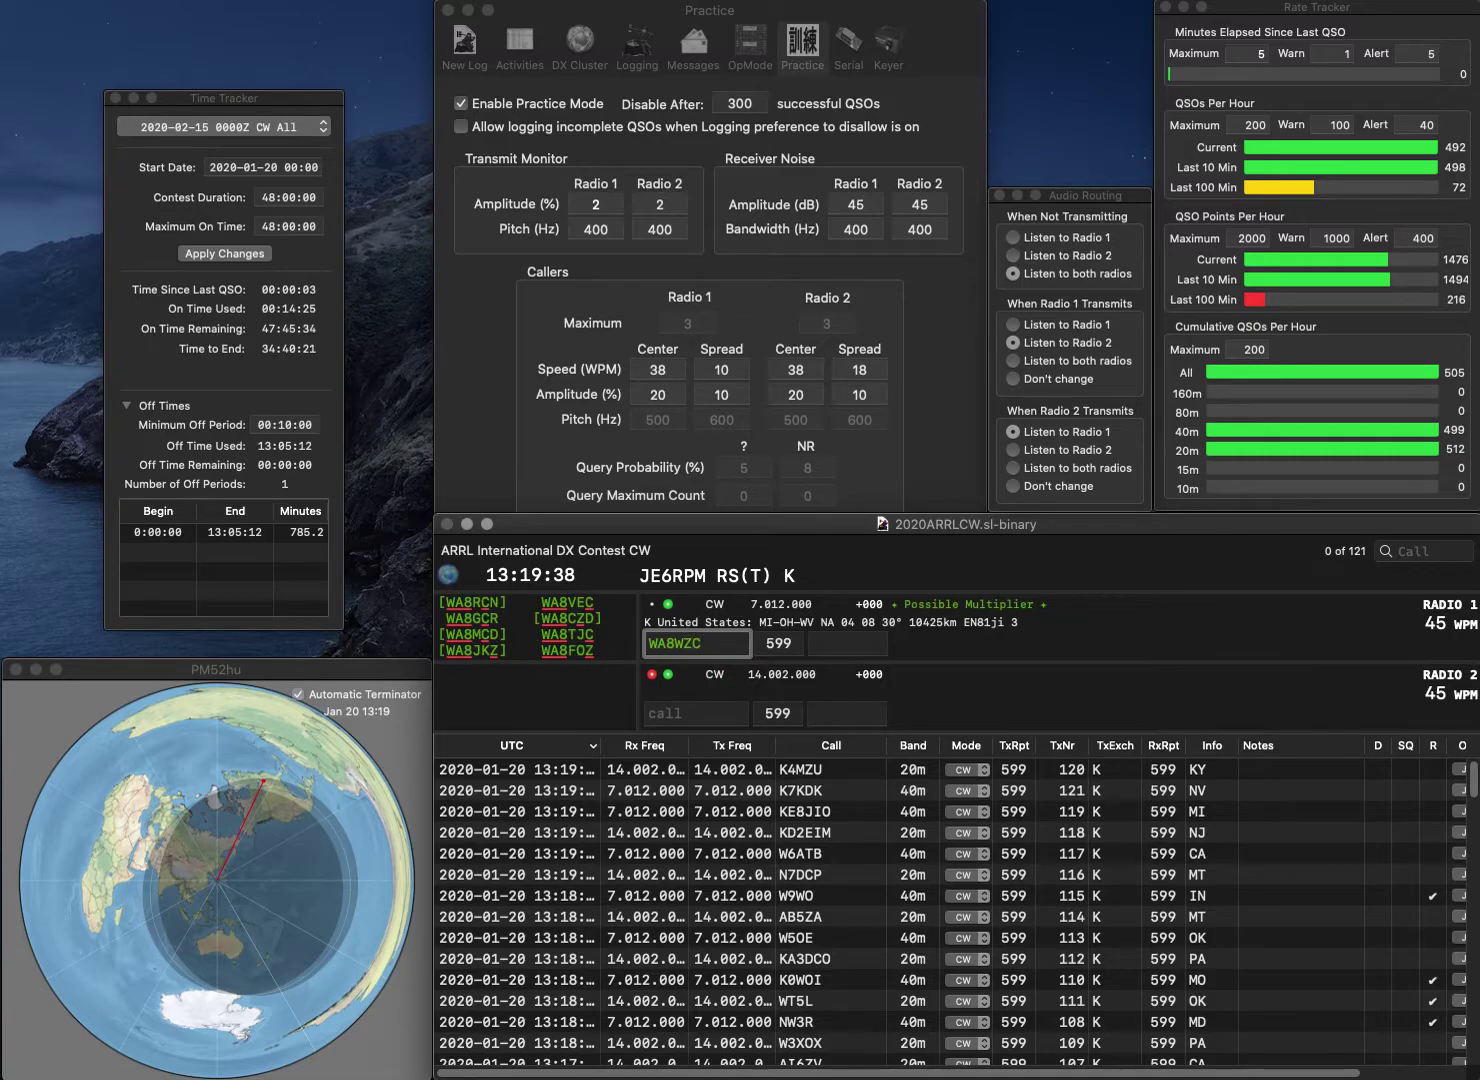
key("Return")
type("7")
key("Tab")
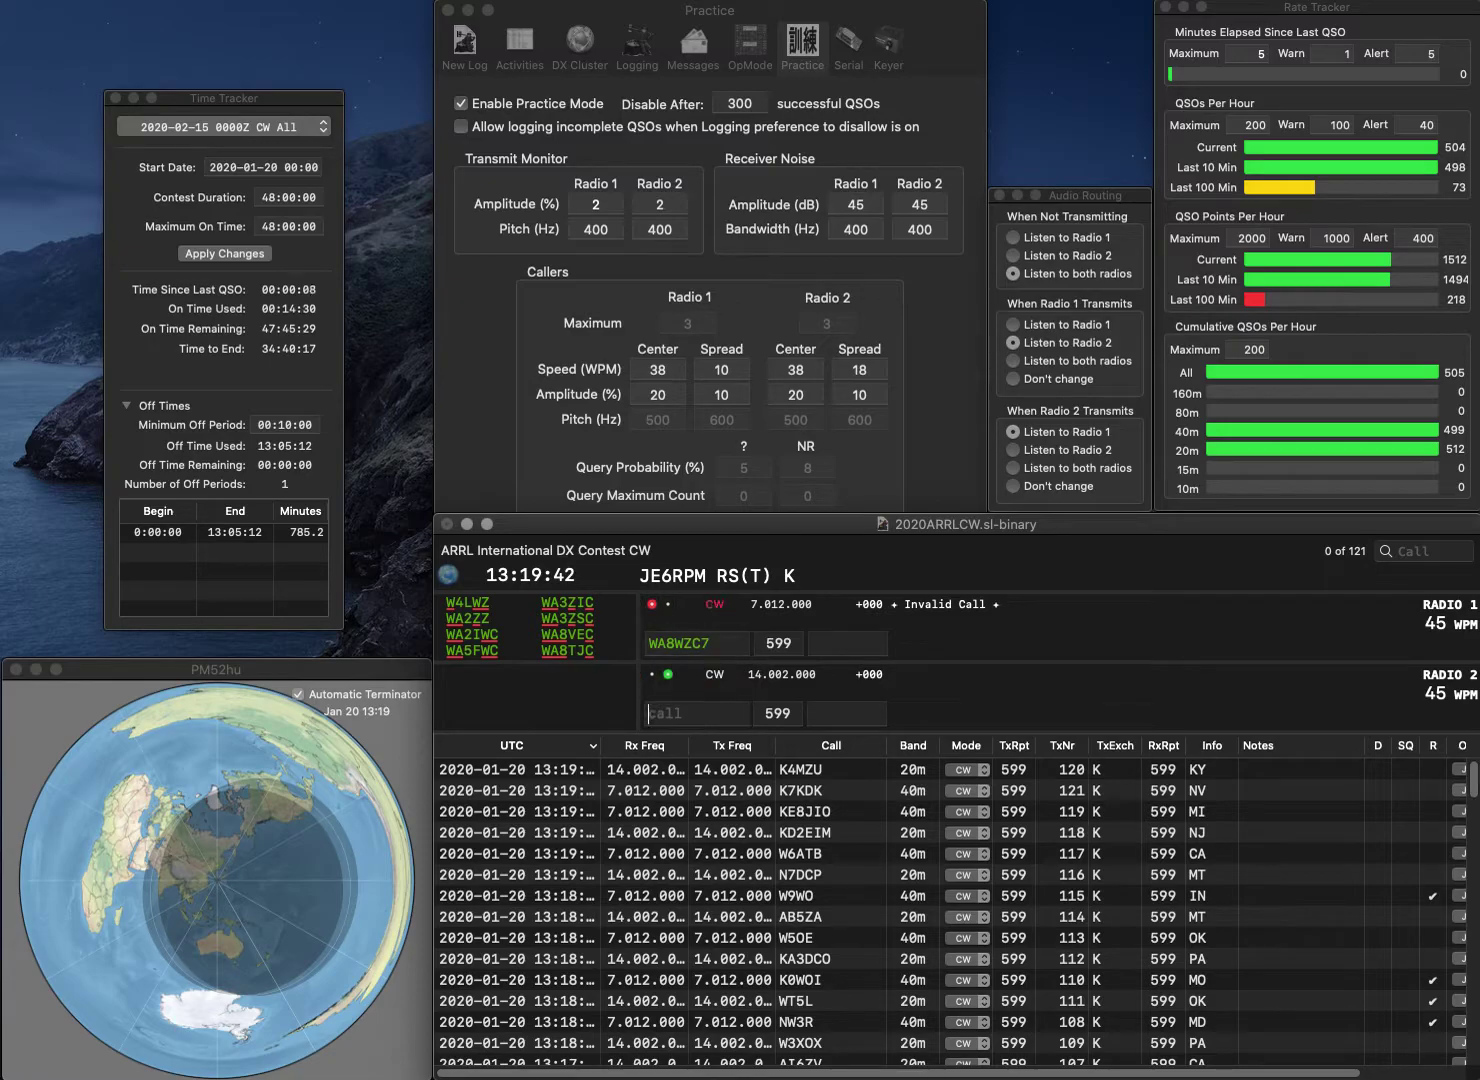
type("KE4TP")
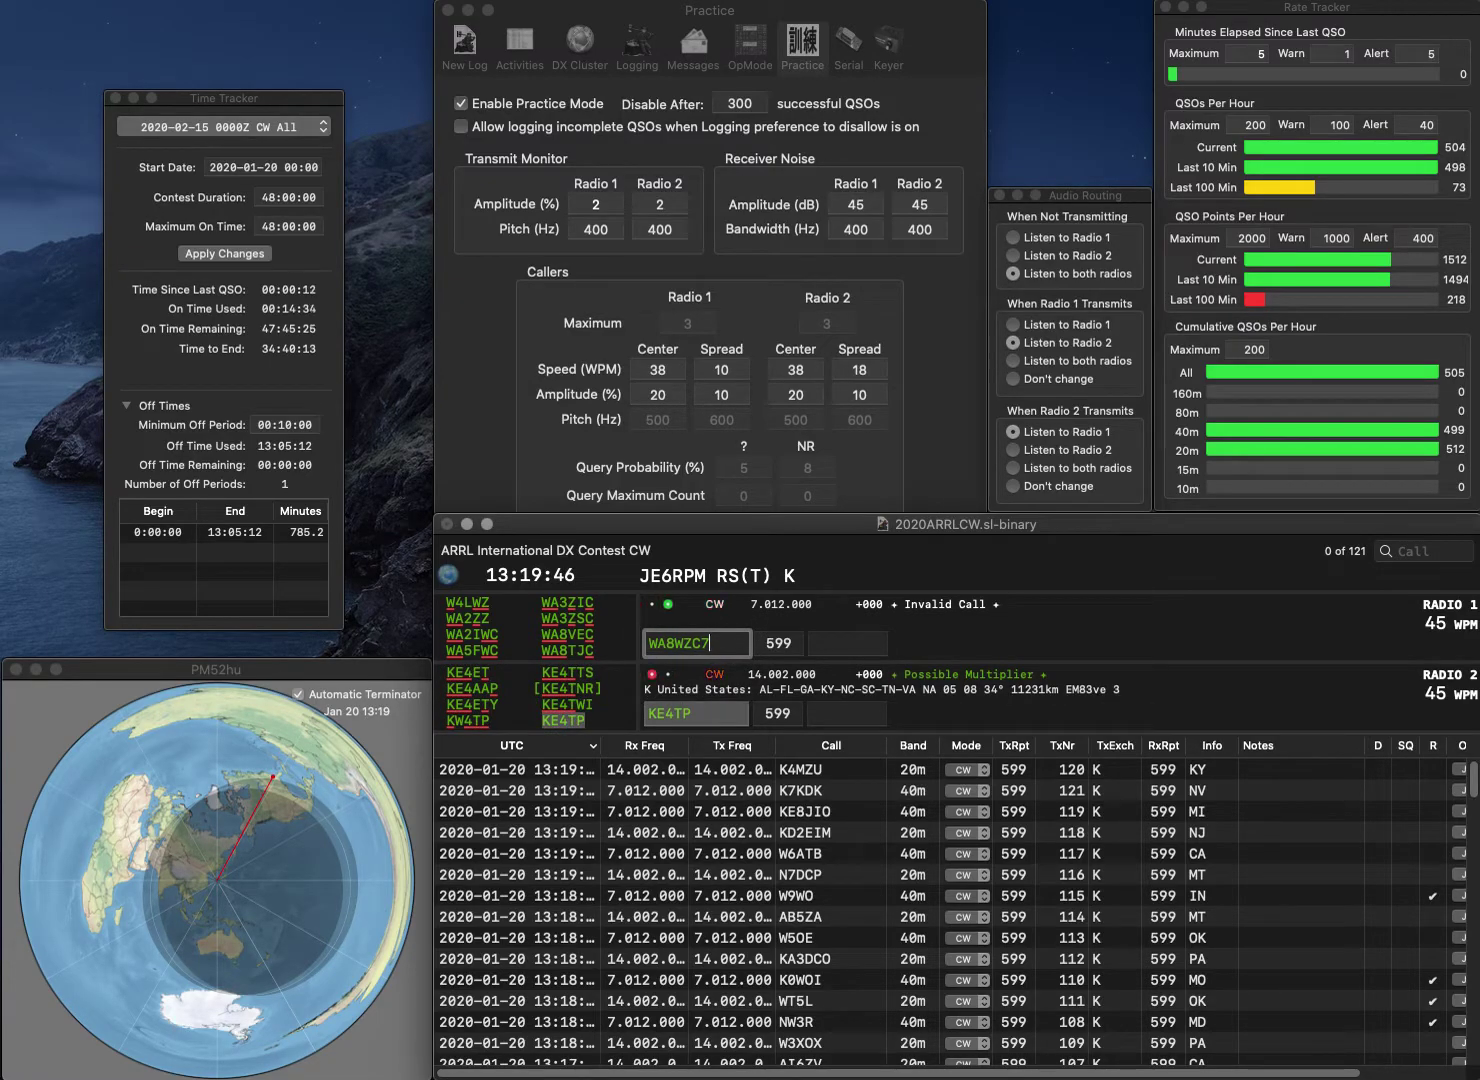
key("BackSpace")
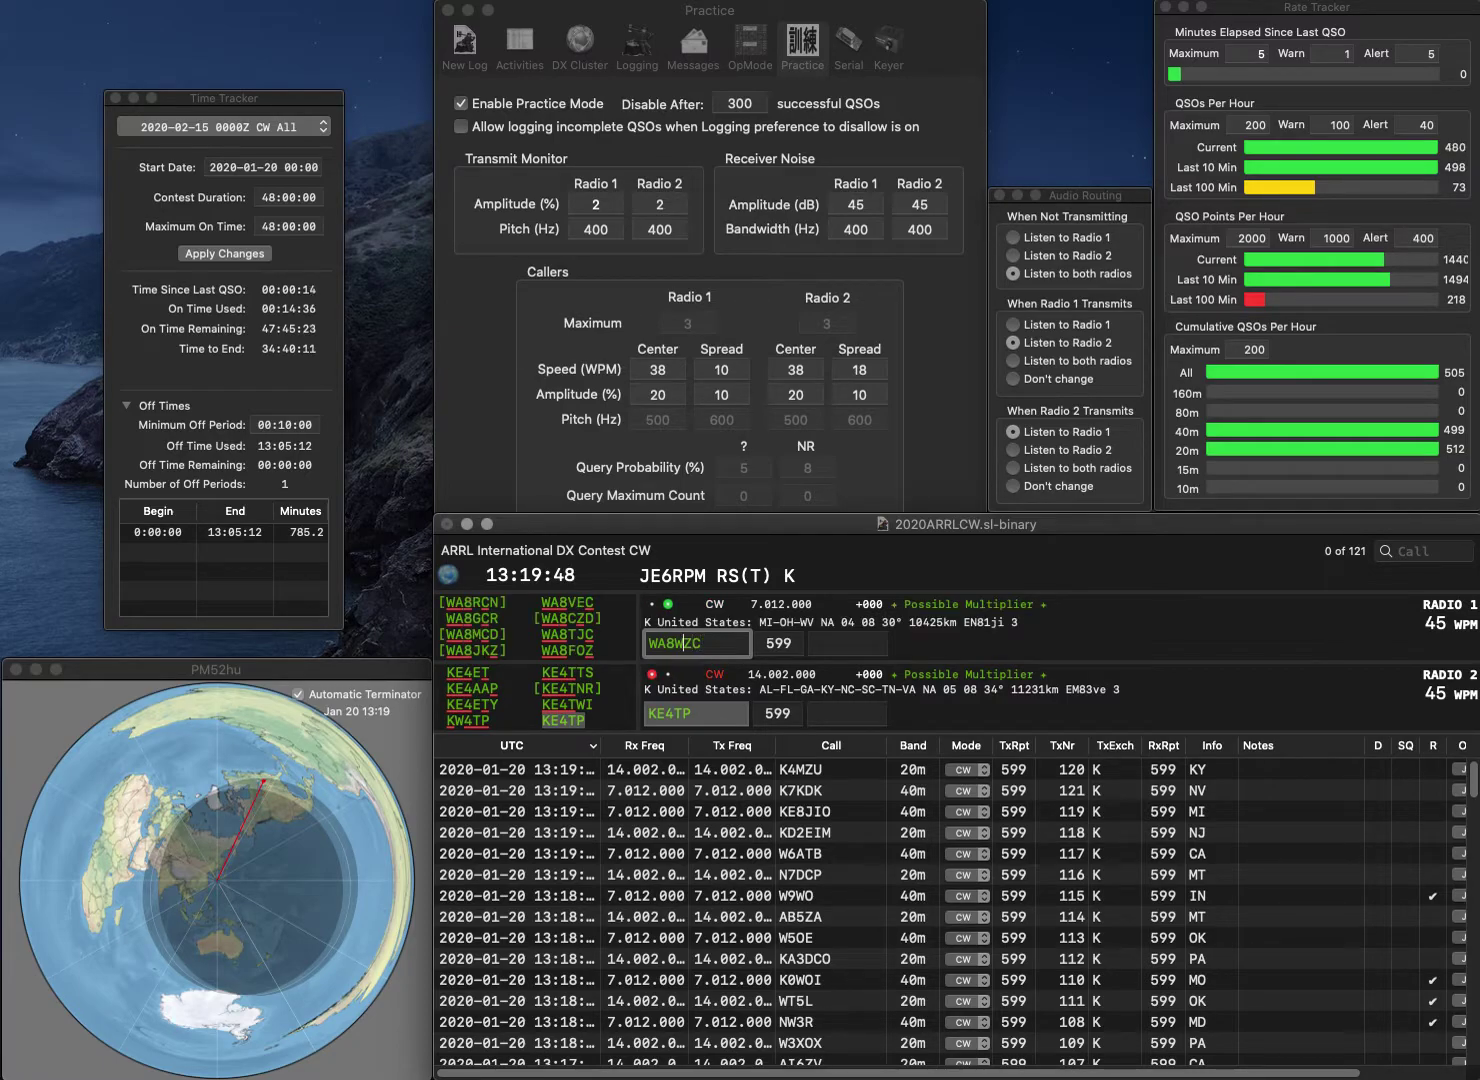
key("BackSpace")
type("G/7")
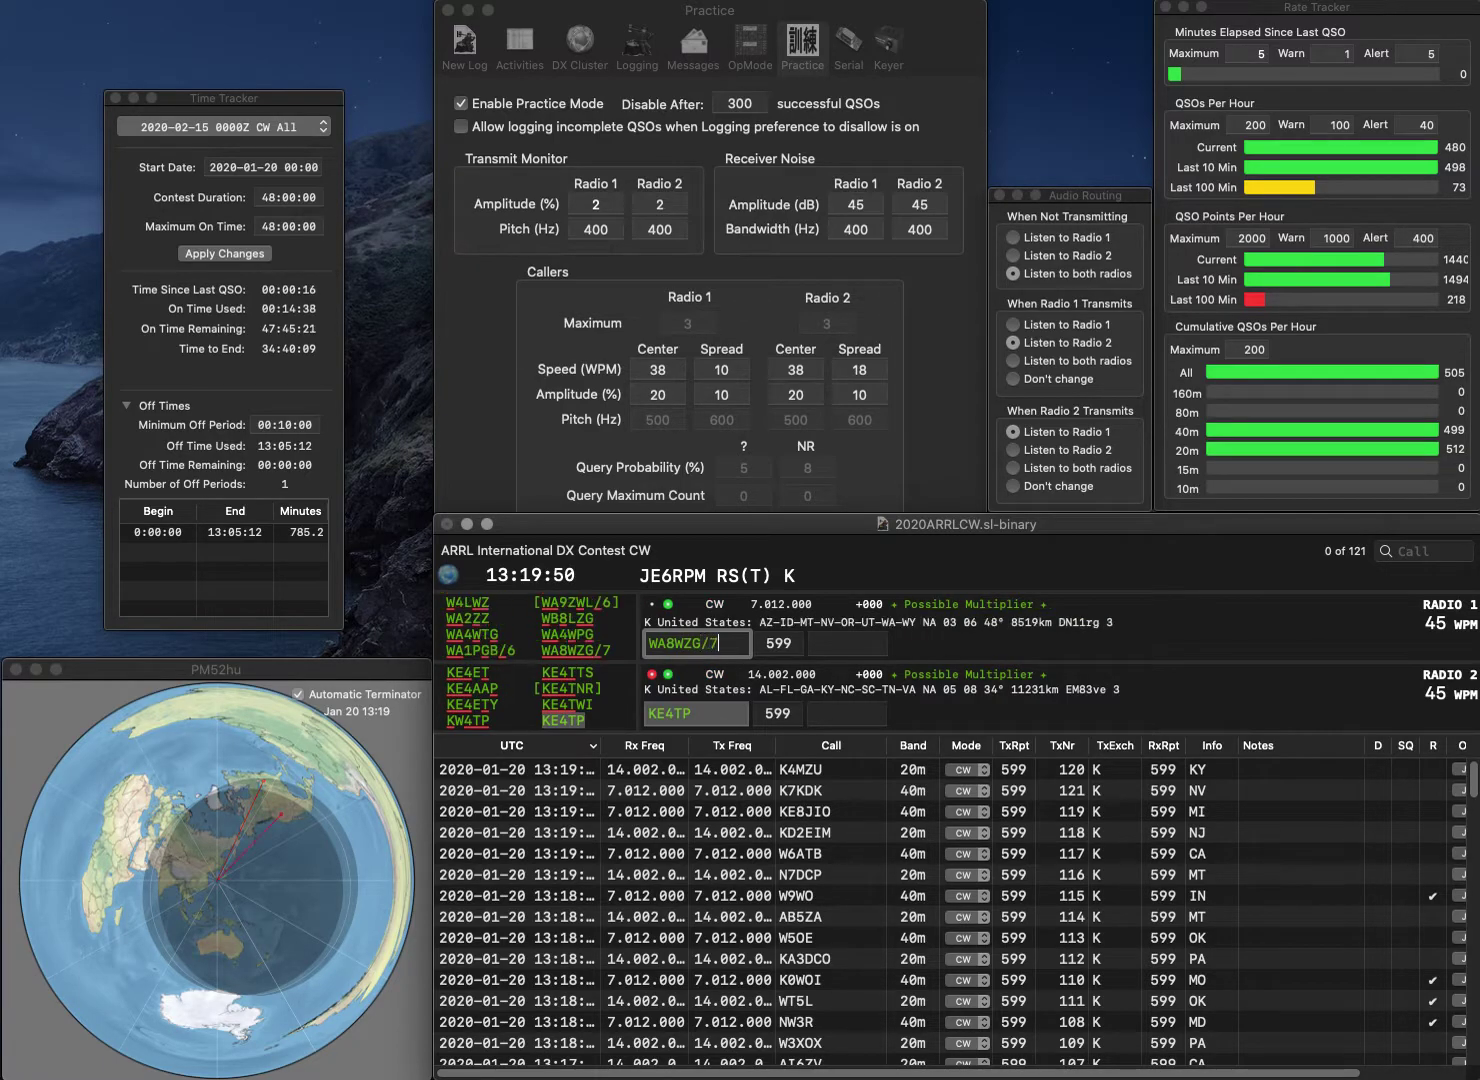
key("Return")
key("space")
type("TN")
key("Return")
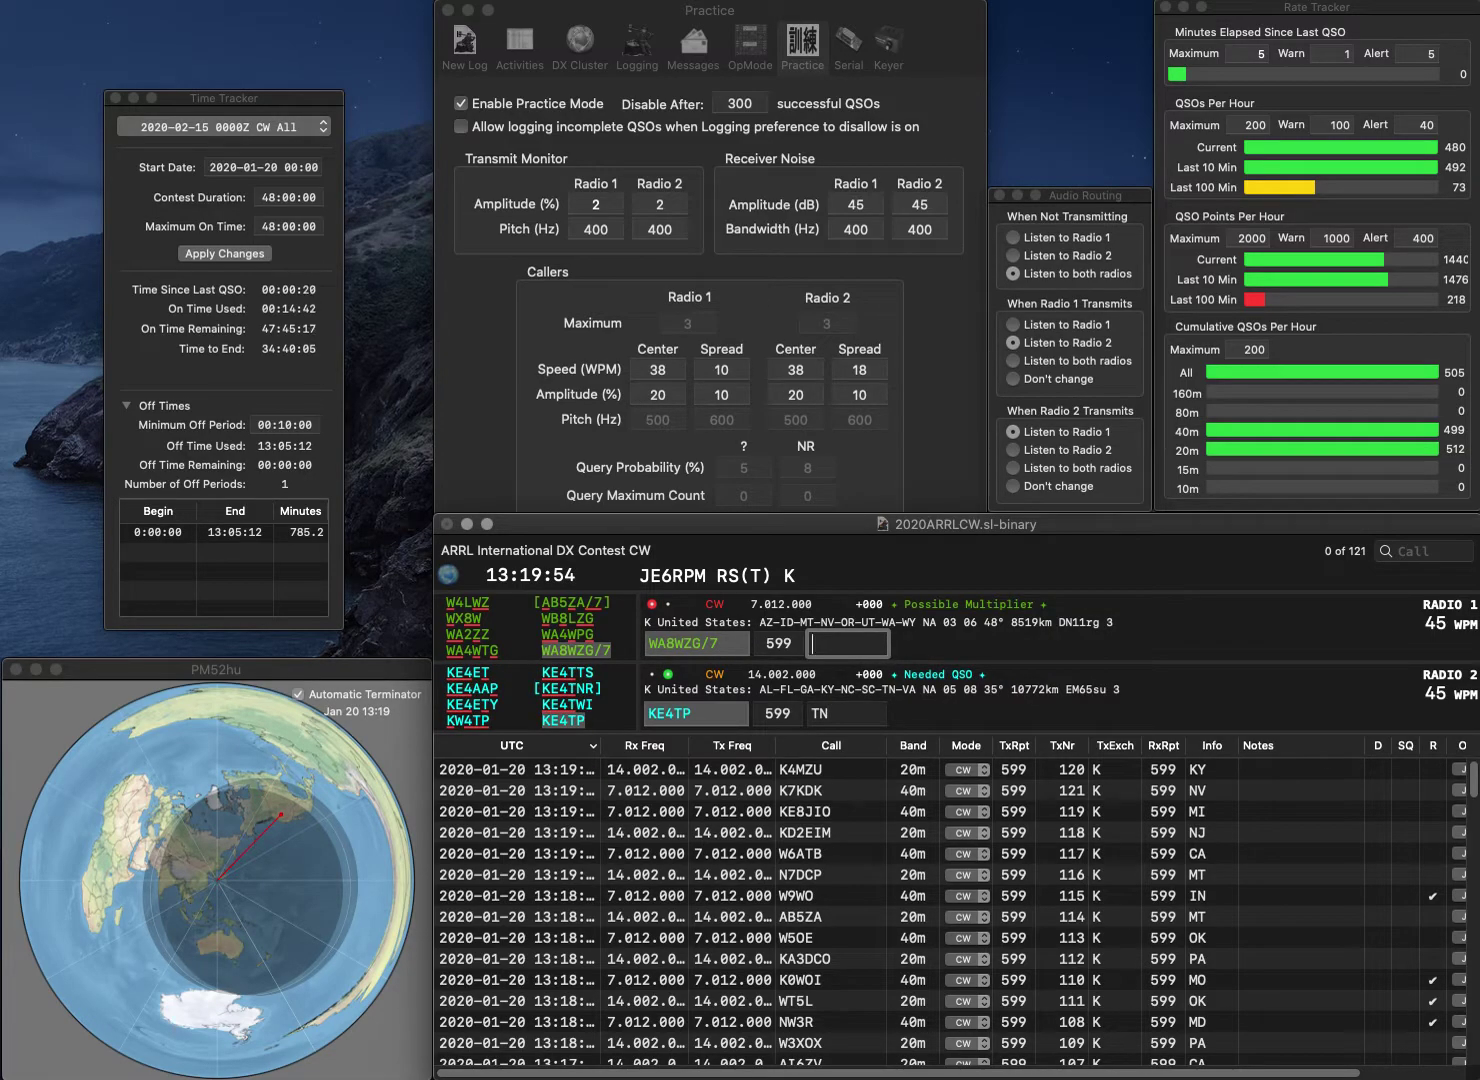
type("ID")
key("Return")
Answer KK9H on Radio 2, then complete the partial call on Radio 1 to AK4G and answer it
type("K")
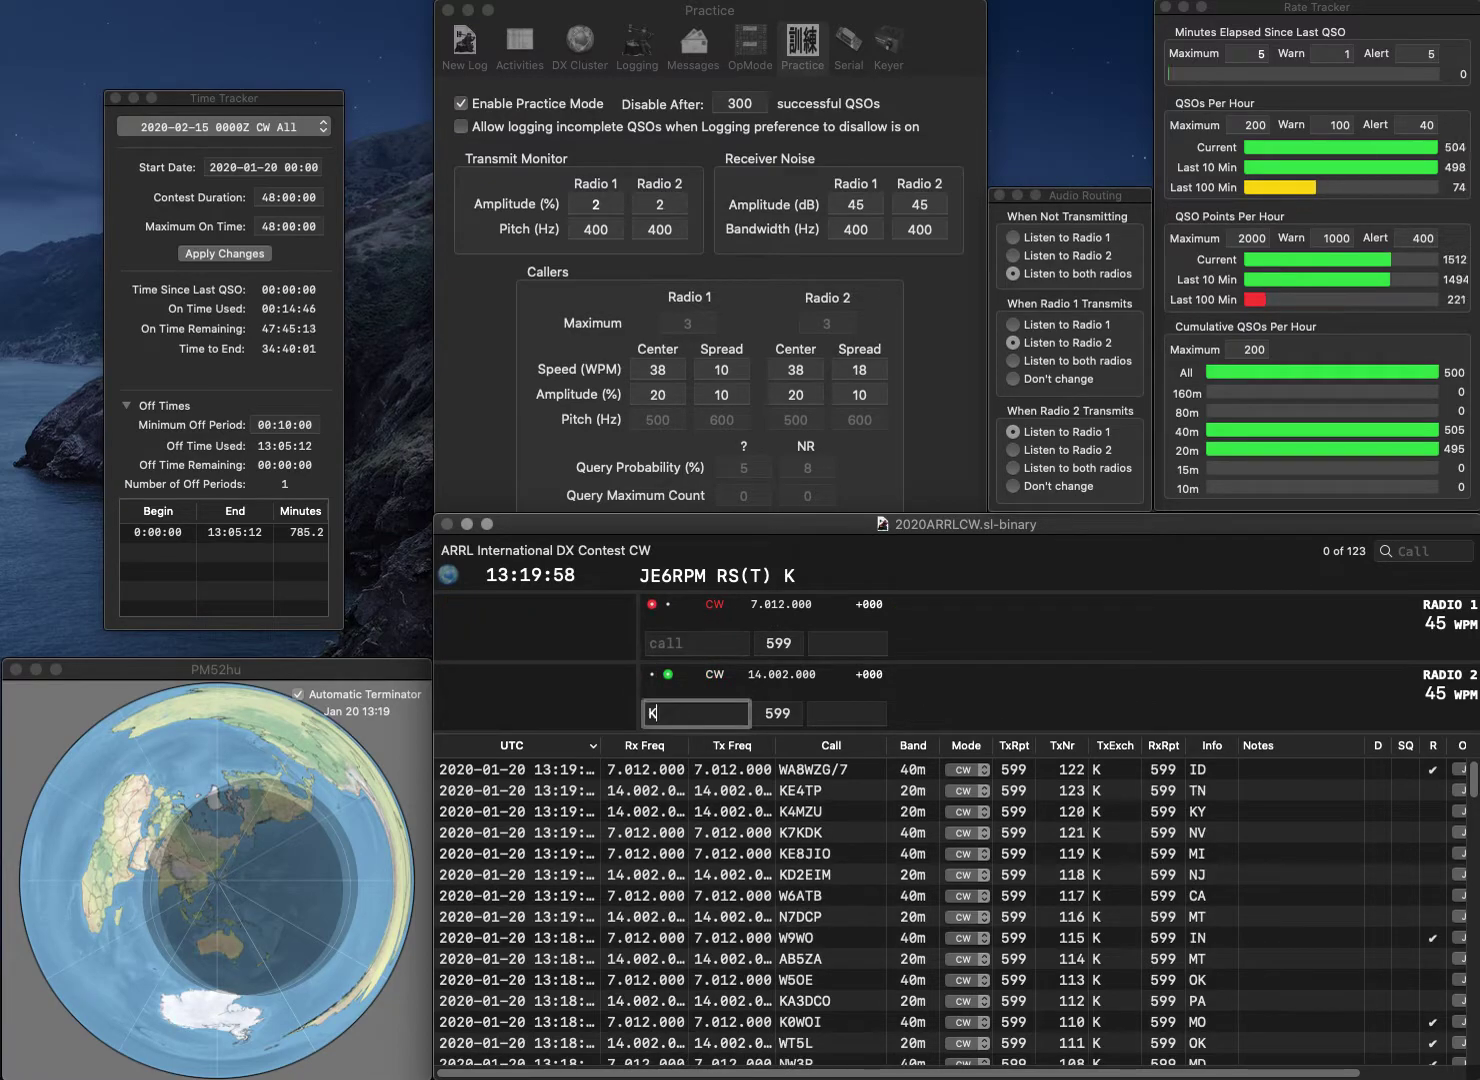
type("K9H")
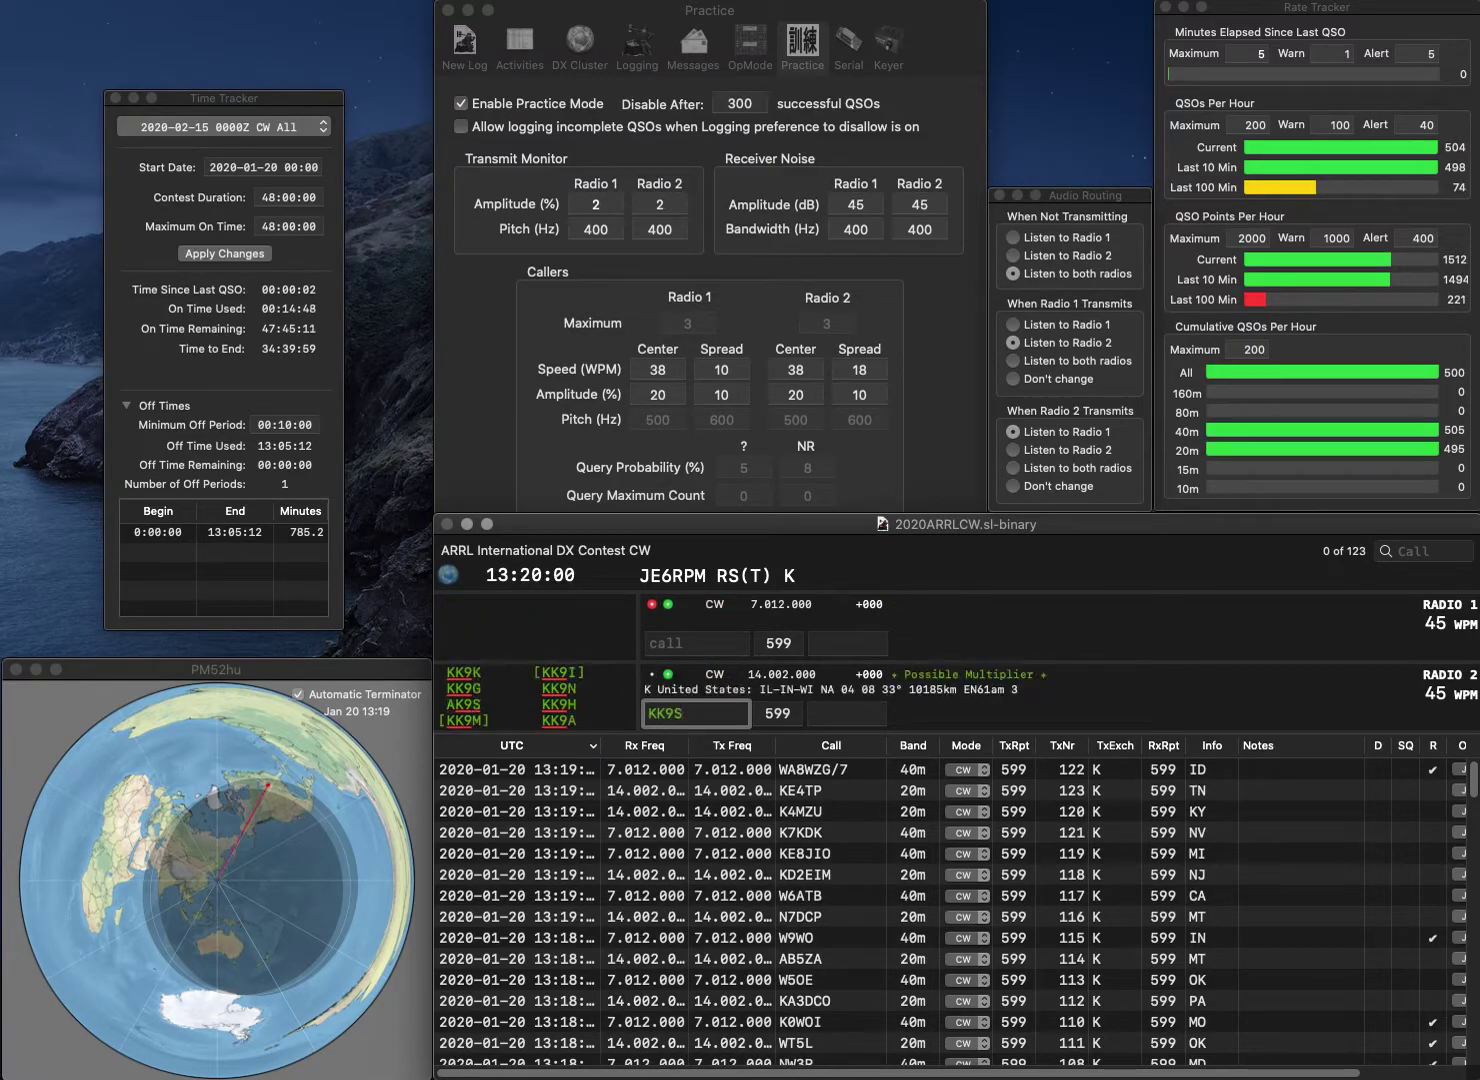
key("Return")
type("4M")
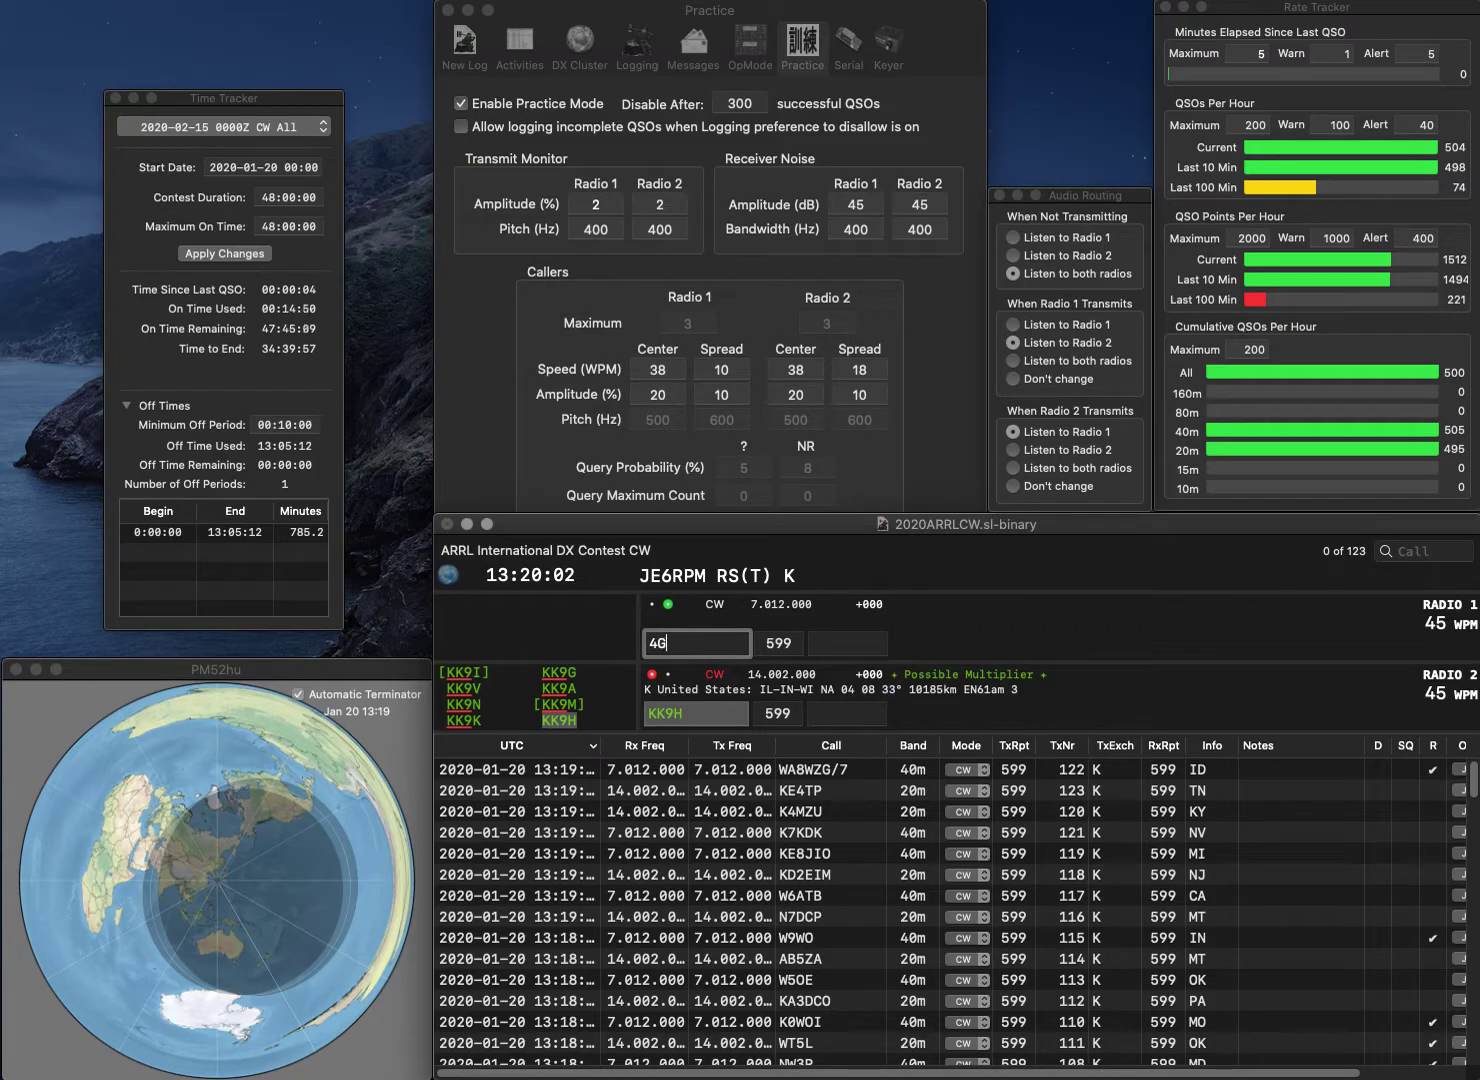
key("Left")
key("Left")
type("AK")
key("Return")
key("space")
type("IN")
key("Return")
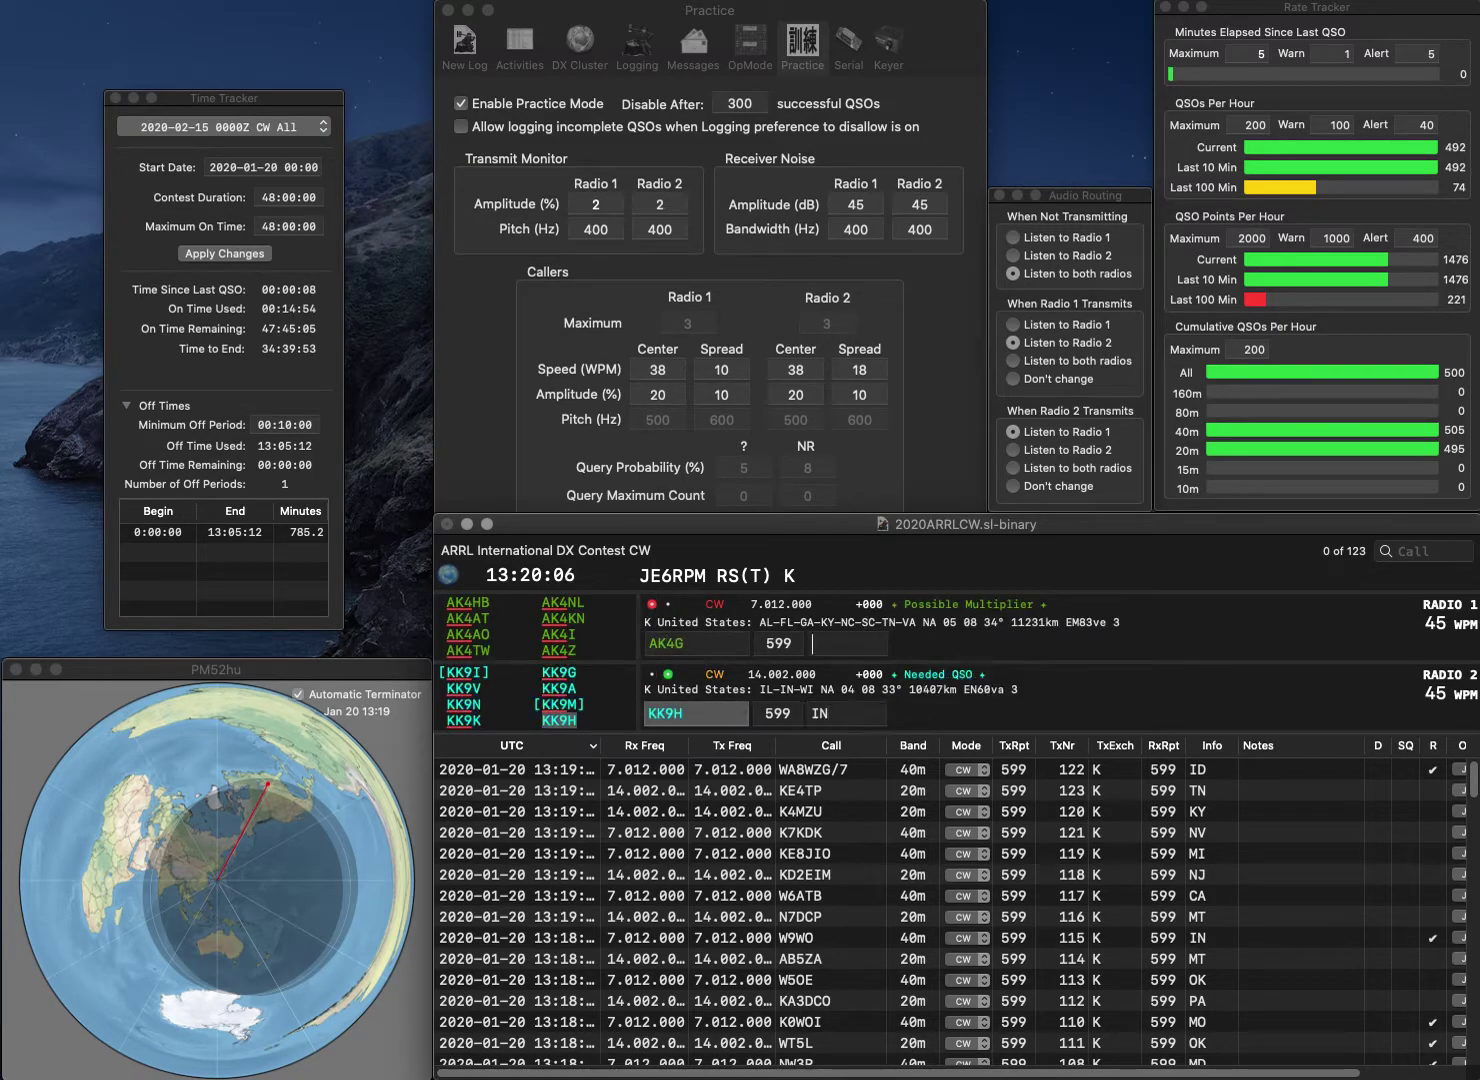
key("space")
key("BackSpace")
type("Z")
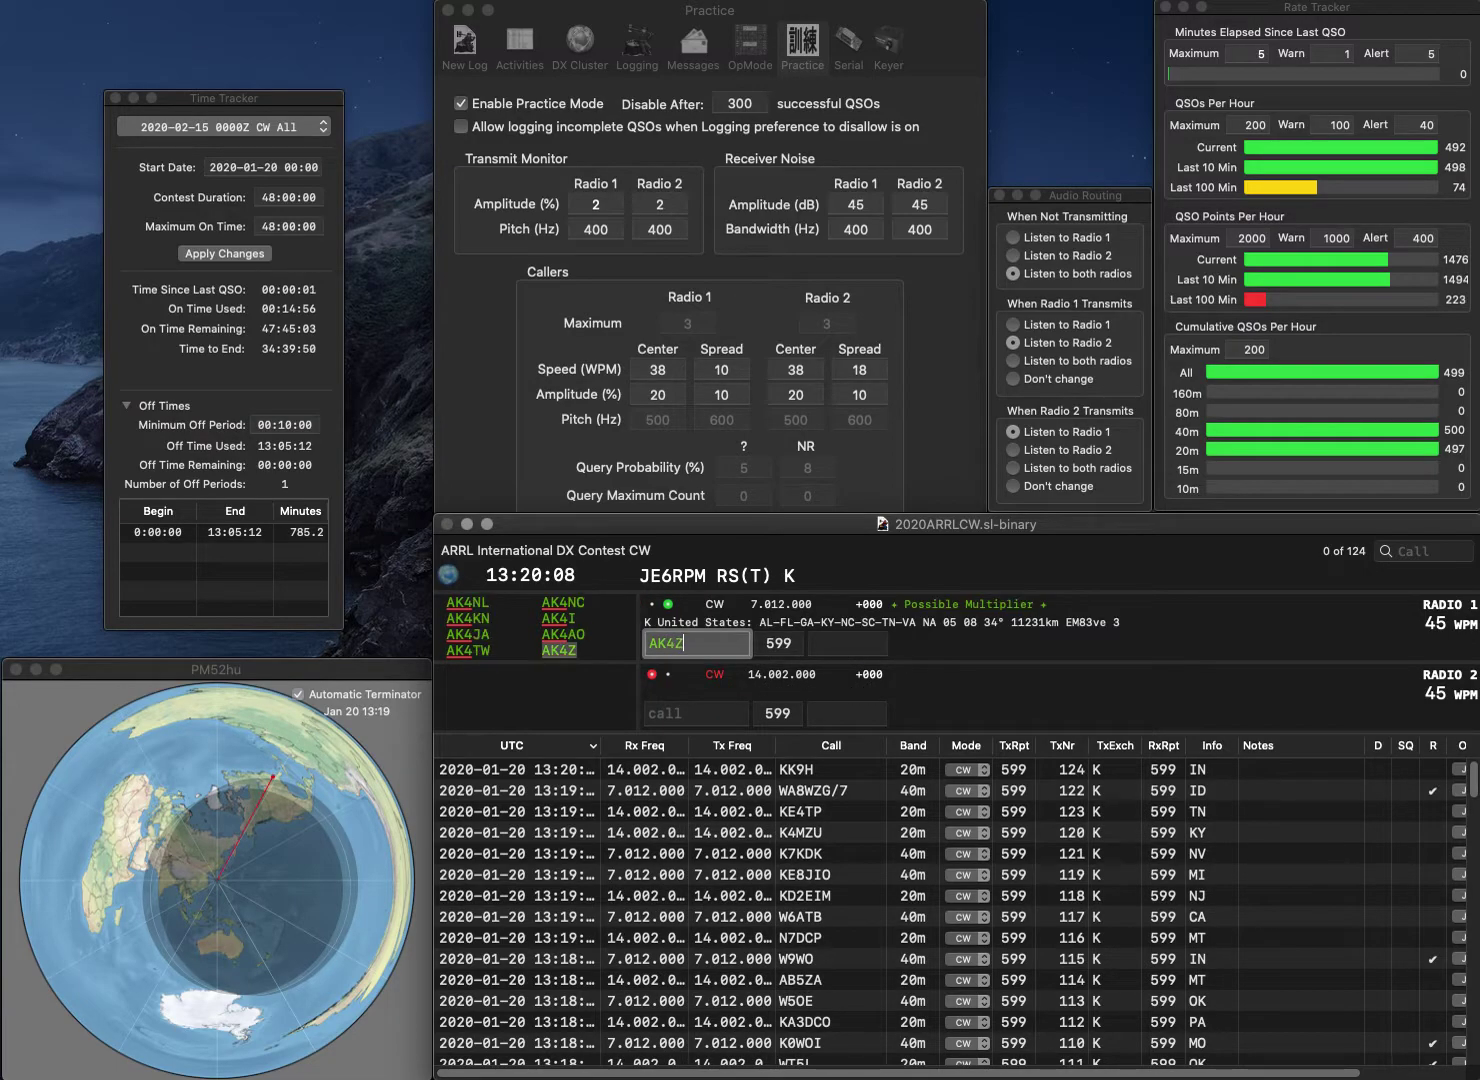
key("BackSpace")
type("G")
key("Left")
key("Left")
key("BackSpace")
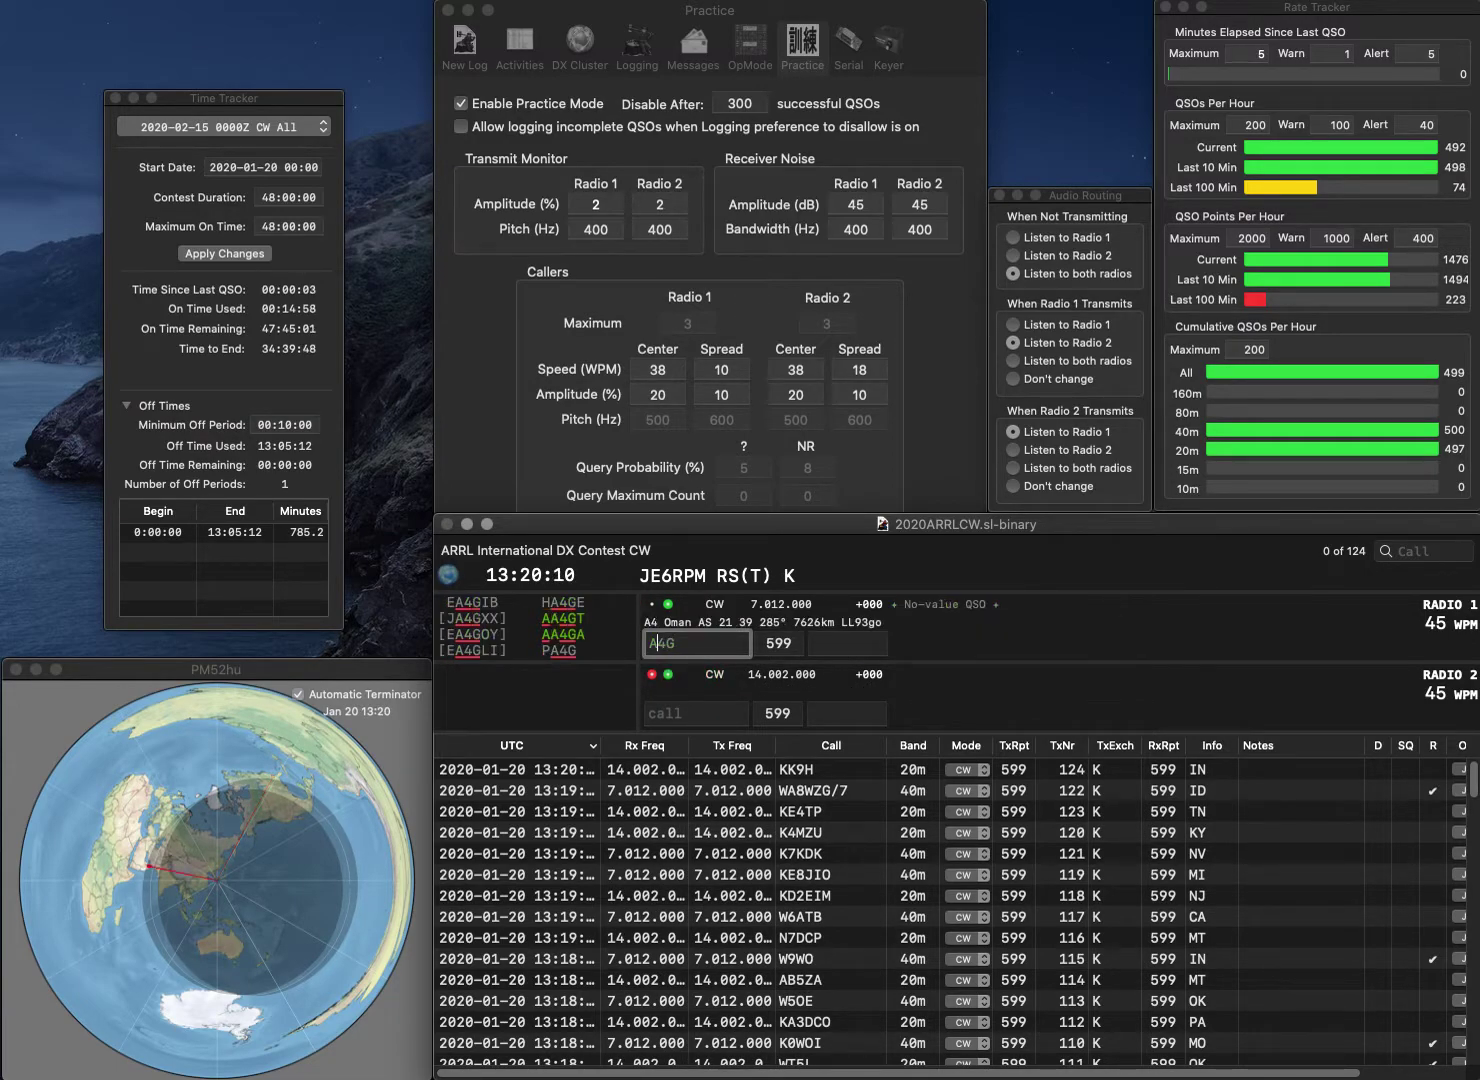
type("C")
key("Return")
type("KK2T")
key("Tab")
key("space")
key("Return")
key("space")
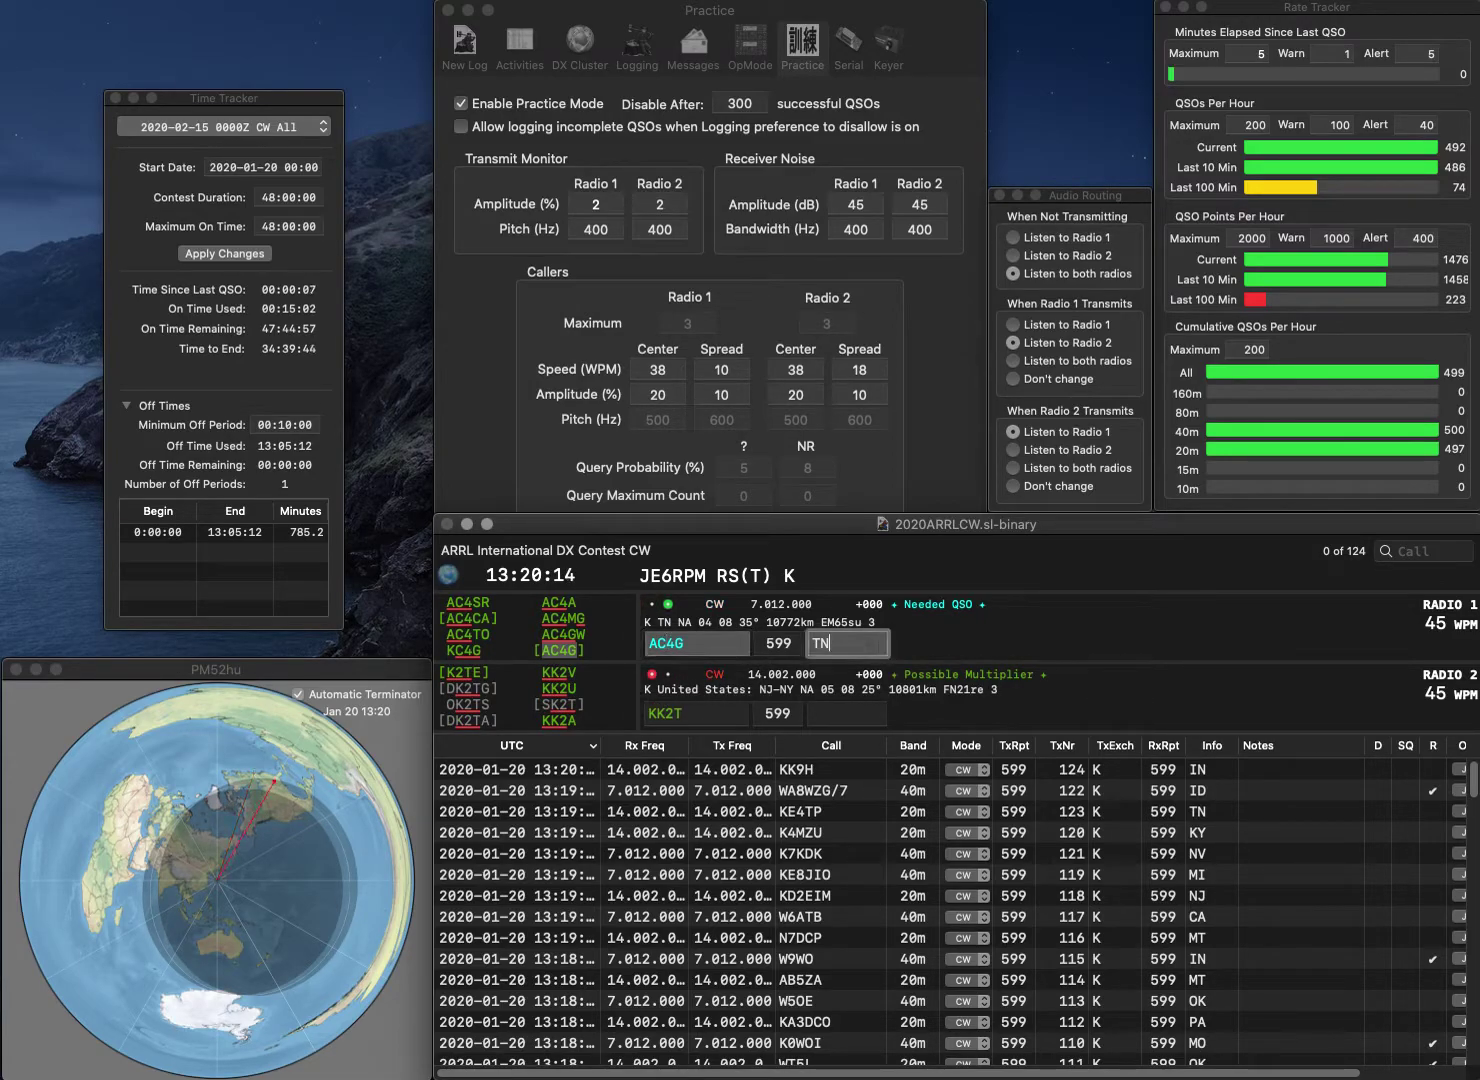
key("Return")
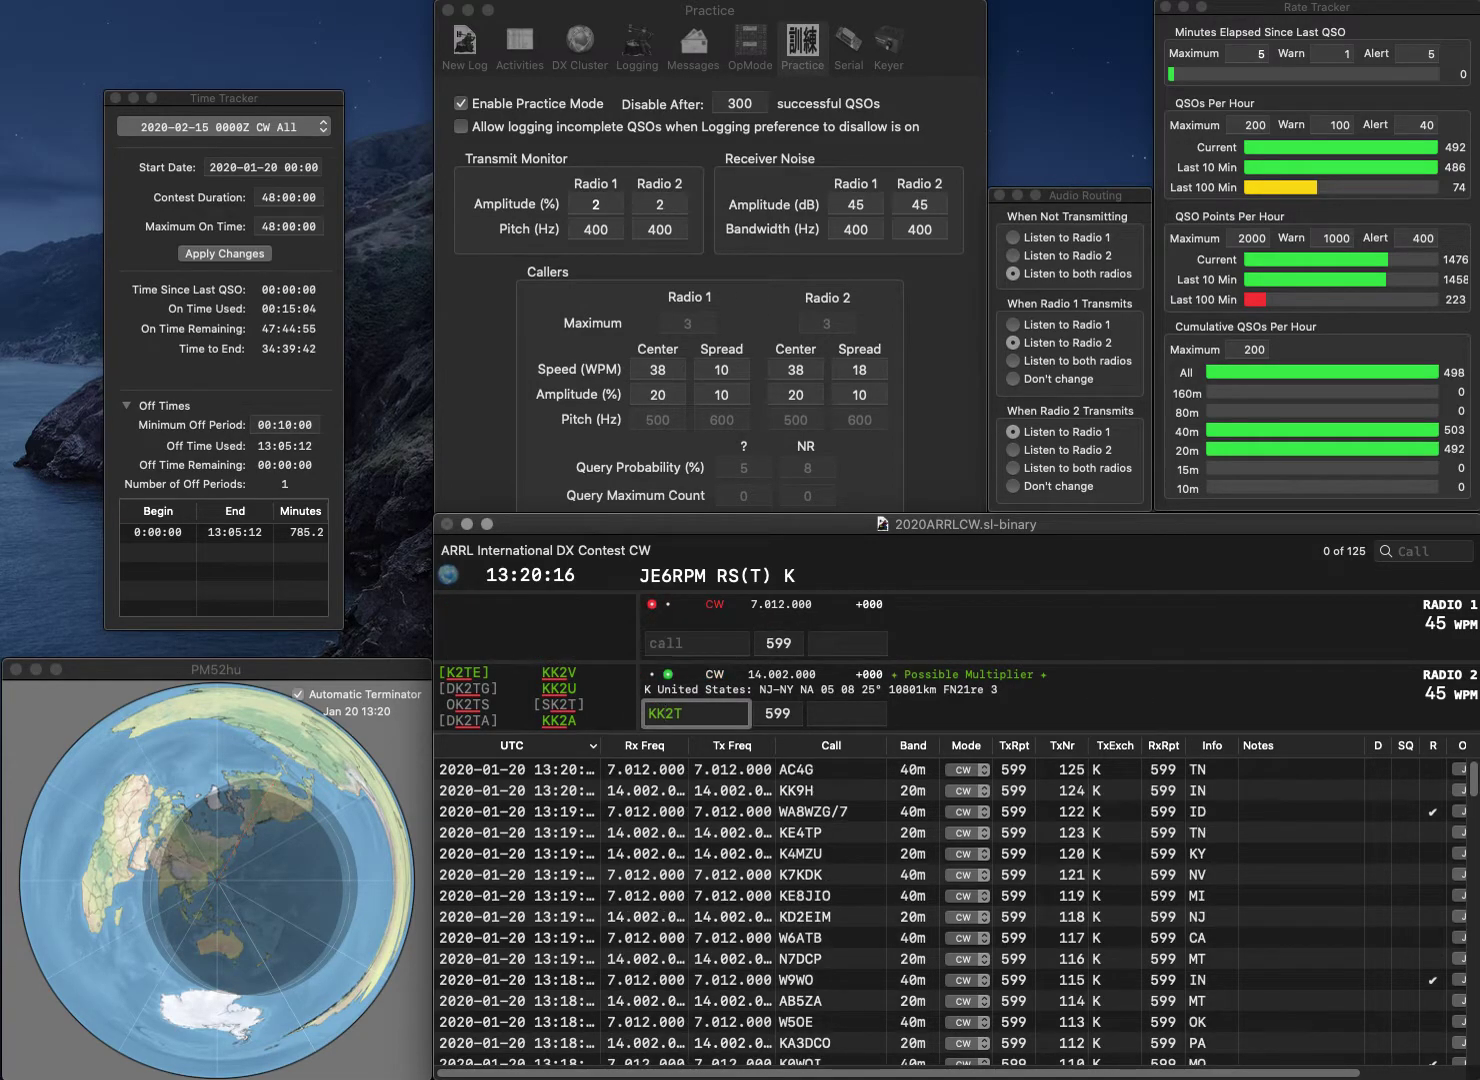
key("BackSpace")
type("X")
key("Return")
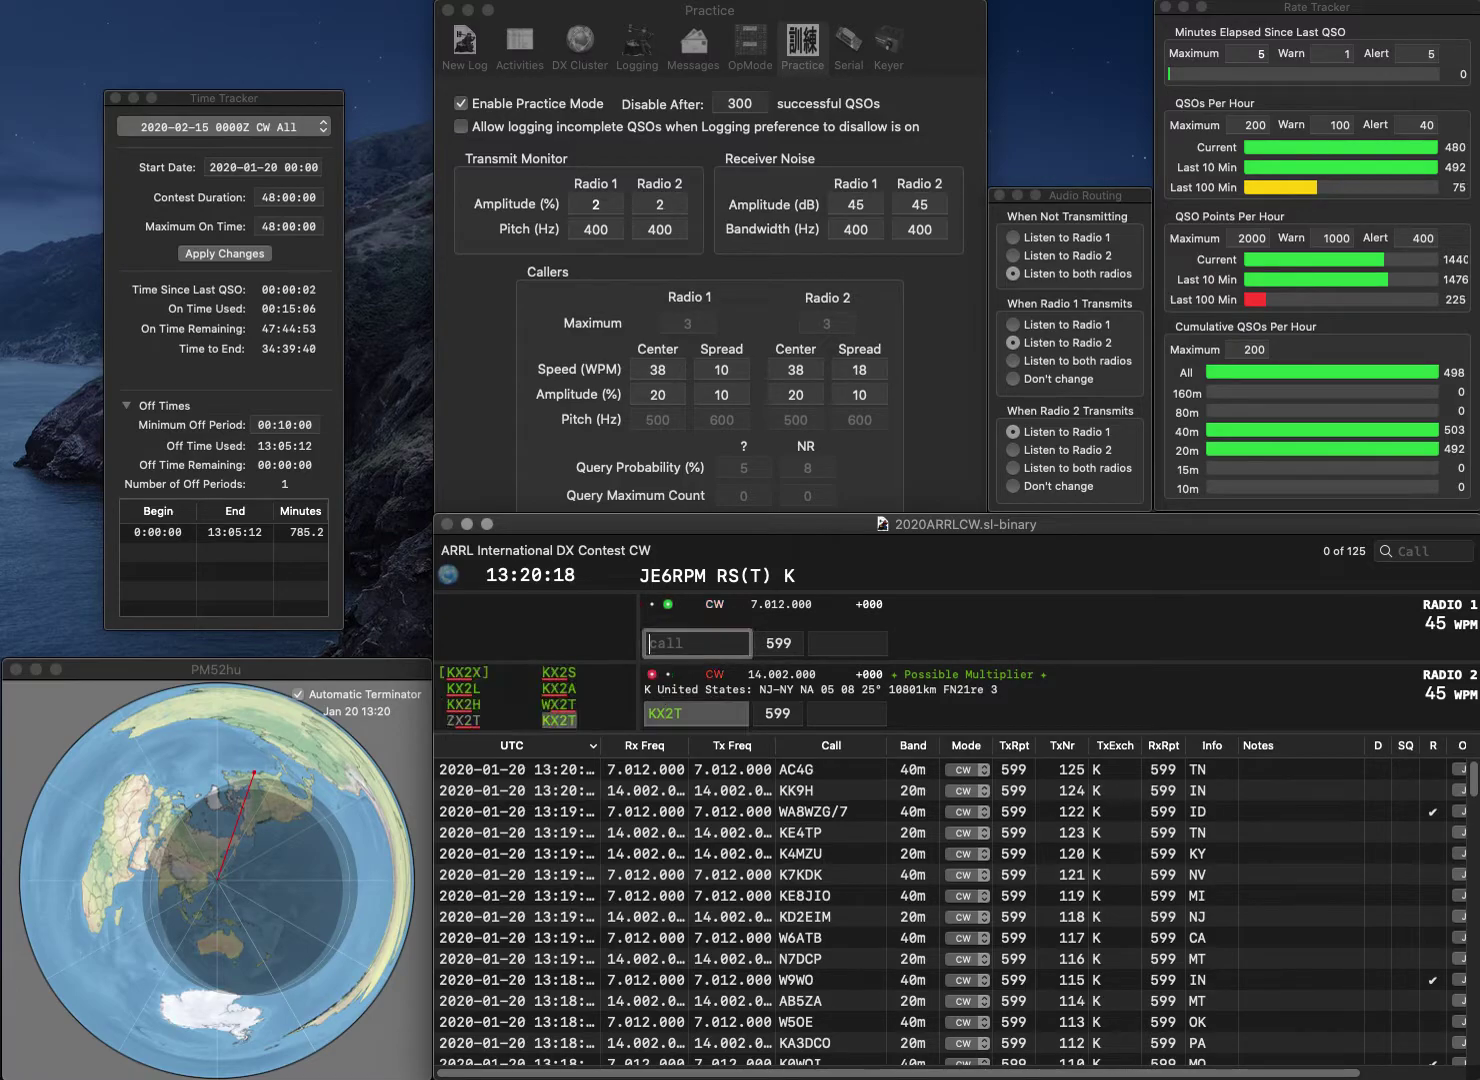
type("K4XT")
key("Return")
Log KX2T on Radio 2 with exchange NY and correct the call sign on Radio 1 to K4XP
key("space")
type("NY")
key("Return")
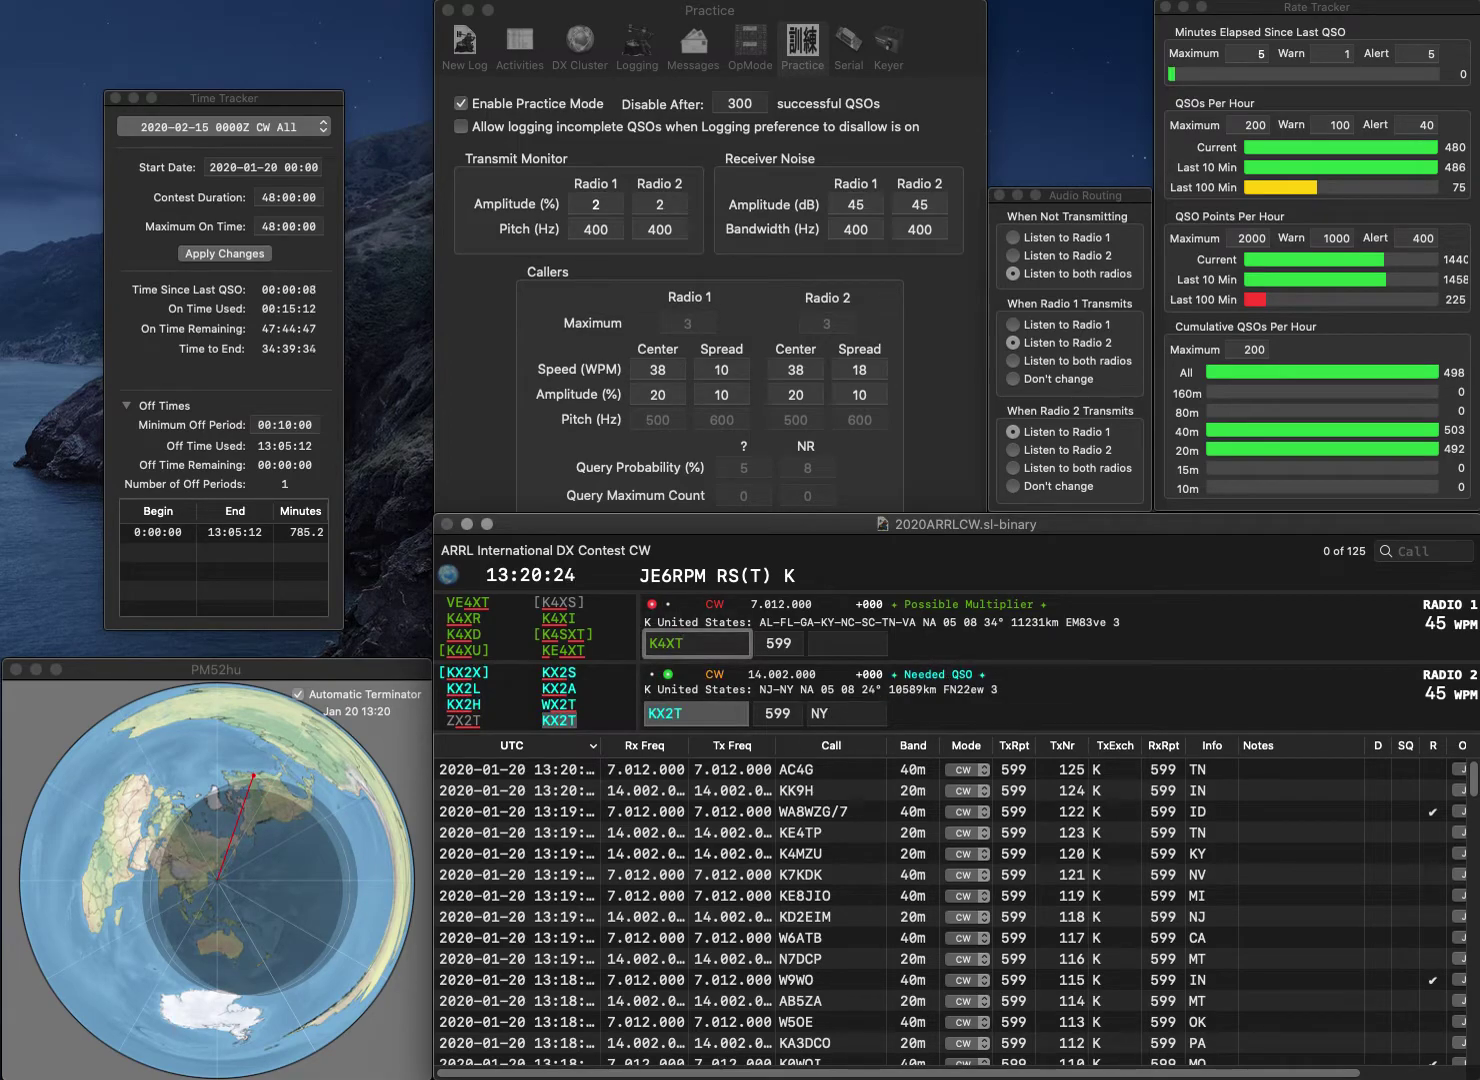
key("Return")
key("BackSpace")
type("P")
key("Return")
Log K4XP on Radio 1 with exchange SC, and answer and log K0QB on Radio 2 with exchange MN
type("K0QB")
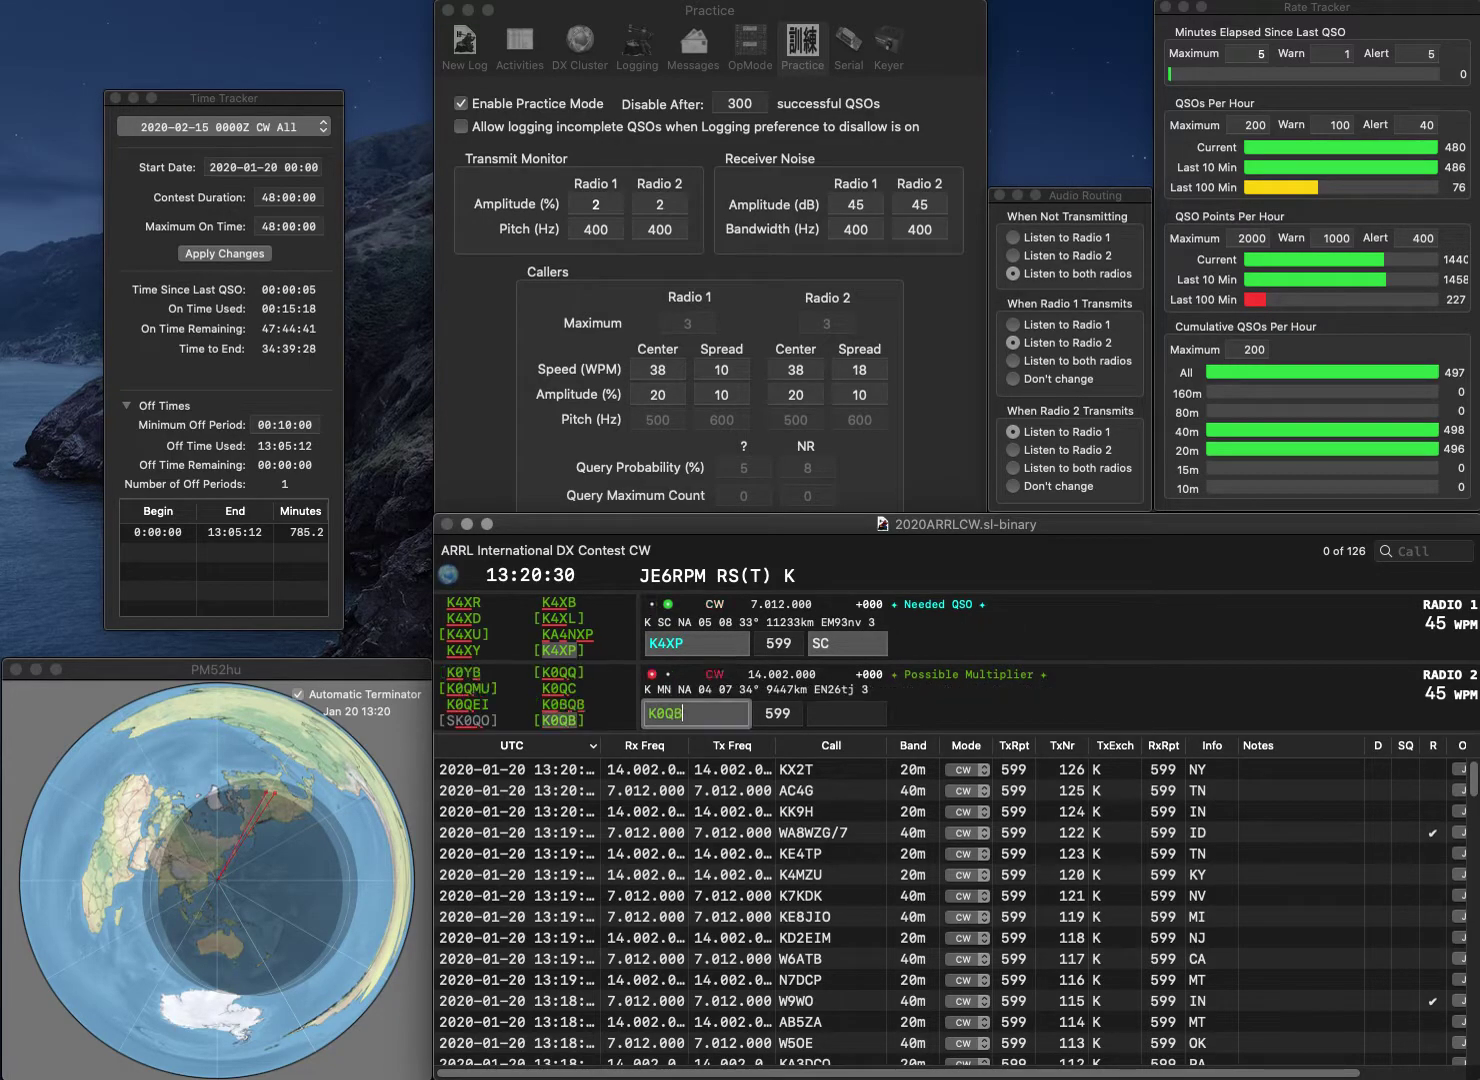
key("Return")
key("Return")
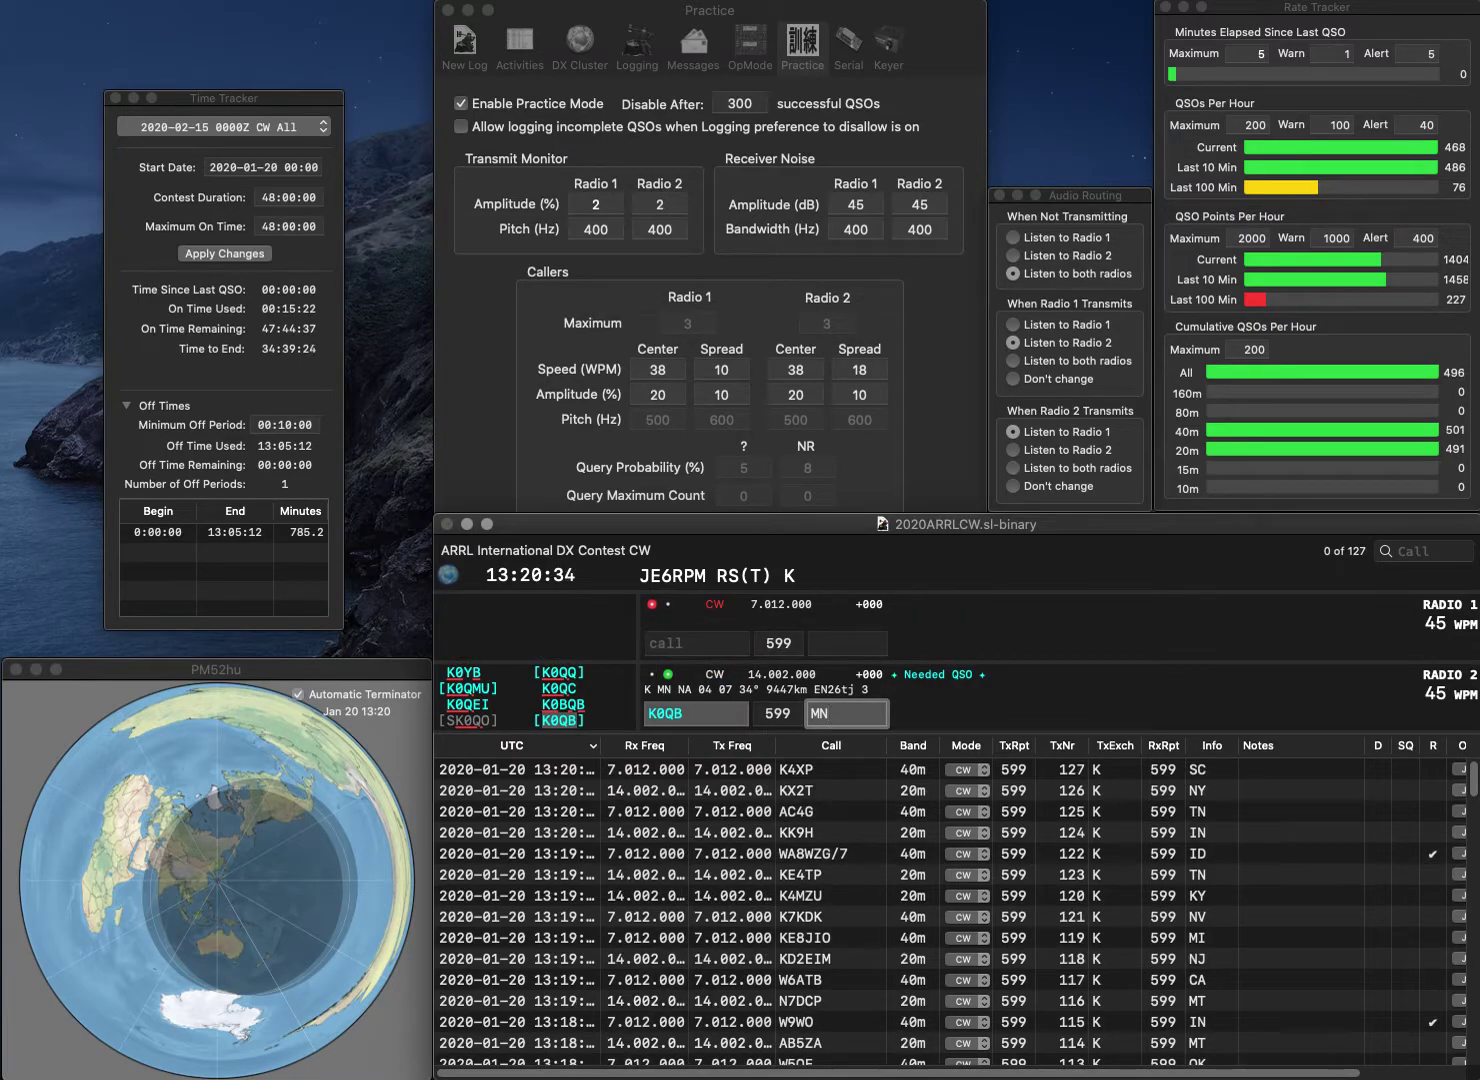
key("Return")
Answer KA4UPI on Radio 1 and KI8EM on Radio 2
type("KA4UPI")
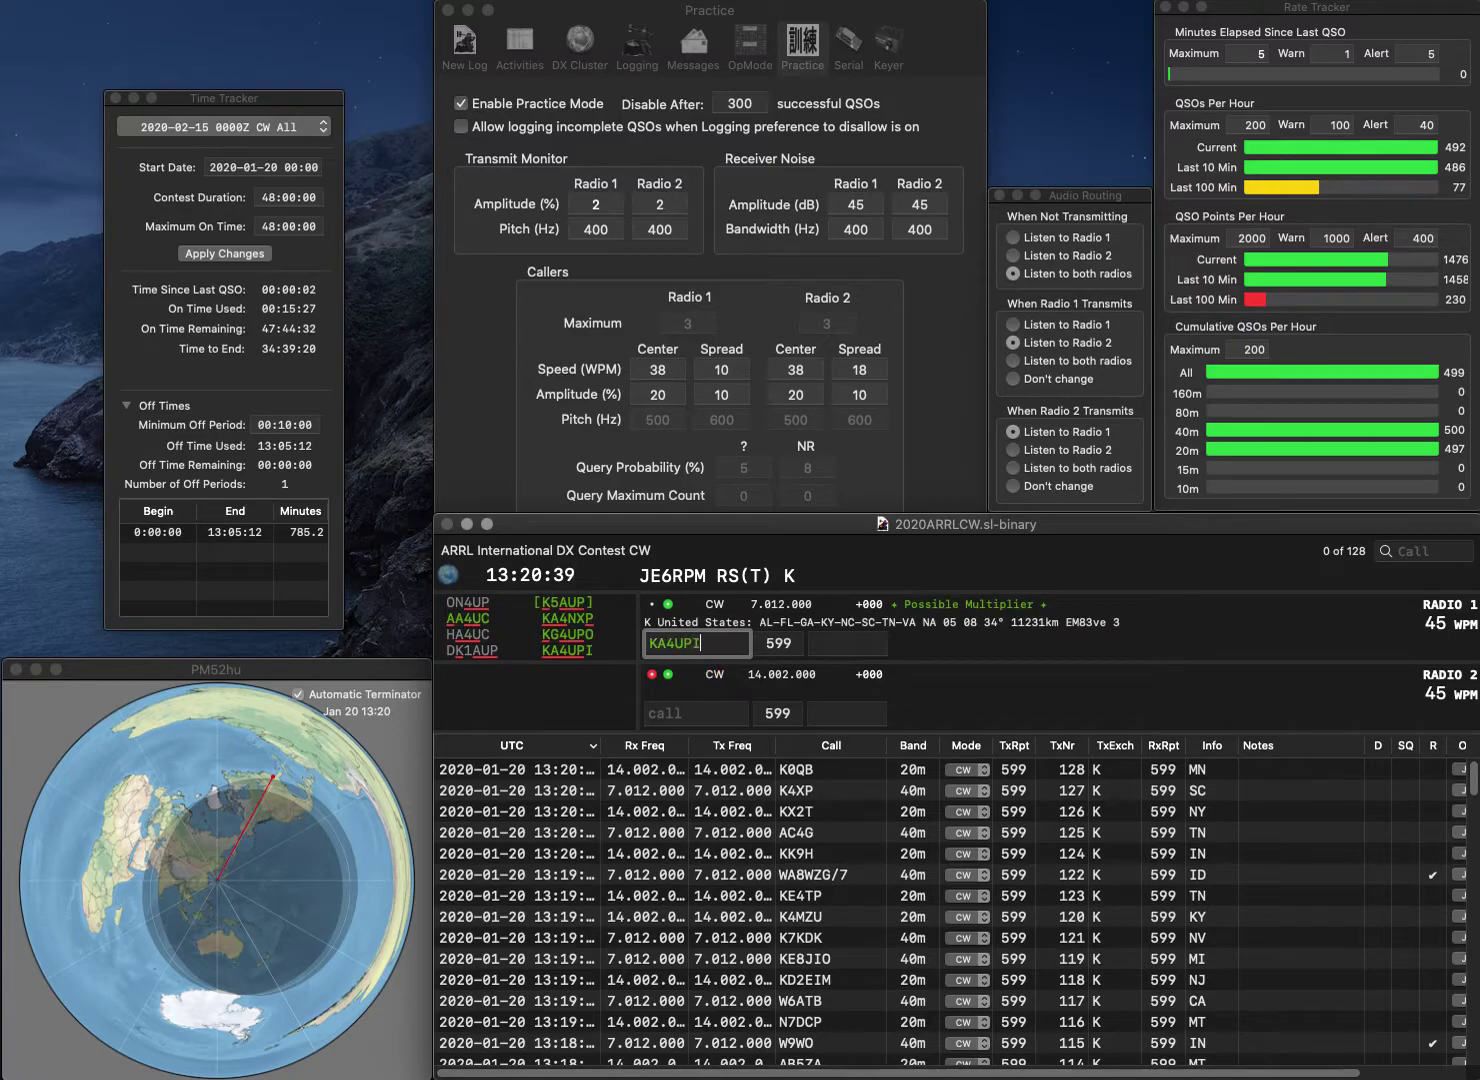
key("Return")
type("KI")
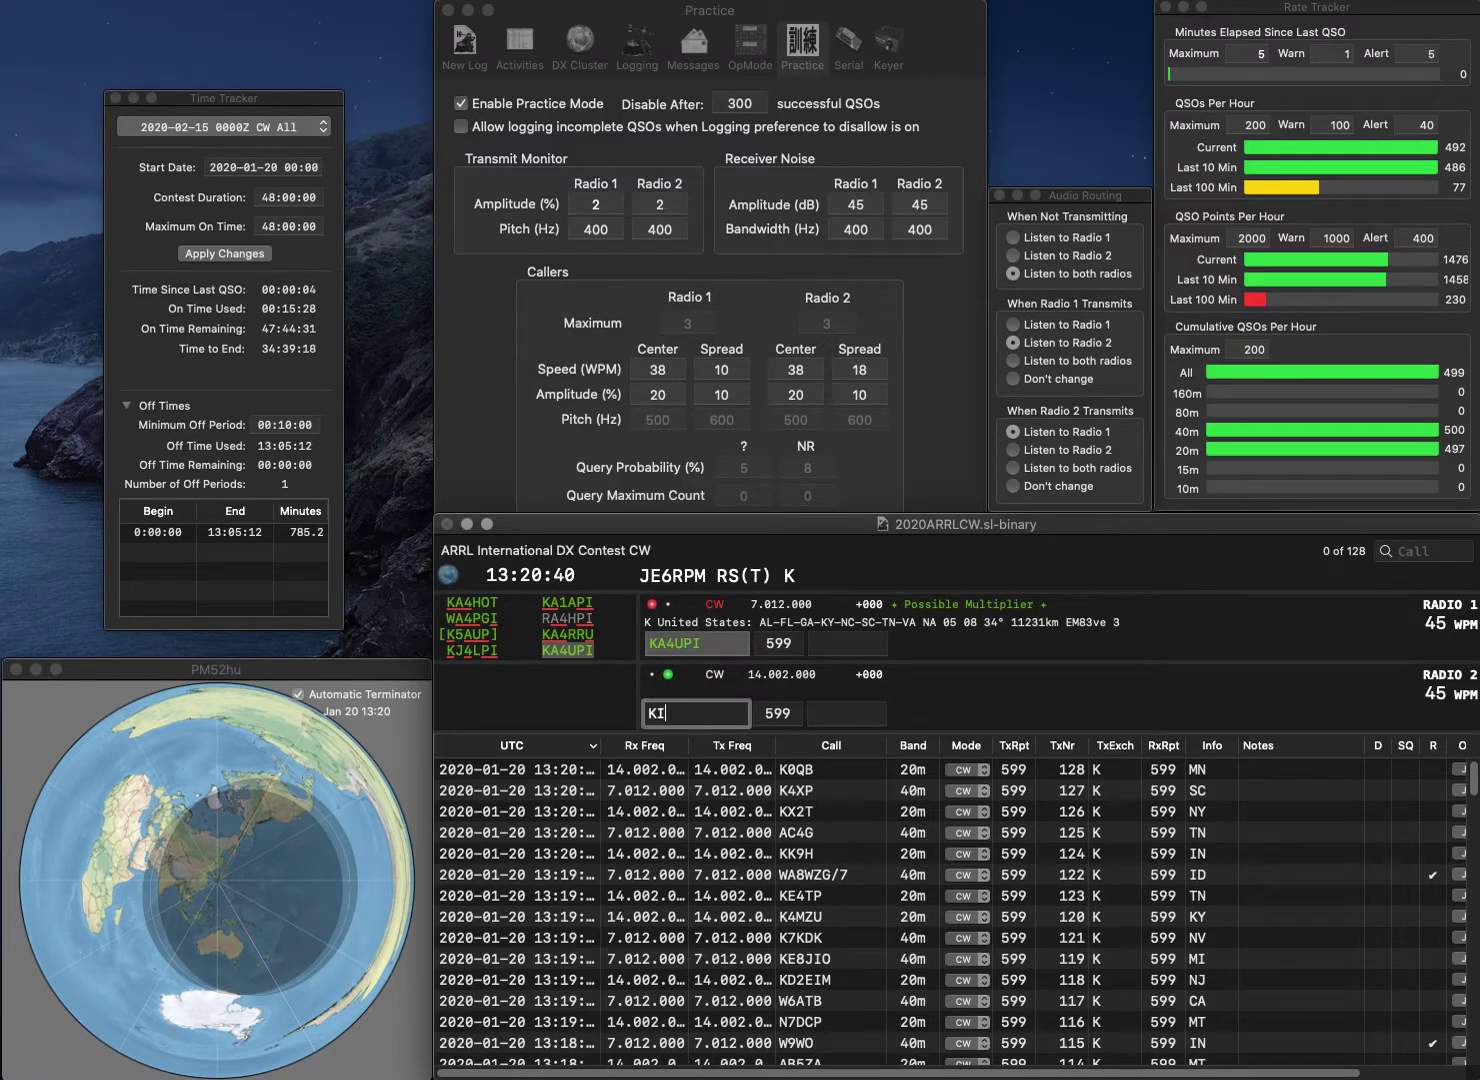
type("8EM")
key("Return")
key("Tab")
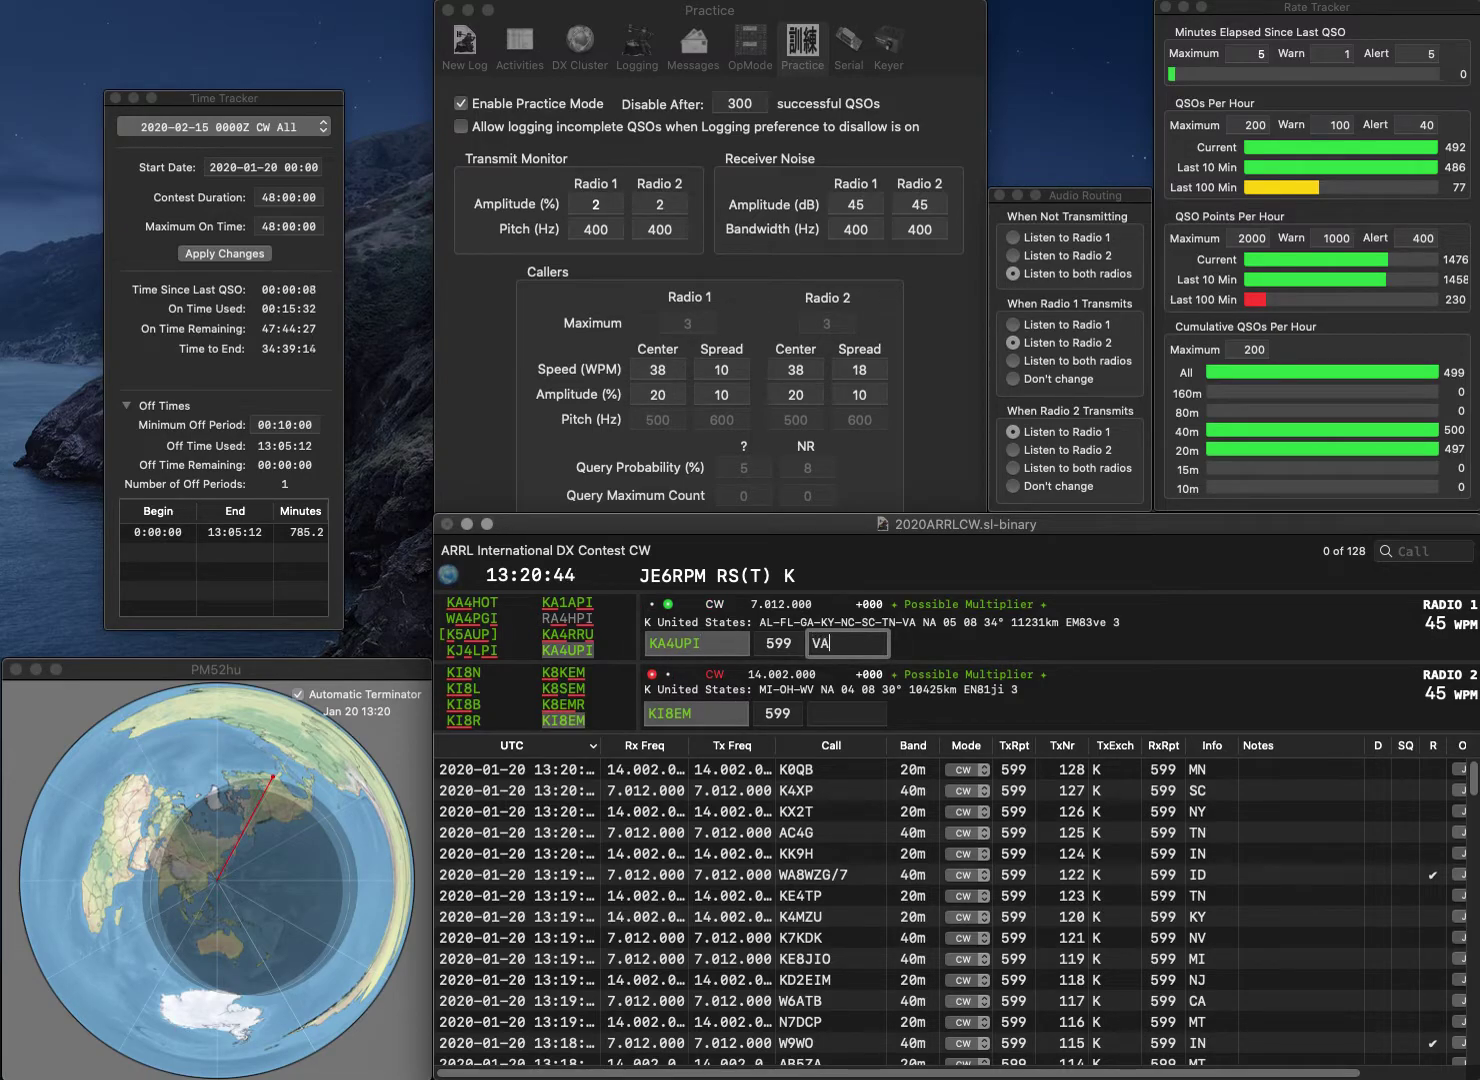
key("Return")
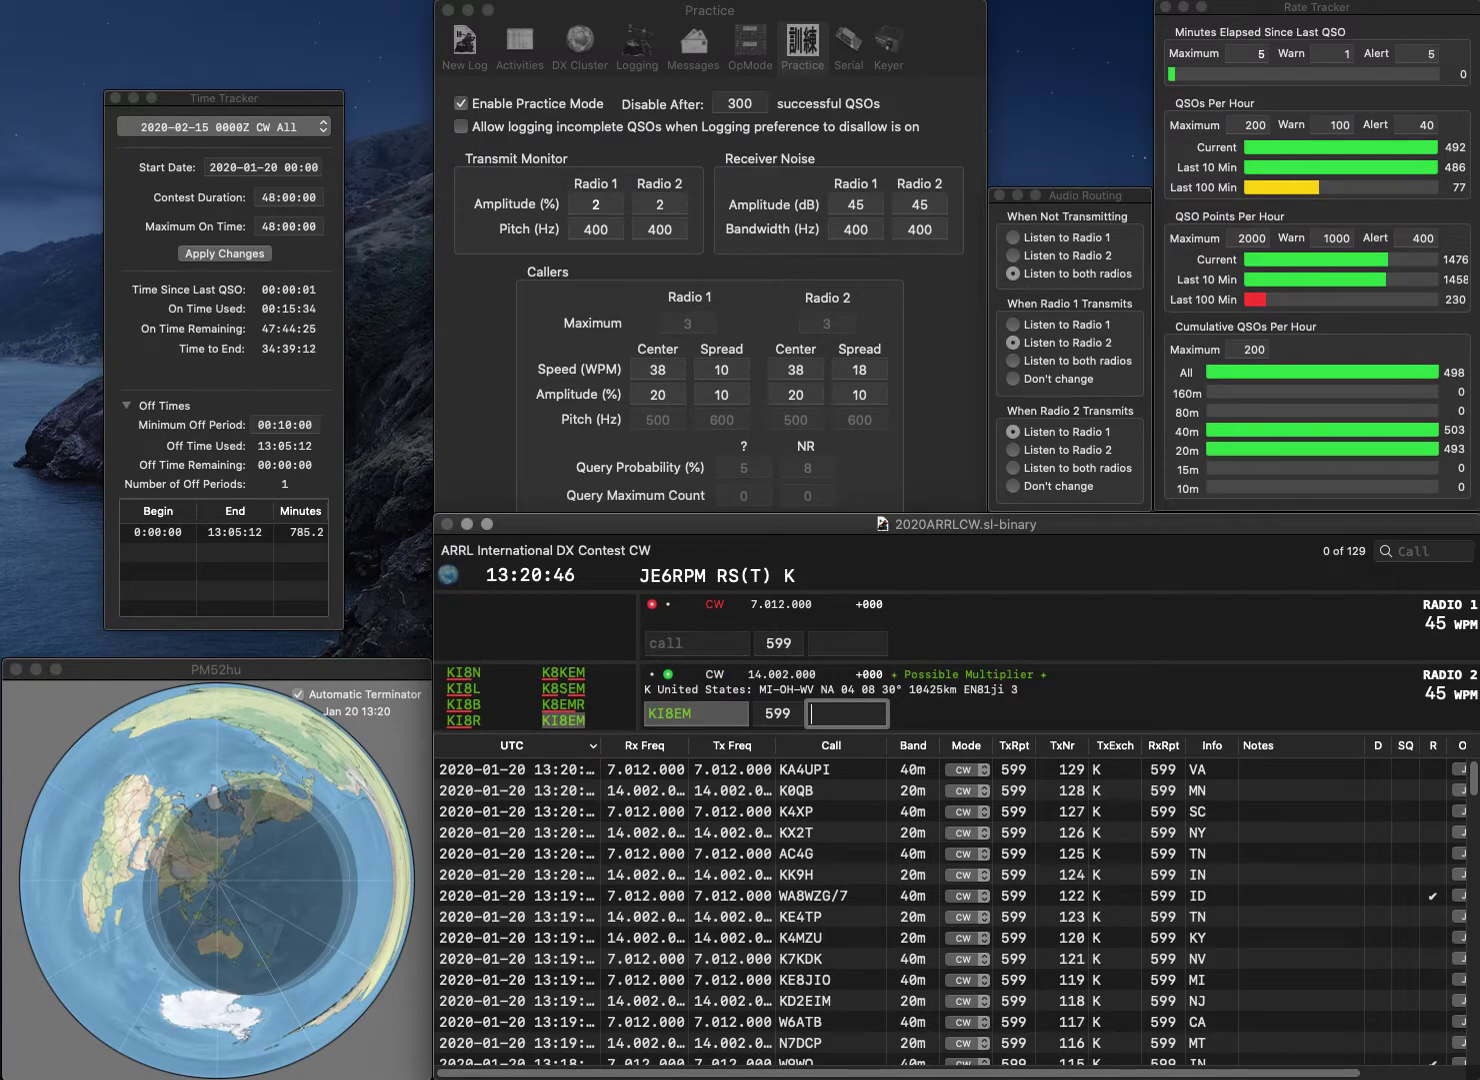
type("MI")
key("Return")
type("WA")
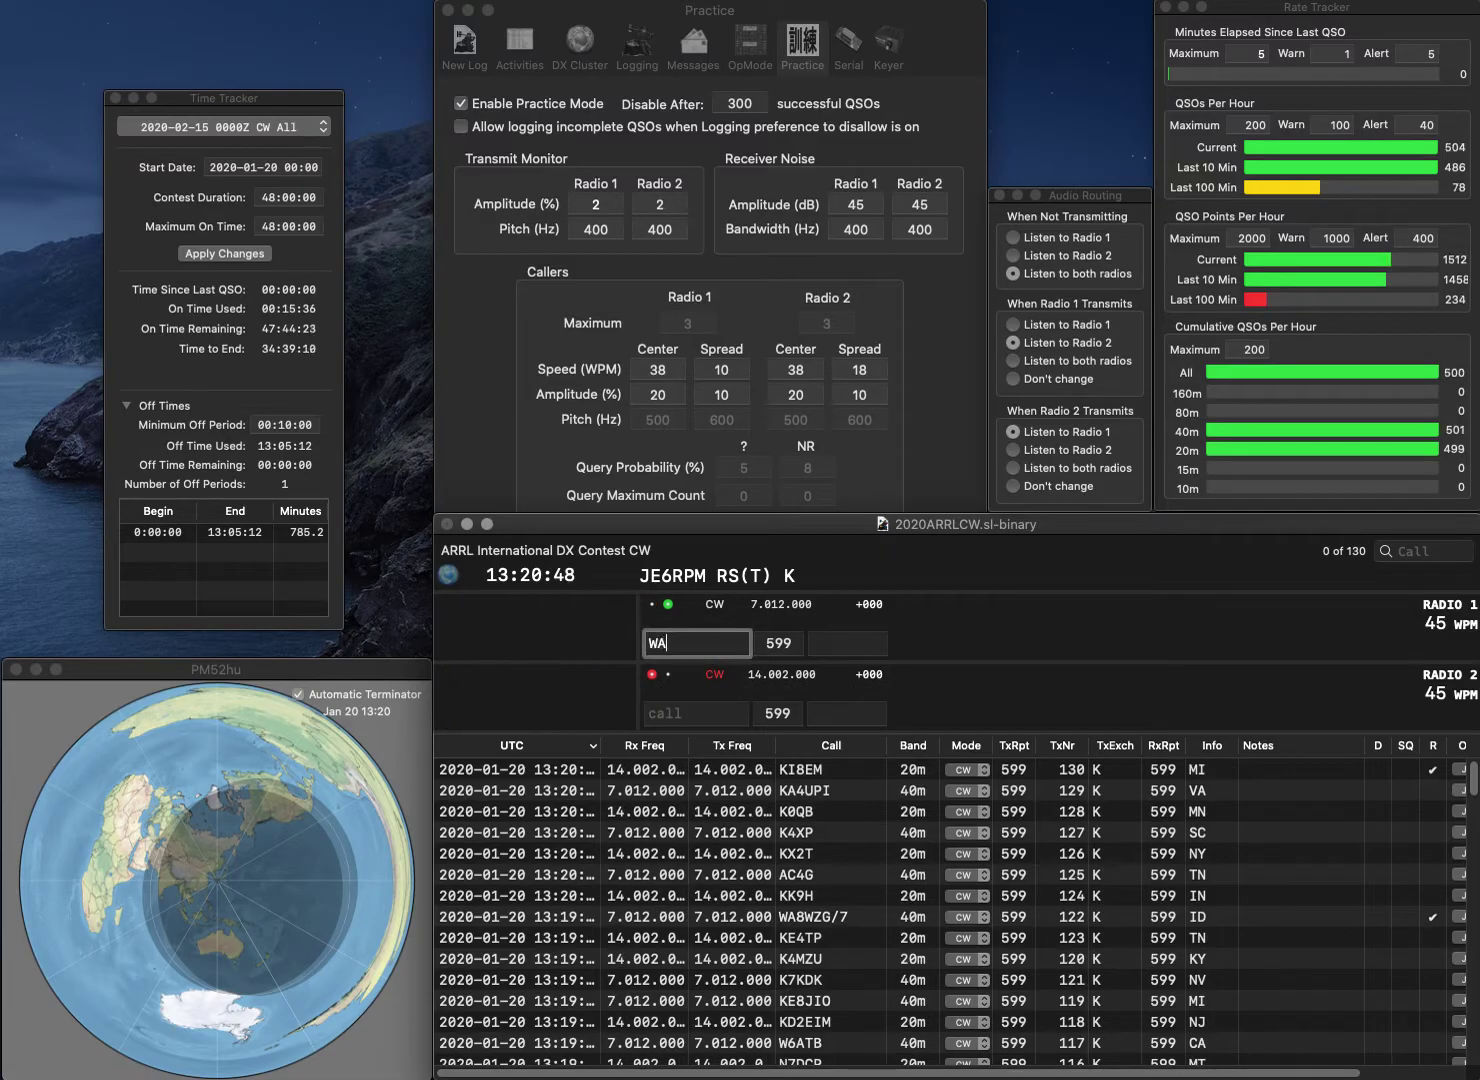
type("0DKC")
key("Return")
type("VE7IAD")
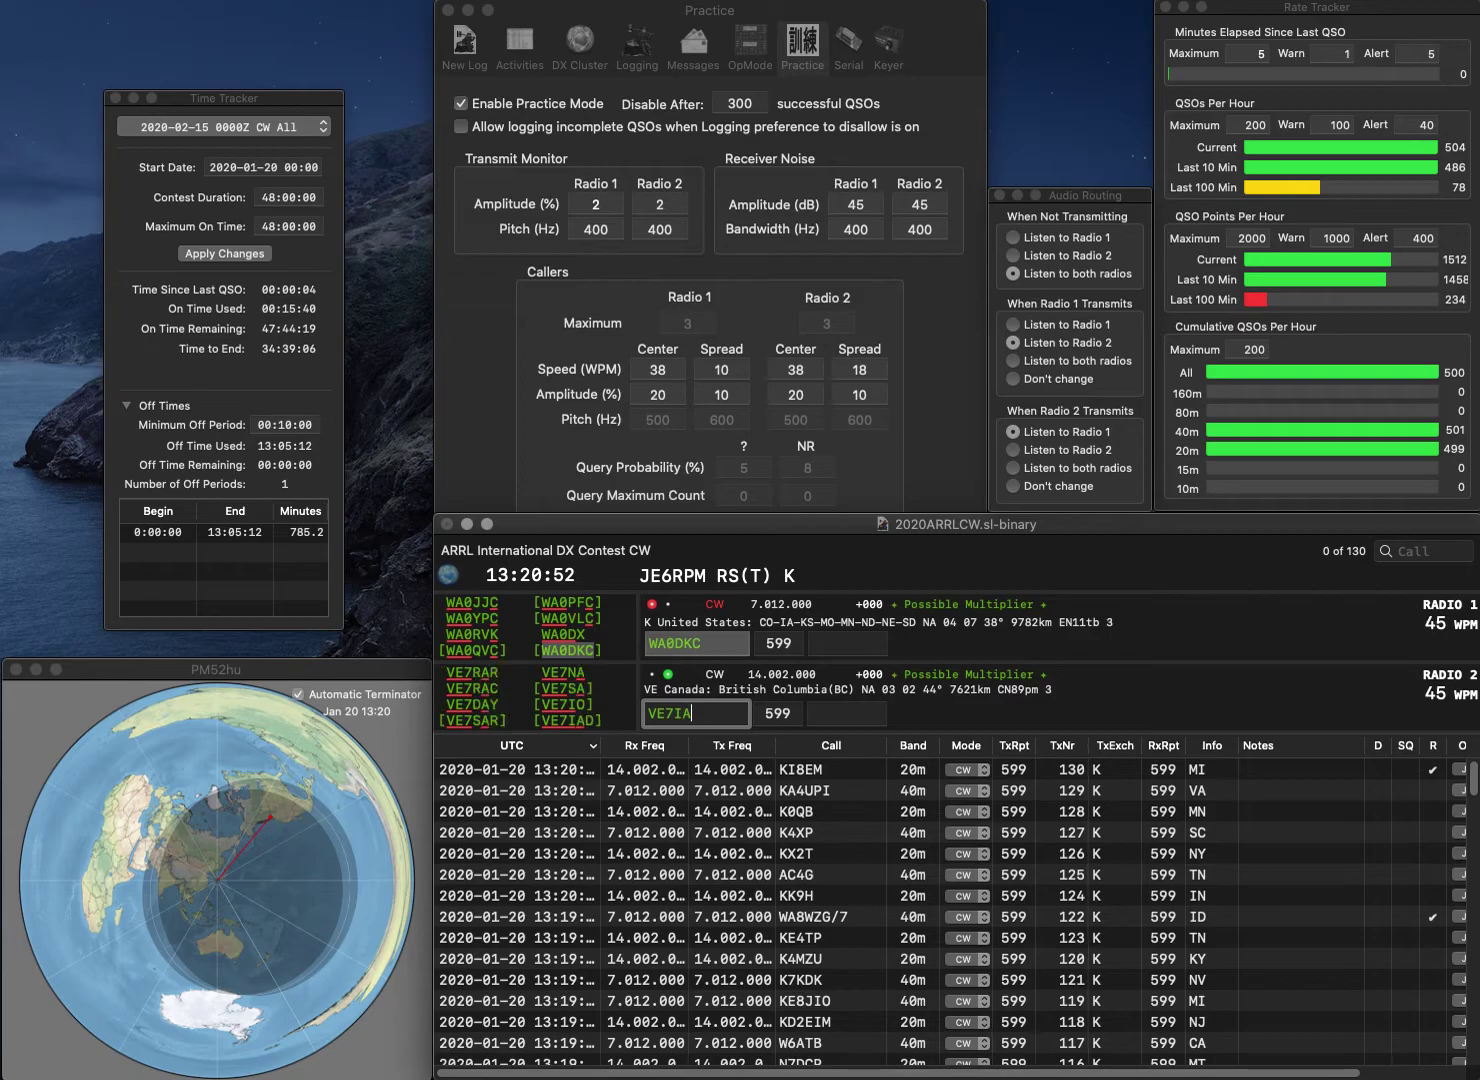
key("Return")
type("BC")
key("Return")
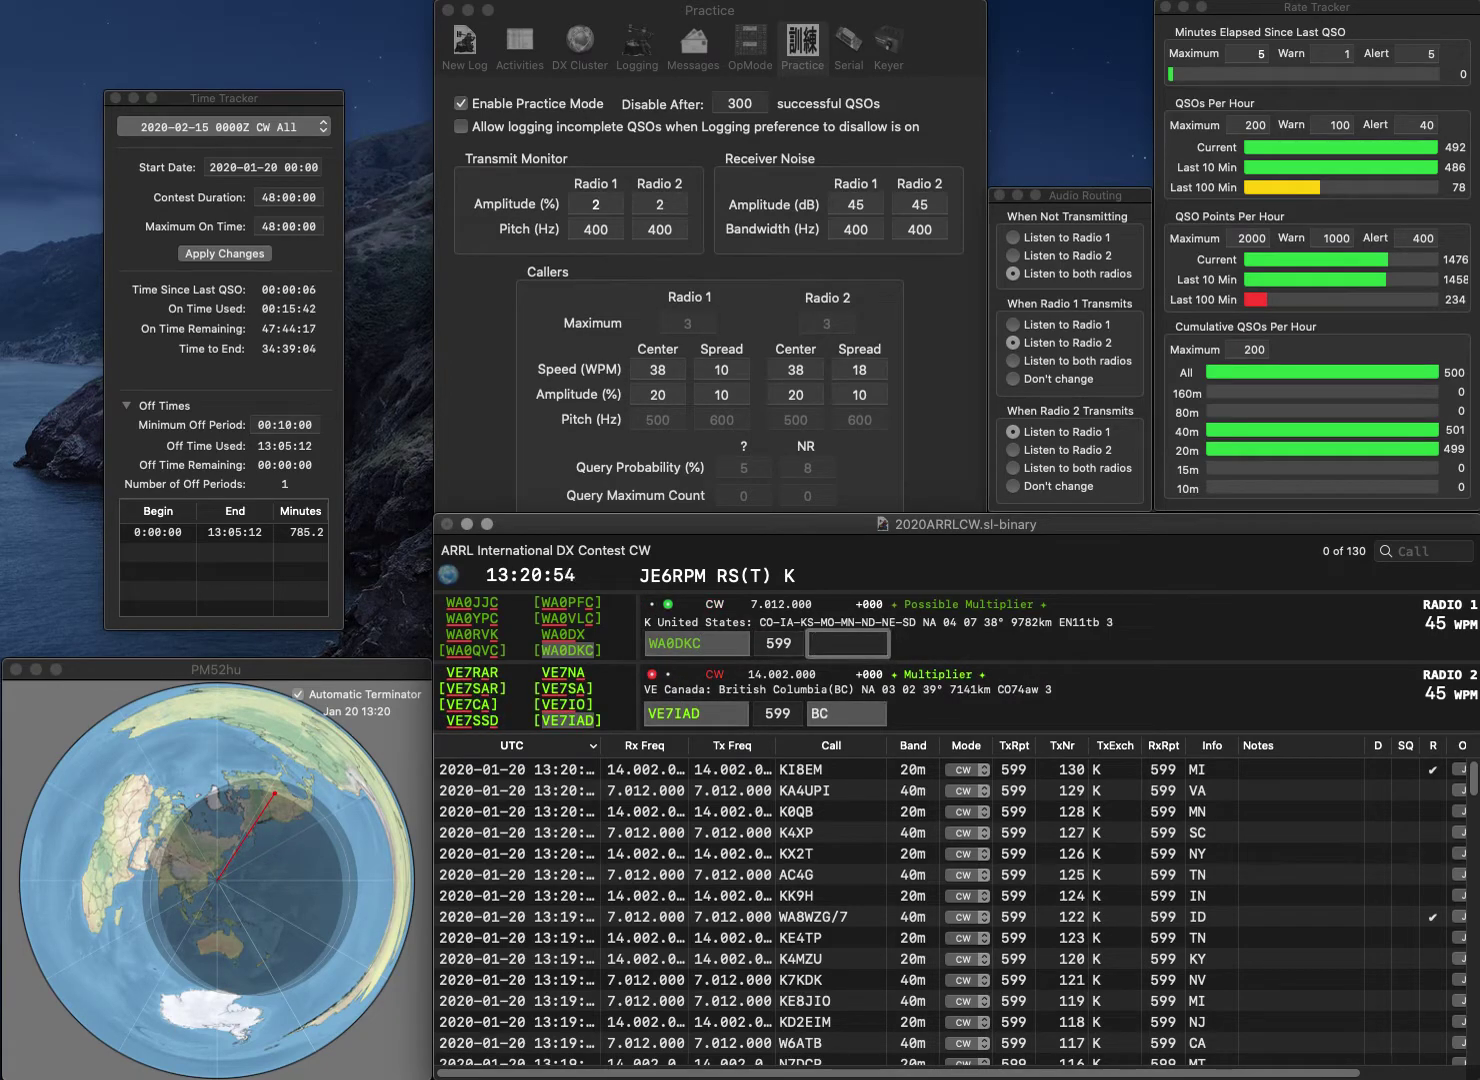
type("SD")
key("Return")
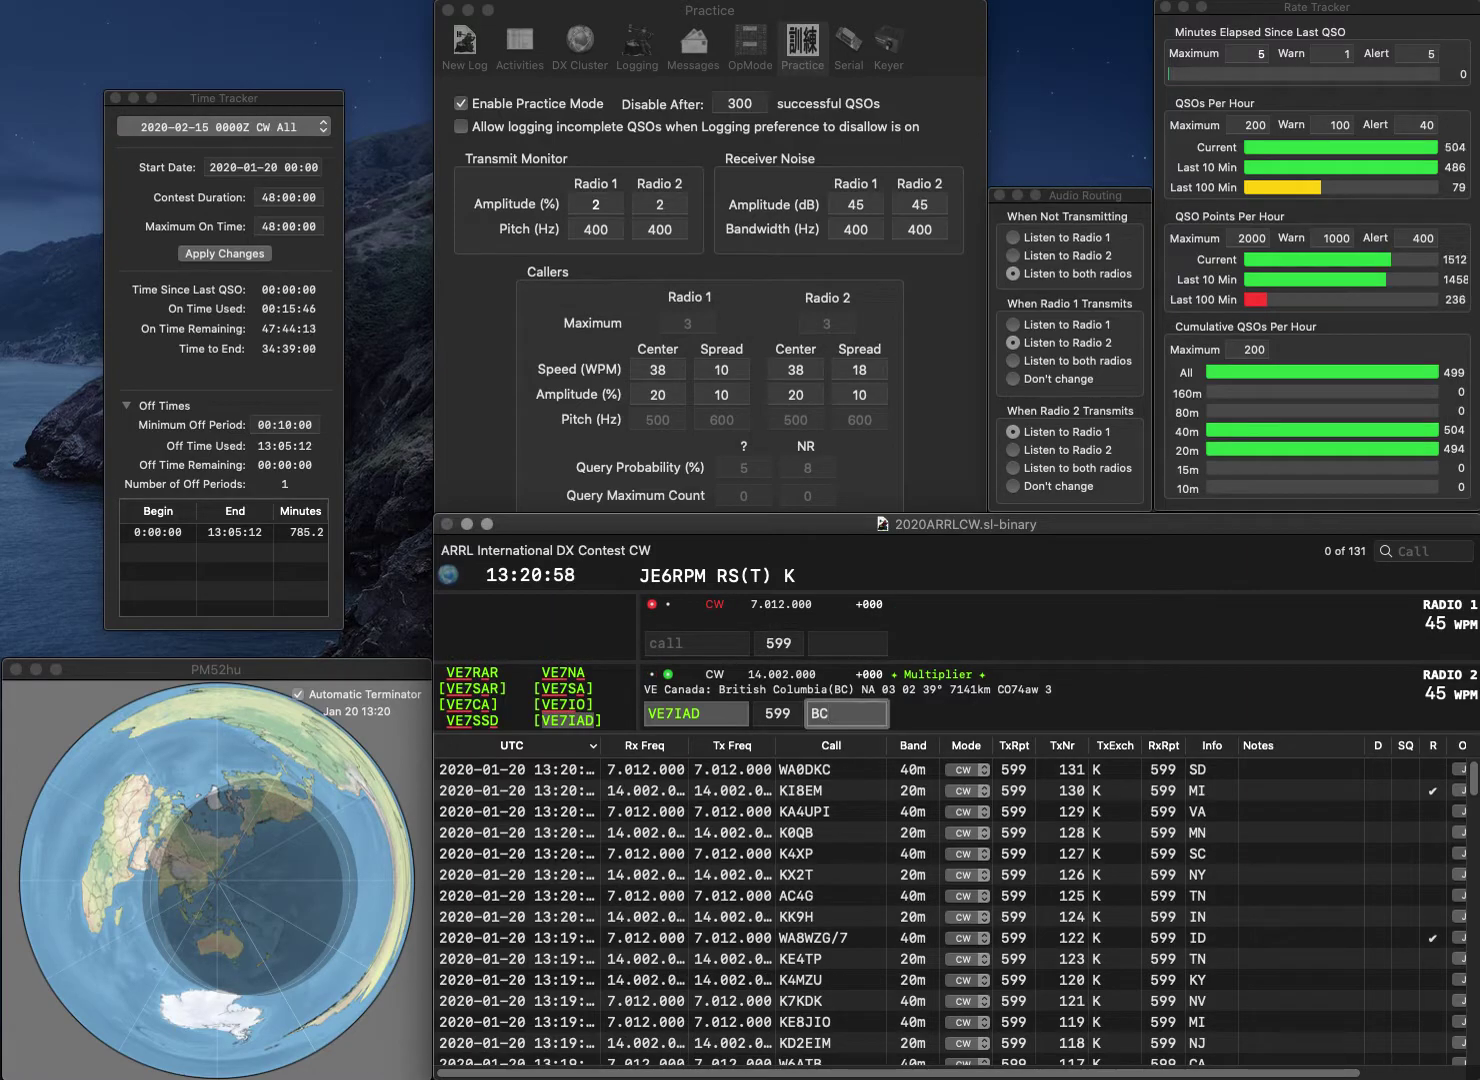
key("Return")
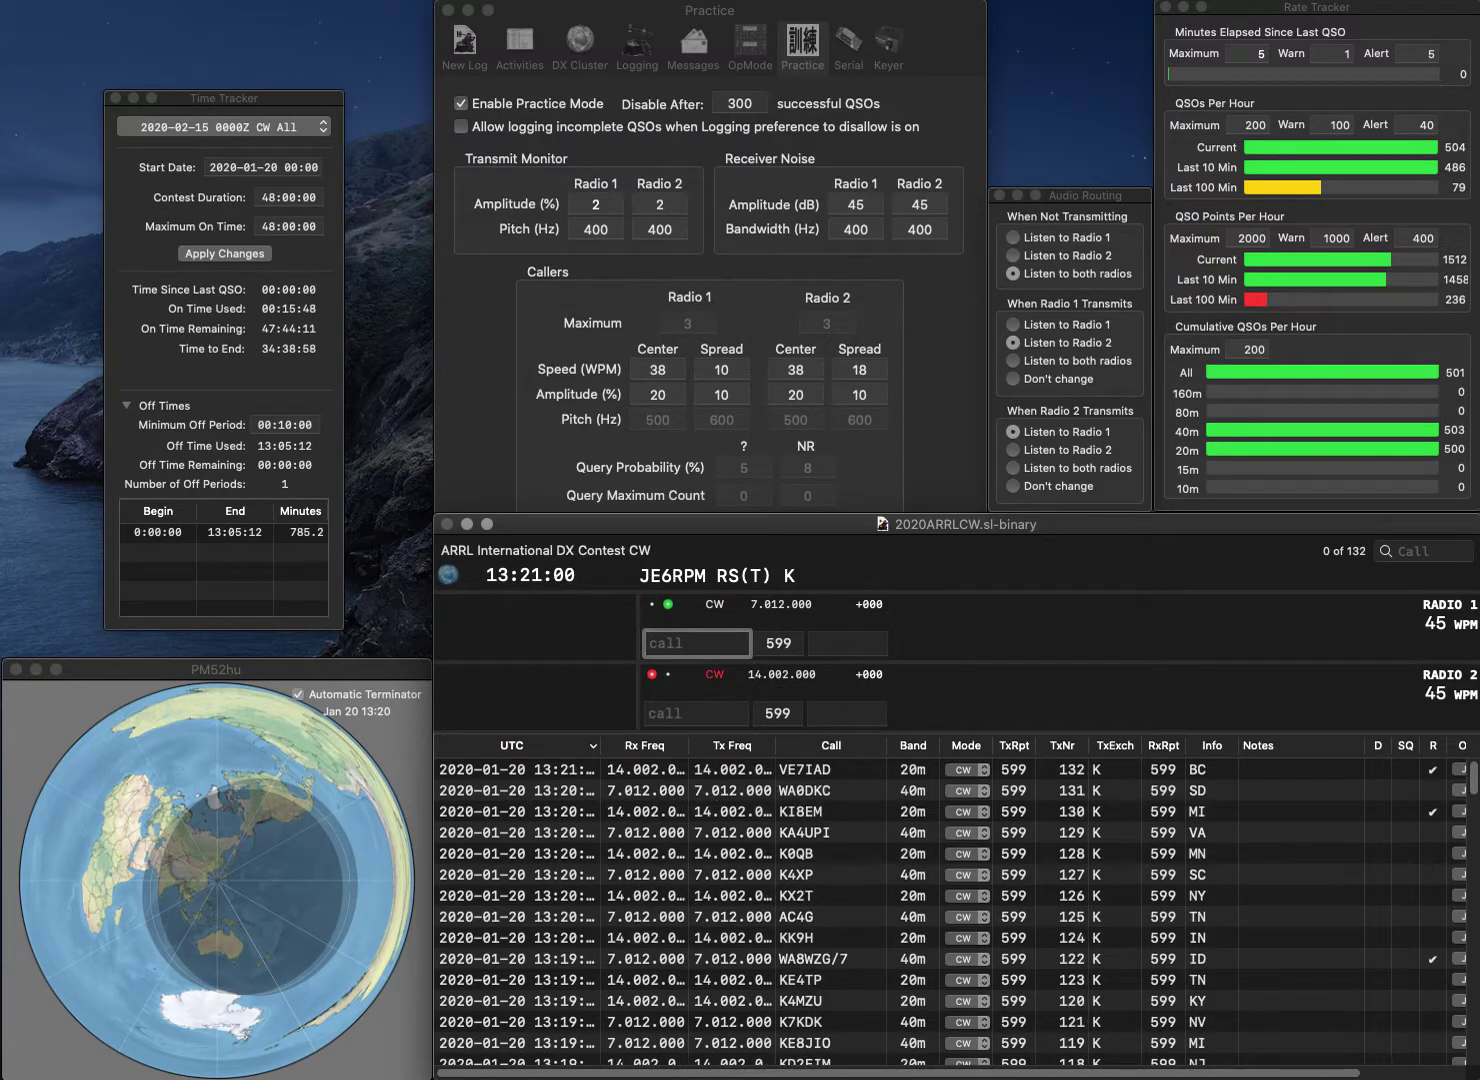
type("FO")
key("Return")
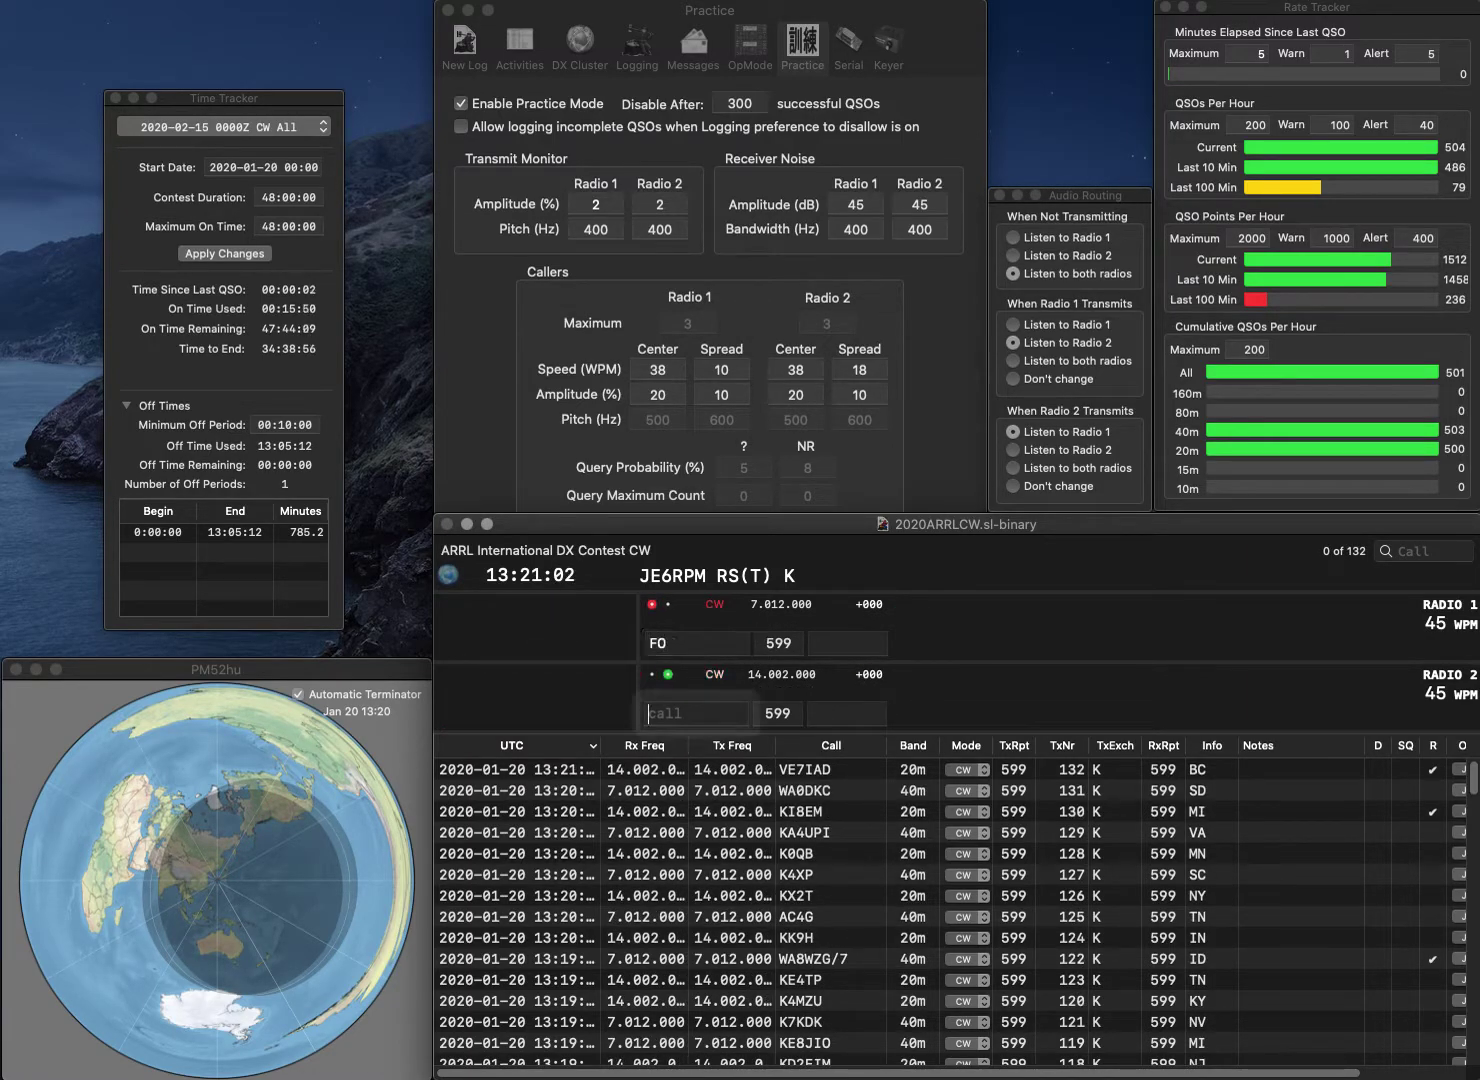
type("N2")
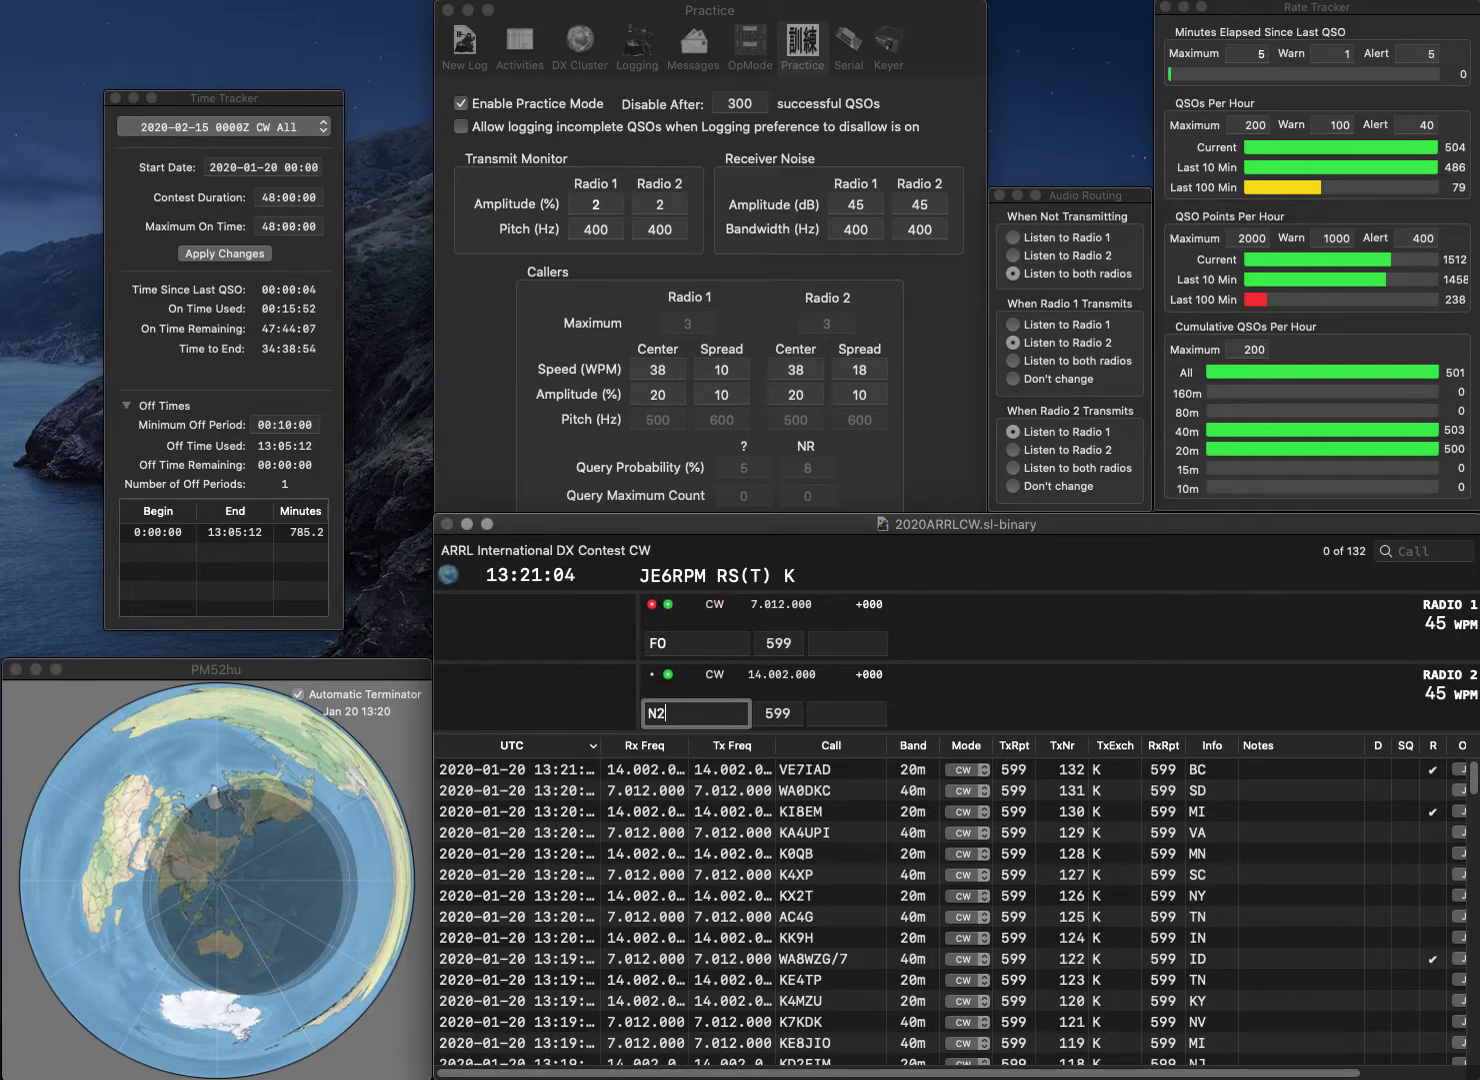
type("ZVN")
key("Return")
Complete the partial call sign on Radio 1 to W4FOA and answer the caller
key("Home")
type("WS")
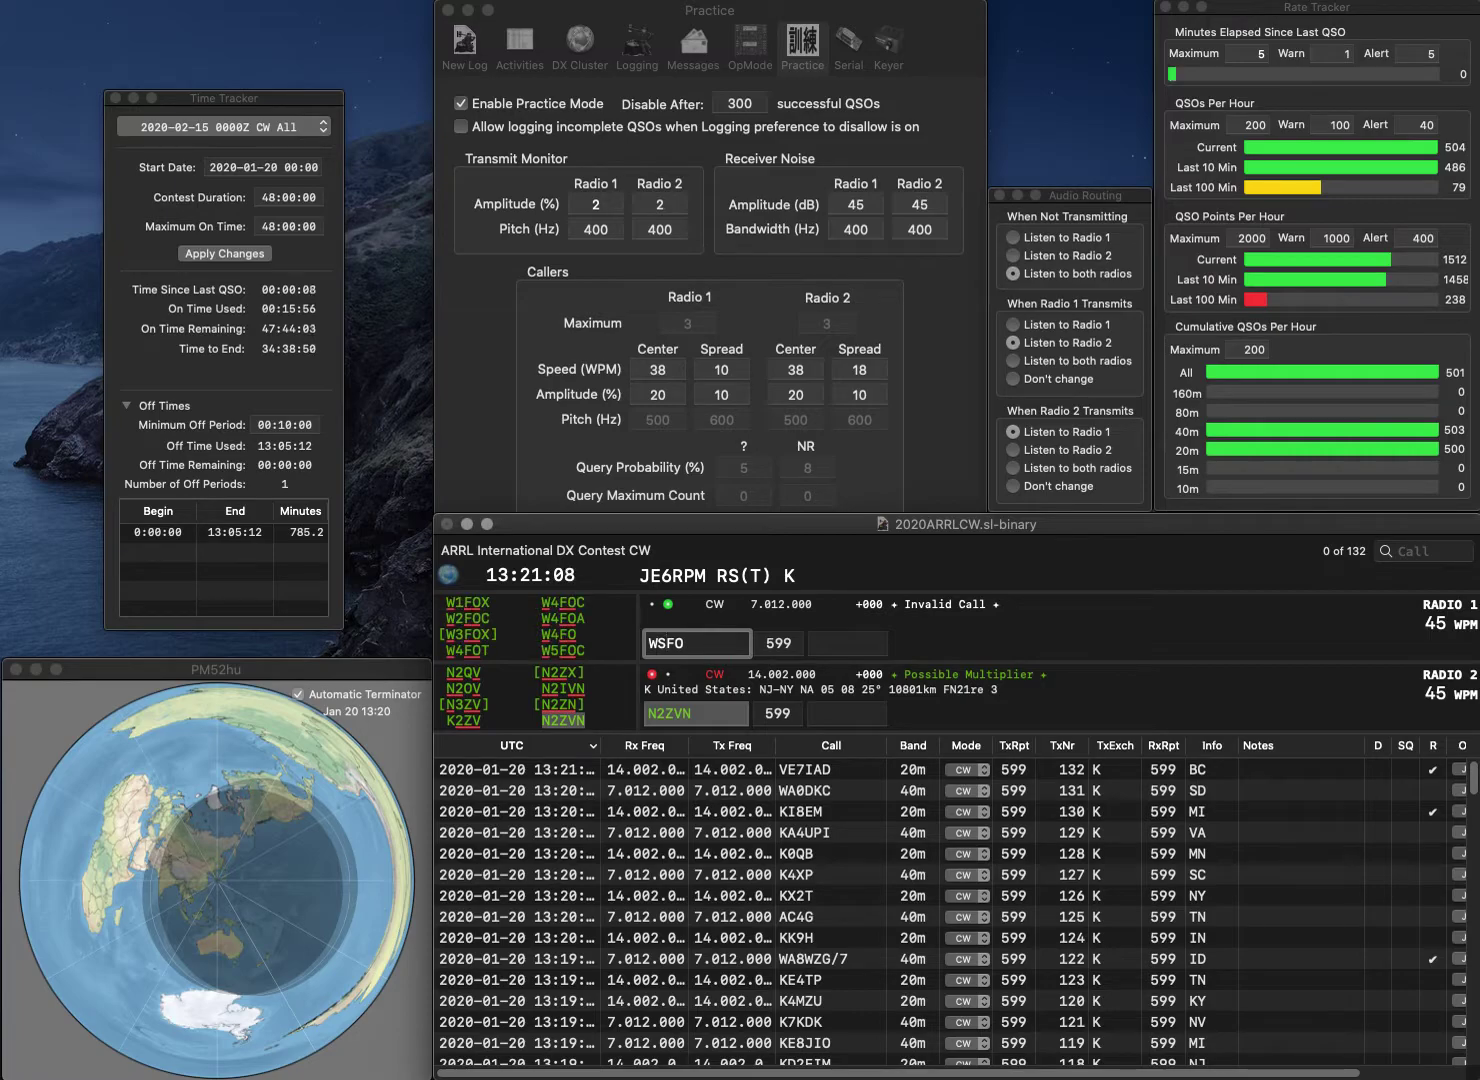
key("BackSpace")
type("4FO")
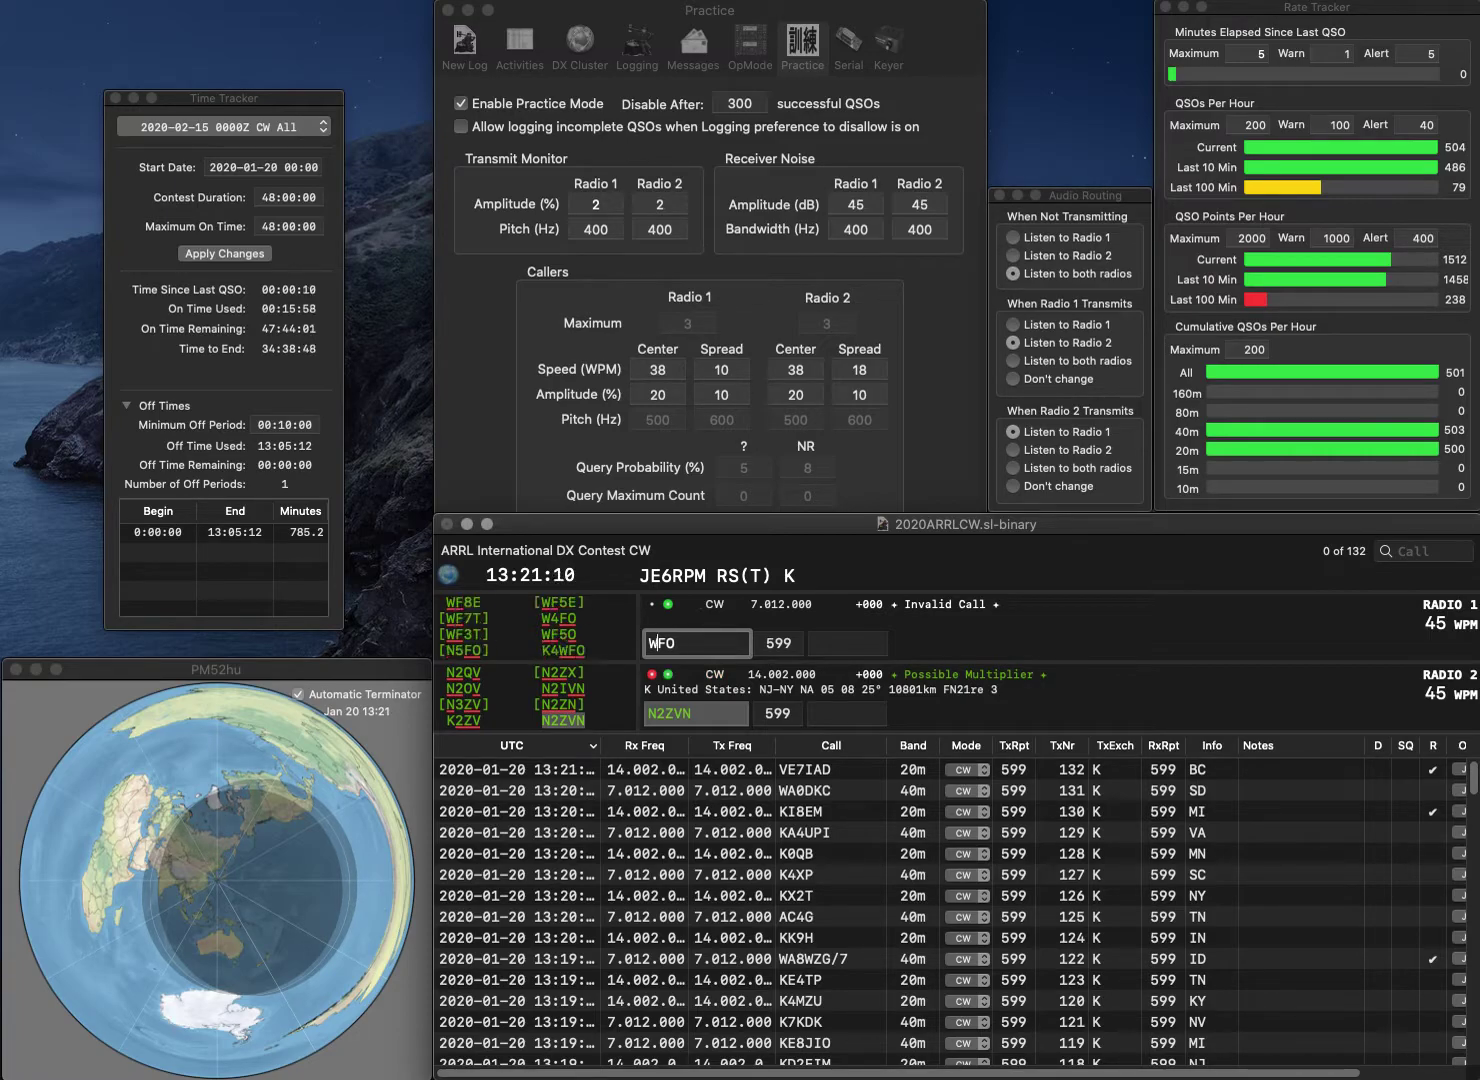
type("A")
key("Return")
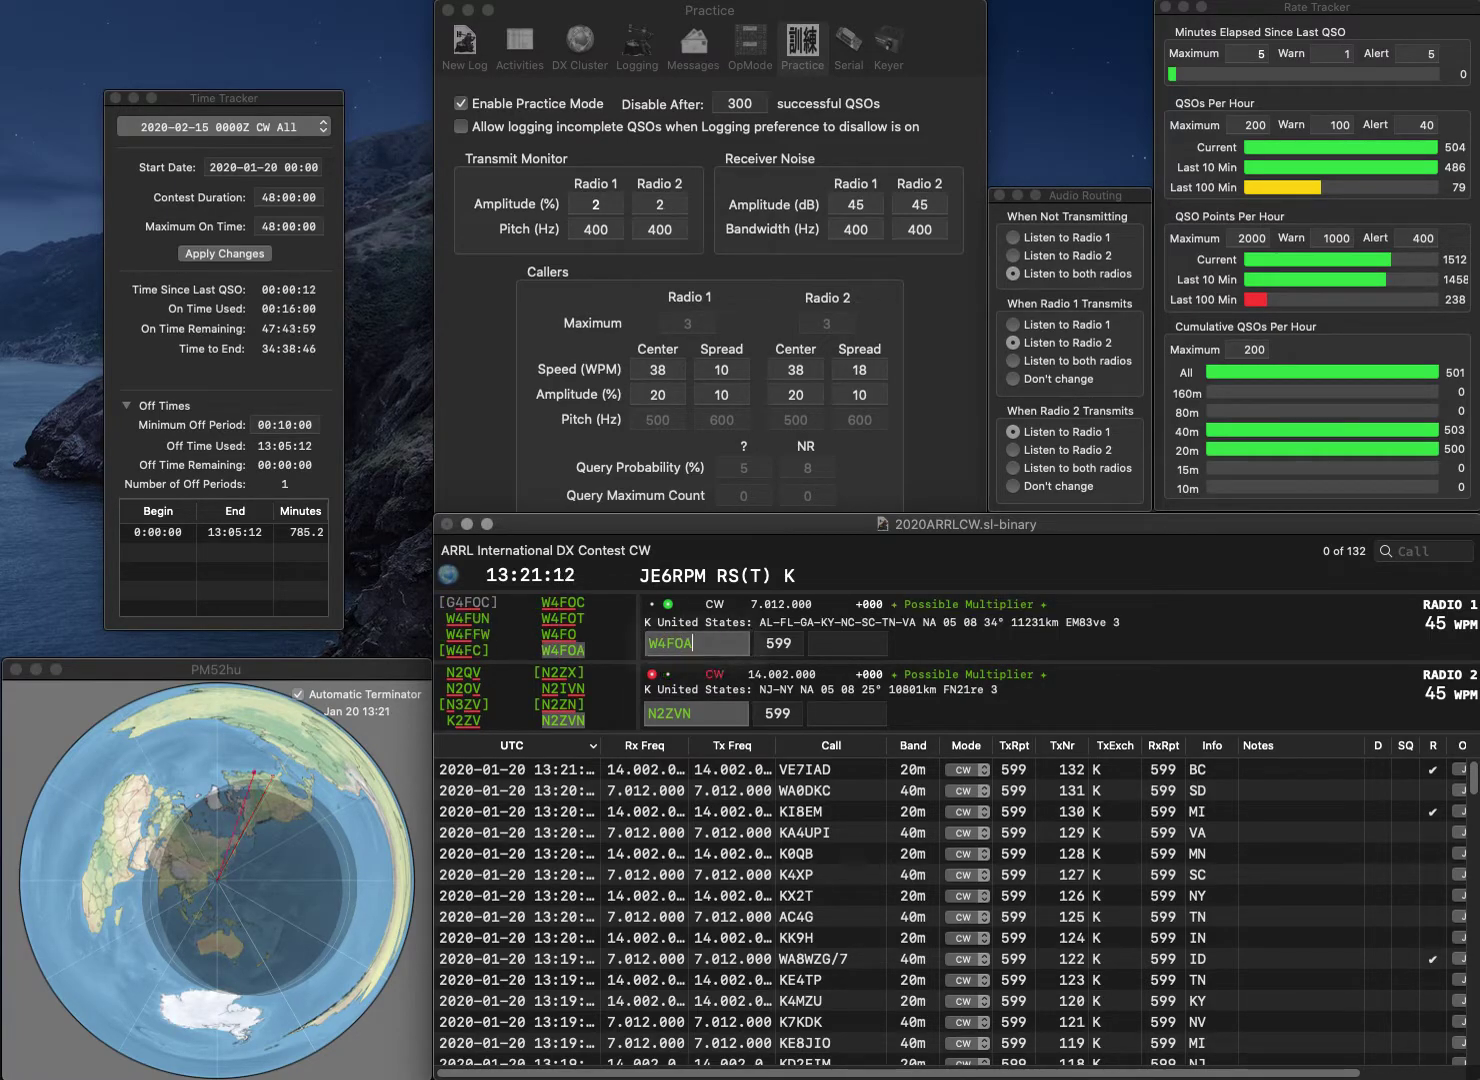
type("NY")
key("Return")
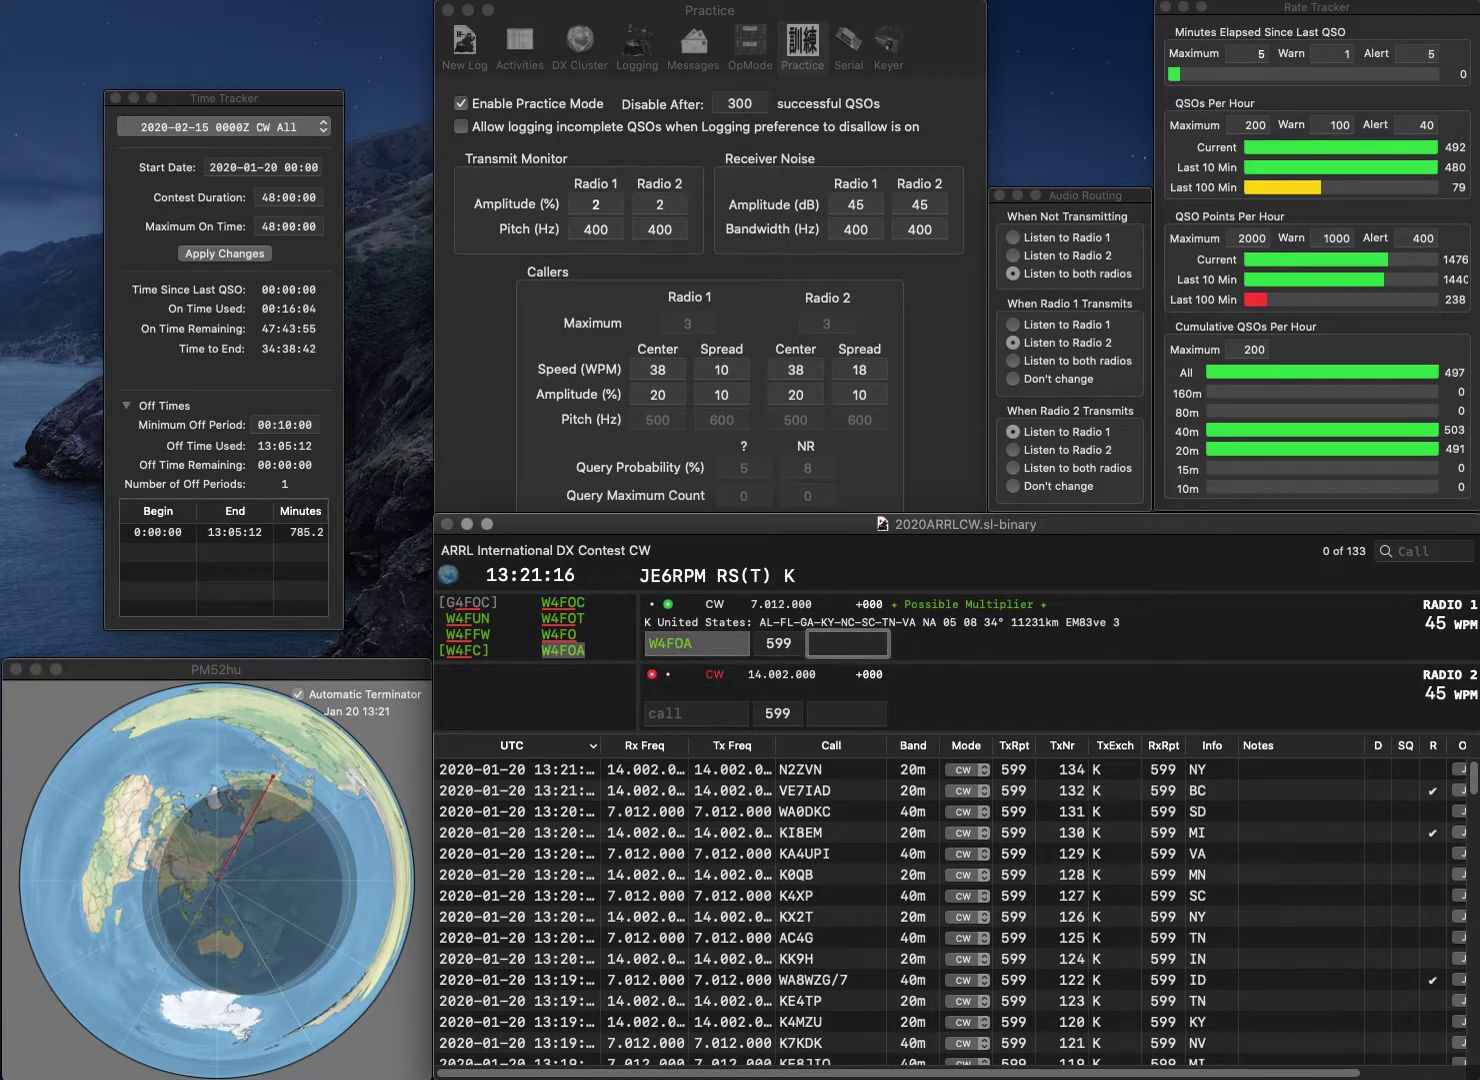
type("AL")
key("Return")
Answer W5SE on Radio 2 and K1SX on Radio 1
type("W5SE")
key("Return")
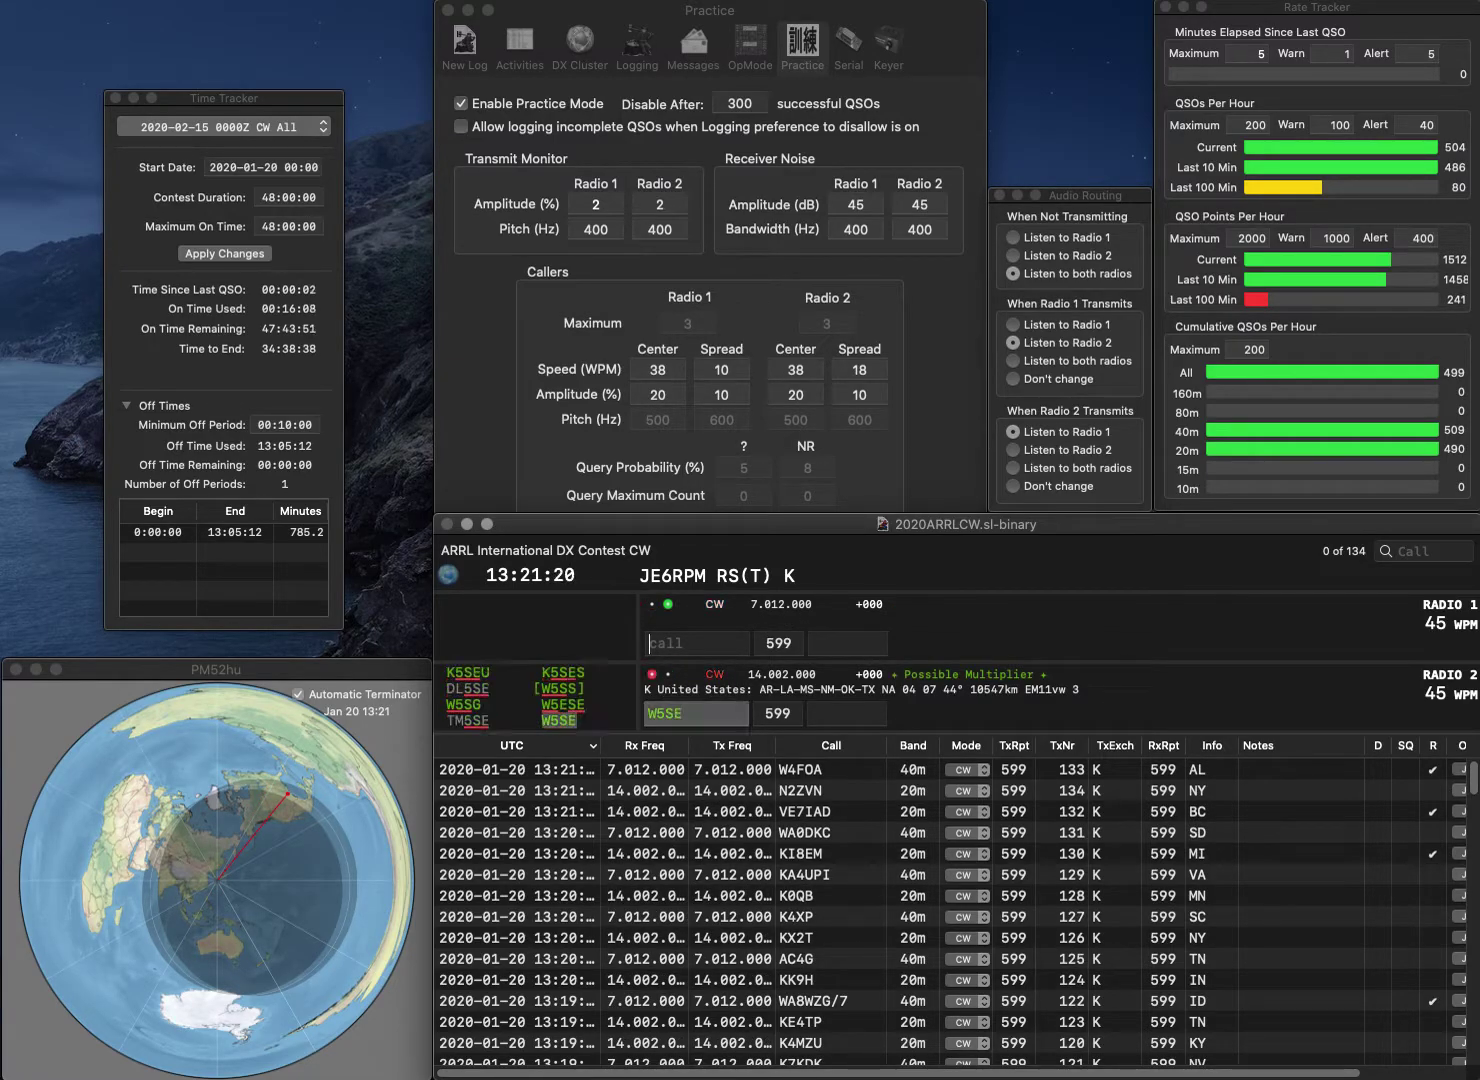
type("K")
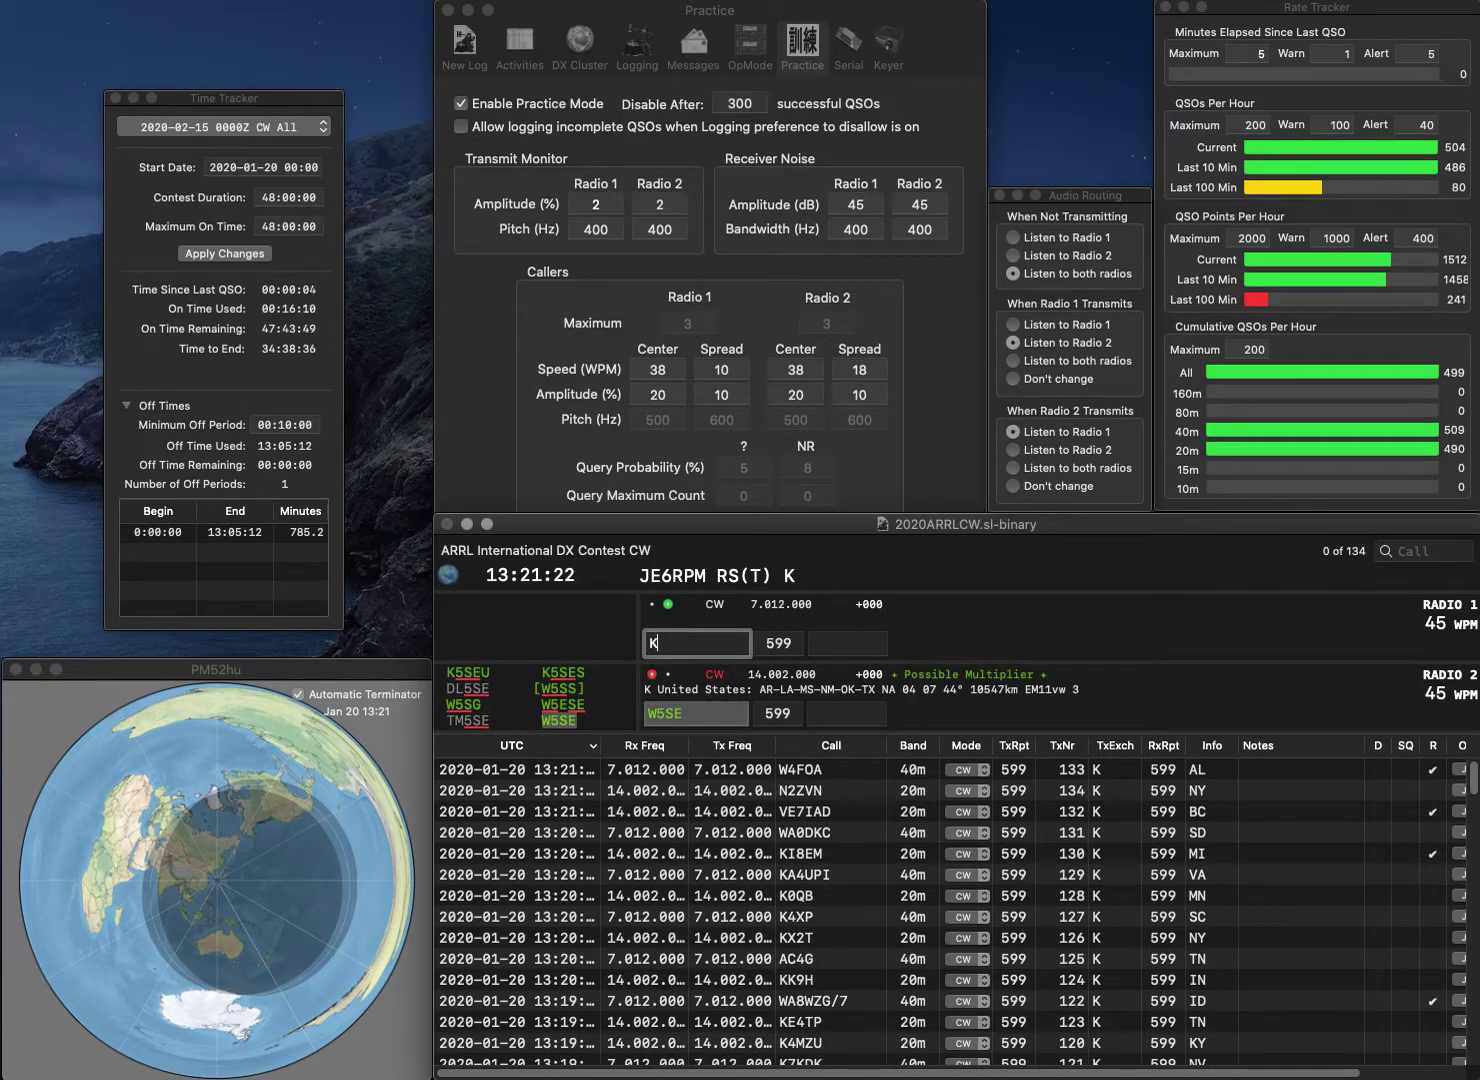
type("1SX")
key("Return")
Log W5SE on Radio 2 with exchange NM and K1SX on Radio 1 with exchange RI
key("Tab")
type("NM")
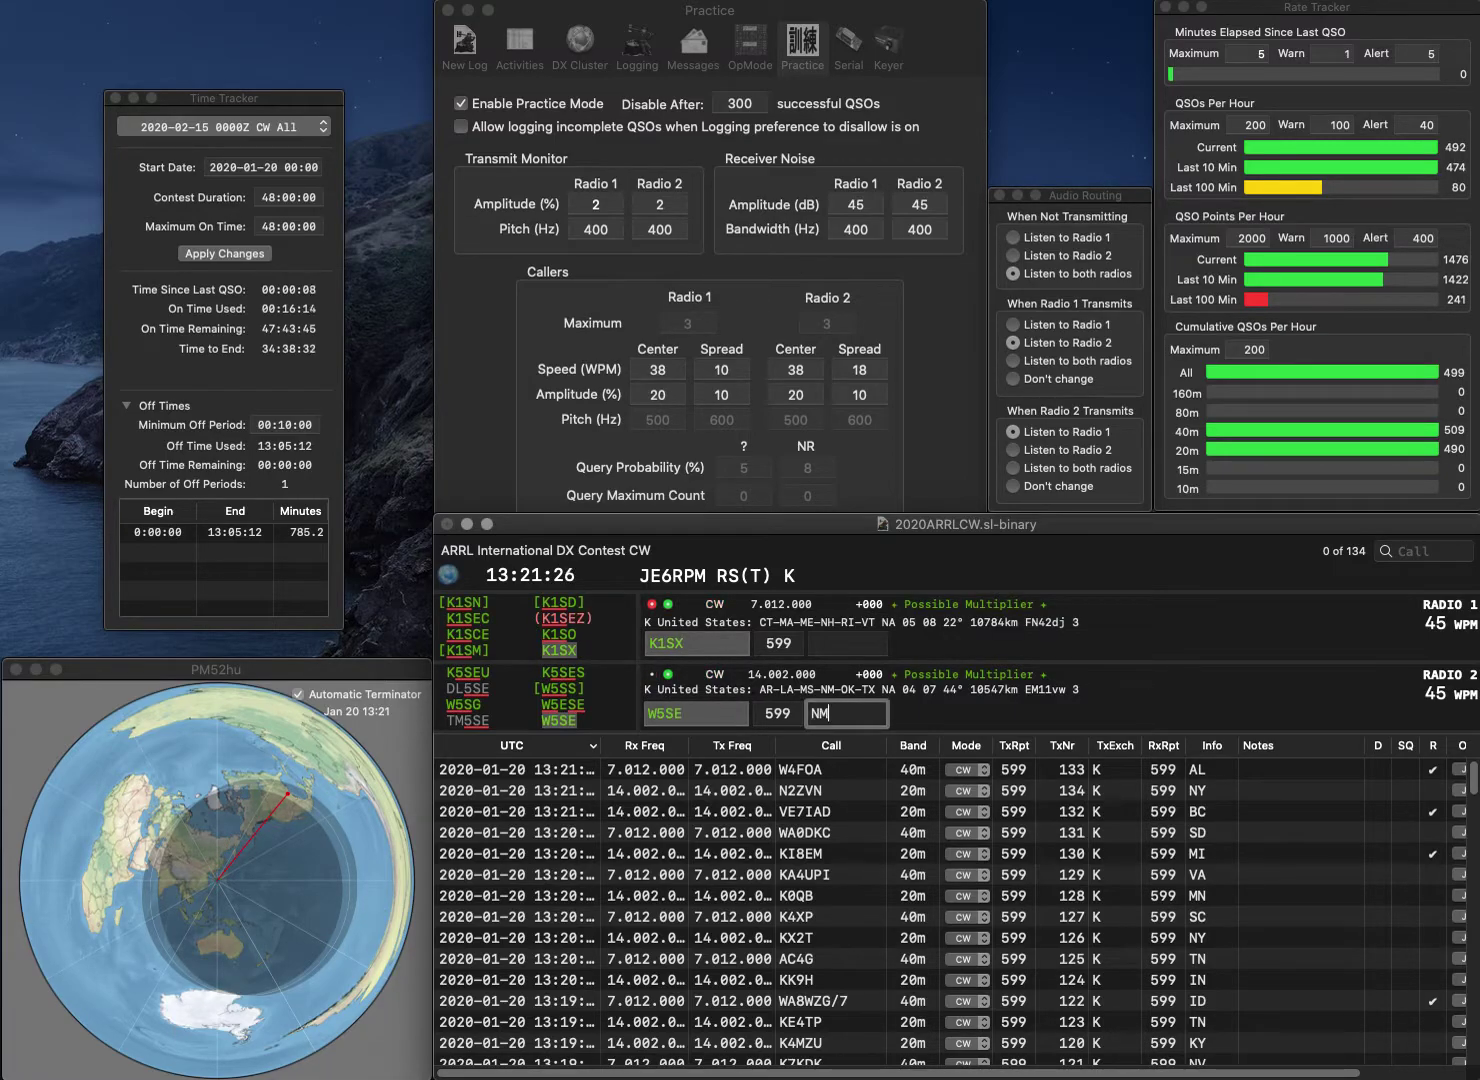
key("Return")
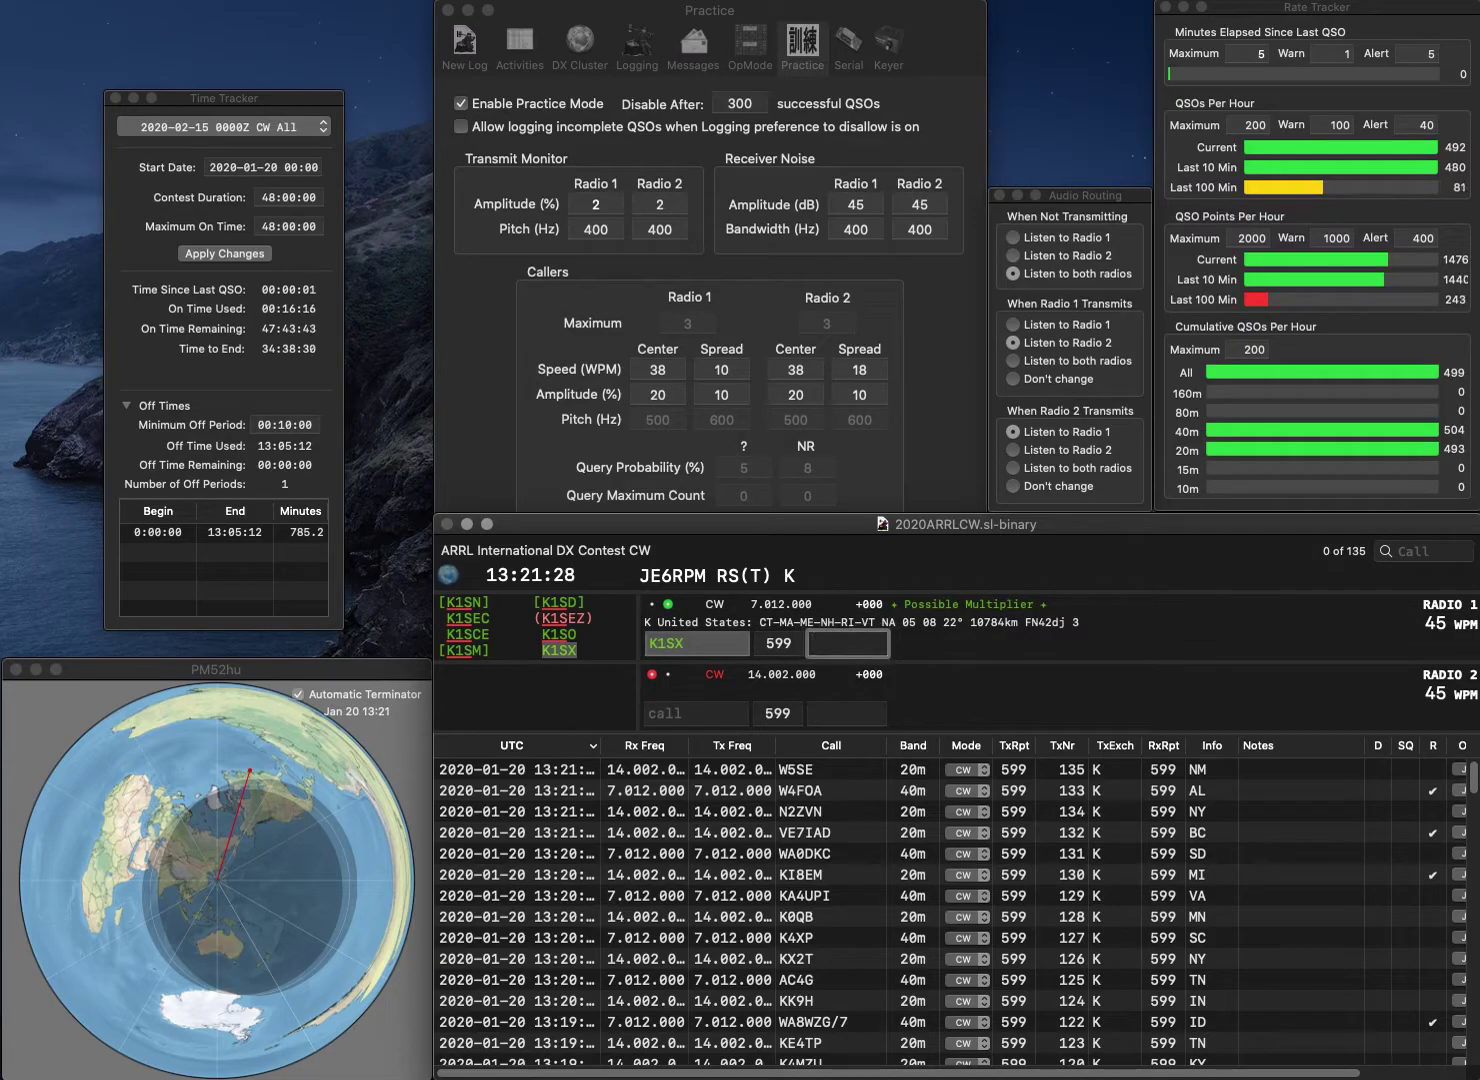
key("Return")
type("KY4KD")
key("Return")
type("K5FO")
key("Return")
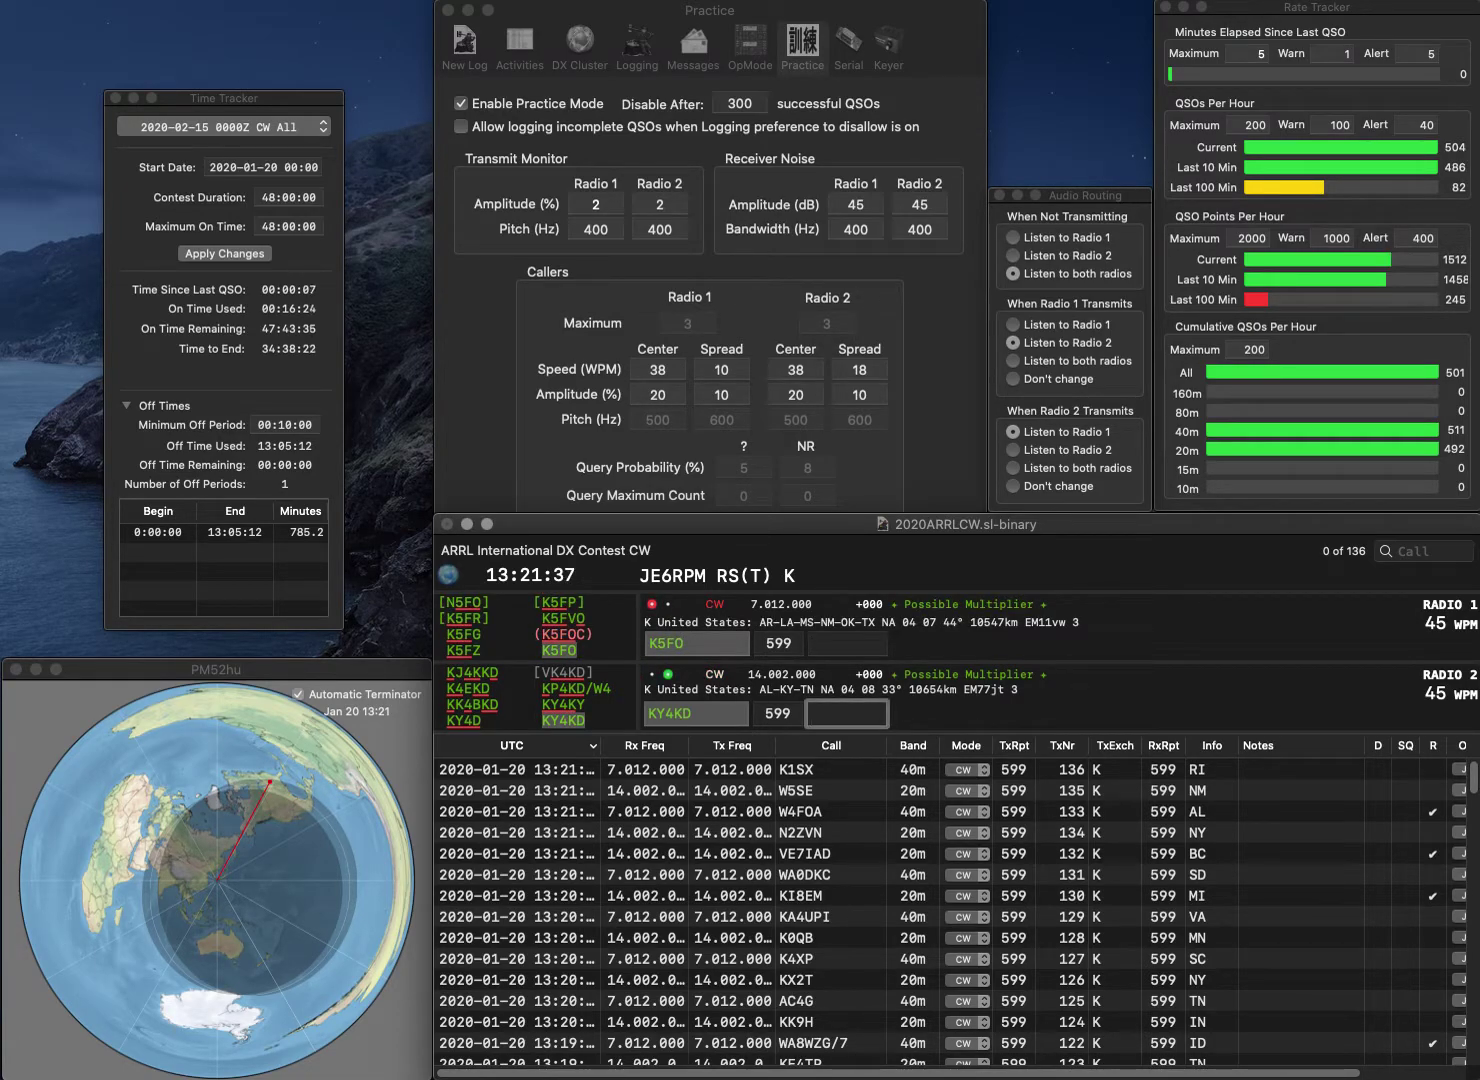
Log KY4KD on Radio 2 with exchange KY and K5FO on Radio 1 with exchange MS
key("Return")
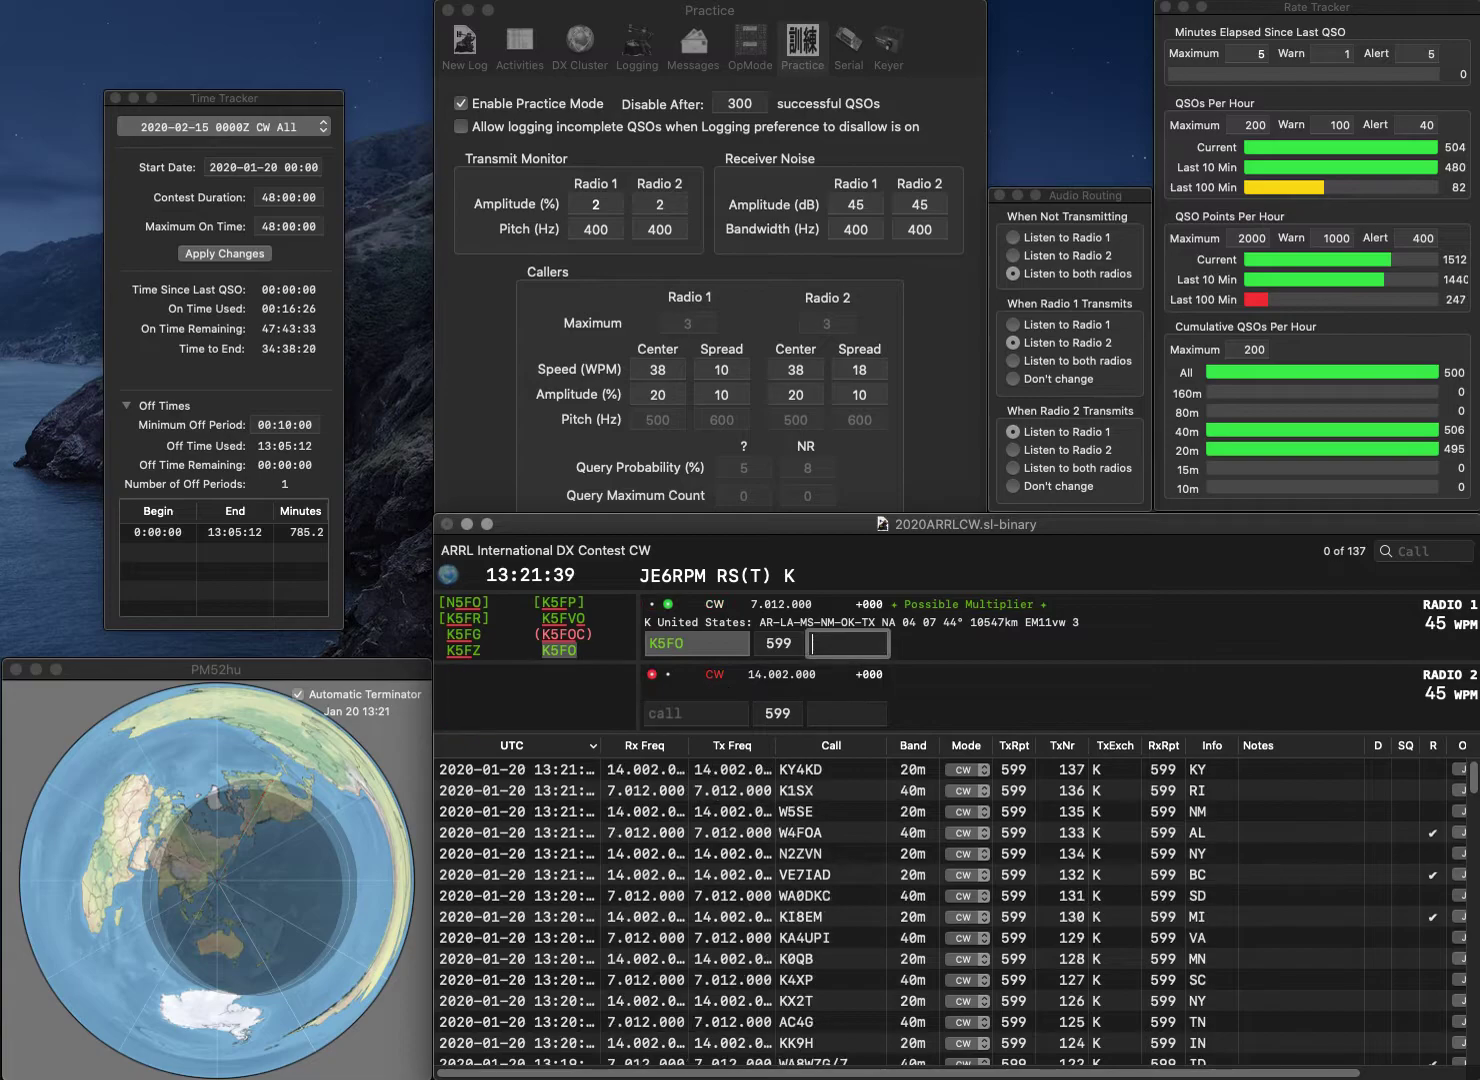
type("MS")
key("Return")
Answer partial call 4A on Radio 2 and partial call 3LK on Radio 1
type("4A")
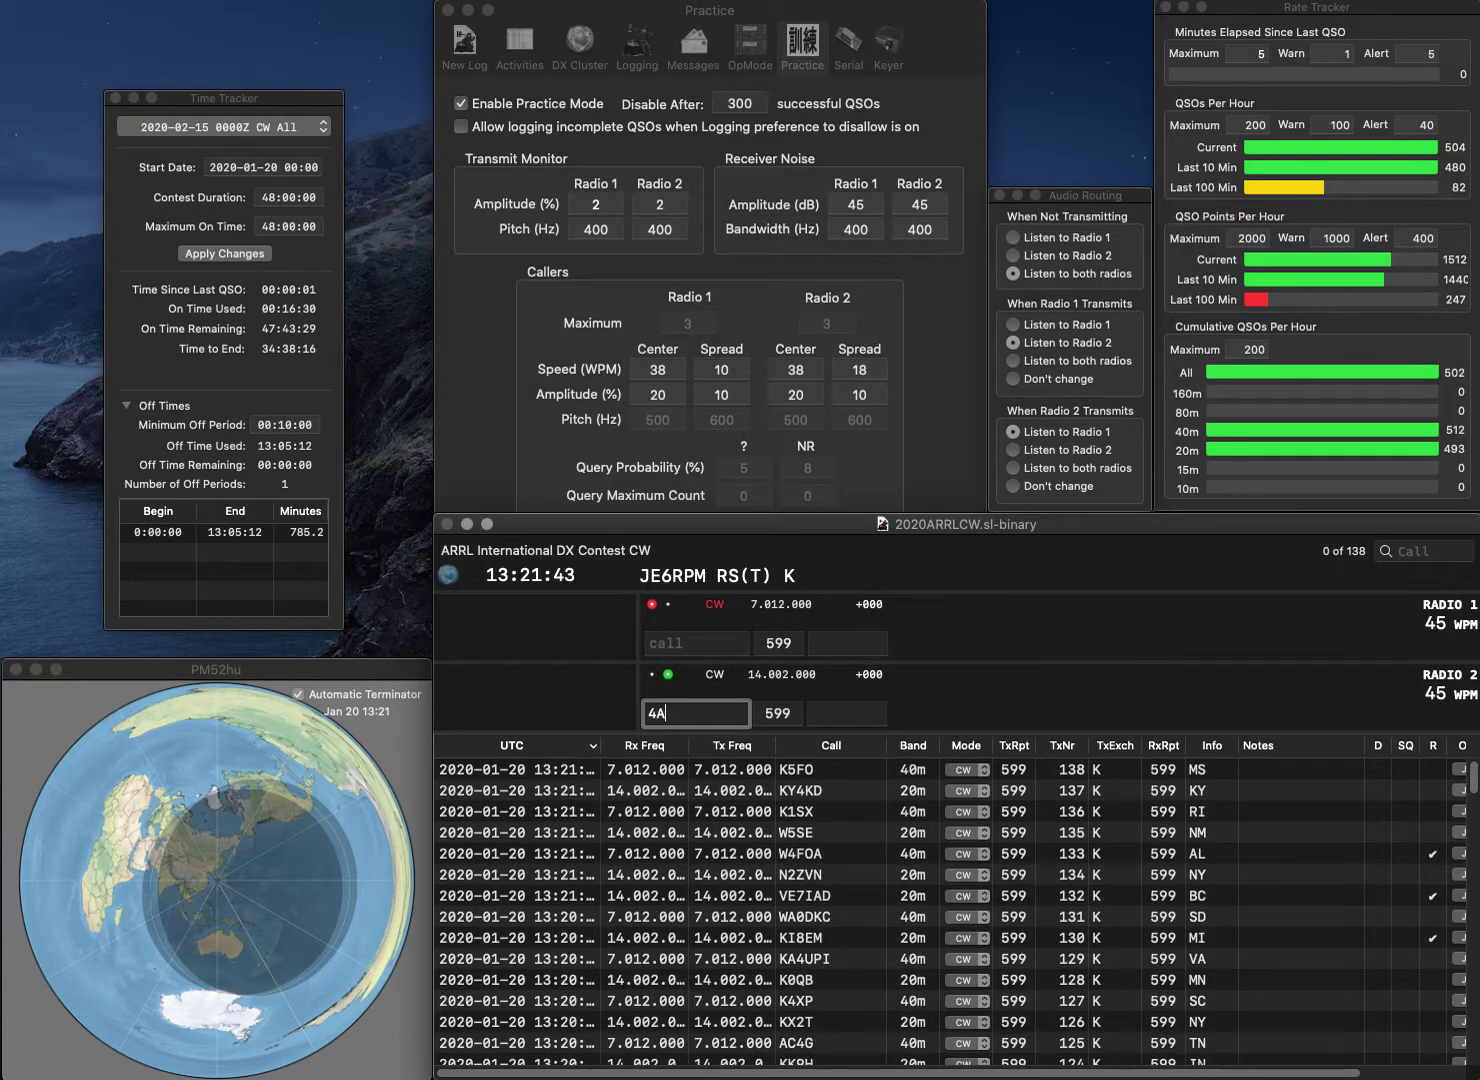
key("Return")
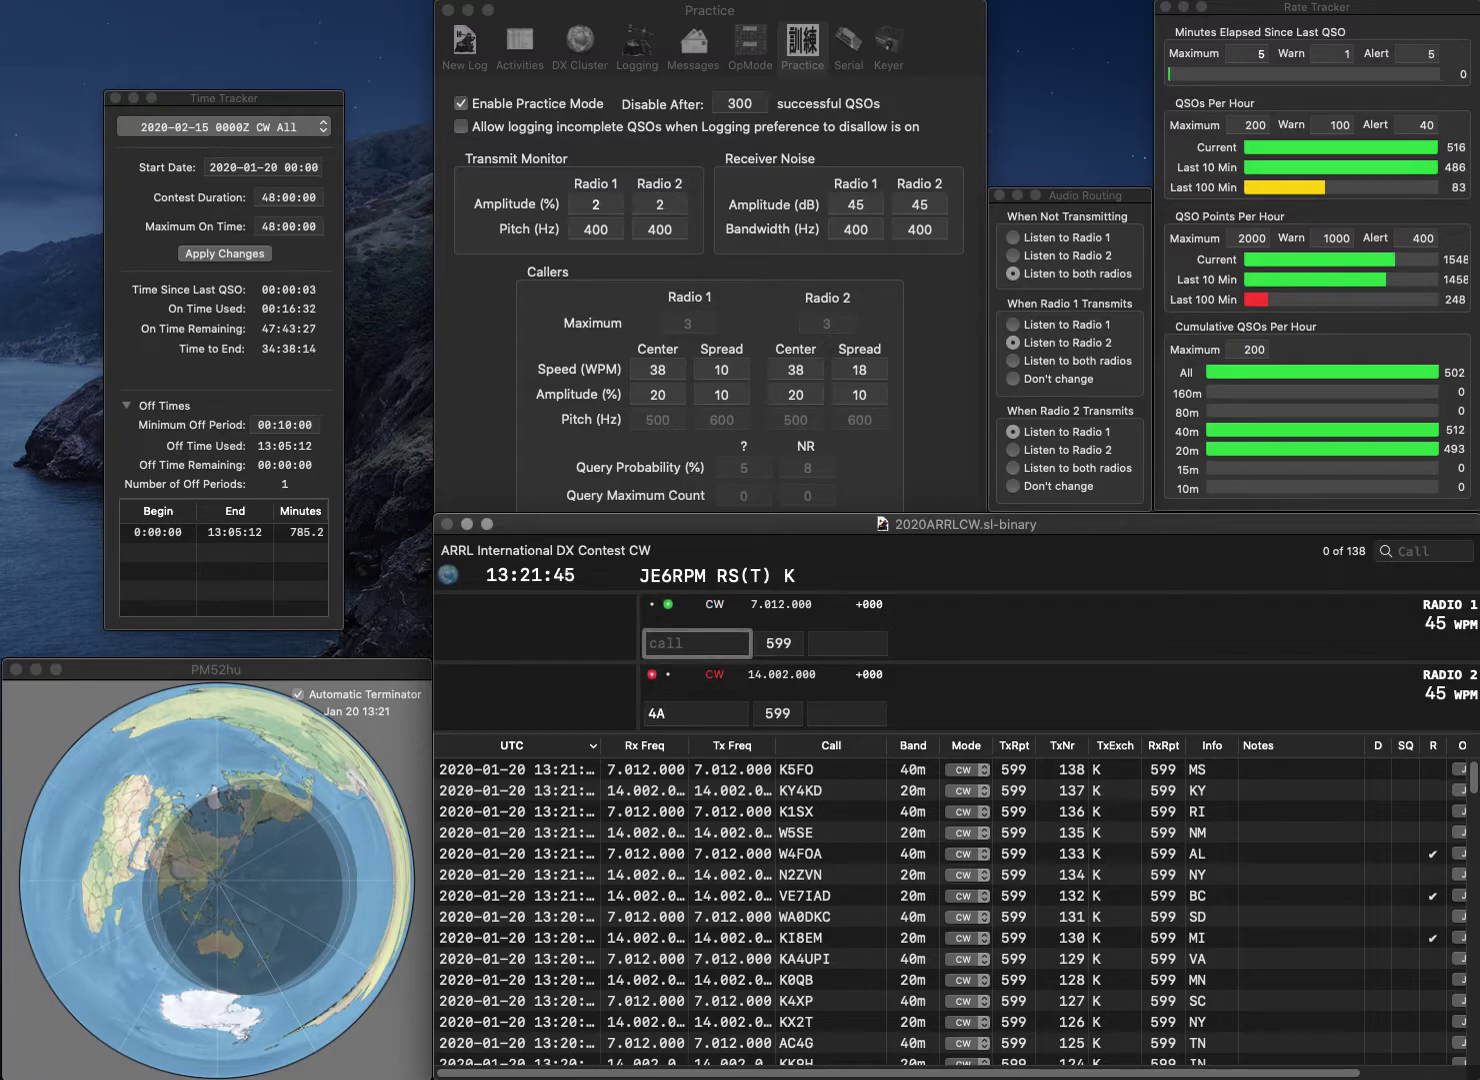
type("3LK")
key("Return")
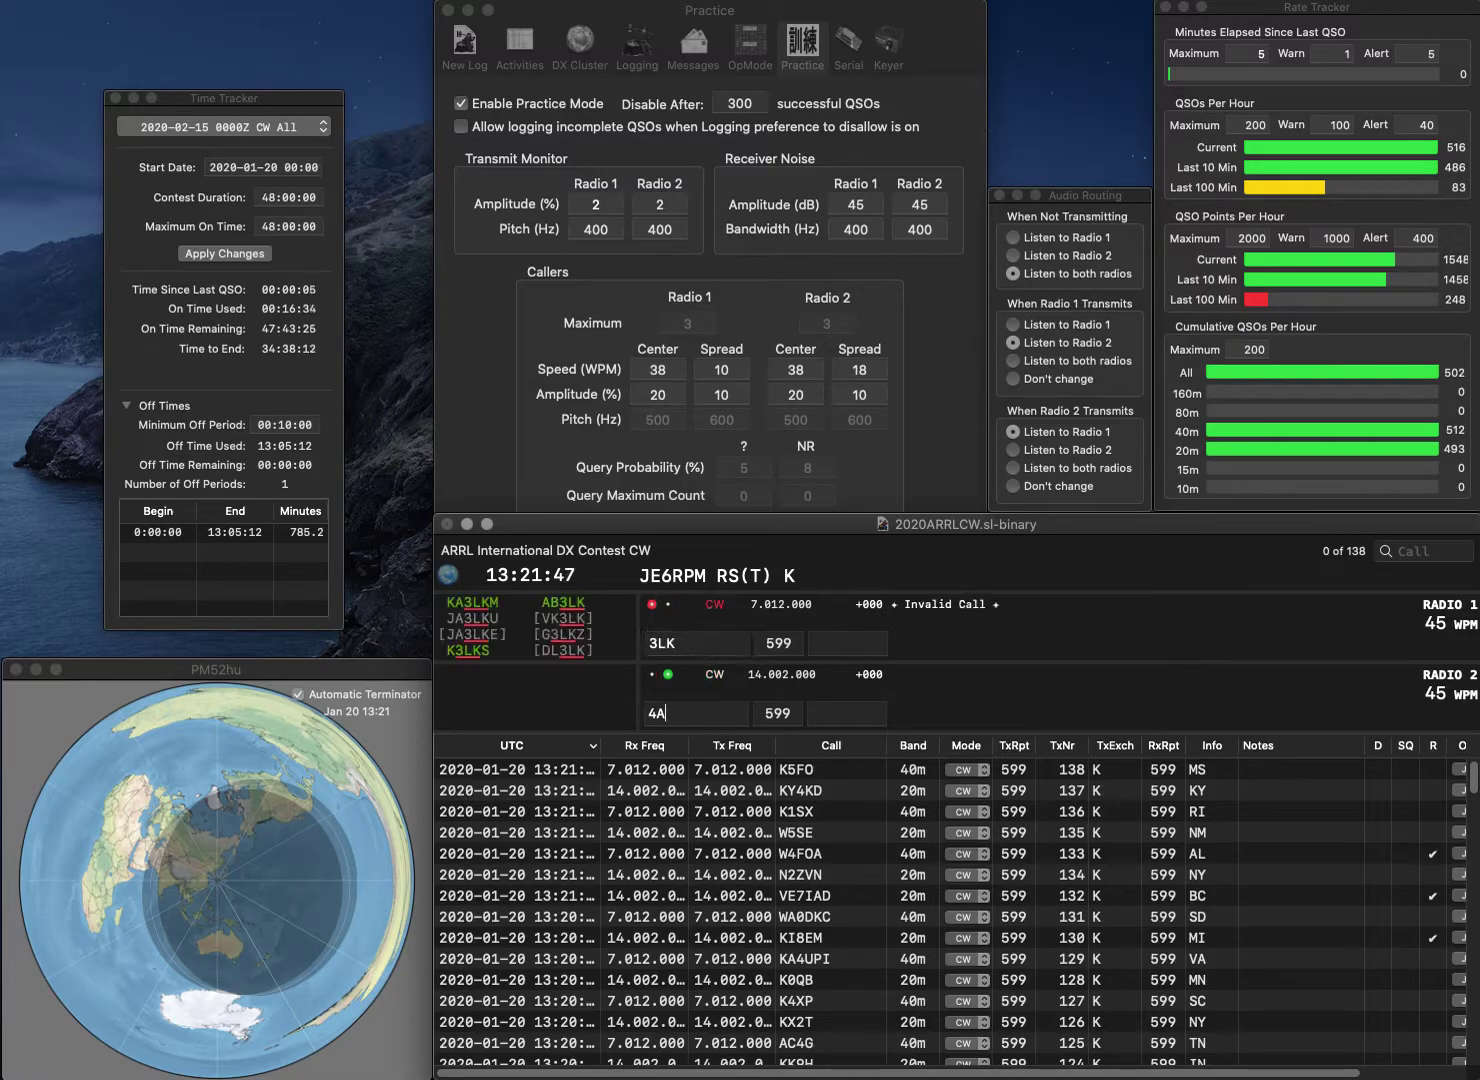
key("Home")
key("Delete")
type("3")
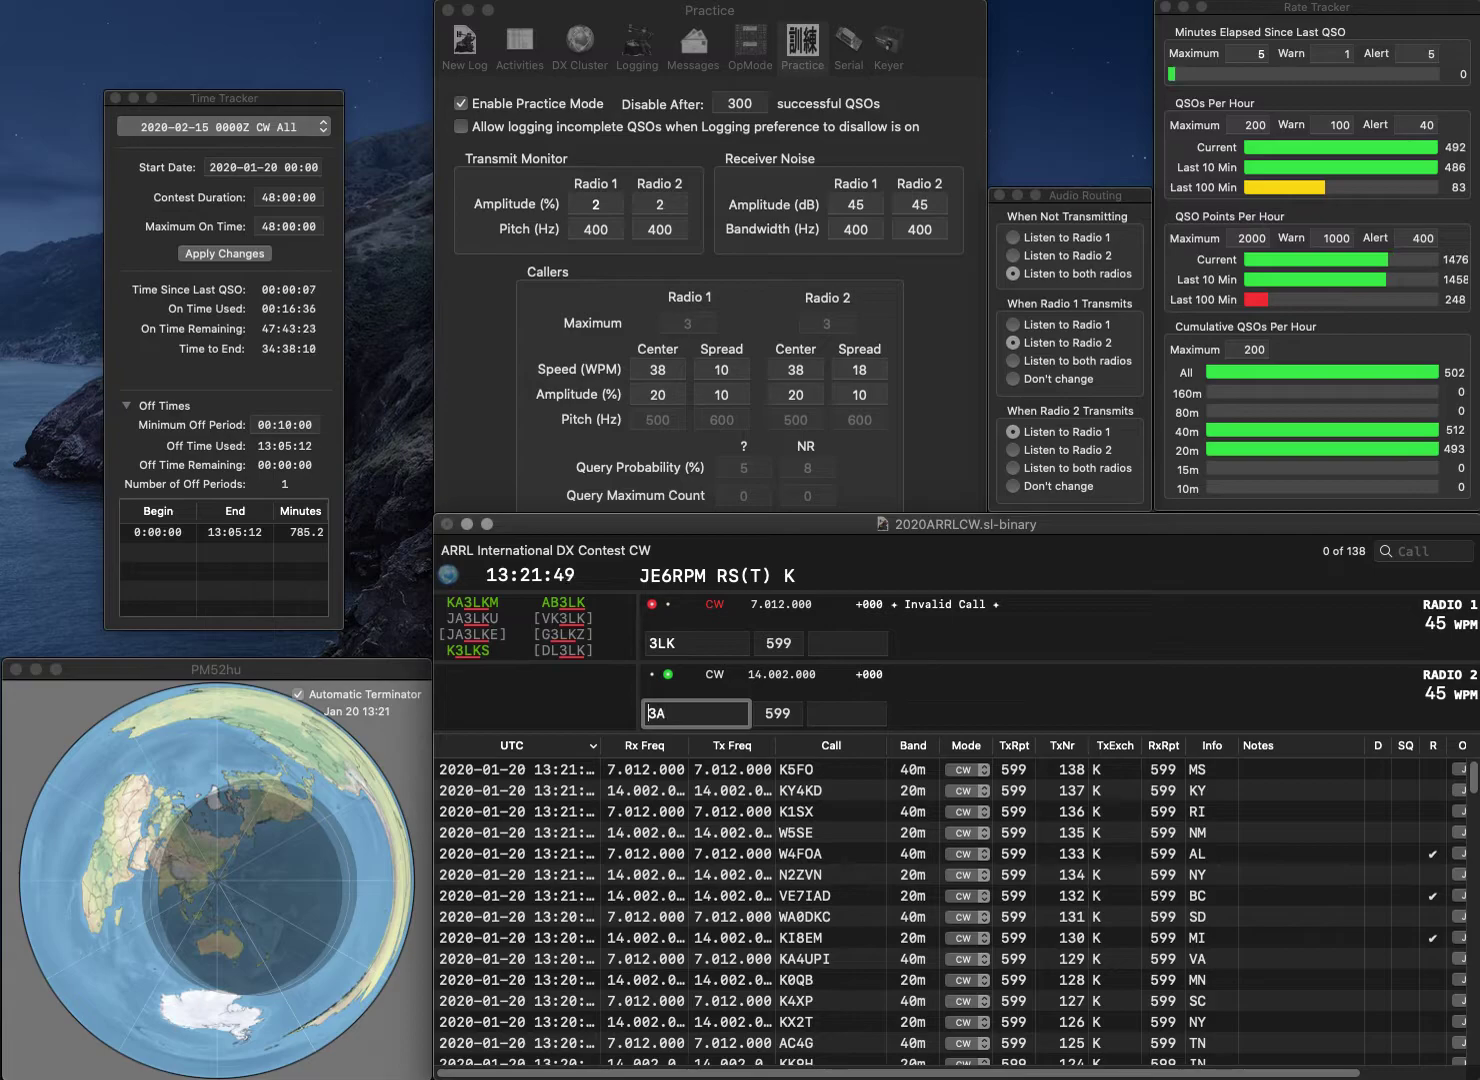
type("AK")
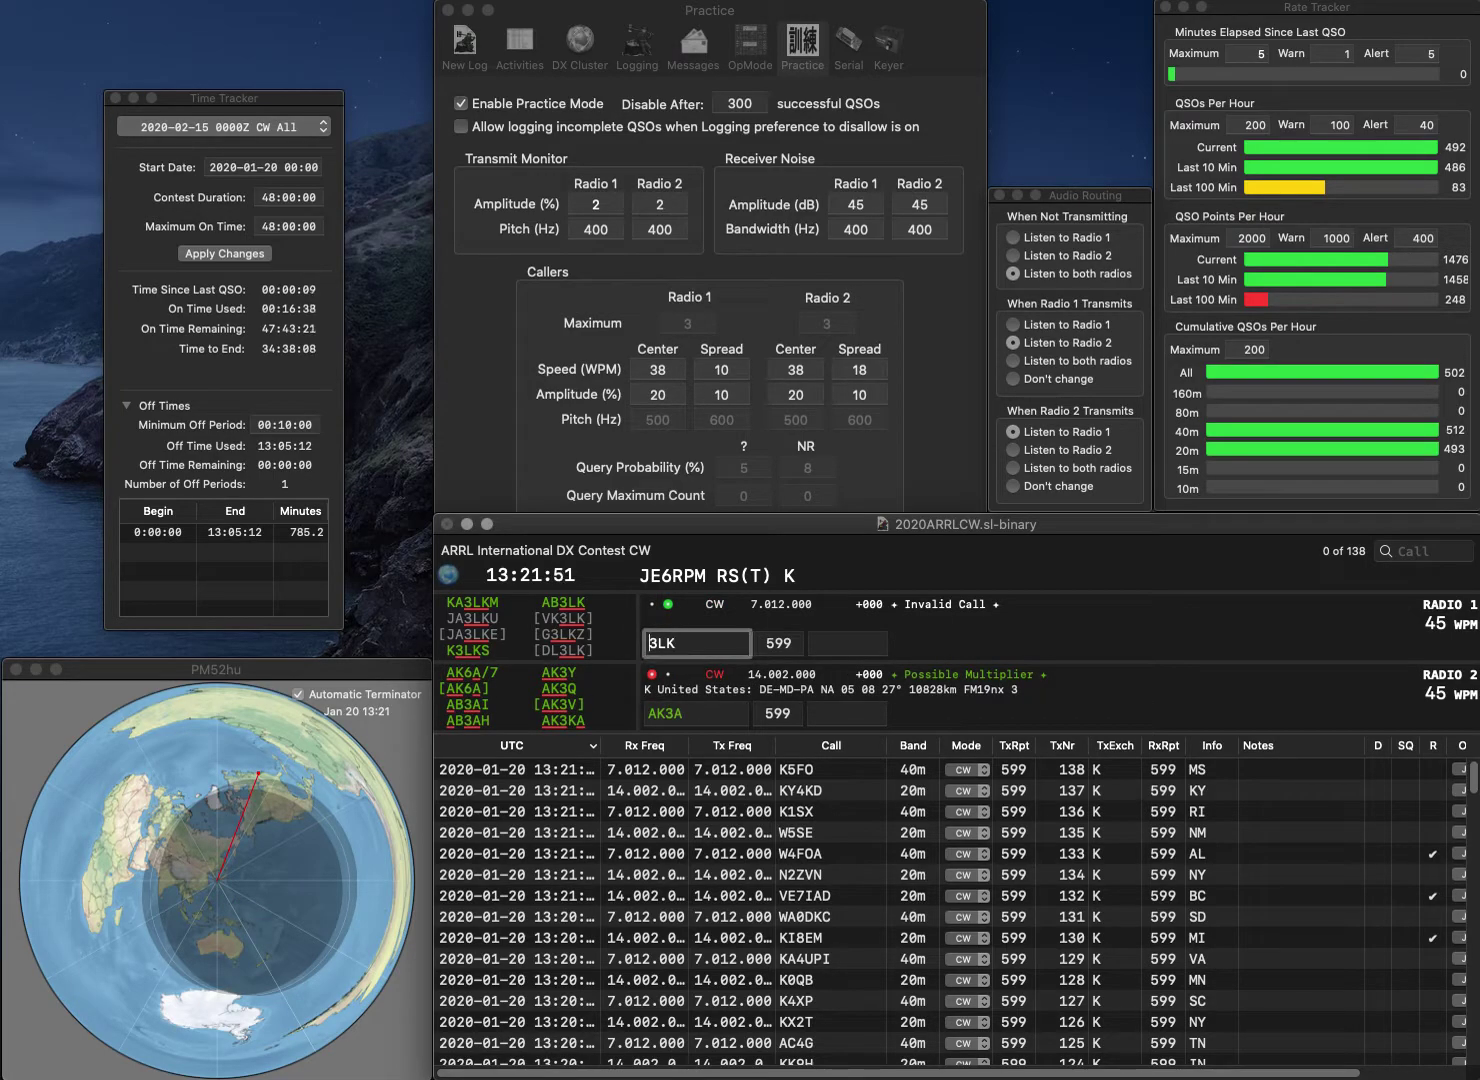
type("AB")
key("Return")
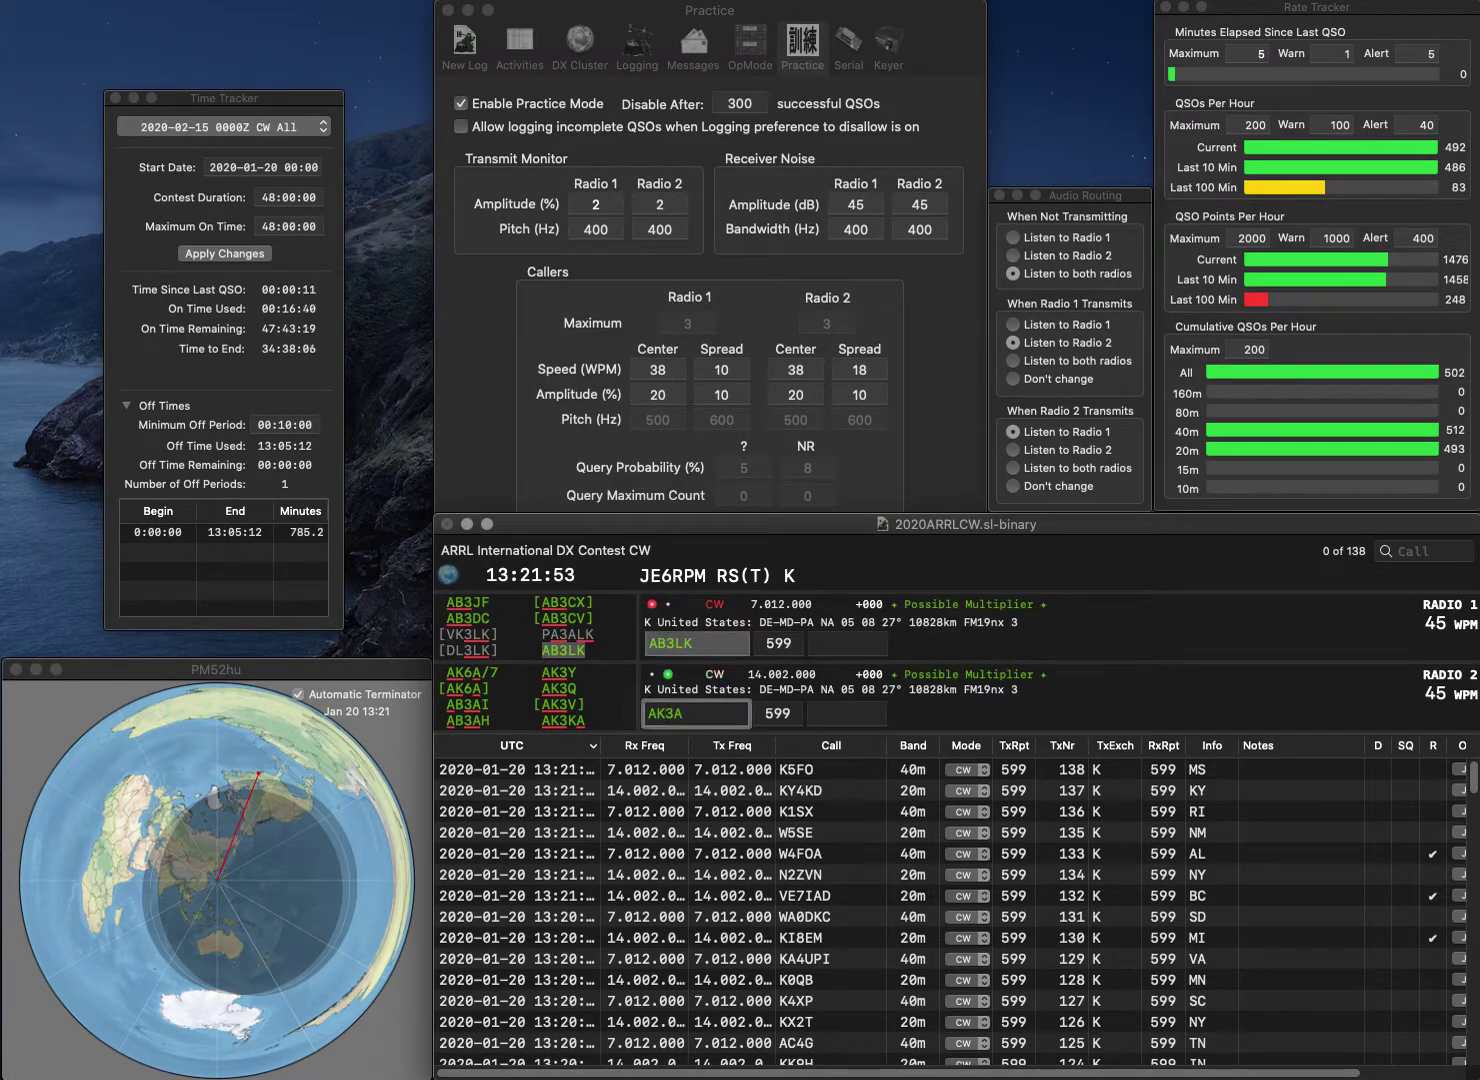
Correct the Radio 2 call to WK3A and send it
key("BackSpace")
key("BackSpace")
type("WK")
key("Return")
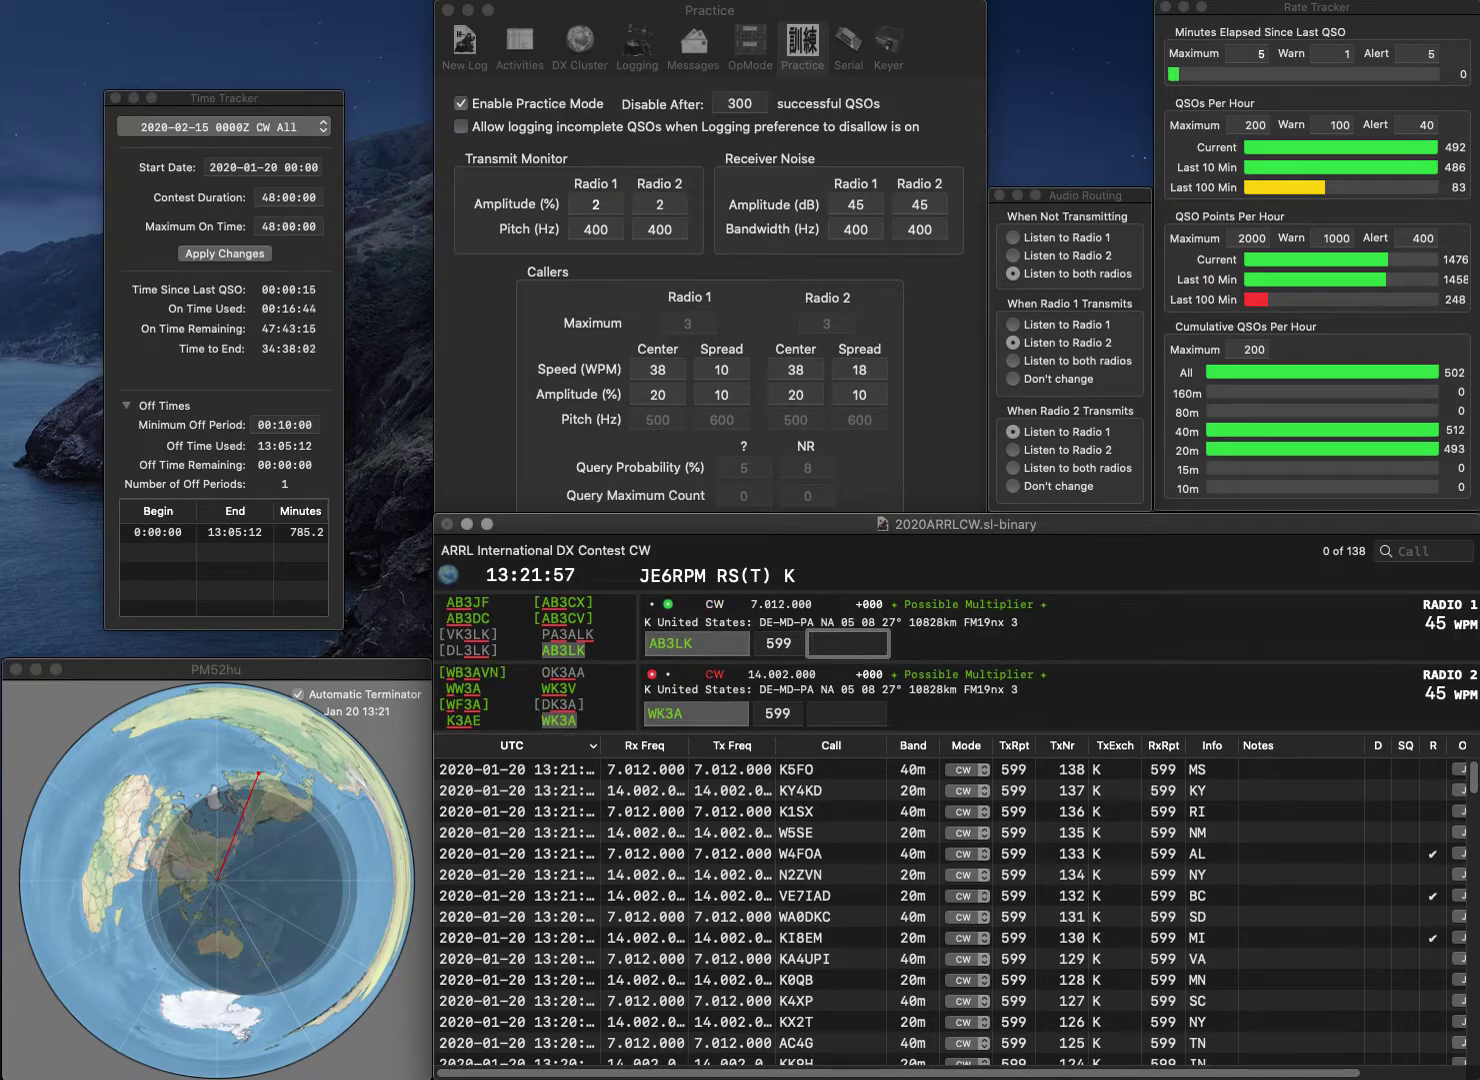
key("Return")
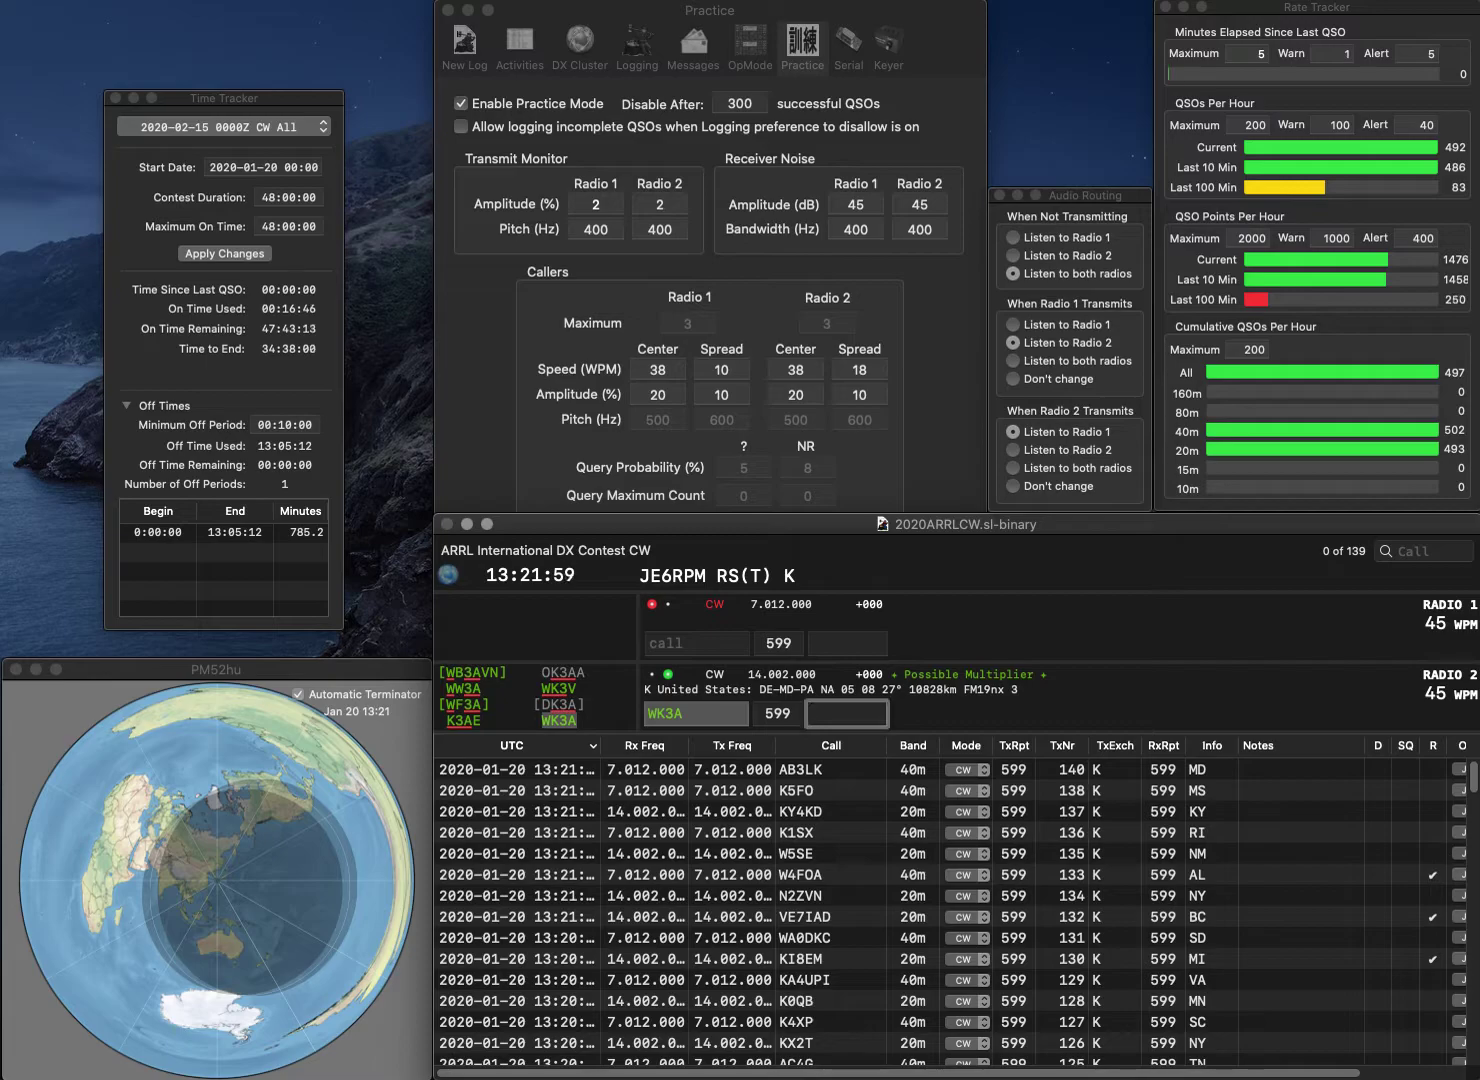
type("MD")
key("Return")
type("W0TY")
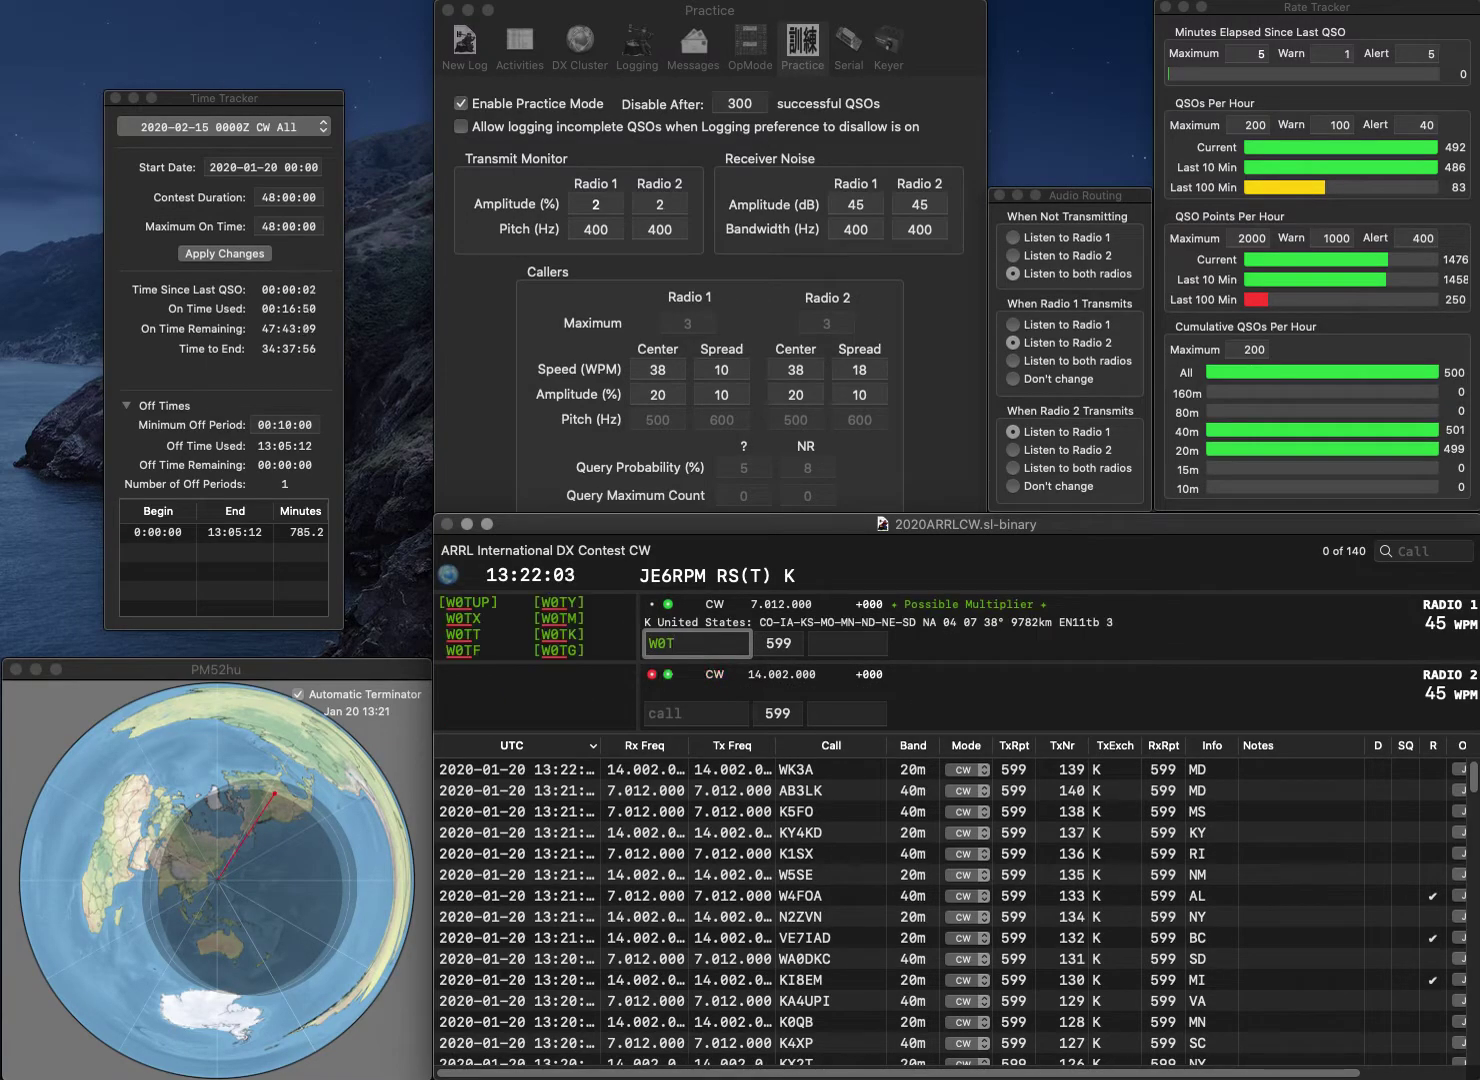
key("Return")
type("K9")
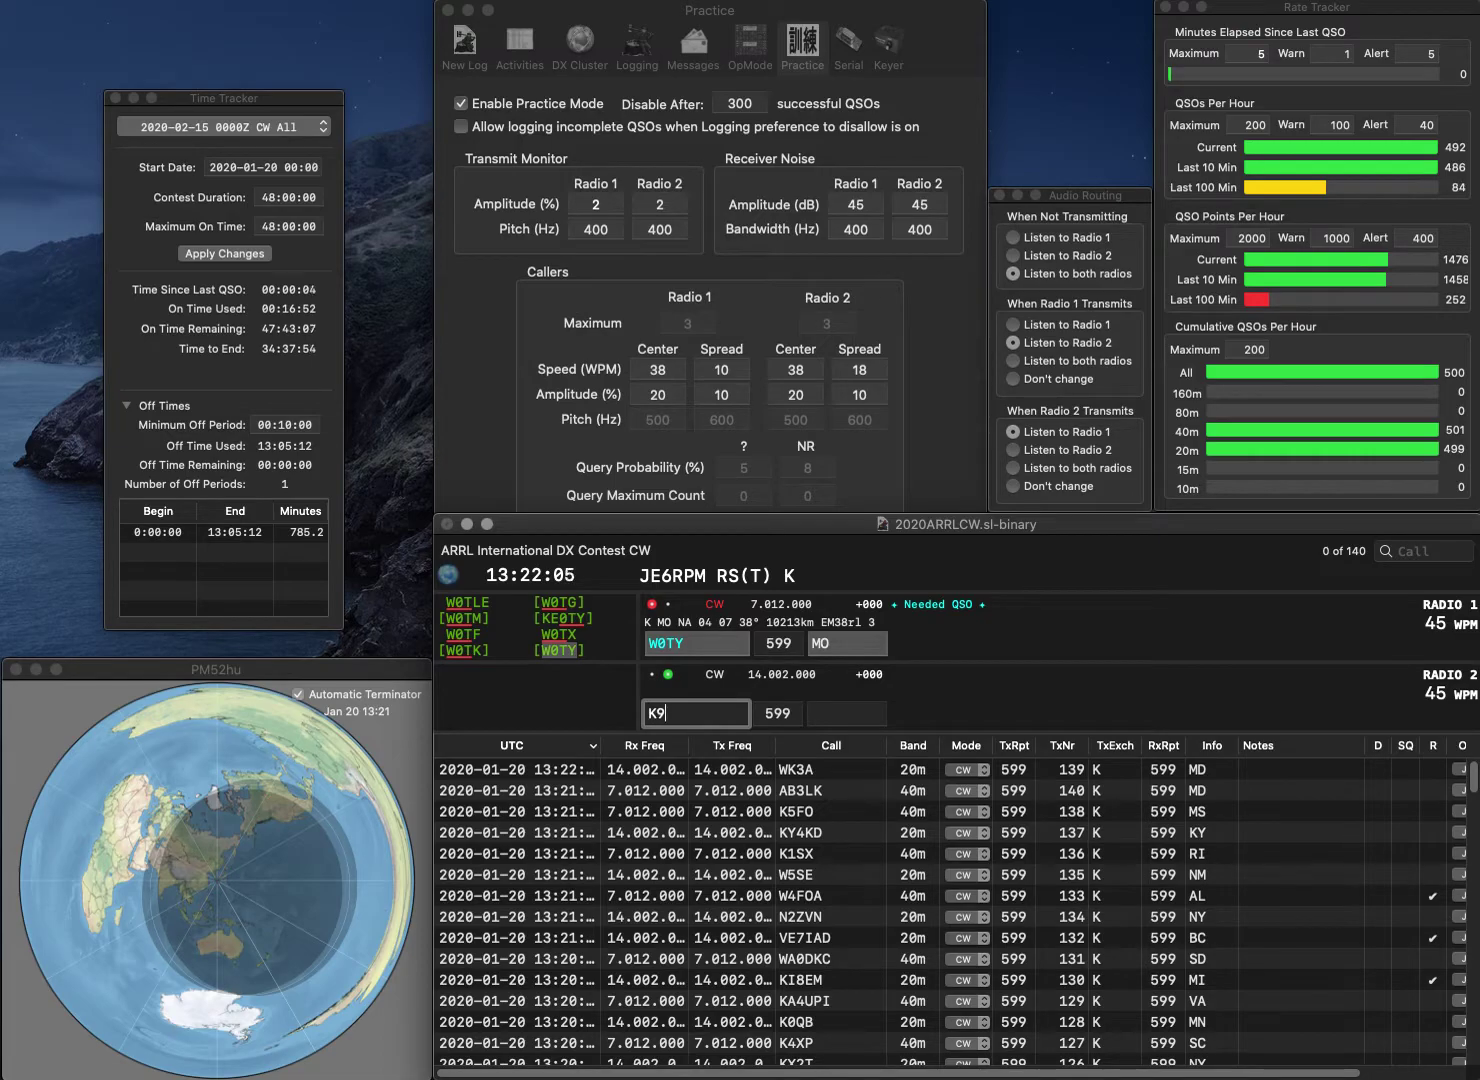
type("GY")
key("Return")
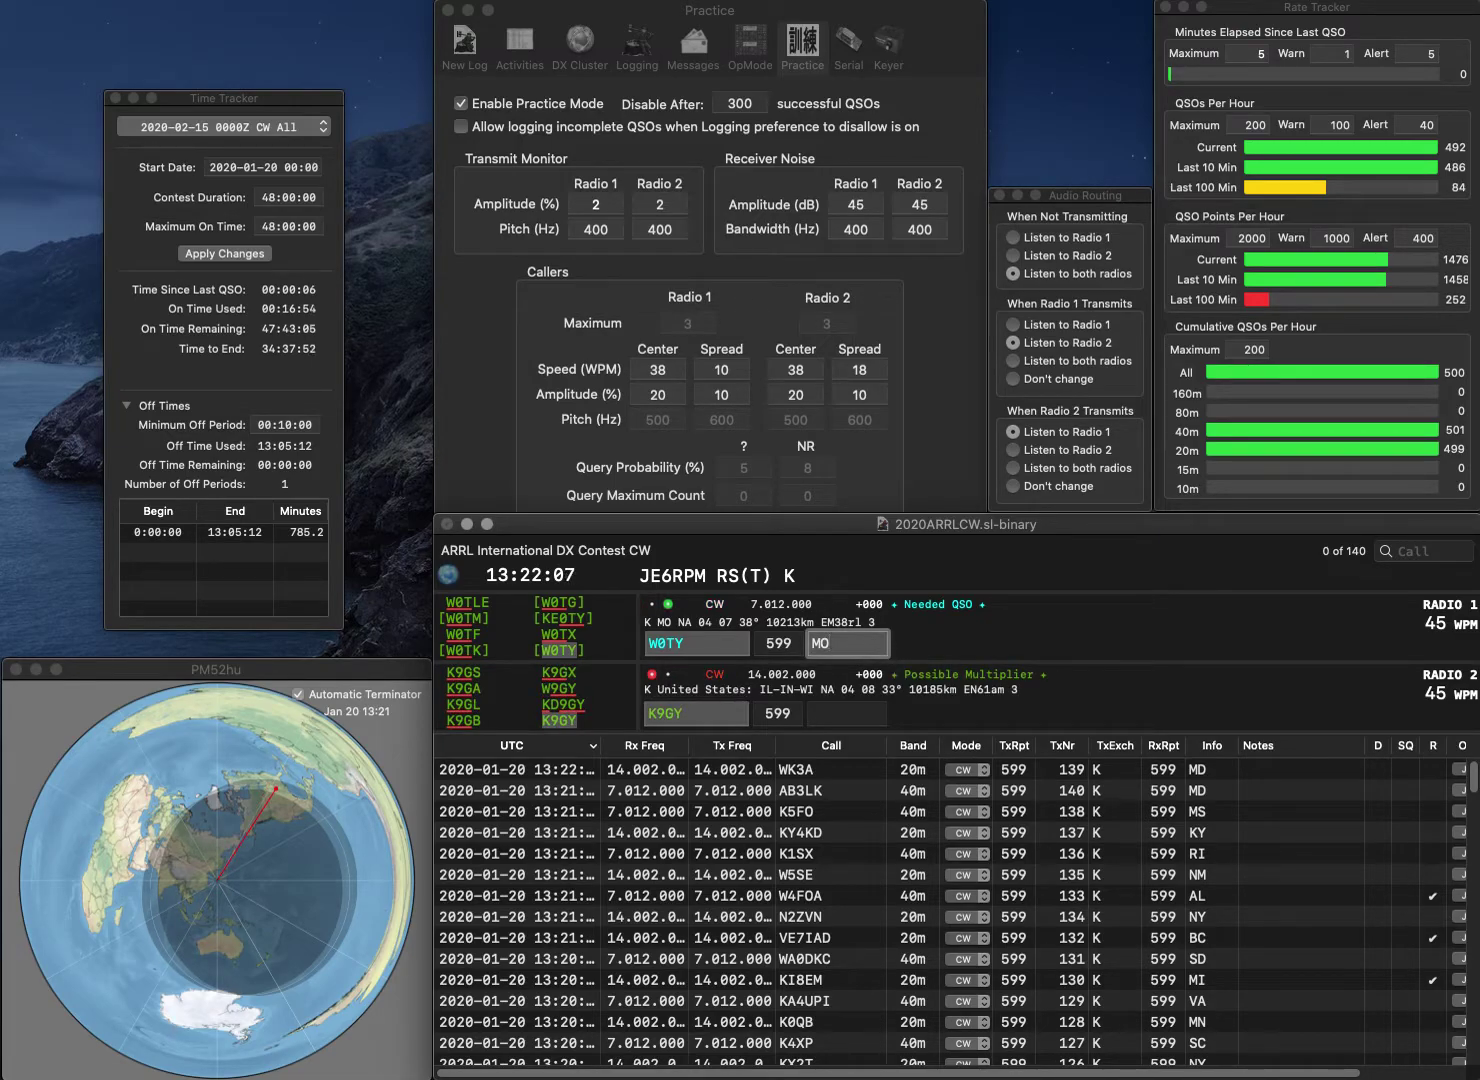
key("space")
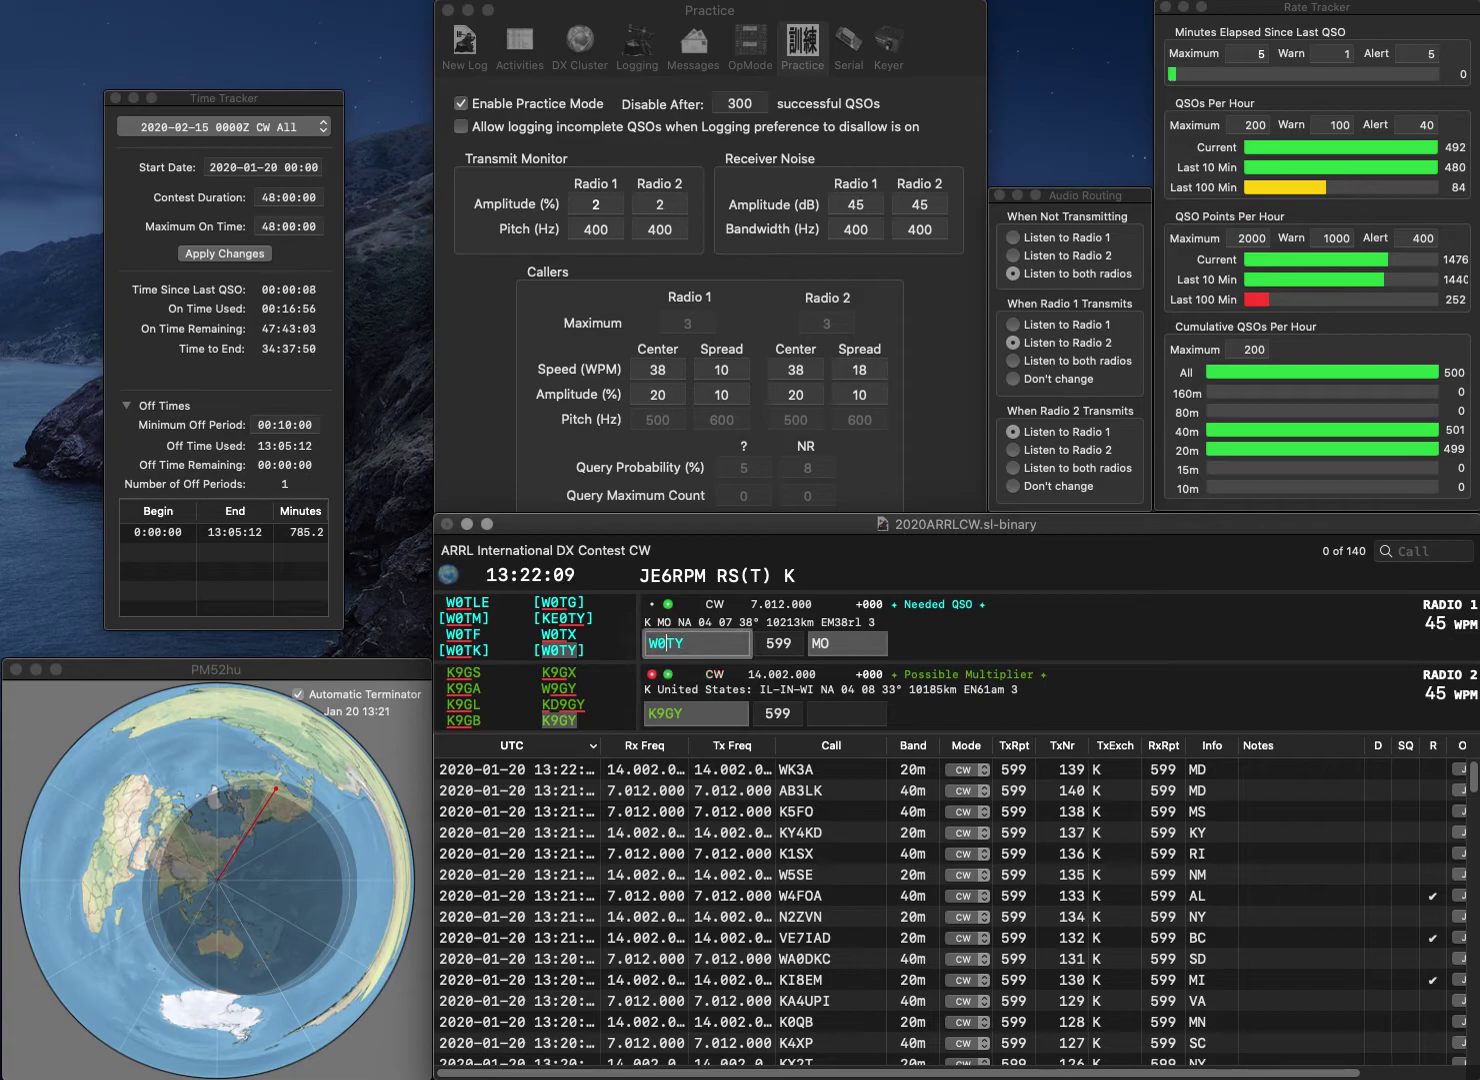
type("9")
key("space")
key("Return")
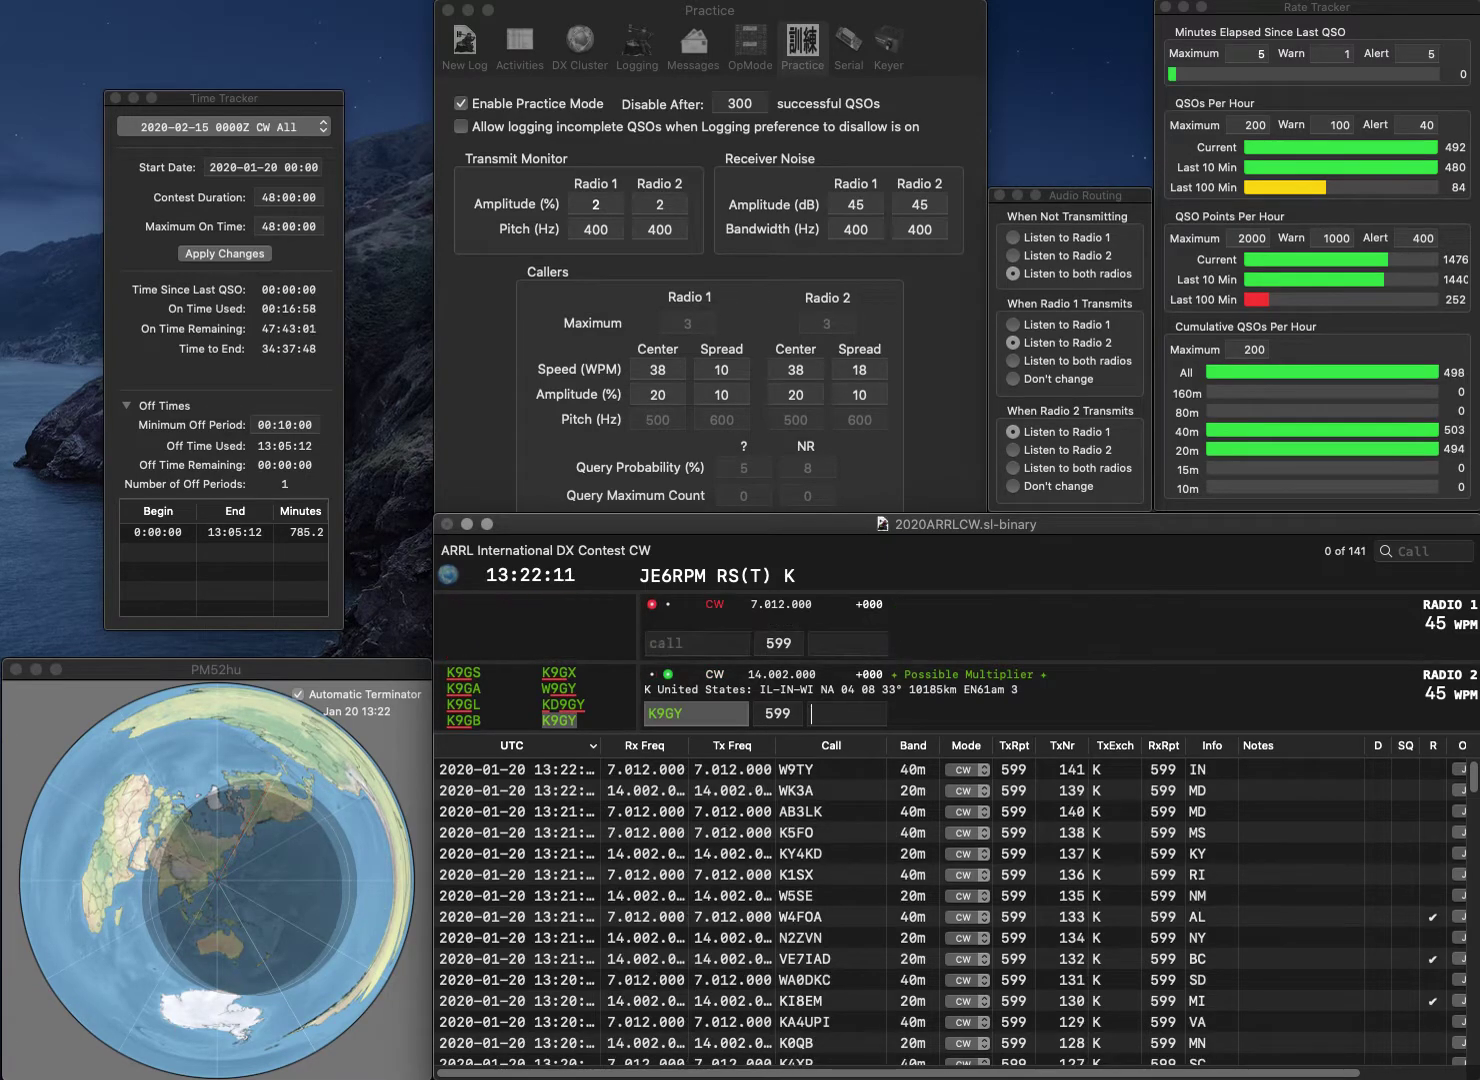
Log K9GY on Radio 2 with exchange IL
type("S")
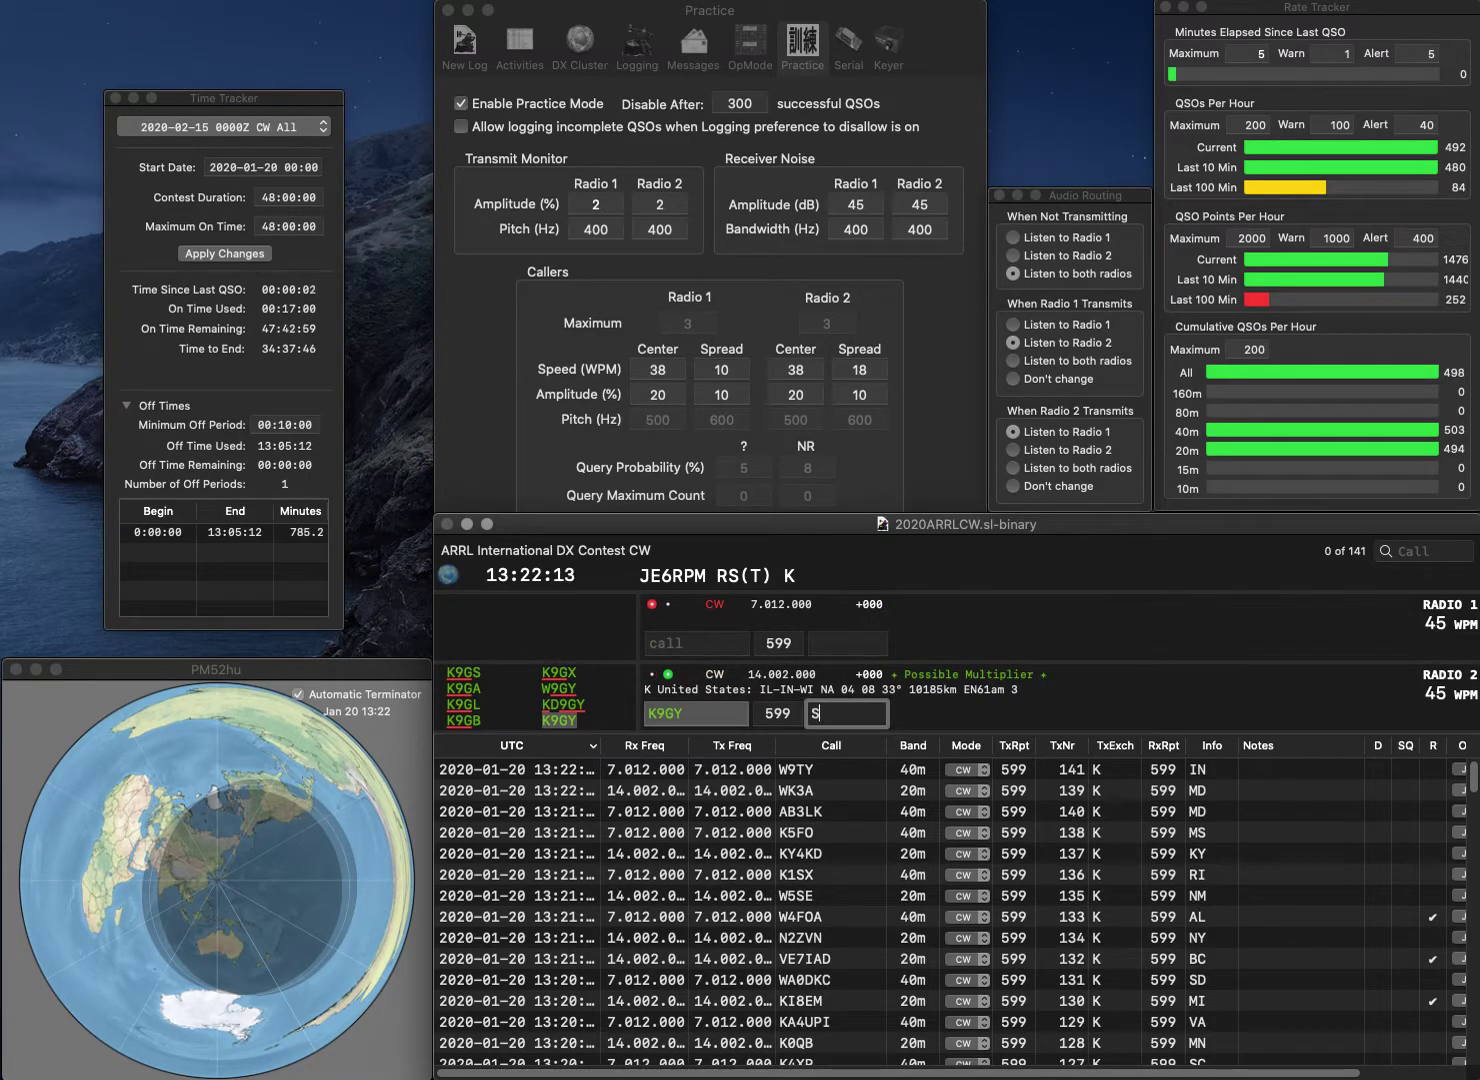
type("IL")
key("Return")
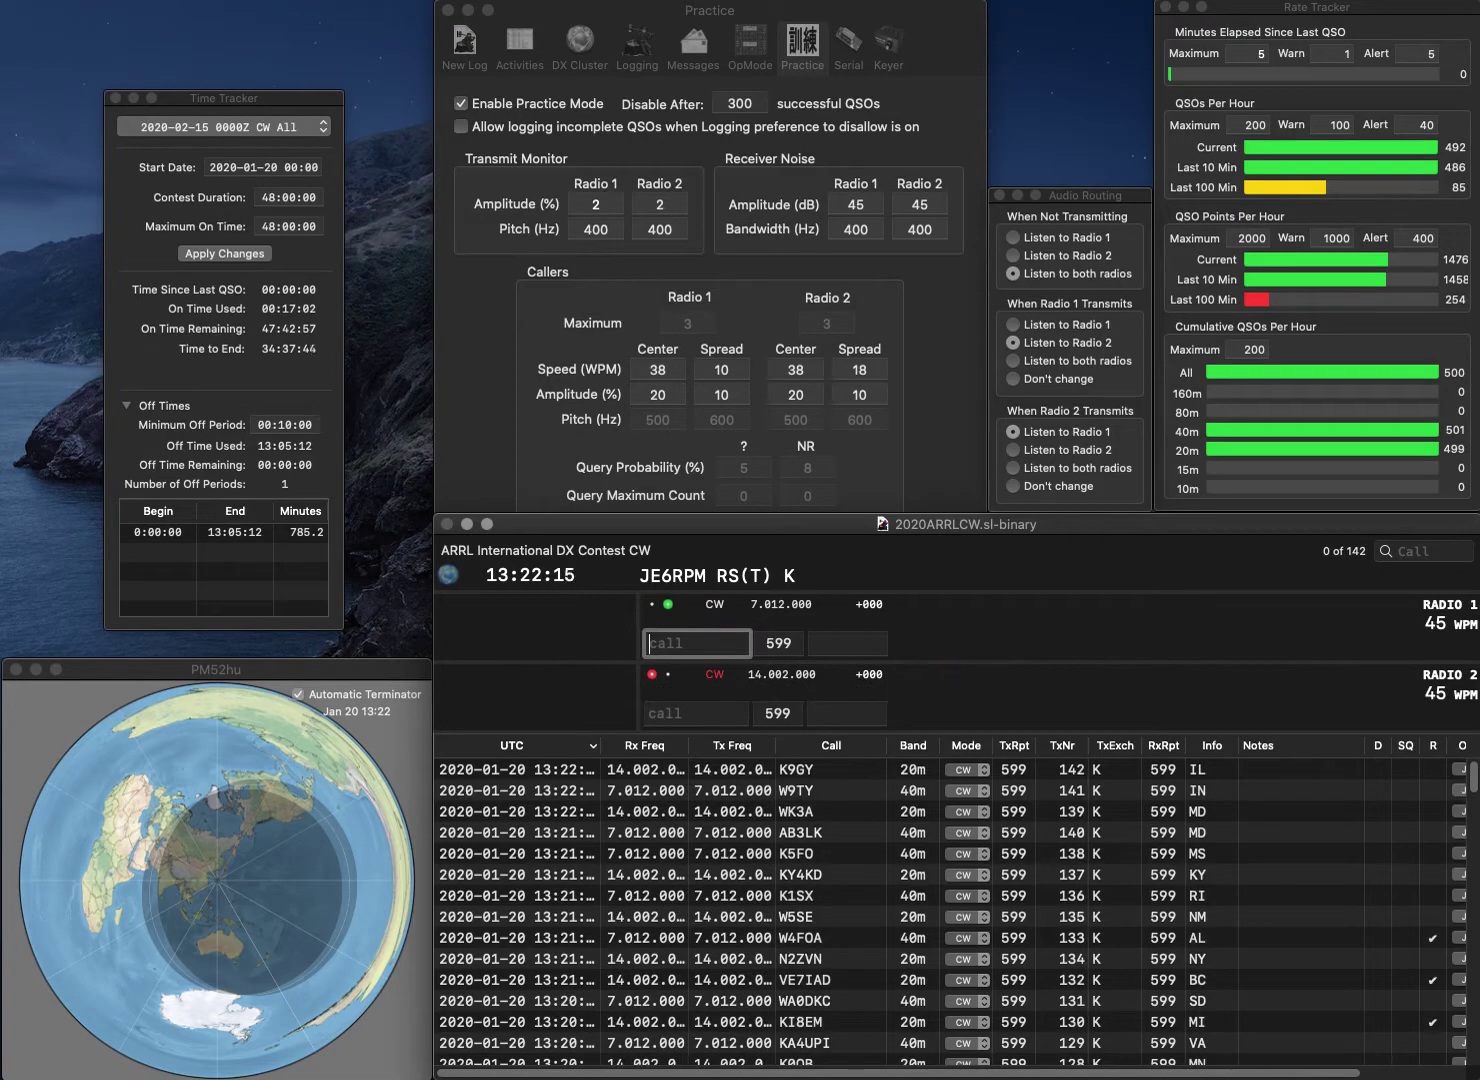
Answer K4QFM on Radio 1 and K5LGX on Radio 2
type("K4QFM")
key("Return")
type("LGX")
type("K5")
key("Return")
type("GA")
key("Return")
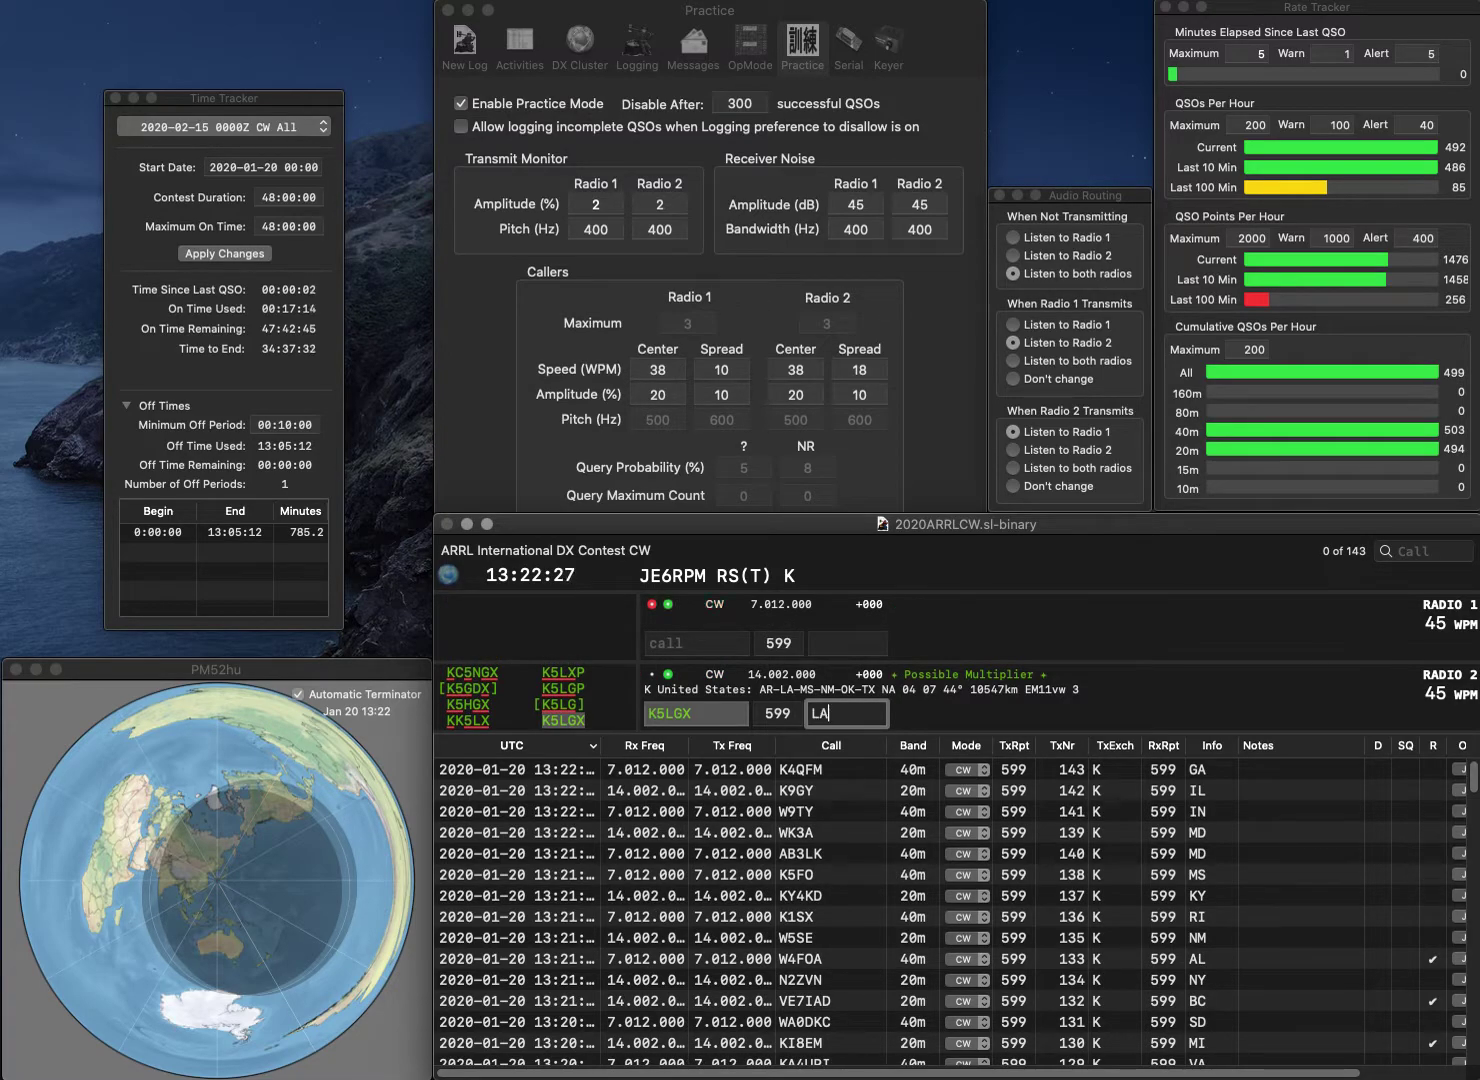
type("LA")
key("Return")
type("A")
key("BackSpace")
type("K")
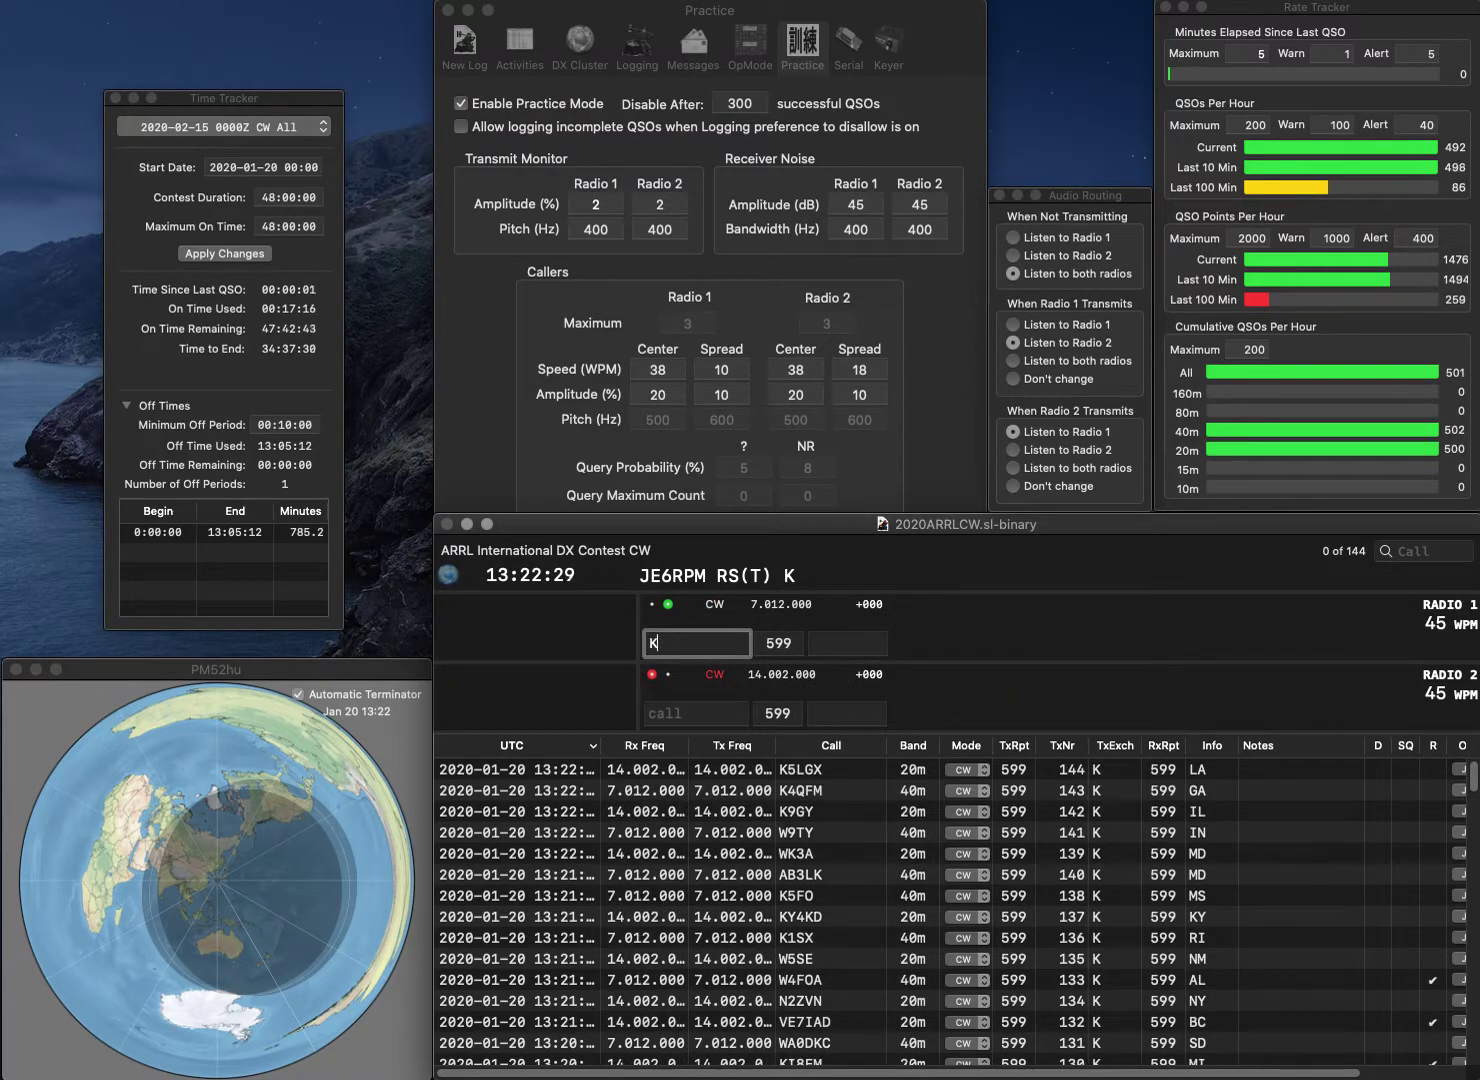
type("D9DVC")
key("Return")
type("SA")
key("Return")
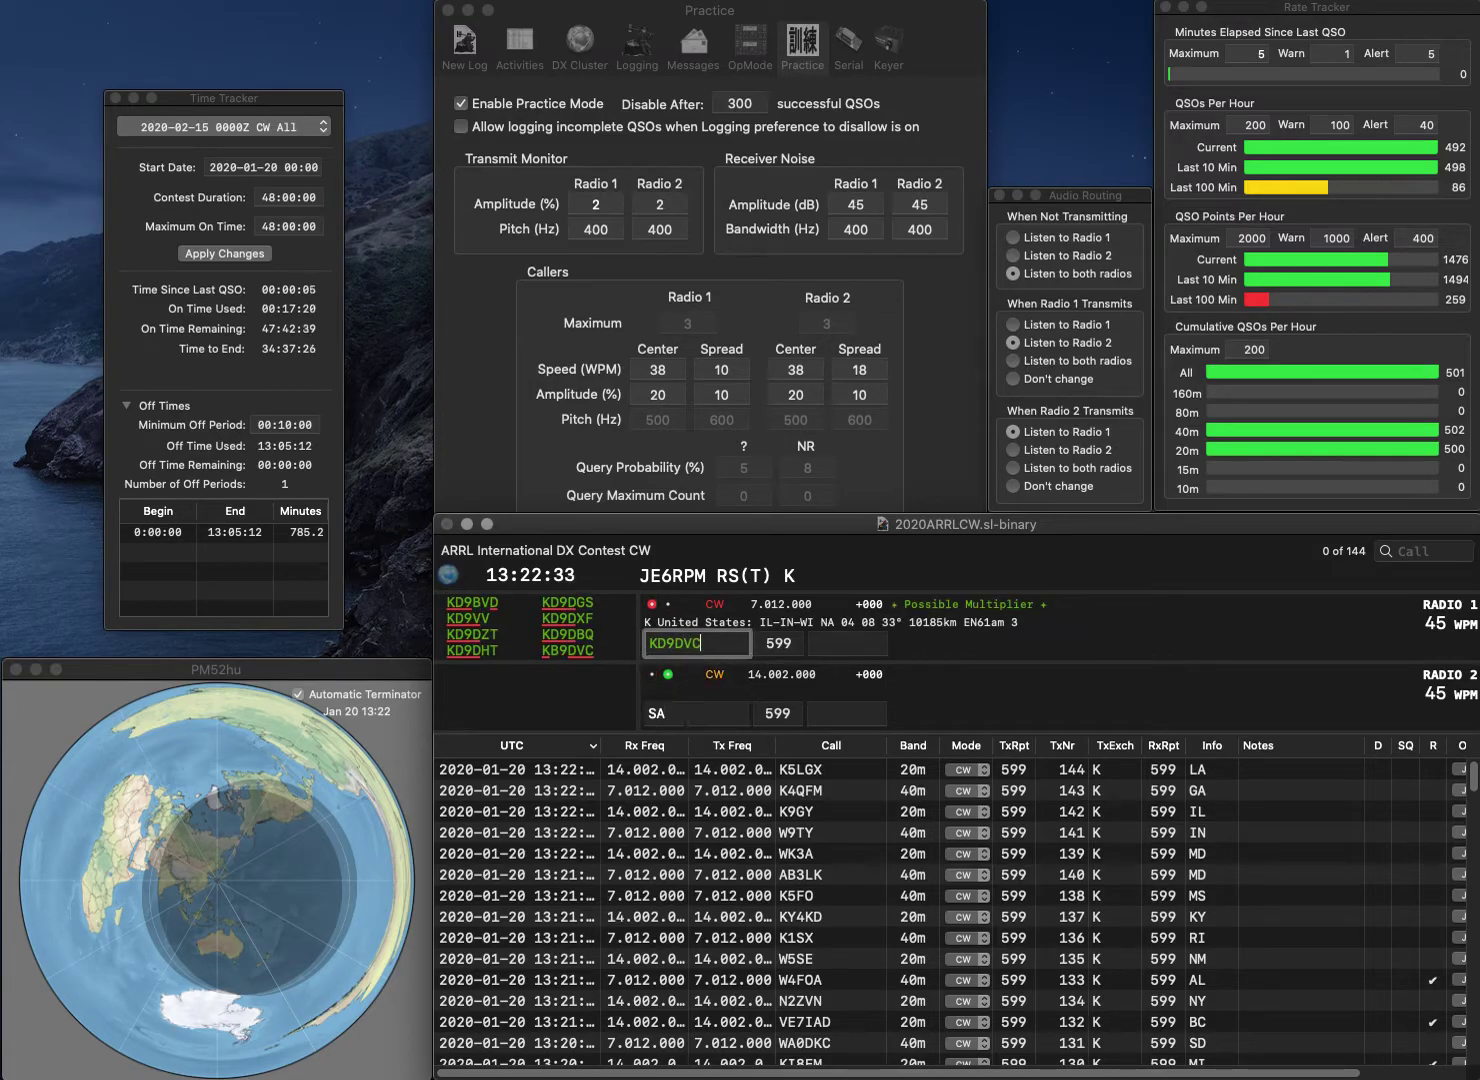
key("BackSpace")
type("B")
key("Return")
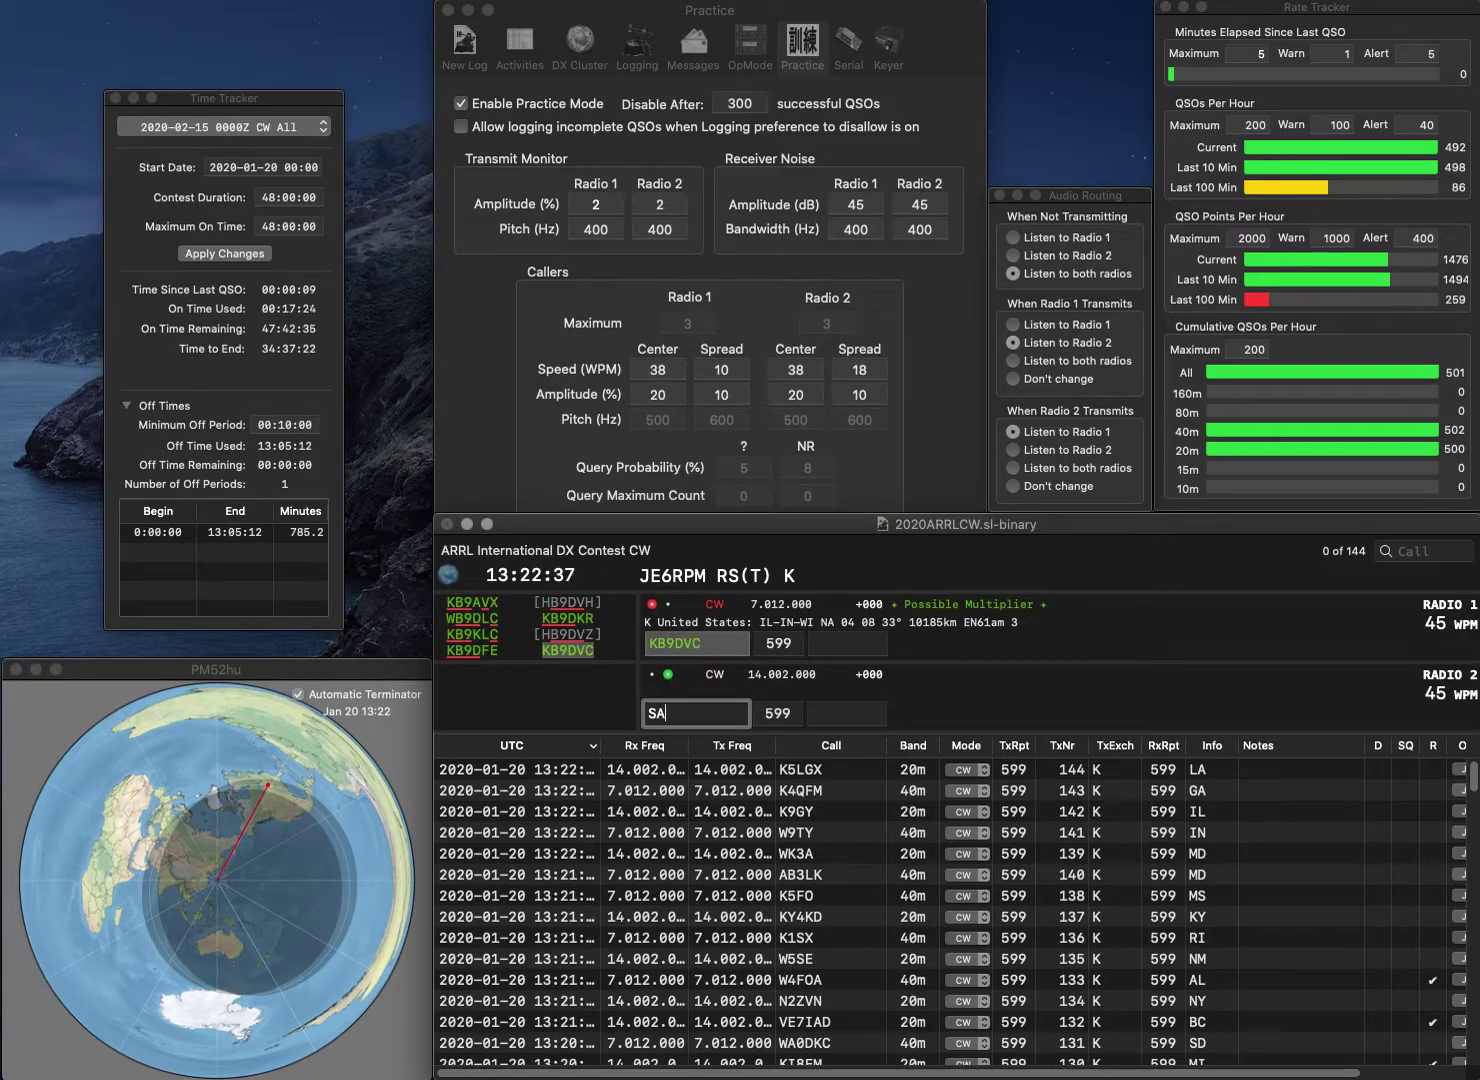
type("7")
type("VE")
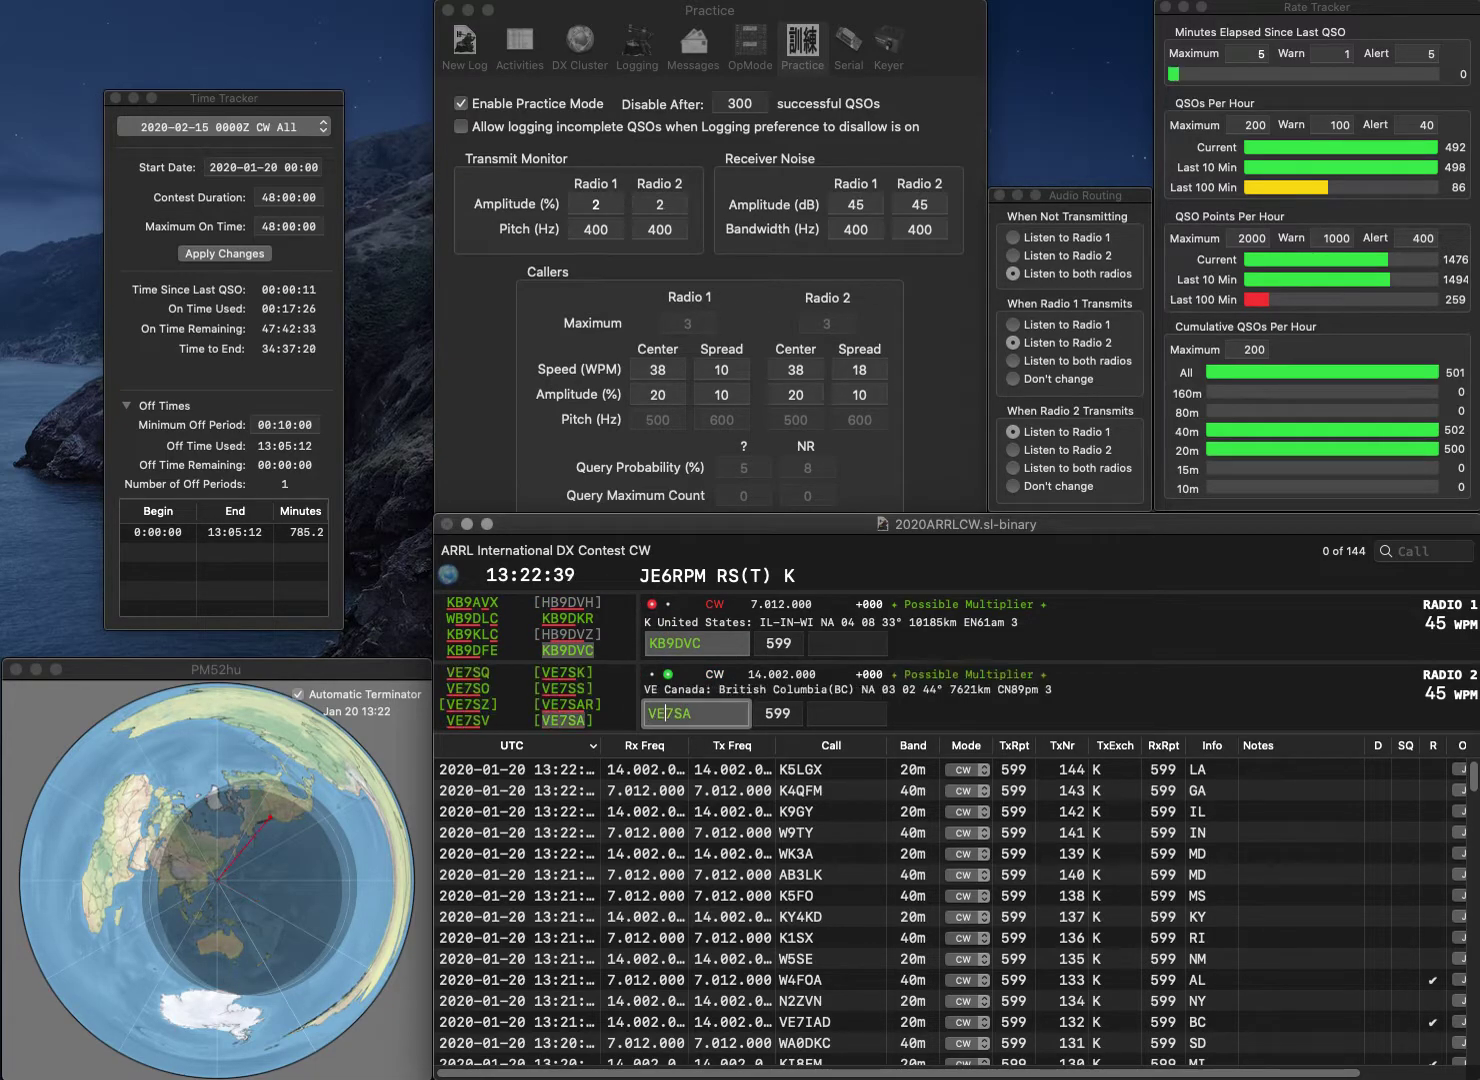
key("Return")
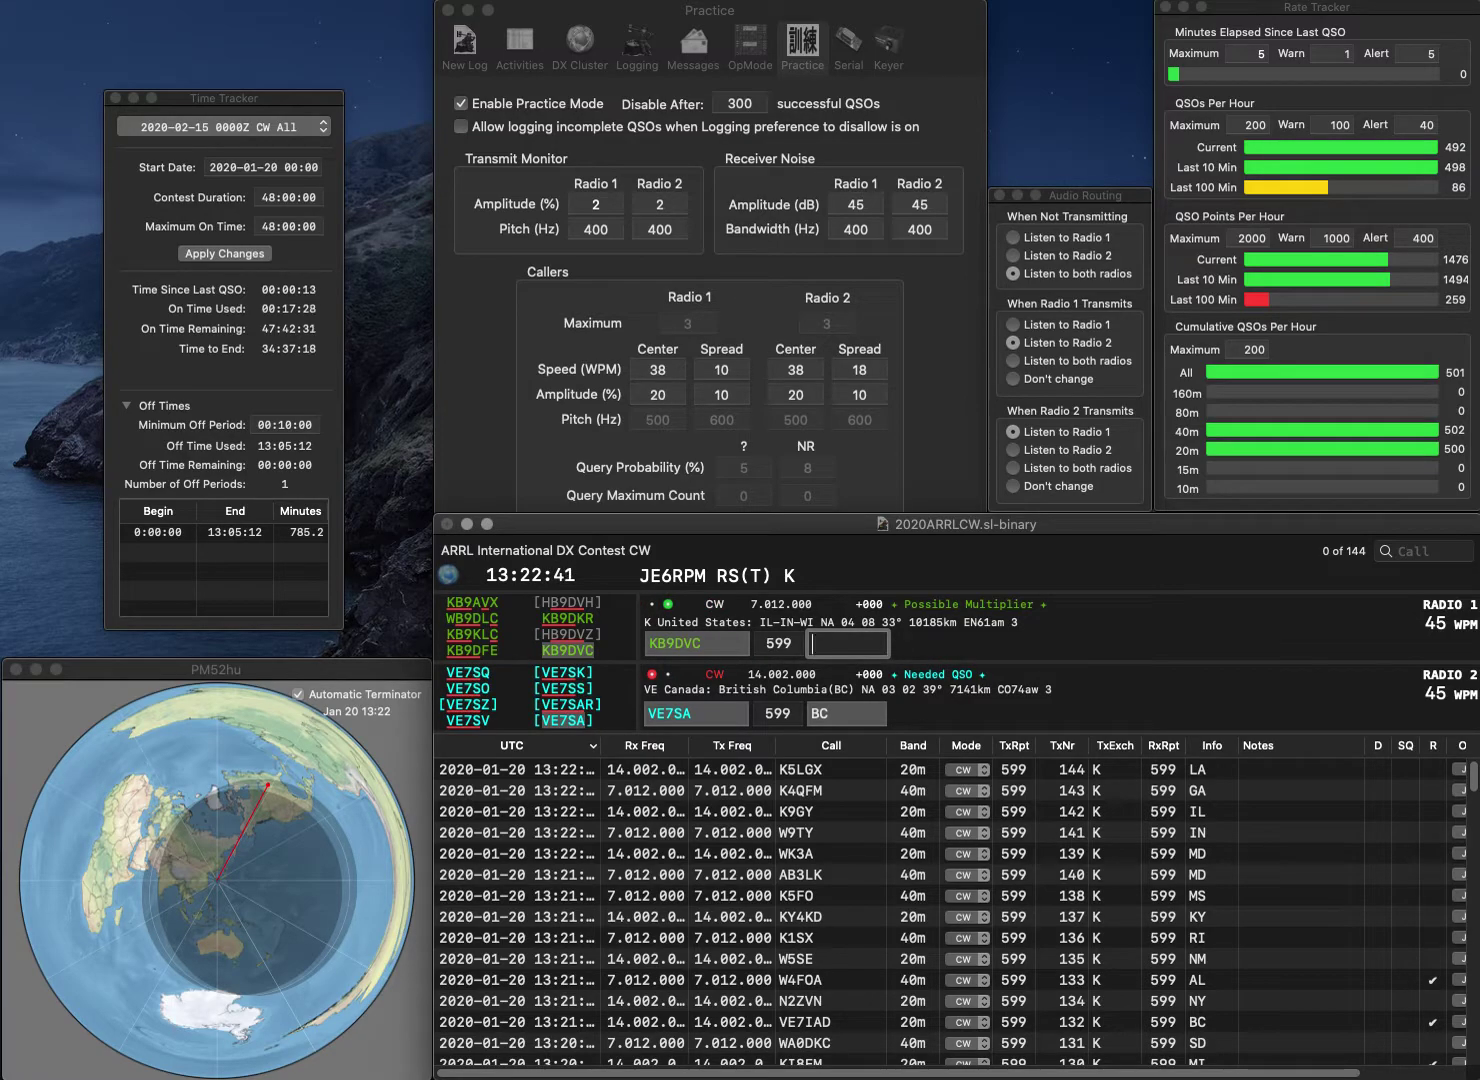
Log KB9DVC on Radio 1 with exchange IL and VE7SA on Radio 2 with exchange BC
type("IL")
key("Return")
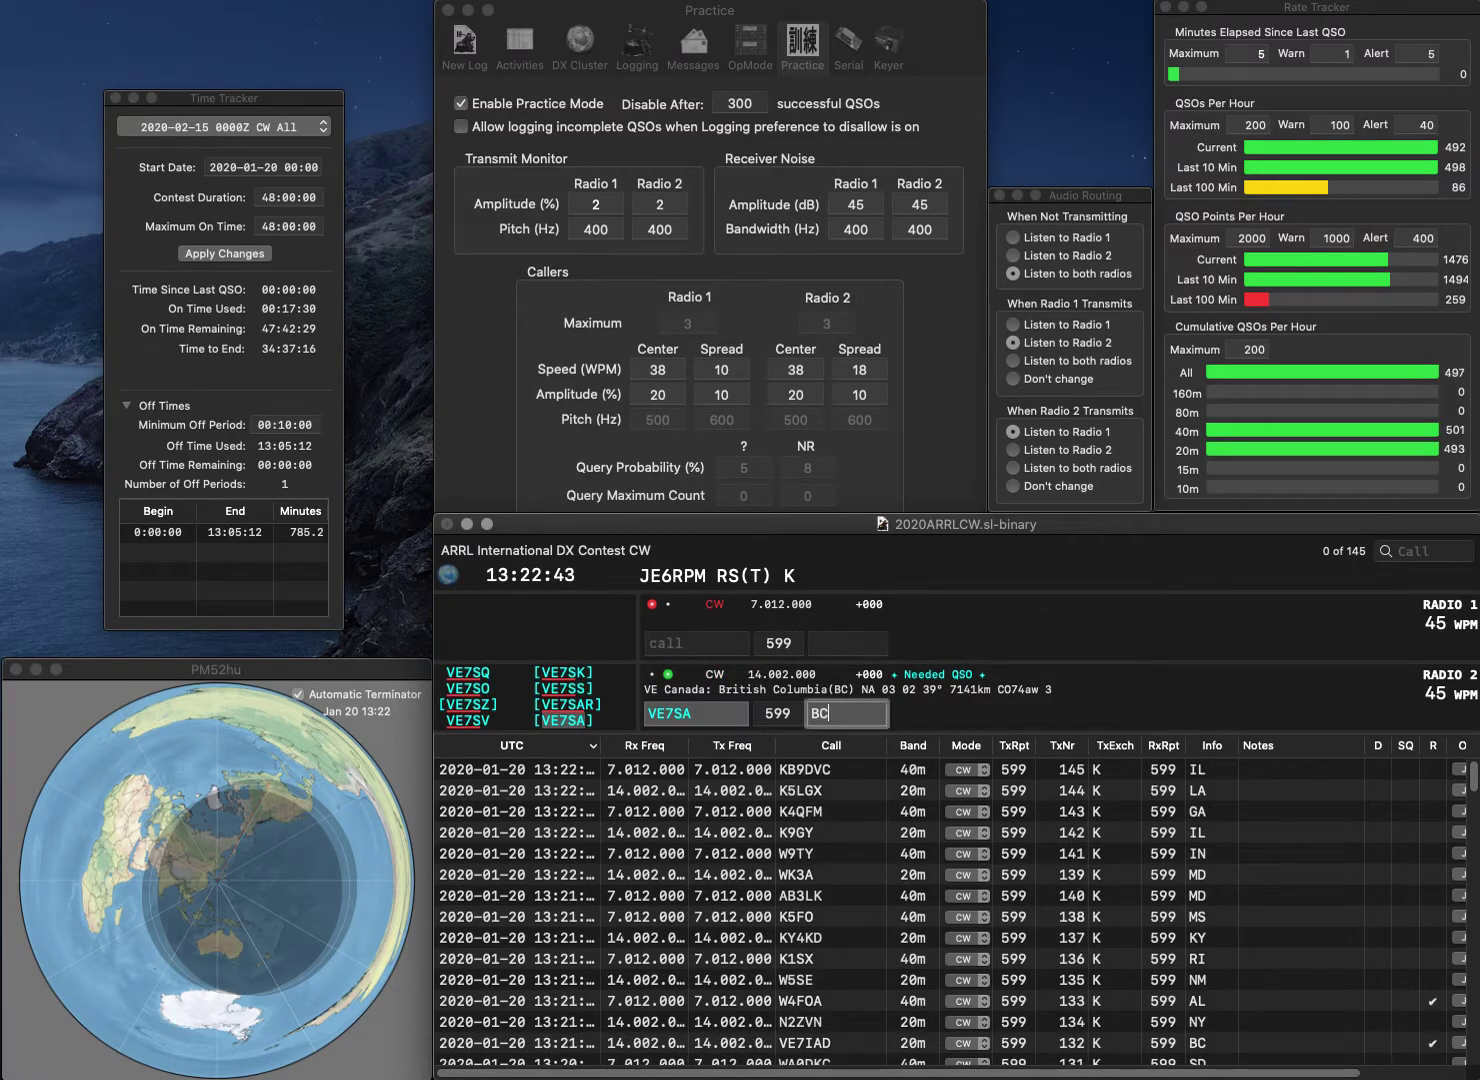
key("Return")
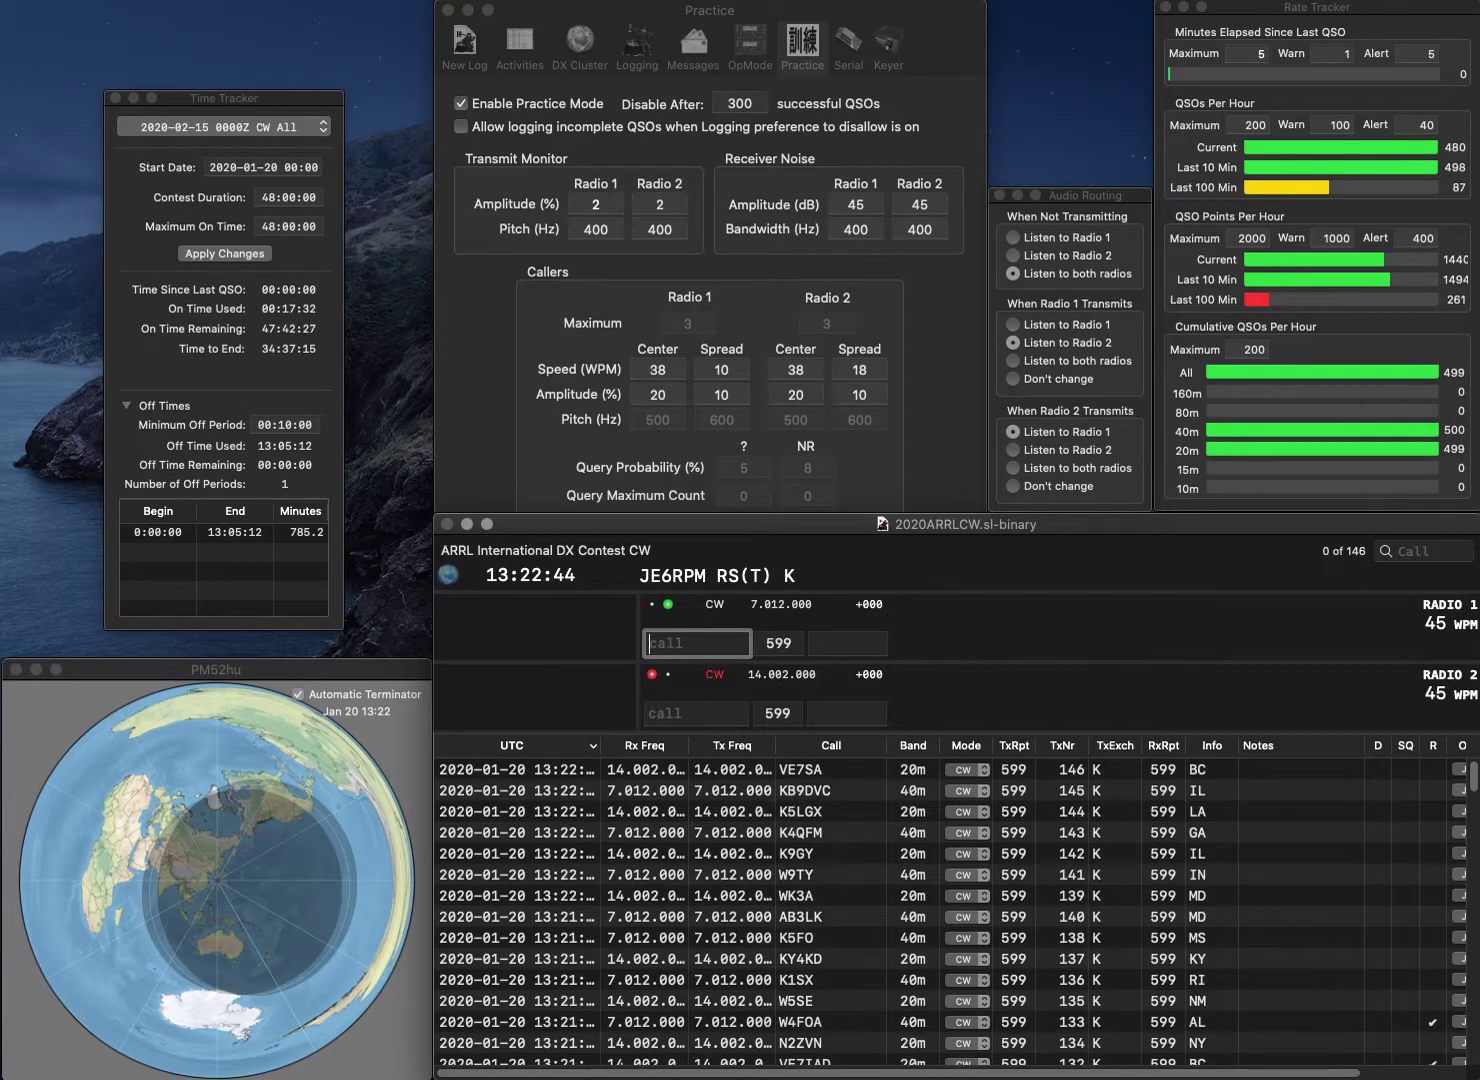
Answer partial call ADCI on Radio 1 and C4X on Radio 2
type("ADCI")
key("Return")
type("V")
type("C4X")
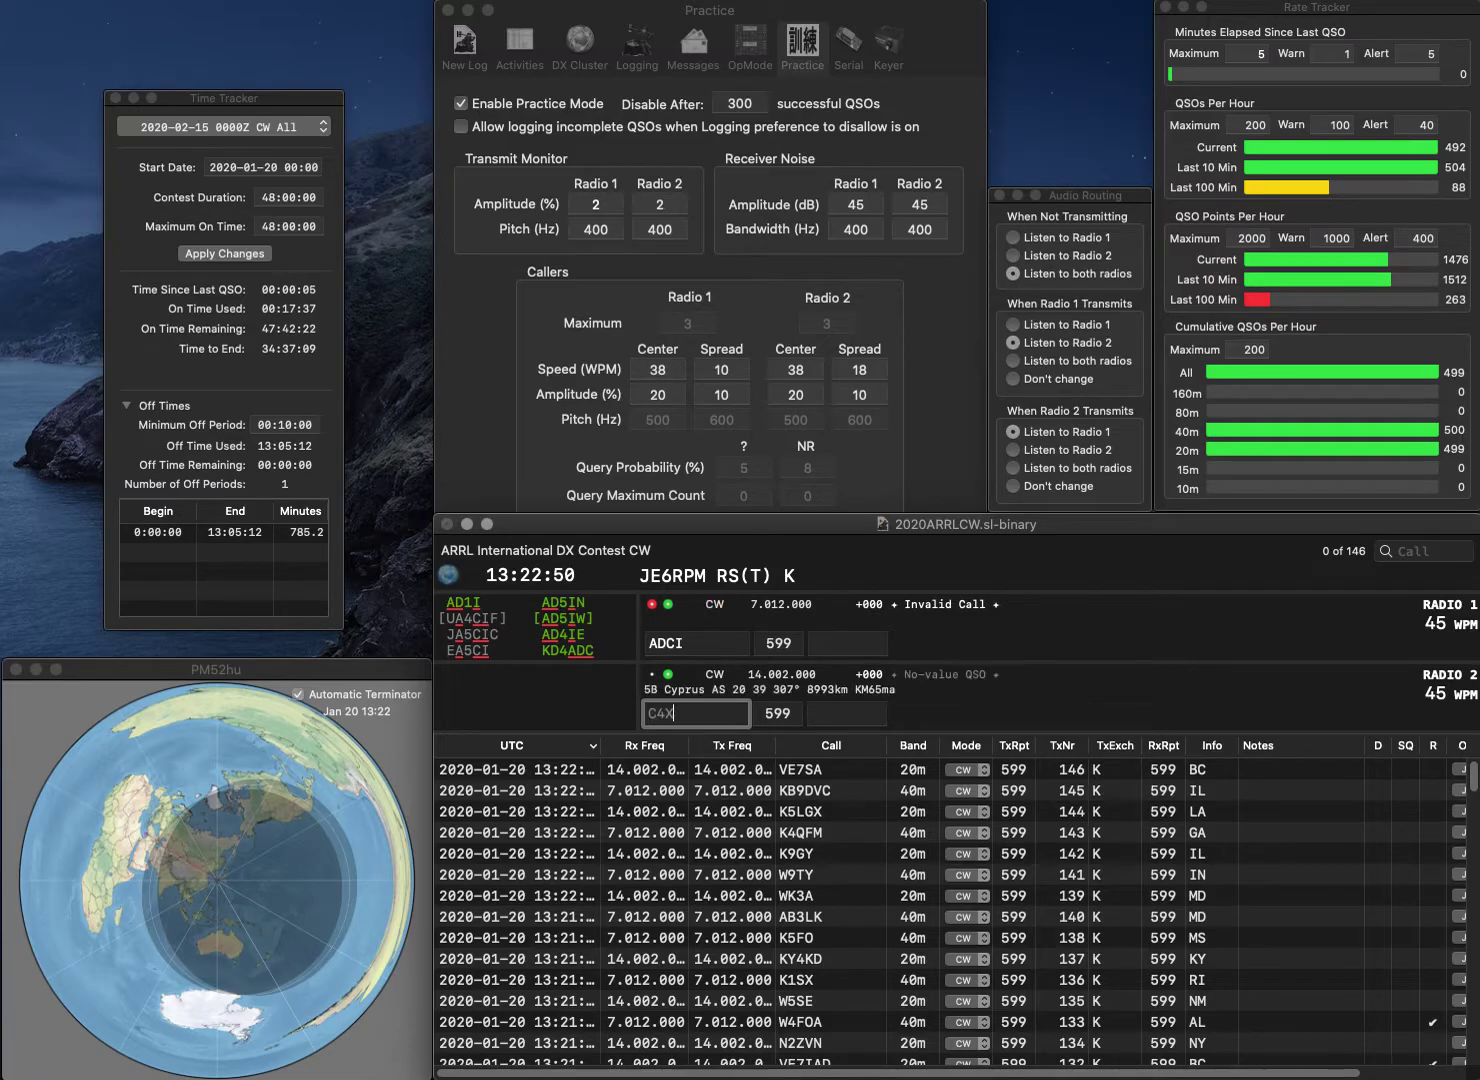
key("Return")
Complete the Radio 1 call as AD0CI and the Radio 2 call as WC4X, sending each
key("Left")
type("0")
key("Return")
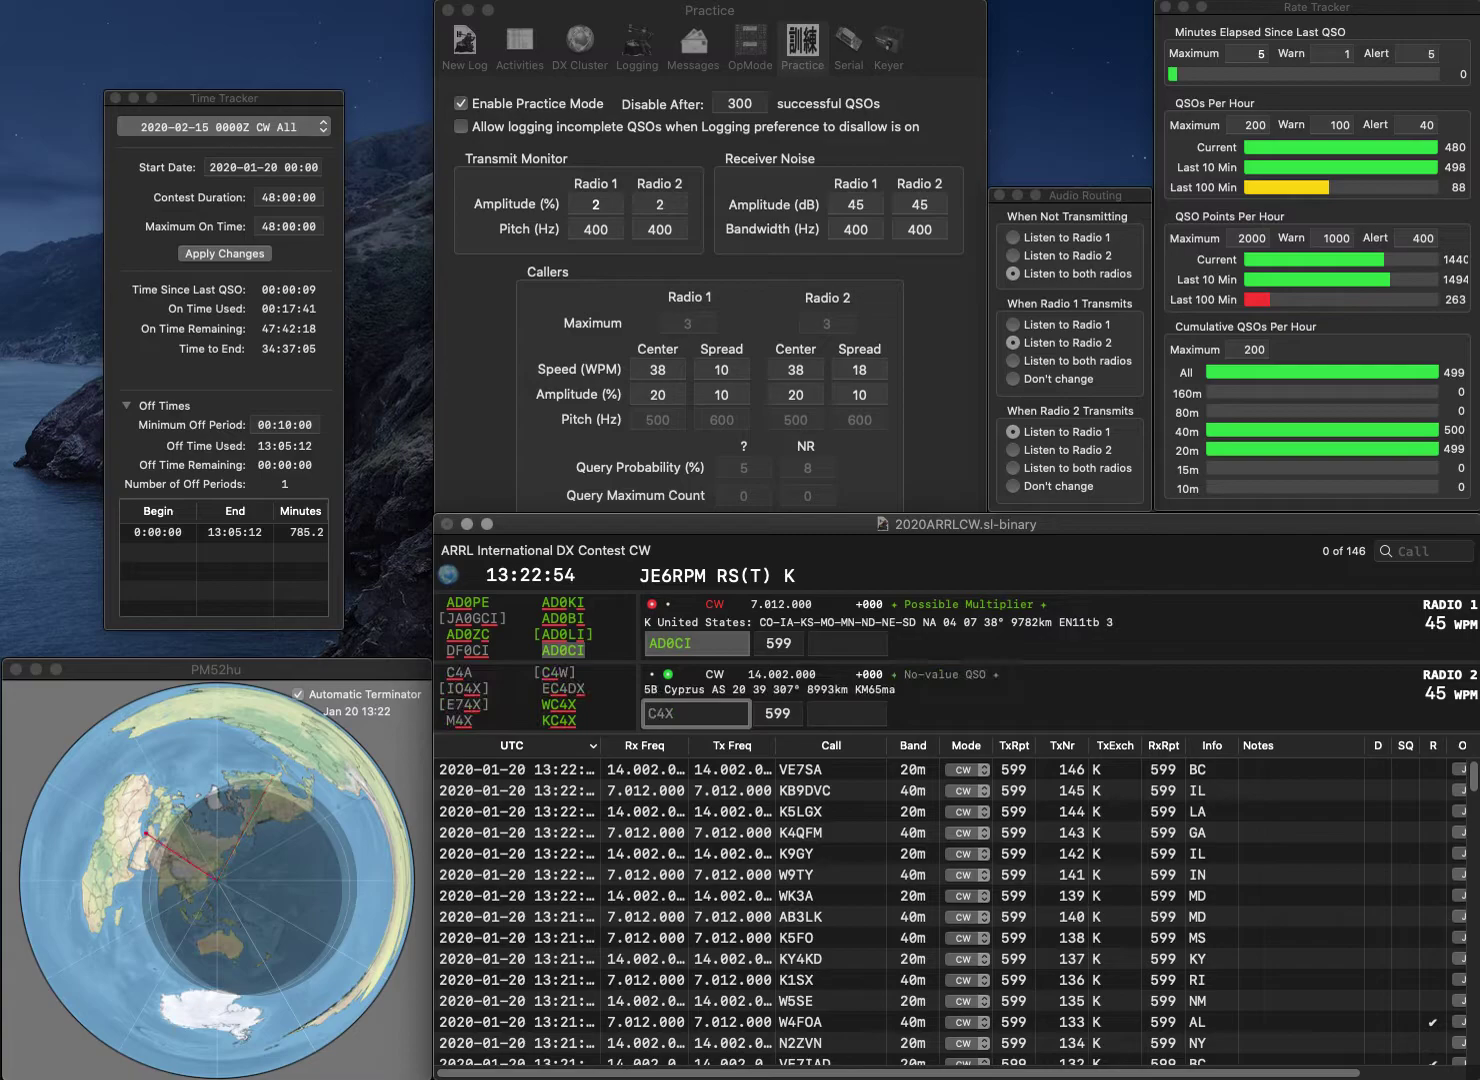
type("W")
key("Return")
key("space")
type("IA")
key("Return")
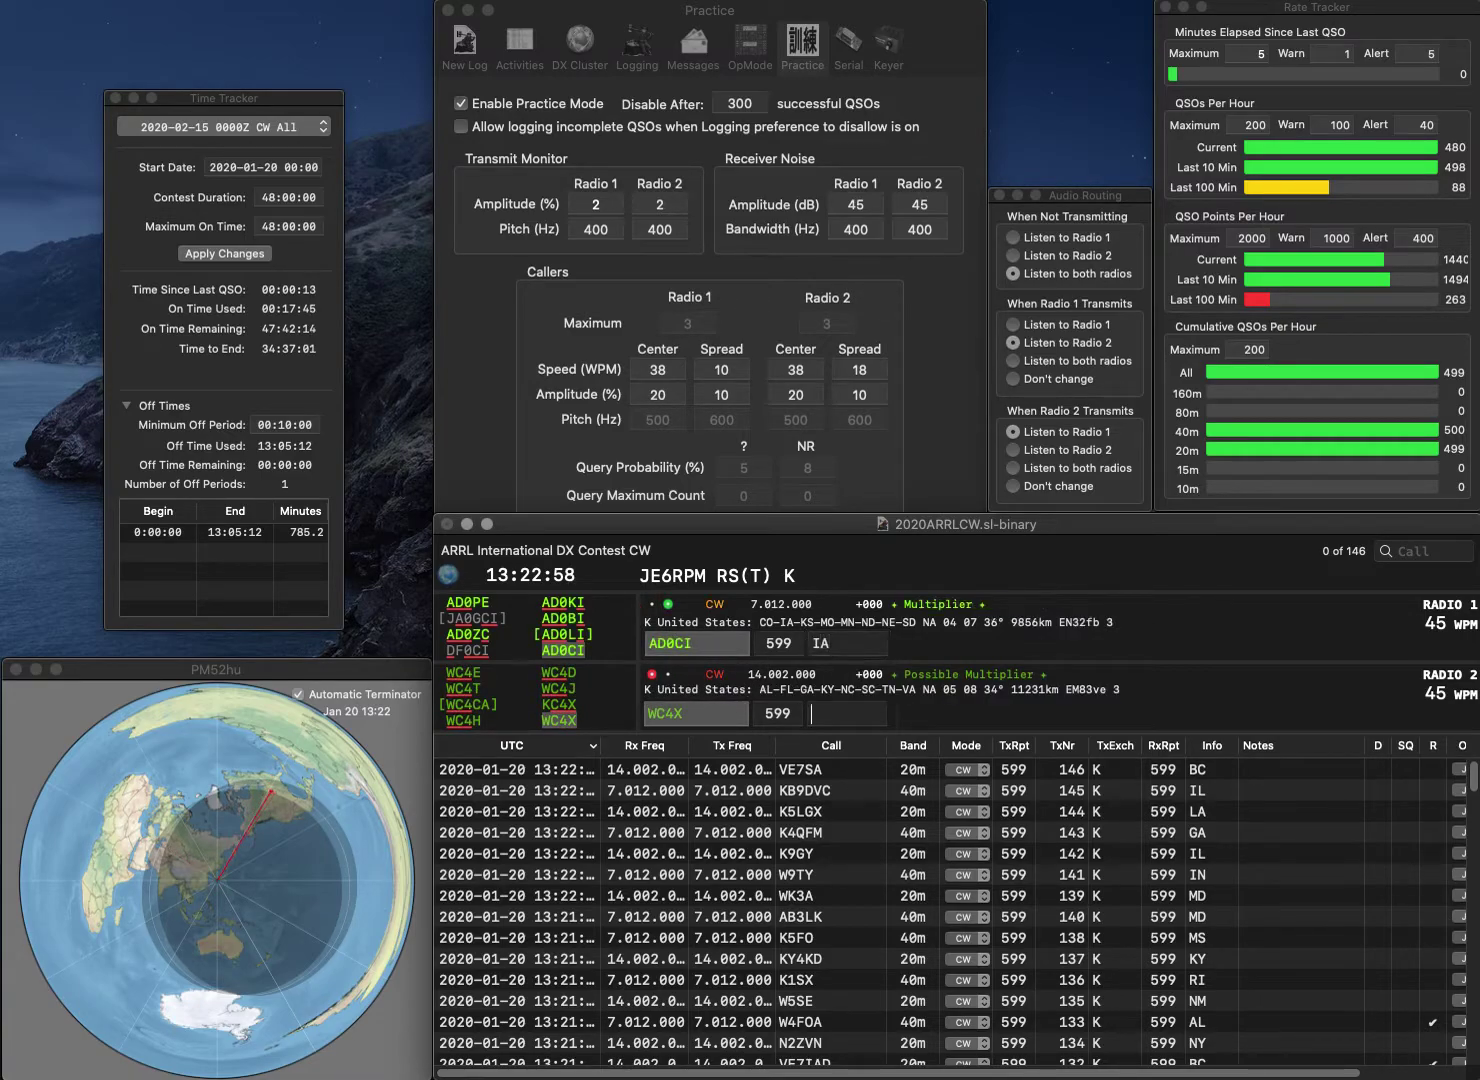
type("FL")
key("Return")
type("N")
key("BackSpace")
type("K5RWD")
key("Return")
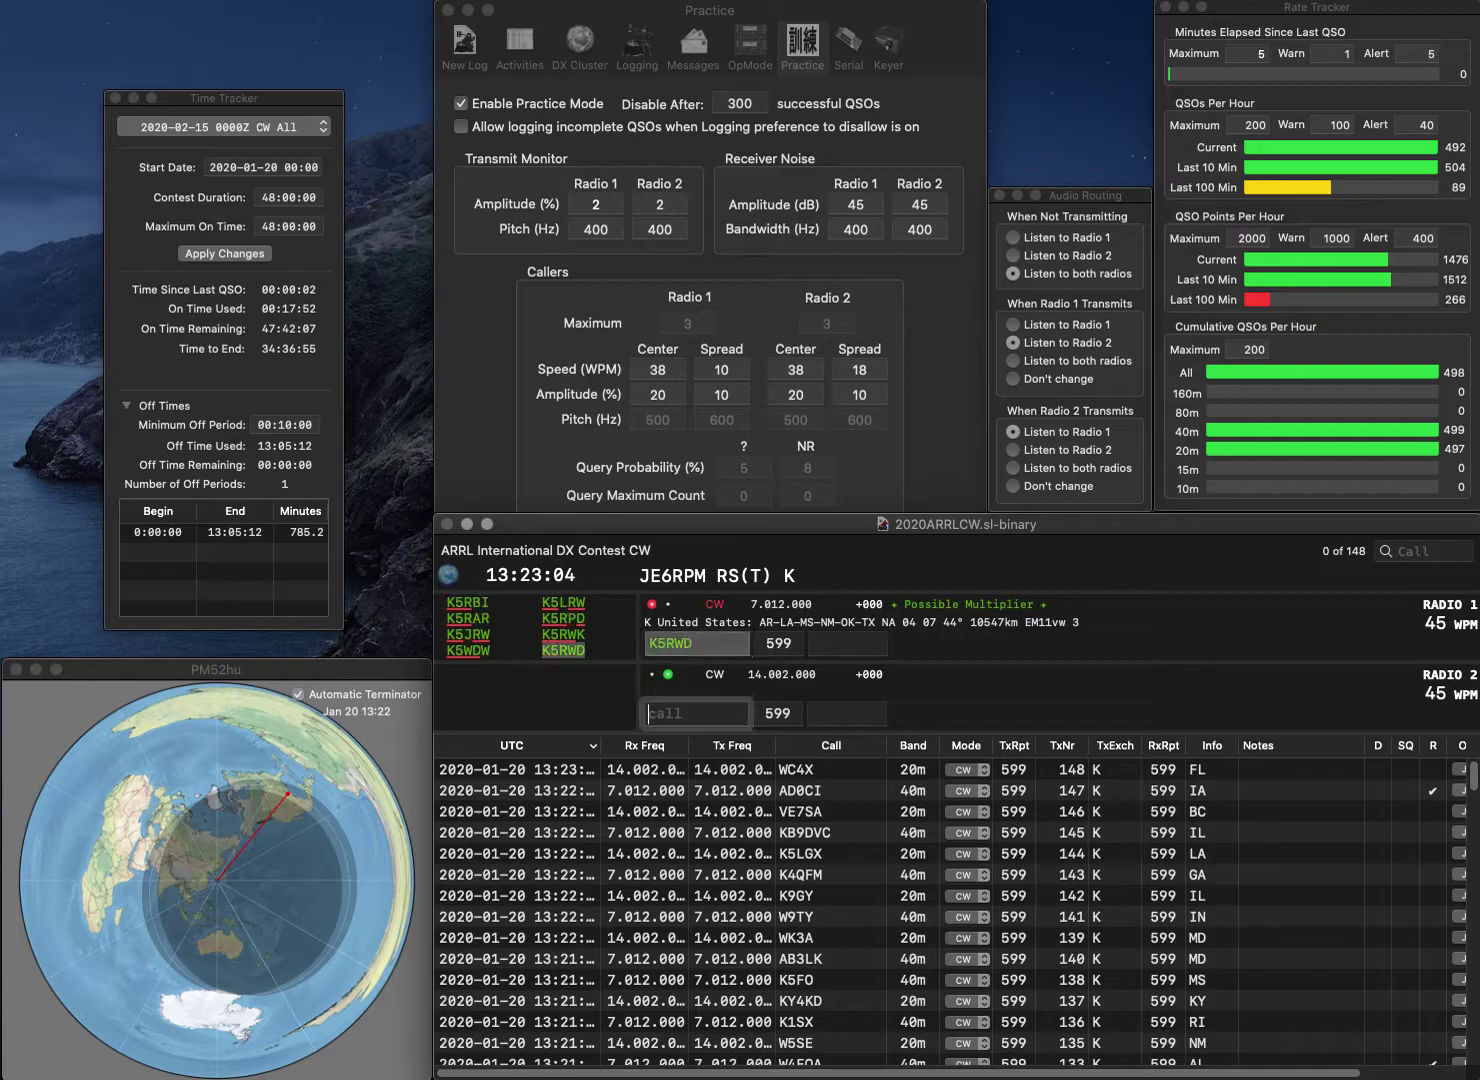
type("9VOX")
key("ctrl+a")
type("W")
key("Return")
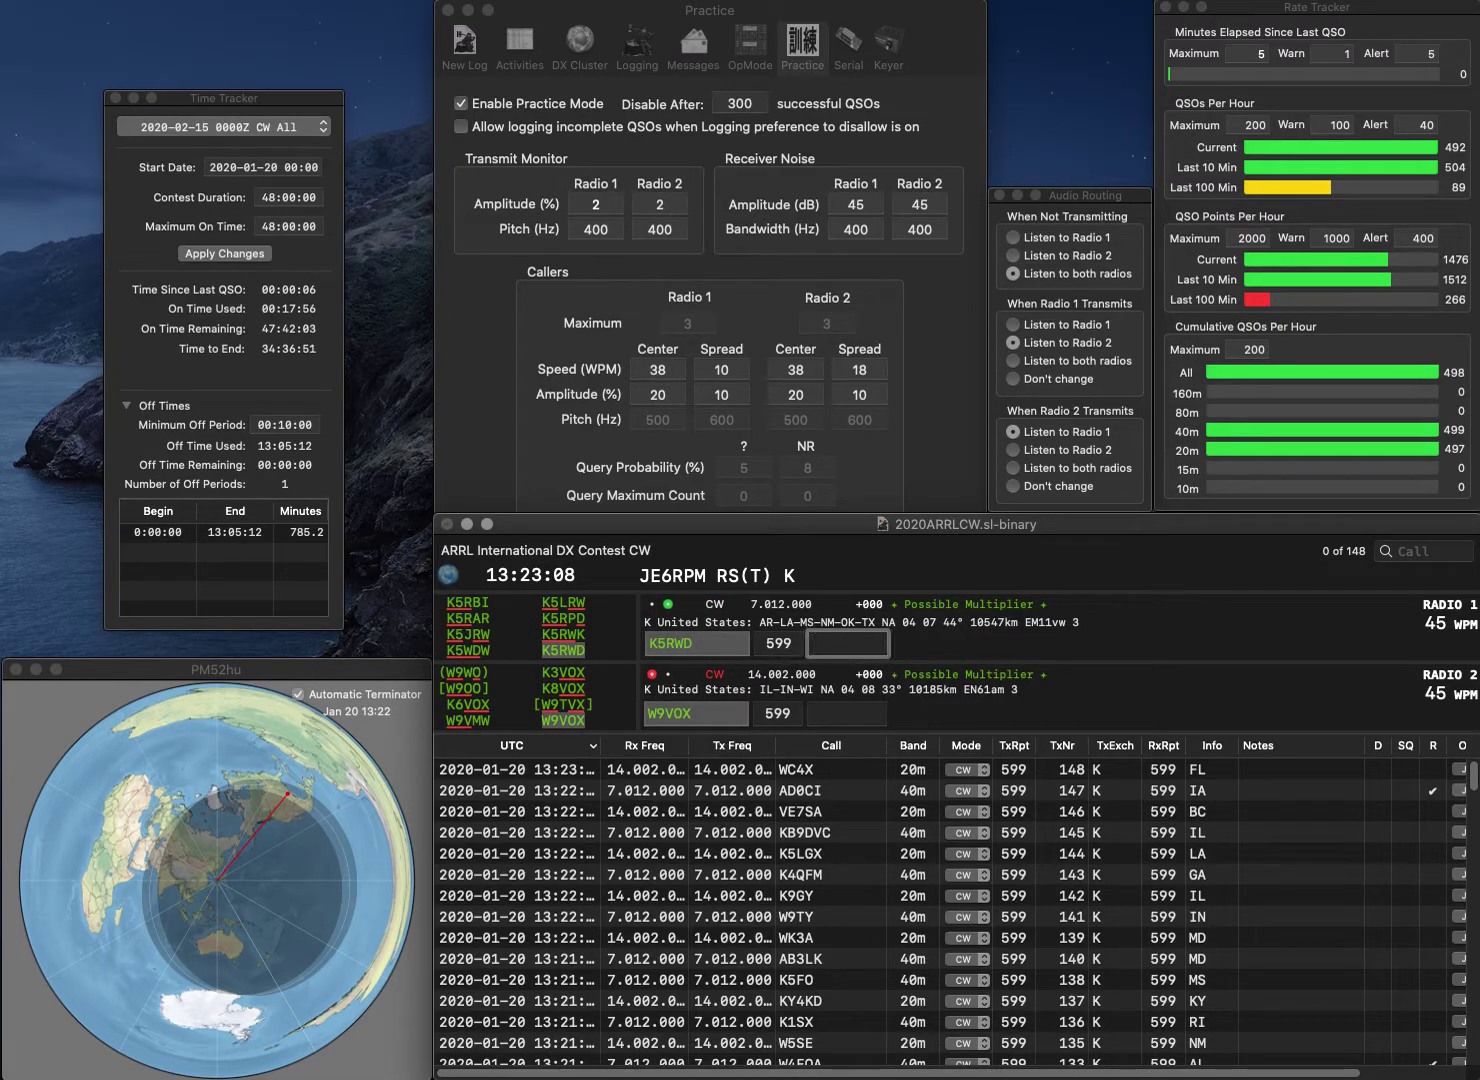
type("LA")
key("Return")
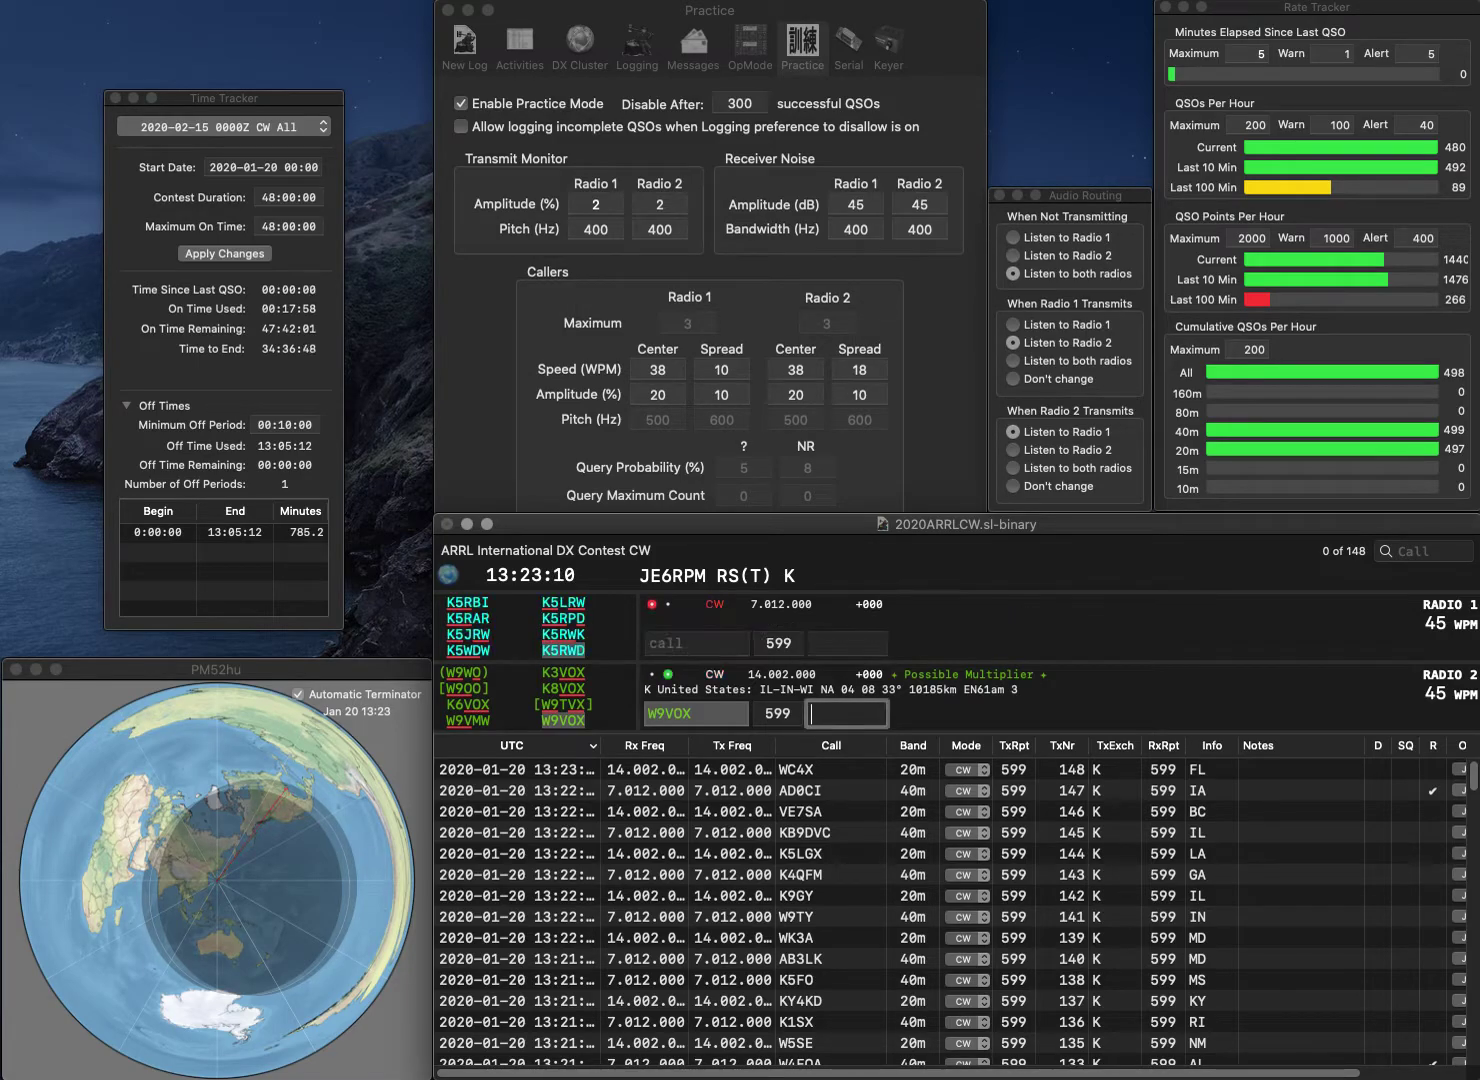
type("W")
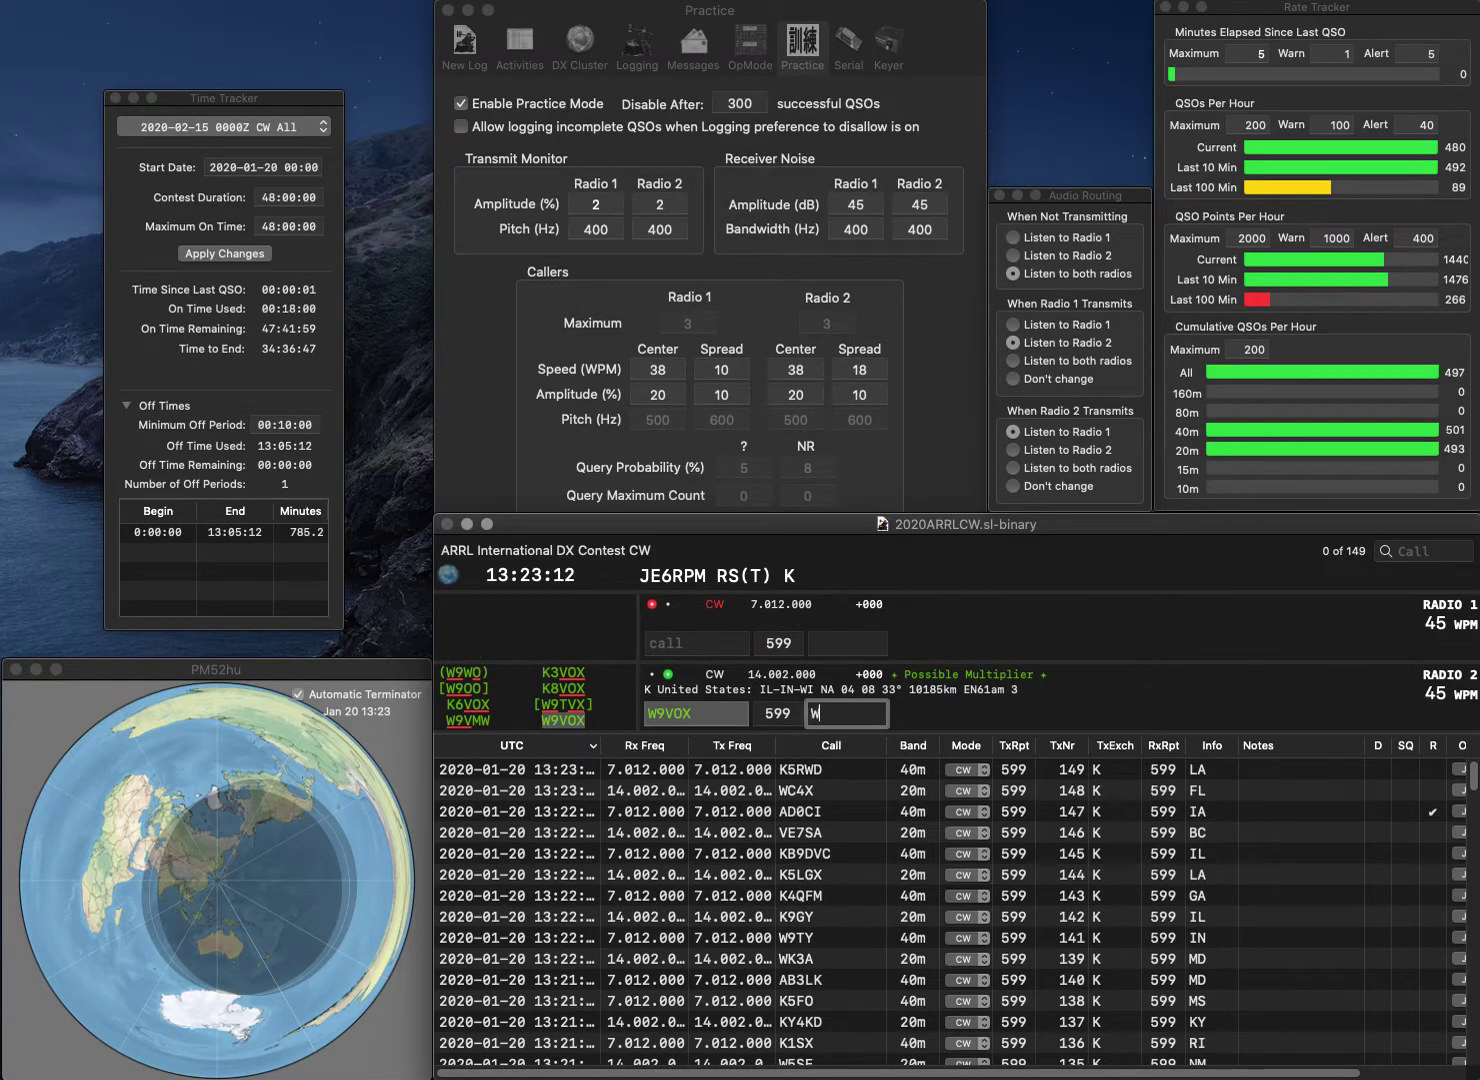
type("I")
key("Return")
Answer partial call N4 on Radio 1 and partial call K4 on Radio 2
type("N")
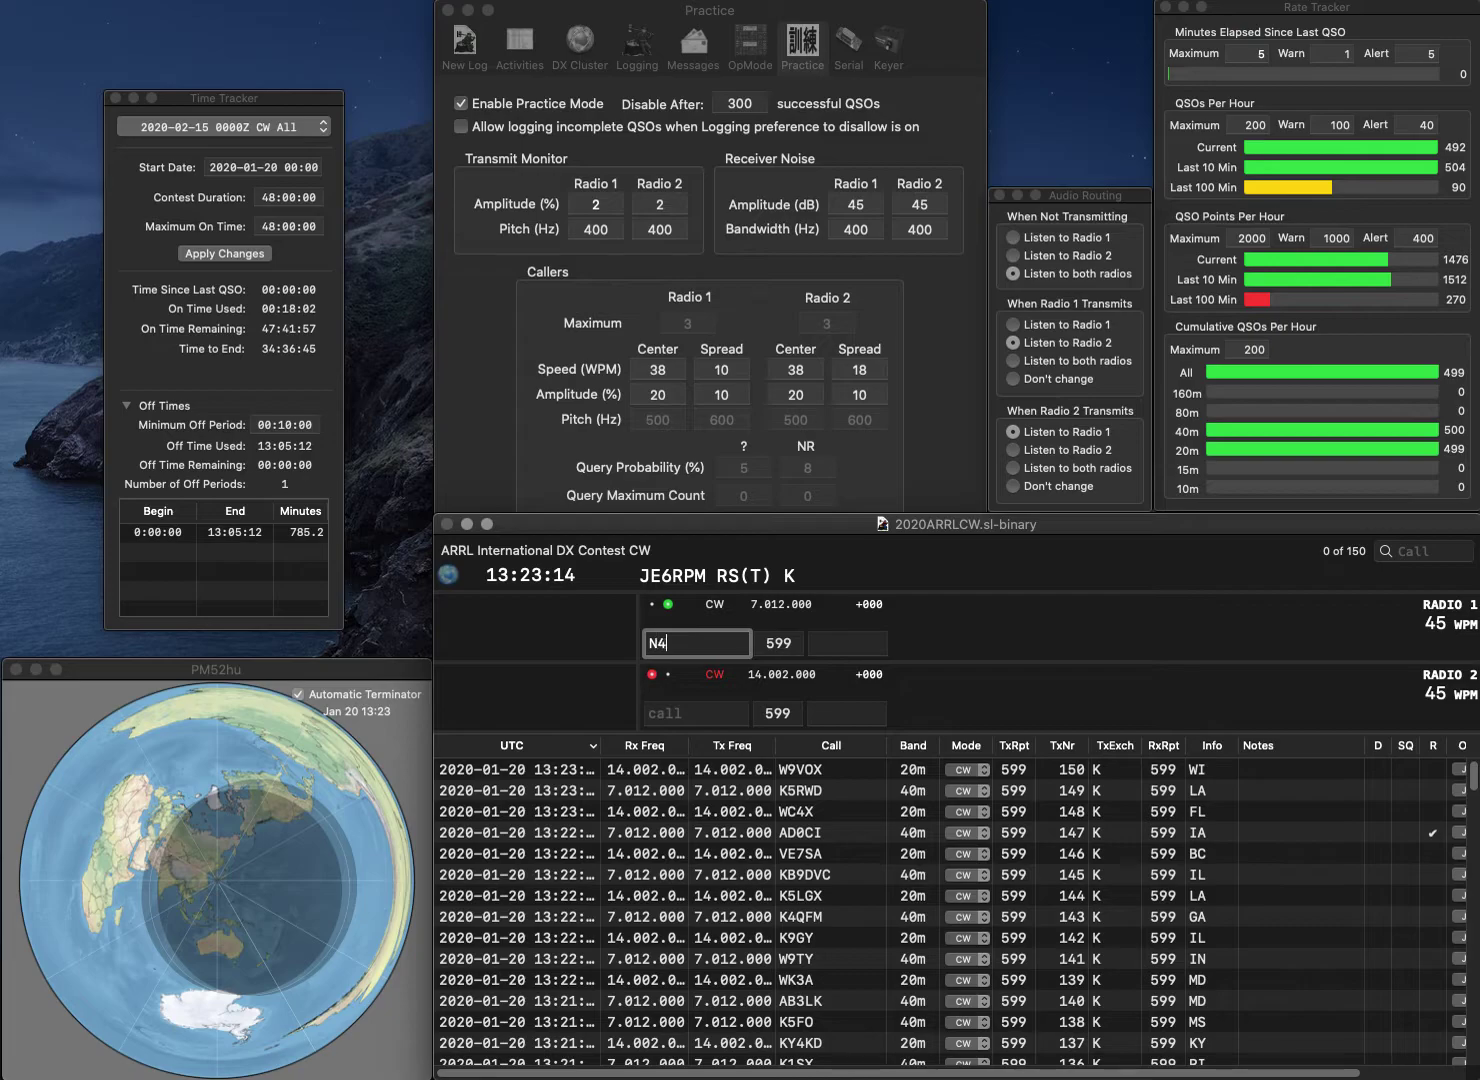
type("4")
key("Return")
type("K")
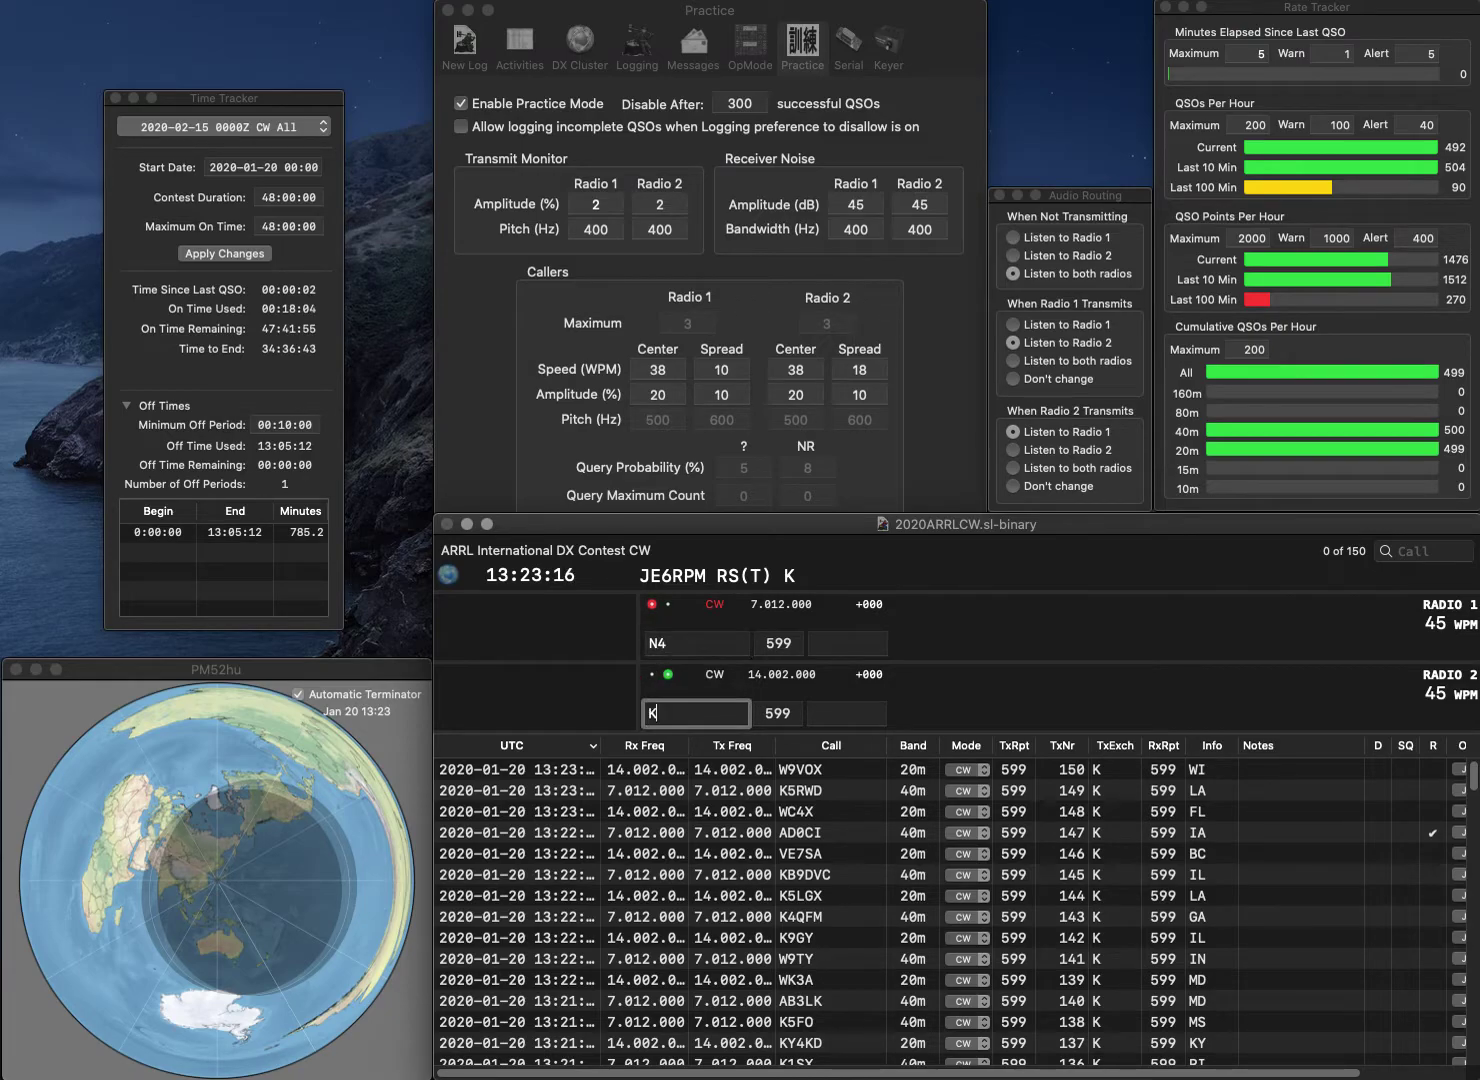
type("4")
key("Return")
type("N")
key("BackSpace")
key("BackSpace")
type("V1N")
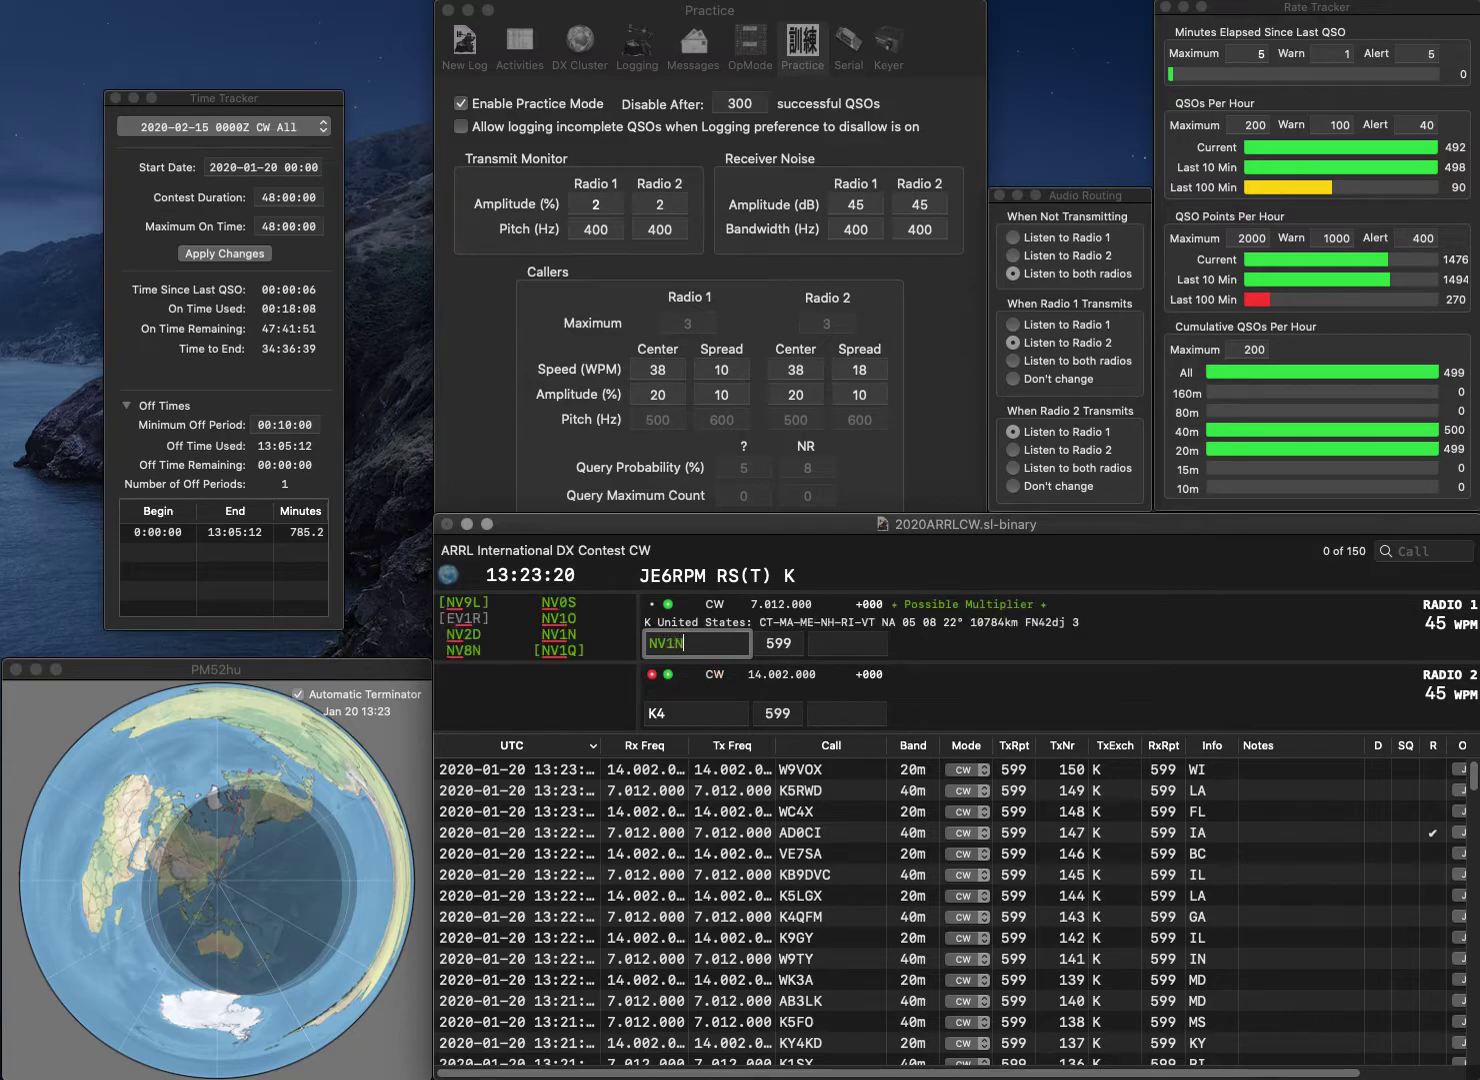
key("Return")
type("GK")
key("Return")
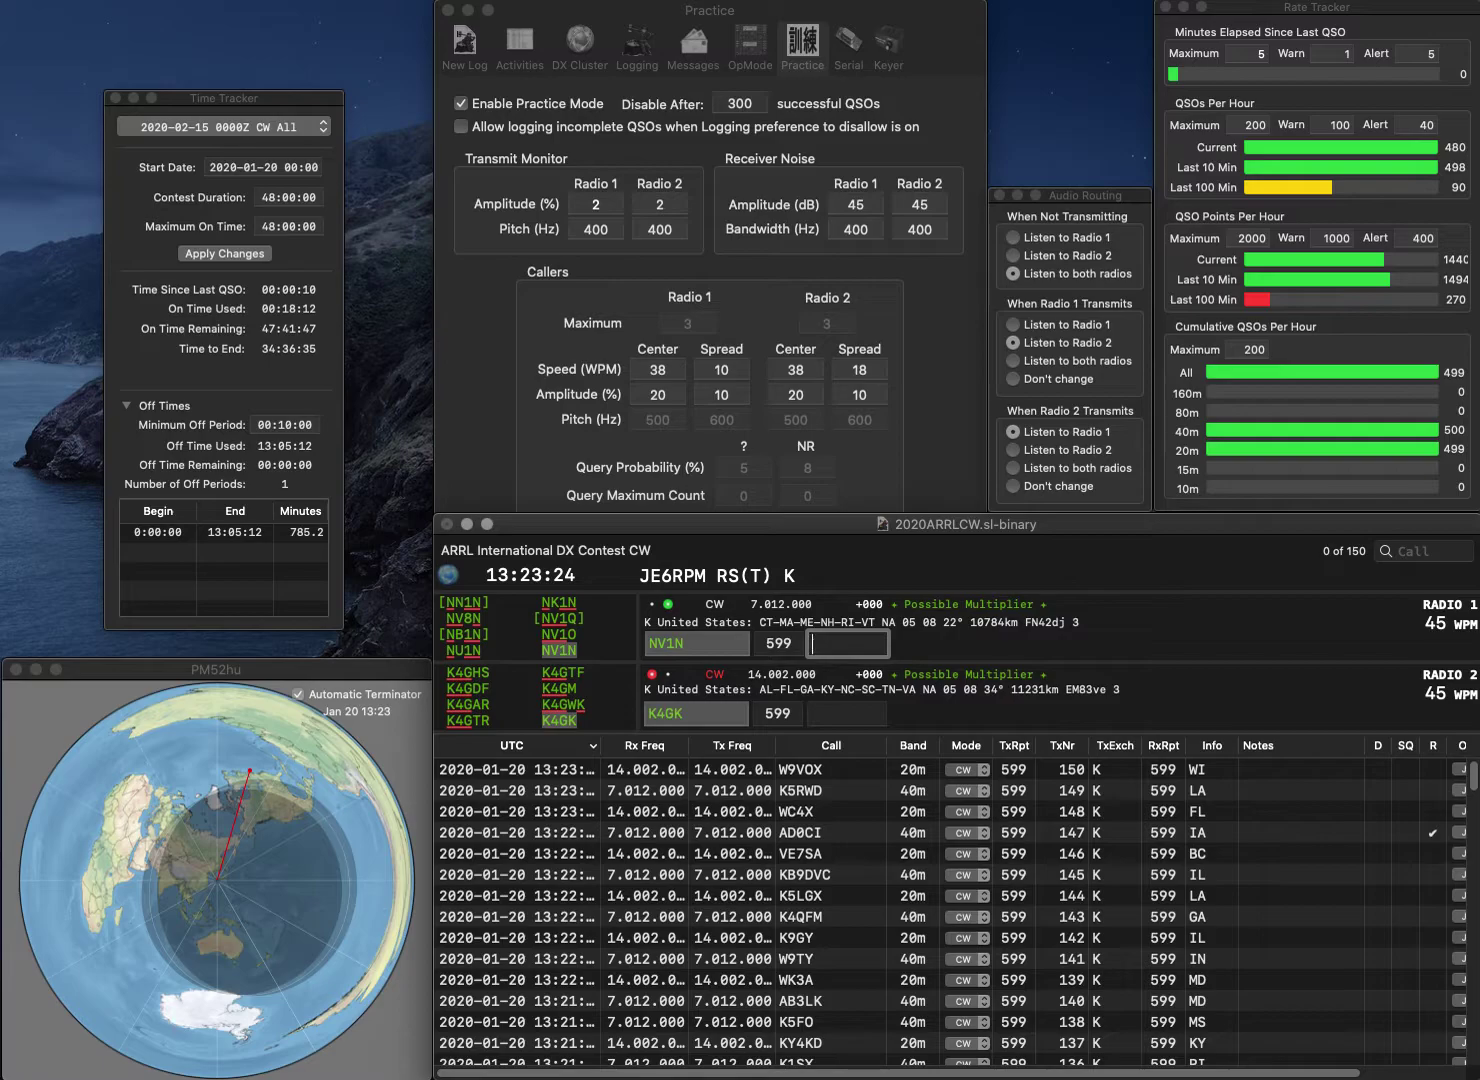
type("RI")
key("Return")
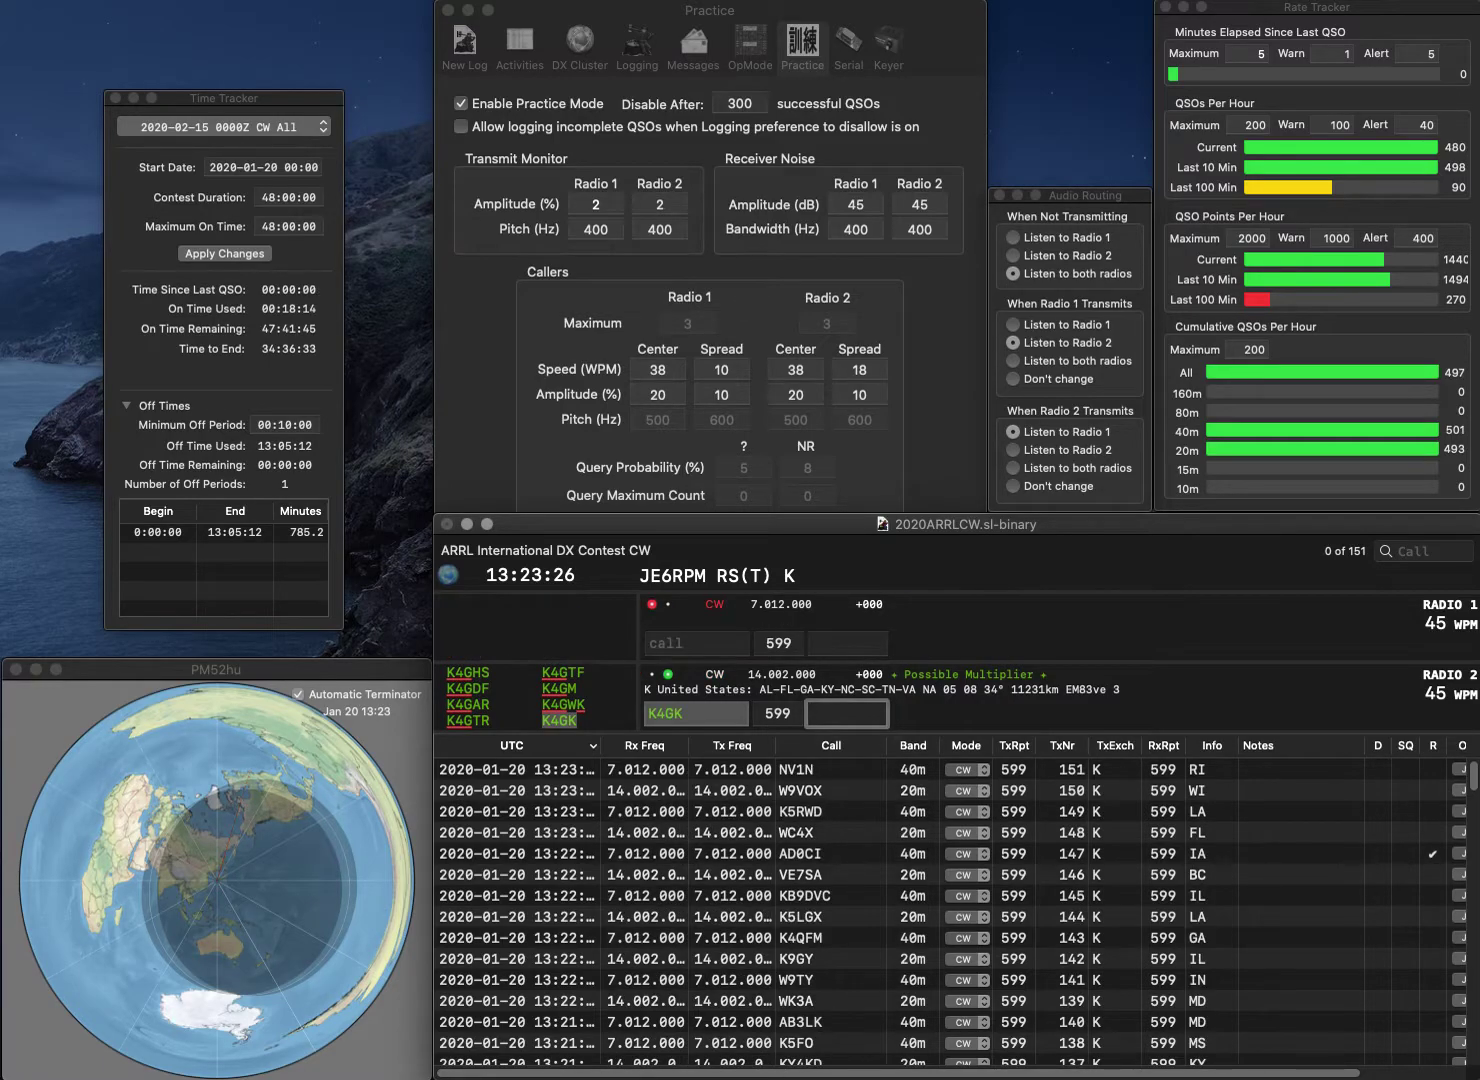
type("AL")
key("Return")
type("V3C")
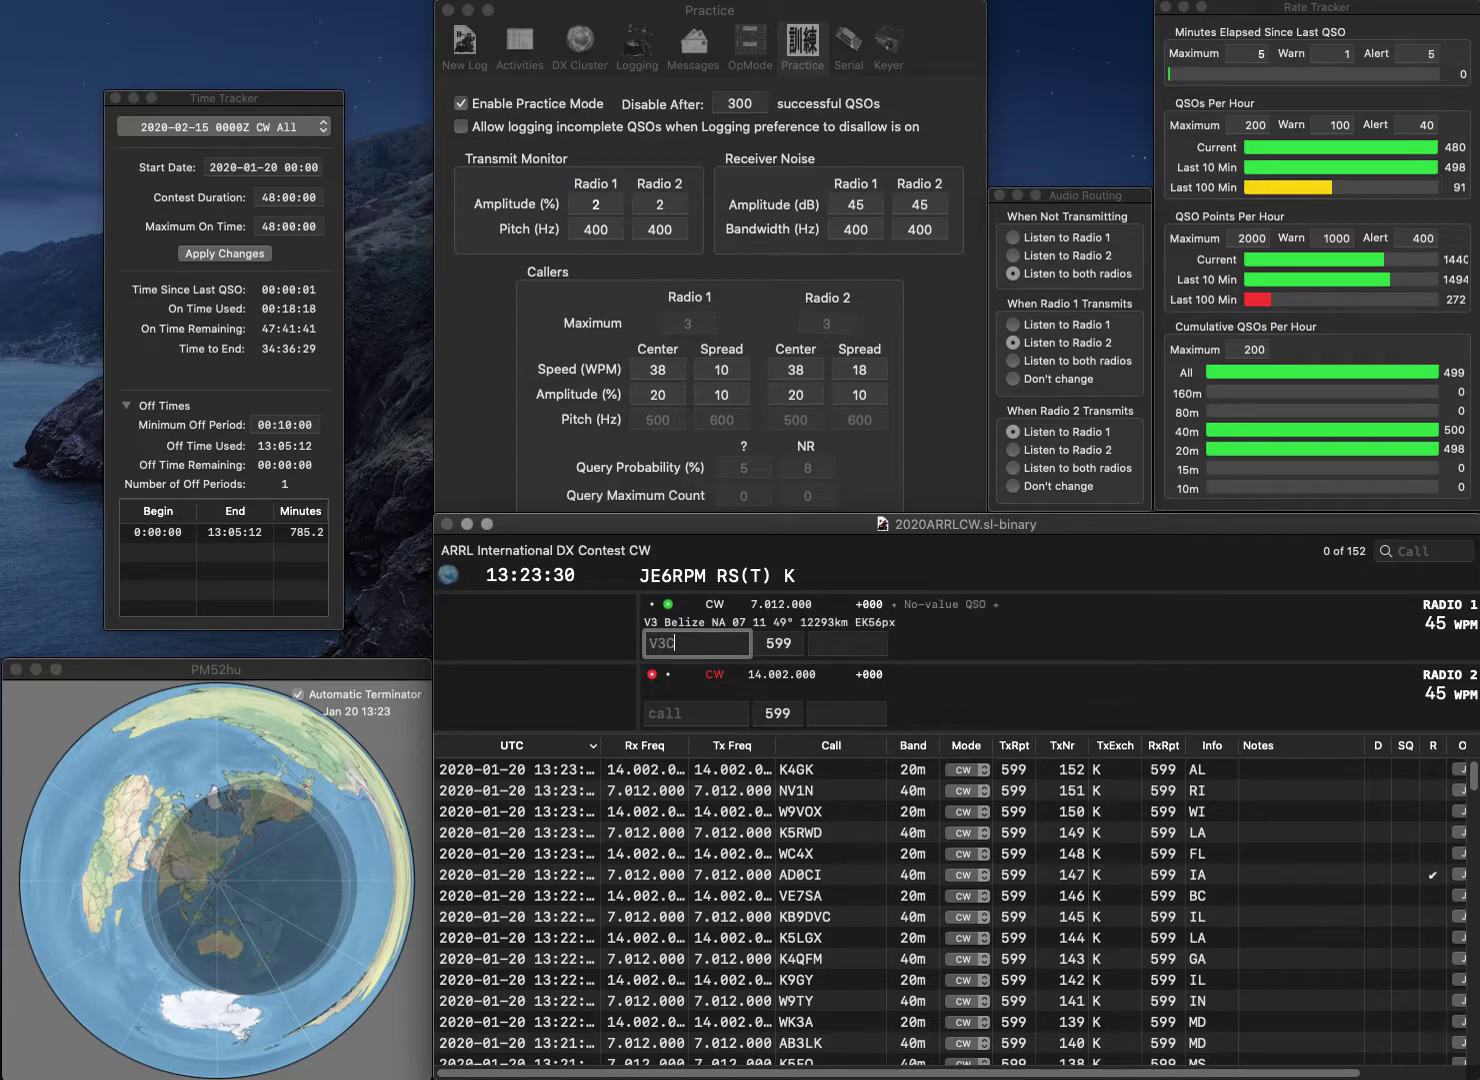
type("PA")
key("Return")
Answer partial call K2C on Radio 2 and log VA3CP on Radio 1 with exchange ON
type("2C")
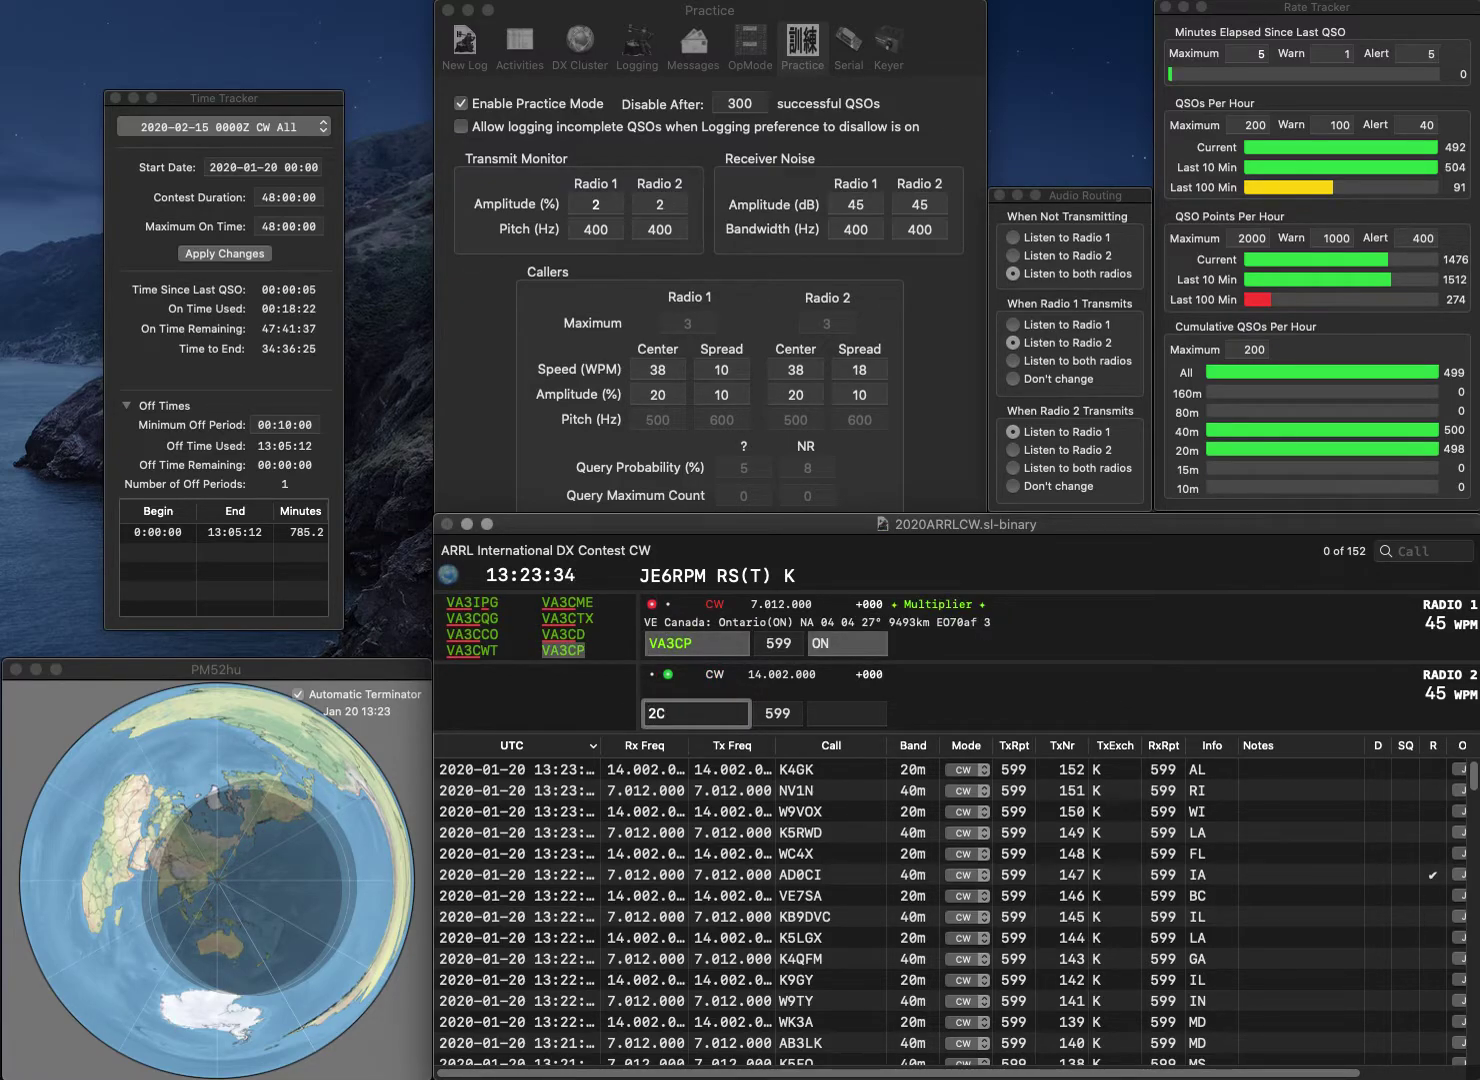
type("K")
key("Return")
key("Tab")
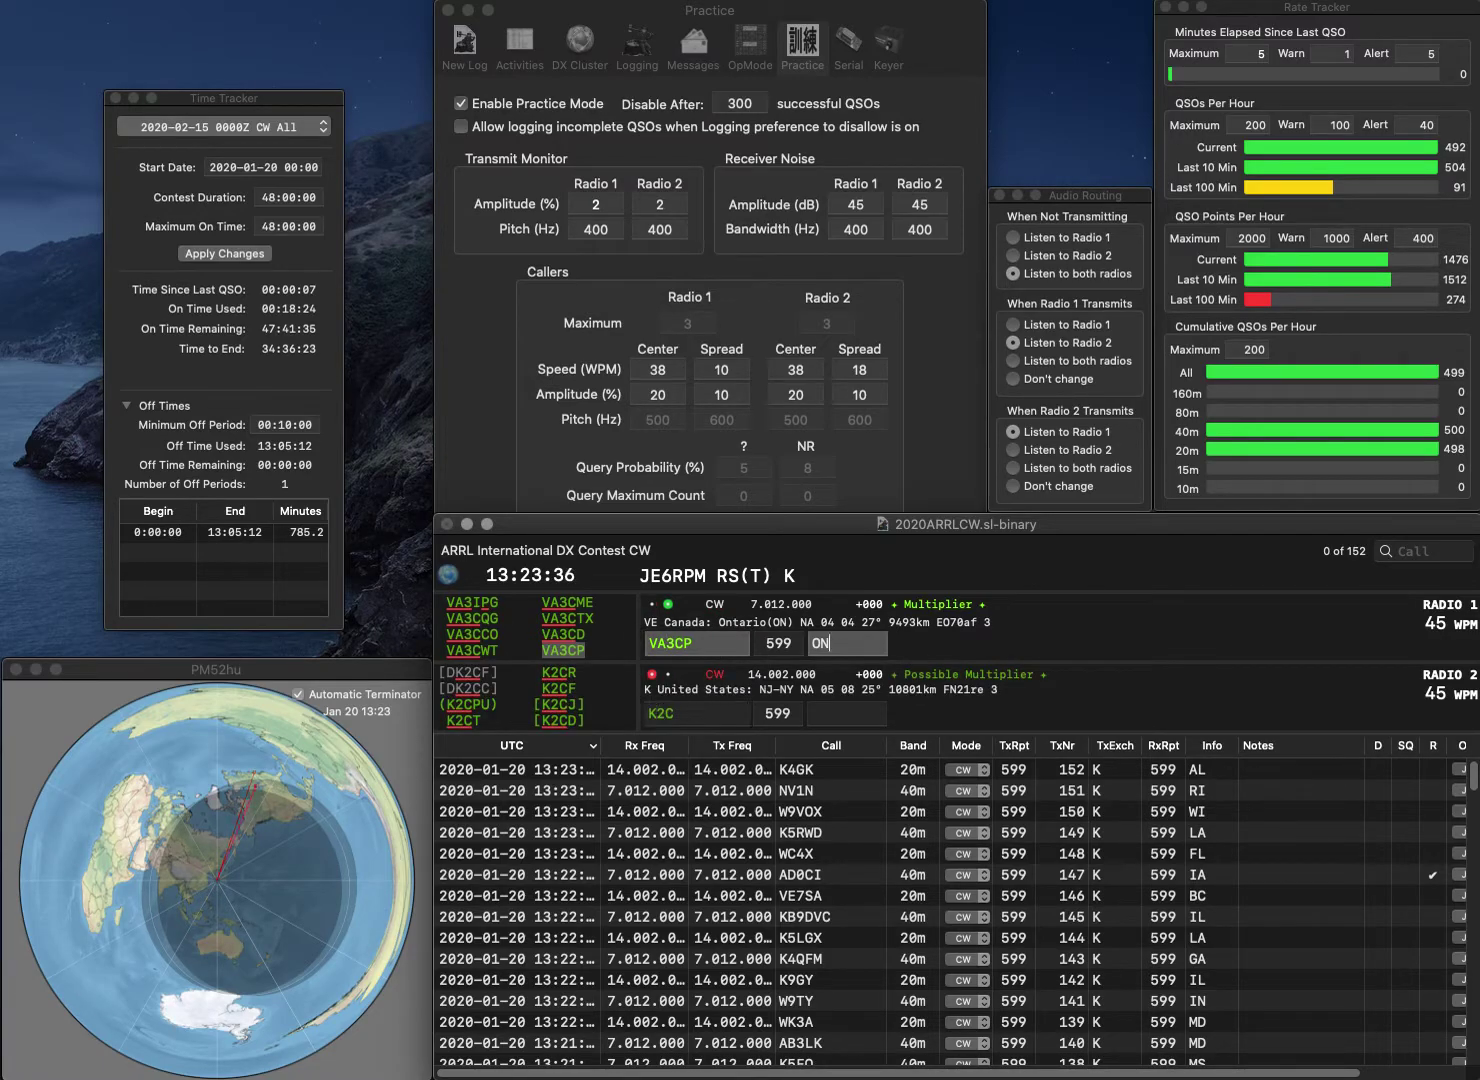
key("Return")
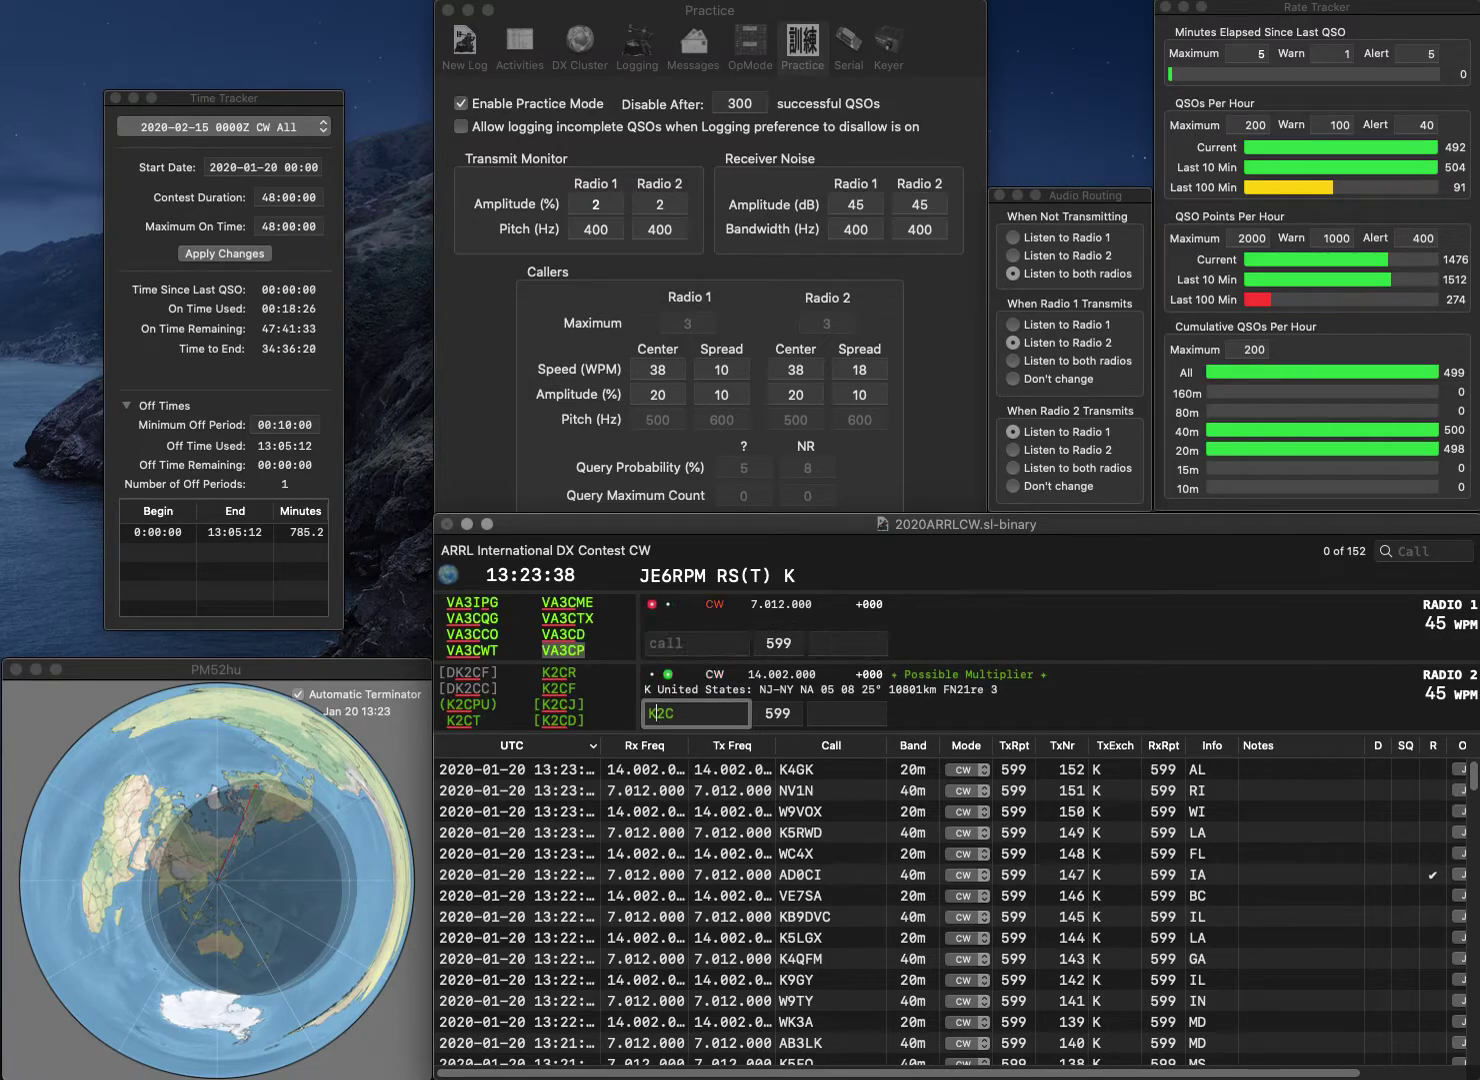
Complete the Radio 2 call as KU2C and answer KB2KOL on Radio 1
type("U")
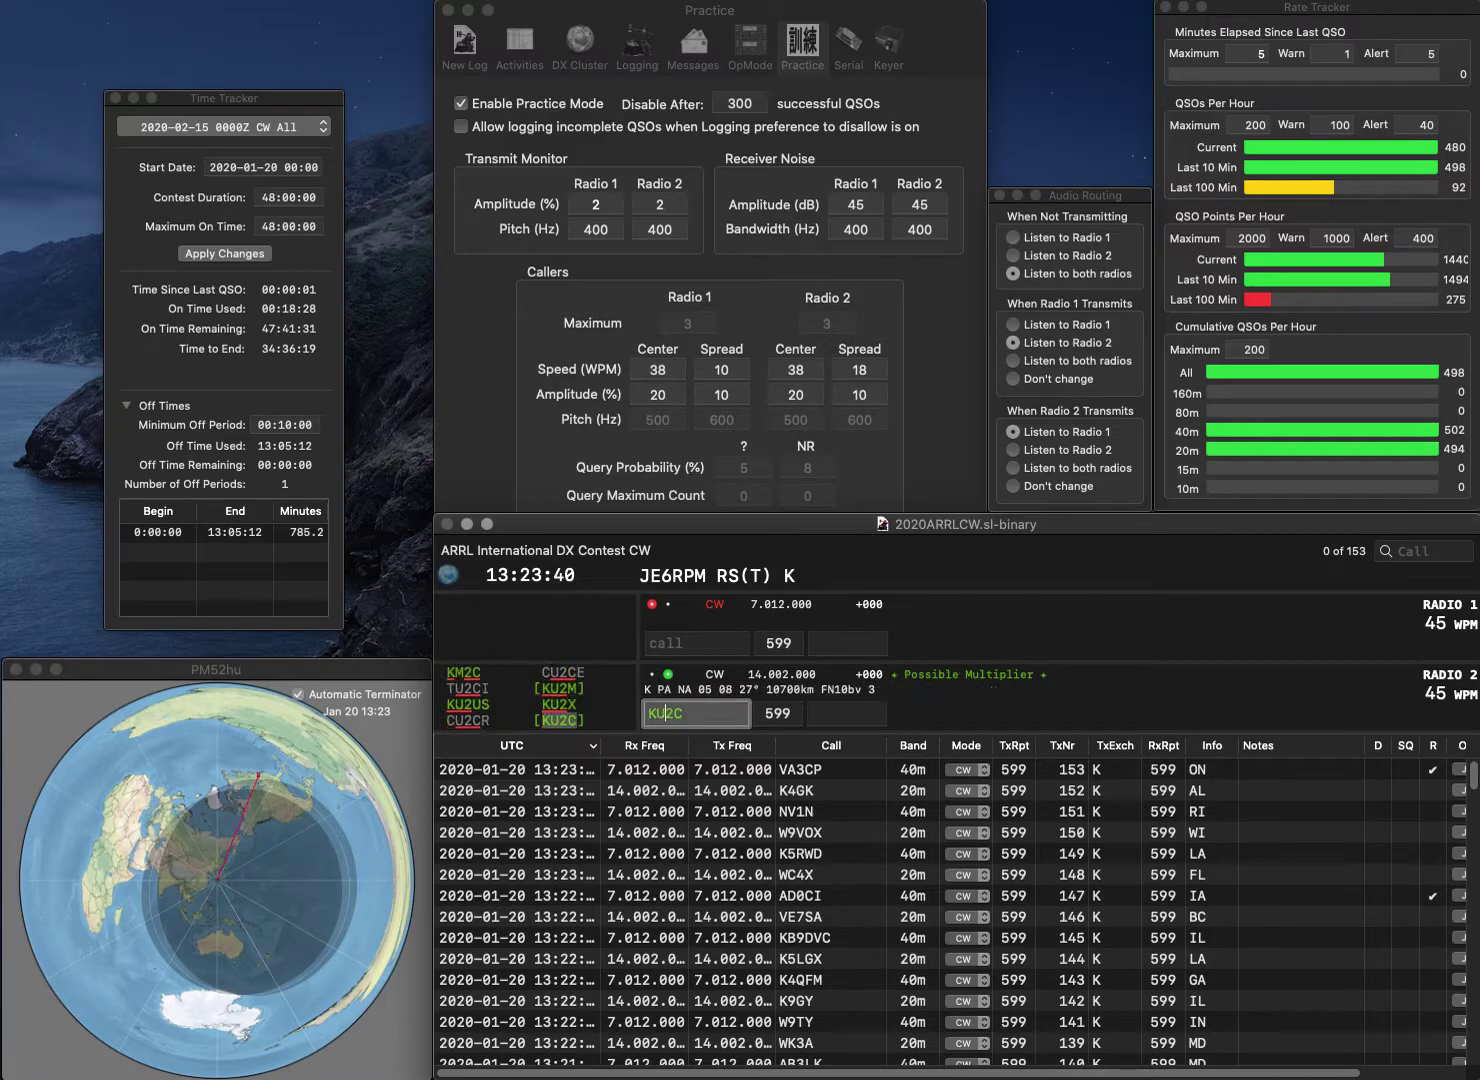
key("Return")
type("KB")
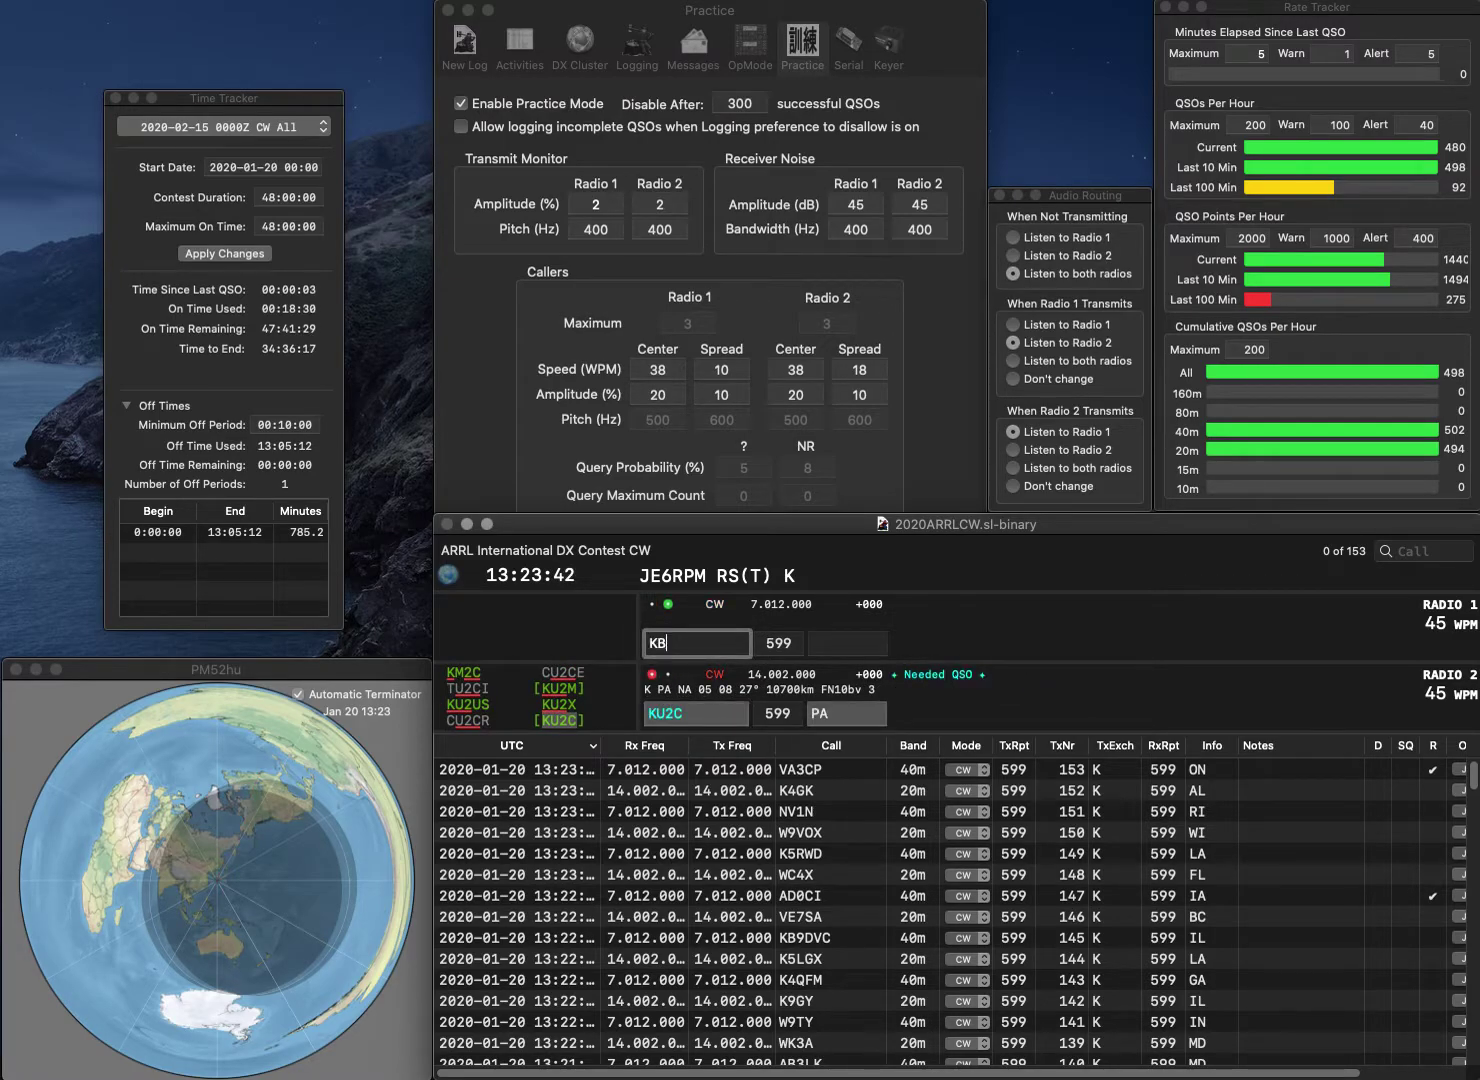
type("2KOL")
key("Return")
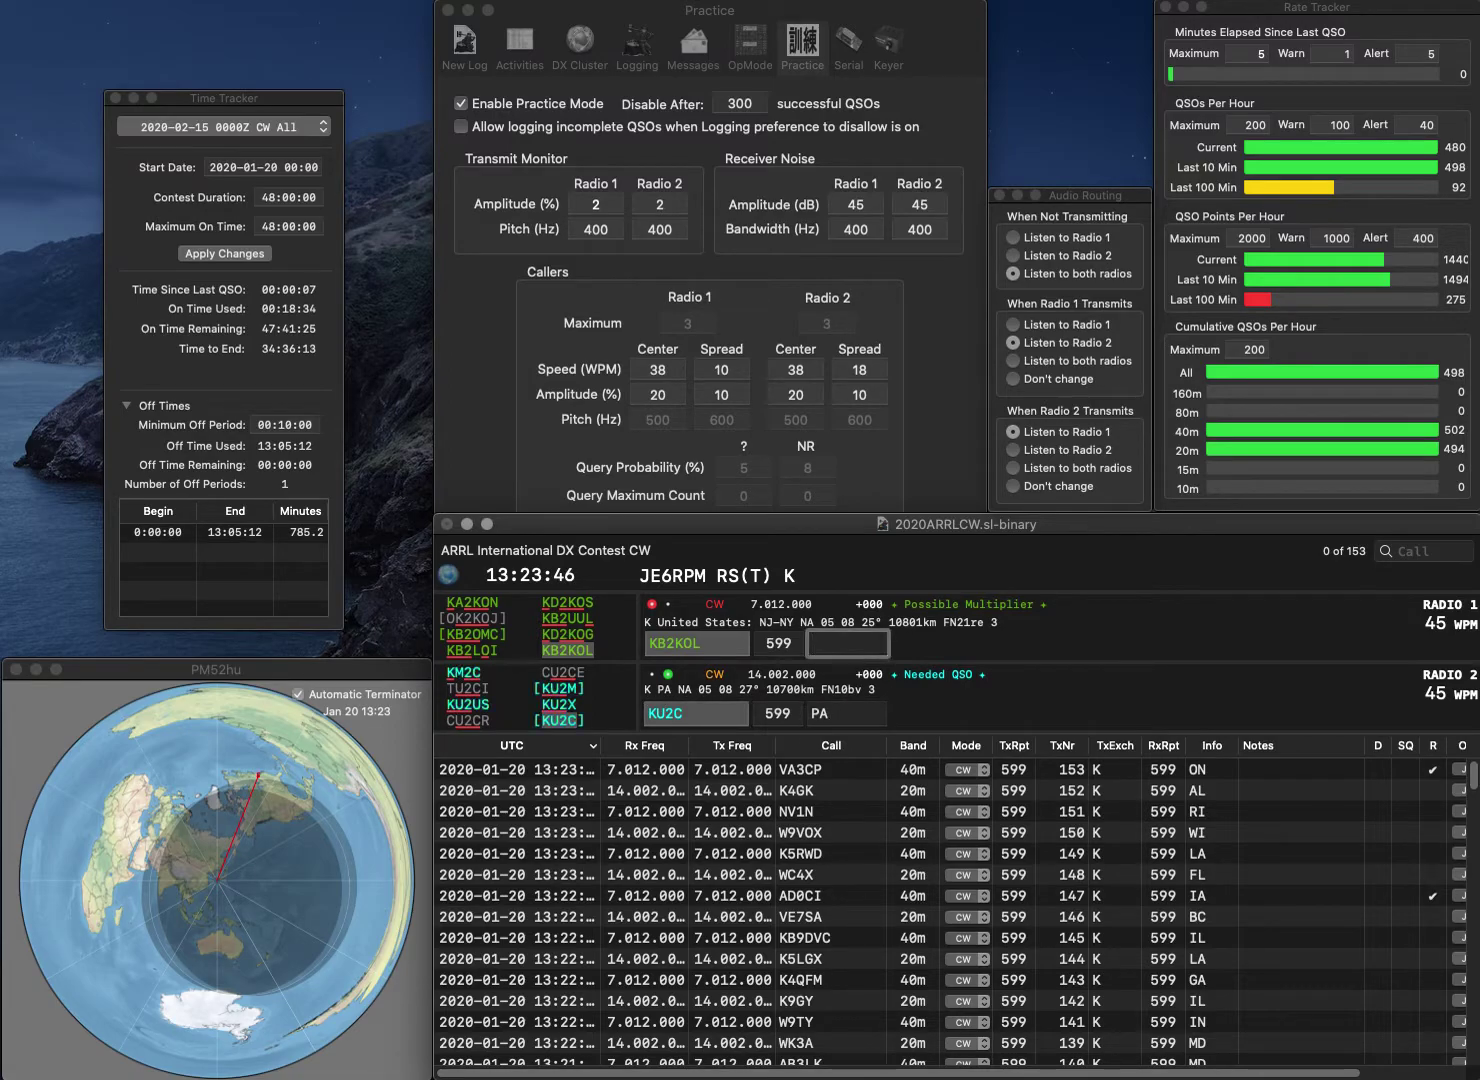
type("N")
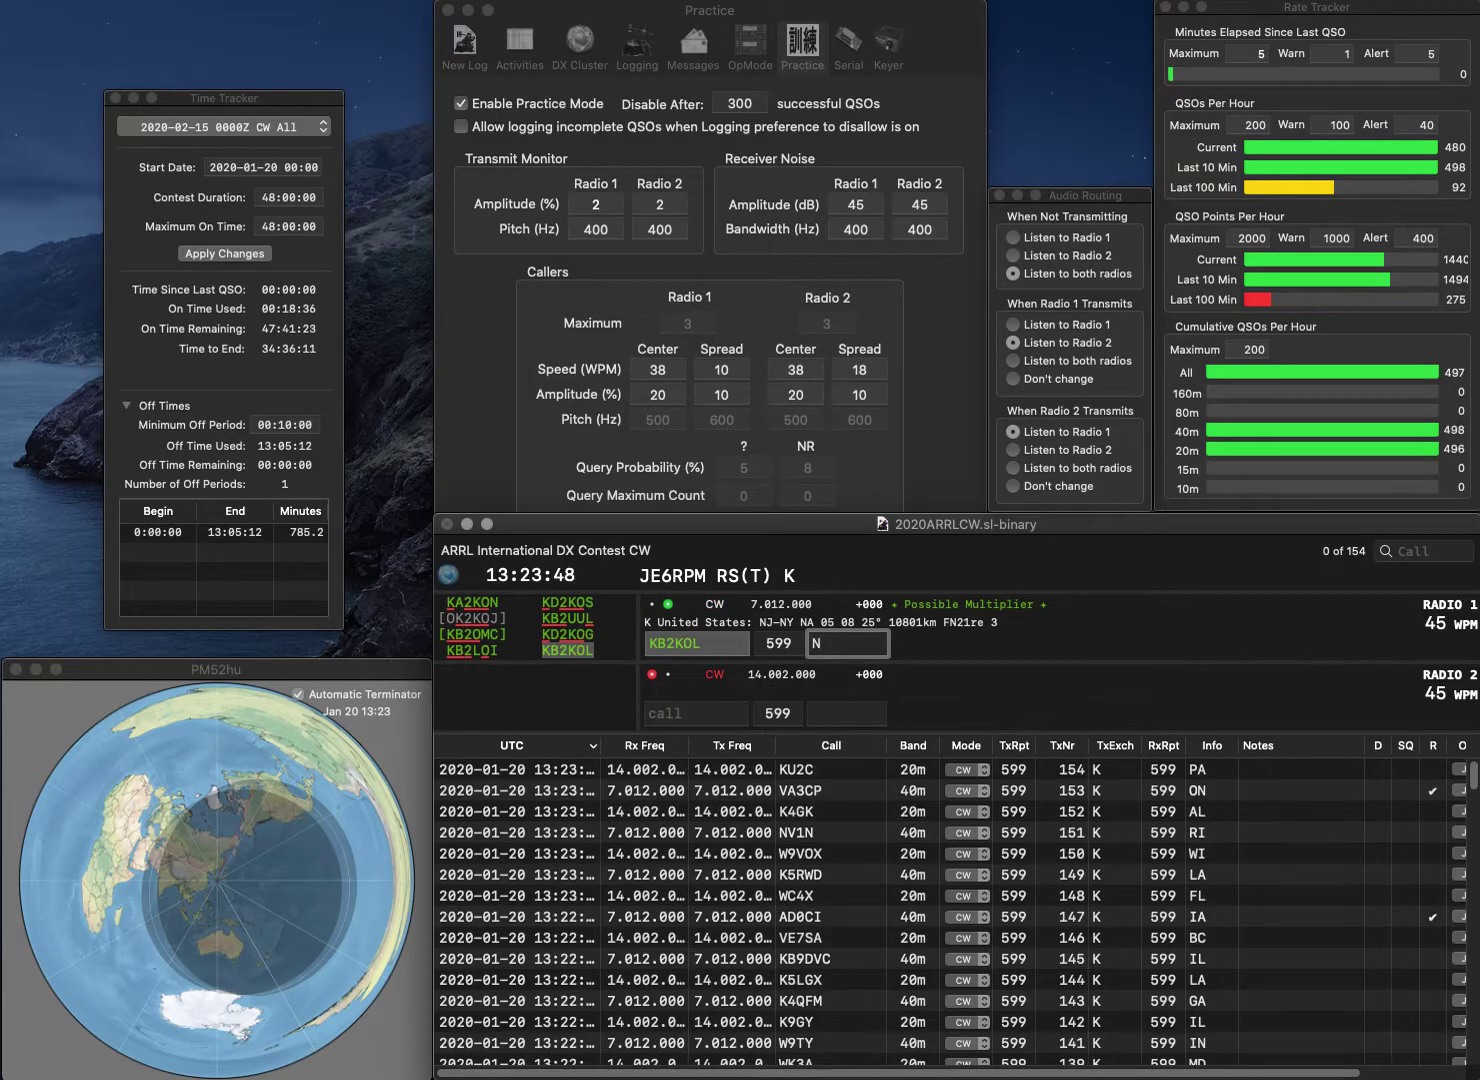
type("J")
key("Return")
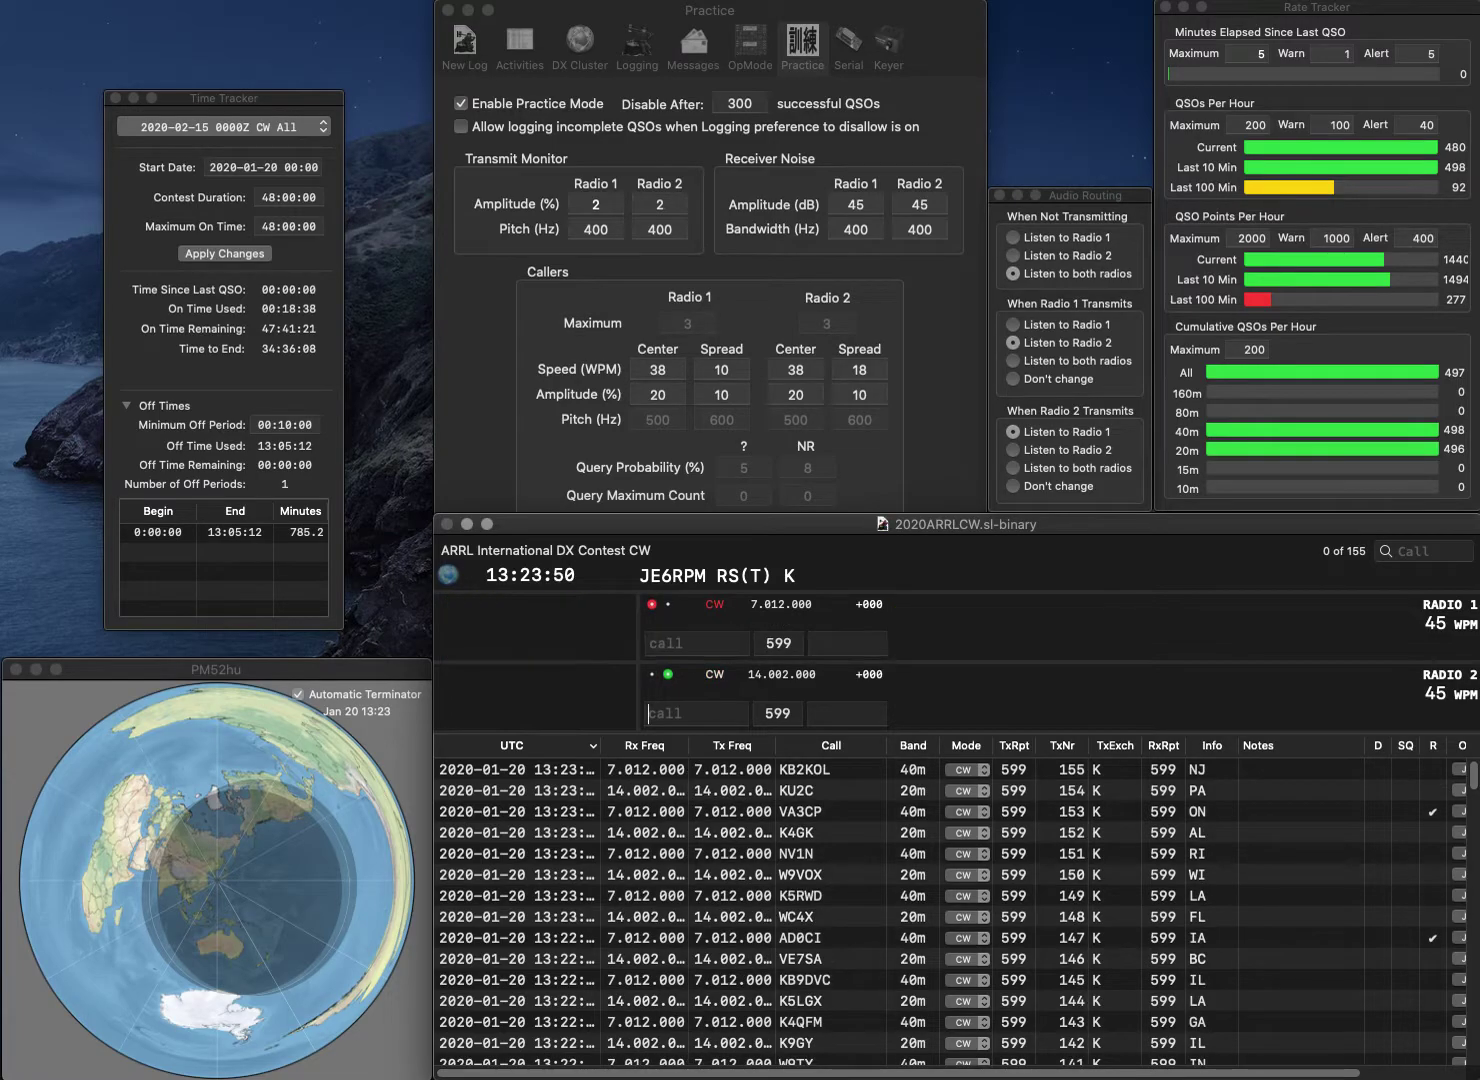
type("WS5BSA")
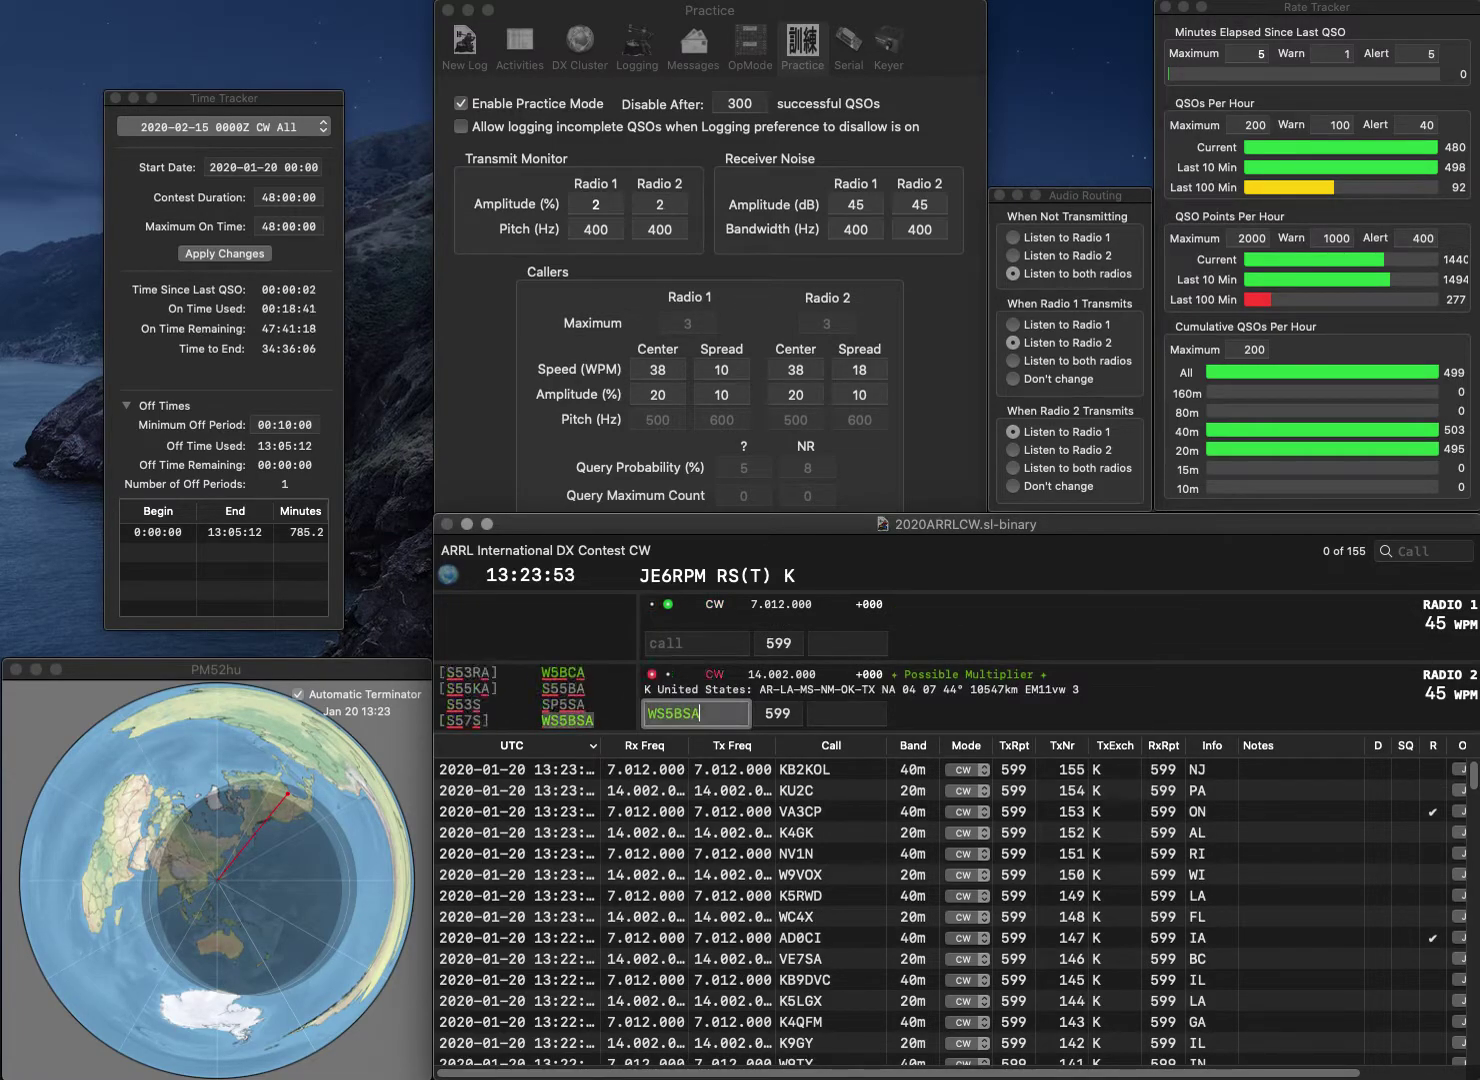
key("Return")
type("KE")
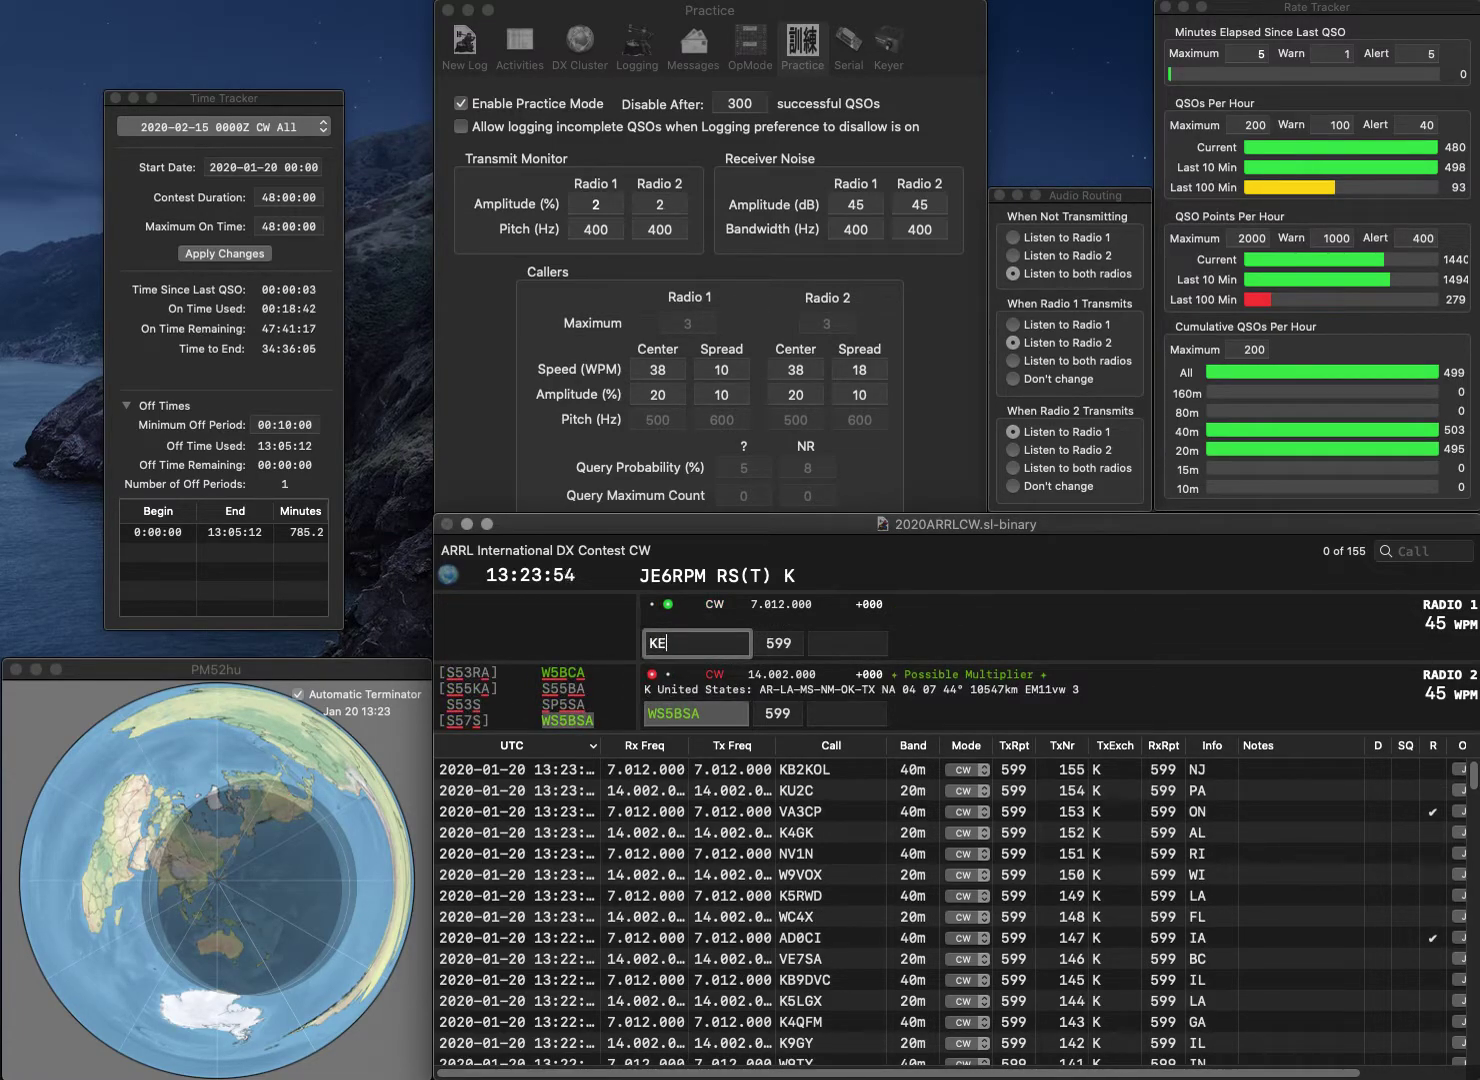
type("TEM")
key("Delete")
key("Return")
key("space")
type("OK")
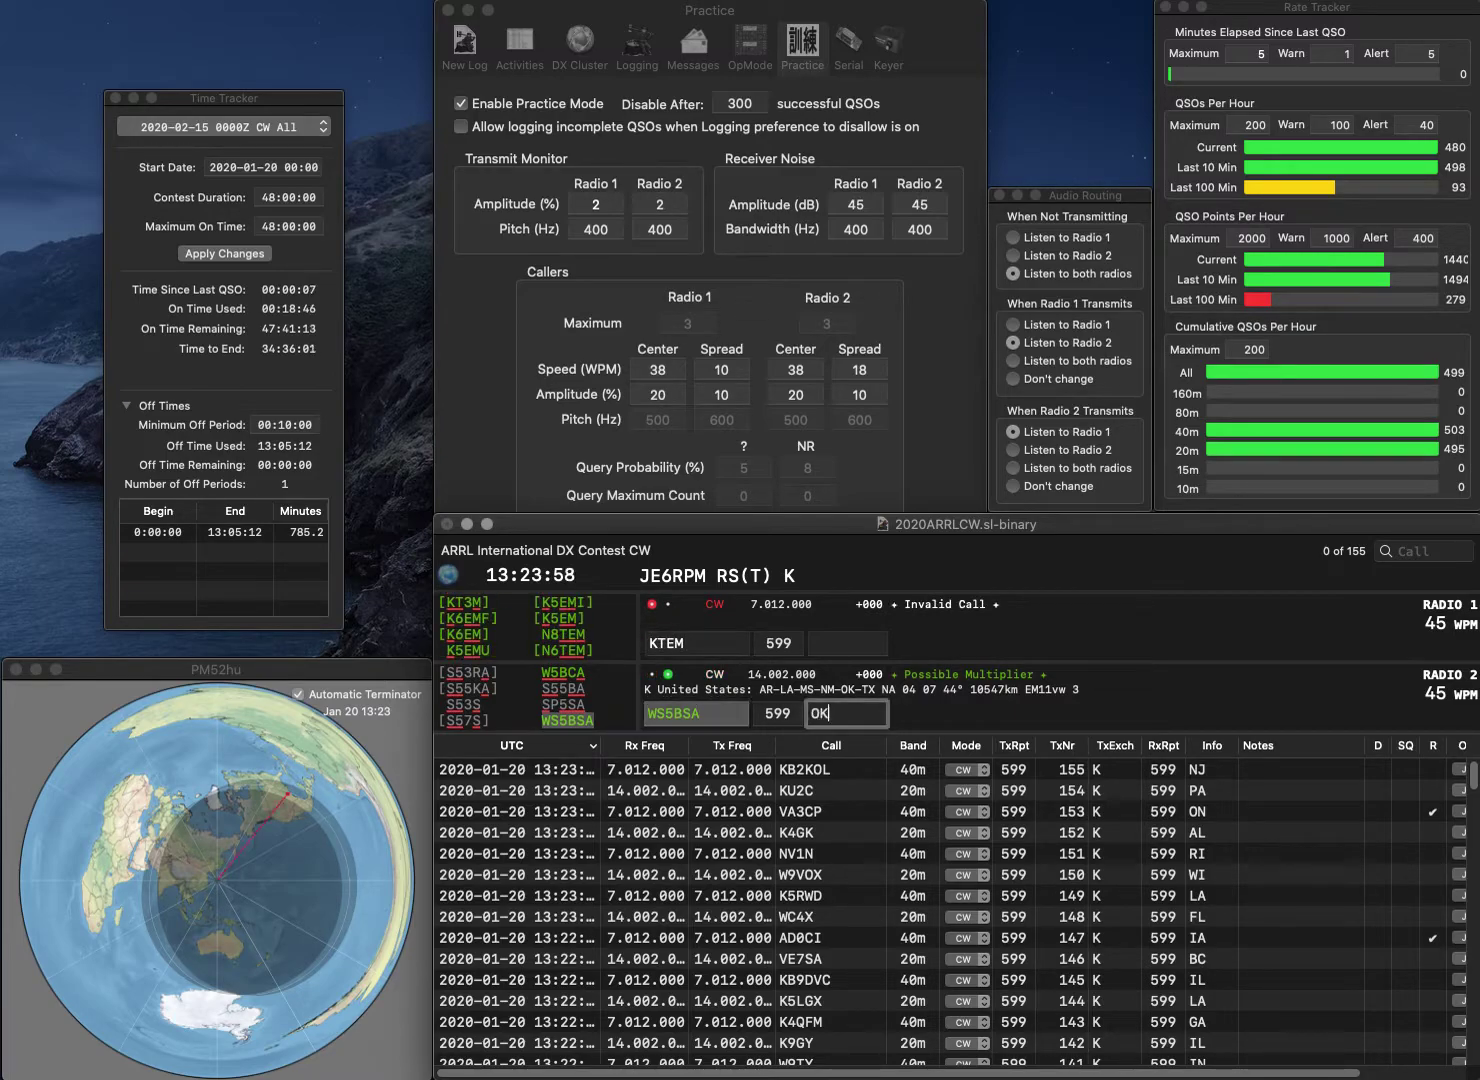
key("Return")
Change the Radio 1 call to WE5TEM and answer it
key("Delete")
type("W")
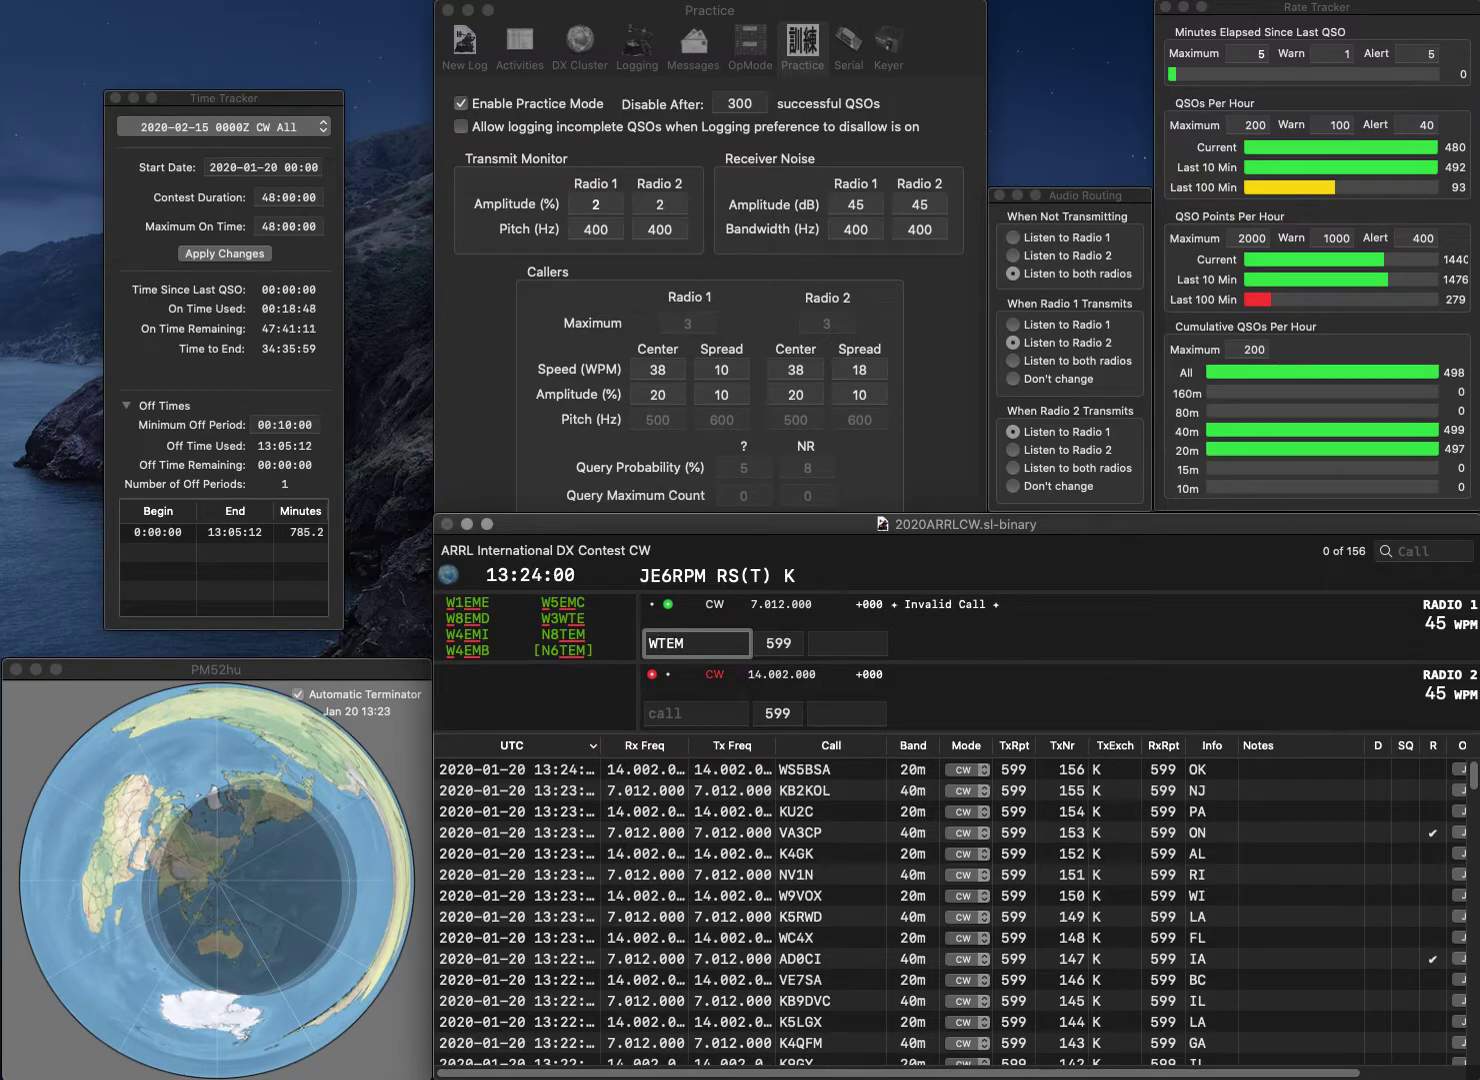
type("E5")
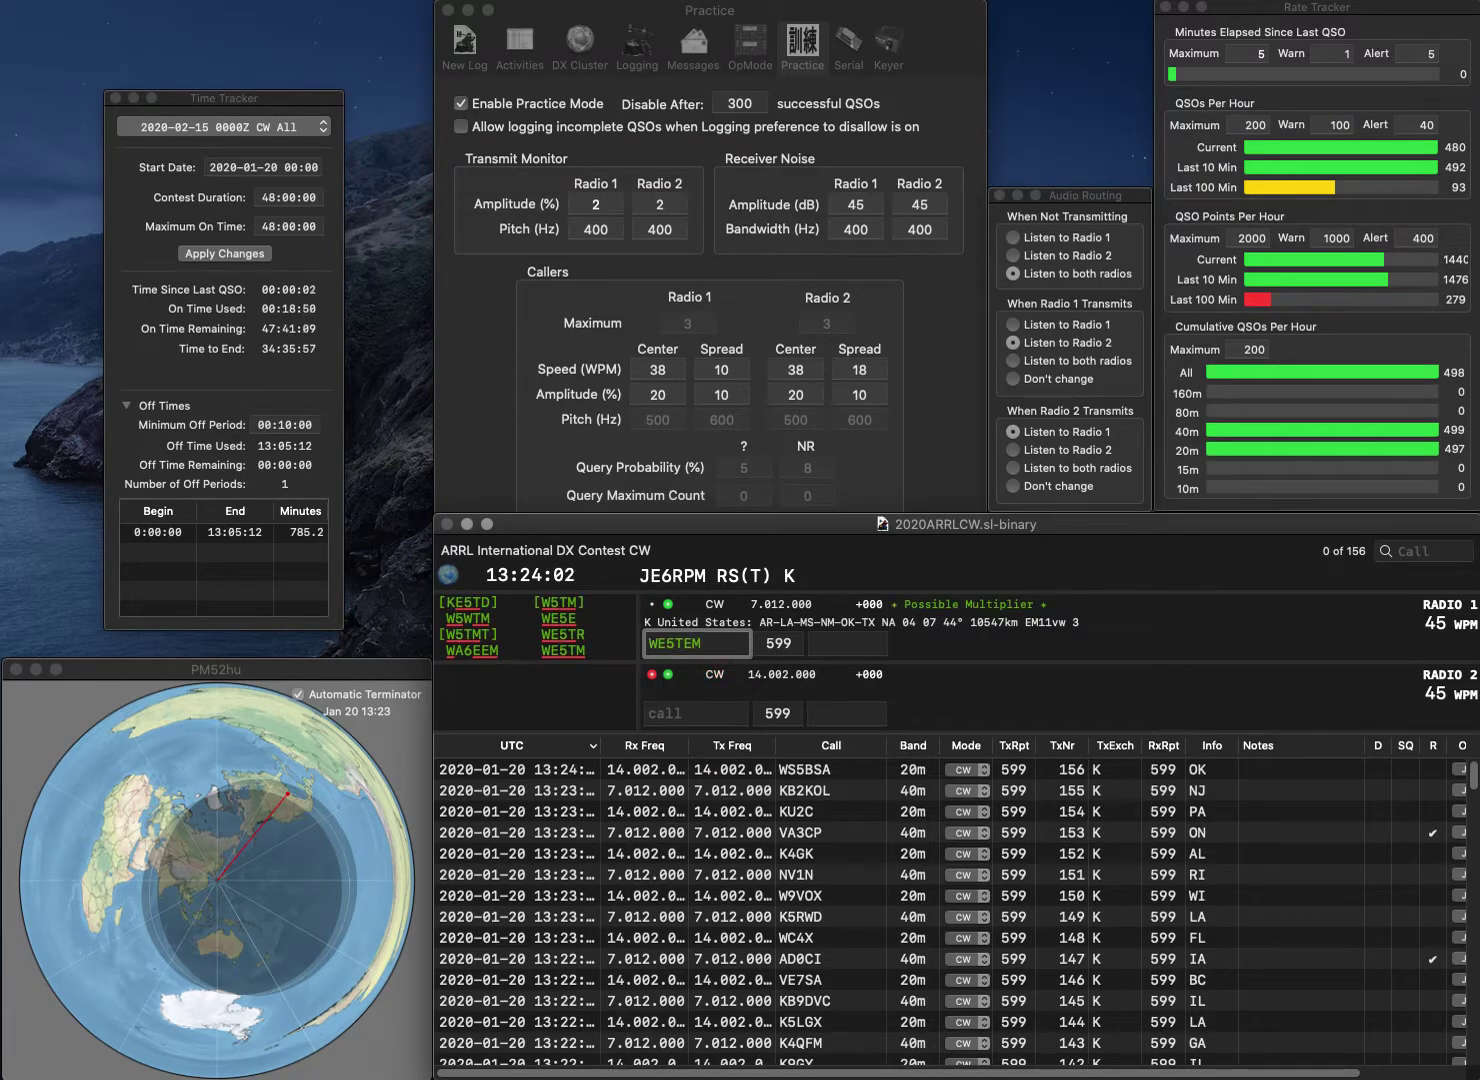
key("Return")
key("Tab")
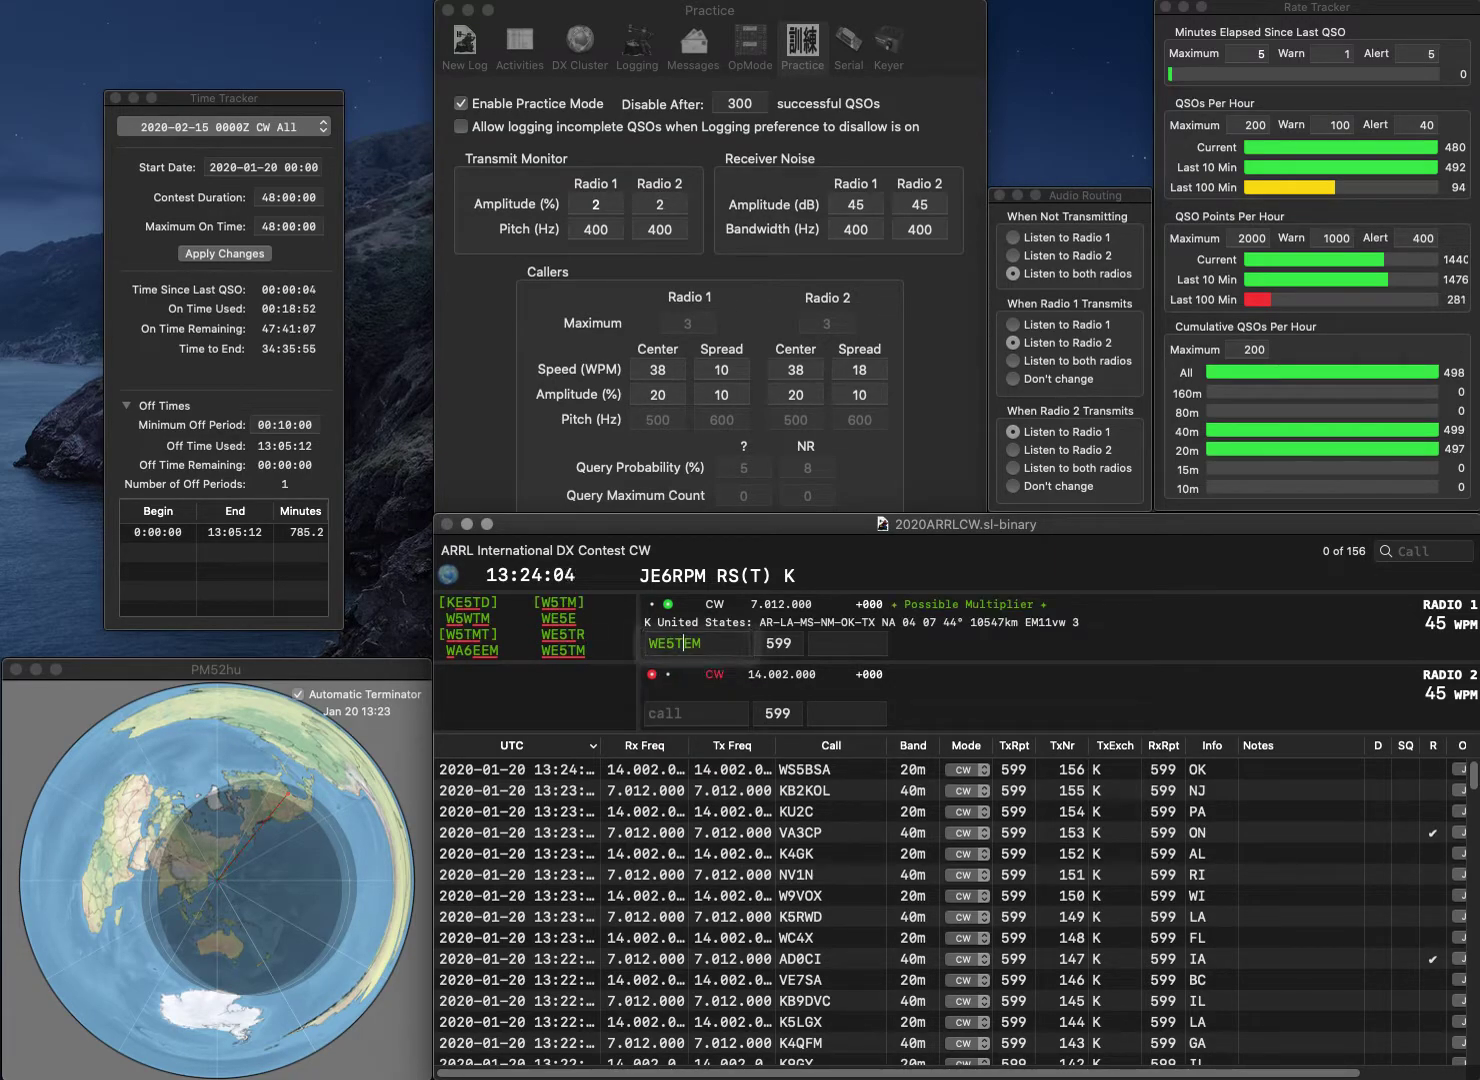
Answer N7XA on Radio 2, then correct the Radio 1 call to WE5TM and resend it
type("N7")
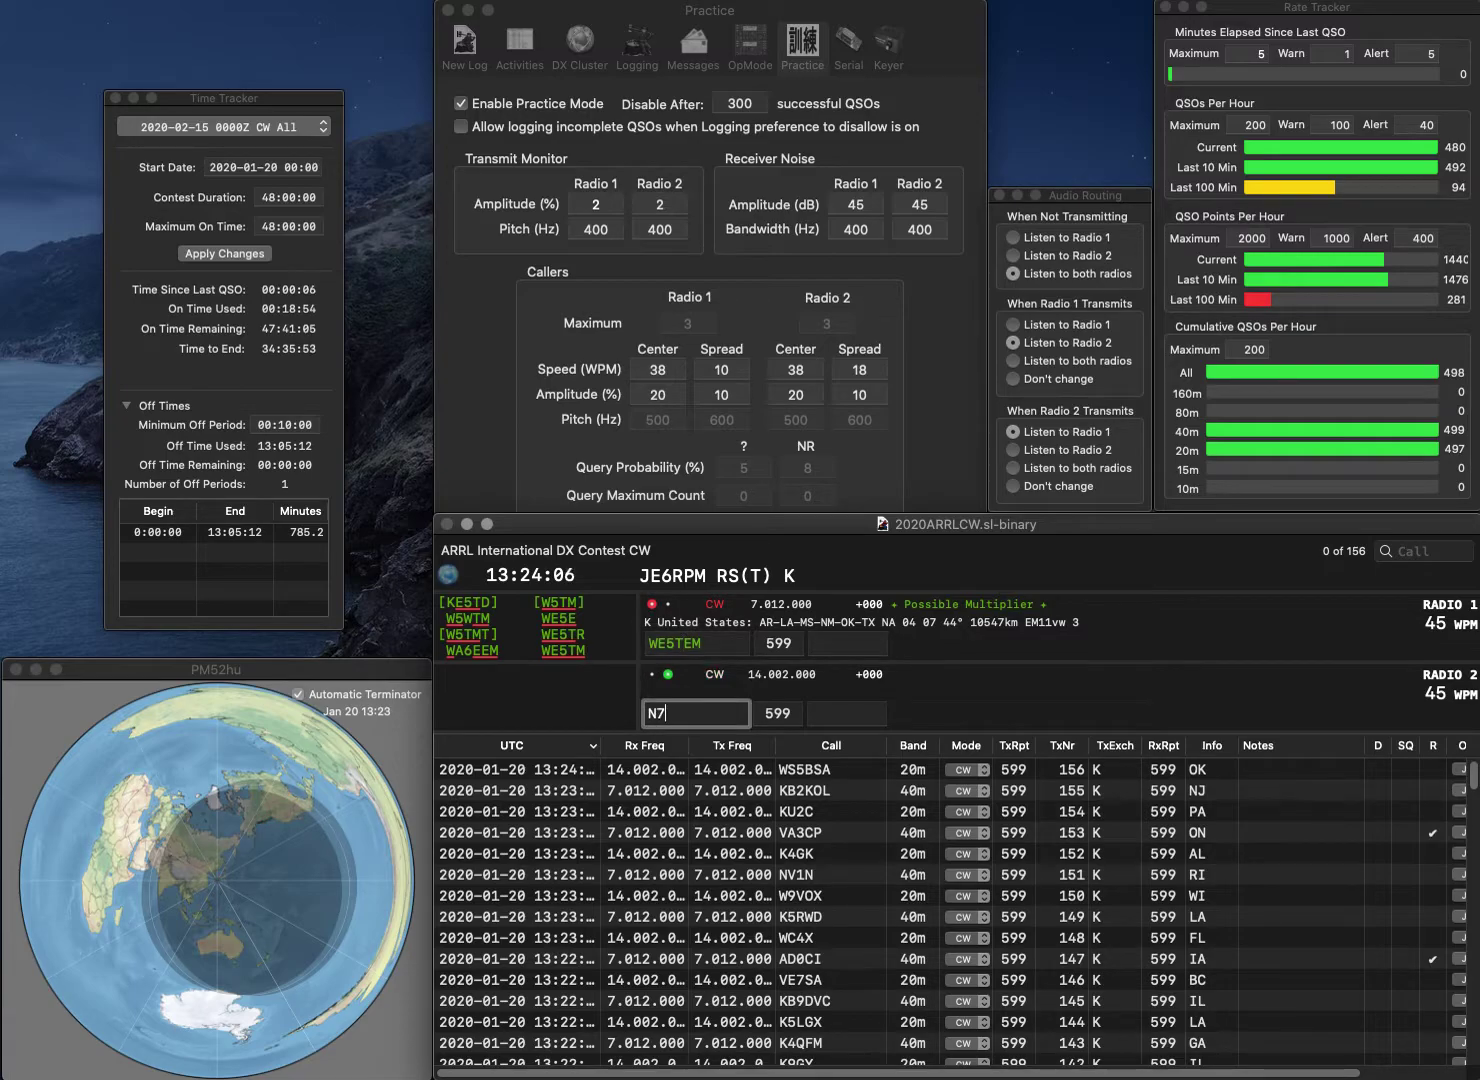
type("XA")
key("Return")
key("Tab")
key("BackSpace")
key("BackSpace")
key("BackSpace")
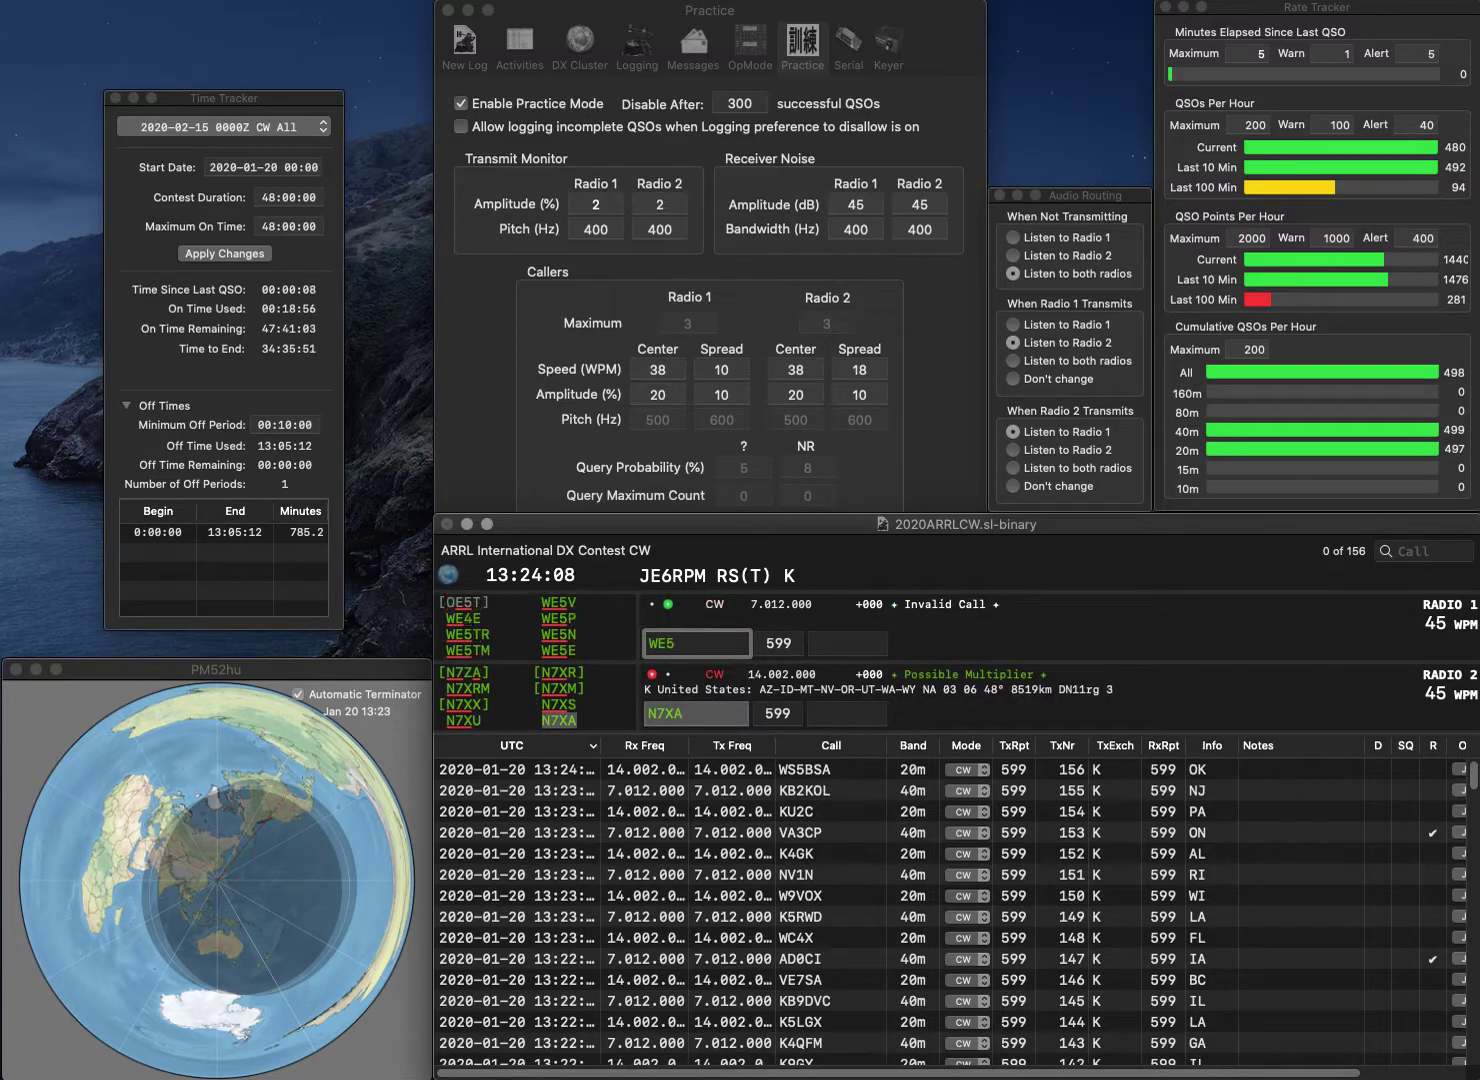
type("TM")
key("Return")
key("Tab")
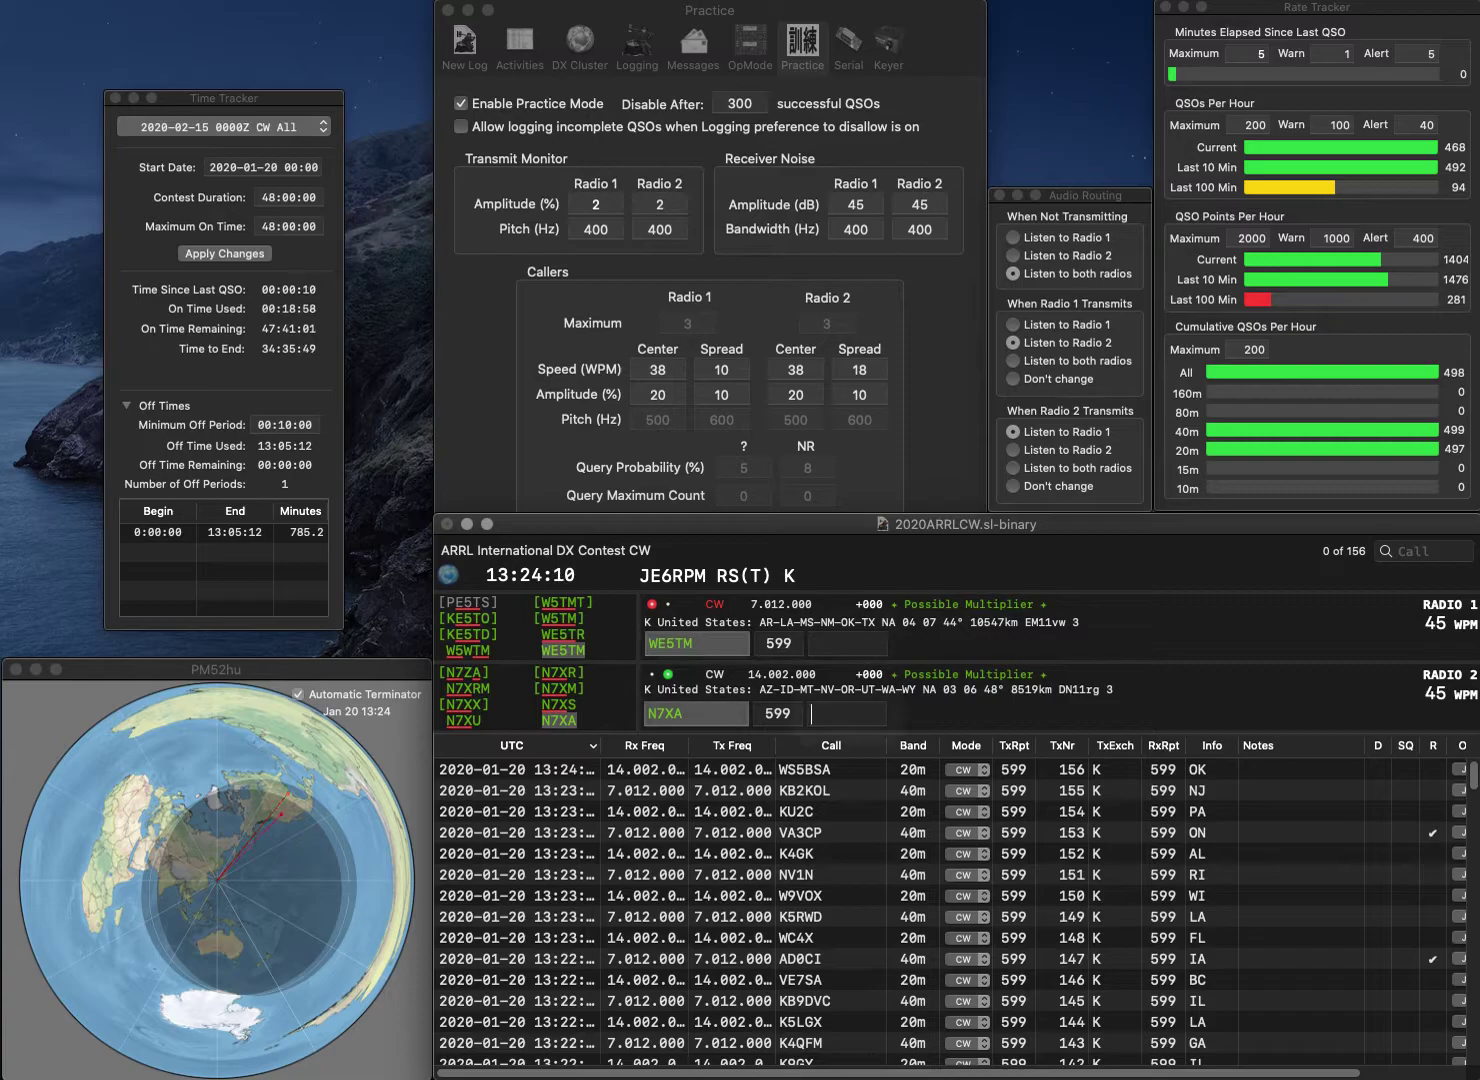
type("MT")
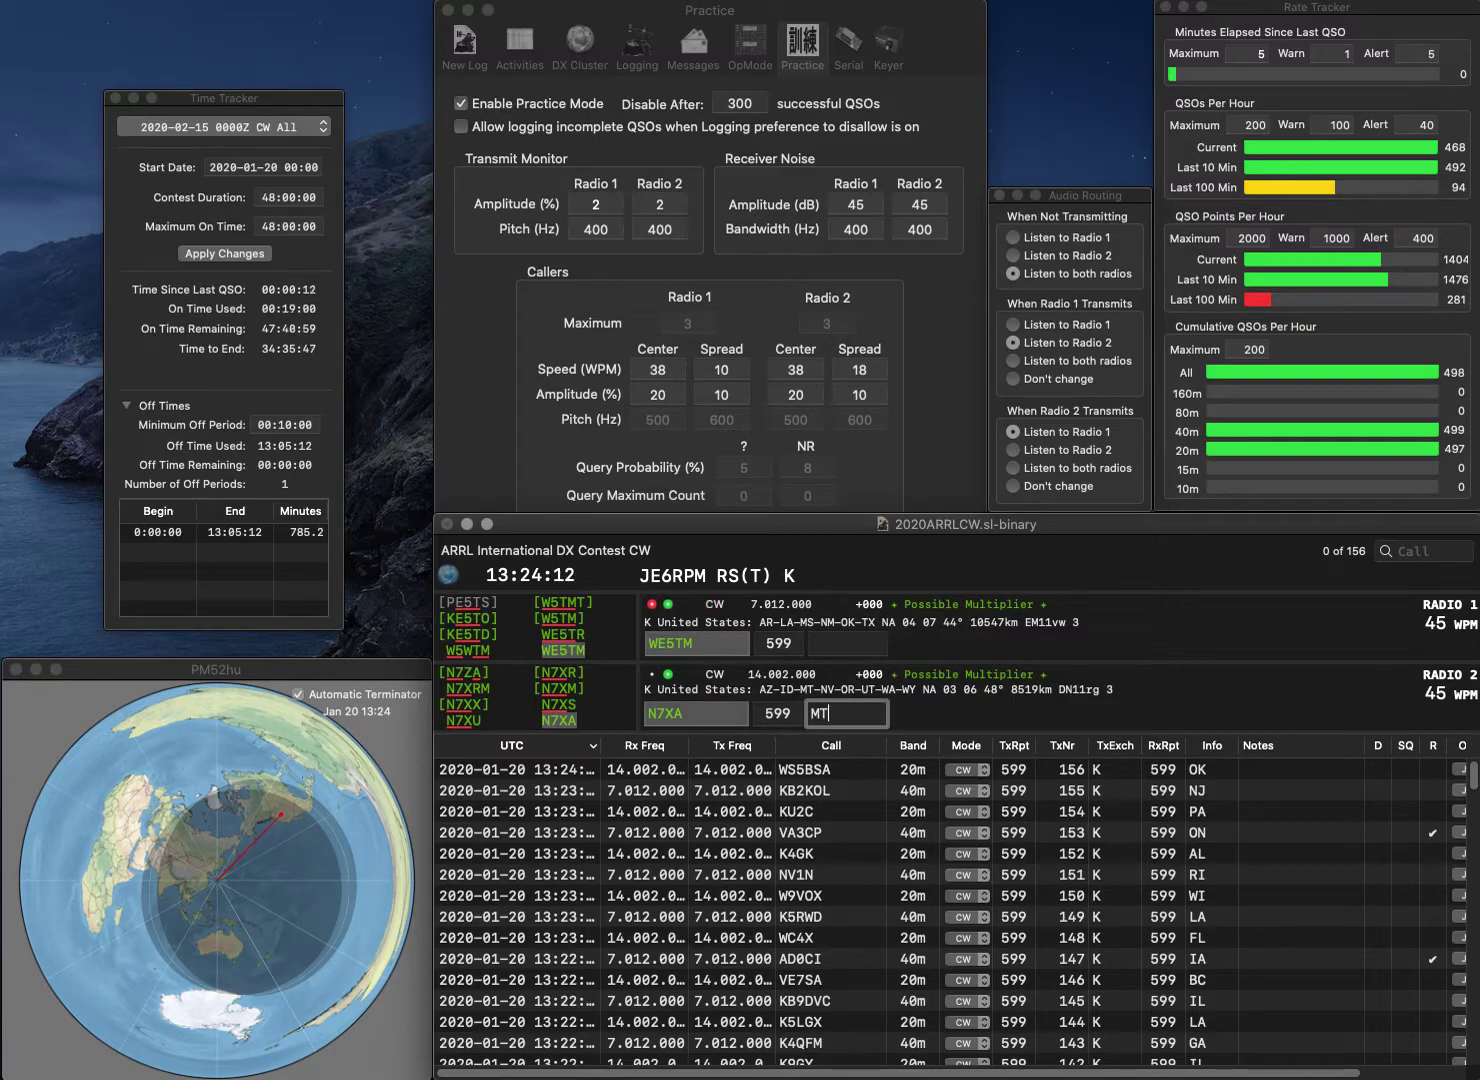
key("Return")
key("Tab")
type("AR")
key("Return")
key("Tab")
Answer N6JN on Radio 2, send partial call K5 on Radio 1, and log N6JN with exchange CA
type("K6")
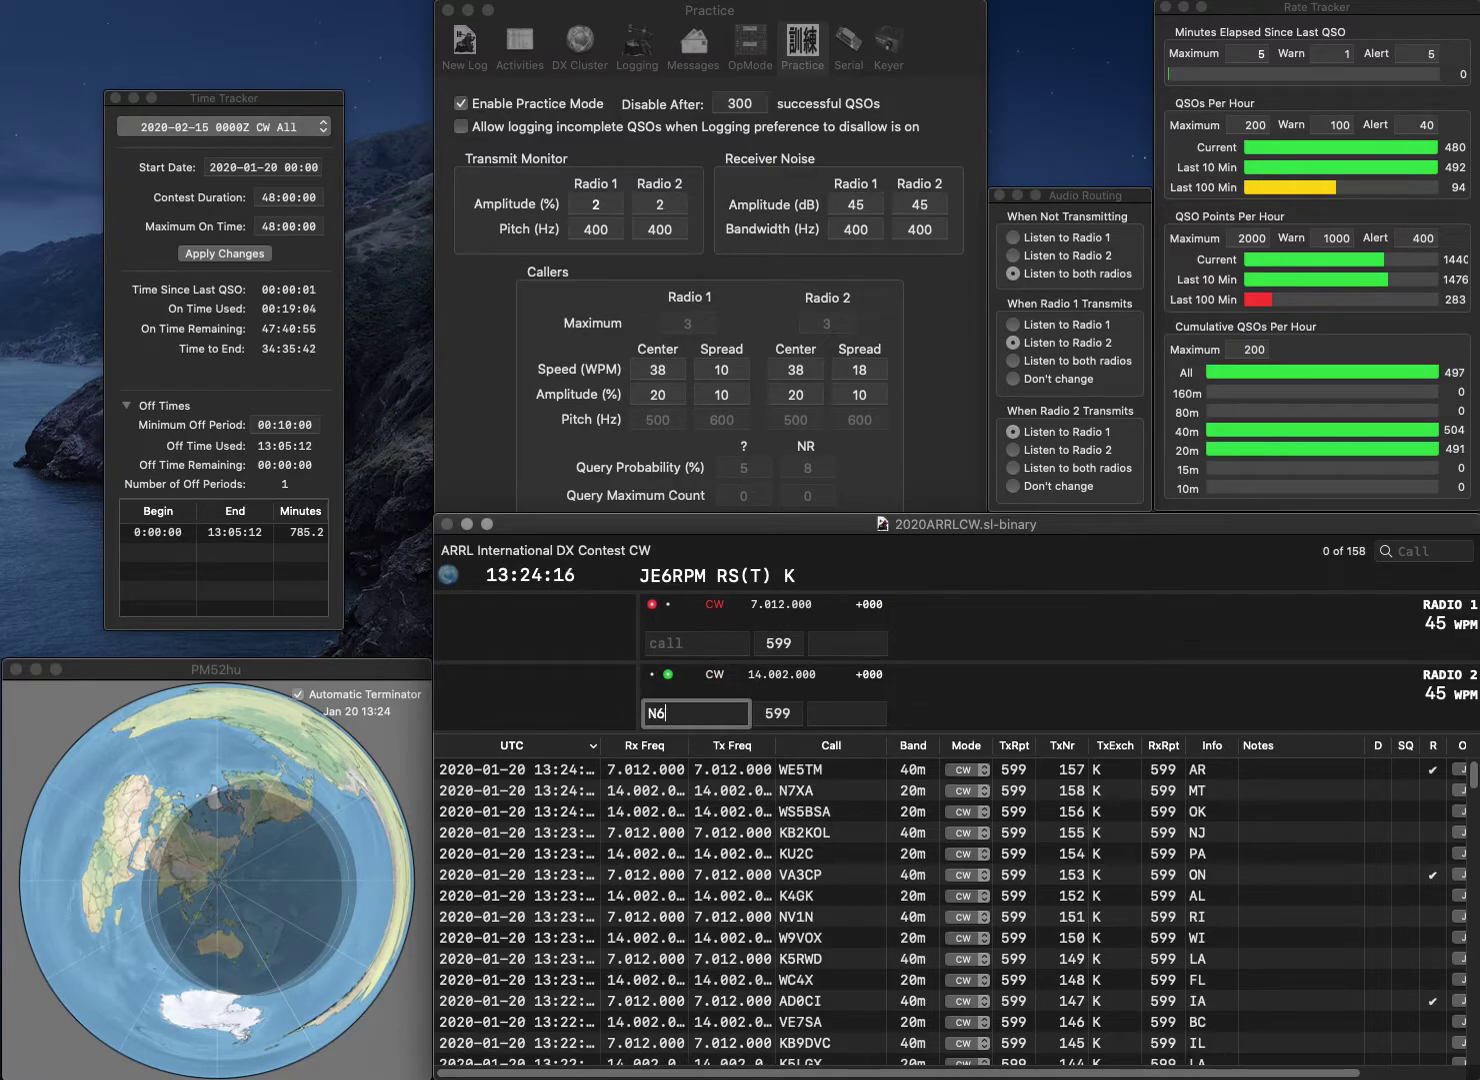
type("JN")
key("Return")
key("Tab")
type("K")
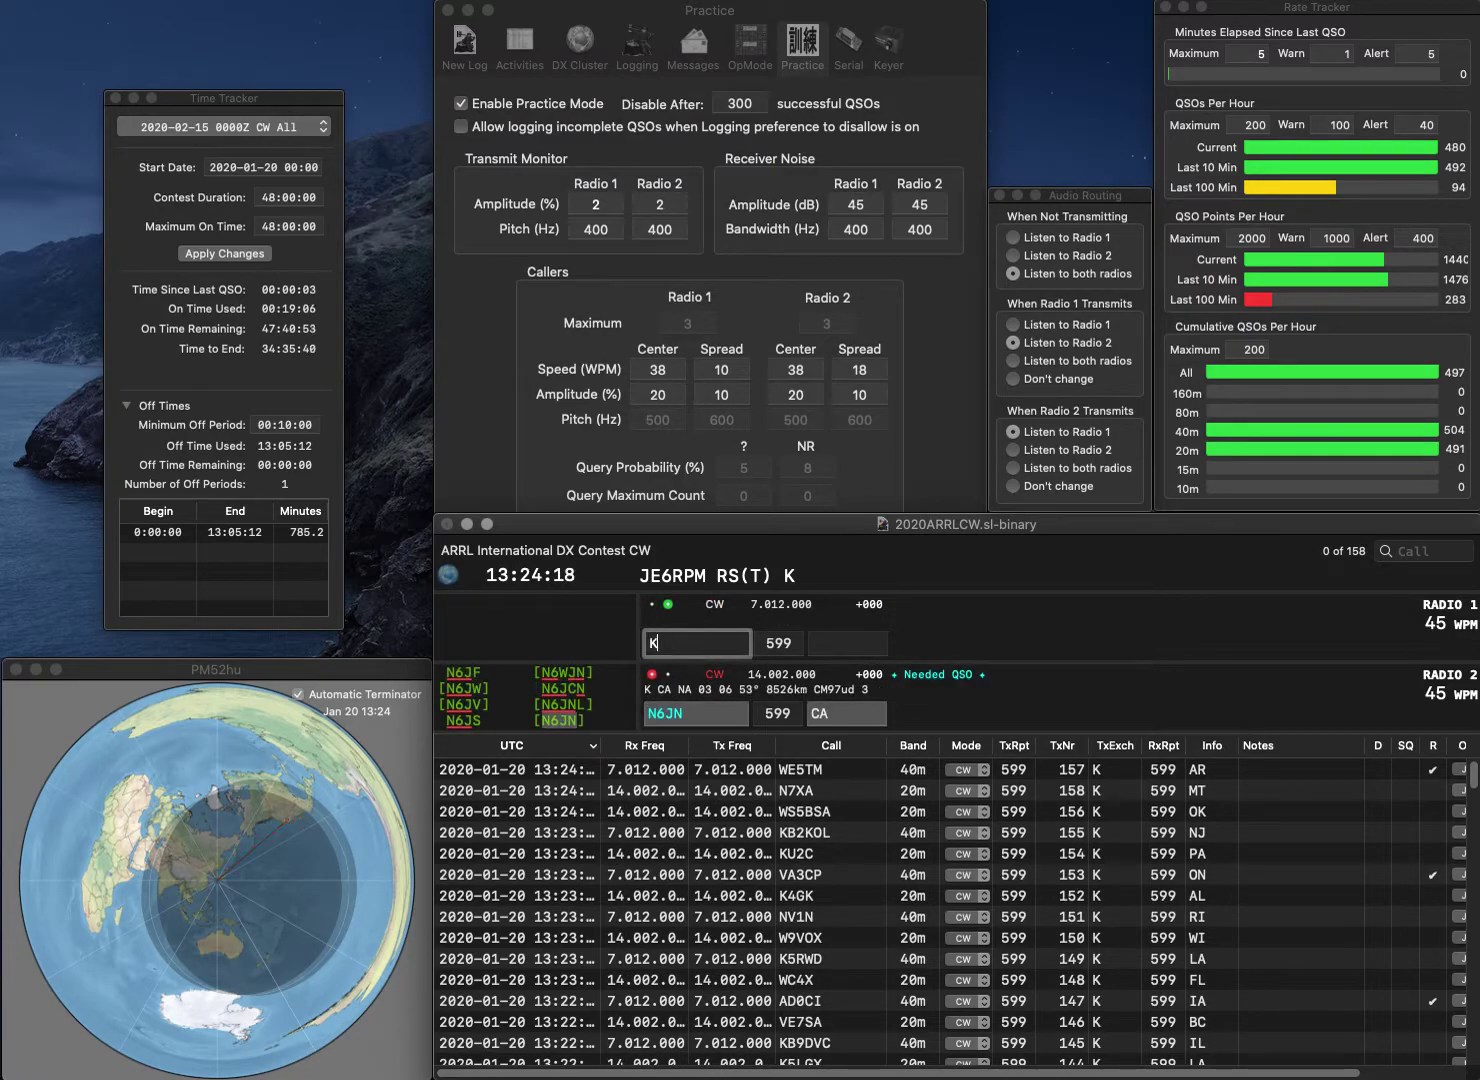
key("Return")
key("Tab")
key("Return")
key("Tab")
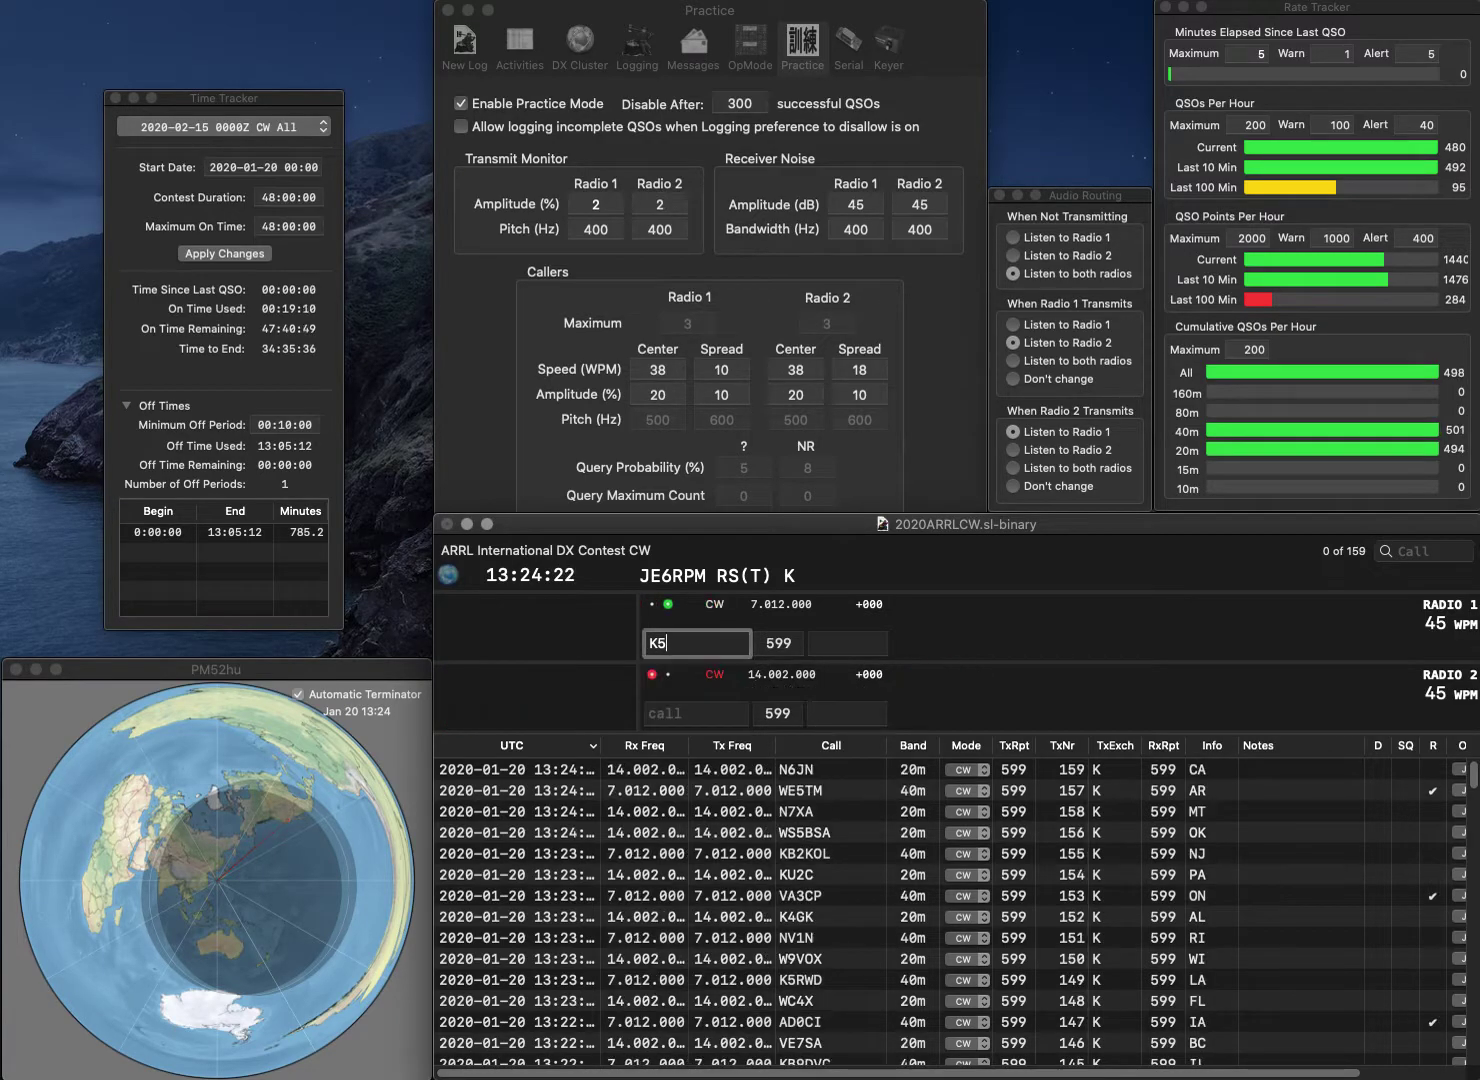
type("5SEZ")
key("Return")
key("Tab")
type("AA0RS")
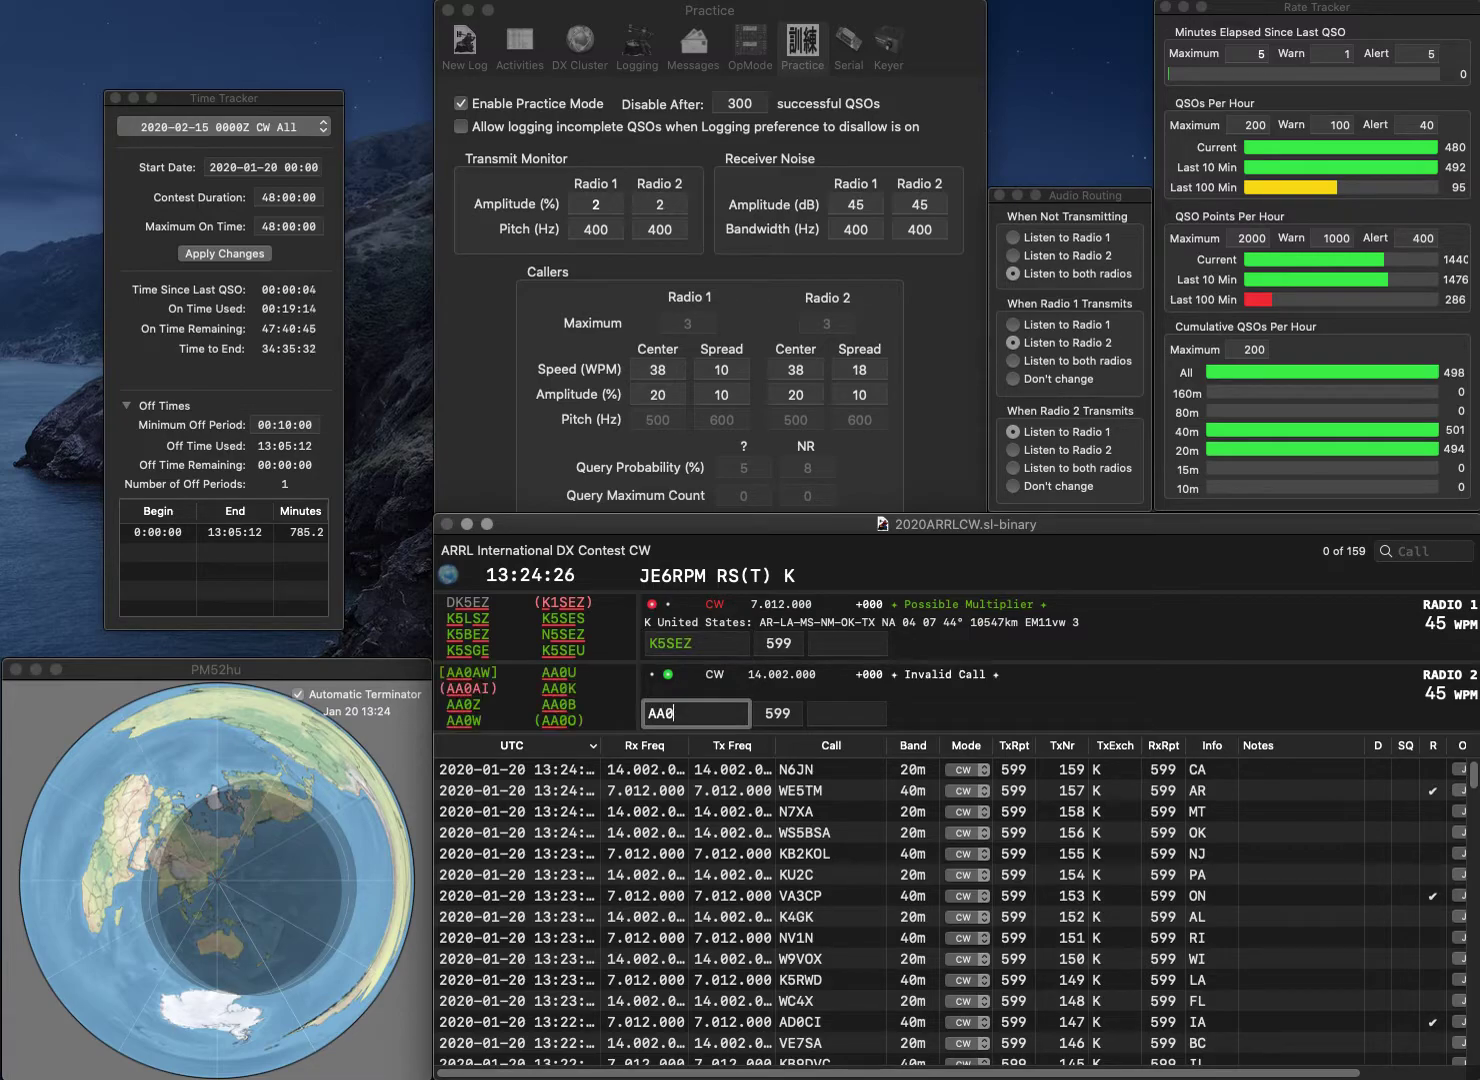
key("Return")
key("Tab")
key("Left")
key("Left")
key("BackSpace")
type("H")
key("Return")
key("Tab")
key("Tab")
key("Return")
key("Tab")
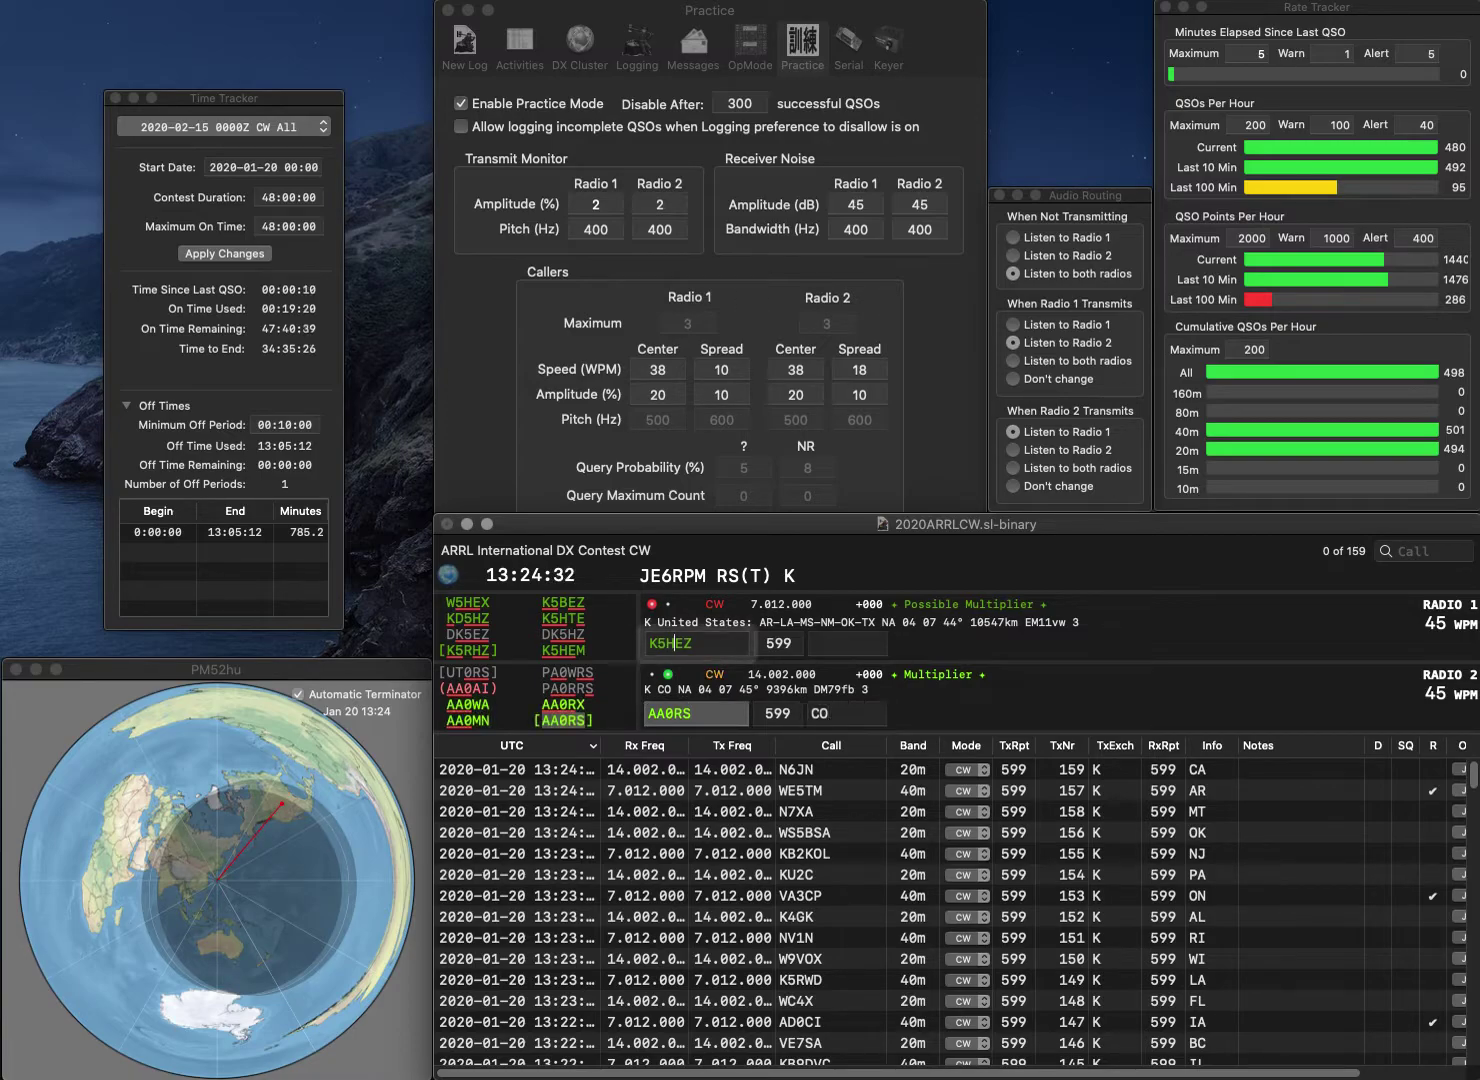
Correct the Radio 1 call to N5SEZ and answer it
key("Left")
key("Left")
key("Left")
key("BackSpace")
key("BackSpace")
type("N5")
key("Delete")
type("S")
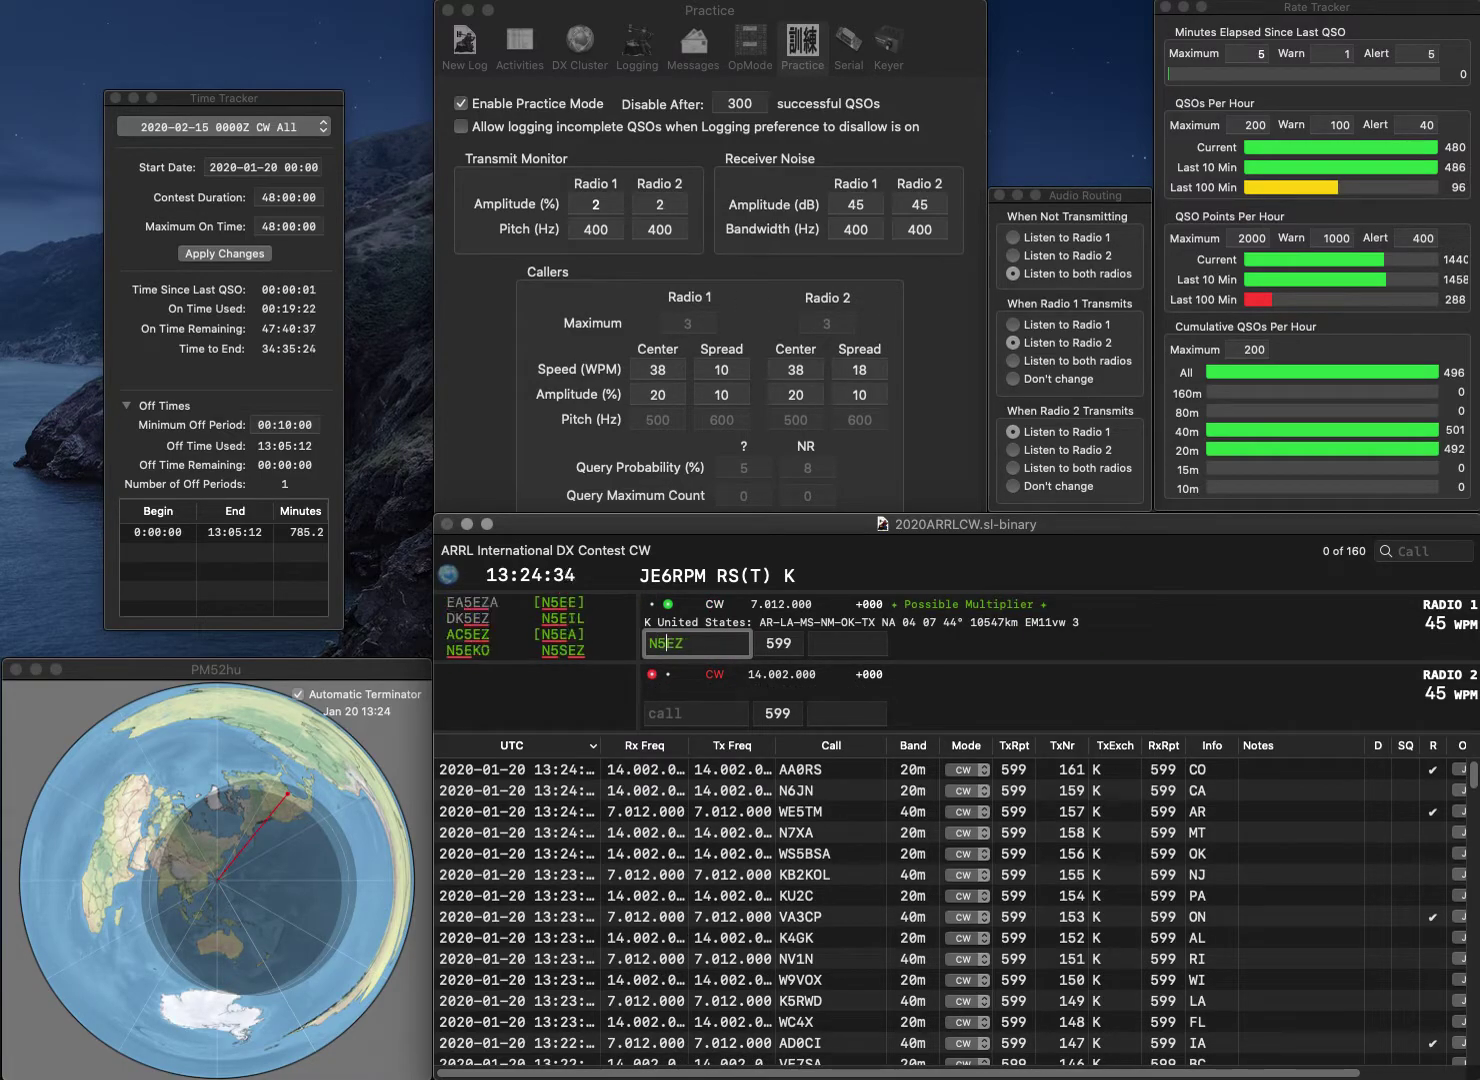
key("Return")
key("Tab")
Answer partial call N9 on Radio 2 and log N5SEZ on Radio 1 with exchange TX
type("N9")
key("Return")
key("Tab")
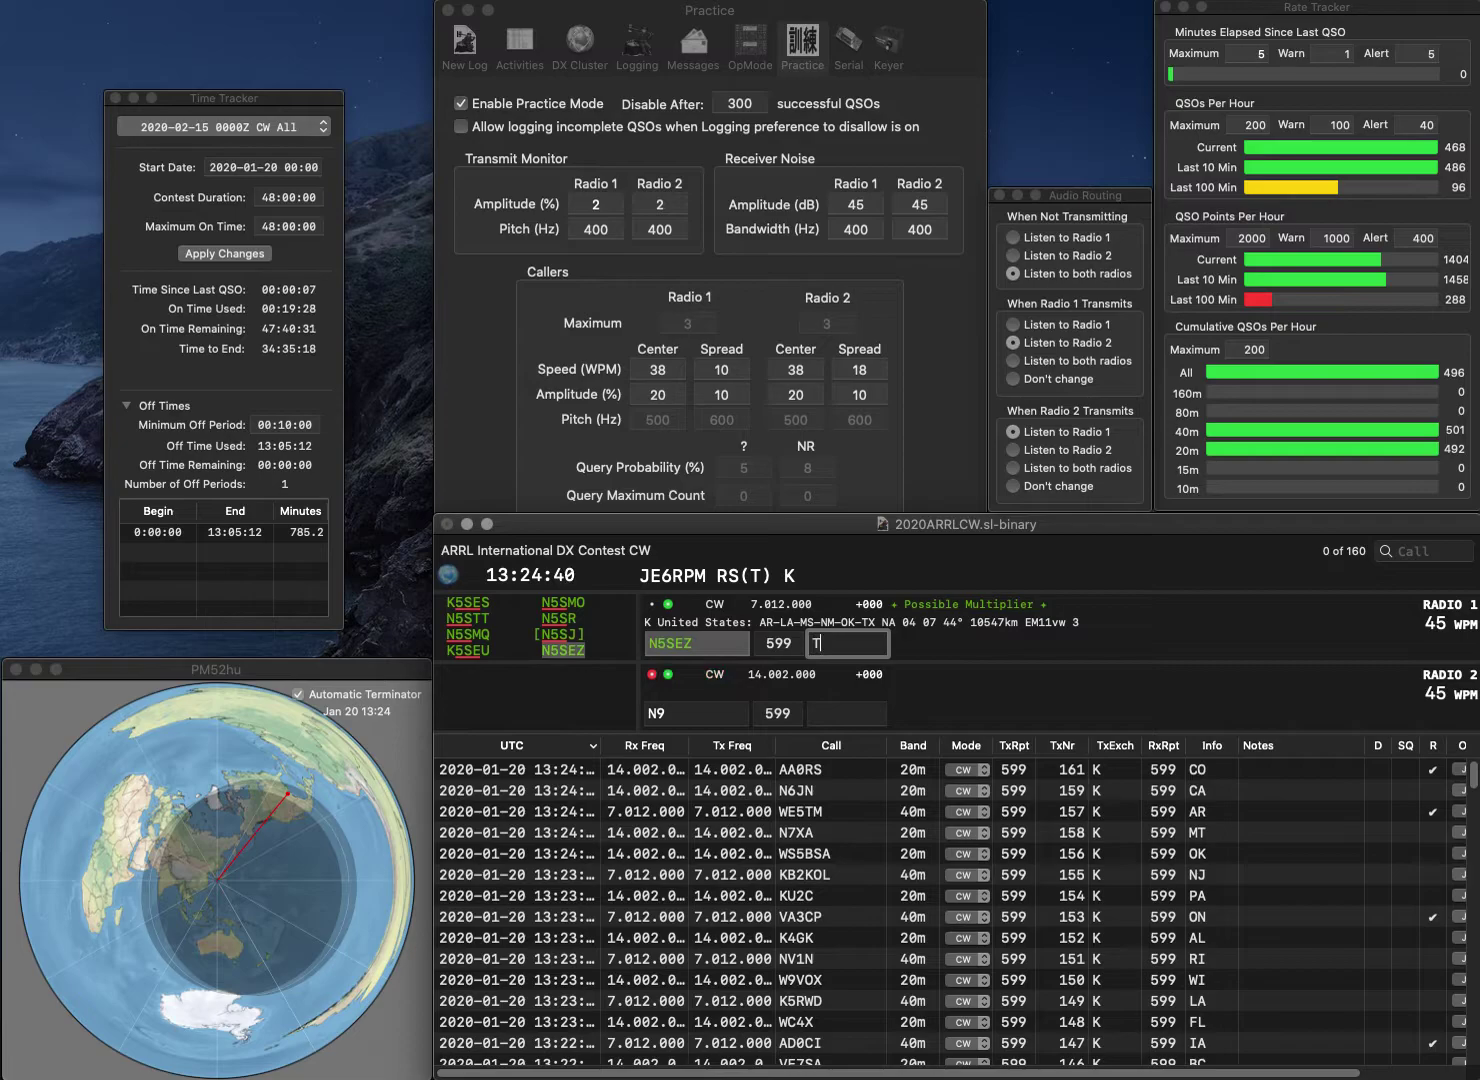
key("Return")
key("Tab")
type("SSW")
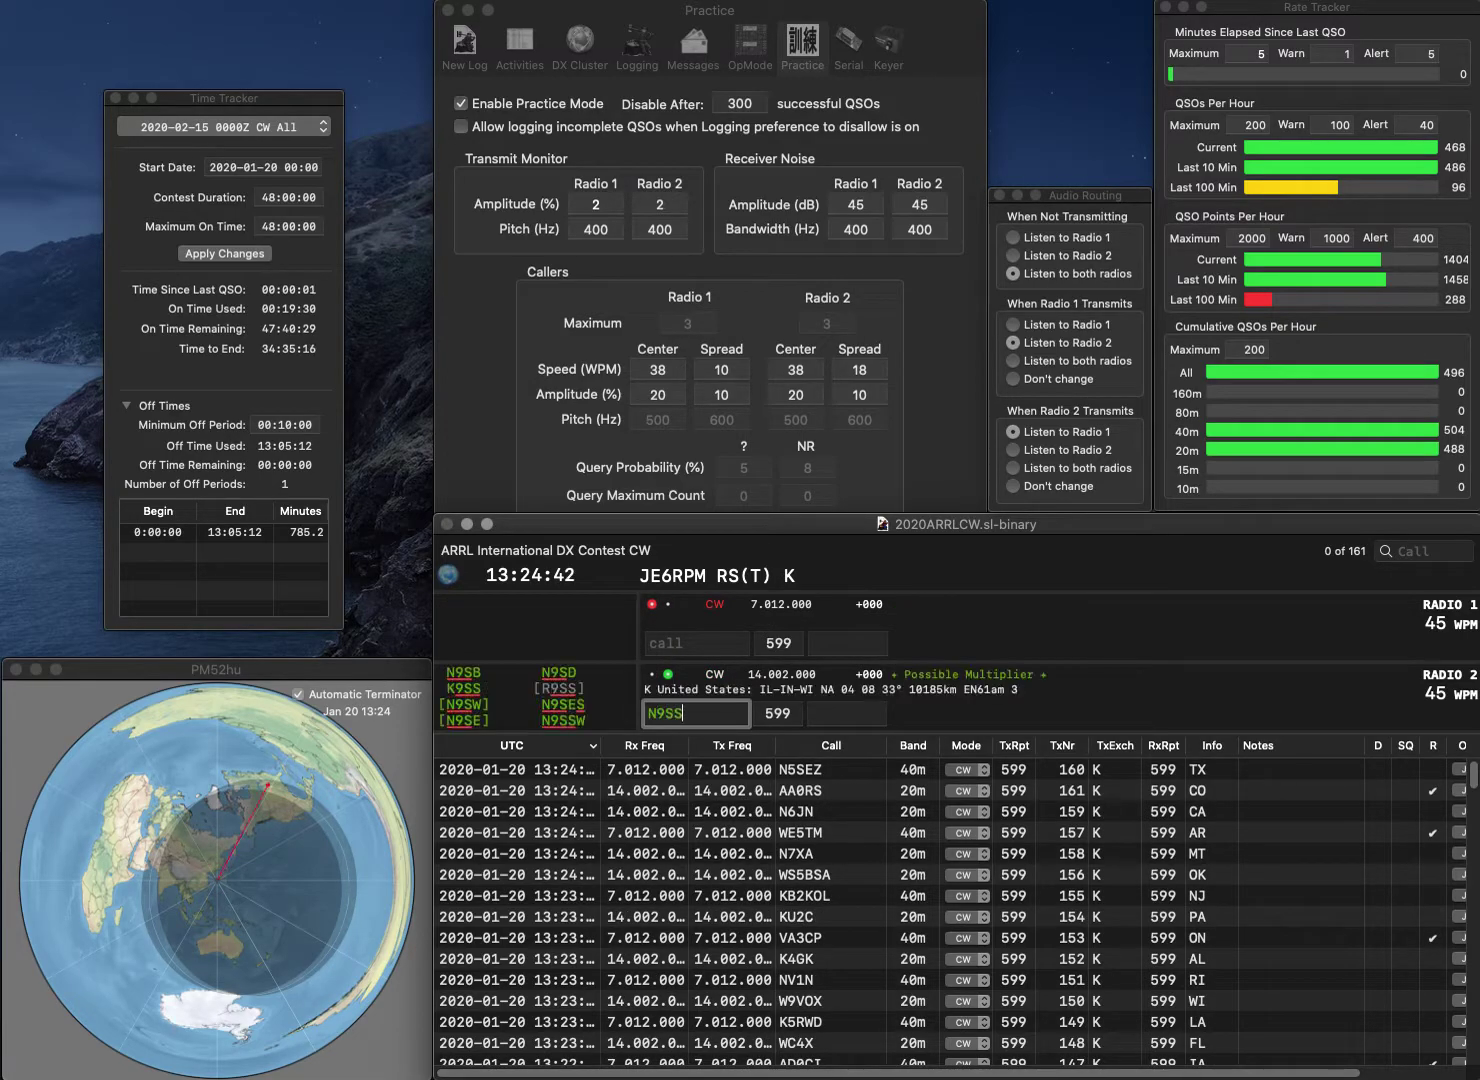
key("Return")
key("Tab")
type("WC9B")
key("Return")
key("Tab")
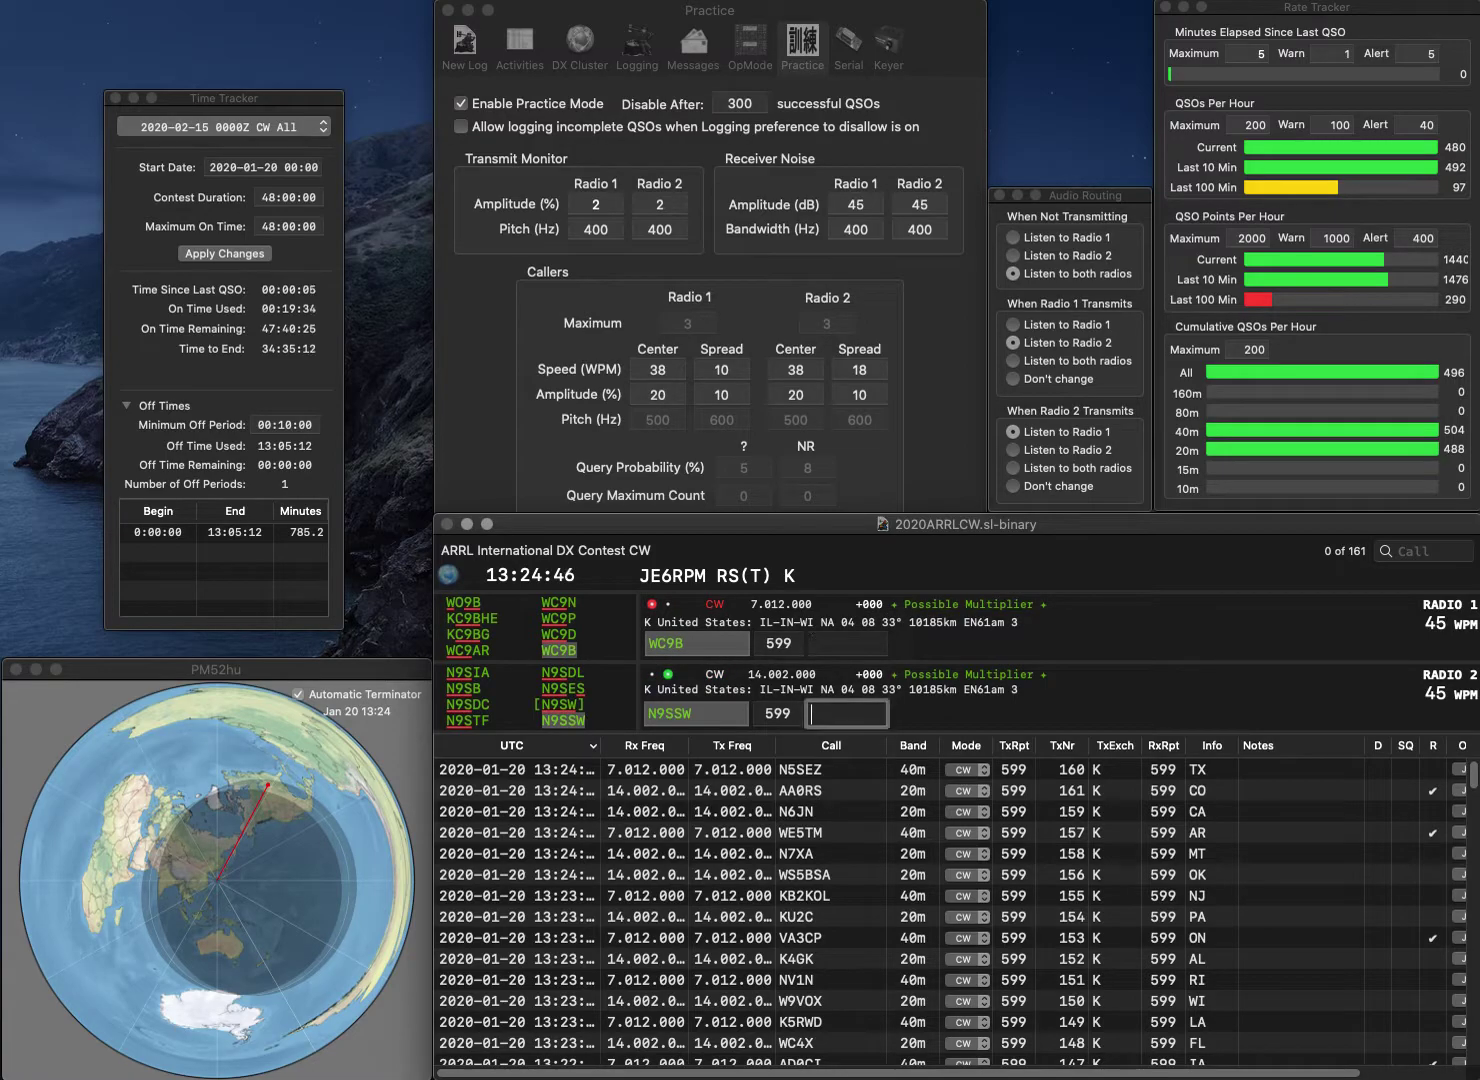
key("Return")
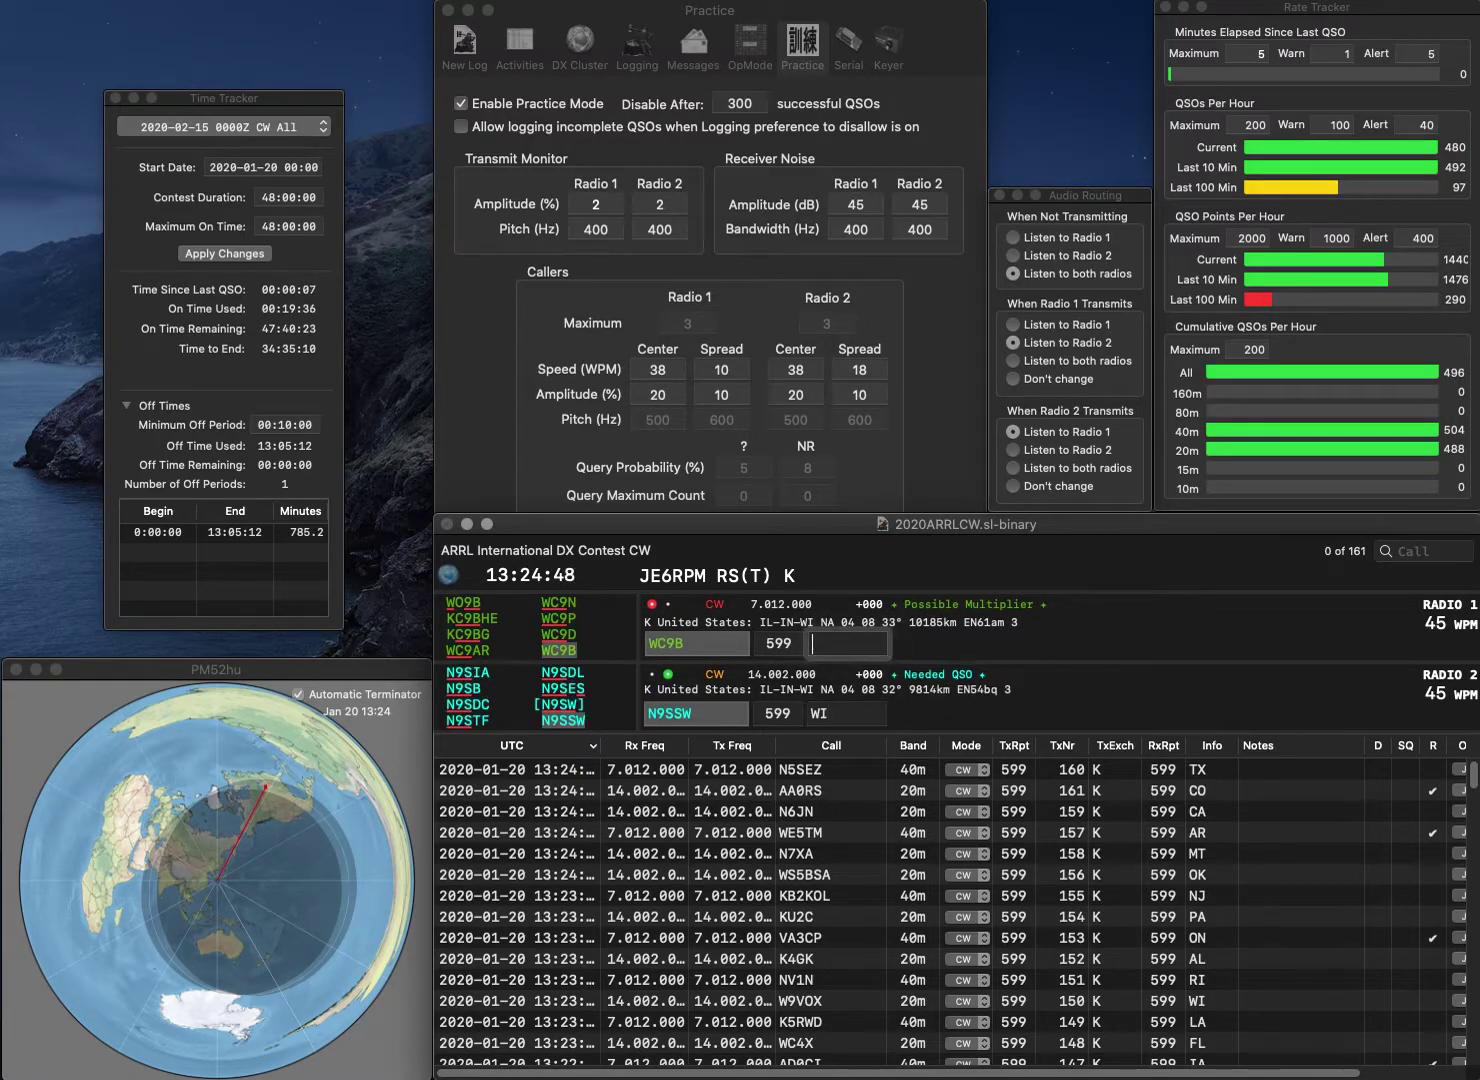
type("IN")
key("Return")
type("K")
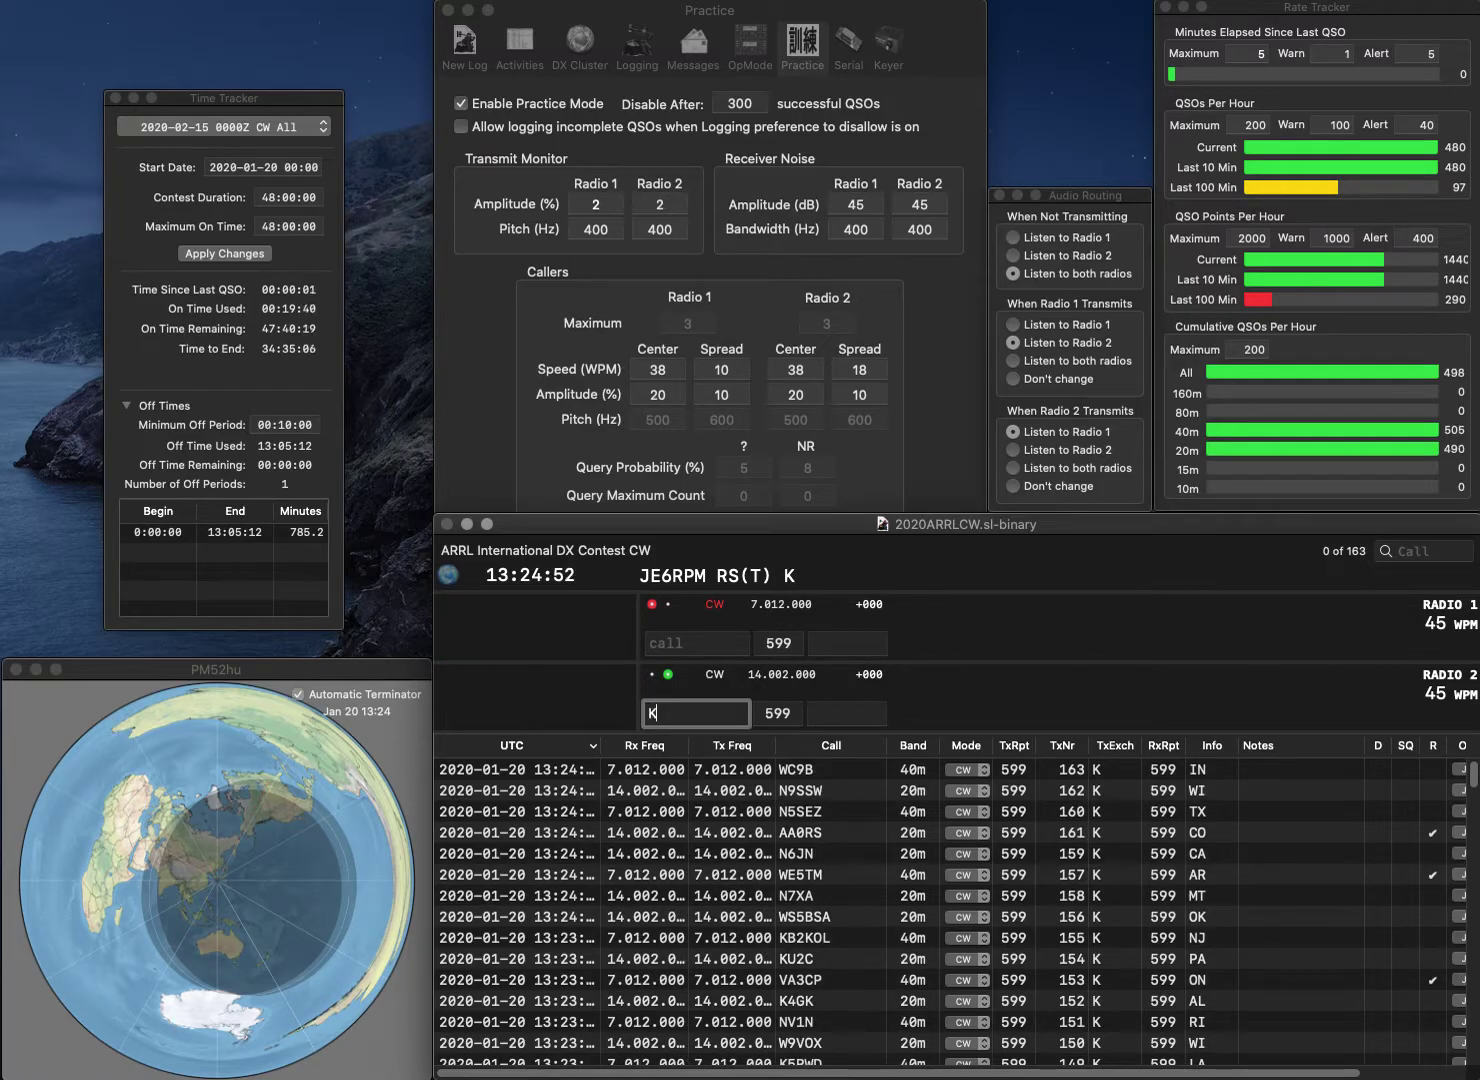
type("9NU")
key("Return")
type("VE3V")
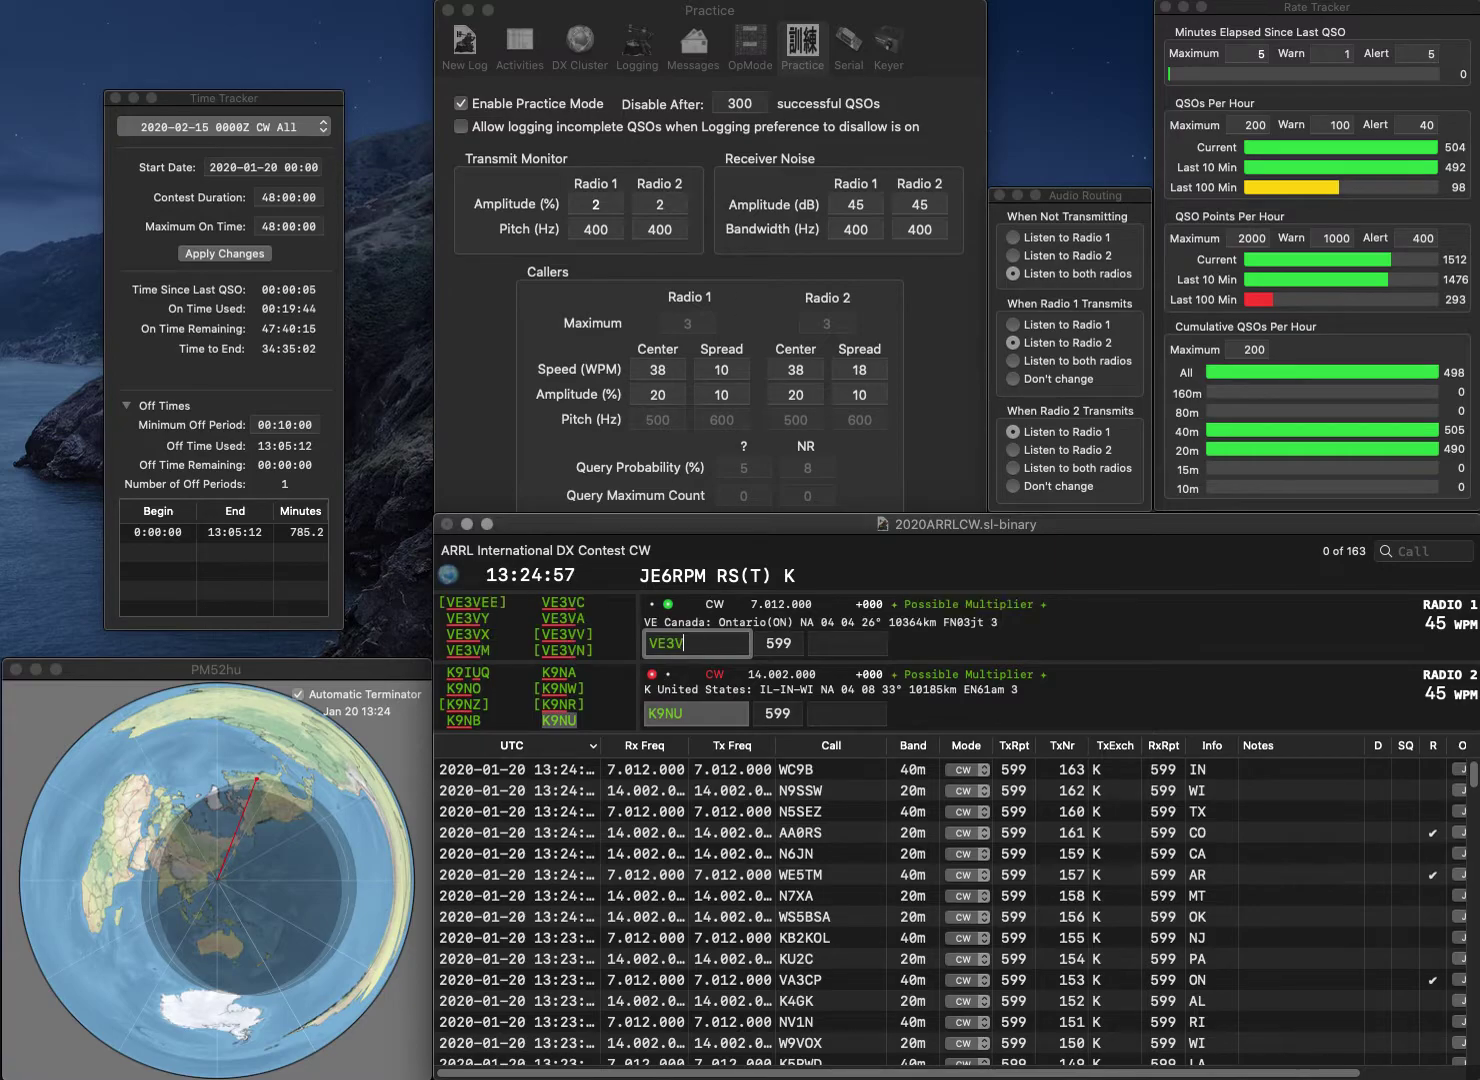
key("Return")
Log K9NU on Radio 2 with exchange IL, then complete the Radio 1 call as VE3VHB and answer it
key("Tab")
type("IL")
key("Return")
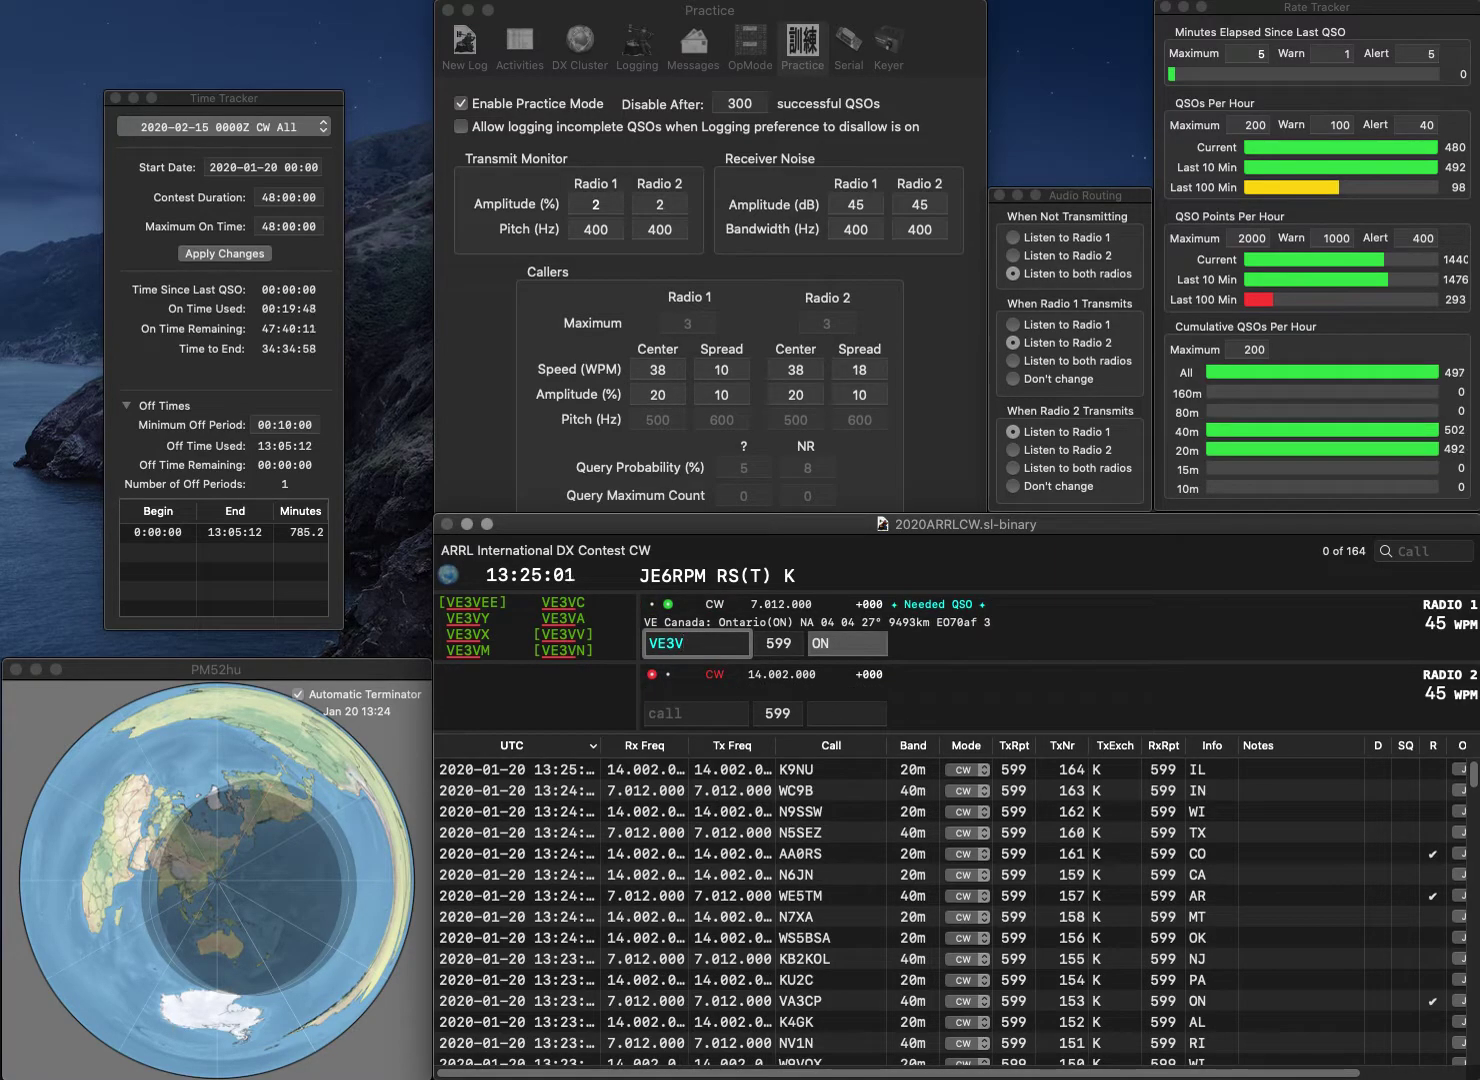
type("SB")
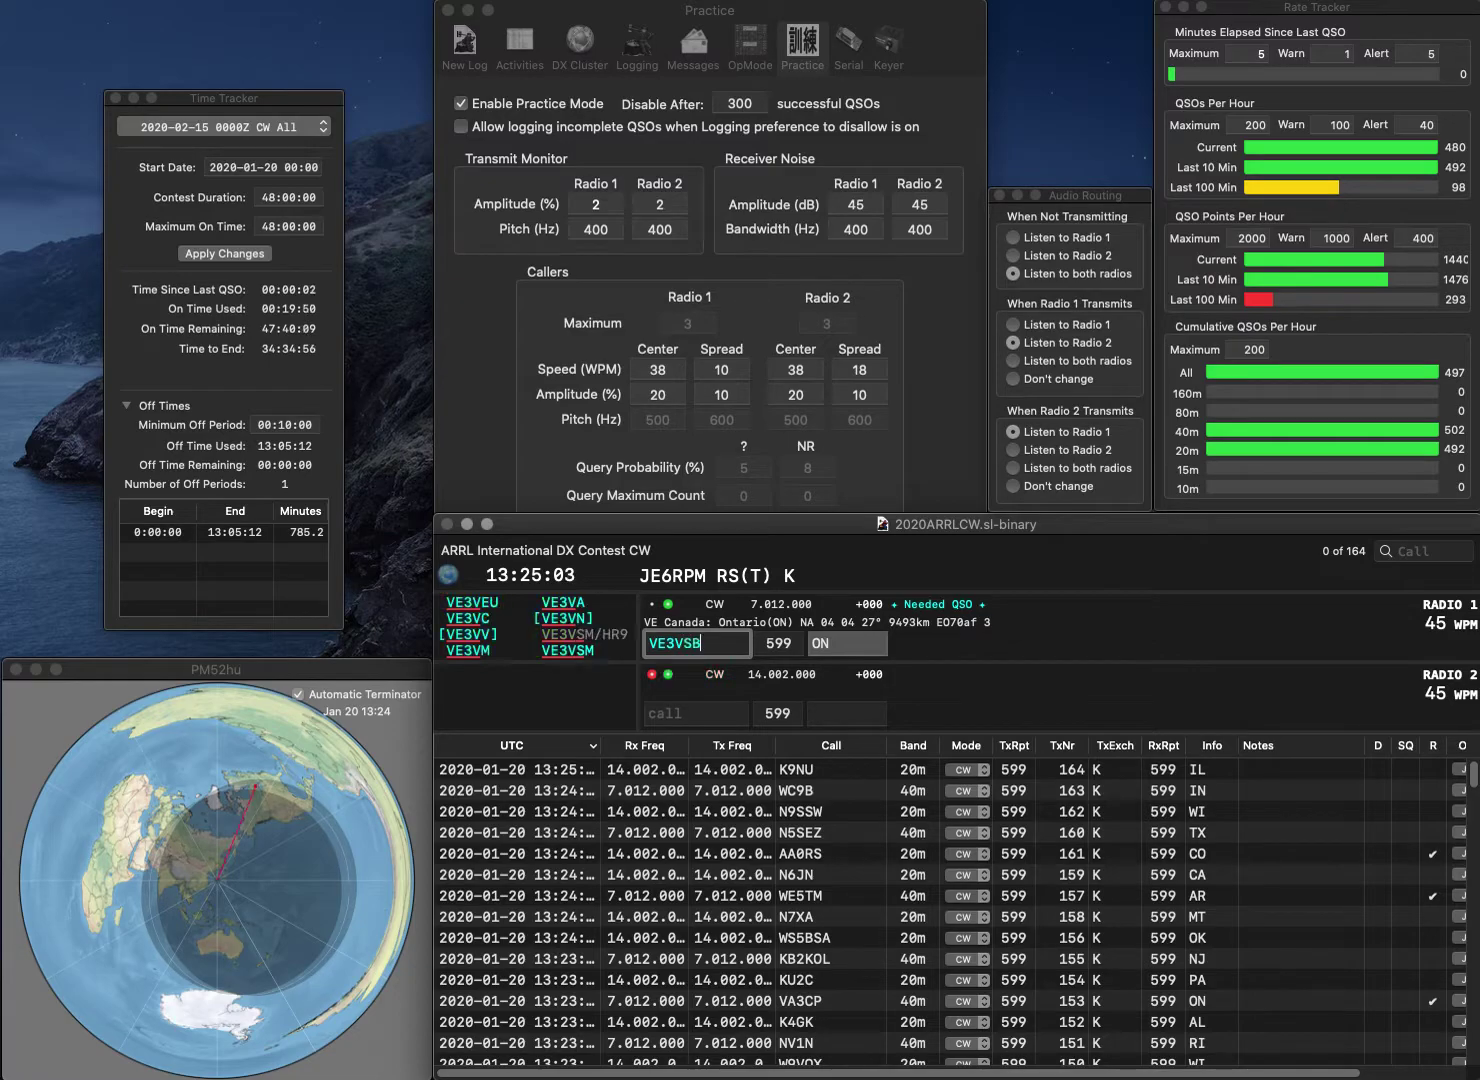
key("BackSpace")
key("BackSpace")
type("HB")
key("Return")
Answer WF3T on Radio 2
type("WF")
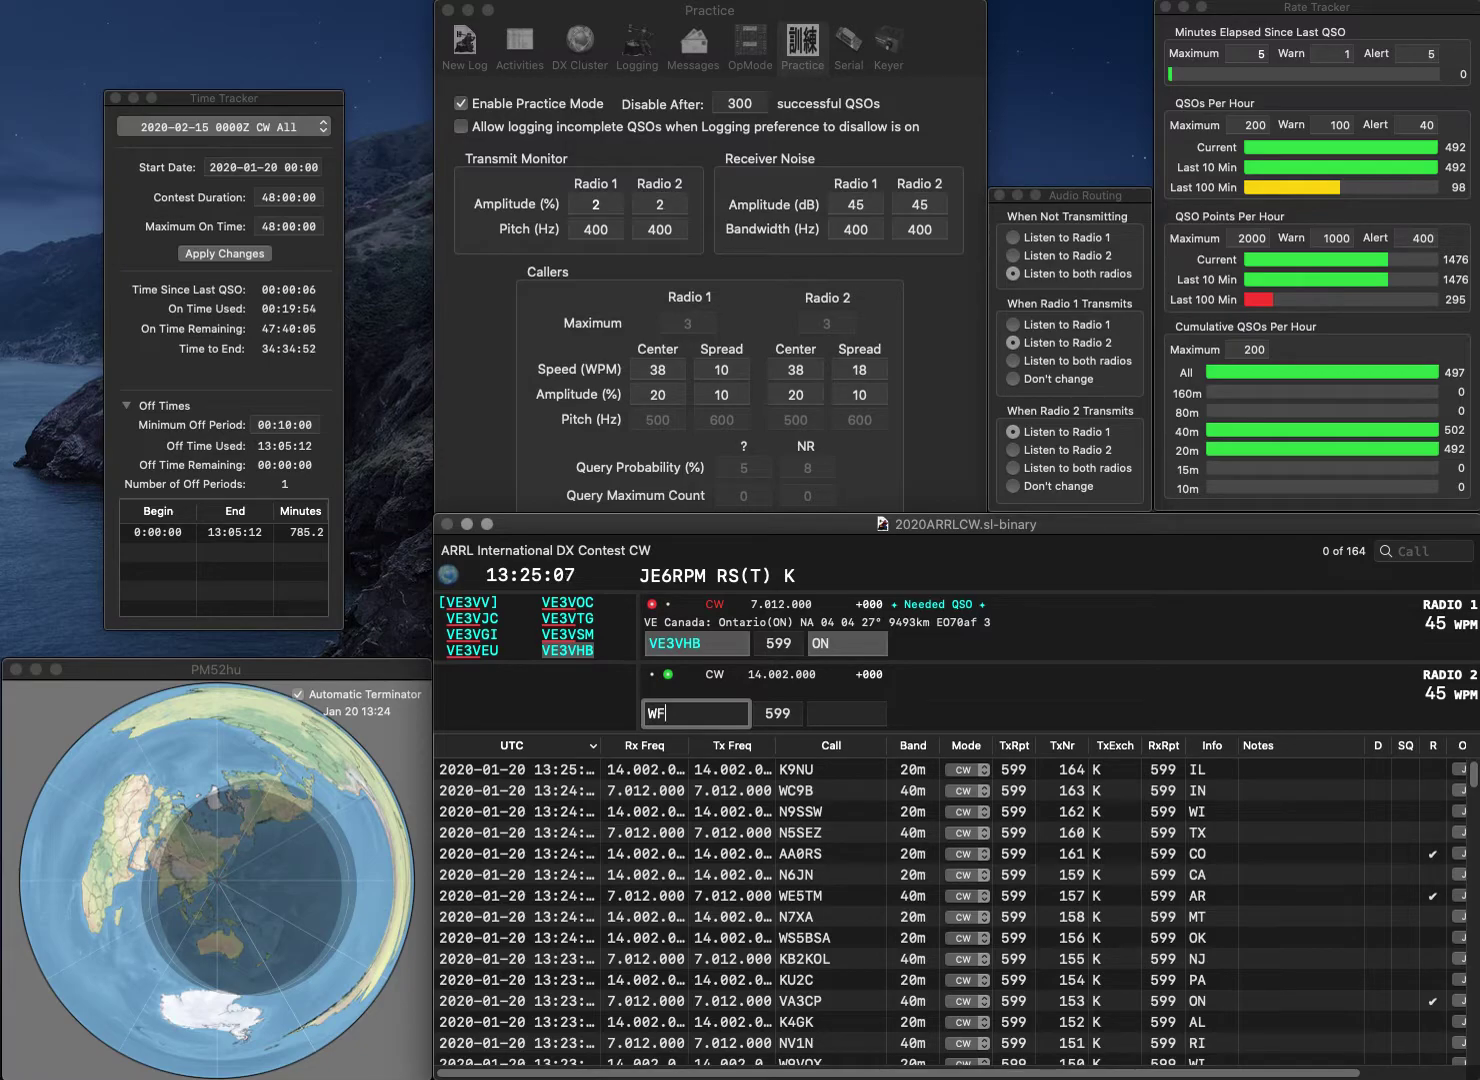
type("3T")
key("Return")
key("Tab")
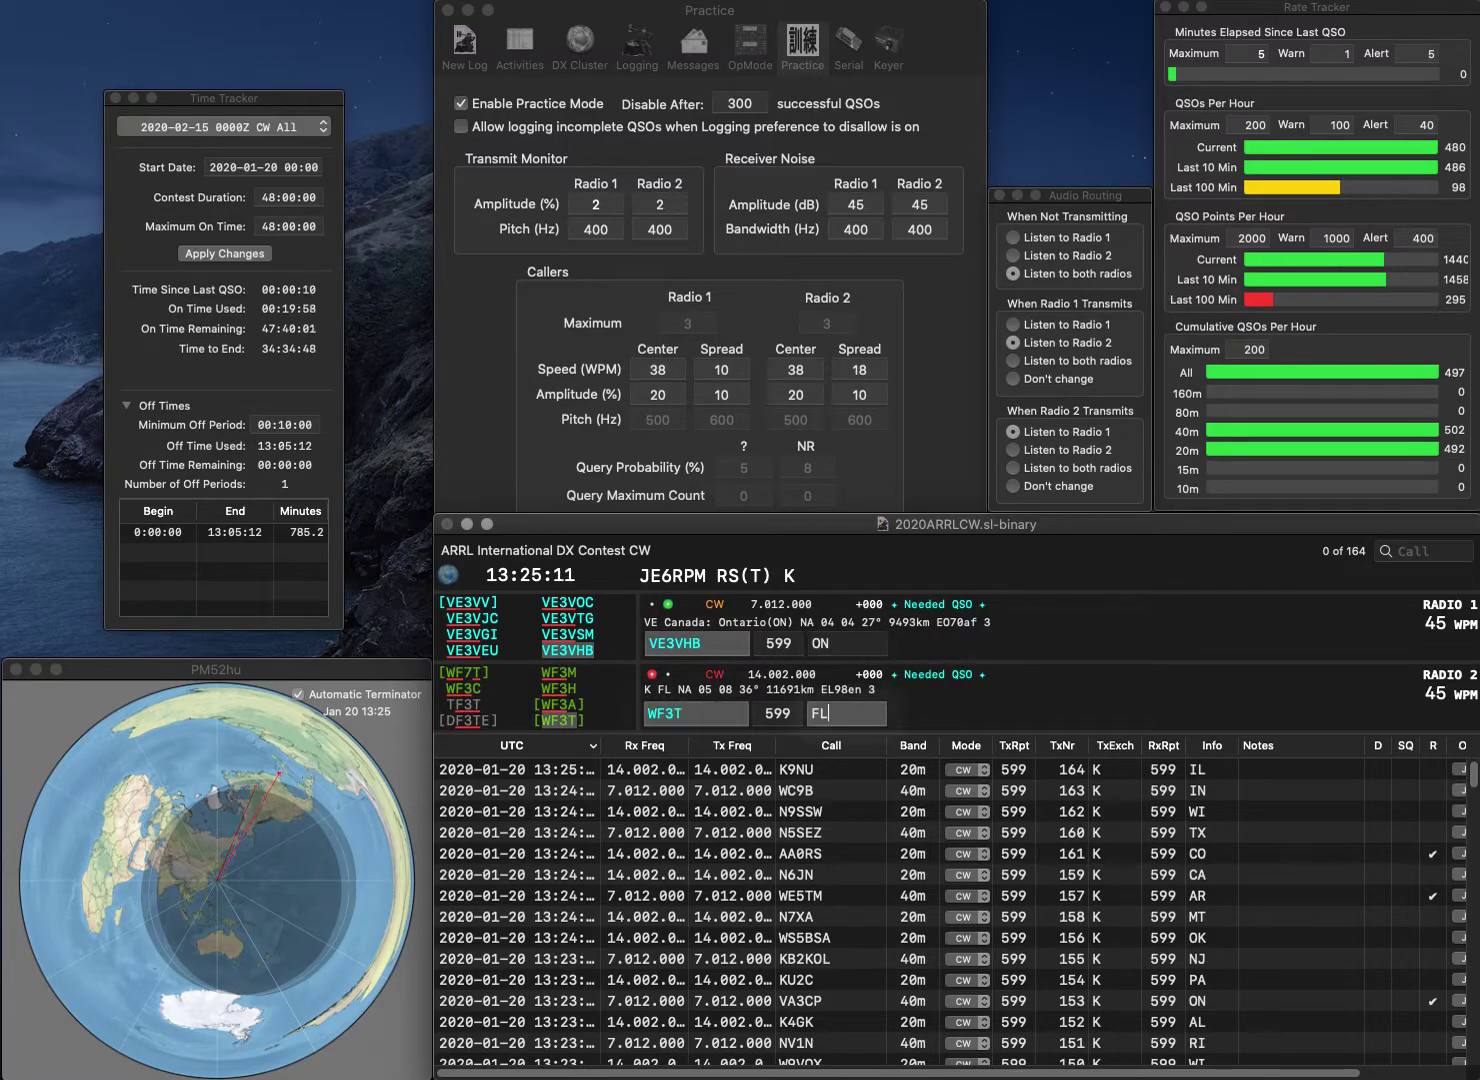
key("Return")
type("W4ATG")
key("Return")
Answer partial call K7 on Radio 2 and log W4ATG on Radio 1 with exchange VA
type("K")
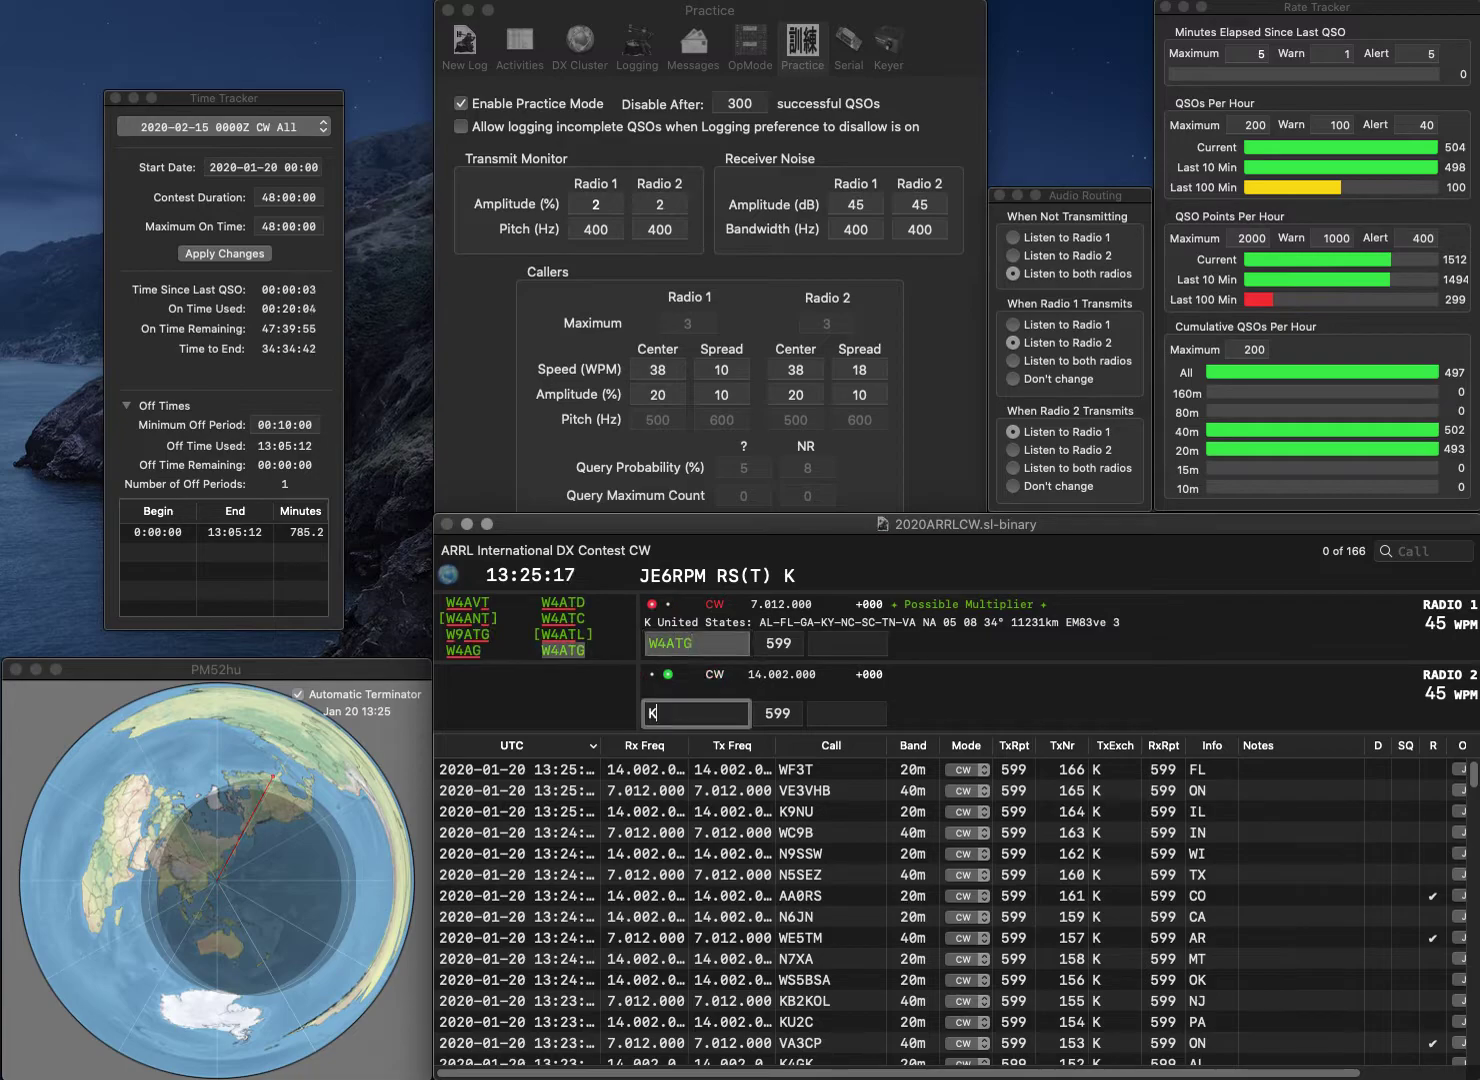
type("7")
key("Return")
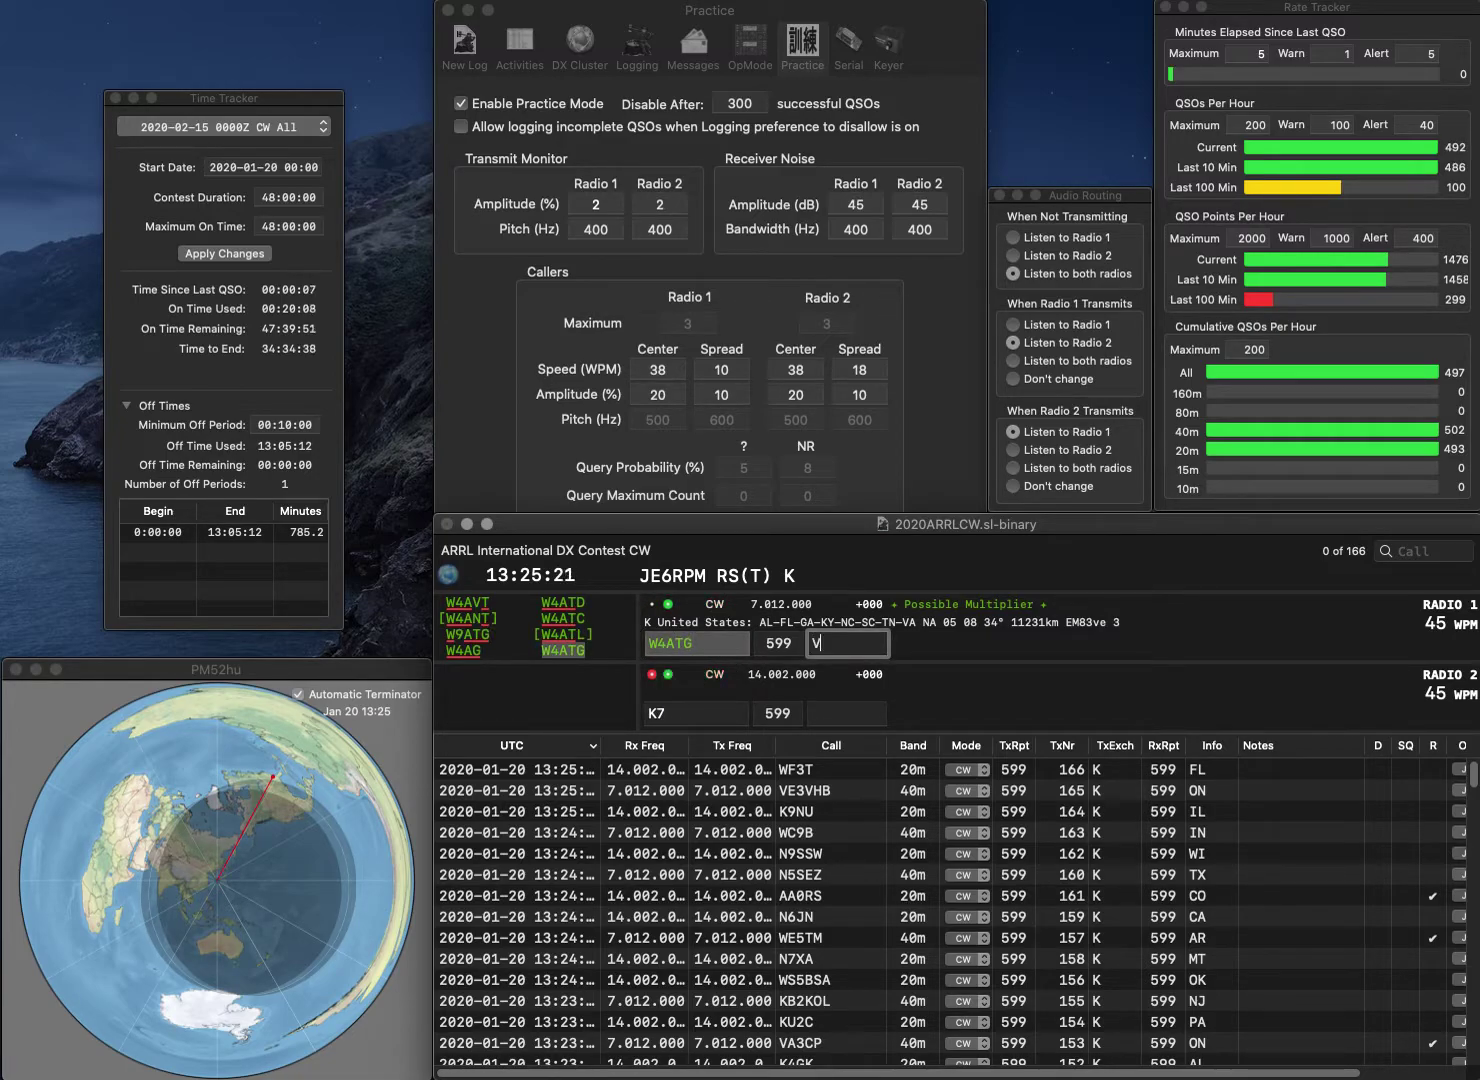
type("VA")
key("Return")
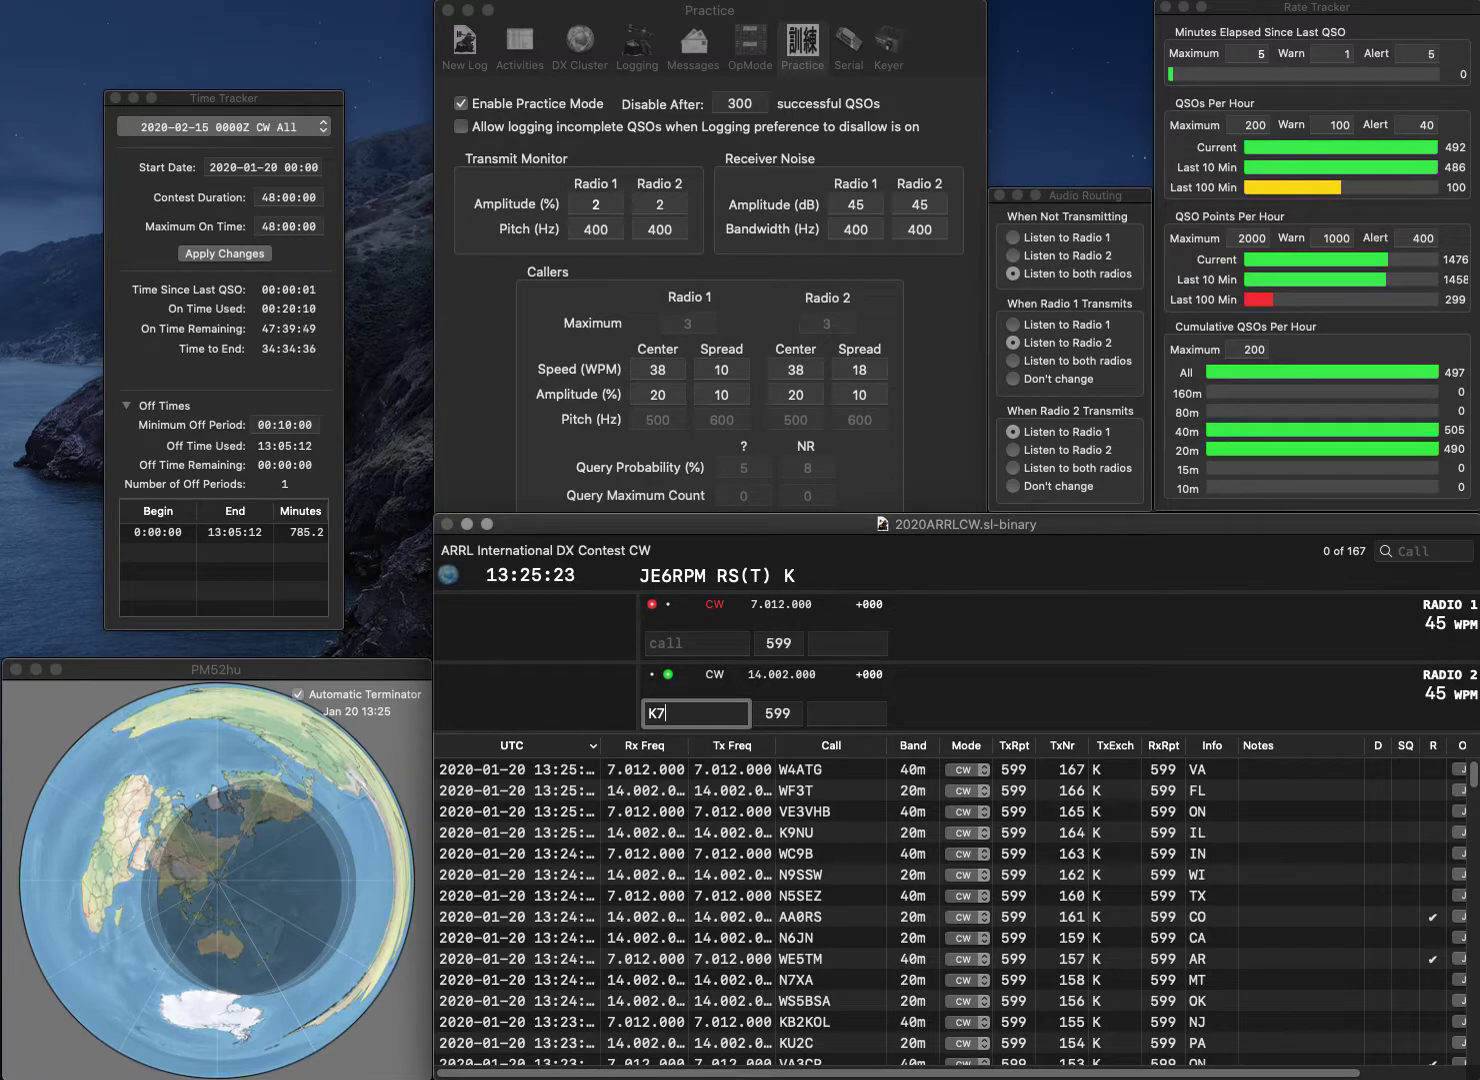
type("WWR")
key("Return")
type("AI")
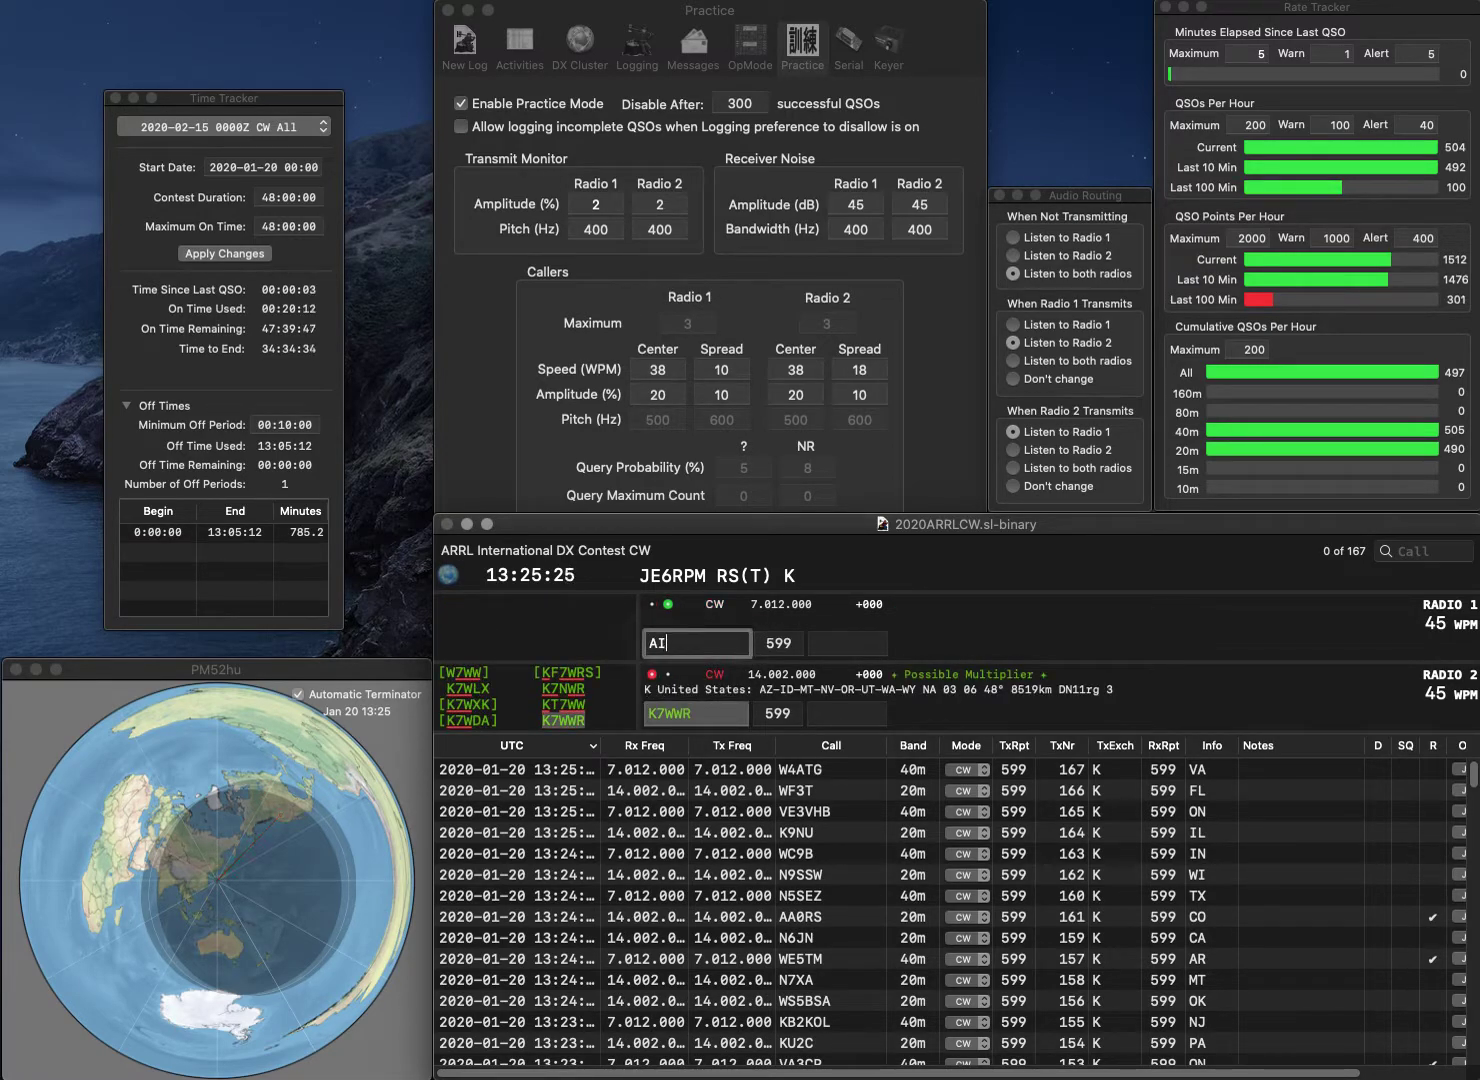
type("6DG")
key("Return")
key("Return")
type("AZ")
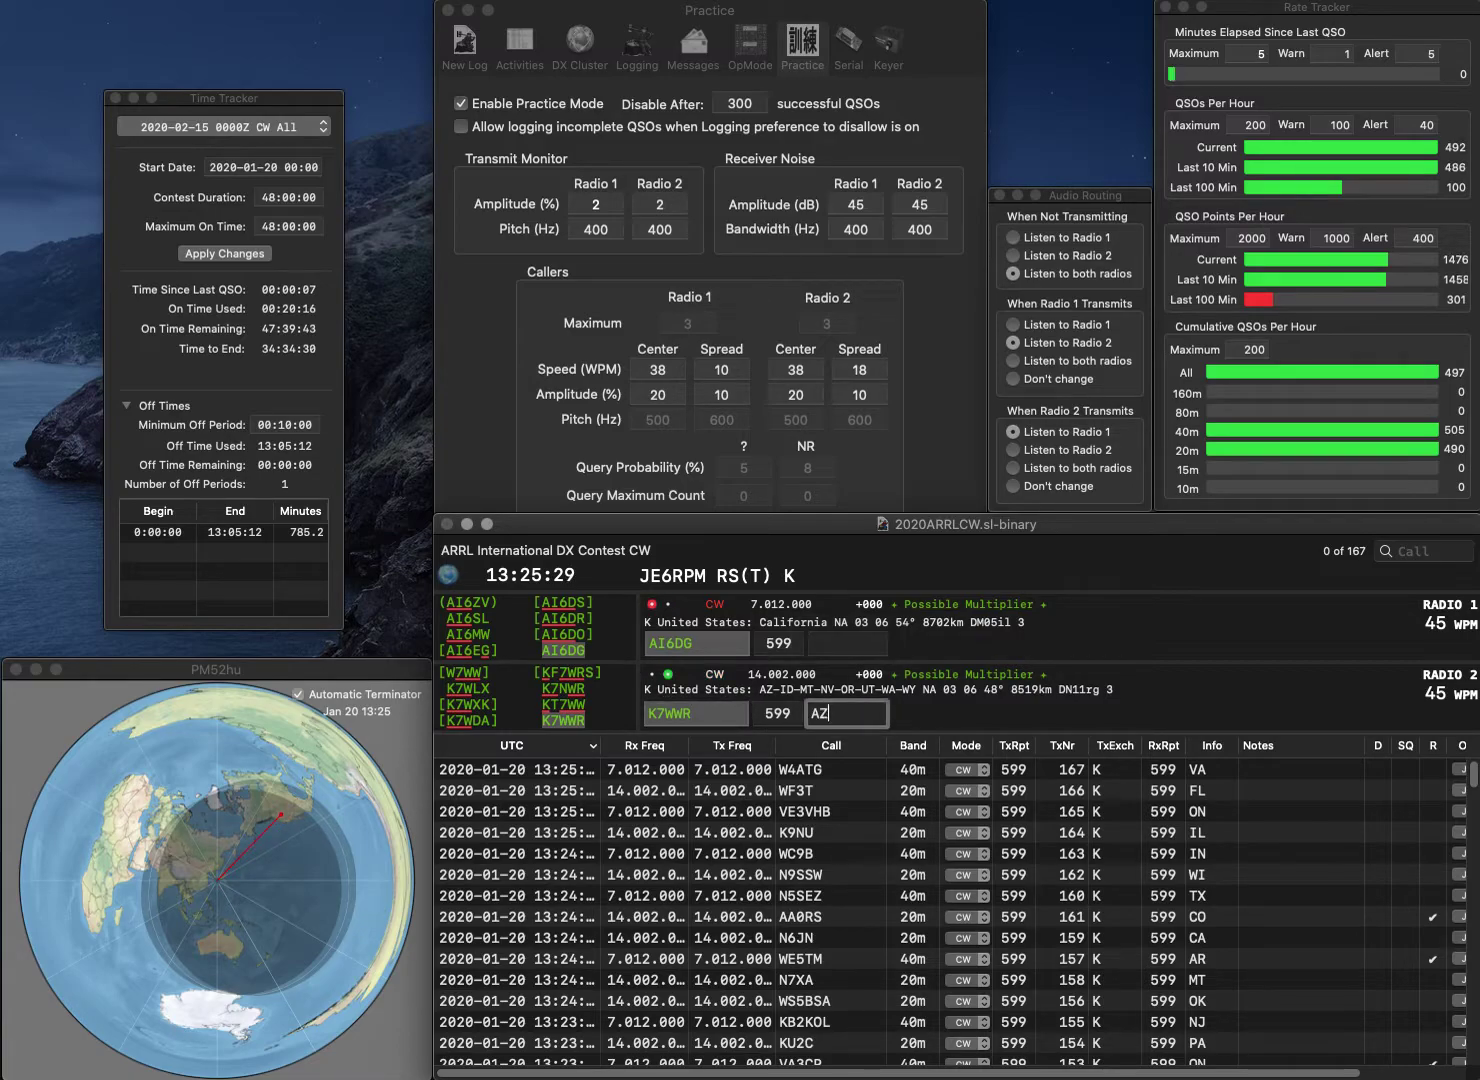
key("Return")
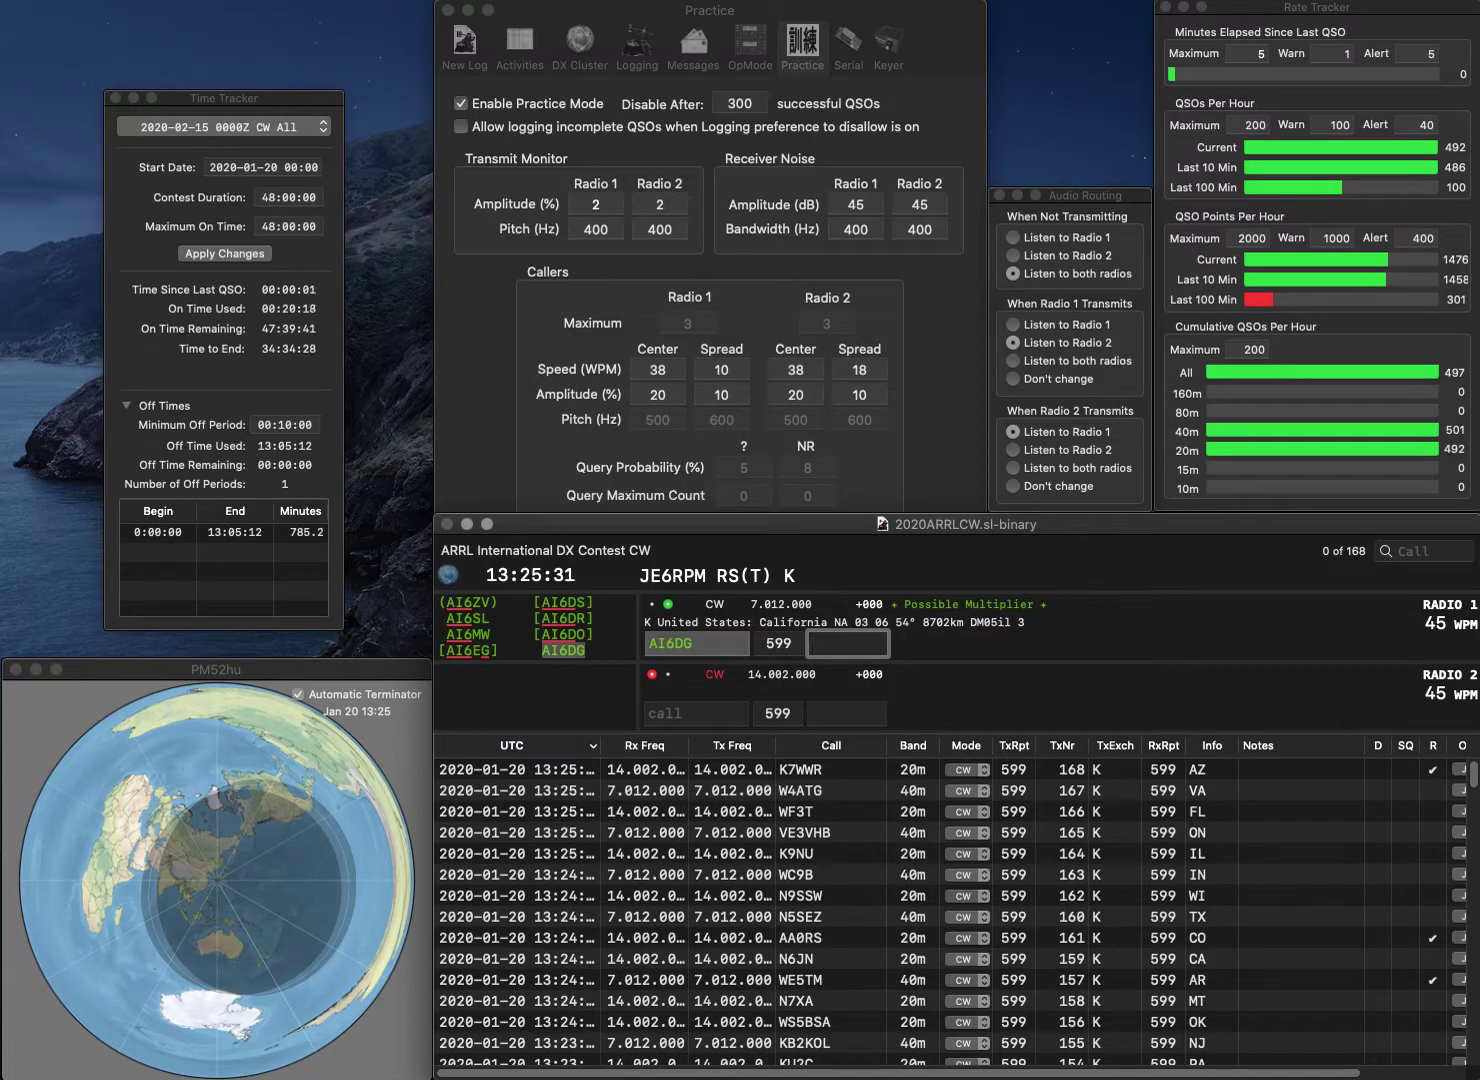
key("Return")
Answer N5ODX on Radio 2 and partial call 4A on Radio 1
type("N")
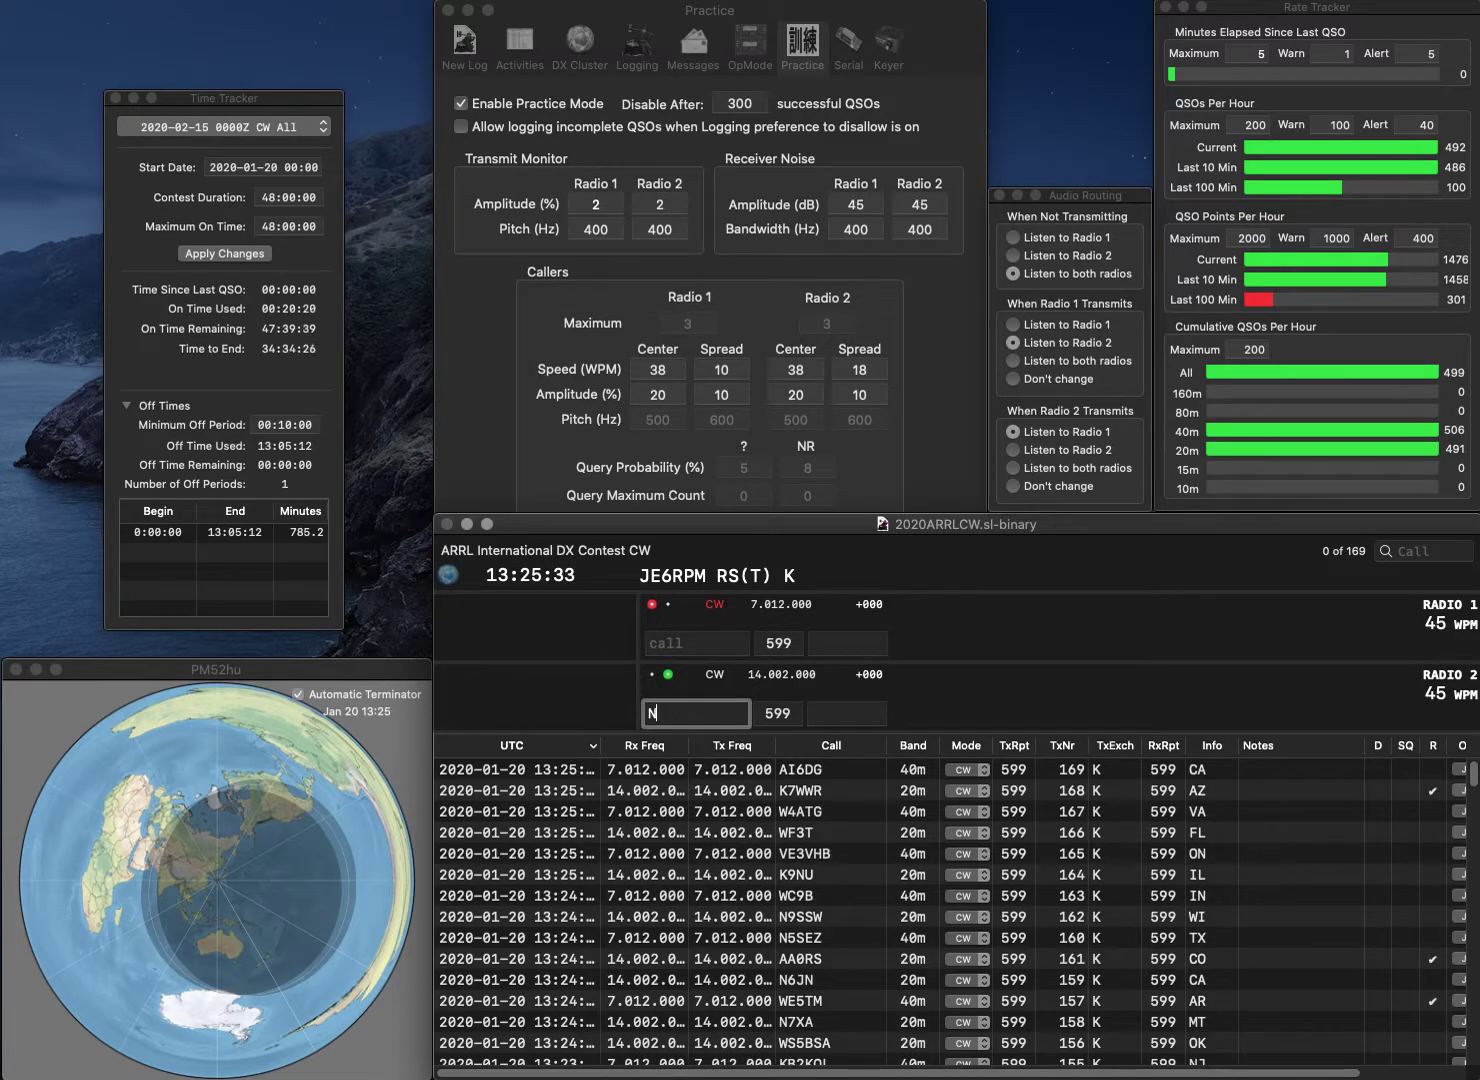
type("5ODX")
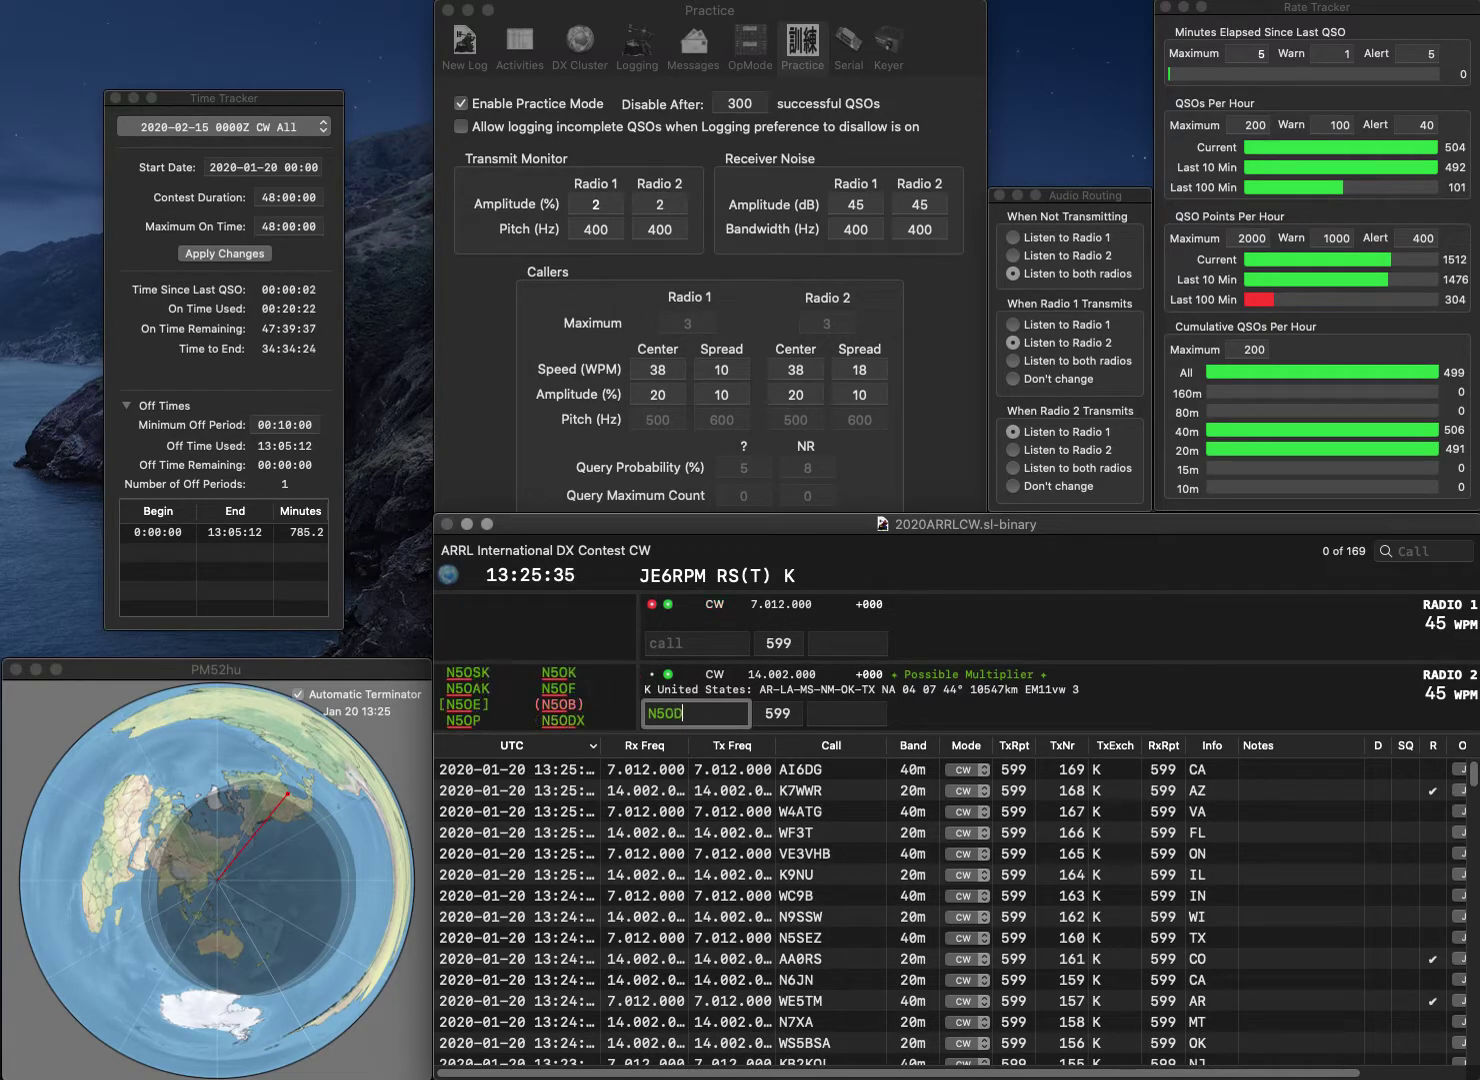
key("Return")
type("4A")
key("Return")
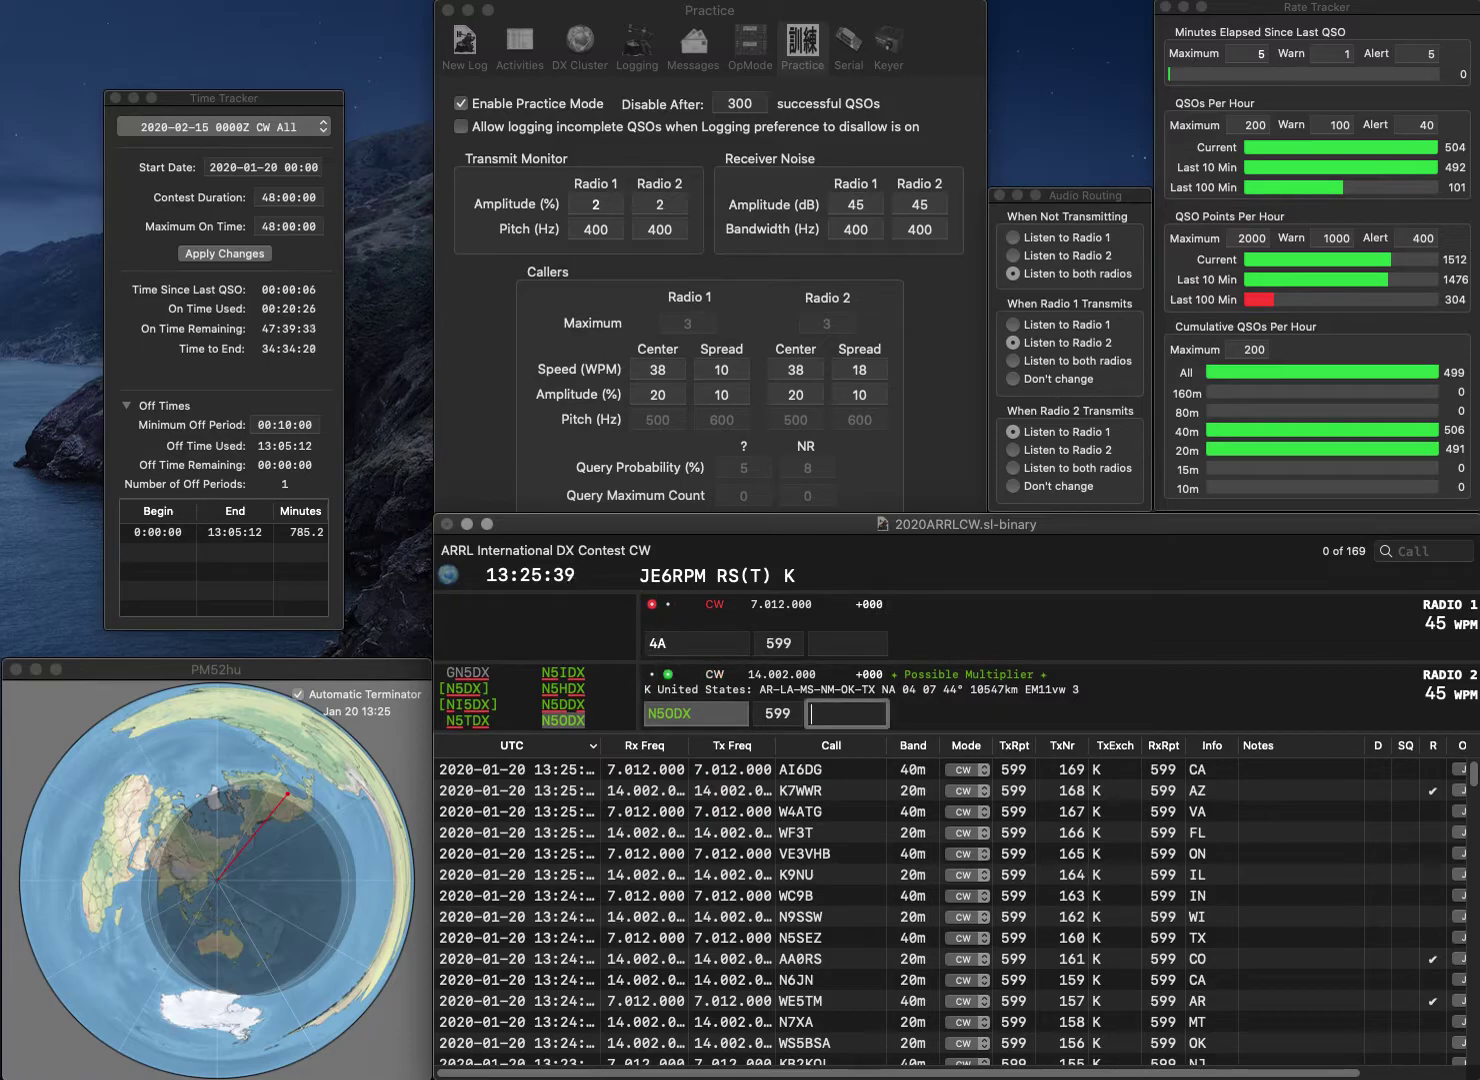
type("LA")
key("Return")
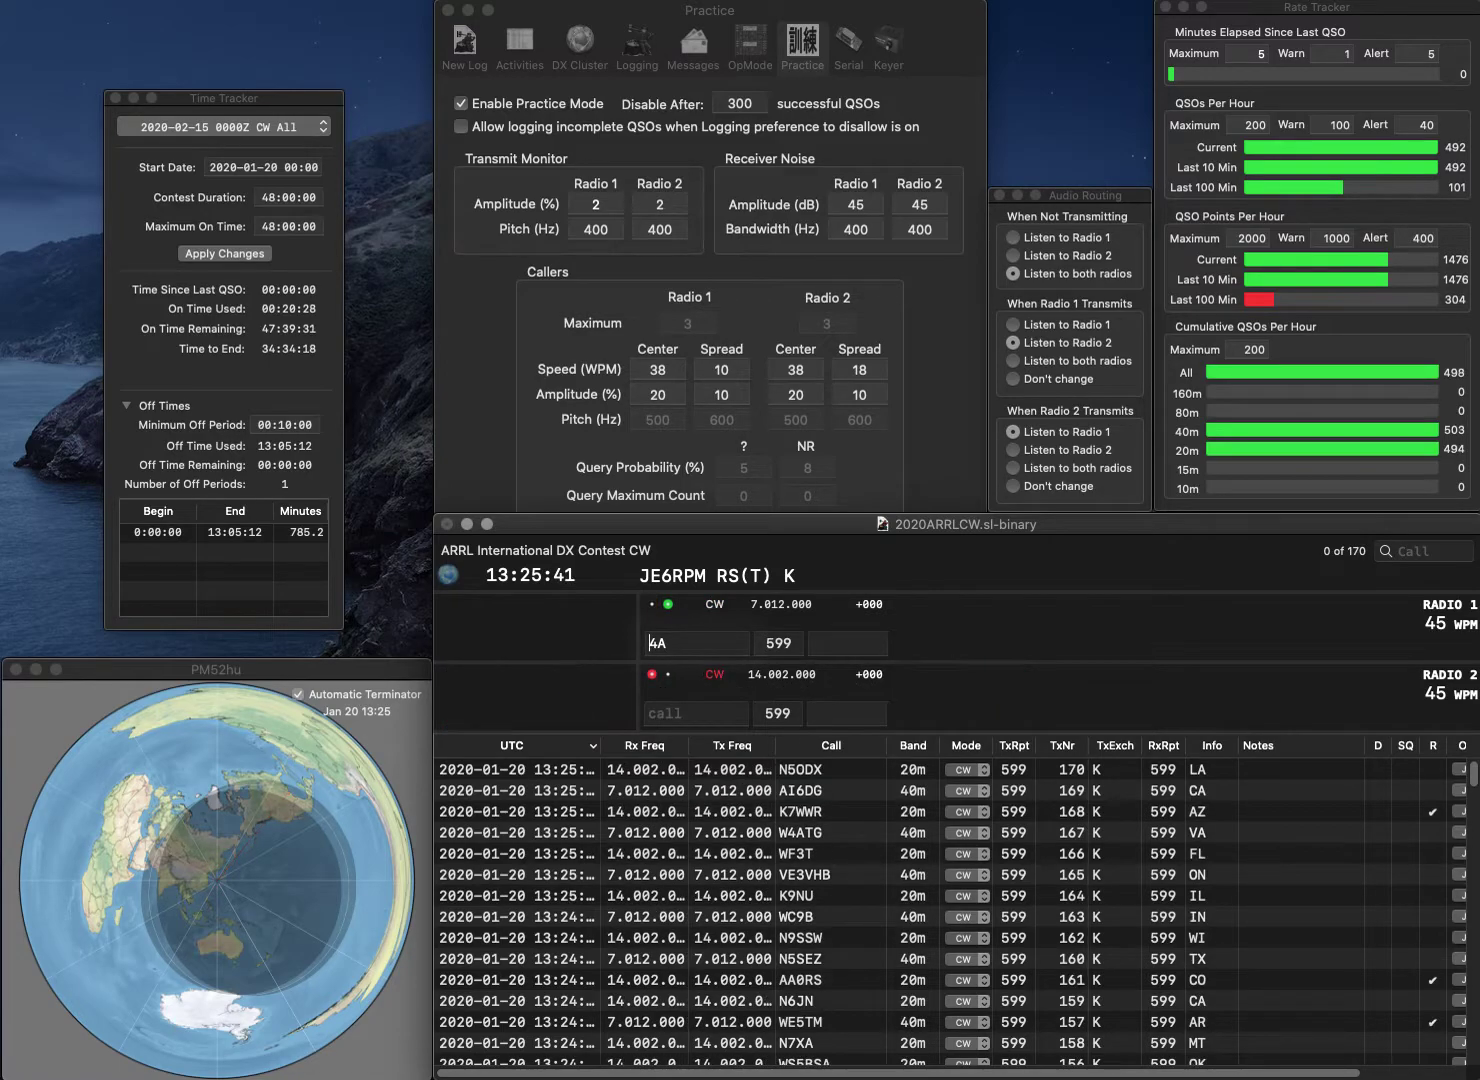
type("NF")
key("Return")
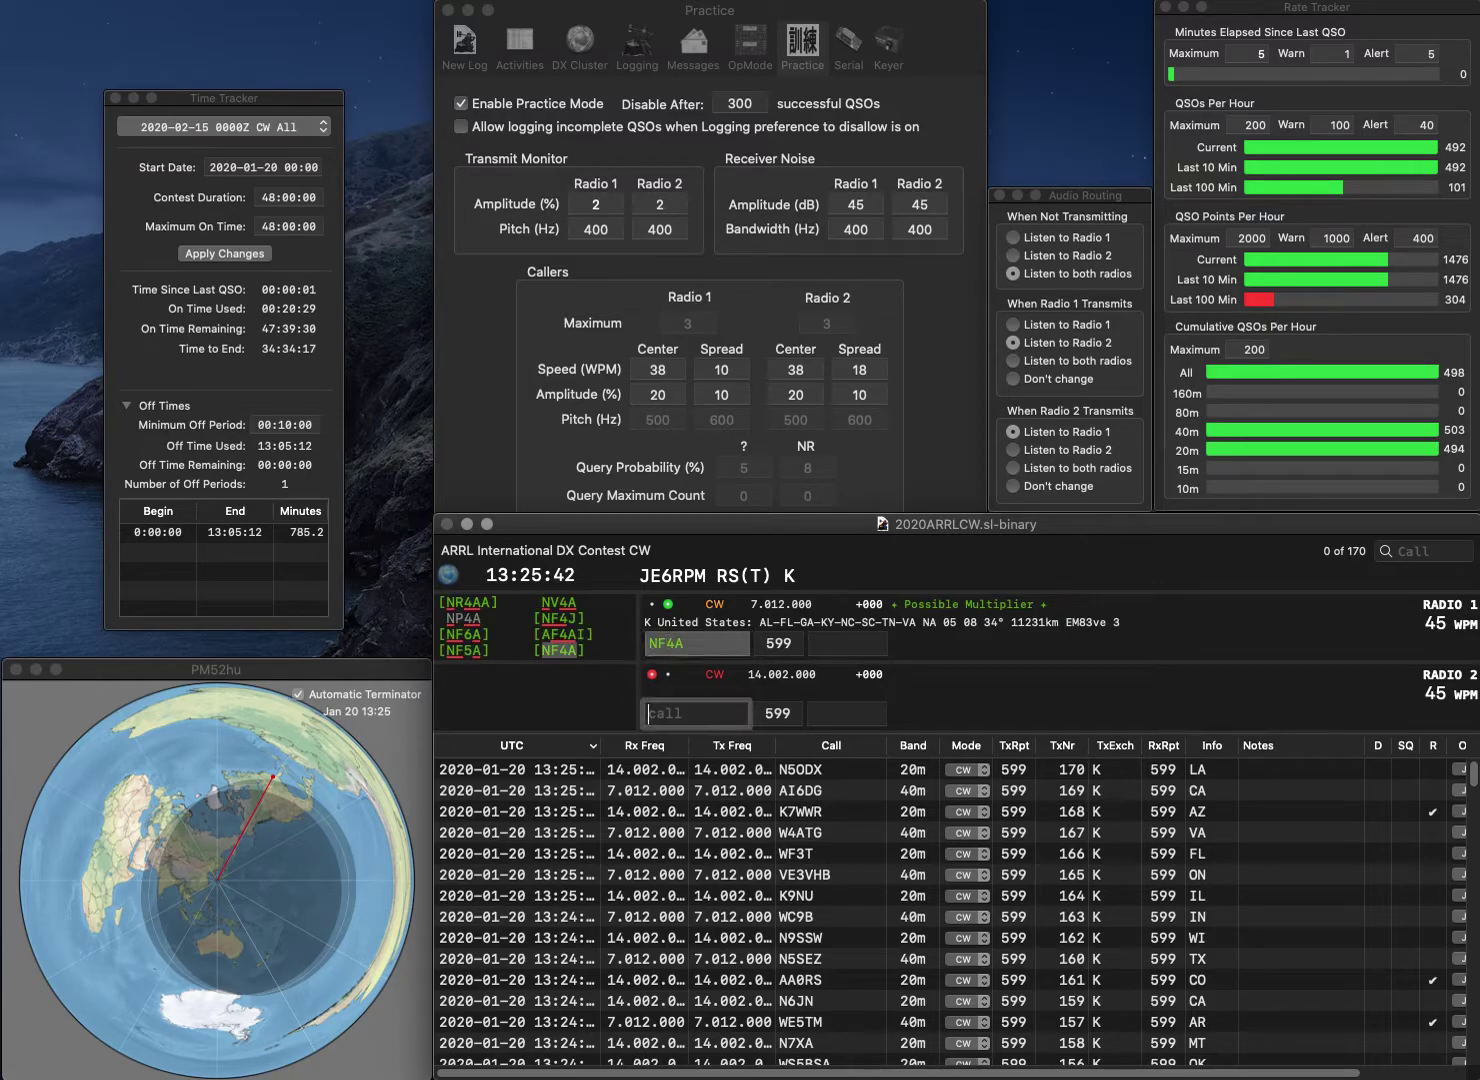
type("N8BRO")
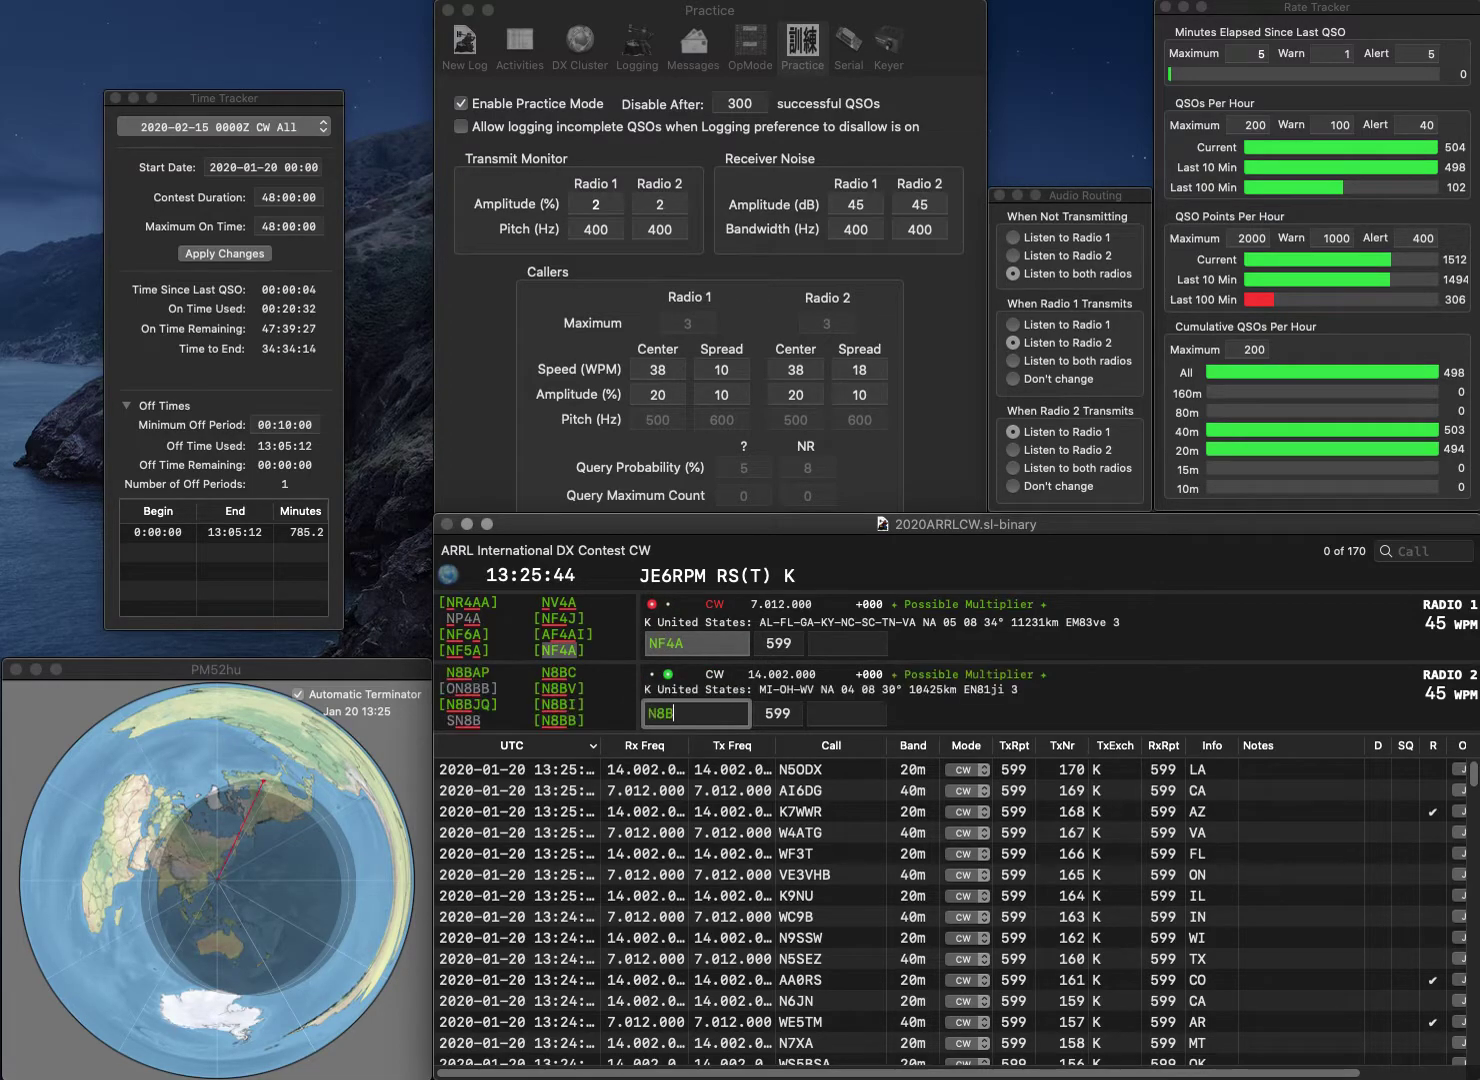
key("Return")
type("SC")
key("Return")
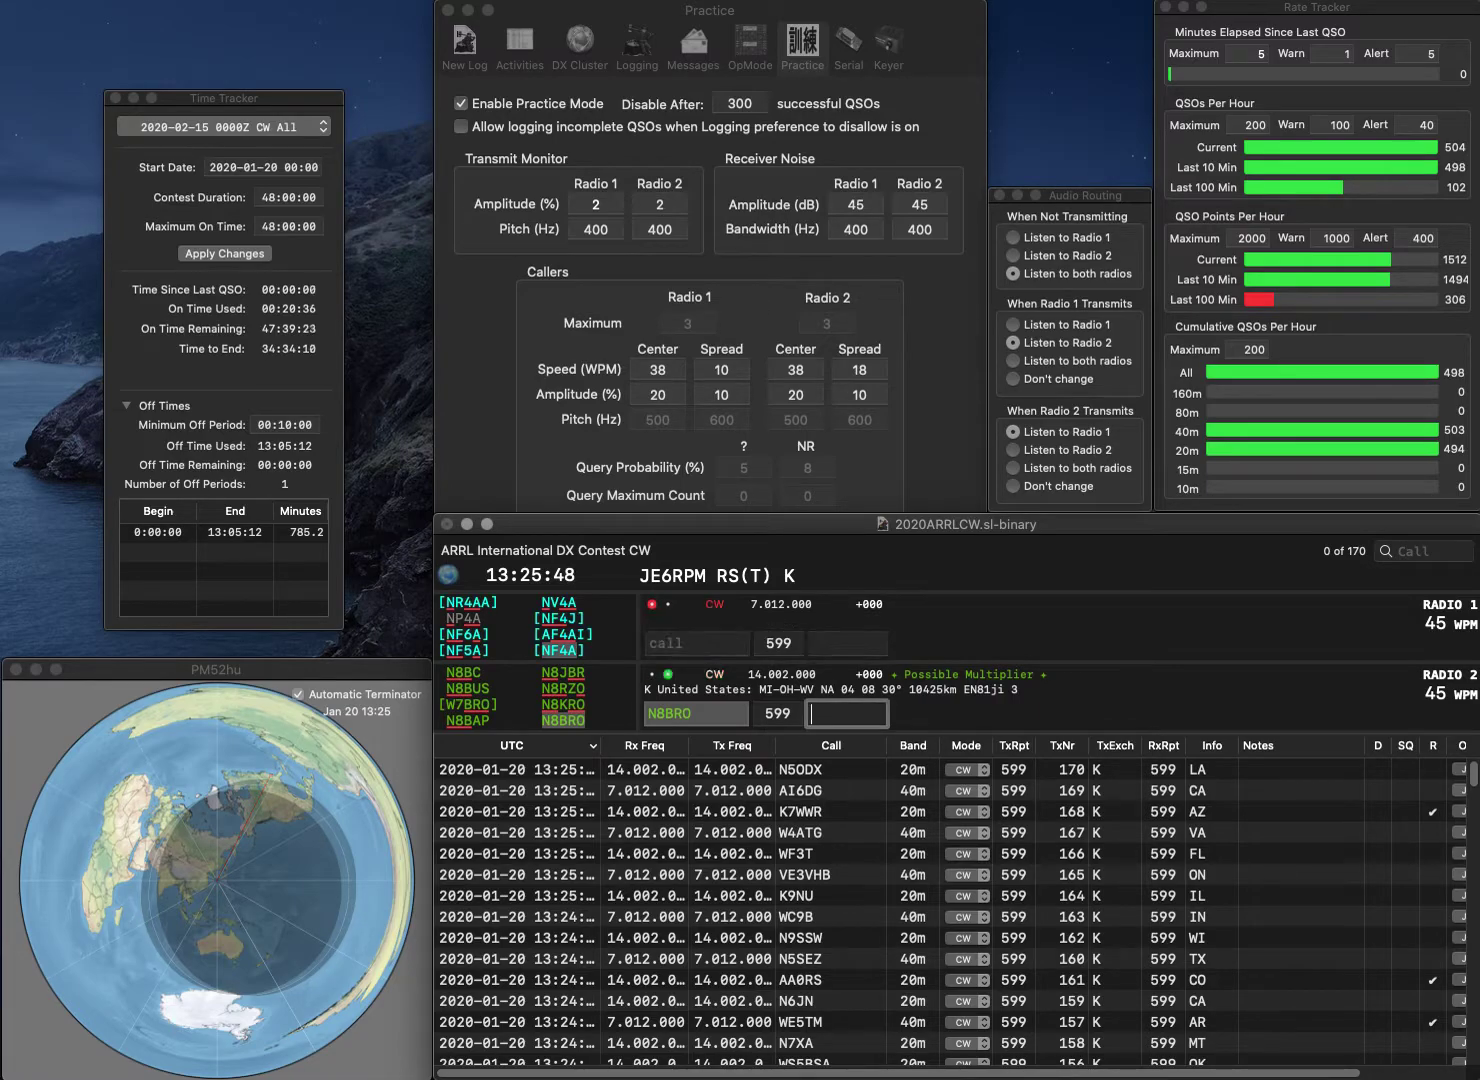
type("OH")
key("Return")
type("KE4")
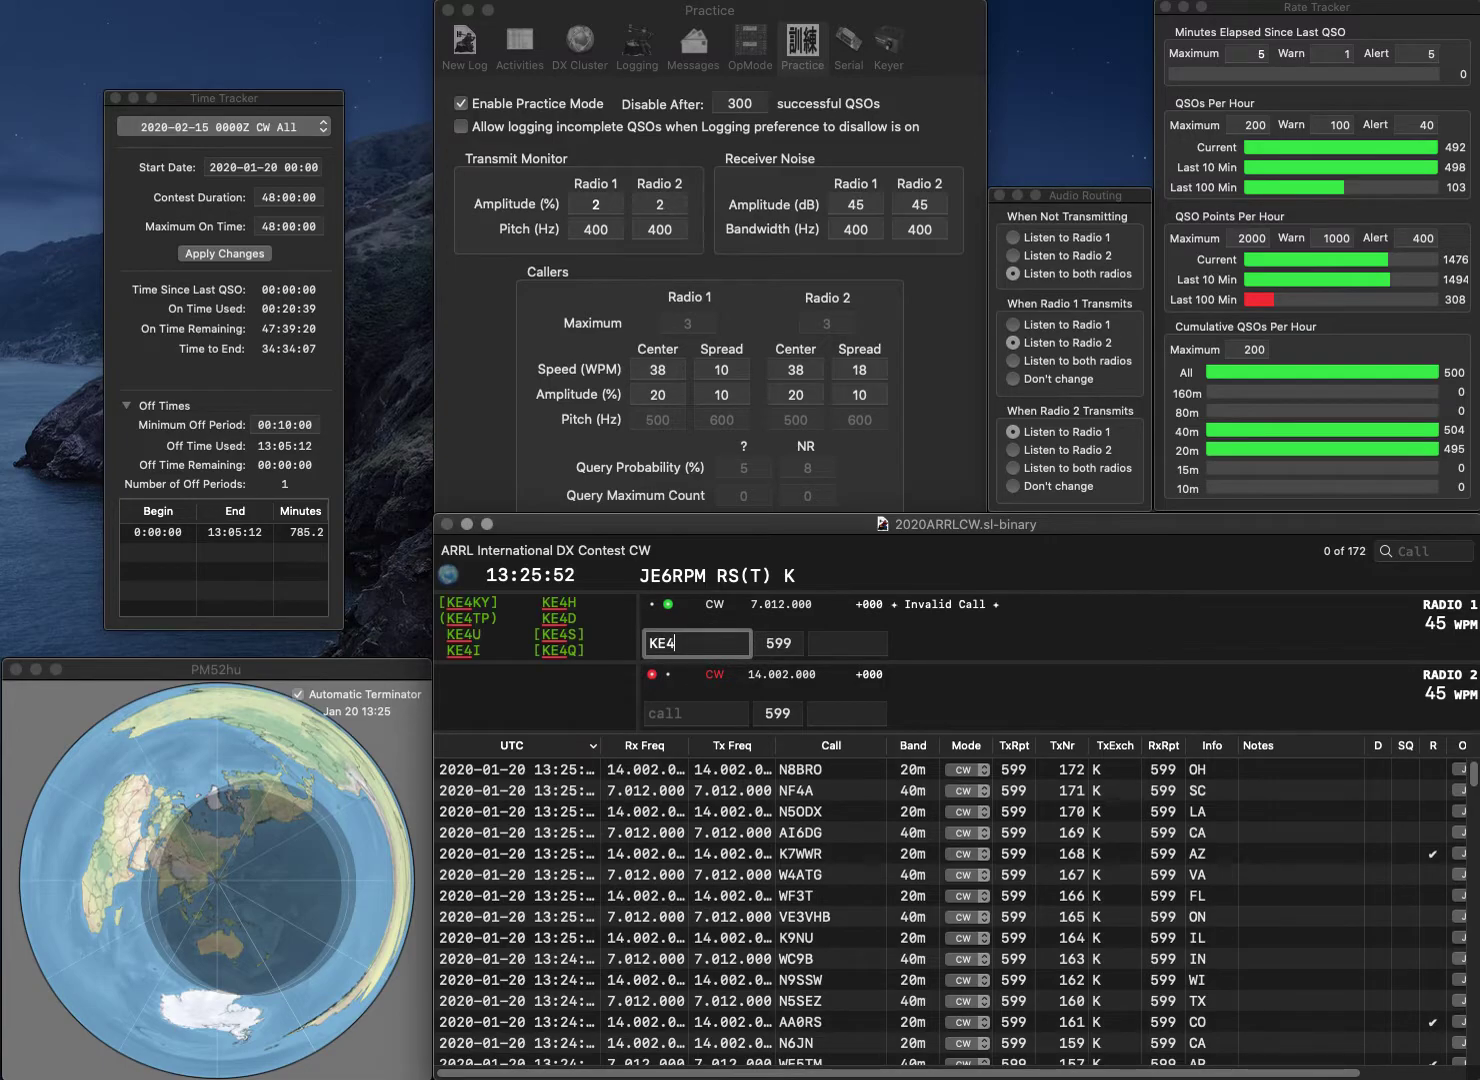
type("U")
key("Return")
Answer partial call K5 on Radio 2 and log KE4U on Radio 1 with exchange SC
type("W")
type("5")
key("Return")
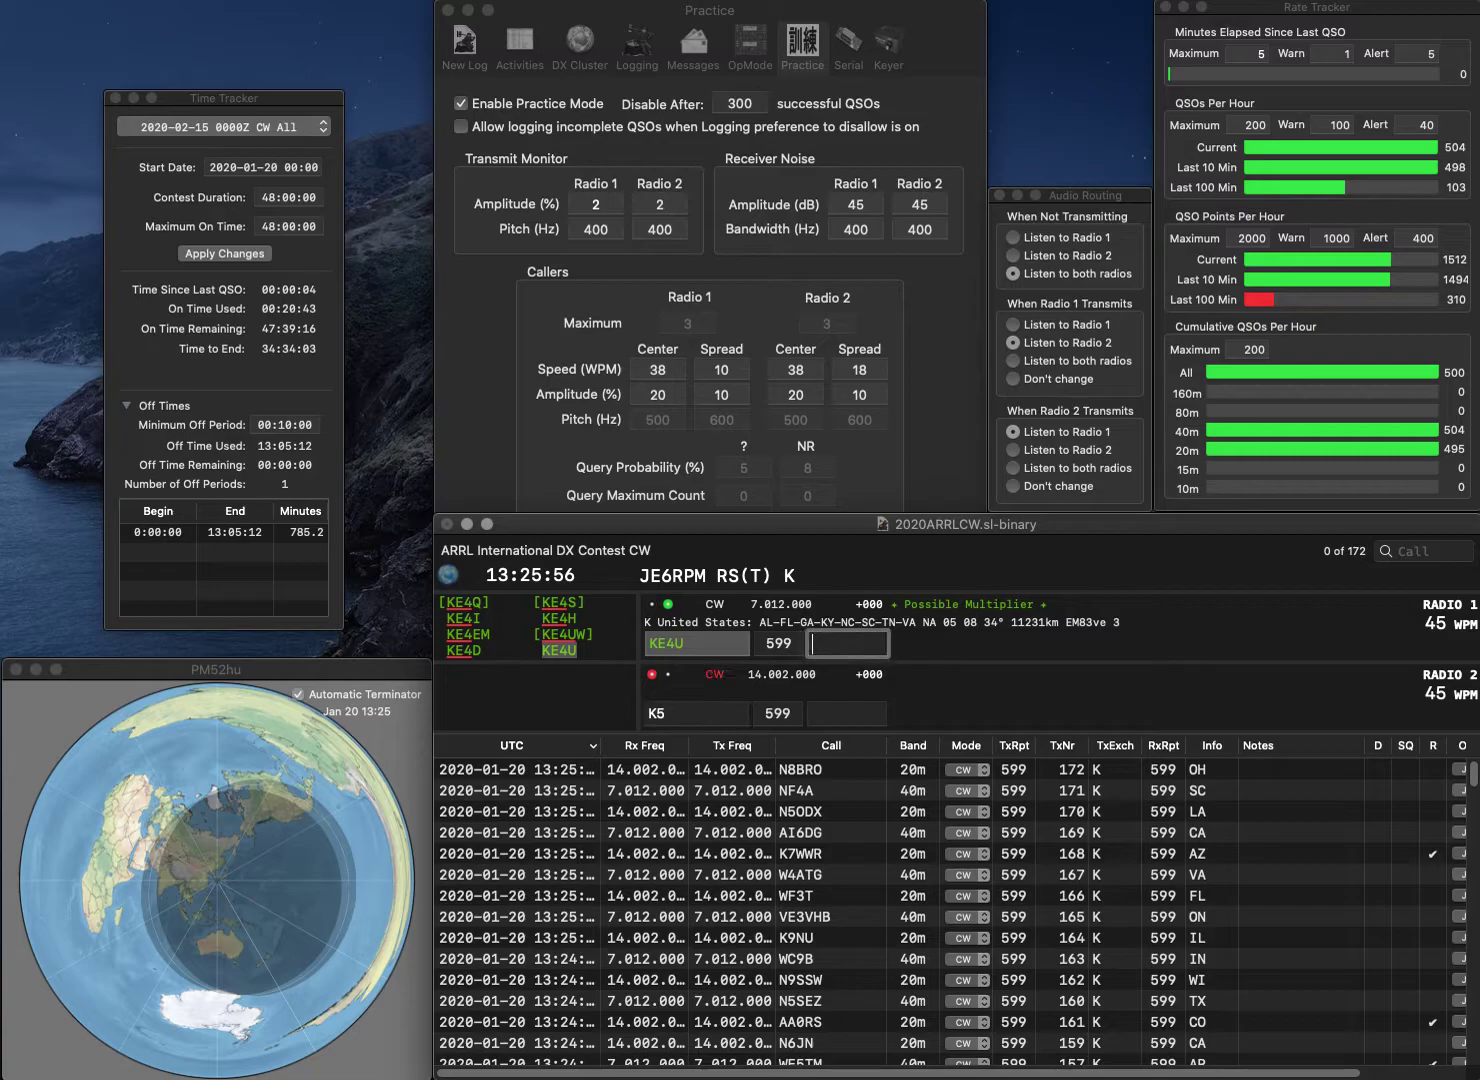
type("SC")
key("Return")
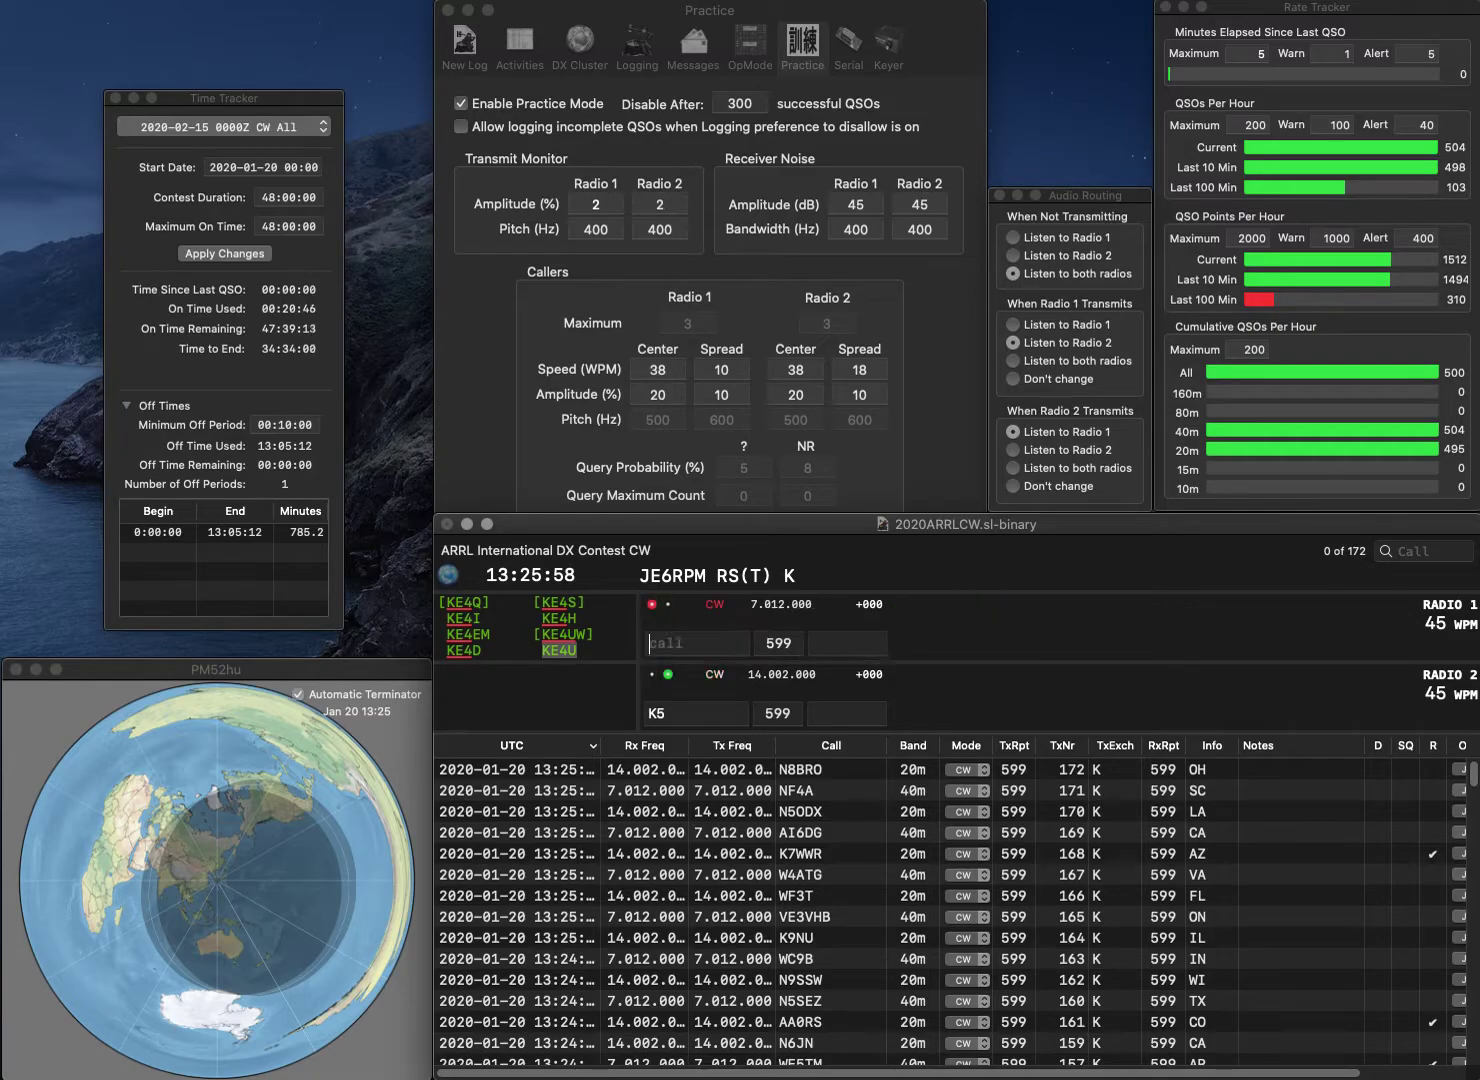
Correct the Radio 2 partial call to KH6 and answer it, and answer partial call 3FH on Radio 1
key("BackSpace")
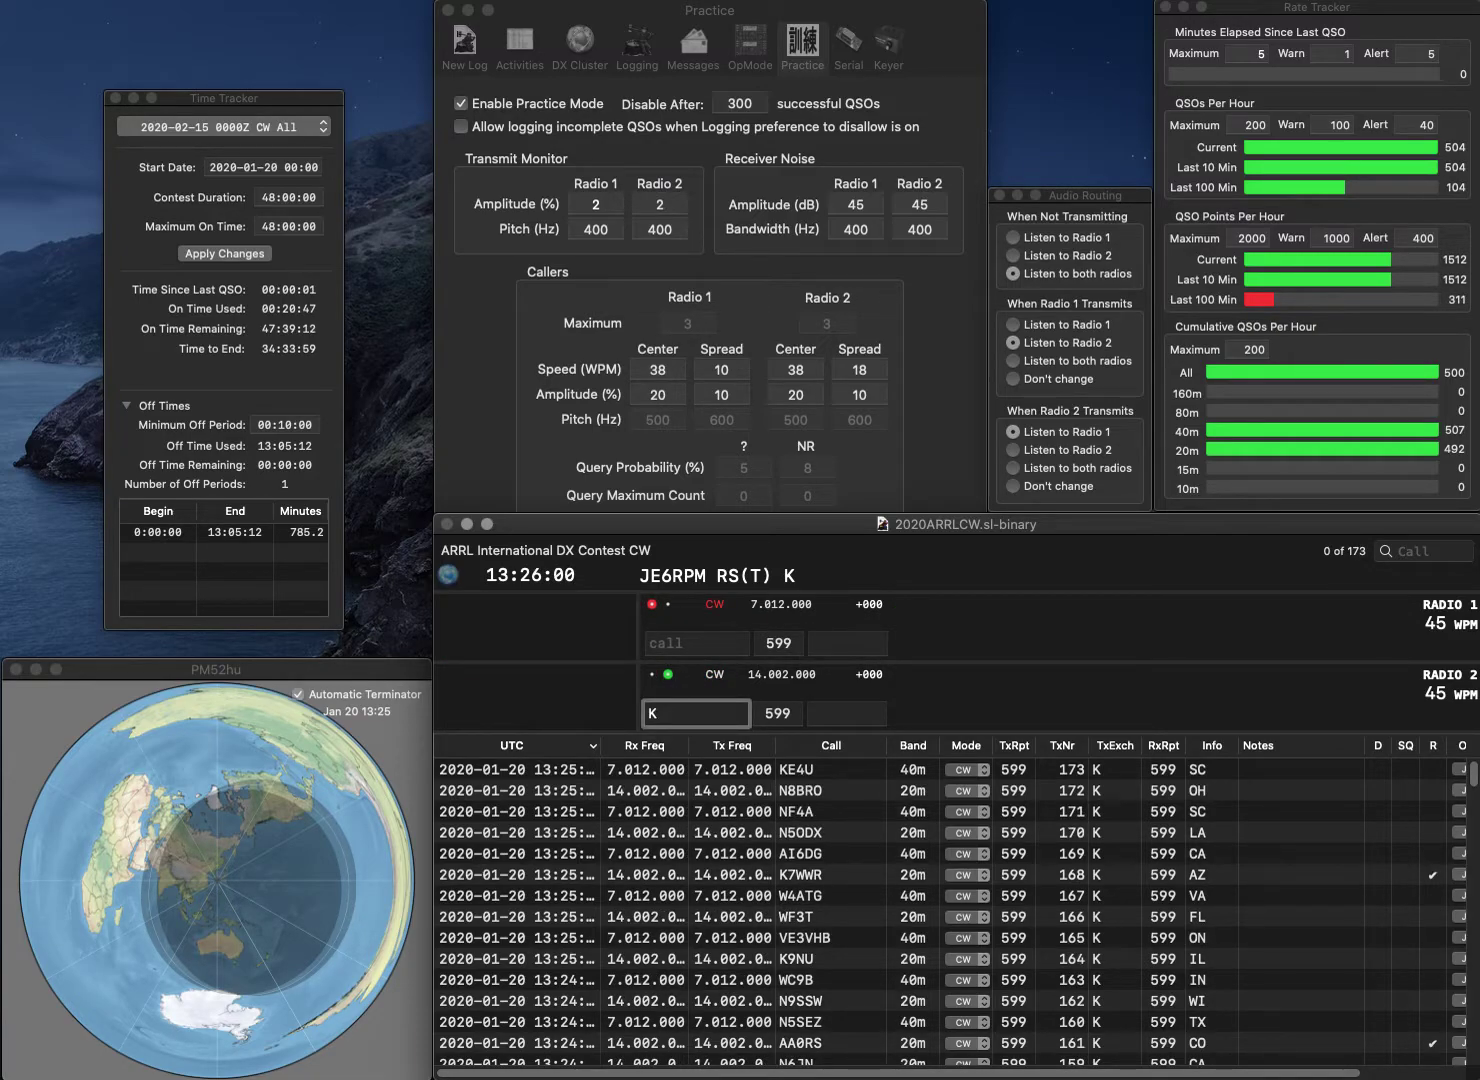
type("H6")
key("Return")
type("3FH")
key("Return")
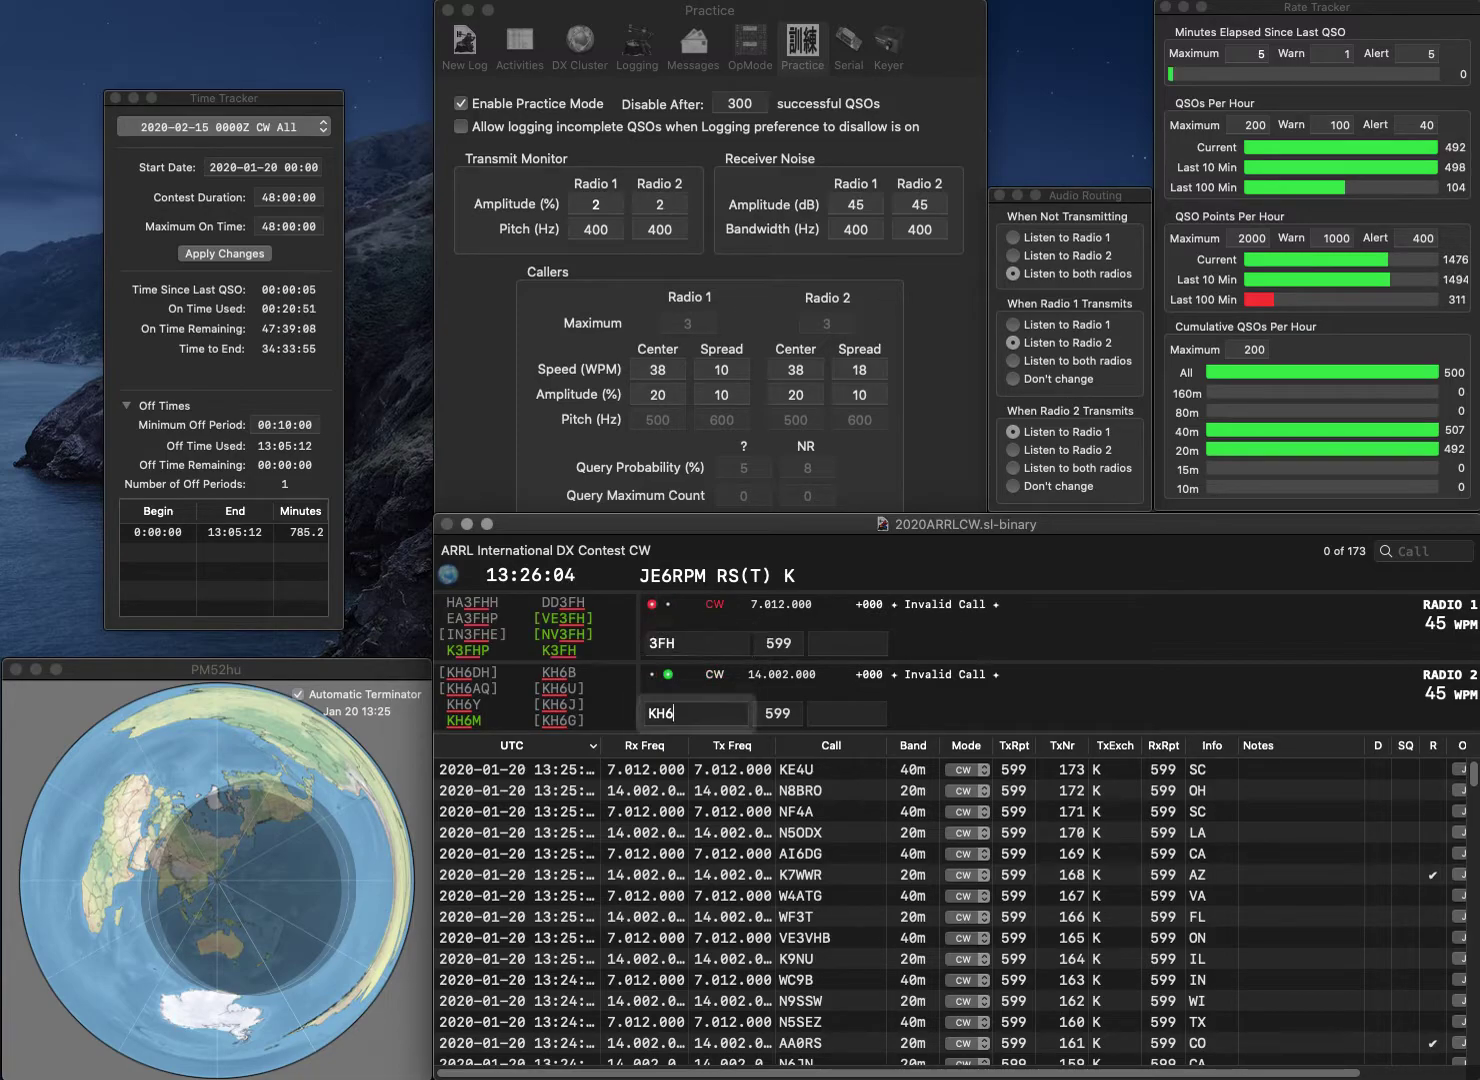
Complete the calls as KH6M on Radio 2 and VE3FH on Radio 1, and answer both
type("M")
key("Return")
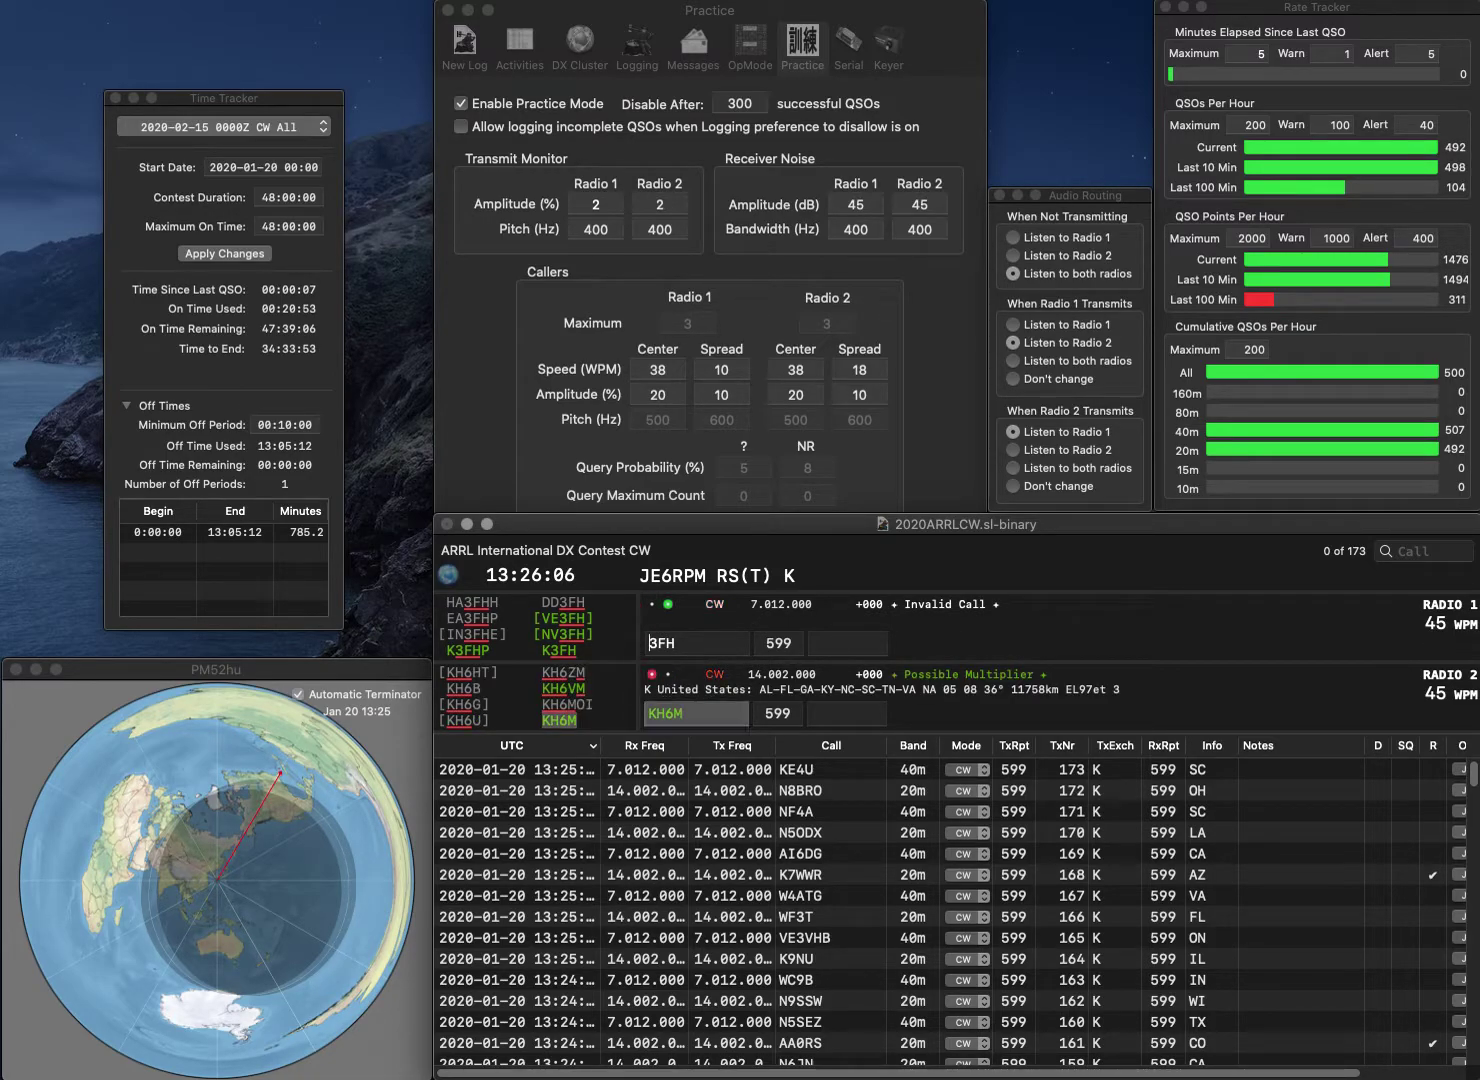
type("VE")
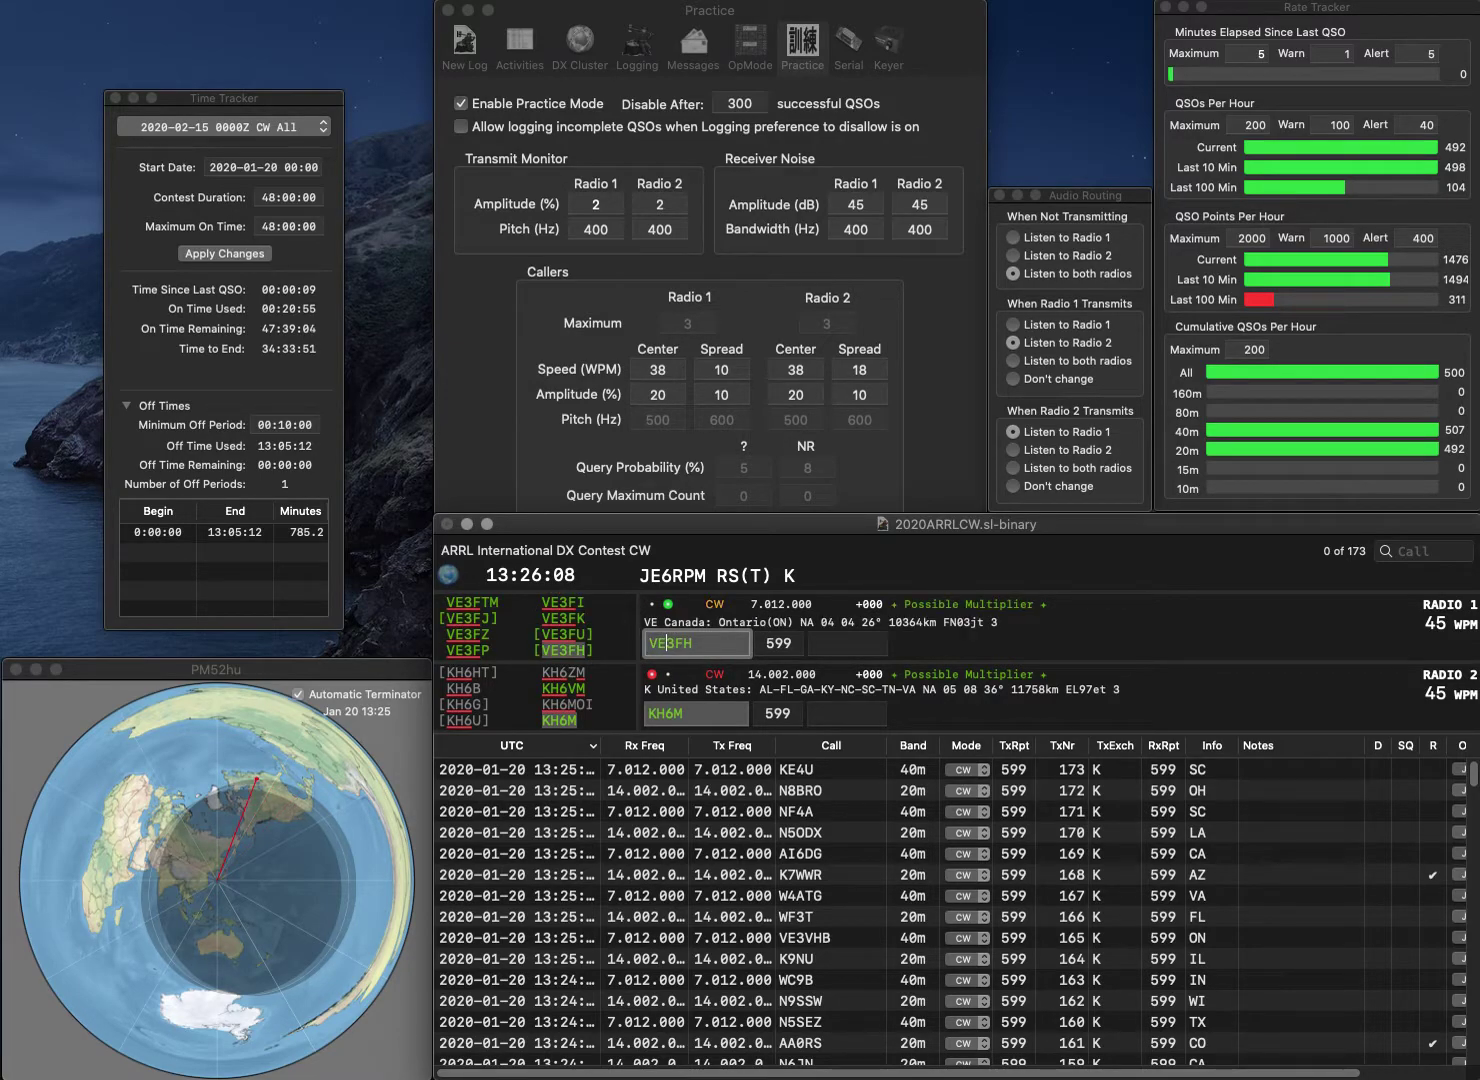
key("Return")
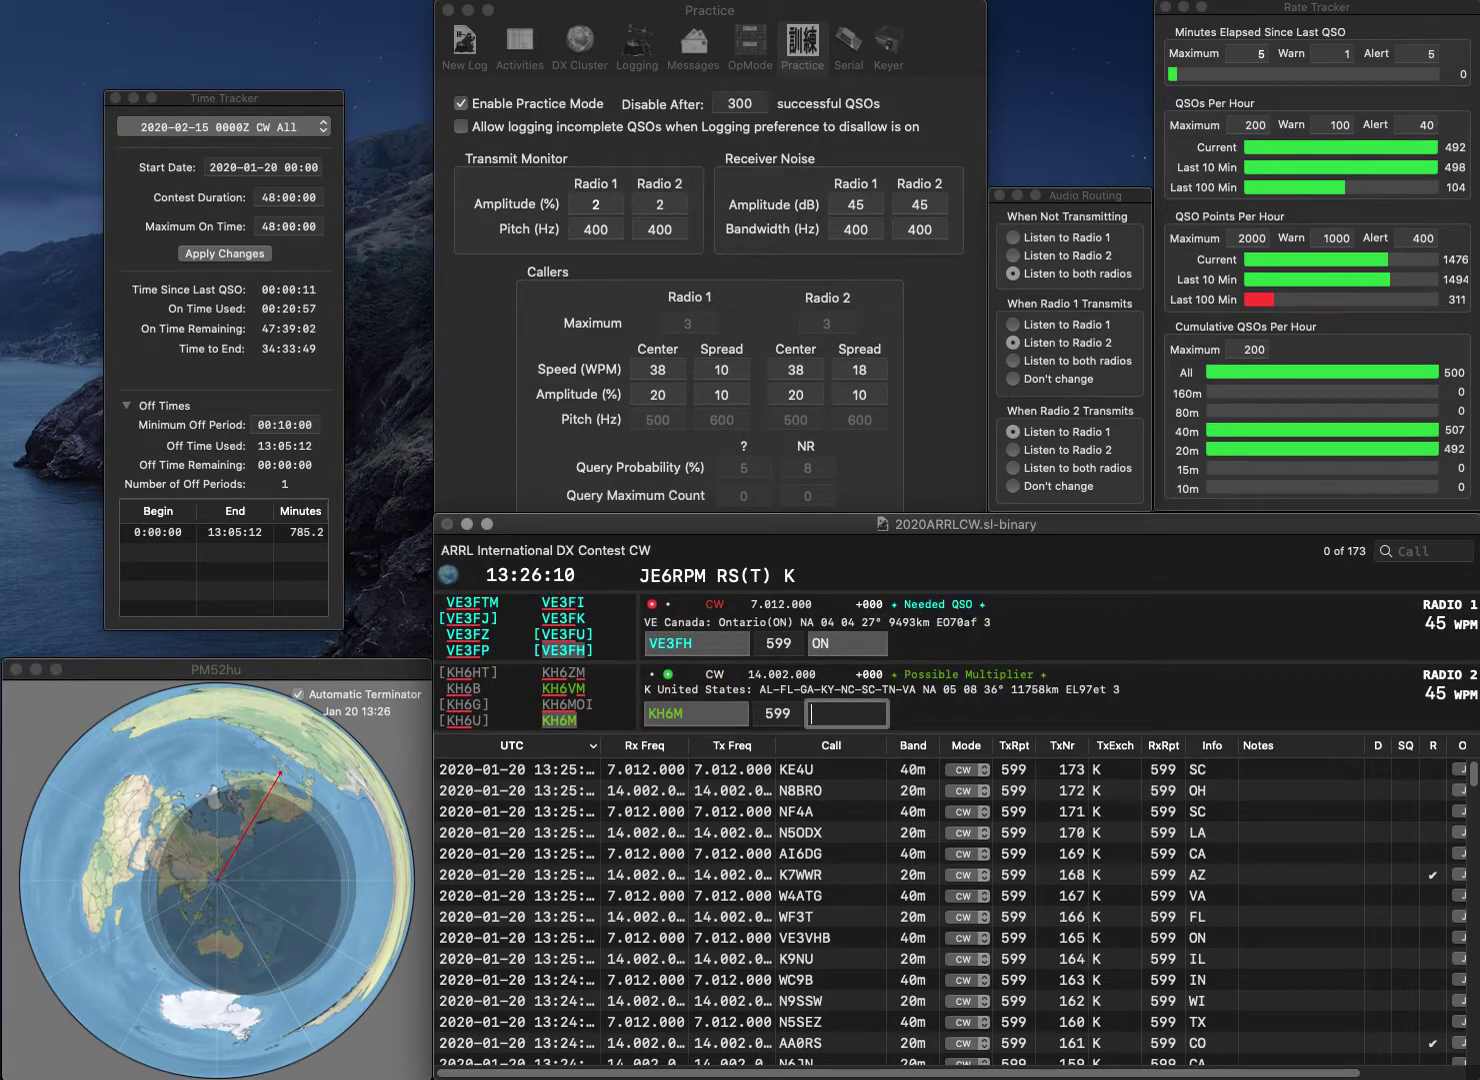
type("KY")
key("Return")
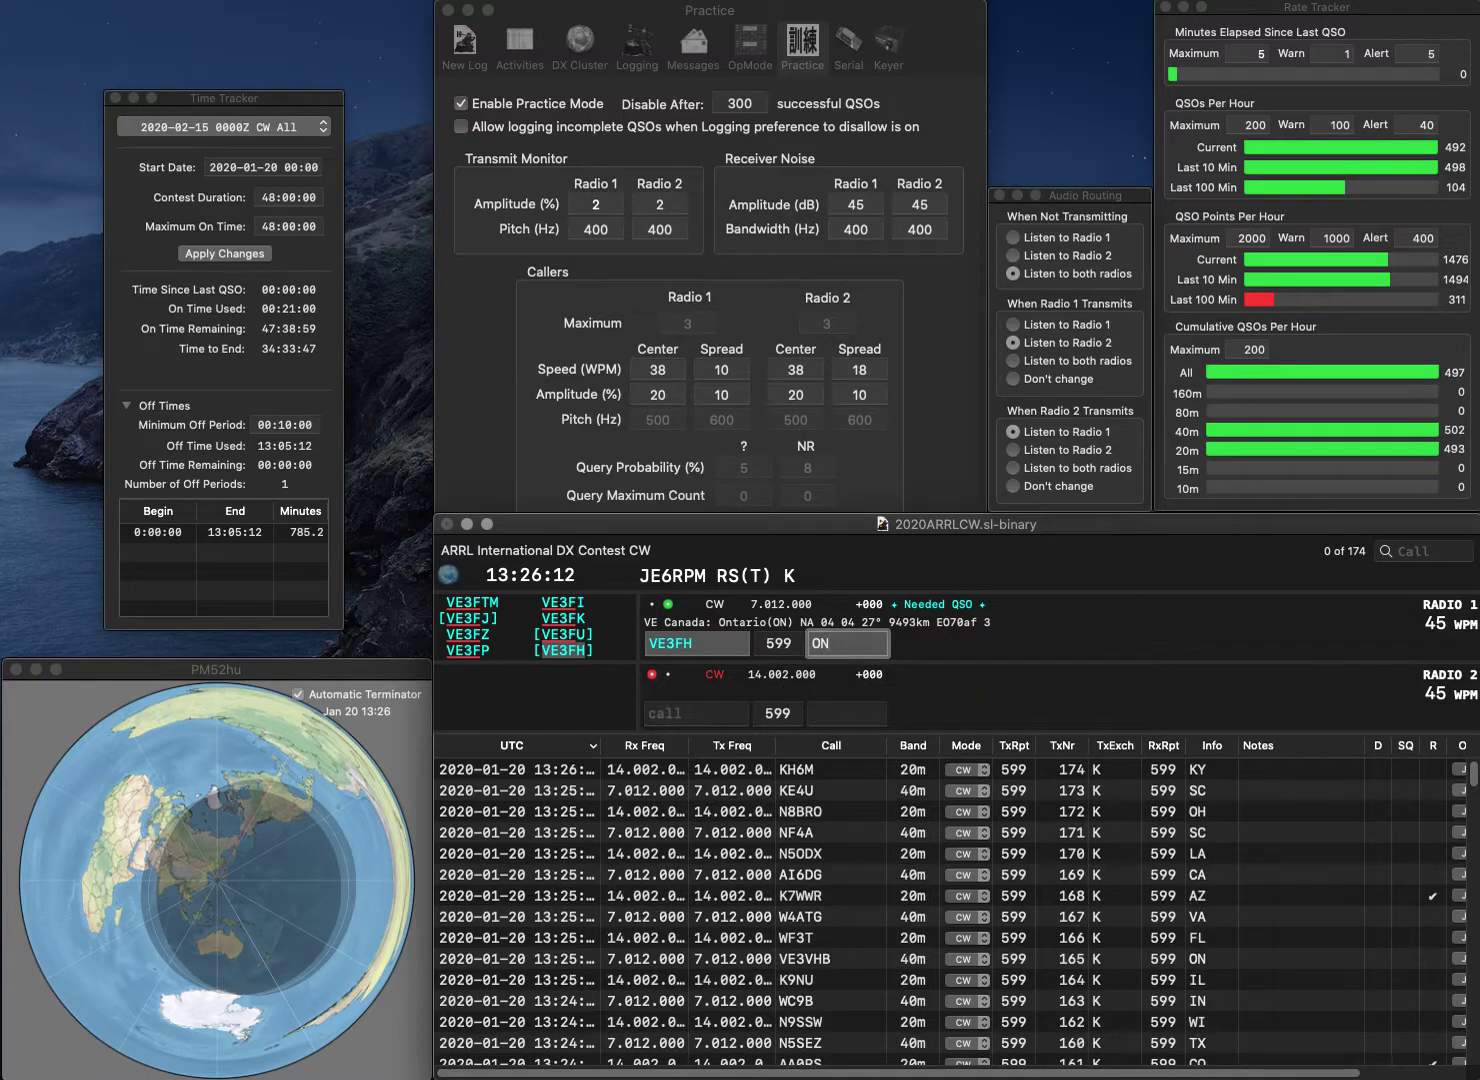
key("Return")
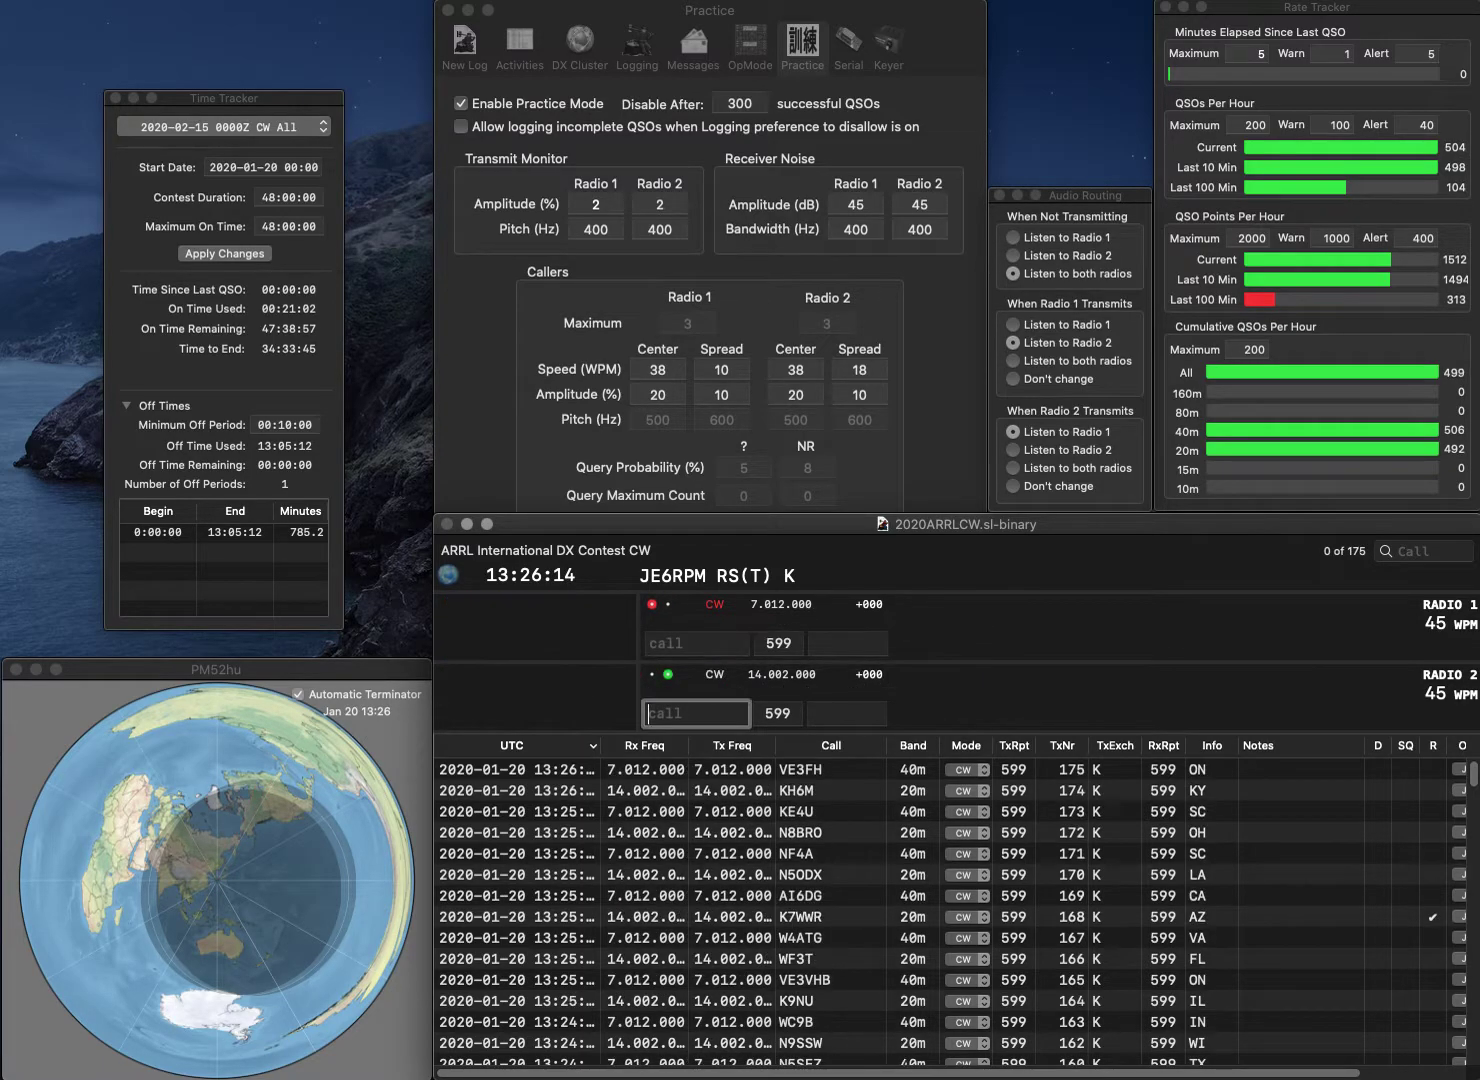
type("W6IS")
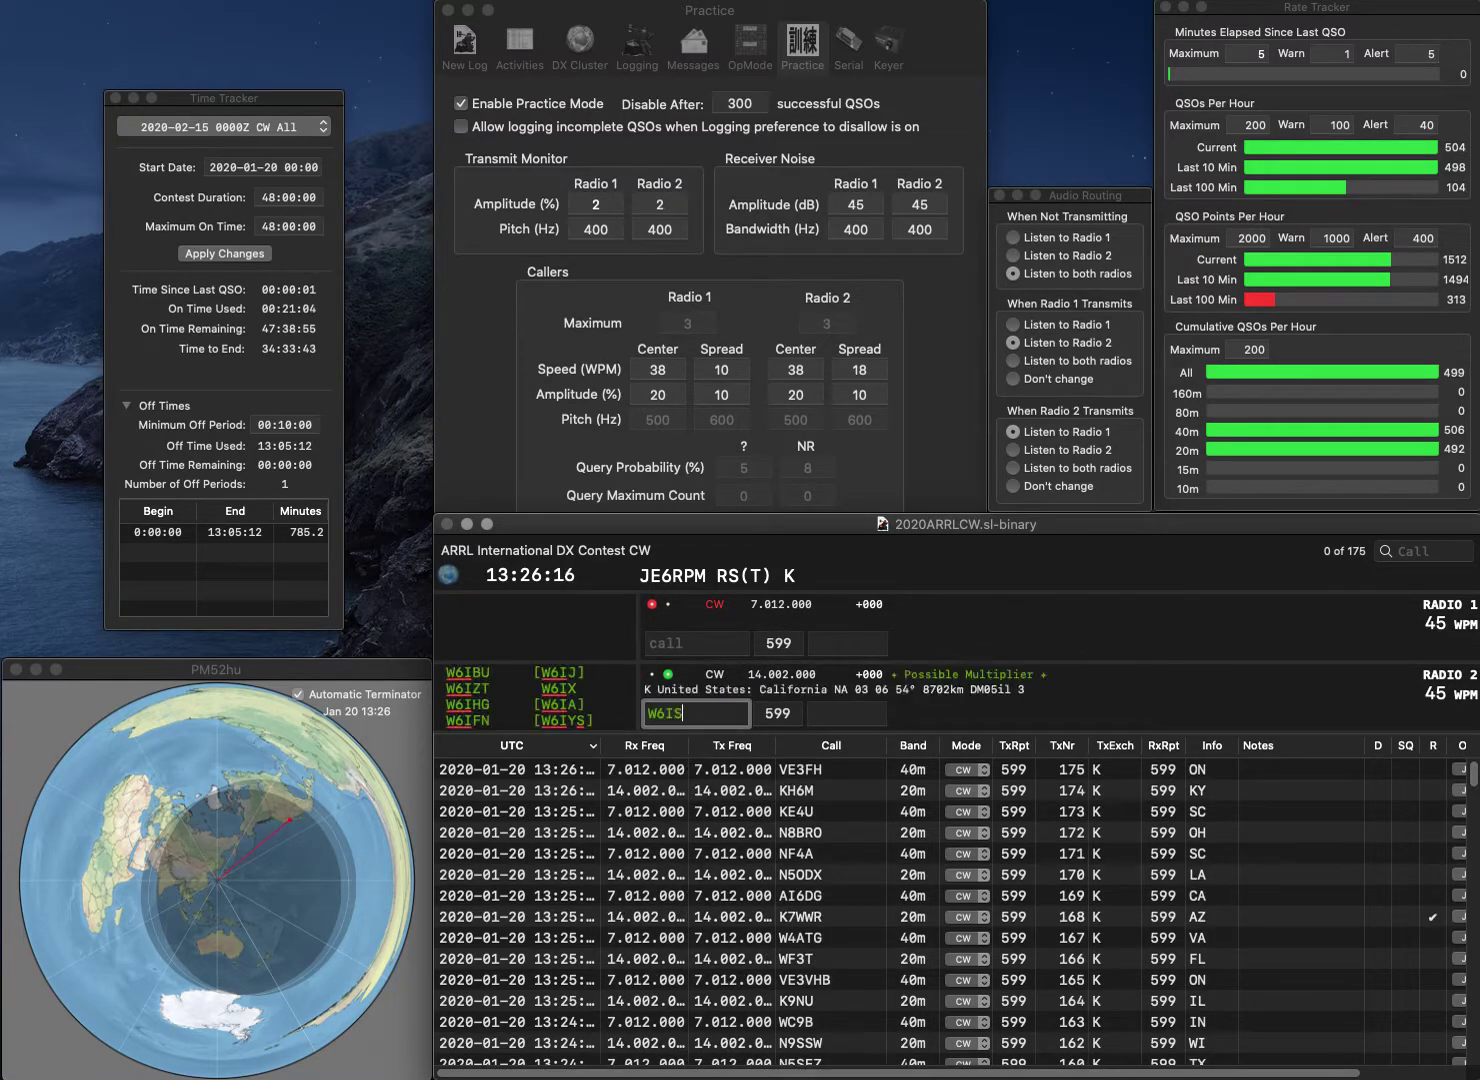
key("Return")
type("KW4PK")
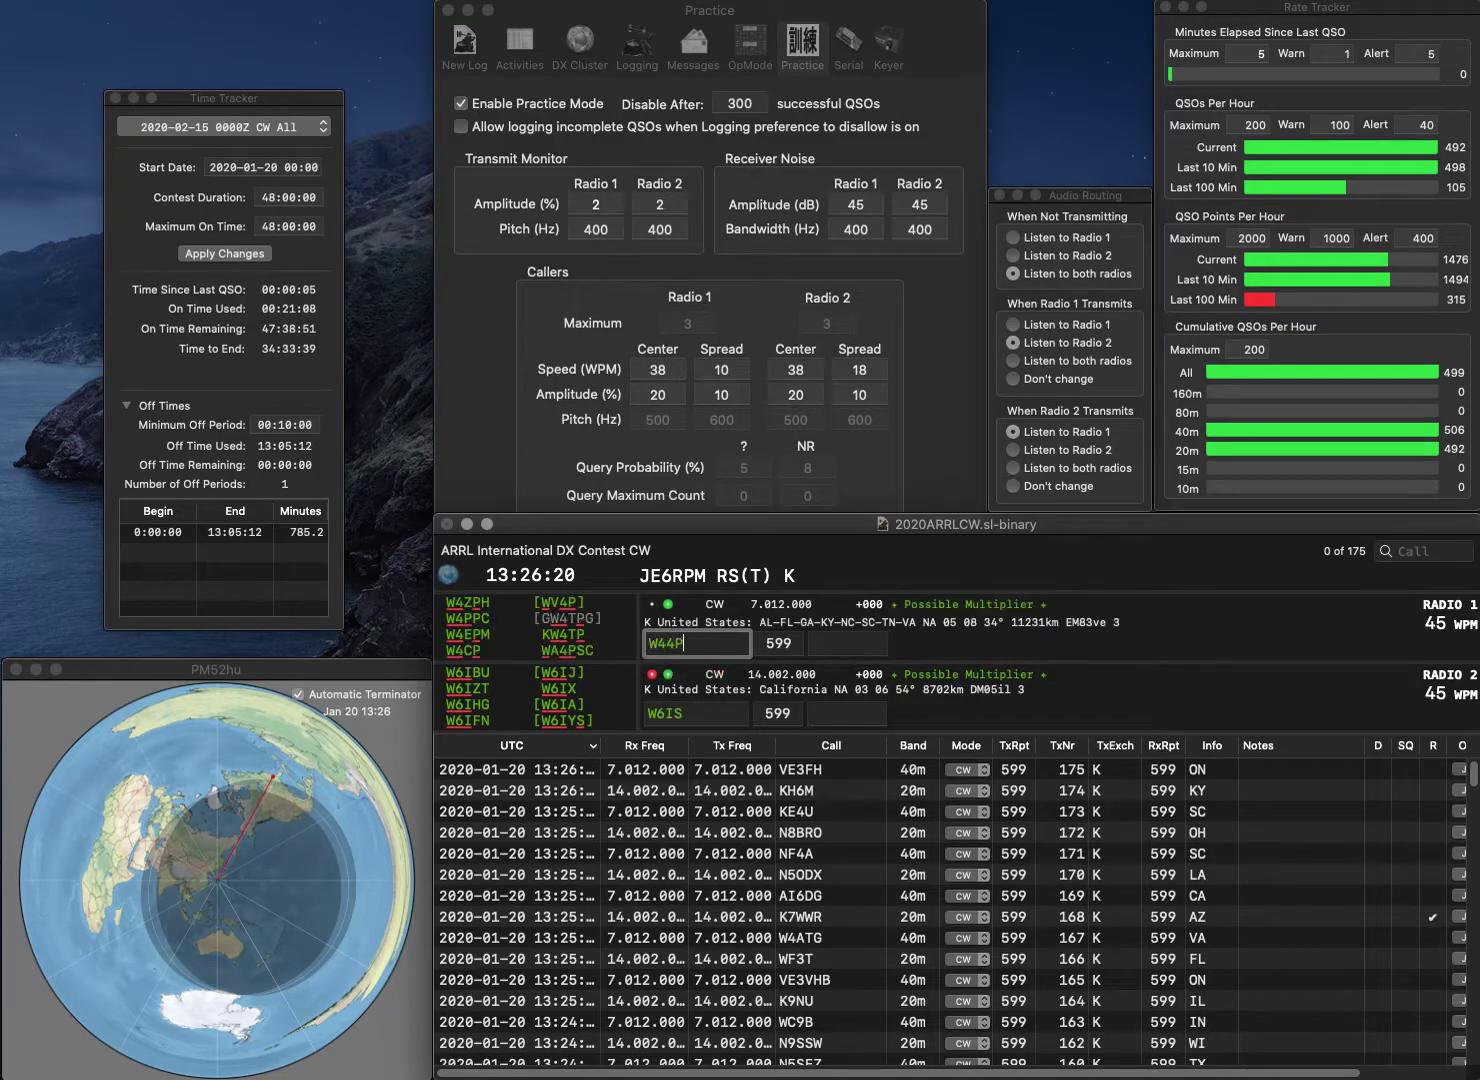
key("Return")
key("BackSpace")
type("HG/")
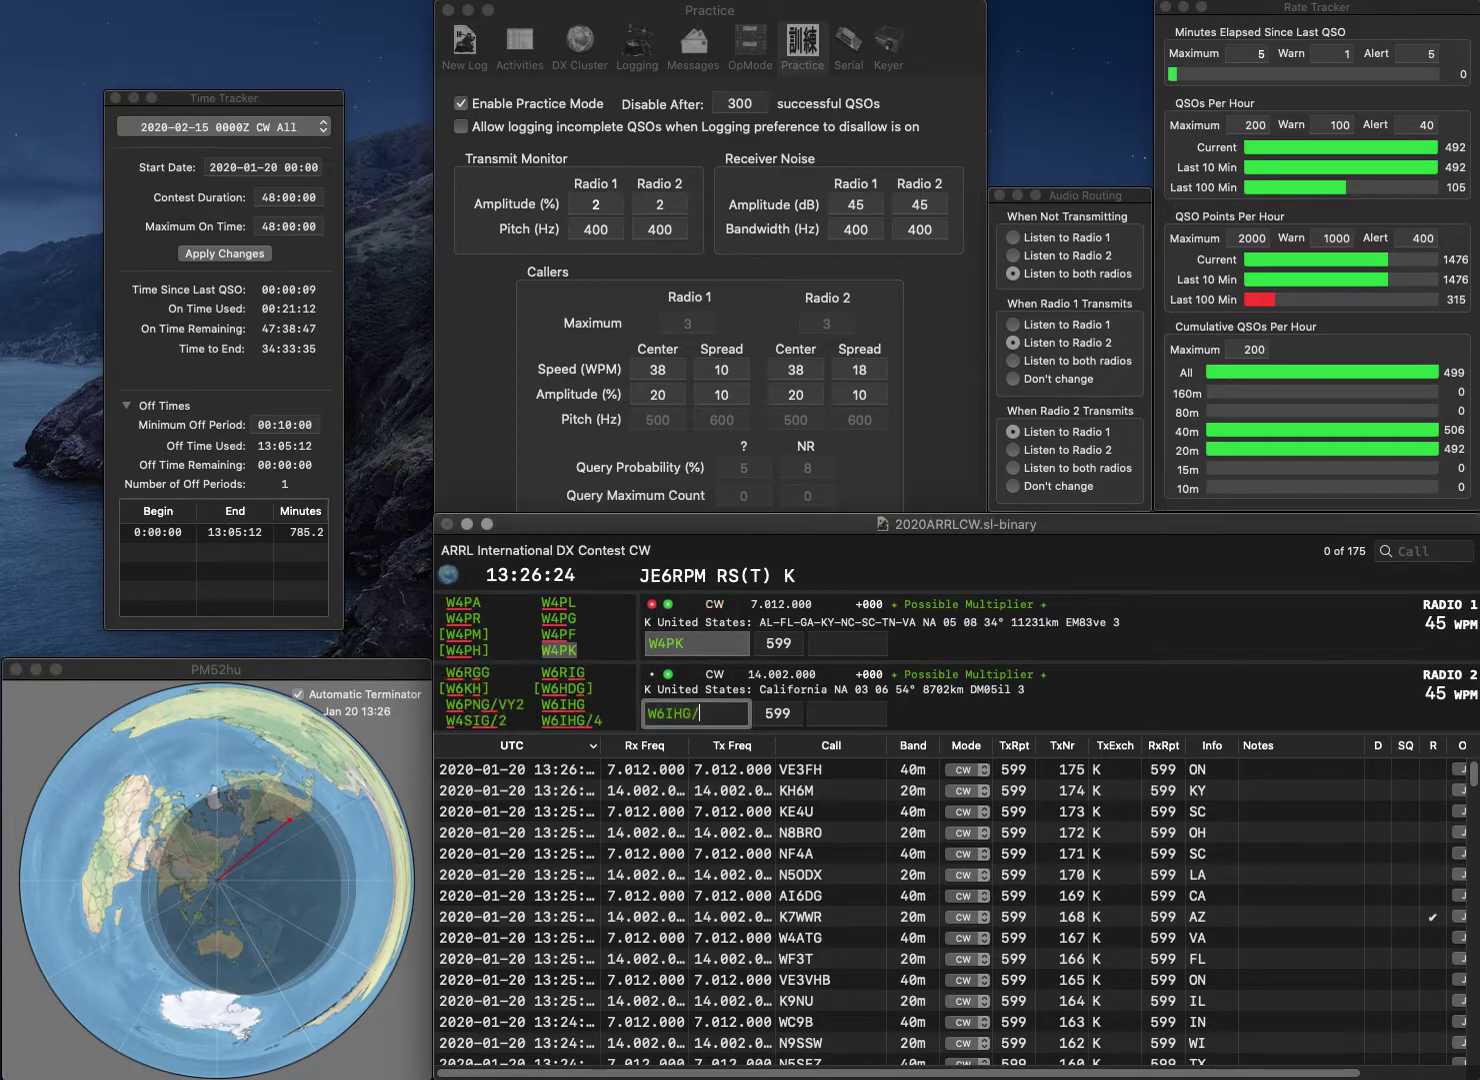
type("4")
key("Return")
Log W4PK on Radio 1 and W6IHG/4 on Radio 2, both with exchange NC
type("N")
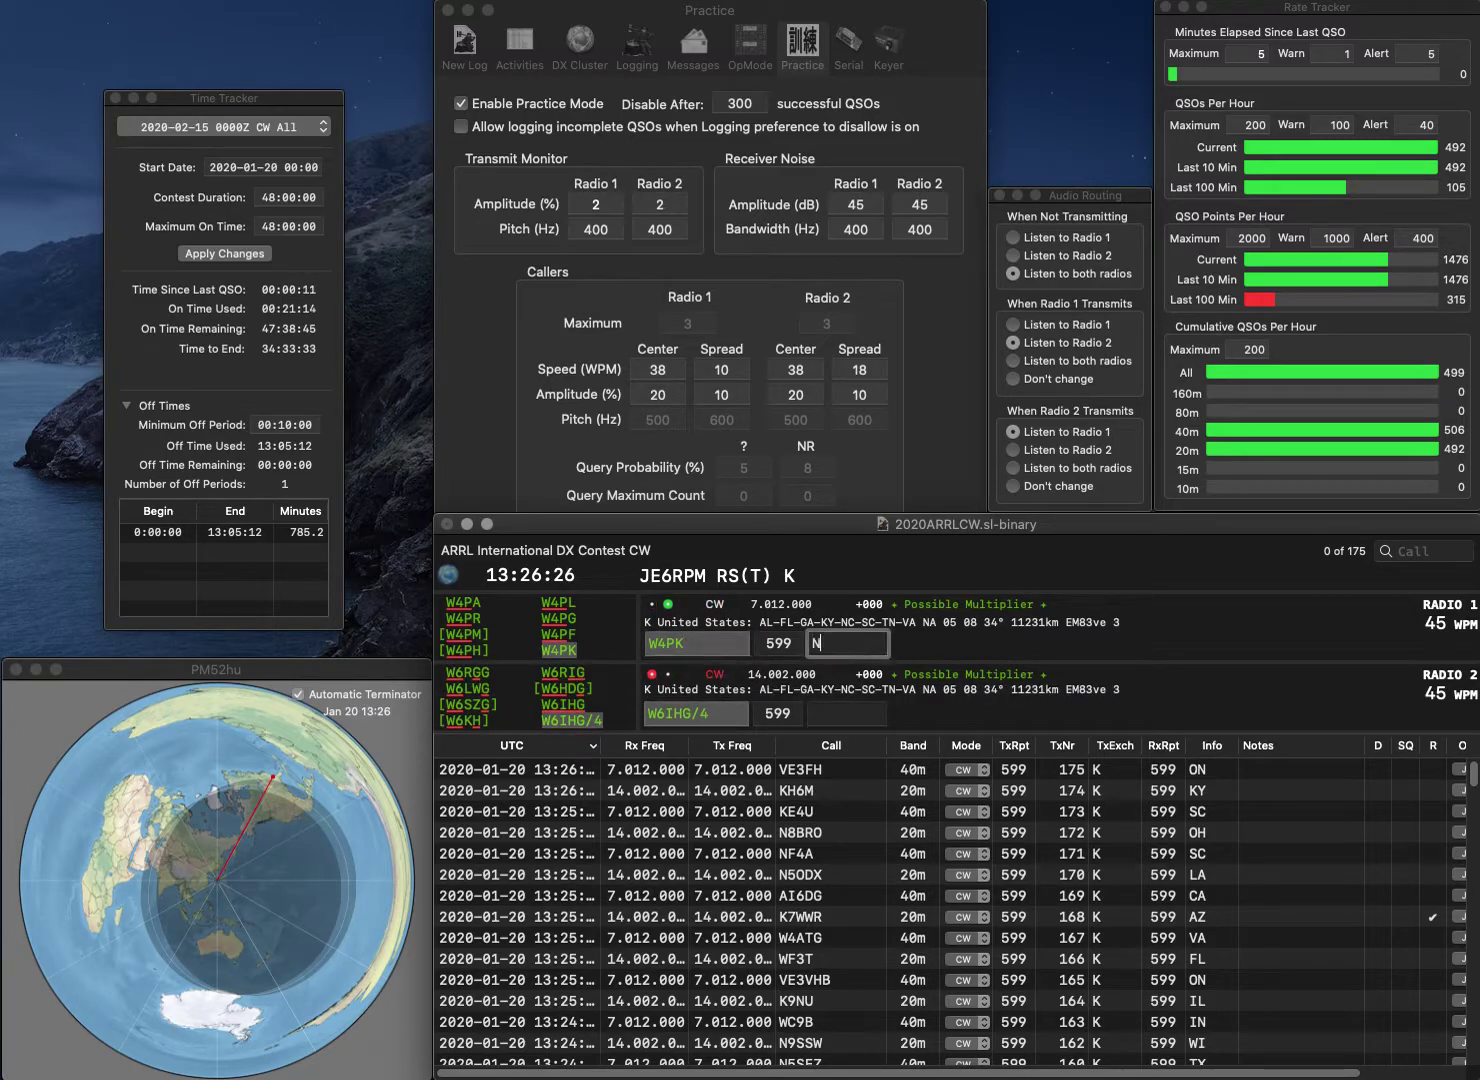
type("C")
key("Return")
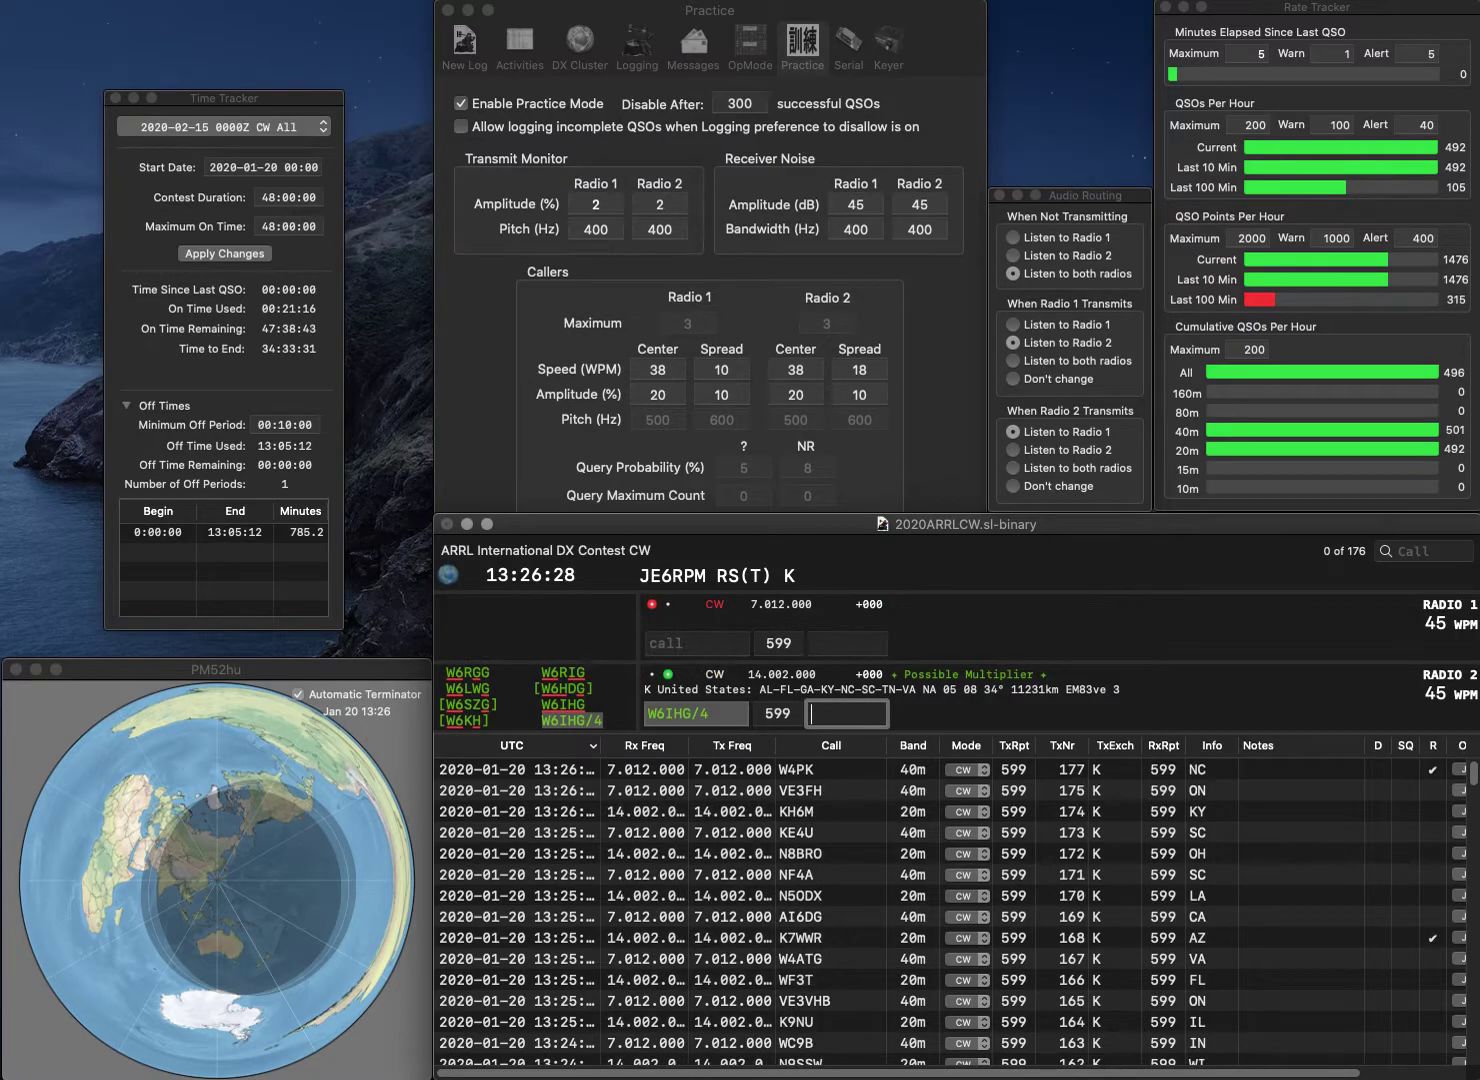
type("NC")
key("Return")
Answer KK4RQI on Radio 1 and AG7GB on Radio 2
type("KK")
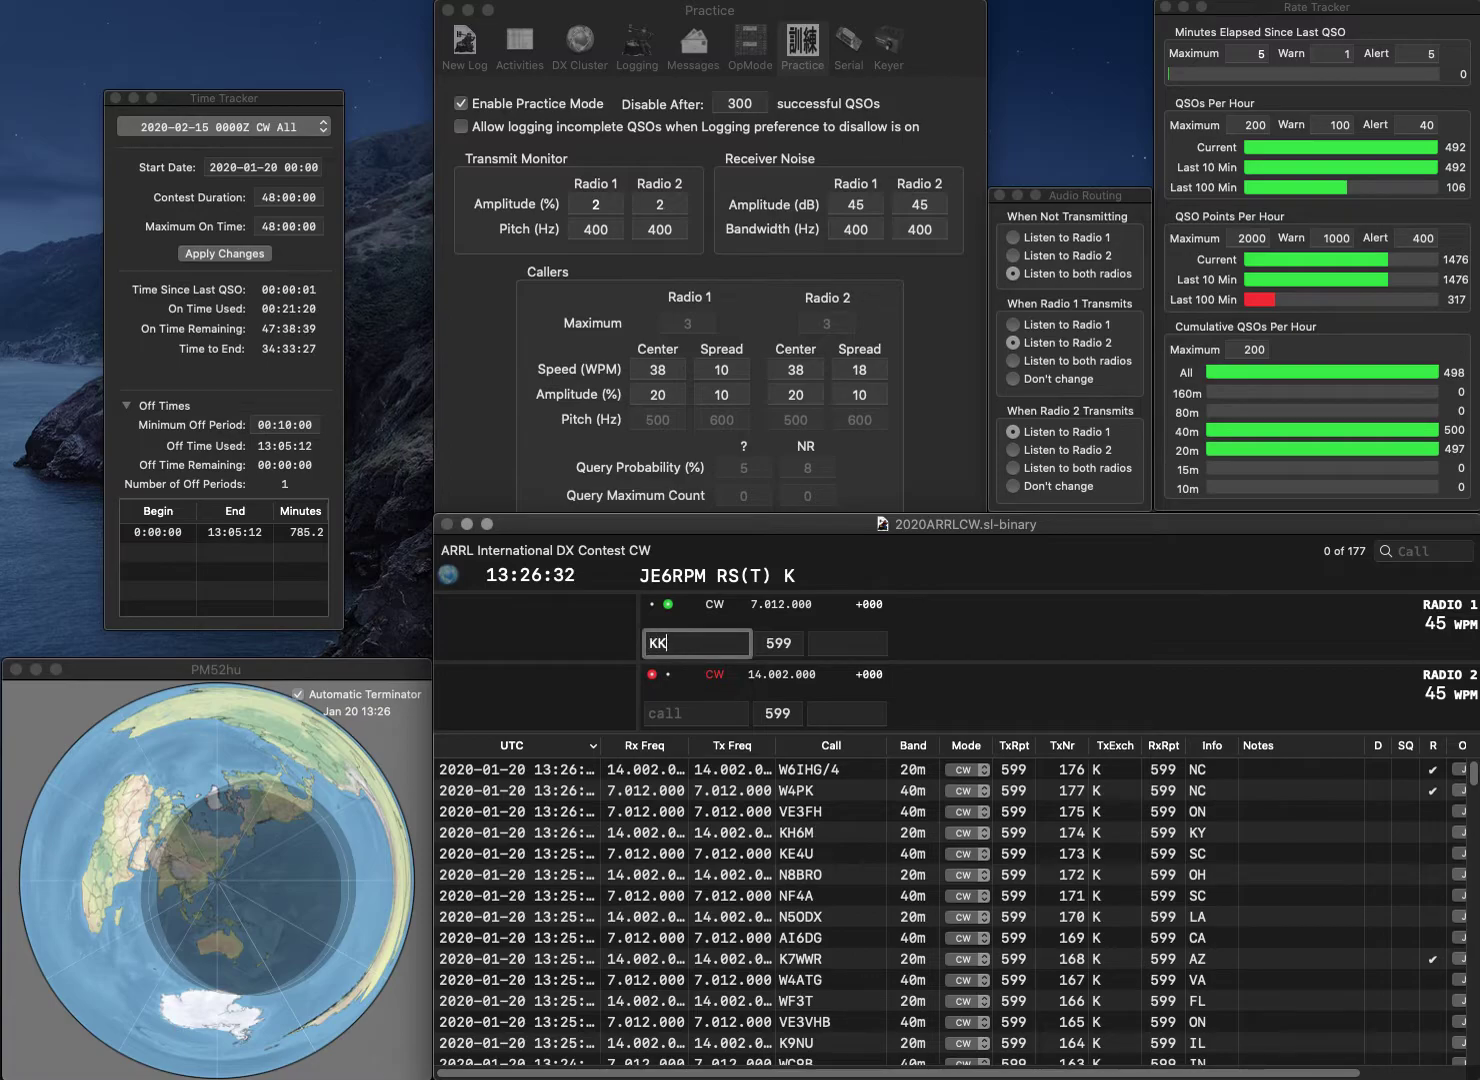
type("4RQI")
key("Return")
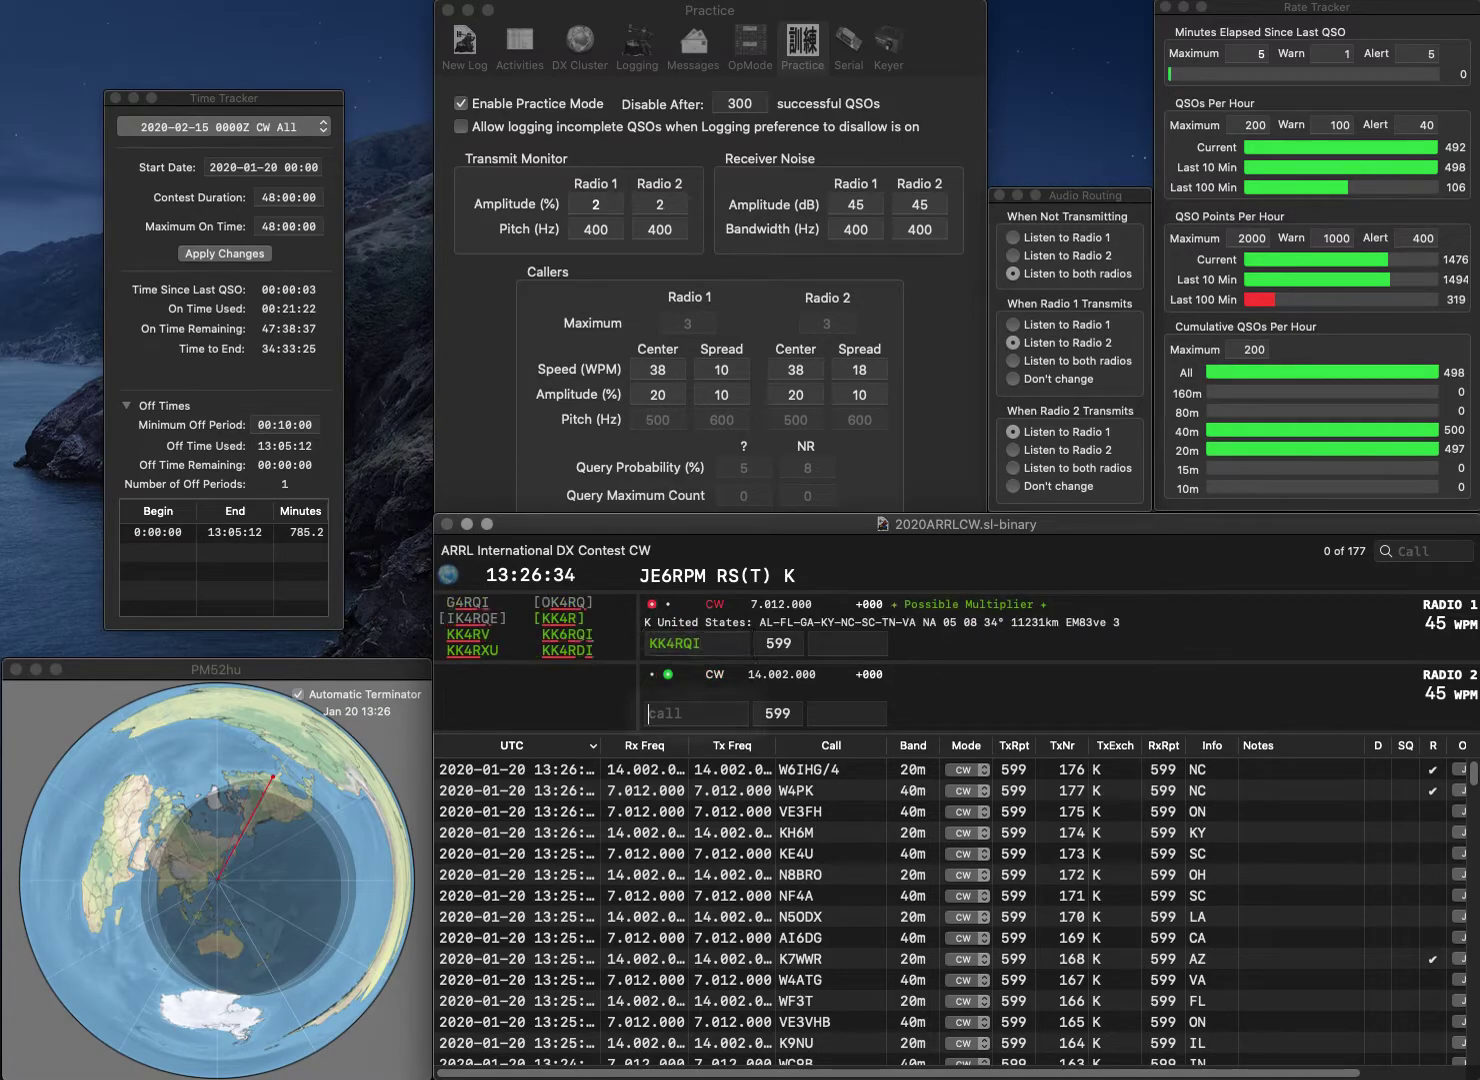
type("7GB")
key("Home")
type("AG")
key("Return")
key("Left")
key("Left")
key("BackSpace")
type("6")
key("Return")
key("space")
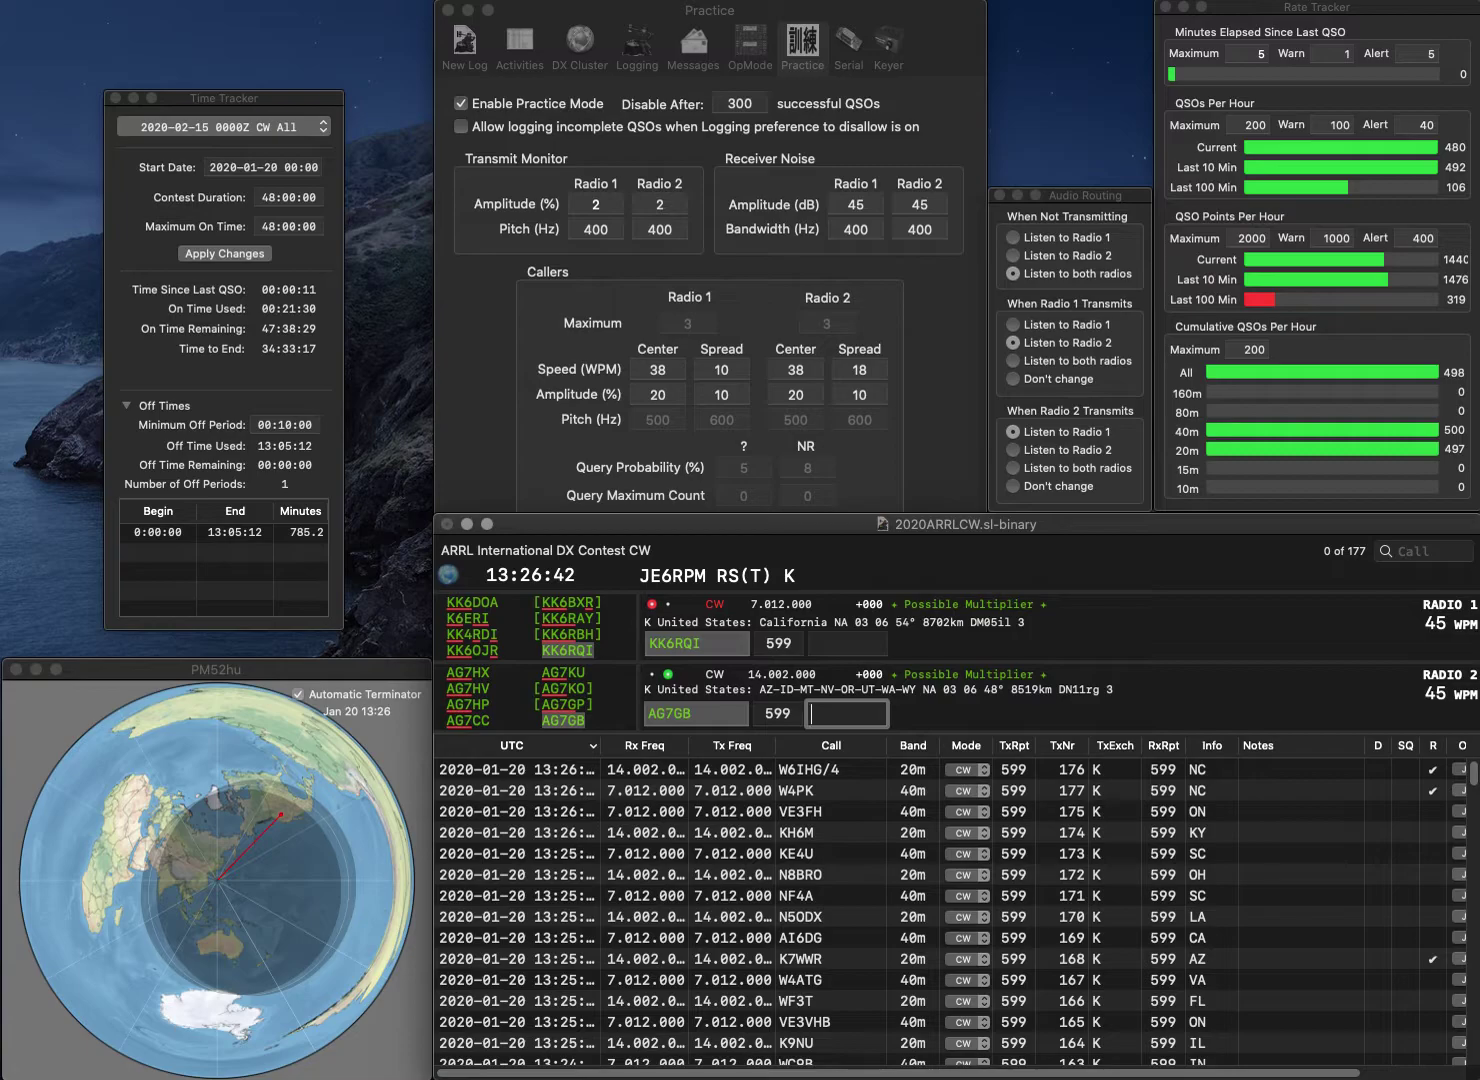
type("WA")
key("Return")
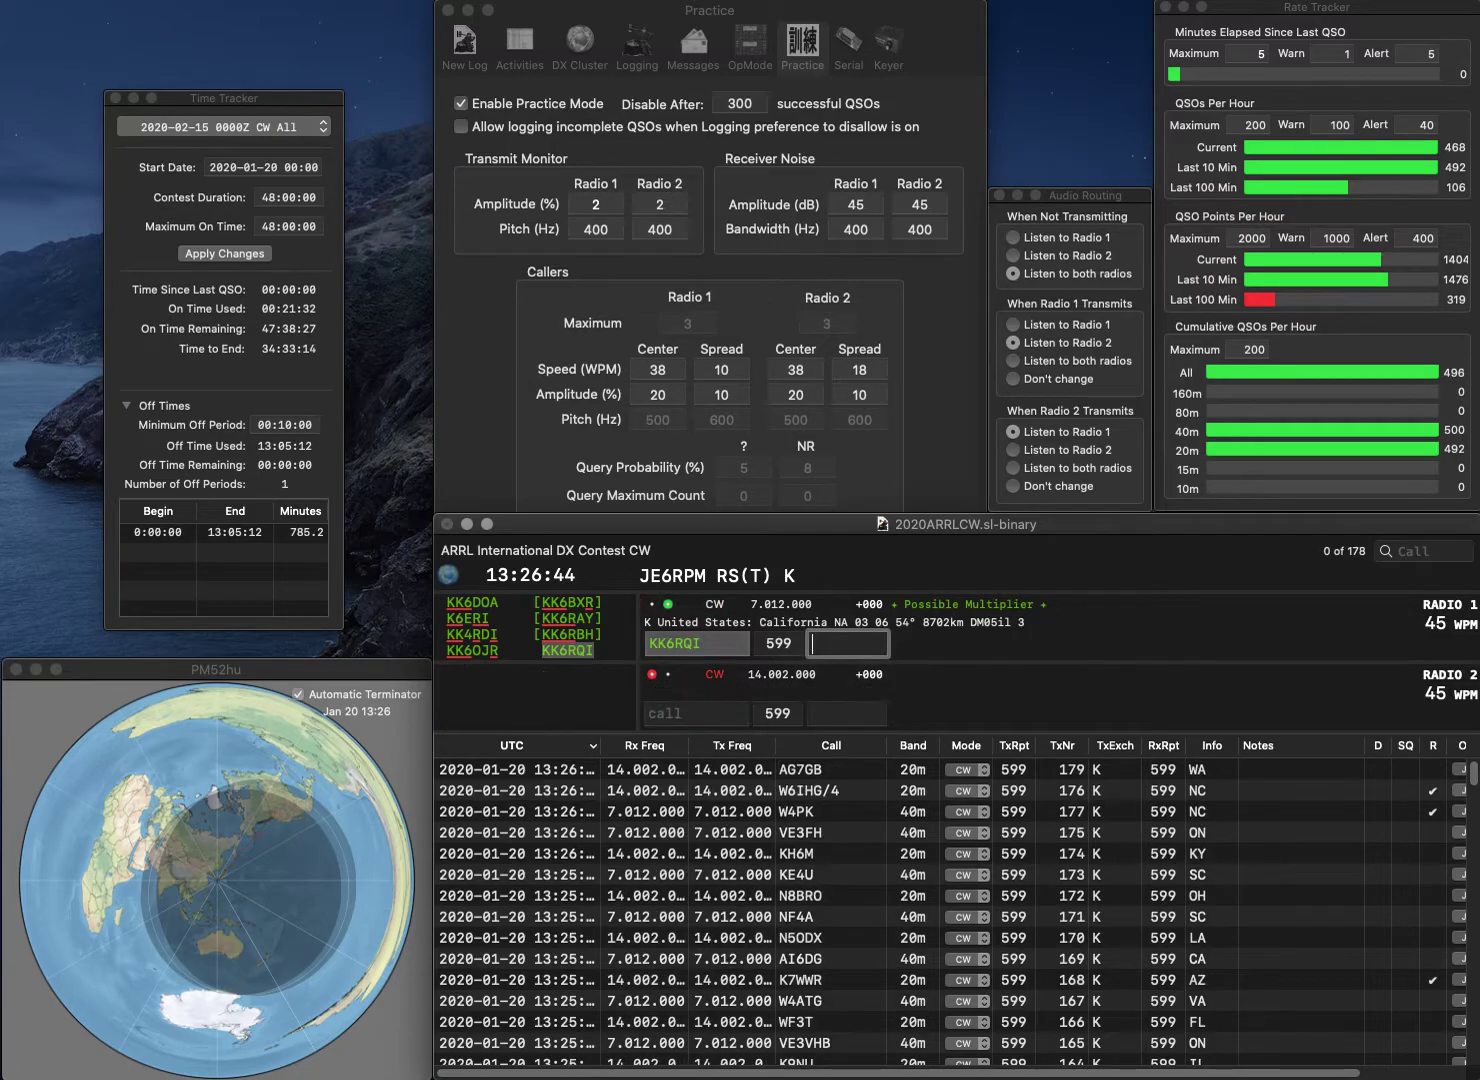
key("Return")
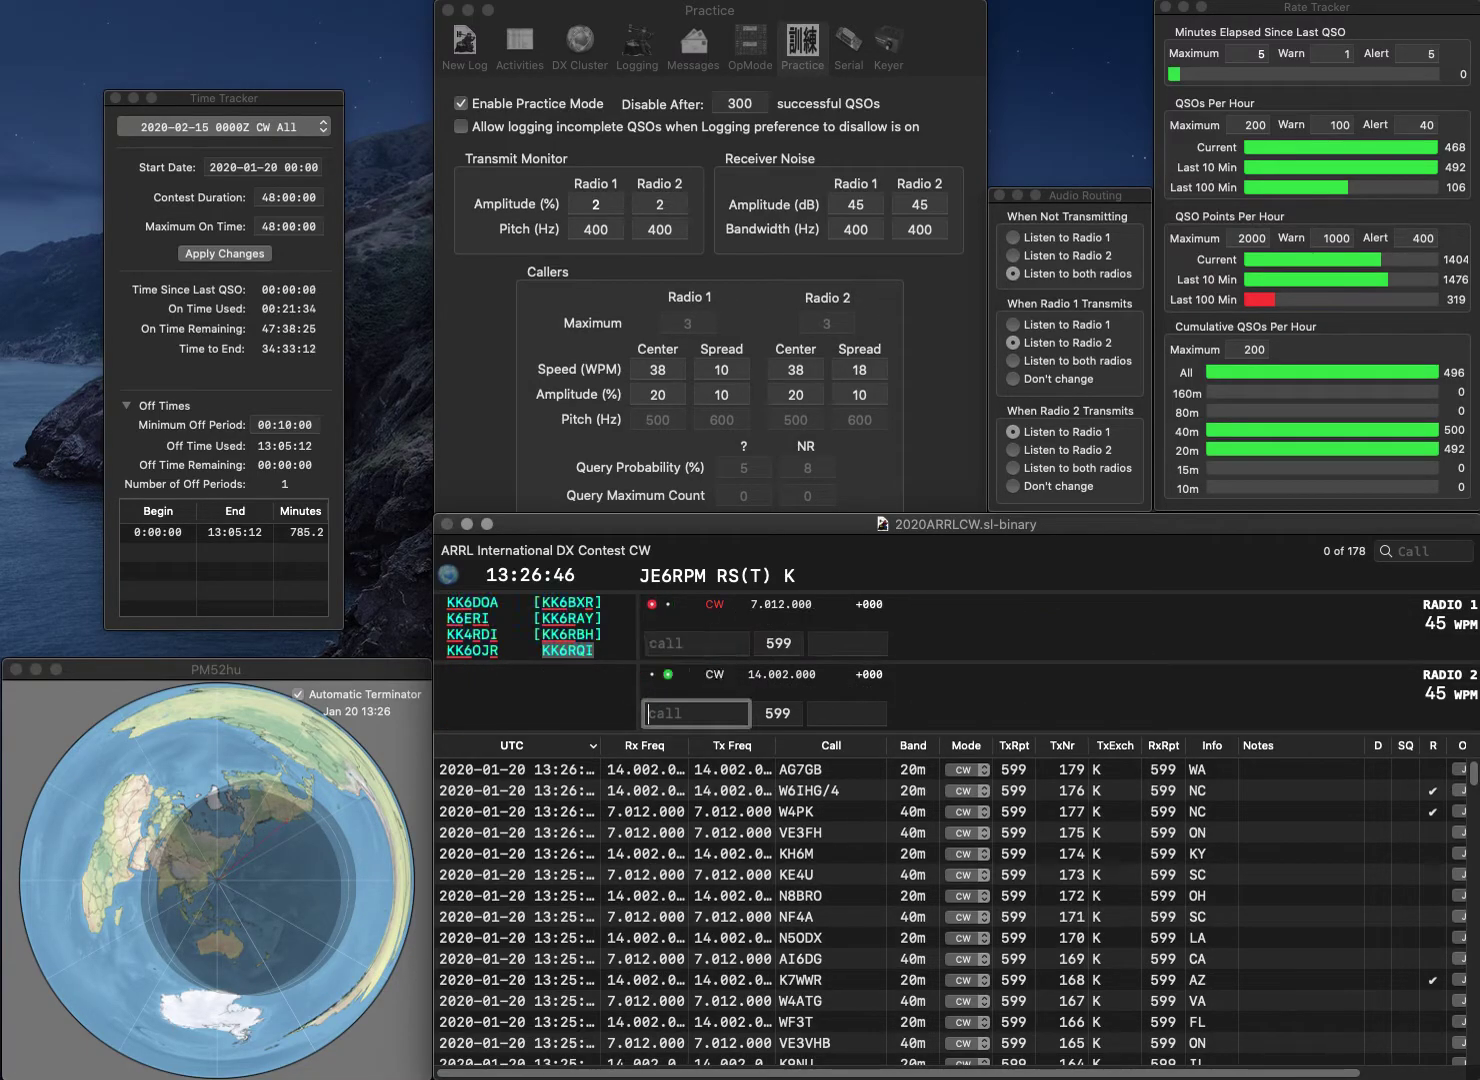
type("KC")
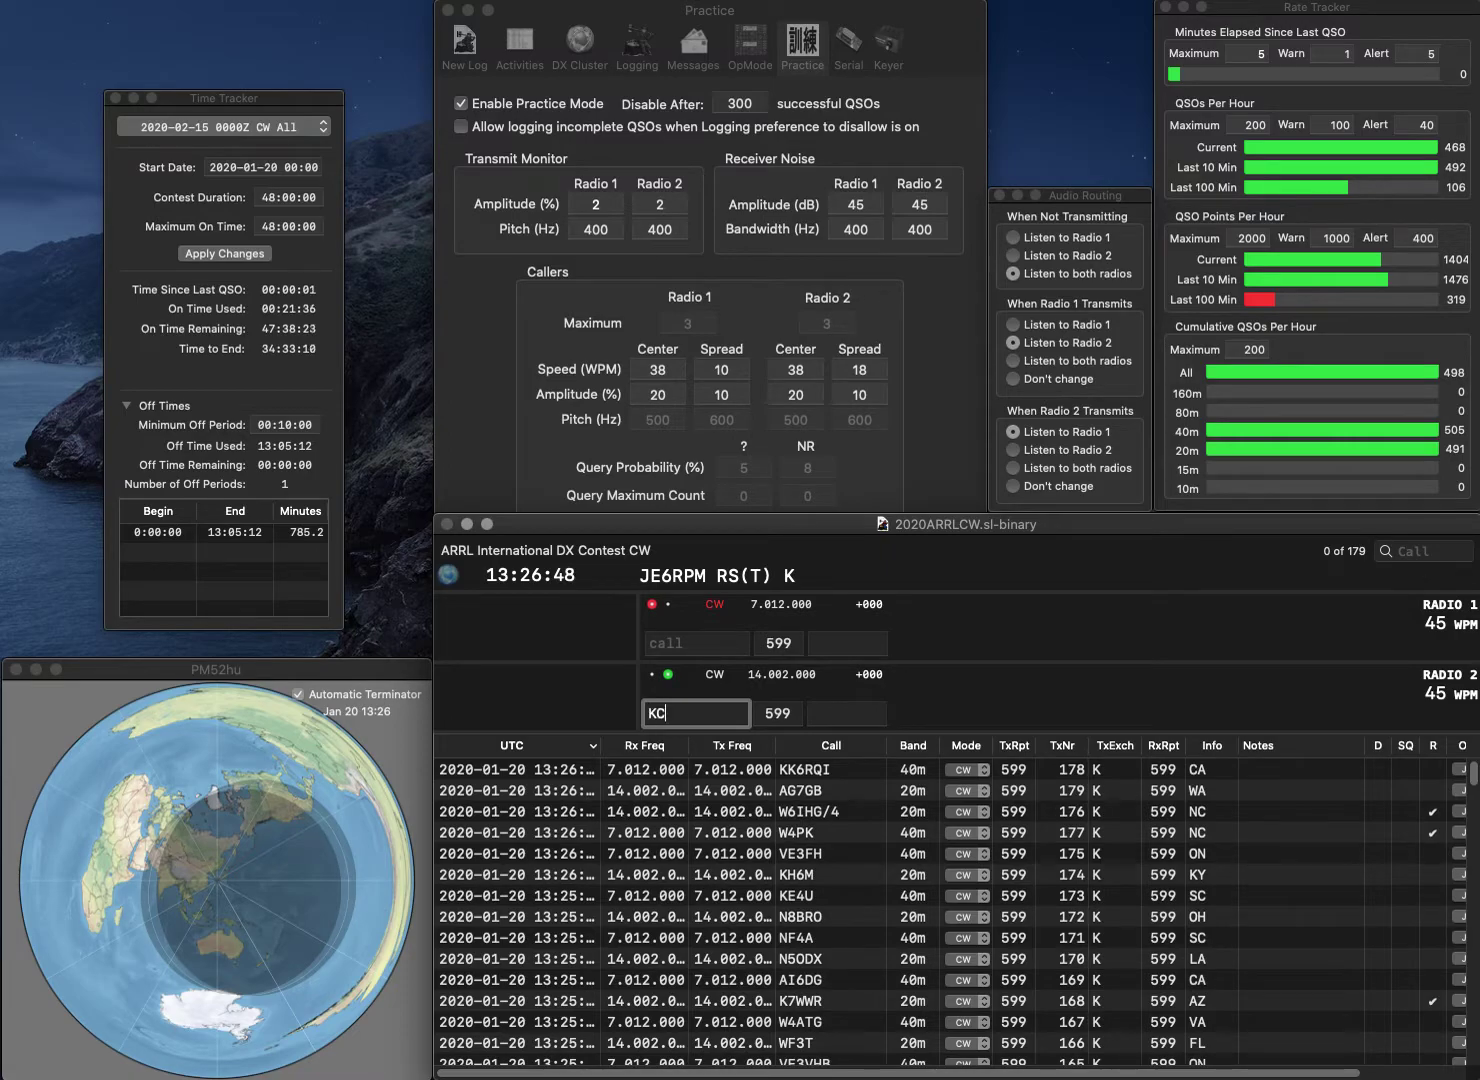
type("9D")
key("Return")
type("W9")
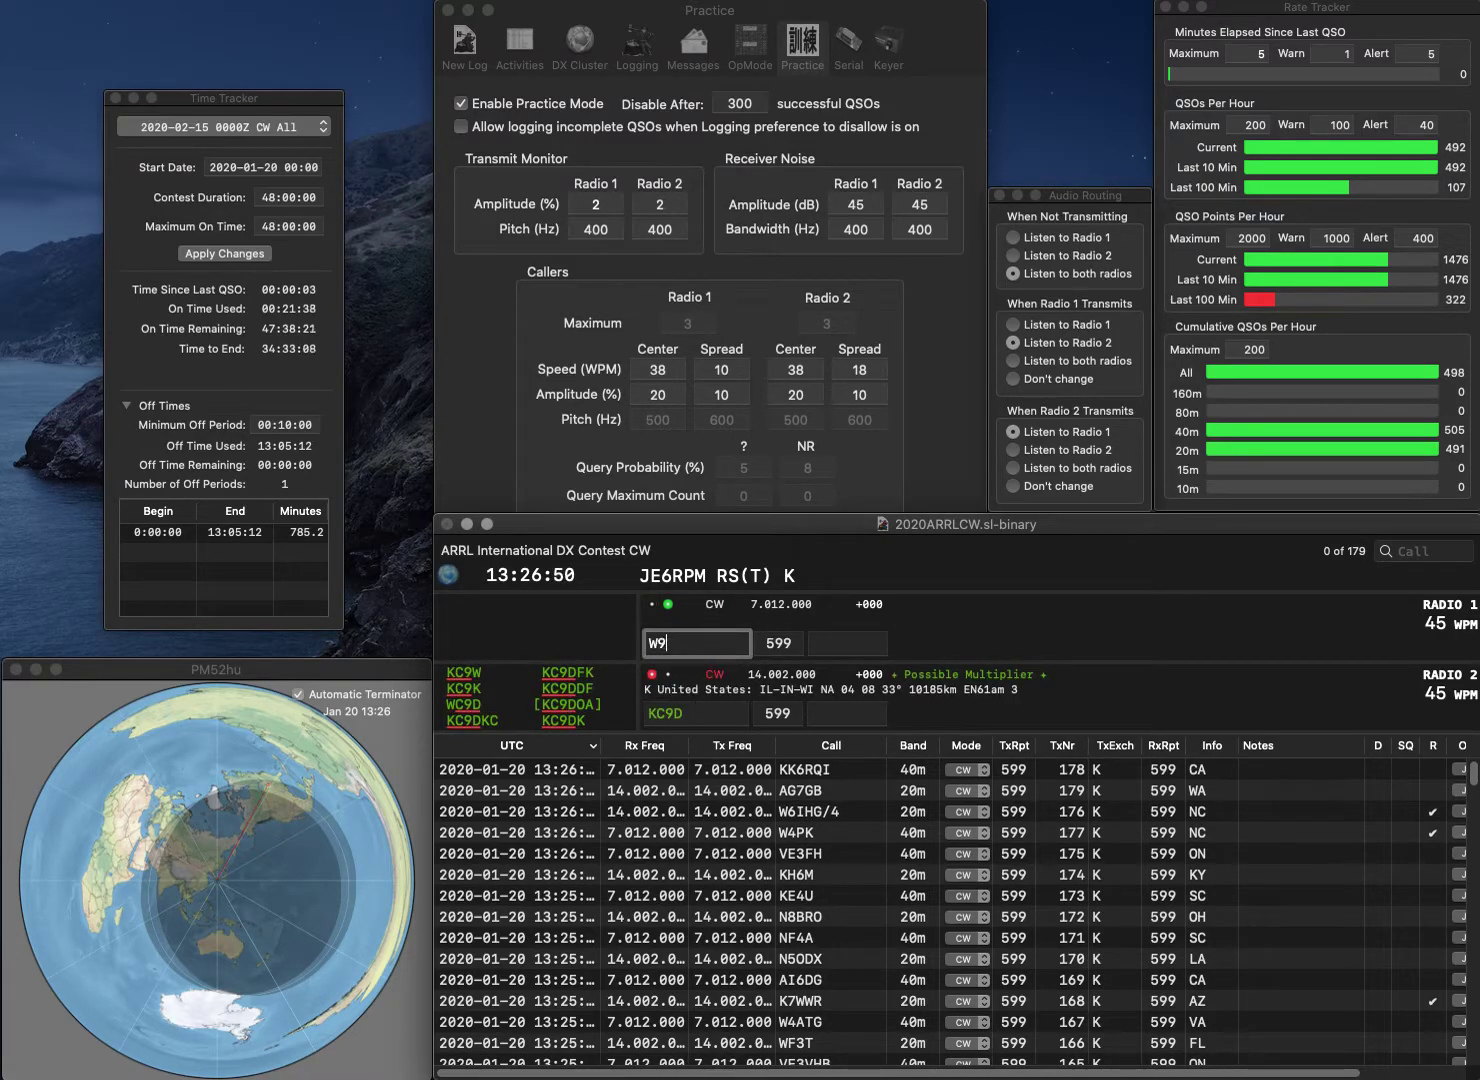
type("JPD")
key("Return")
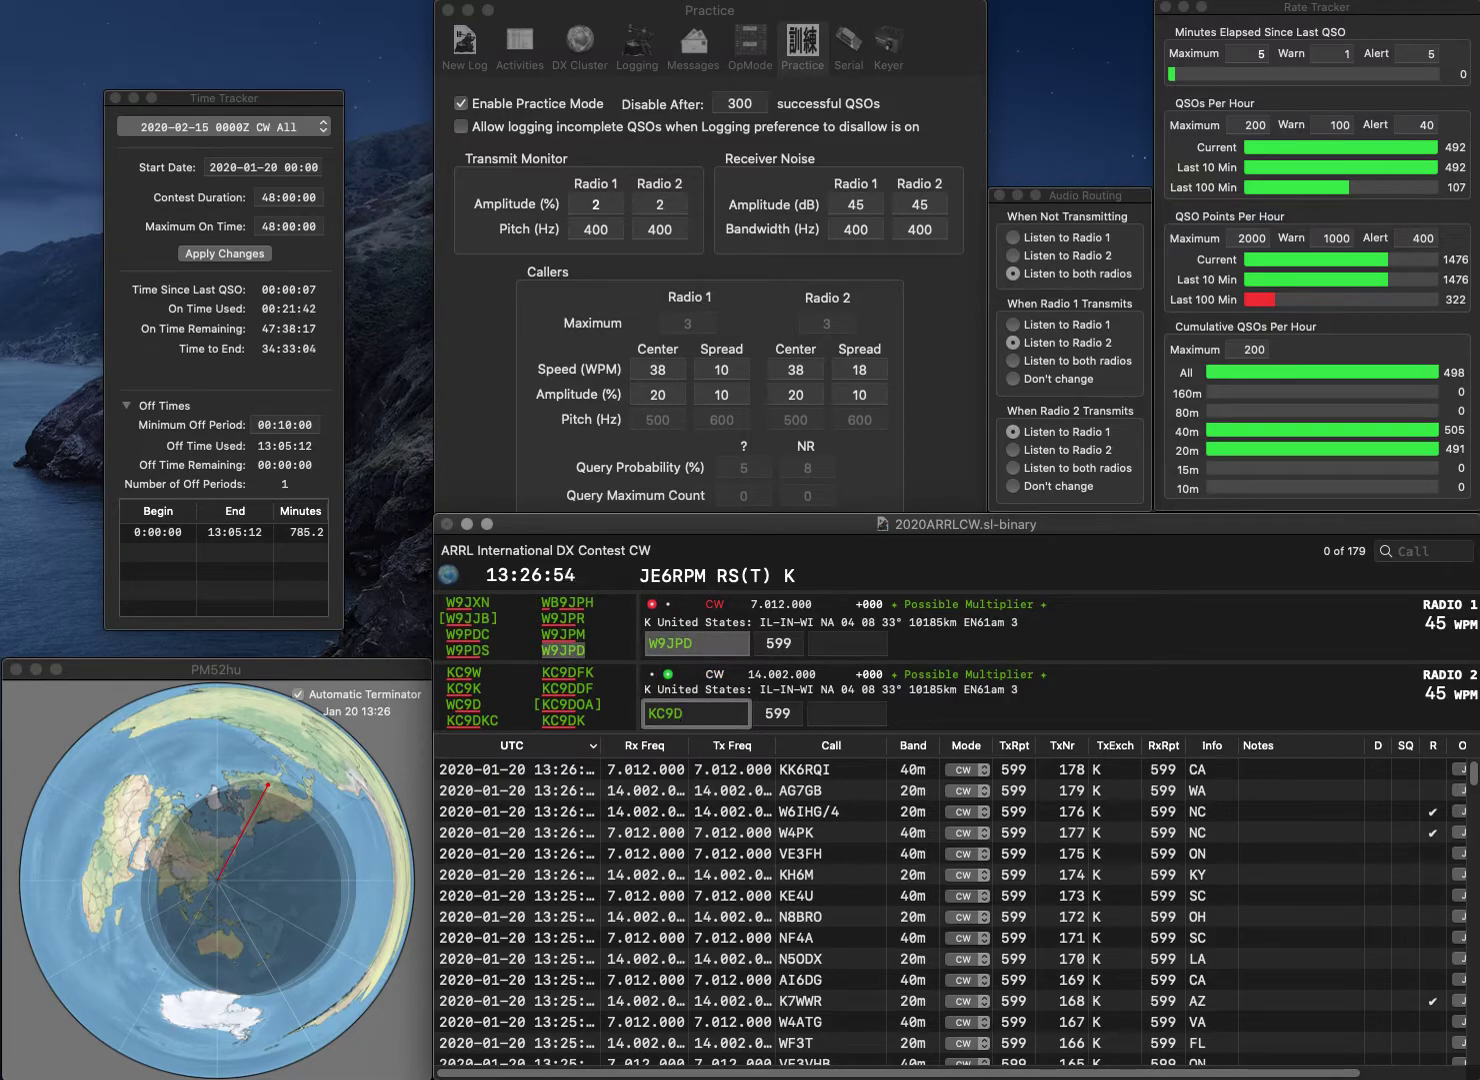
Correct the Radio 2 call to KC9BHE and answer it
key("BackSpace")
type("BHE")
key("Return")
type("IN")
key("Return")
type("WI")
key("Return")
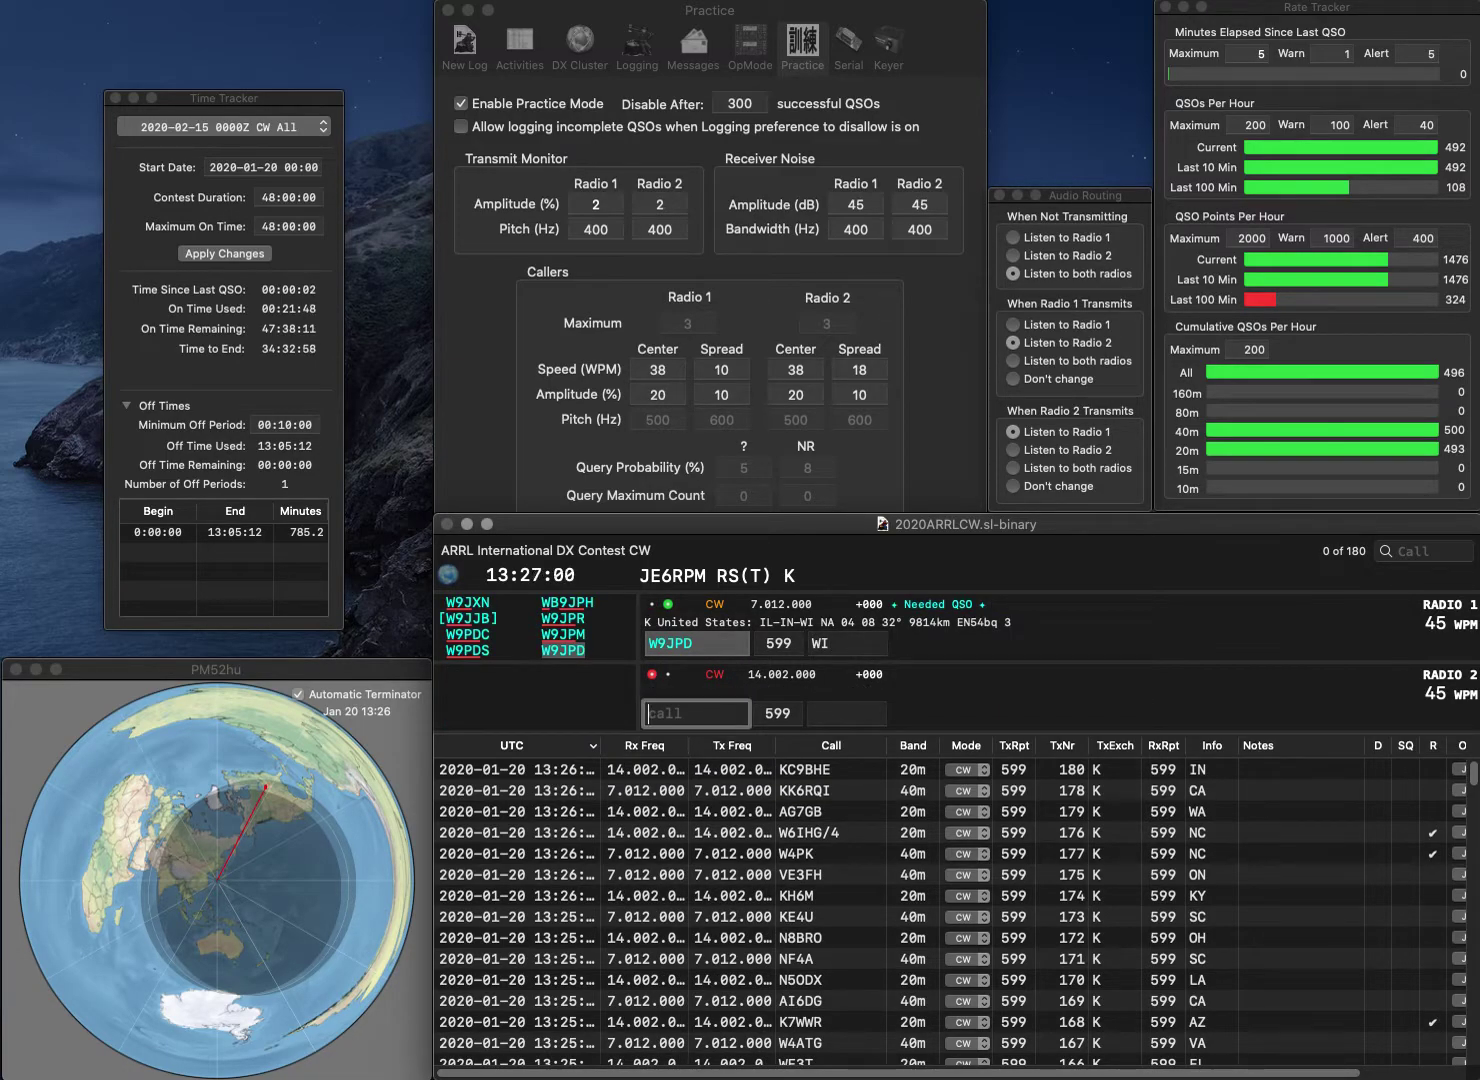
type("W3")
key("Return")
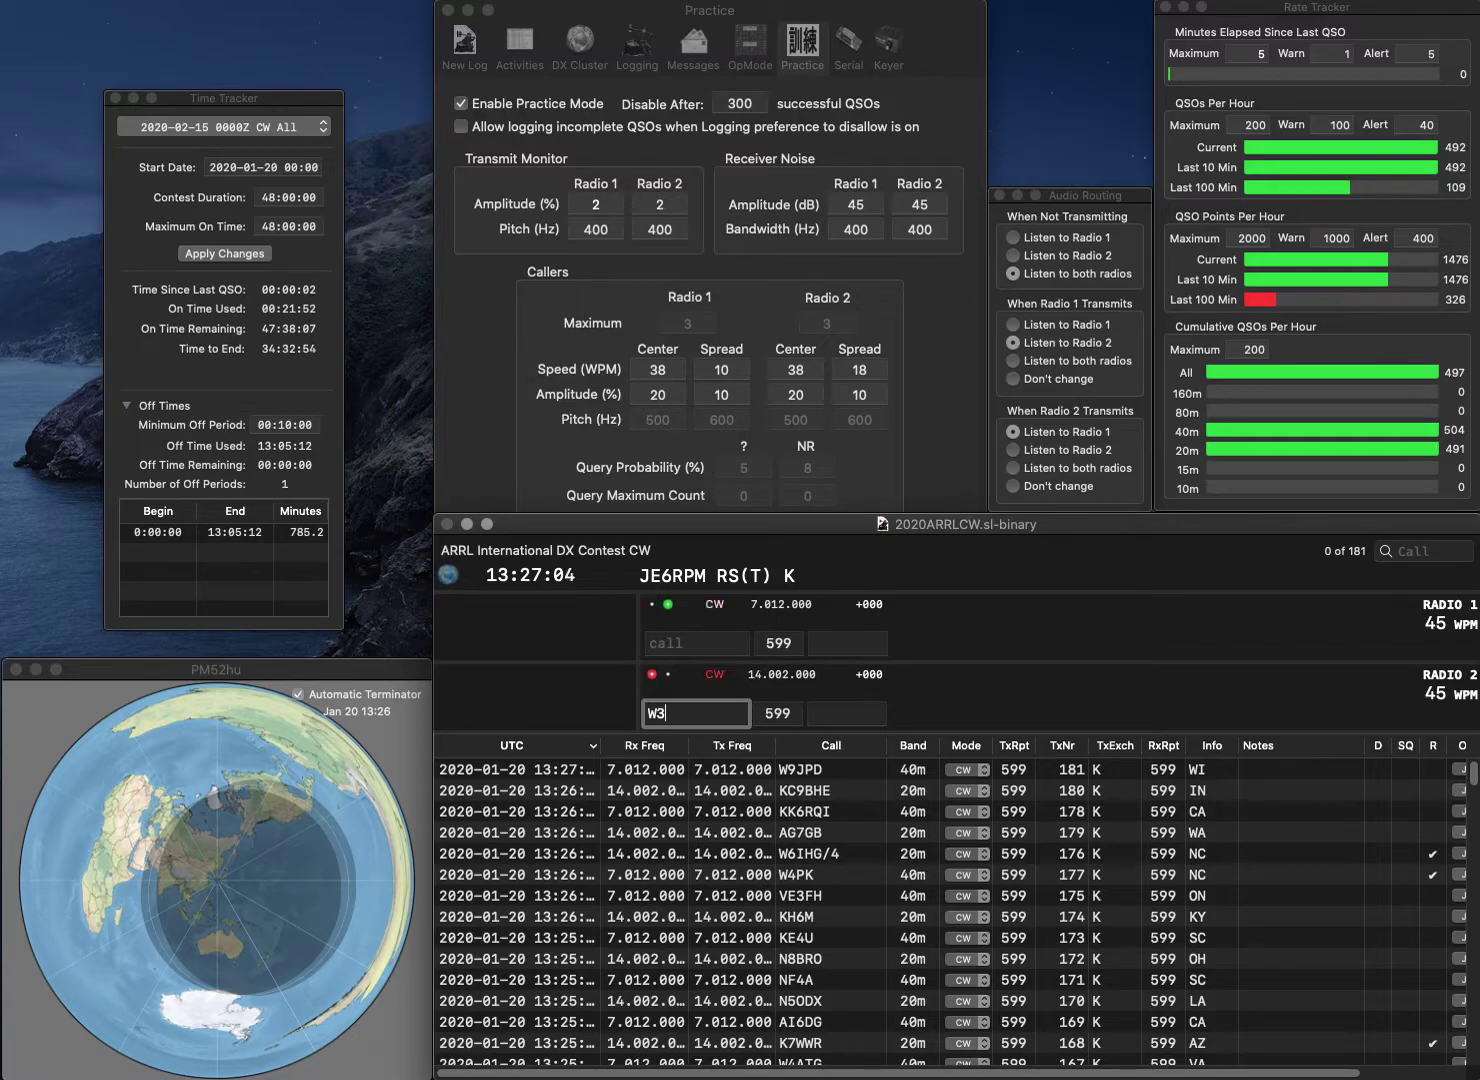
type("K1WDY")
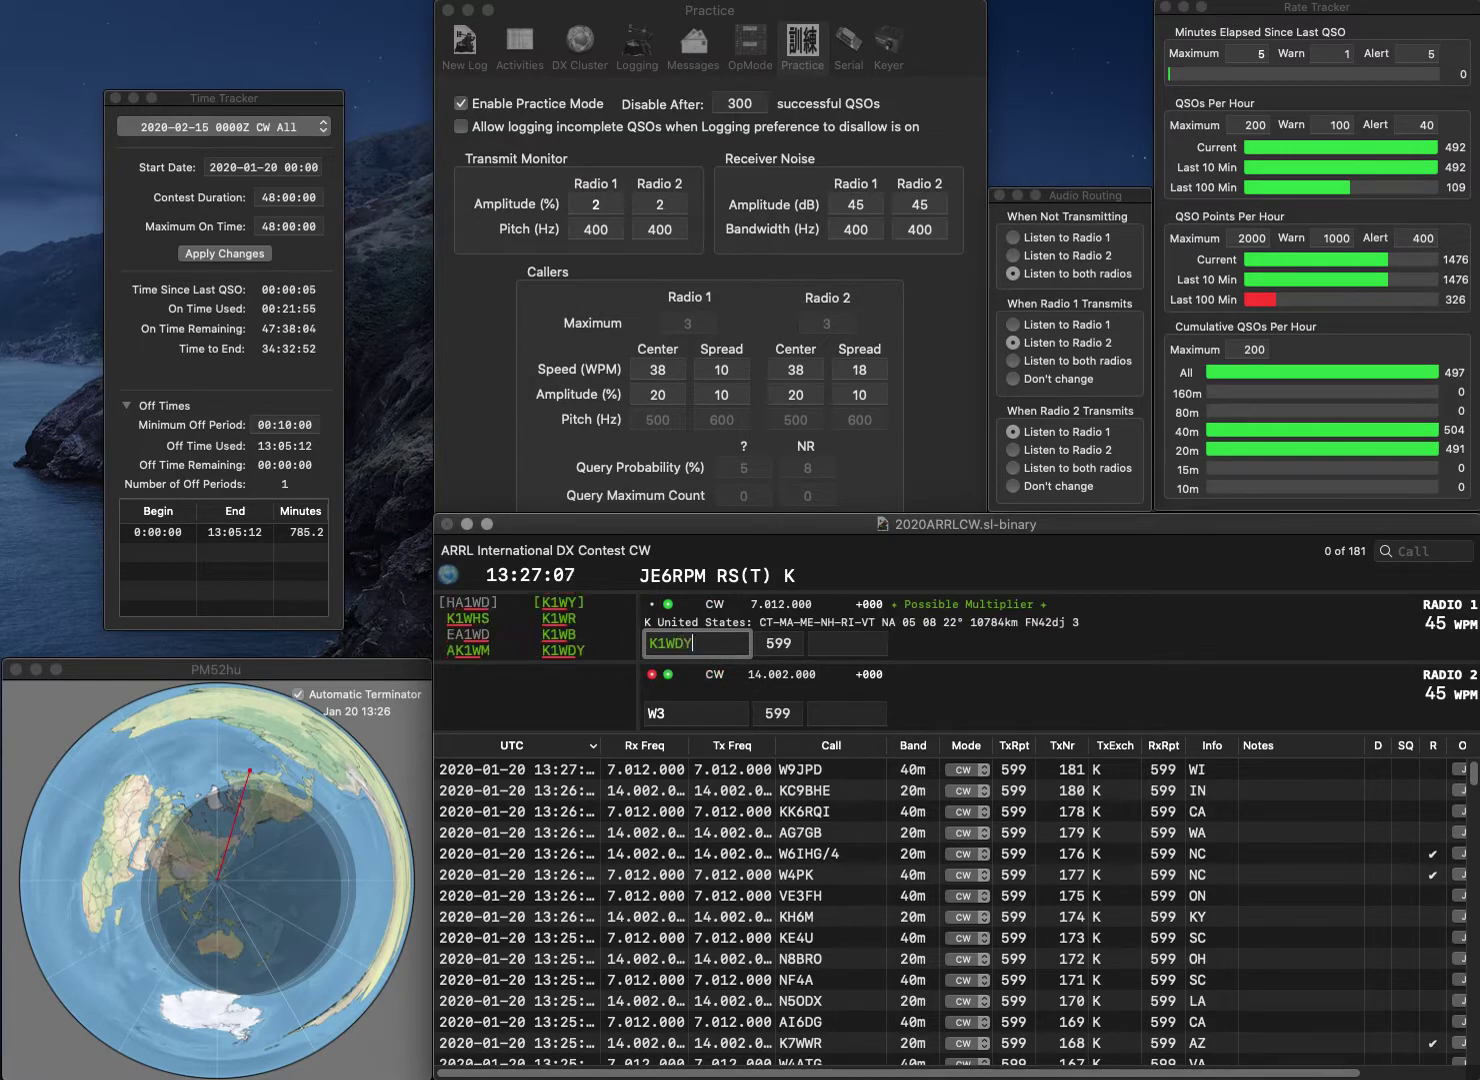
key("Return")
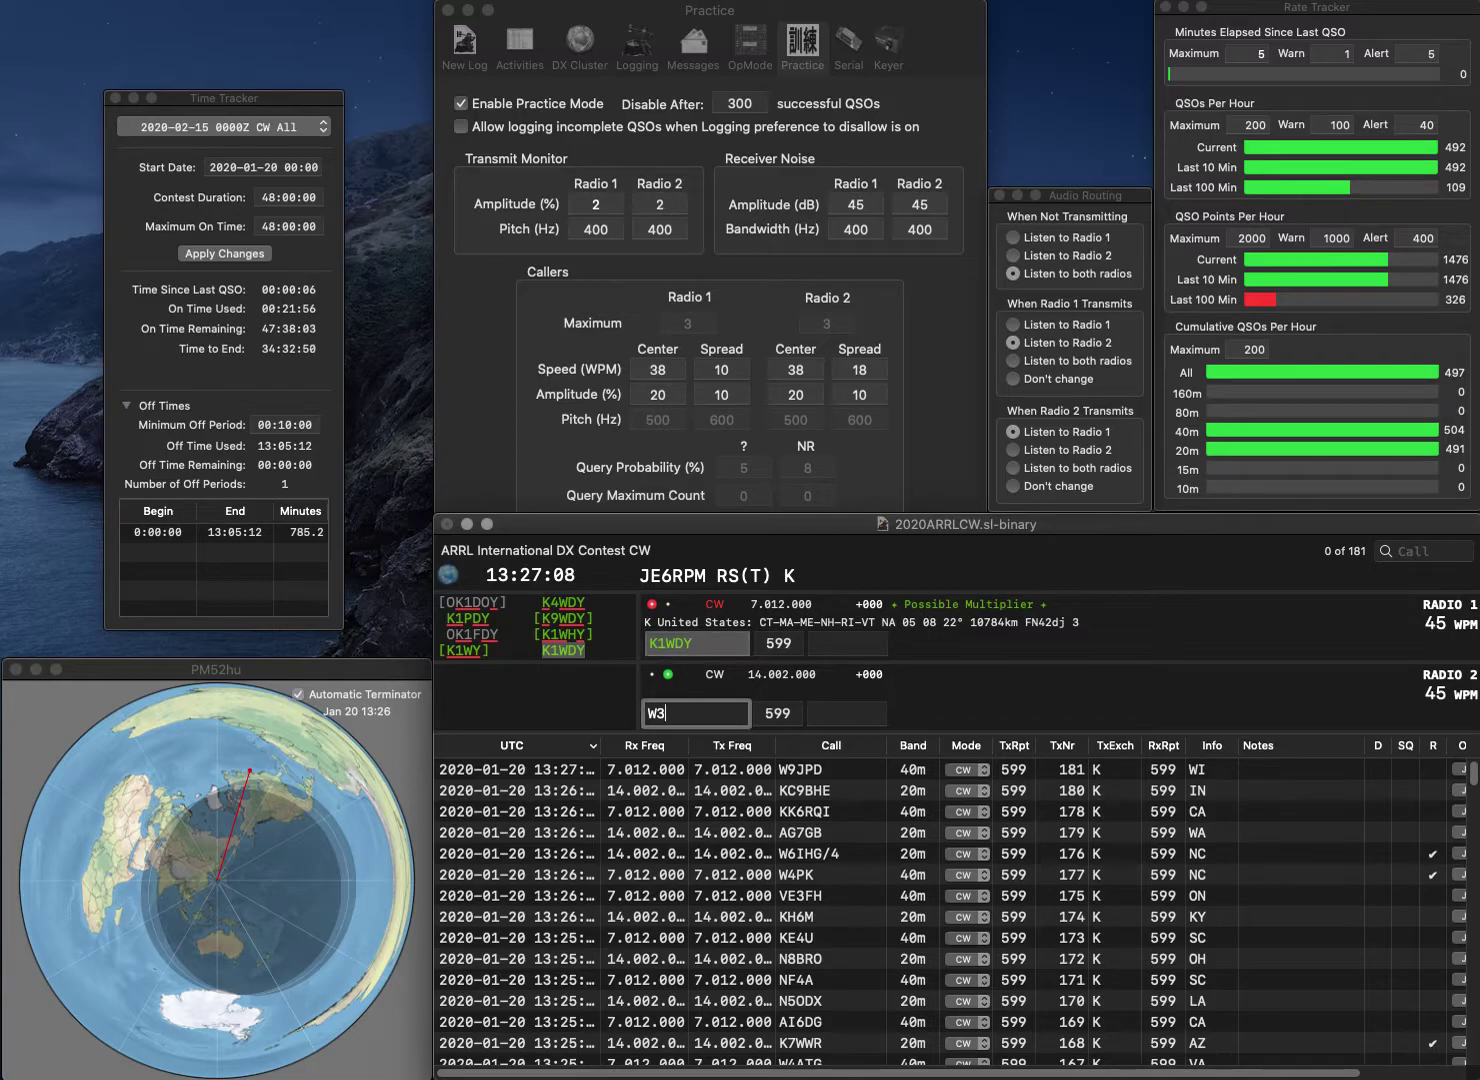
type("FE")
key("Return")
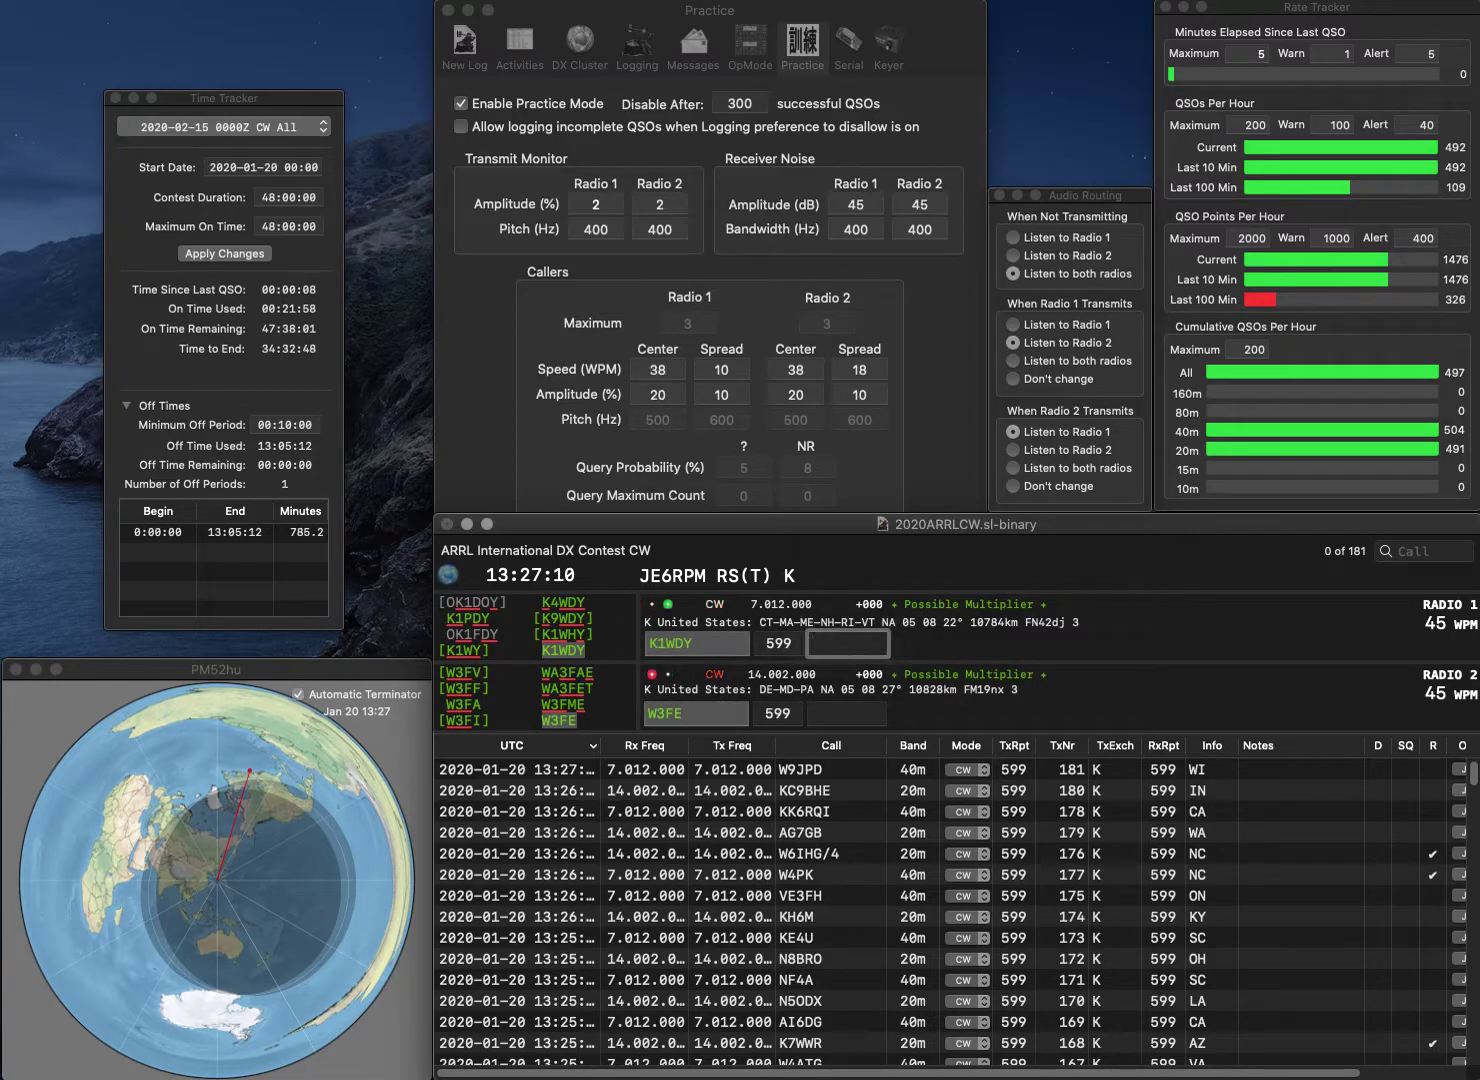
type("VT")
key("Return")
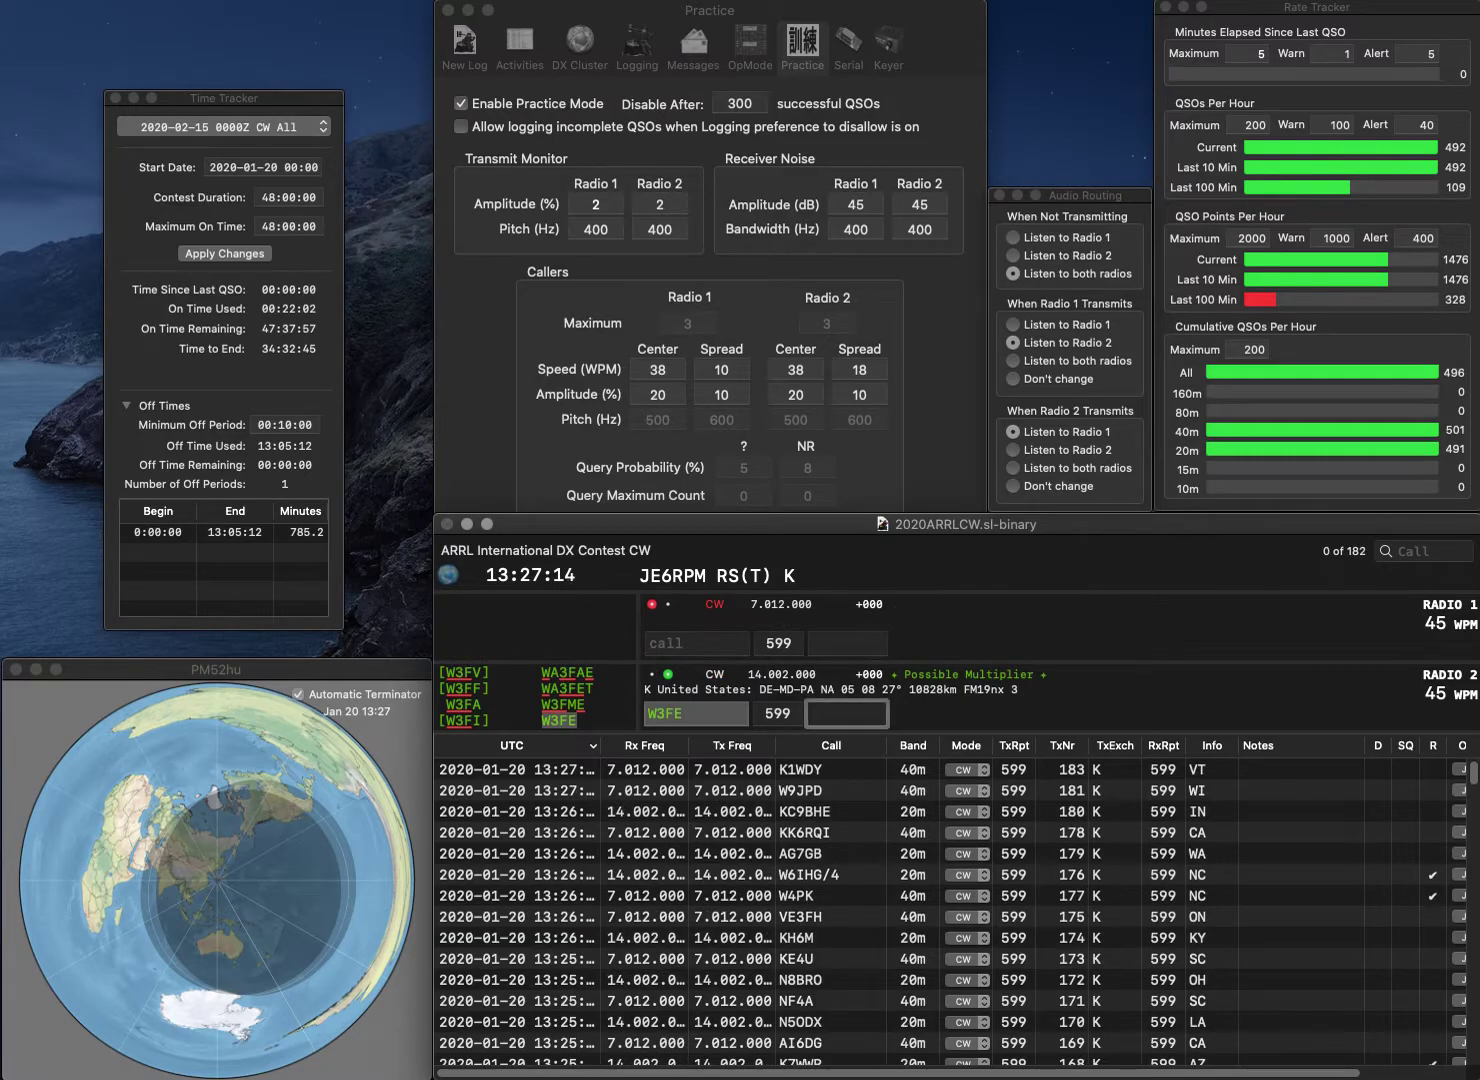
type("DE")
key("Return")
type("K7NV")
key("Return")
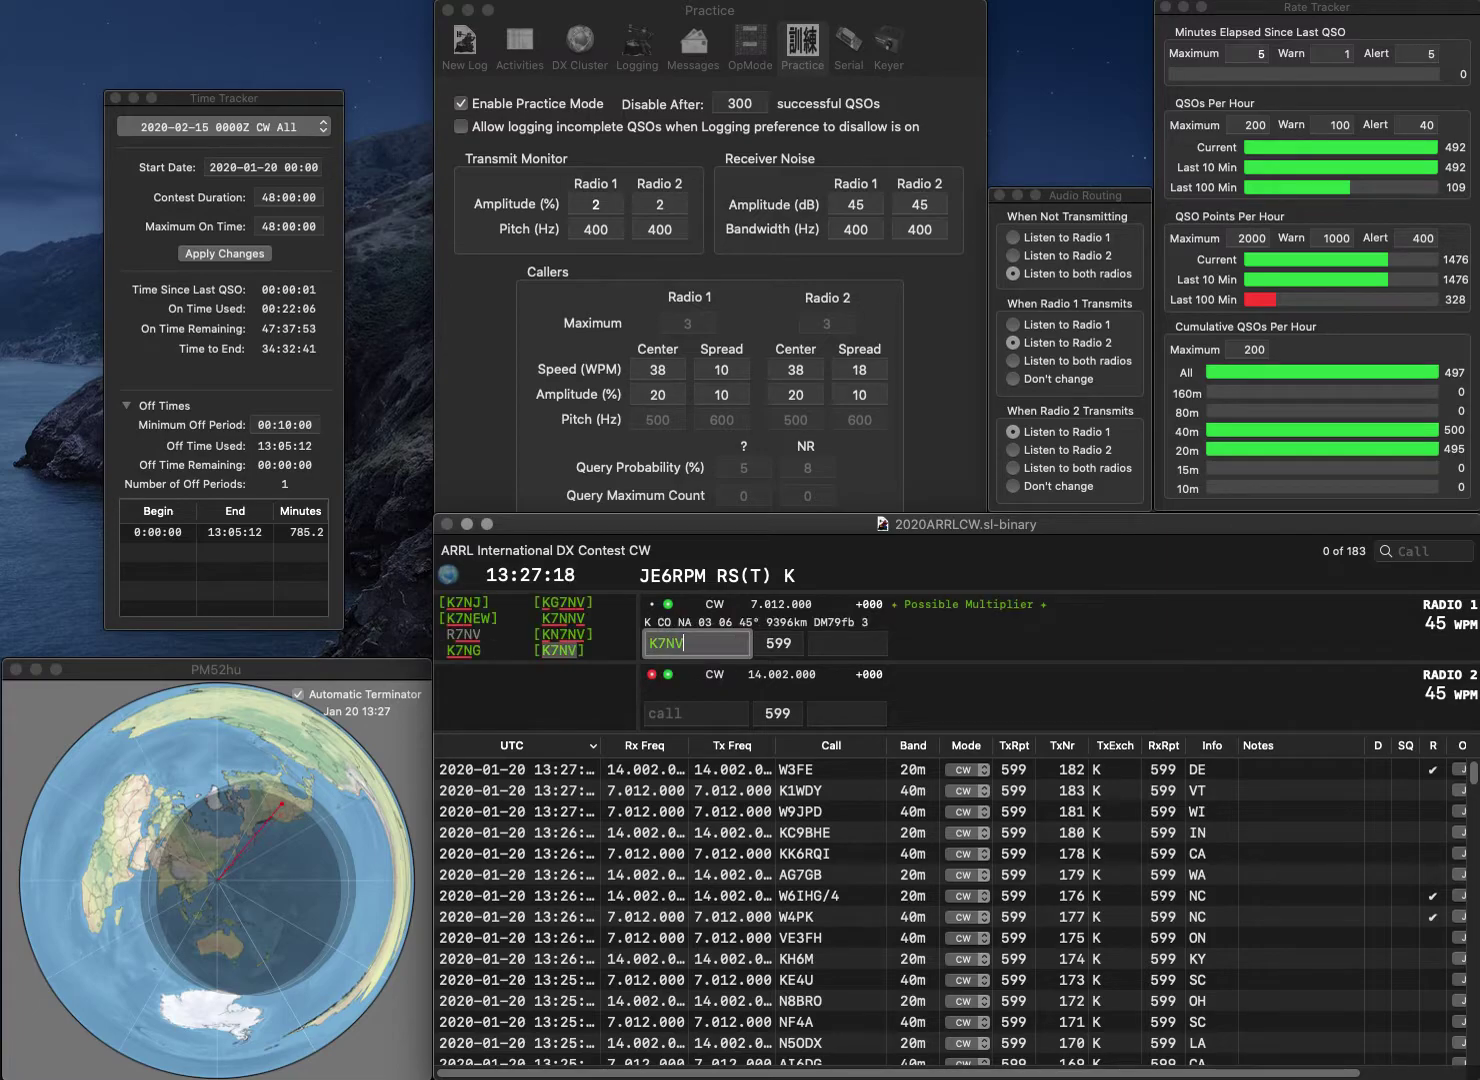
type("AD4SM")
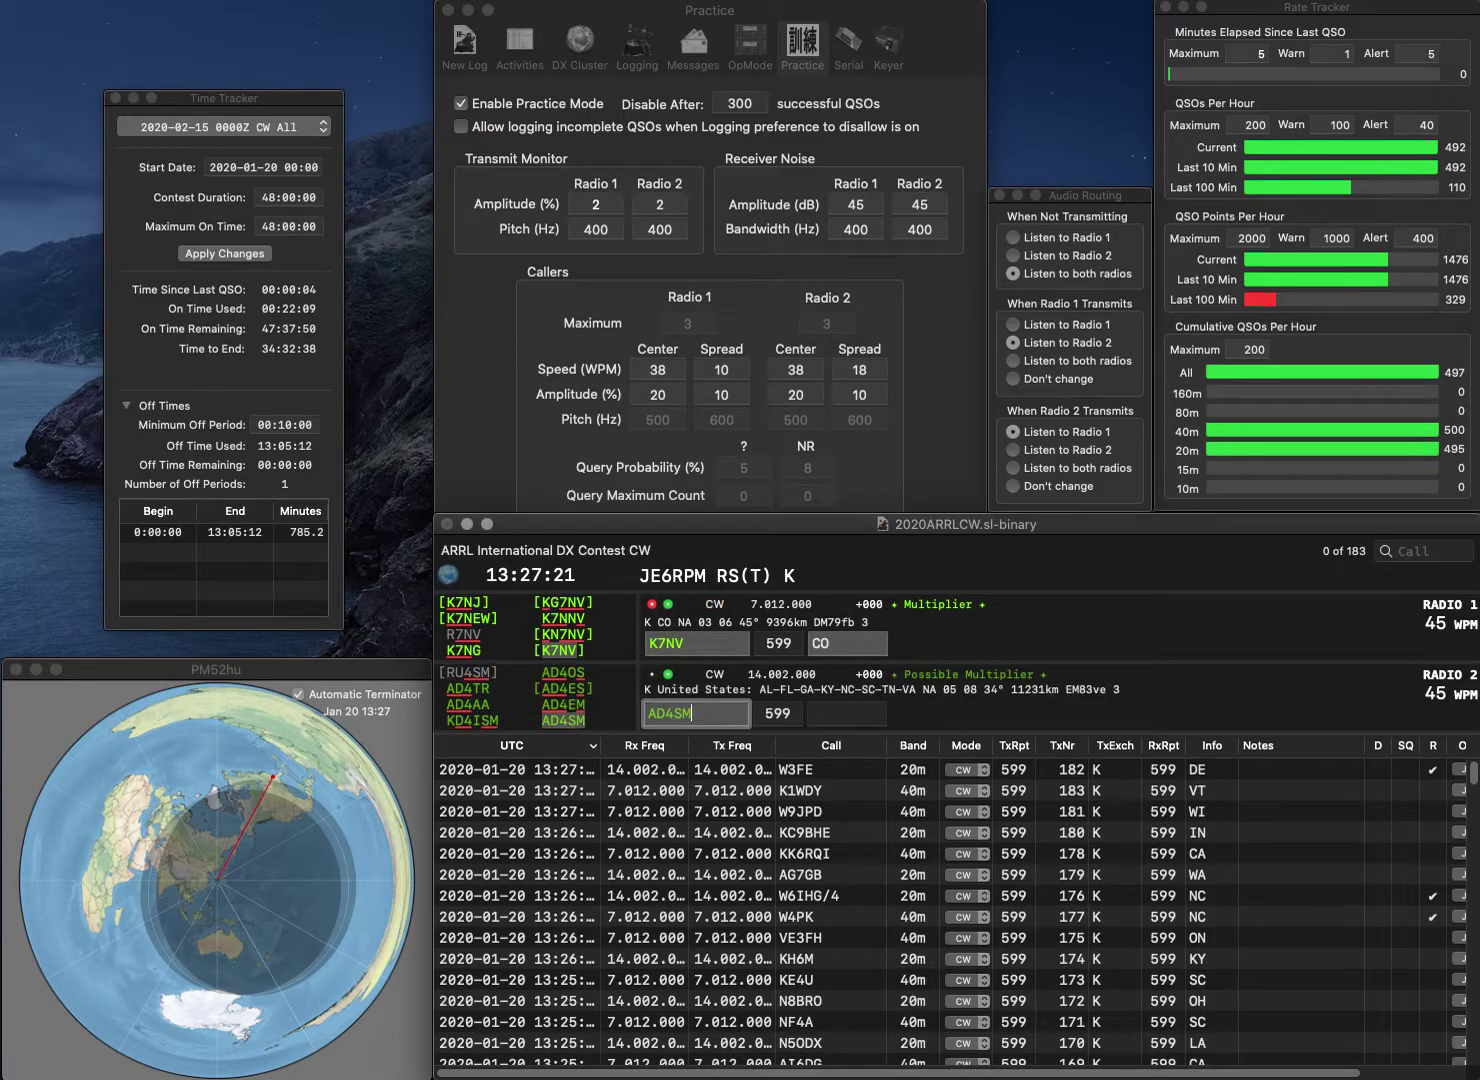
key("Return")
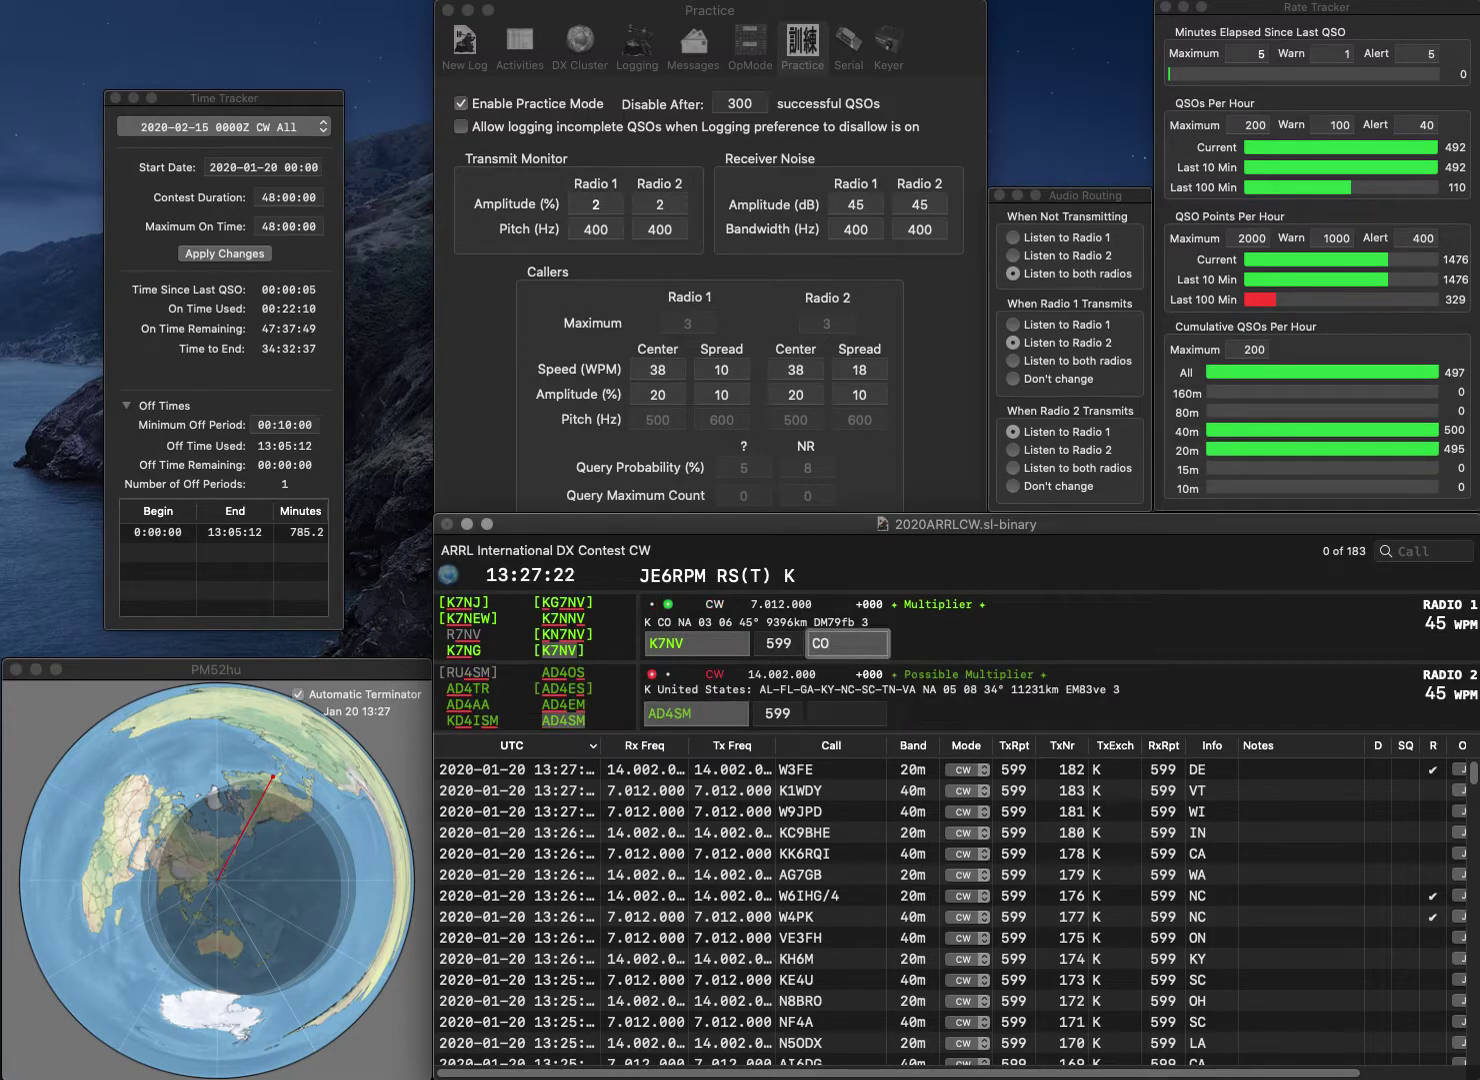
key("space")
type("G")
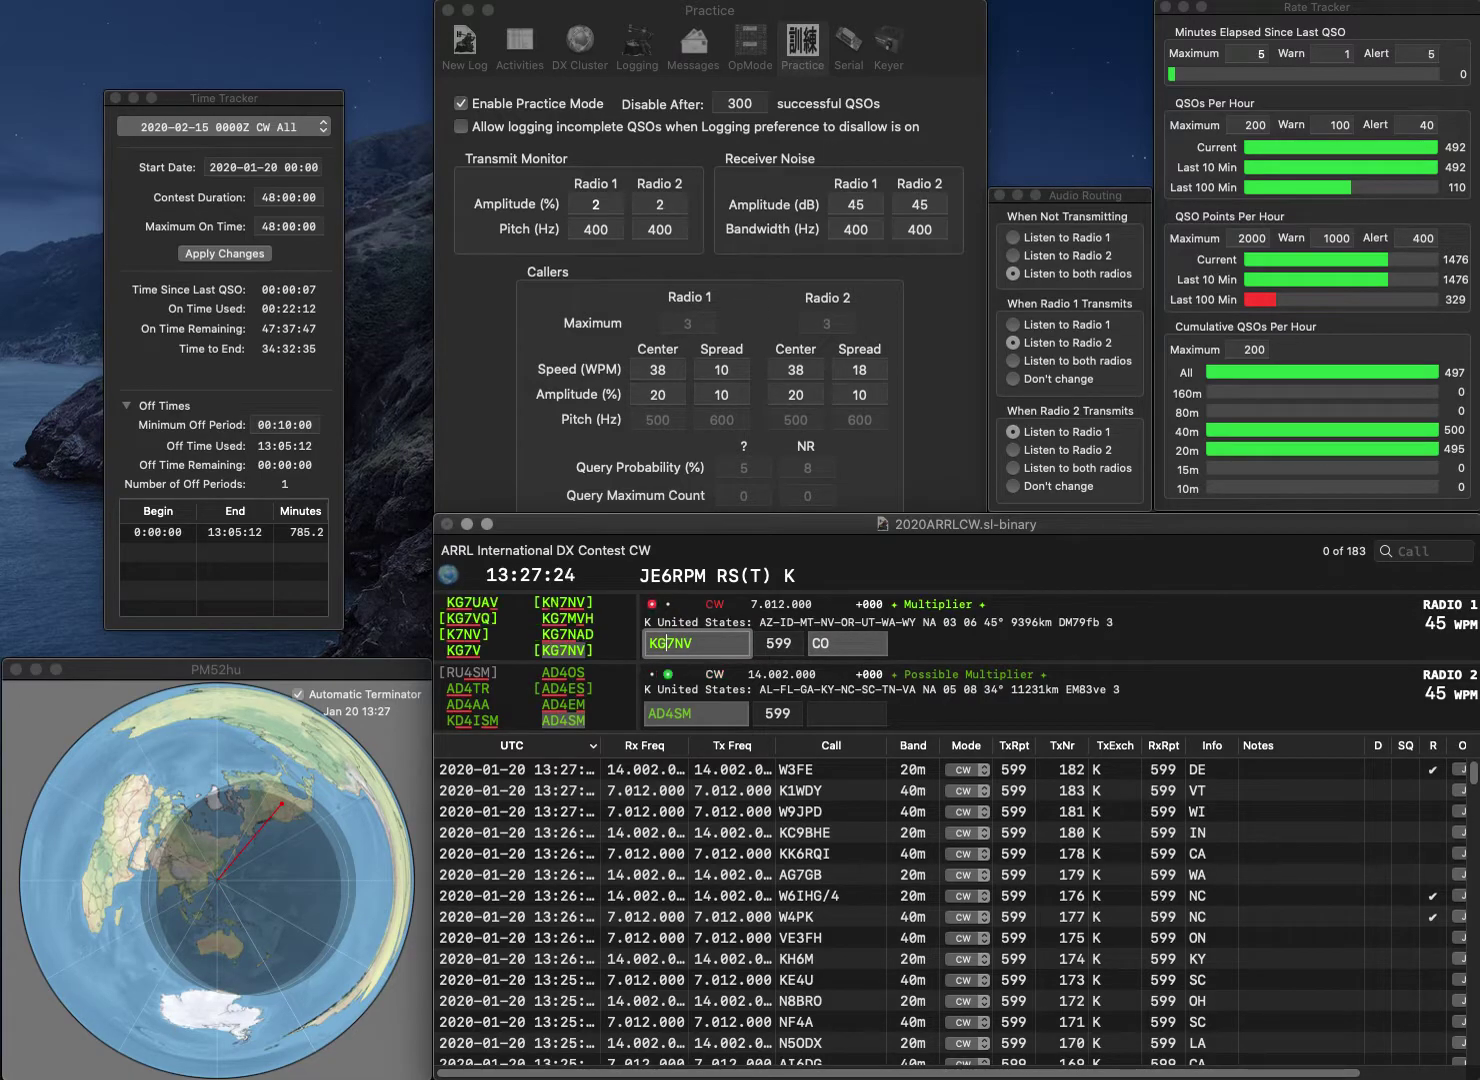
key("Return")
key("Return")
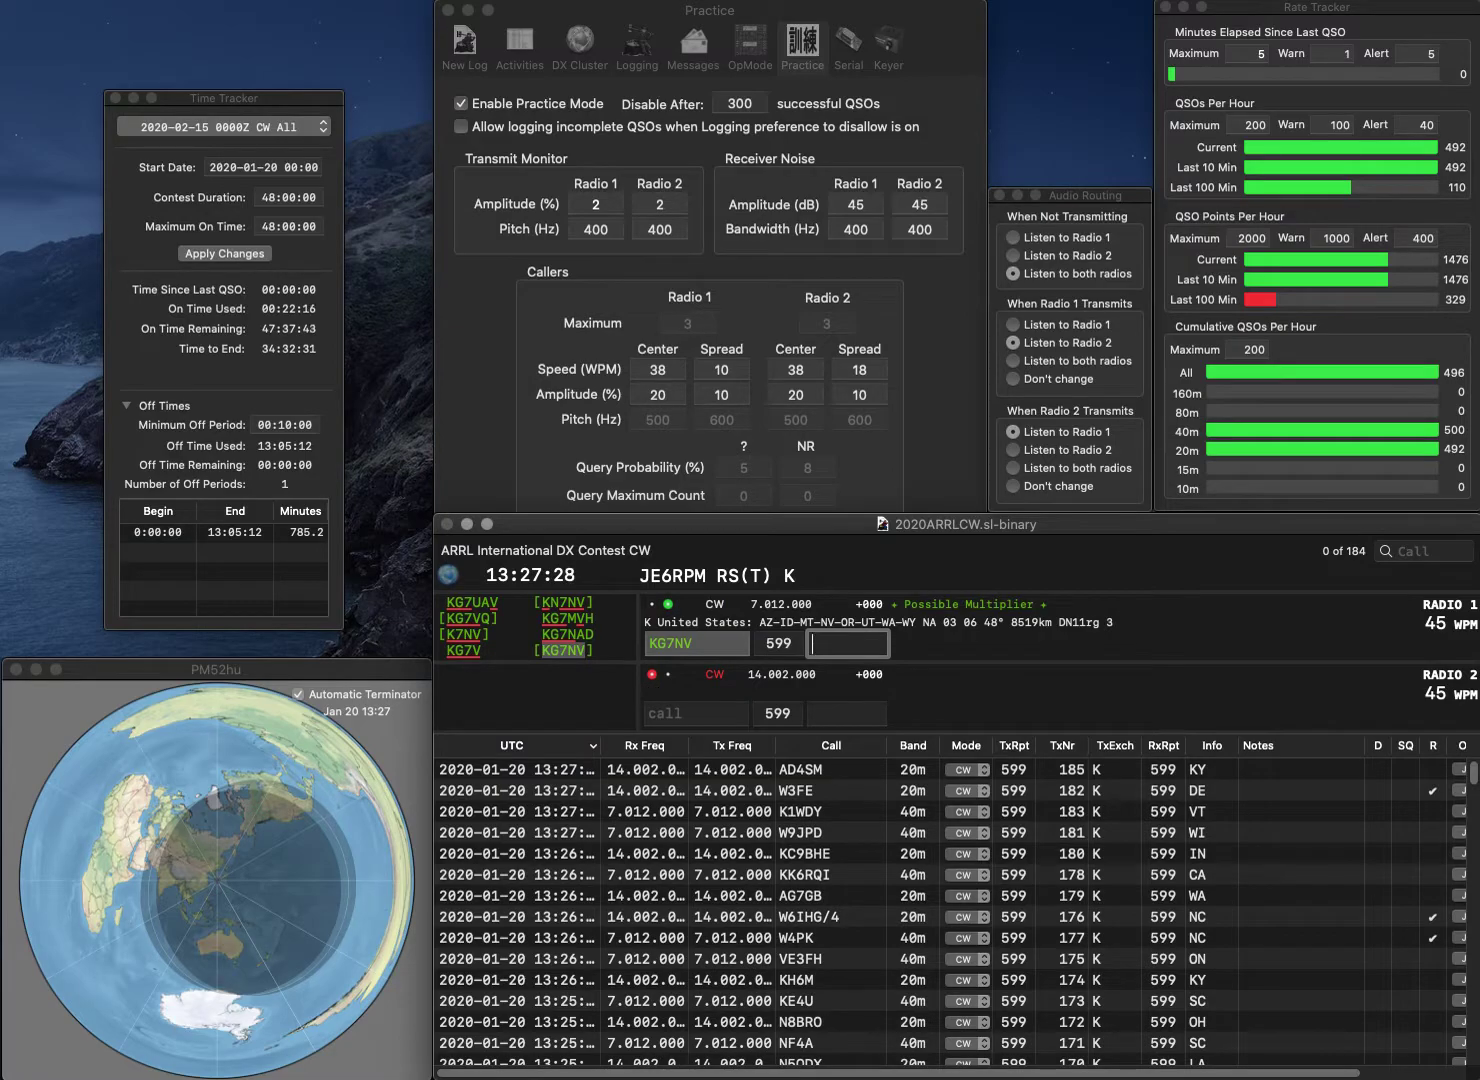
key("Return")
type("NA4W")
key("Return")
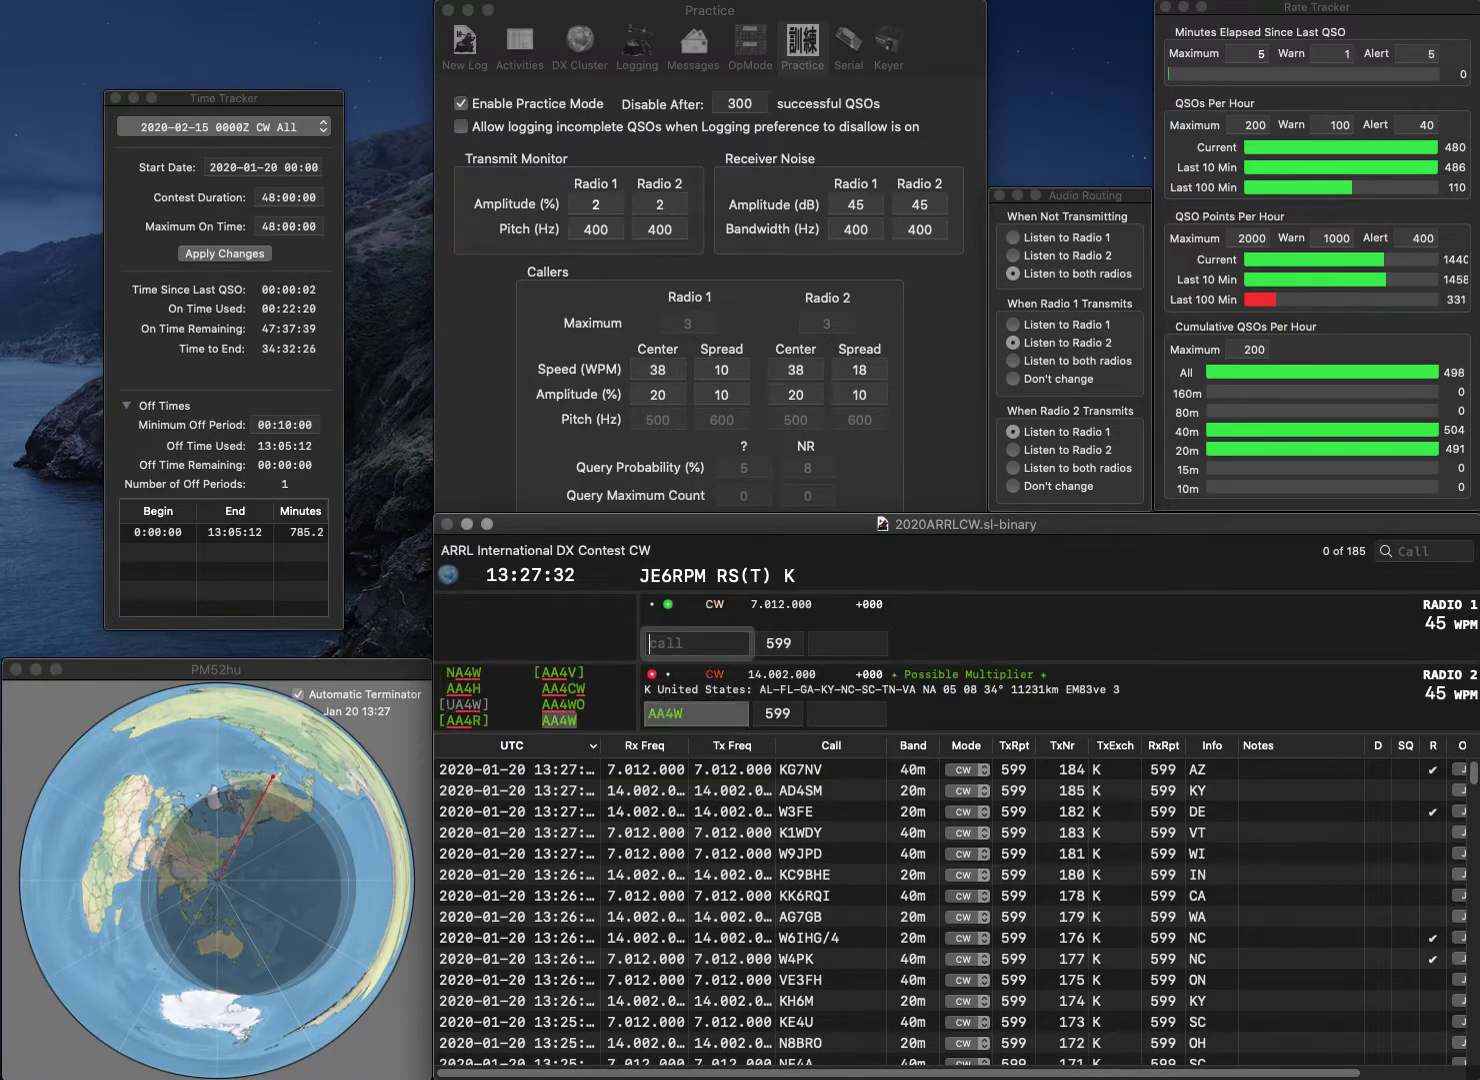
type("K6MKF")
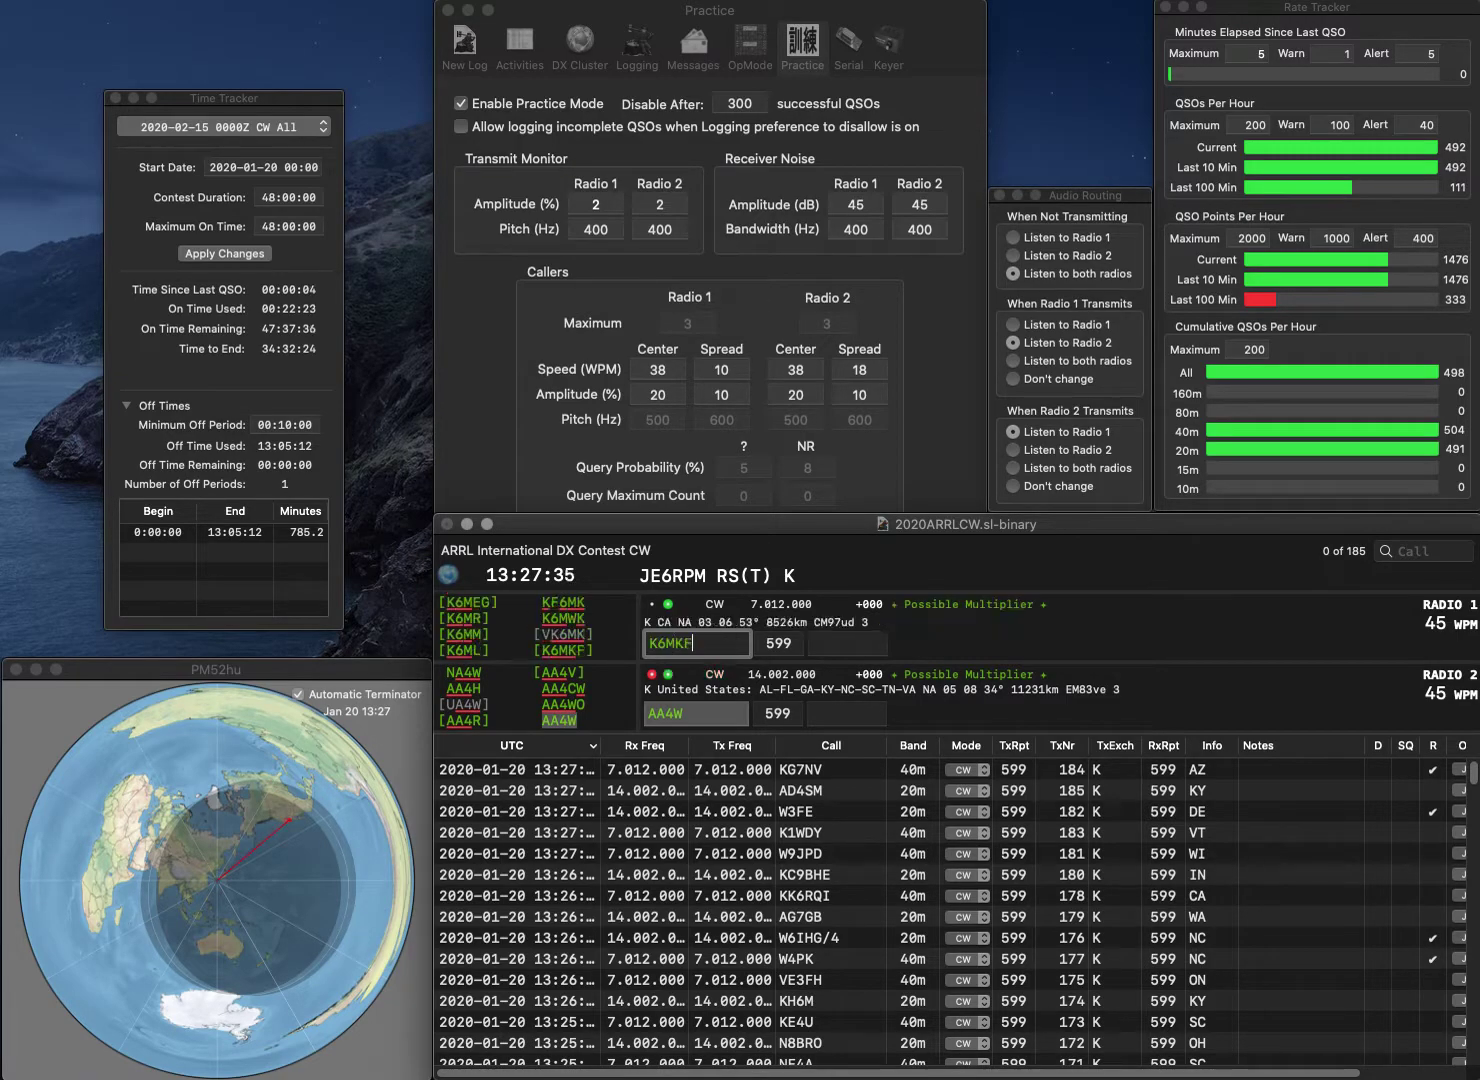
key("Return")
key("Tab")
type("GA")
key("Return")
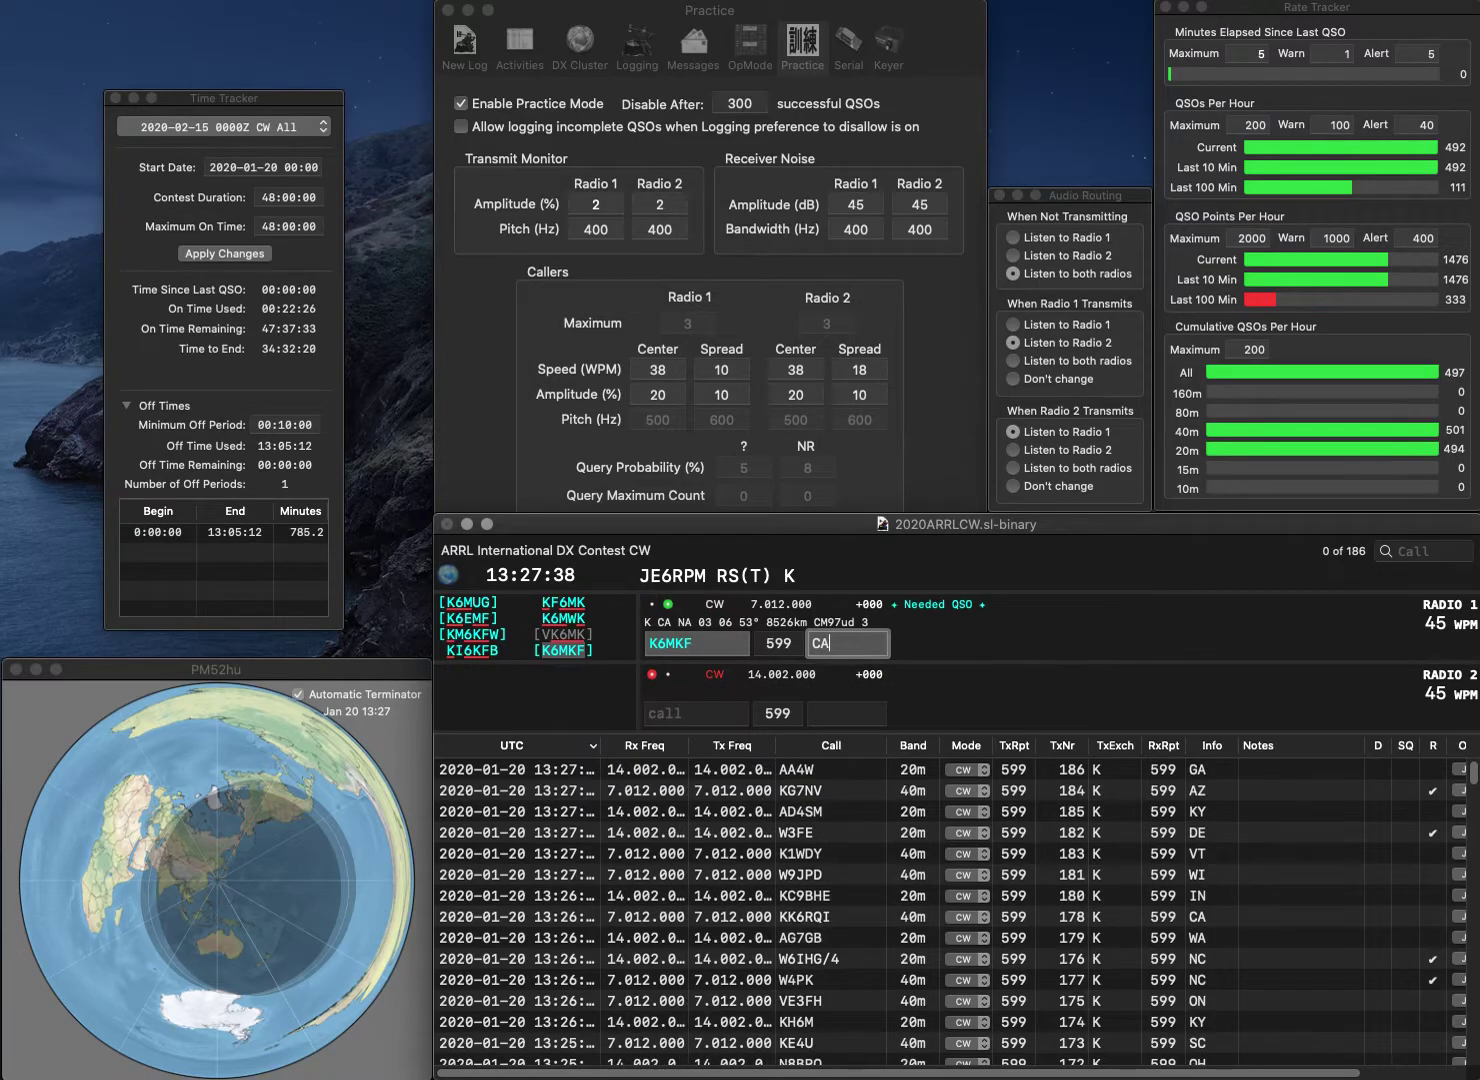
key("Return")
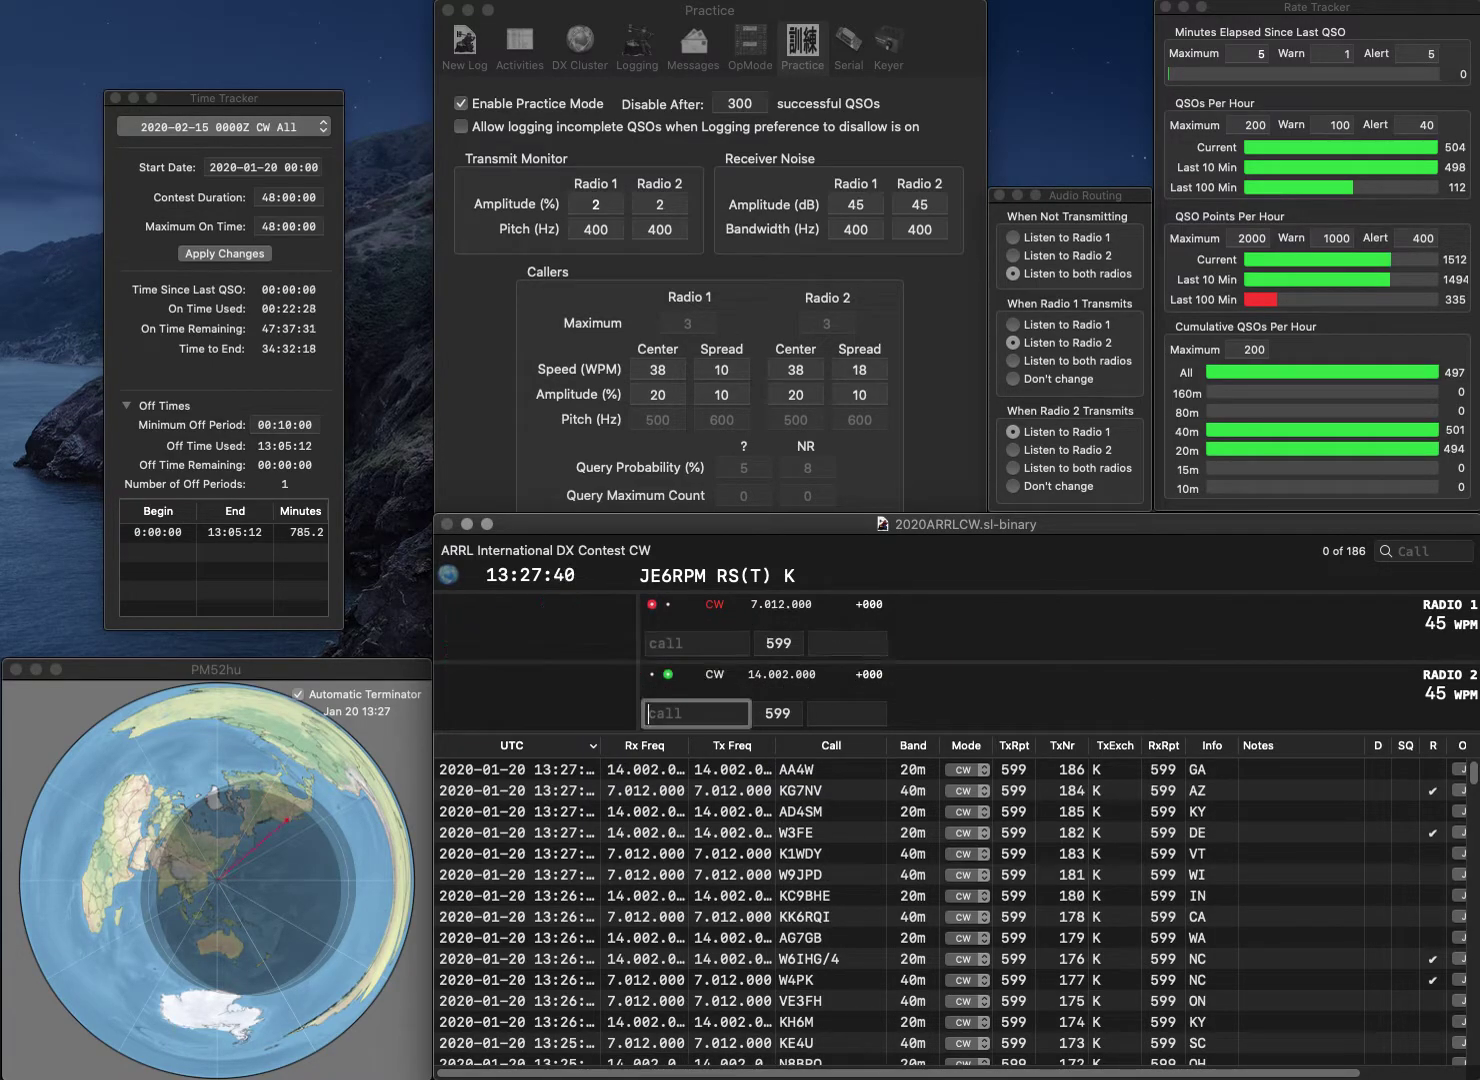
type("K")
key("BackSpace")
type("N0ERO")
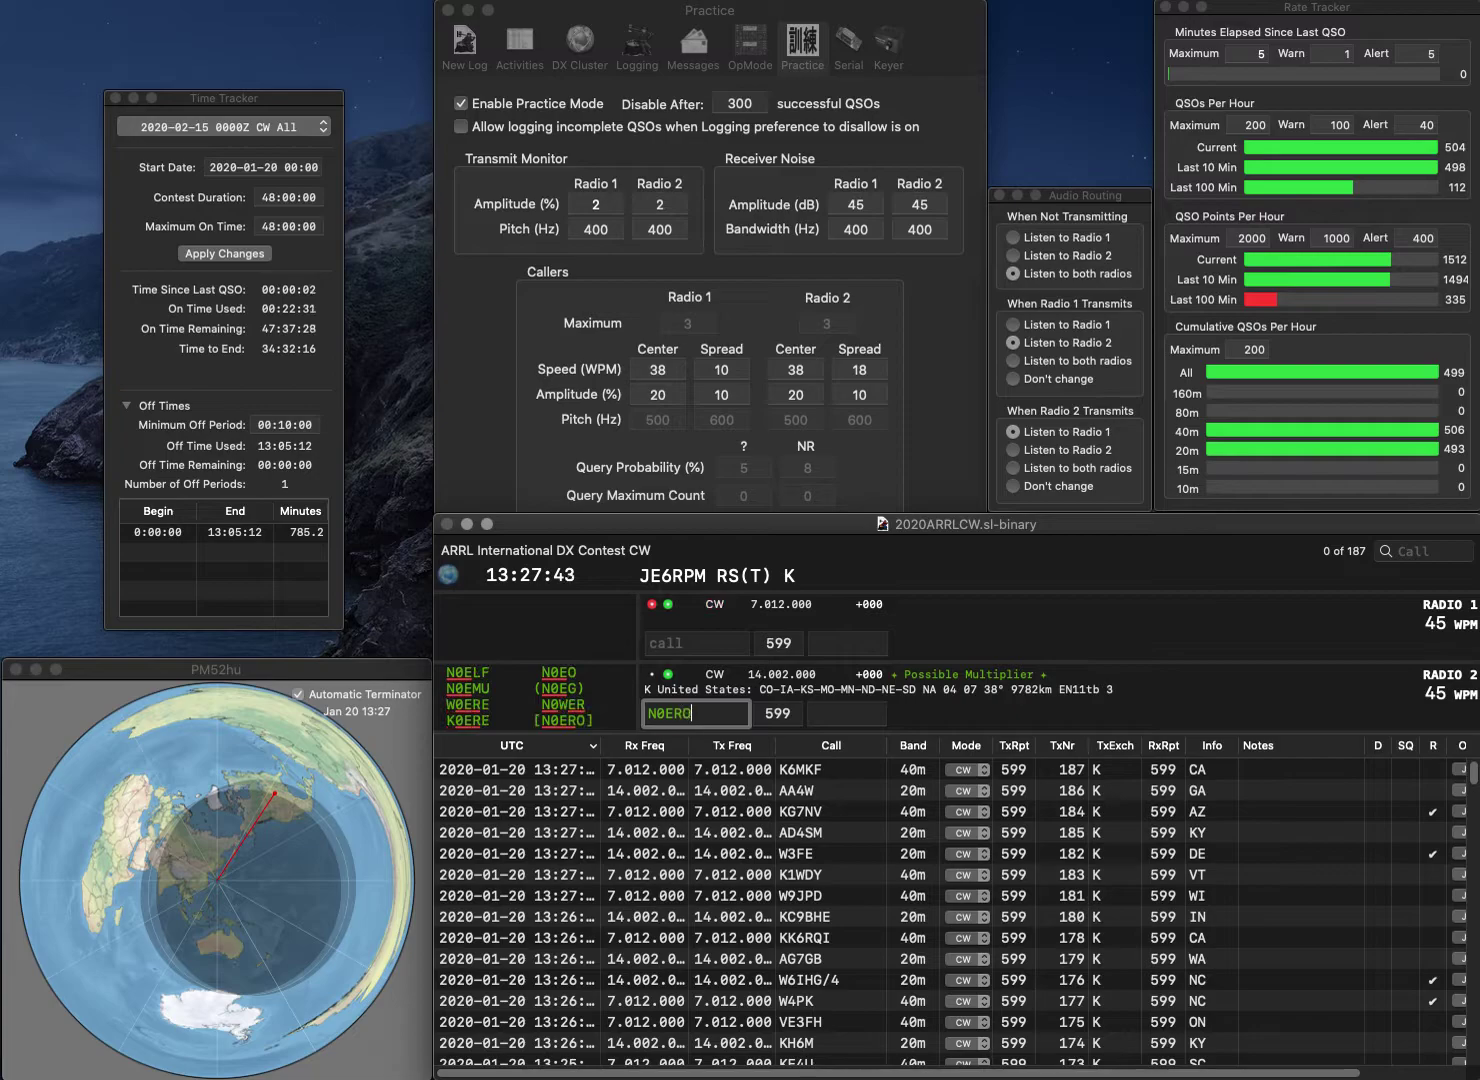
key("Return")
type("VEZW")
key("Return")
Log N0ERO on Radio 2 with exchange IA
key("space")
type("IA")
key("Return")
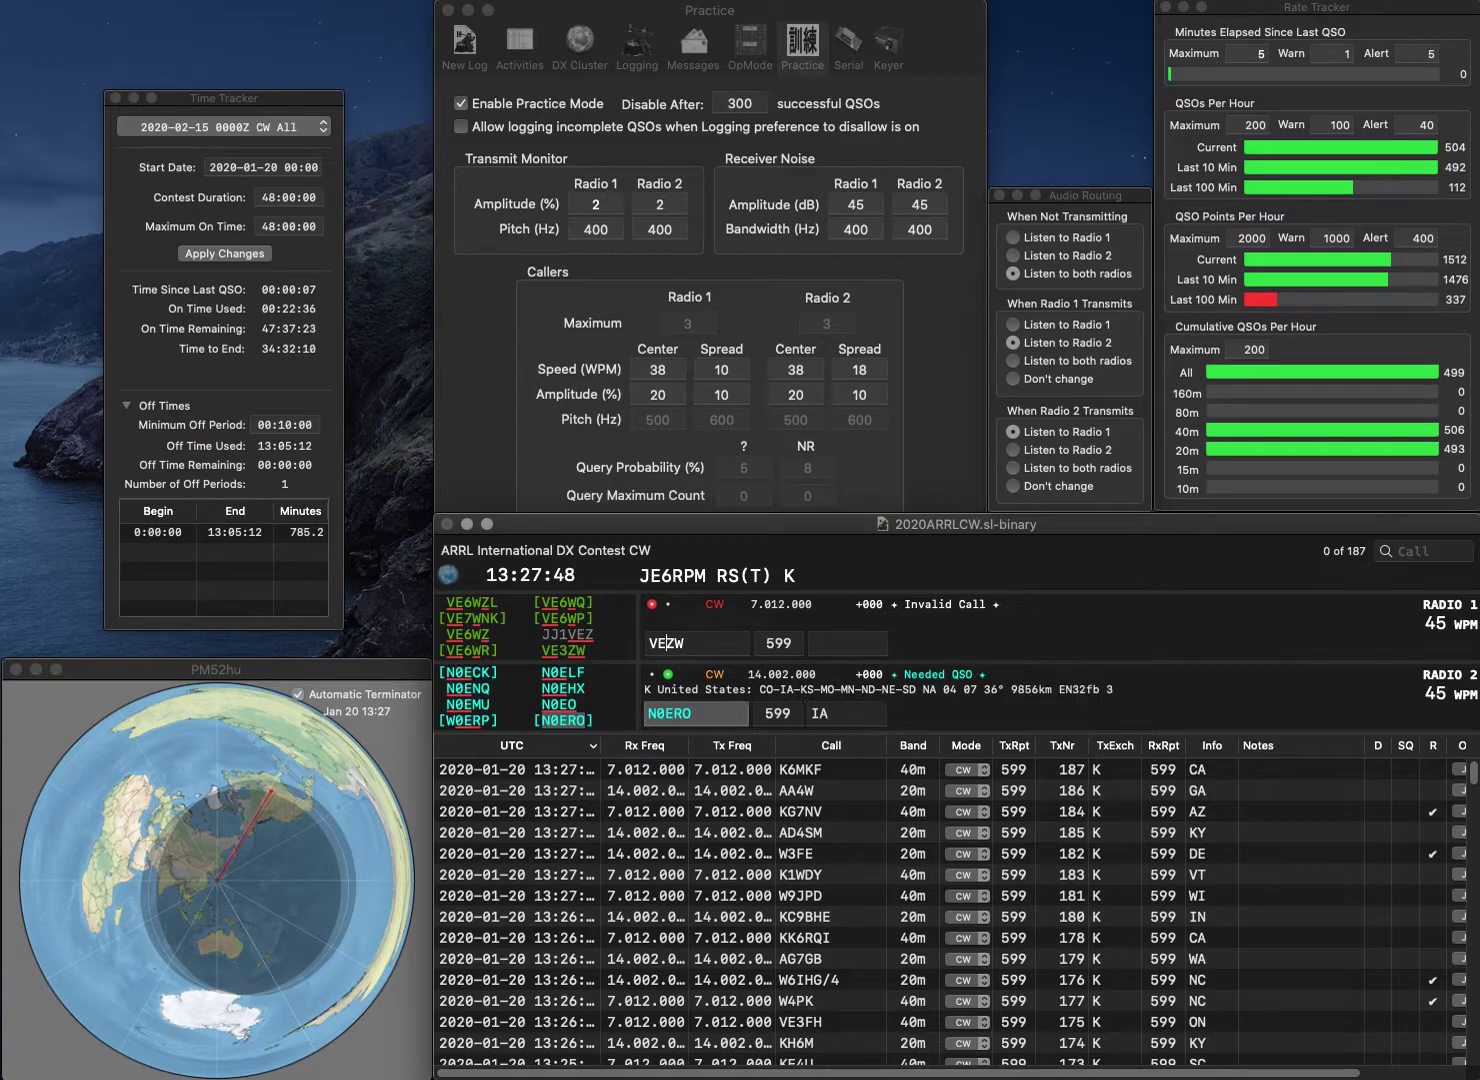
Complete the Radio 1 call as VE3ZW with exchange ON and answer it, and answer KM4FLU on Radio 2
type("3")
key("Return")
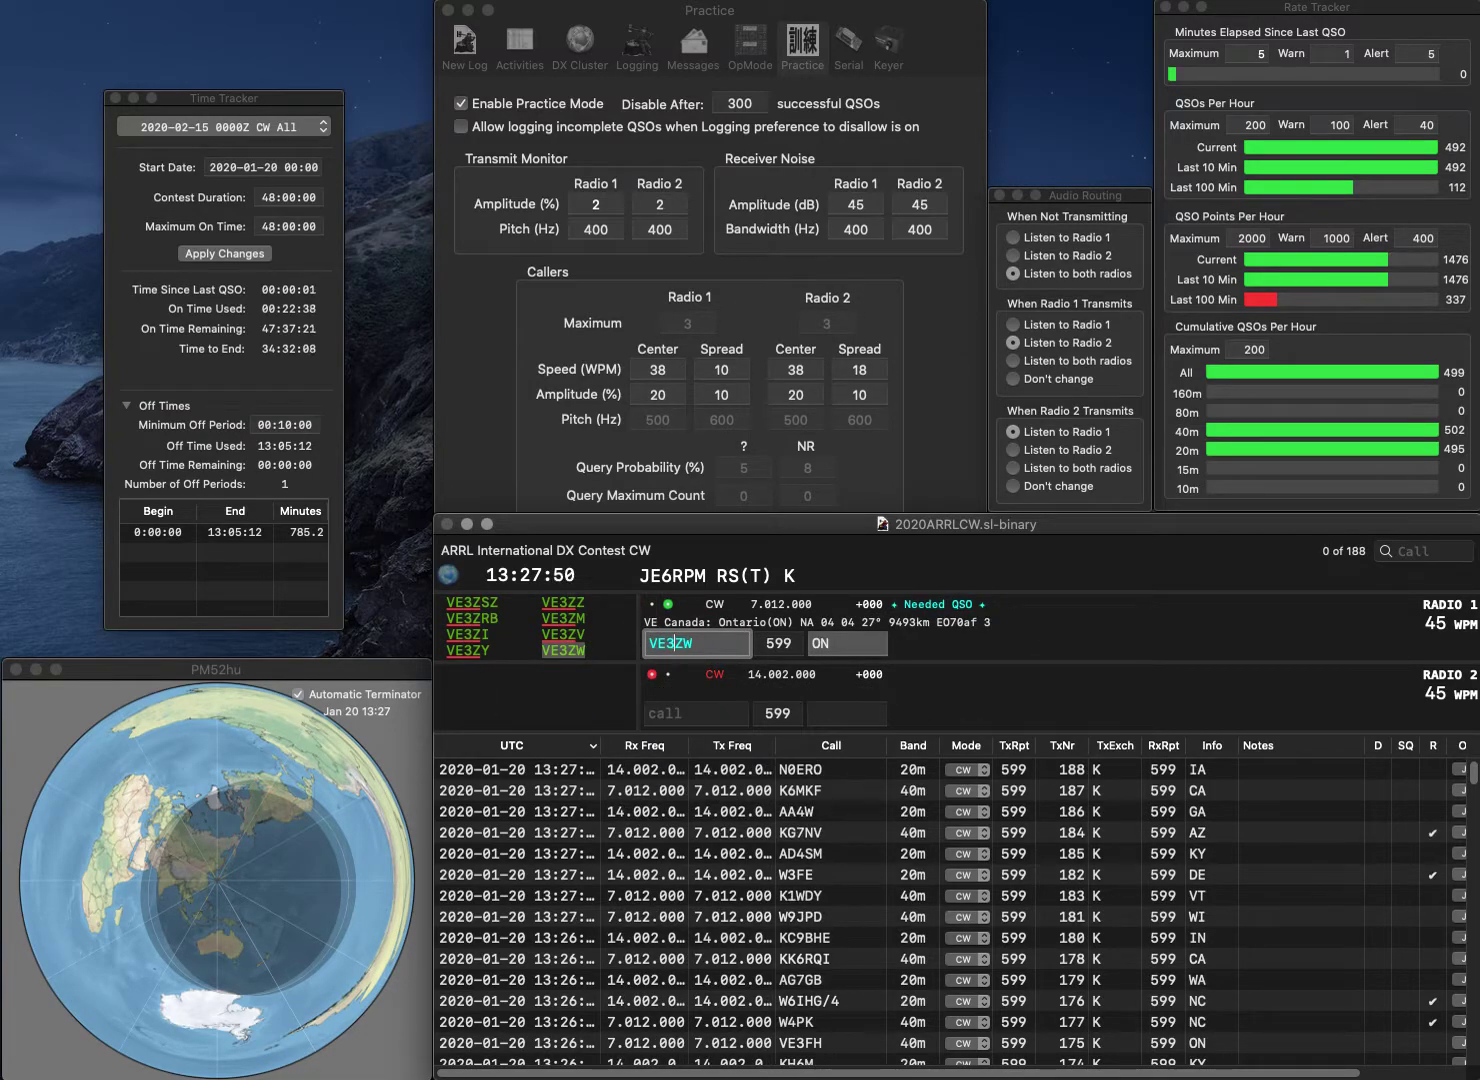
key("Return")
type("KM4FLU")
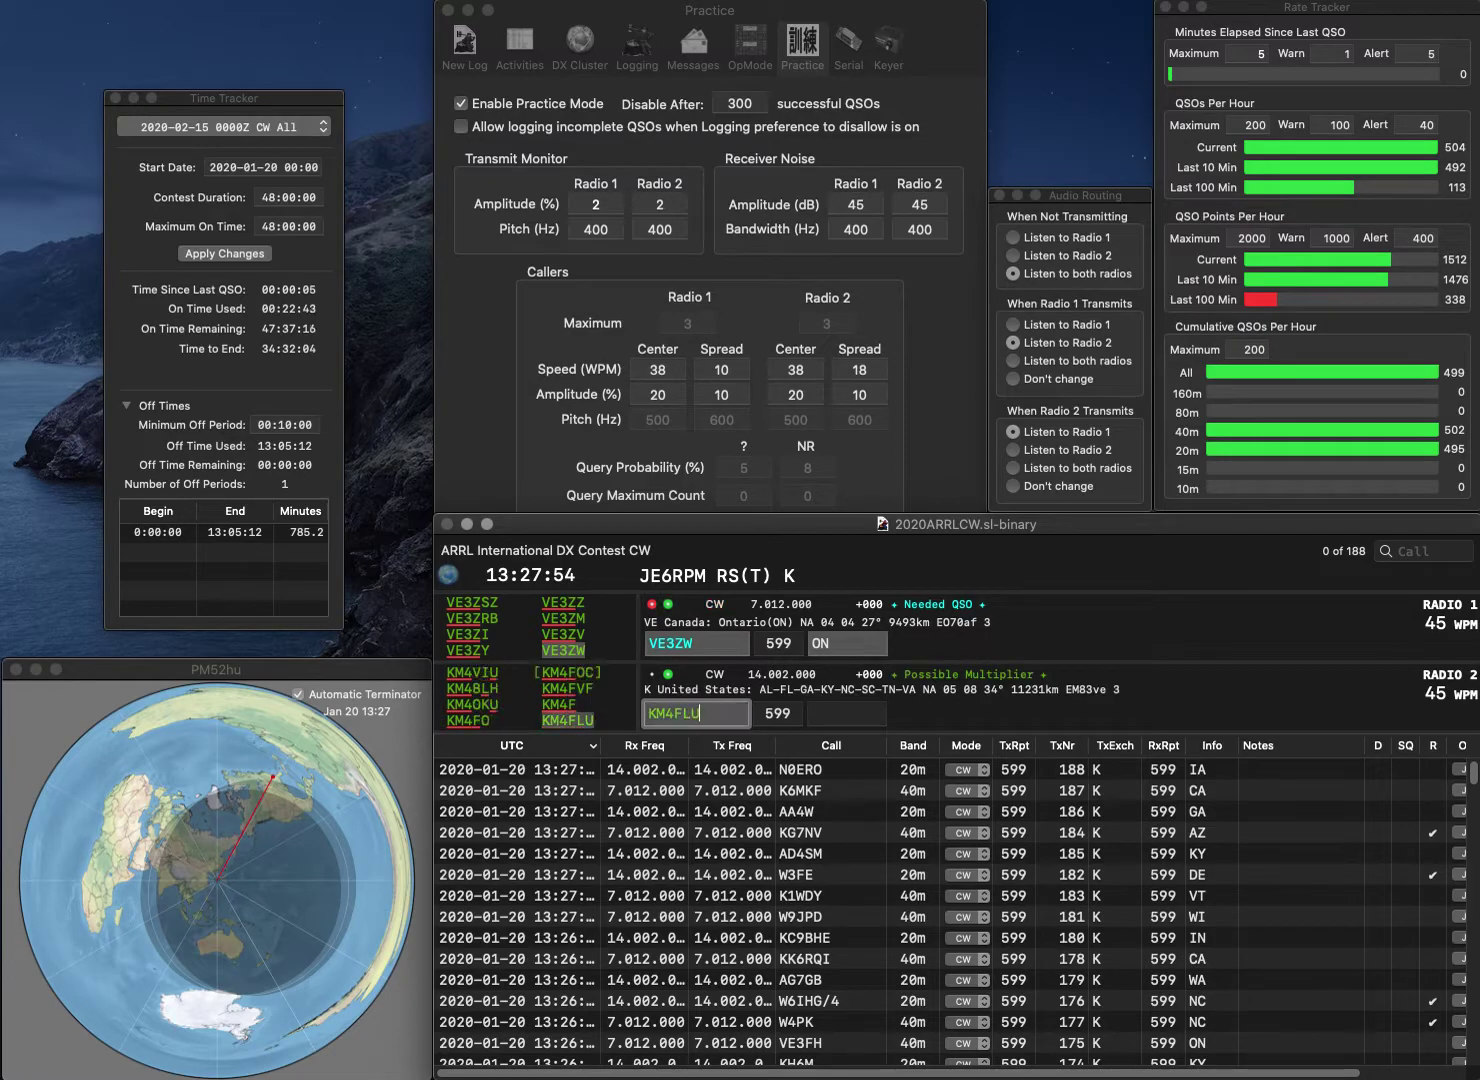
key("Return")
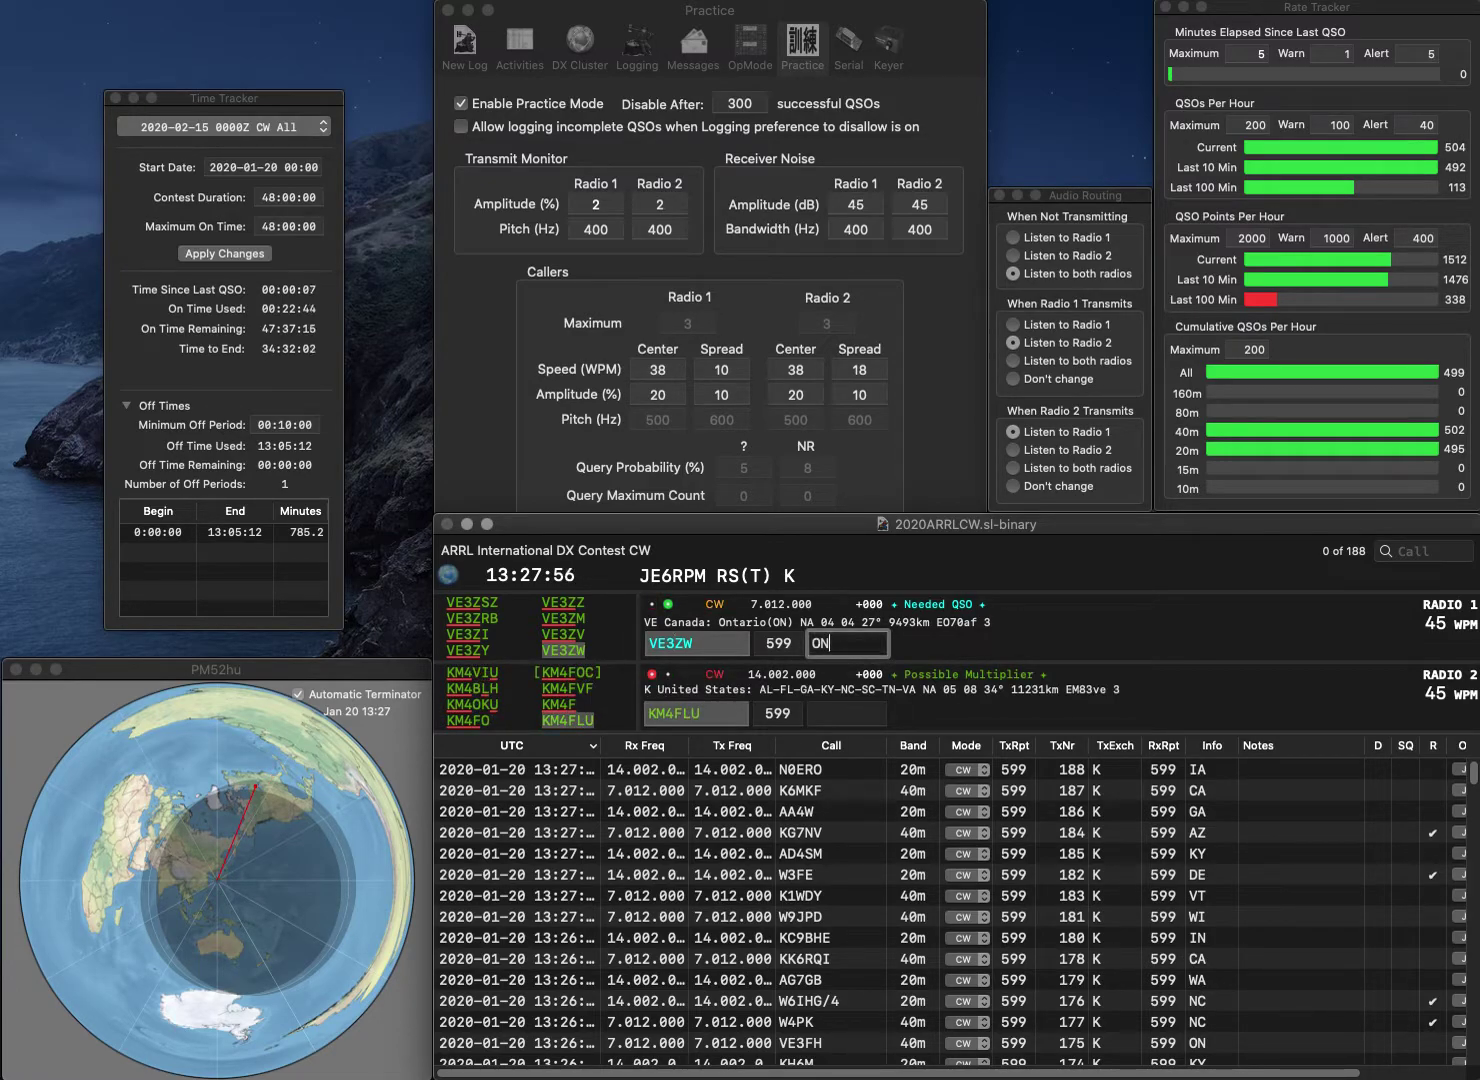
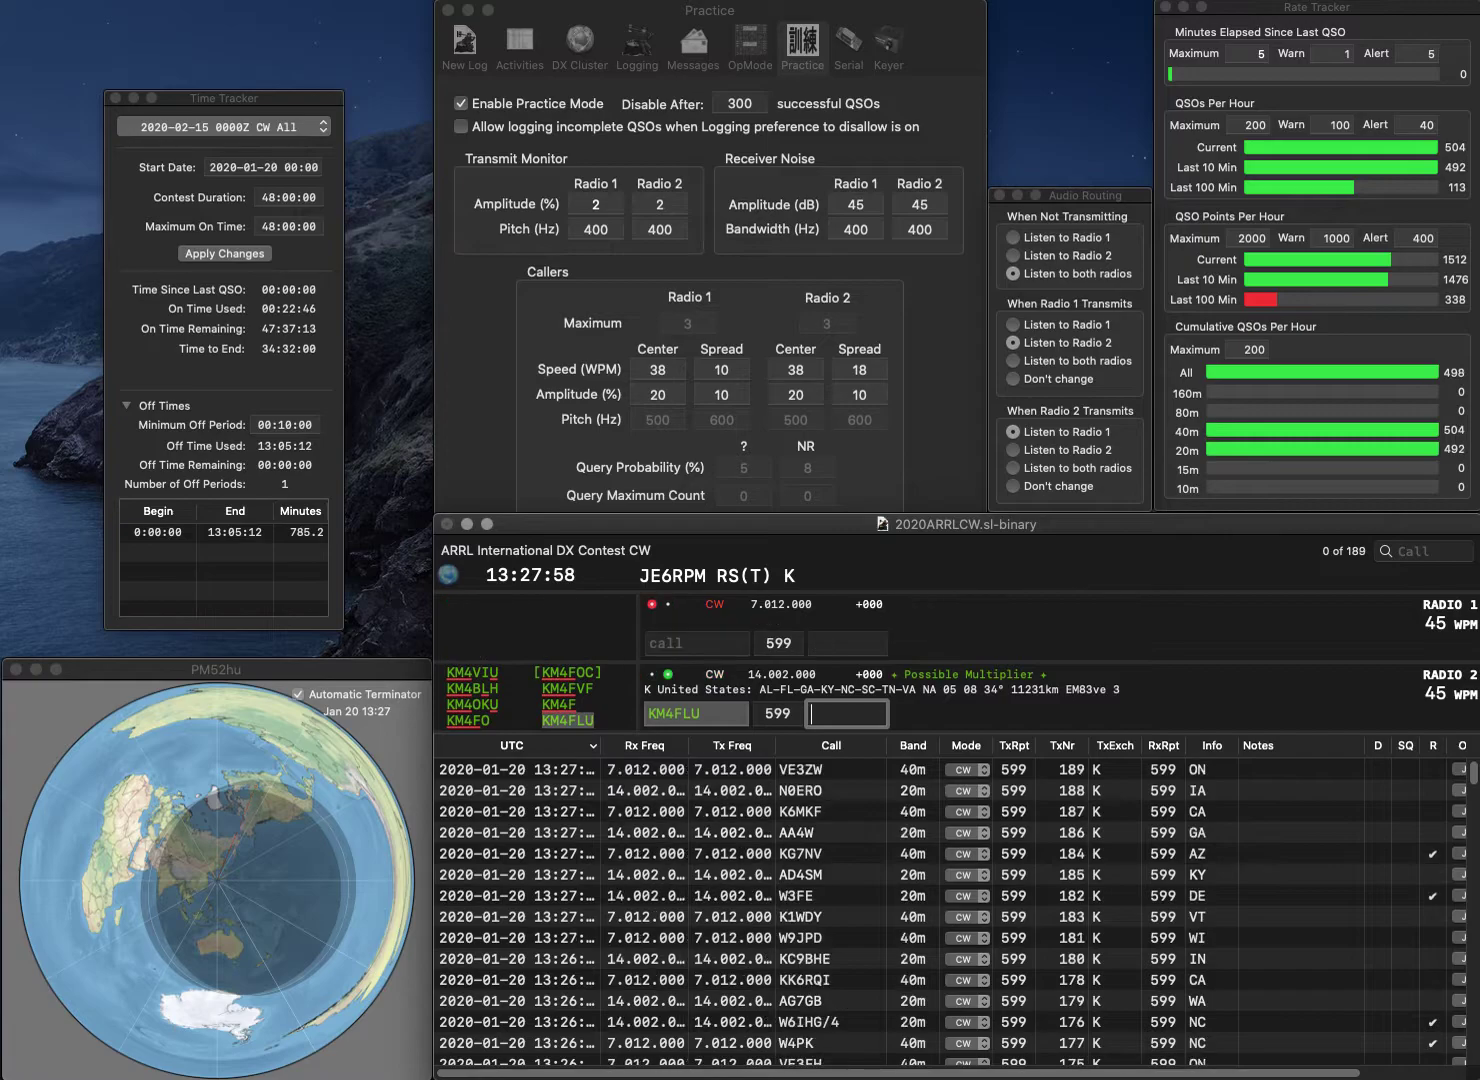
type("SC")
key("Return")
type("NE8")
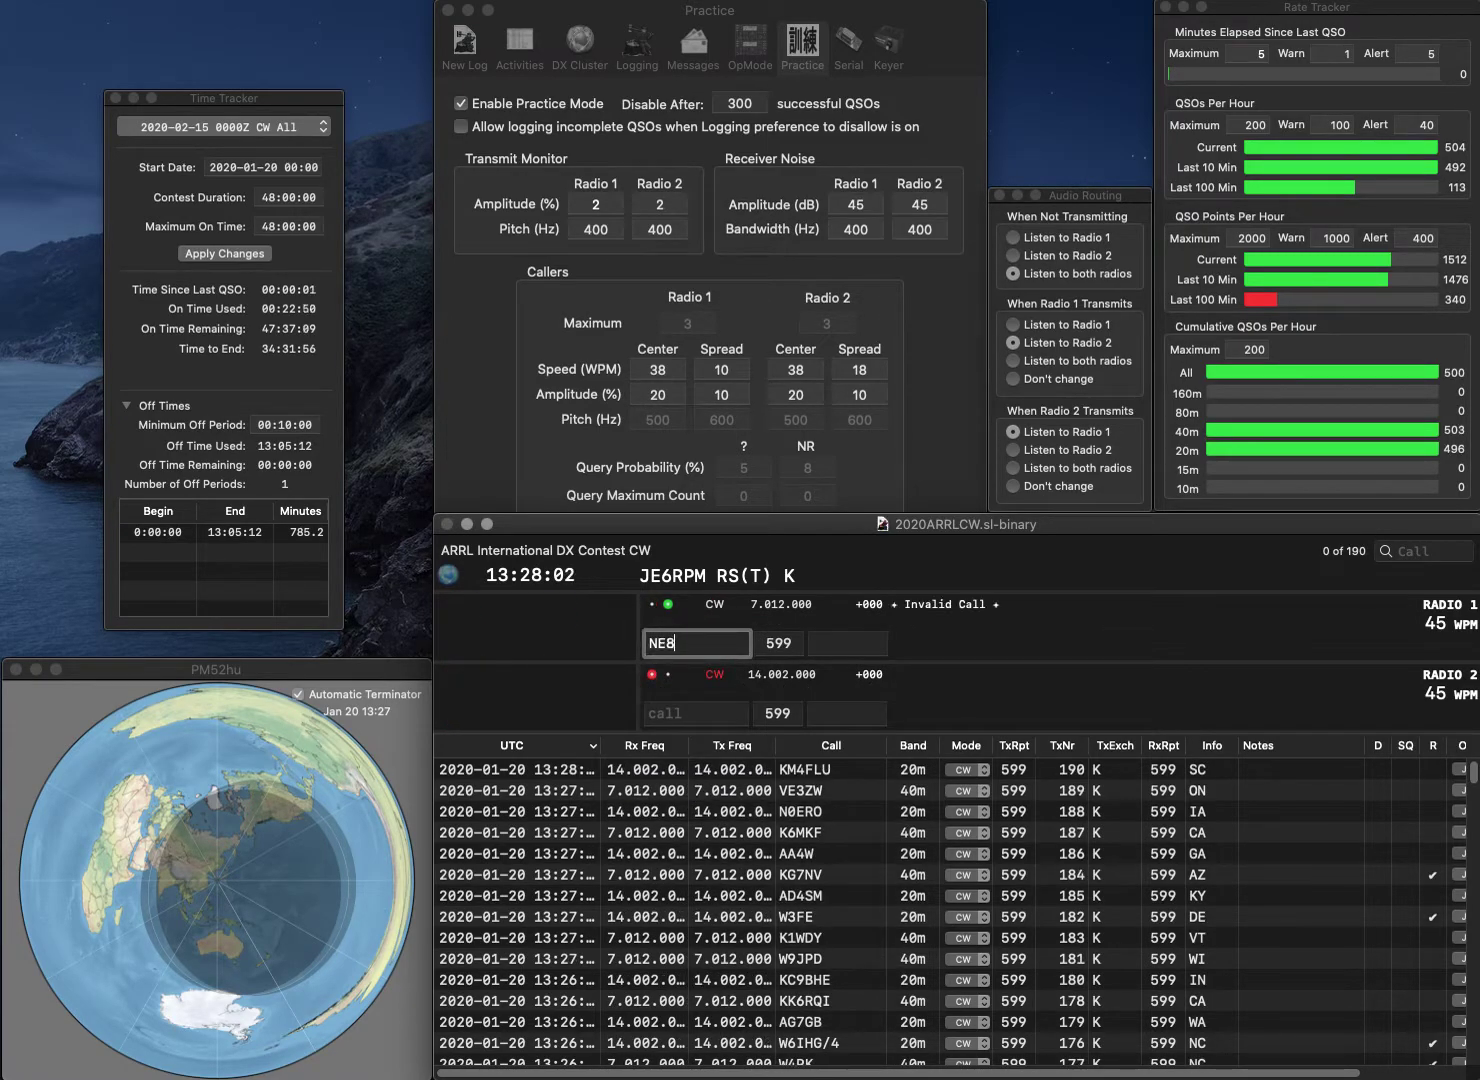
type("O/4")
key("Return")
type("KB9O")
key("Return")
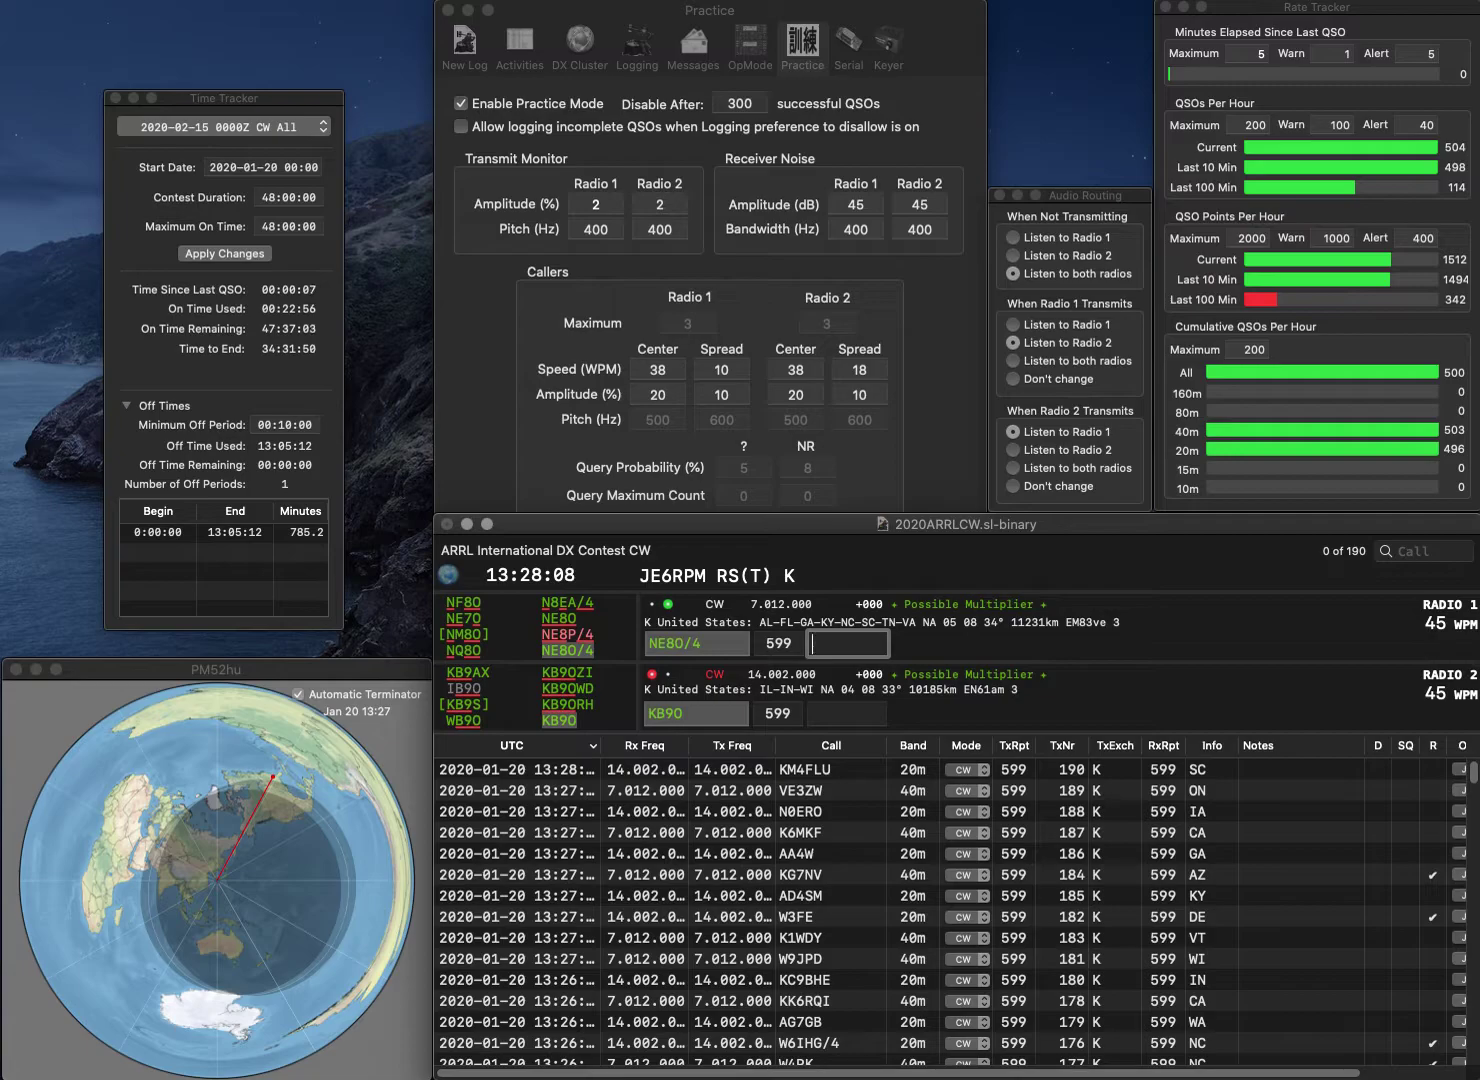
key("Return")
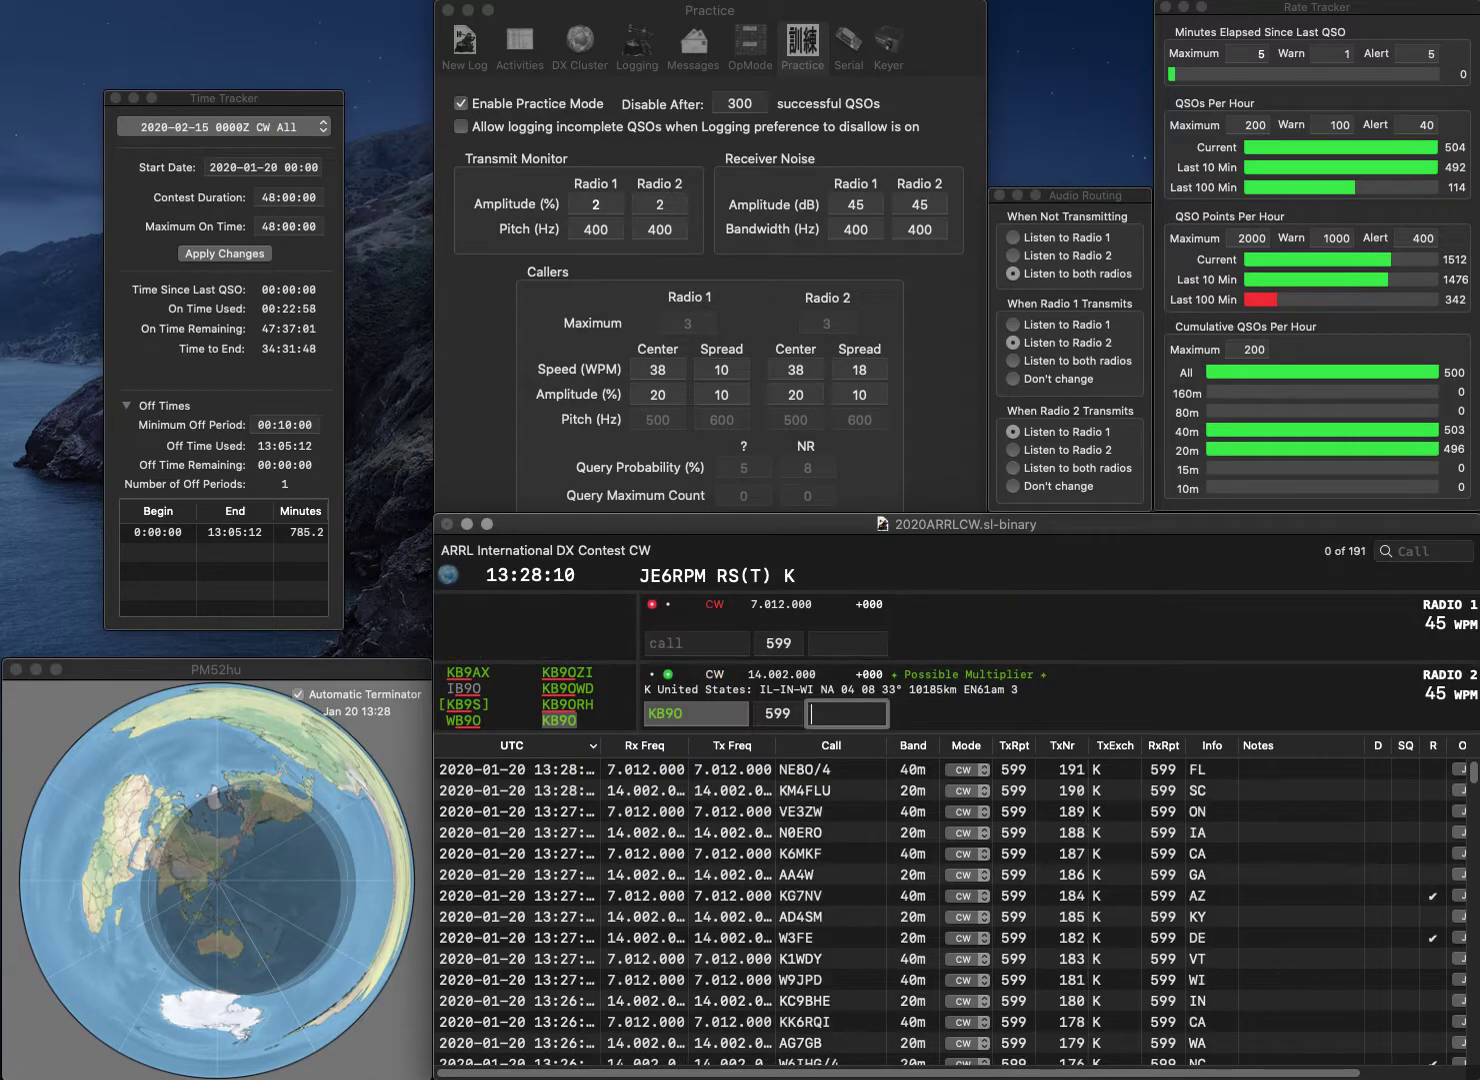
type("IL")
key("Return")
type("W7")
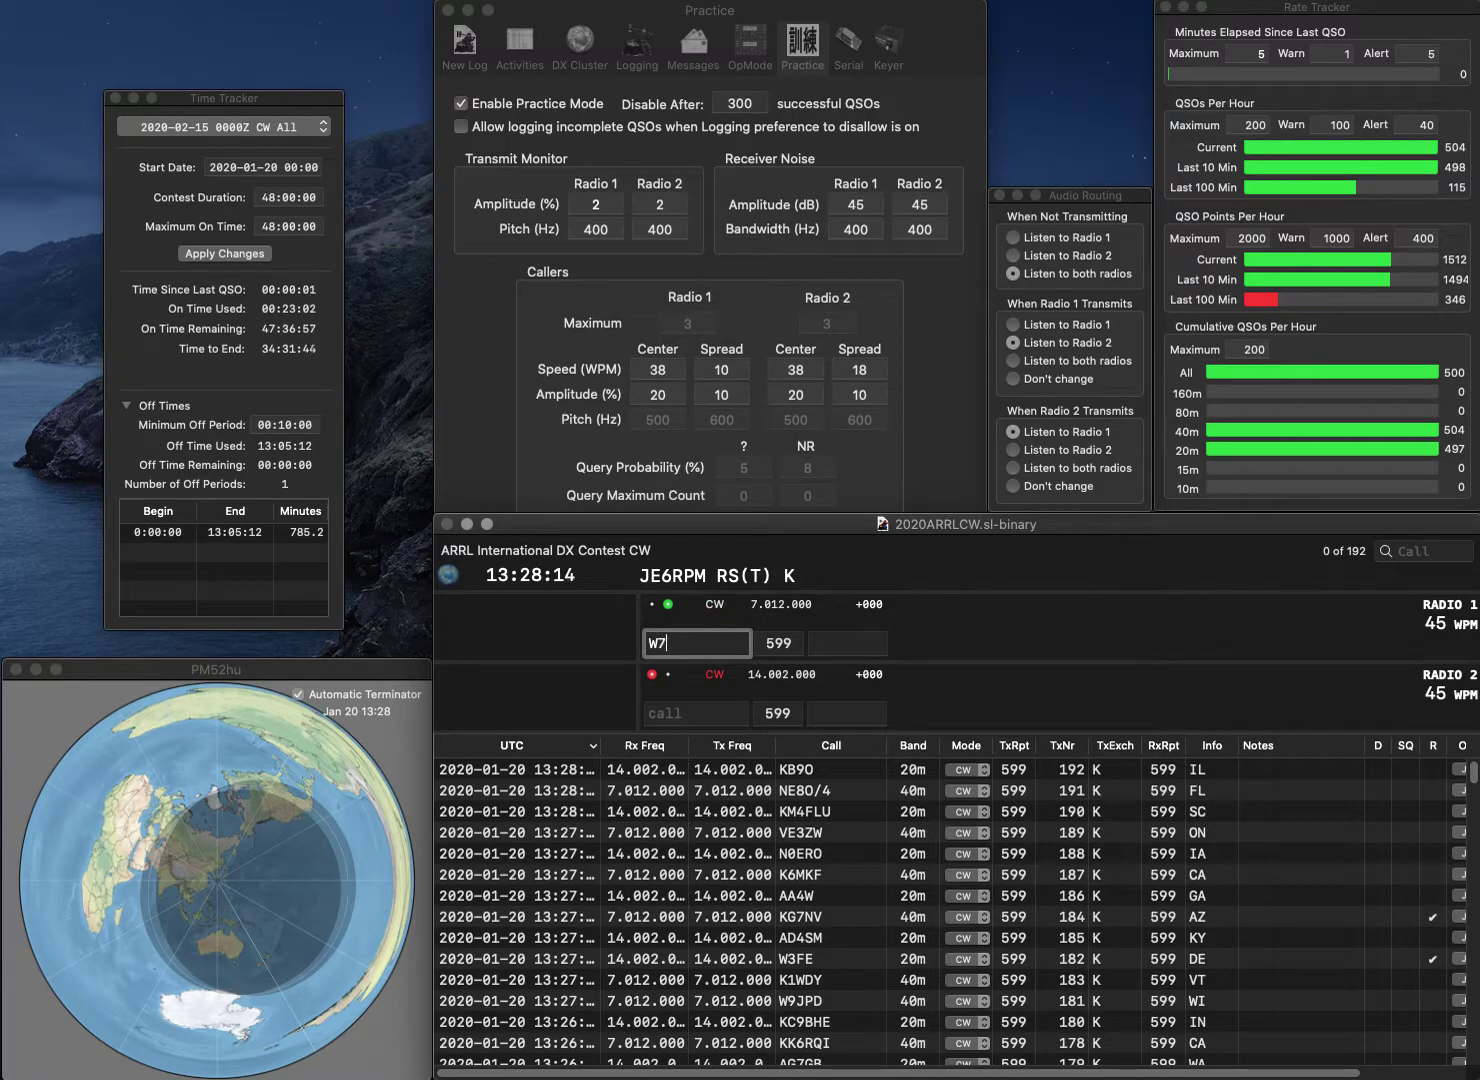
type("EB")
key("Return")
type("NX0U")
key("Return")
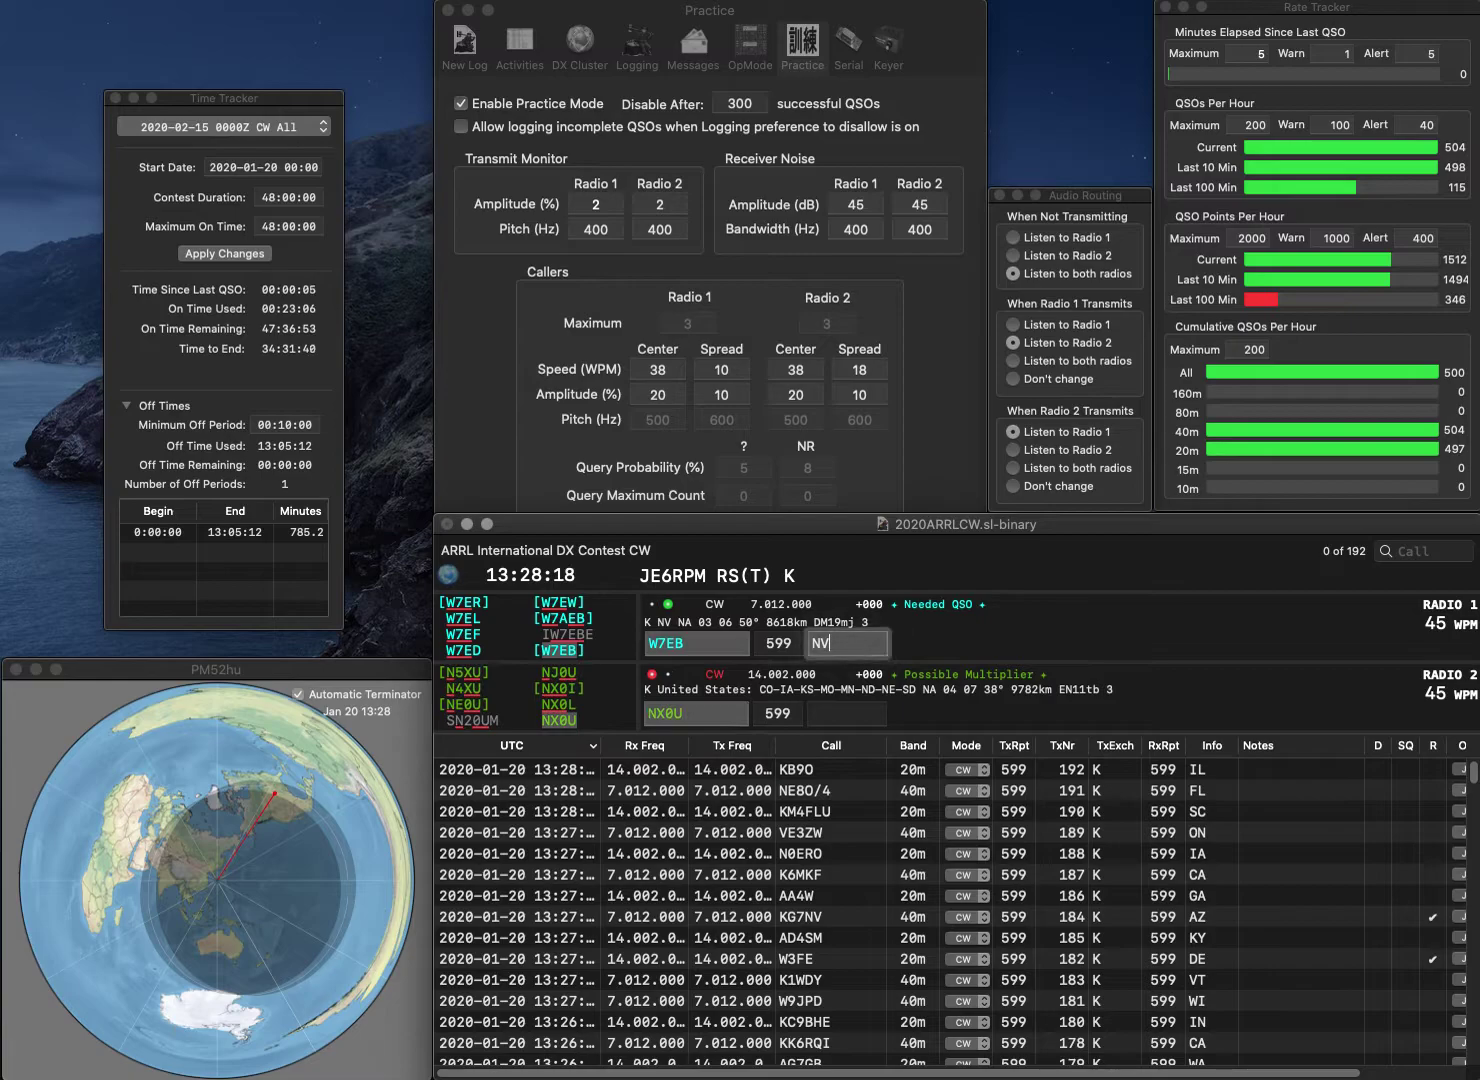
key("Return")
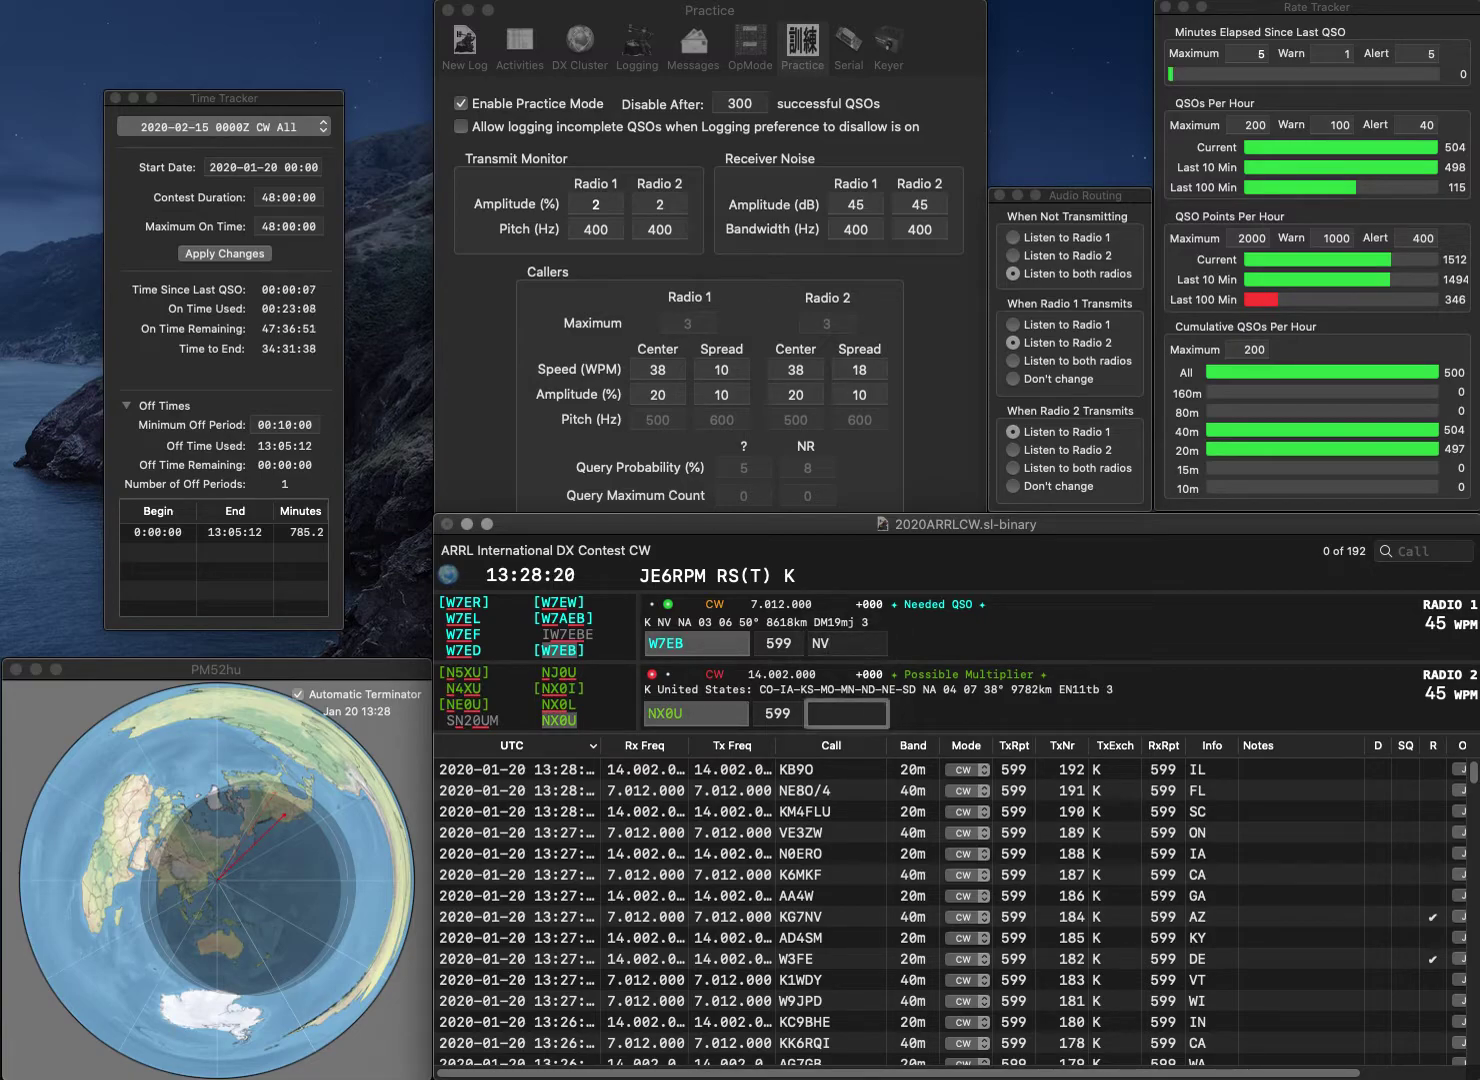
type("MN")
key("Return")
type("NK4")
key("BackSpace")
type("3")
key("Left")
key("Left")
key("BackSpace")
key("Return")
type("K4BU")
key("Return")
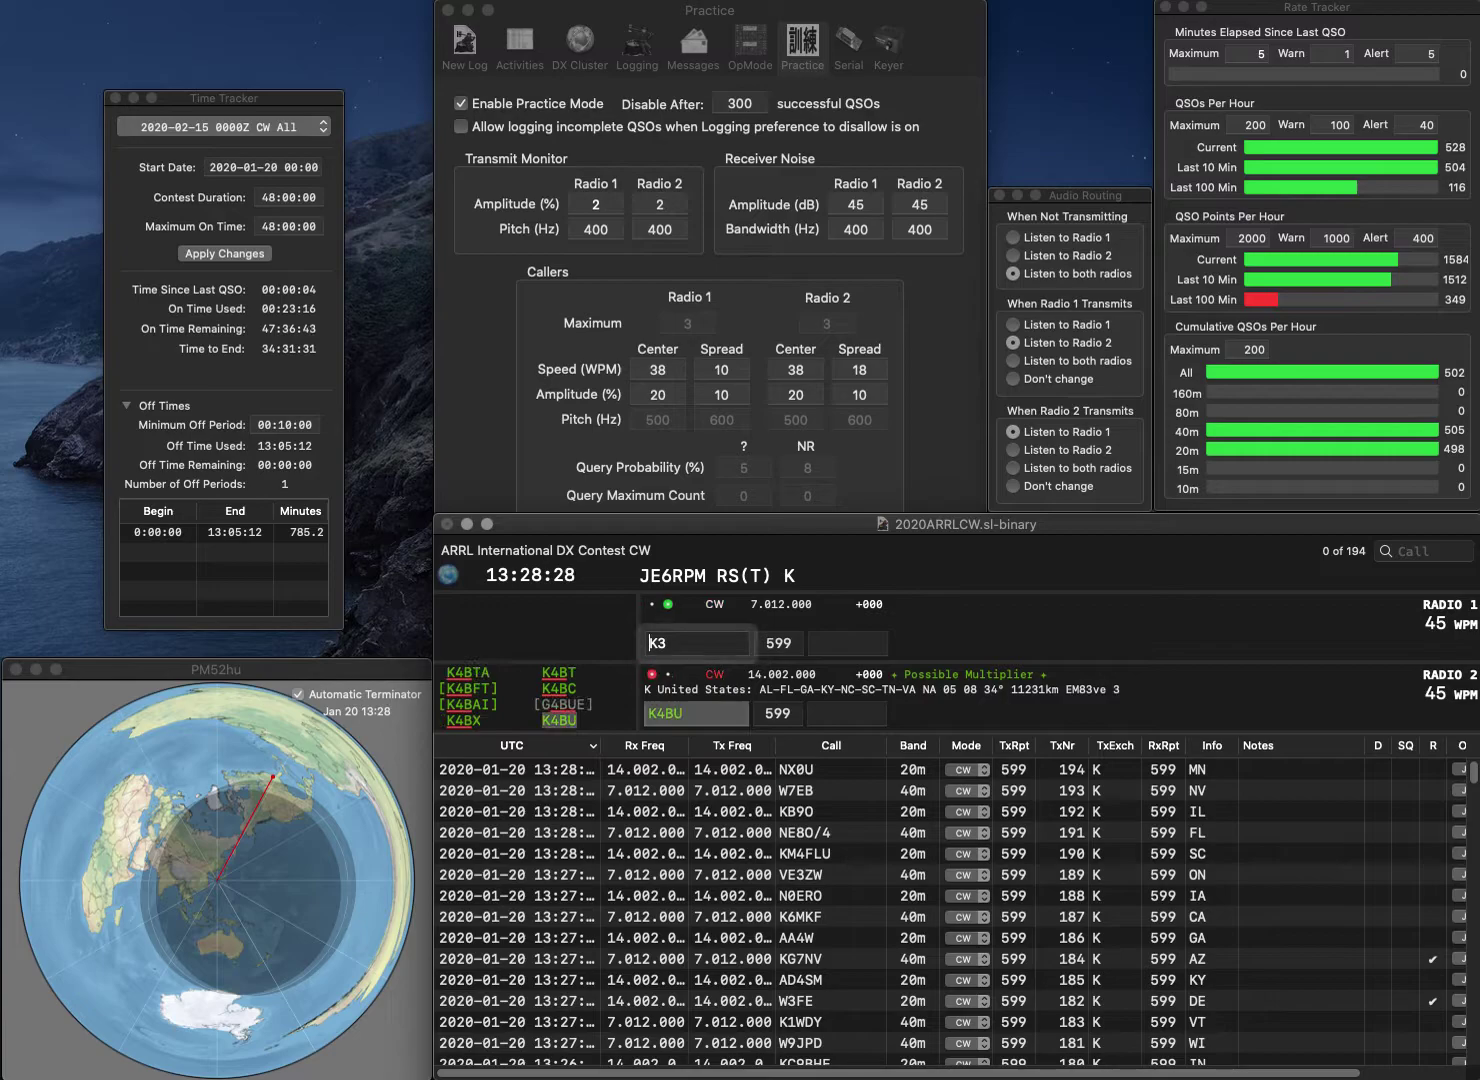
type("TBD")
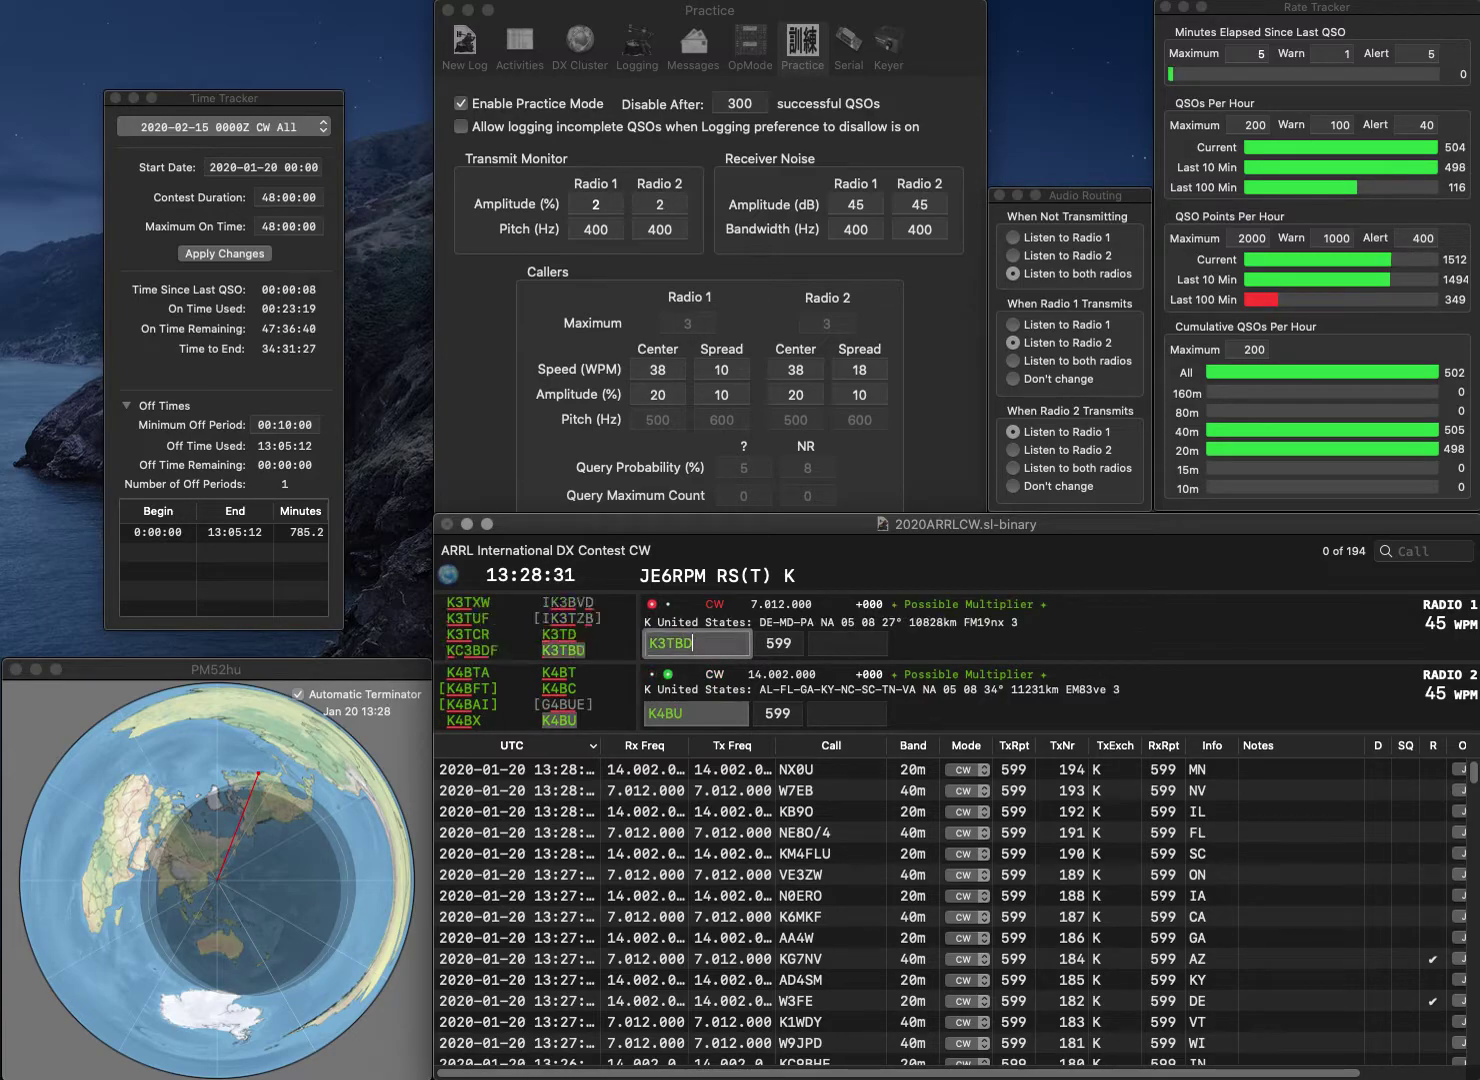
key("Return")
key("space")
type("SC")
key("Return")
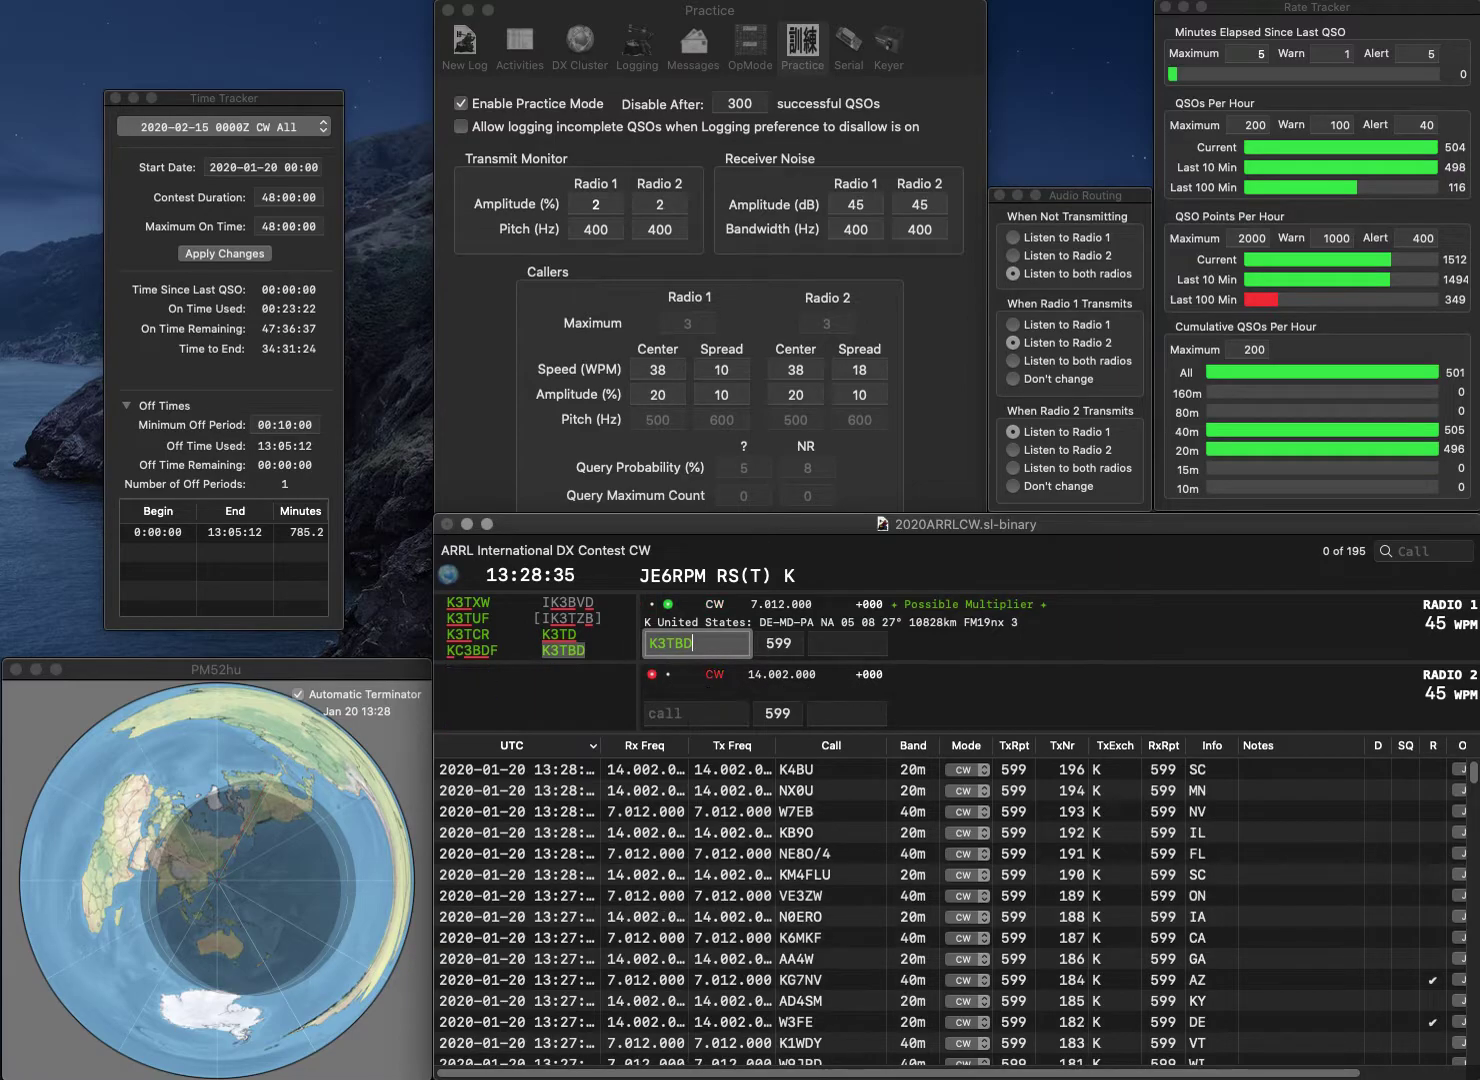
key("space")
type("M")
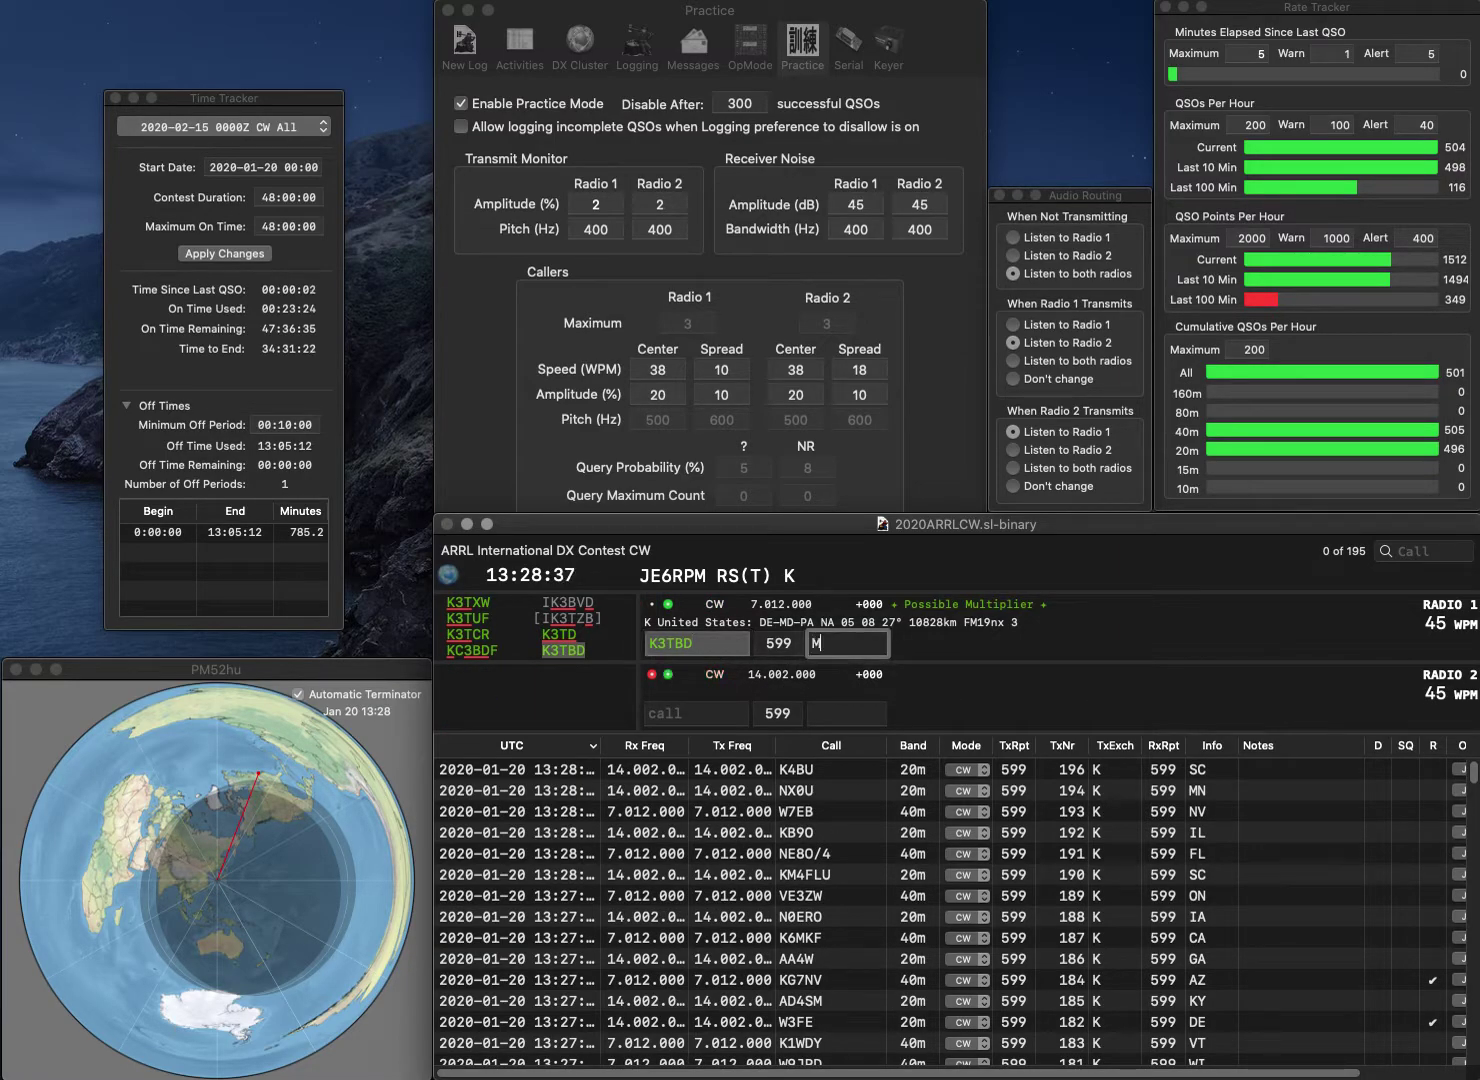
type("D")
key("Return")
type("K")
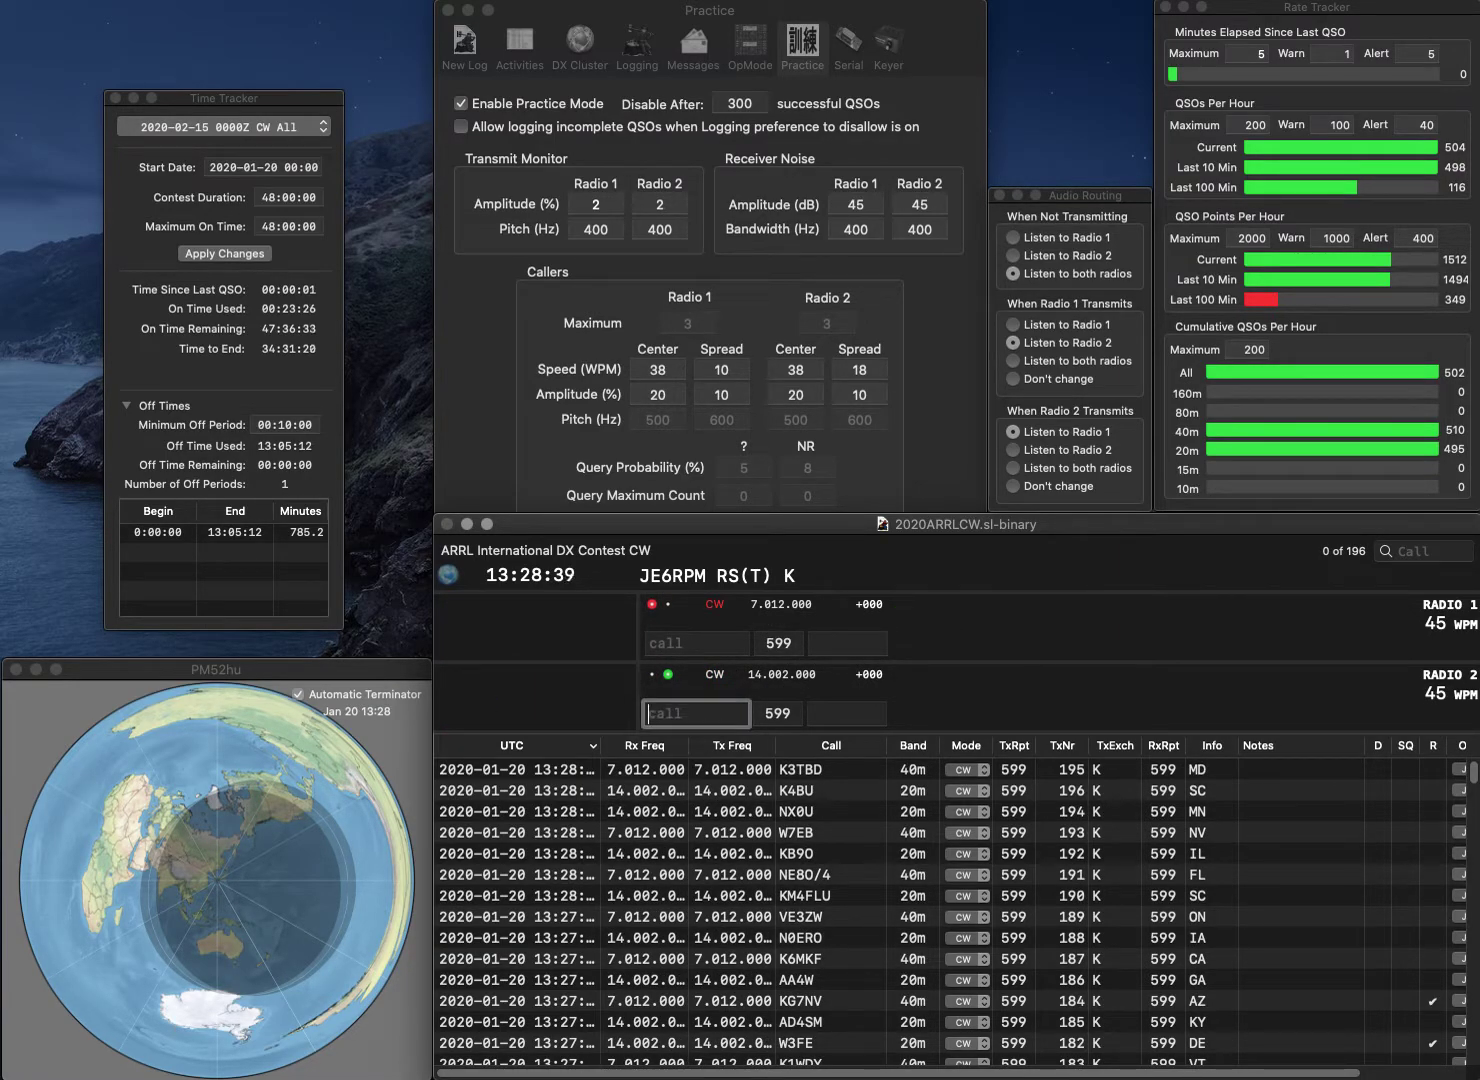
type("N7ELB")
key("Return")
type("3YP")
key("Home")
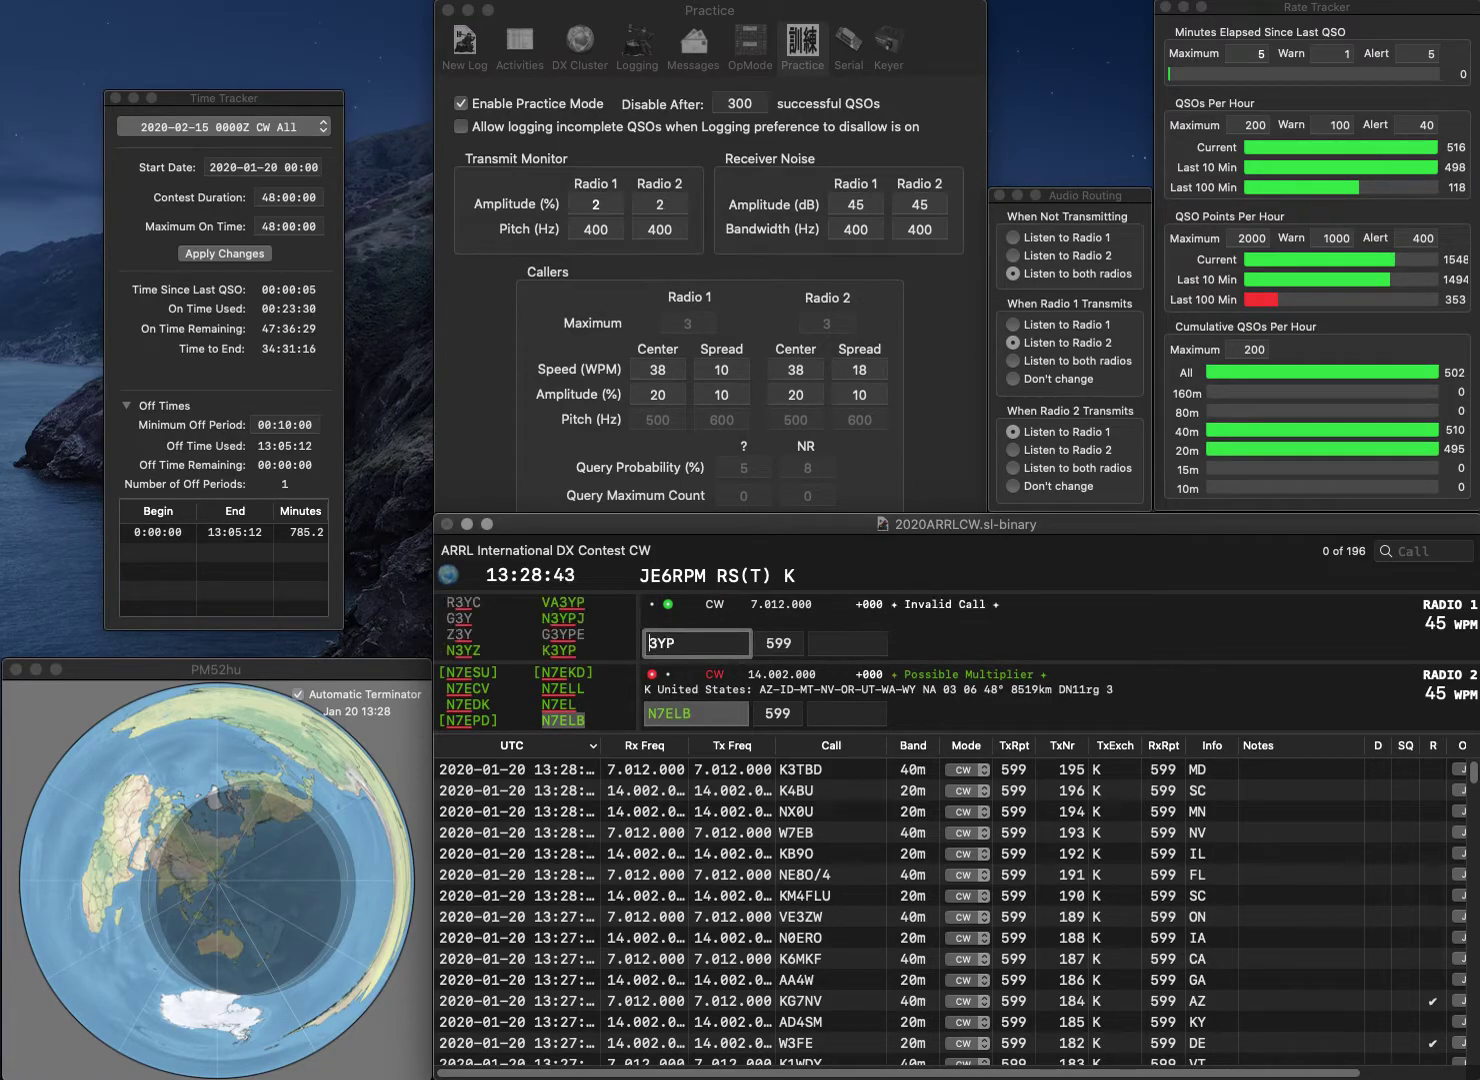
type("VA")
key("Return")
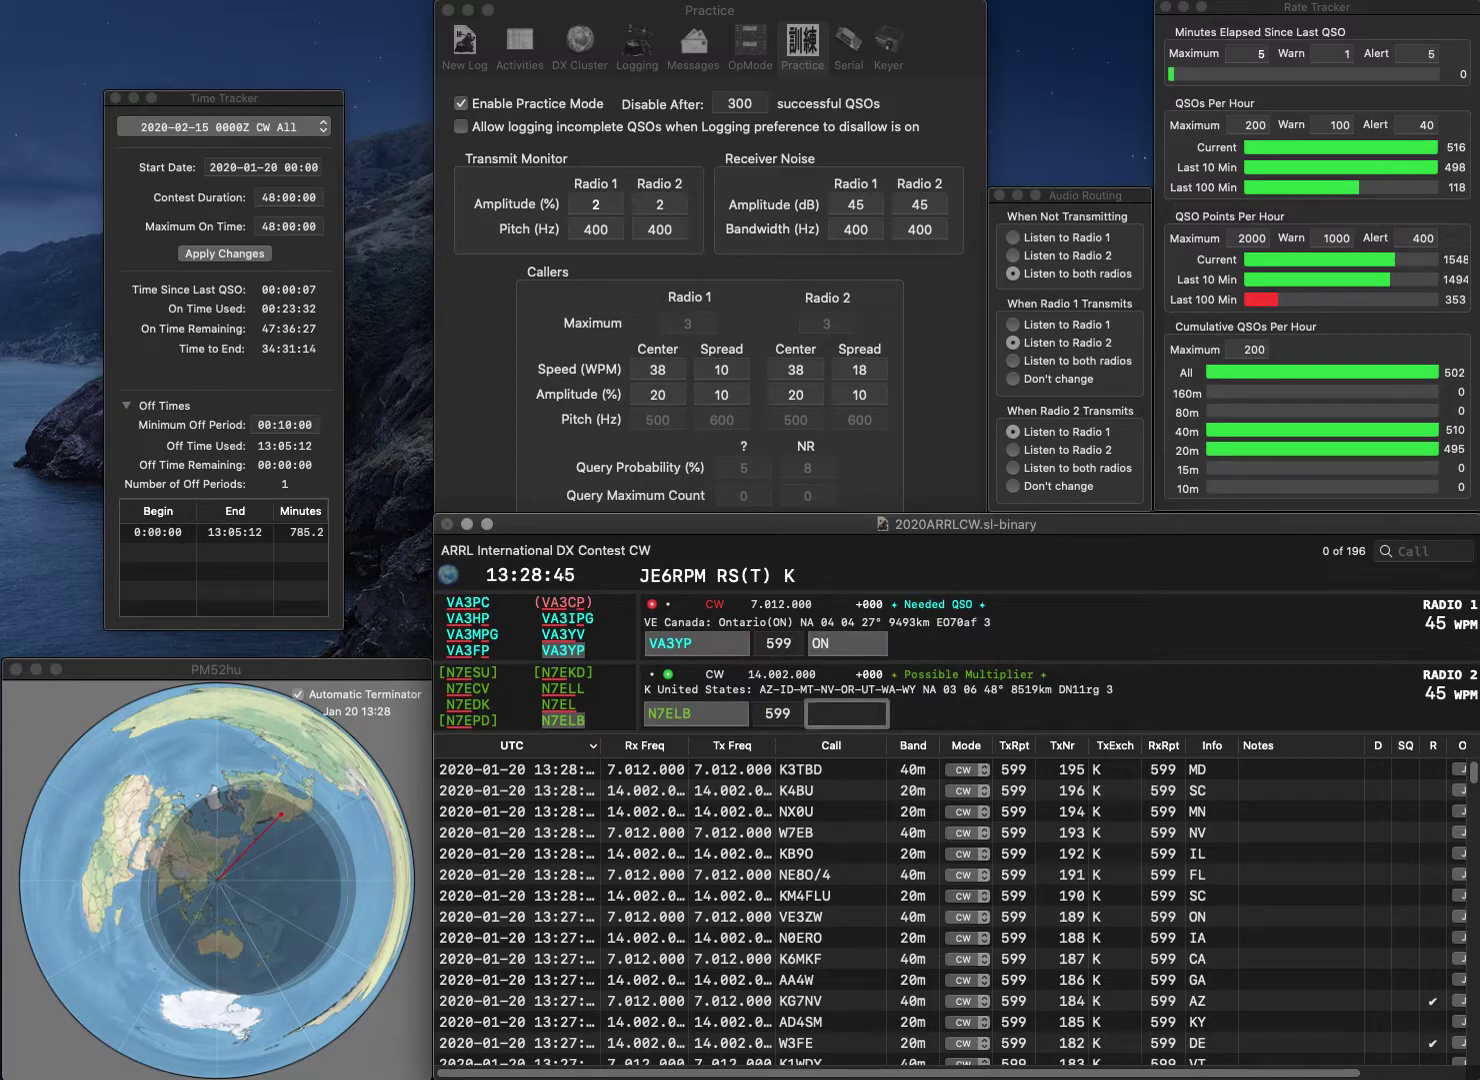
key("Return")
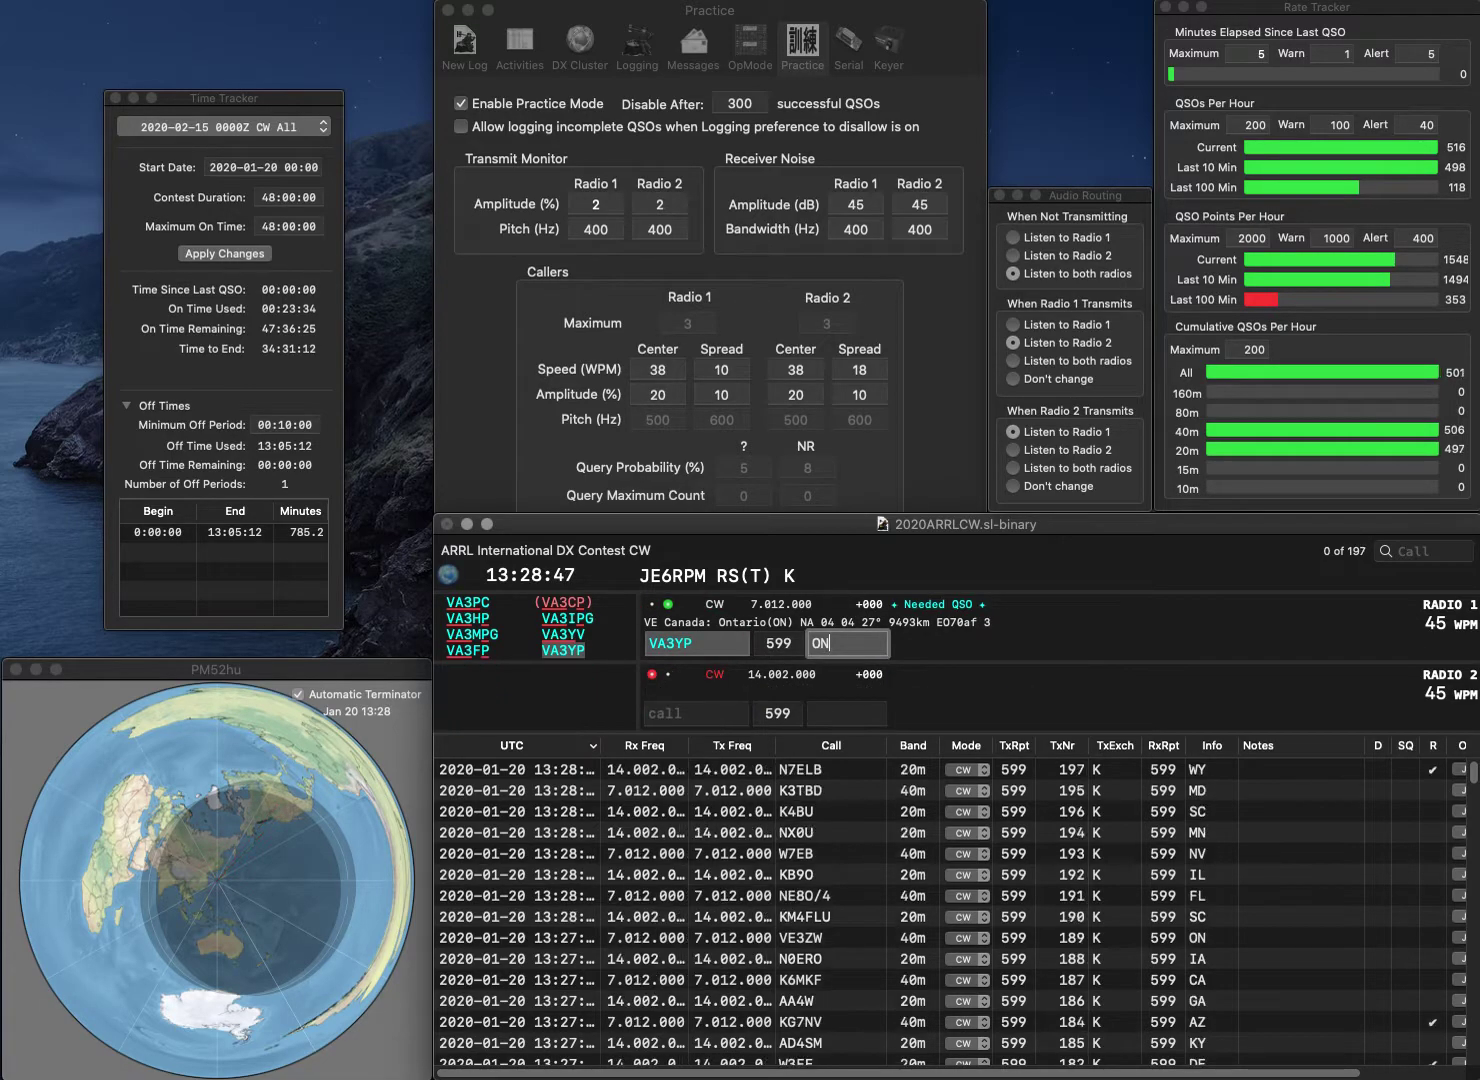
key("Return")
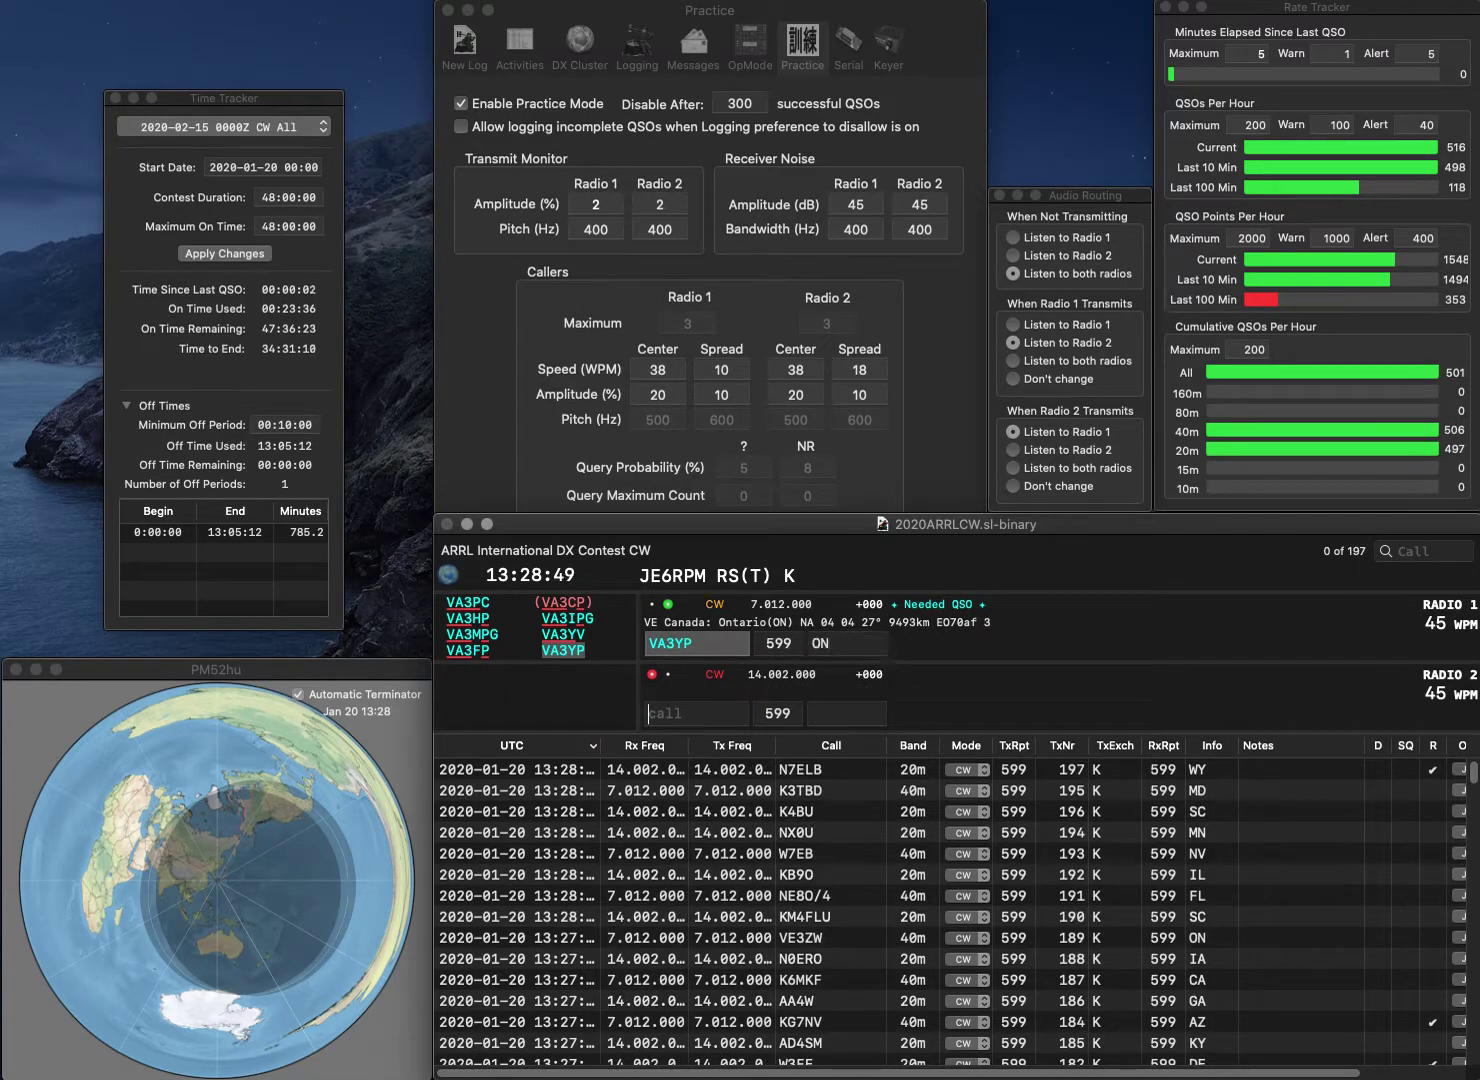
type("KG6ES")
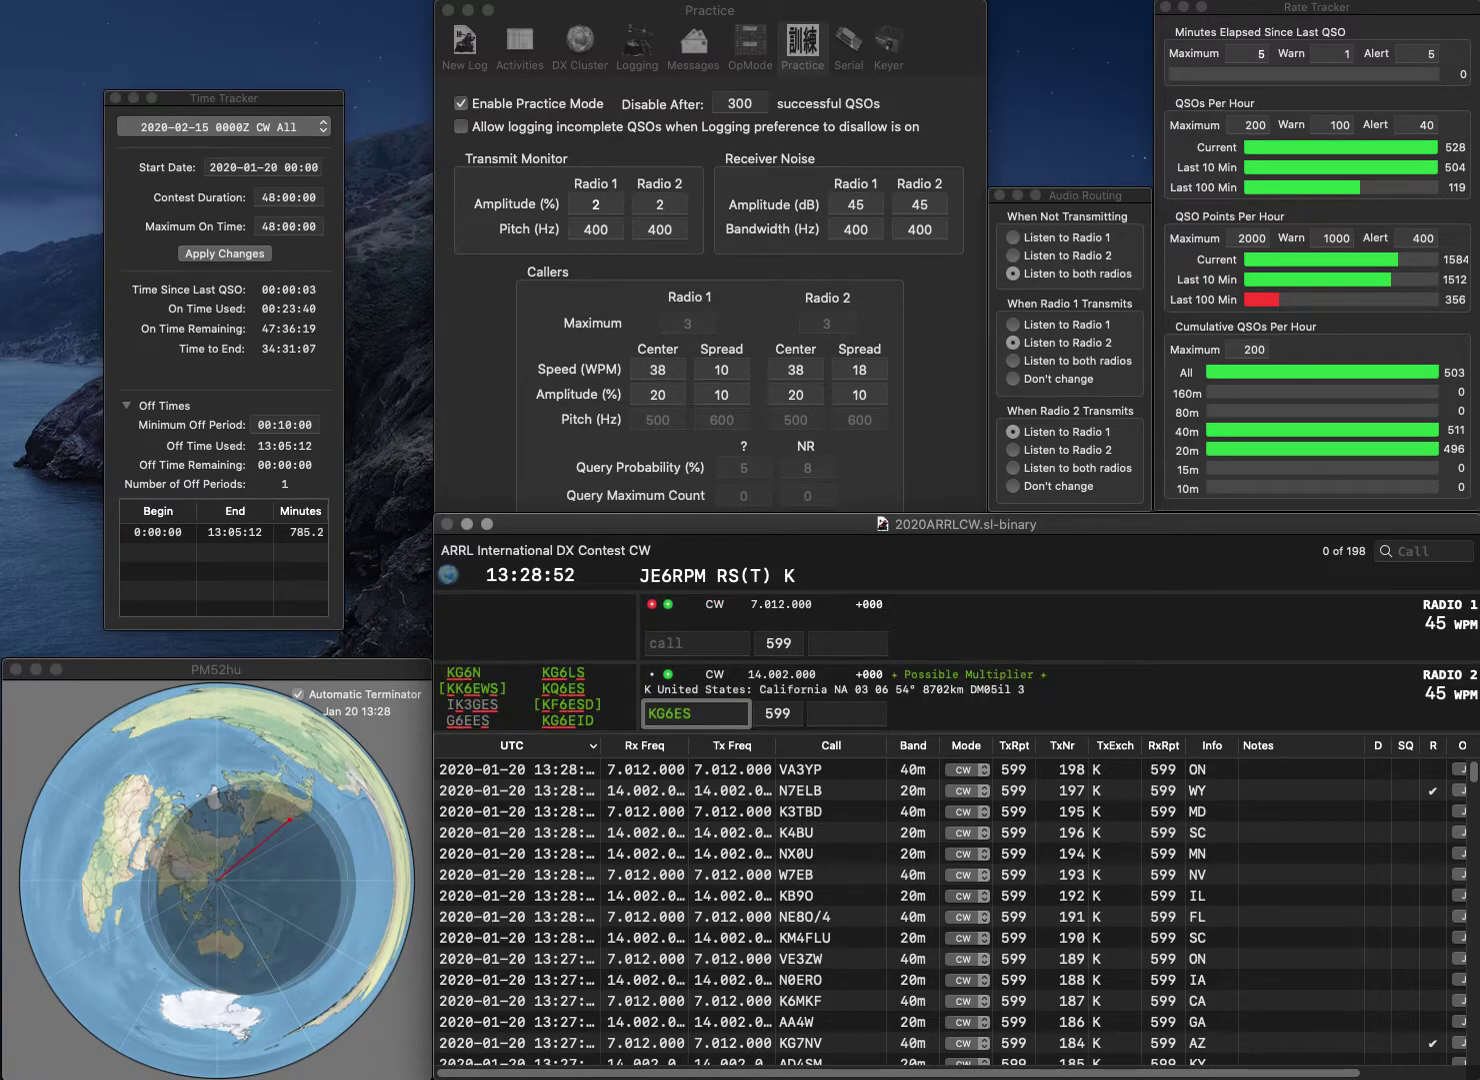
key("Return")
type("7RC")
type("K")
key("Return")
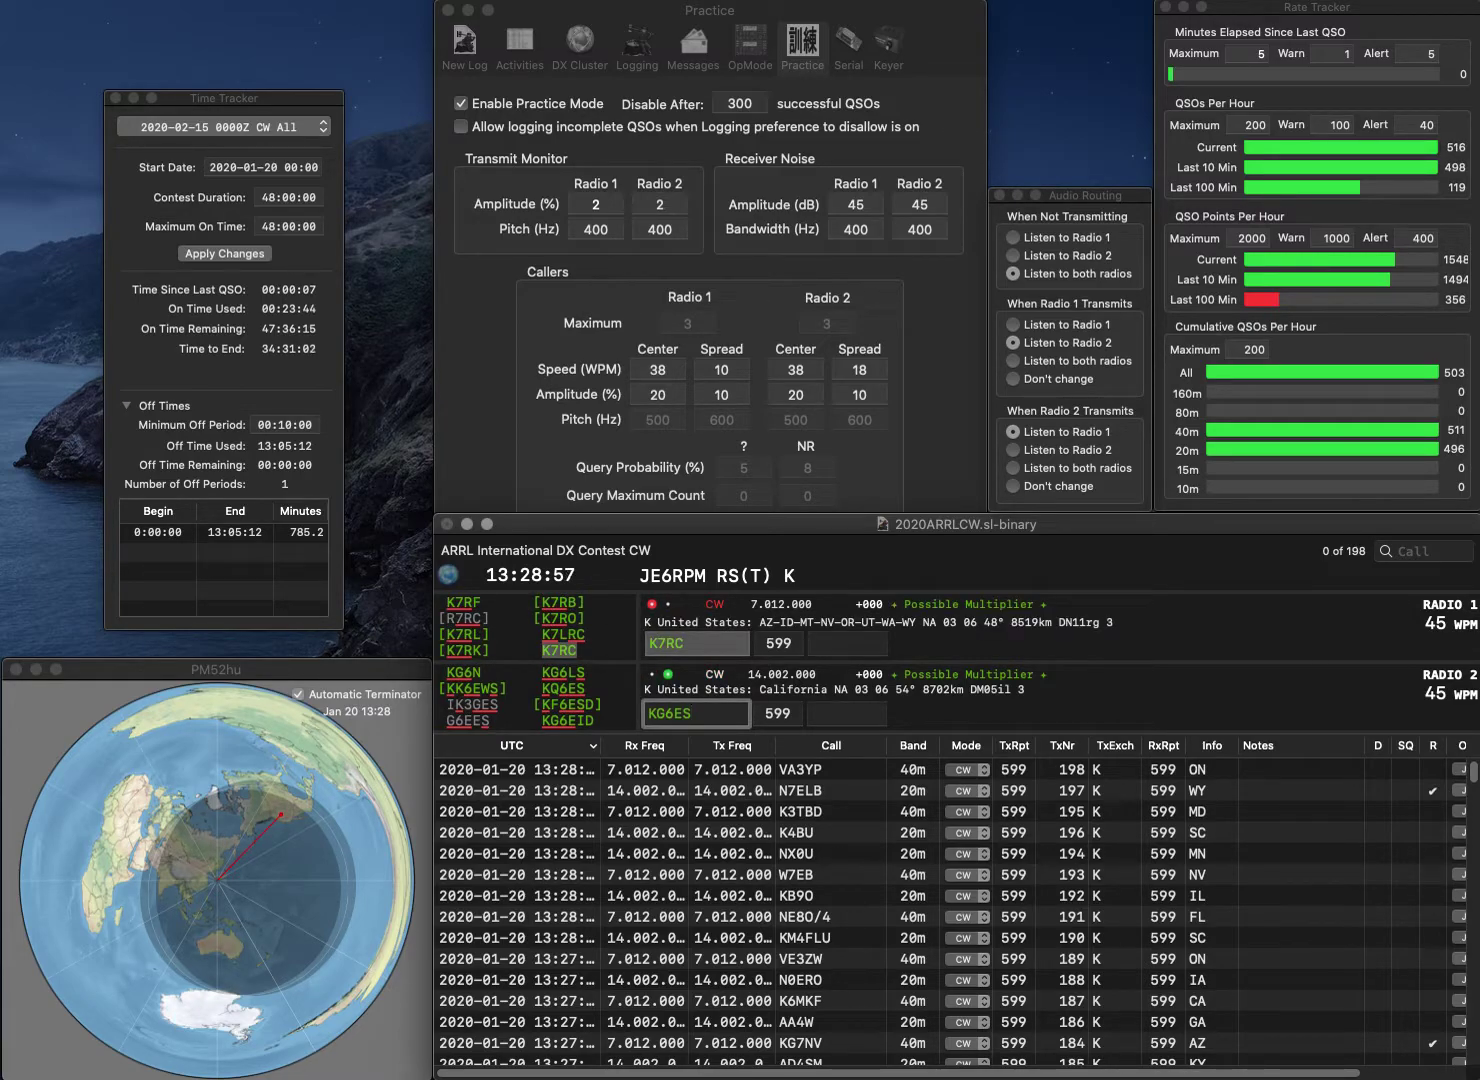
key("BackSpace")
type("ID")
key("Return")
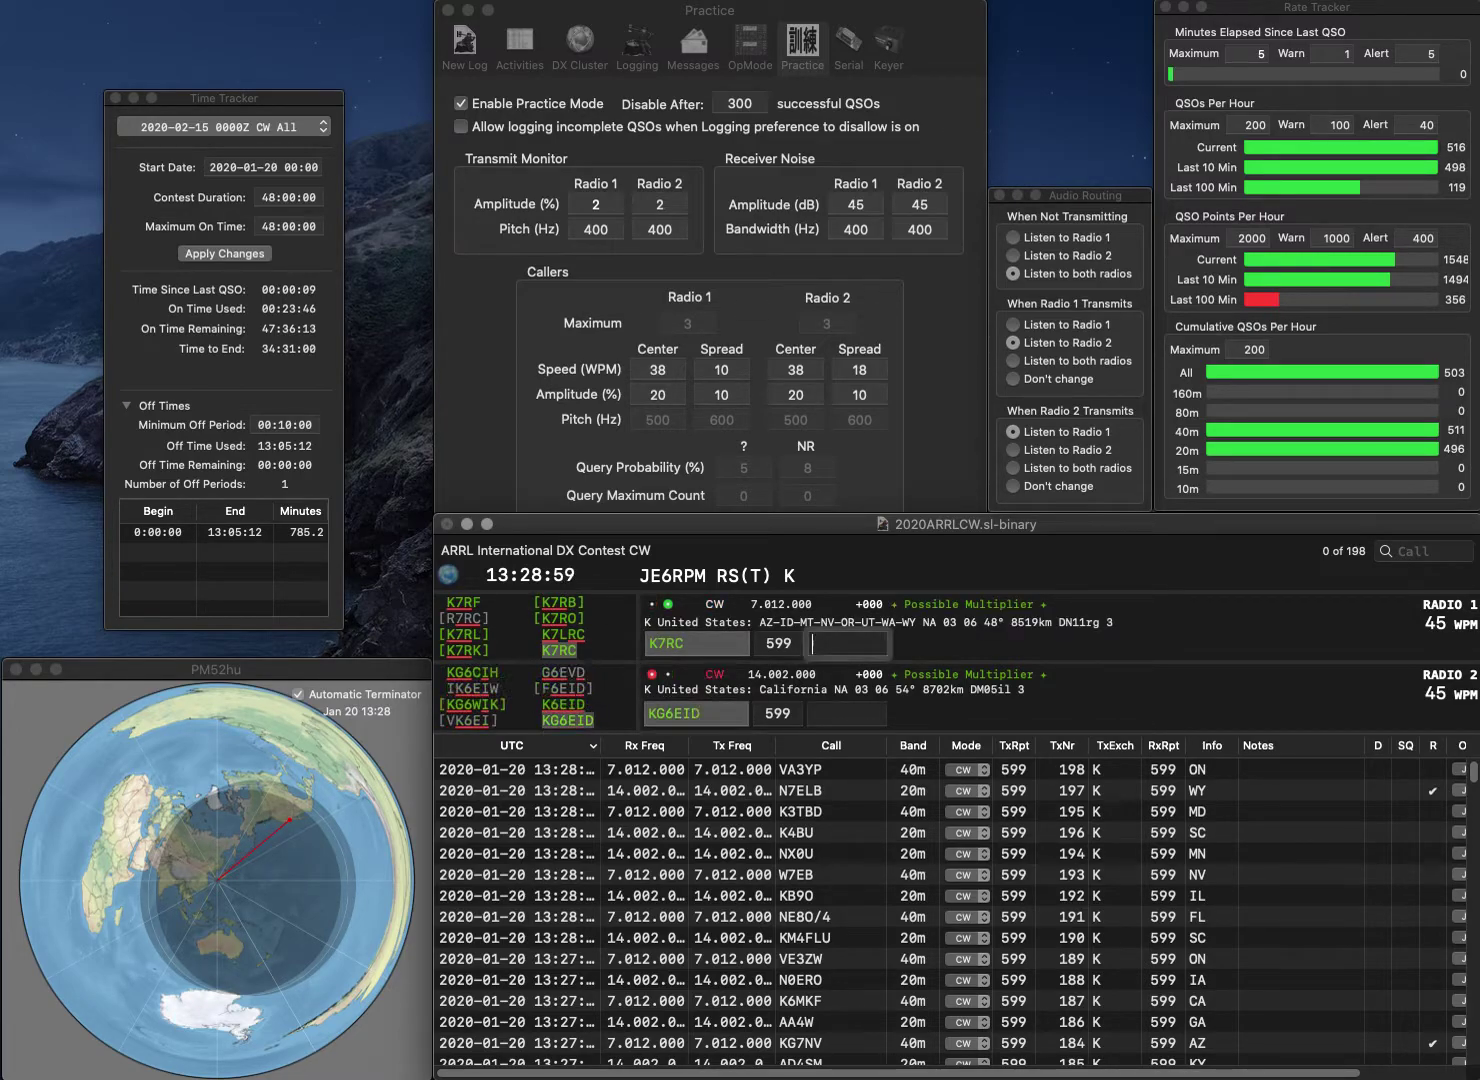
type("WA")
key("Return")
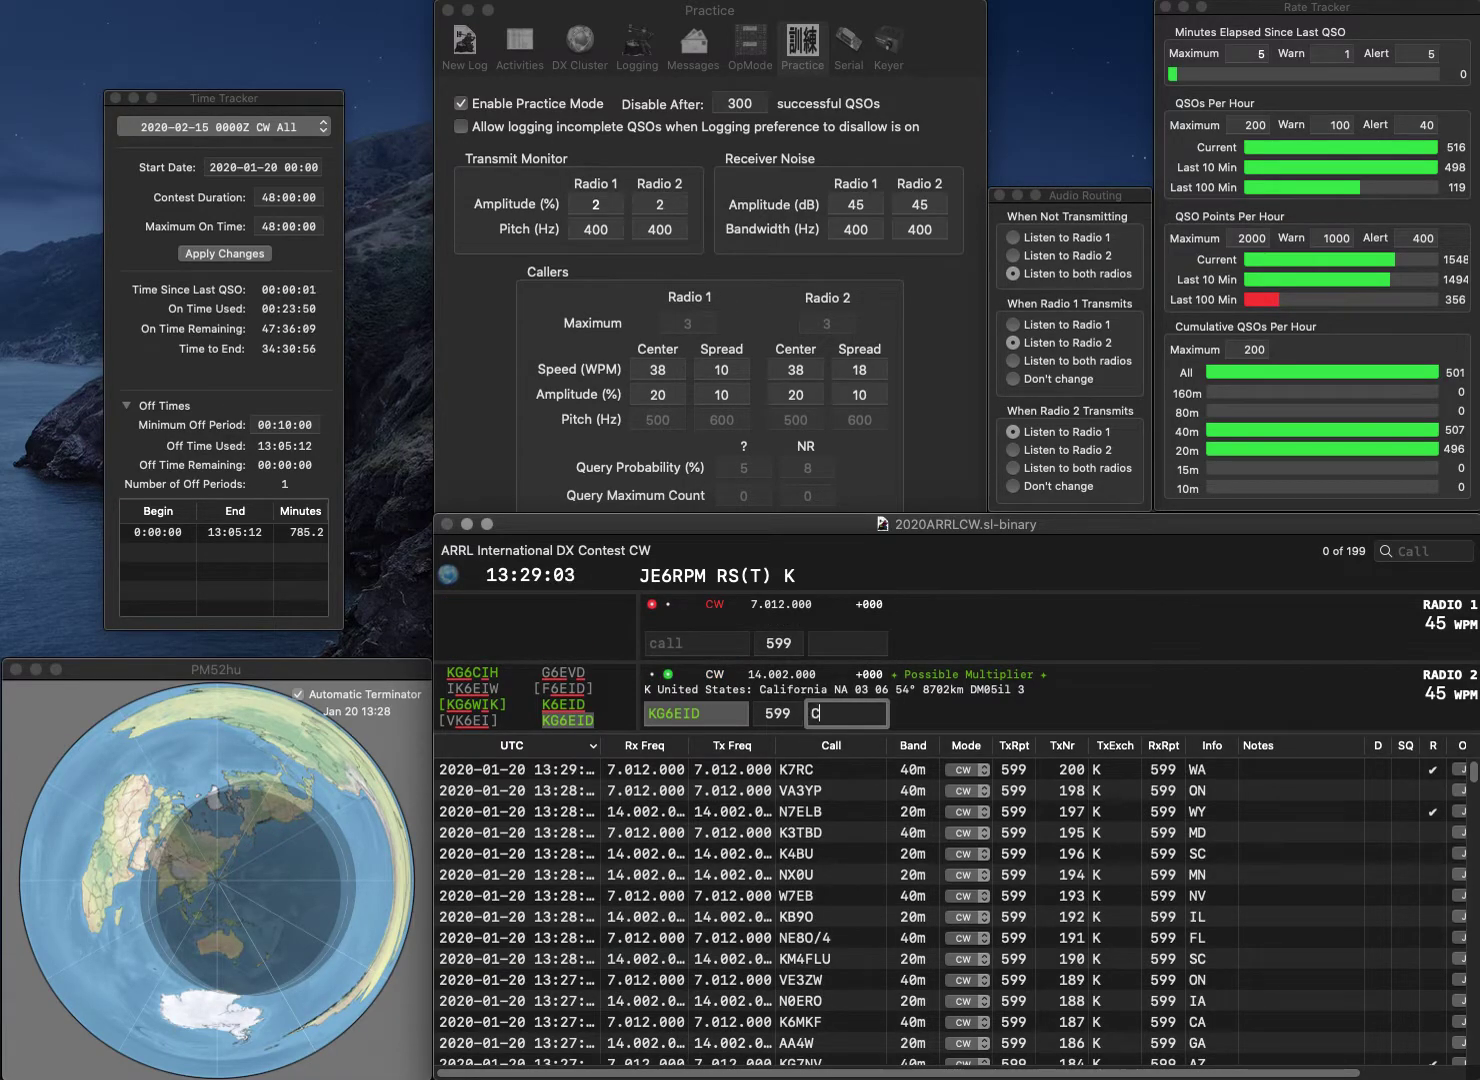
Log KG6EID on Radio 2 with exchange CA and answer KM6ERJ on Radio 1
key("Return")
type("KM5ERJ")
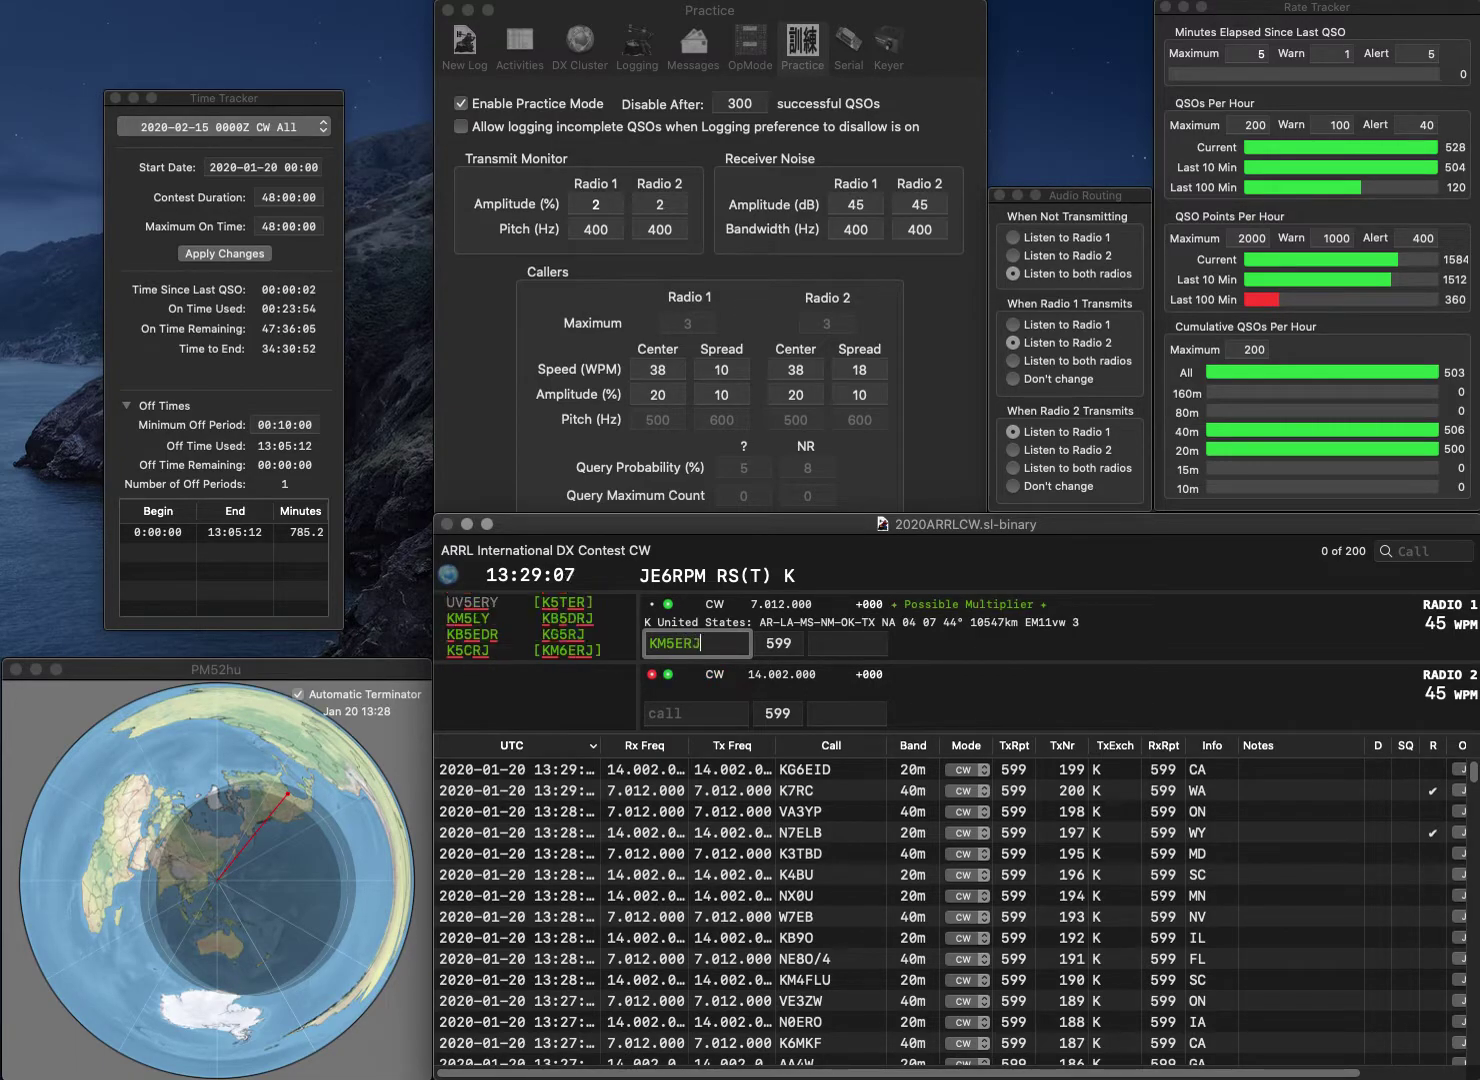
key("BackSpace")
key("BackSpace")
type("6E")
key("Return")
type("N8G")
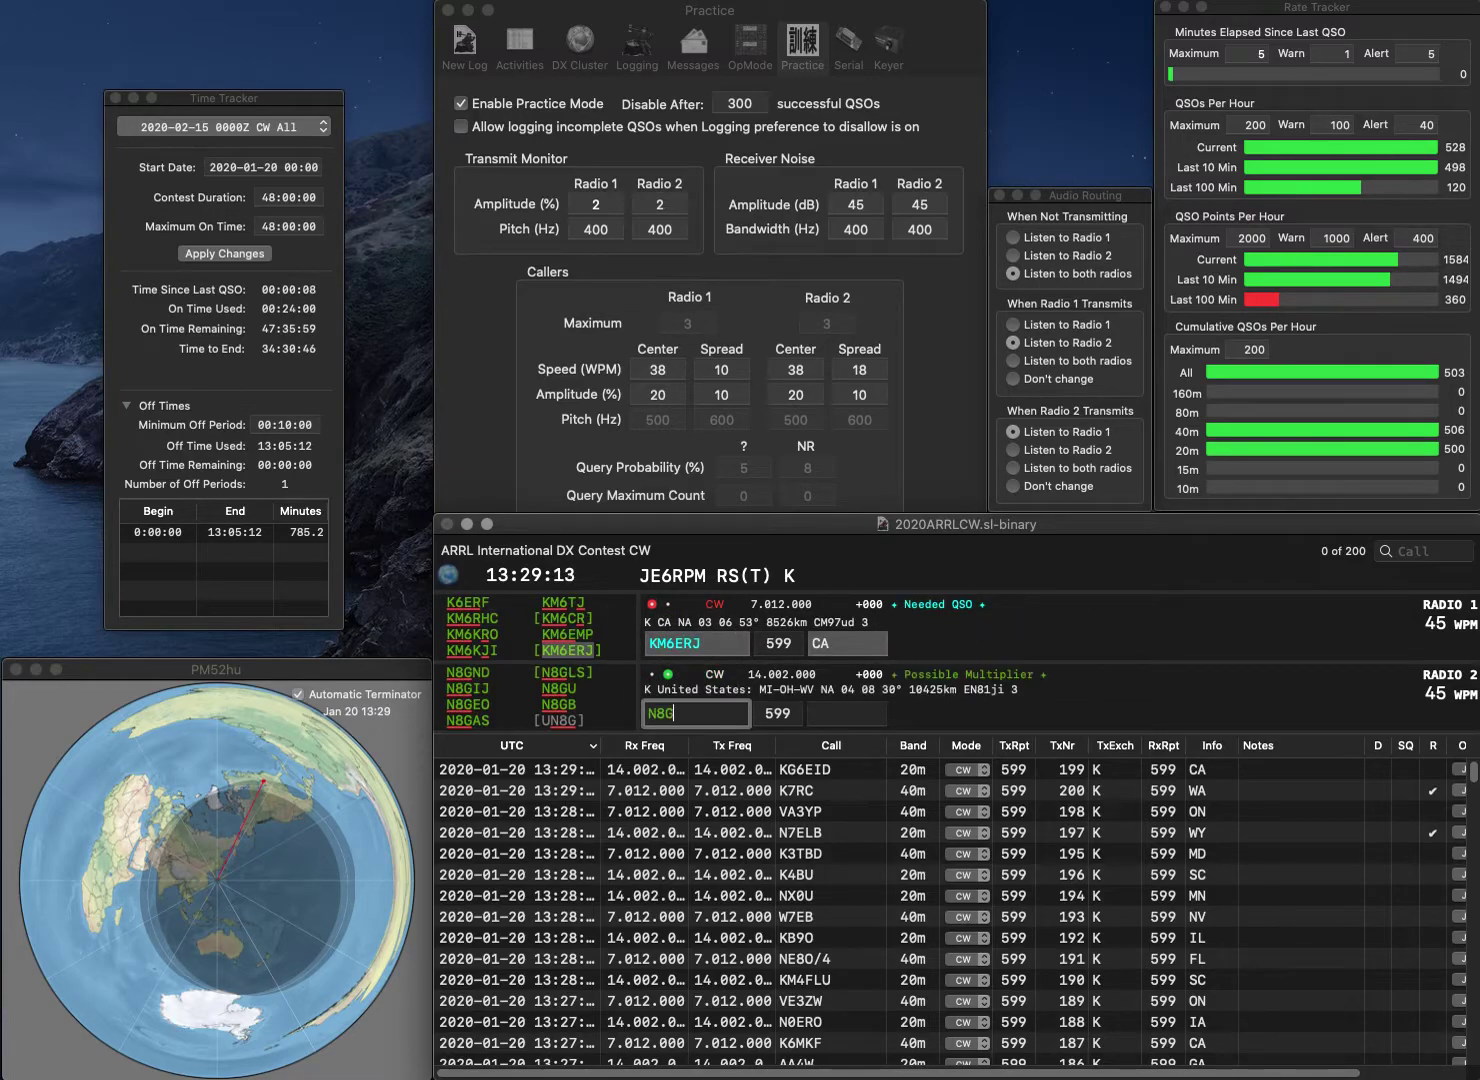
type("U/4")
key("Return")
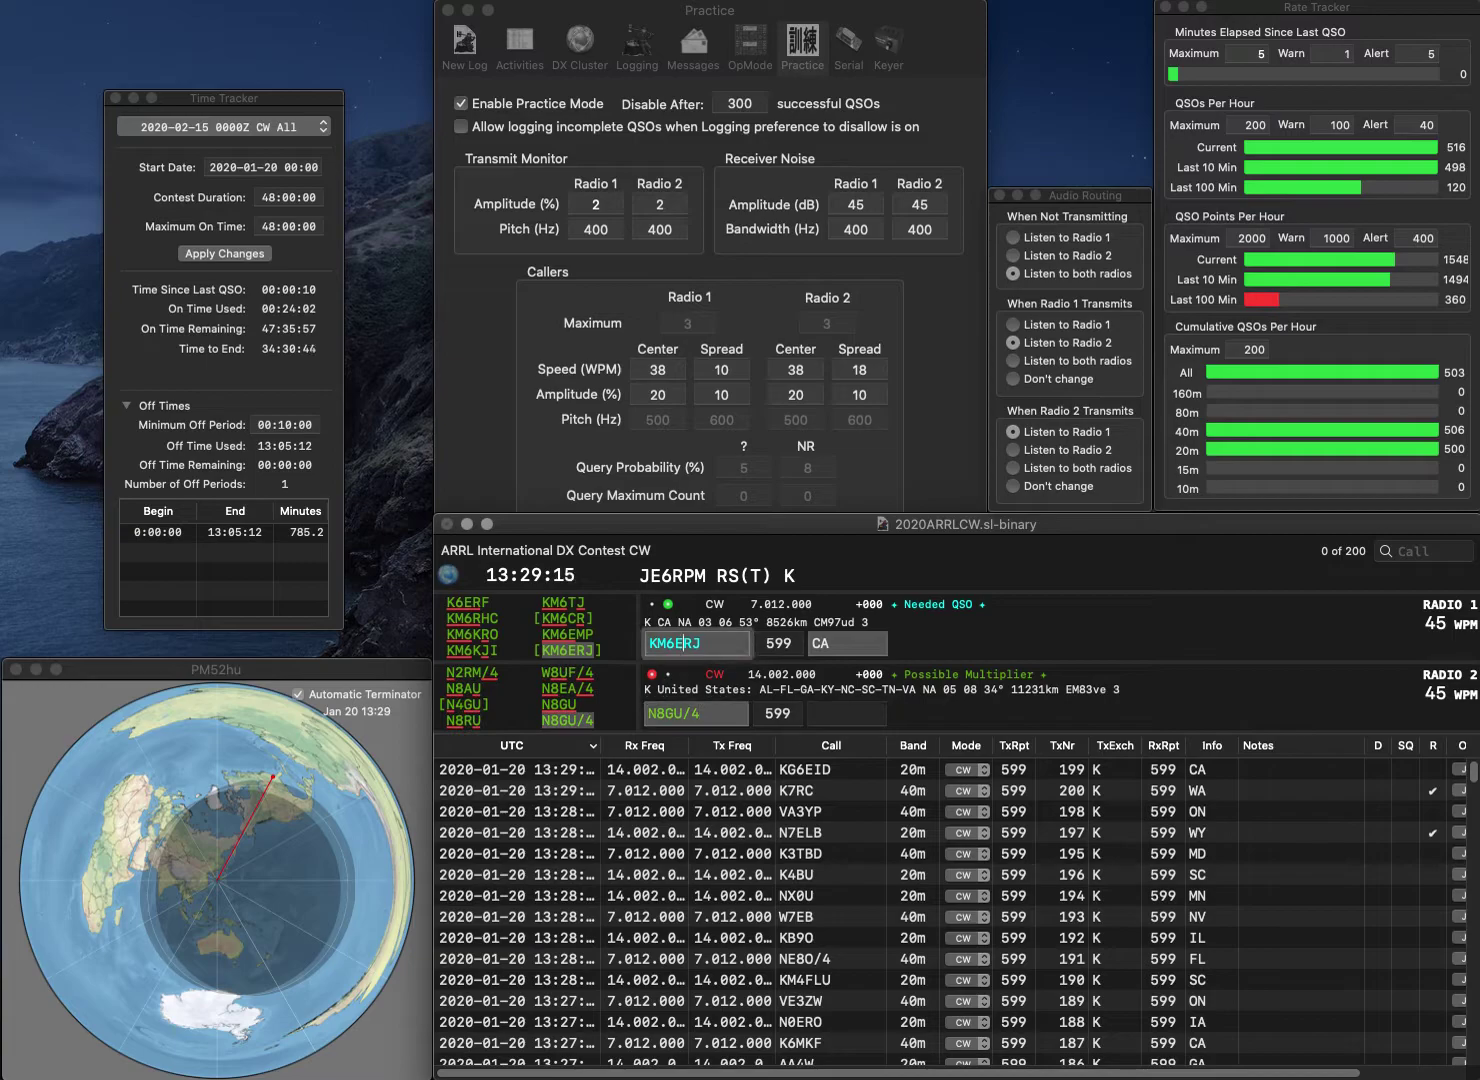
key("Return")
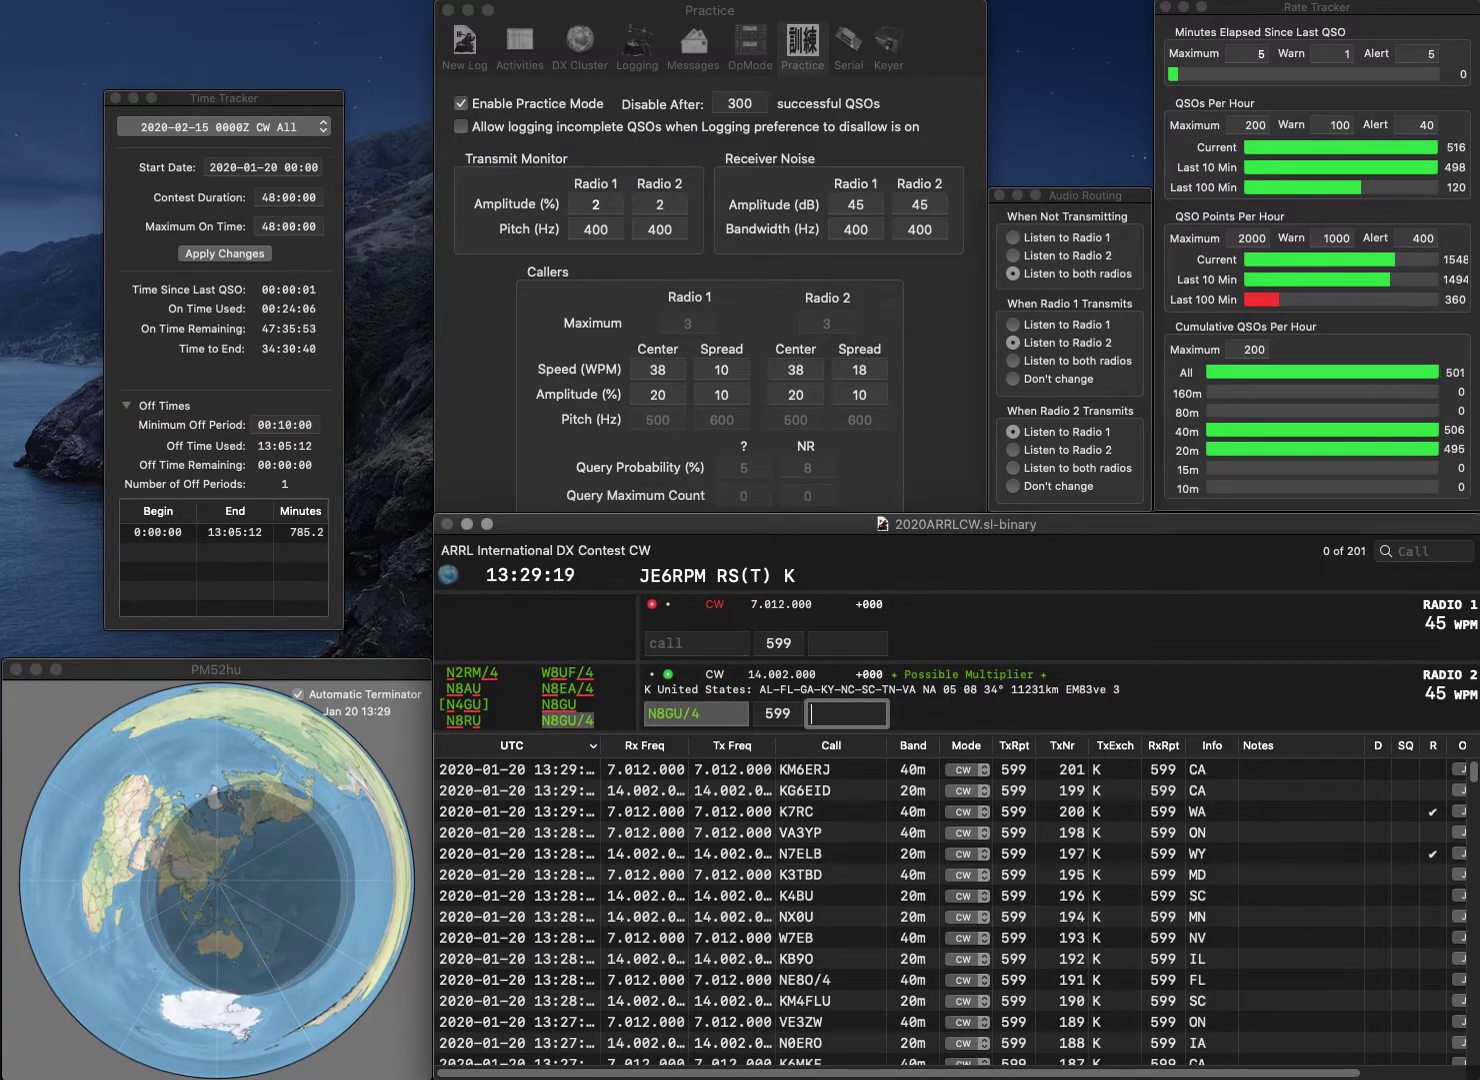
type("NC")
key("Return")
type("N4IV")
key("Return")
Answer KK9V on Radio 2 and correct the Radio 1 call to N4SV
type("KK9V")
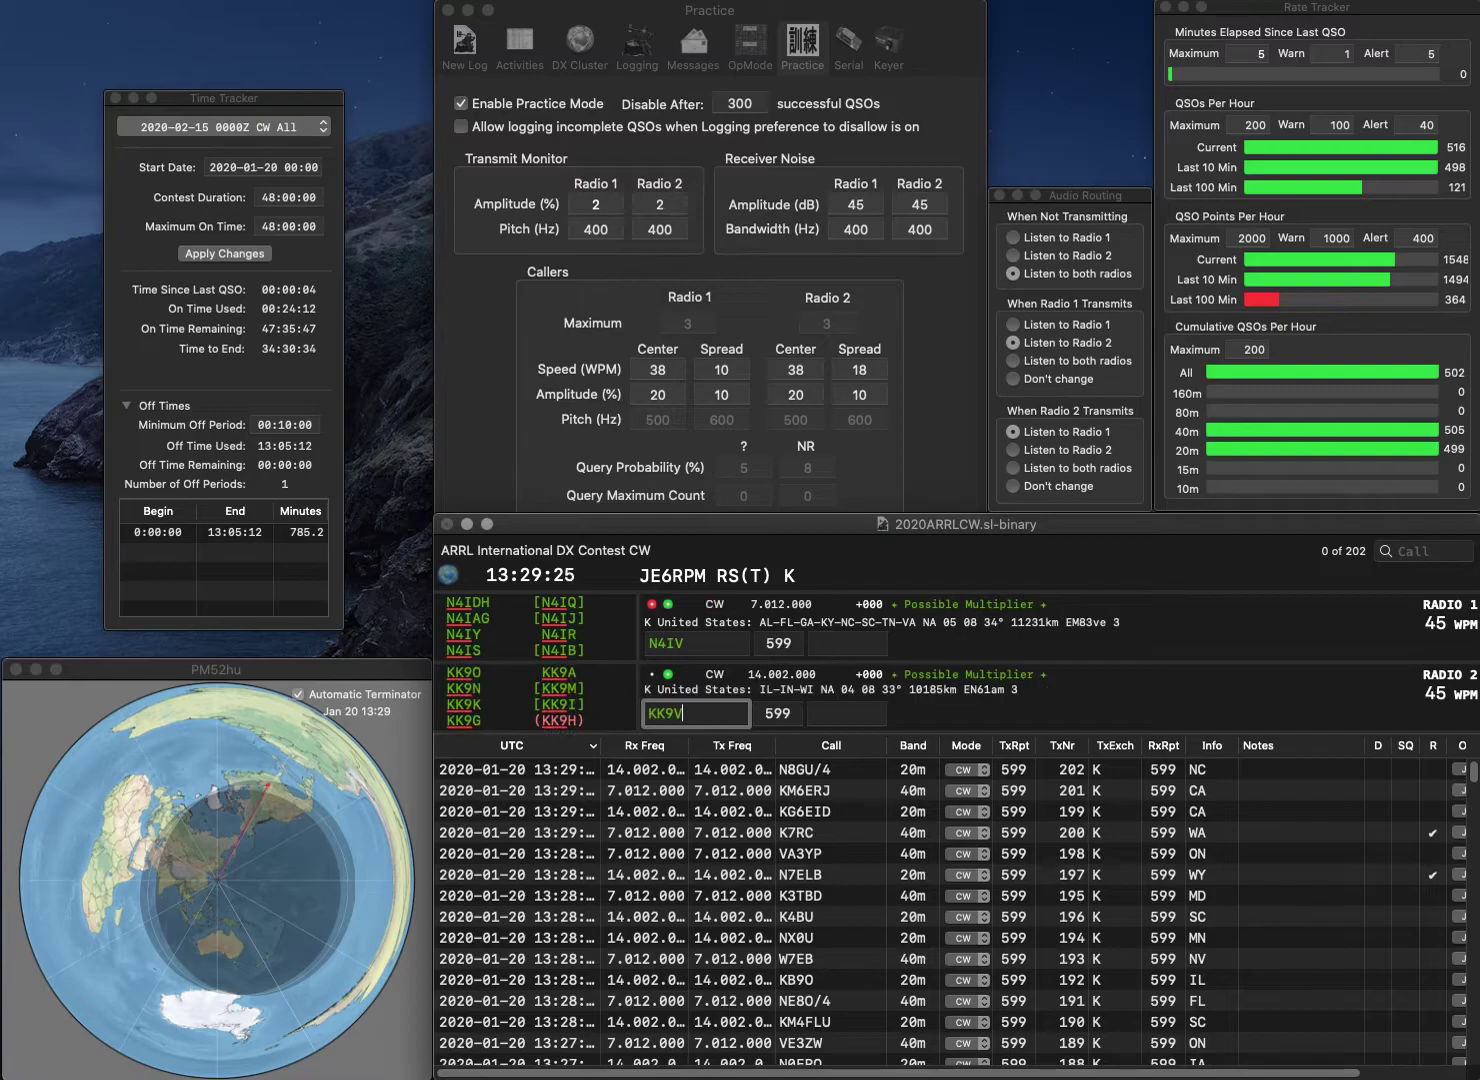
key("Return")
key("BackSpace")
key("BackSpace")
type("SV")
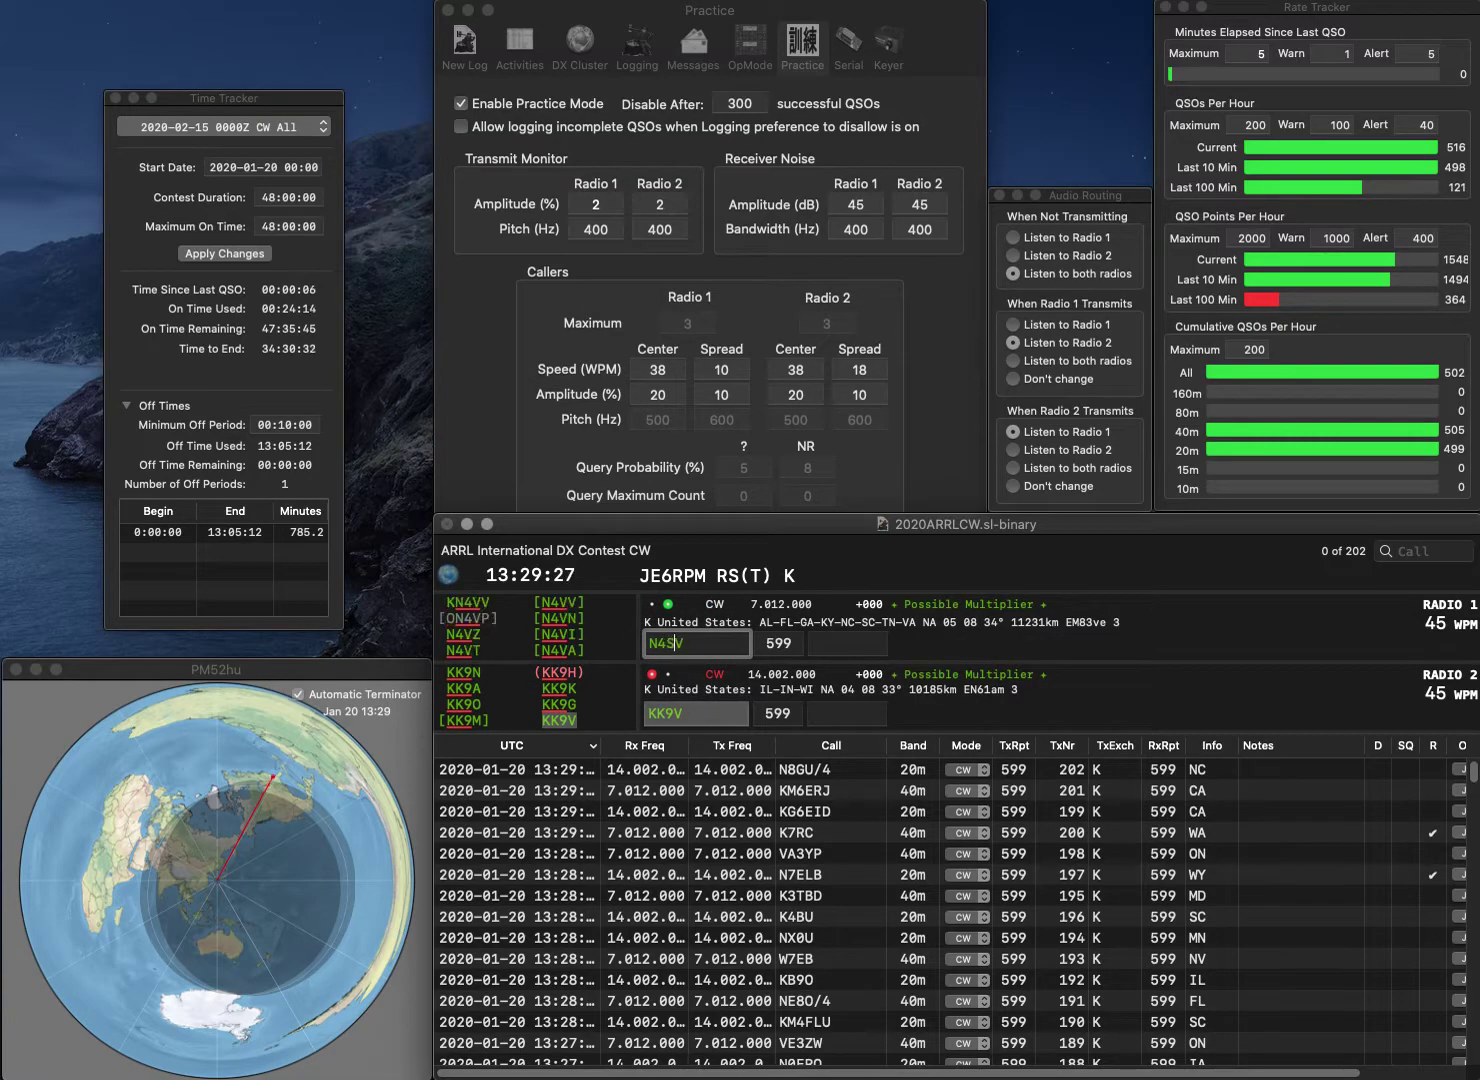
key("Return")
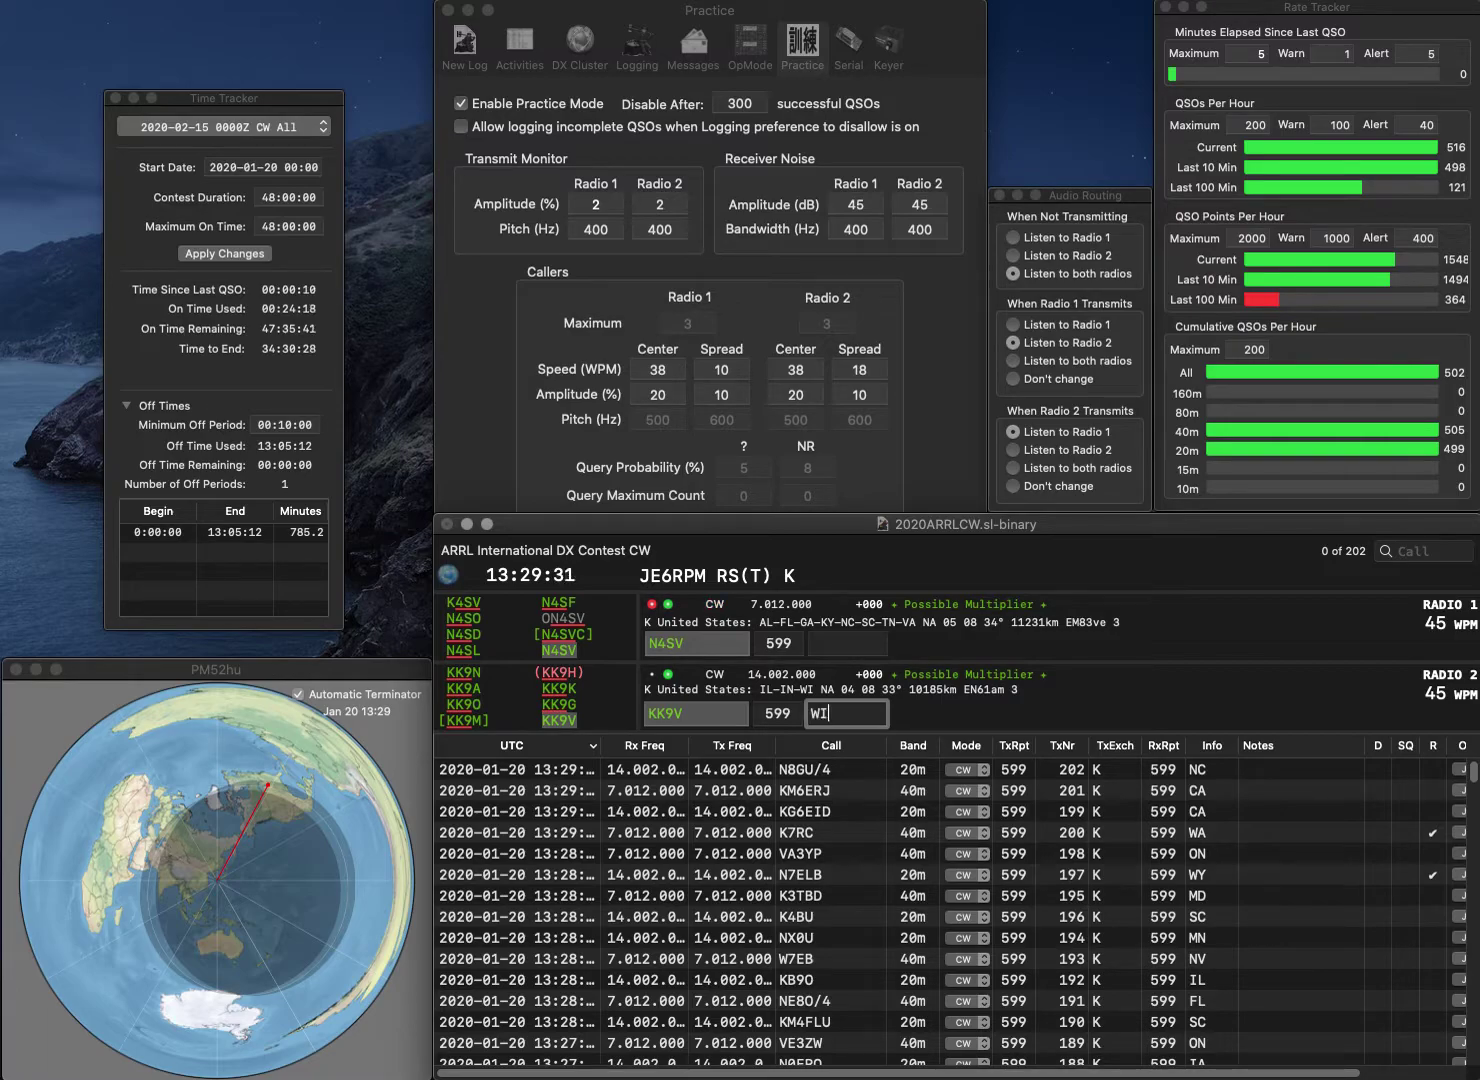
Log KK9V on Radio 2 with exchange WI and N4SV on Radio 1 with exchange NC
key("Return")
type("NC")
key("Return")
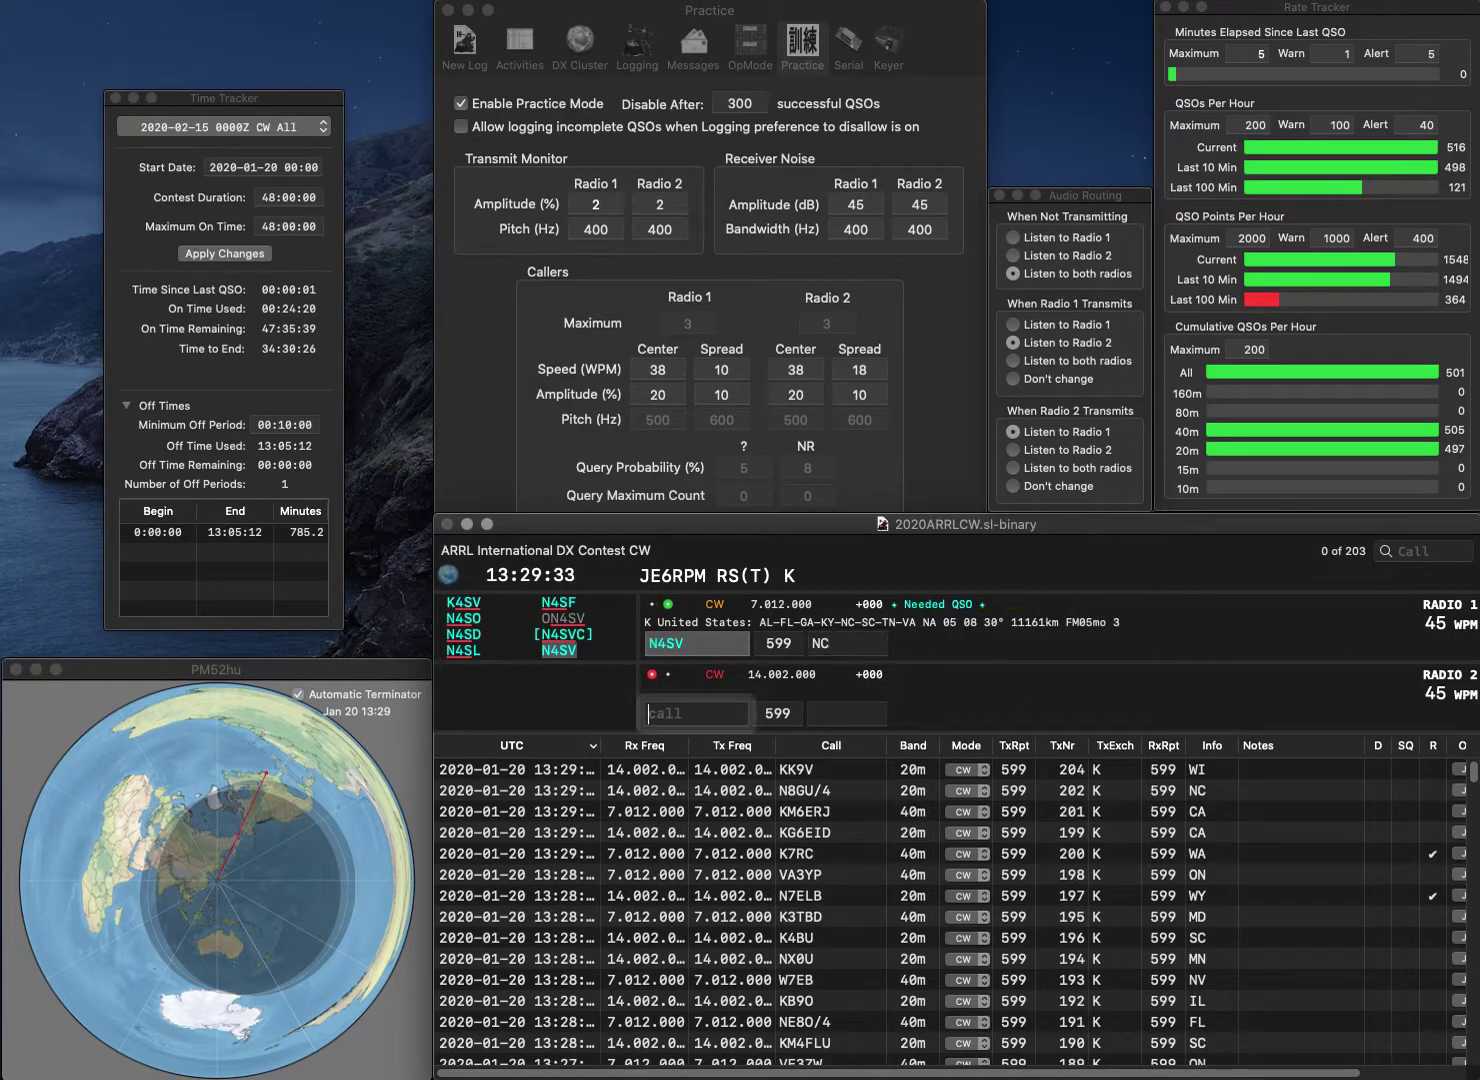
Answer the partial call K5 on Radio 2 and KK4TCE on Radio 1
type("K5")
key("Return")
type("KK4TCE")
key("Return")
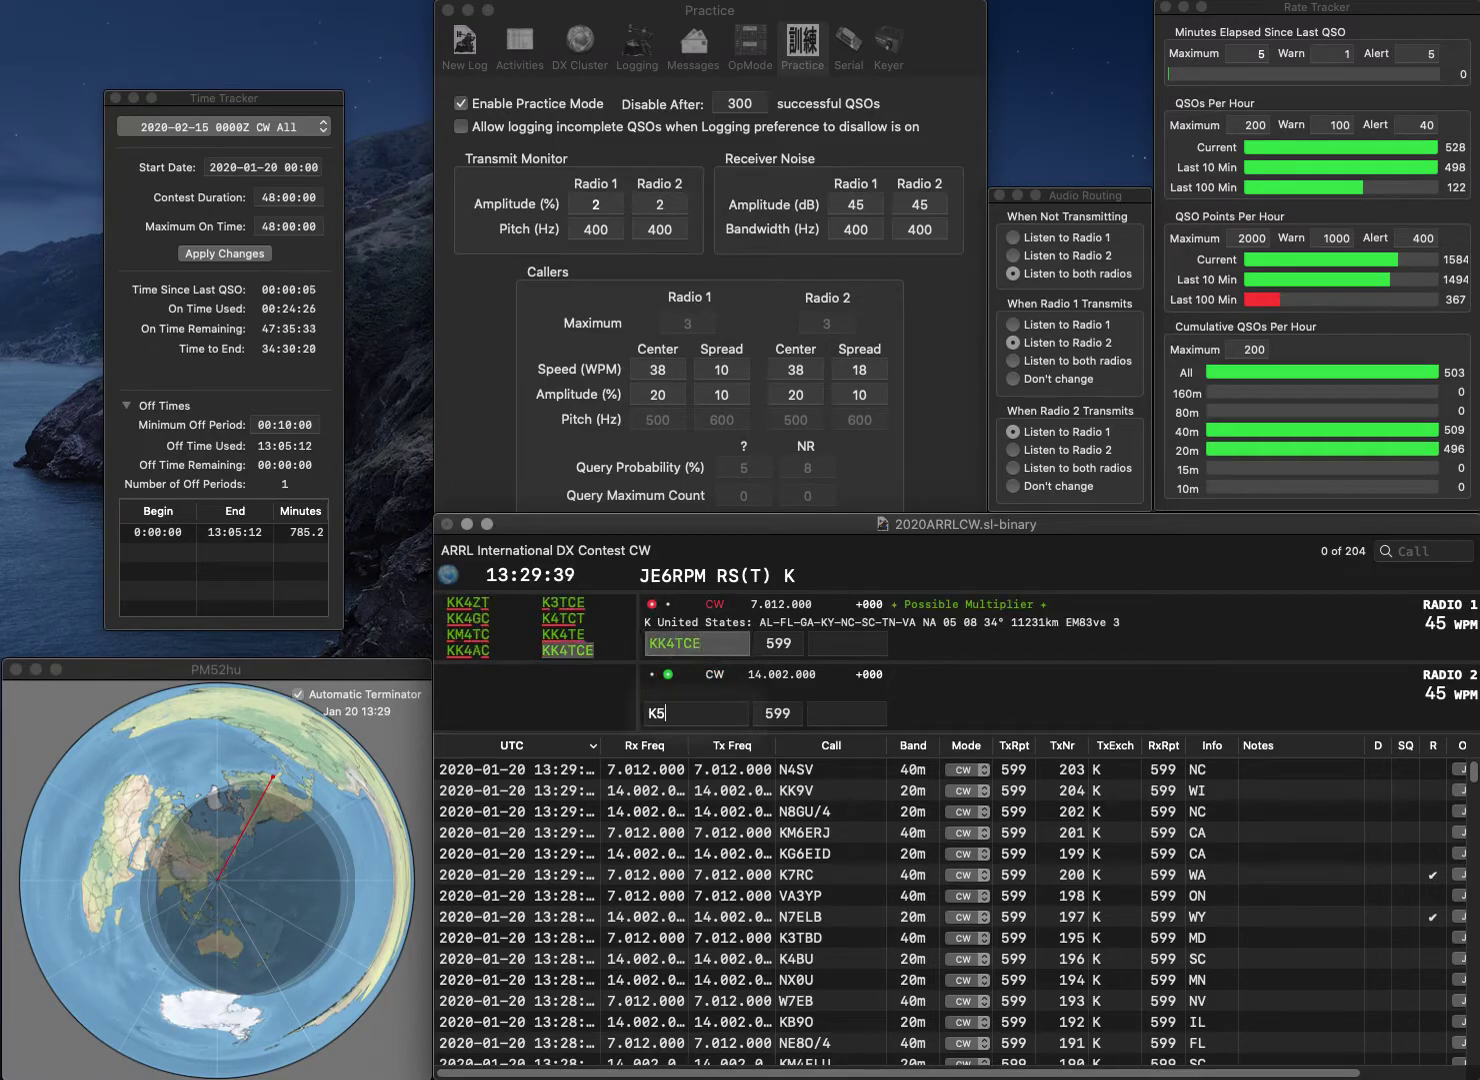
key("BackSpace")
type("F")
type("C")
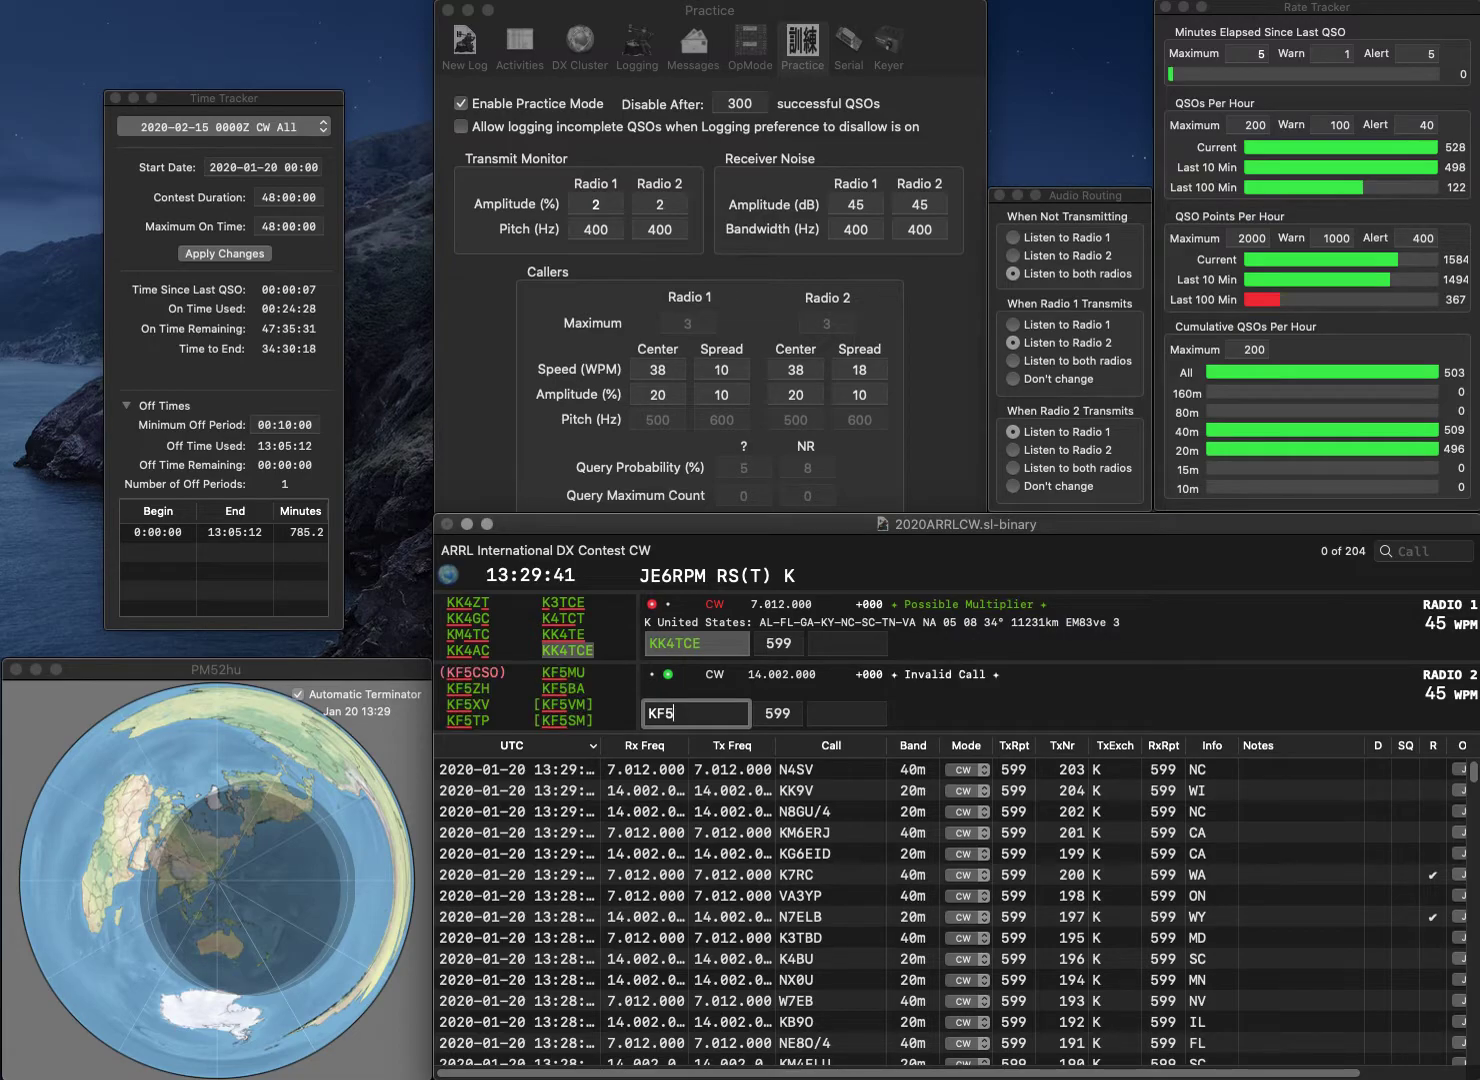
type("4")
key("Return")
key("space")
type("FL")
key("Return")
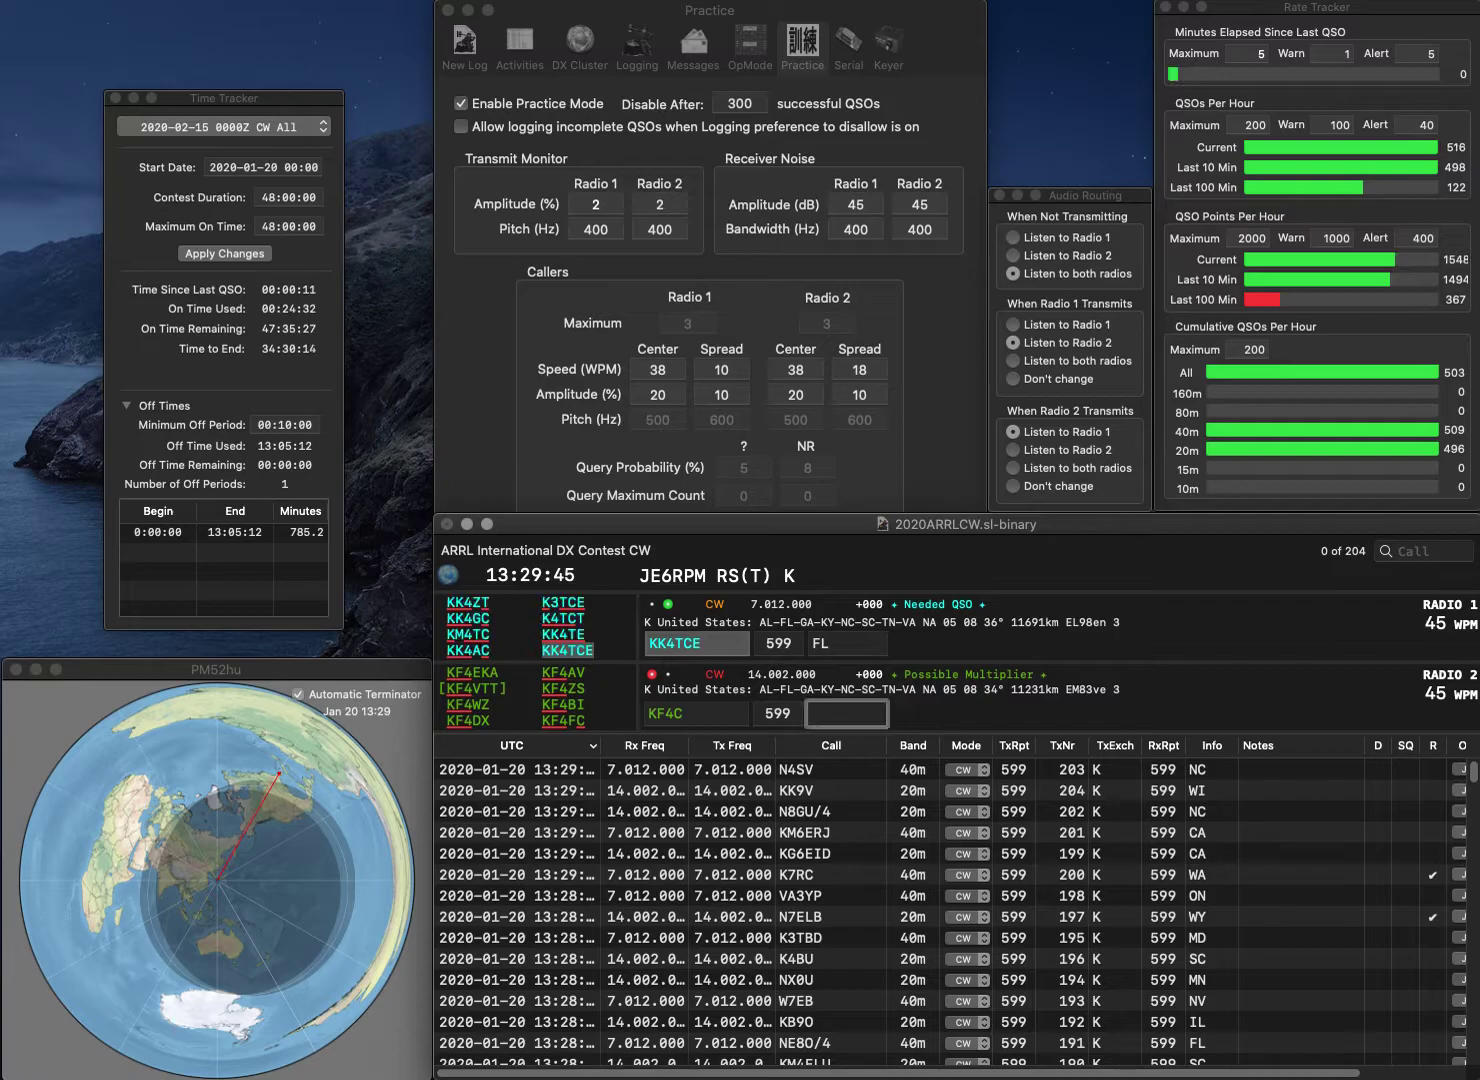
Correct the Radio 2 call to KF3C and answer KJ4KKD on Radio 1
key("space")
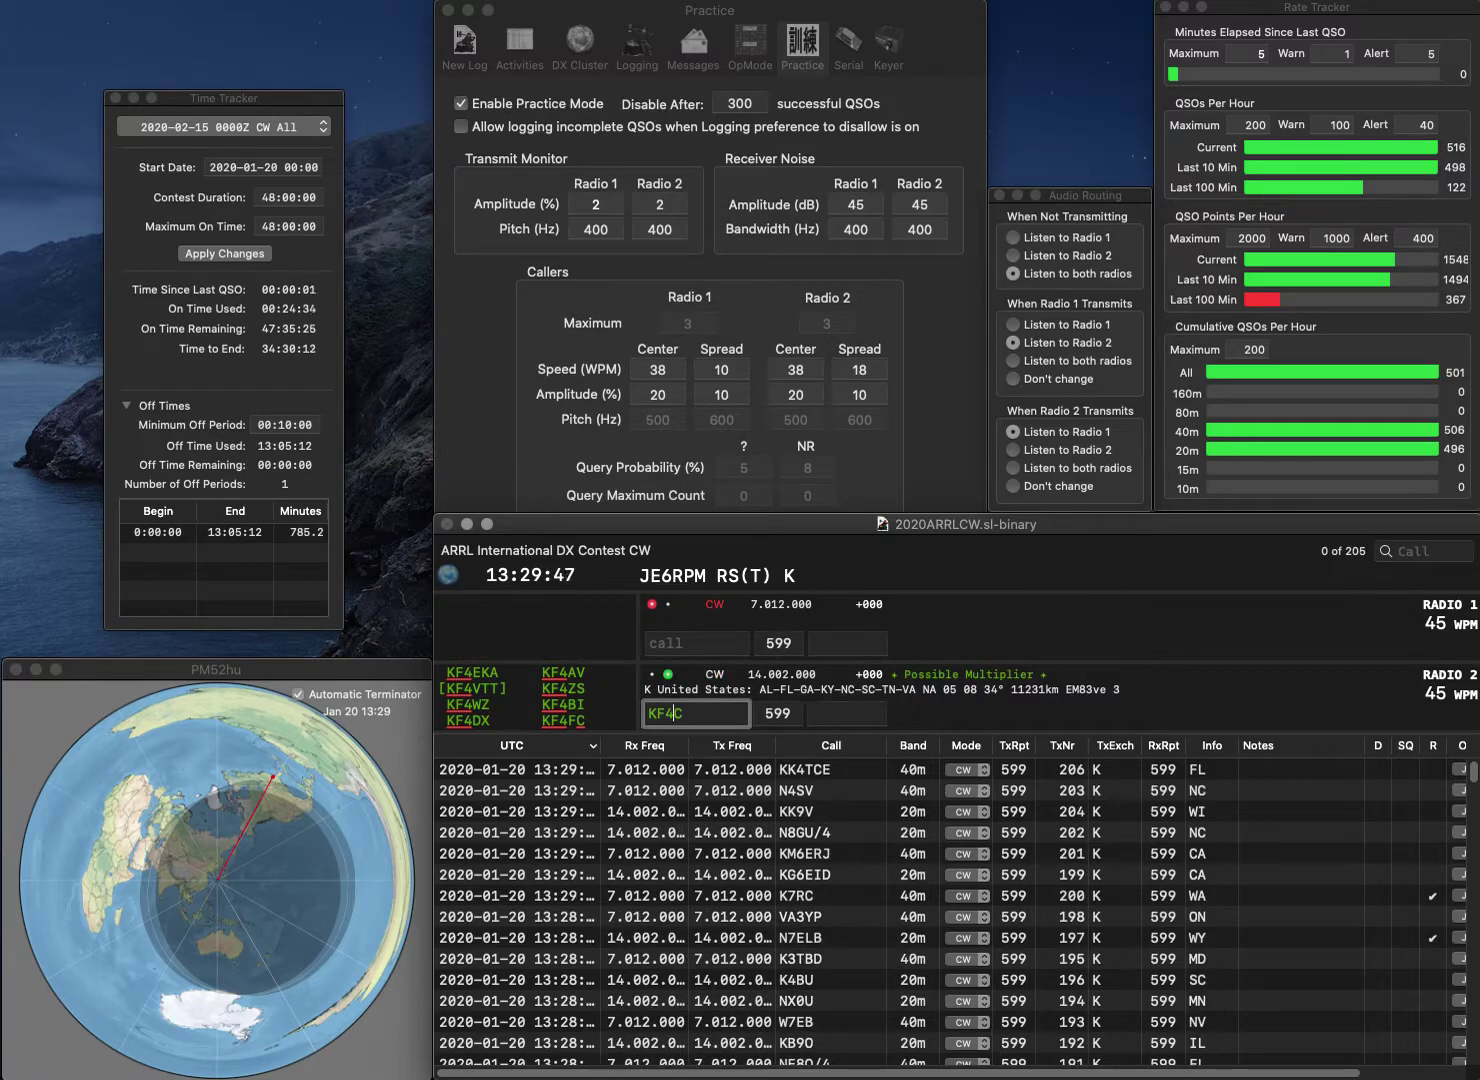
key("BackSpace")
type("3")
key("Return")
type("KJ4KE")
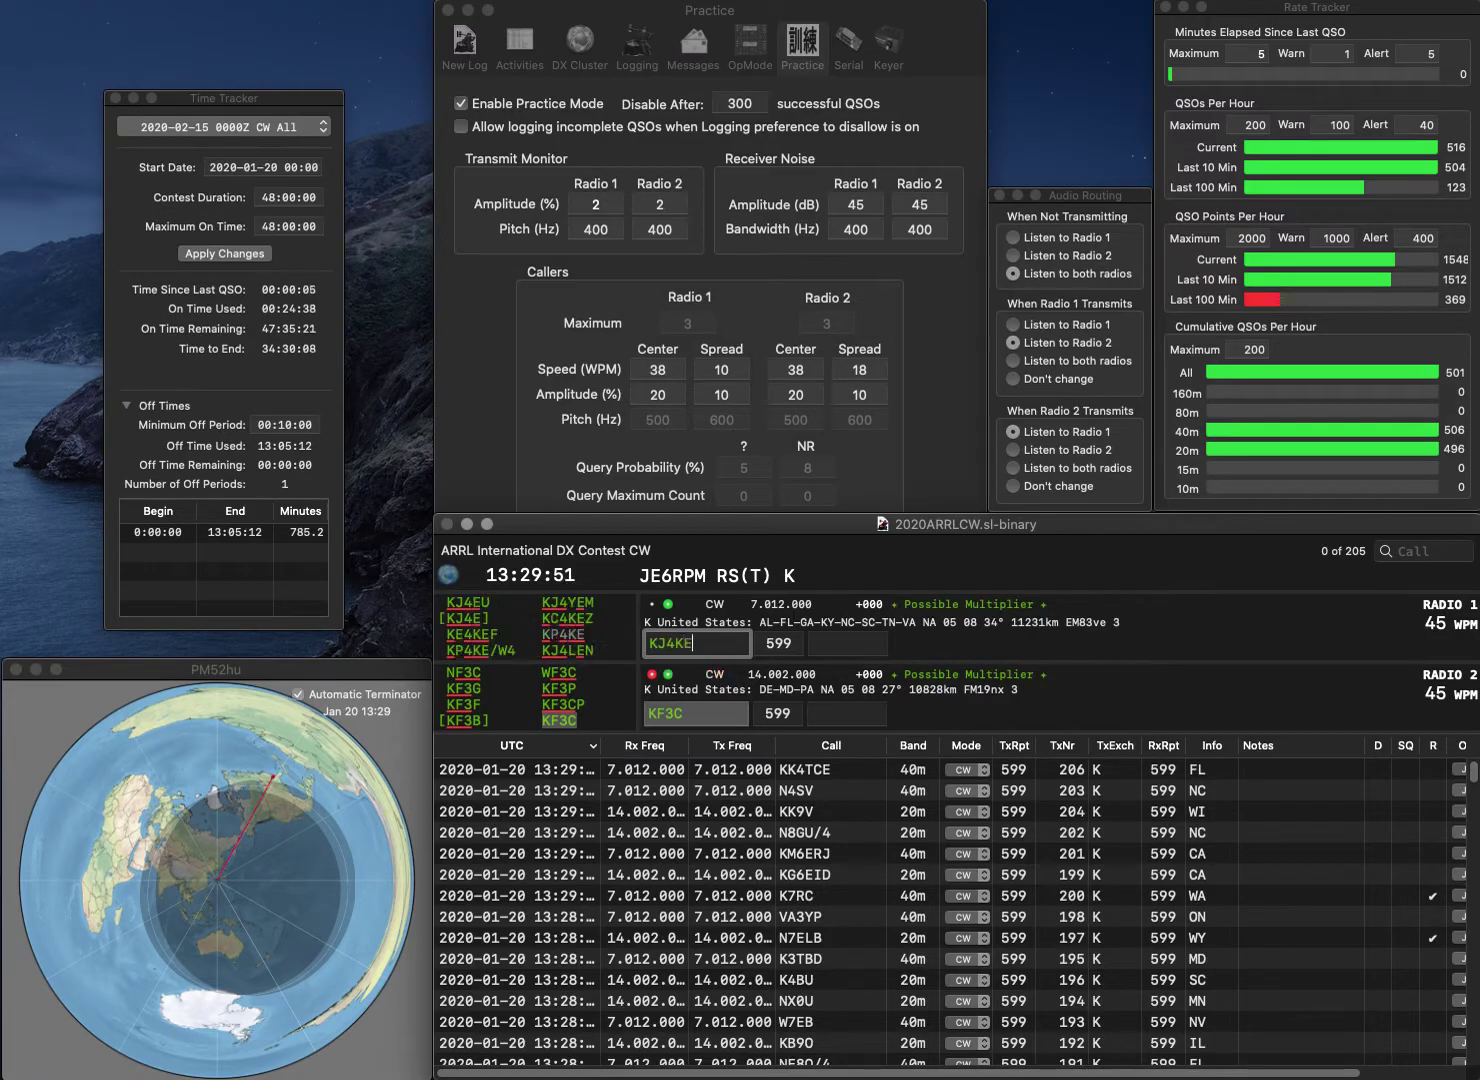
key("BackSpace")
type("KD")
key("Return")
type("MD")
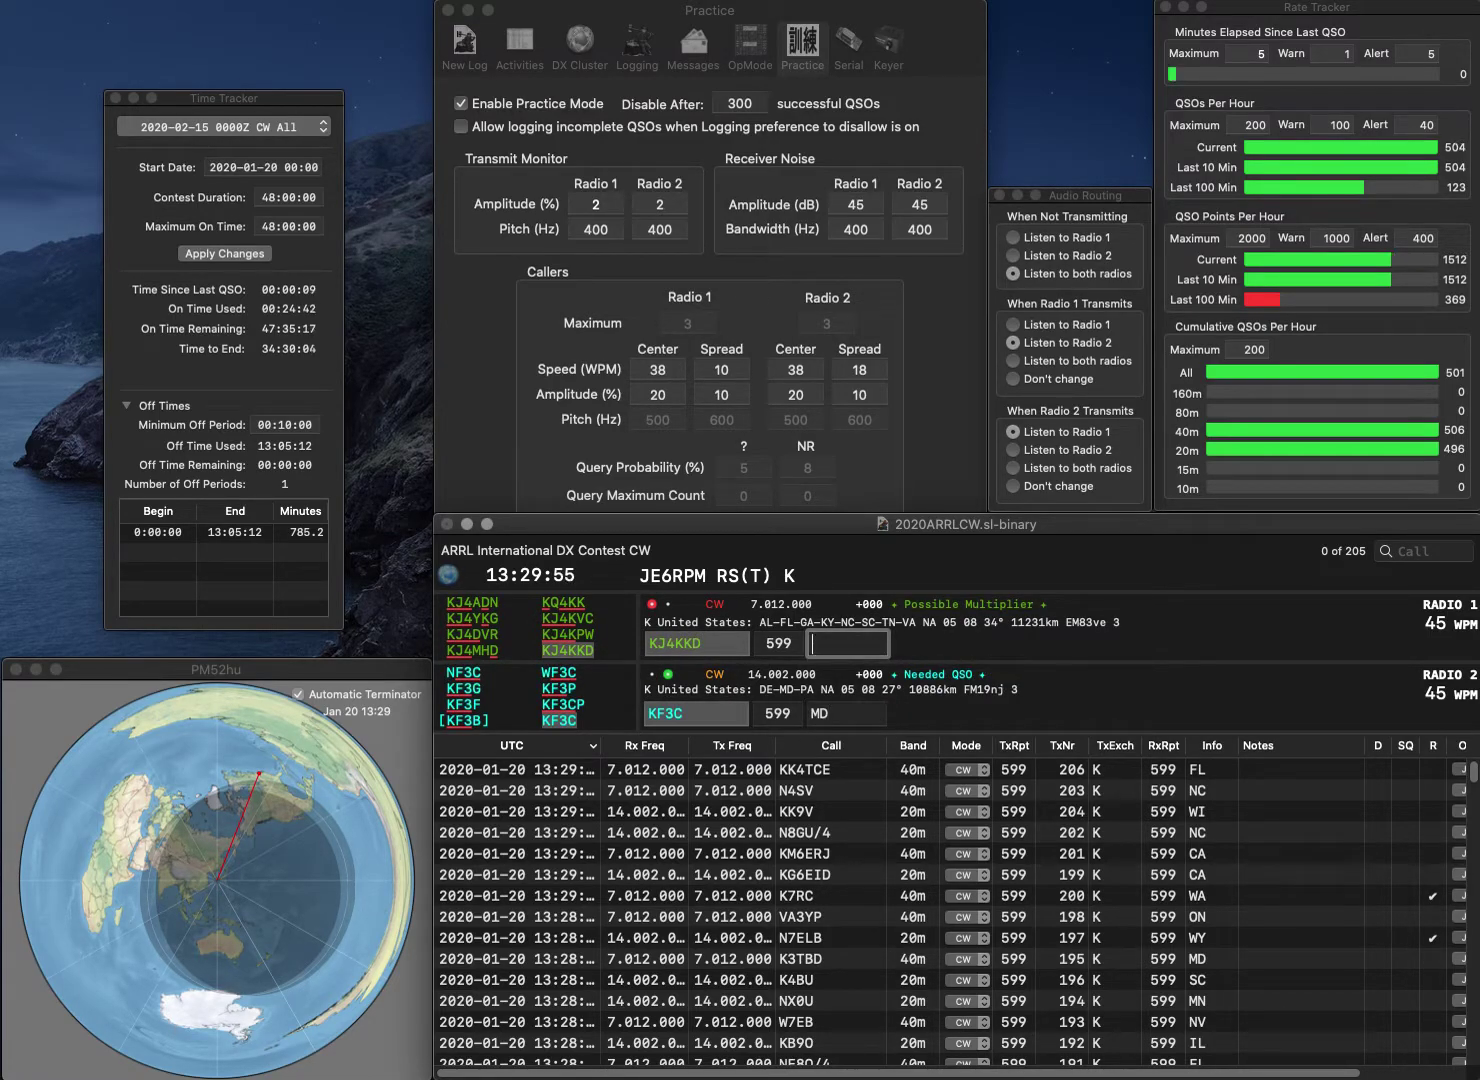
type("M")
key("BackSpace")
type("GA")
key("Return")
Answer K7VAY on Radio 2 and NE4S on Radio 1
type("K7VAY")
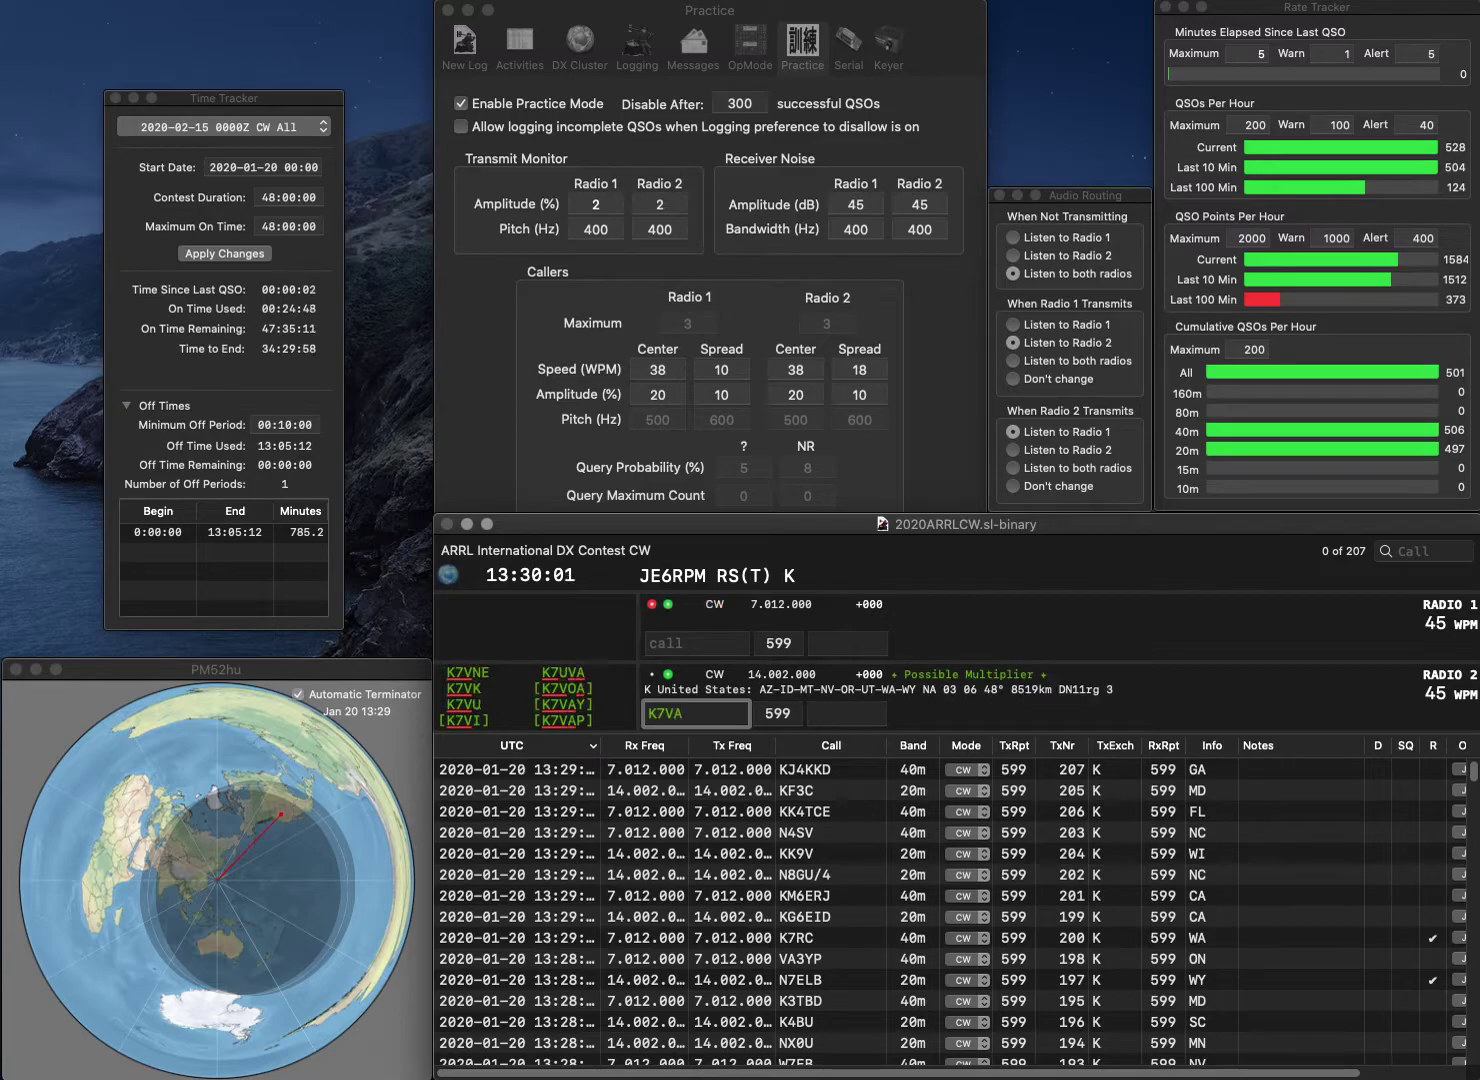
key("Return")
type("NE4S")
key("Return")
key("Tab")
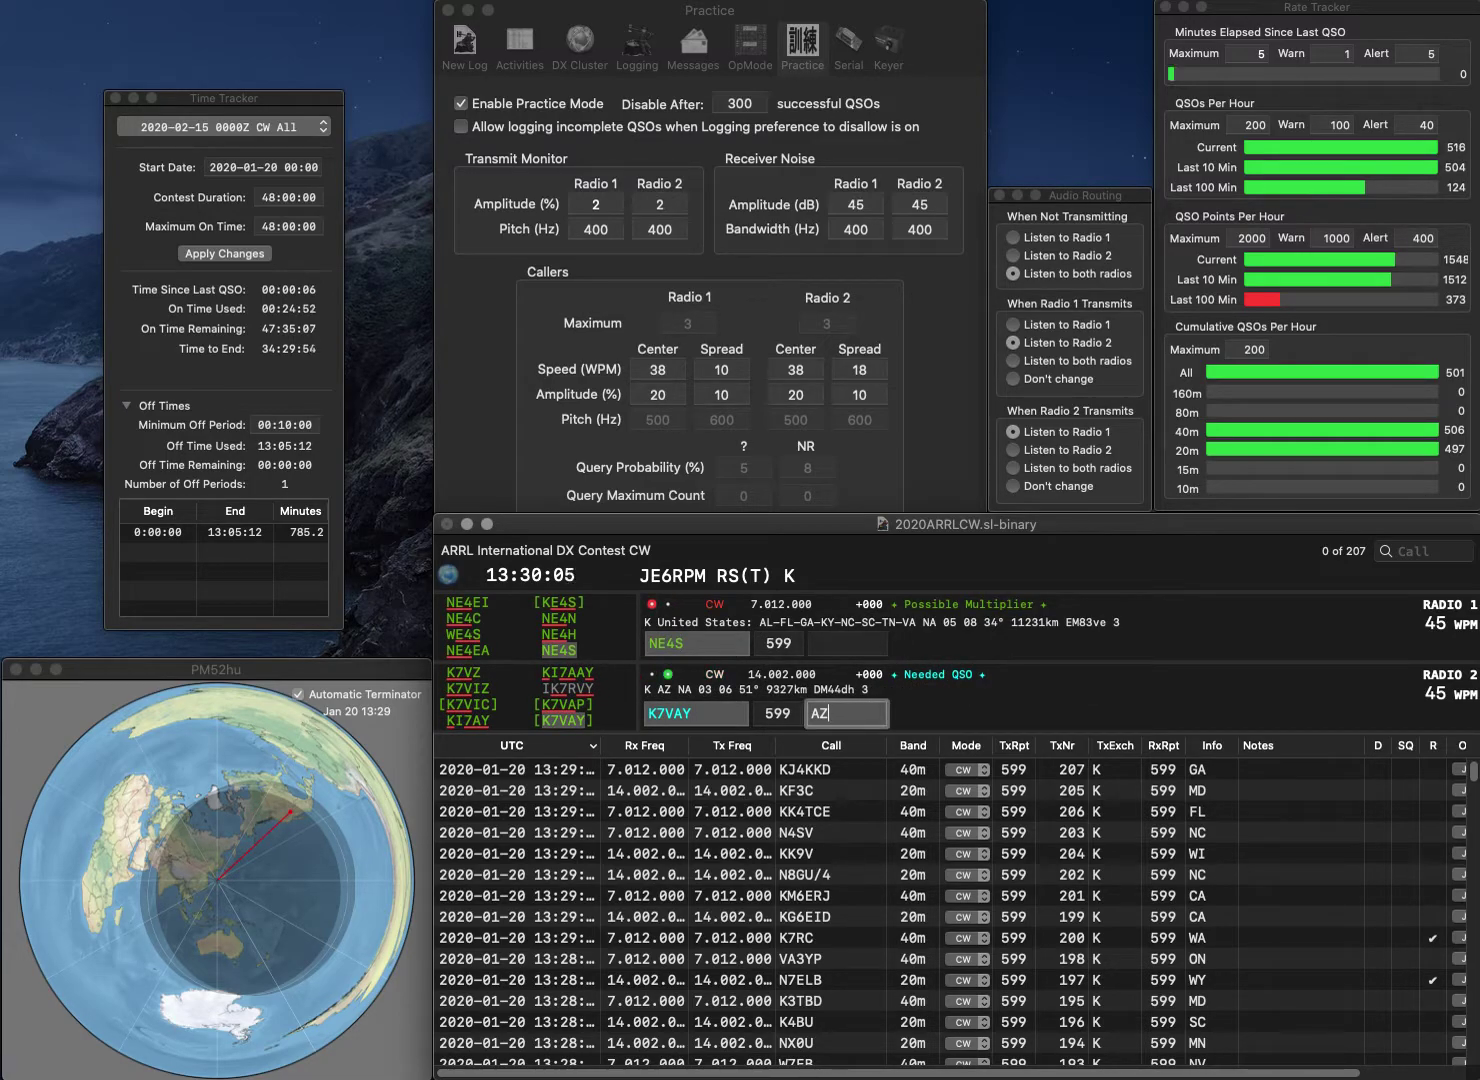
Log K7VAY on Radio 2 with exchange AZ and NE4S on Radio 1 with exchange SC
key("Return")
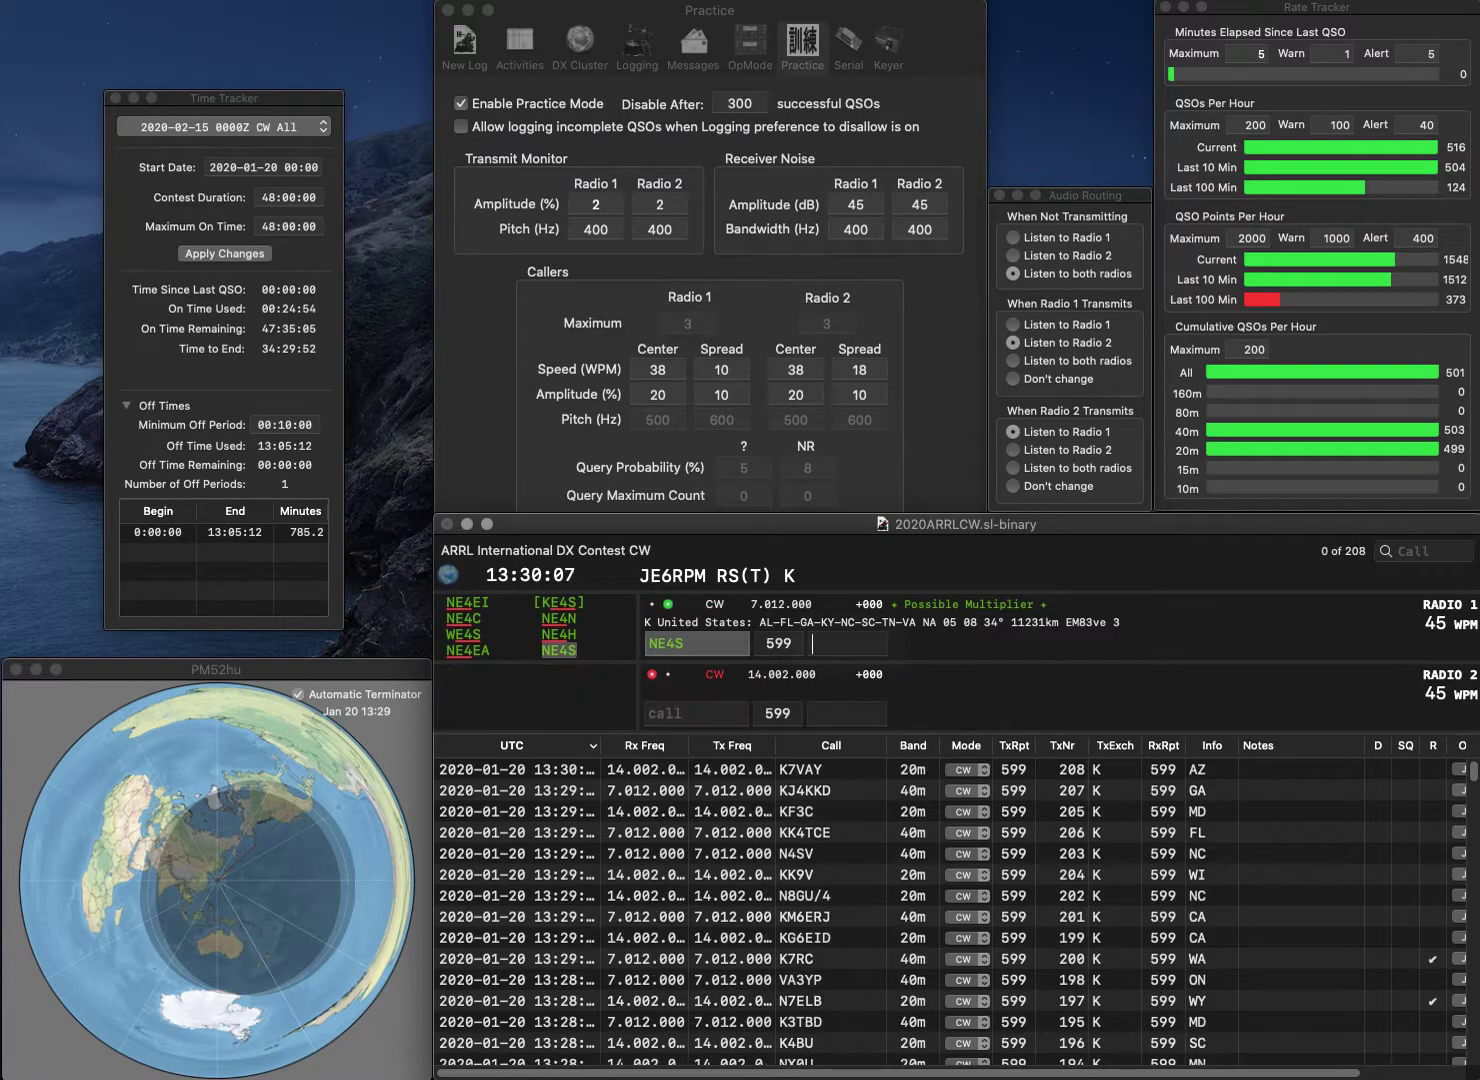
type("SC")
key("Return")
type("KJ0D")
key("Return")
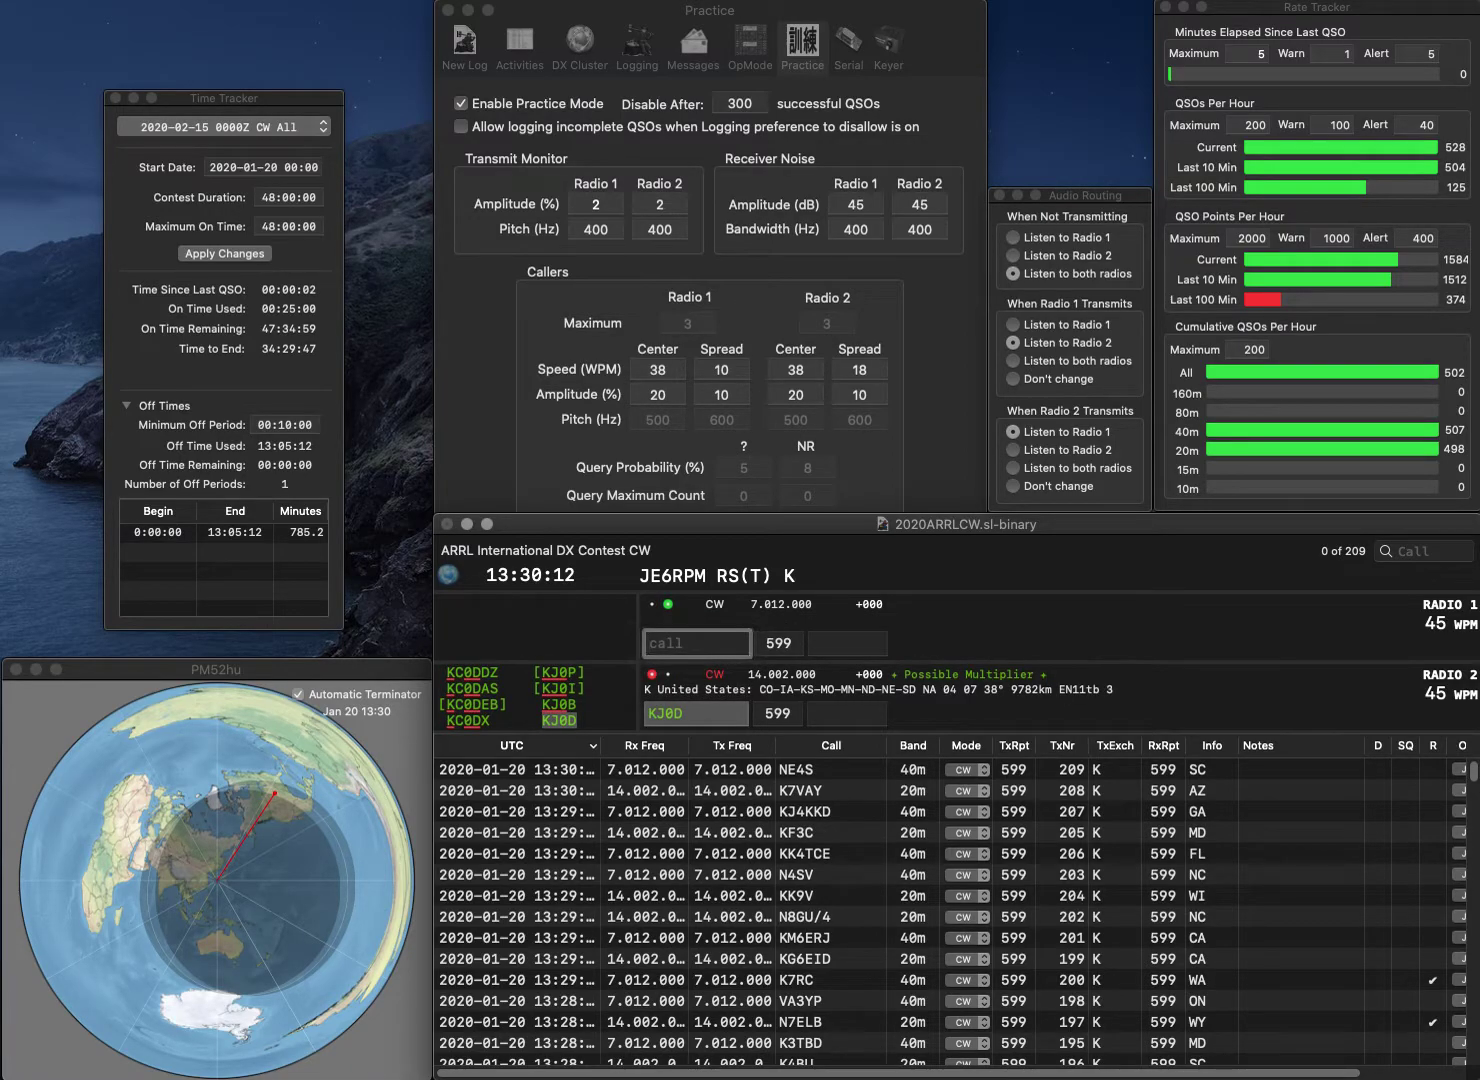
type("N6HE")
key("Return")
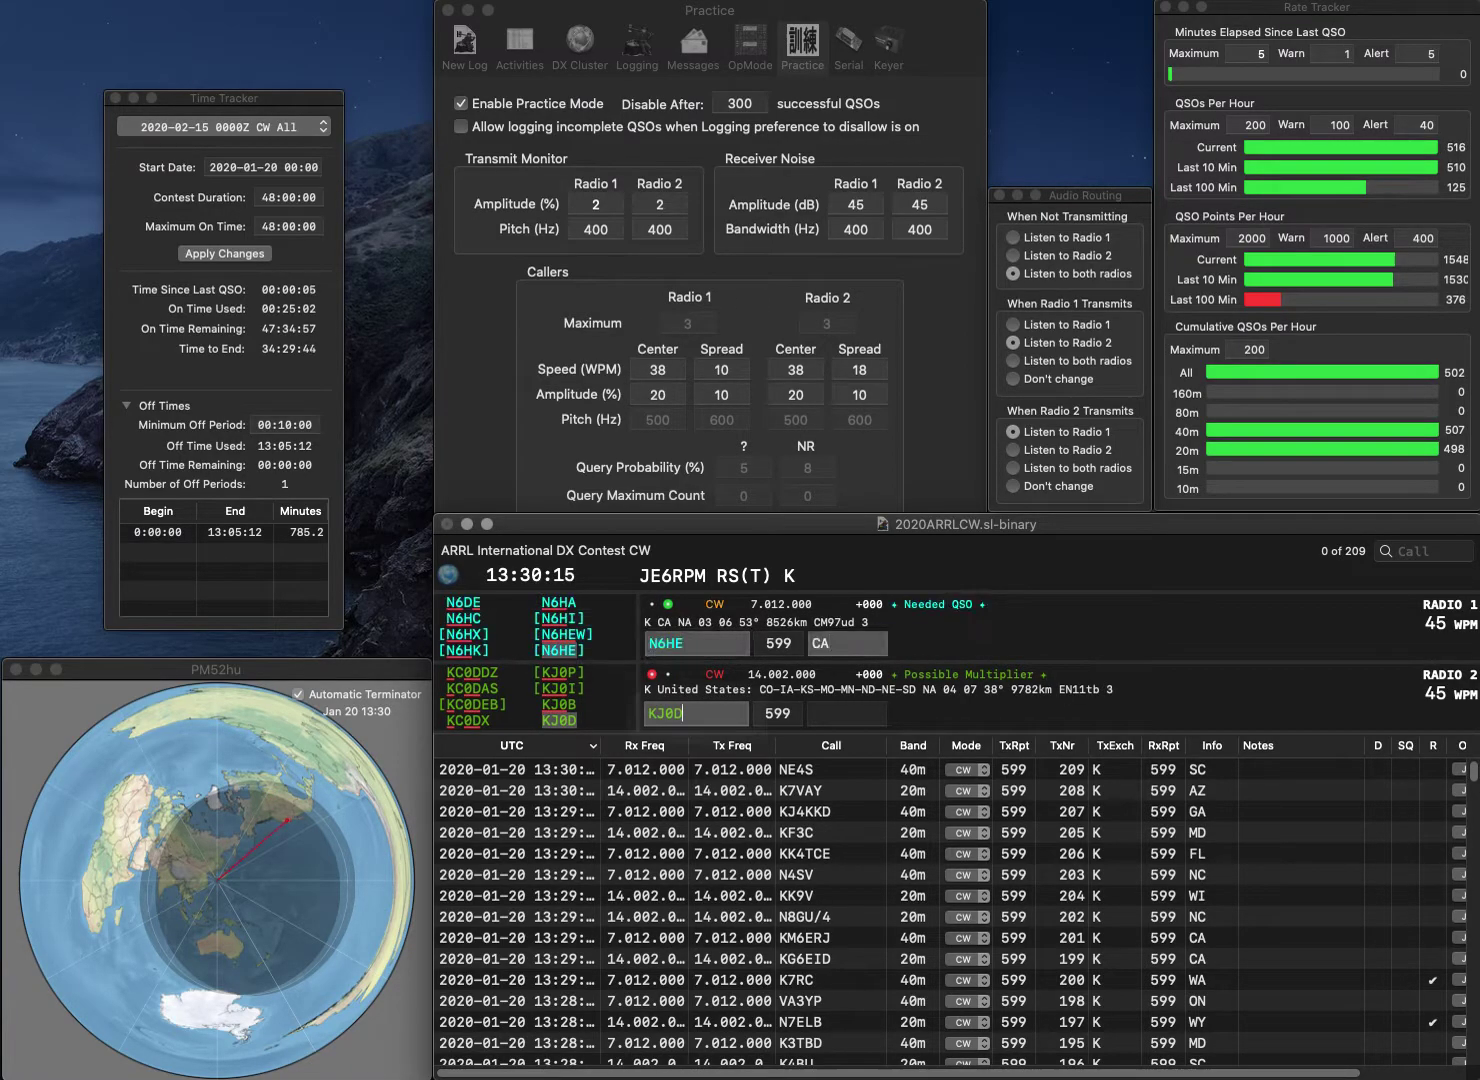
type("NE")
key("Return")
key("Return")
type("N8GND")
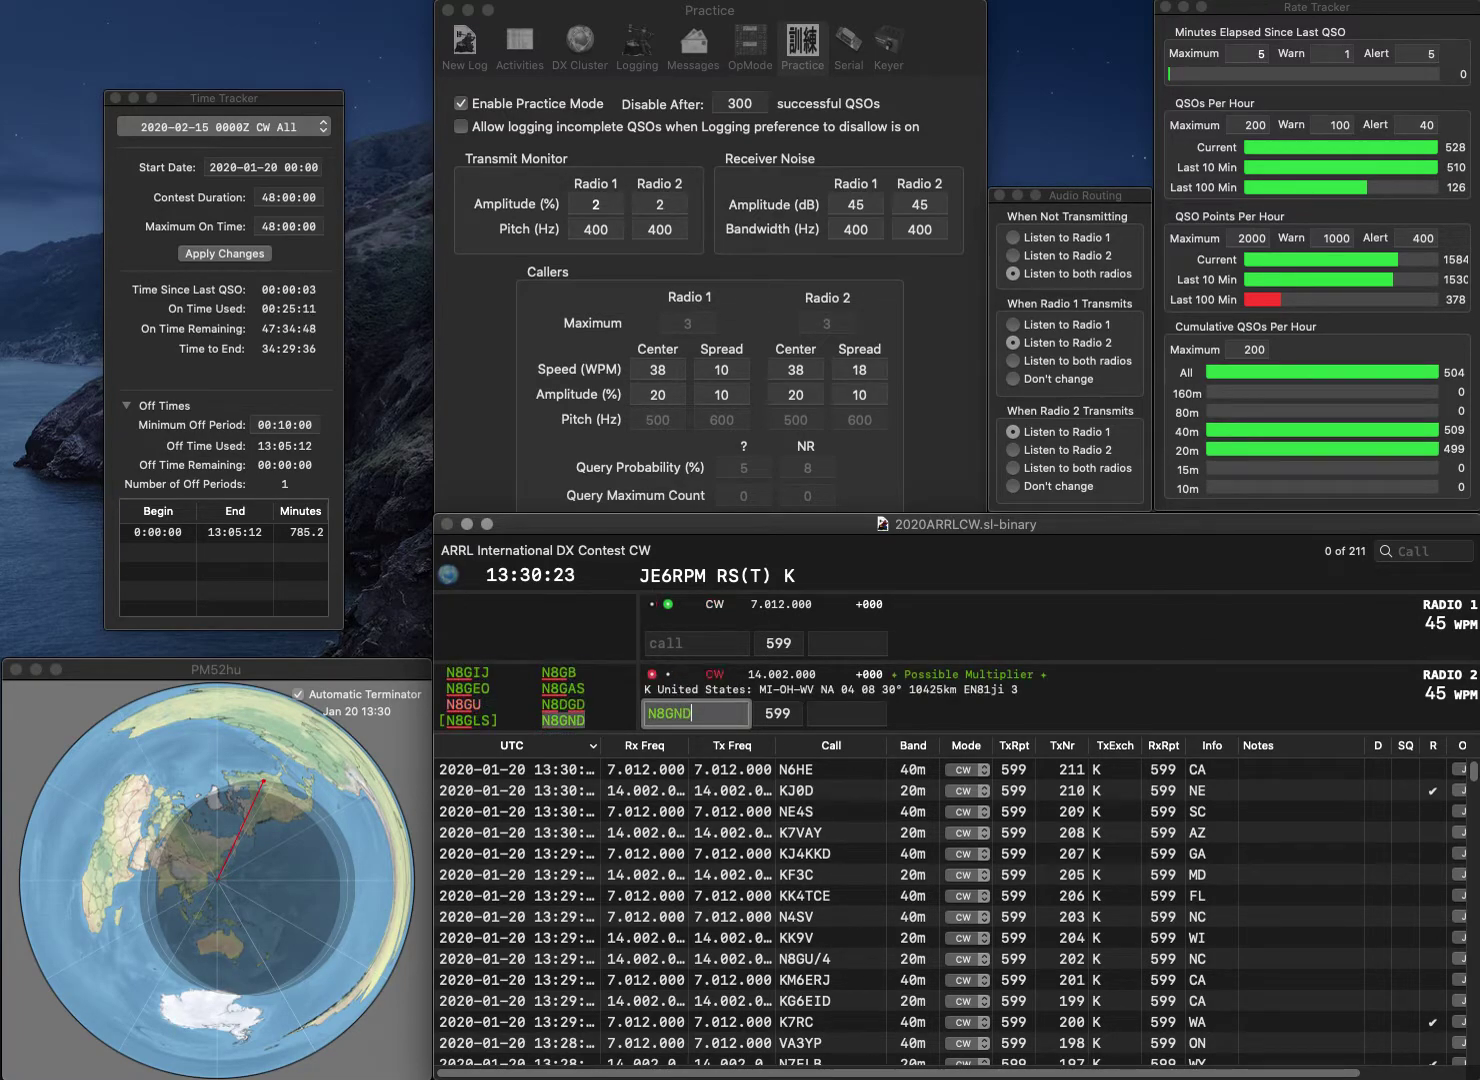
key("Return")
type("CSX")
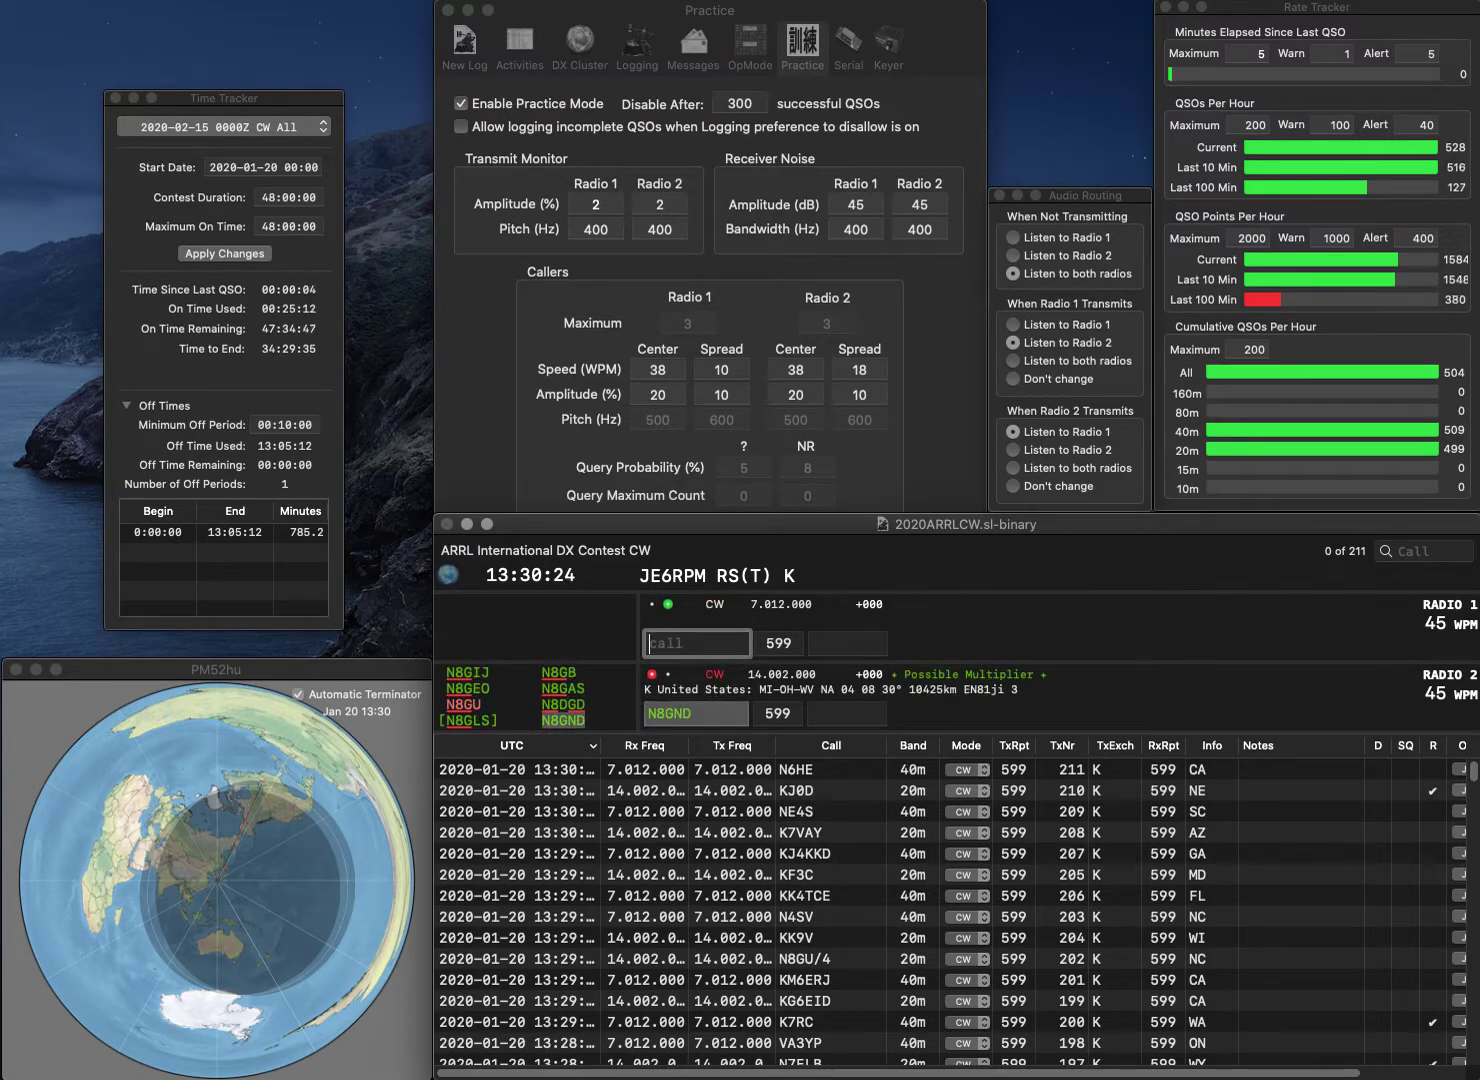
key("Return")
type("OH")
key("Return")
type("KCSX")
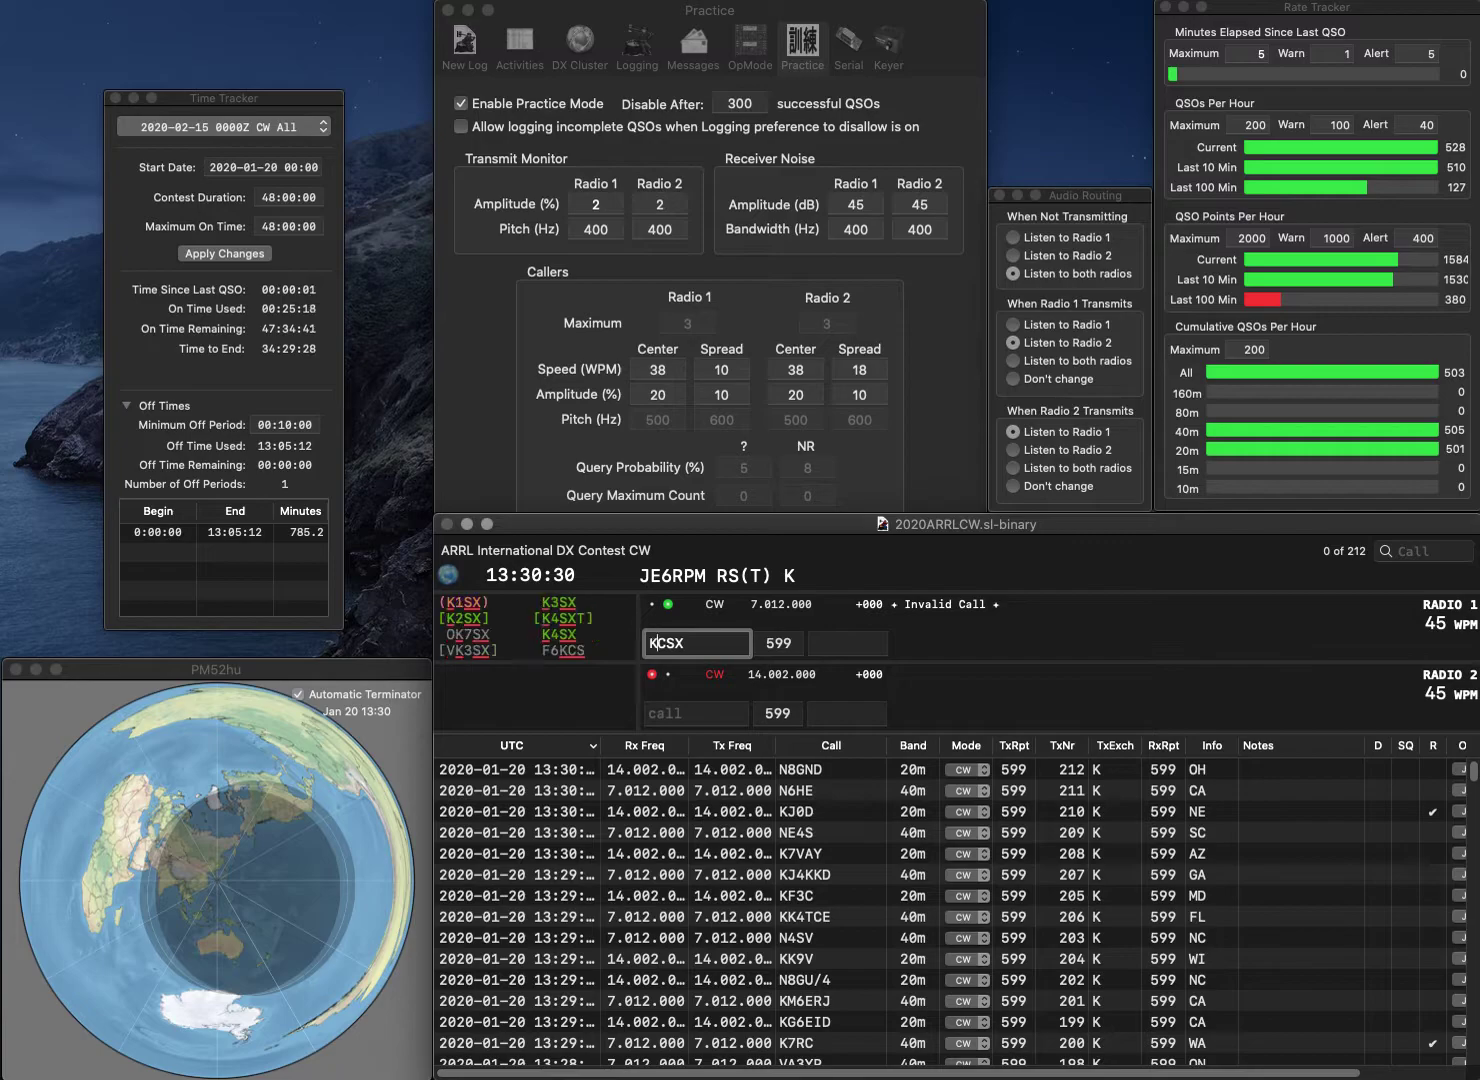
key("Return")
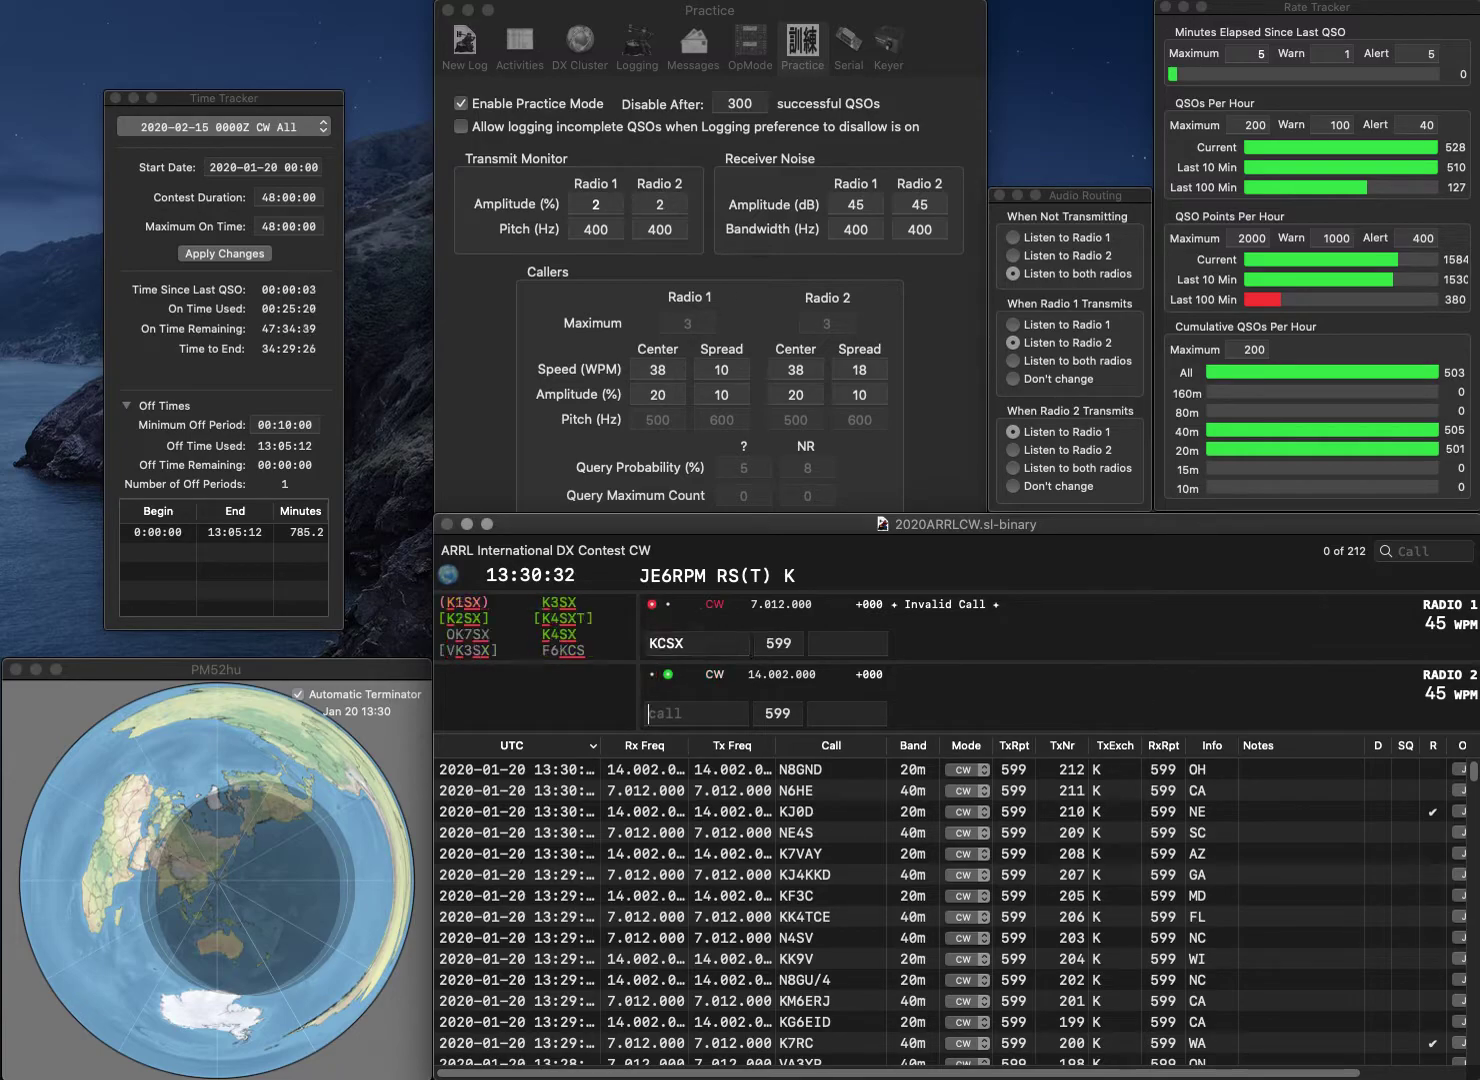
Complete the partial call 7PPL on Radio 2 as VA7PPL and answer it
type("7PPL")
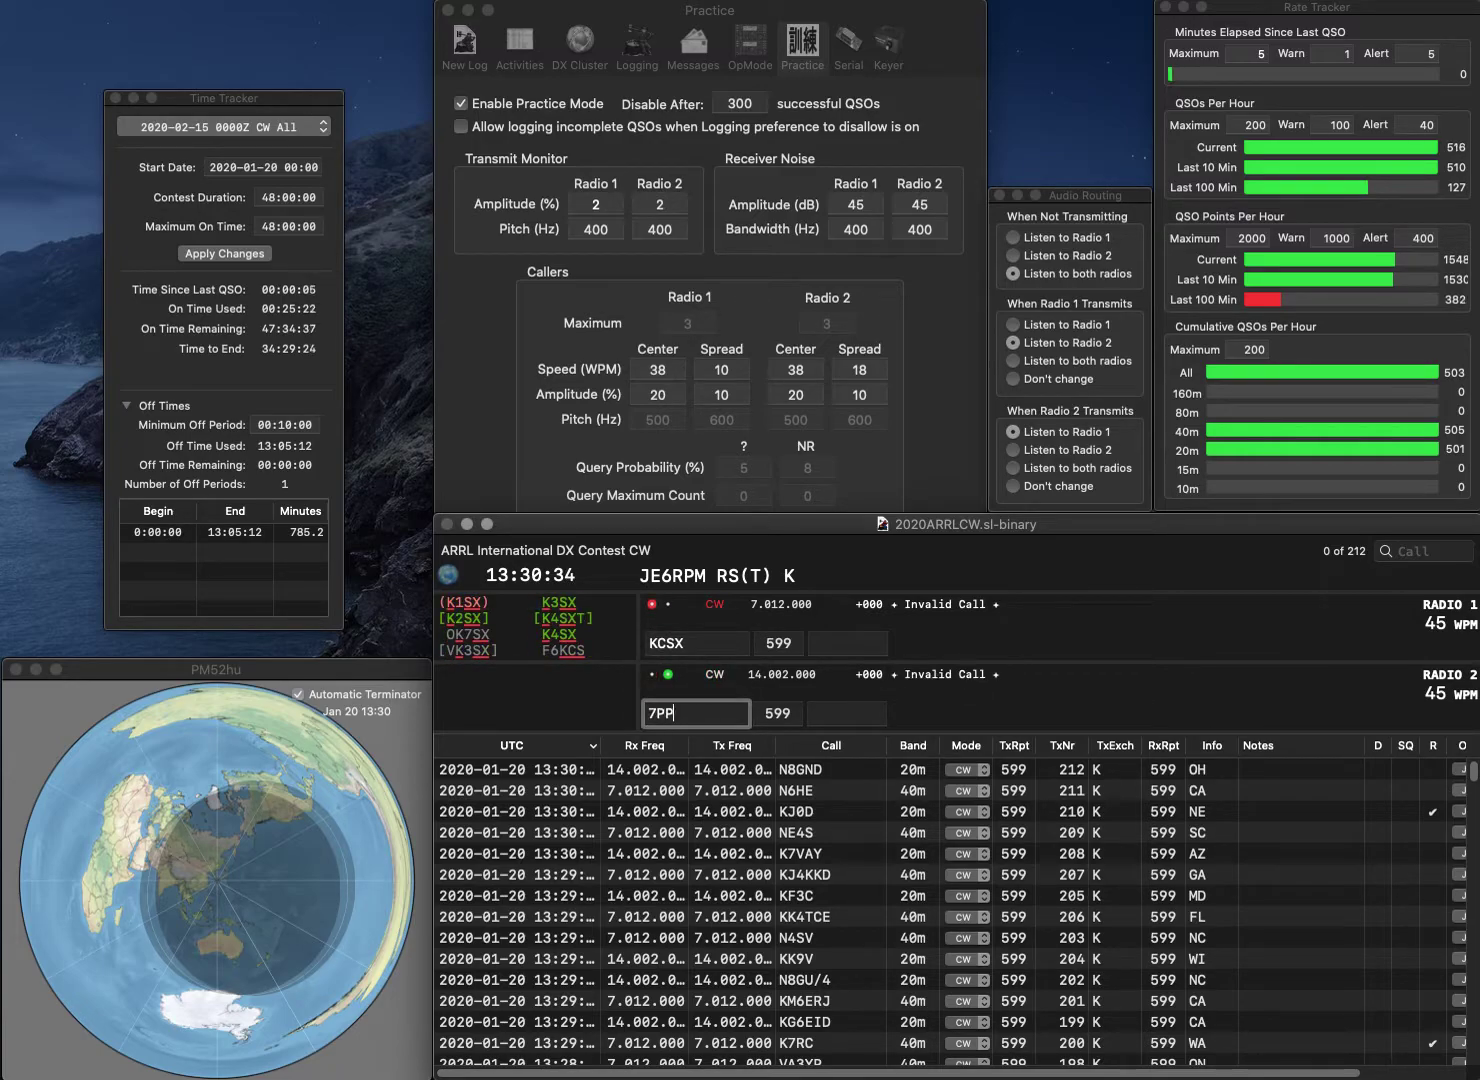
key("Home")
type("VA")
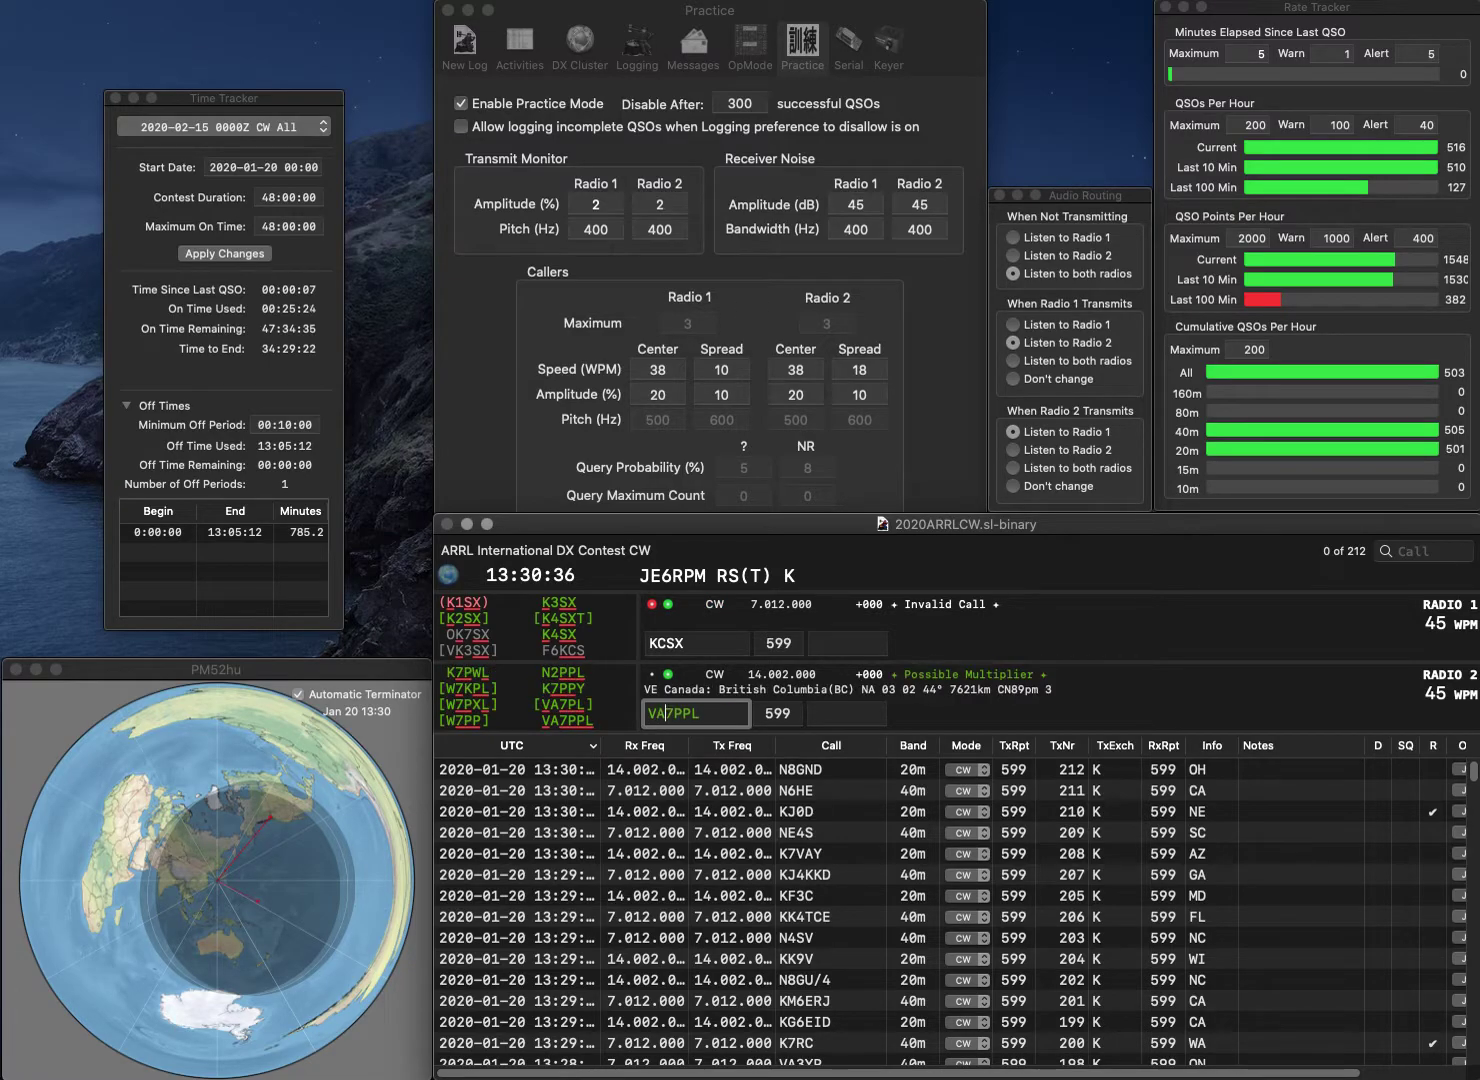
key("Return")
key("End")
key("BackSpace")
key("BackSpace")
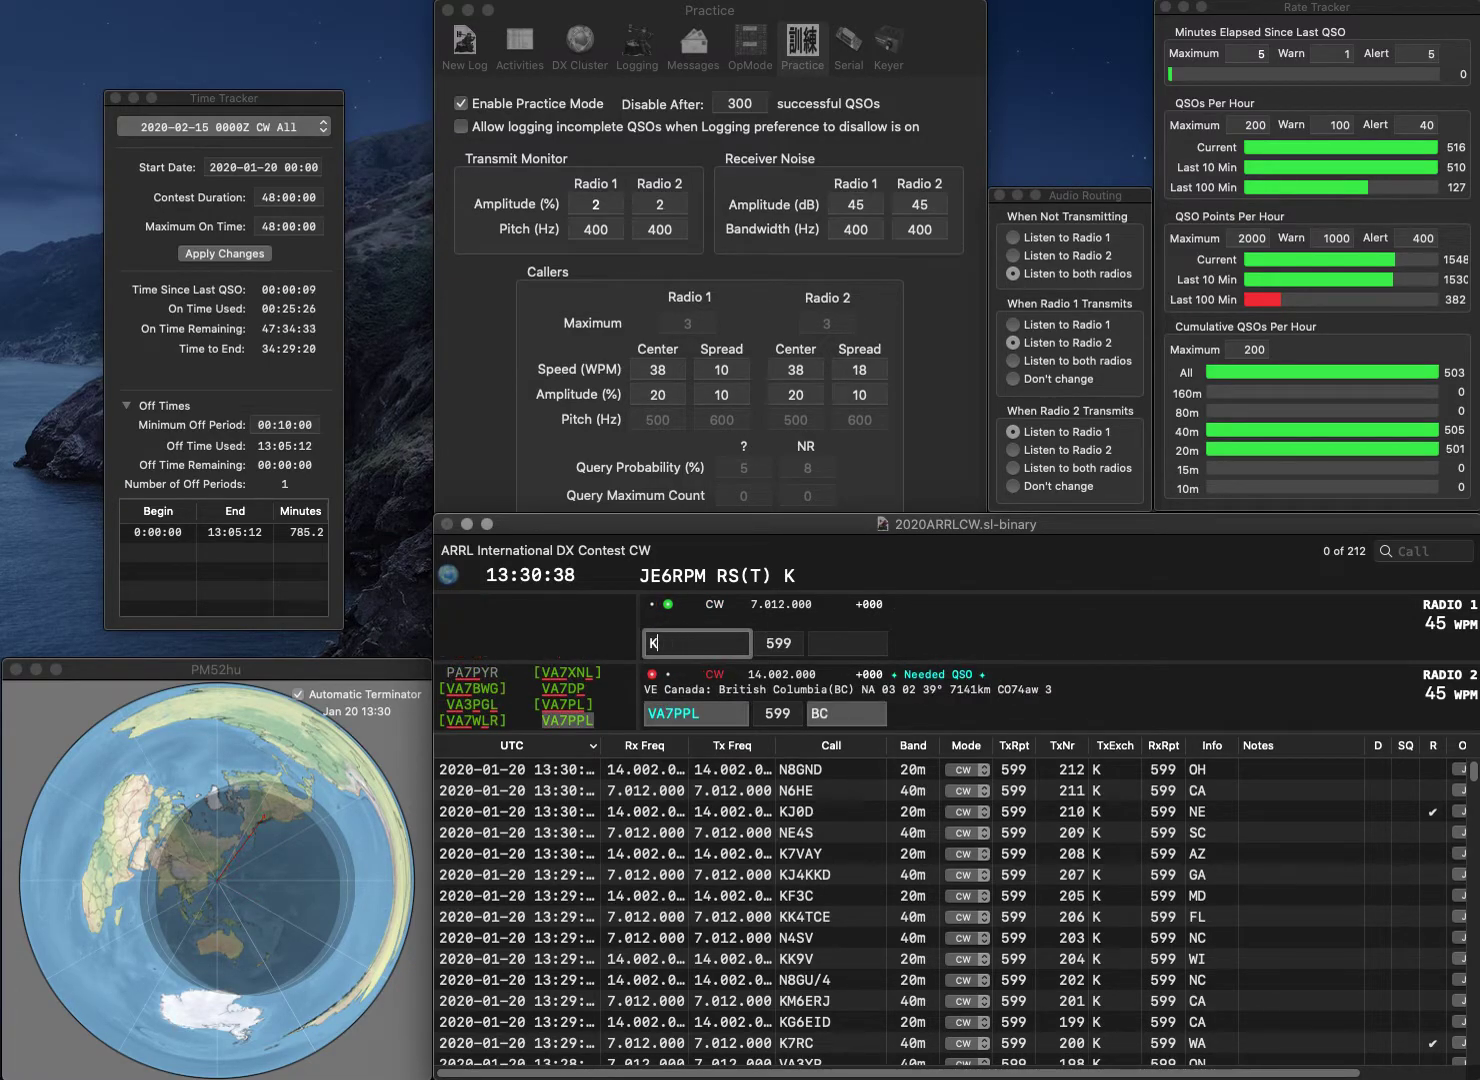
type("5")
key("Return")
key("Tab")
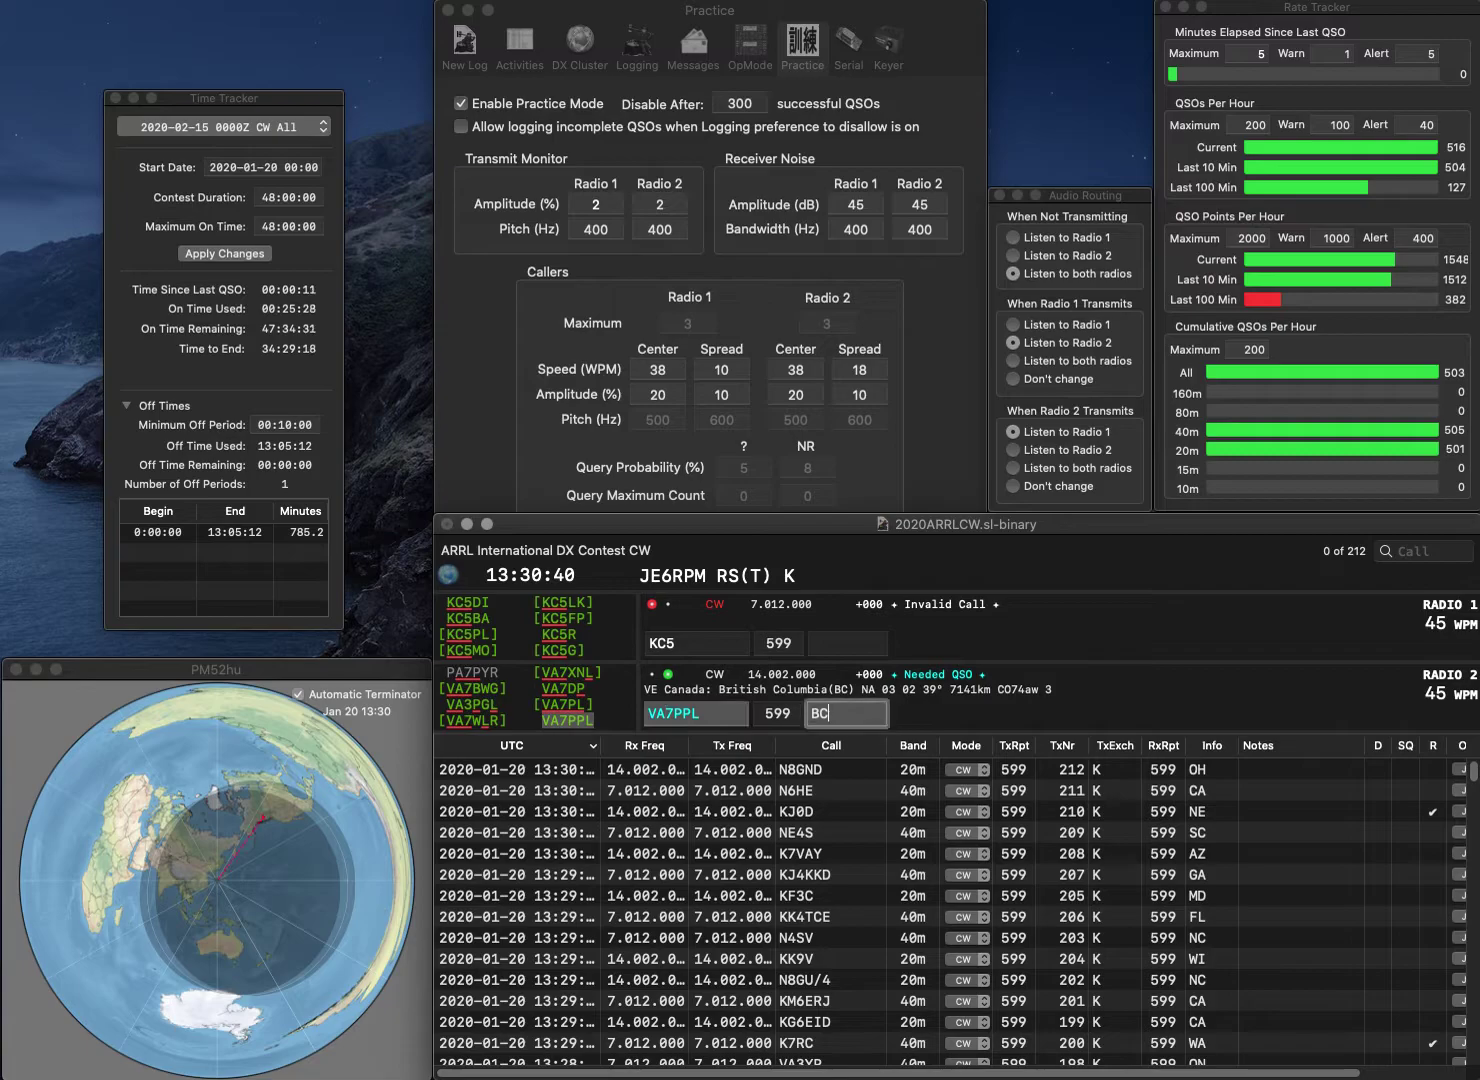
key("Return")
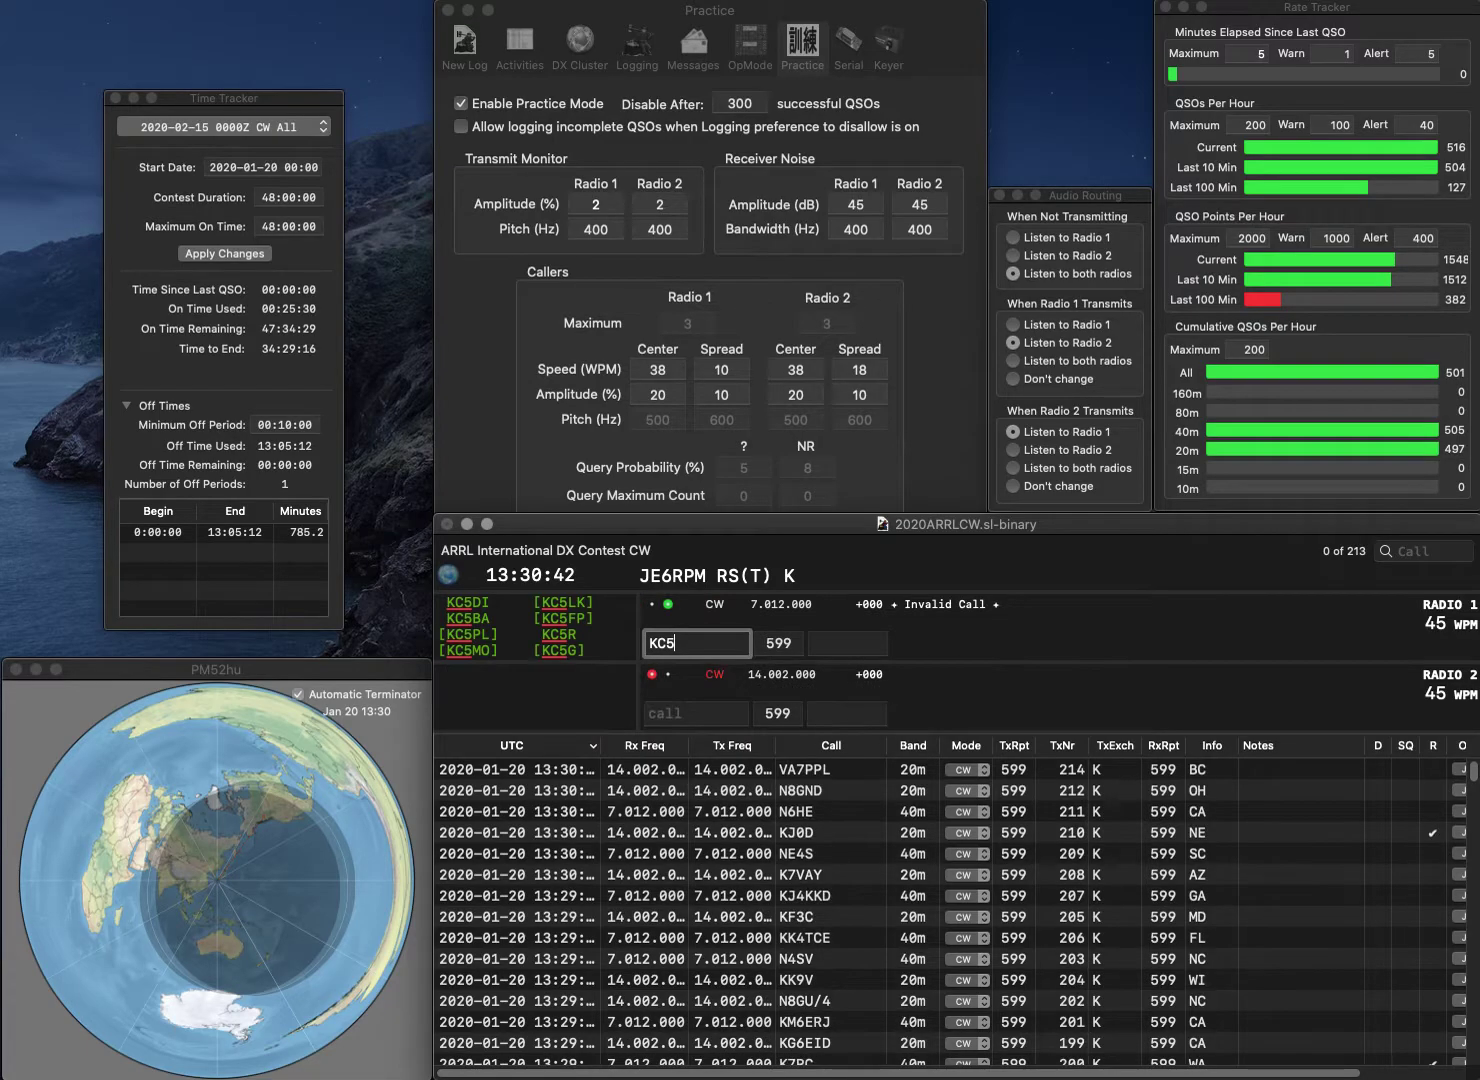
key("BackSpace")
key("BackSpace")
type("0NR")
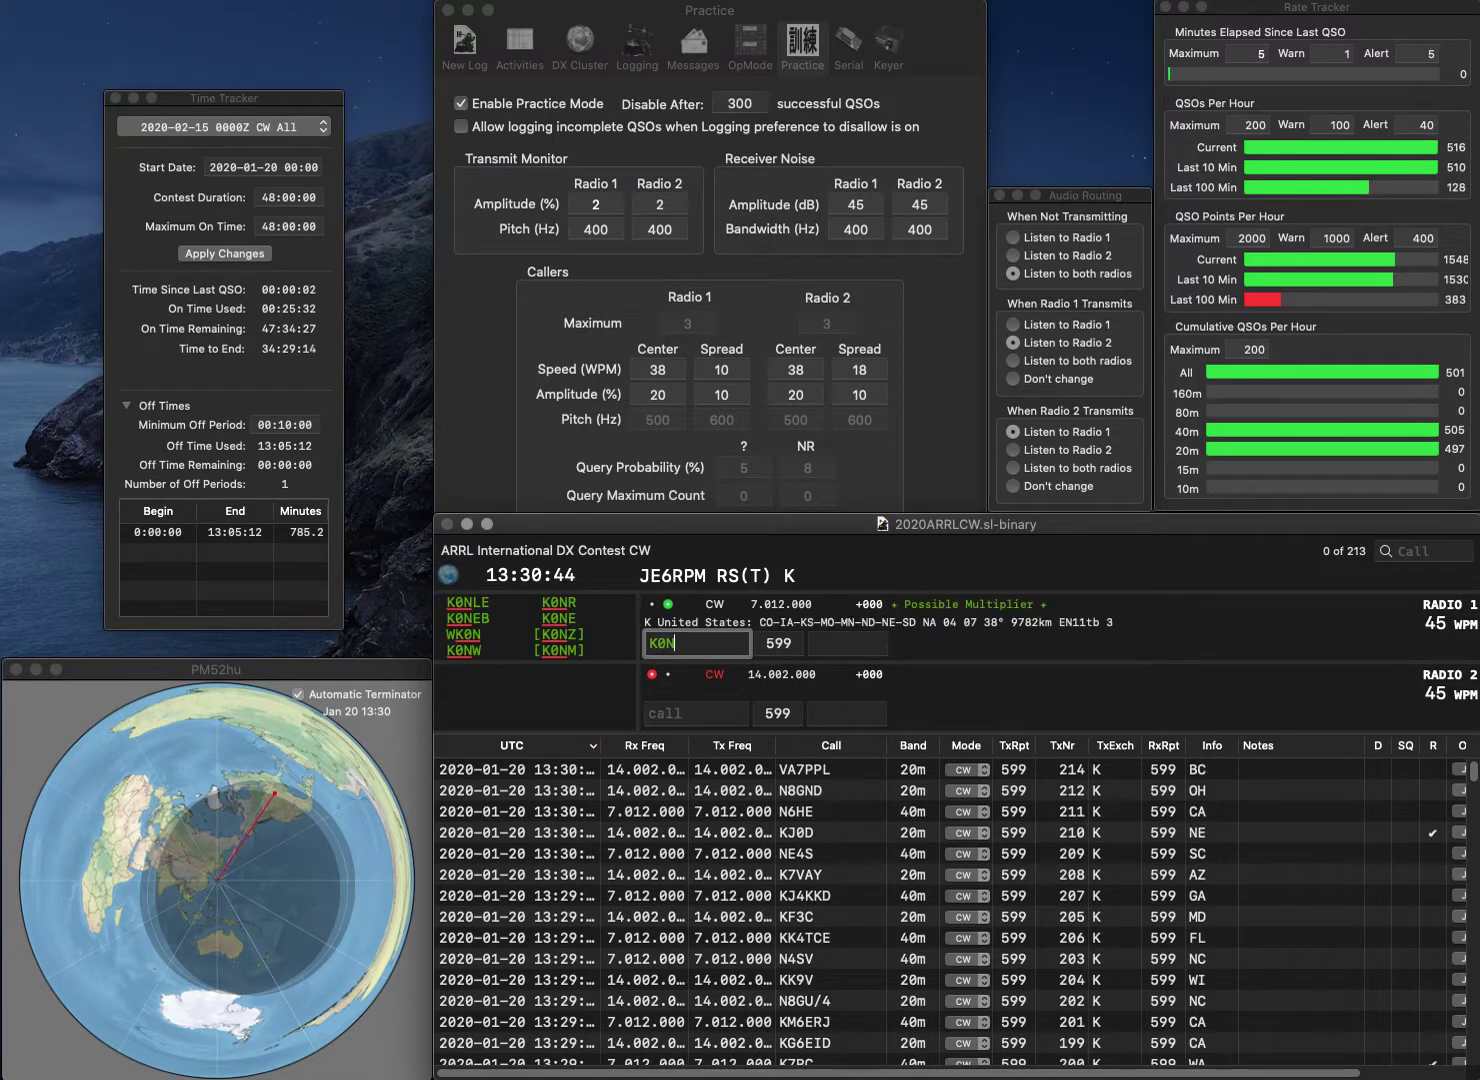
key("Return")
type("N3CAN")
key("Return")
type("MN")
key("Return")
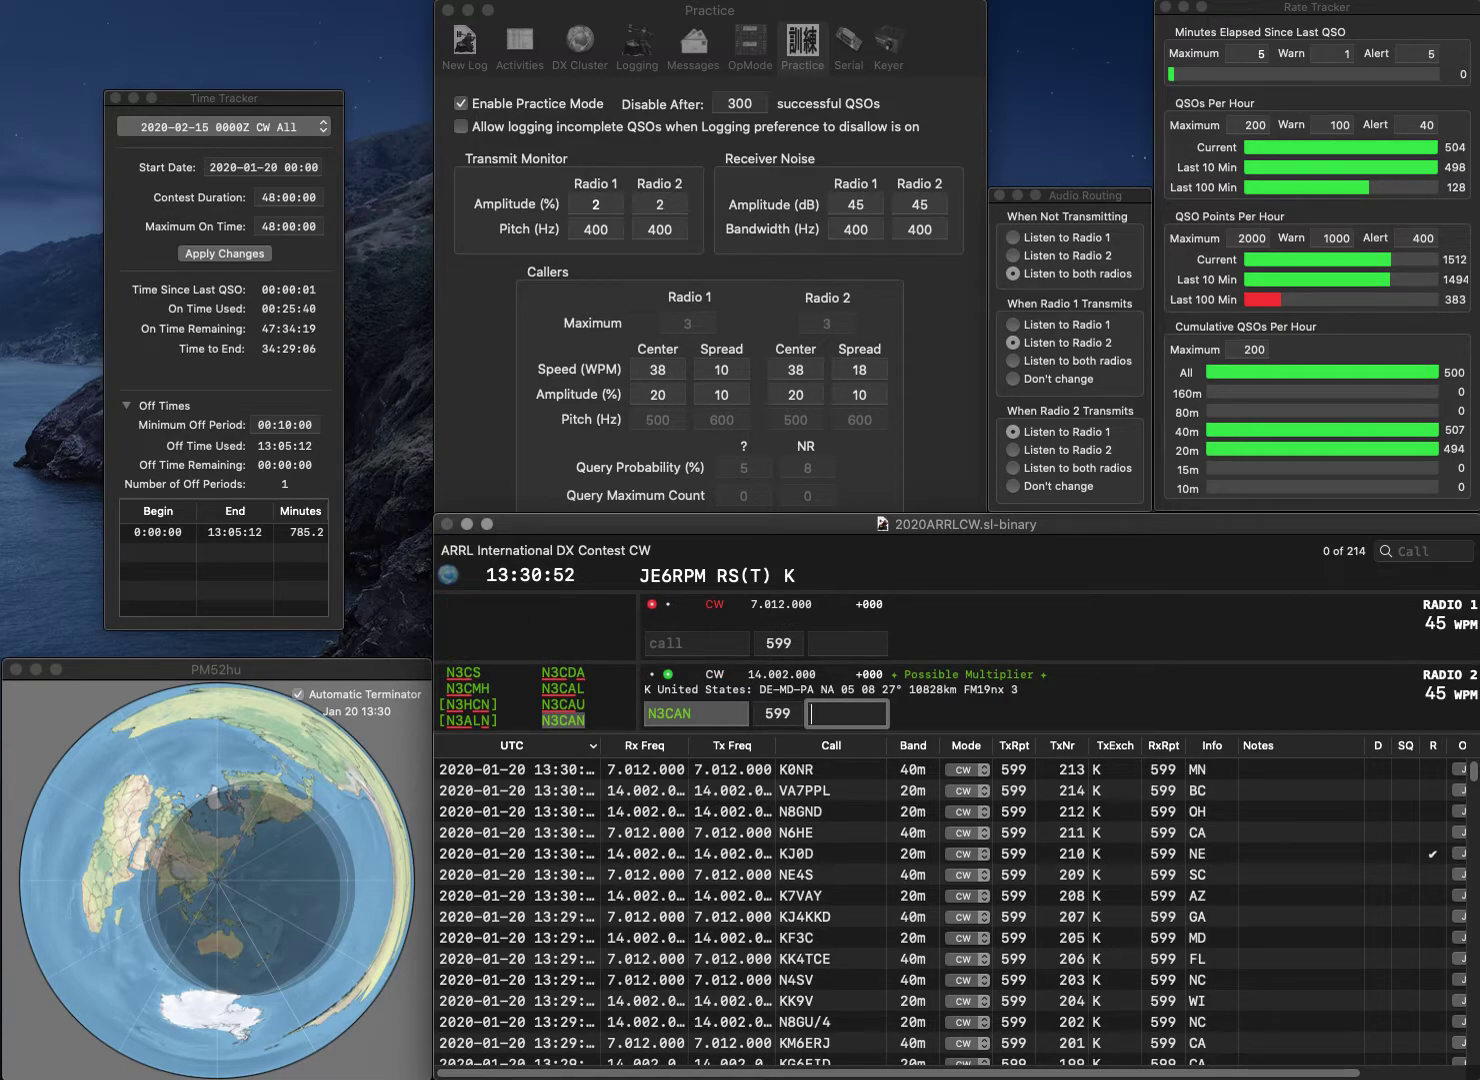
type("MD")
key("Return")
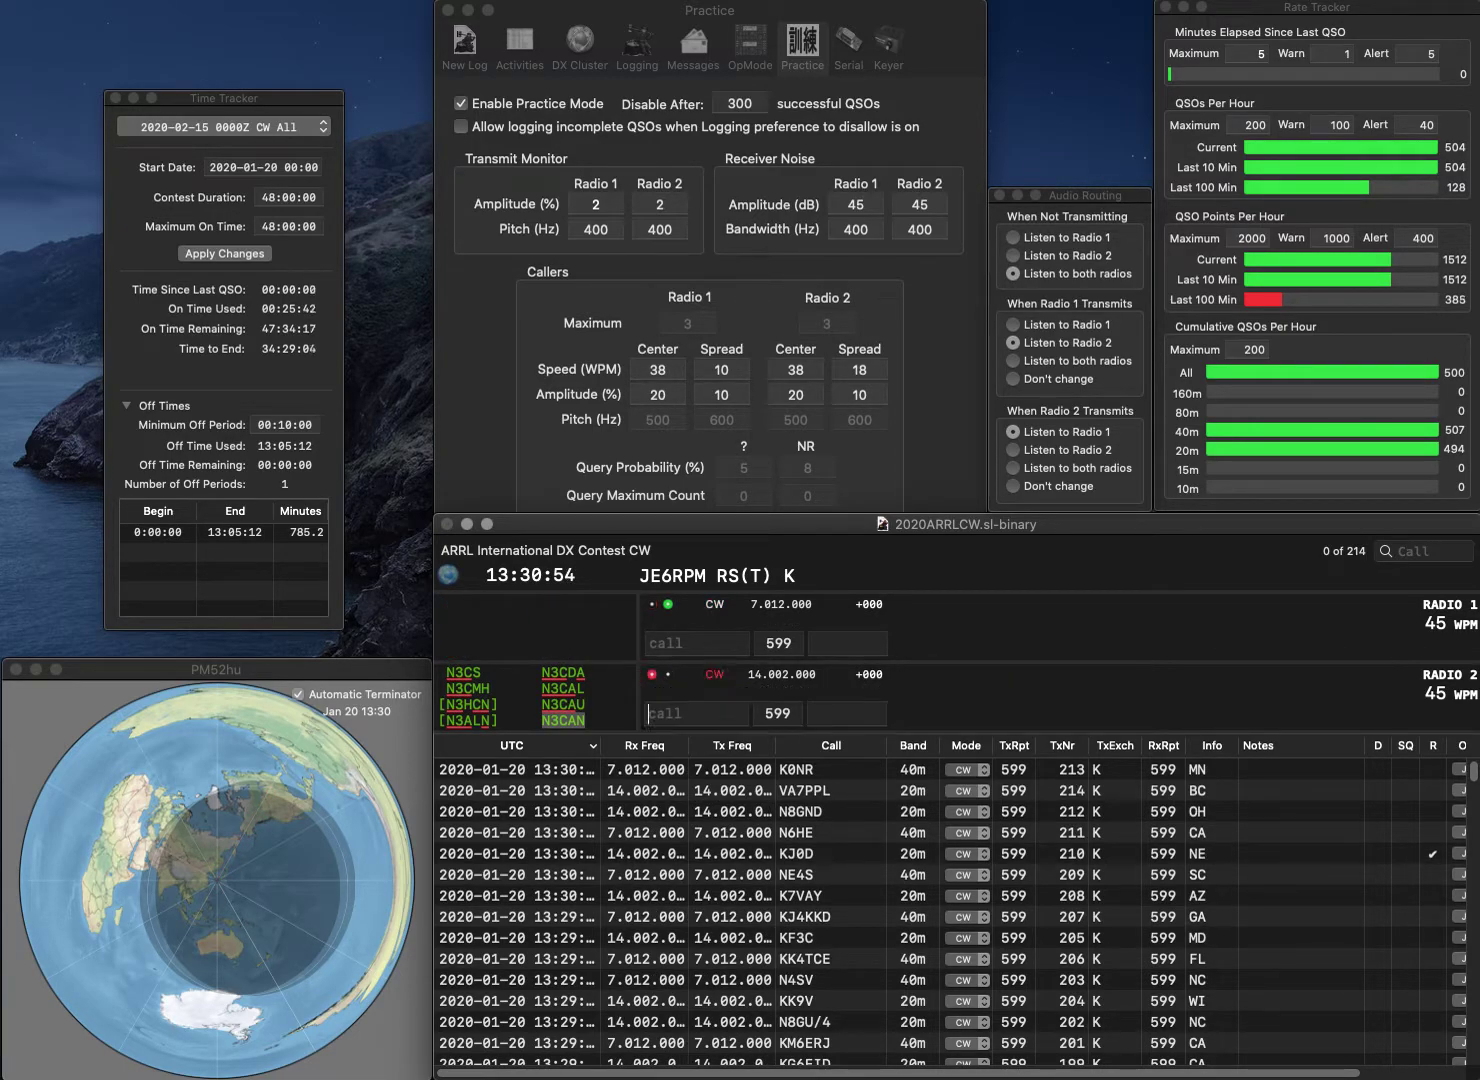
type("KCS")
key("Return")
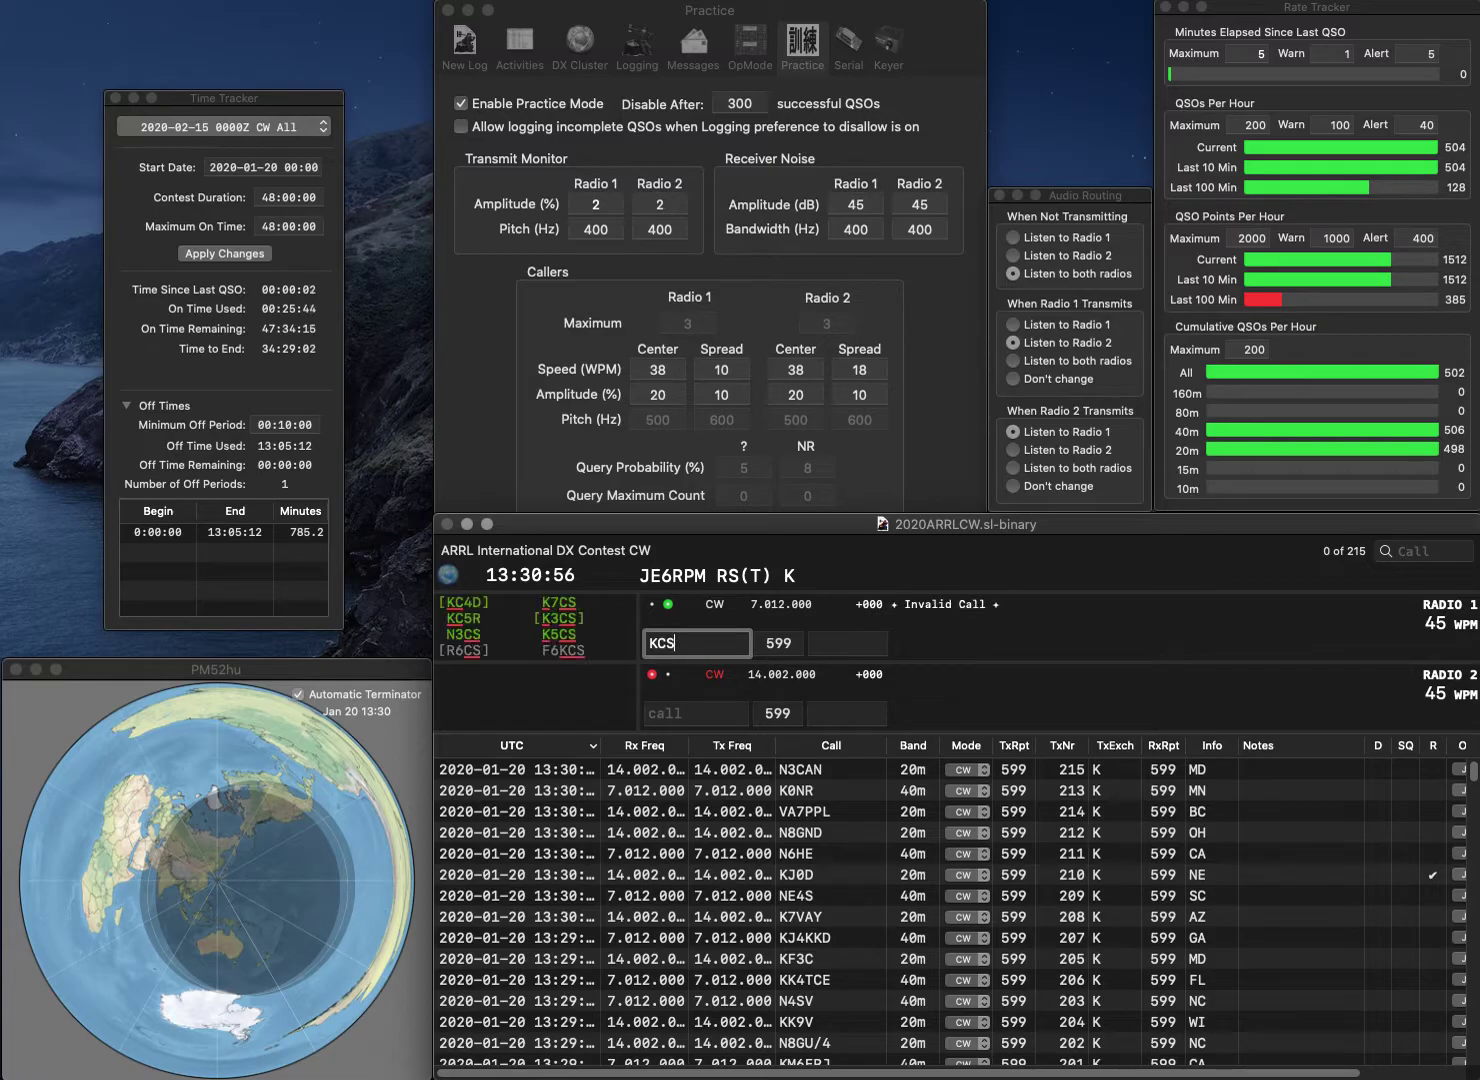
type("W9")
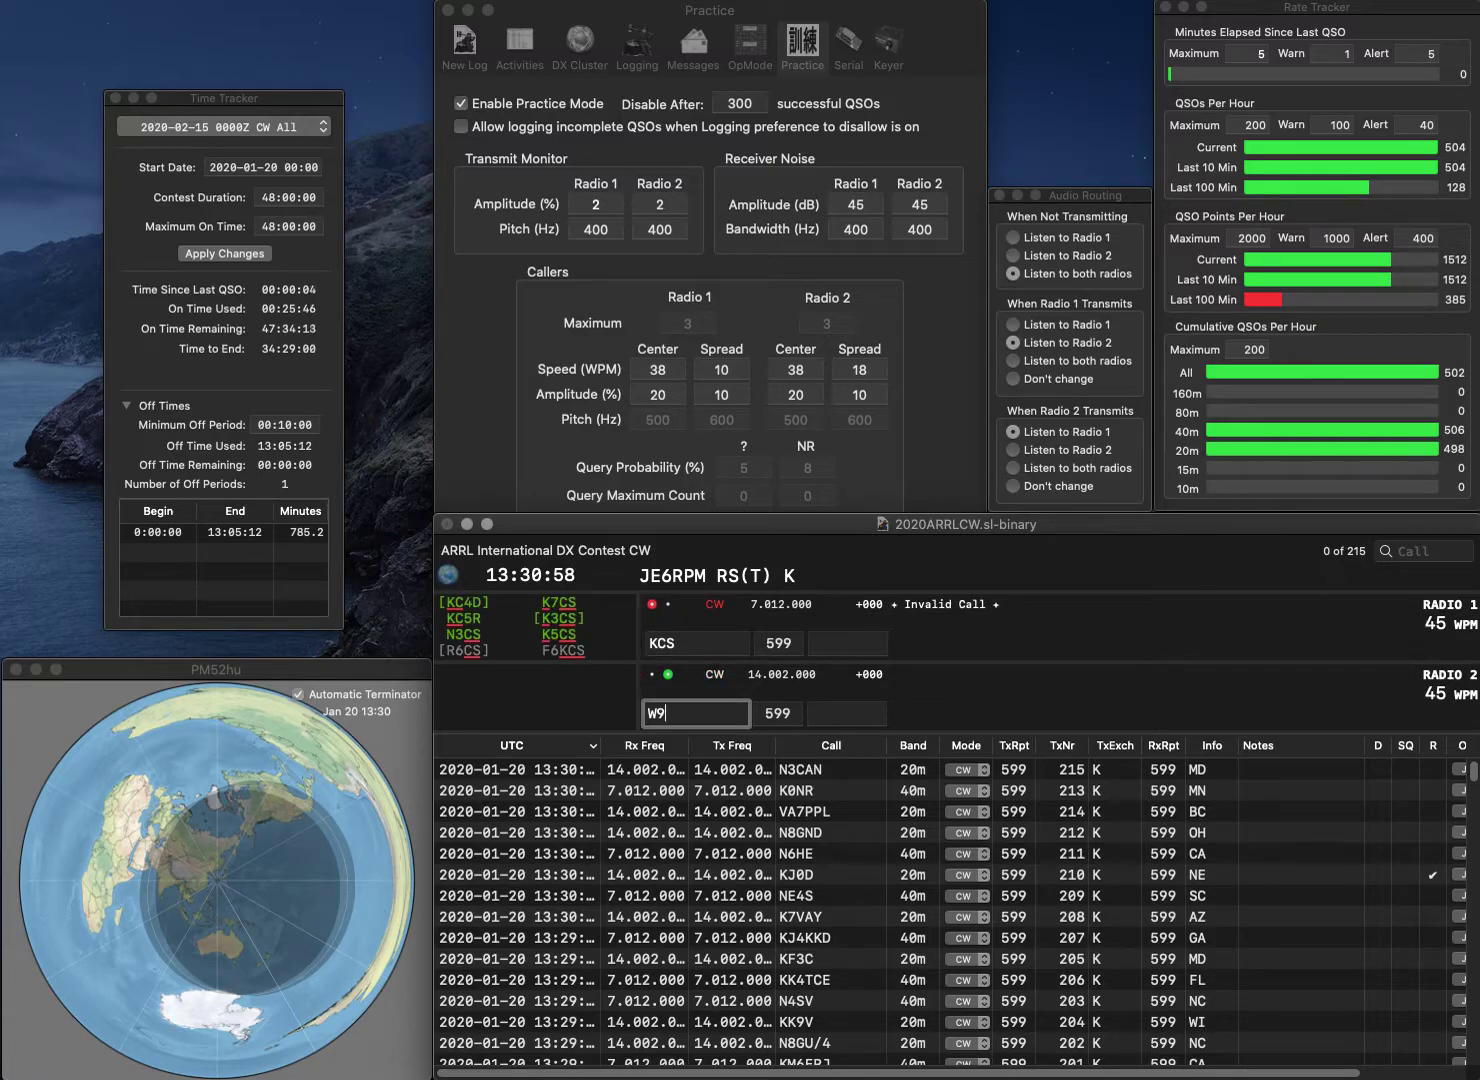
type("FI")
key("Return")
Change the Radio 1 call to KI5, send it, and log W9FI on Radio 2 with exchange AZ
key("BackSpace")
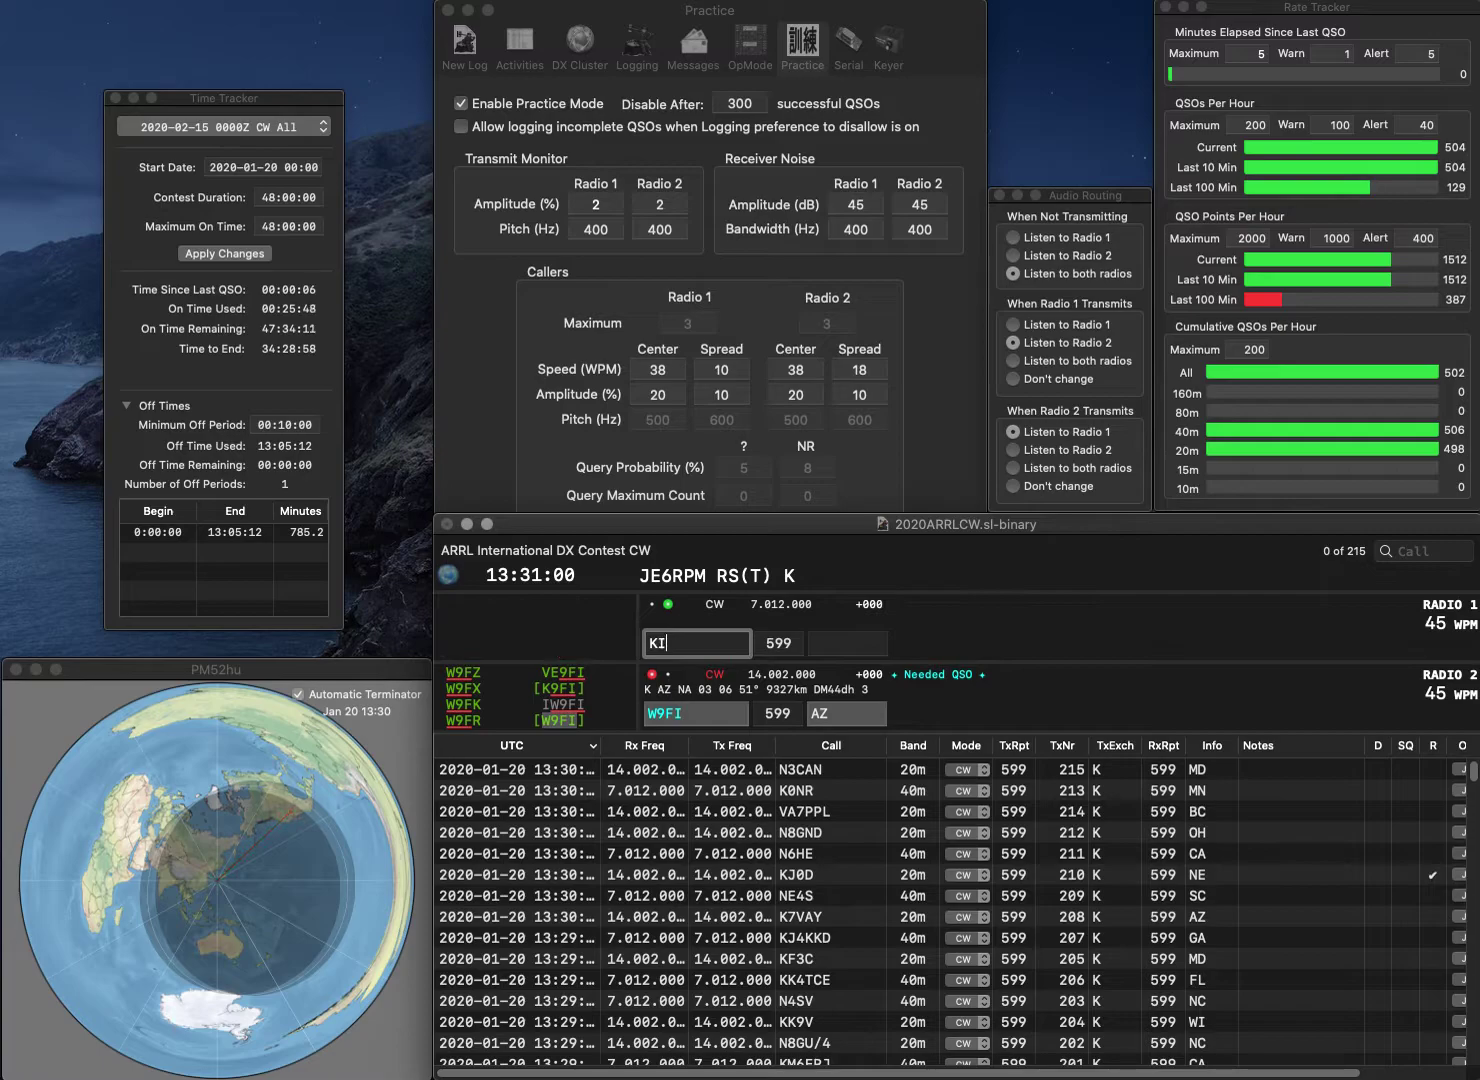
type("5")
key("Return")
key("Return")
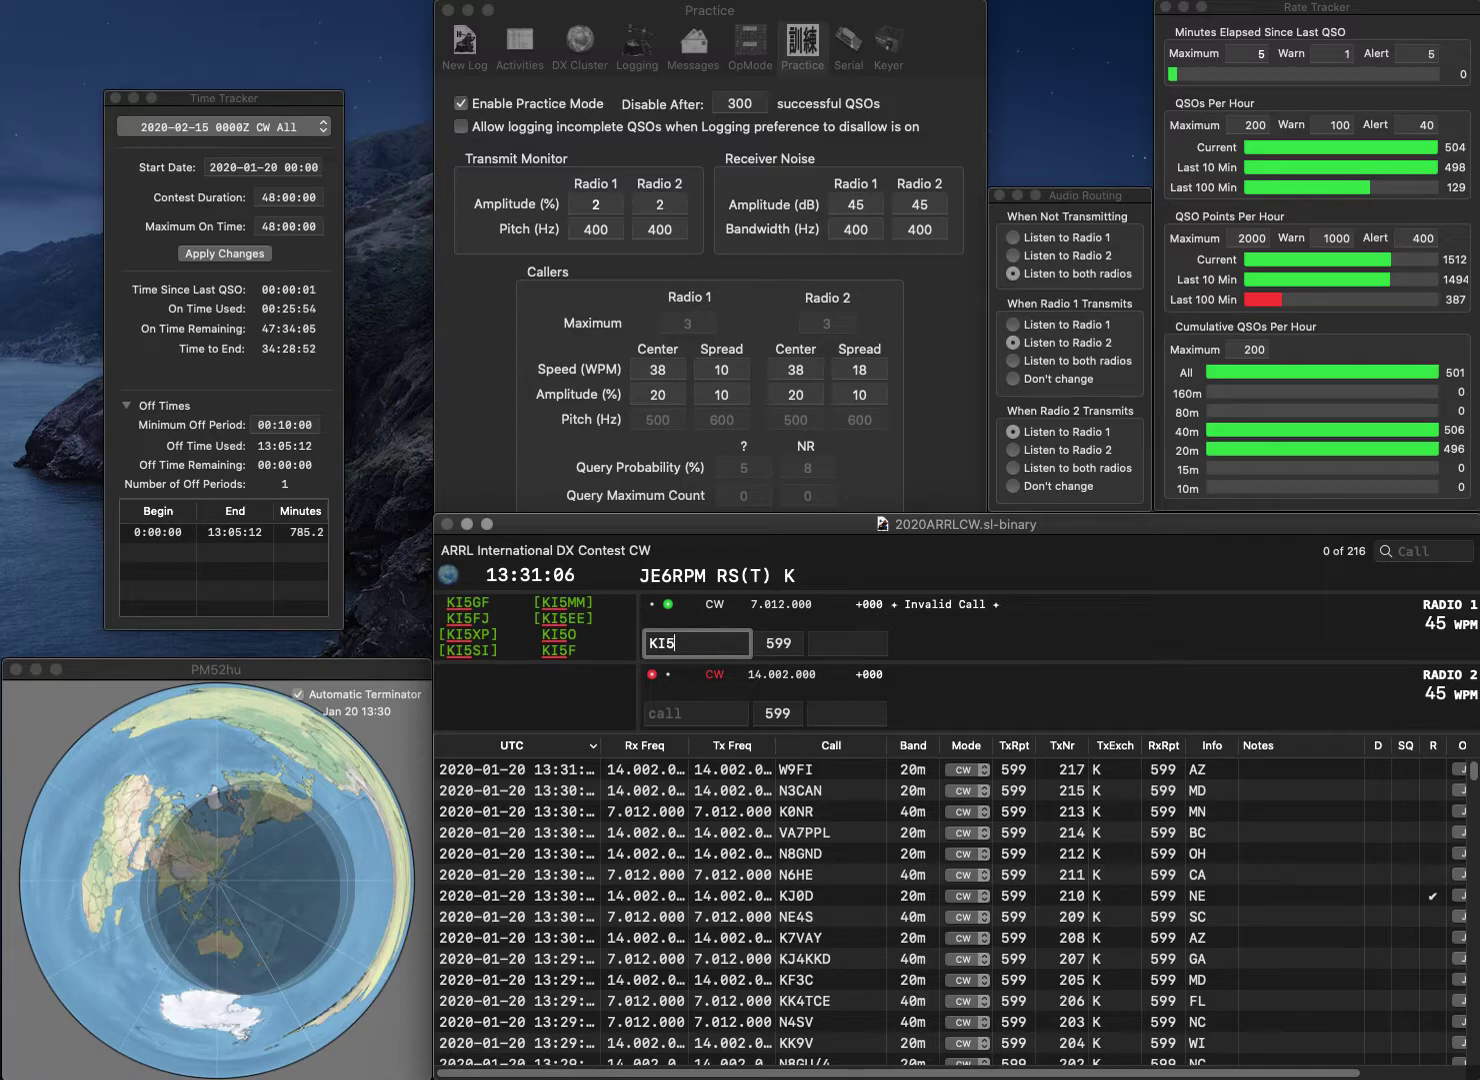
Complete the Radio 1 call as KI5CSX and answer it, and answer WB4IUY on Radio 2
type("CSX")
key("Return")
type("4IUY")
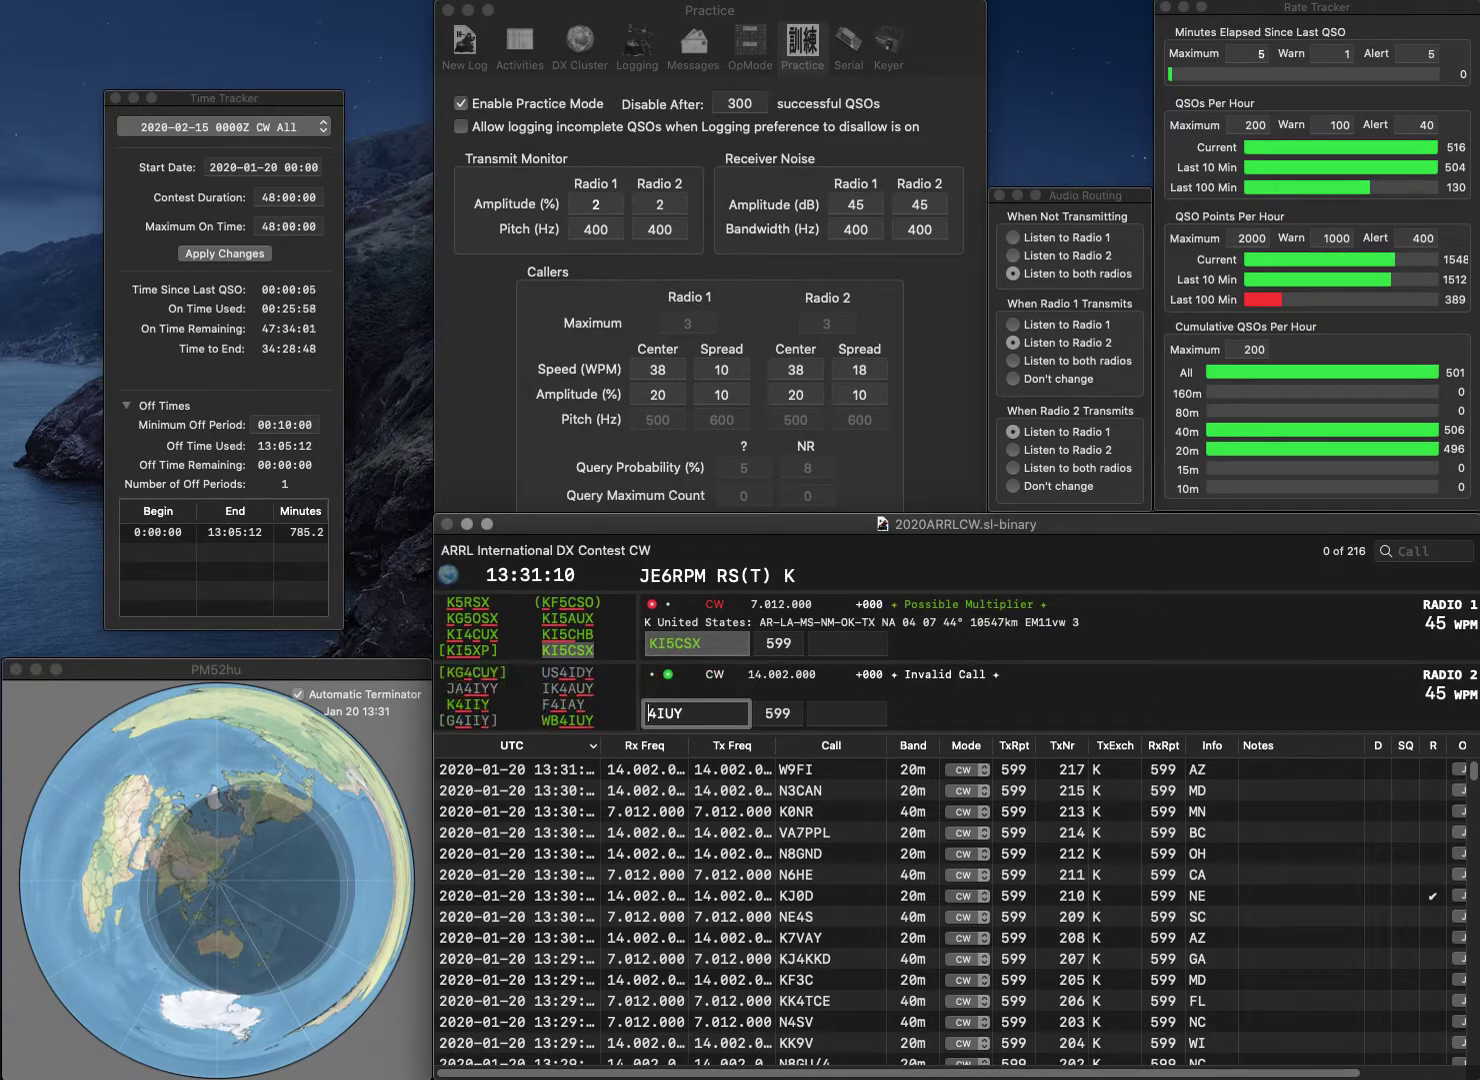
key("Home")
type("WB")
key("Return")
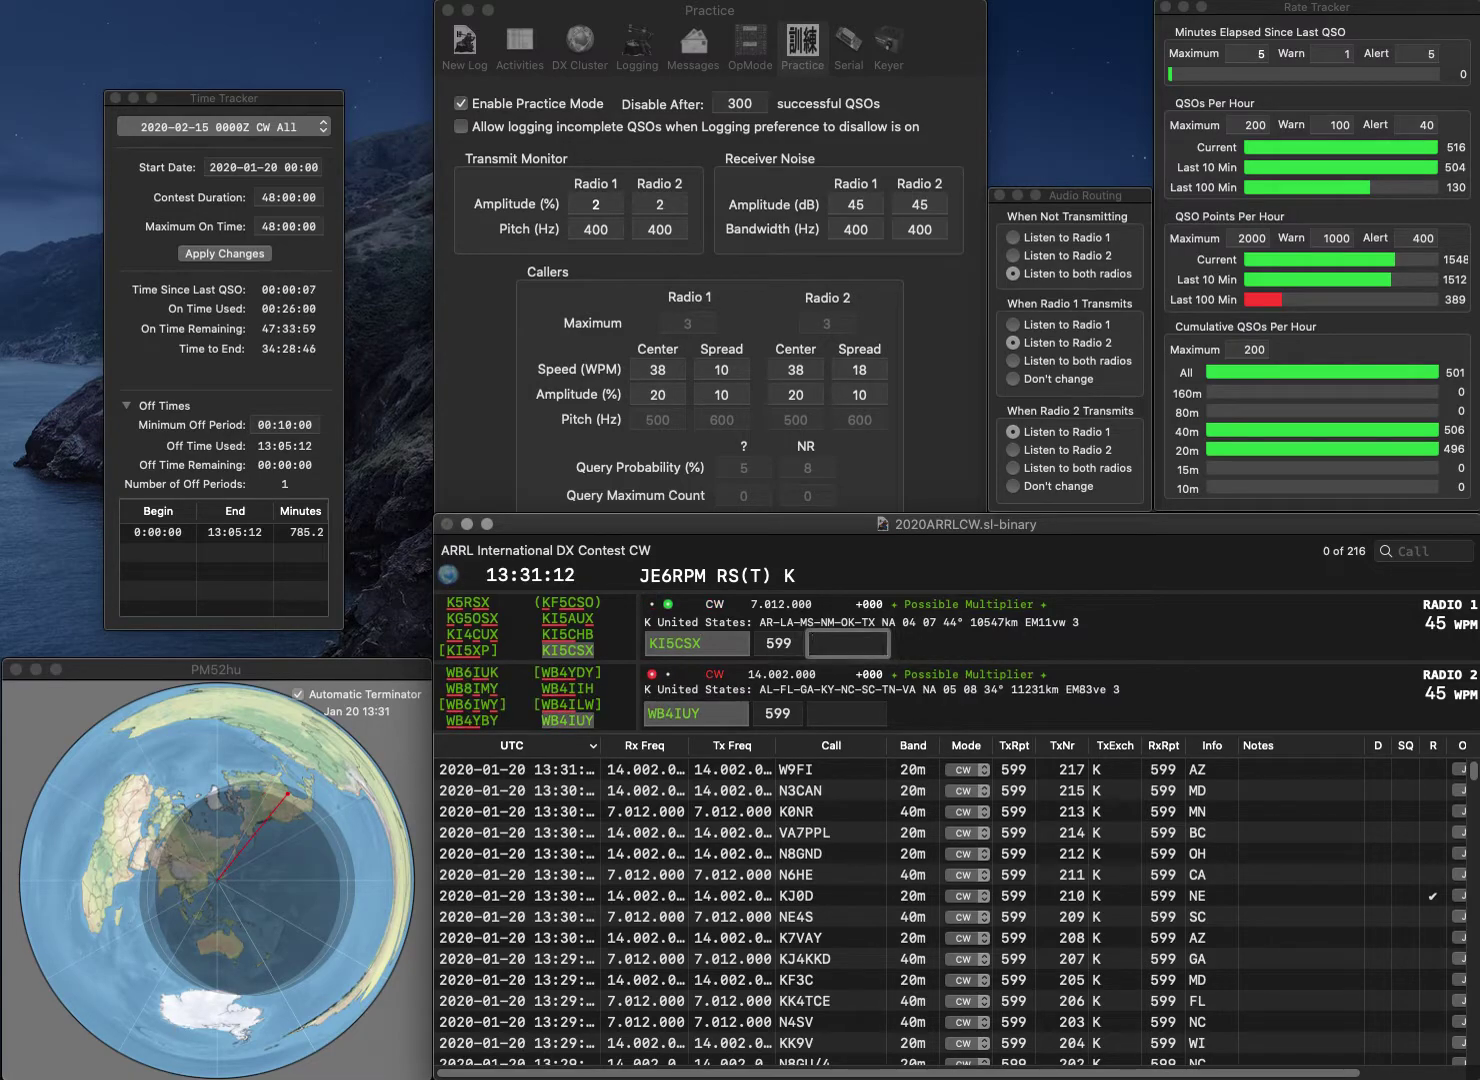
type("MS")
key("Return")
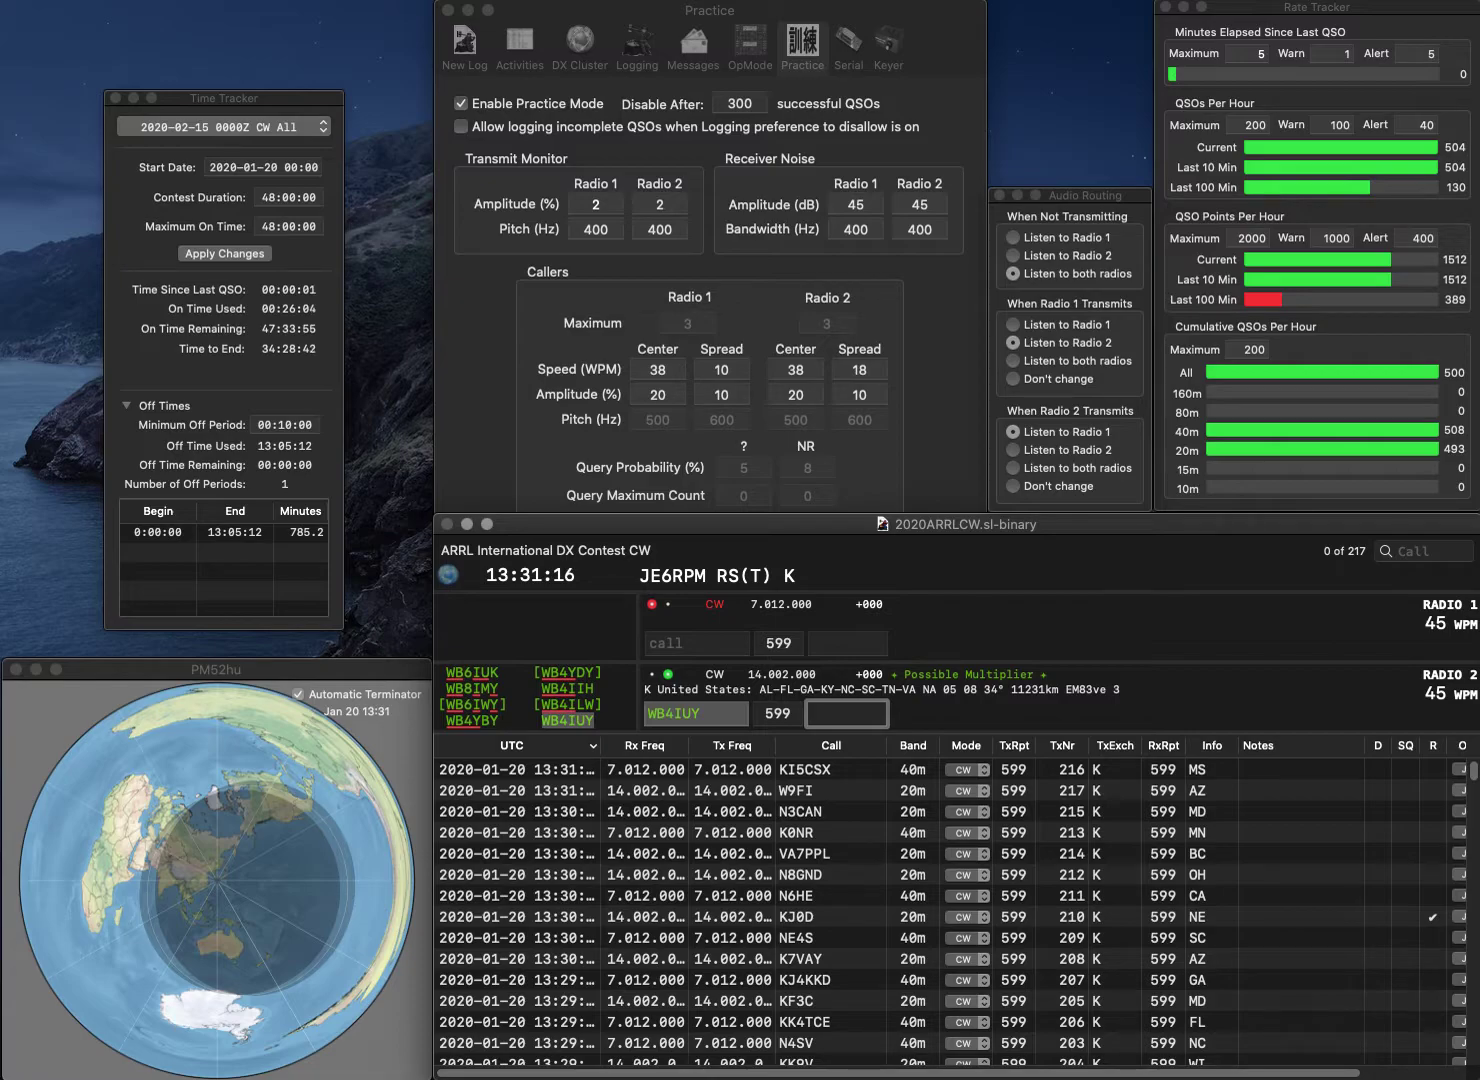
type("NC")
key("Return")
type("KF6CRW")
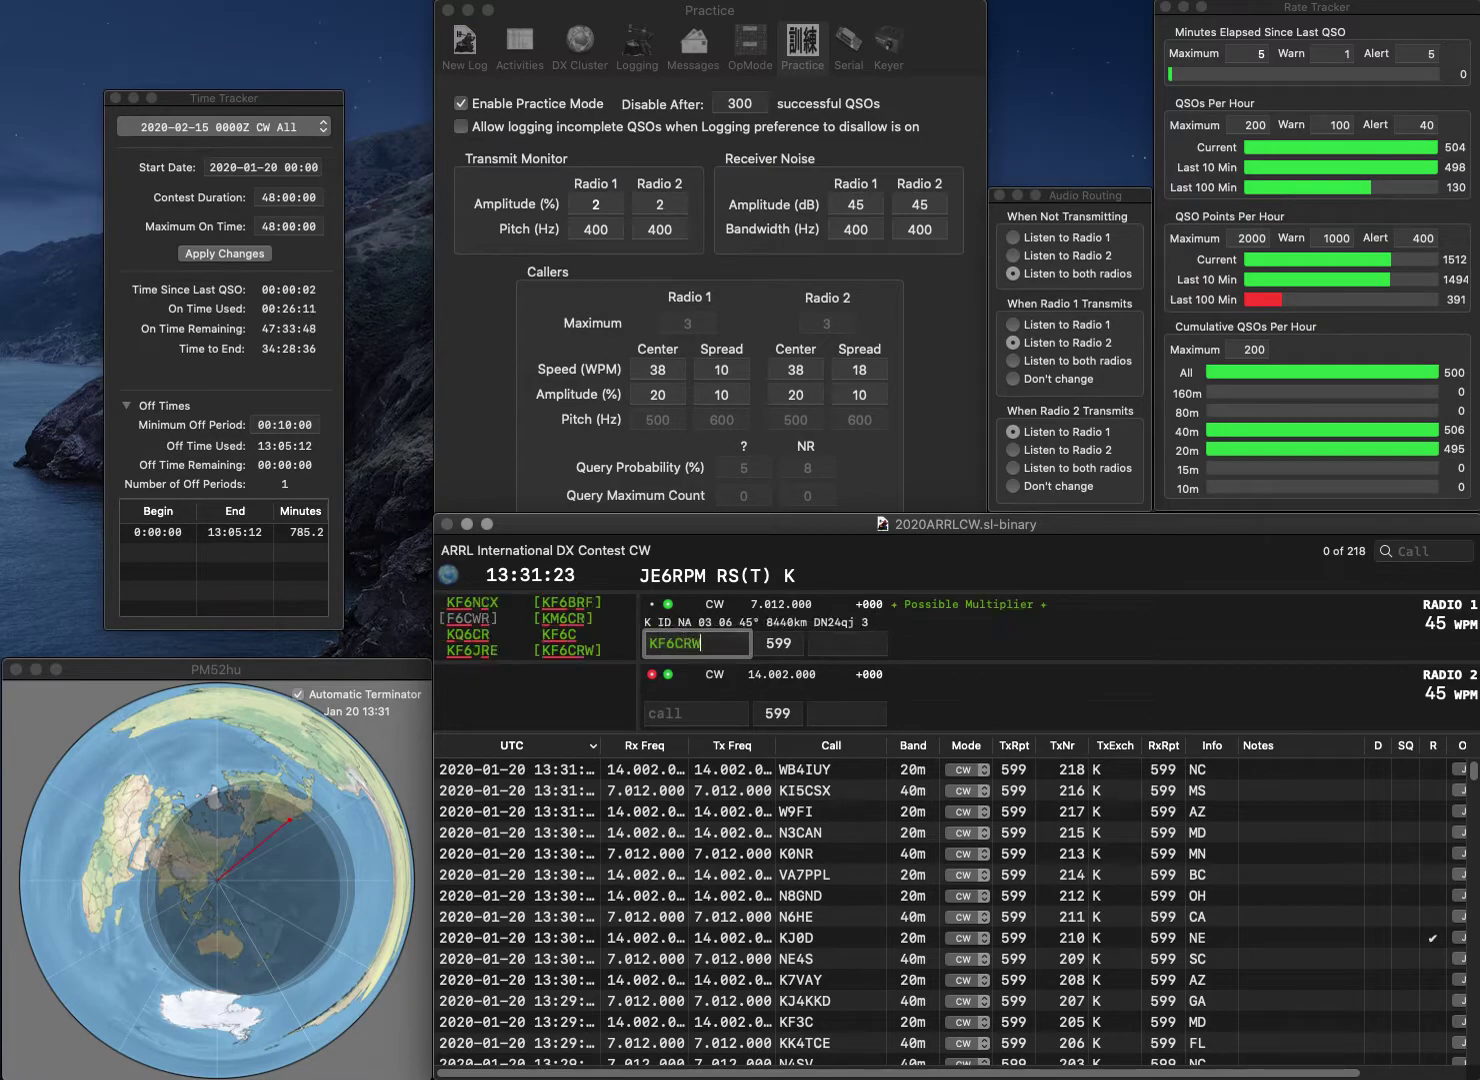
key("Return")
type("KP2XX")
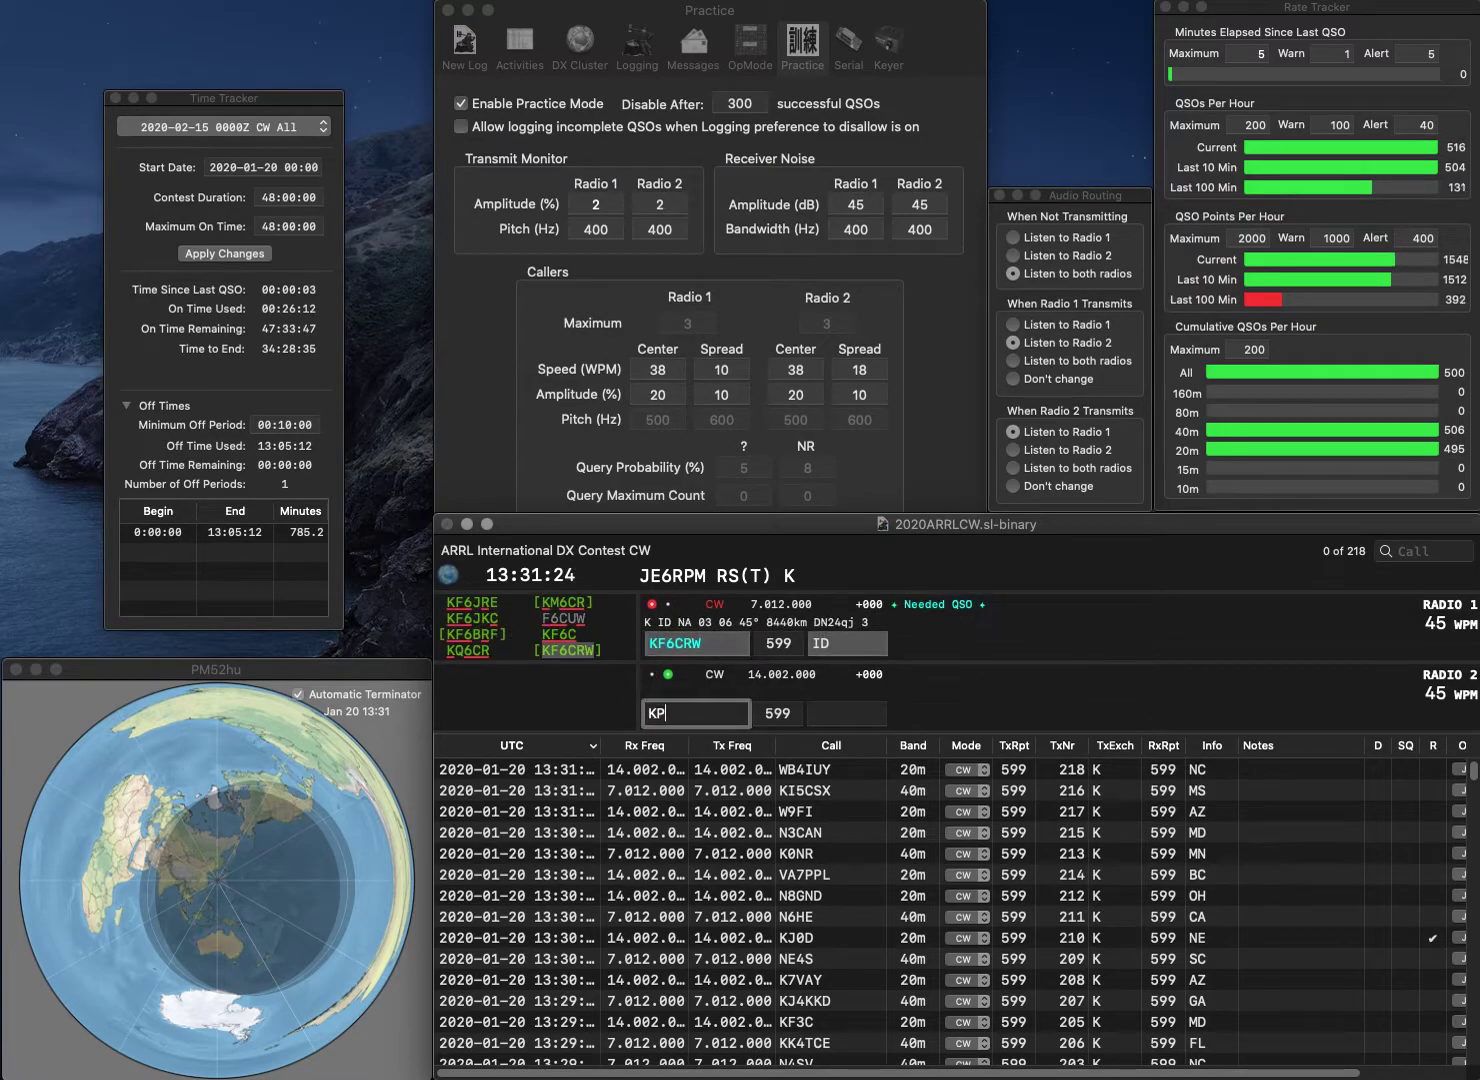
key("Return")
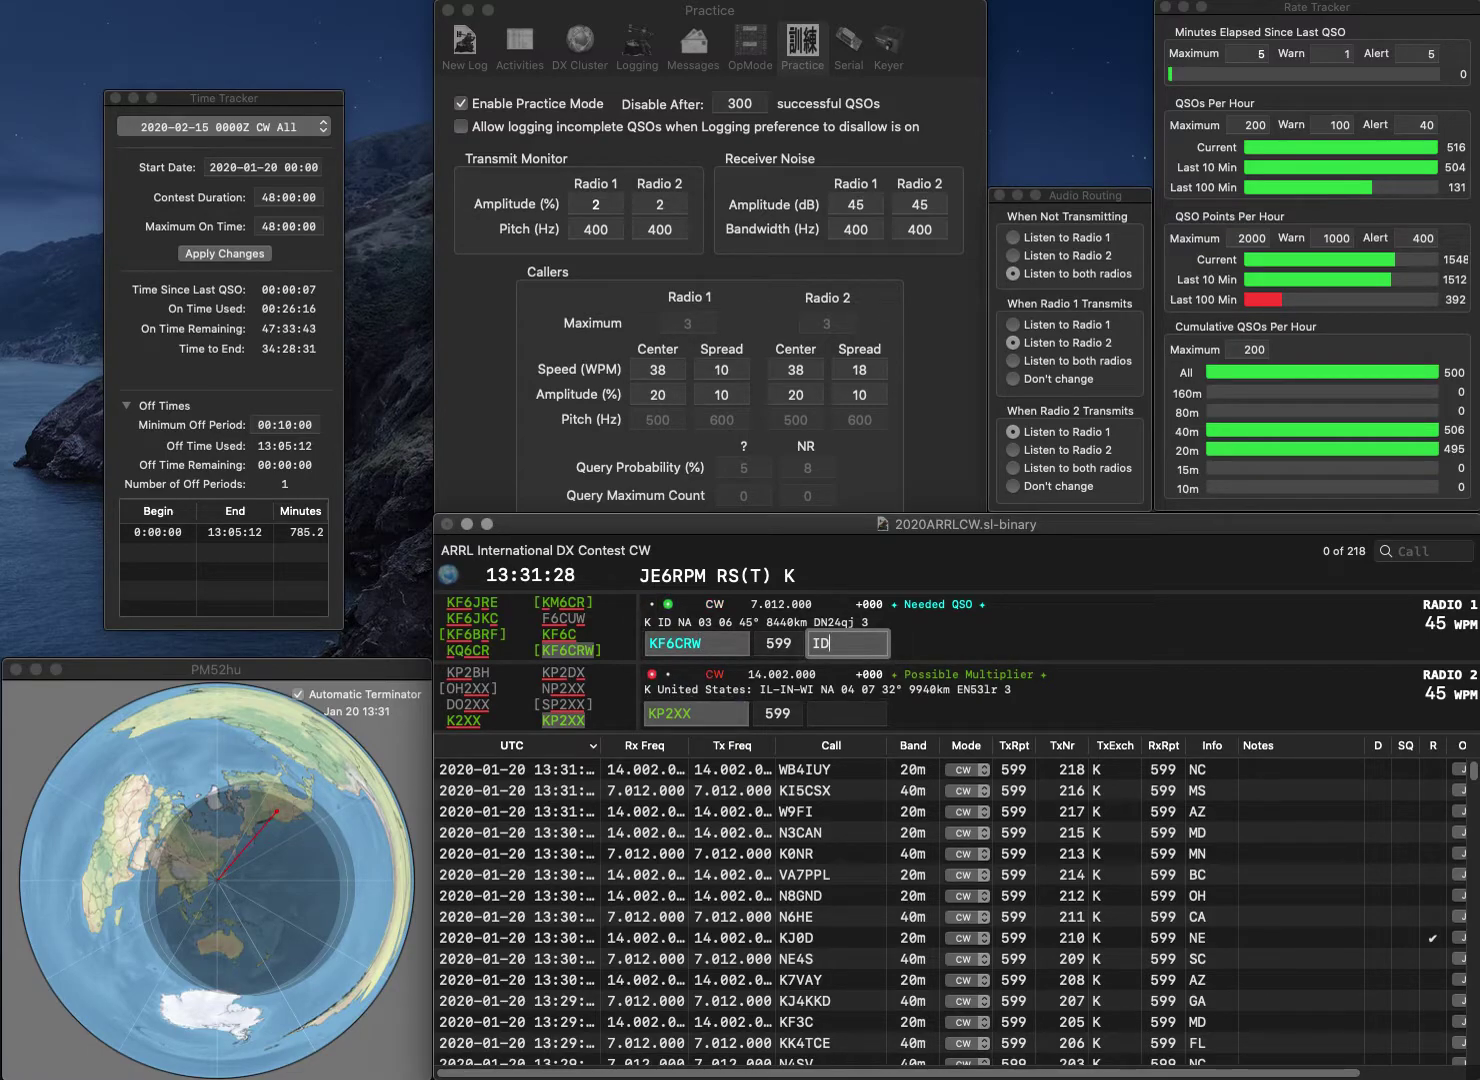
key("Return")
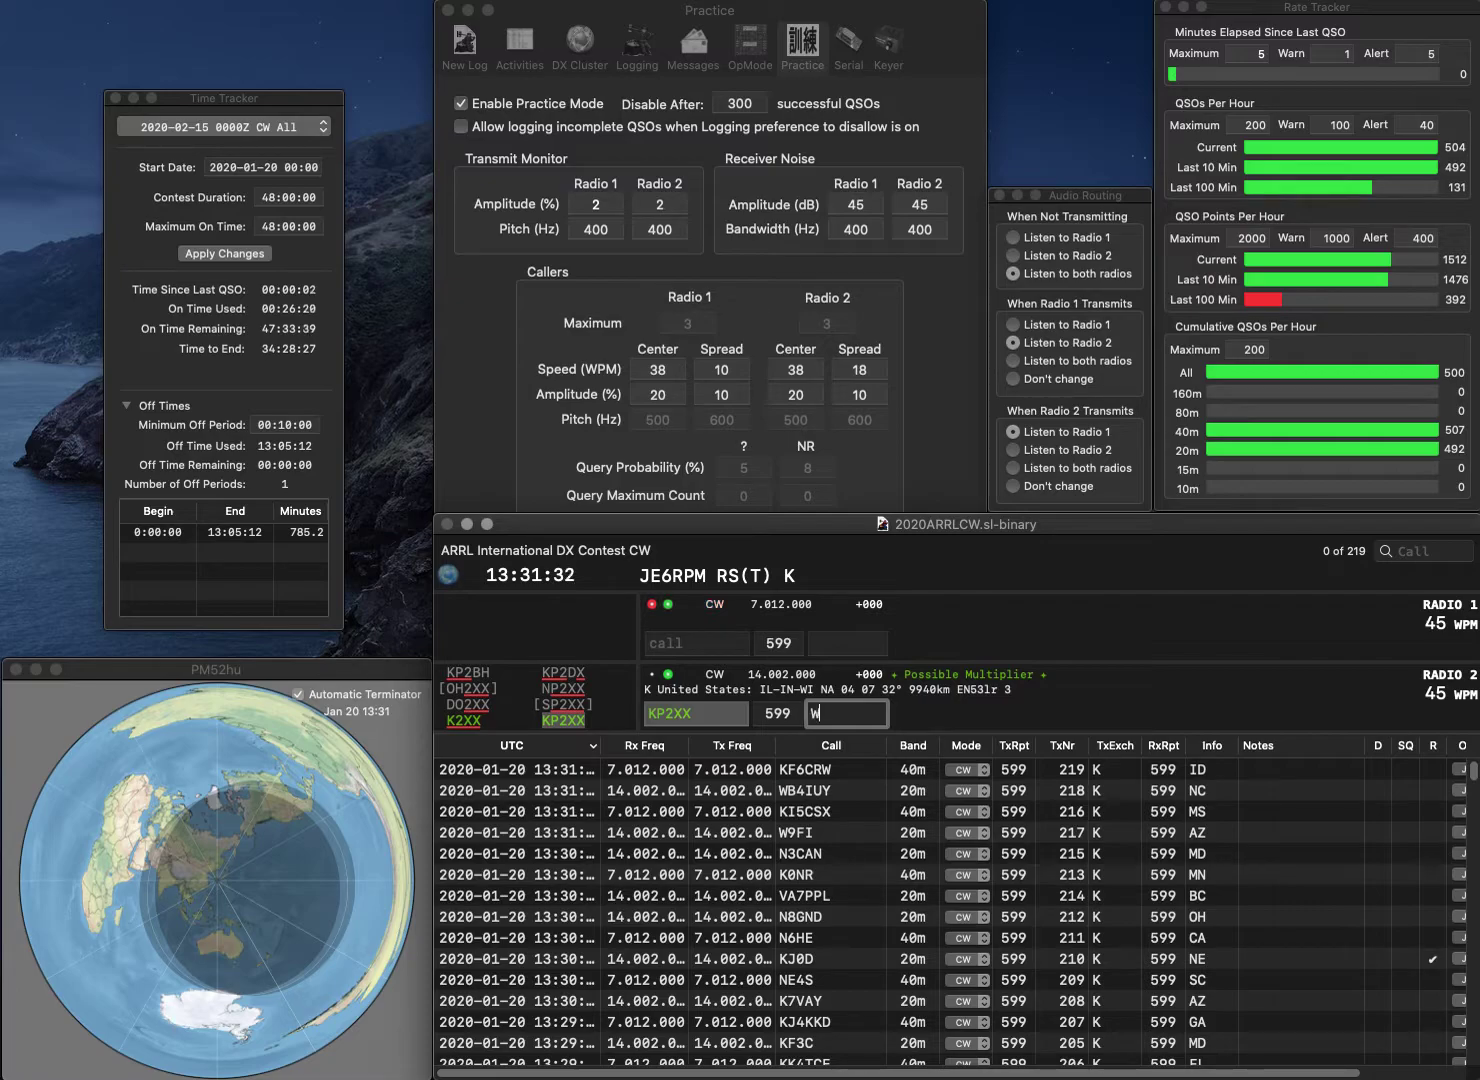
key("Return")
type("W0ER")
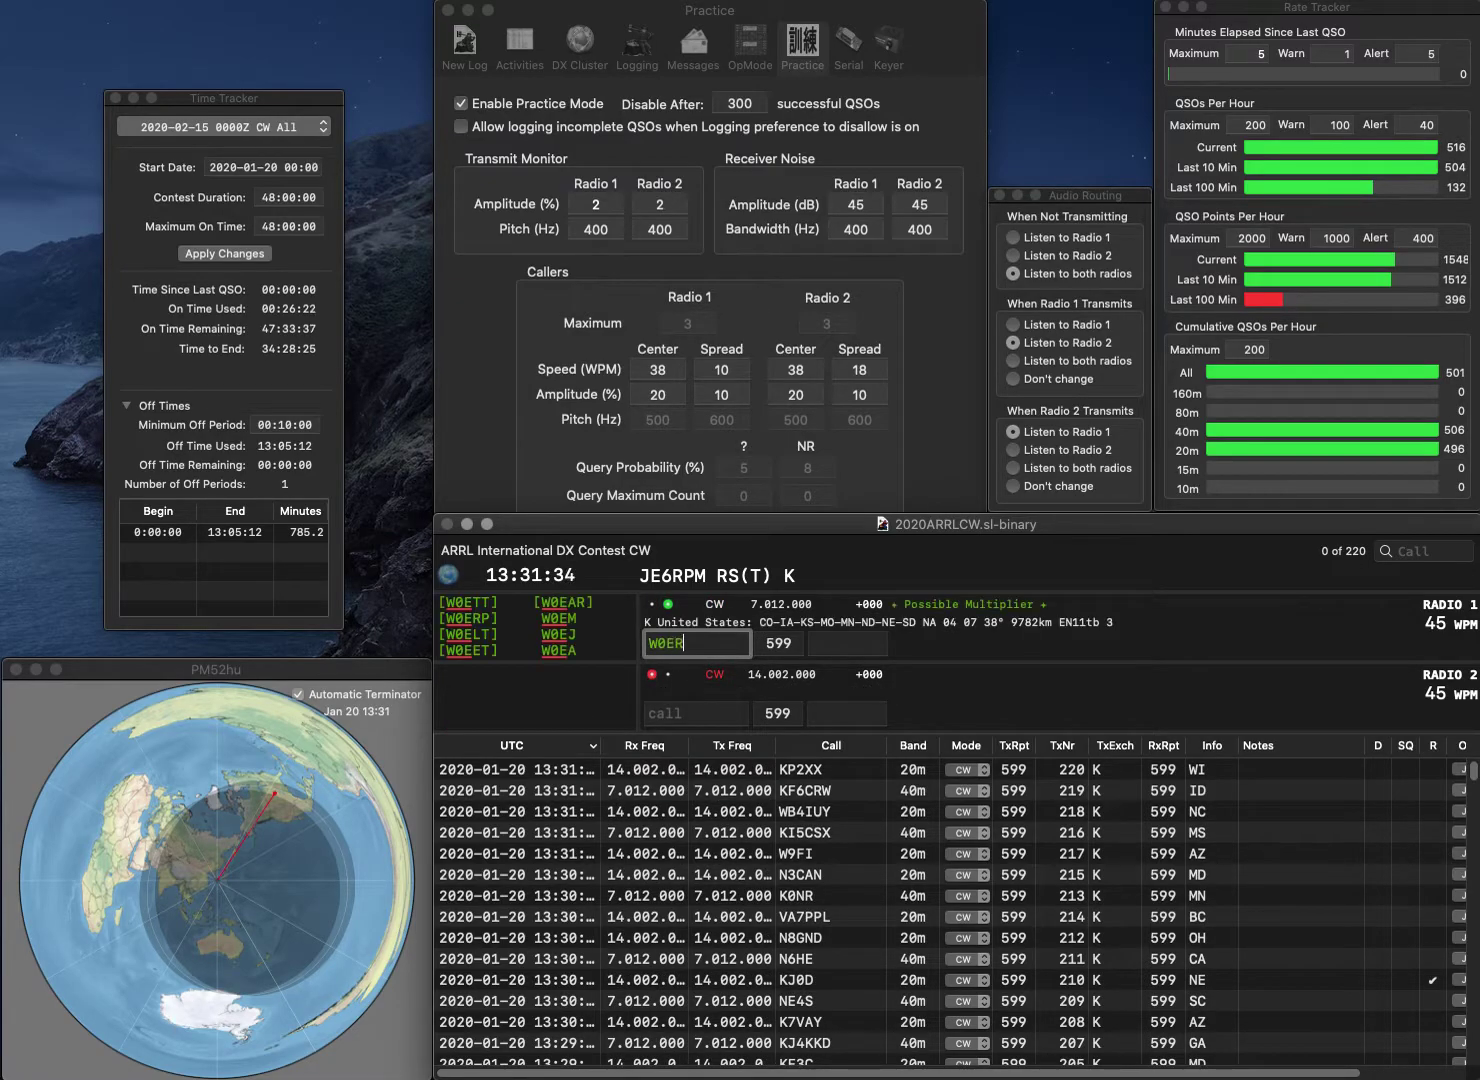
type("B")
key("Return")
type("K7KB")
key("Return")
key("space")
type("NE")
key("Return")
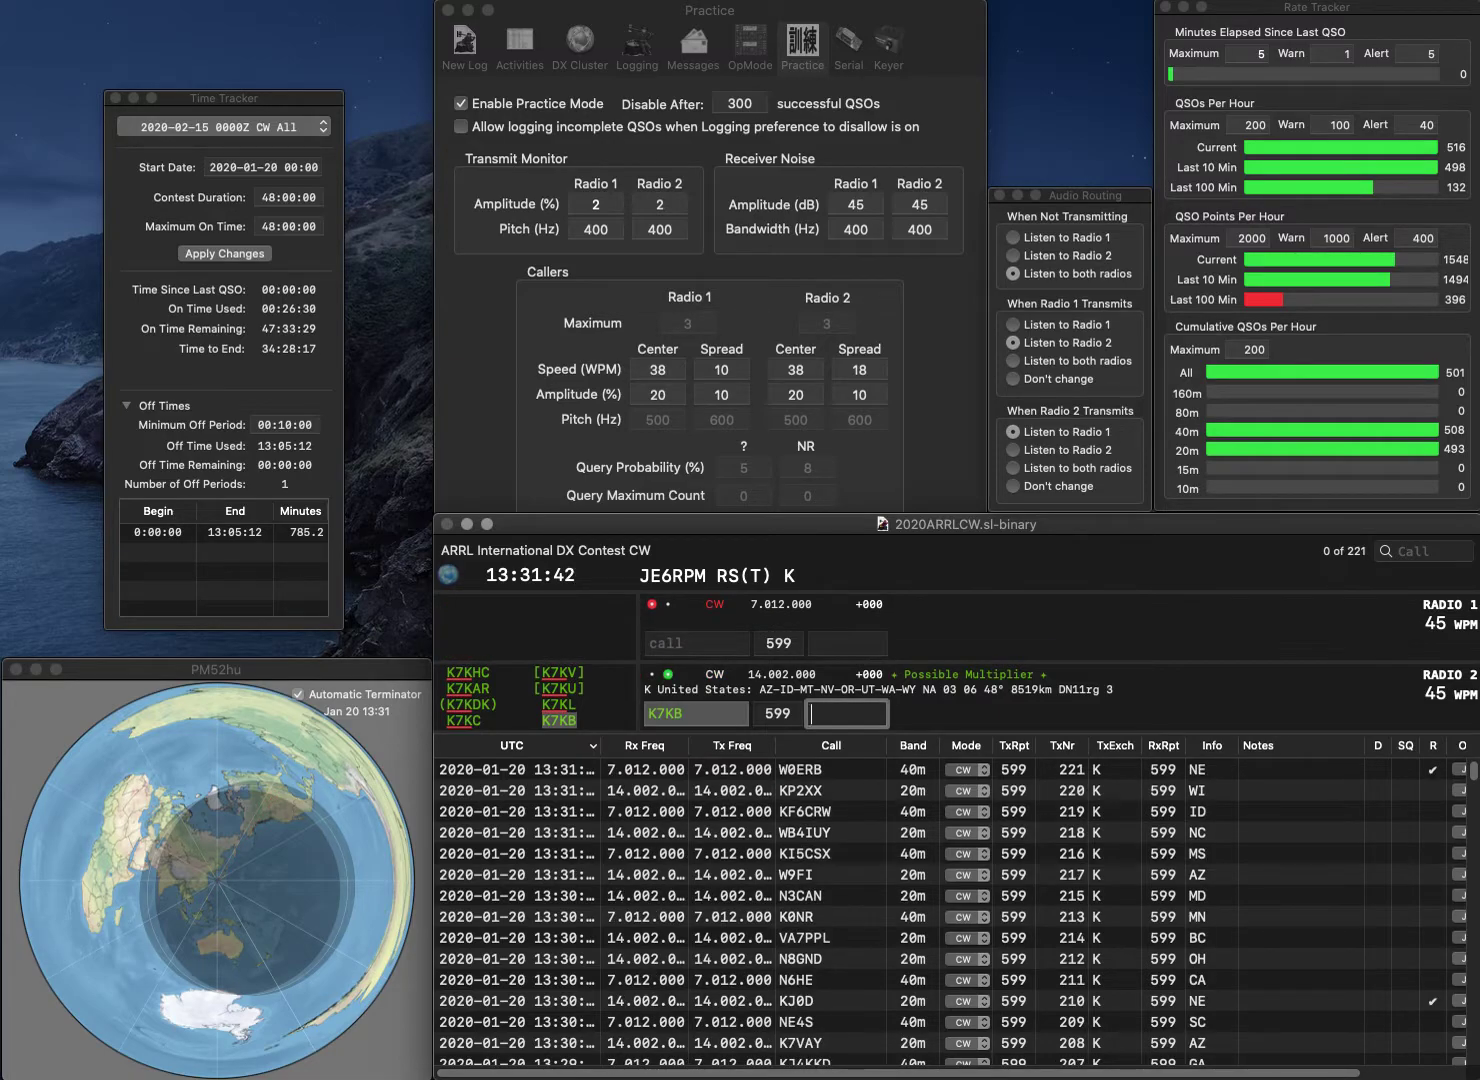
type("MT")
key("Return")
Answer and log K6VVA on Radio 1 with exchange CA and KB5QR on Radio 2 with exchange OK
type("K")
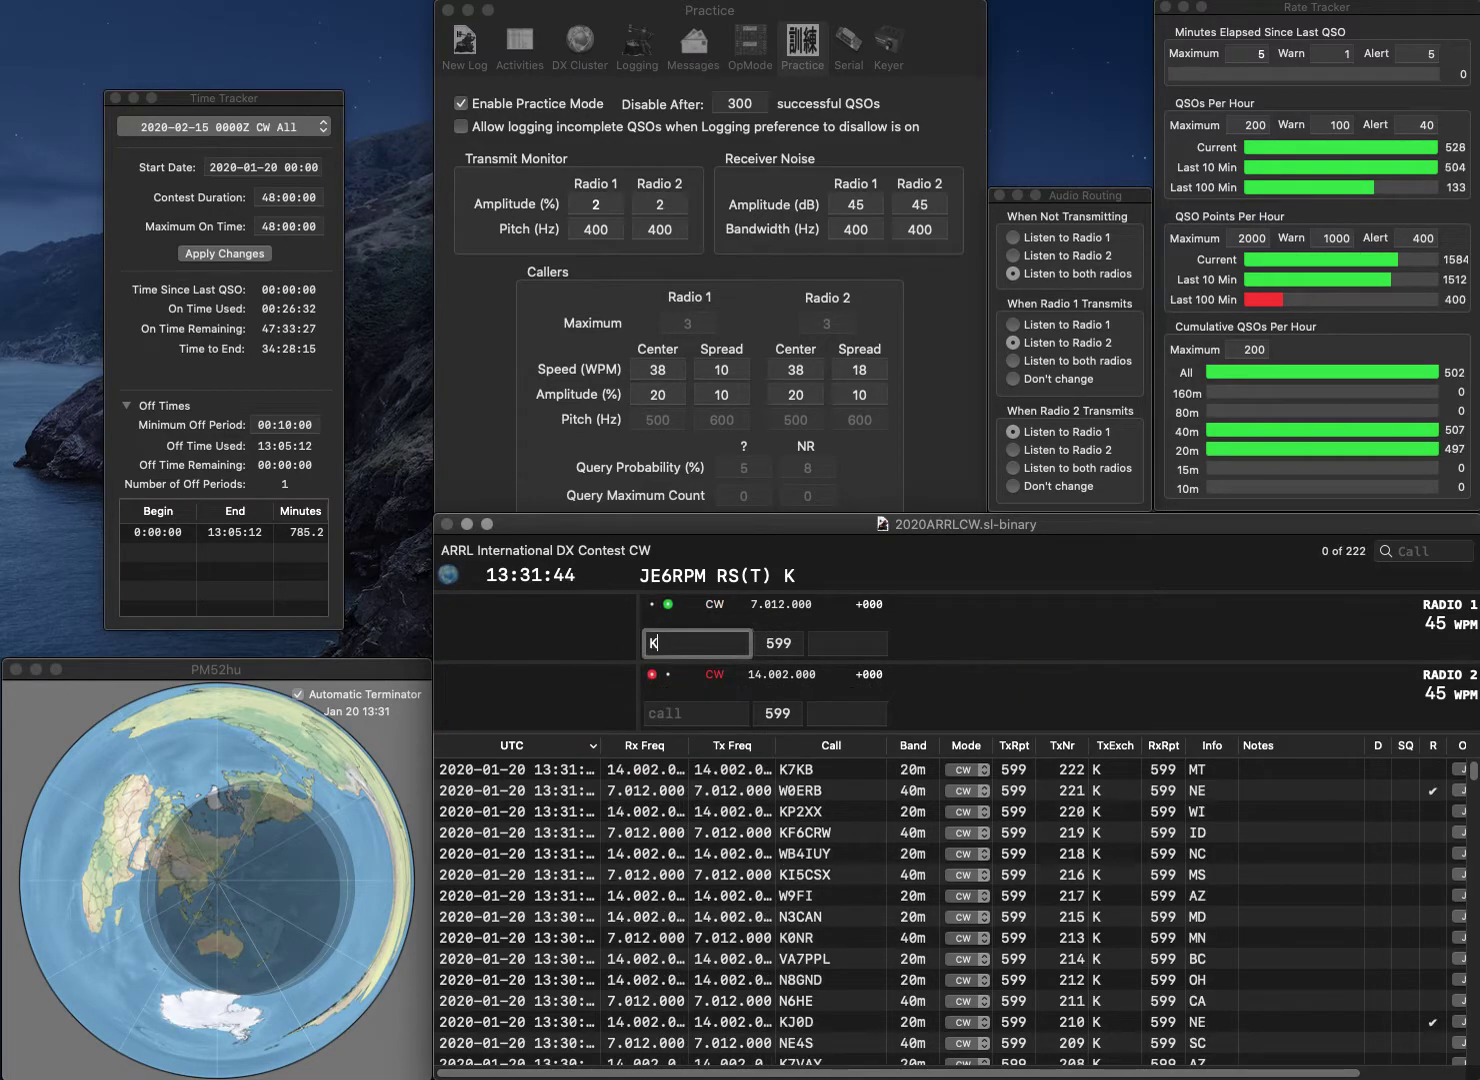
type("6VVA")
key("Return")
type("KB5QR")
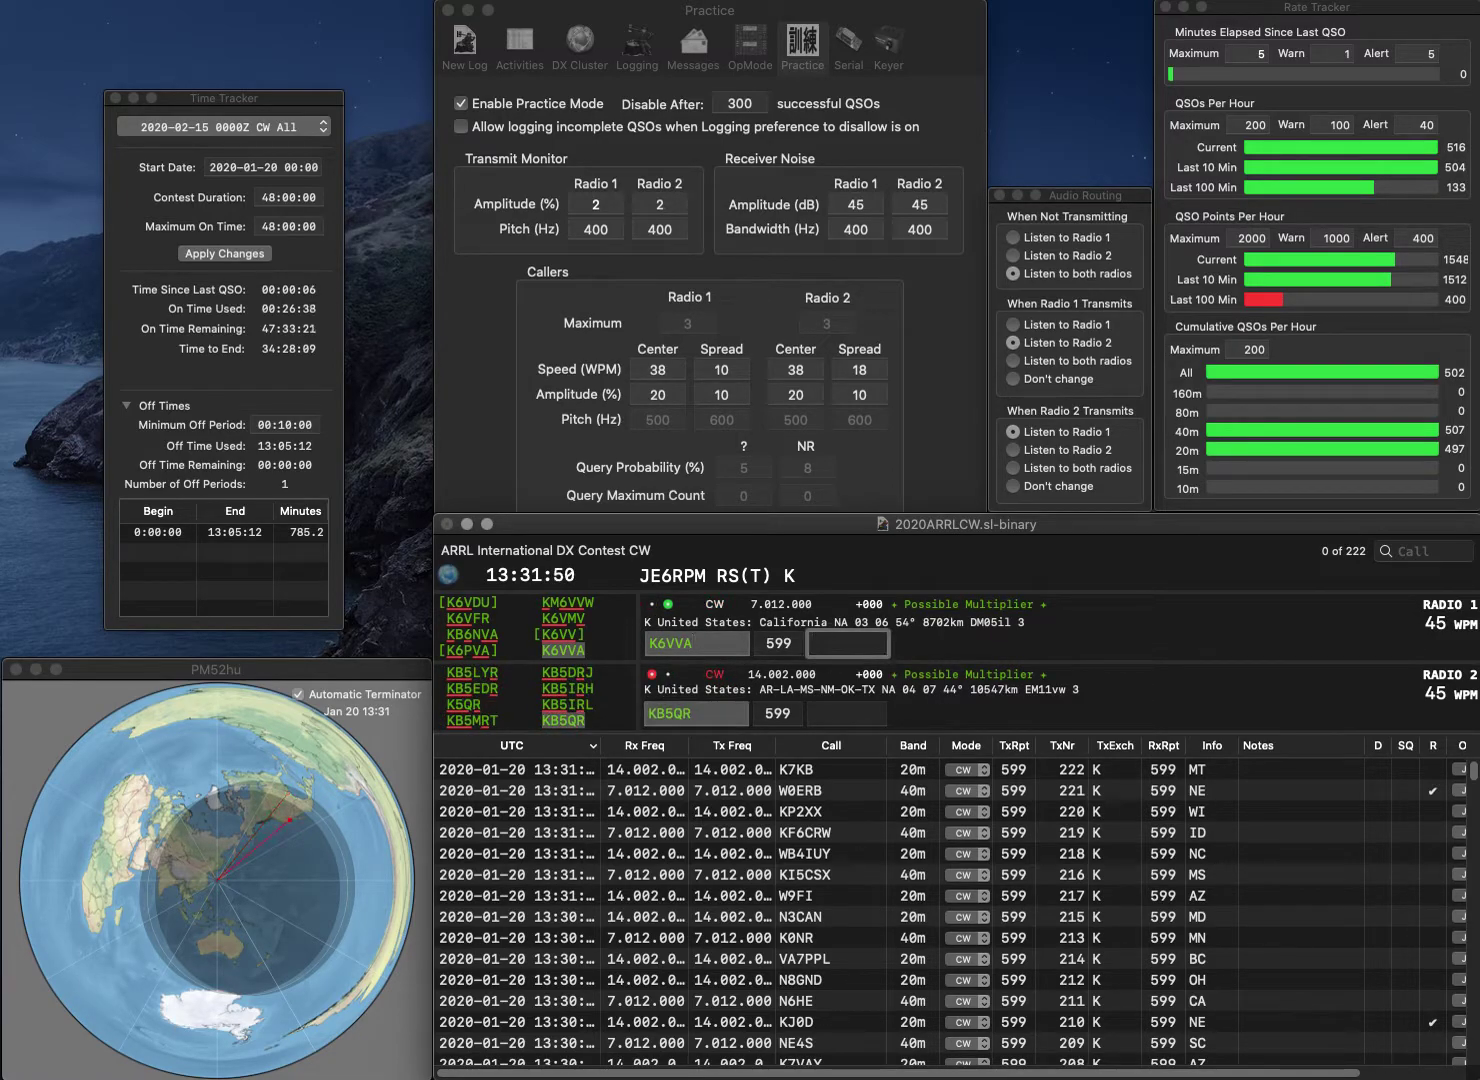
key("Return")
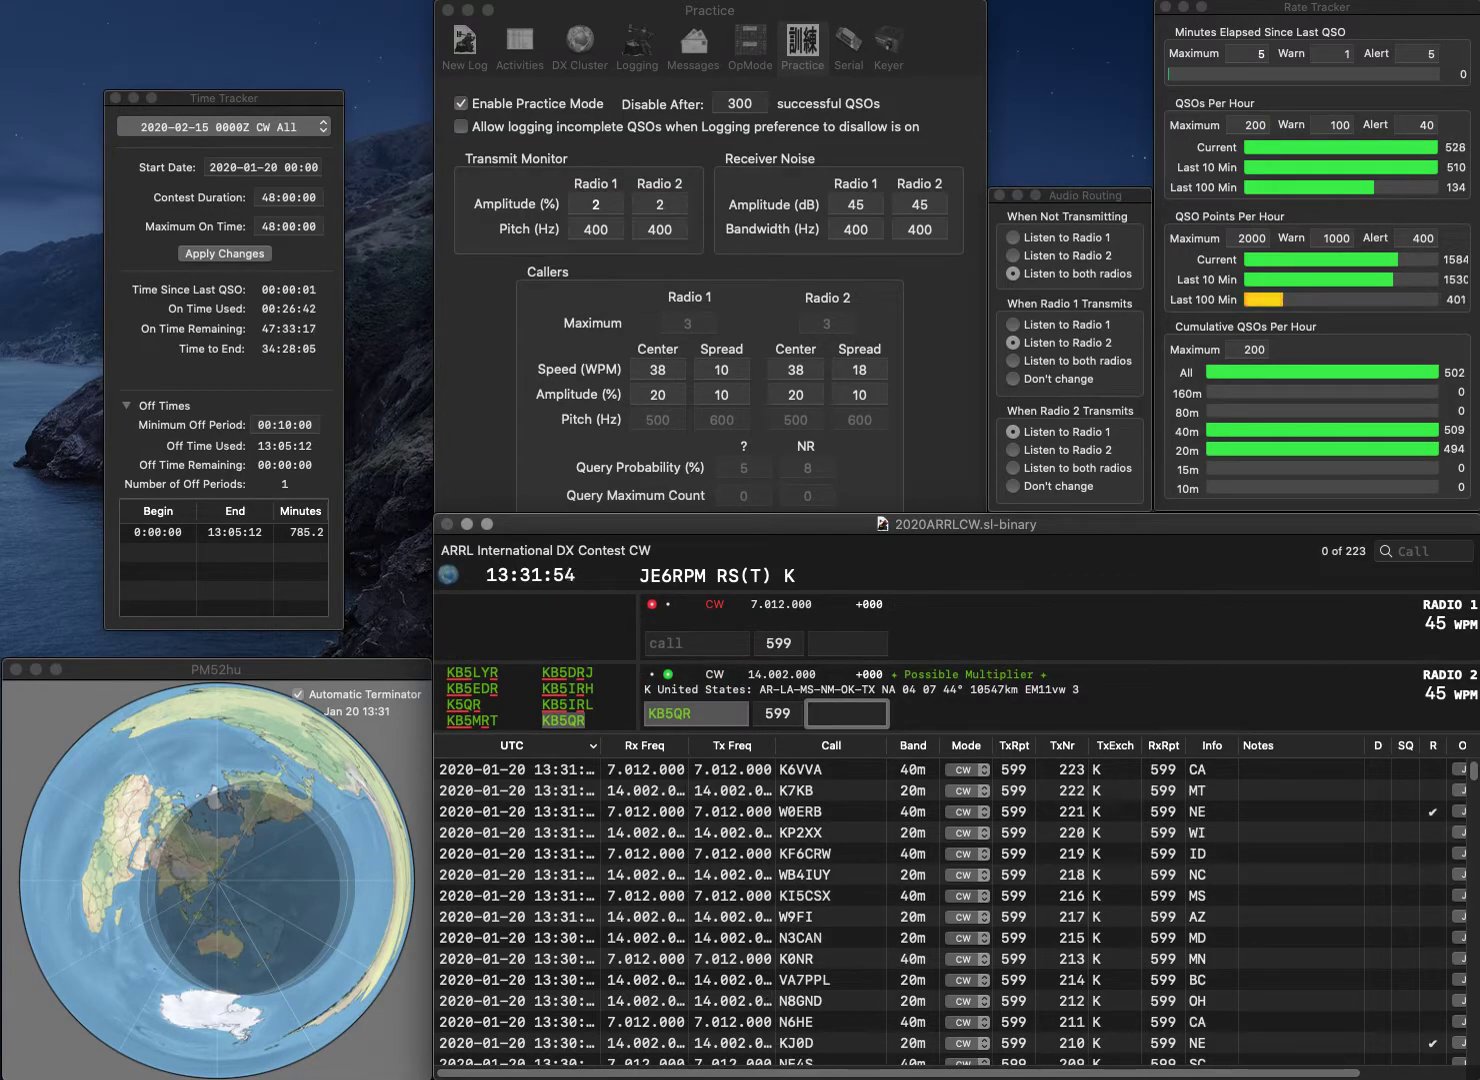
key("Return")
Send the partial call 3M on Radio 1, complete it as KP3M and answer it
type("3M")
key("Return")
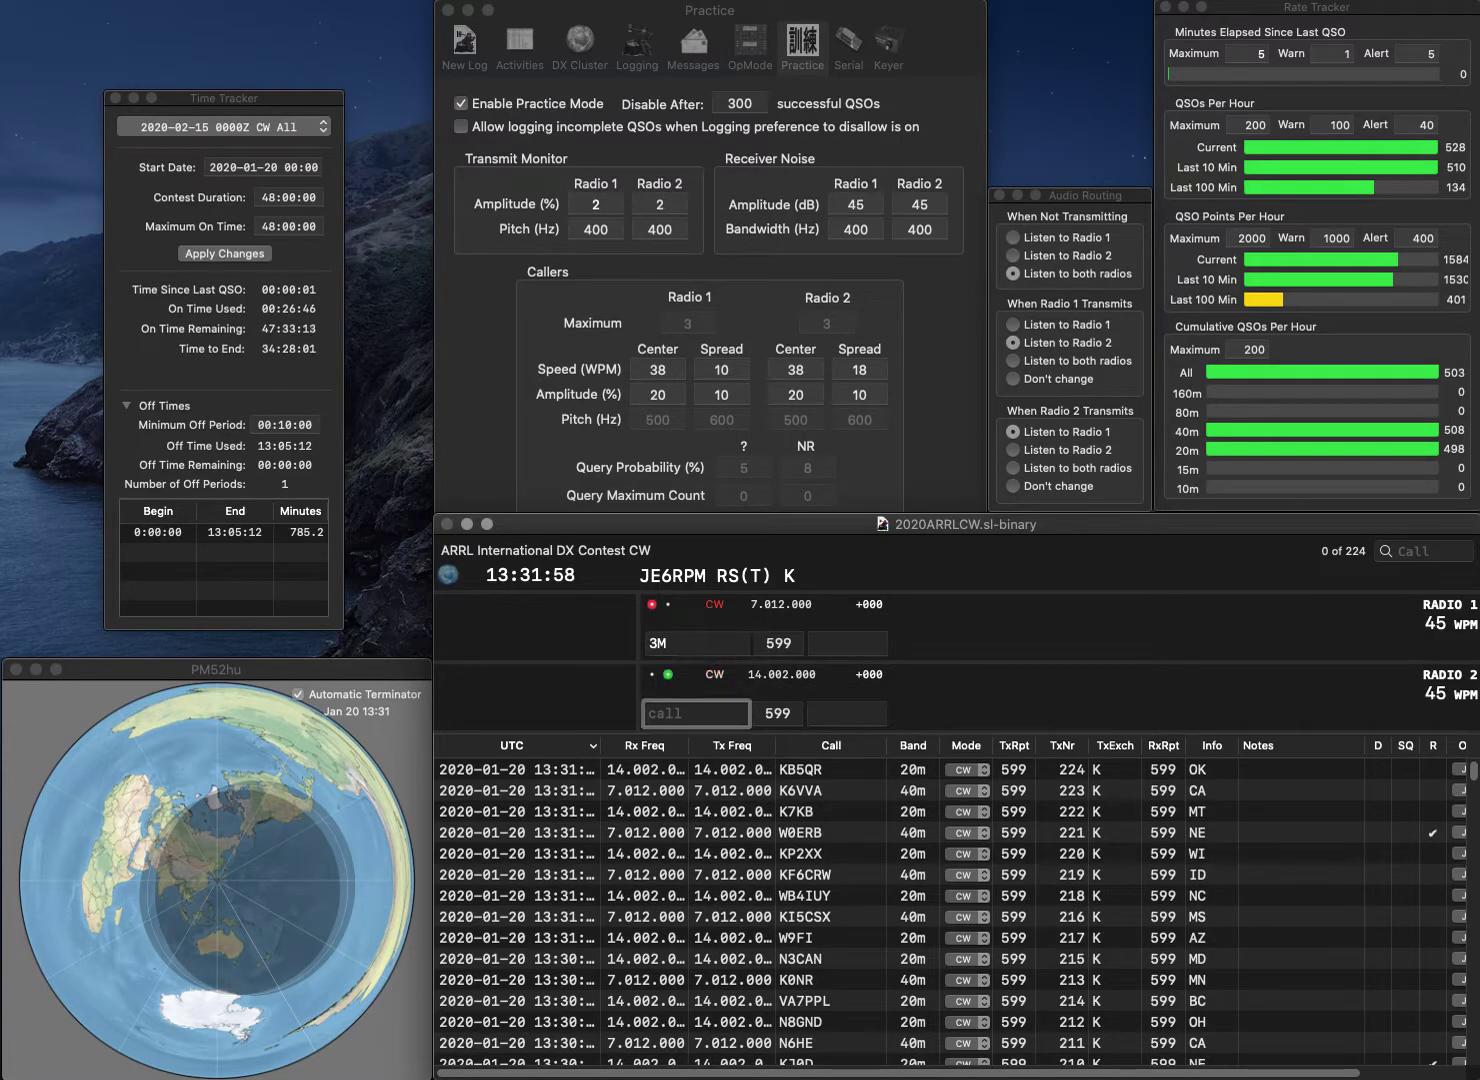
type("K")
key("Return")
type("PM")
key("BackSpace")
key("BackSpace")
type("KP")
key("Return")
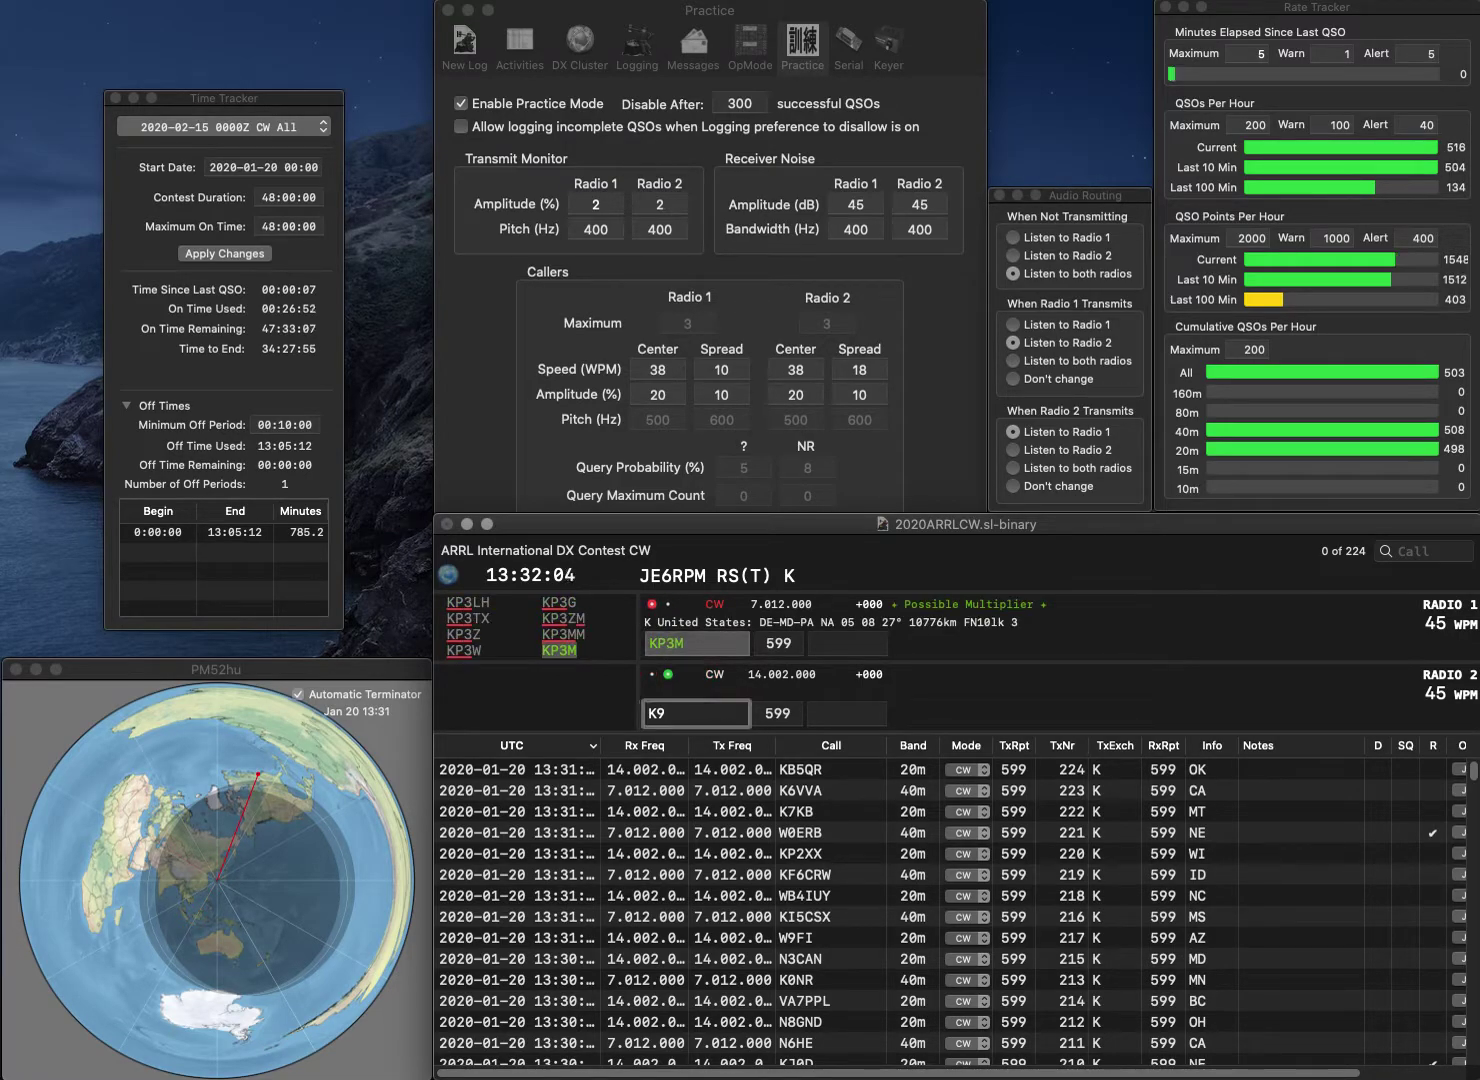
type("0AFN")
key("Return")
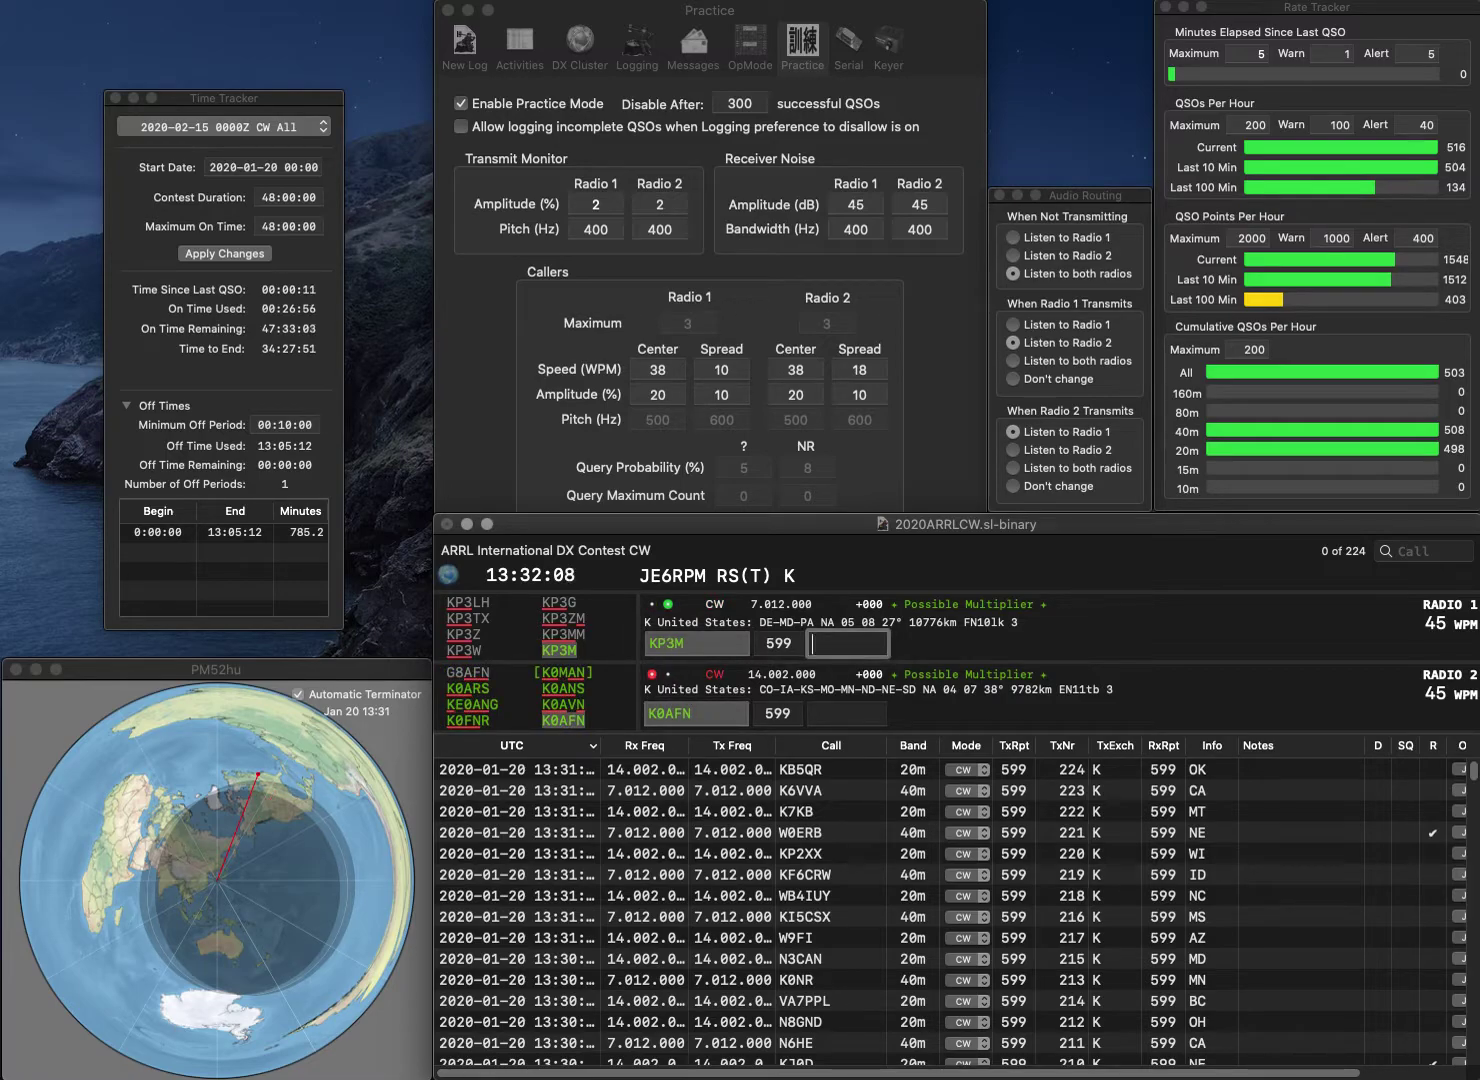
key("Return")
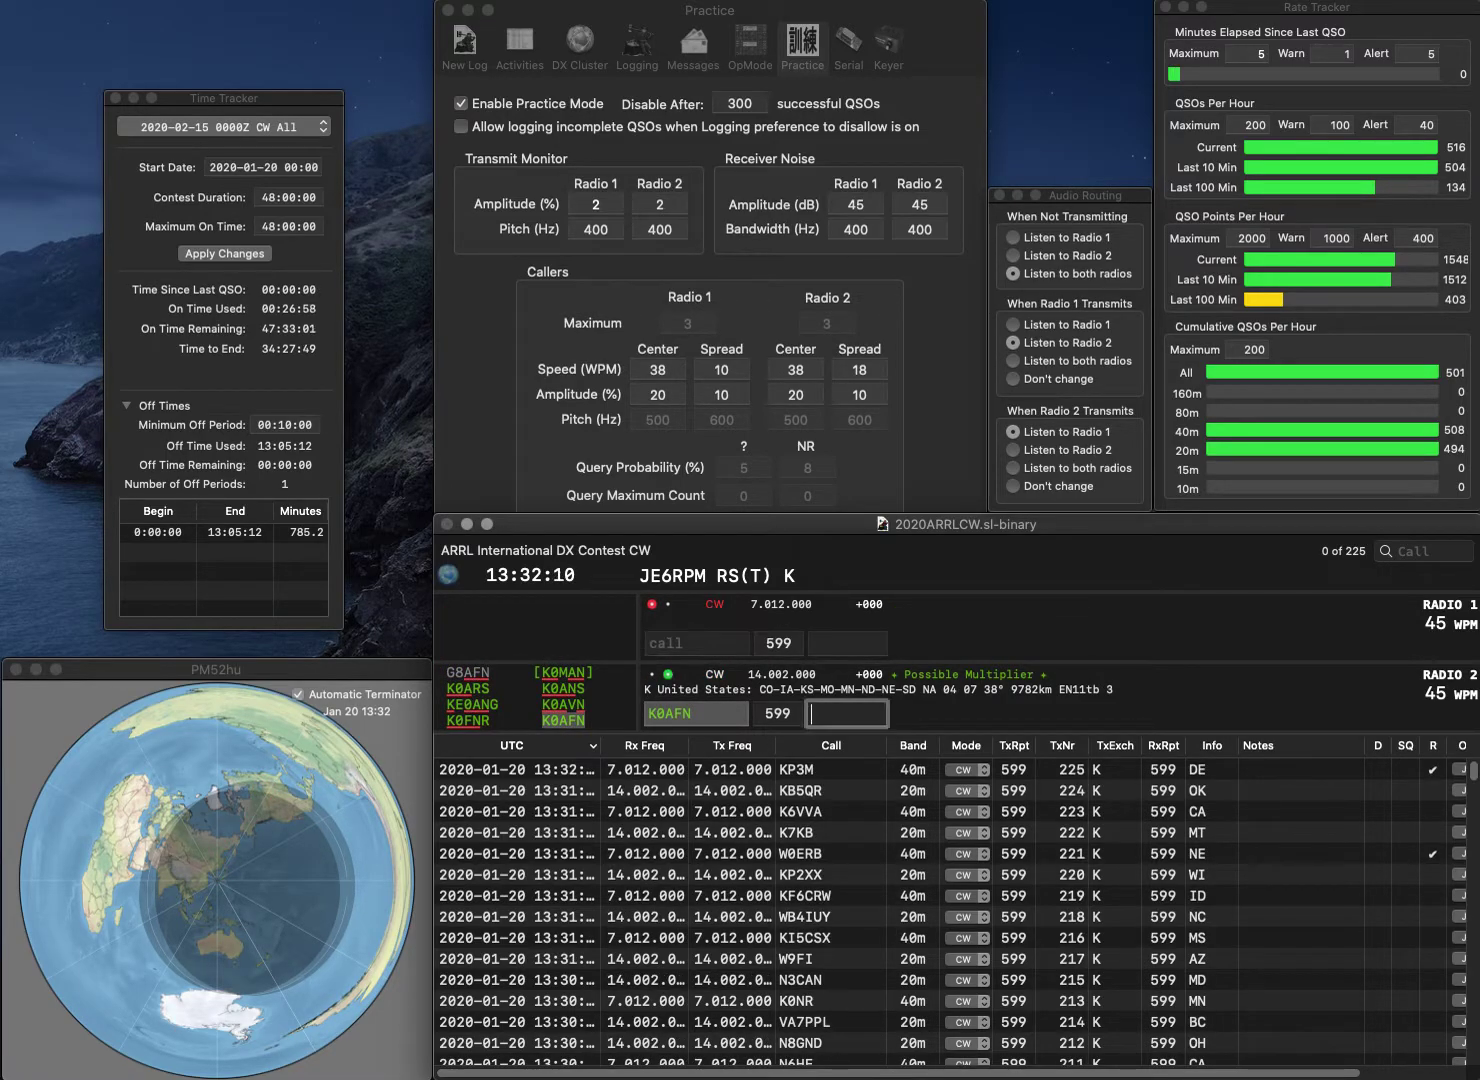
Log K0AFN on Radio 2 with exchange MN and answer N8WGE on Radio 1
type("MN")
key("Return")
type("N")
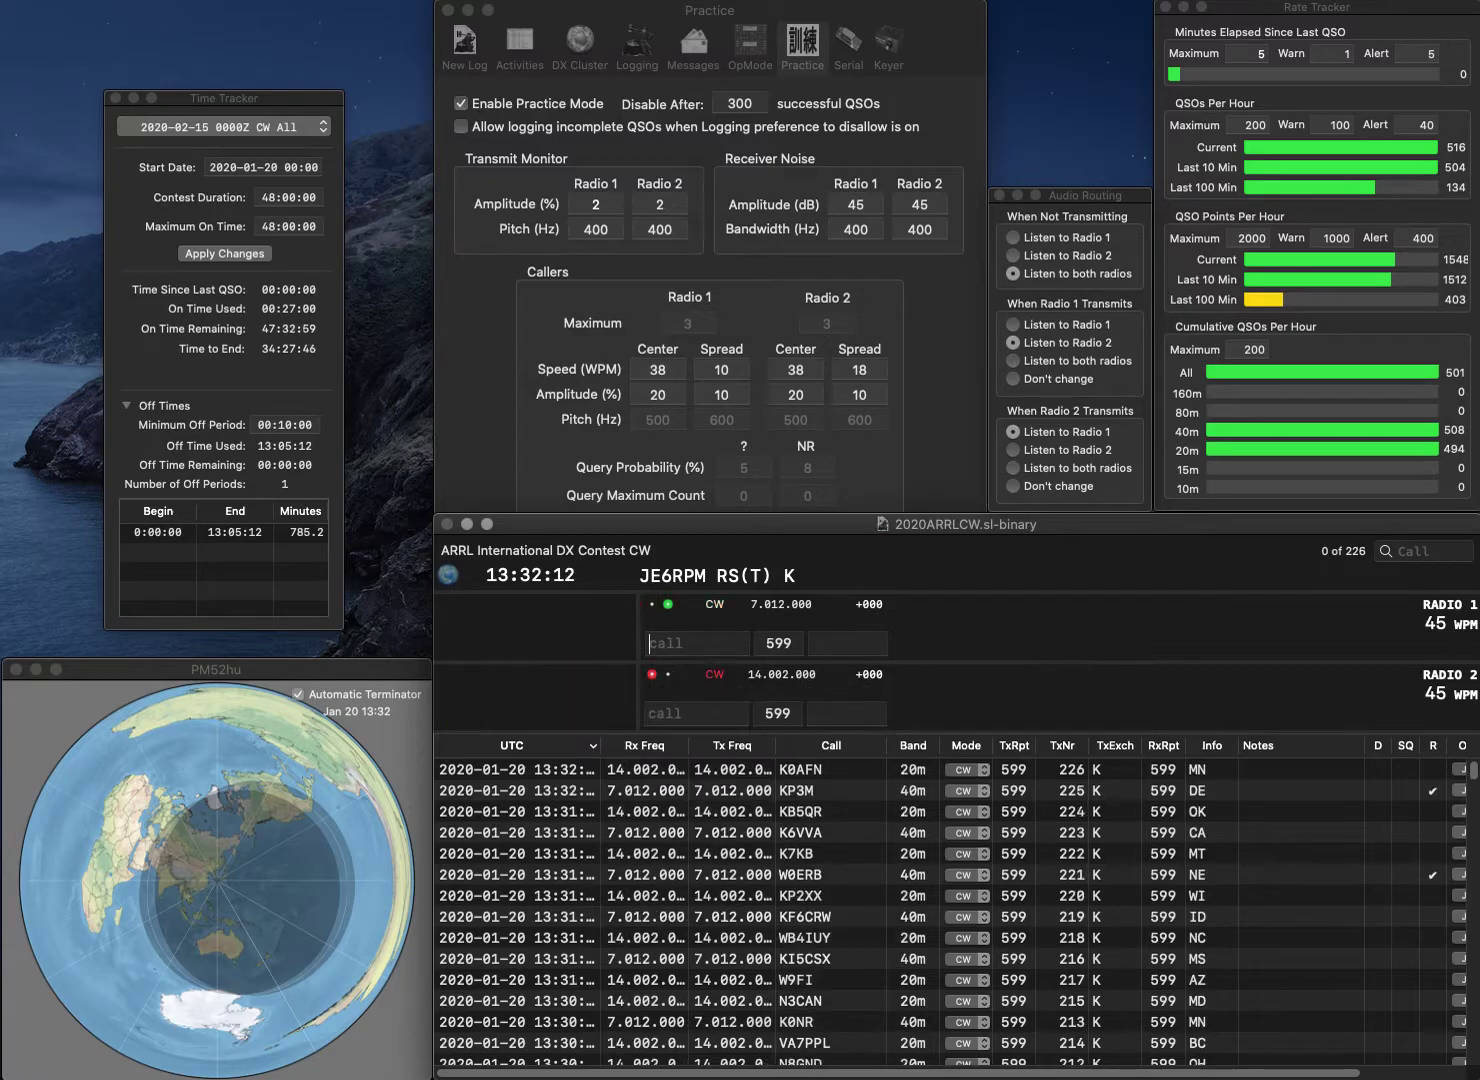
type("8WGE")
key("Return")
type("KM4GBM")
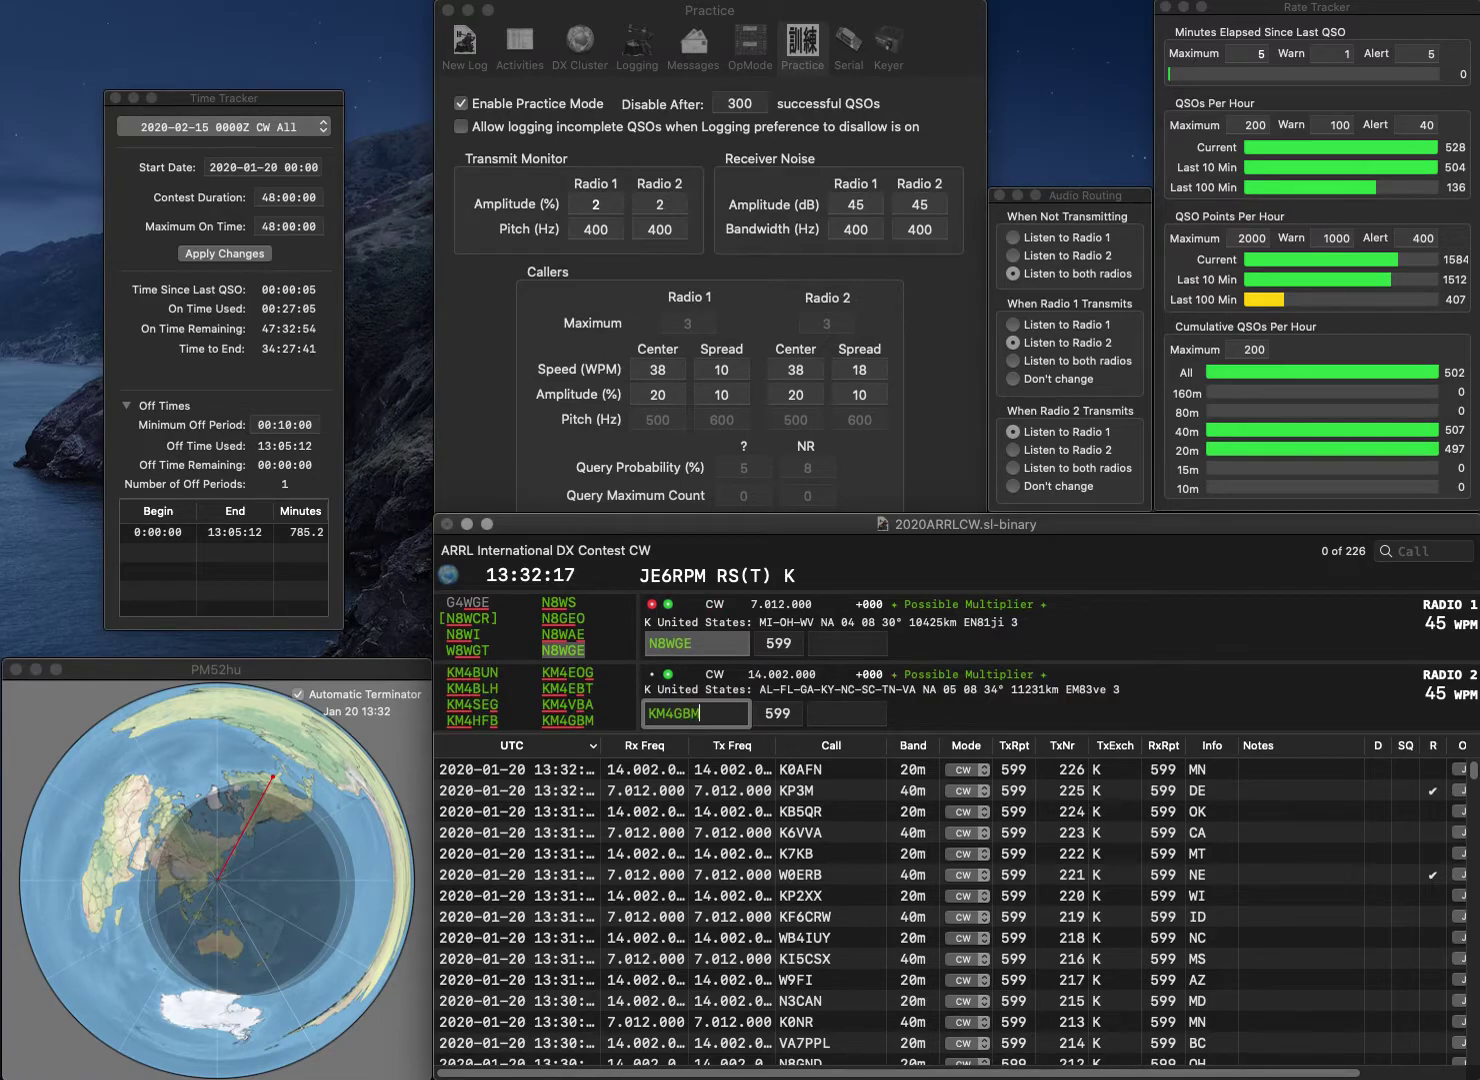
key("Return")
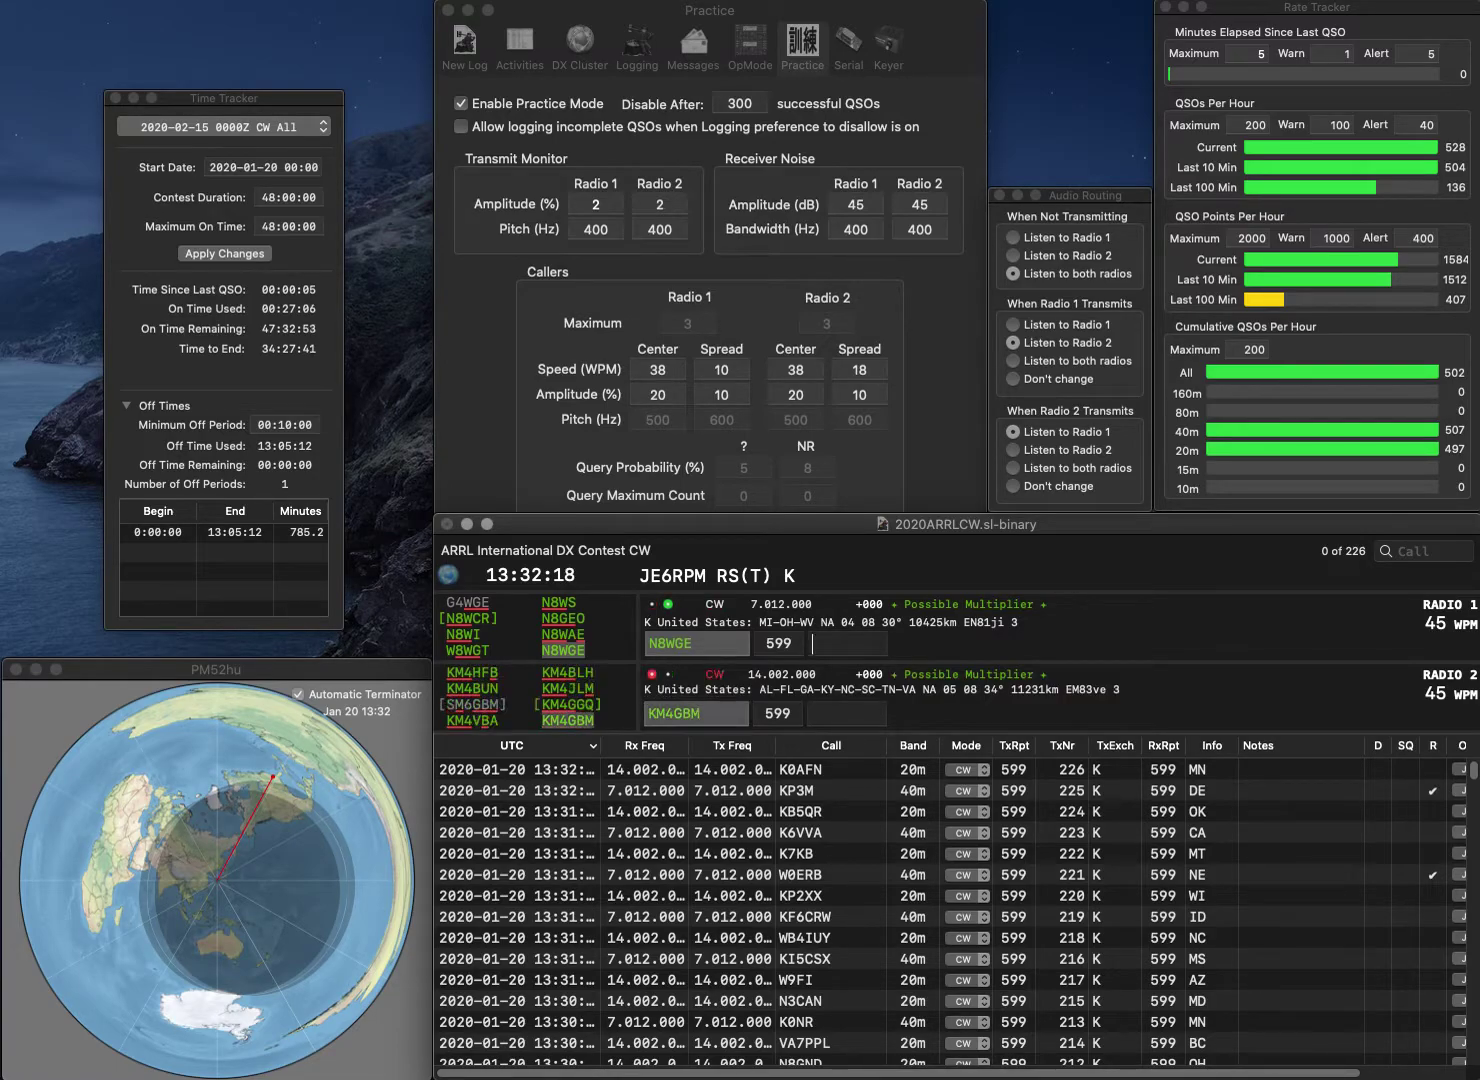
type("WV")
key("Return")
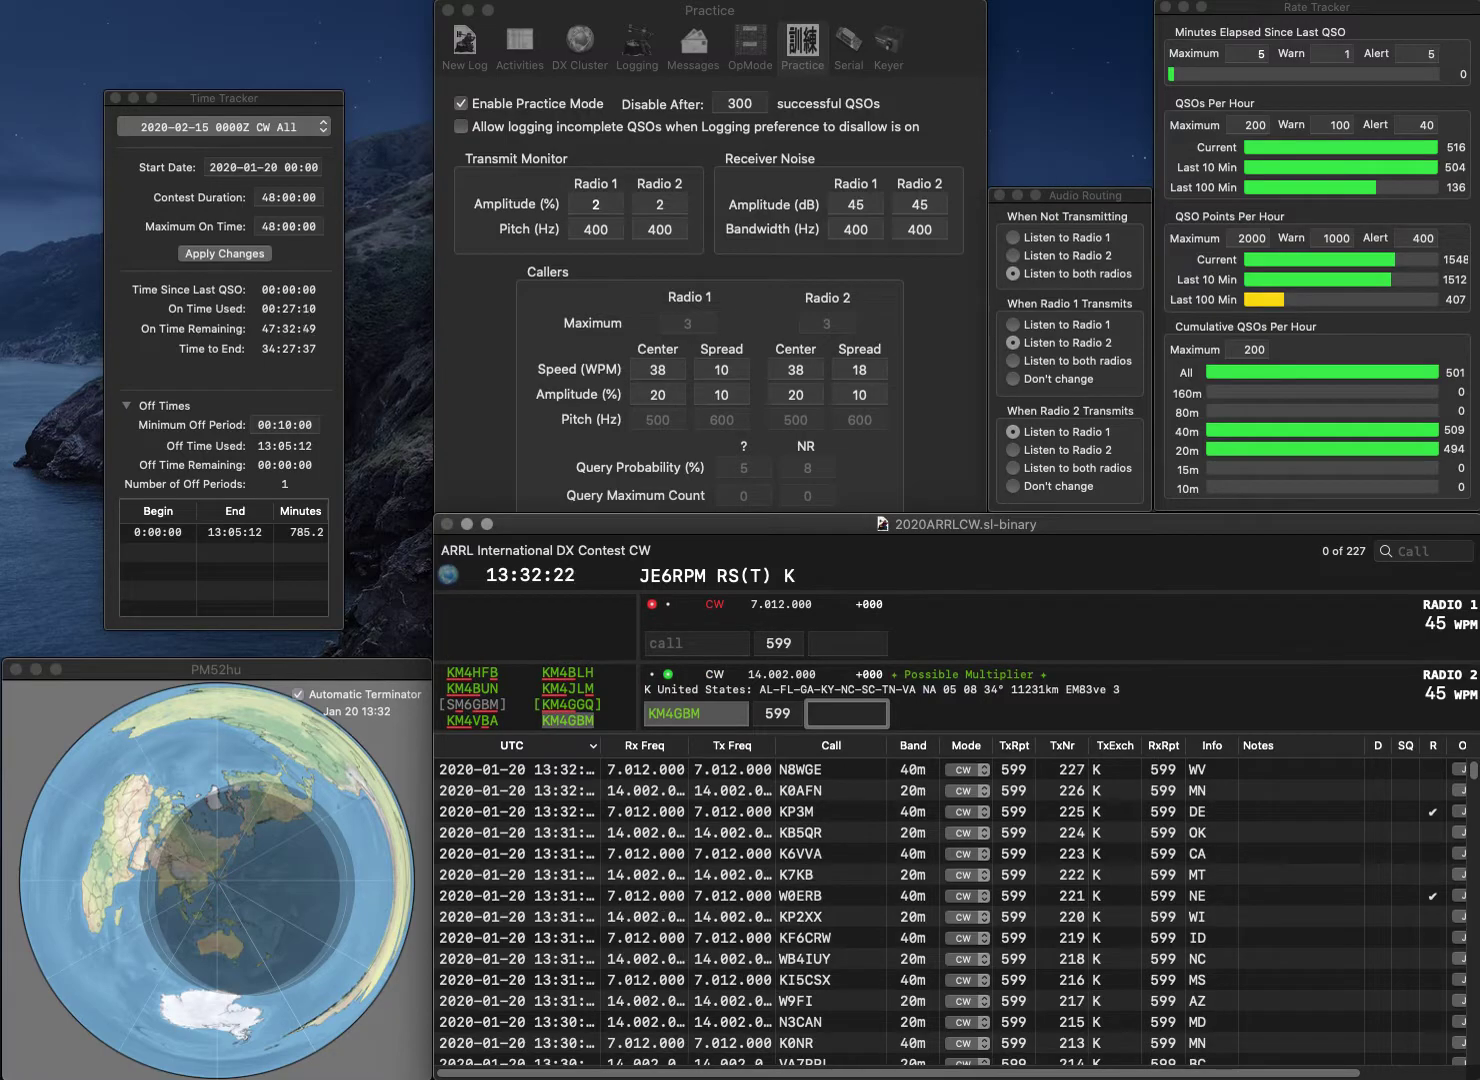
type("NY")
key("BackSpace")
type("C")
key("Return")
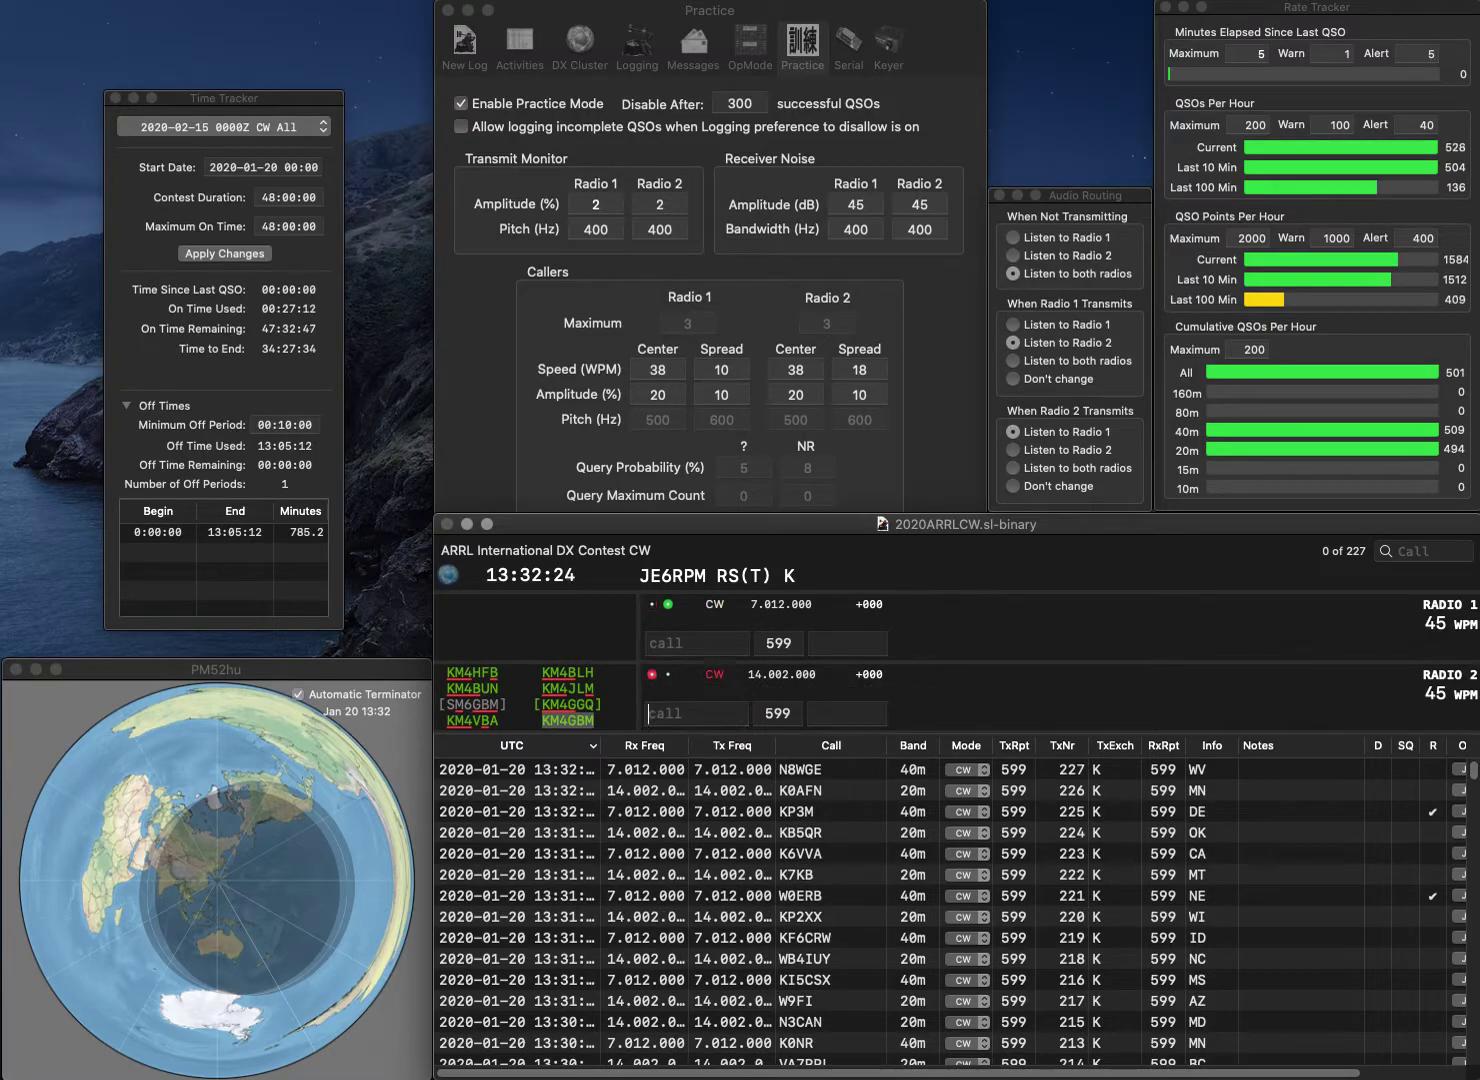
type("WA")
key("Return")
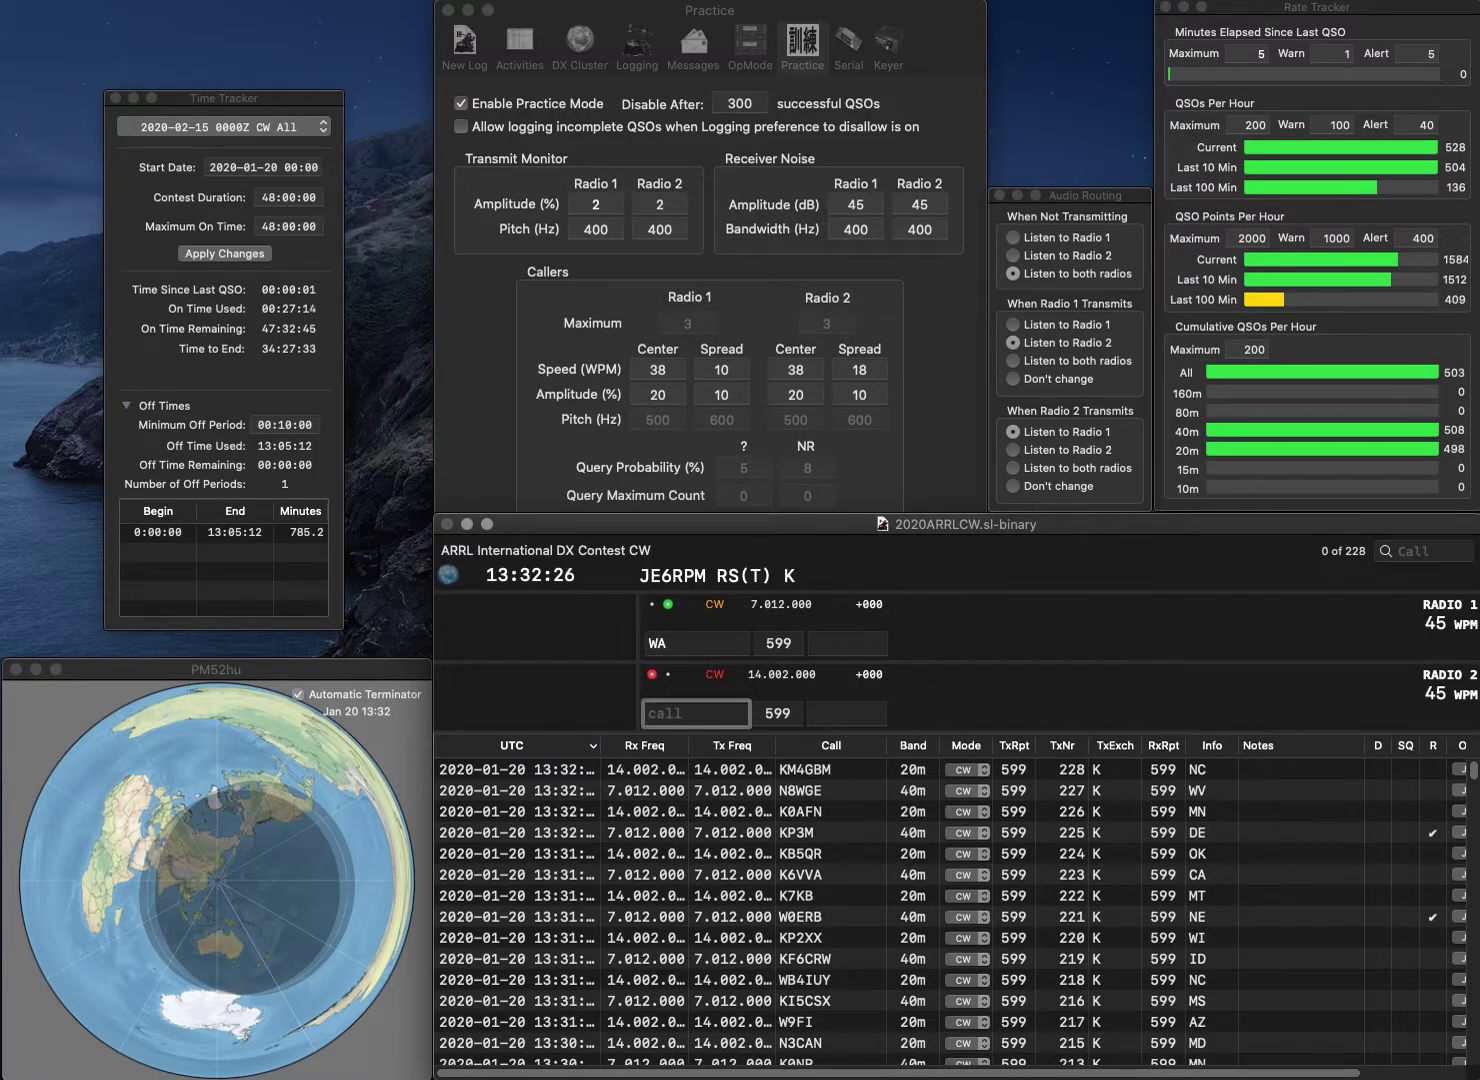
type("W4UC")
key("Return")
type("4HWT")
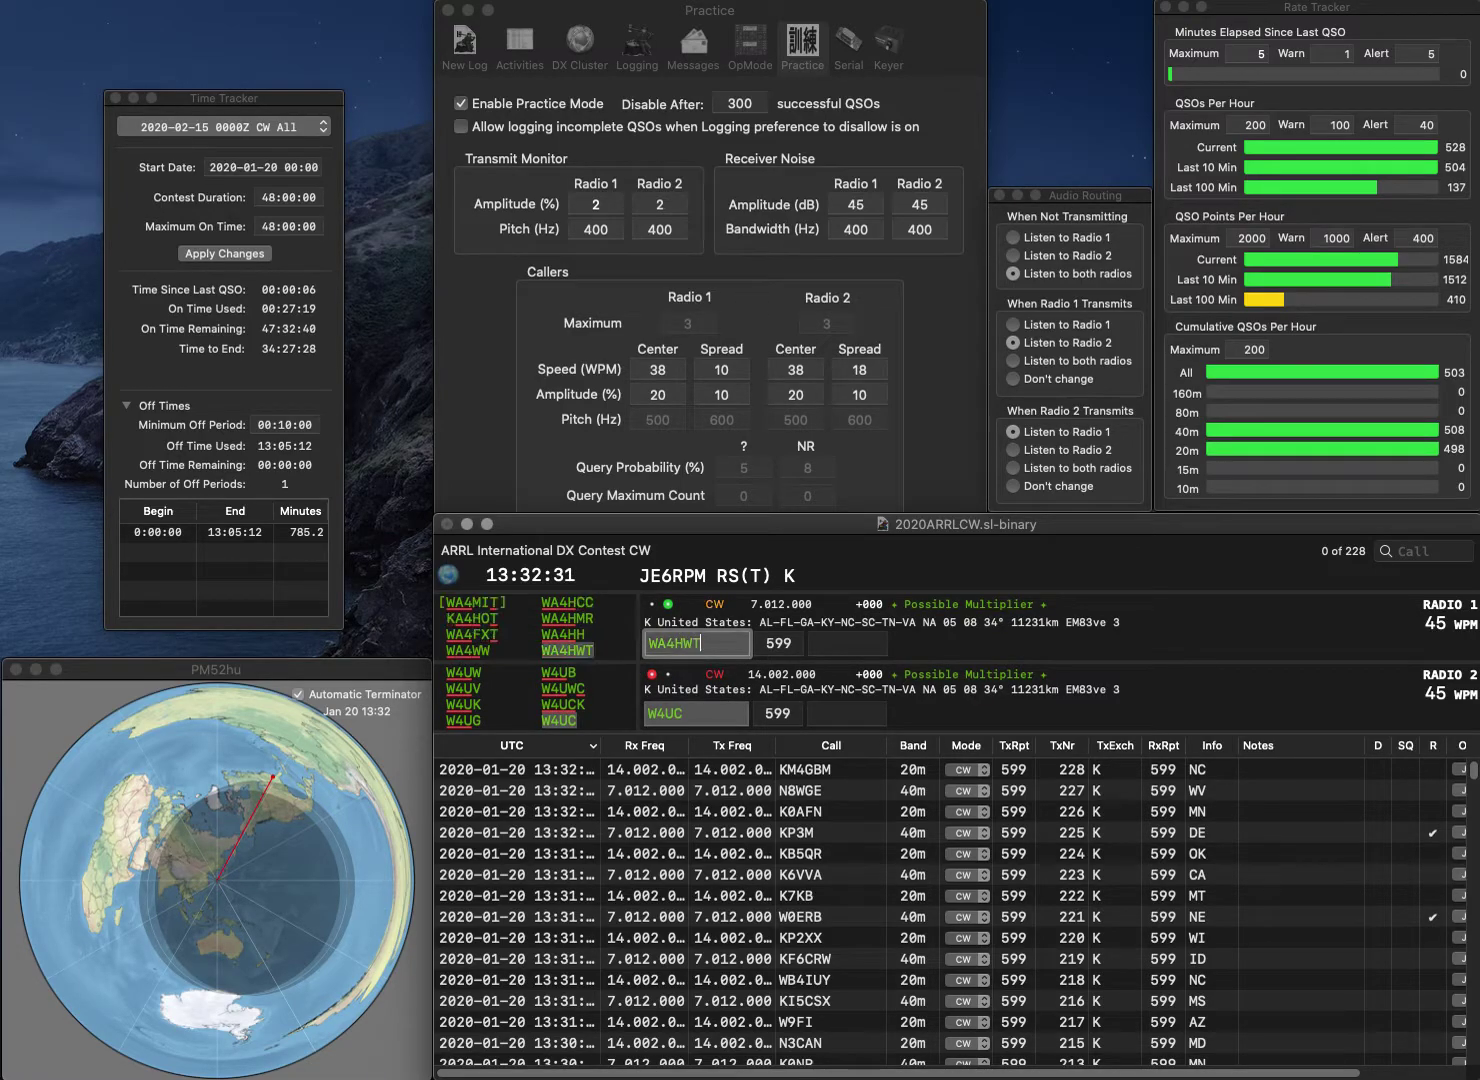
key("Return")
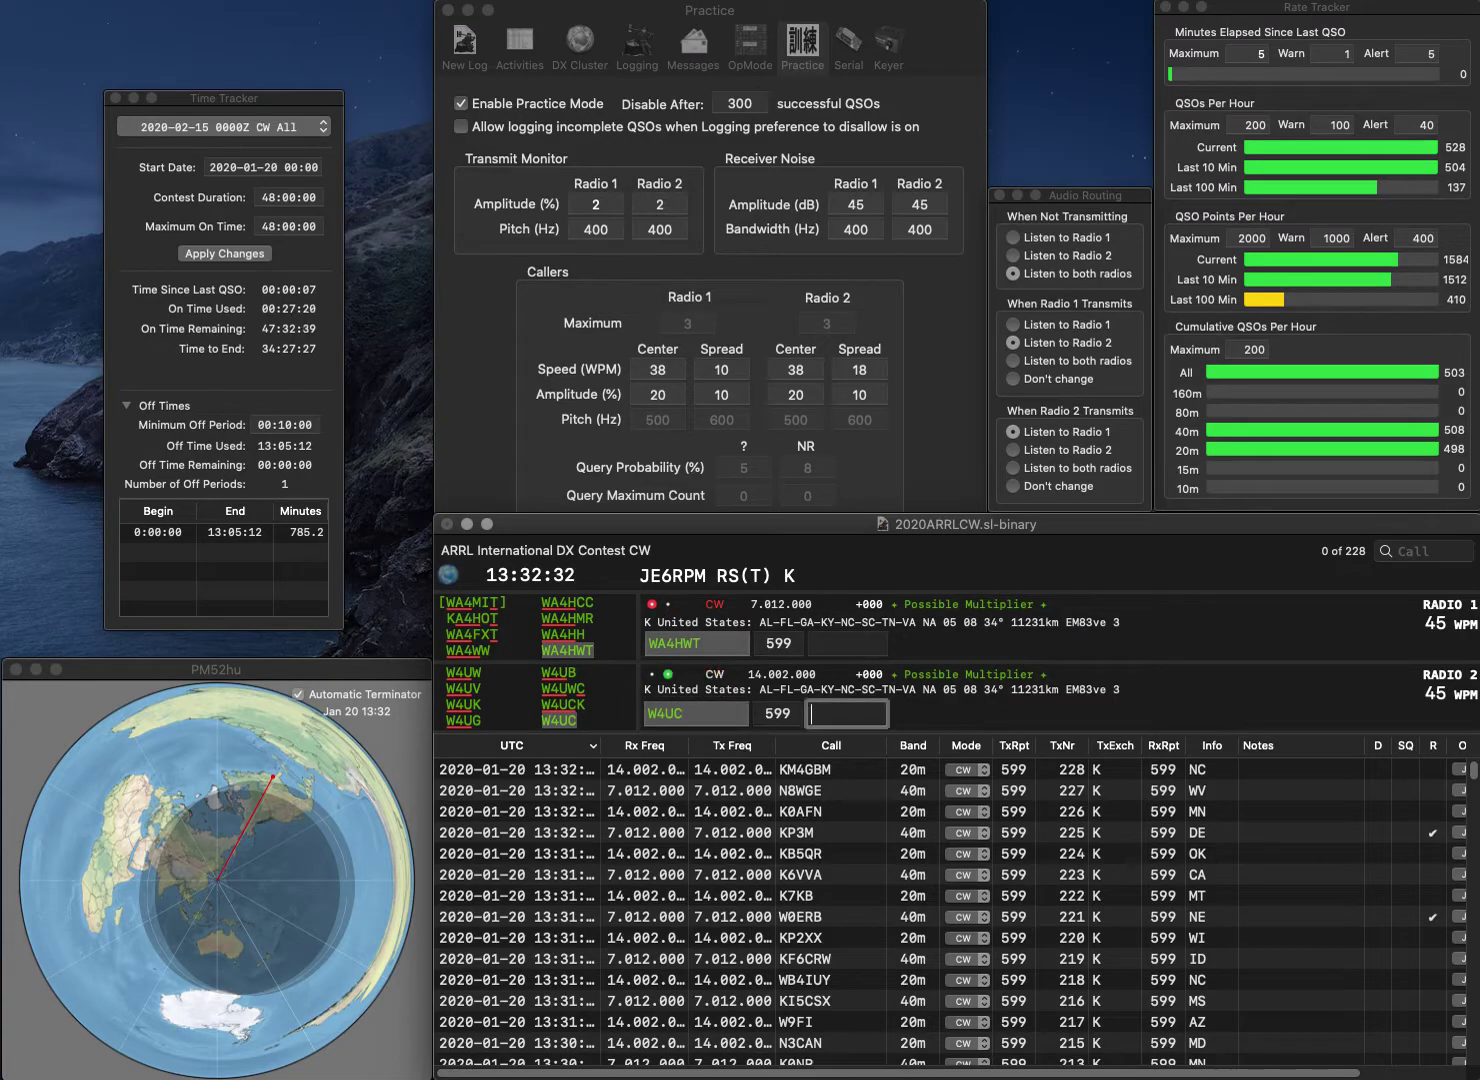
type("AL")
key("Return")
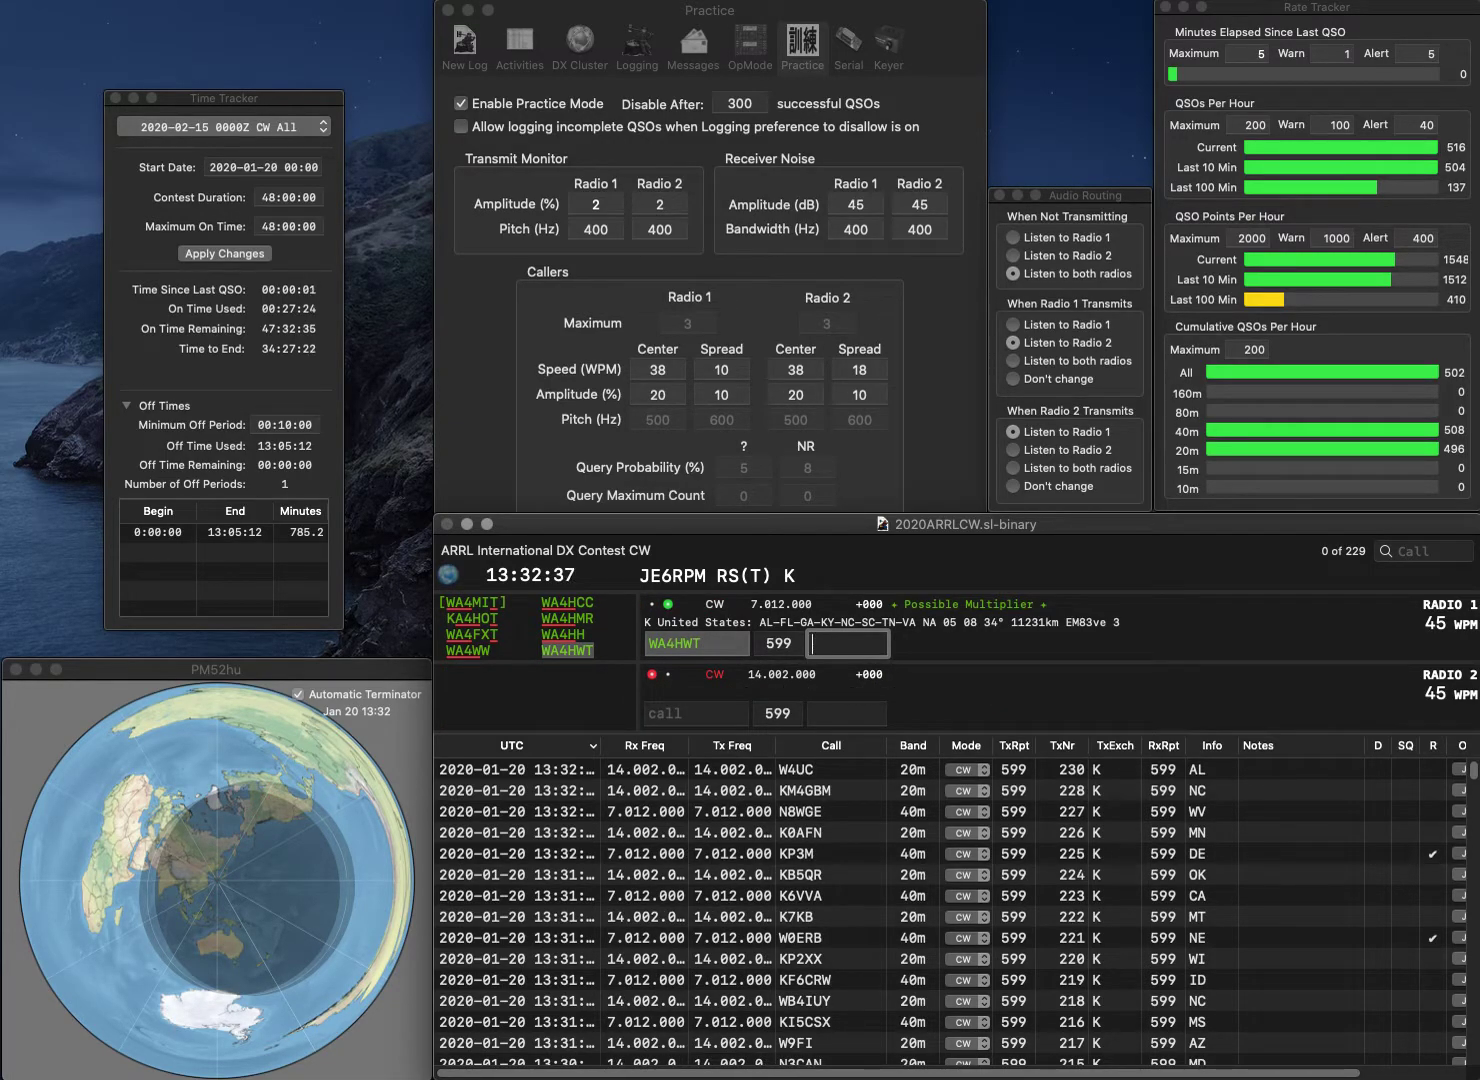
key("Return")
Answer AB2TC on Radio 2 and send the call KBDKHK on Radio 1
type("AB2TC")
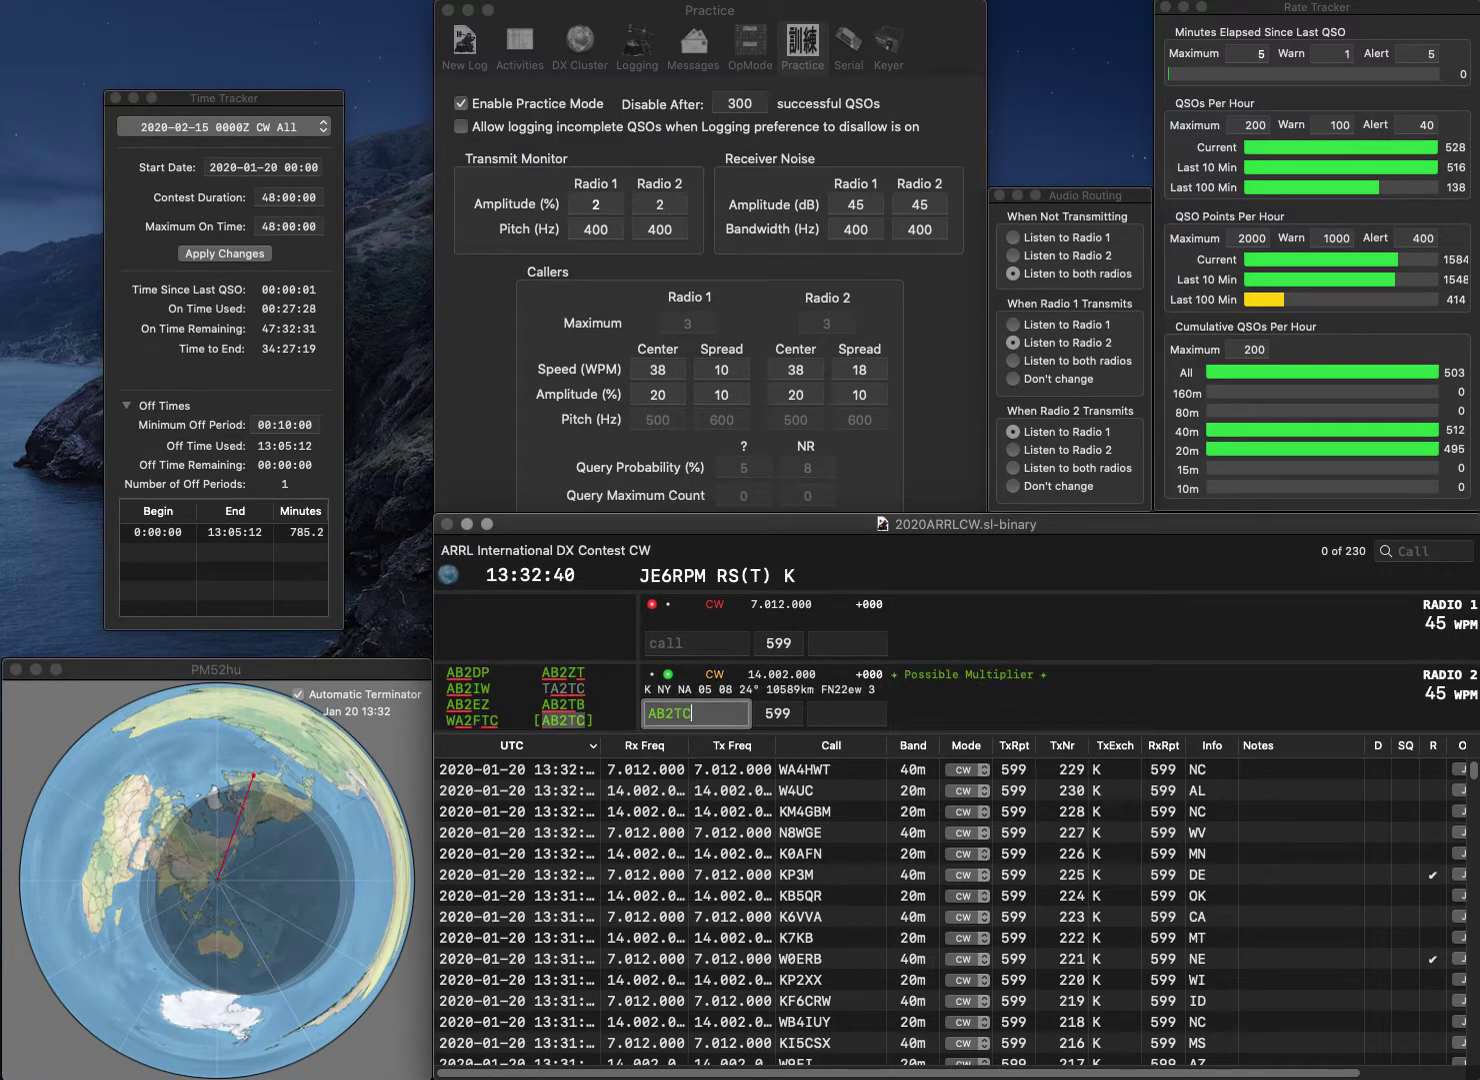
key("Return")
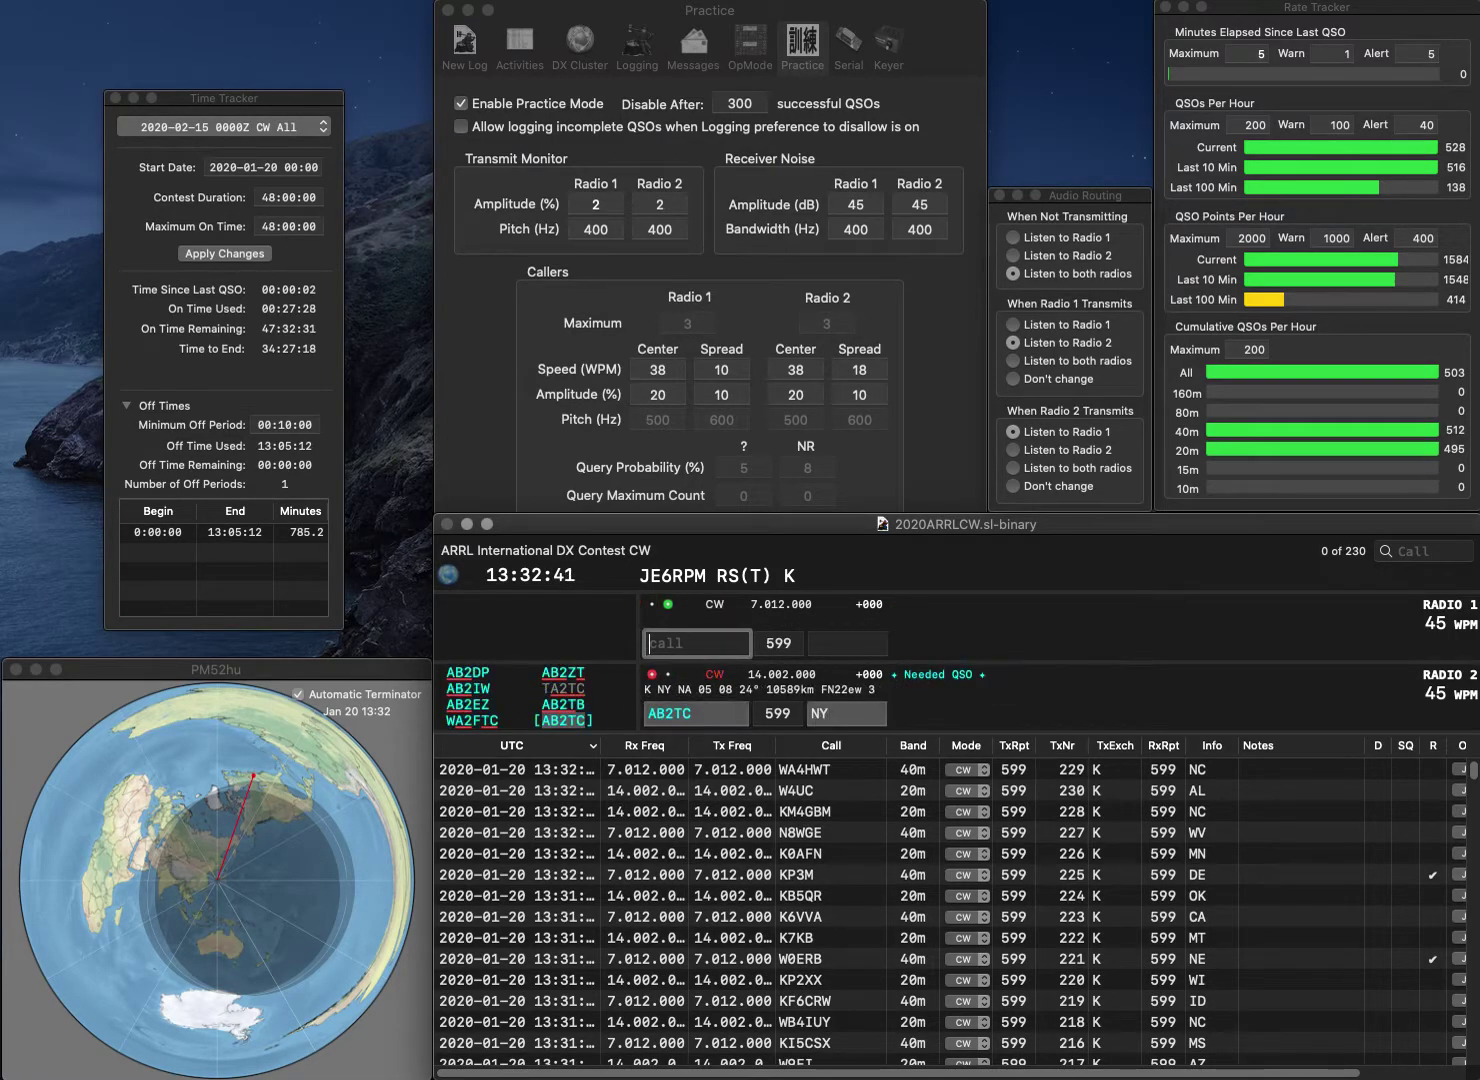
type("KBDKHK")
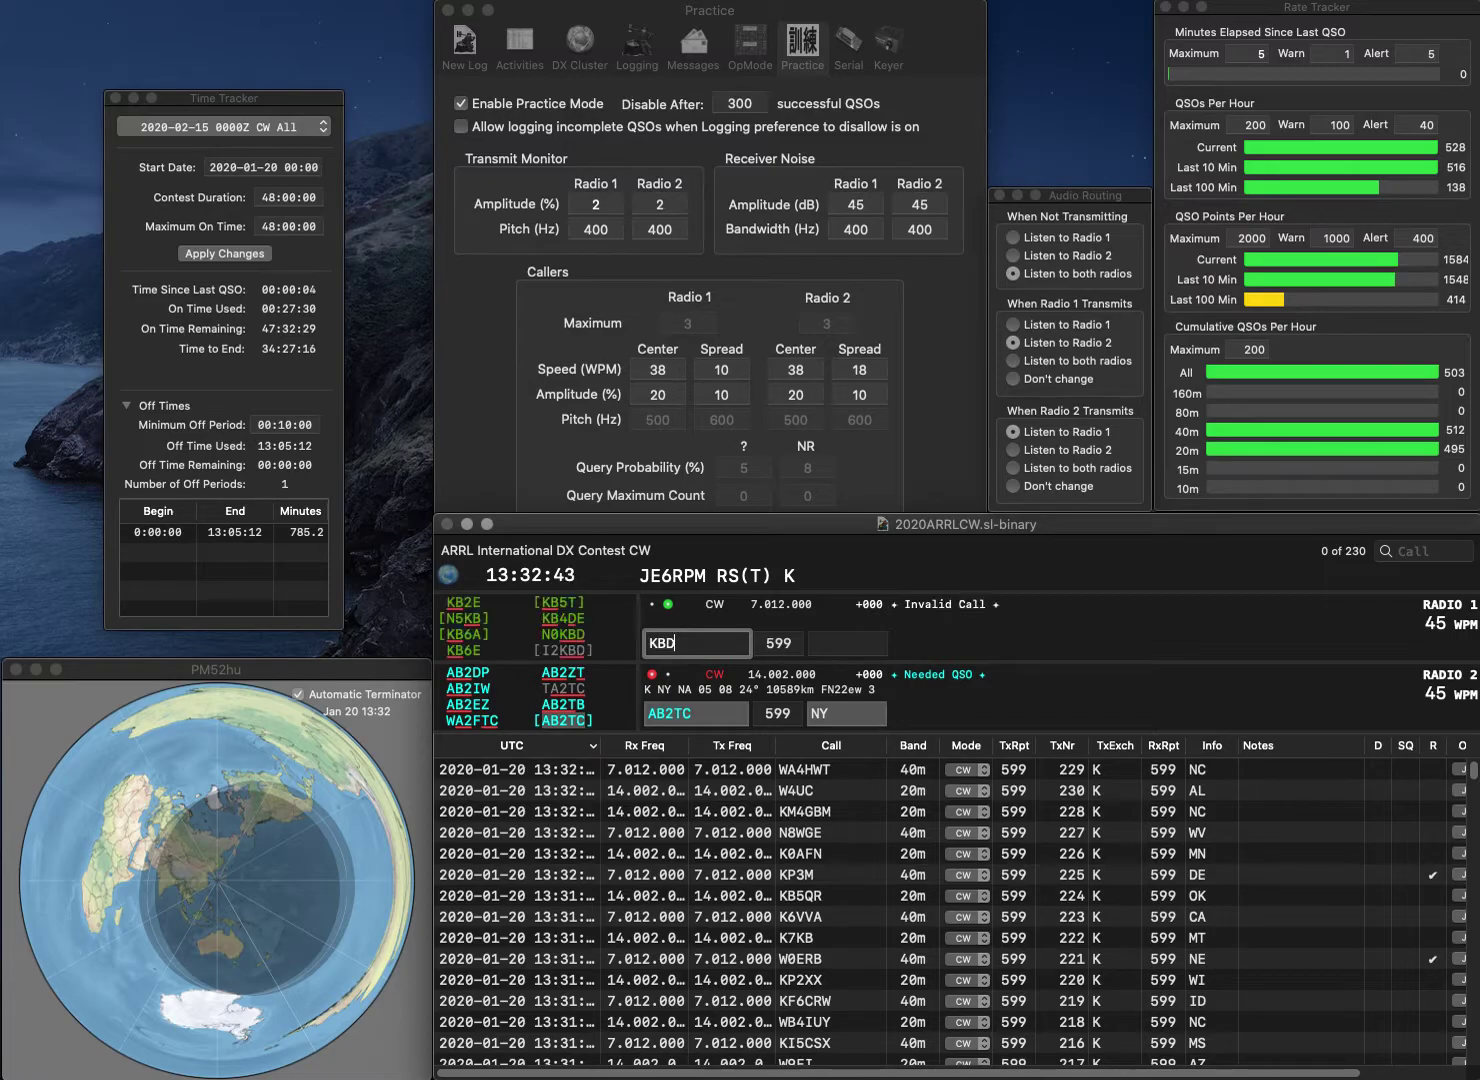
key("Return")
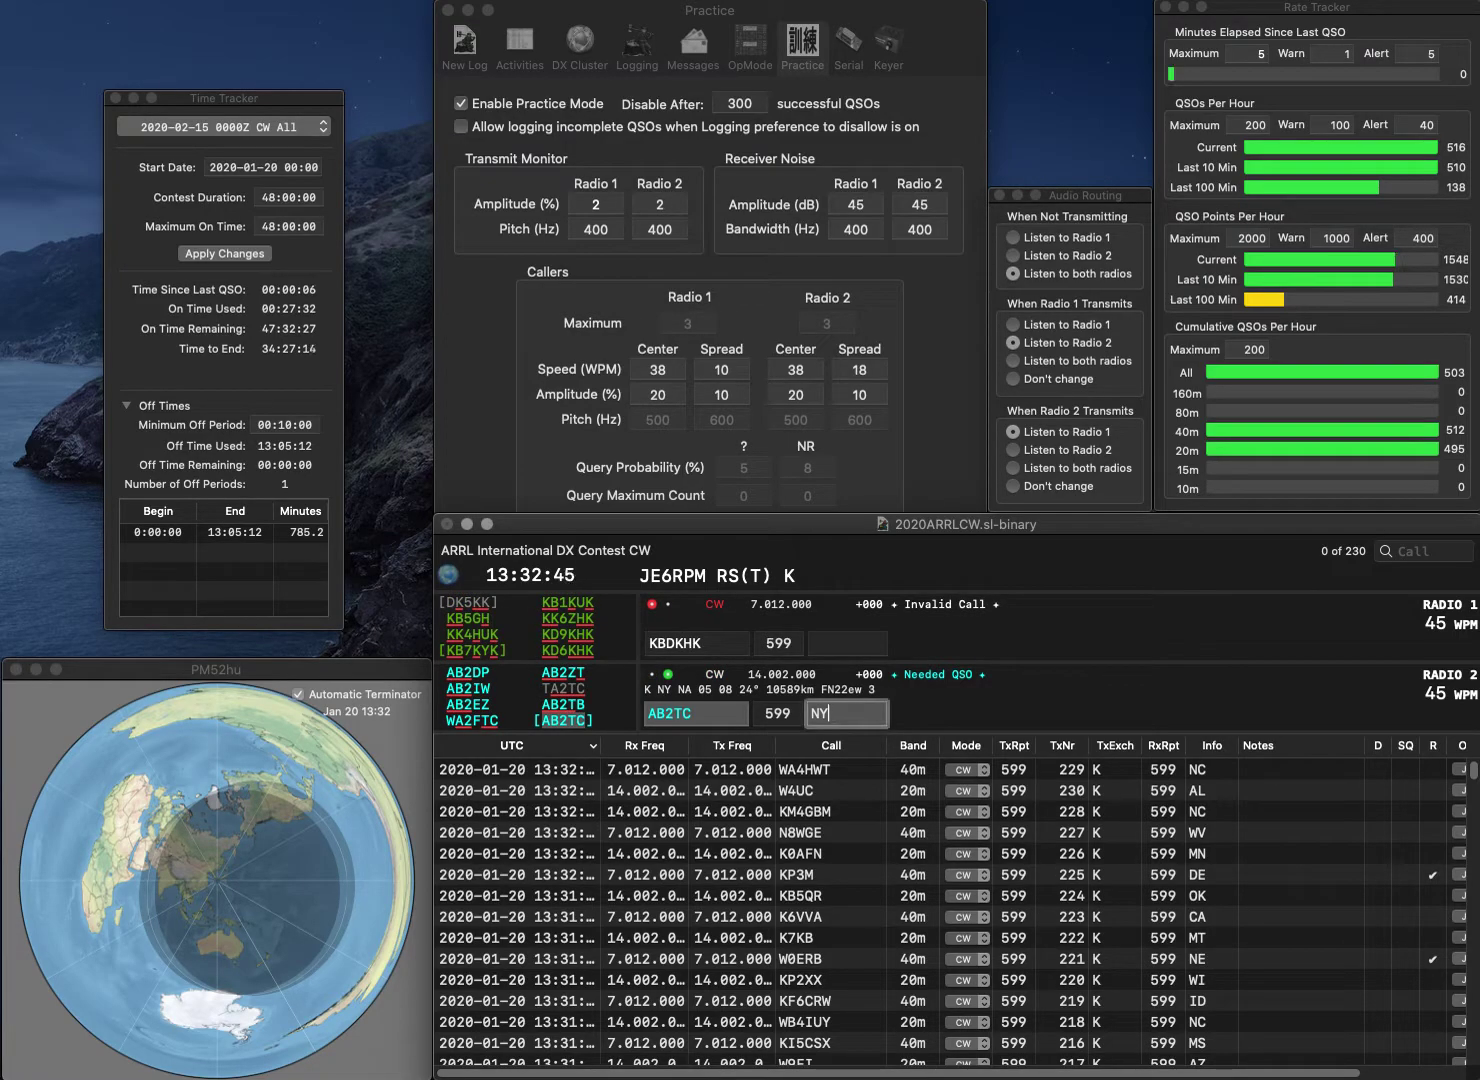
Log AB2TC on Radio 2 with exchange NY and correct the Radio 1 call to KD6KHK
key("Return")
key("BackSpace")
key("BackSpace")
key("BackSpace")
key("BackSpace")
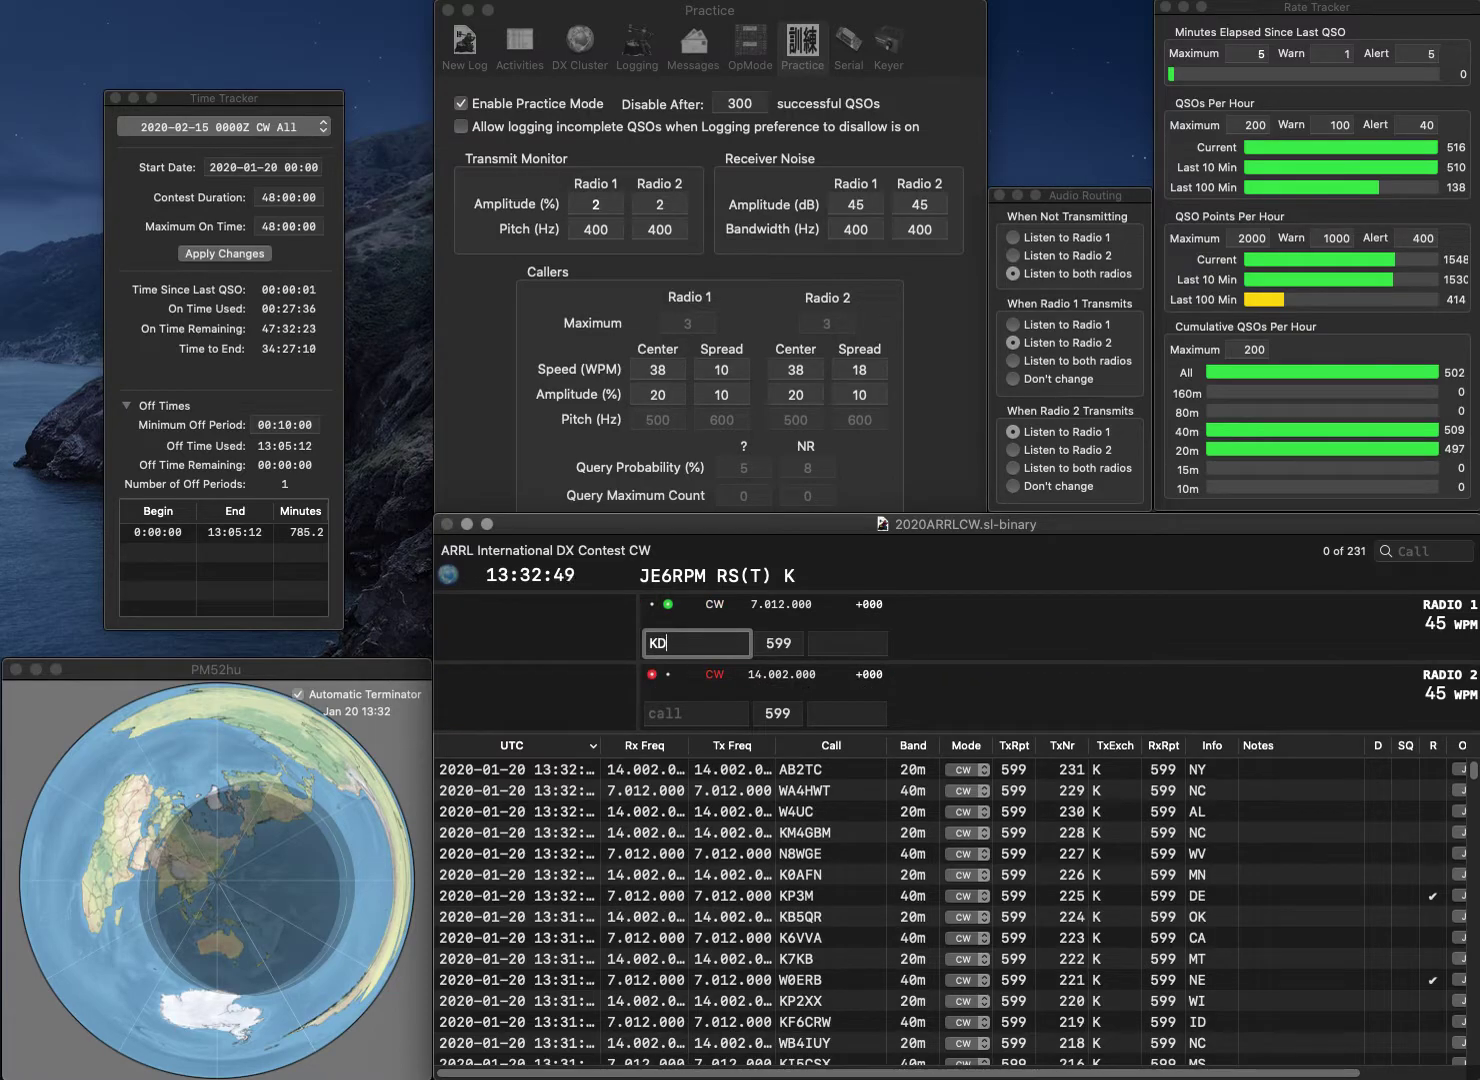
type("6KHK")
key("Return")
type("KD6WW")
key("Return")
type("CA")
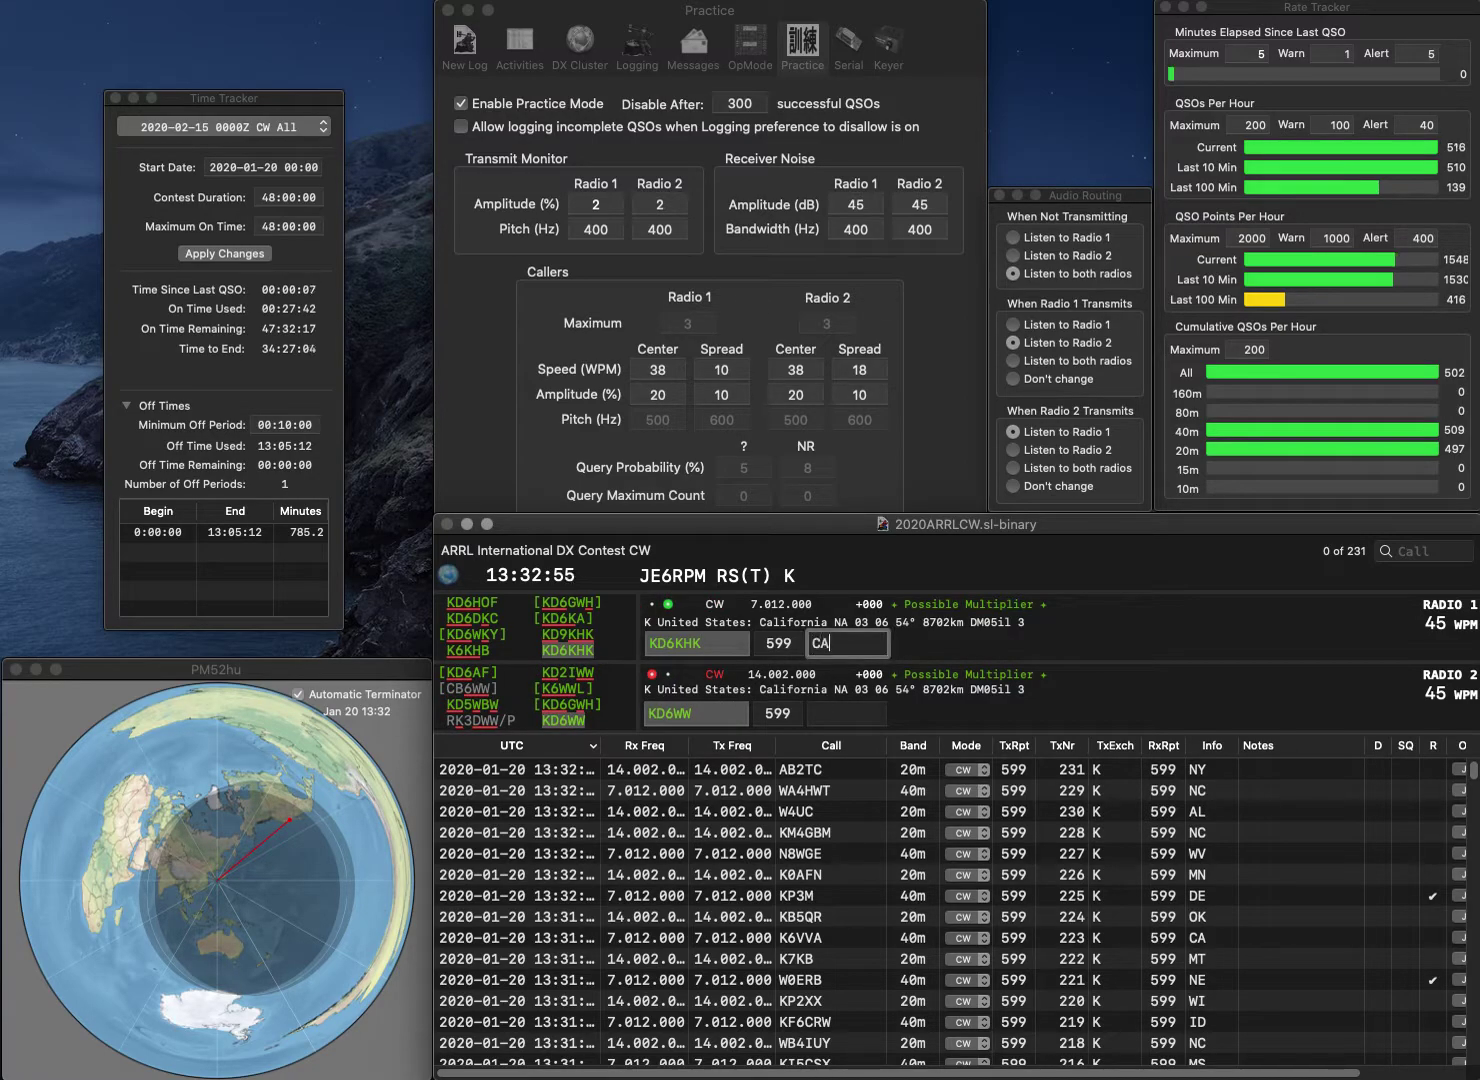
key("Return")
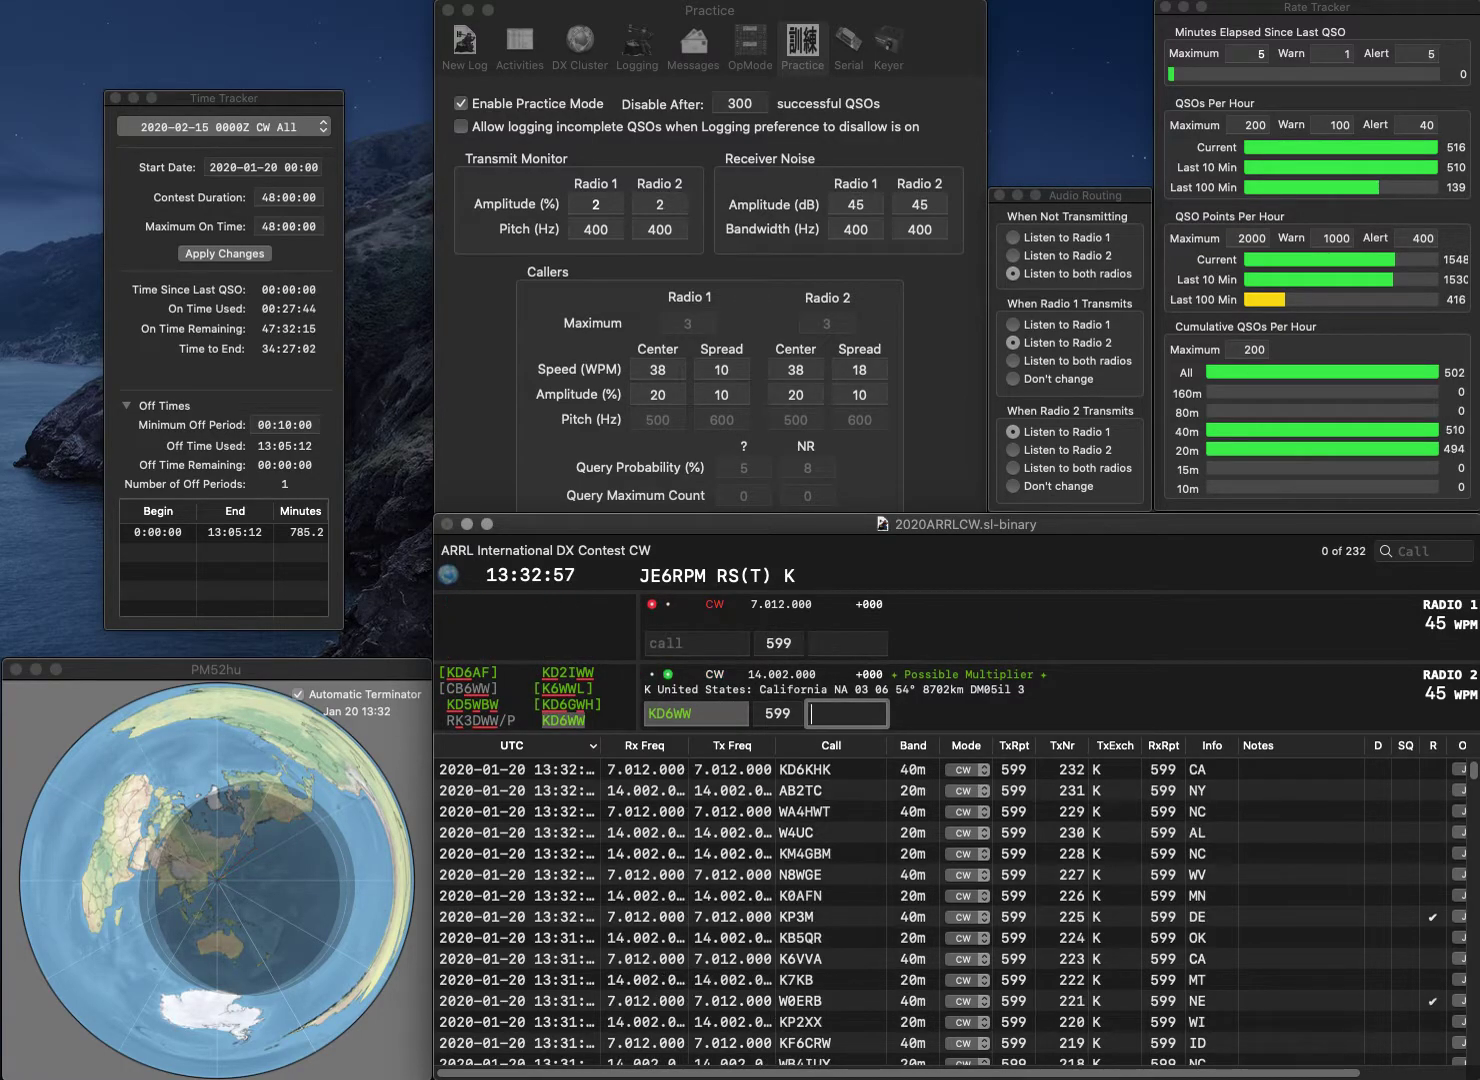
key("Return")
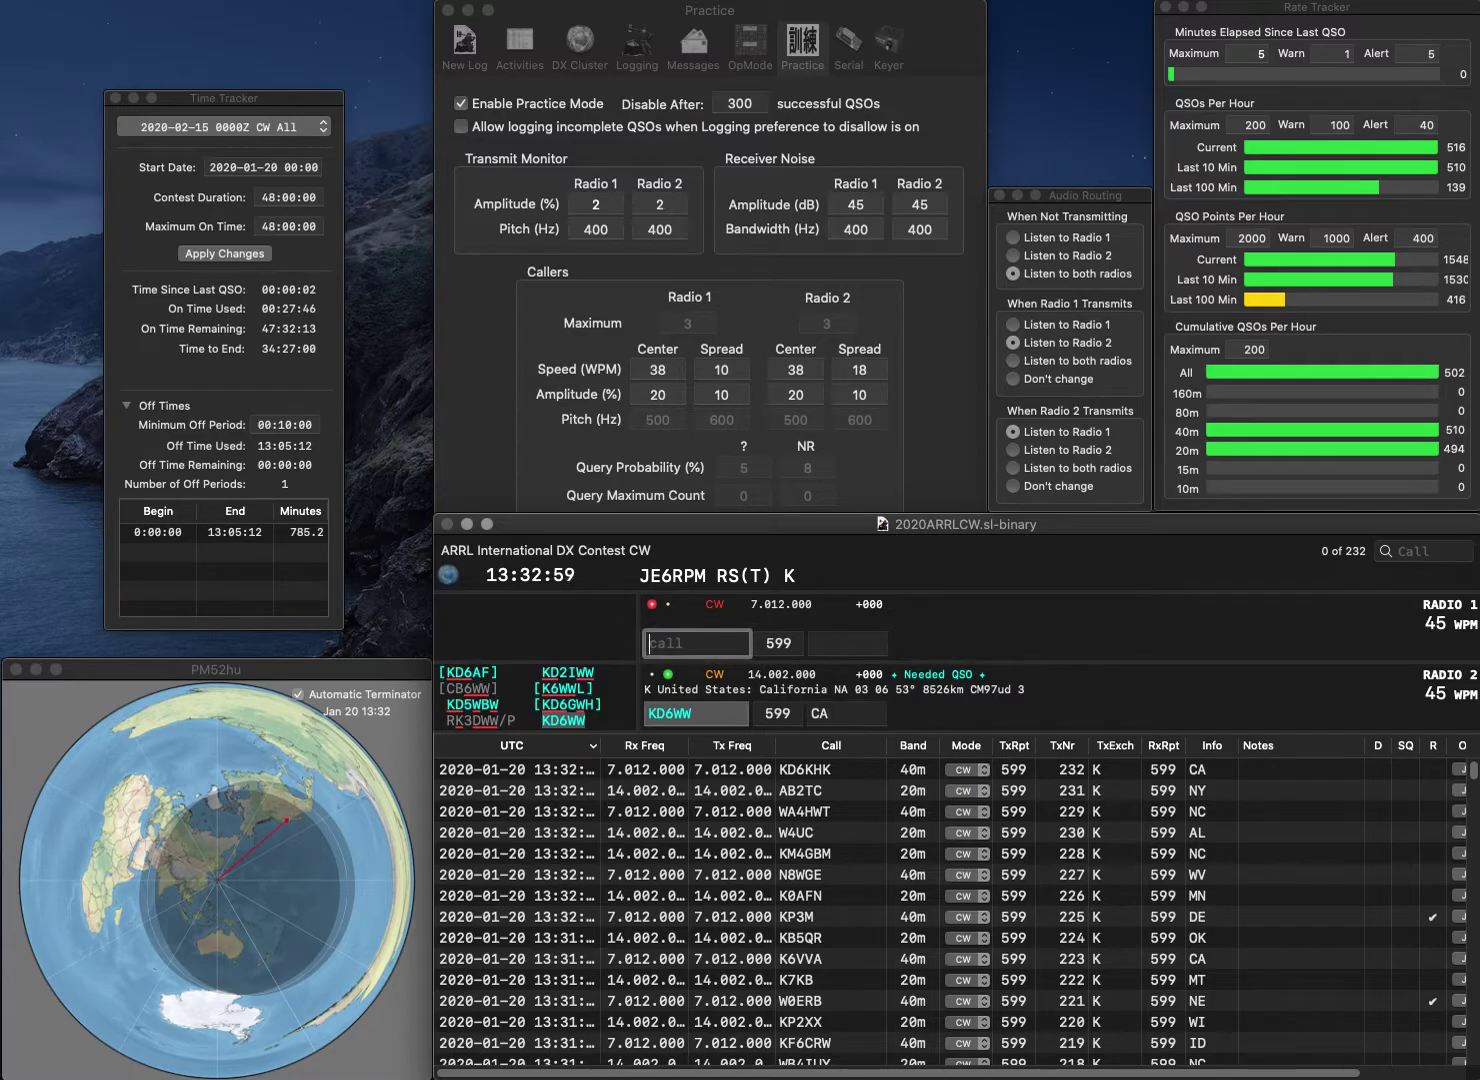
Send the partial call W on Radio 1 and answer N1FR on Radio 2
type("W")
key("Return")
type("N1FR")
key("Return")
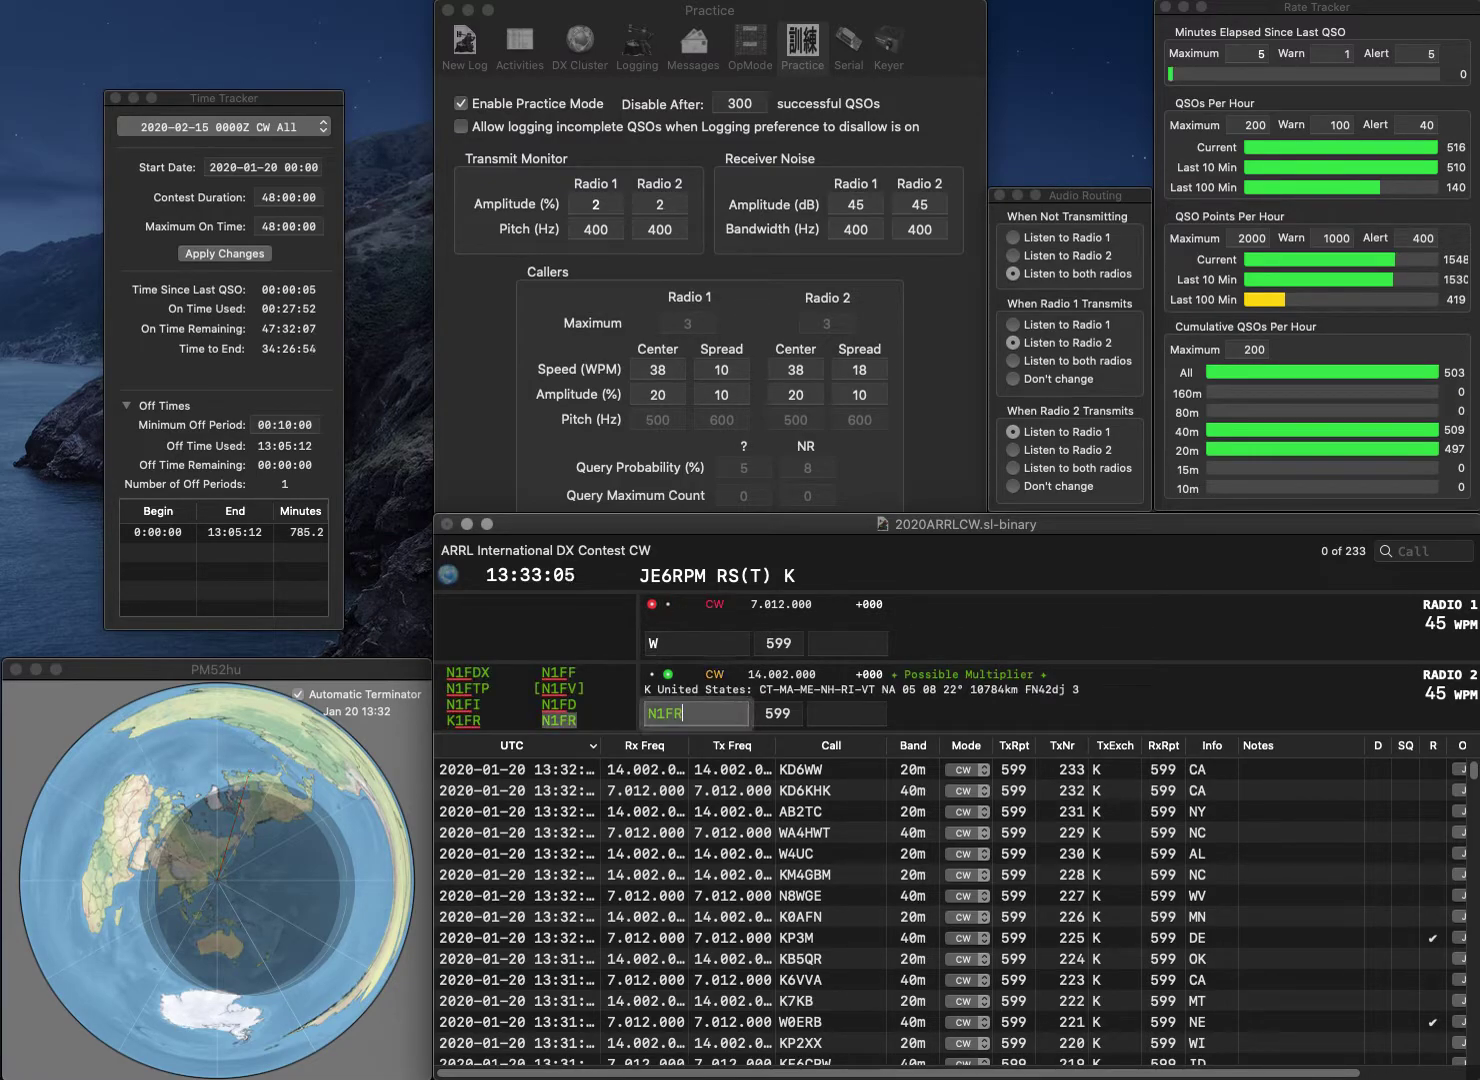
type("8")
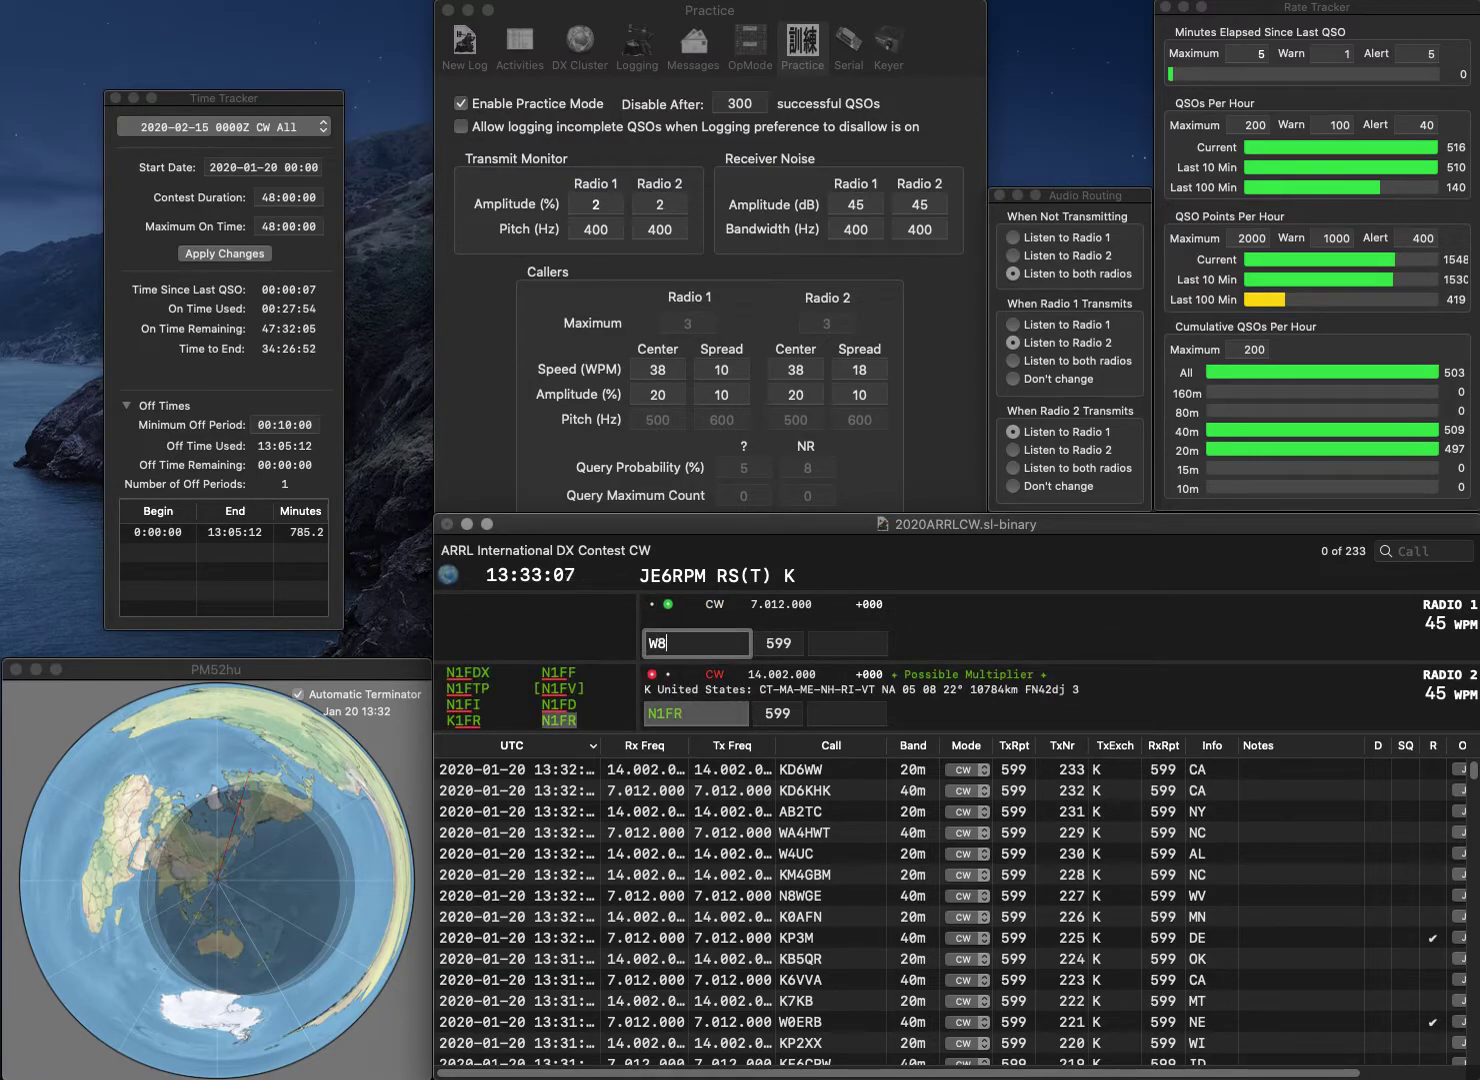
type("MGM")
key("Return")
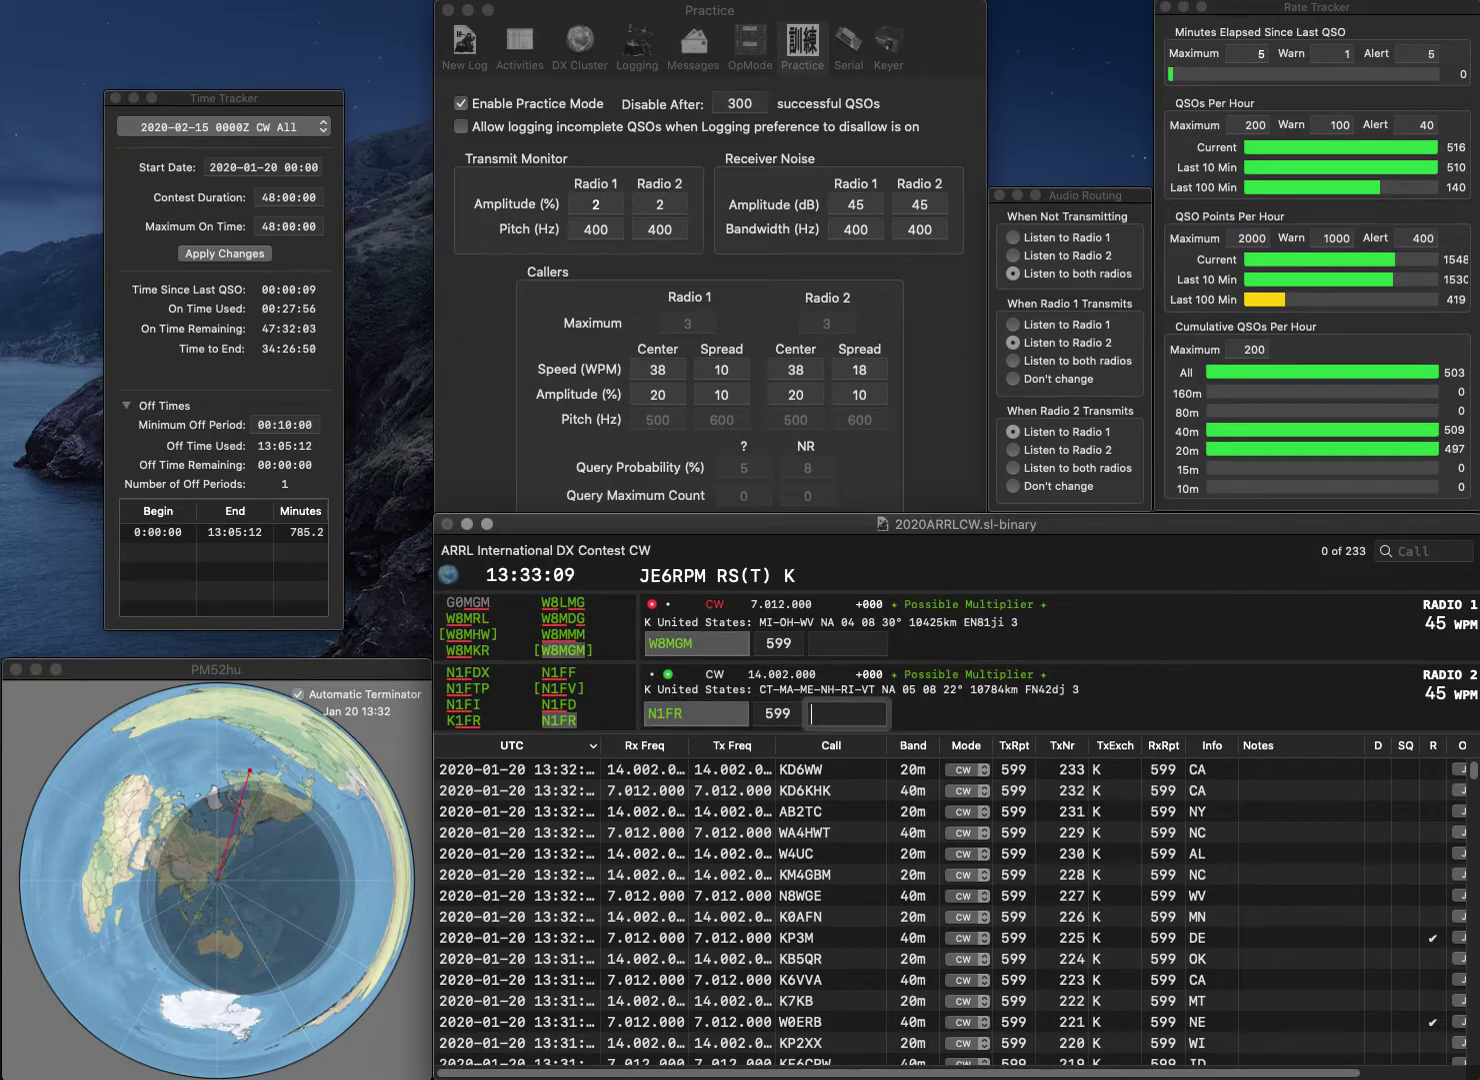
type("RI")
key("Return")
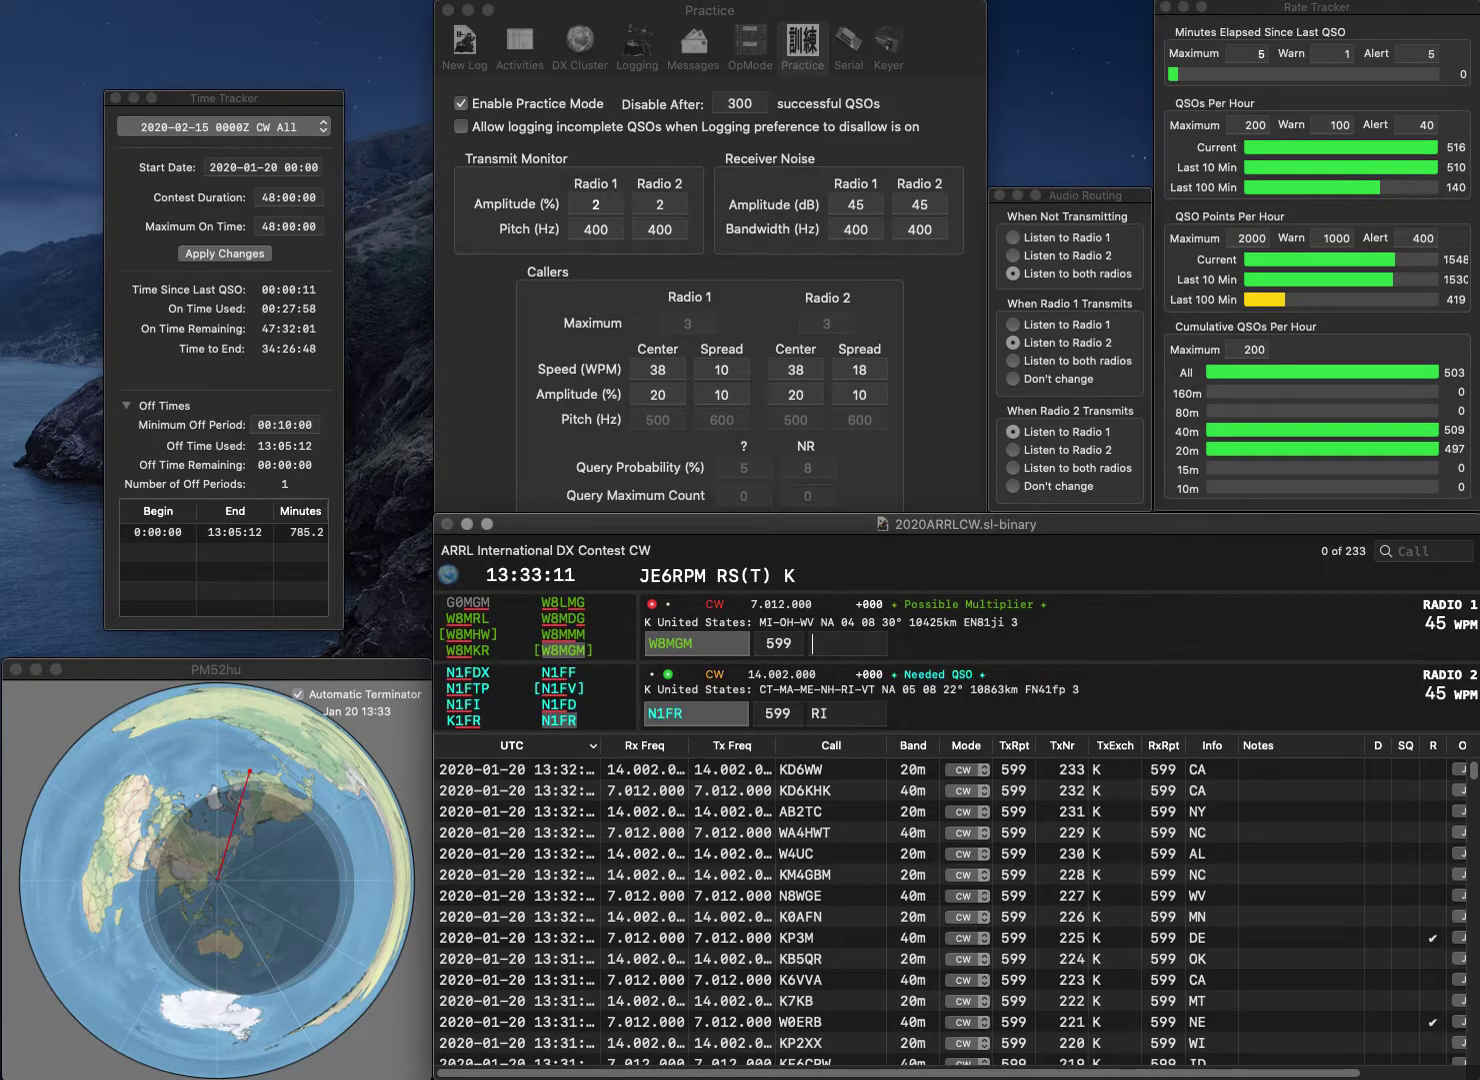
type("WV")
key("Return")
type("AB")
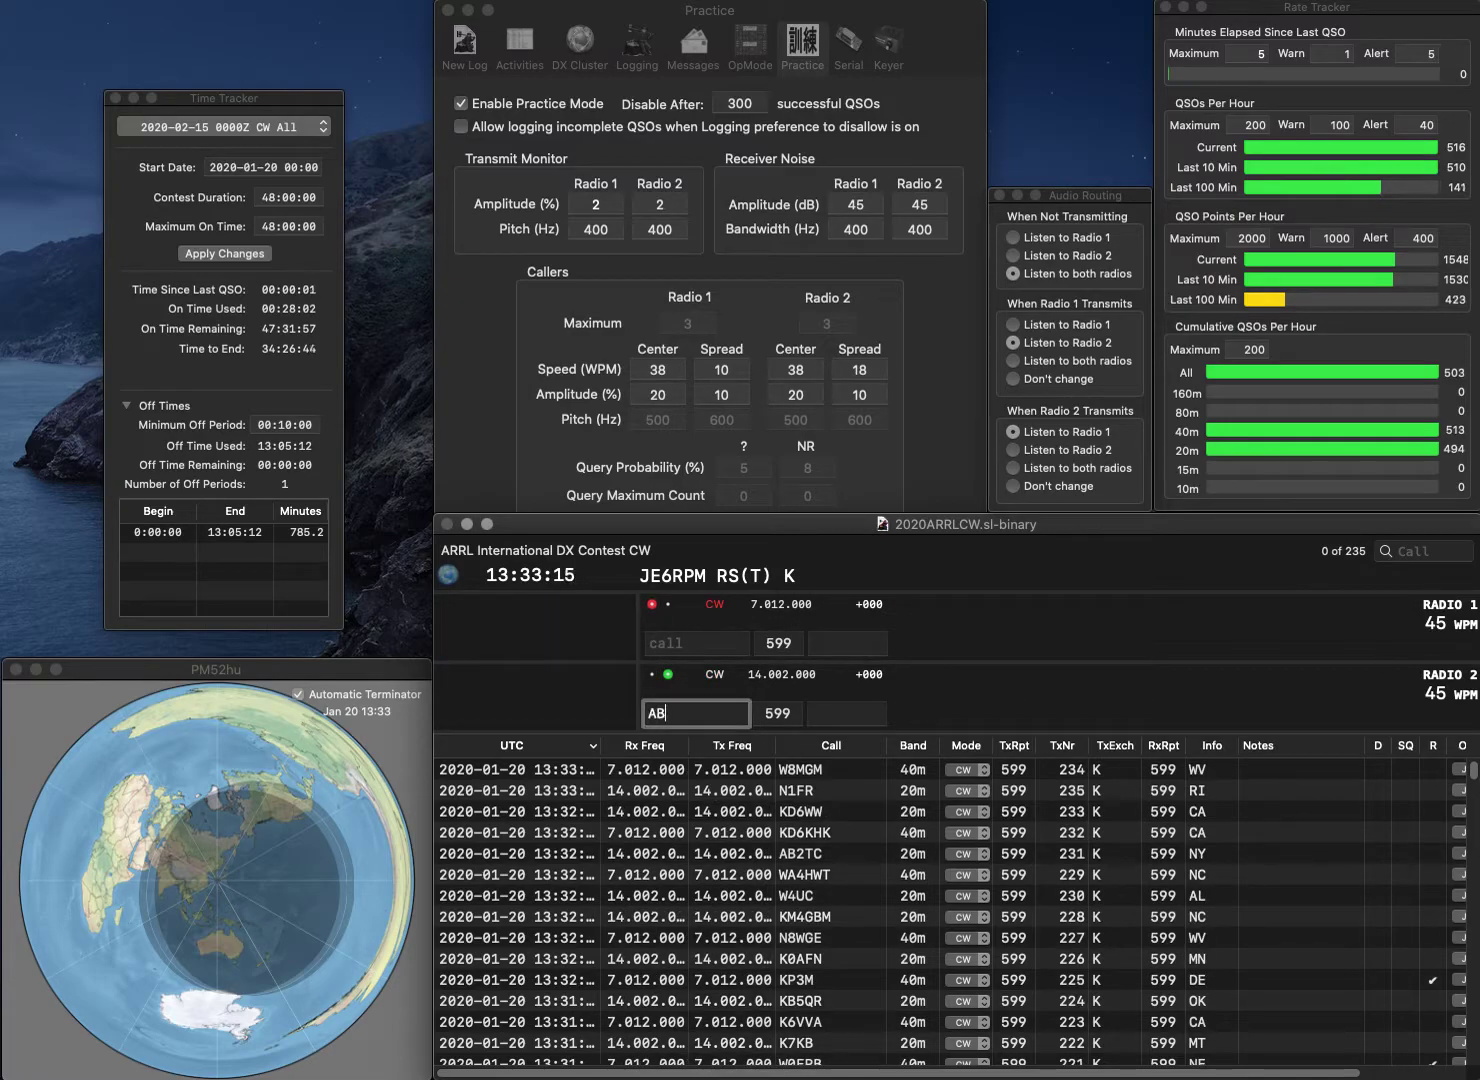
type("3JF")
key("Return")
Send the partial call KD9 on Radio 1 and log AB3JF on Radio 2 with exchange DE
type("KD9")
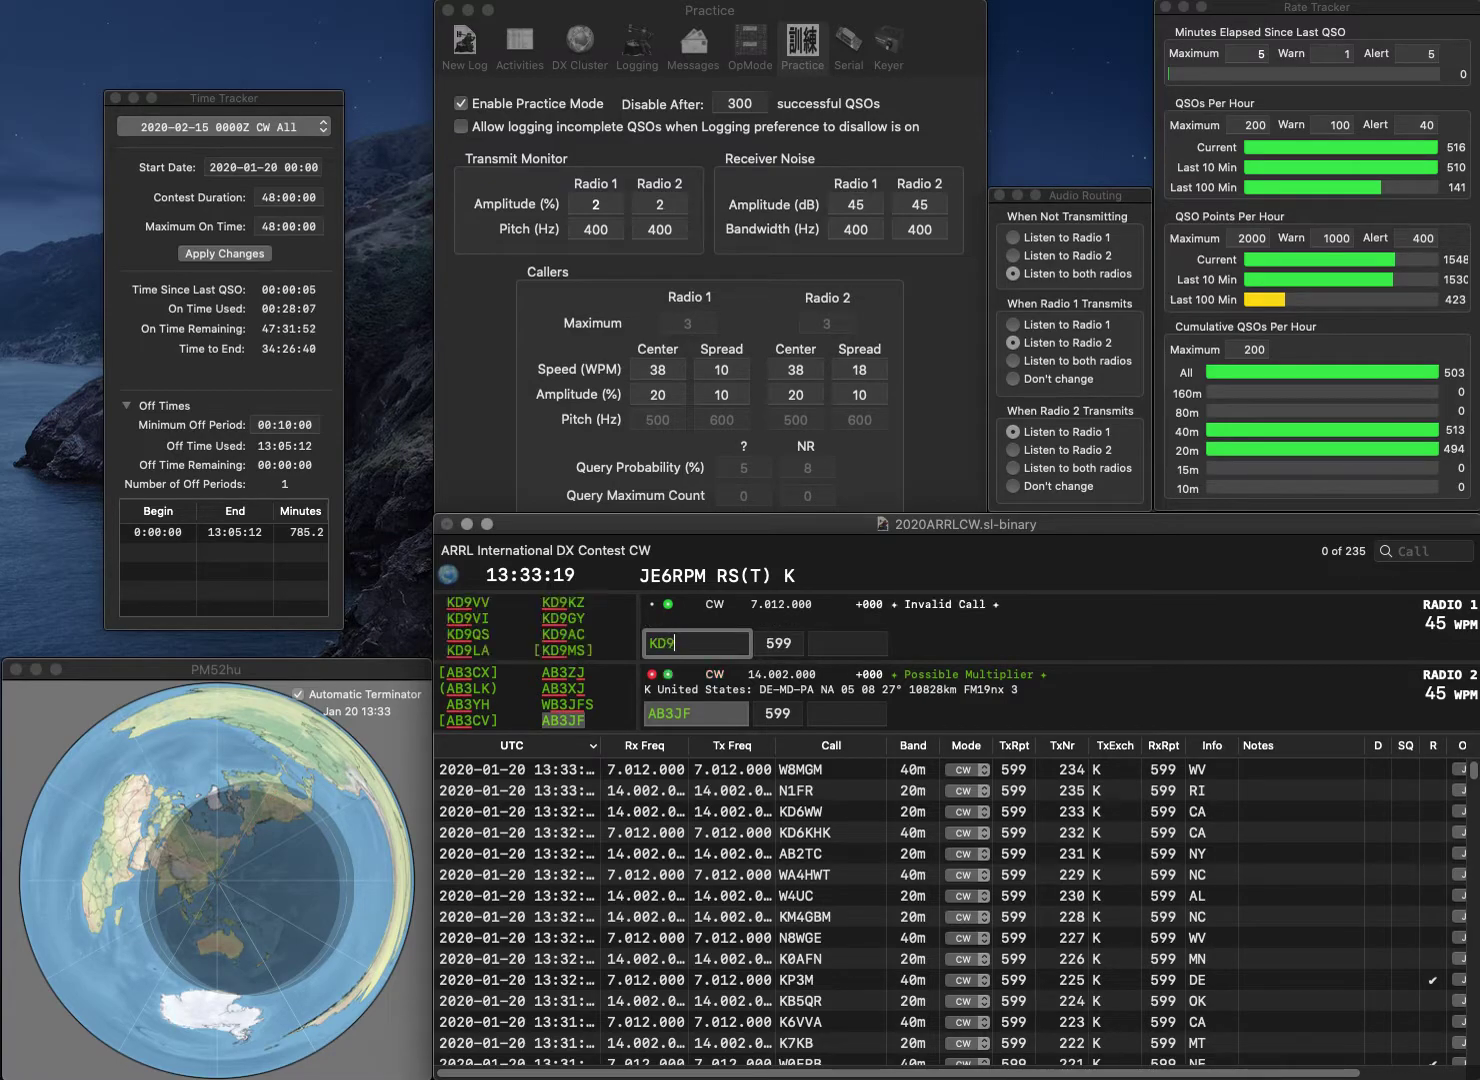
key("Return")
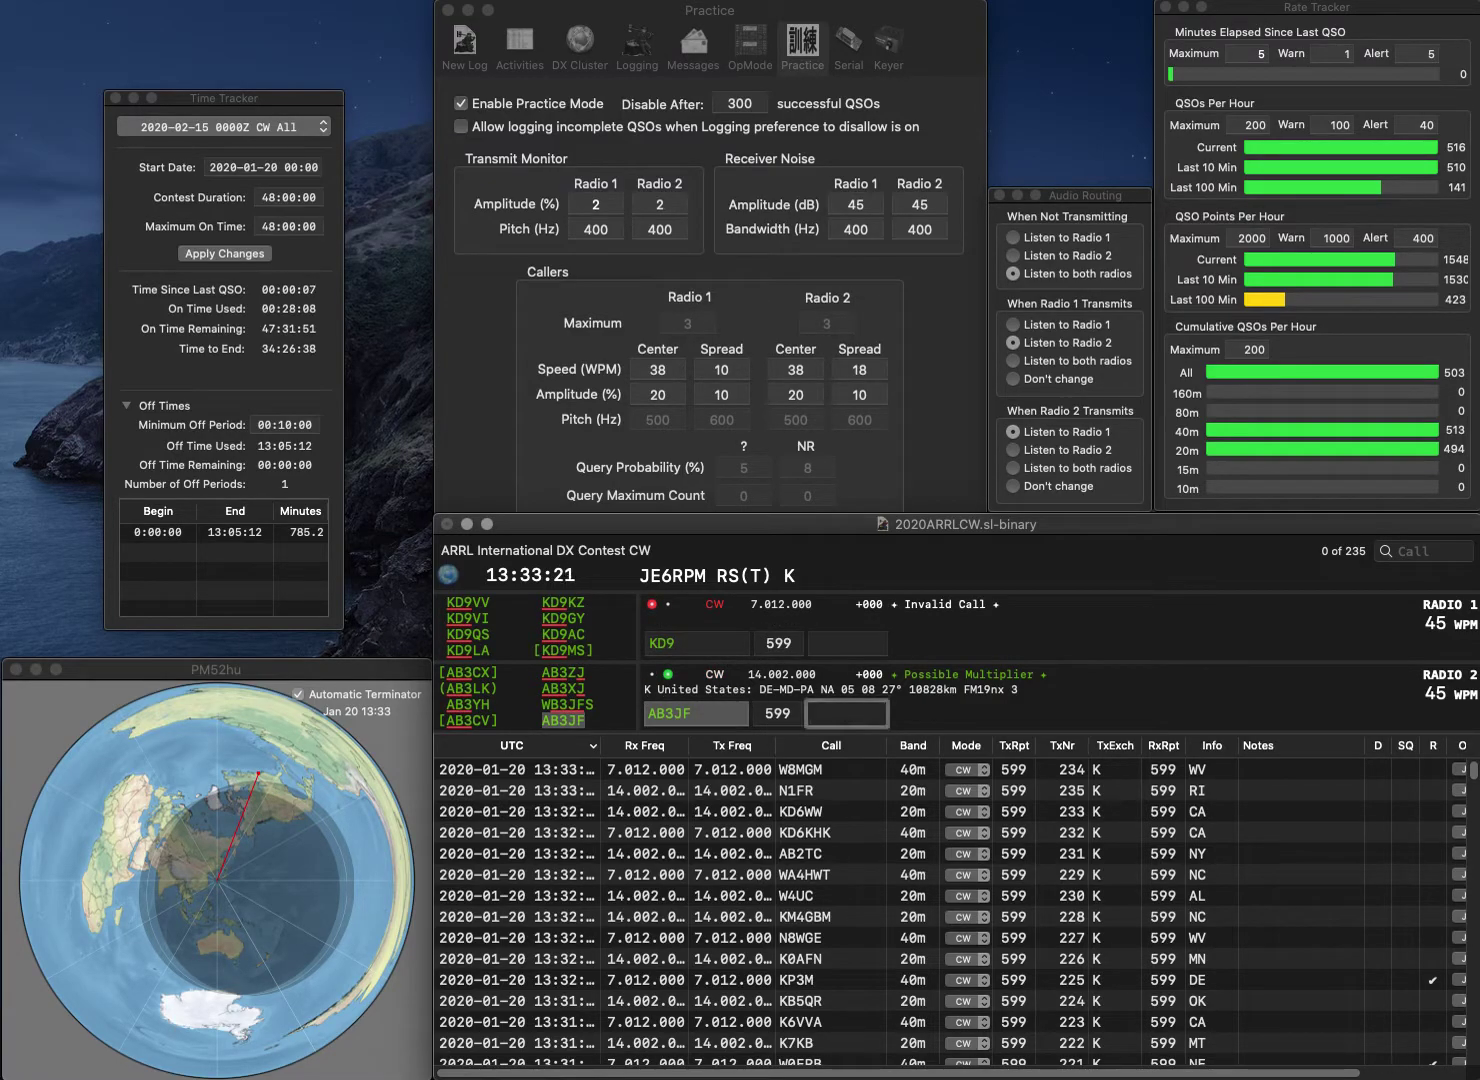
key("Return")
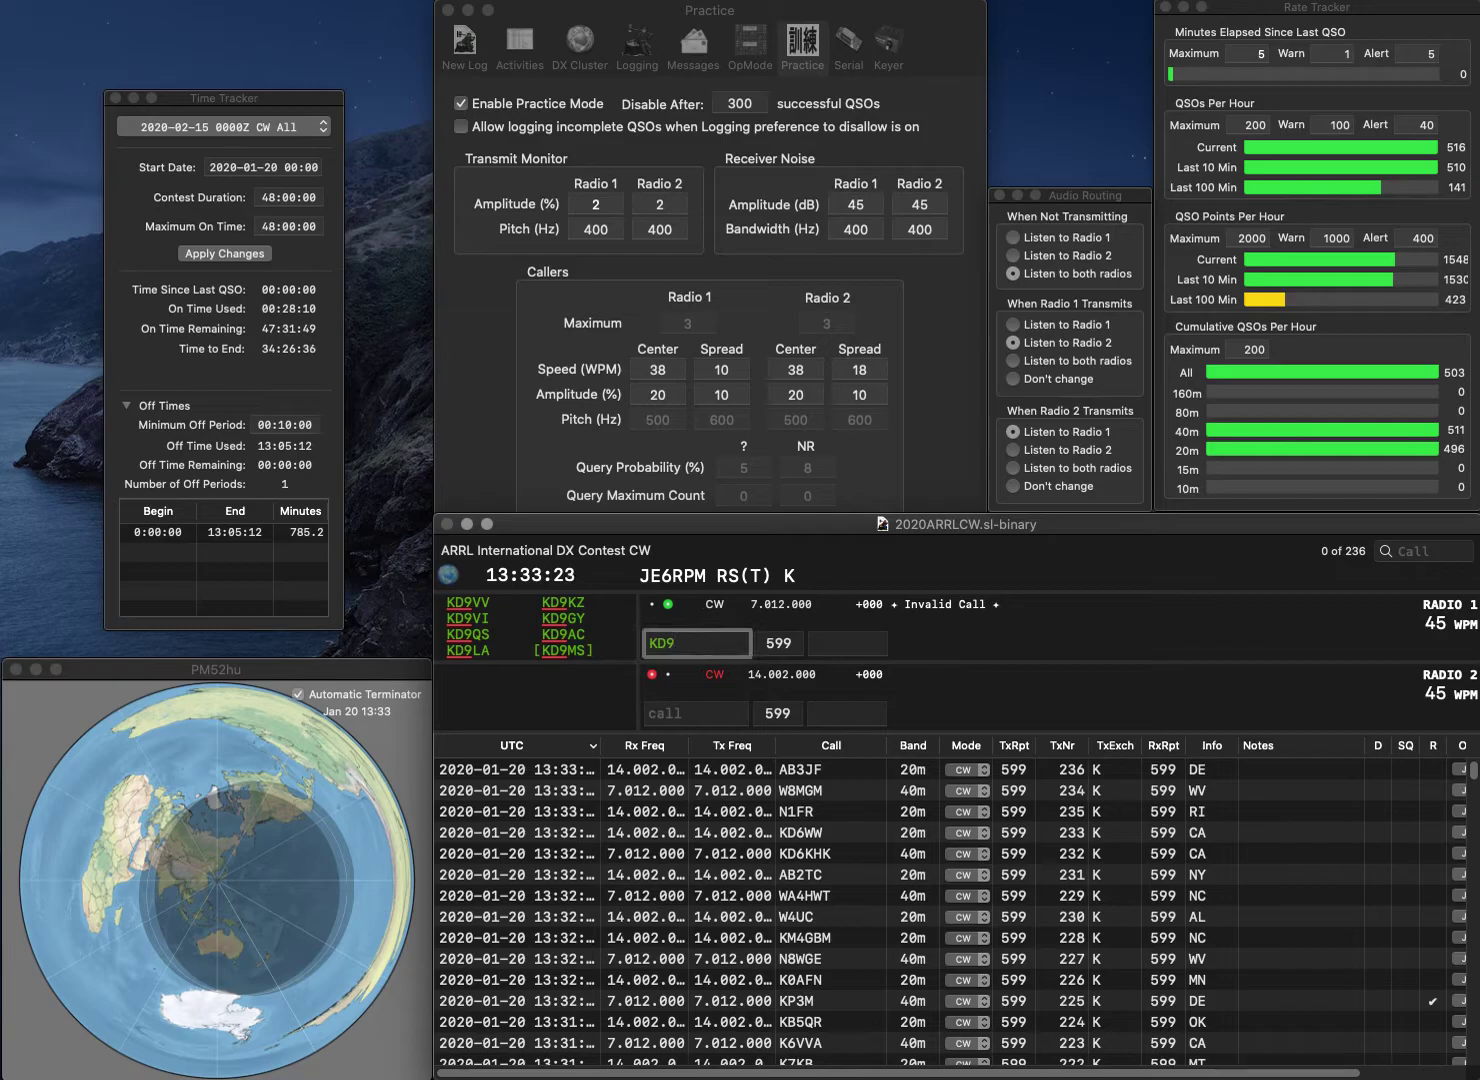
type("IB")
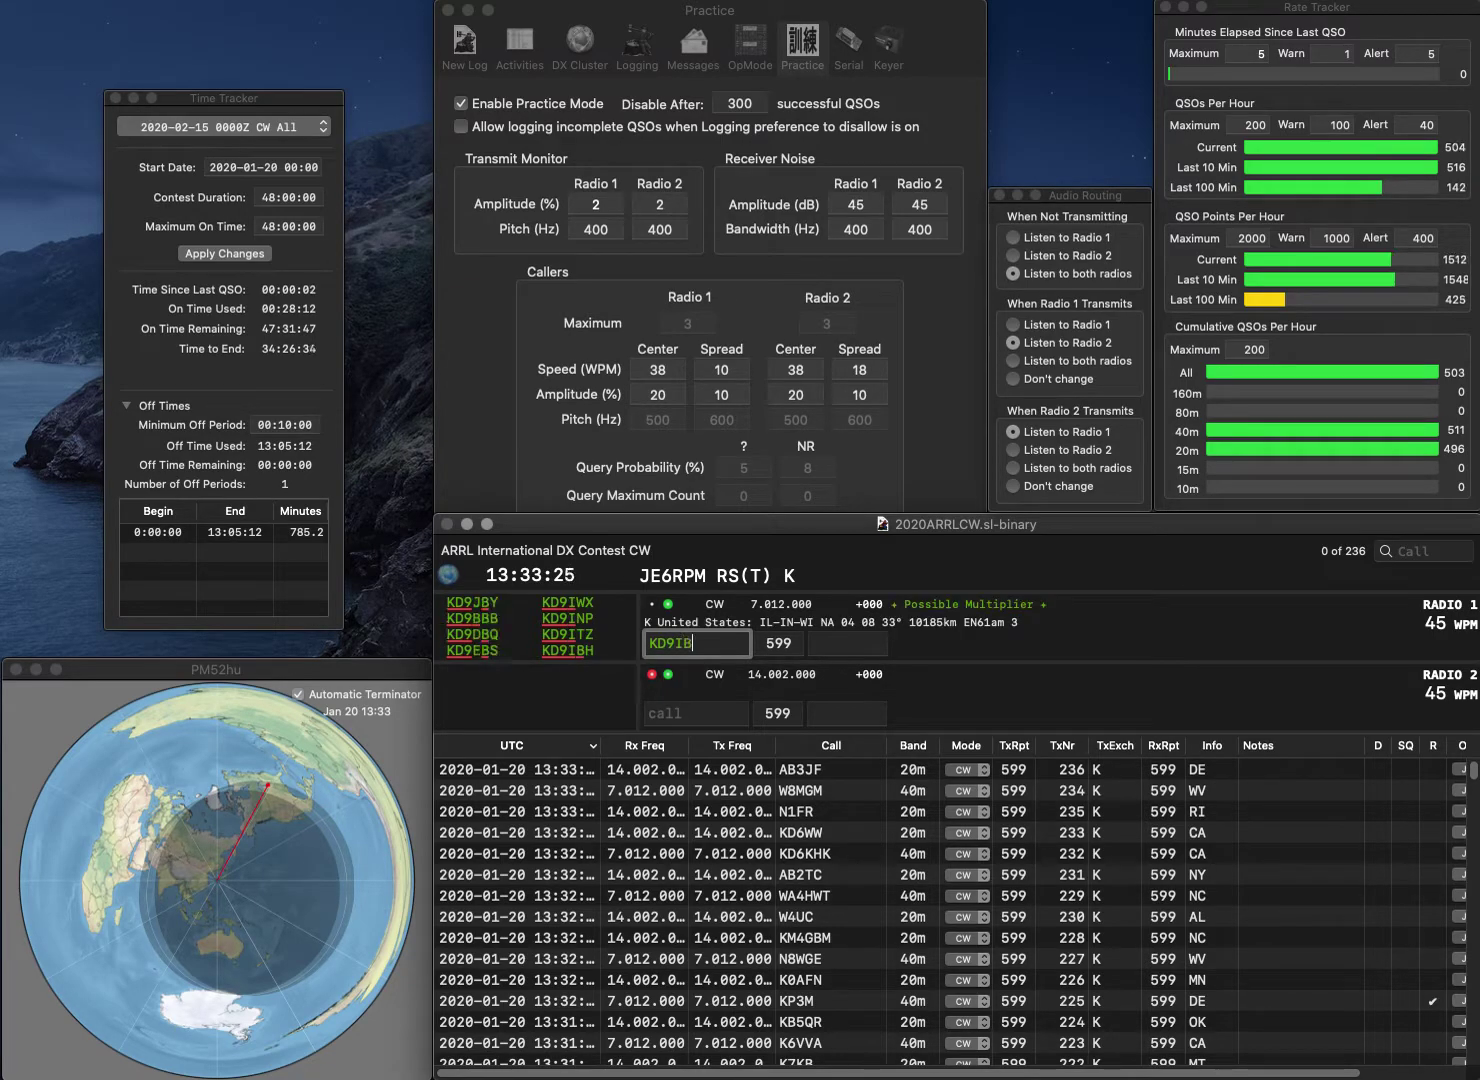
type("H")
key("Return")
type("1T")
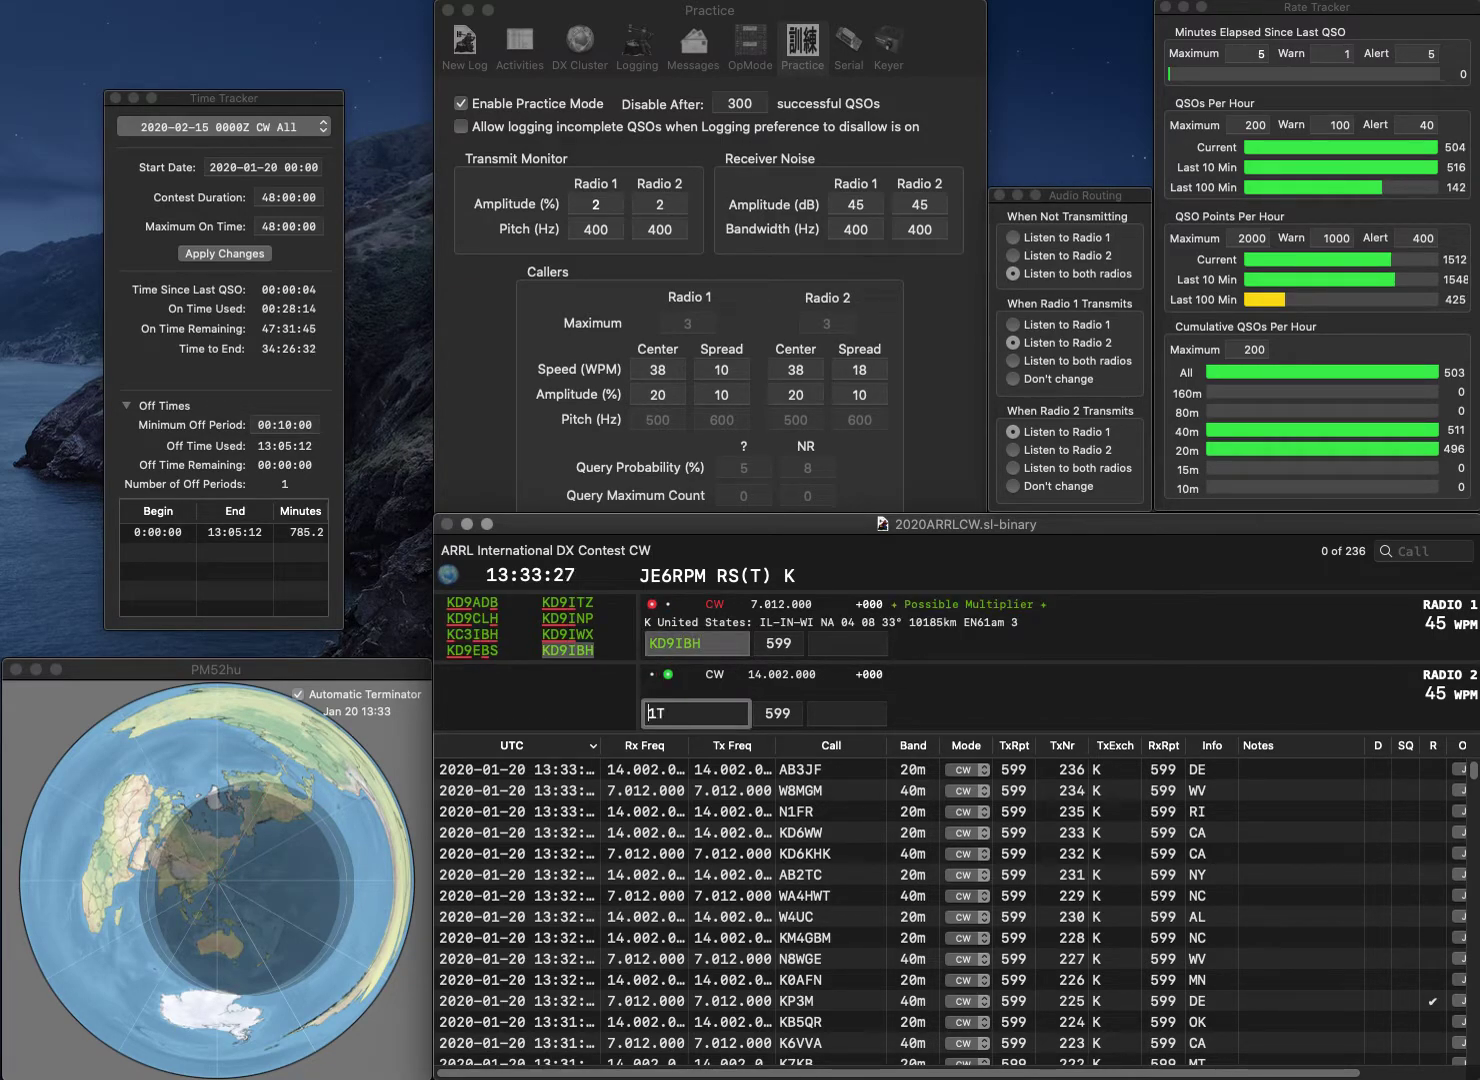
type("AD")
key("Return")
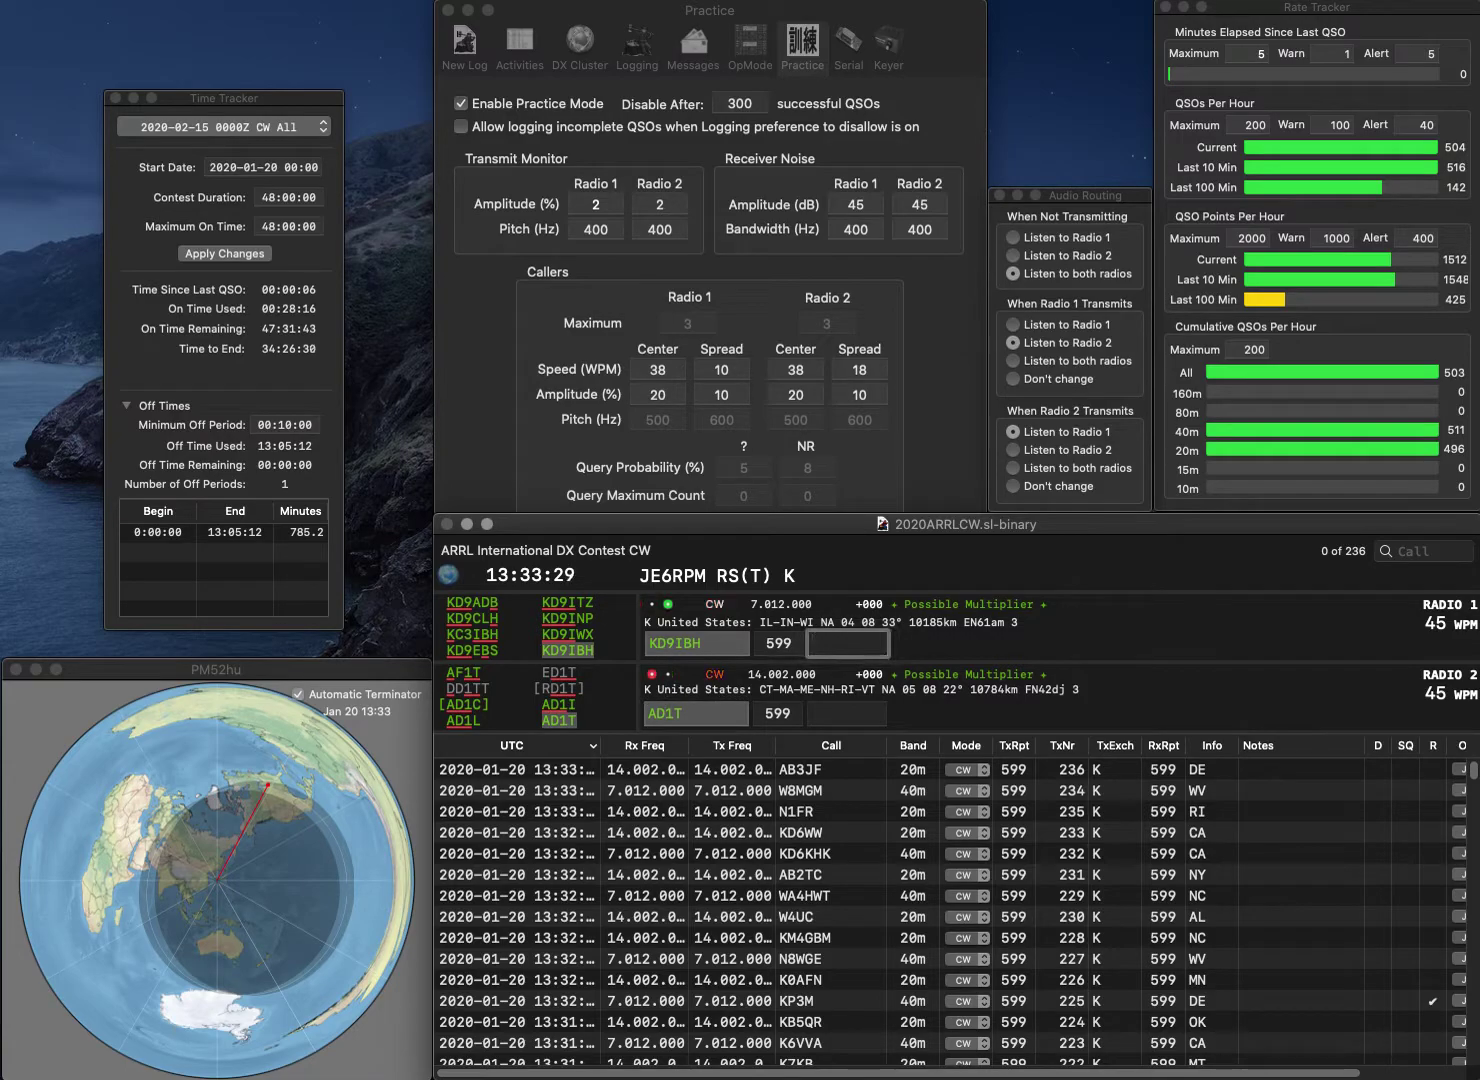
type("W")
type("I")
key("Return")
key("space")
key("Left")
key("Left")
key("BackSpace")
type("G")
key("Return")
Answer W4LP on Radio 1 and log AG1T on Radio 2 with exchange MA
type("W4LP")
key("Return")
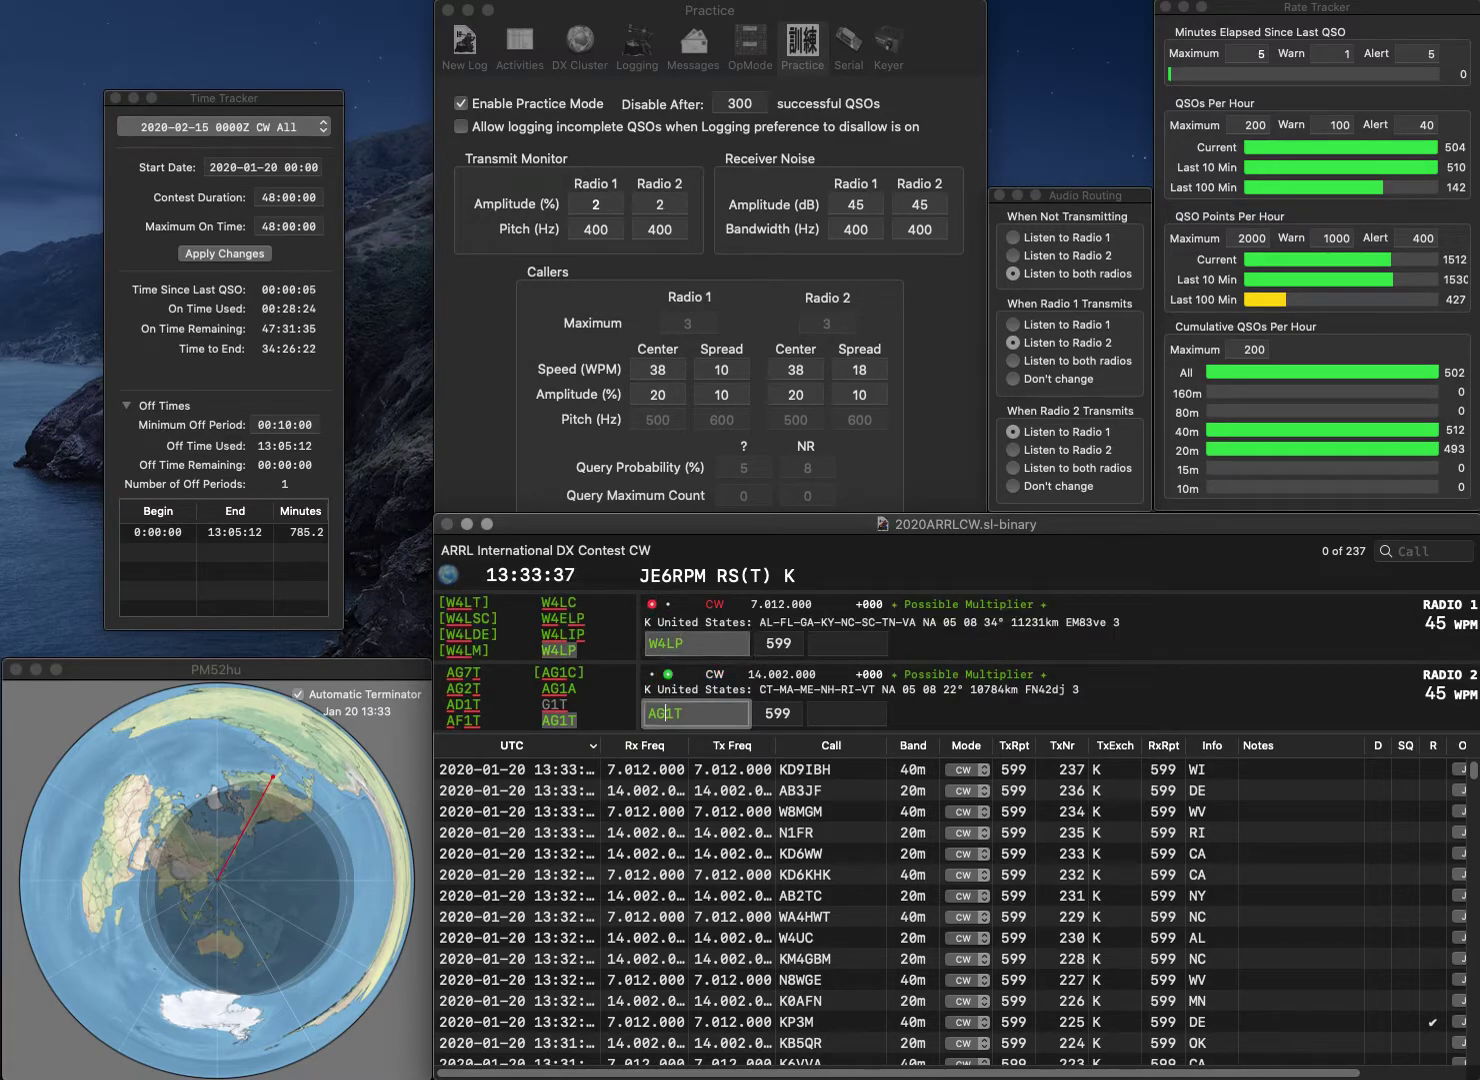
type("MA")
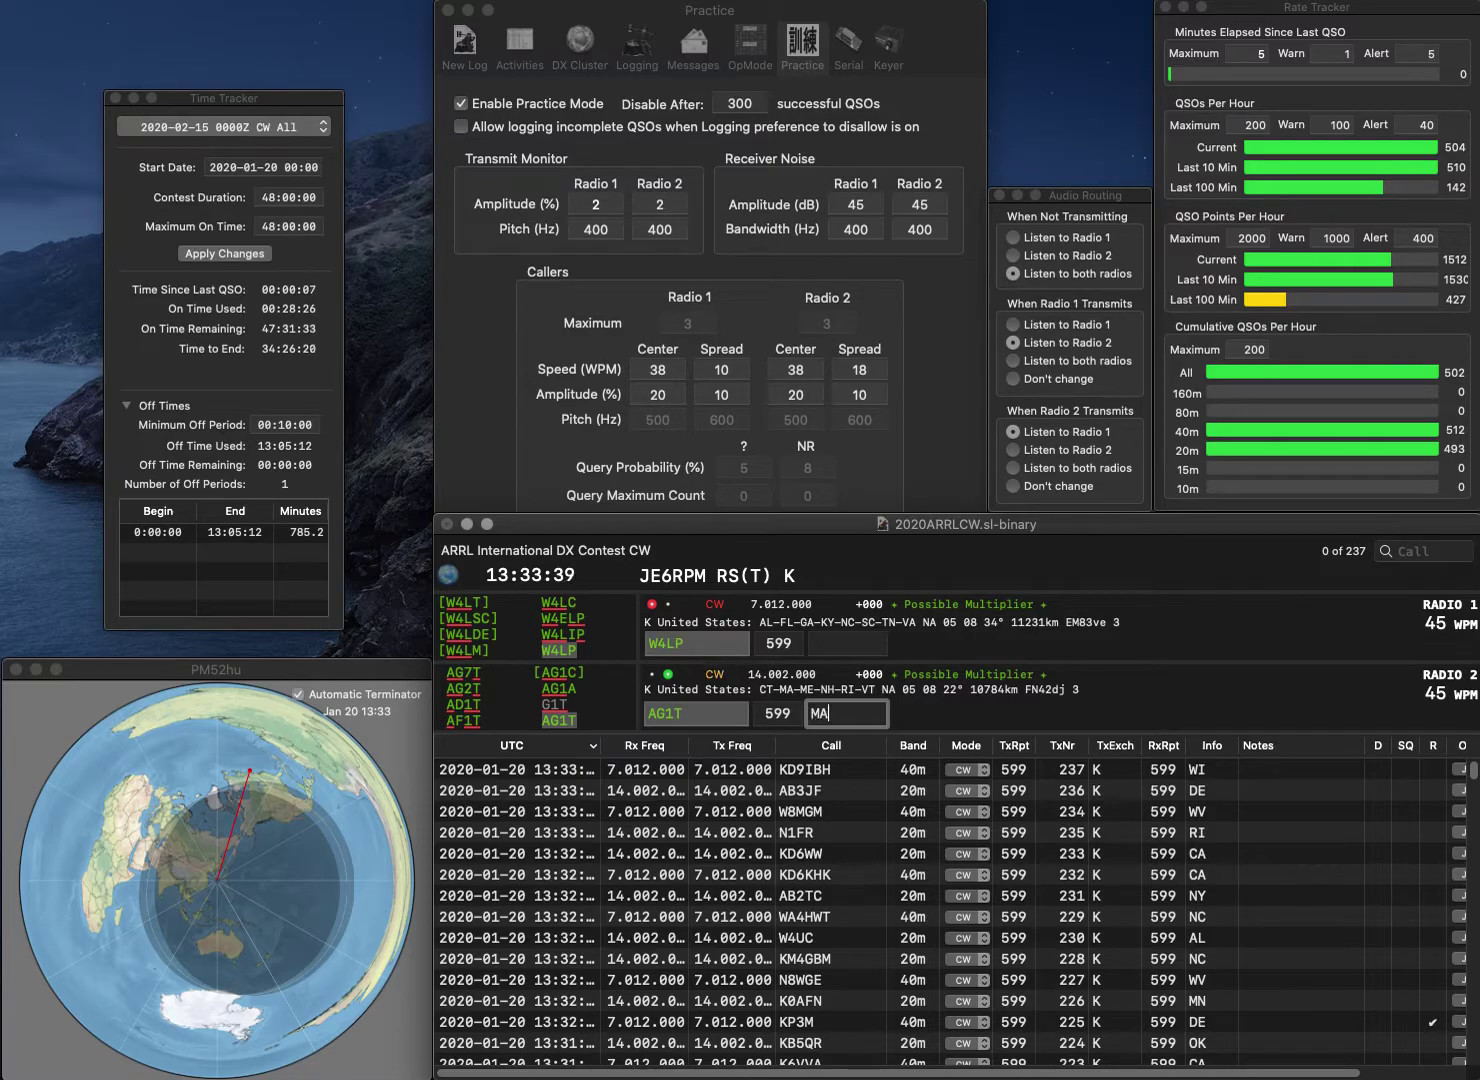
key("Return")
type("KY")
key("Return")
type("K2")
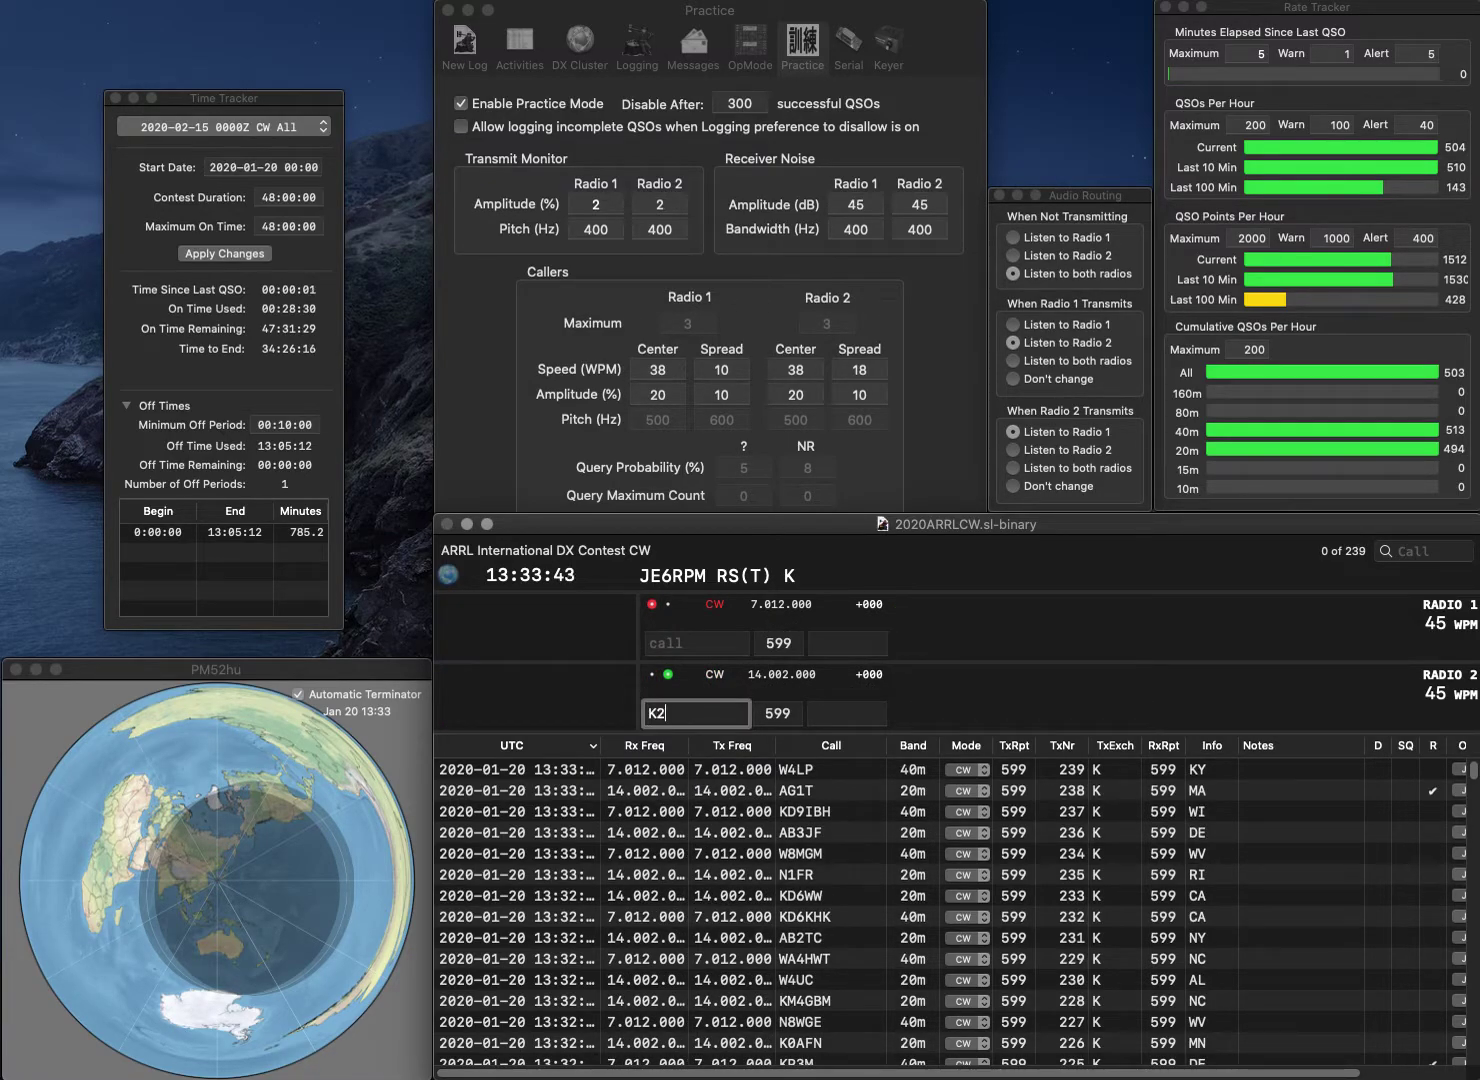
type("WK")
key("Return")
type("K")
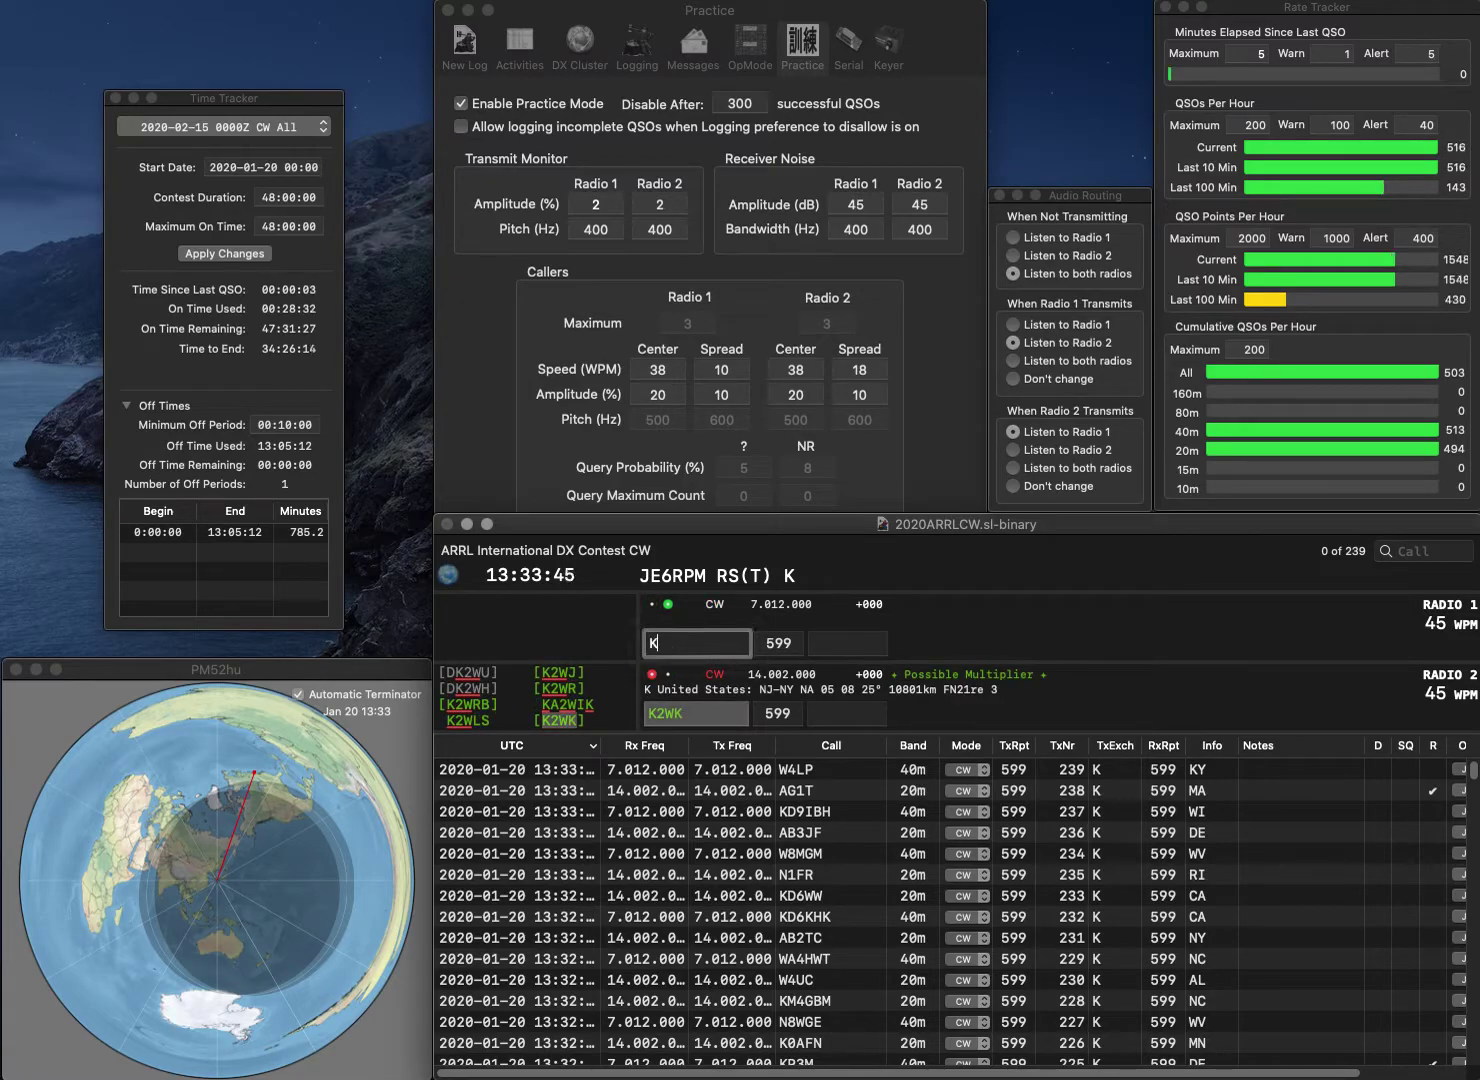
type("X4MI")
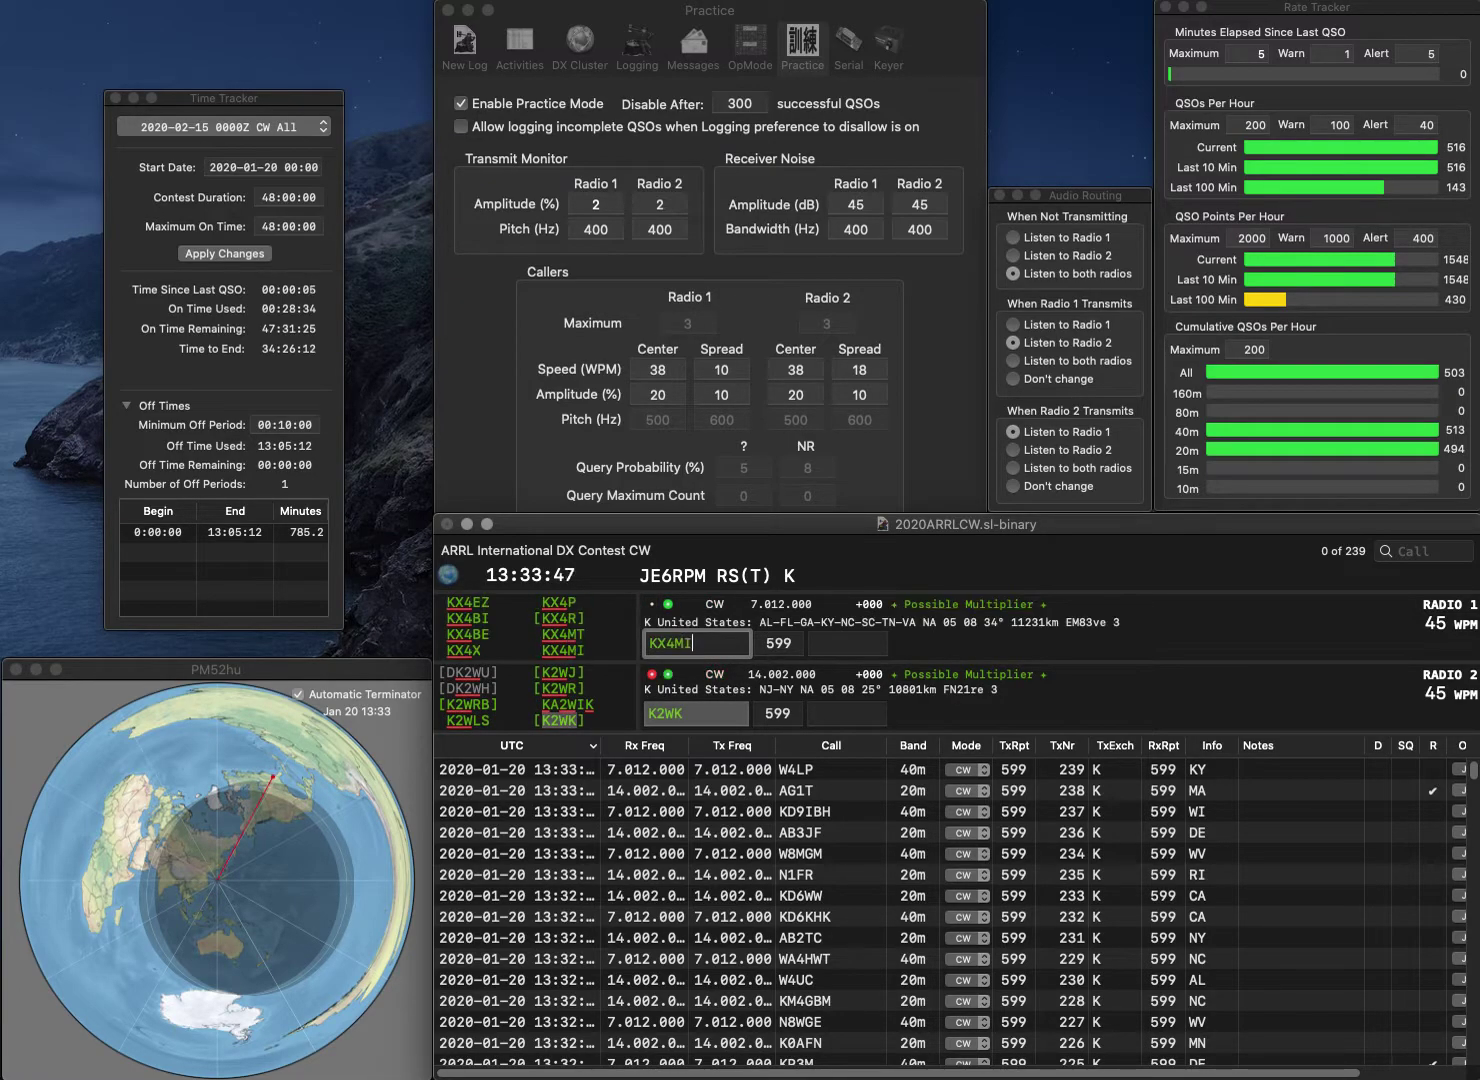
key("Return")
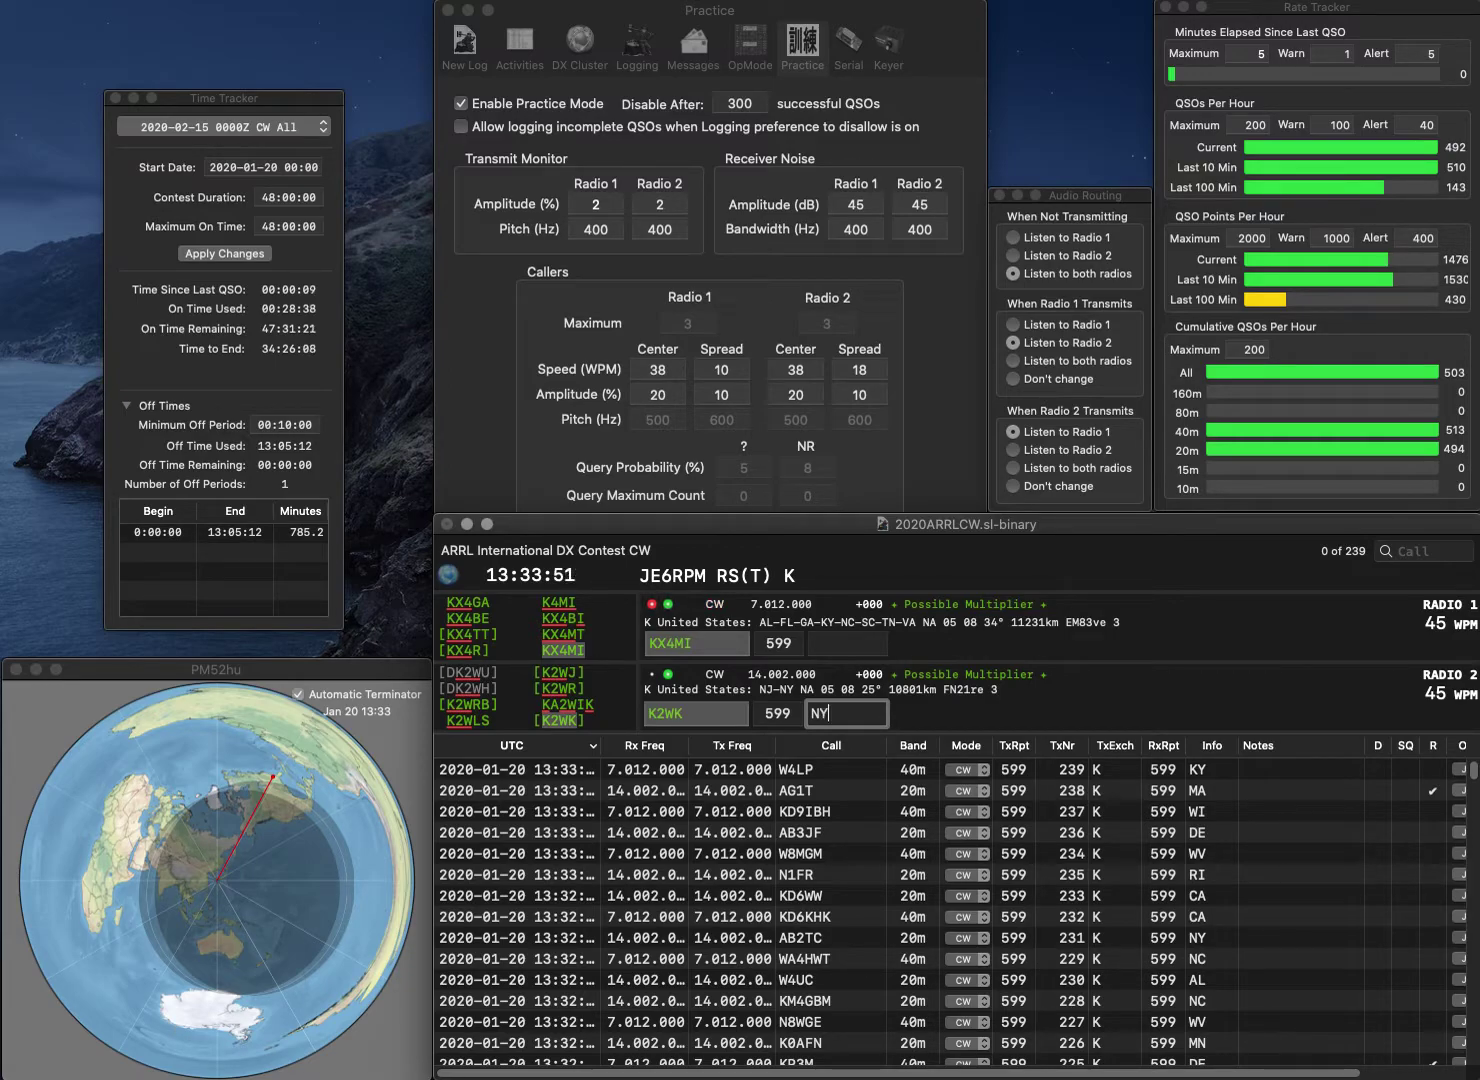
key("Return")
type("TN")
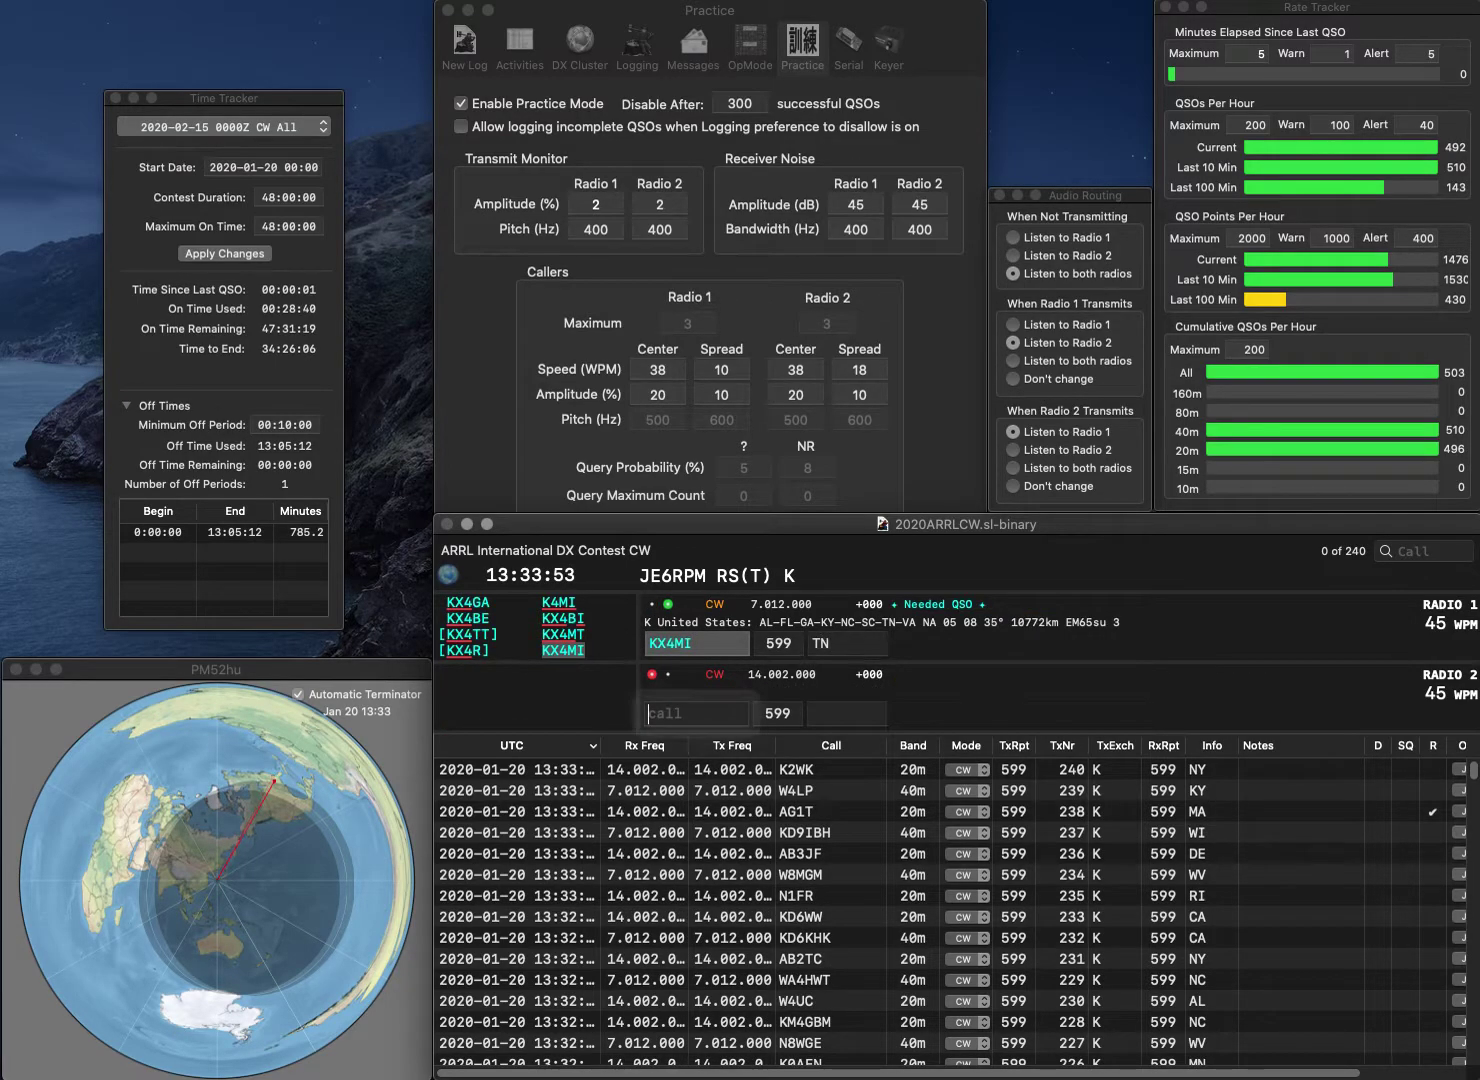
key("Return")
type("W4")
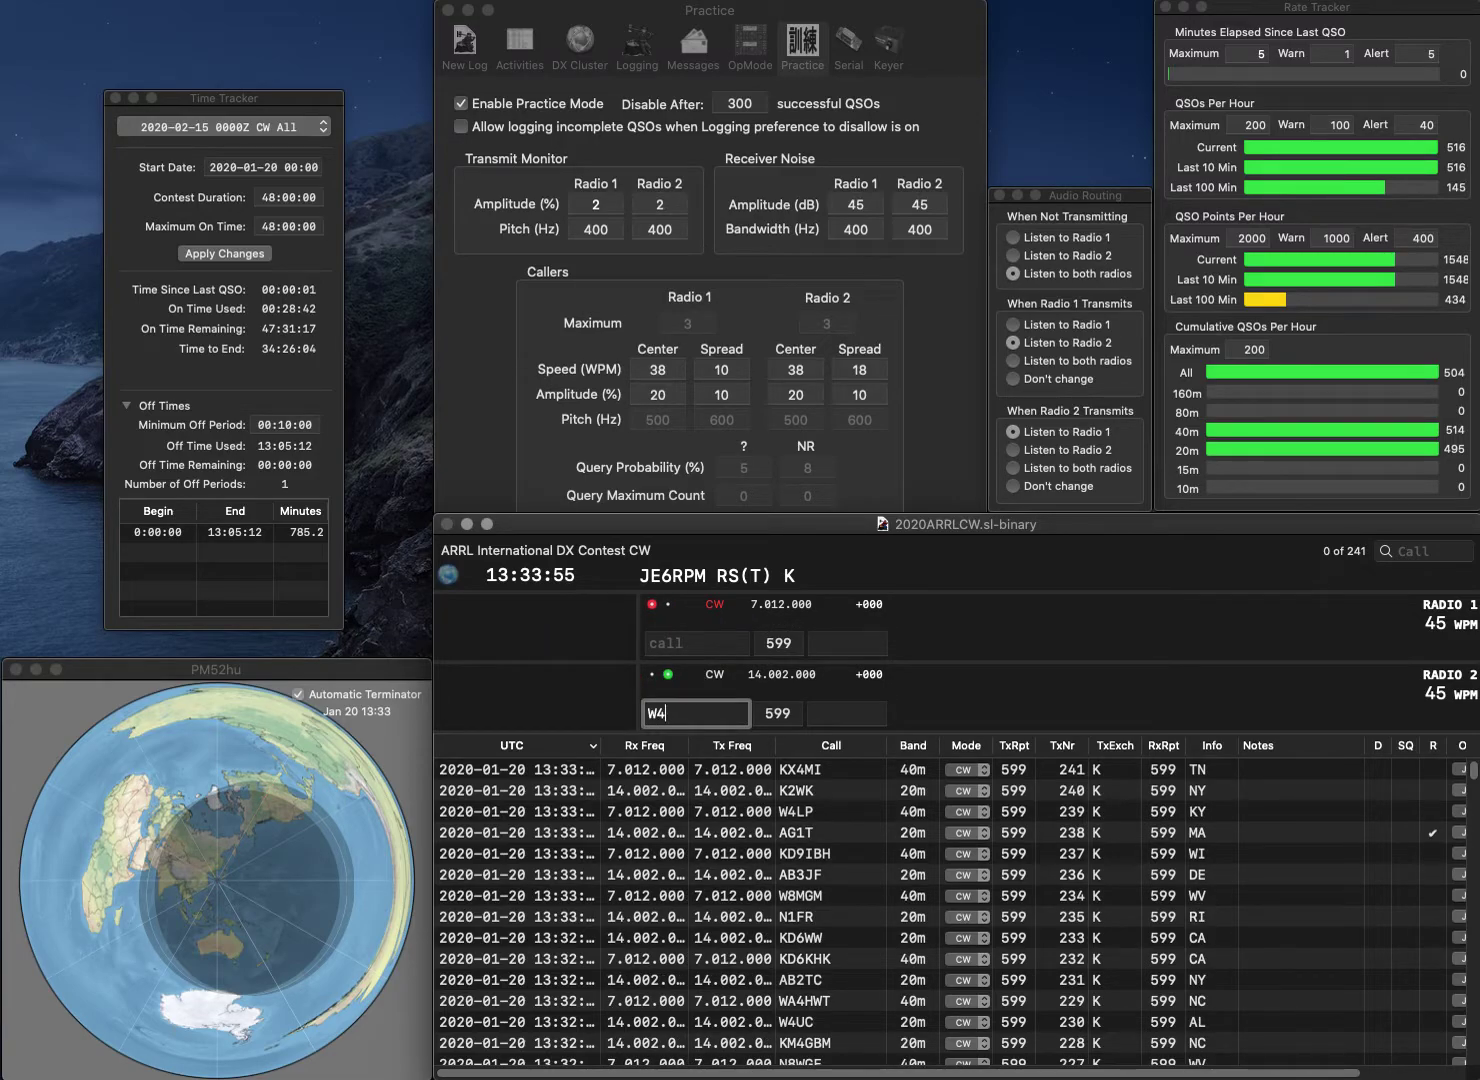
key("Return")
type("K")
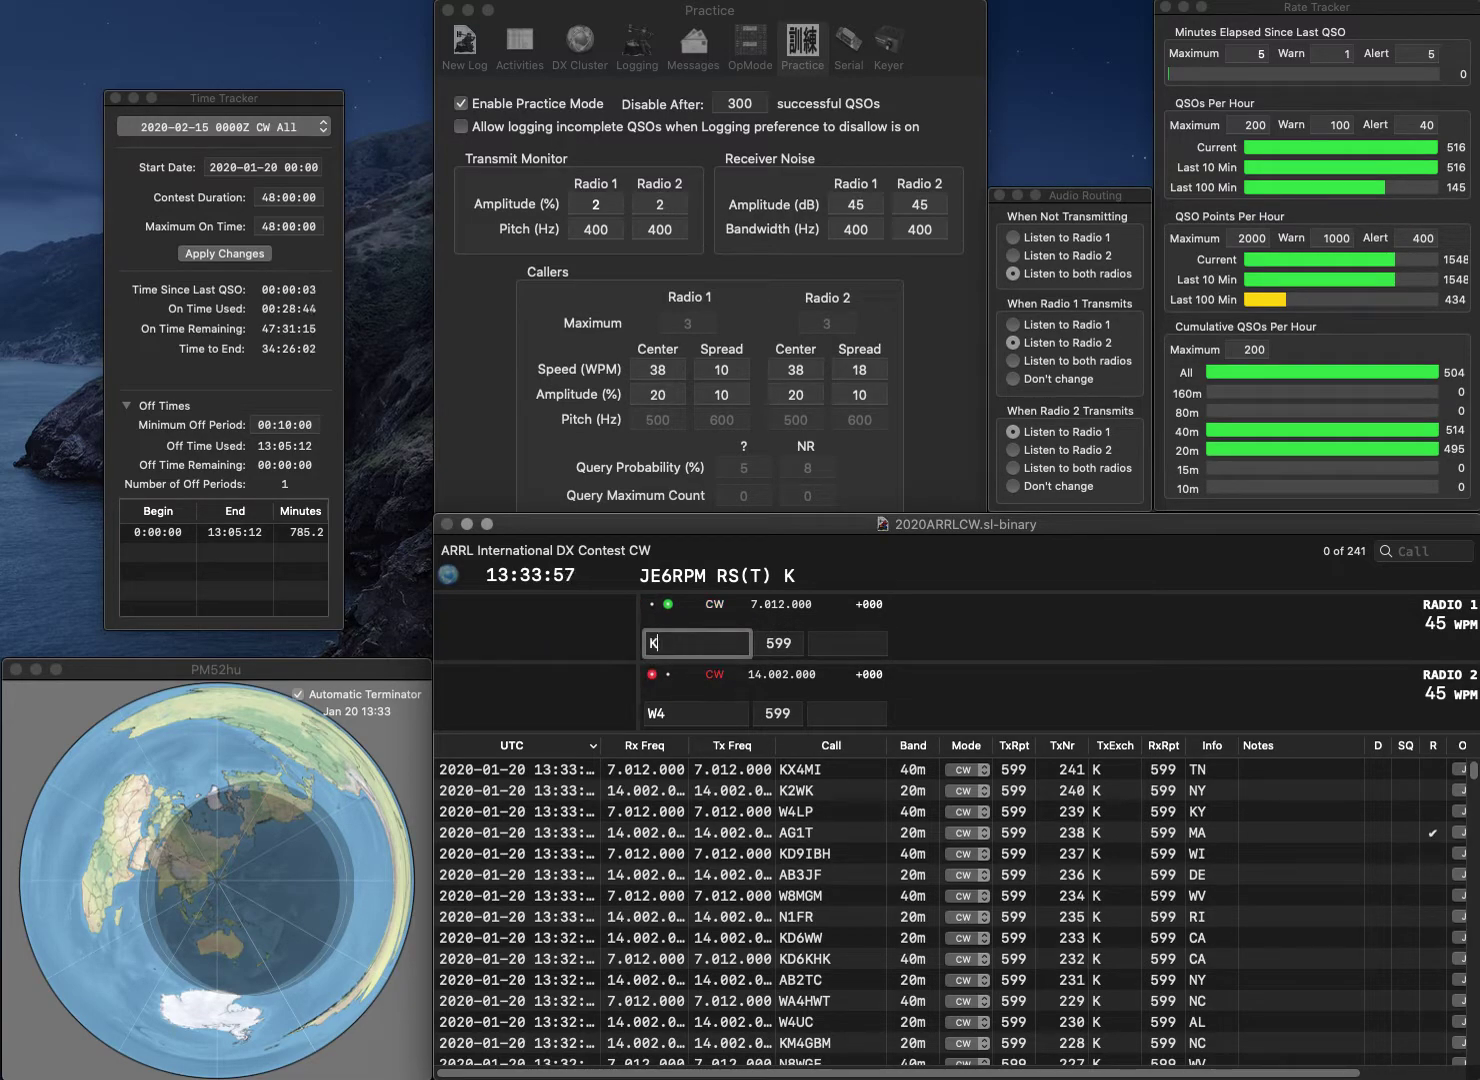
type("4KKL")
key("Return")
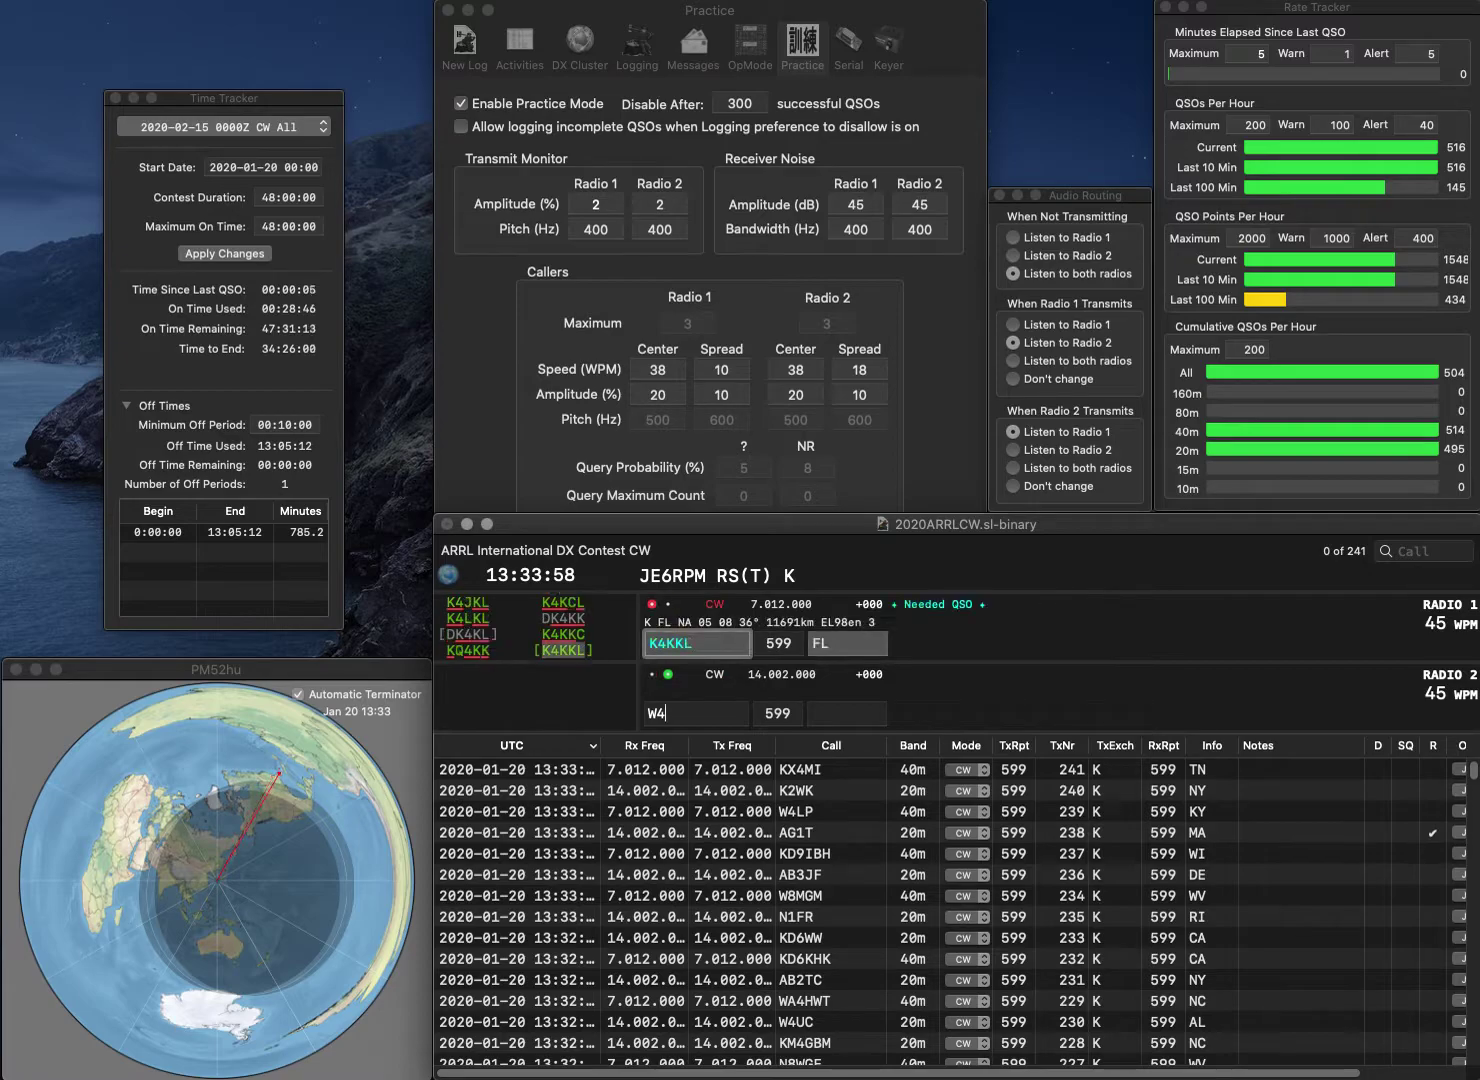
type("F")
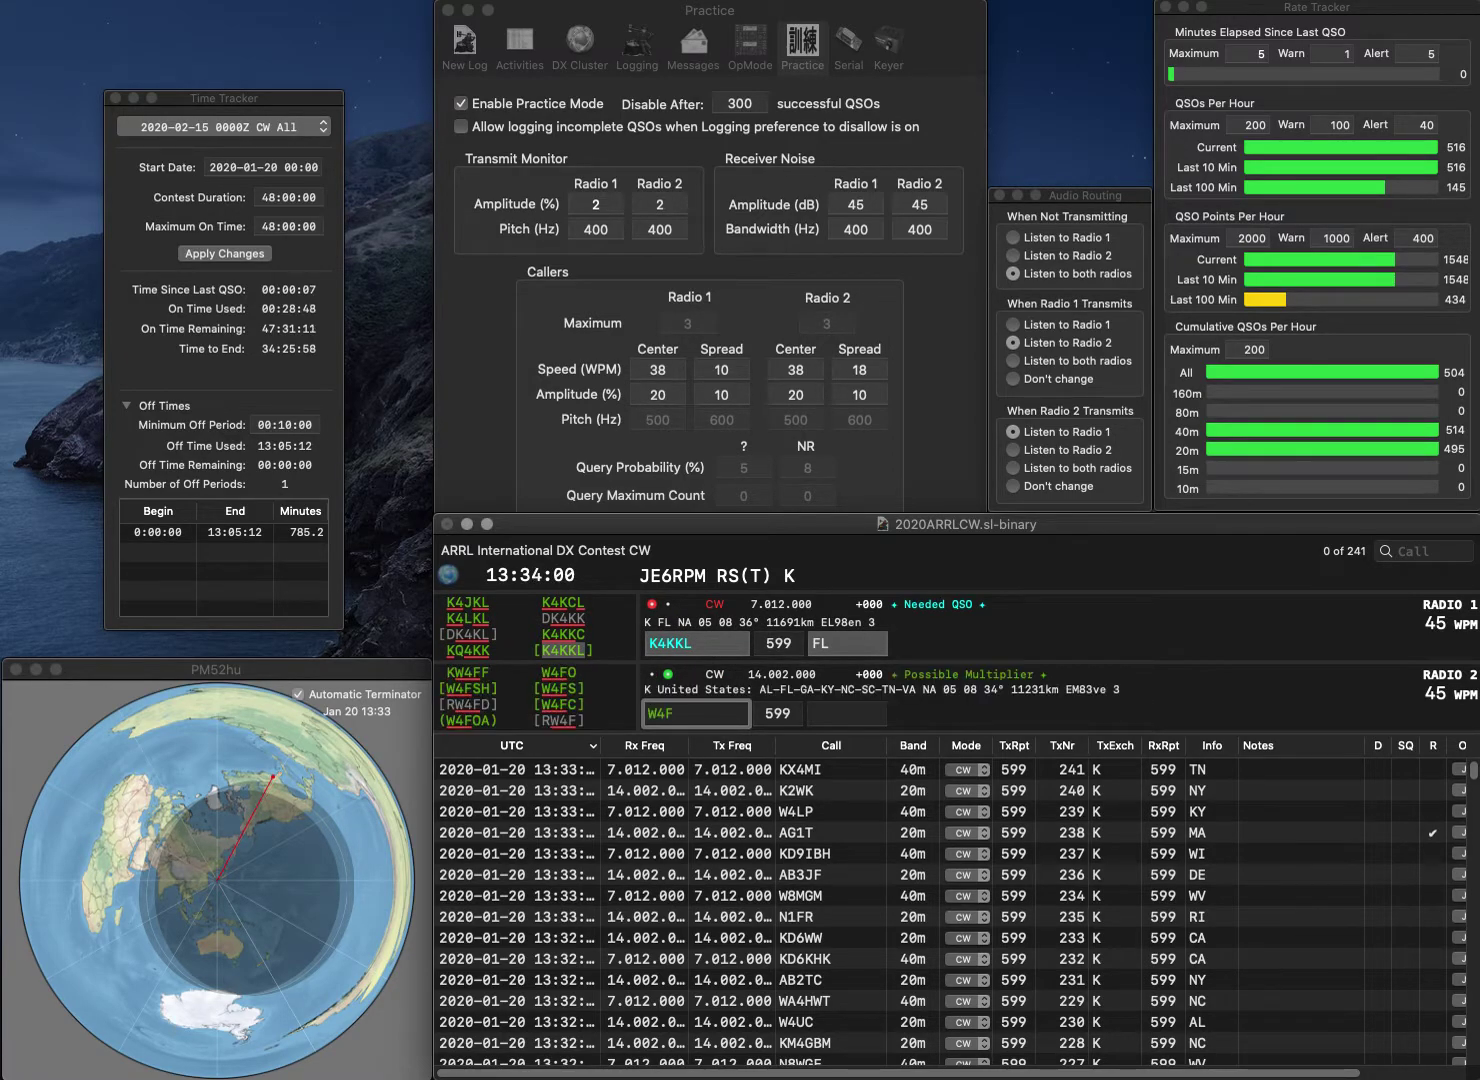
key("BackSpace")
type("UK")
key("Return")
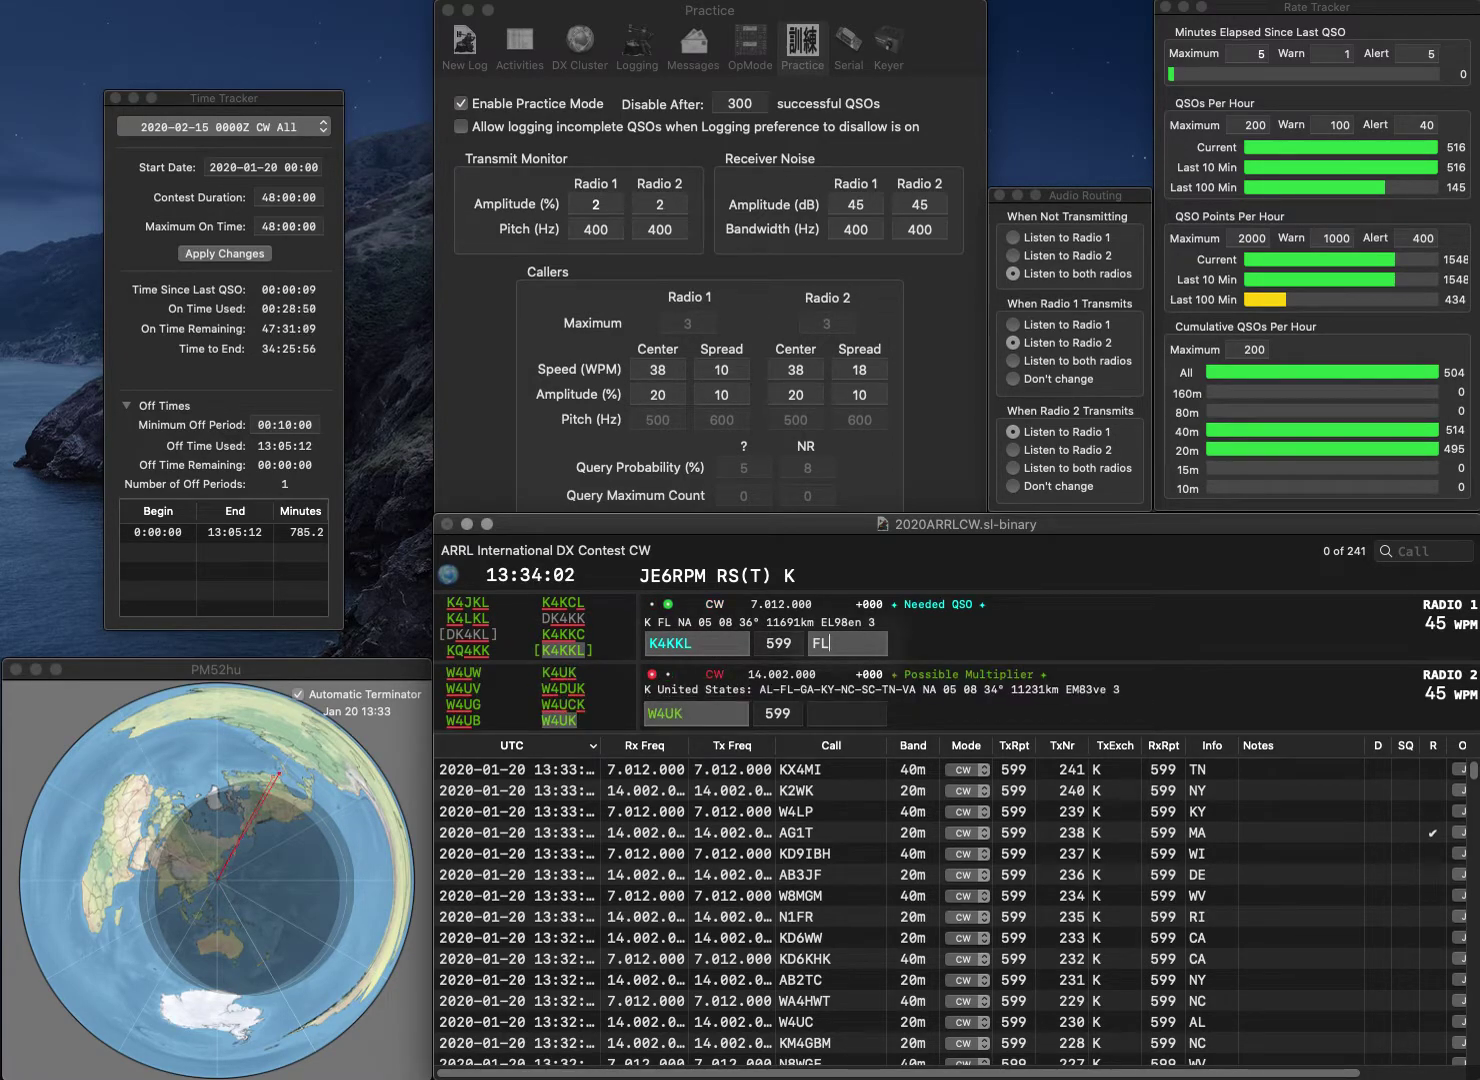
key("Return")
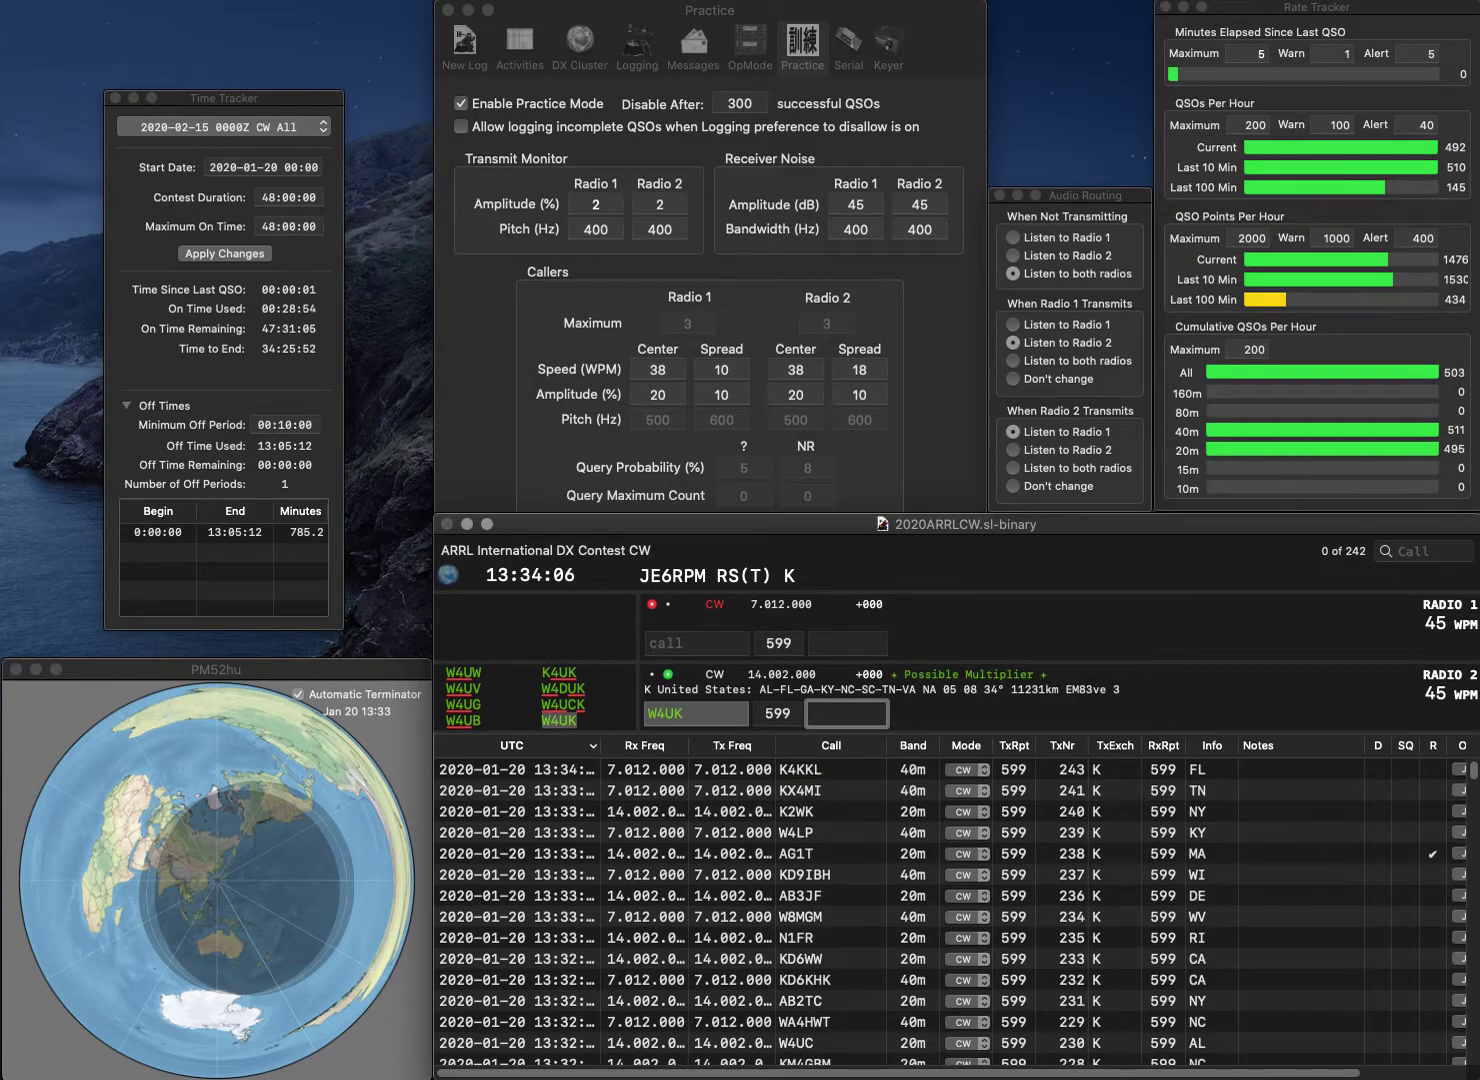
Log W4UK on Radio 2 with exchange SC and answer N5DTT on Radio 1
key("Return")
type("N5")
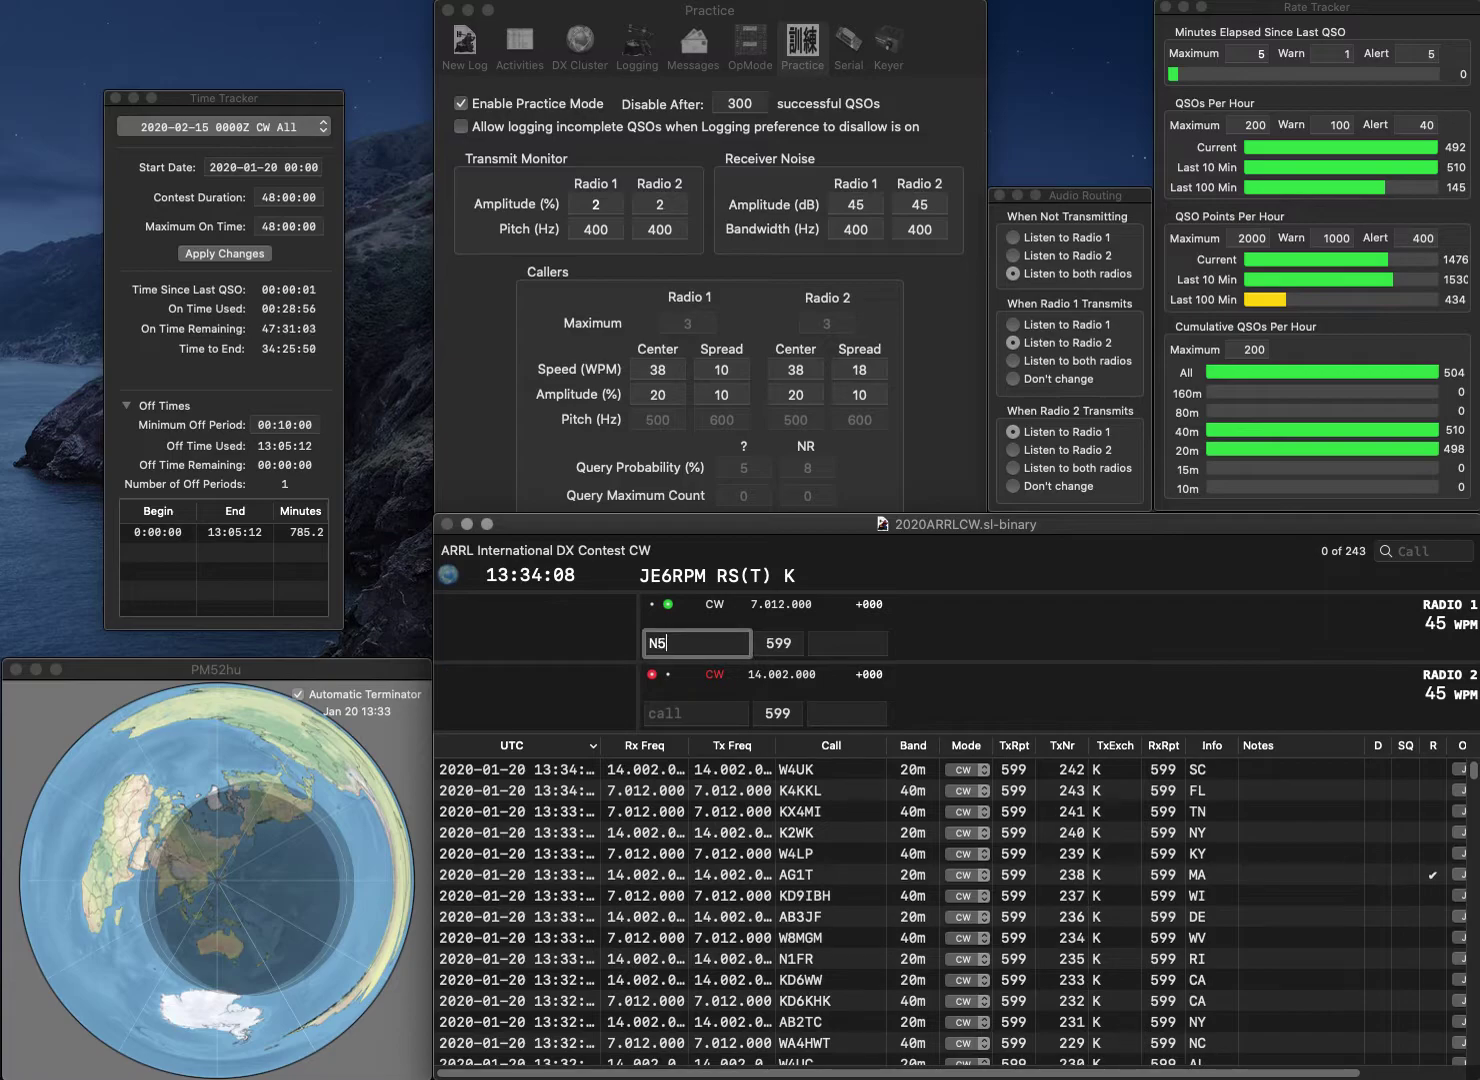
type("DTT")
key("Return")
type("K")
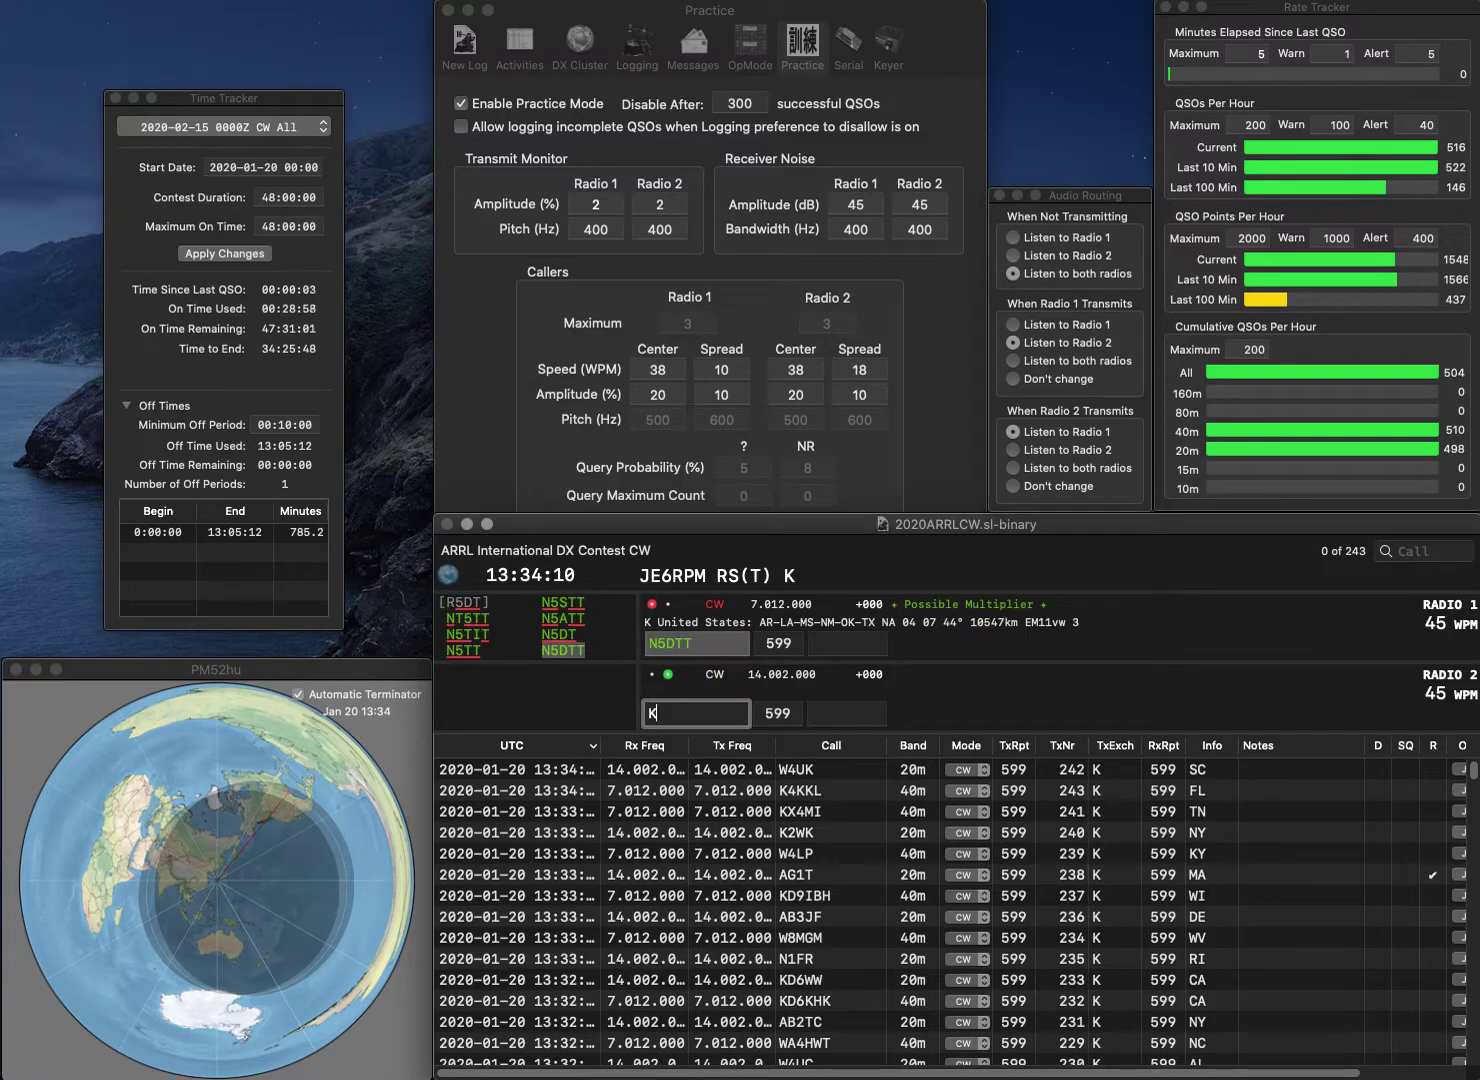
type("0KKV")
key("Return")
type("MS")
key("Return")
Log K0KKV on Radio 2 with exchange NE and answer N3RD on Radio 1
key("Tab")
key("Return")
type("K3RD")
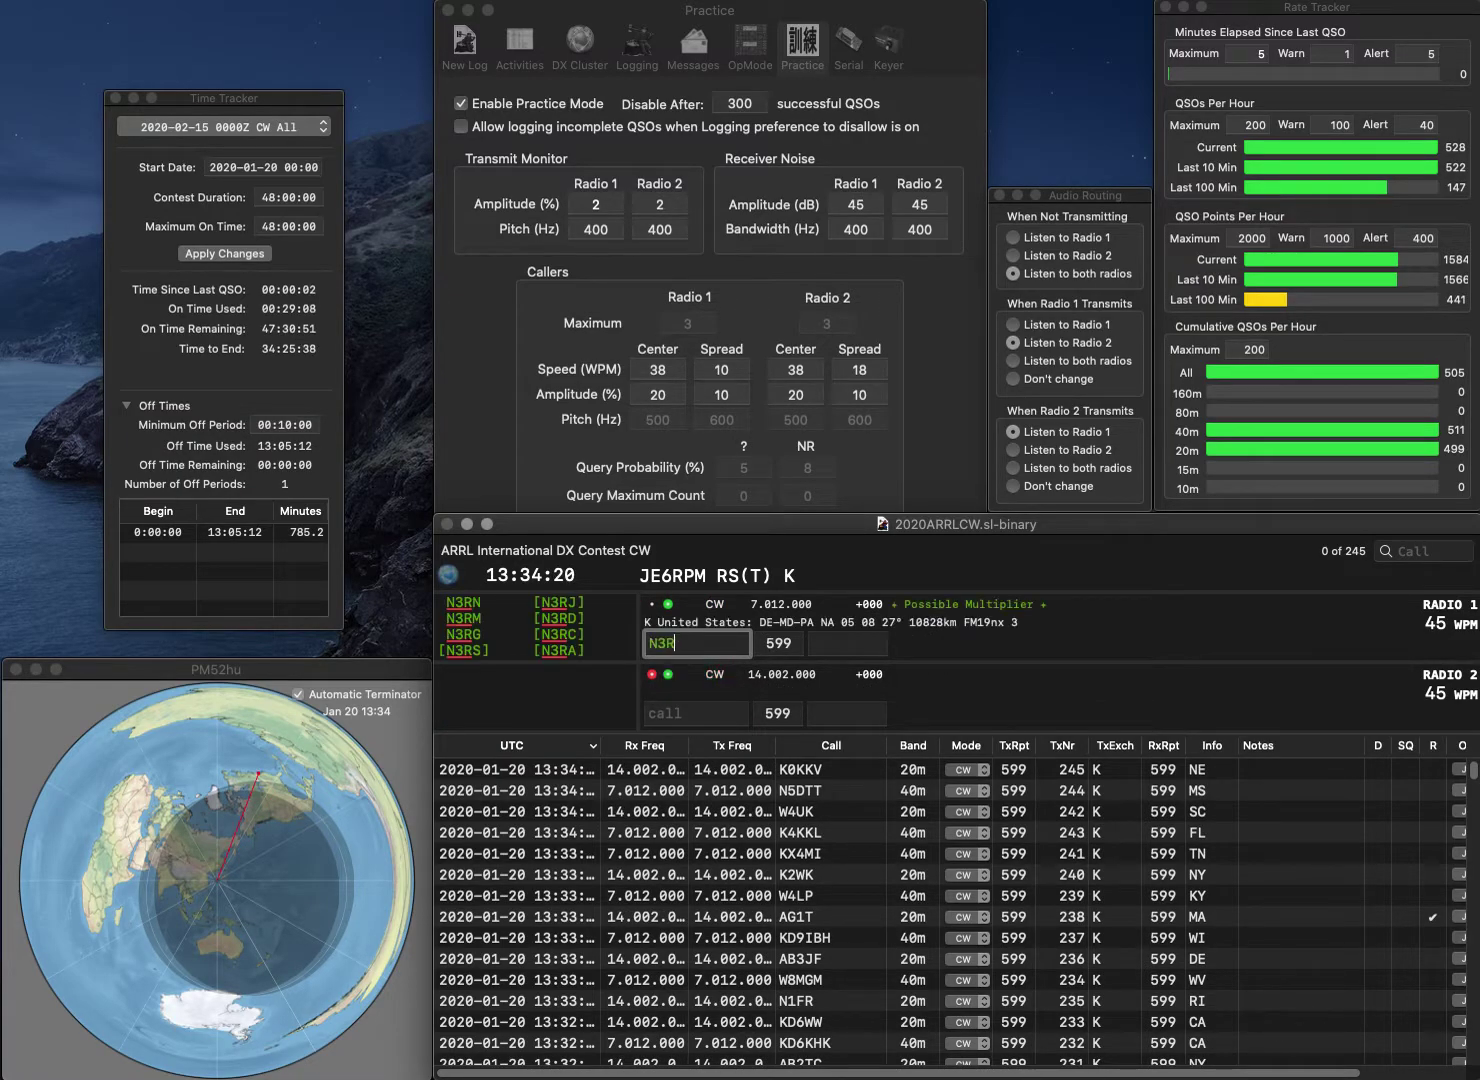
key("Return")
type("K2DLS")
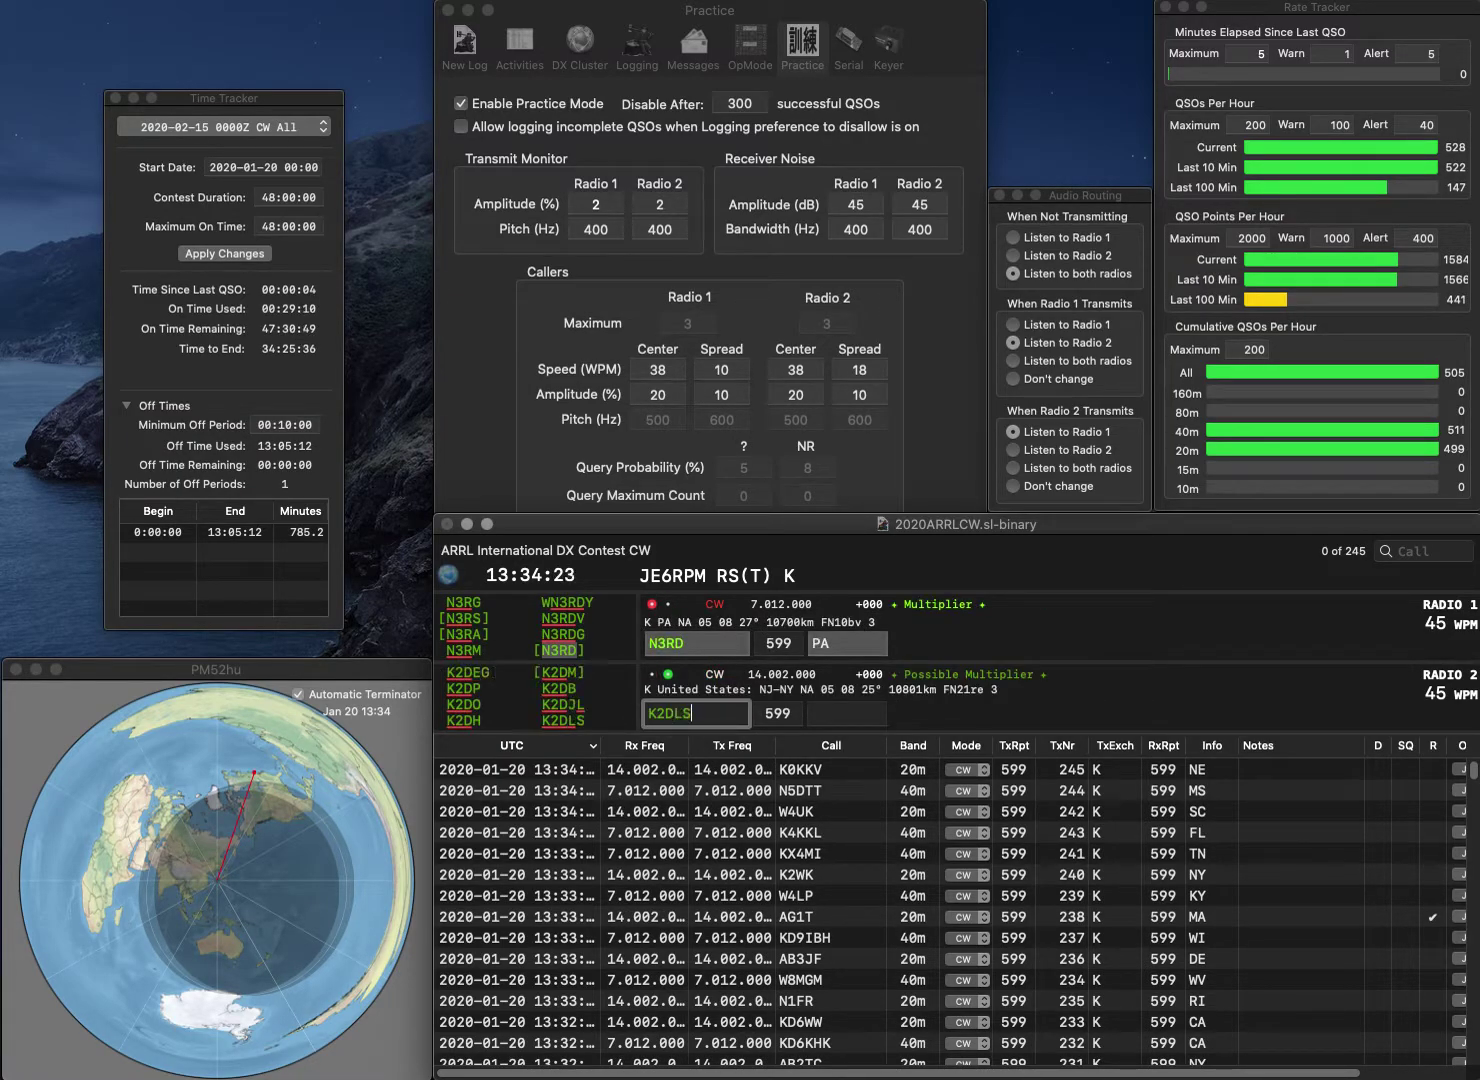
key("Return")
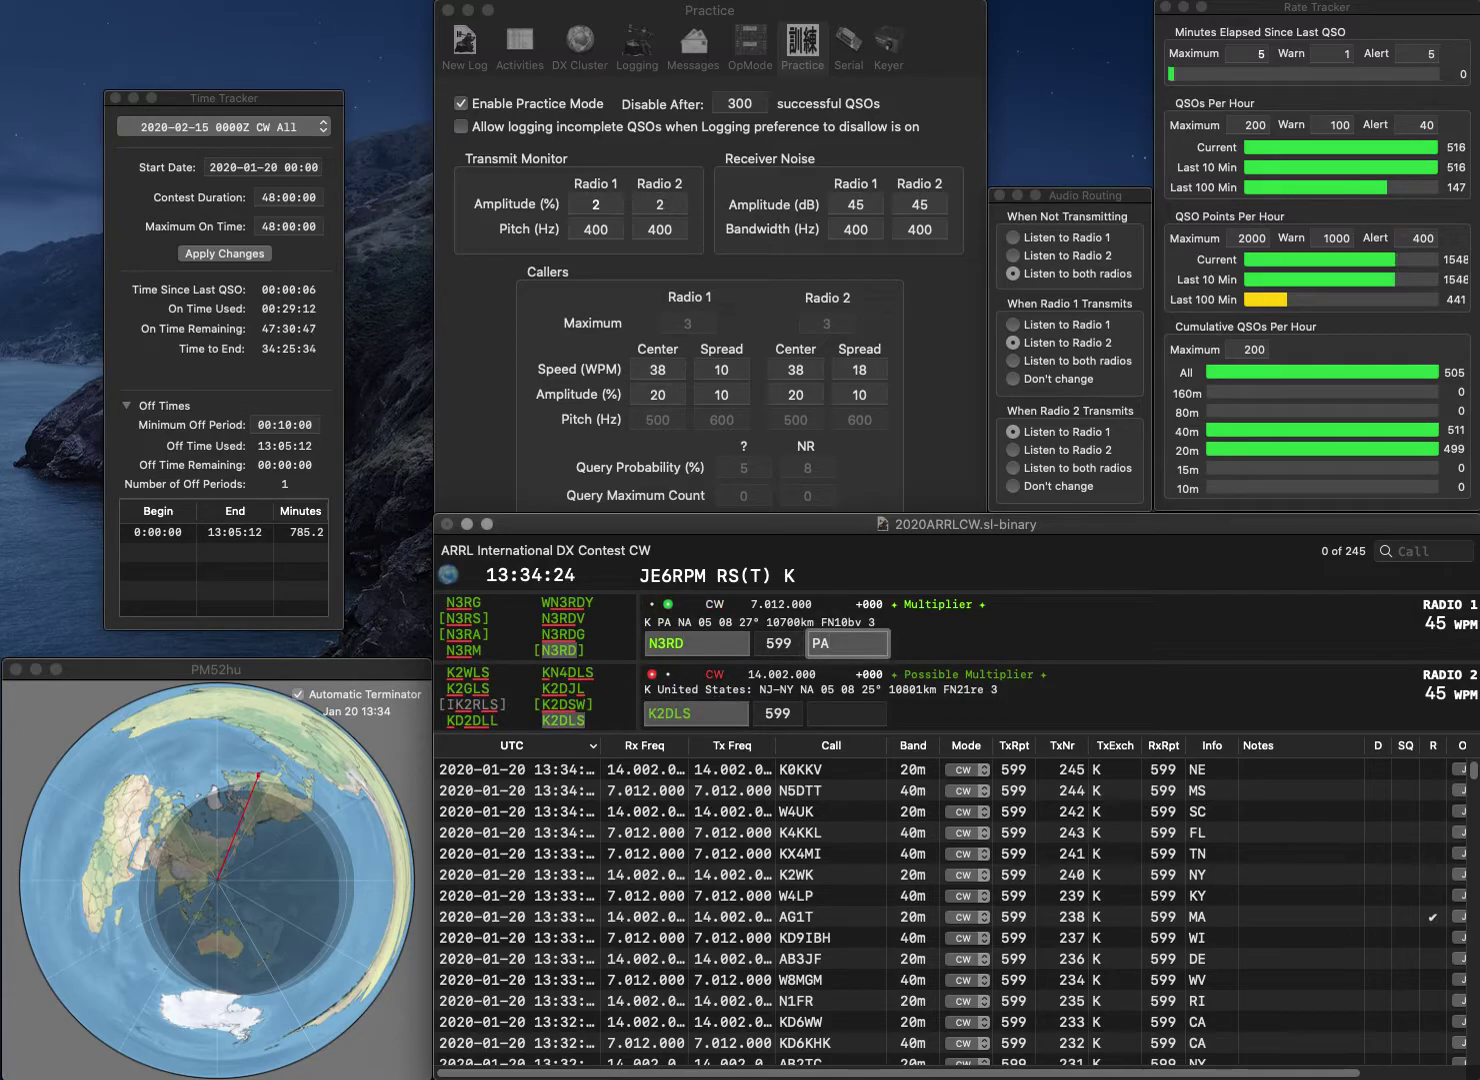
key("Return")
type("N")
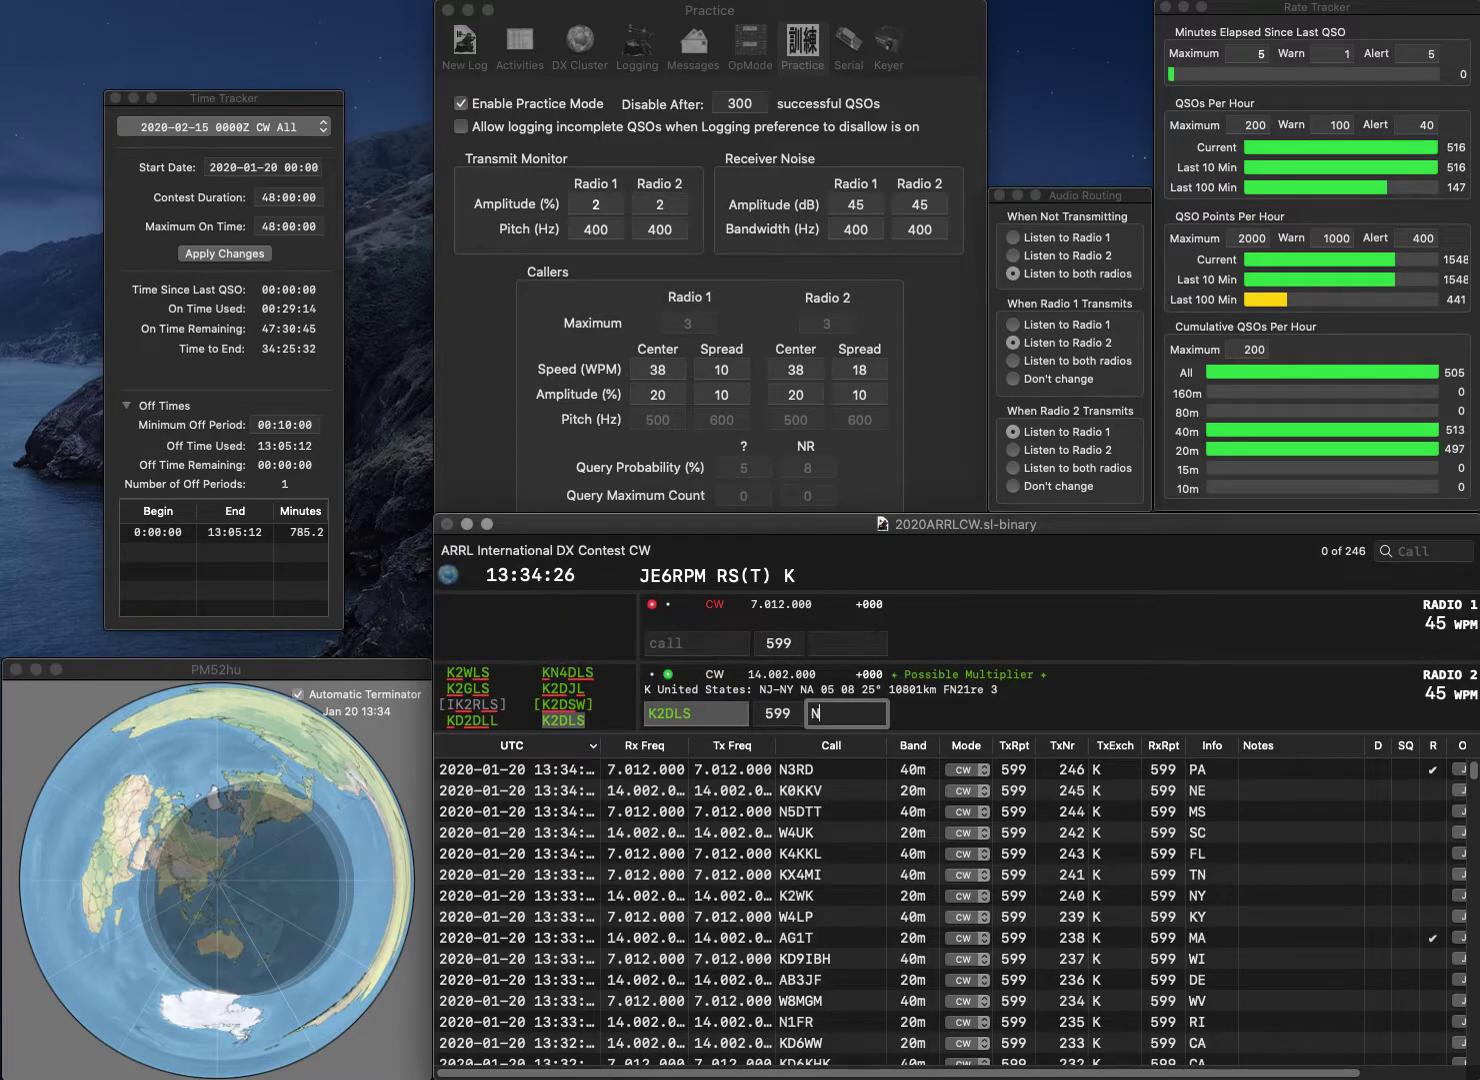
type("J")
key("Return")
type("NU")
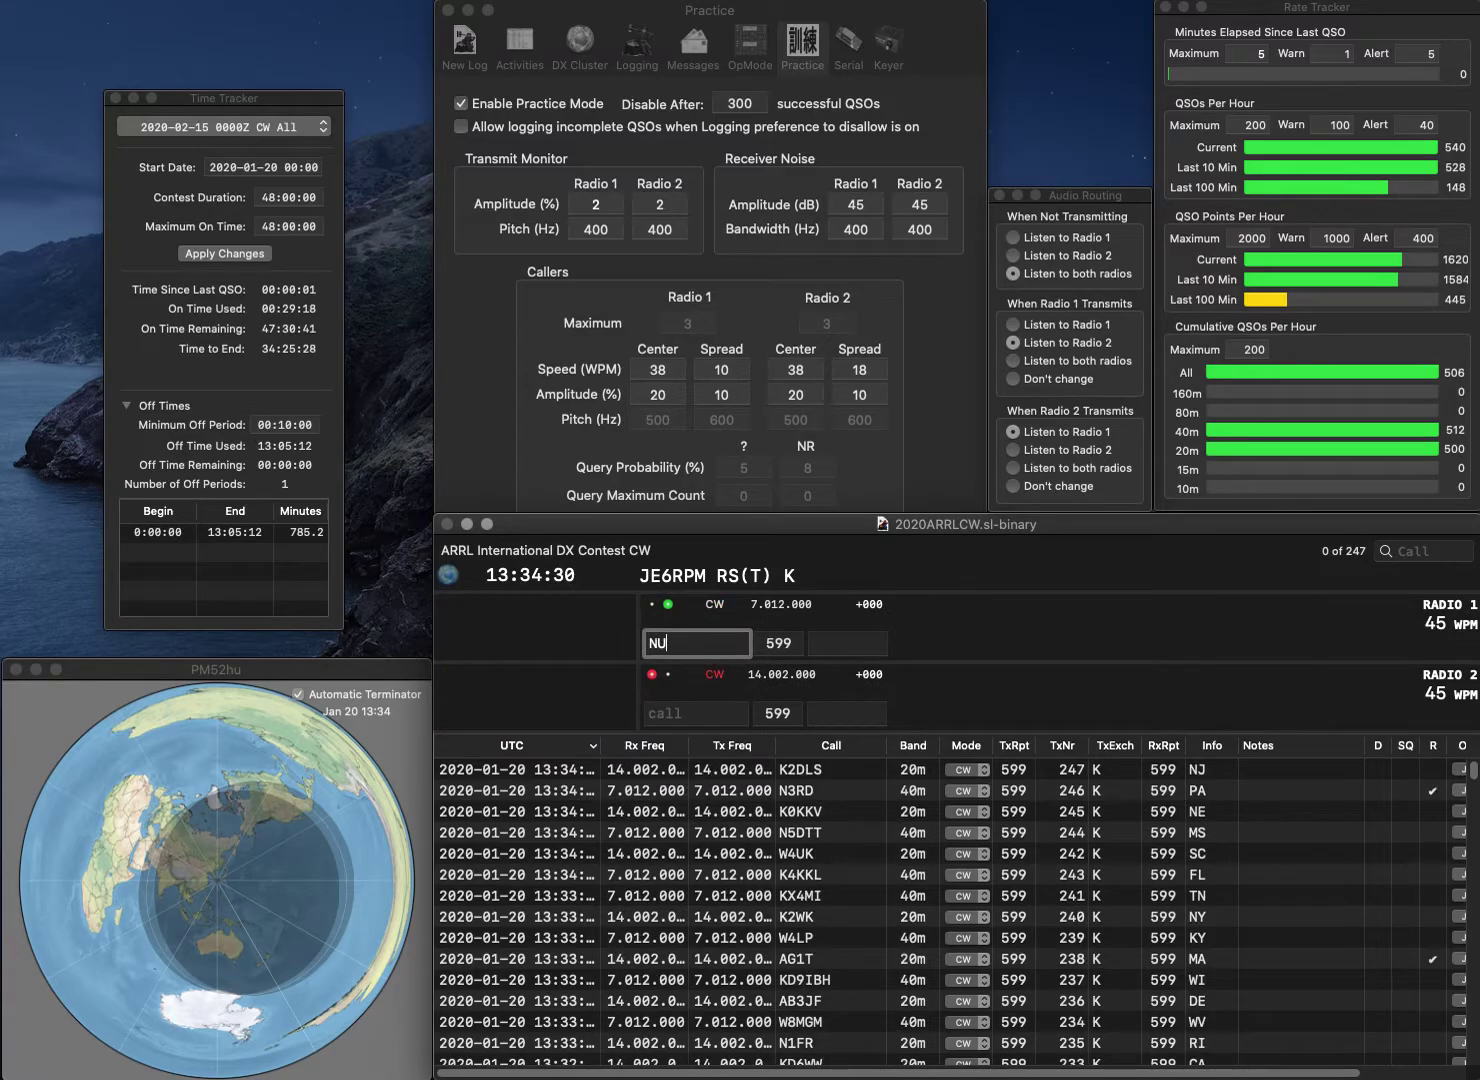
type("8L")
key("Return")
type("KY")
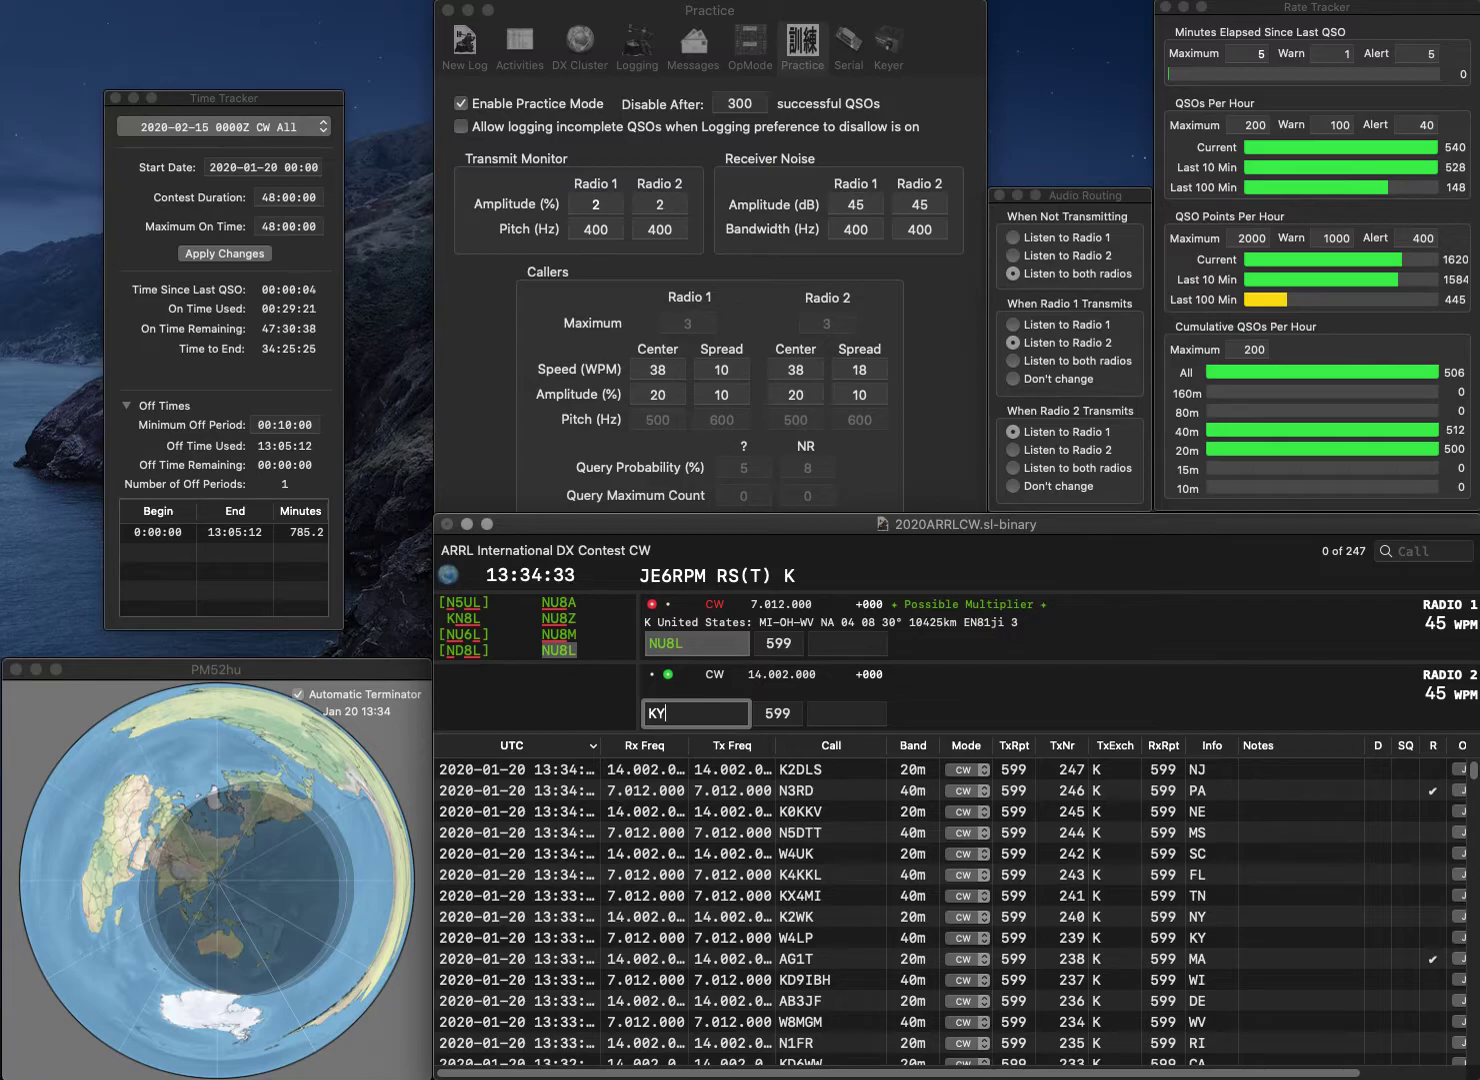
key("Return")
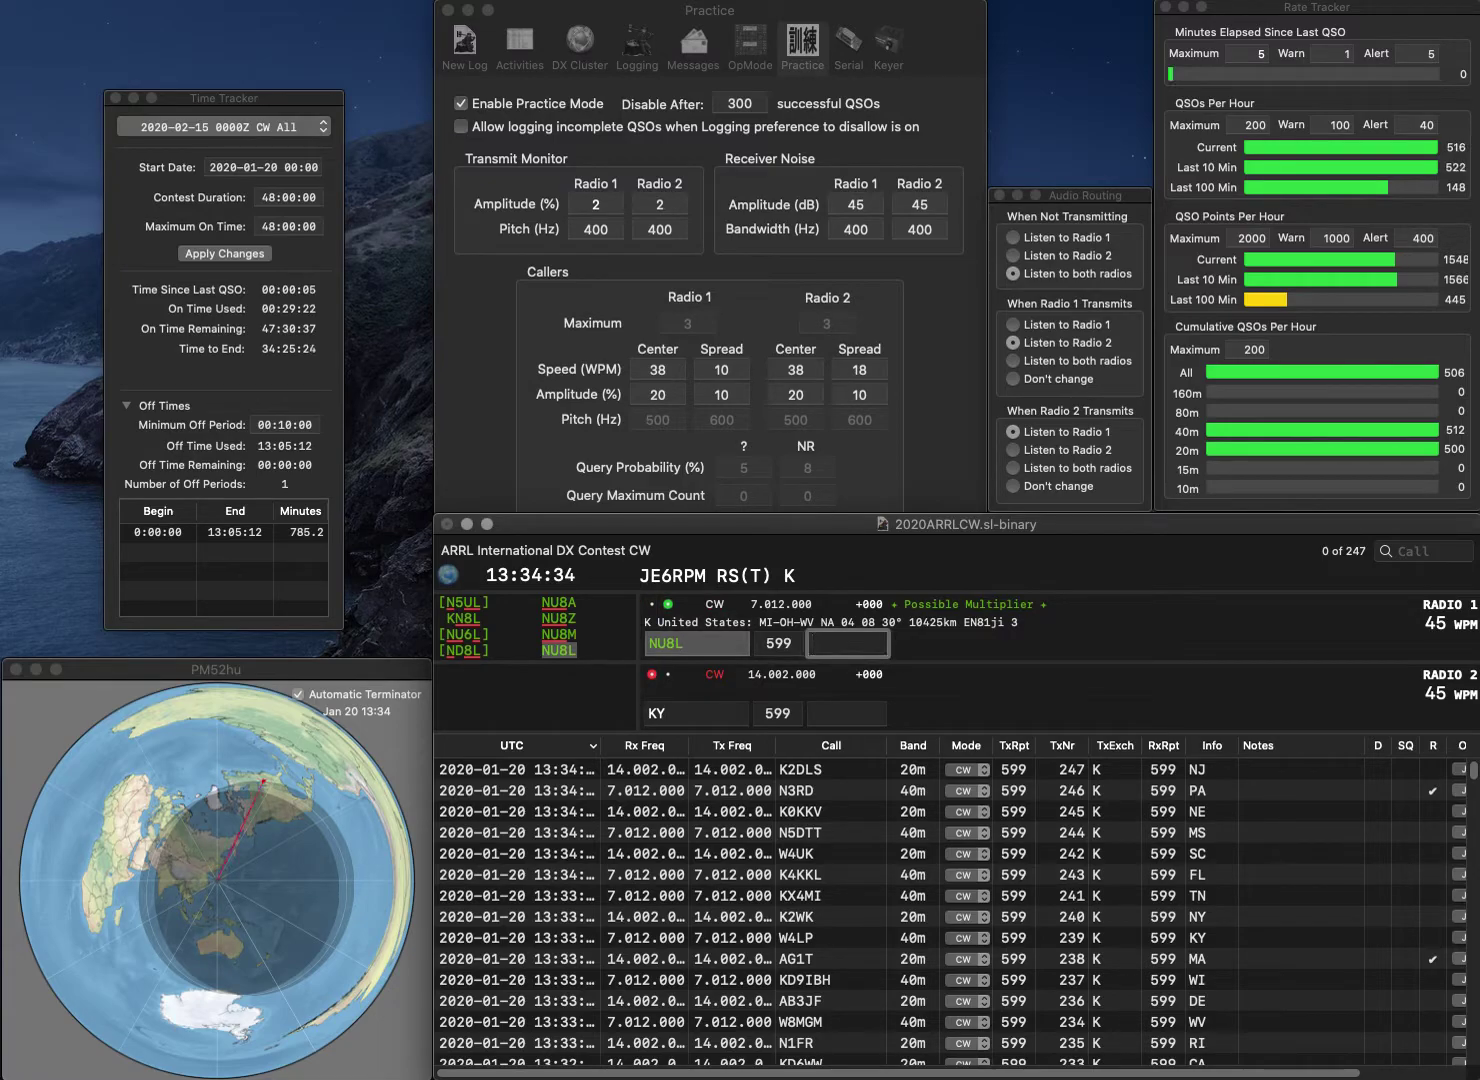
type("MI")
key("Return")
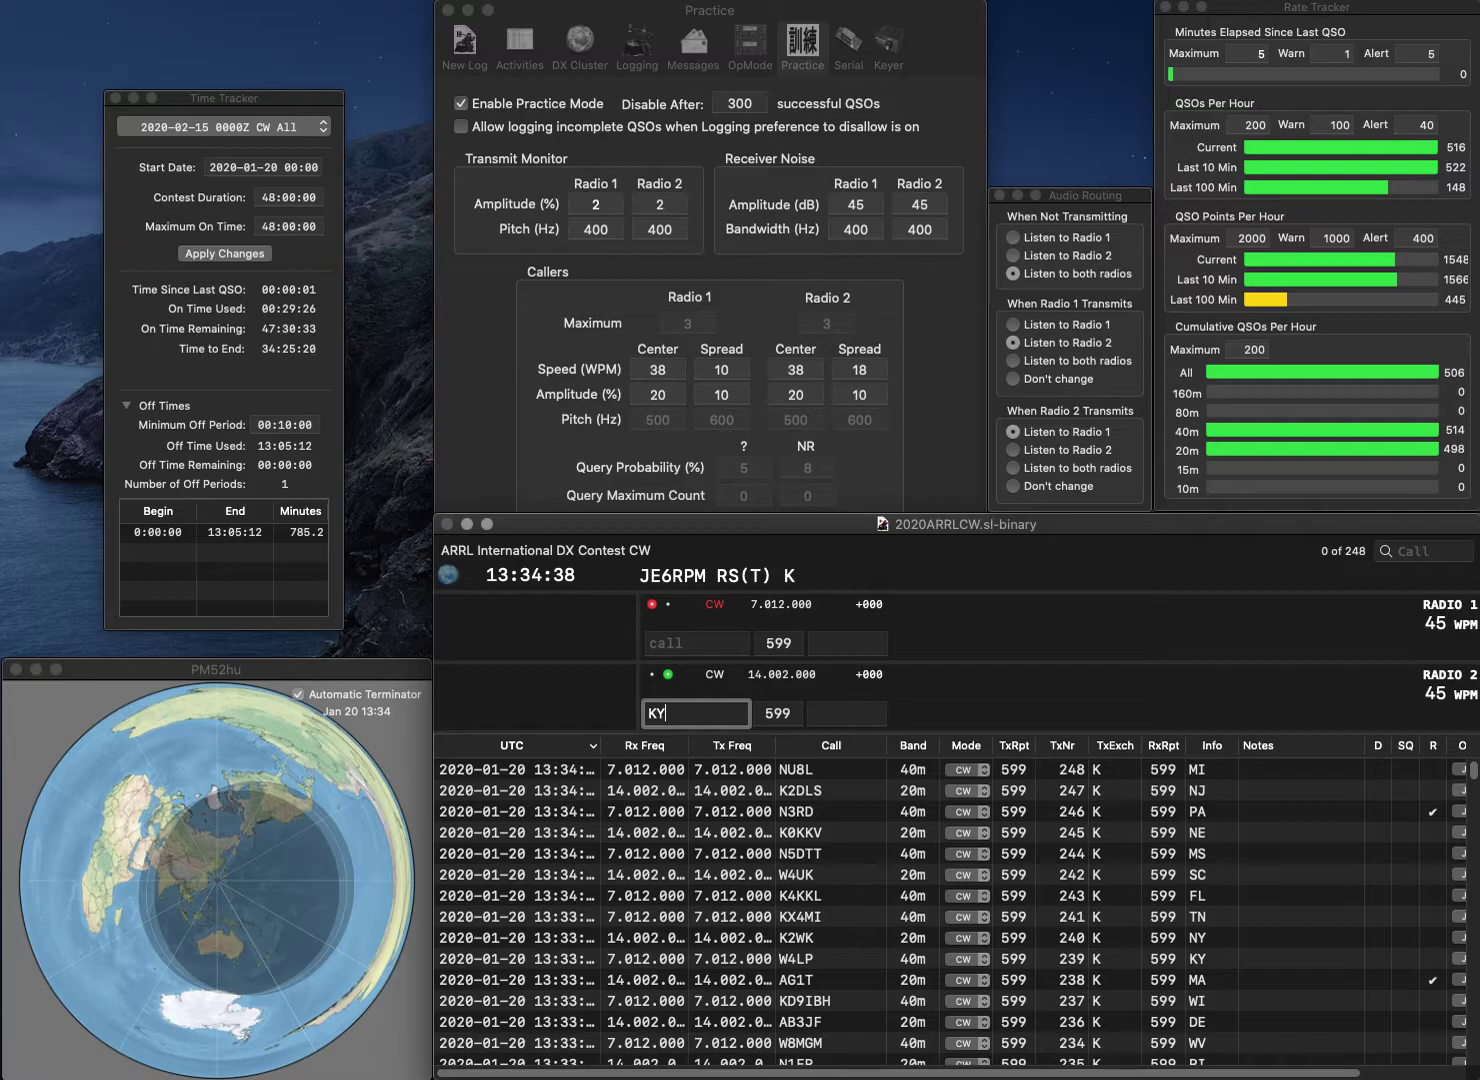
type("7M")
key("Return")
type("B")
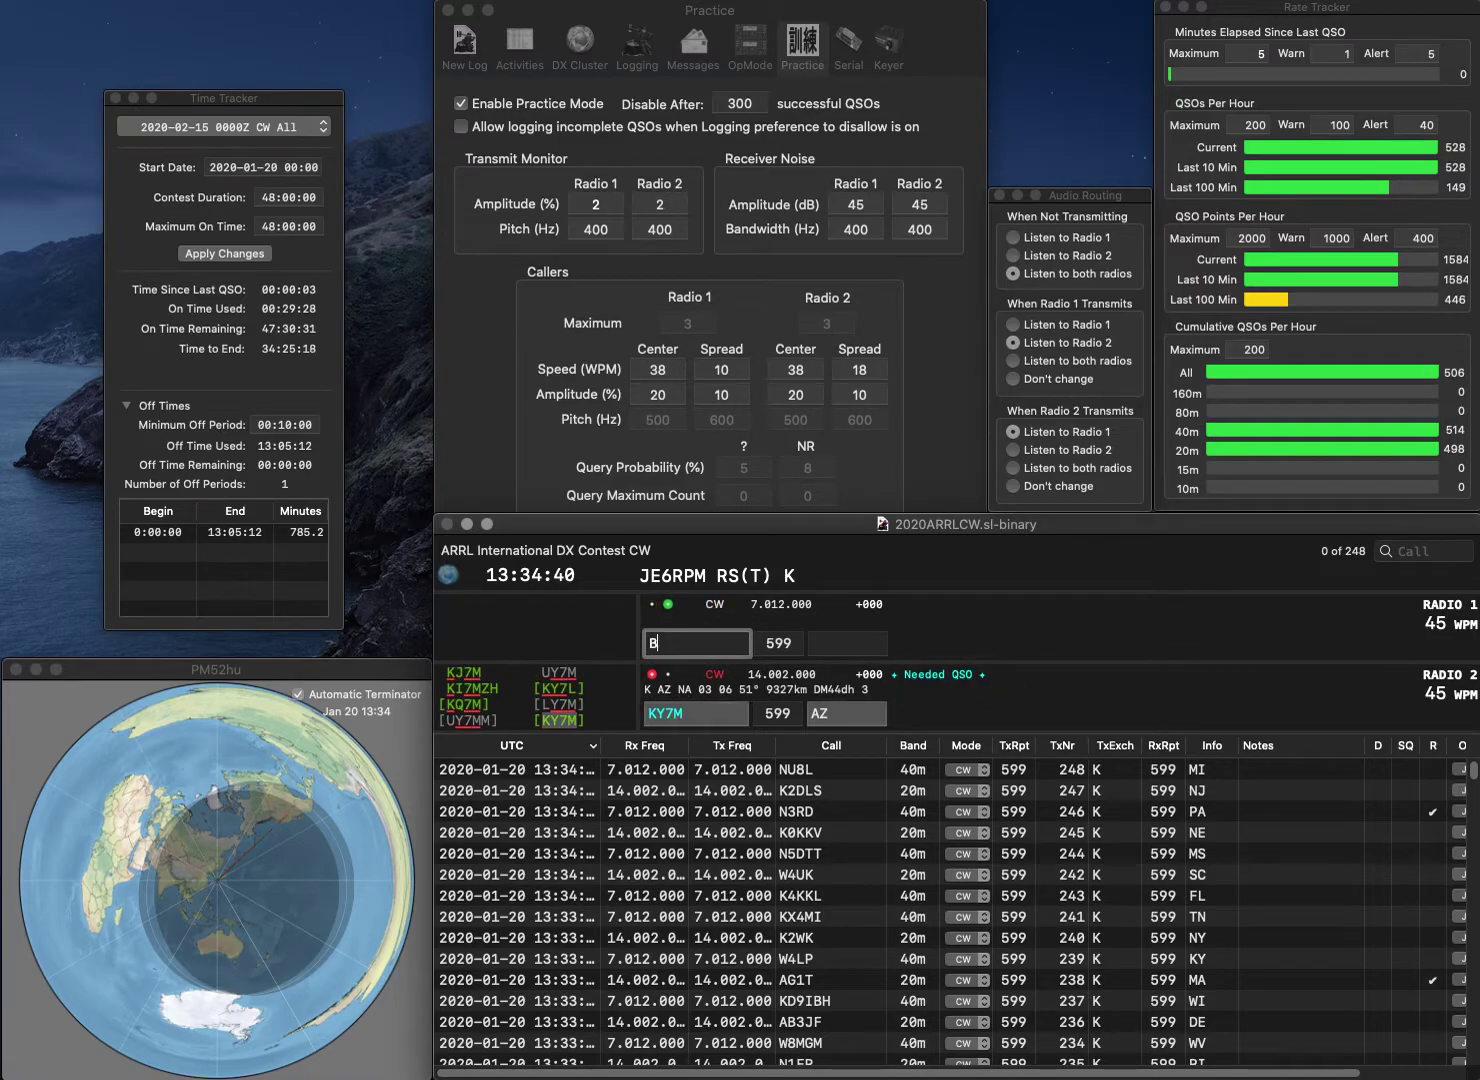
type("9DVC")
key("Home")
type("K")
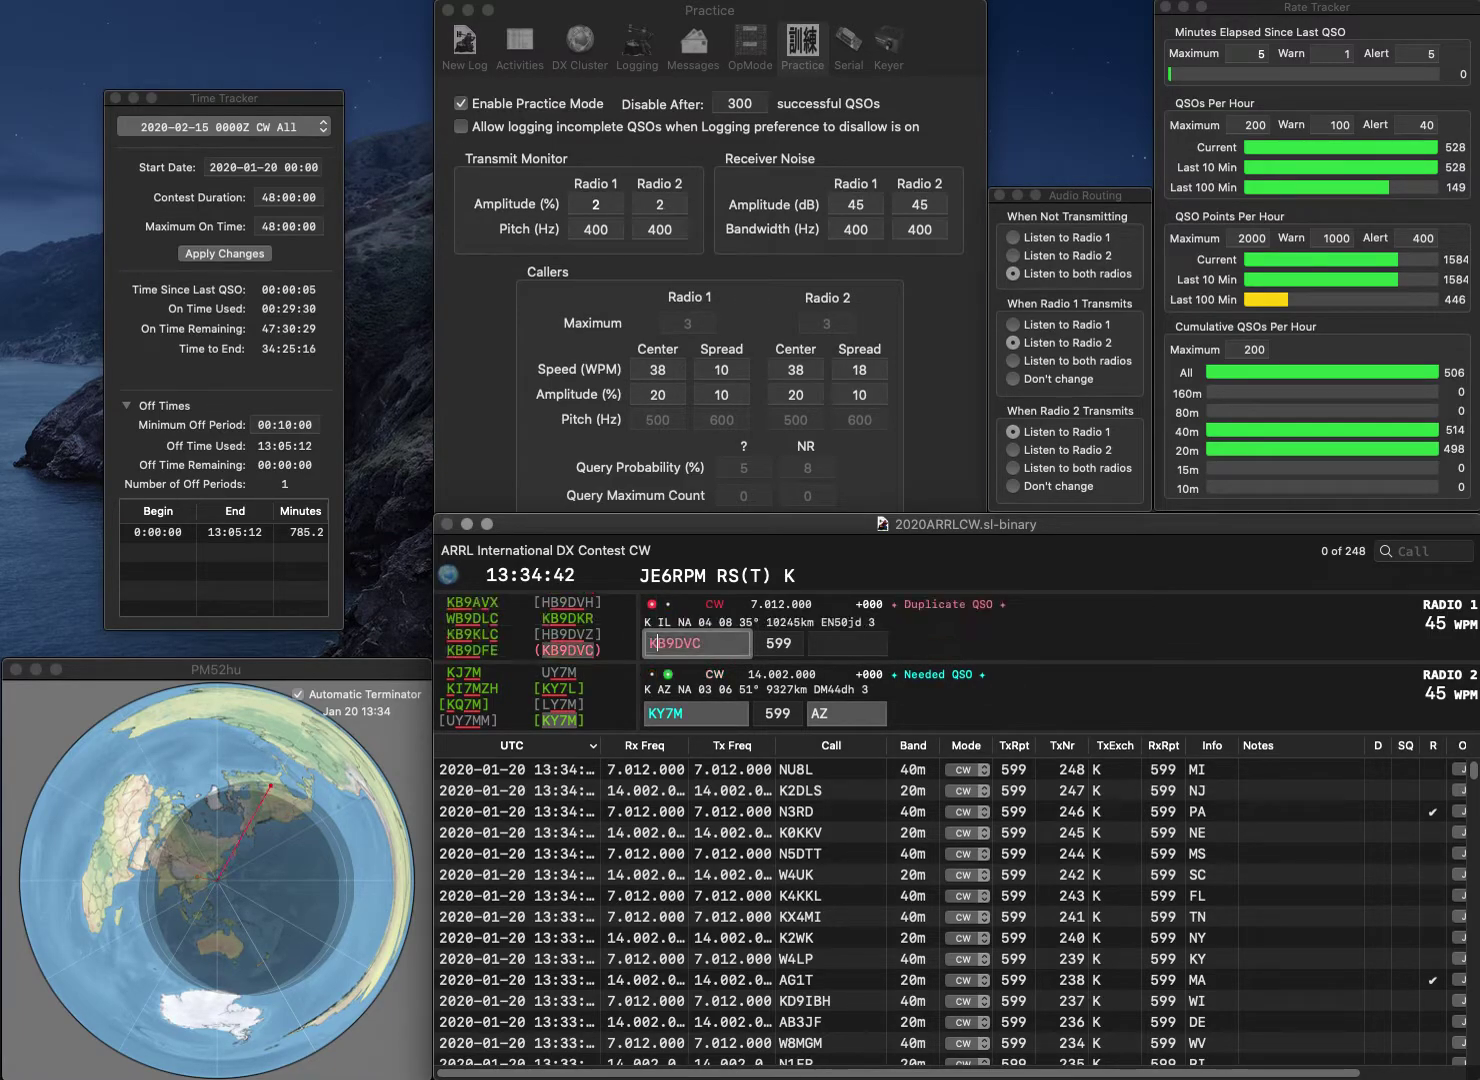
key("Return")
Log KY7M on Radio 2 with exchange AZ and KB9DVC on Radio 1 with exchange IL
key("space")
key("Return")
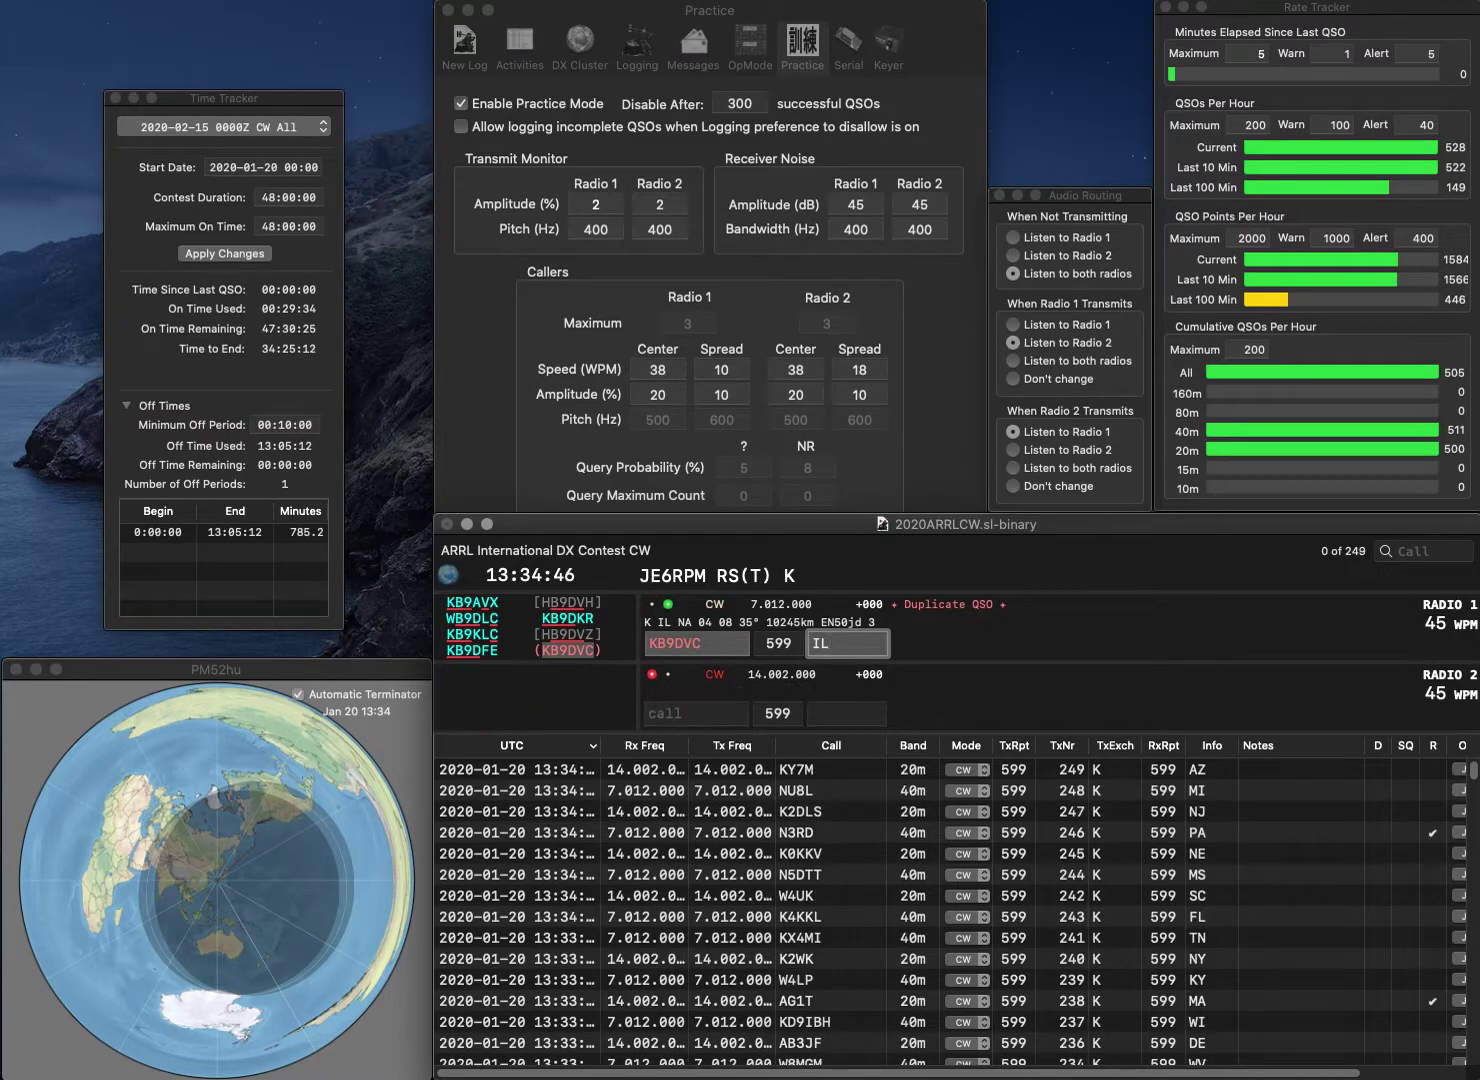
key("Return")
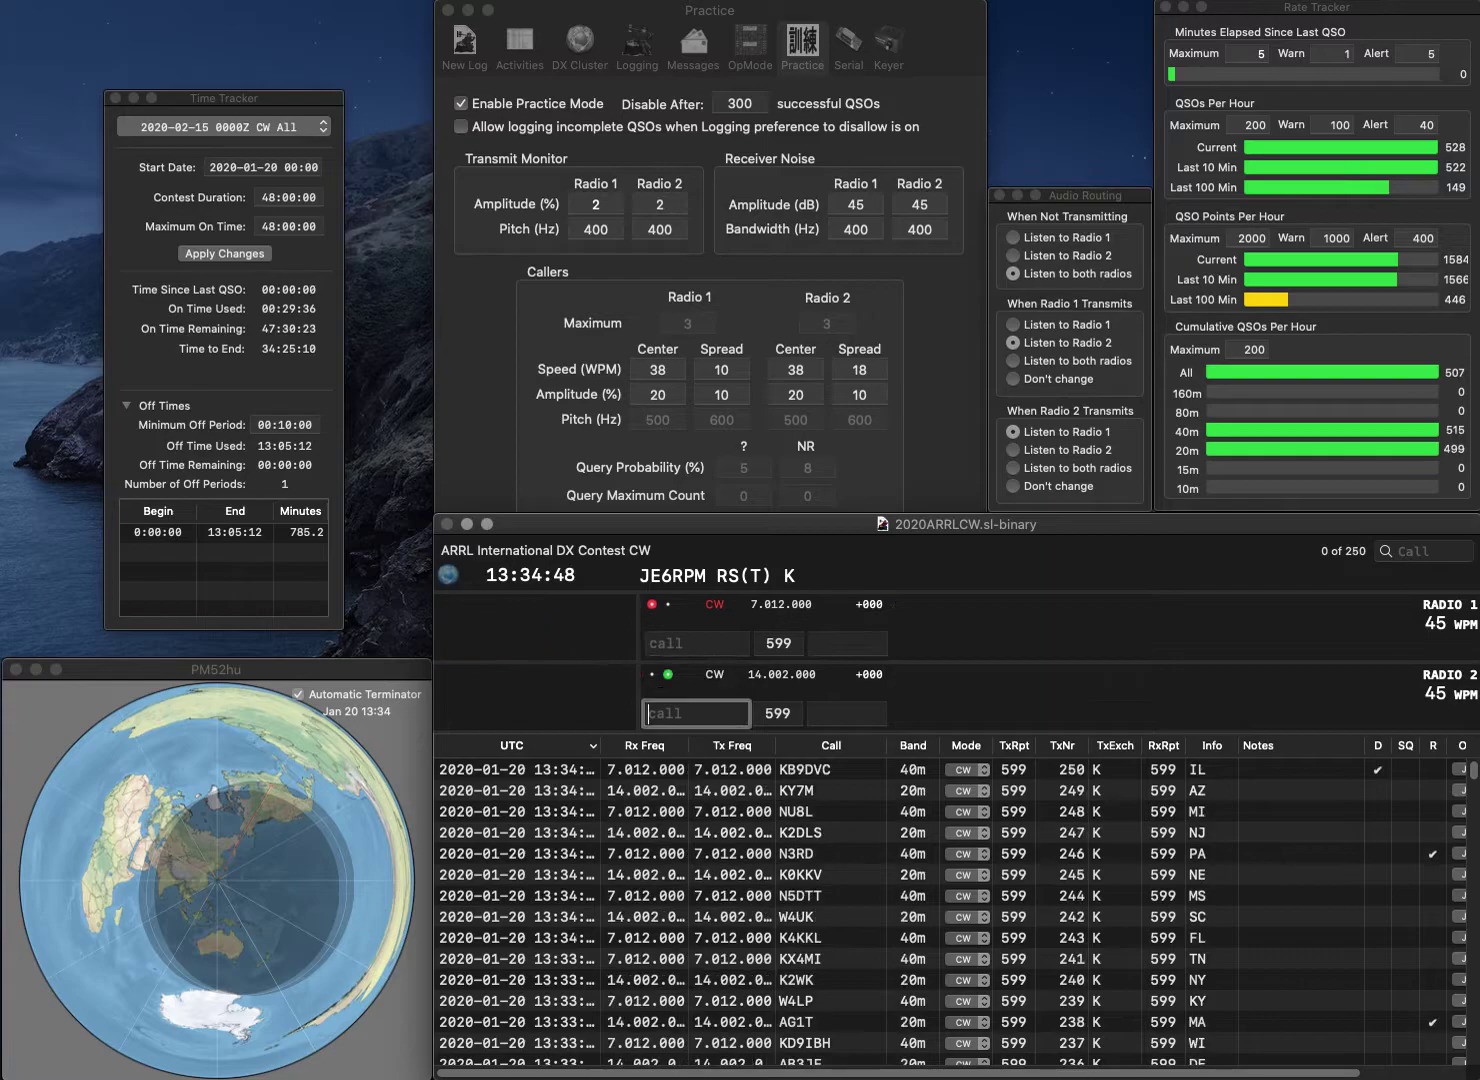
type("N6QK")
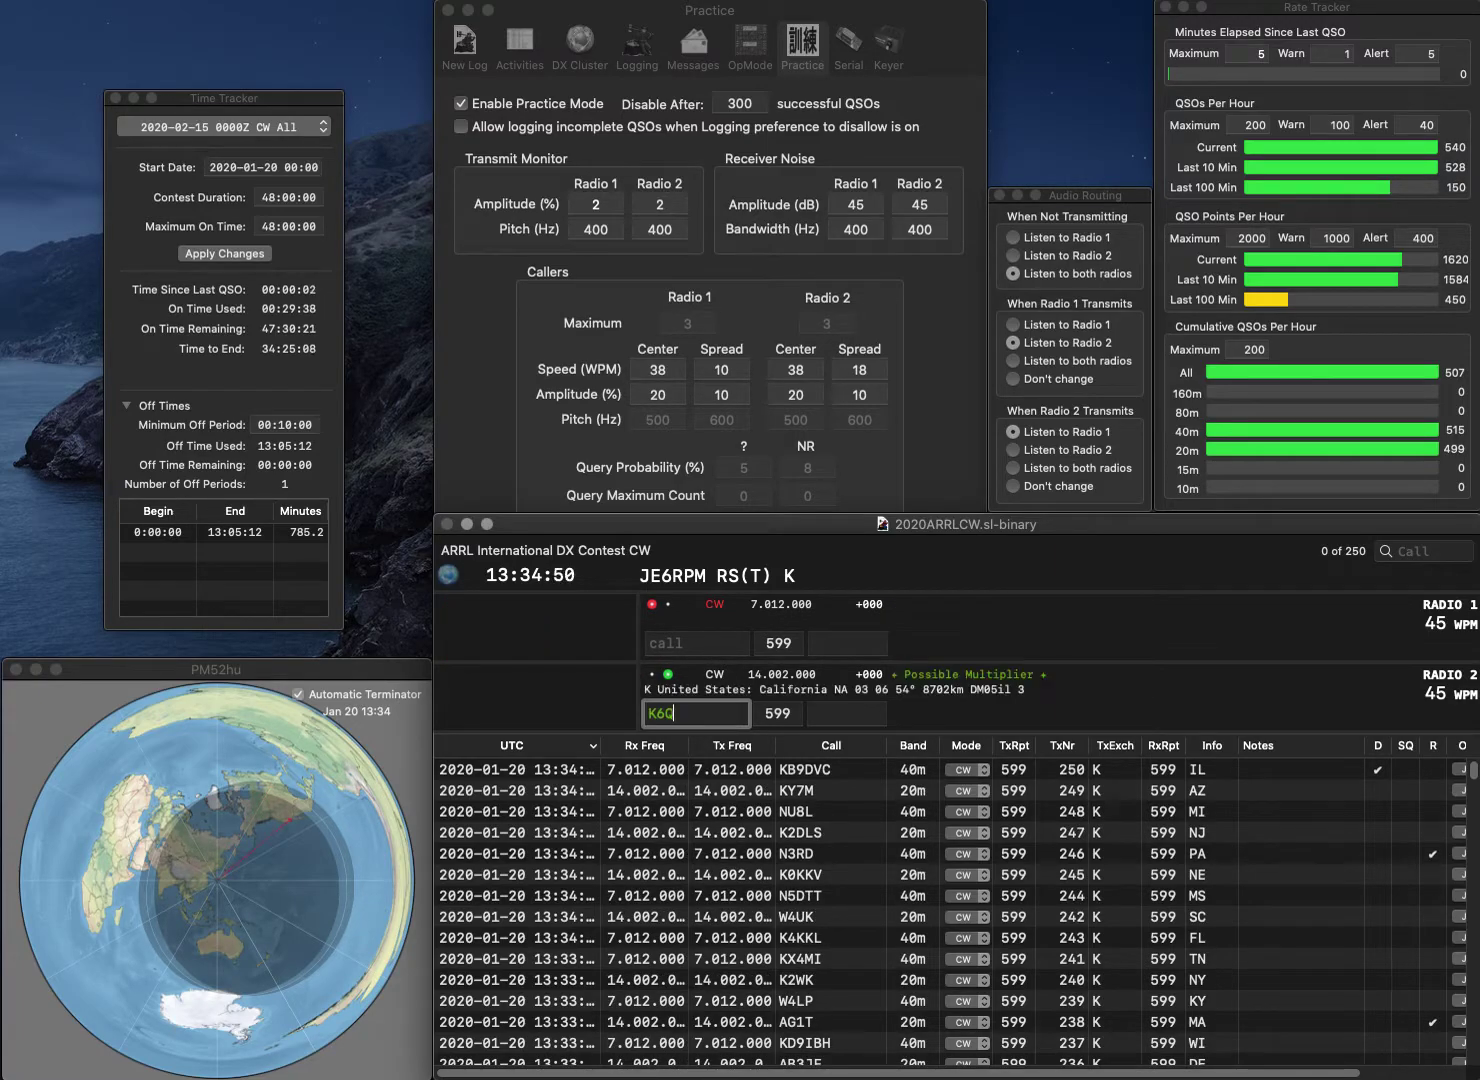
key("Return")
type("W")
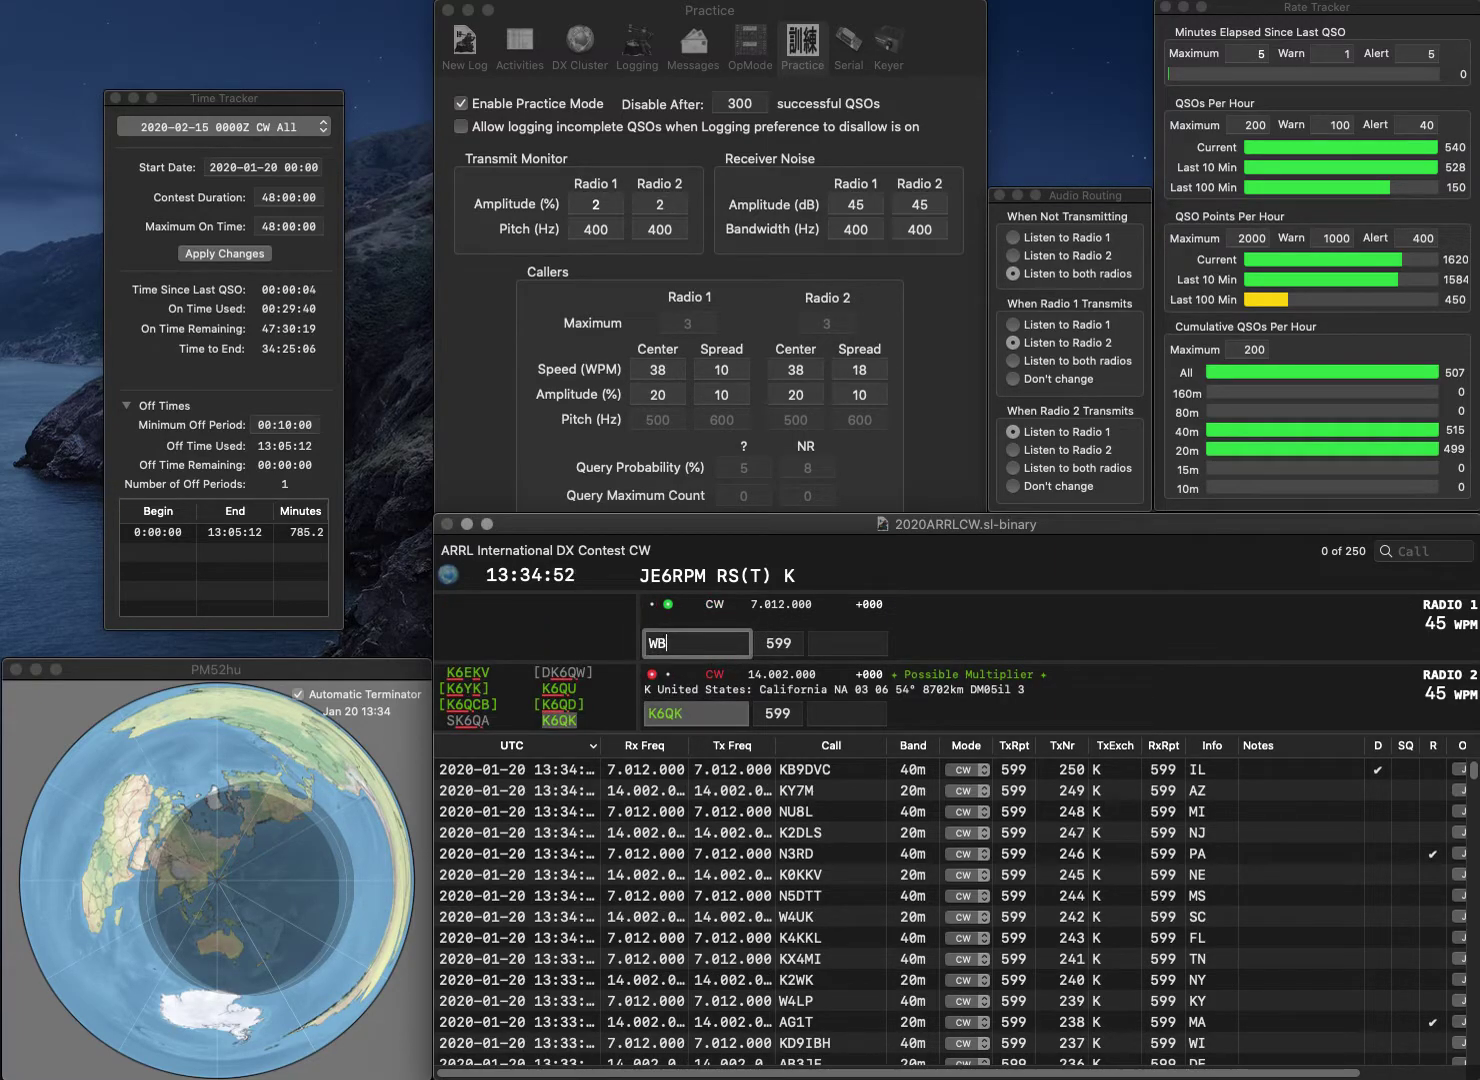
type("1")
key("BackSpace")
type("6AX")
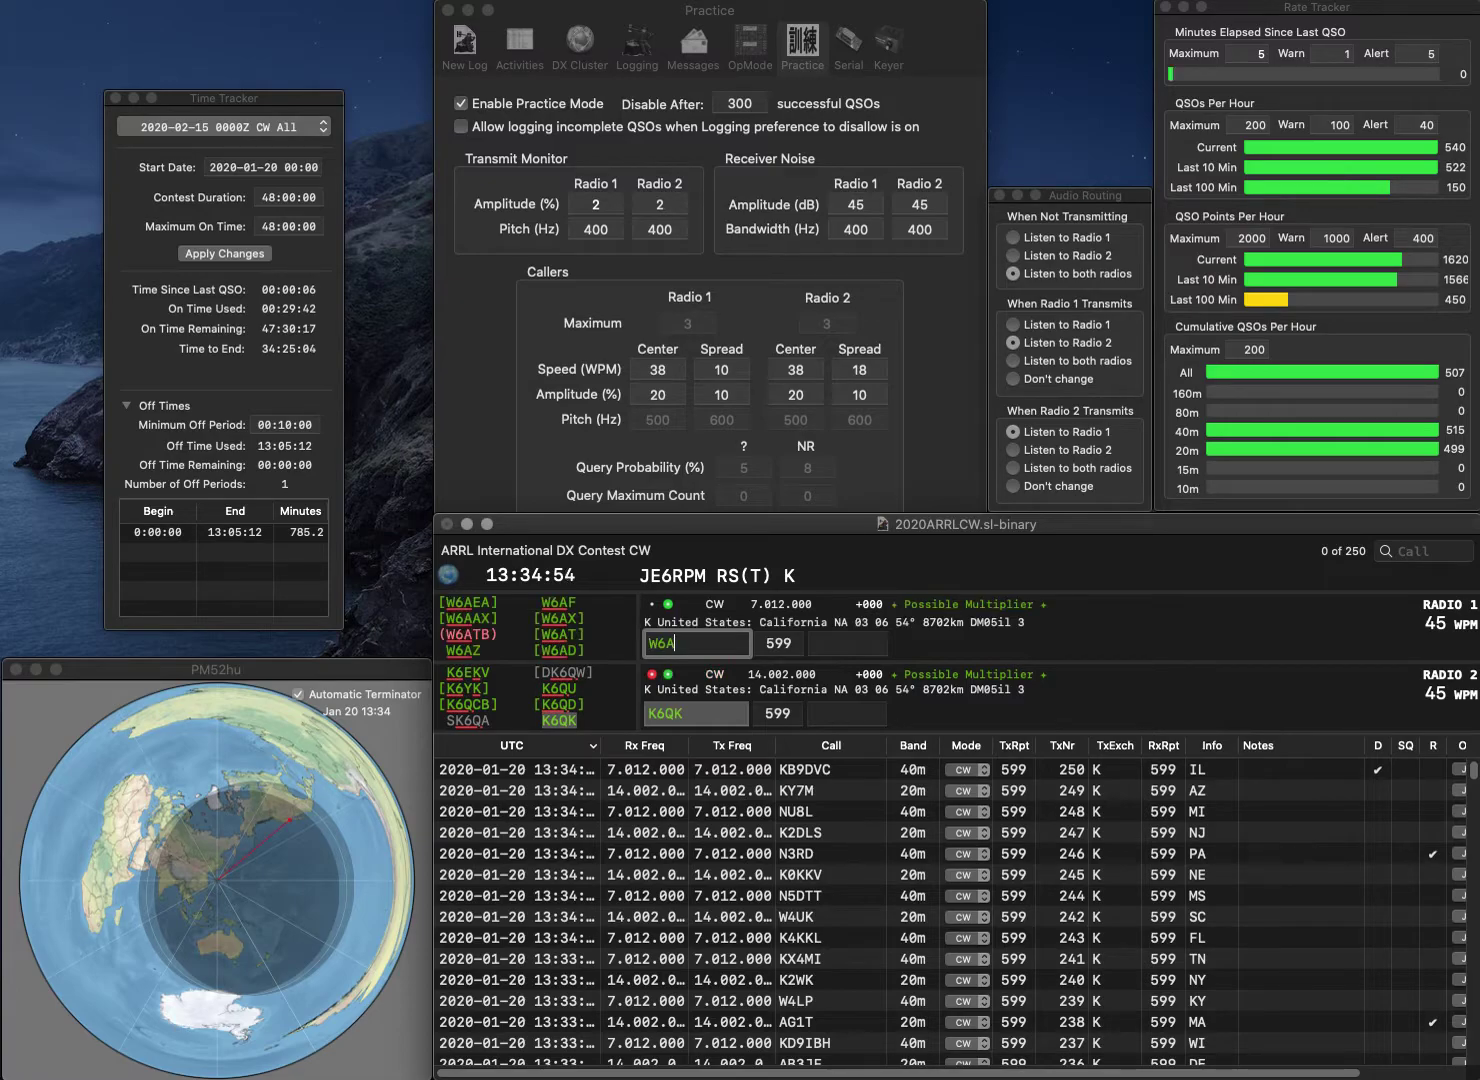
key("Return")
Log K6QK on Radio 2 and W6AX on Radio 1, both with exchange CA
type("CA")
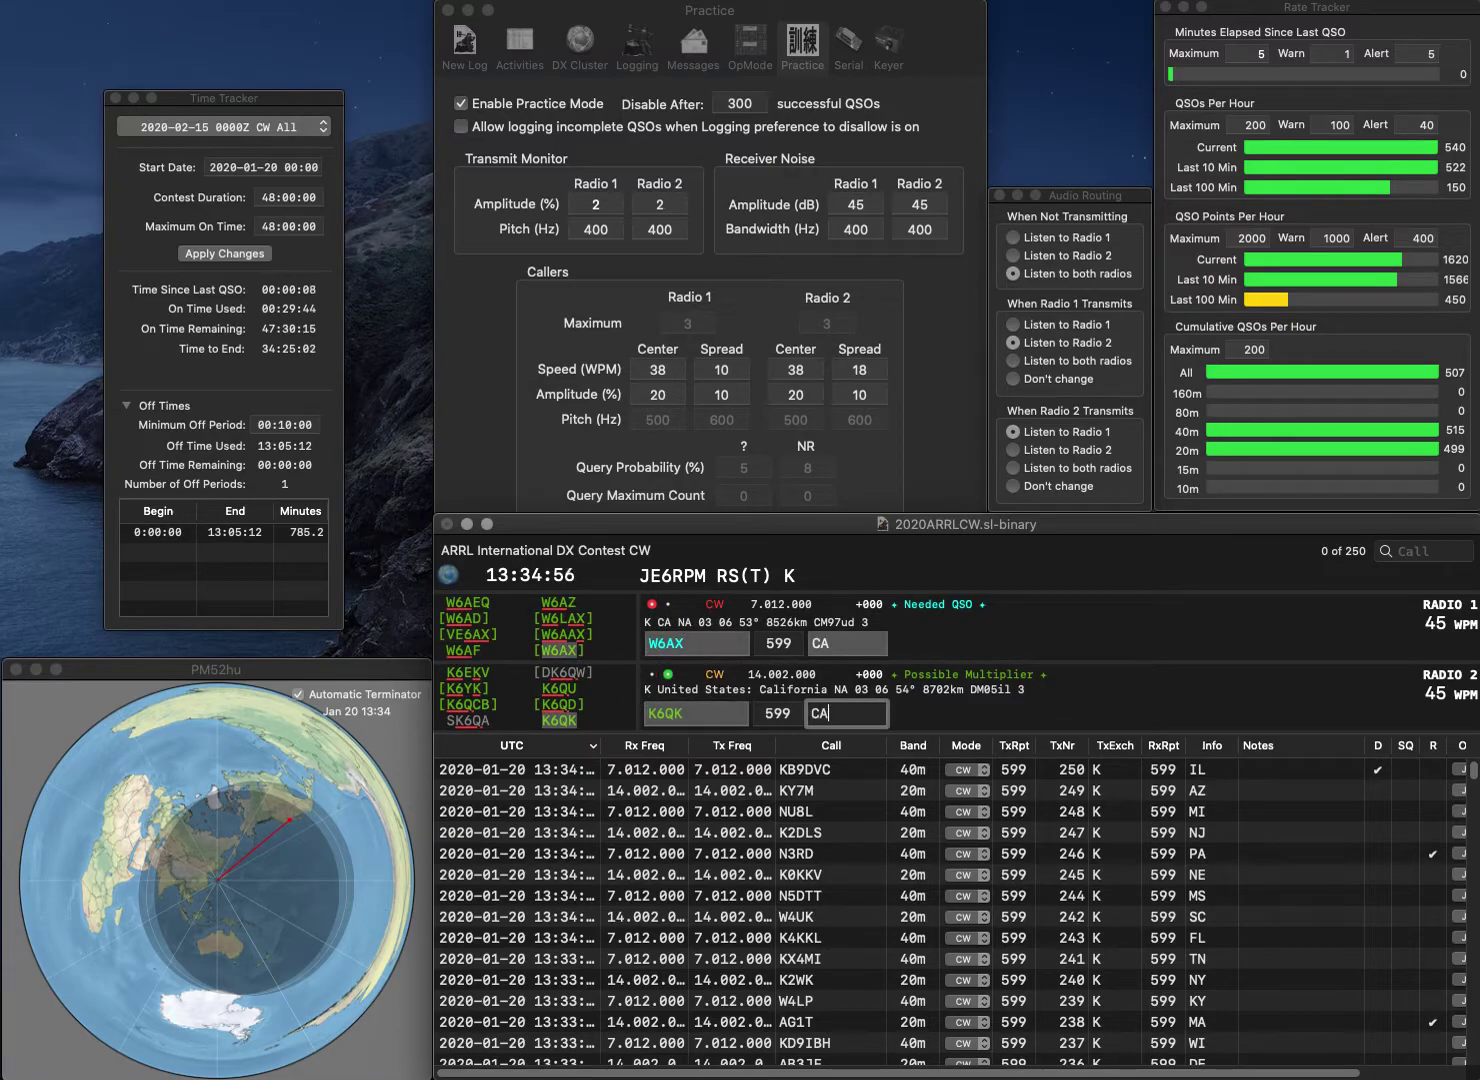
key("Return")
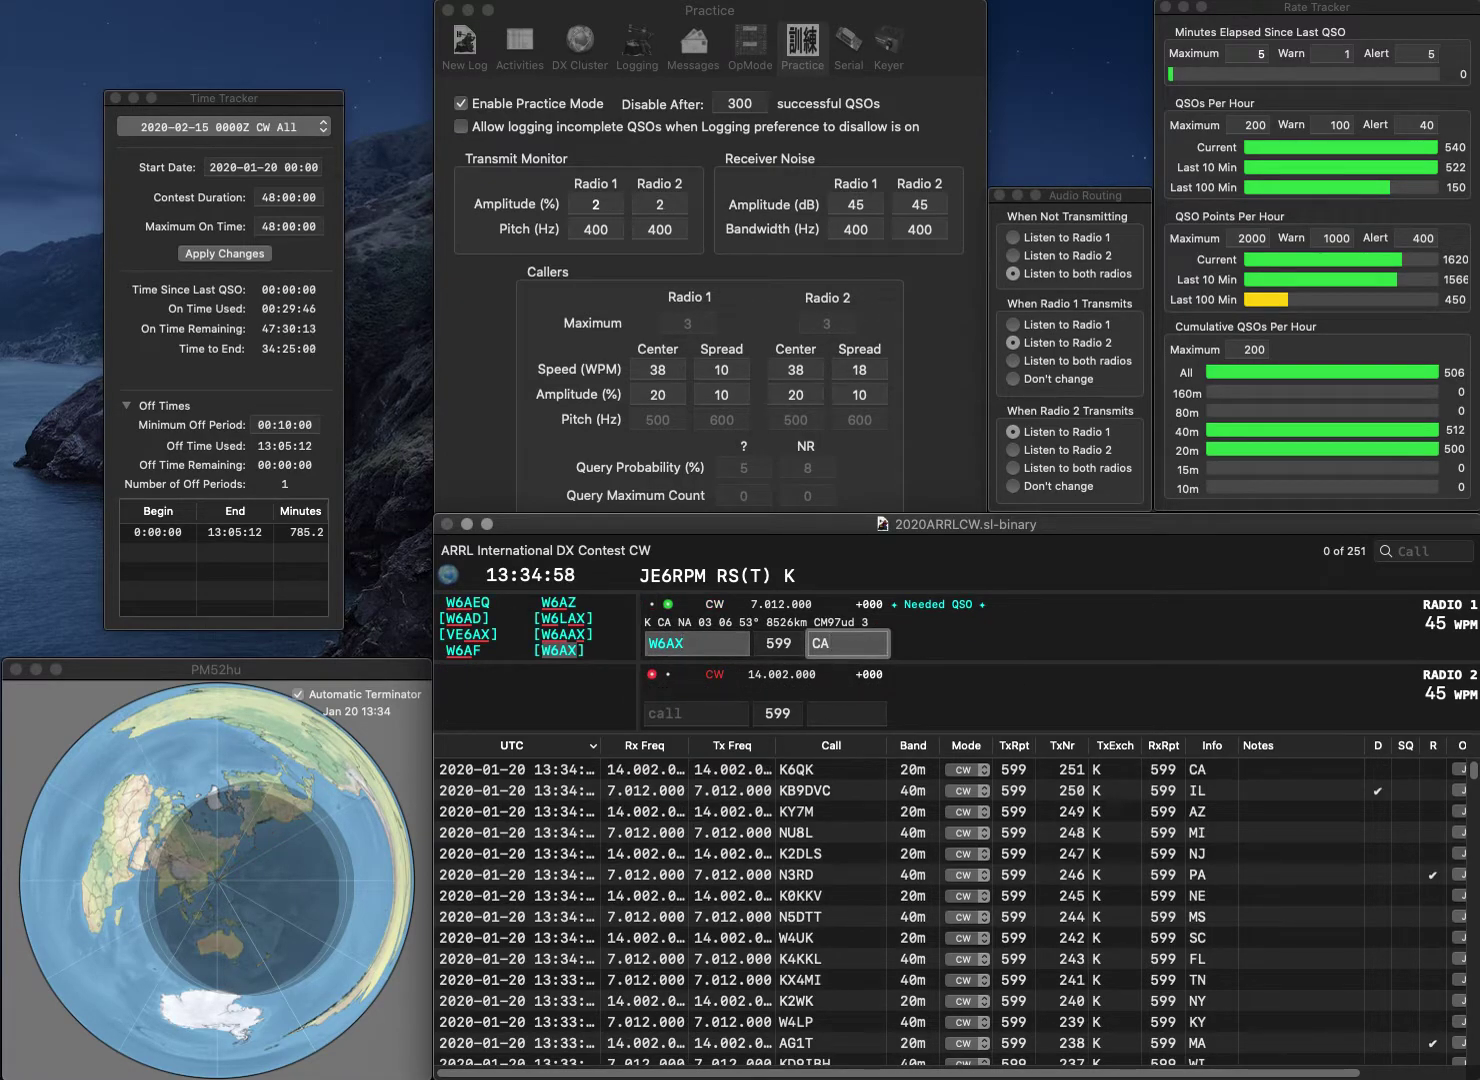
key("Return")
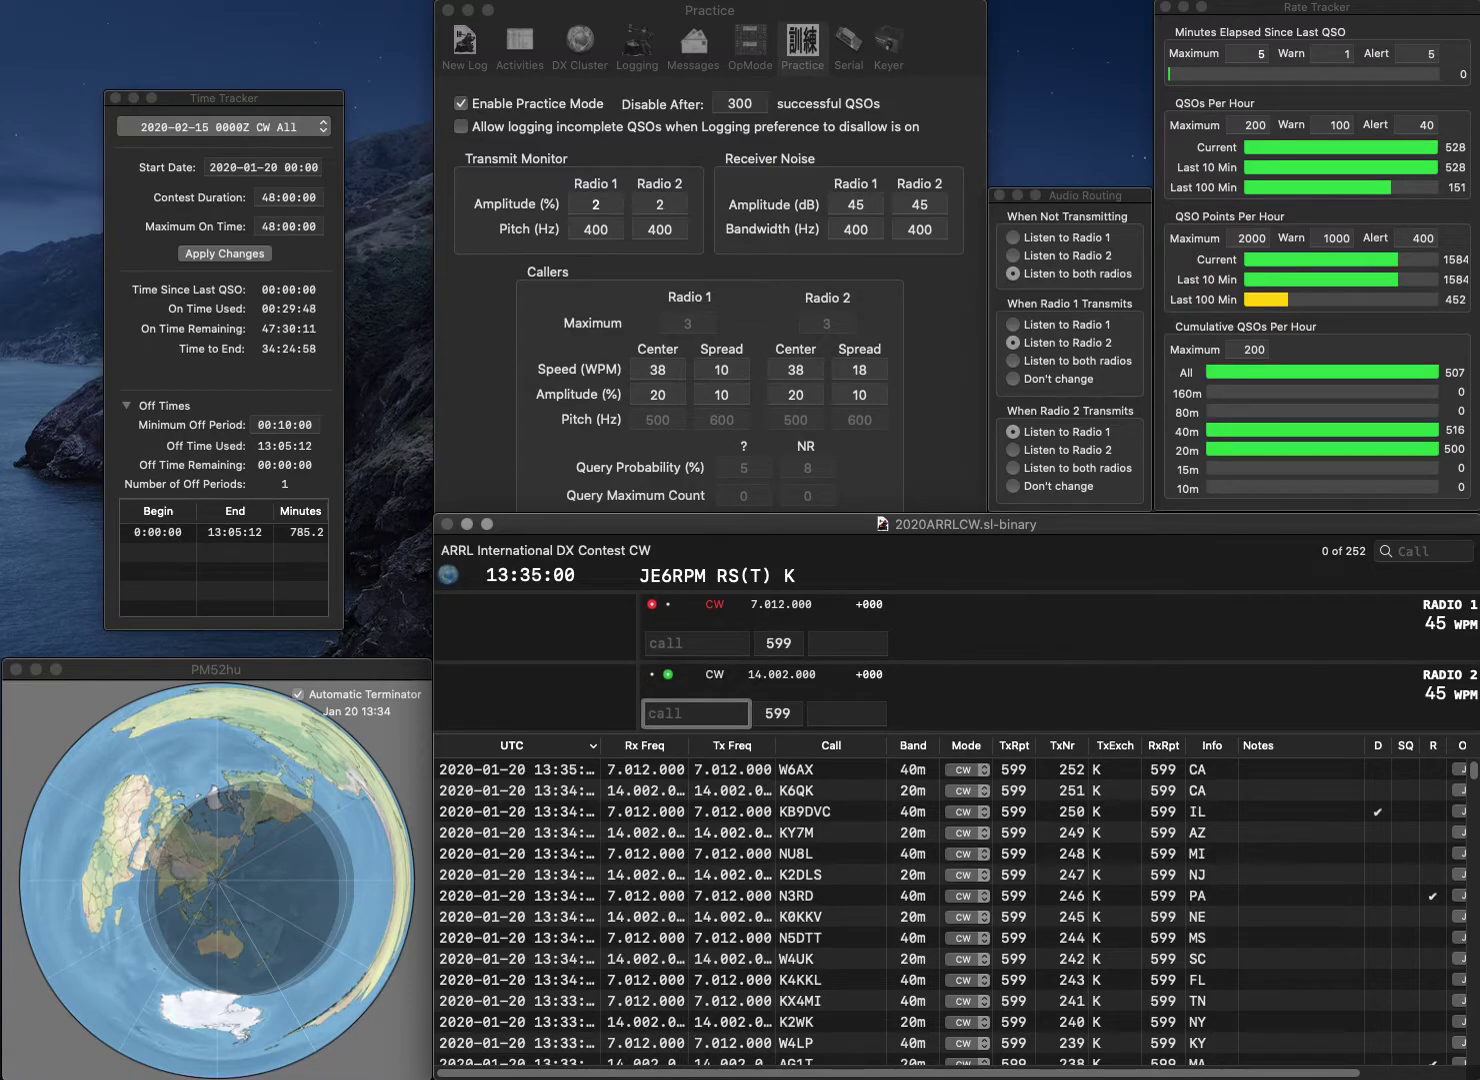
type("VA3VW")
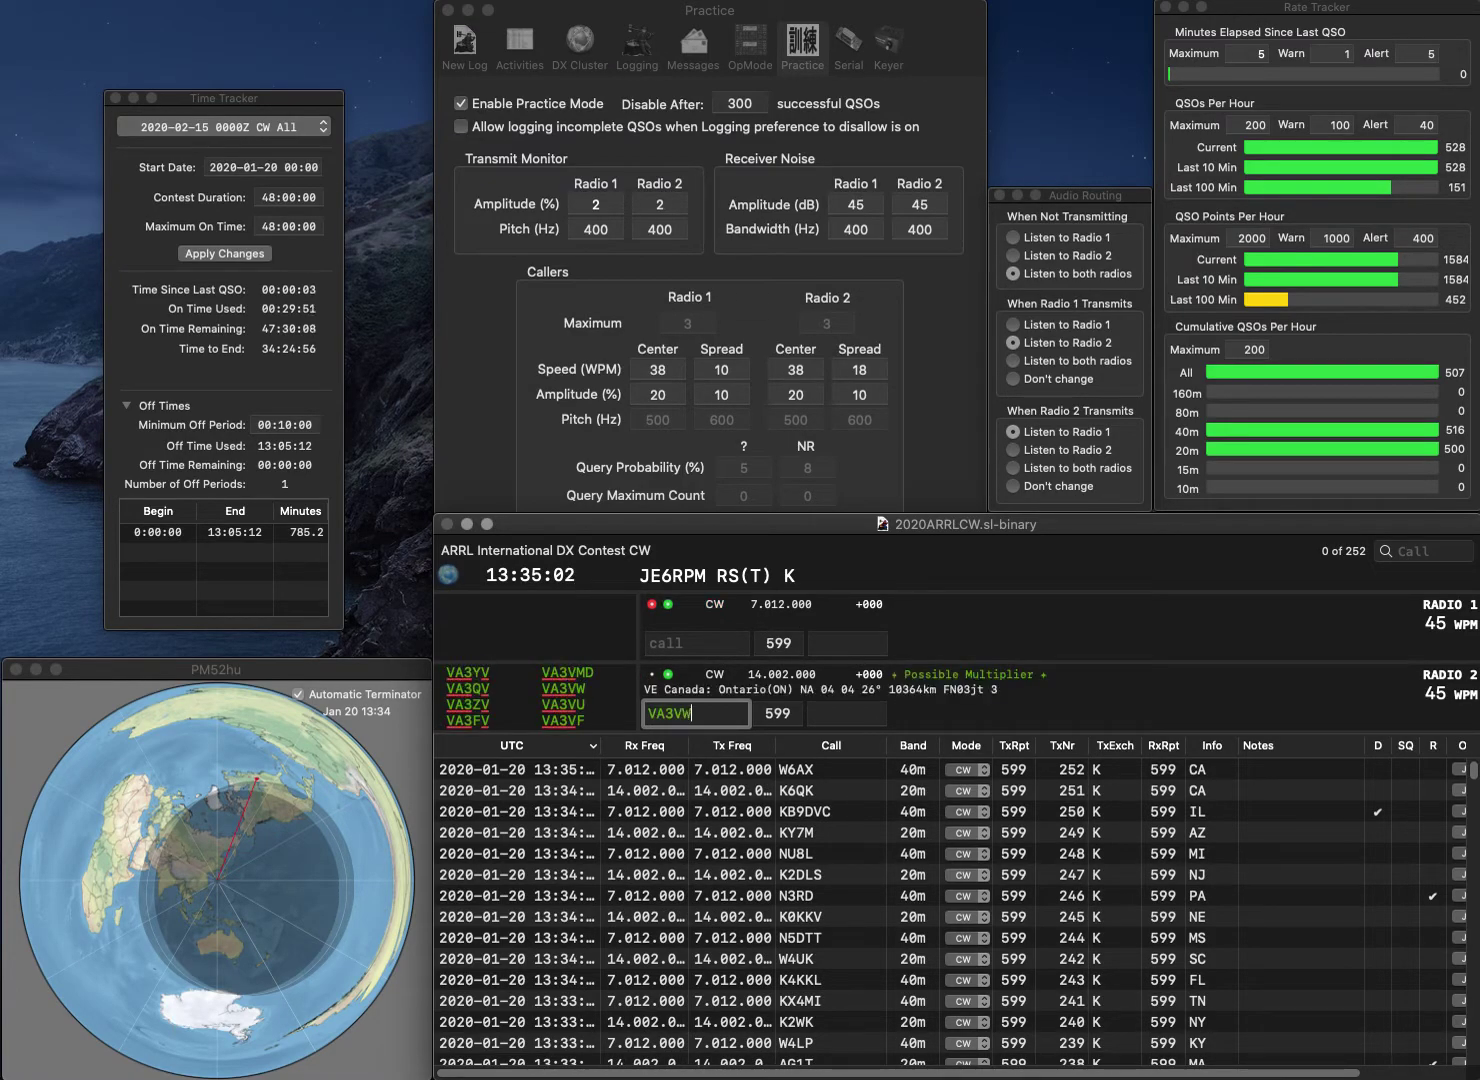
key("Return")
type("AI6DR")
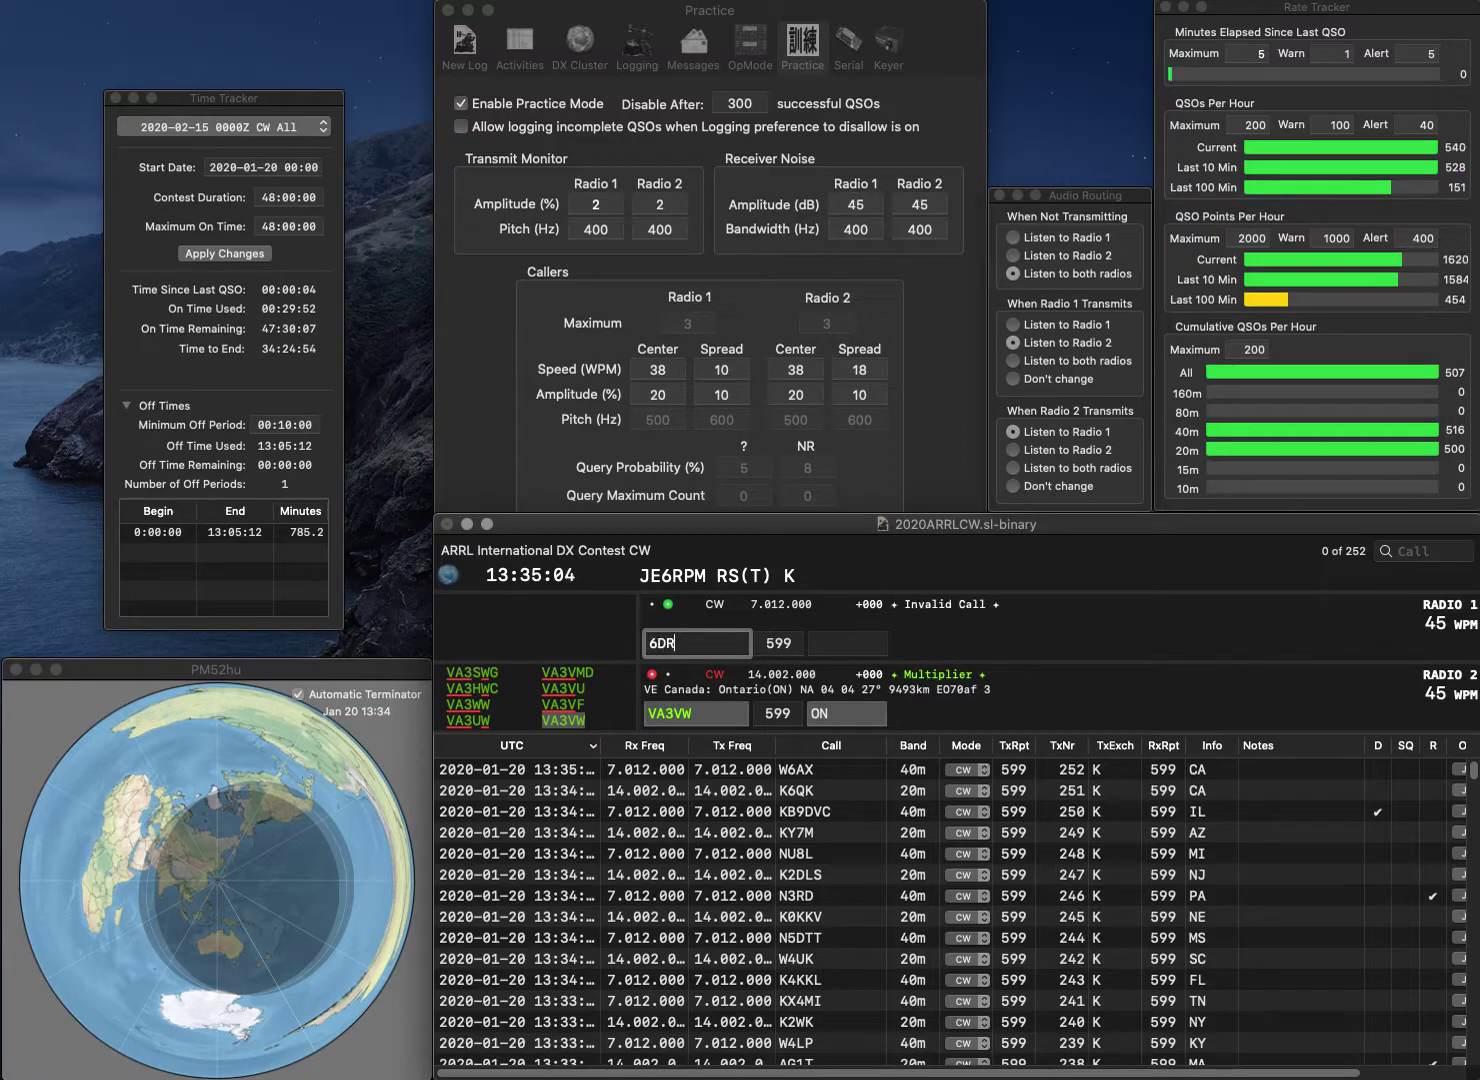
key("Return")
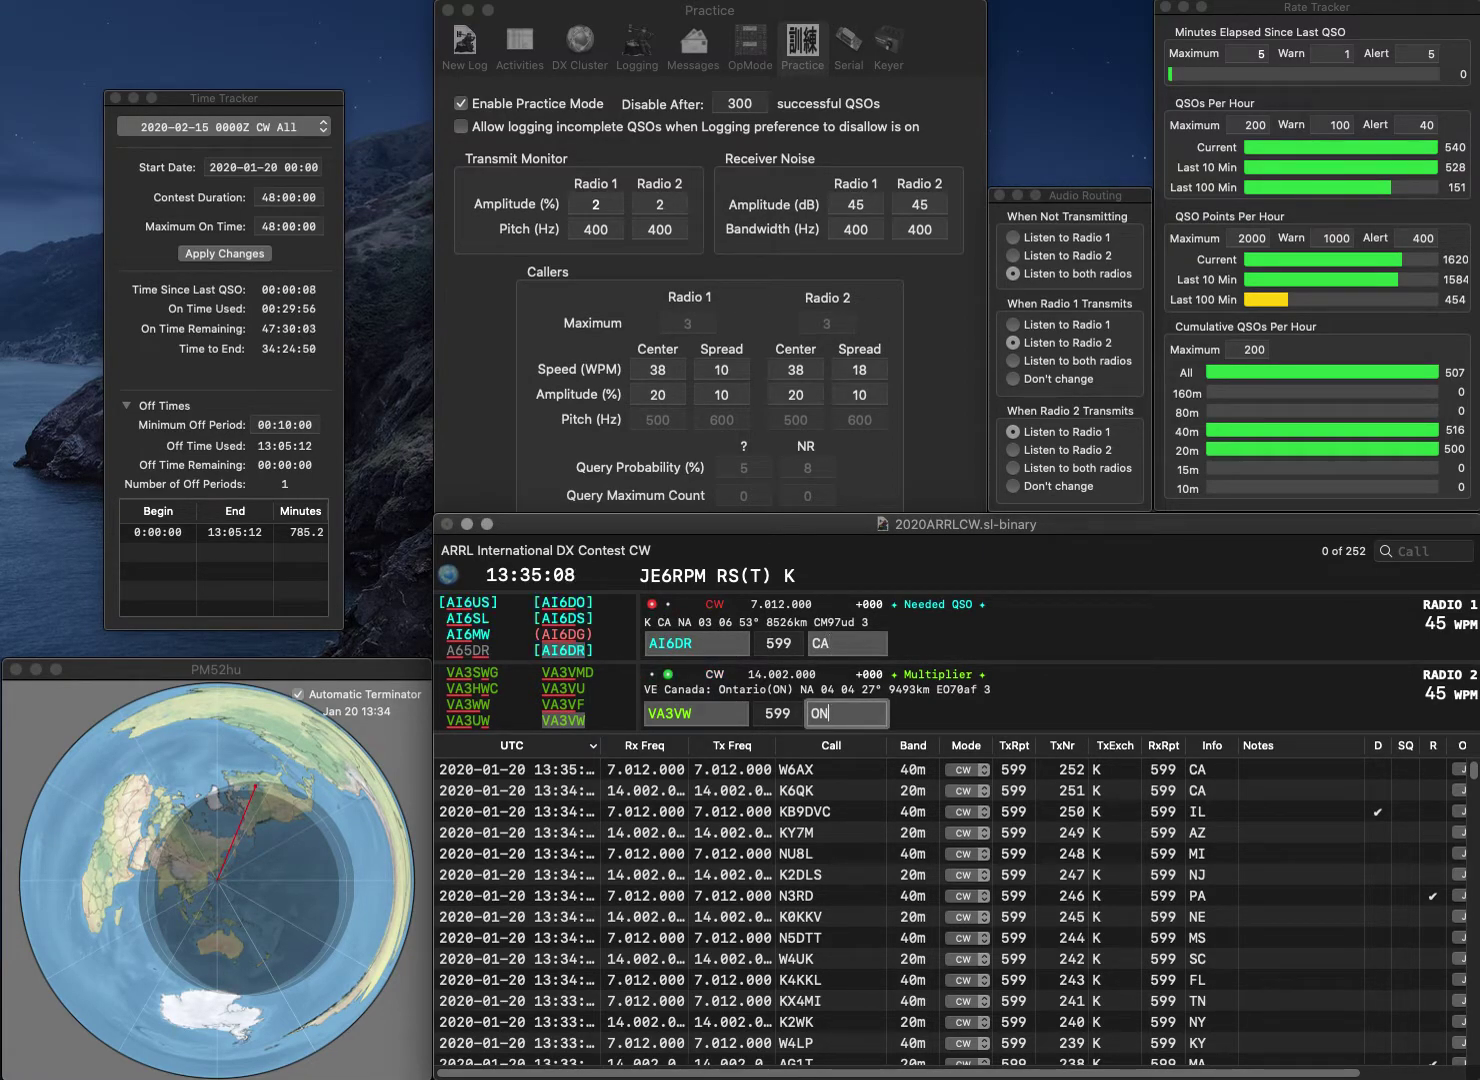
key("Return")
key("Return")
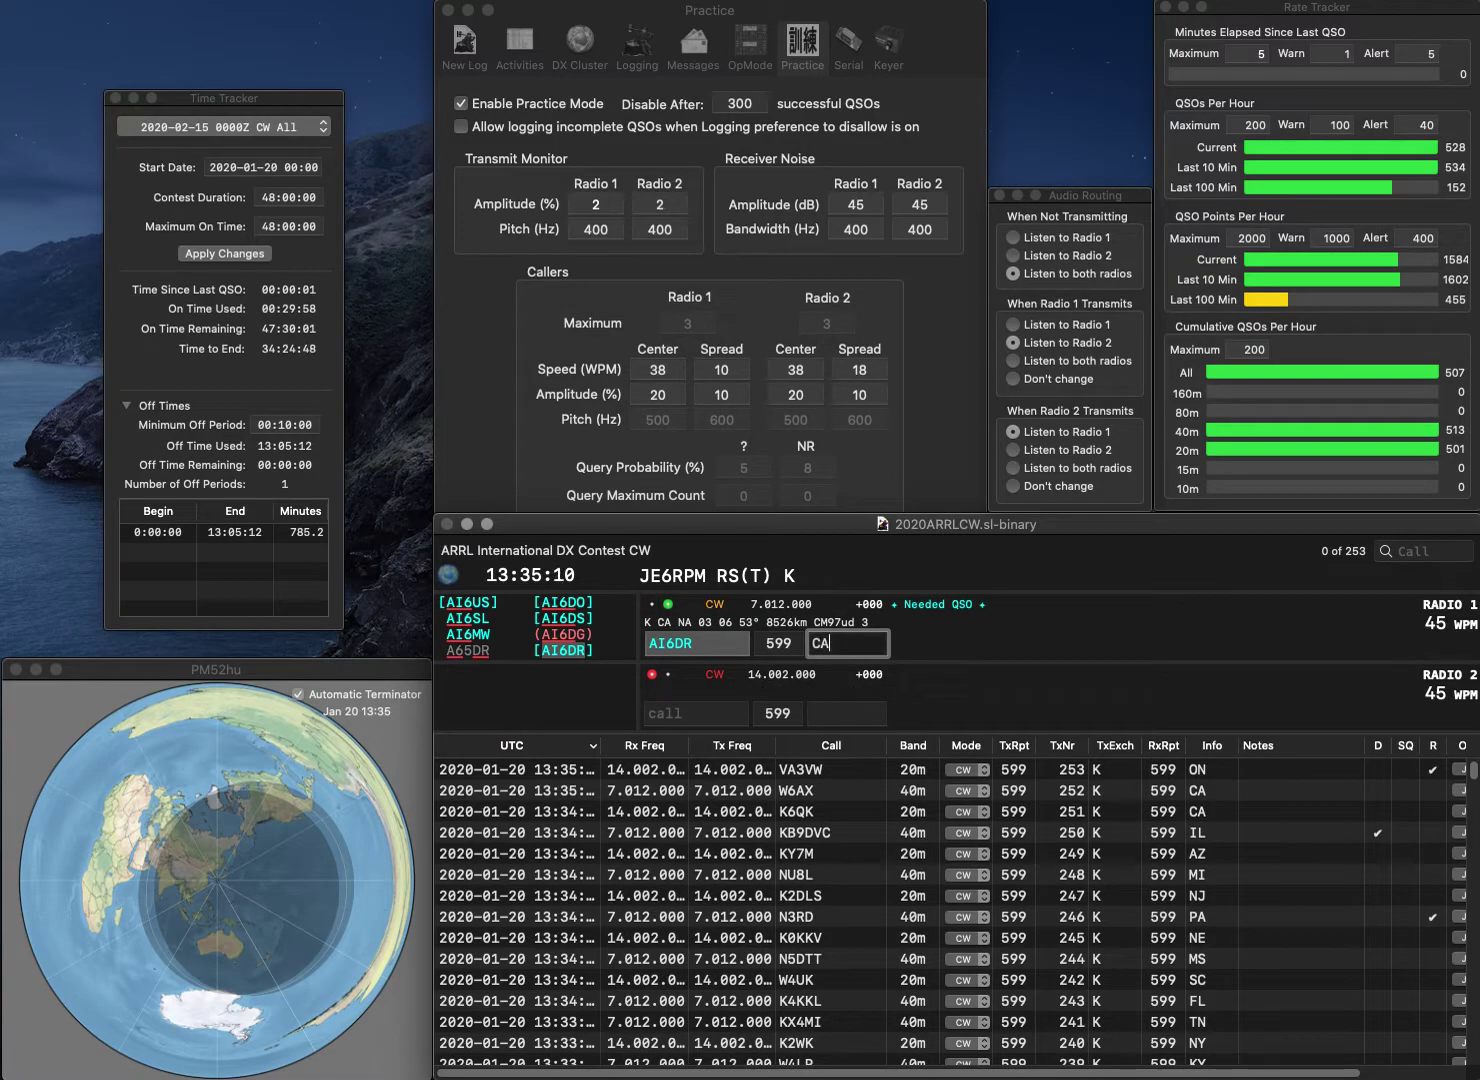
Work and log VA7NU on Radio 2 with exchange BC and KC4M on Radio 1 with exchange GA
type("VA7NU")
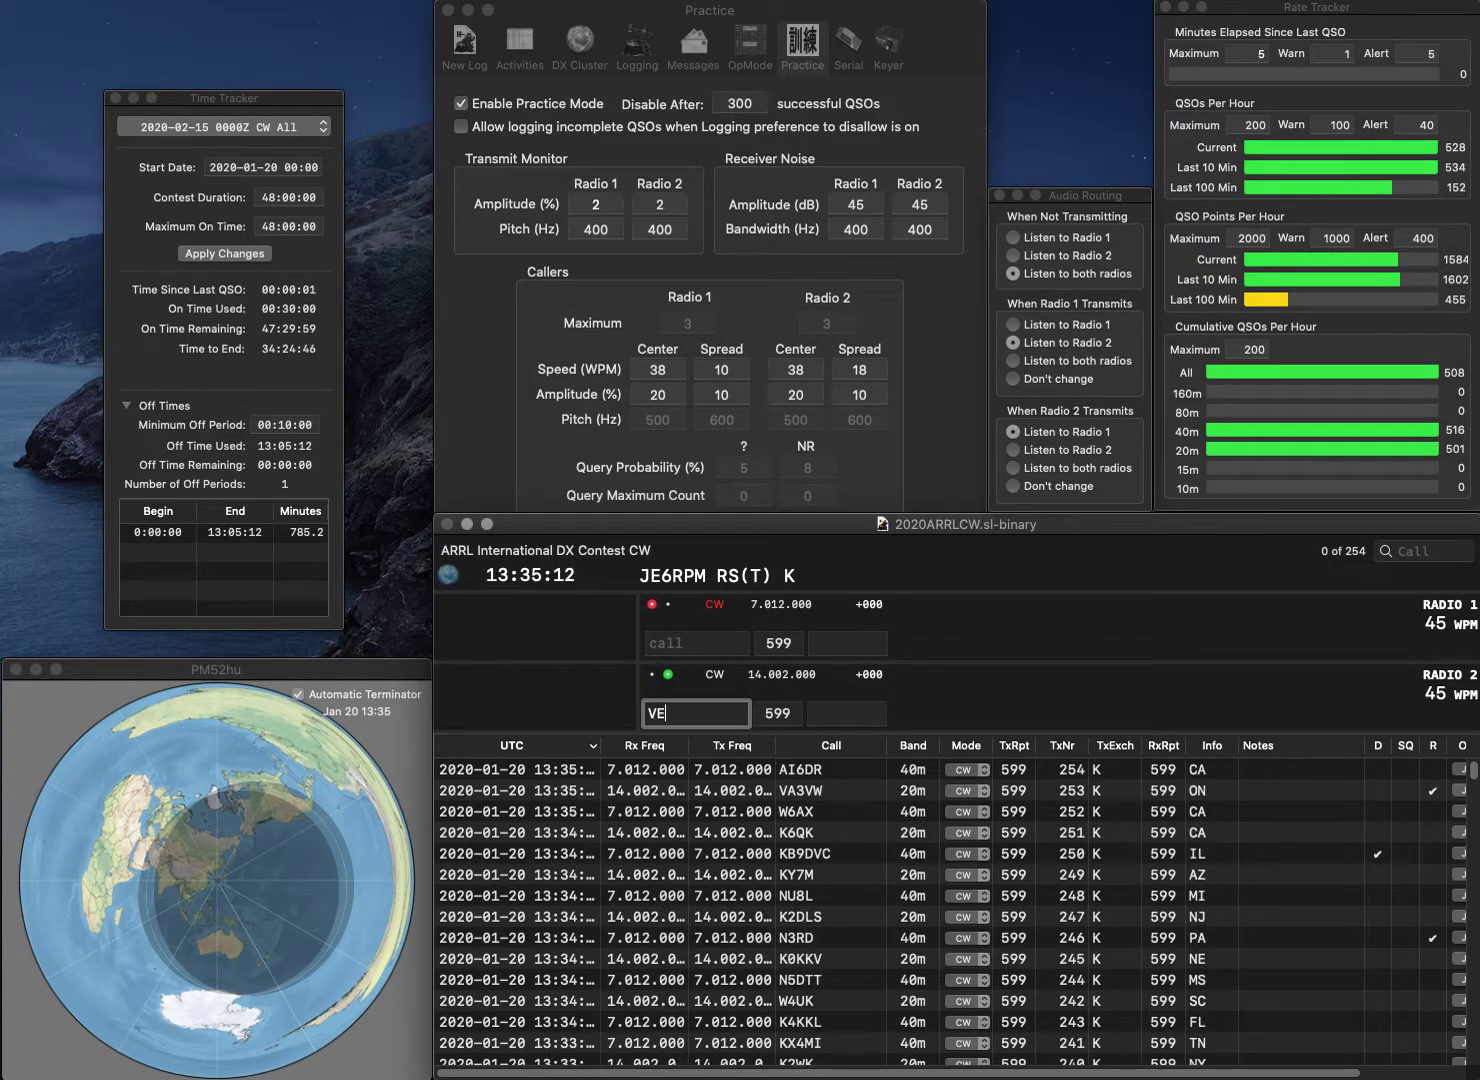
key("Return")
type("K")
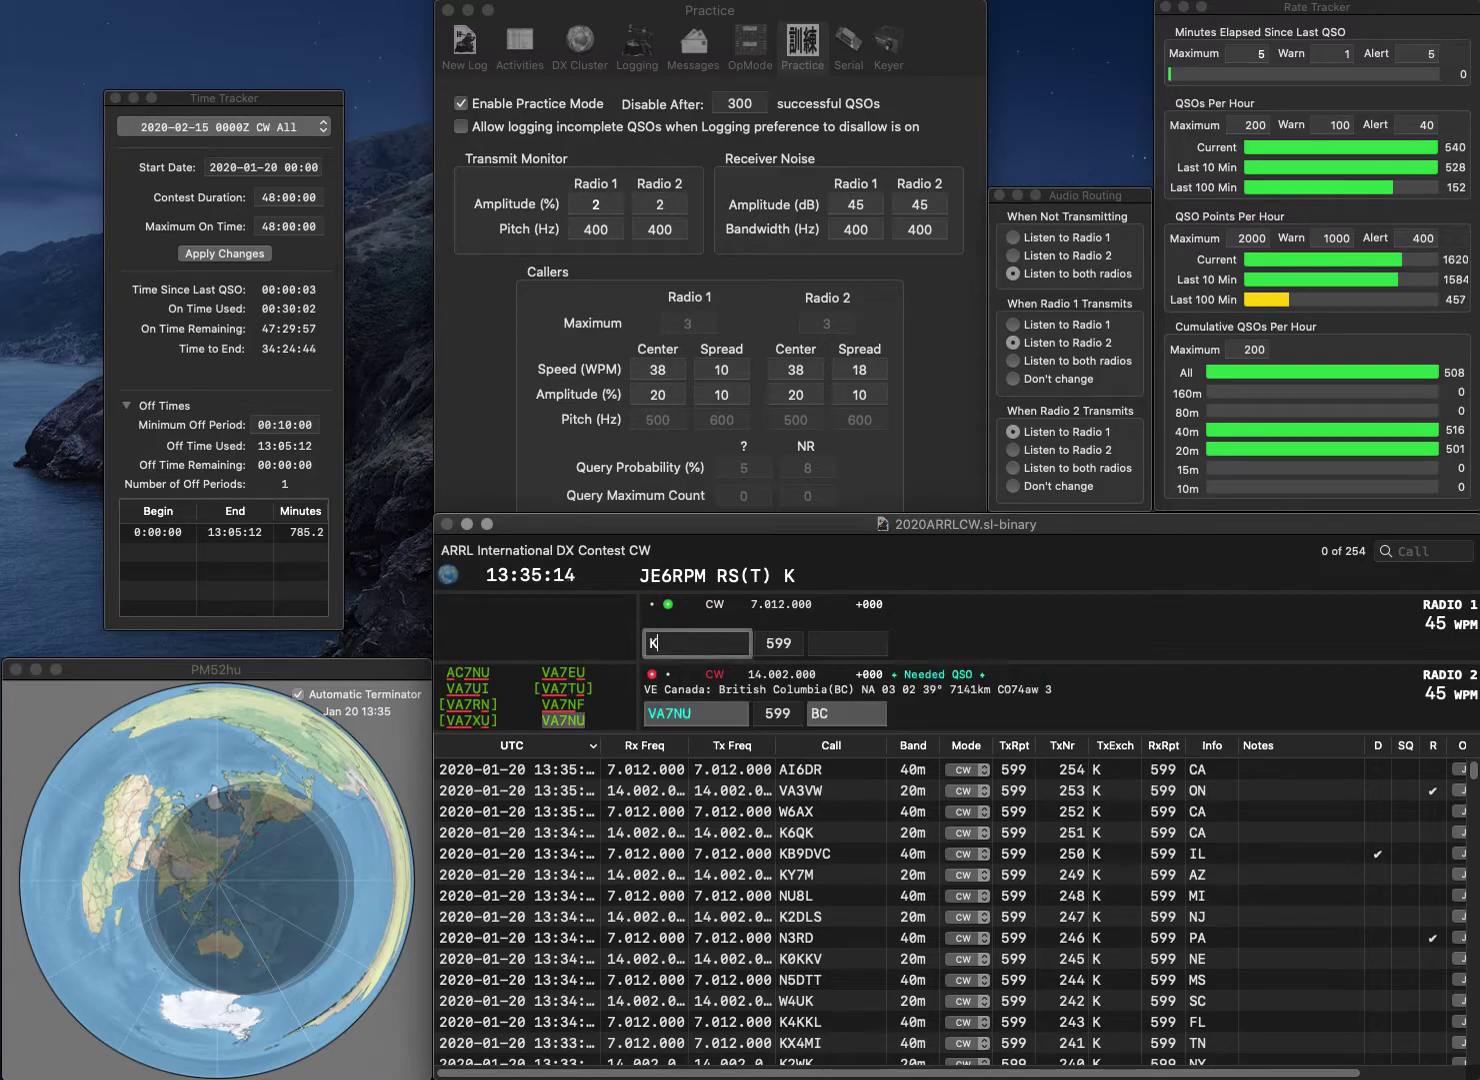
type("C4M")
key("Return")
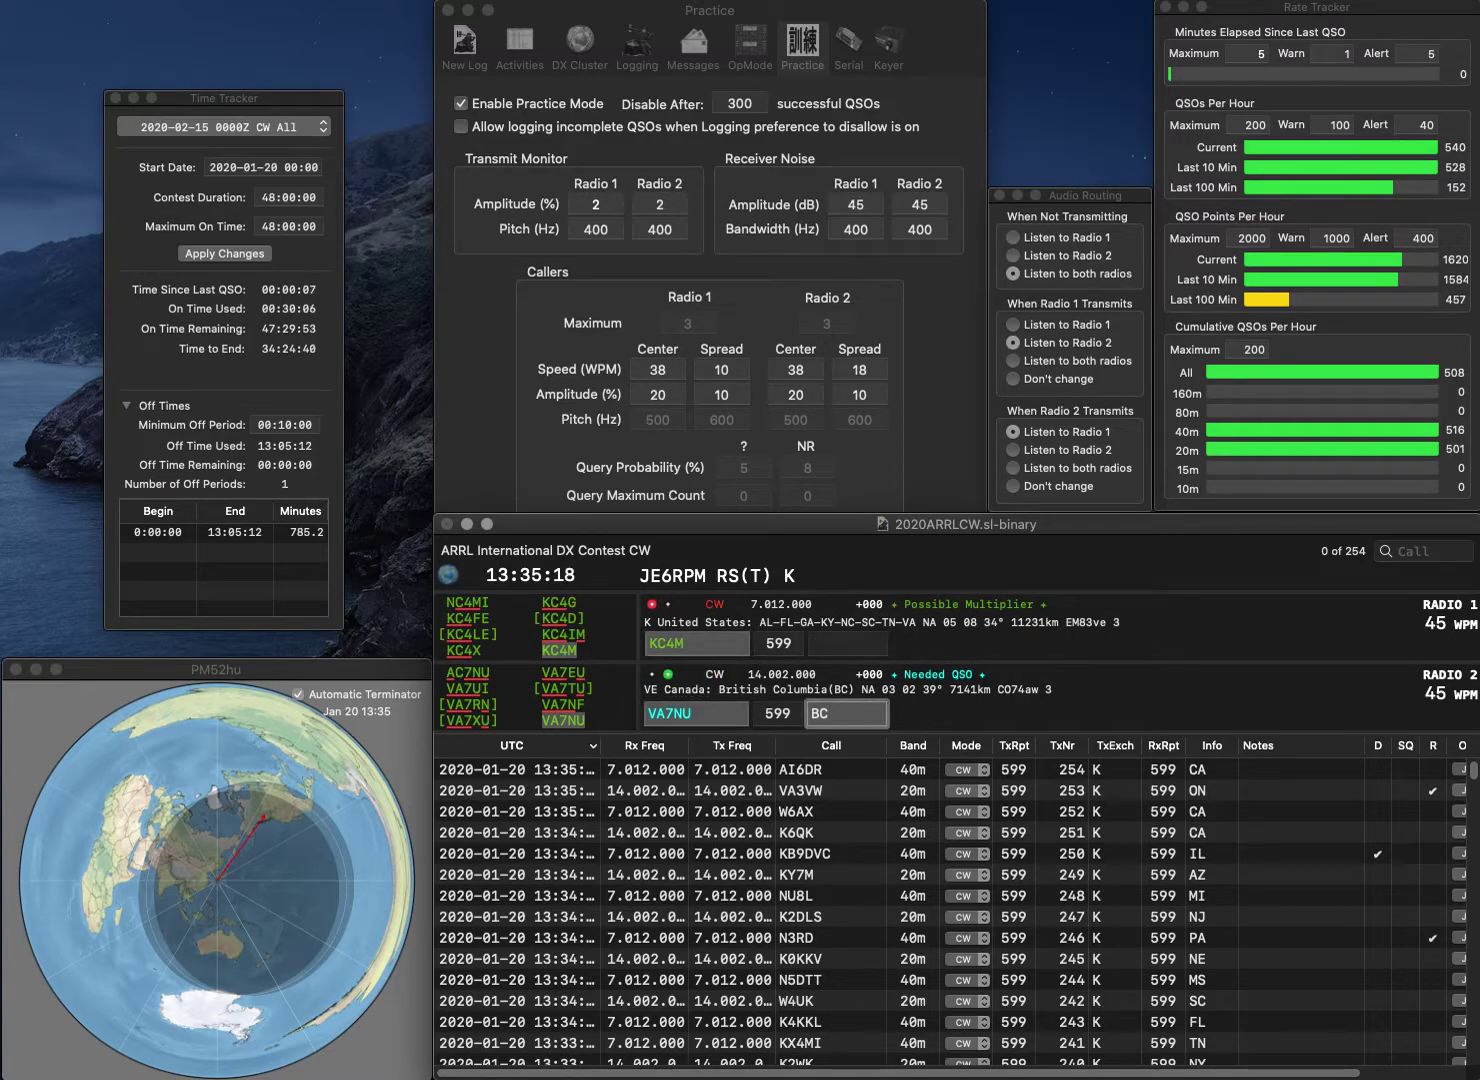
key("Return")
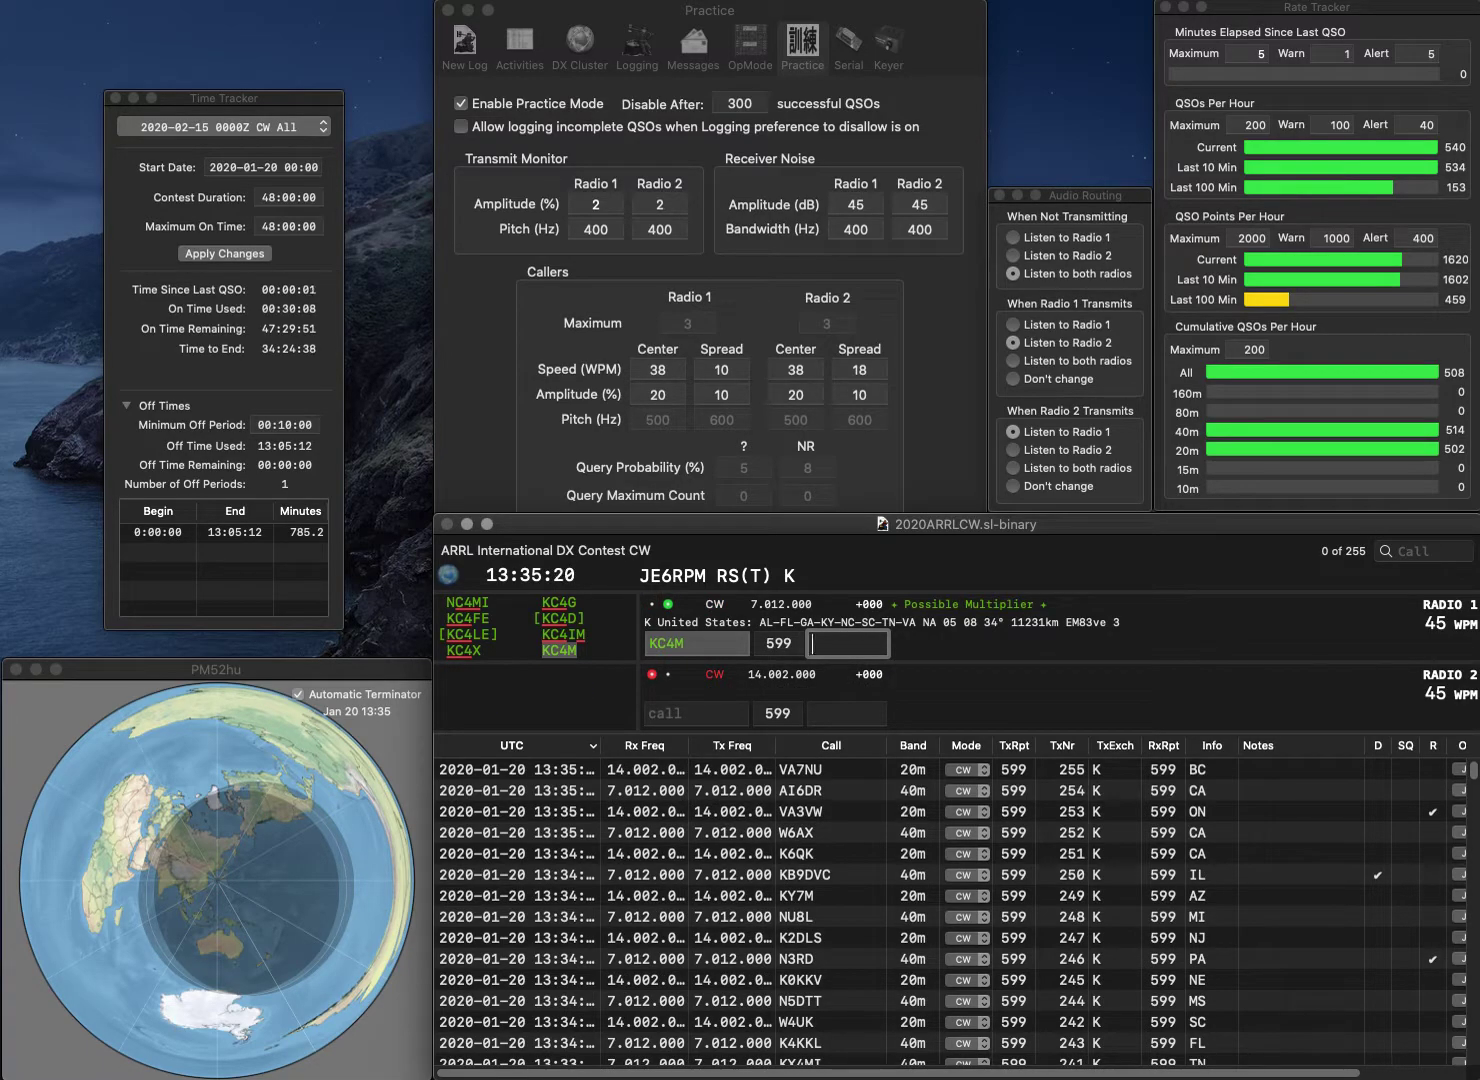
key("Return")
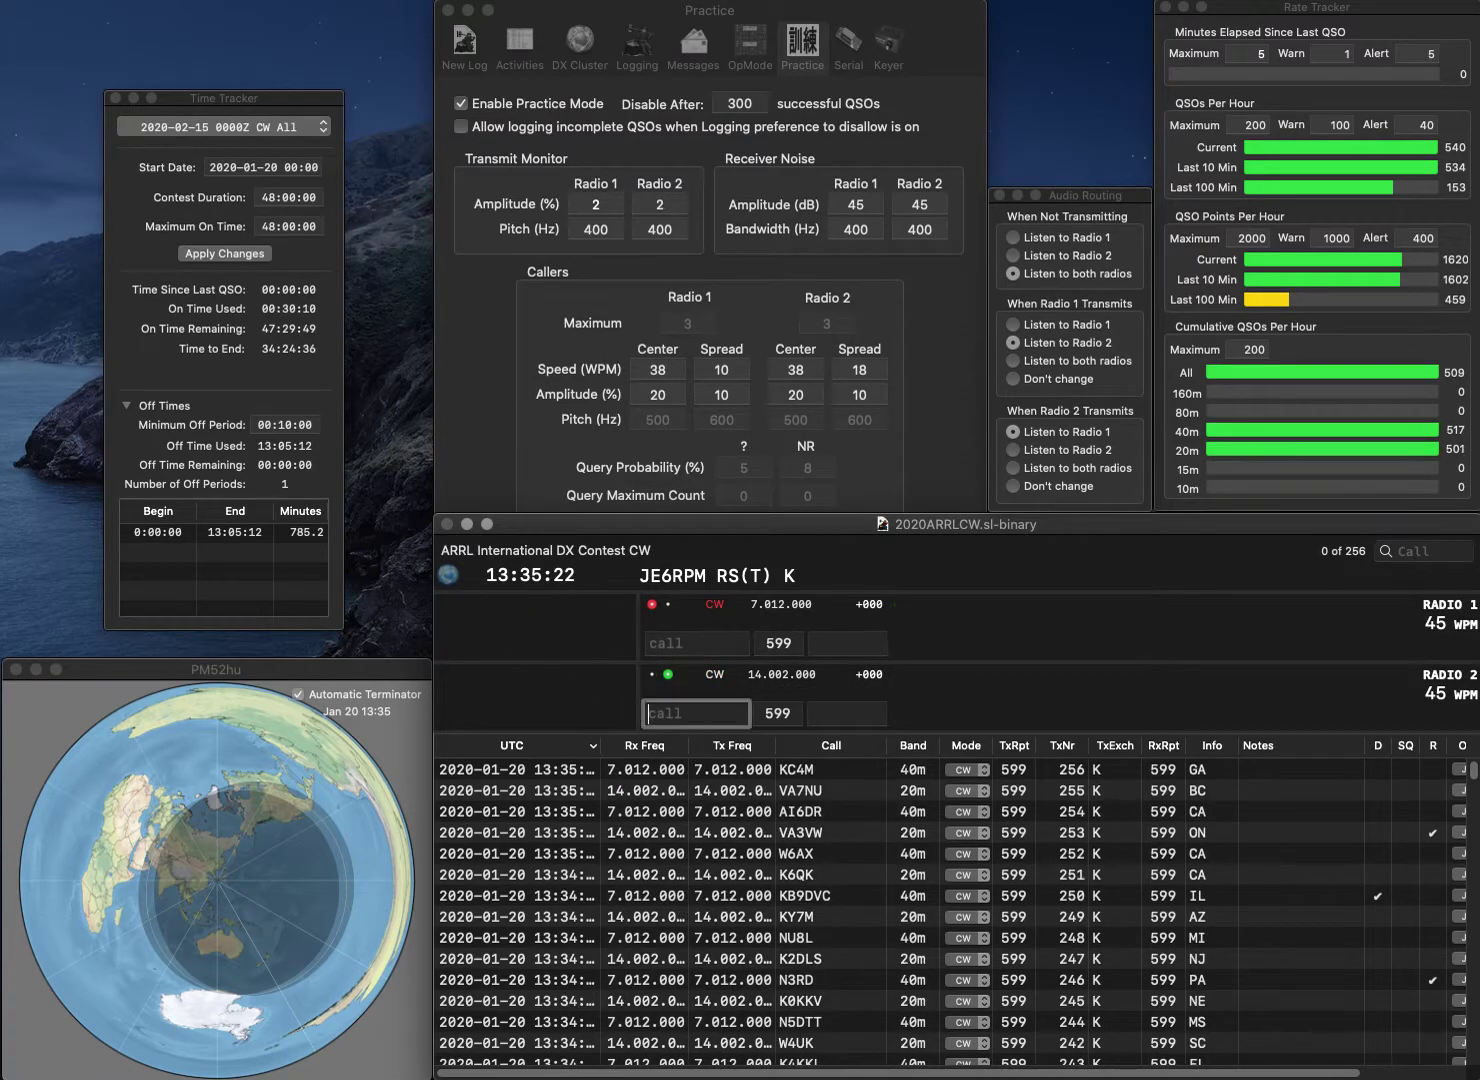
Enter the Radio 2 caller as WW2VYA, trim the extra leading W to make W2VYA, and answer the station
type("WW2V")
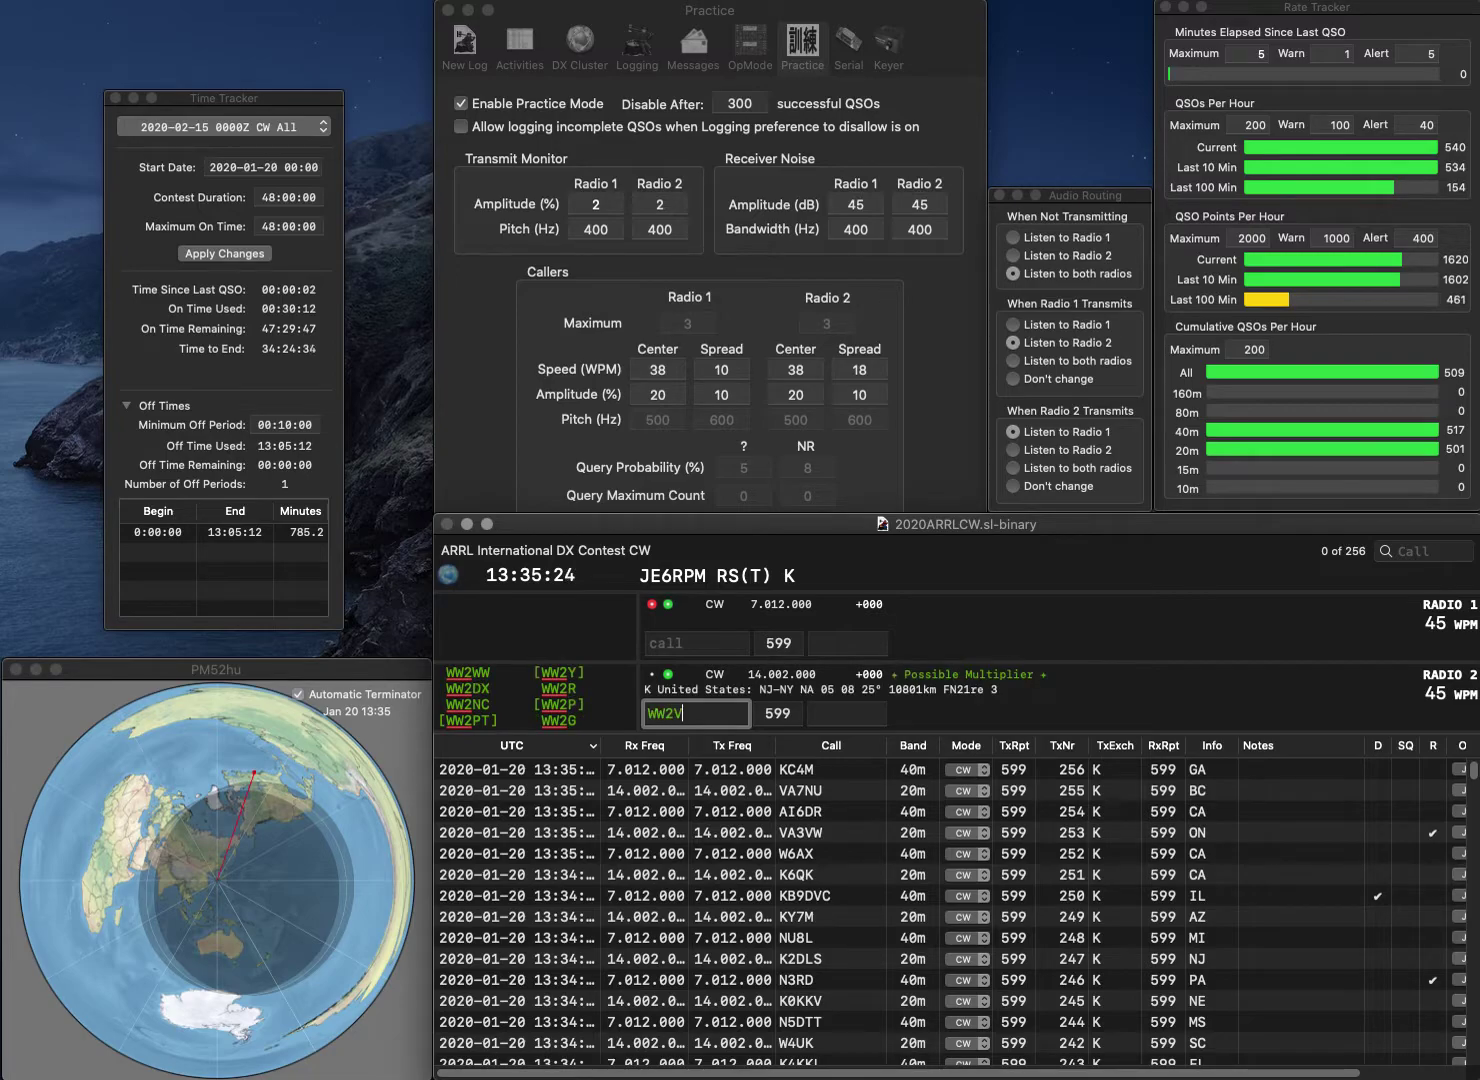
type("YA")
key("Home")
key("Delete")
key("Up")
key("Return")
key("Return")
Answer K5FVO on Radio 1 and correct the Radio 2 call to WA2VYA
type("K5FVO")
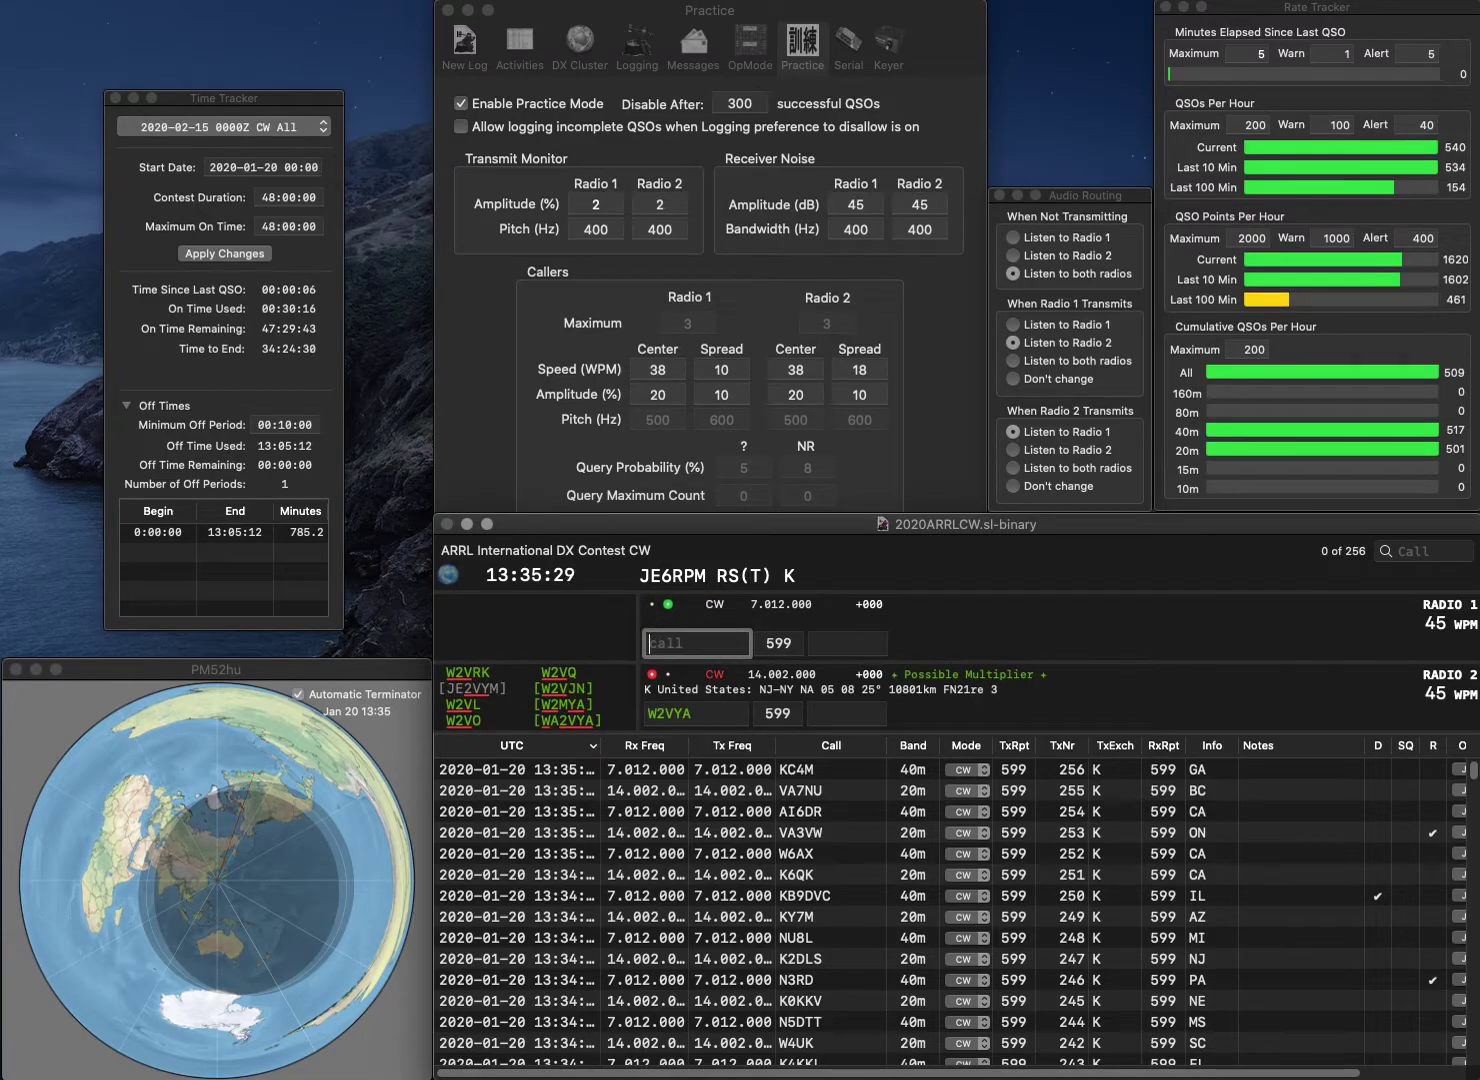
key("Return")
key("Down")
key("Home")
key("Right")
type("A")
key("Up")
key("Tab")
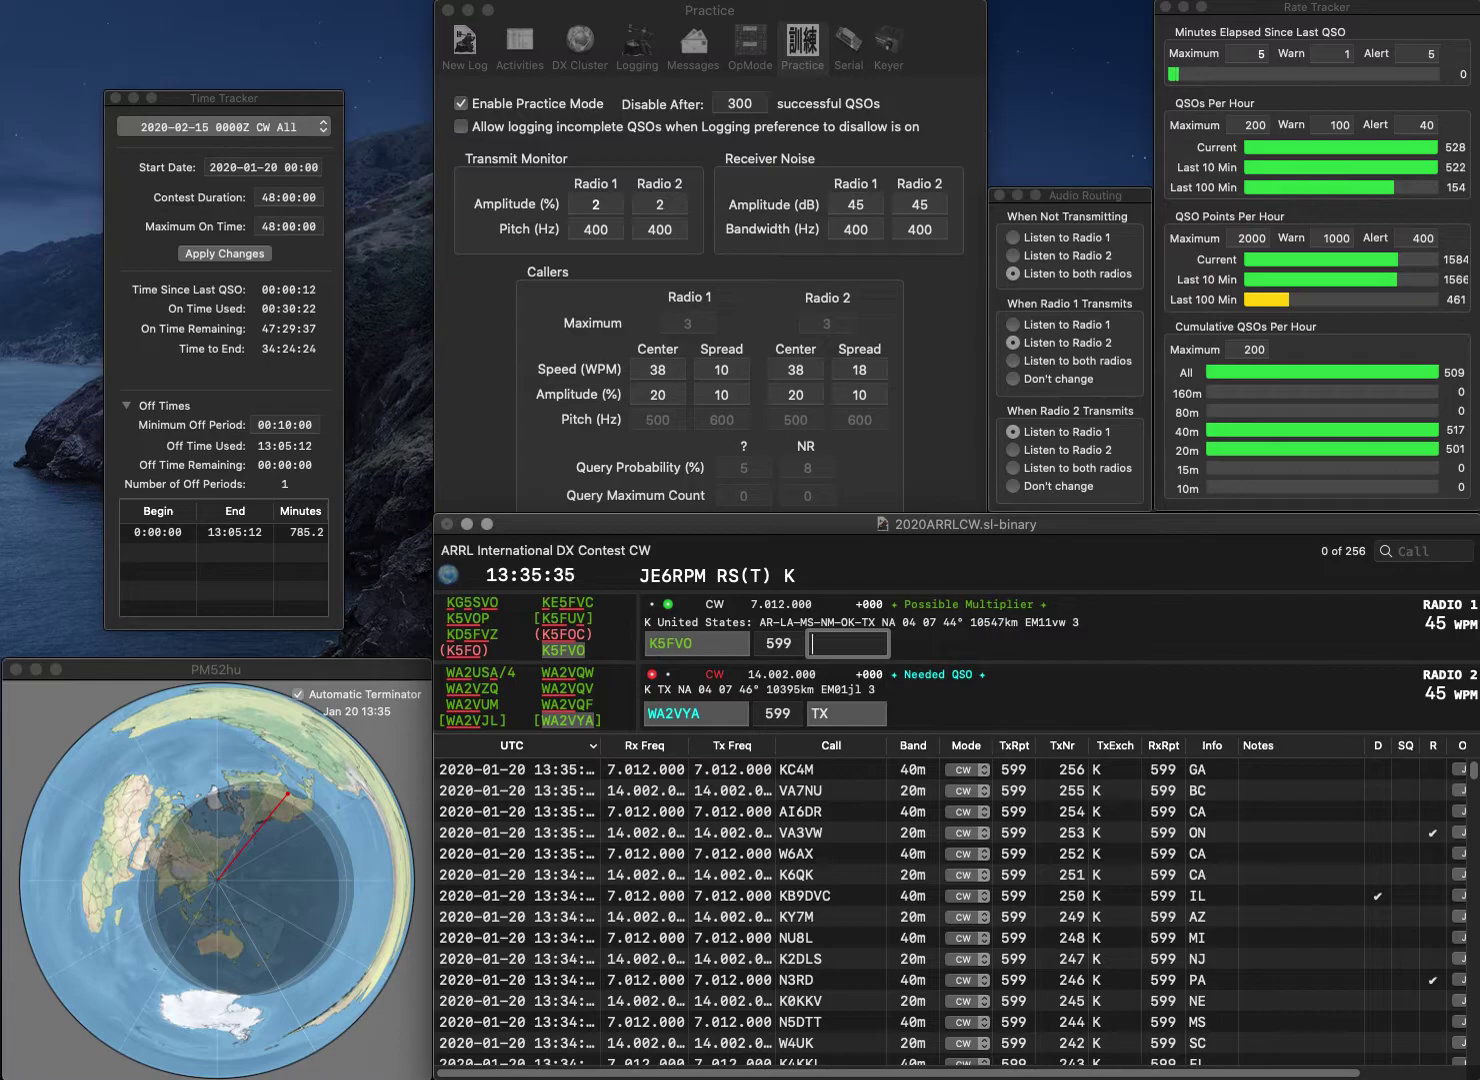
type("AR")
key("Return")
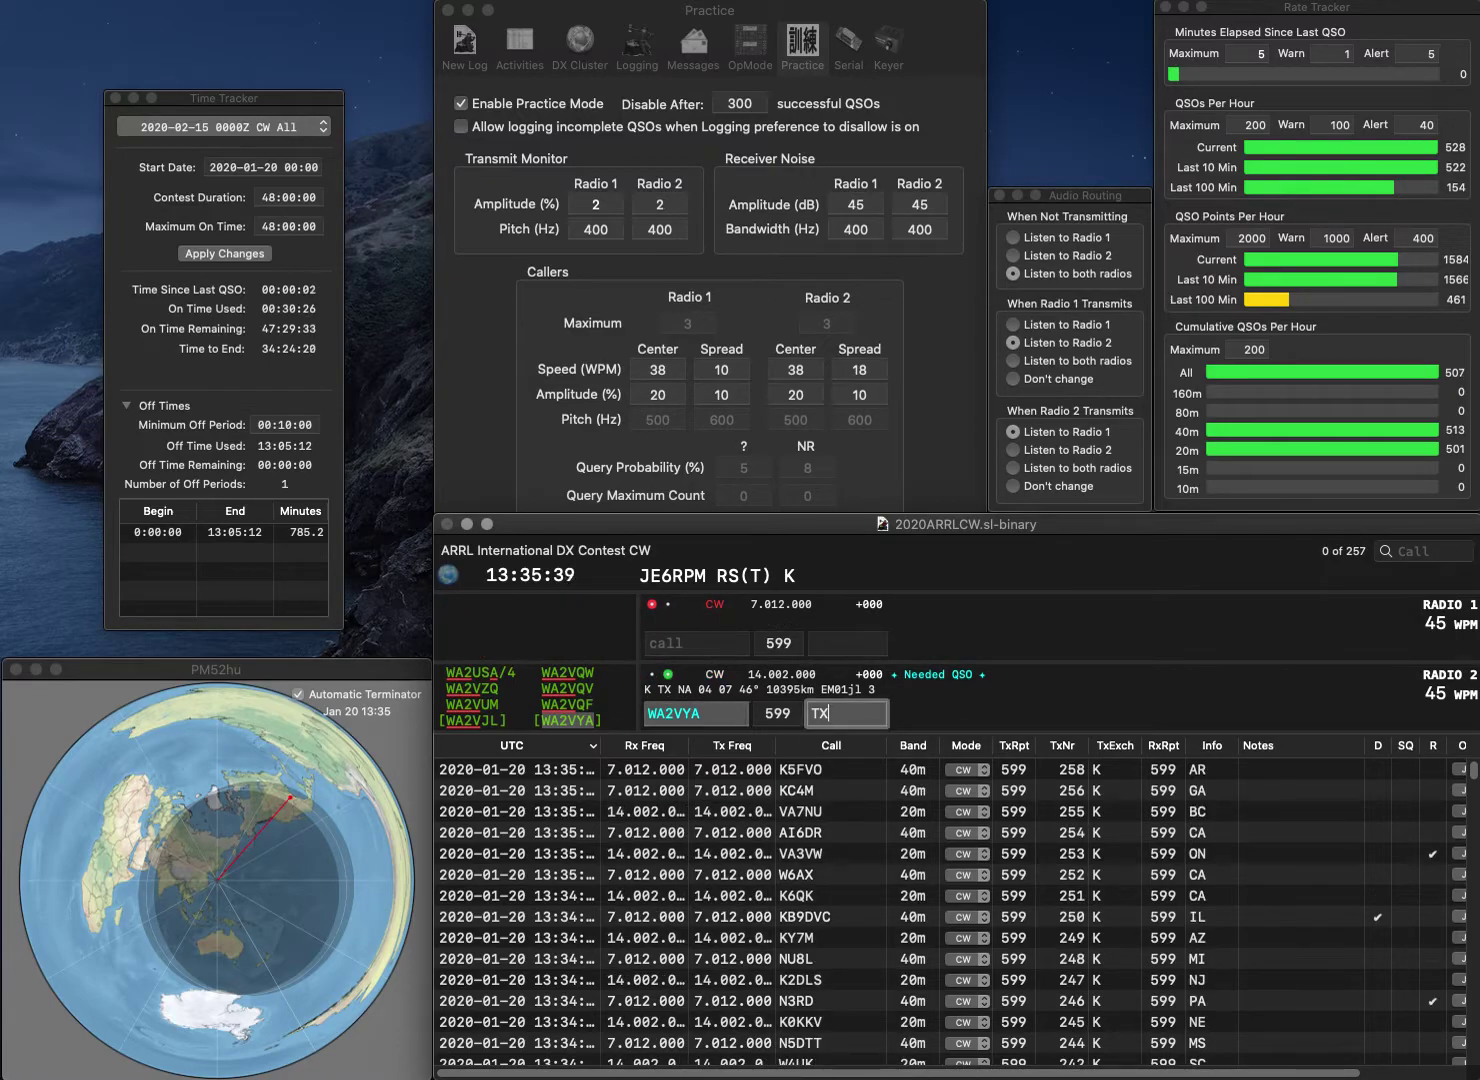
key("Return")
Answer partial call N2 on Radio 1 and KN4HHX on Radio 2, and complete the Radio 1 call as N2IC
type("N2")
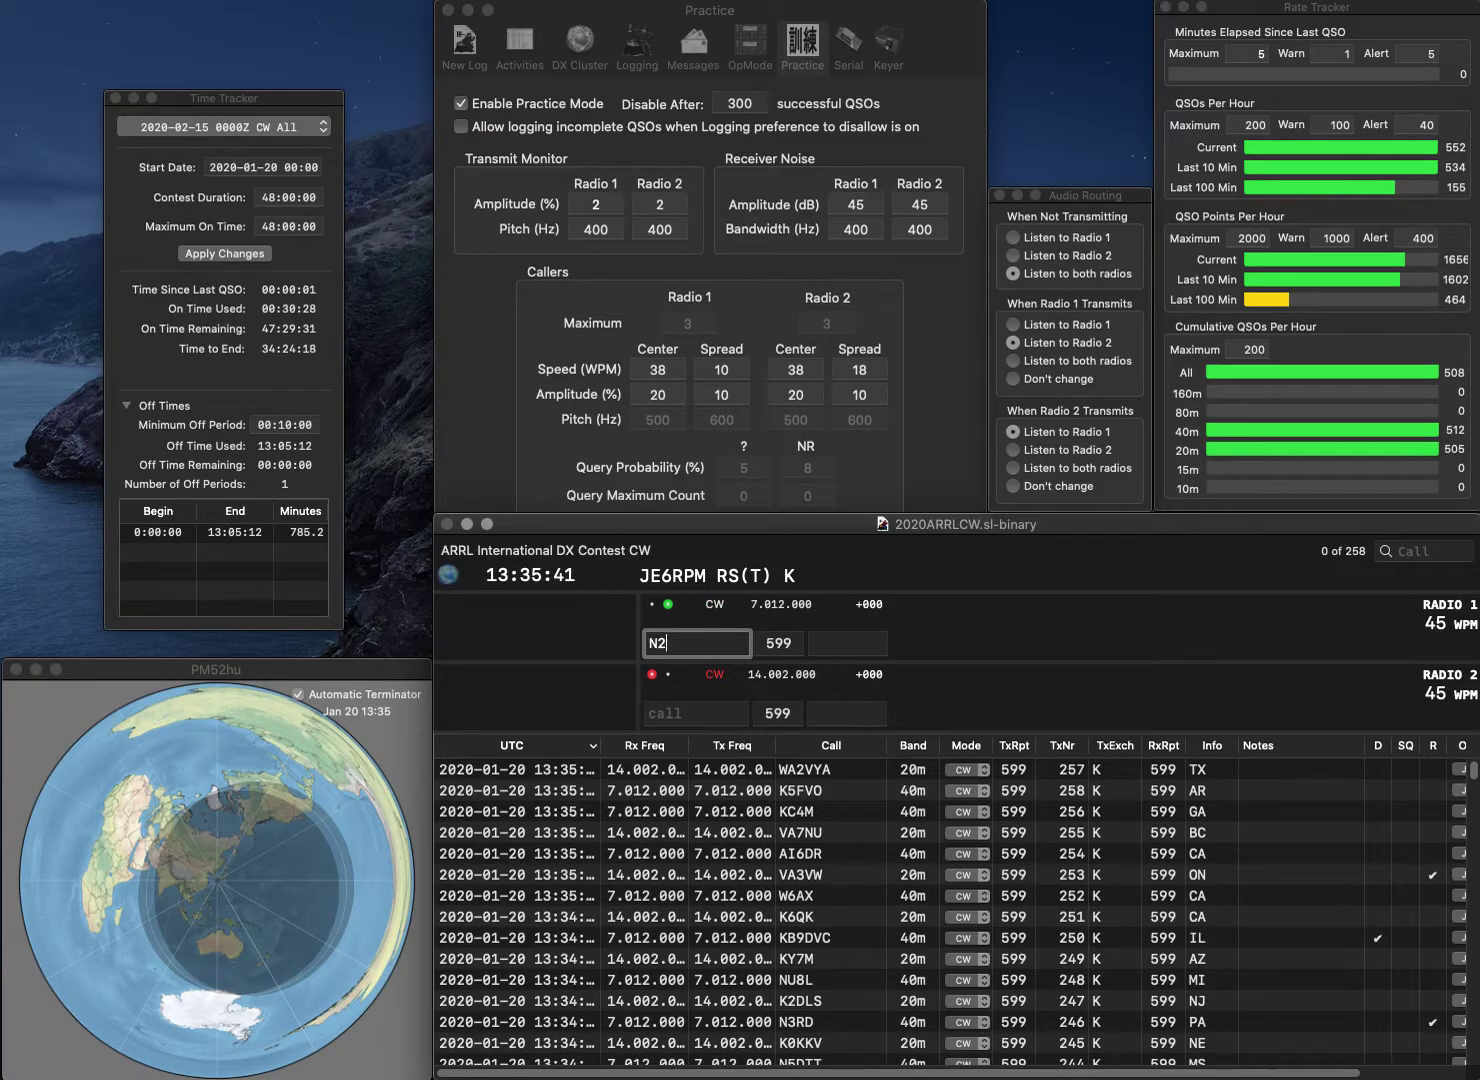
key("Return")
type("KN4HHX")
key("Return")
type("C")
key("BackSpace")
type("IC")
key("Return")
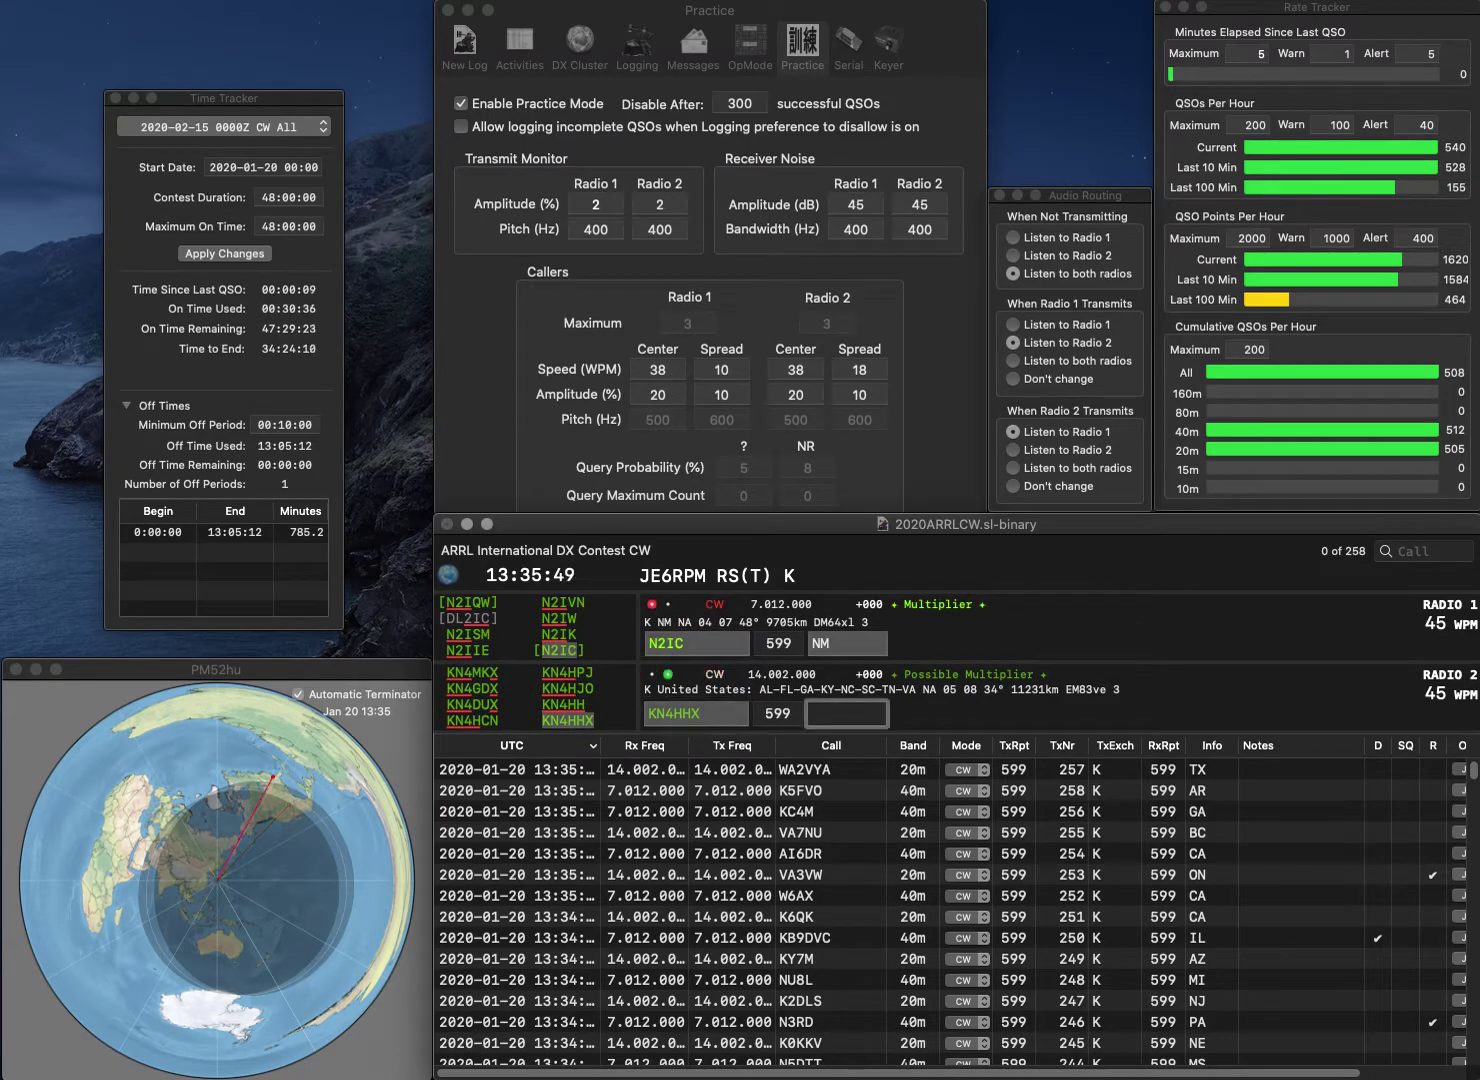
type("TN")
key("Return")
key("BackSpace")
key("BackSpace")
type("RC")
key("Return")
Answer K2EQ on Radio 2, and log N2RC on Radio 1 and K2EQ on Radio 2 with exchange NY
type("K2EQ")
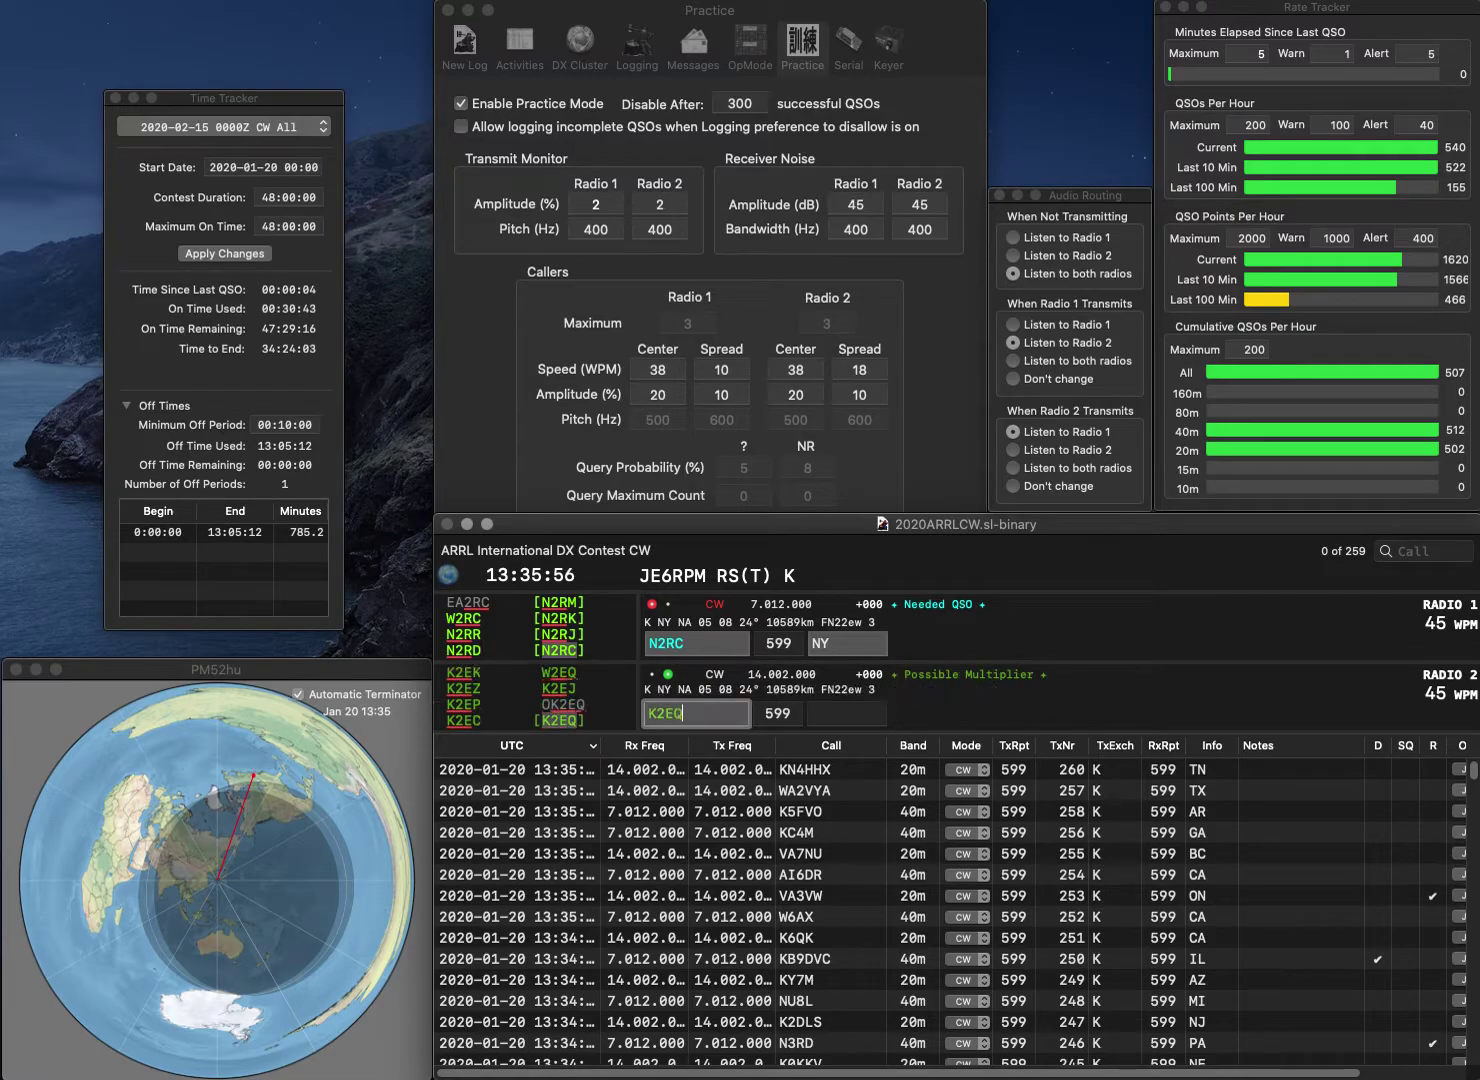
key("Return")
key("space")
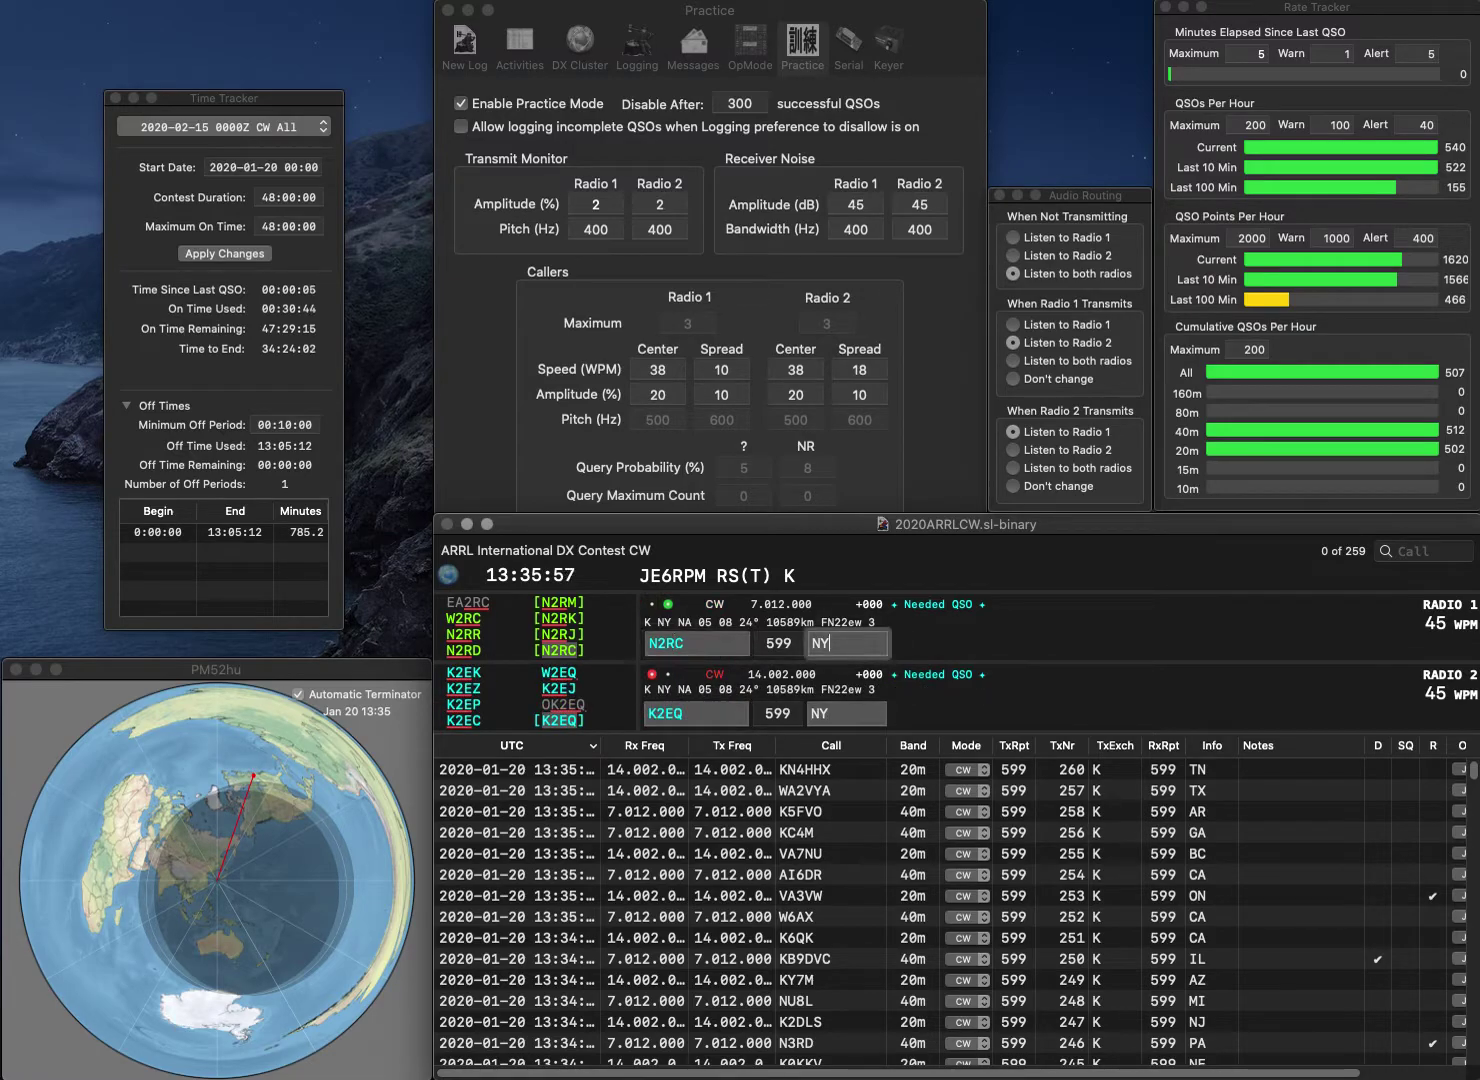
key("Return")
key("Return")
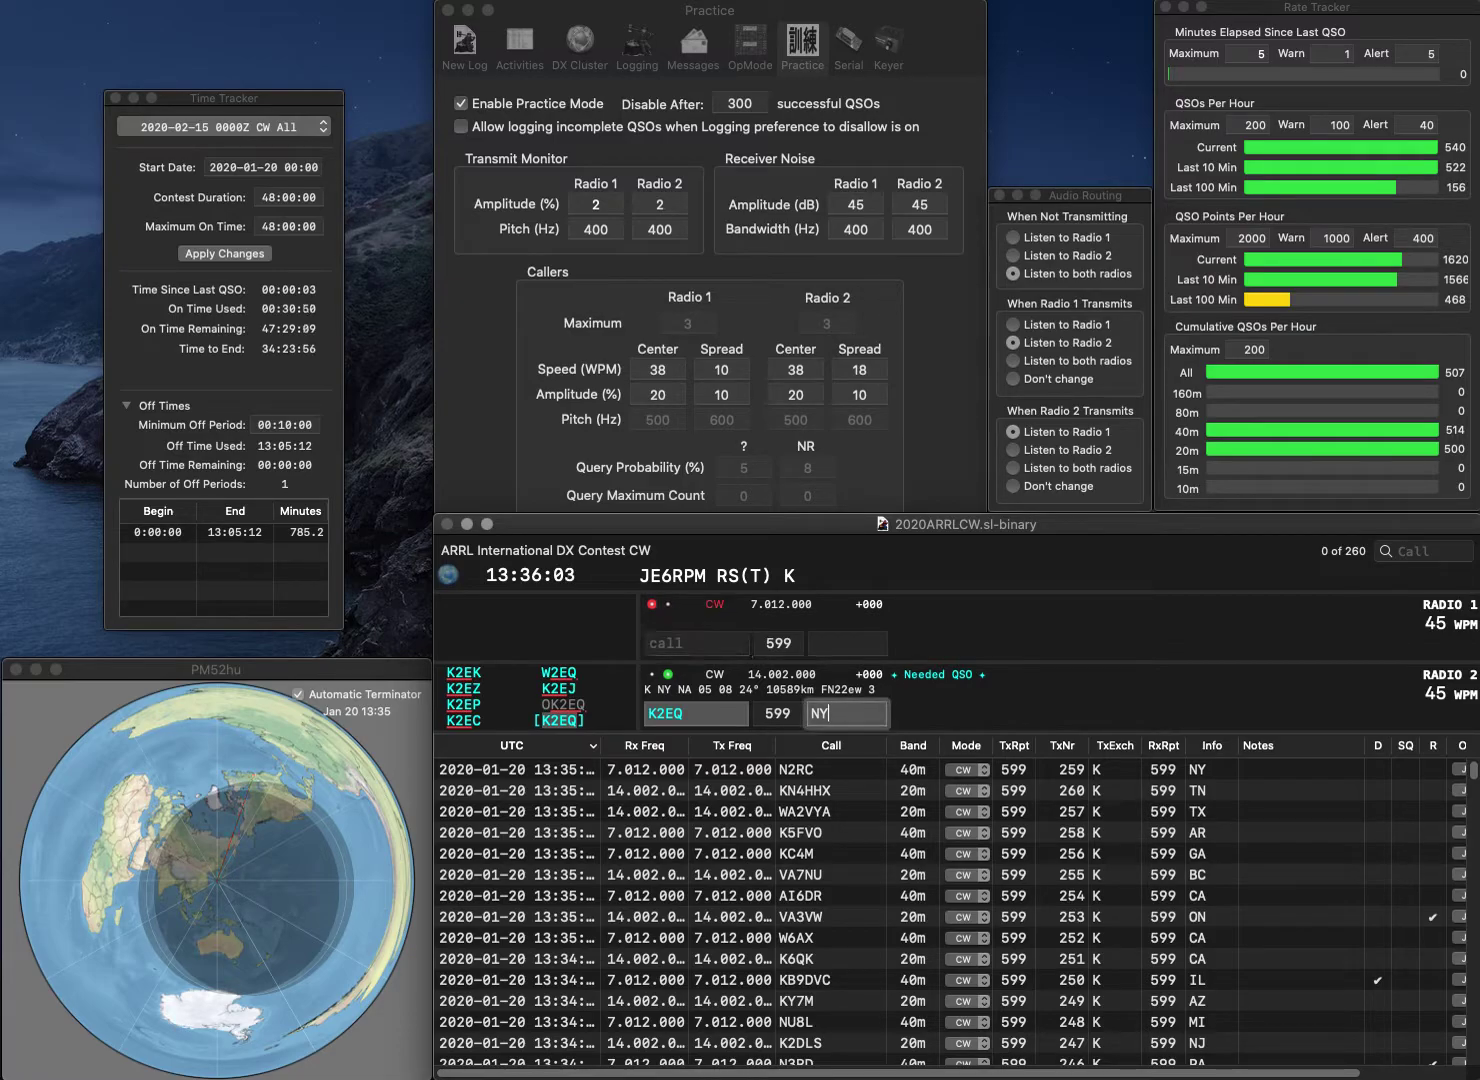
key("Return")
Answer K5QJ on Radio 1 and the partial call NB on Radio 2
type("K5QJ")
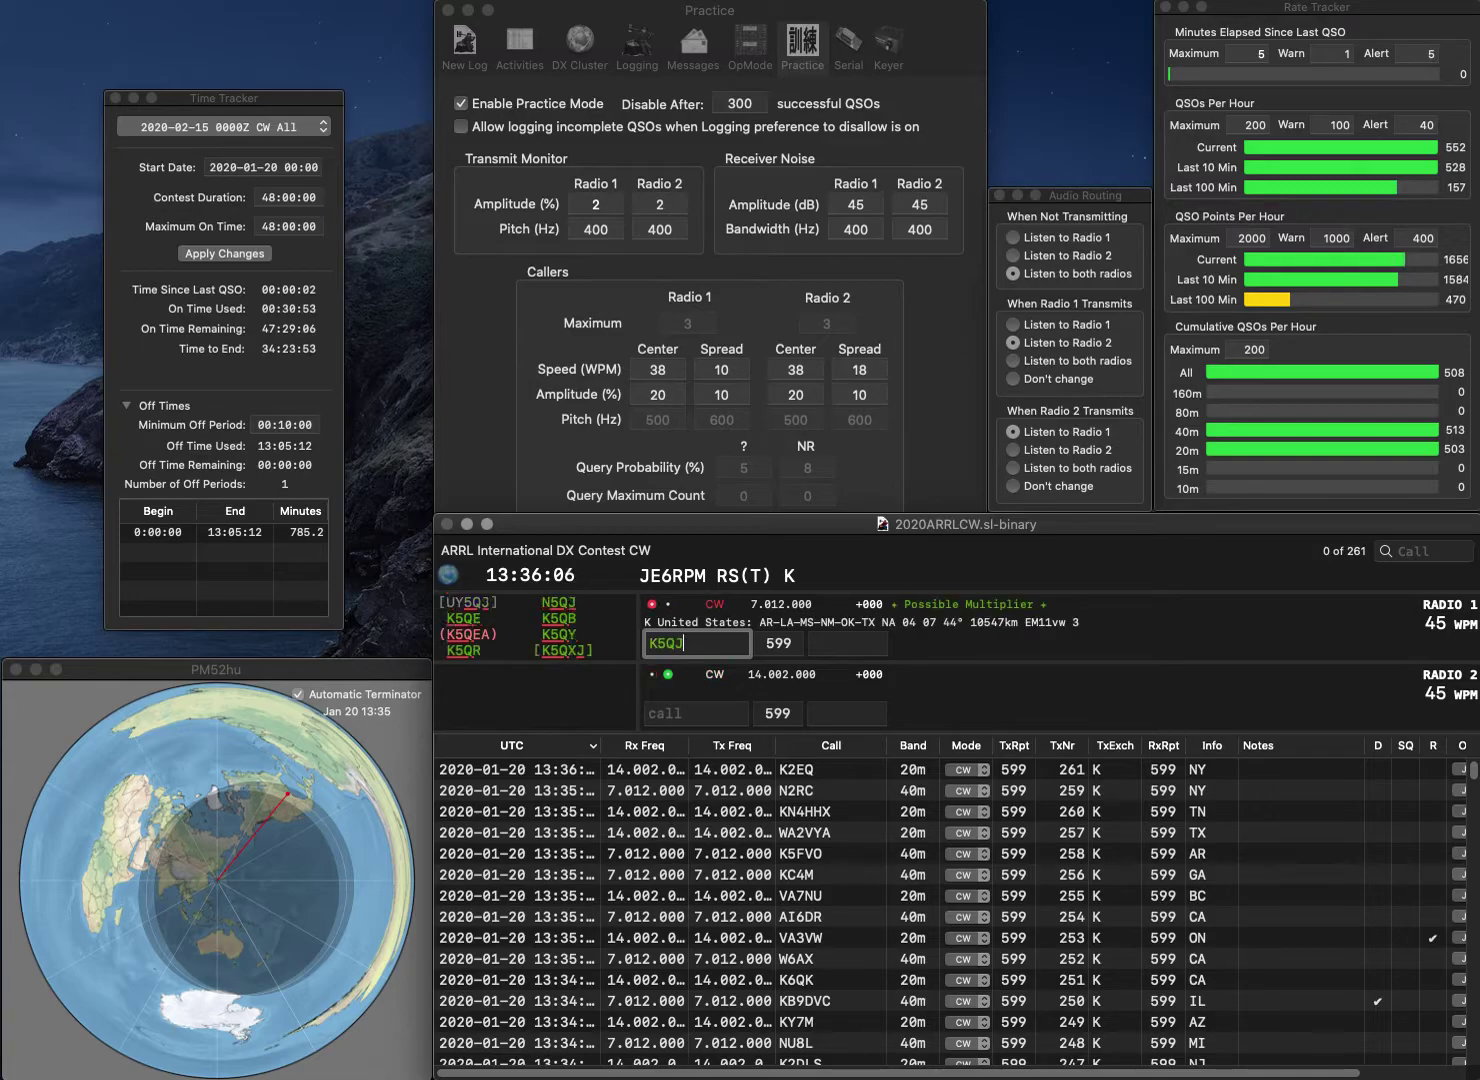
key("Return")
type("N6")
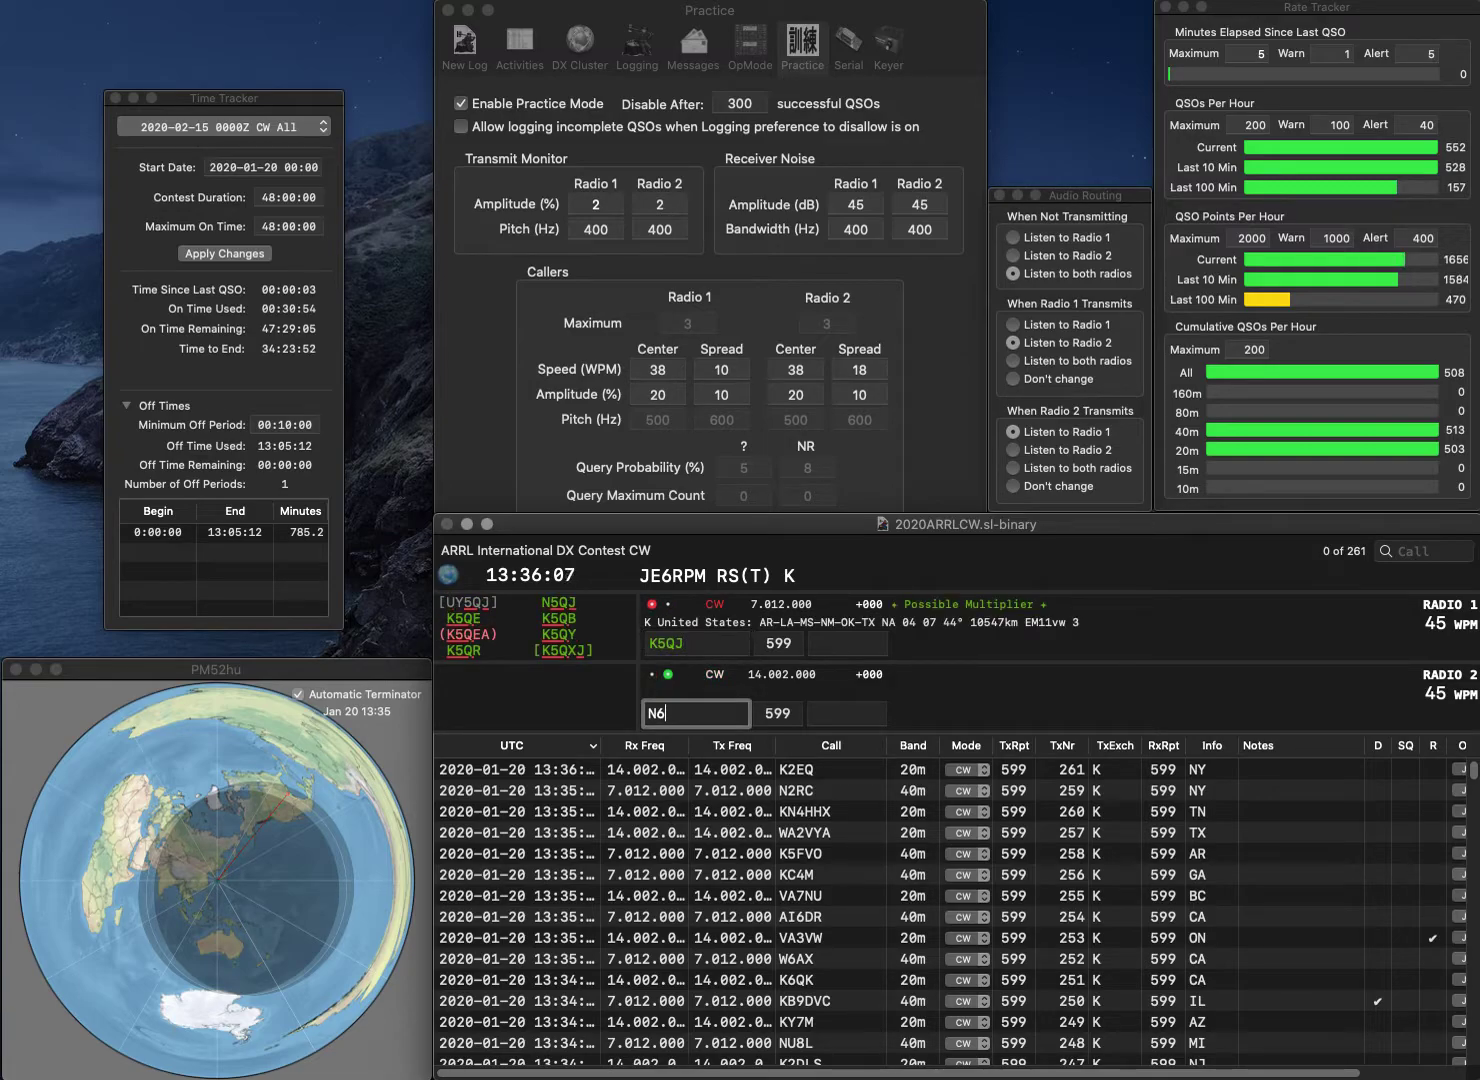
key("BackSpace")
type("B")
key("Return")
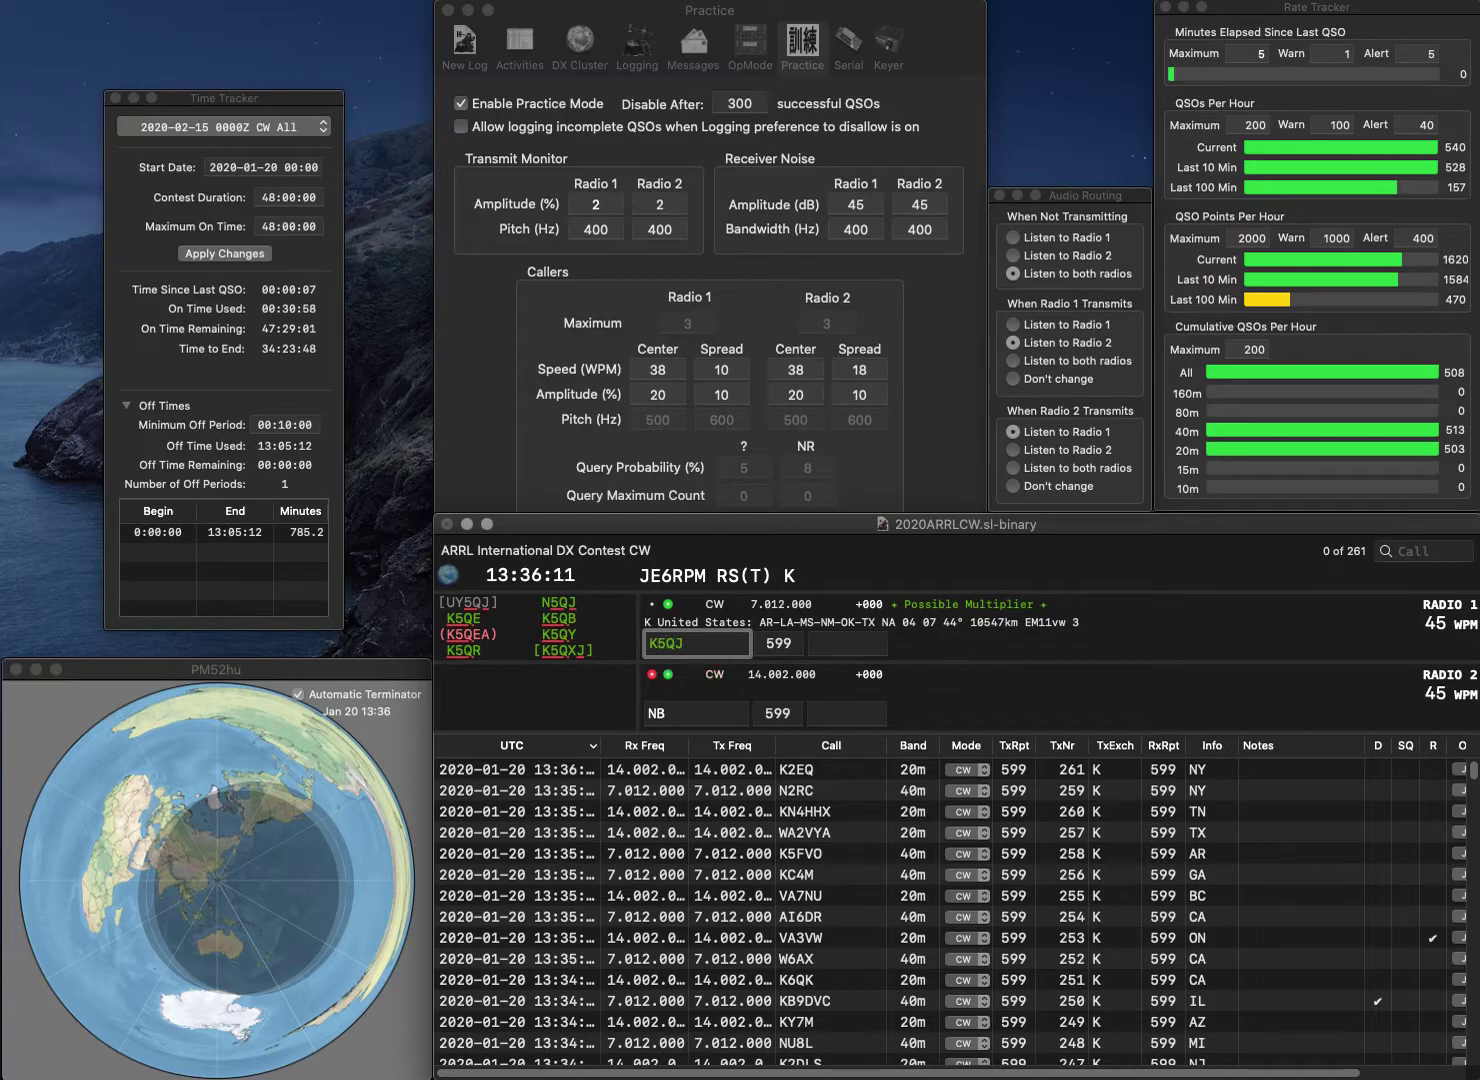
key("BackSpace")
key("Return")
type("0")
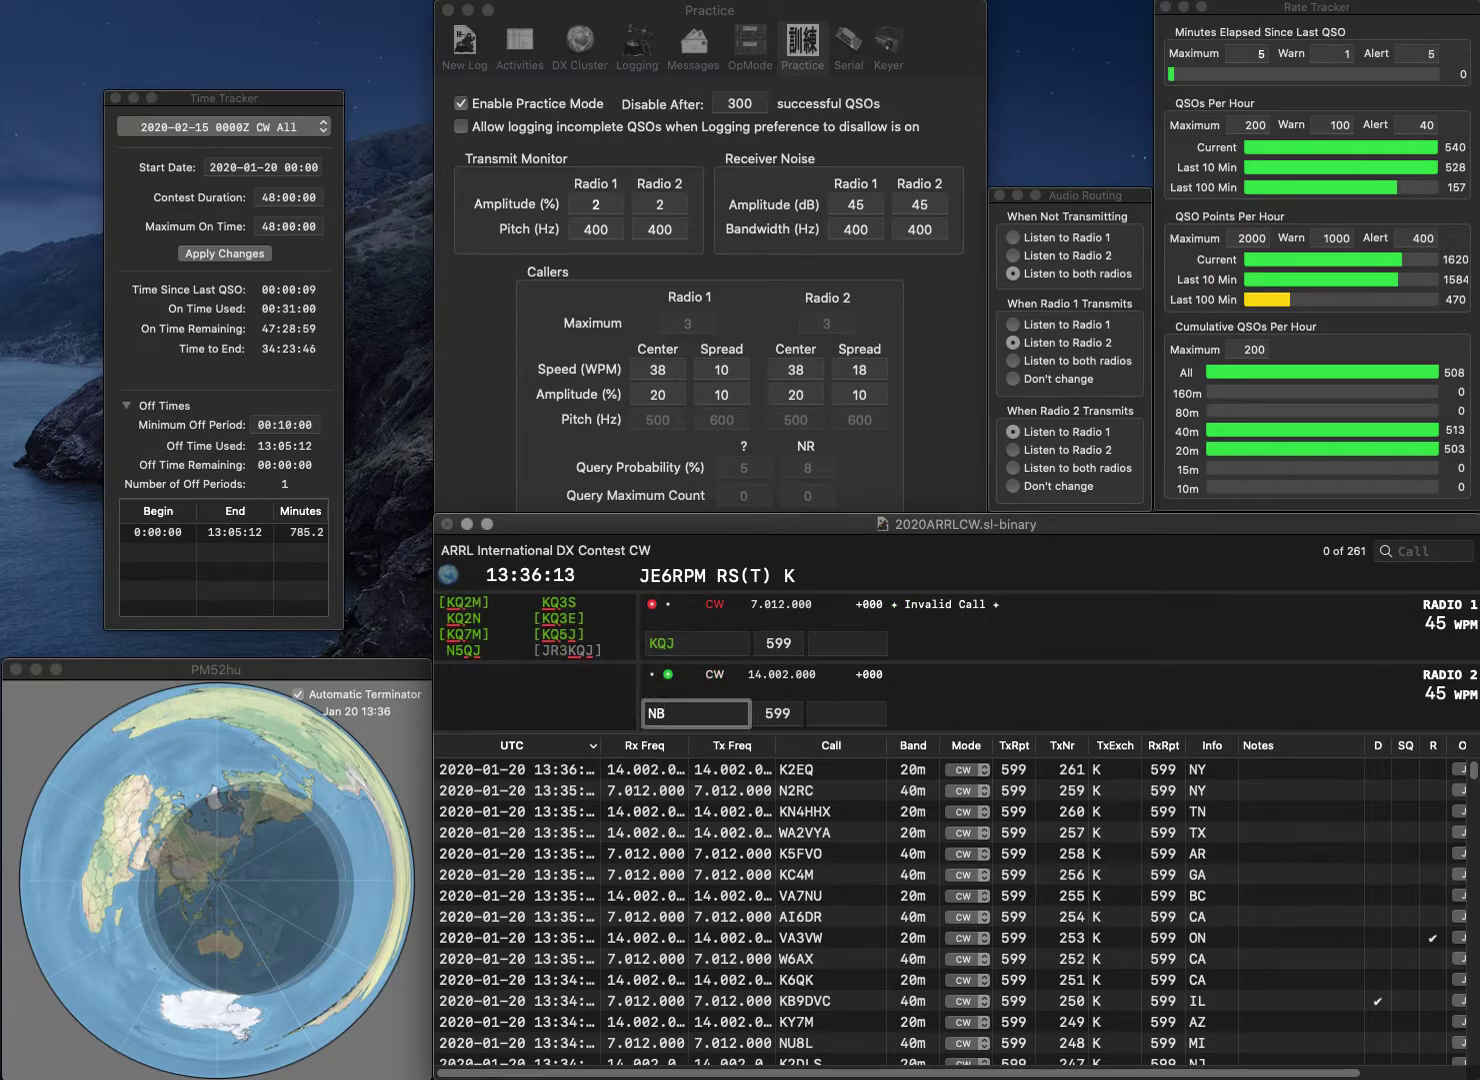
type("Z")
key("Return")
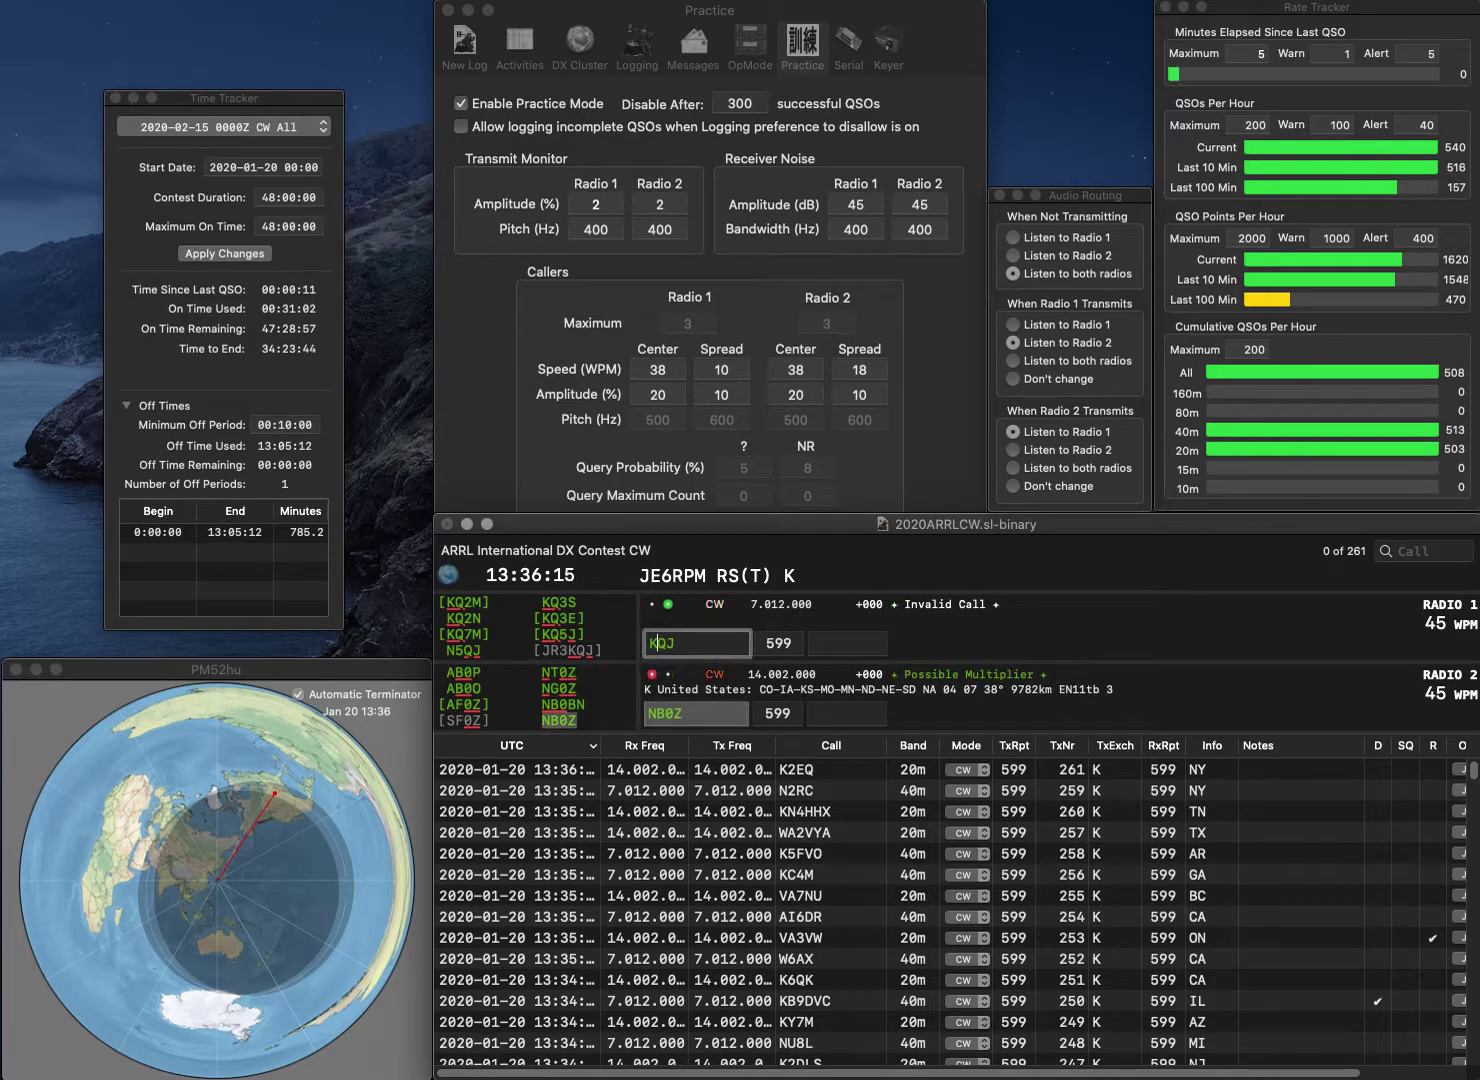
key("BackSpace")
type("N5")
key("Return")
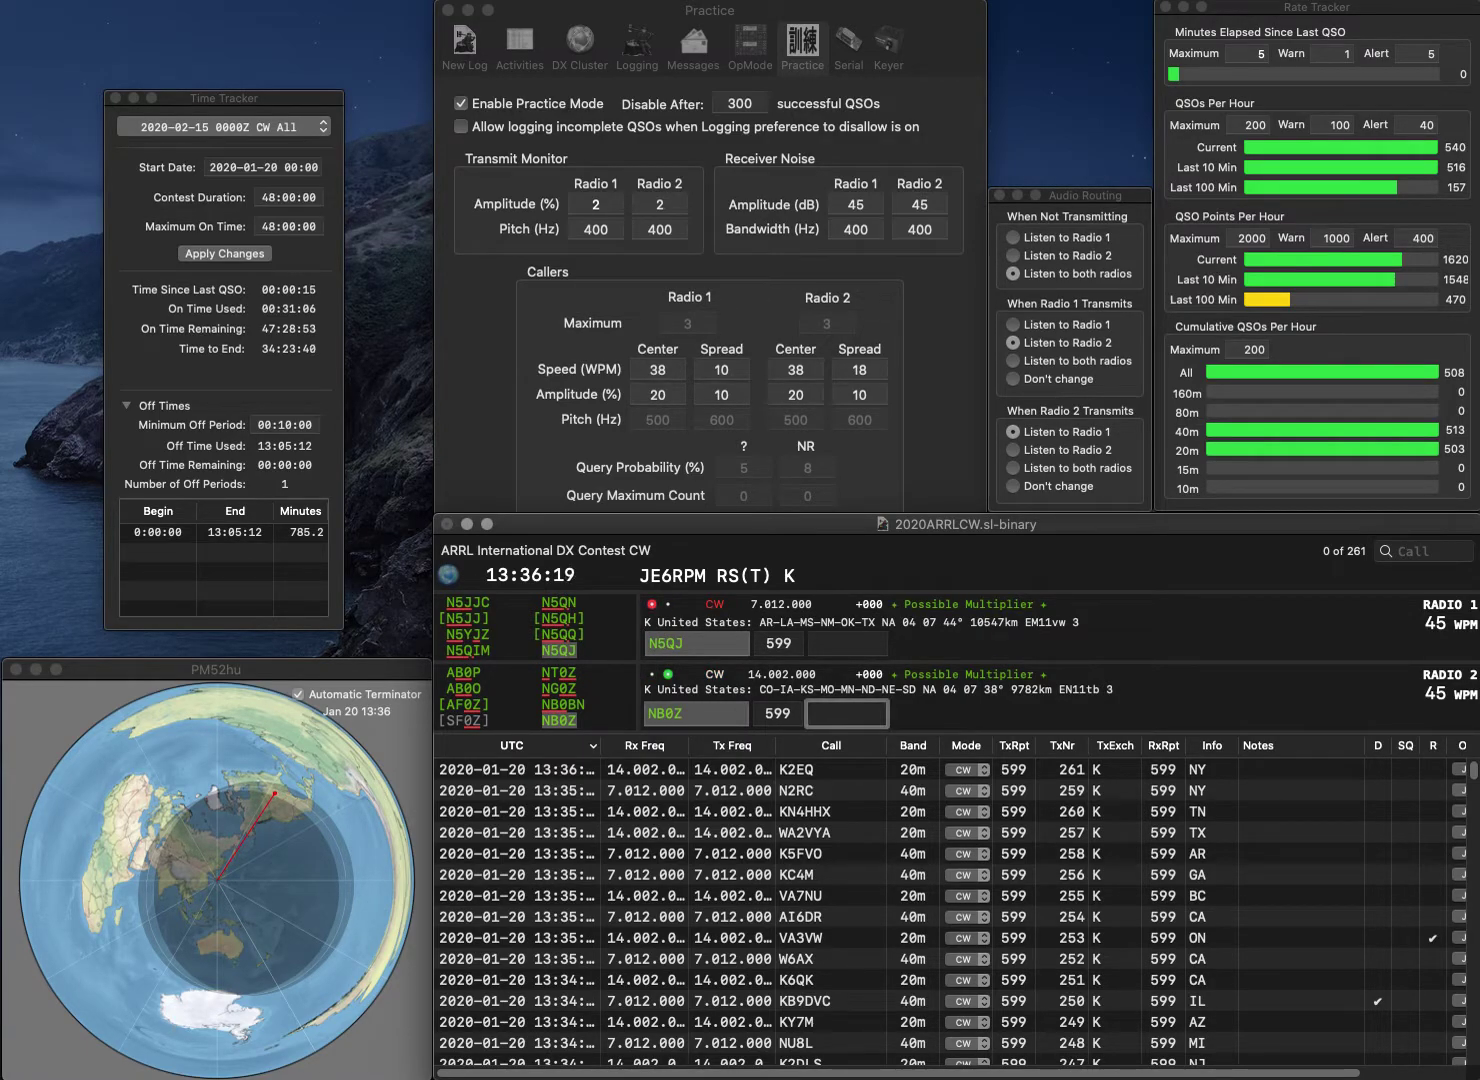
Log NB0Z on Radio 2 with exchange MN and N5QJ on Radio 1 with exchange AR
type("MN")
key("Return")
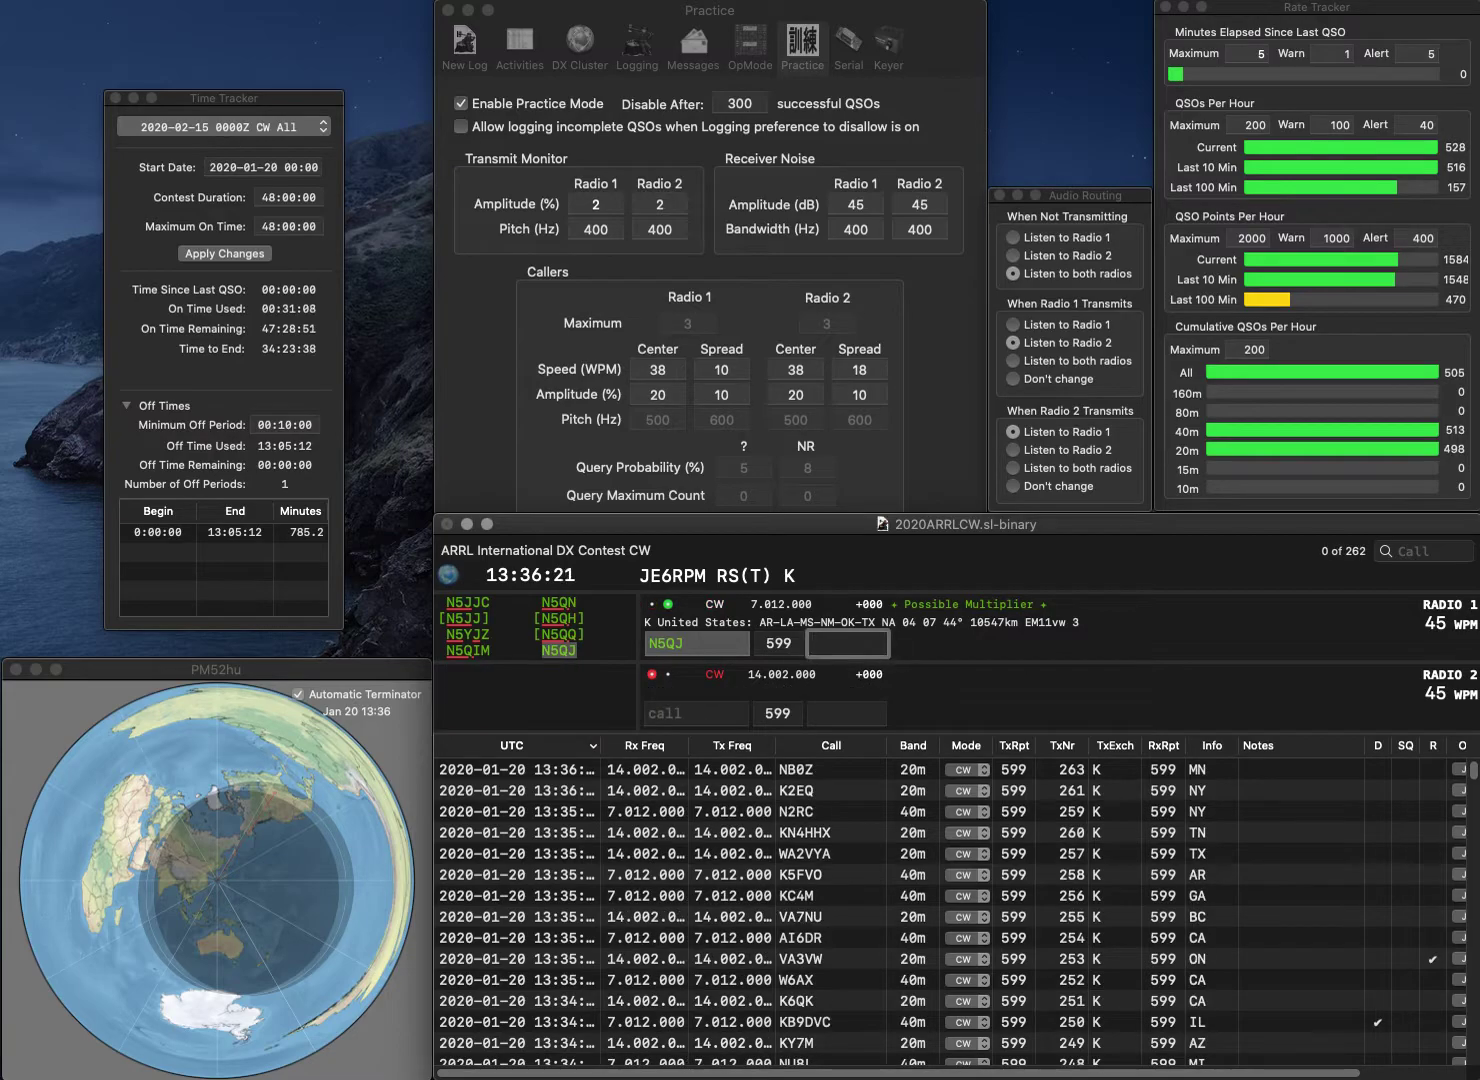
type("AR")
key("Return")
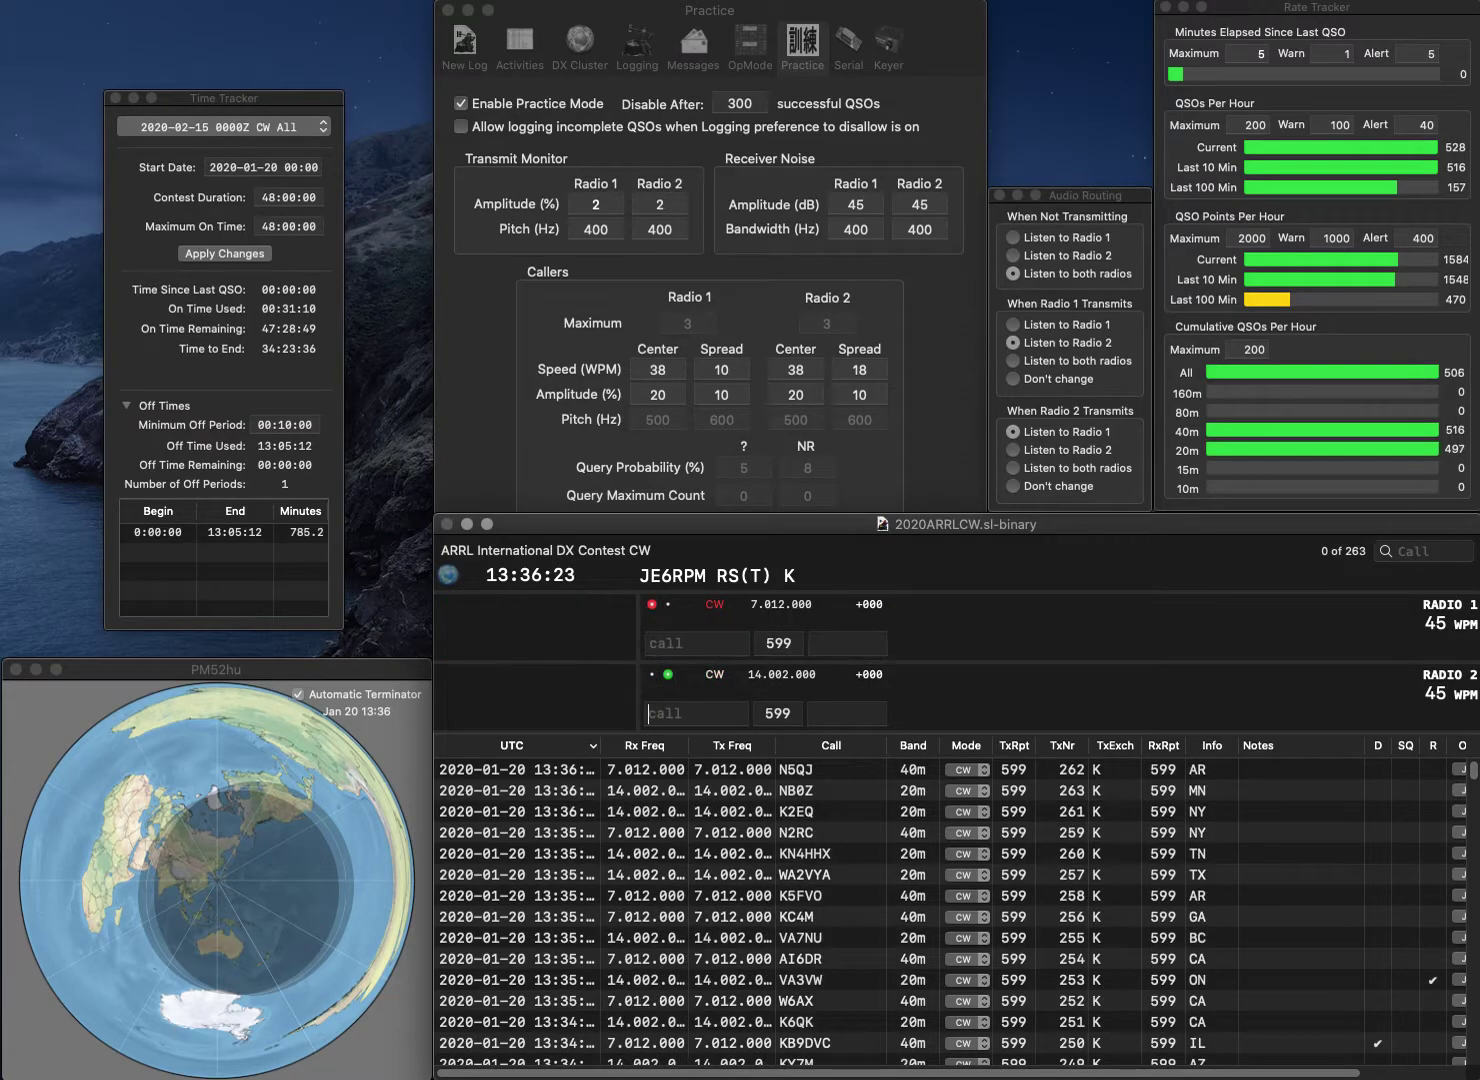
Answer K8GI on Radio 2 and AB3DC on Radio 1, fixing the miscopied start of the Radio 1 call
type("K8GI")
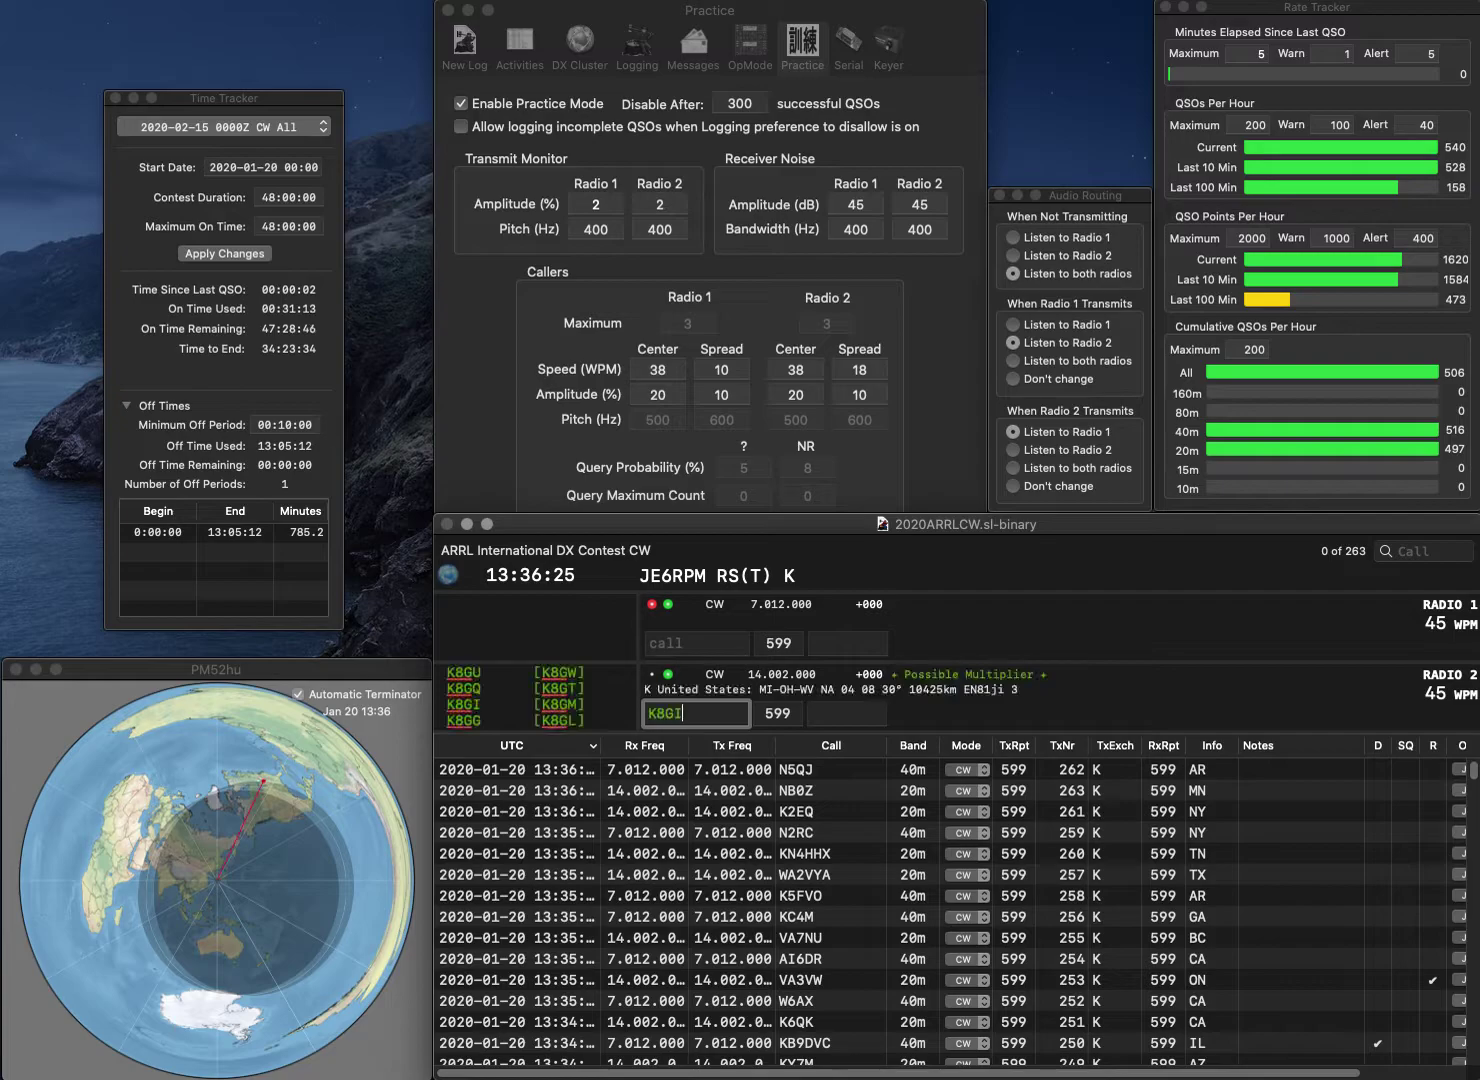
key("Return")
type("WDC")
key("Left")
key("Left")
key("BackSpace")
type("AB3")
key("Return")
key("space")
type("MI")
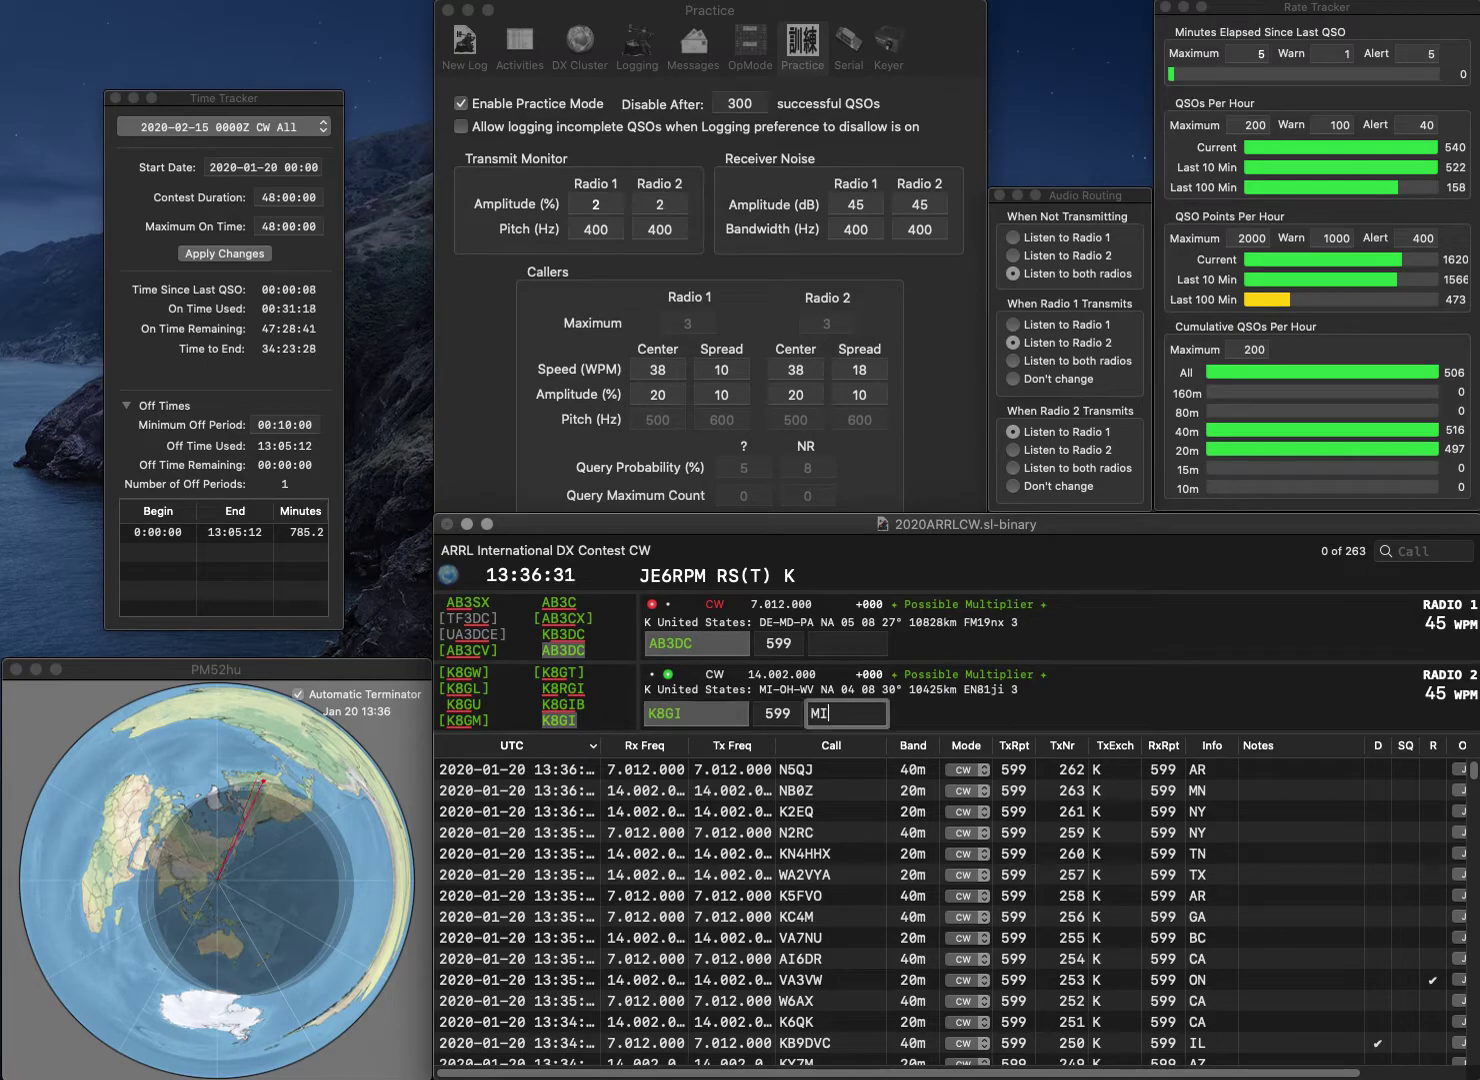
key("Return")
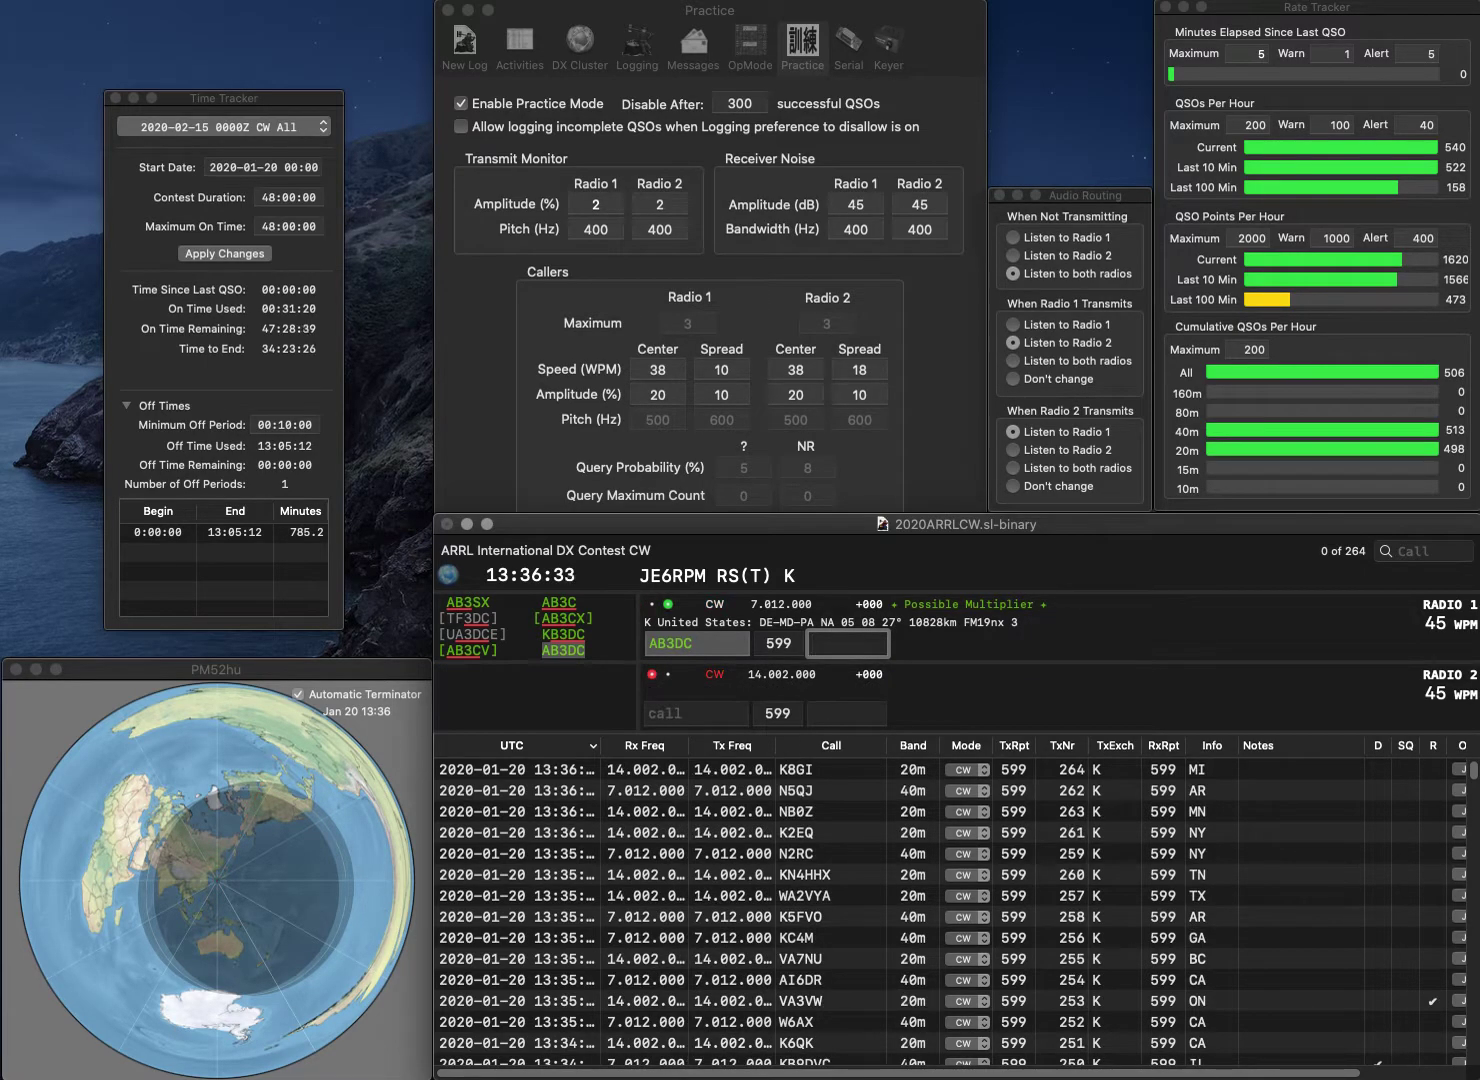
type("MD")
key("Return")
Answer N2CEI on Radio 2 and the partial call W7G on Radio 1
type("N2CEI")
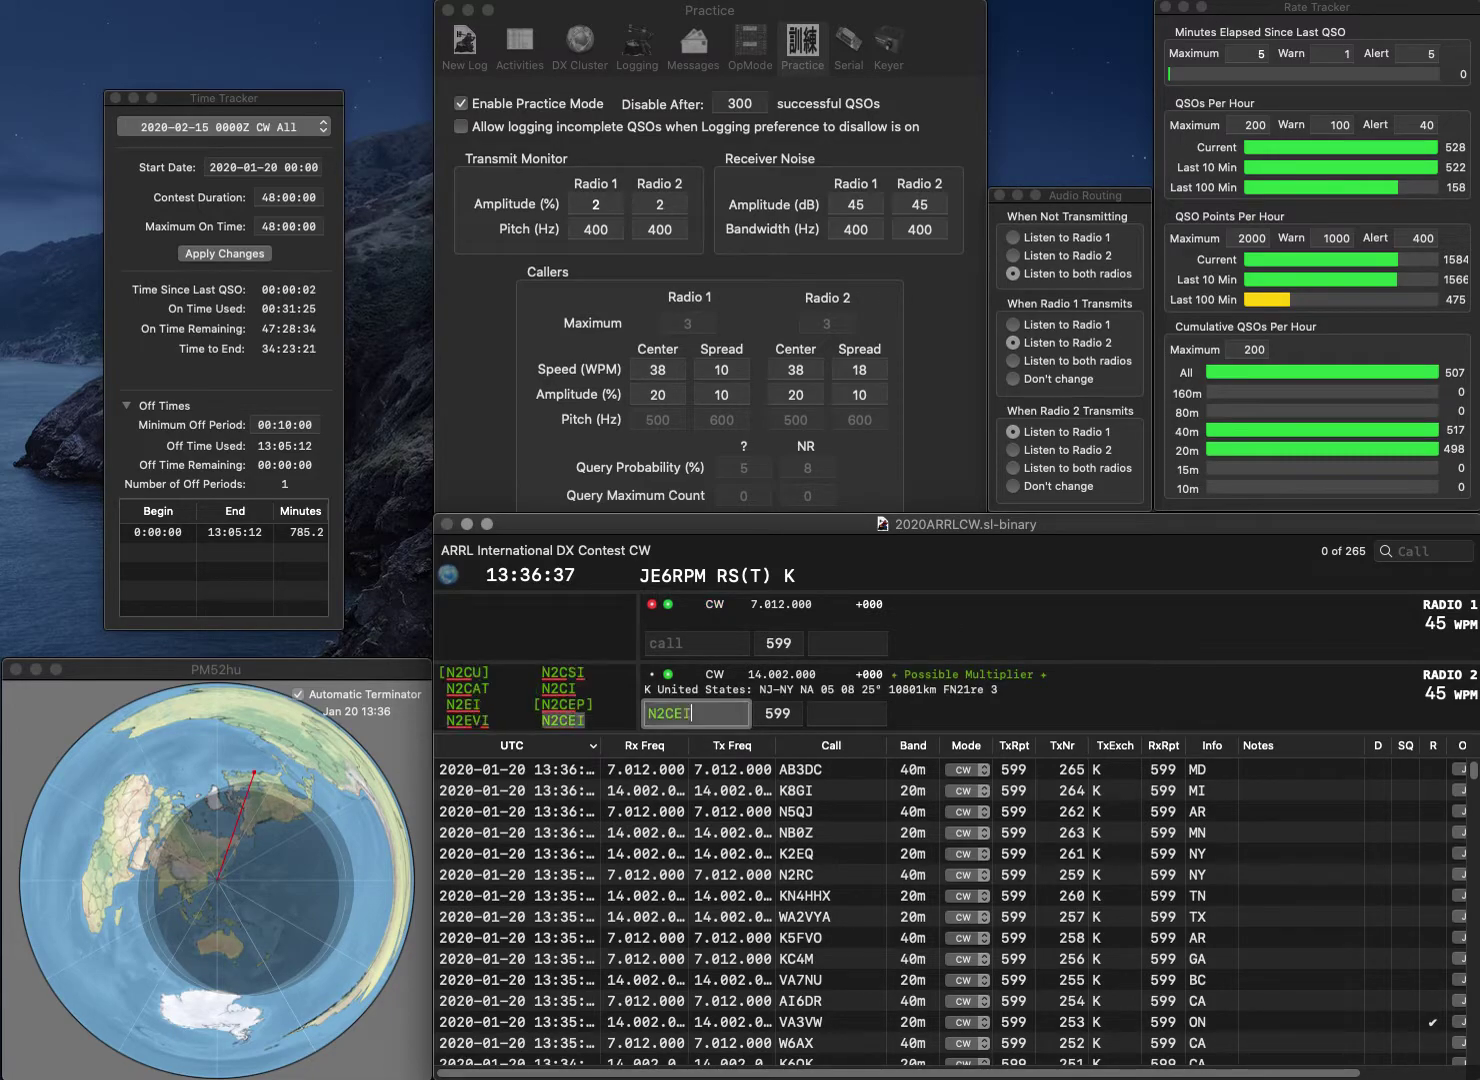
key("Return")
type("7G")
key("Home")
type("W")
key("Return")
Log N2CEI on Radio 2 with exchange NY and complete the Radio 1 call as WK7G
type("N")
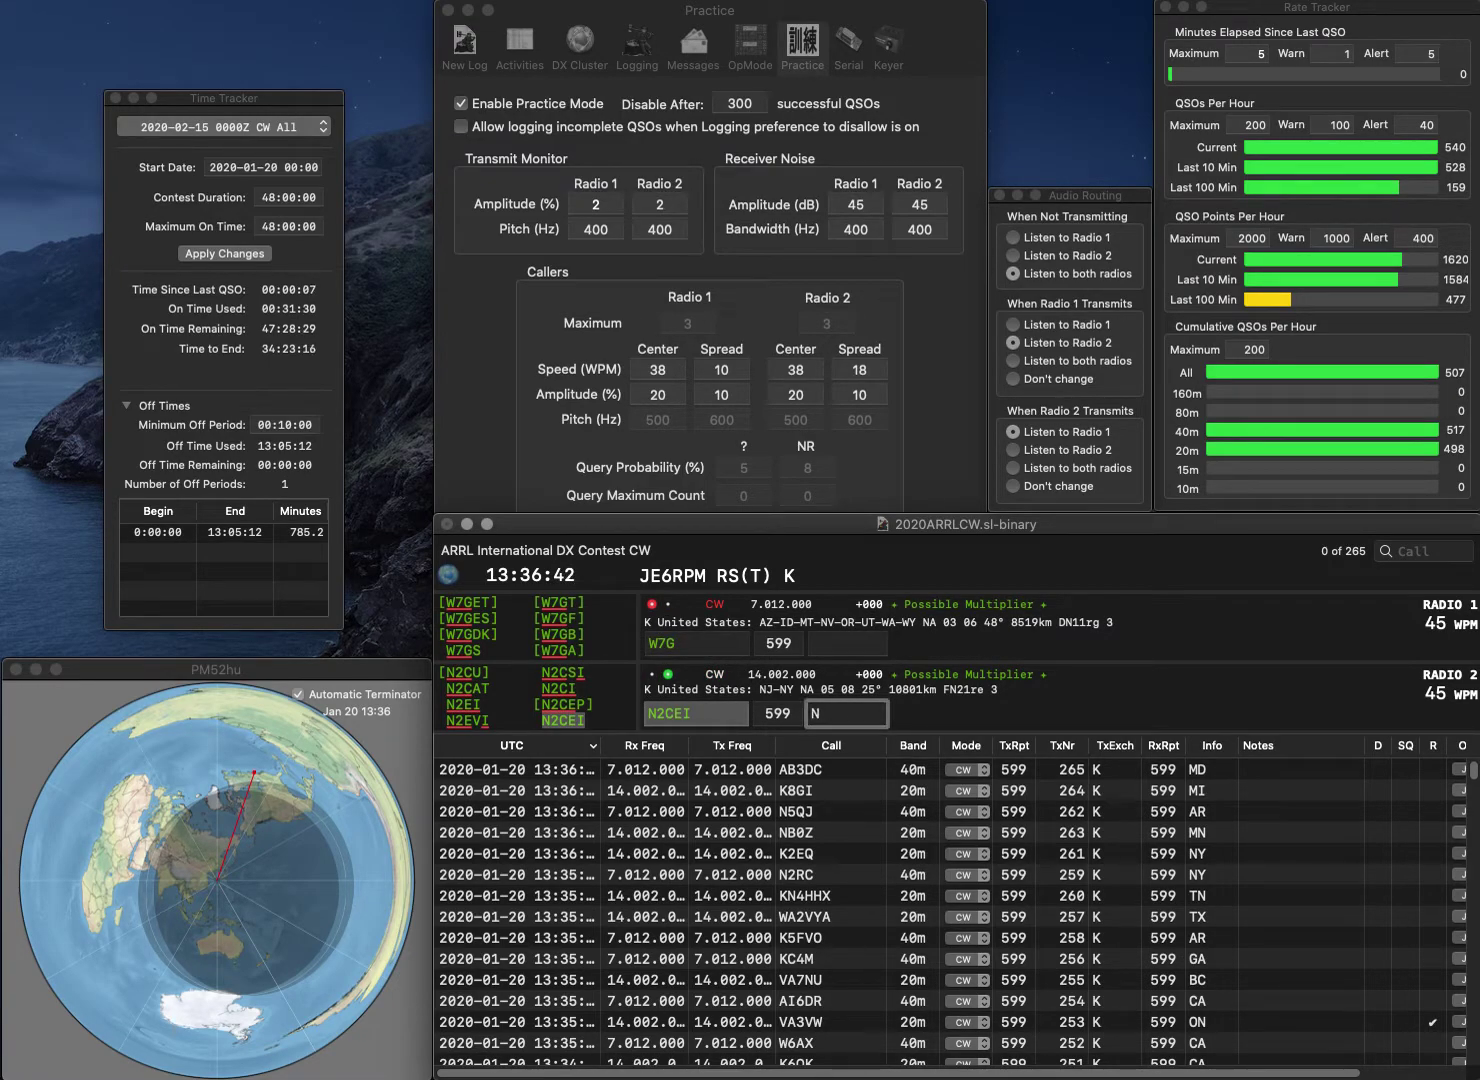
key("Return")
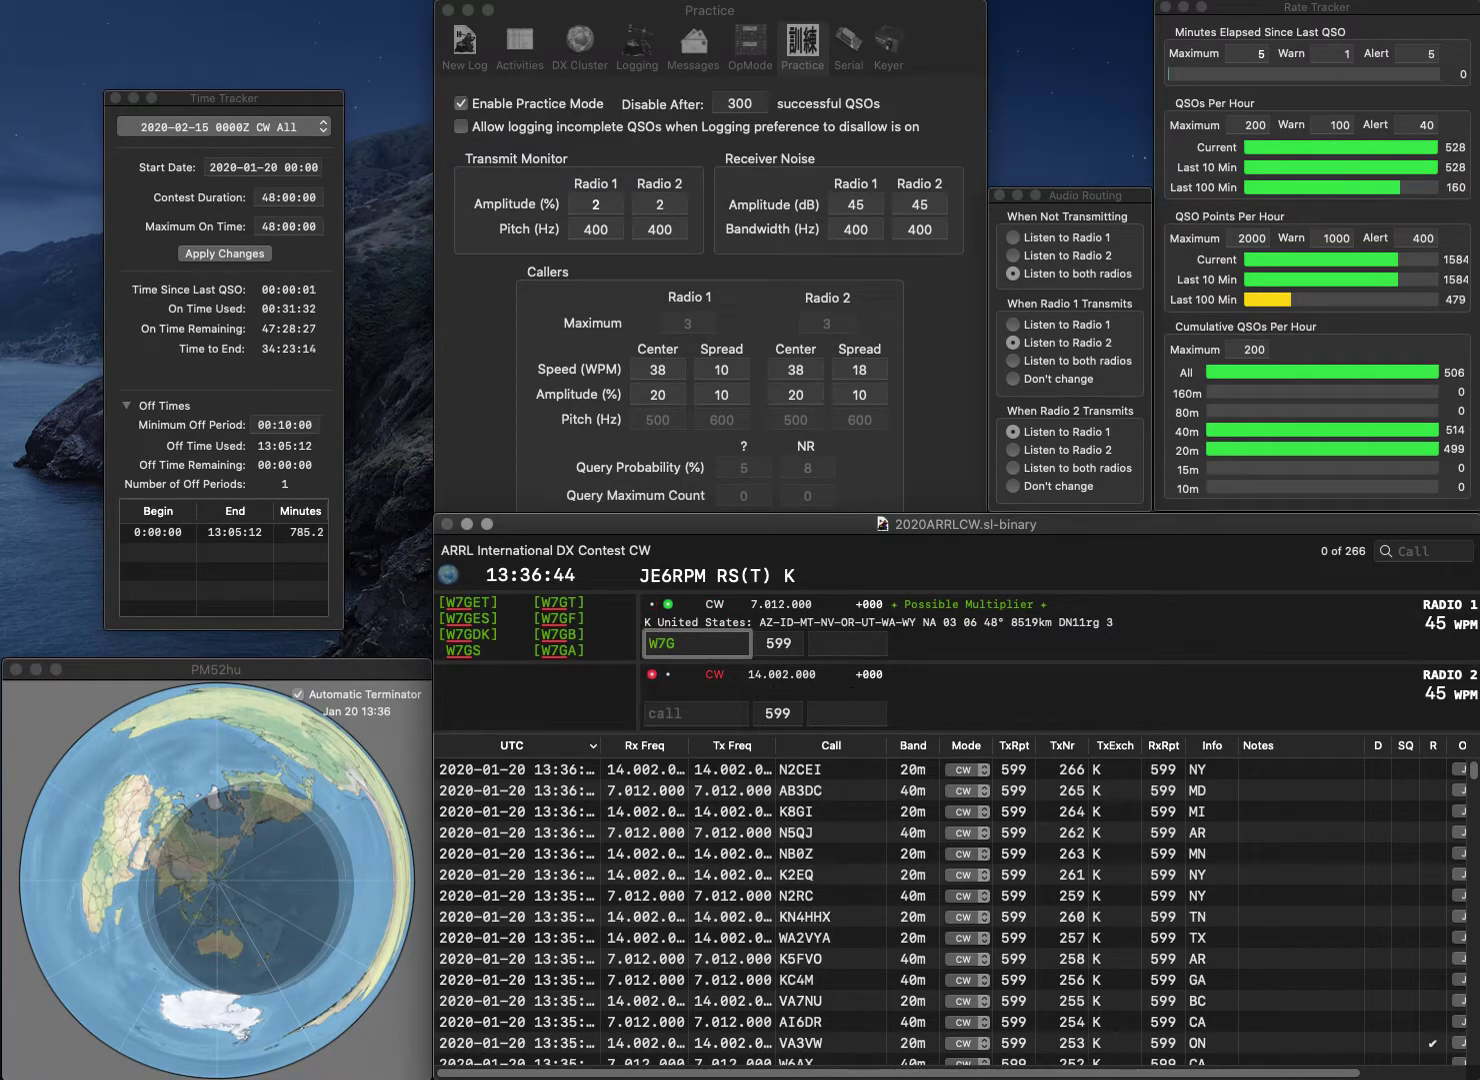
type("K")
key("Return")
type("WAA4V")
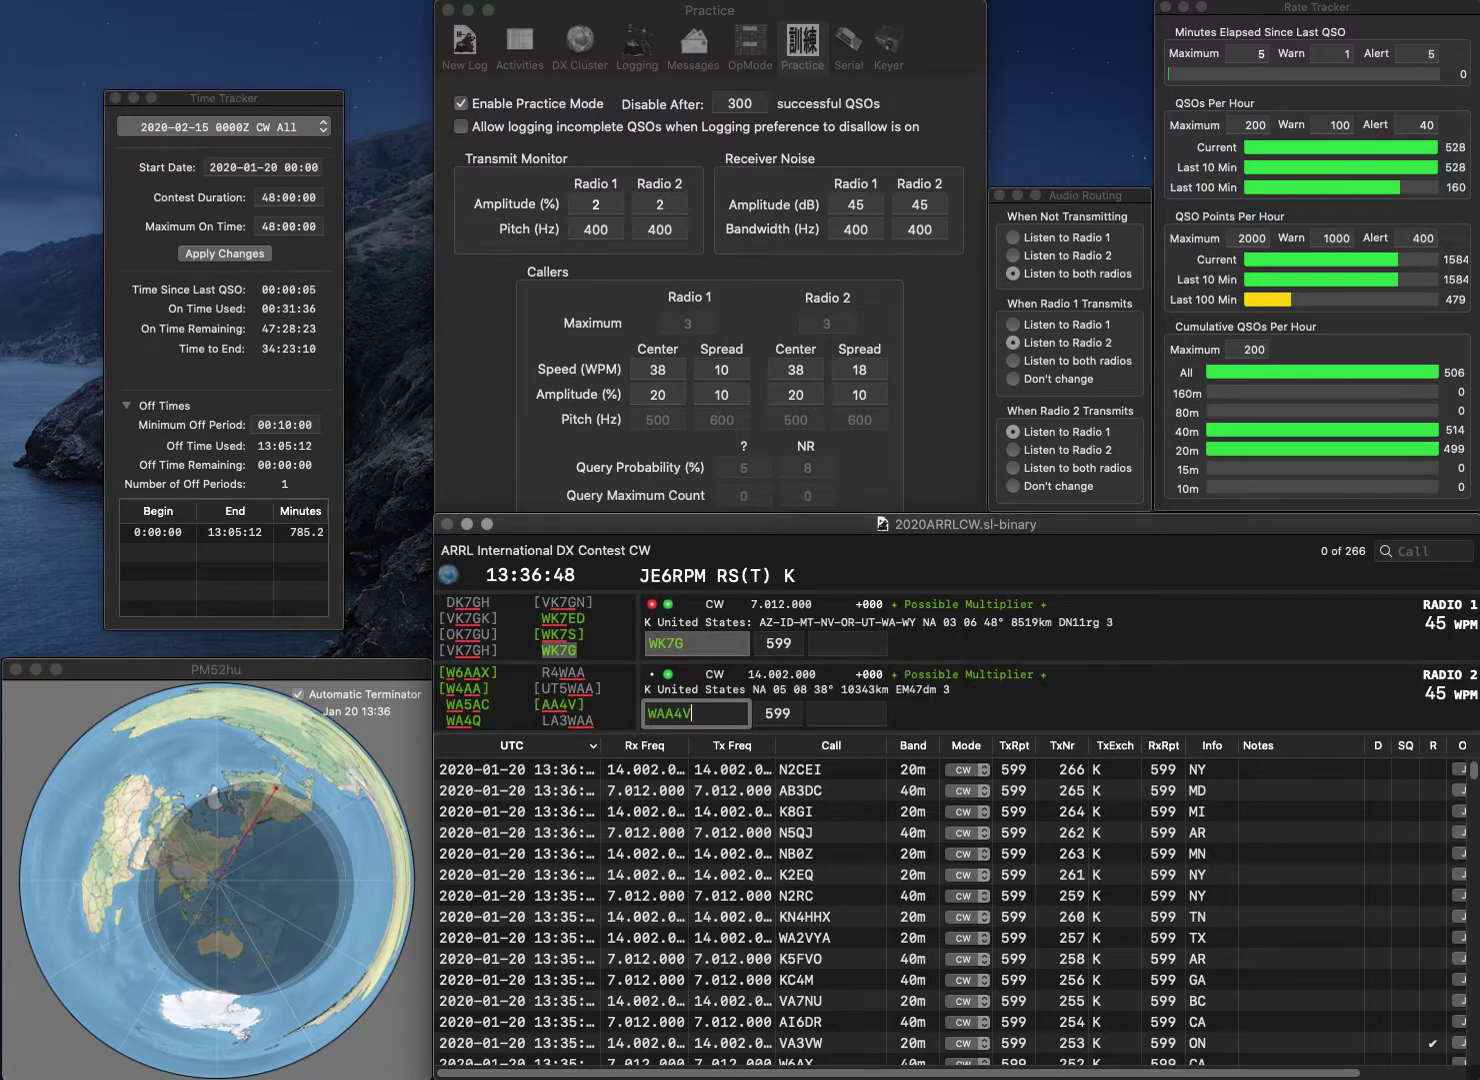
type("N")
key("Home")
key("Delete")
key("Return")
key("space")
type("OR")
key("Return")
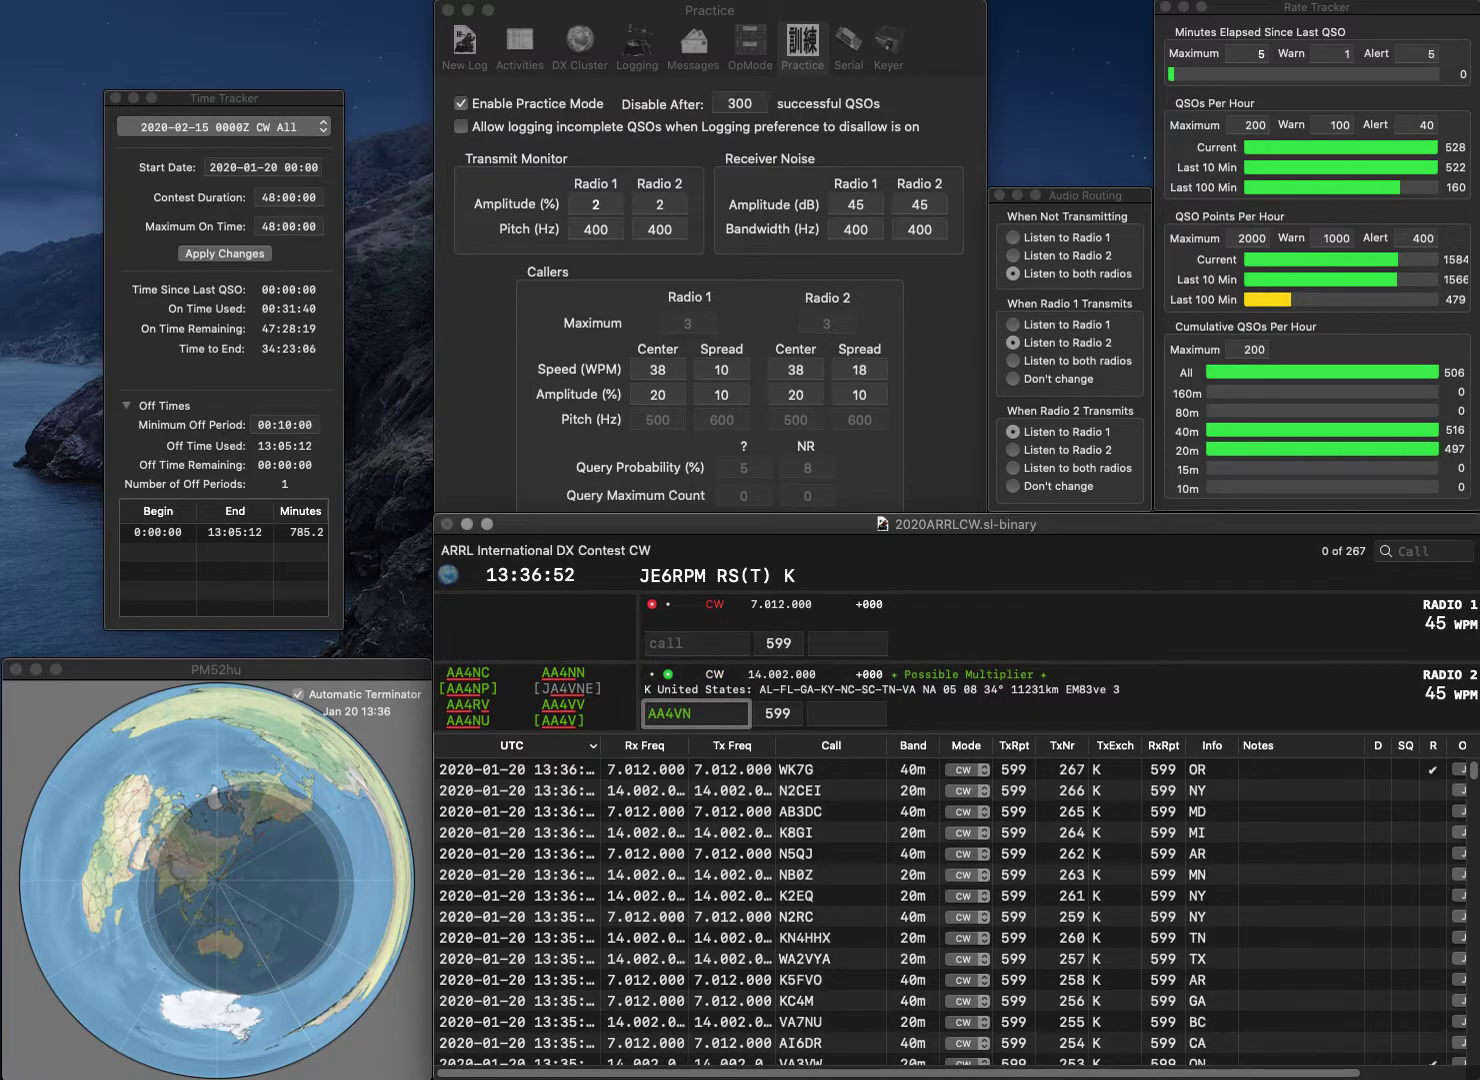
key("Delete")
type("5")
key("Return")
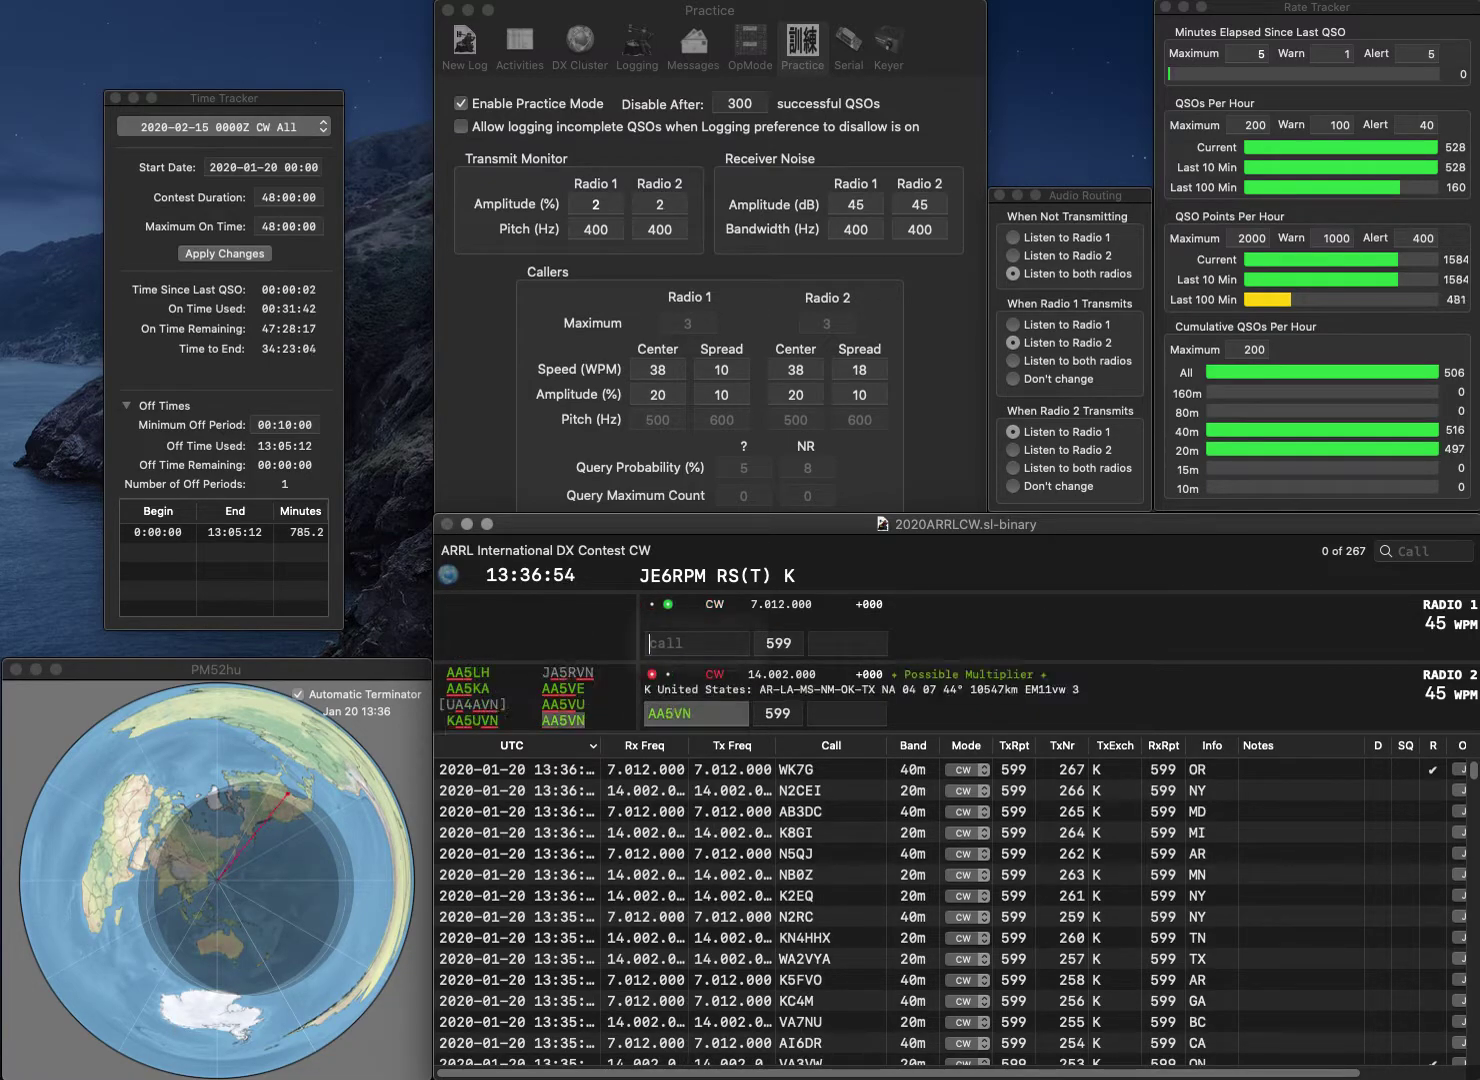
type("NE4TN")
key("Return")
type("NM")
key("Return")
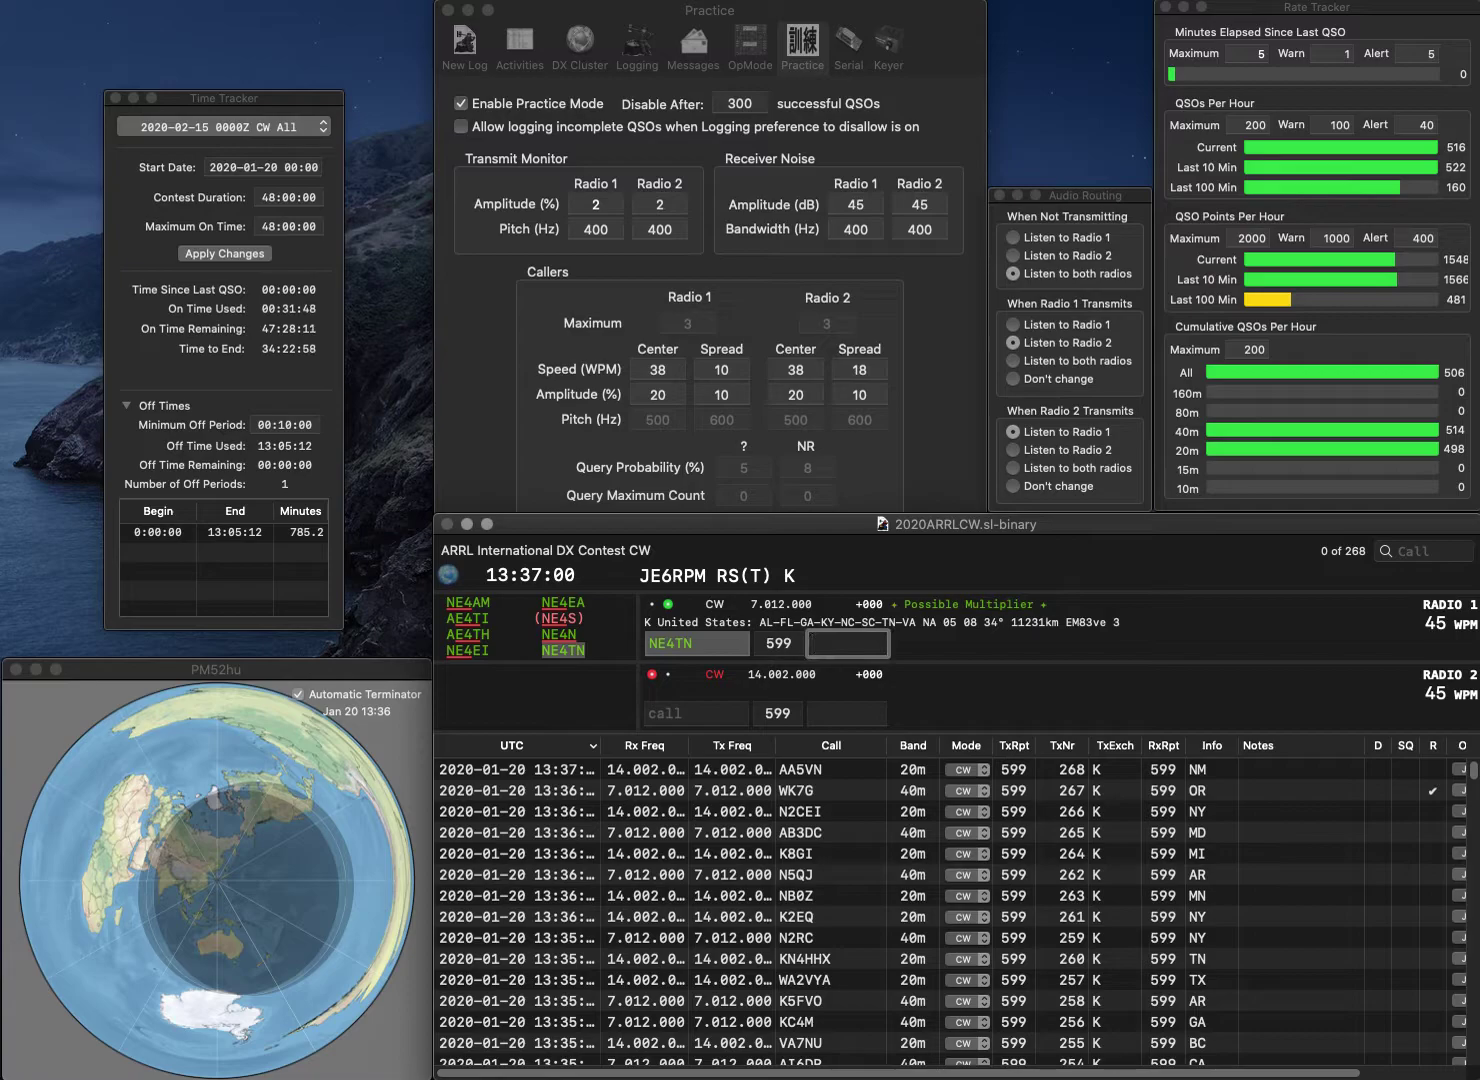
type("VA")
key("Return")
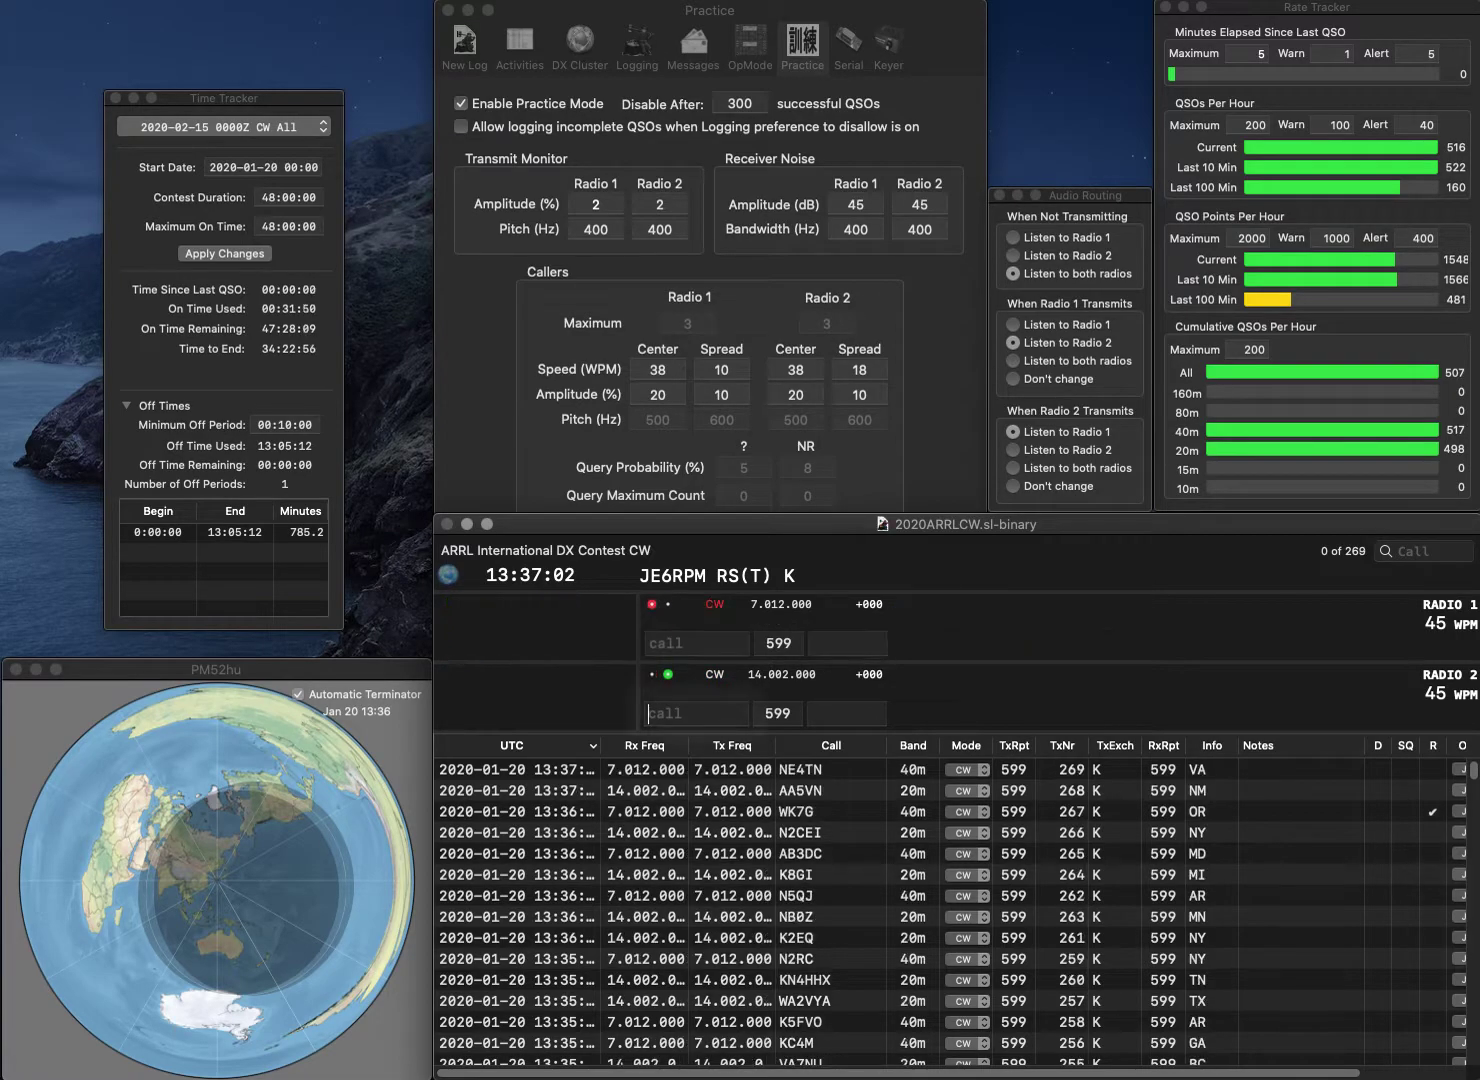
Answer W7RN on Radio 2 and WO4X on Radio 1
type("W7RN")
key("Return")
type("A")
key("BackSpace")
type("WO4X")
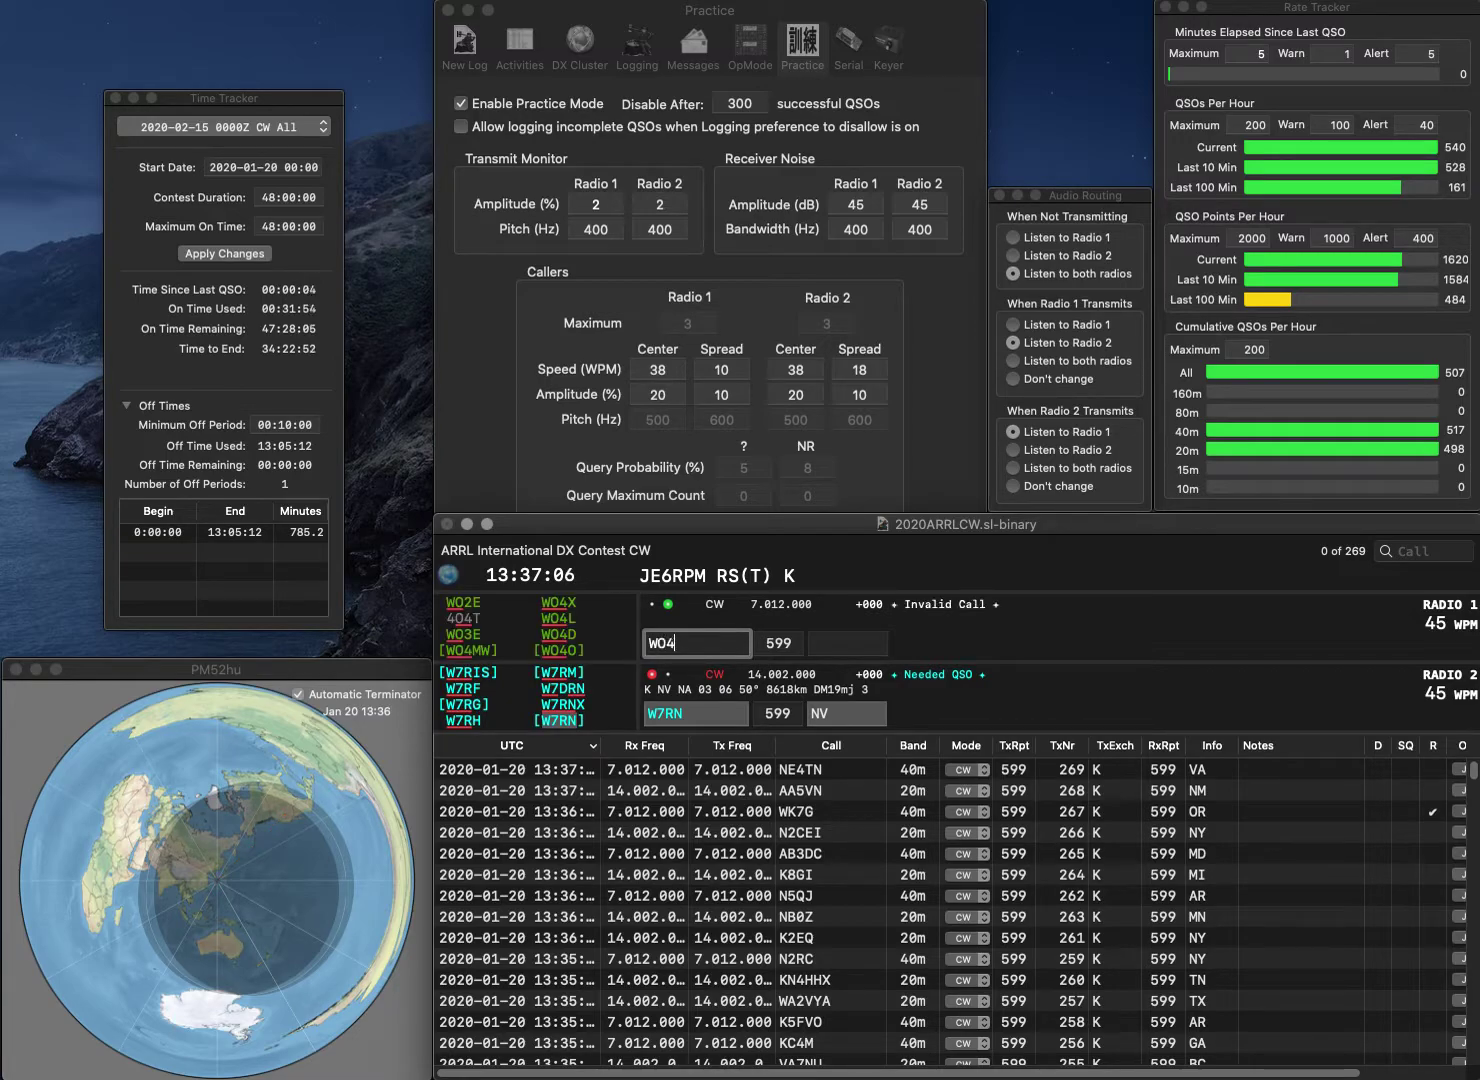
key("Return")
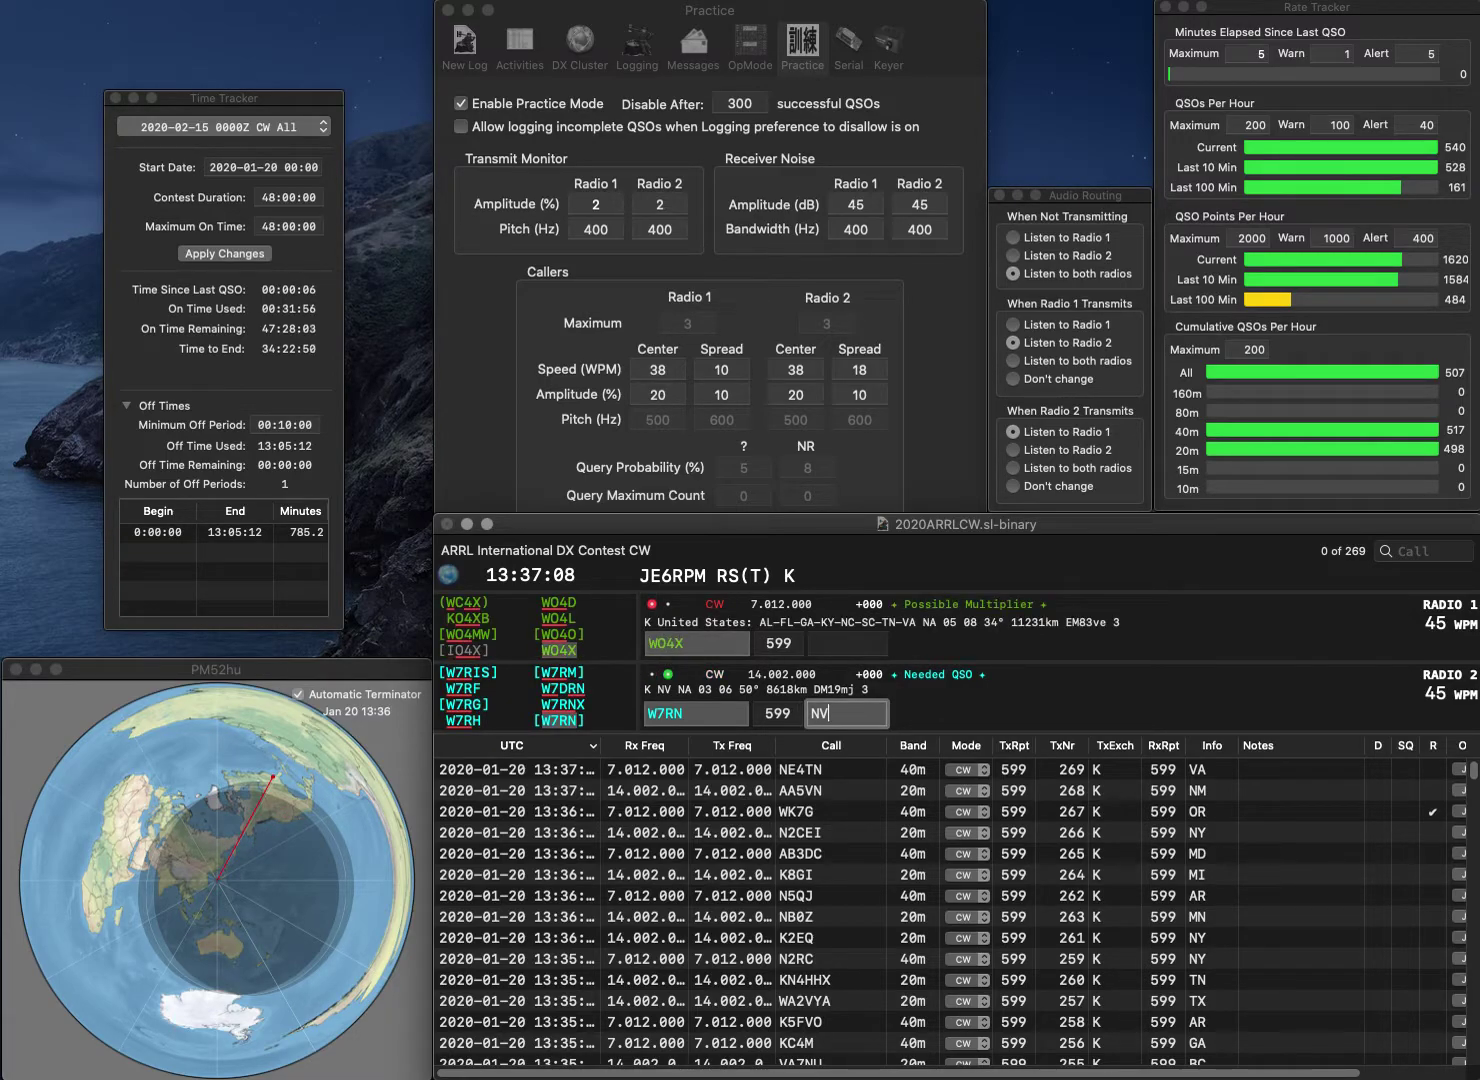
Log W7RN on Radio 2 with exchange NV and WO4X on Radio 1 with exchange TN
key("Return")
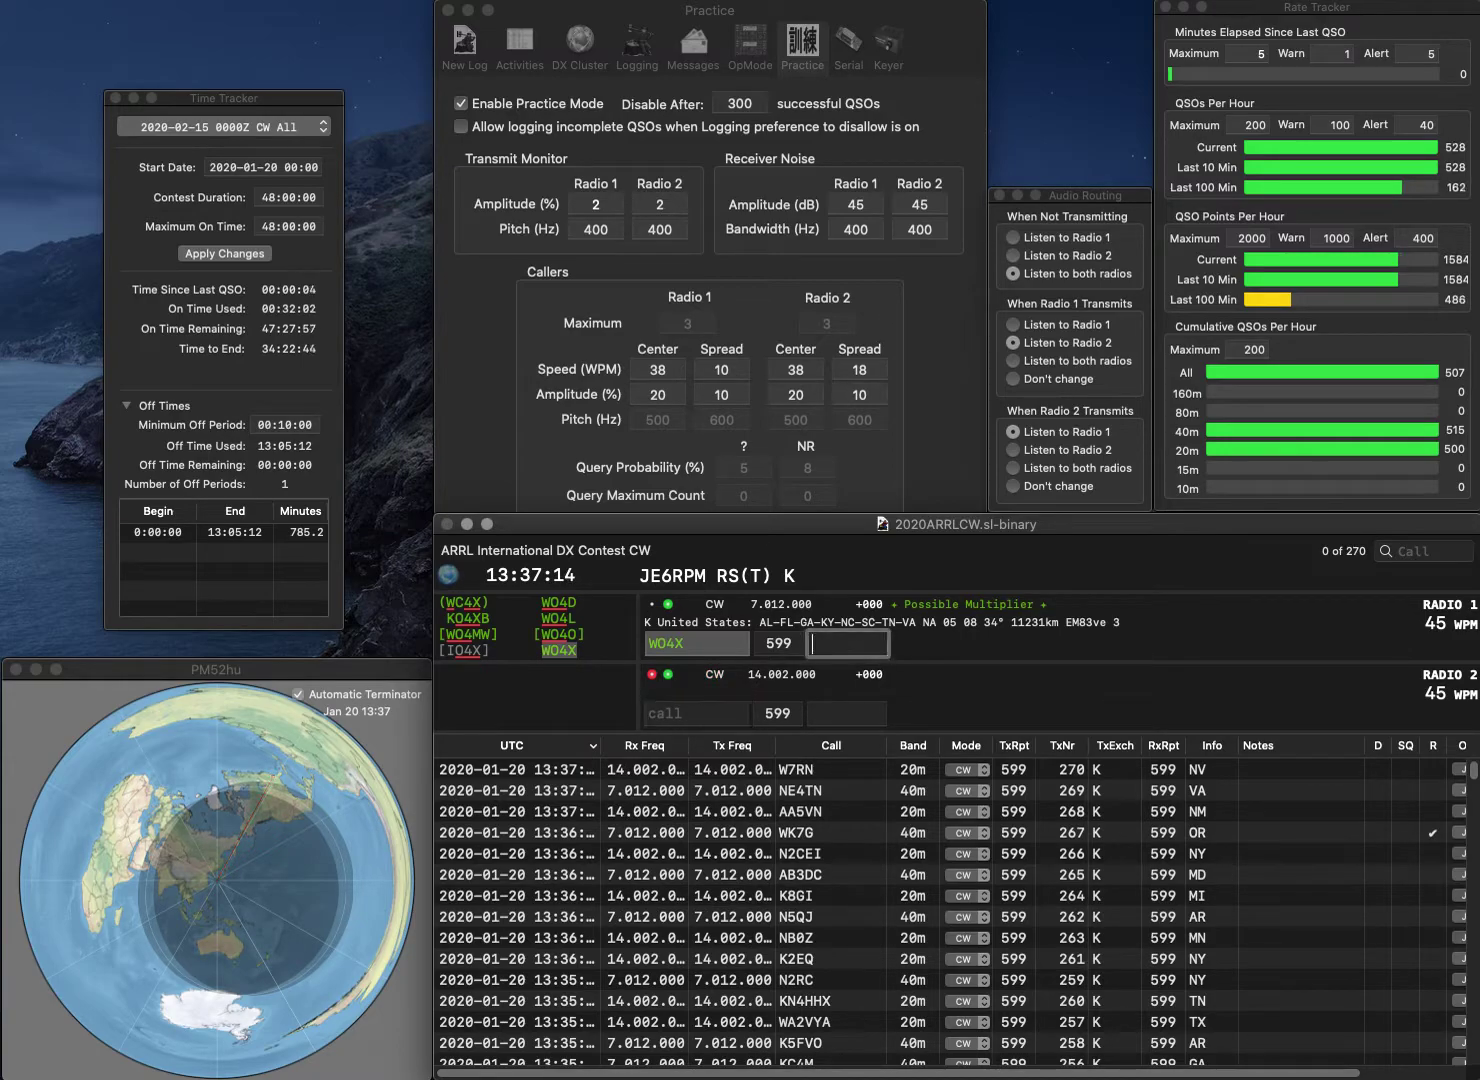
type("TN")
key("Return")
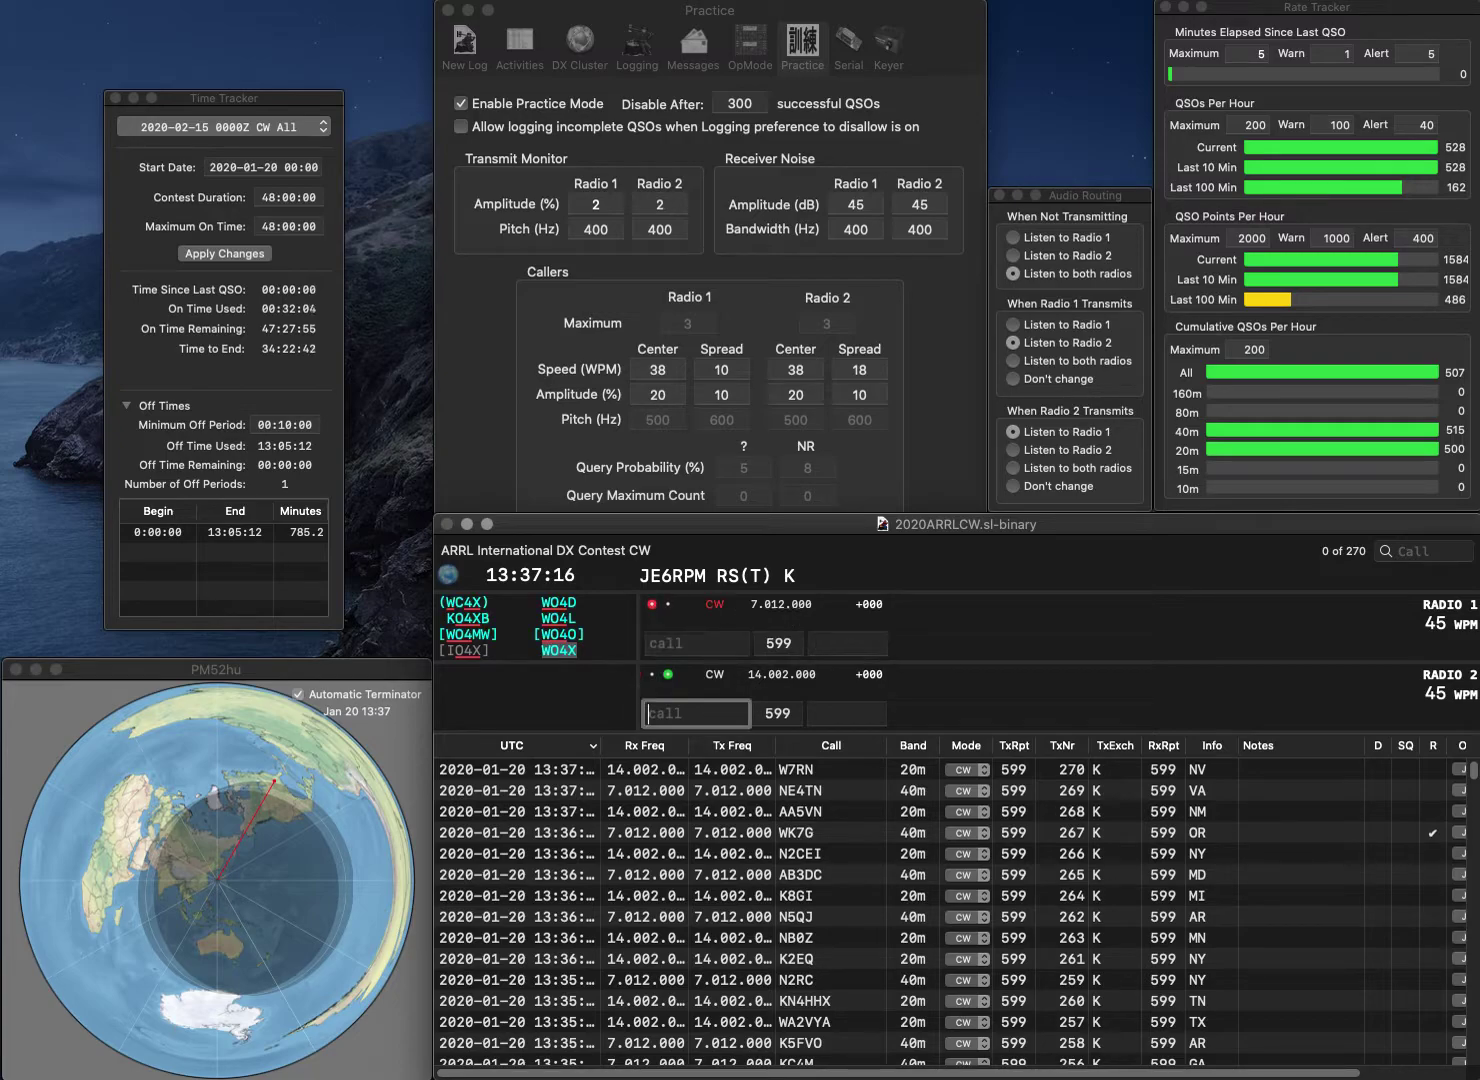
type("W8")
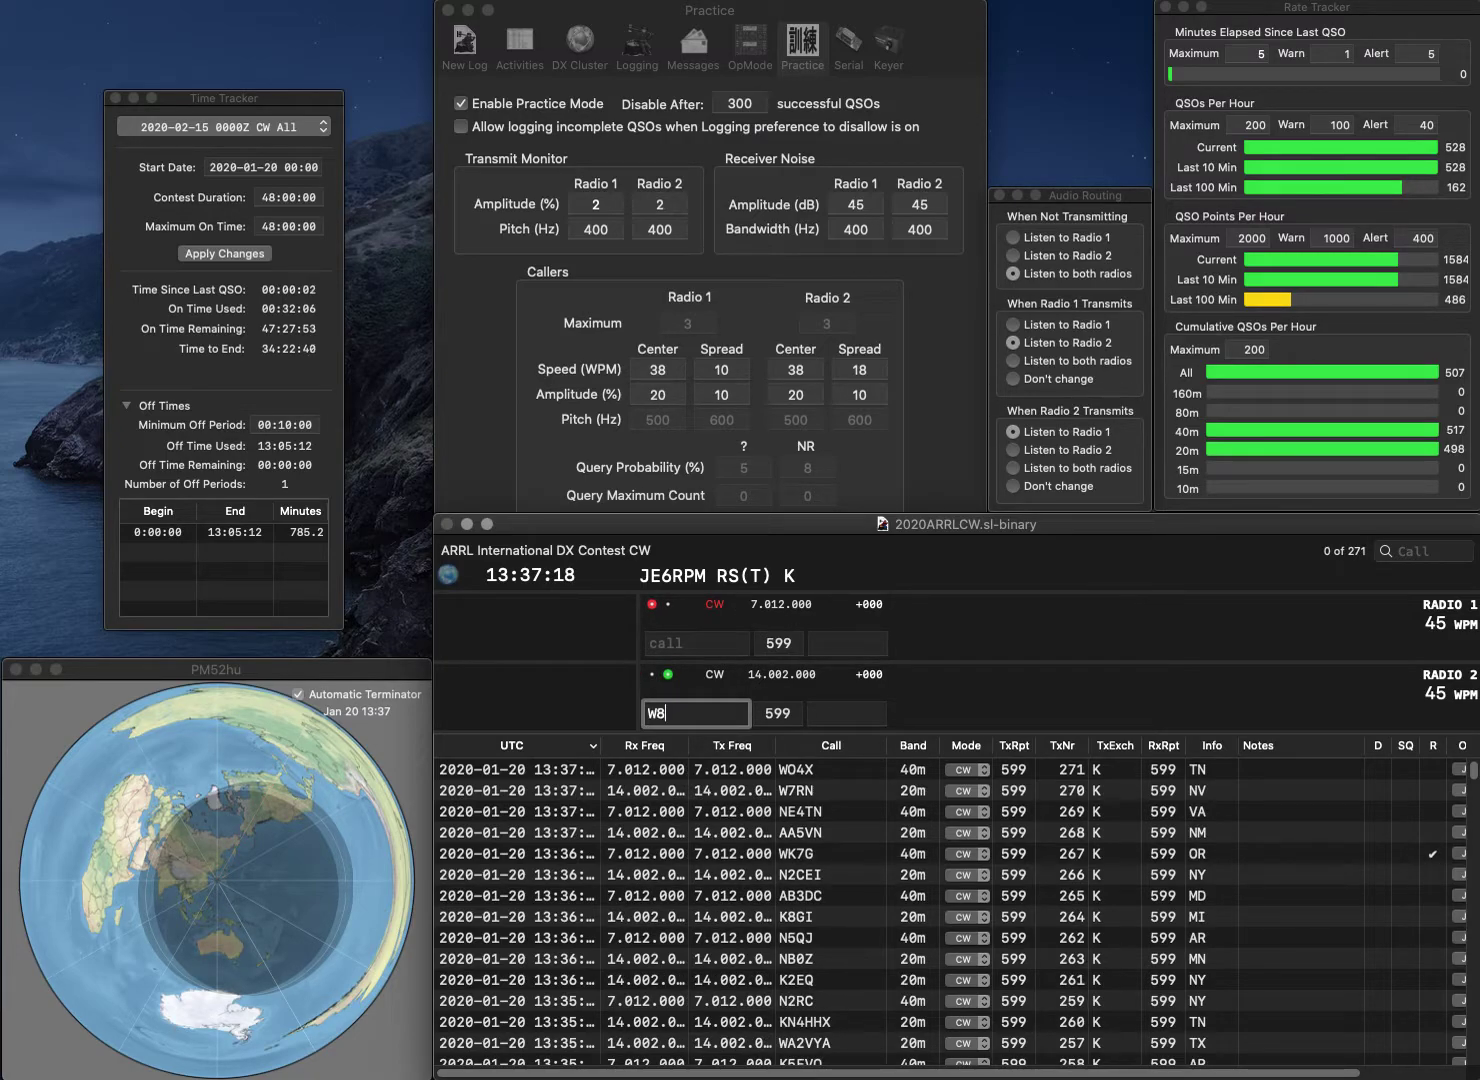
type("X")
key("Return")
type("KA")
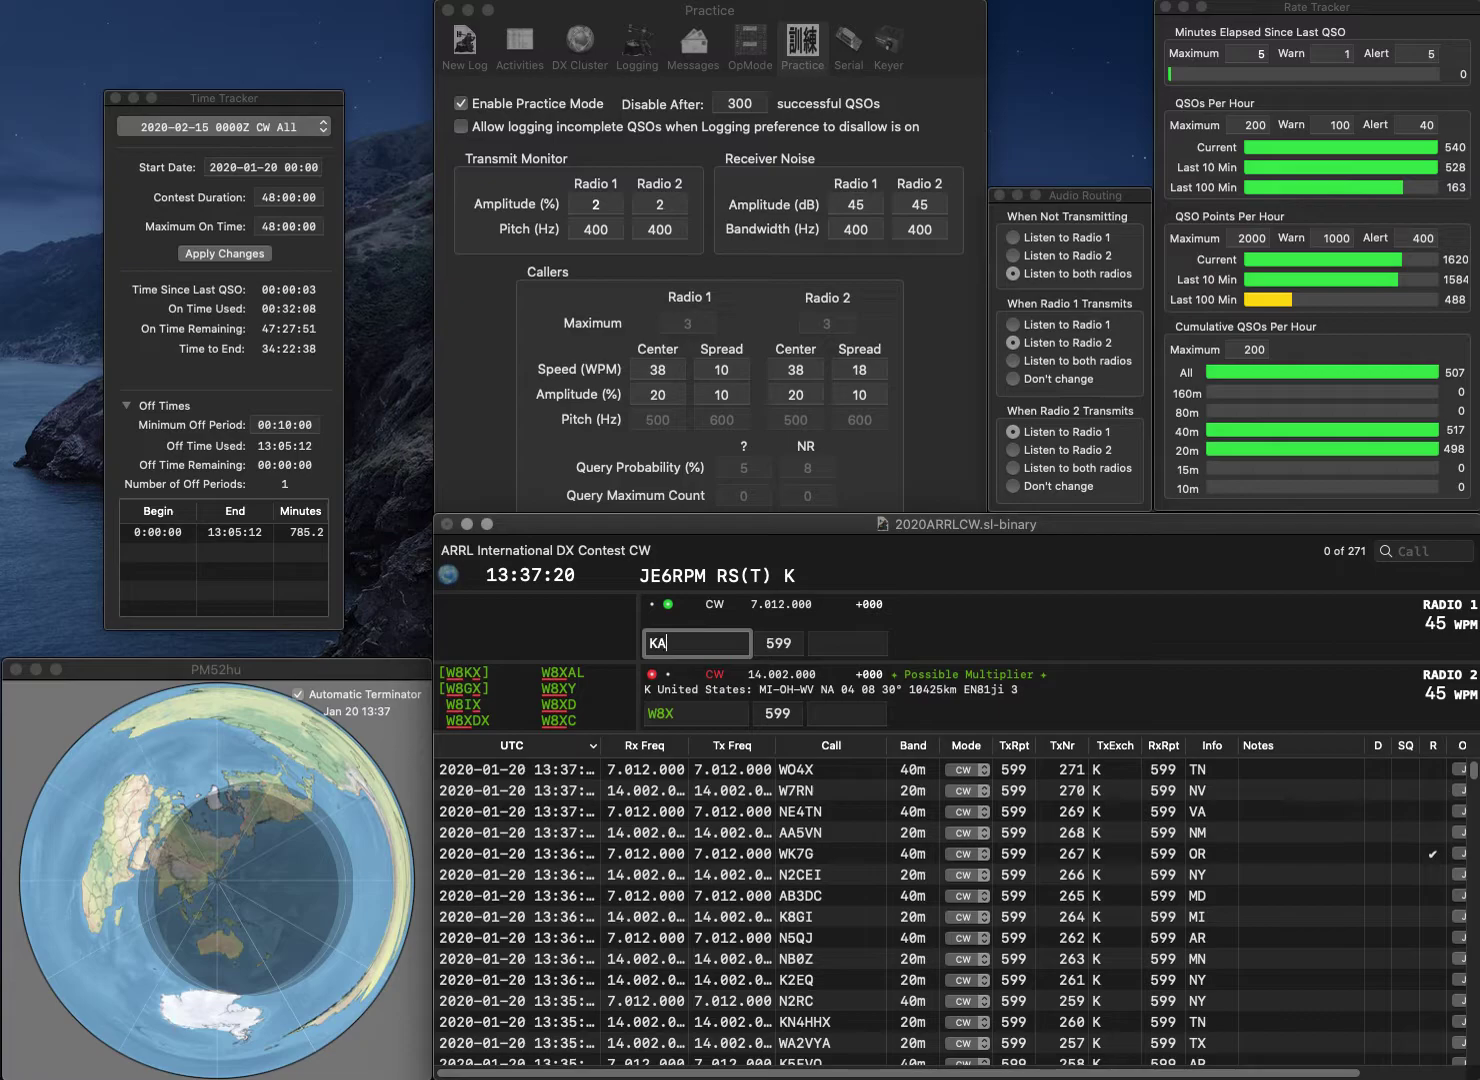
type("9CAR")
key("Return")
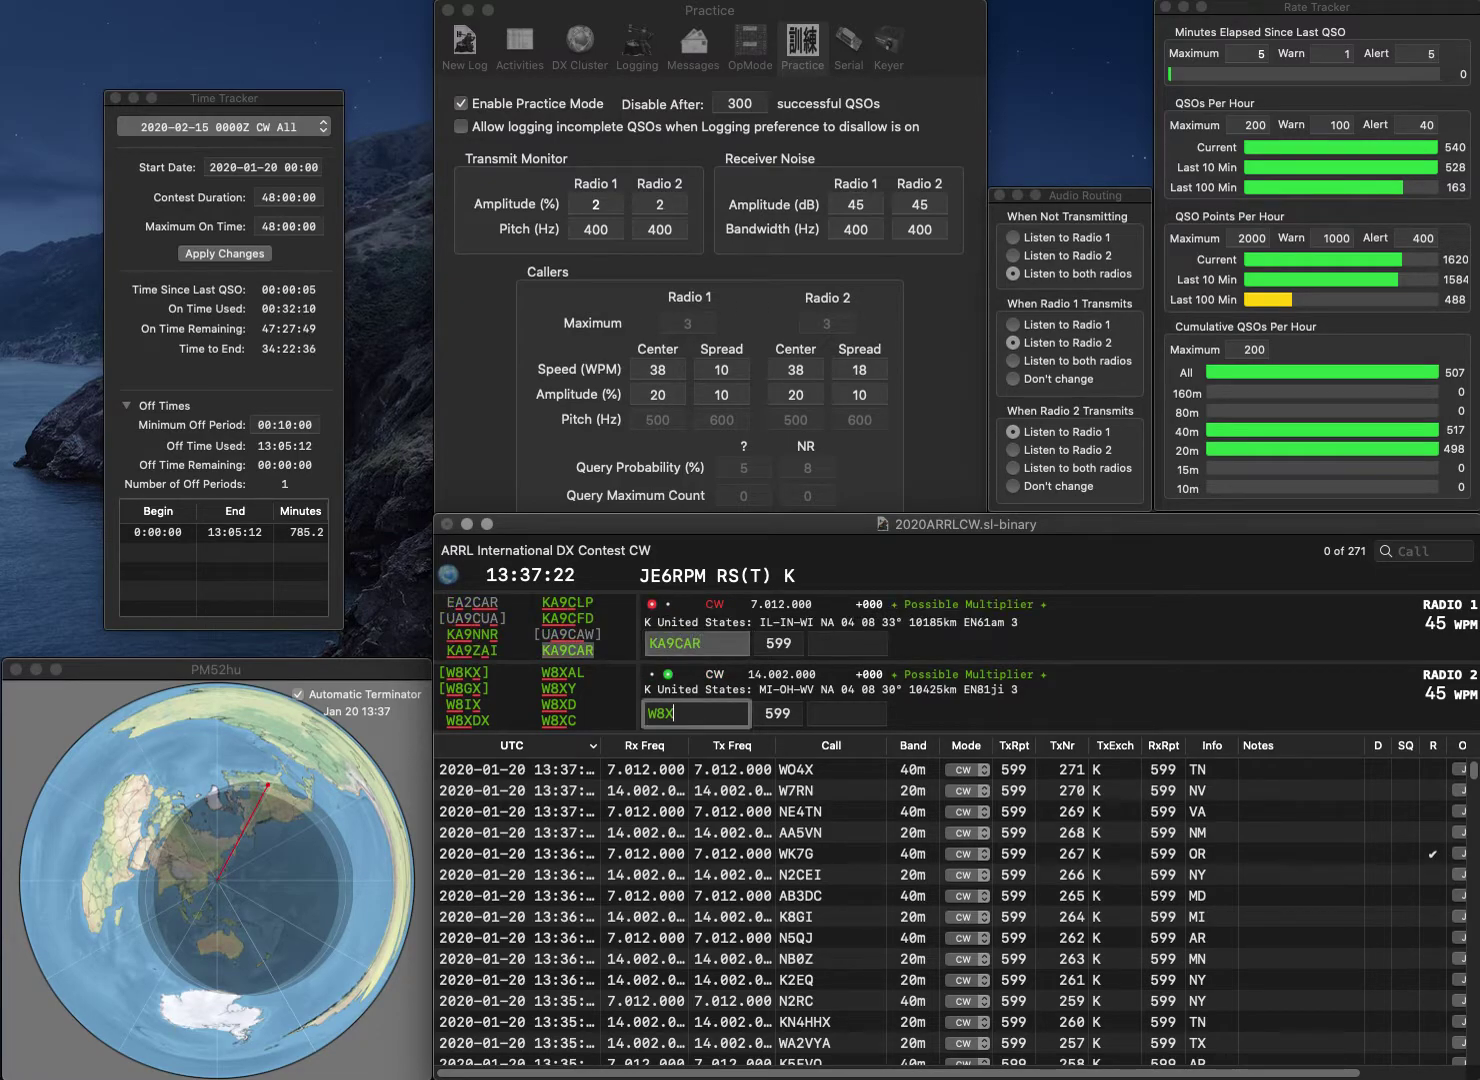
key("BackSpace")
type("KEN")
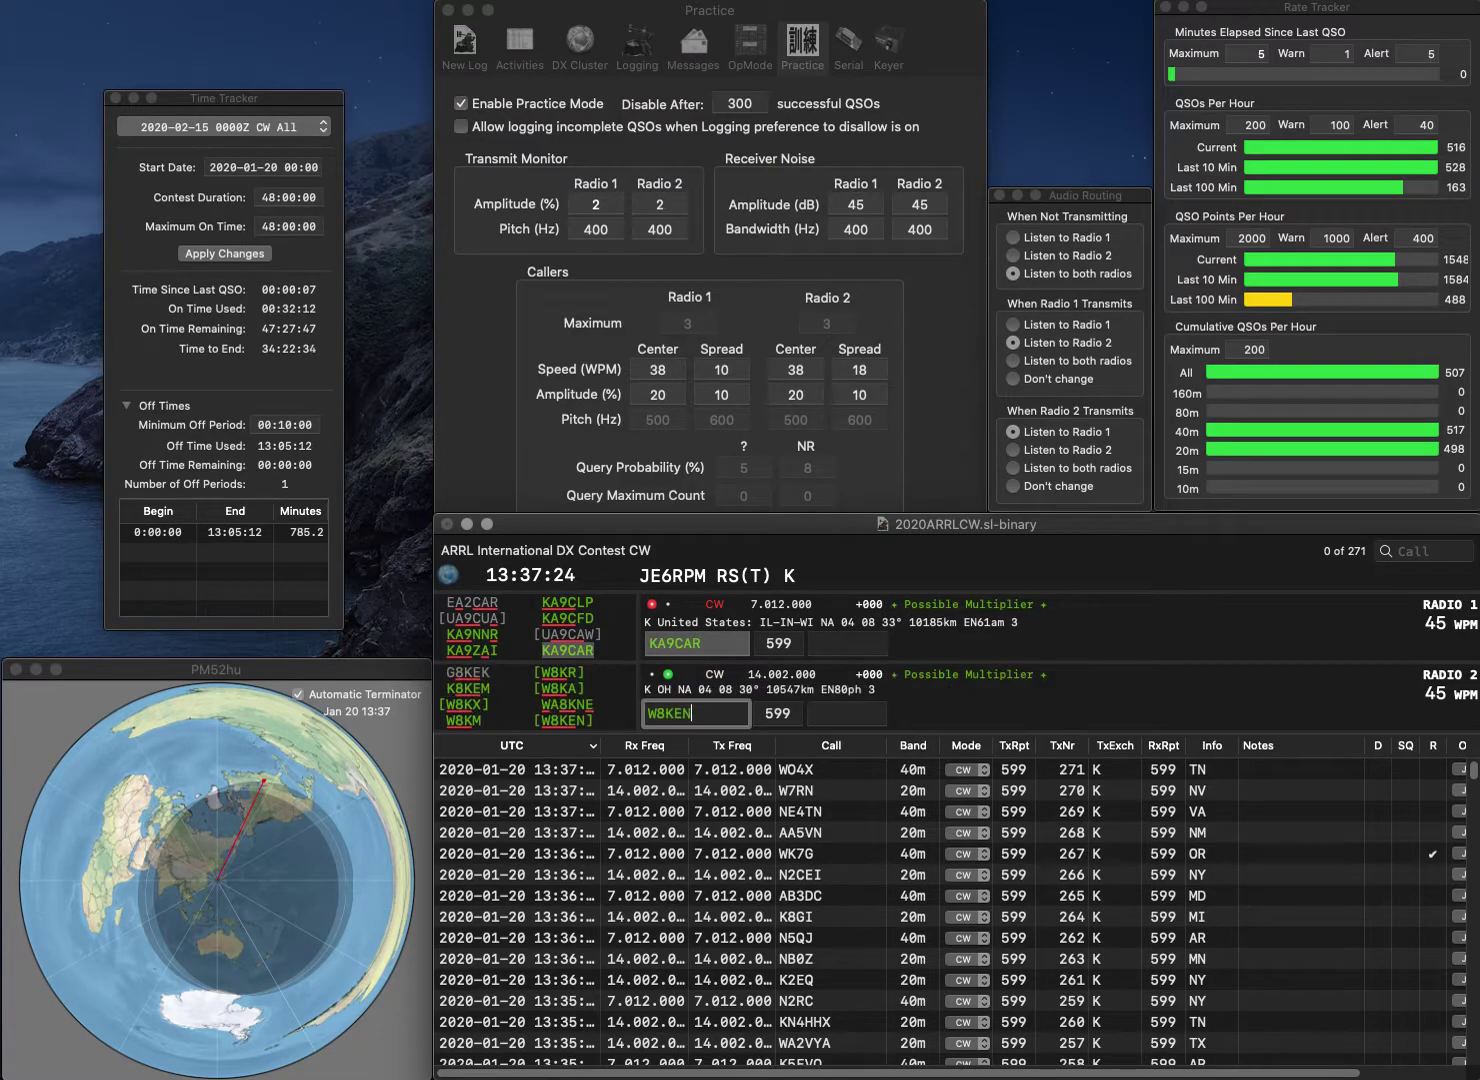
key("Return")
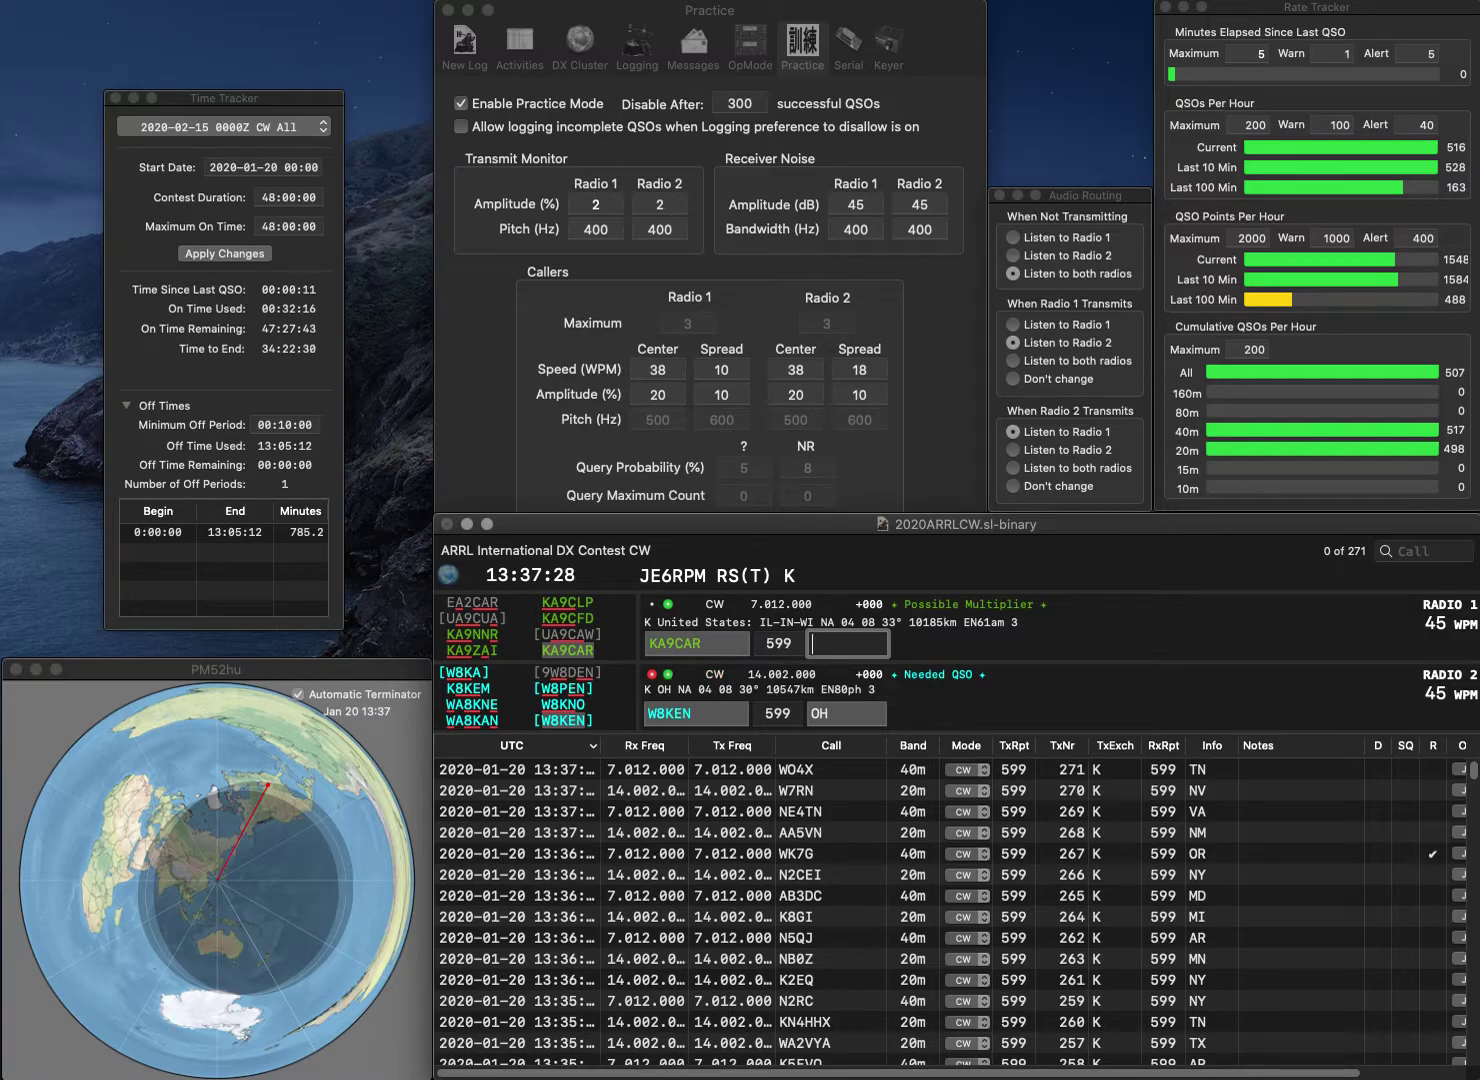
type("WI")
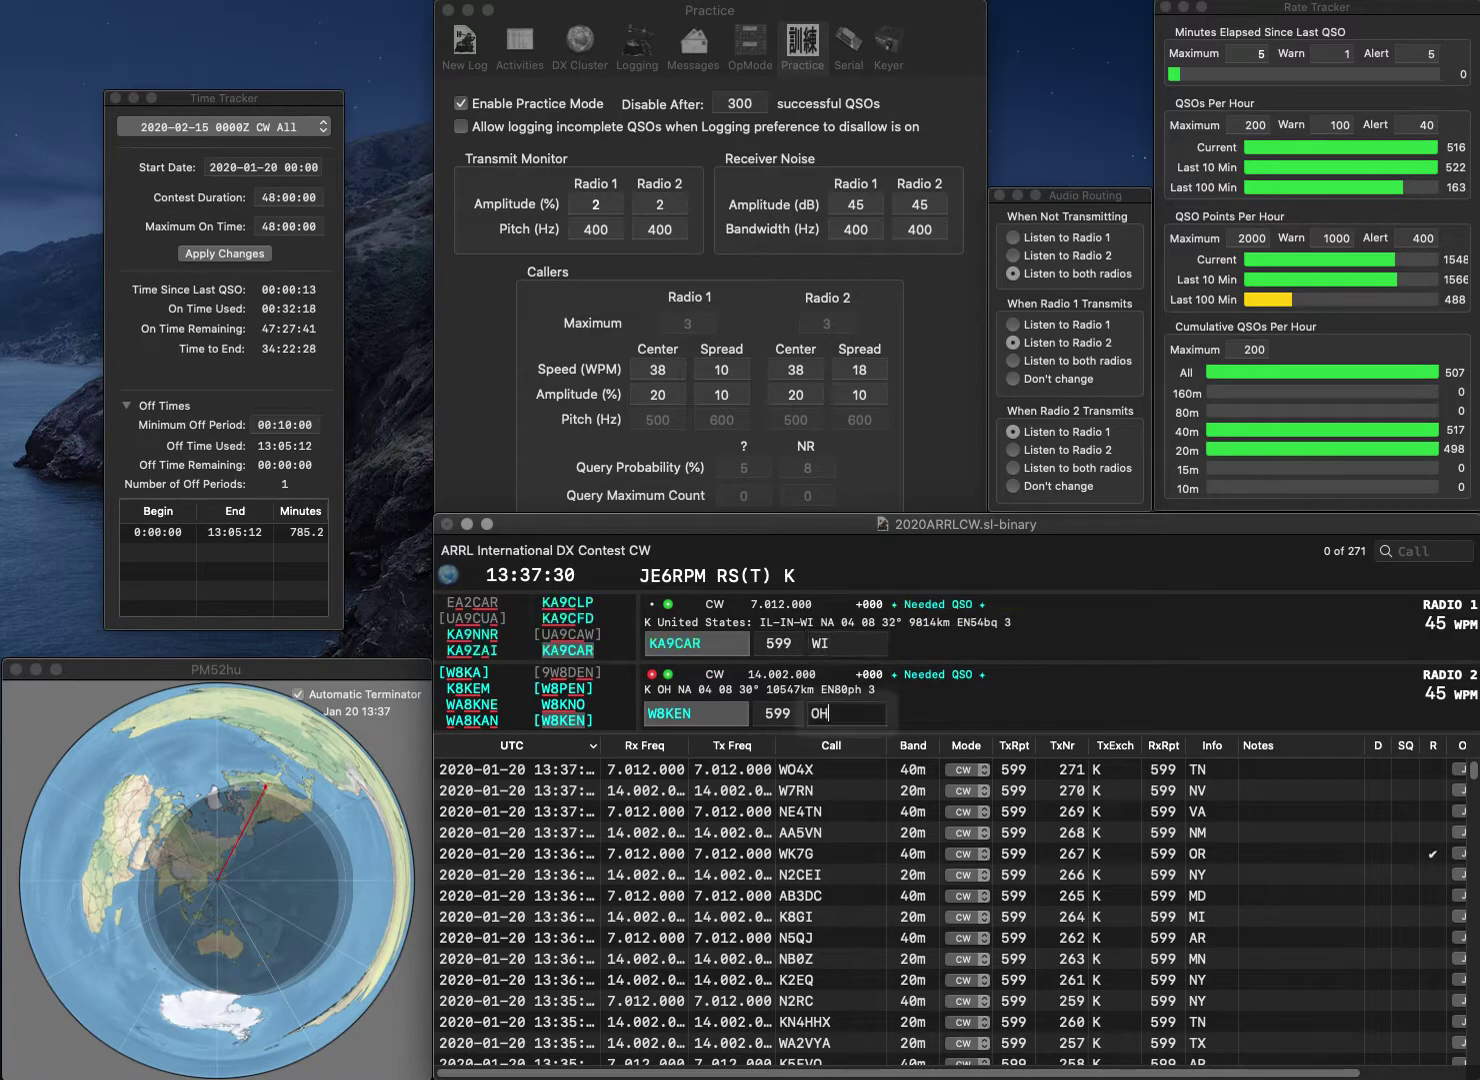
key("Return")
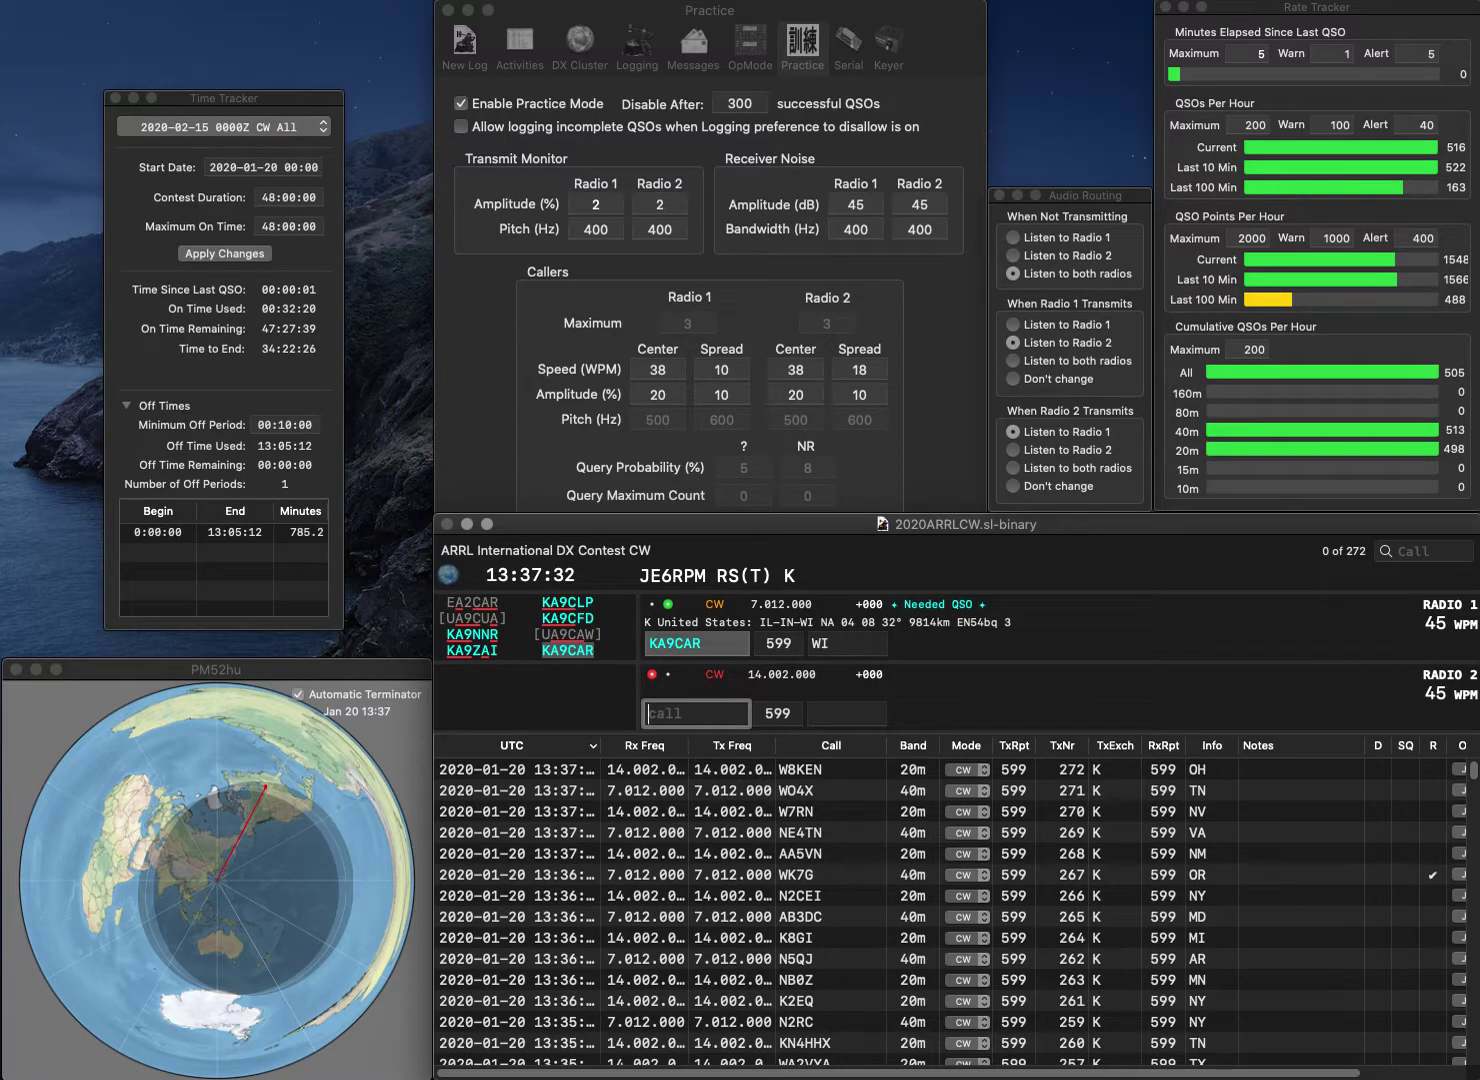
Answer K2AA on Radio 2 and KF4WZ on Radio 1
type("K")
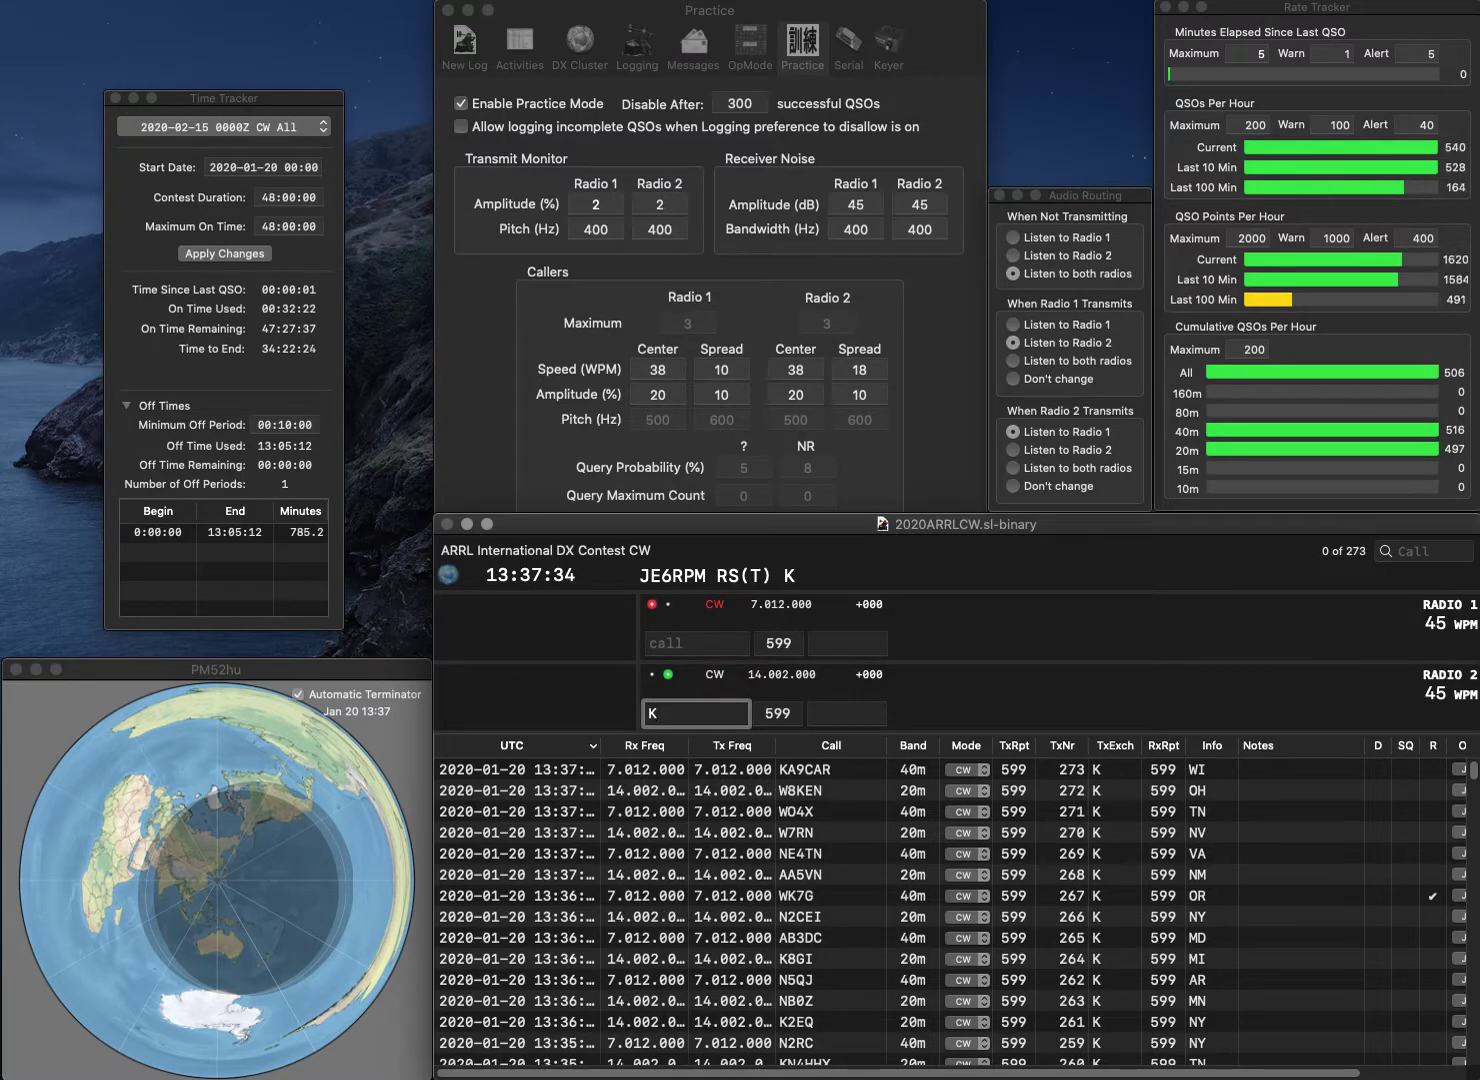
type("2AAKF")
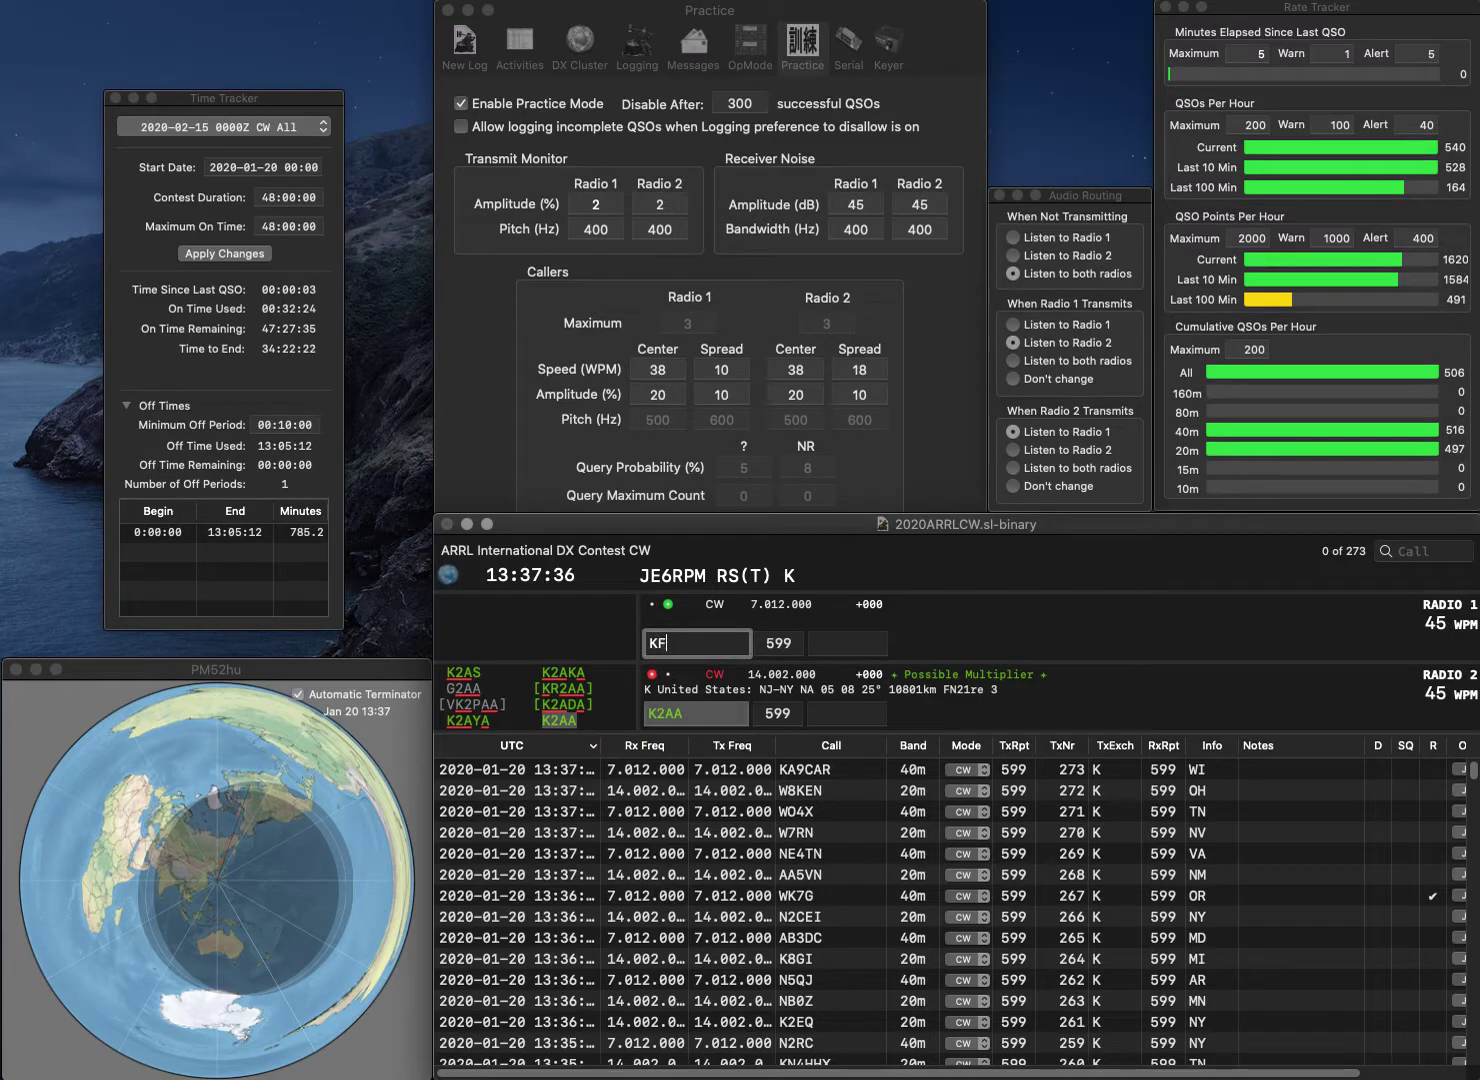
type("4WZ")
key("Return")
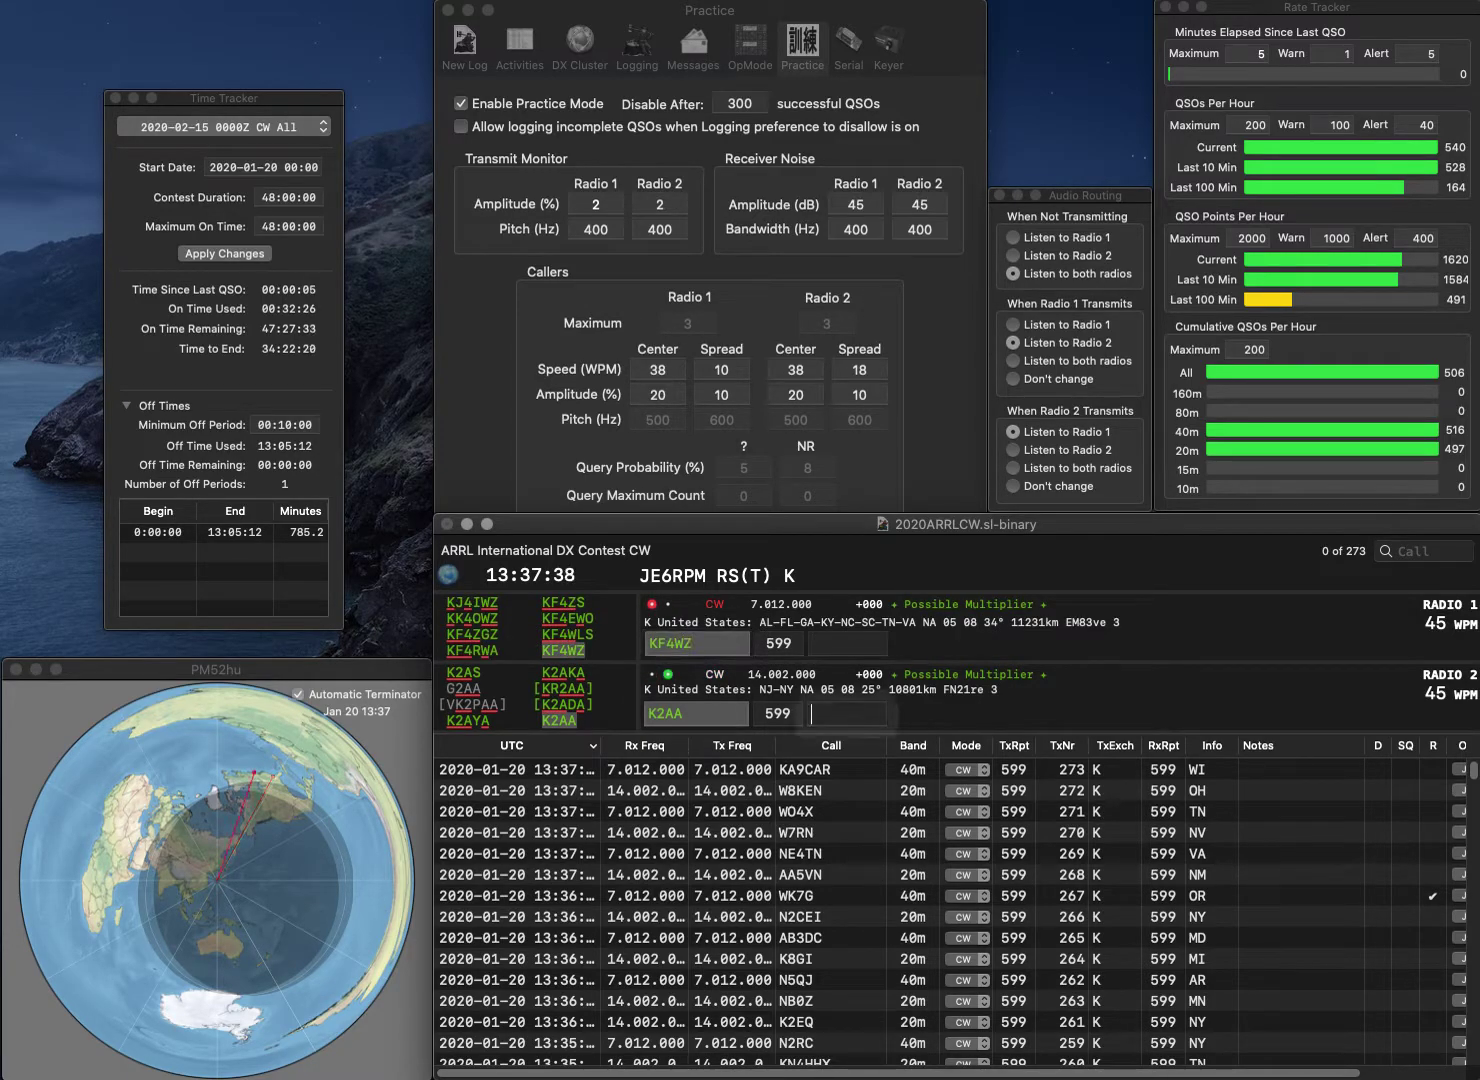
type("N")
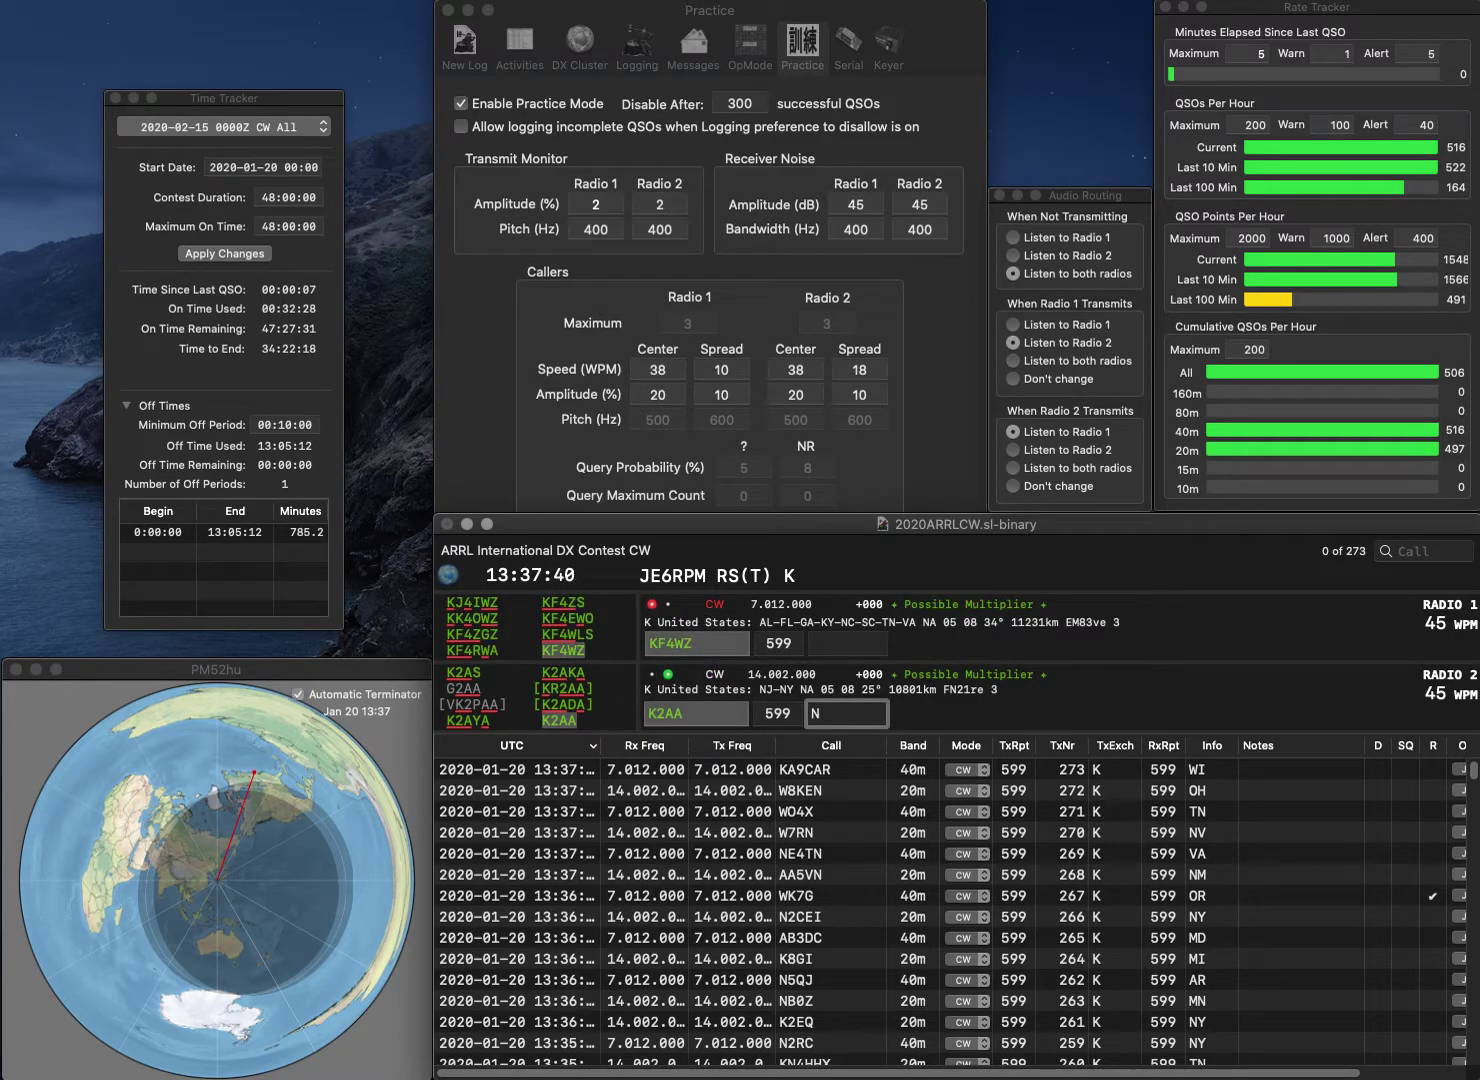
type("J")
key("Return")
type("NC")
key("Return")
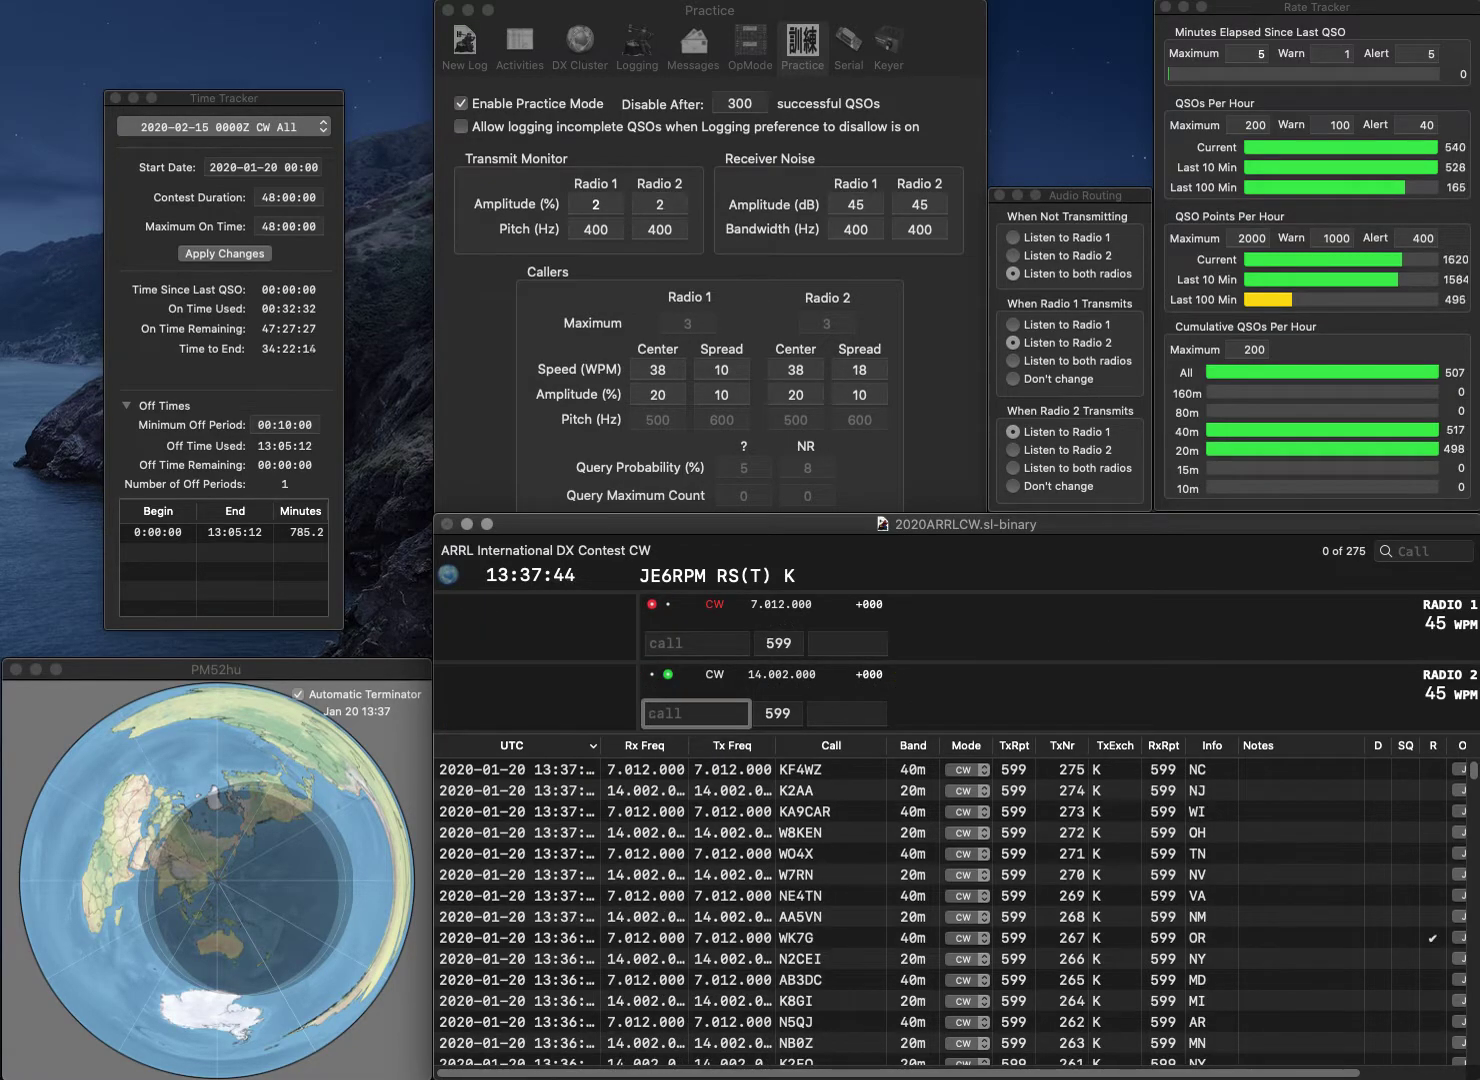
type("W7TLV")
key("Return")
type("K2AKA")
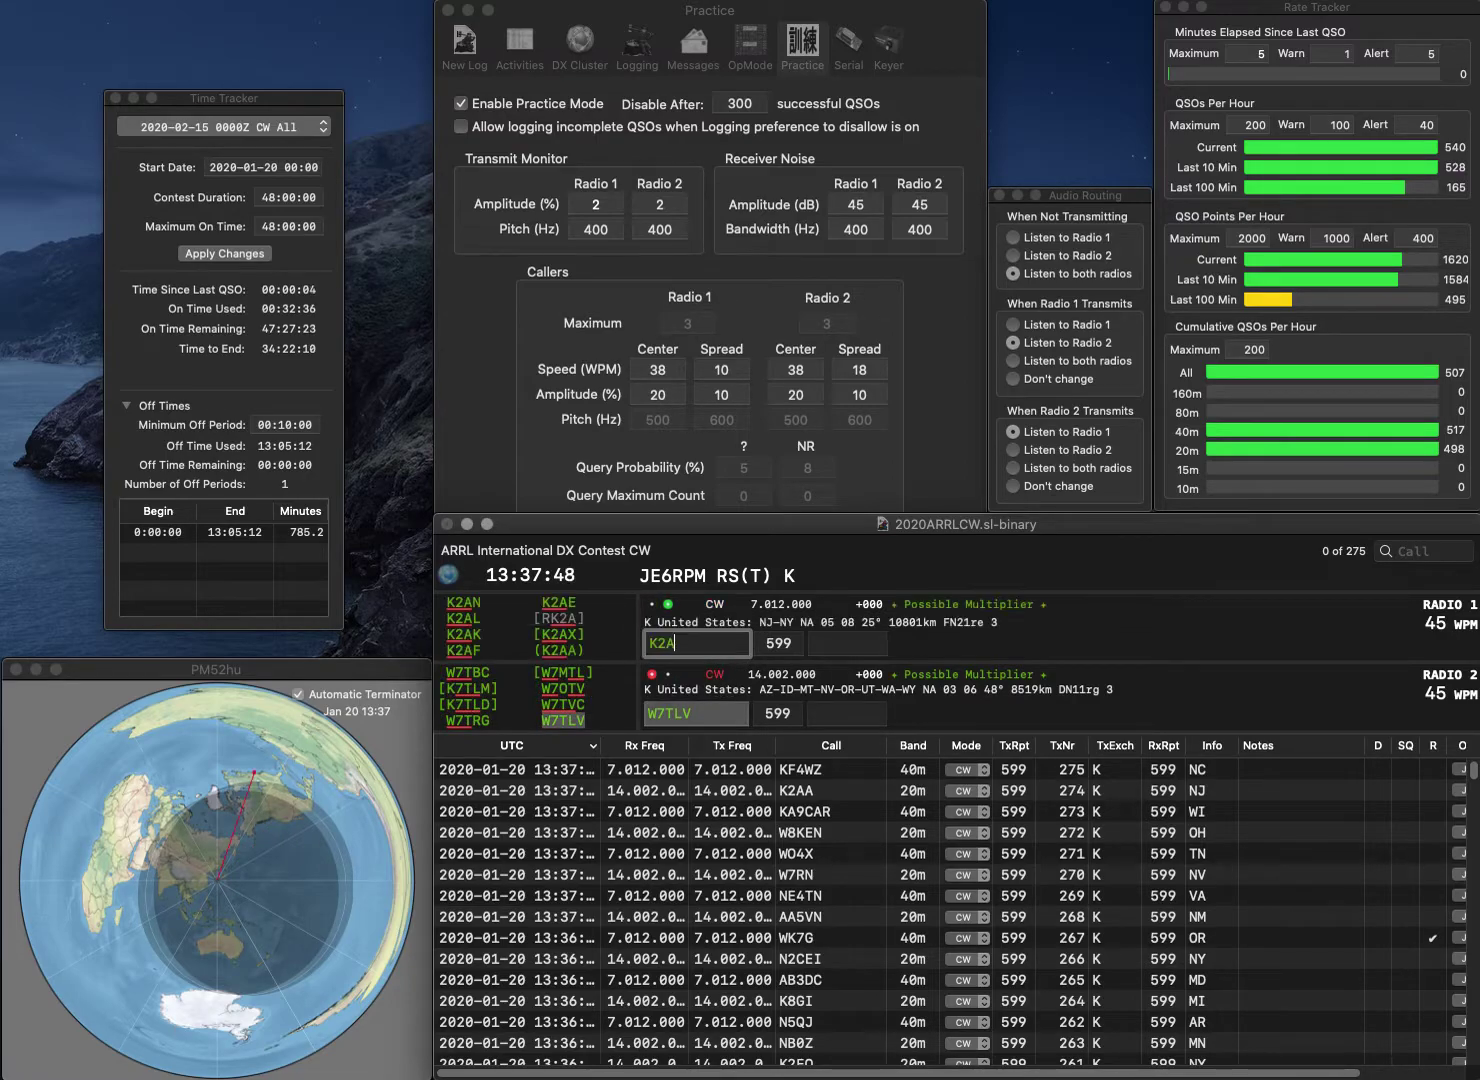
key("Return")
key("space")
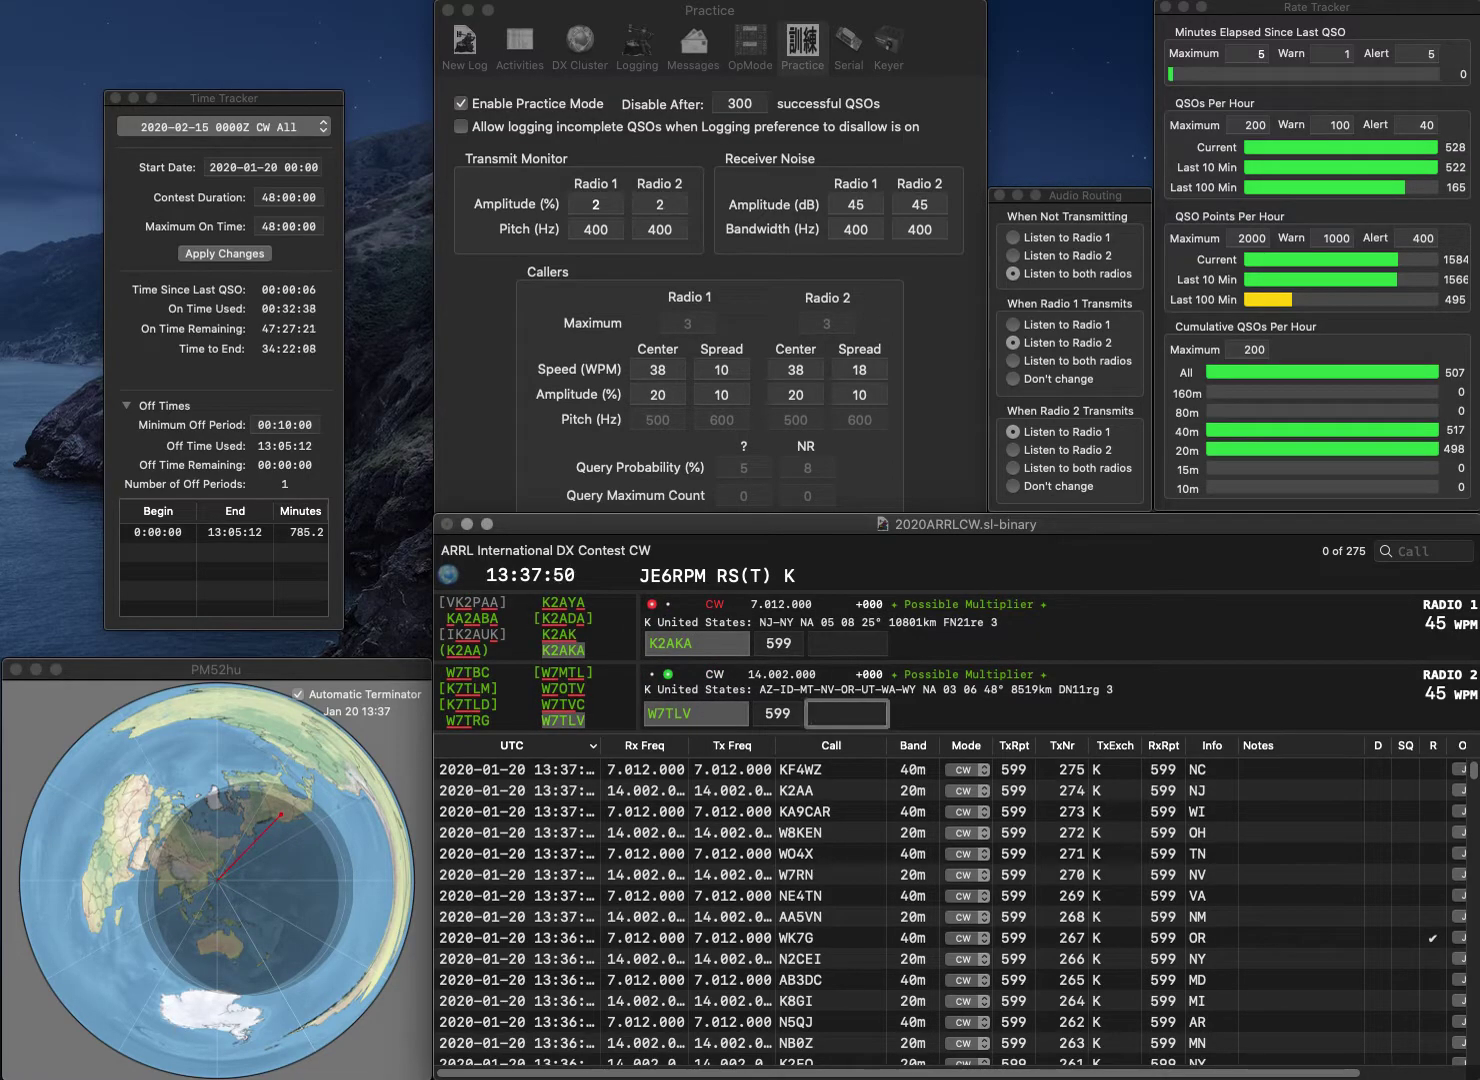
Log W7TLV on Radio 2 with exchange AZ and K2AKA on Radio 1 with exchange NY
type("AZ")
key("Return")
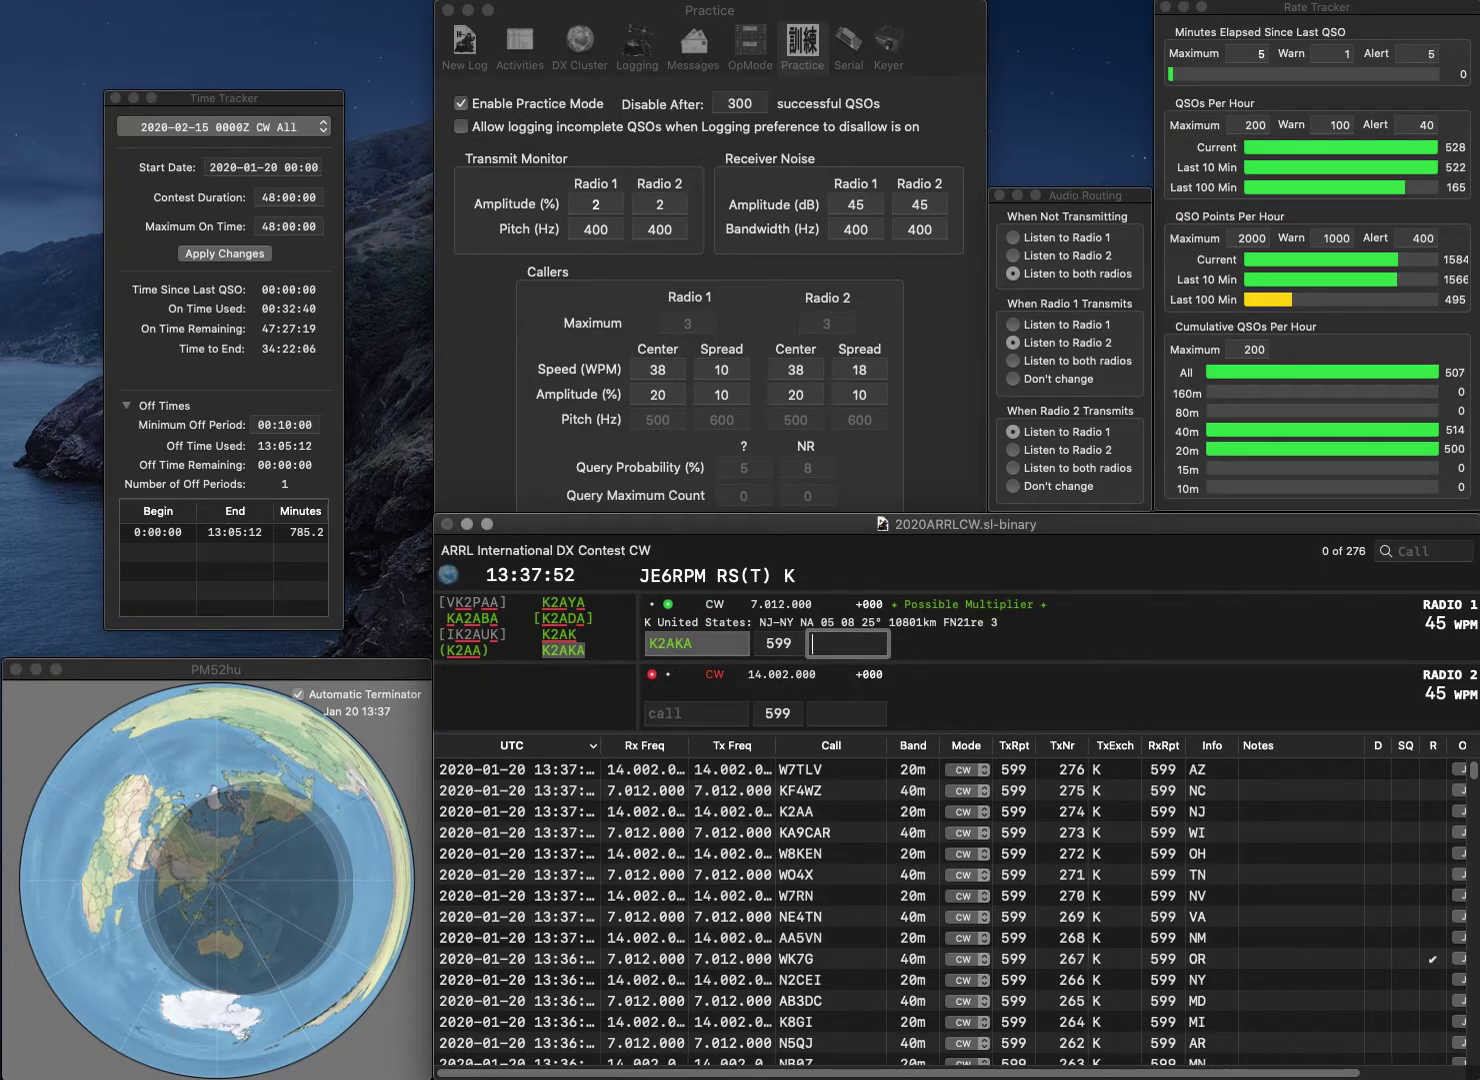
type("NY")
key("Return")
type("K4")
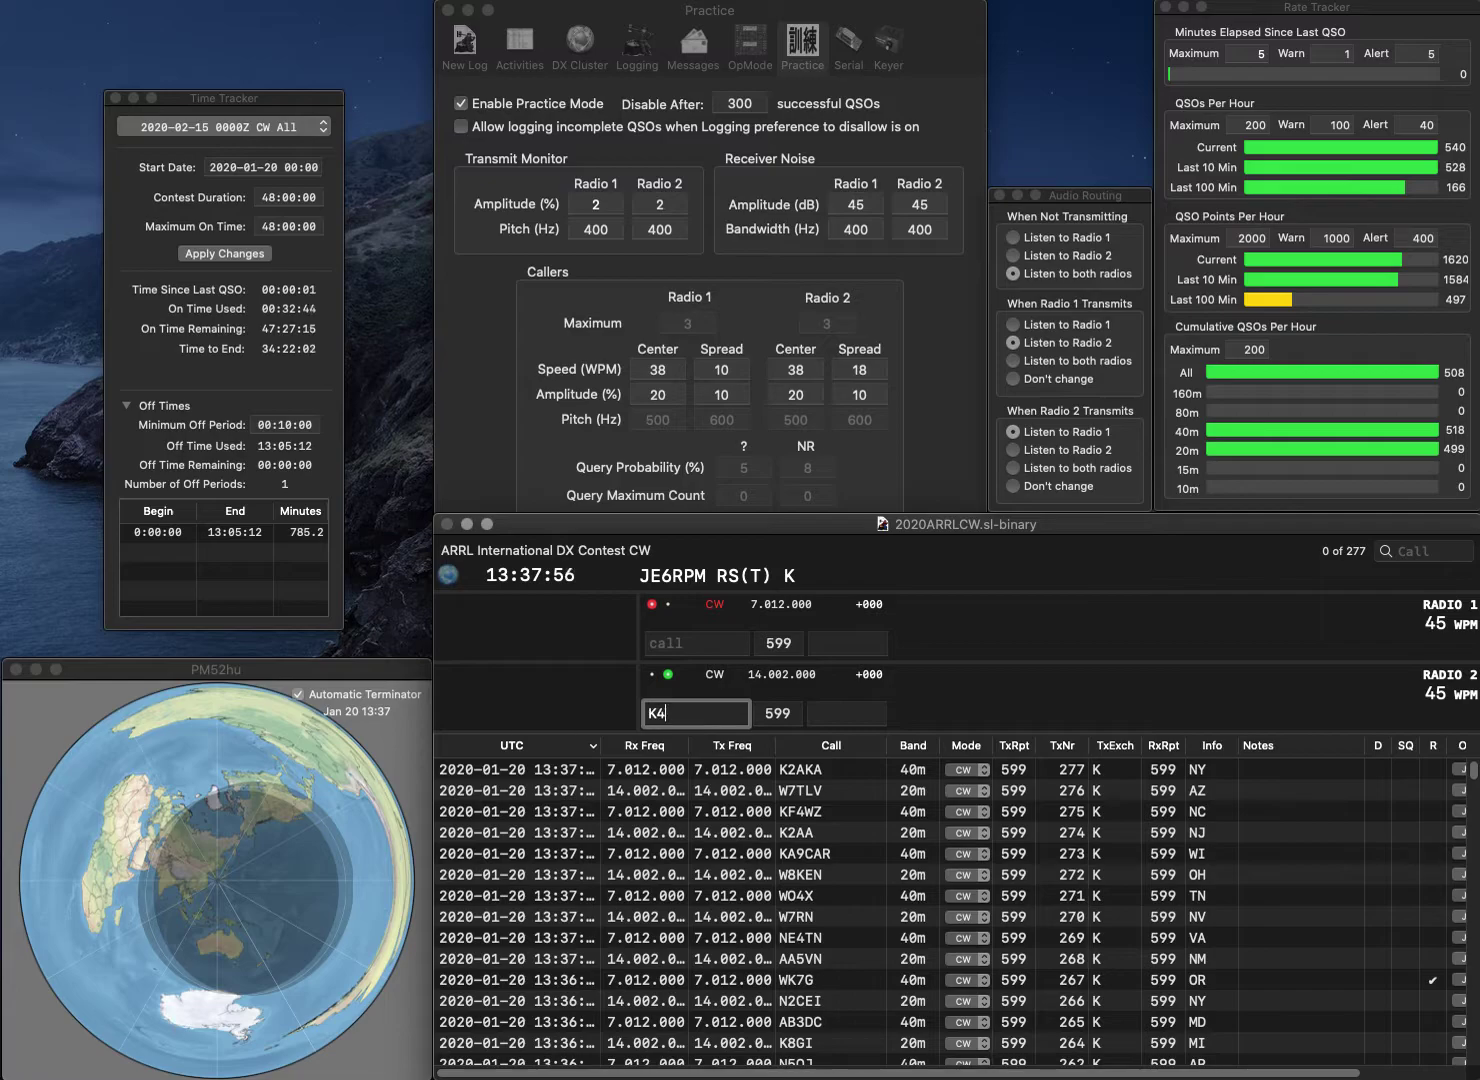
type("JKB")
key("Return")
type("VE")
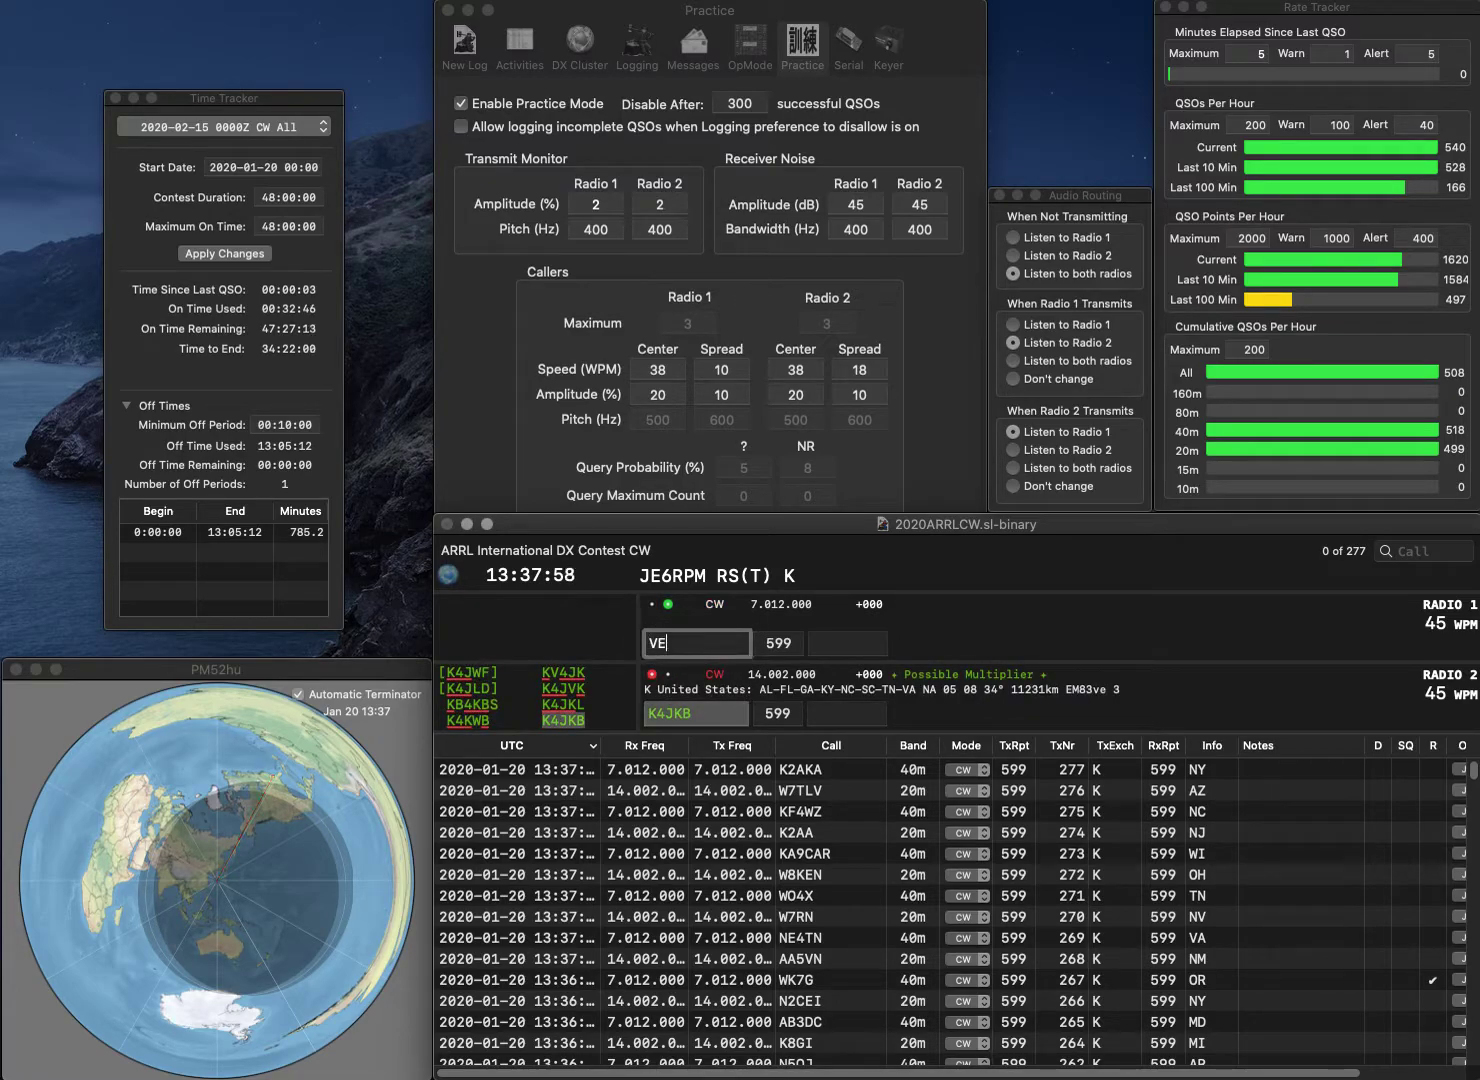
type("3SMK")
key("Return")
type("ON")
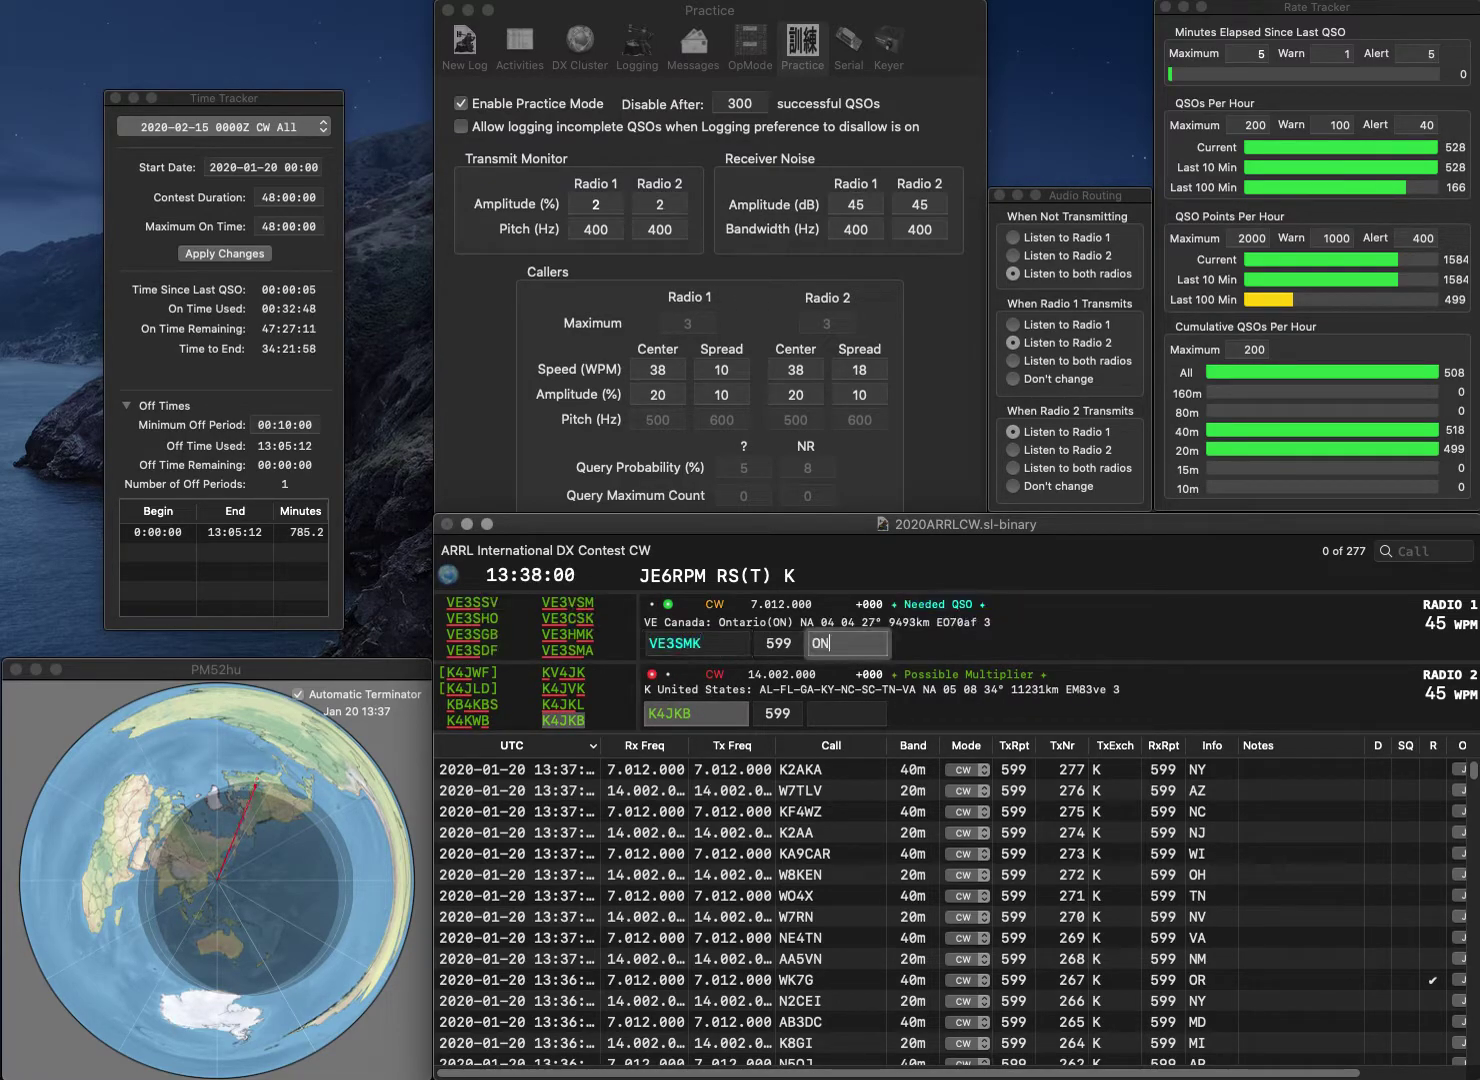
key("space")
key("Left")
key("Left")
key("BackSpace")
key("BackSpace")
key("Down")
key("space")
type("VA")
key("Return")
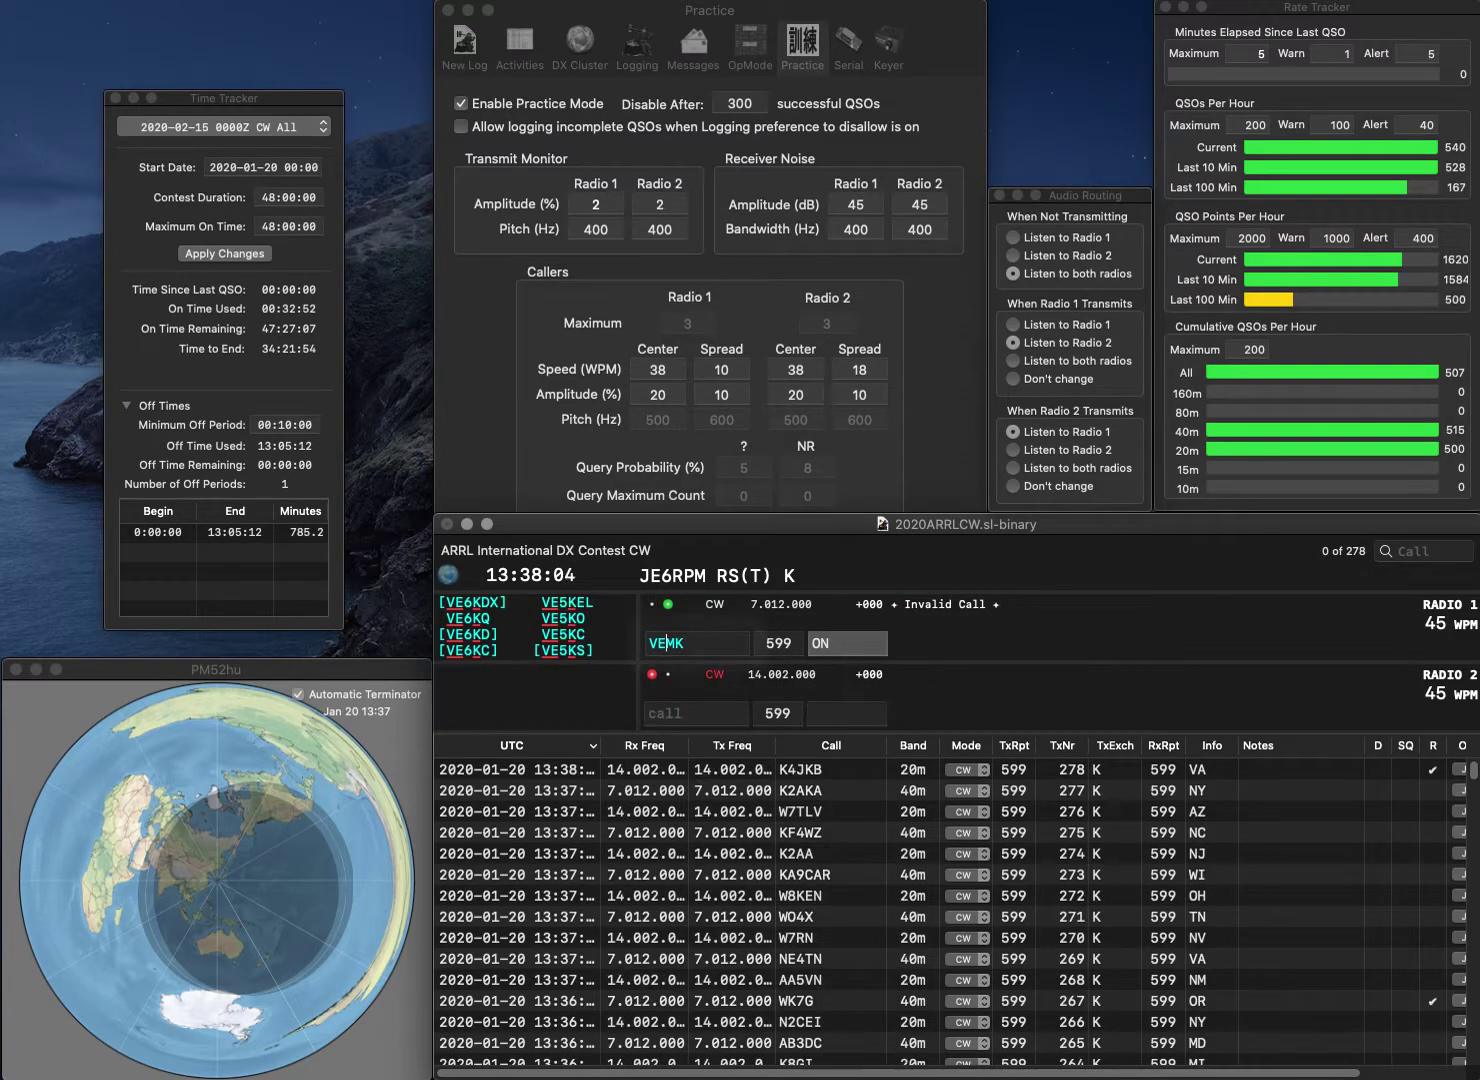
type("3H")
key("Return")
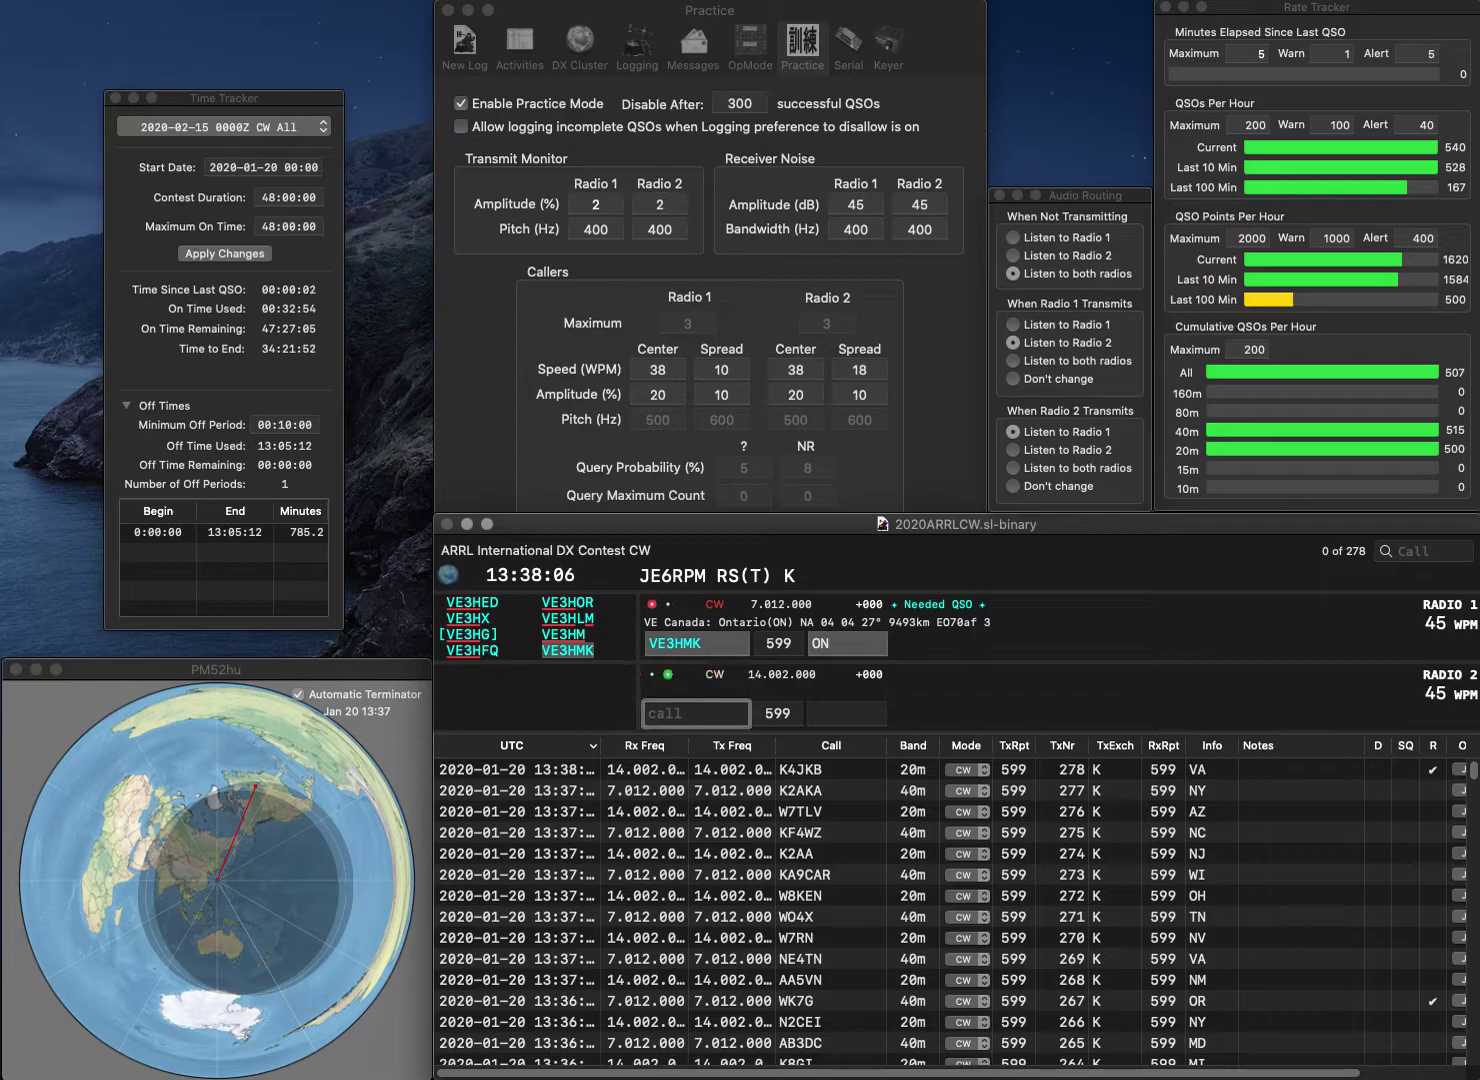
Answer KB1PY on Radio 2, correct that call to KB1OY, and log VE3HMK on Radio 1 with exchange ON
type("KB1")
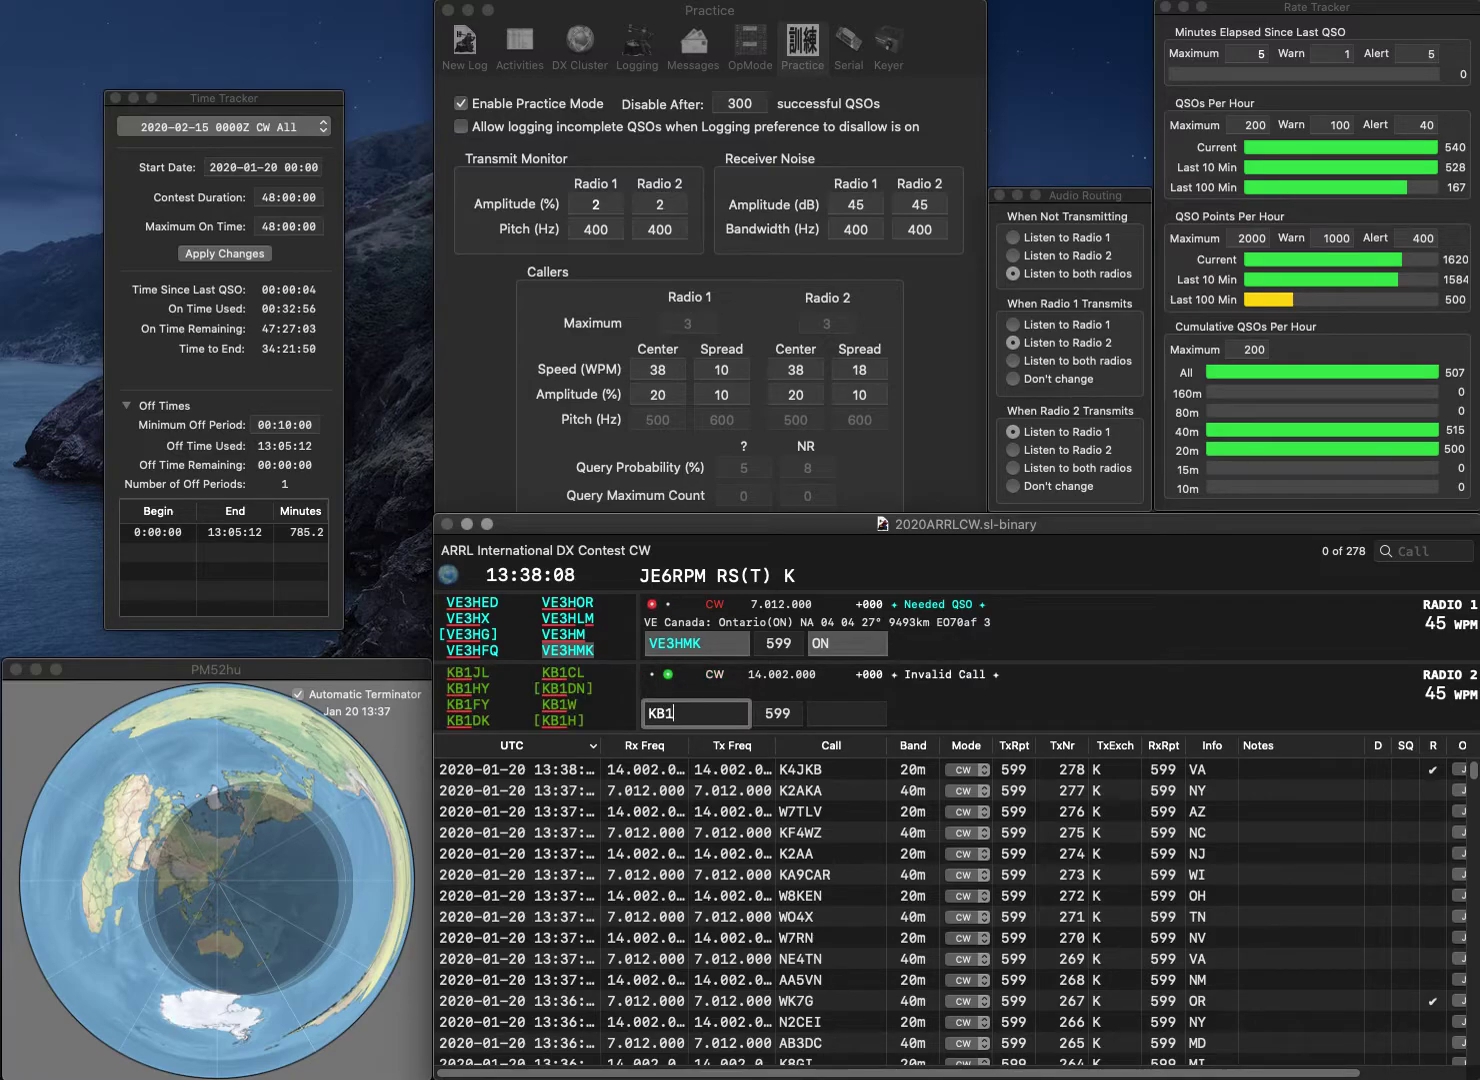
type("JPY")
key("Return")
key("Tab")
key("Return")
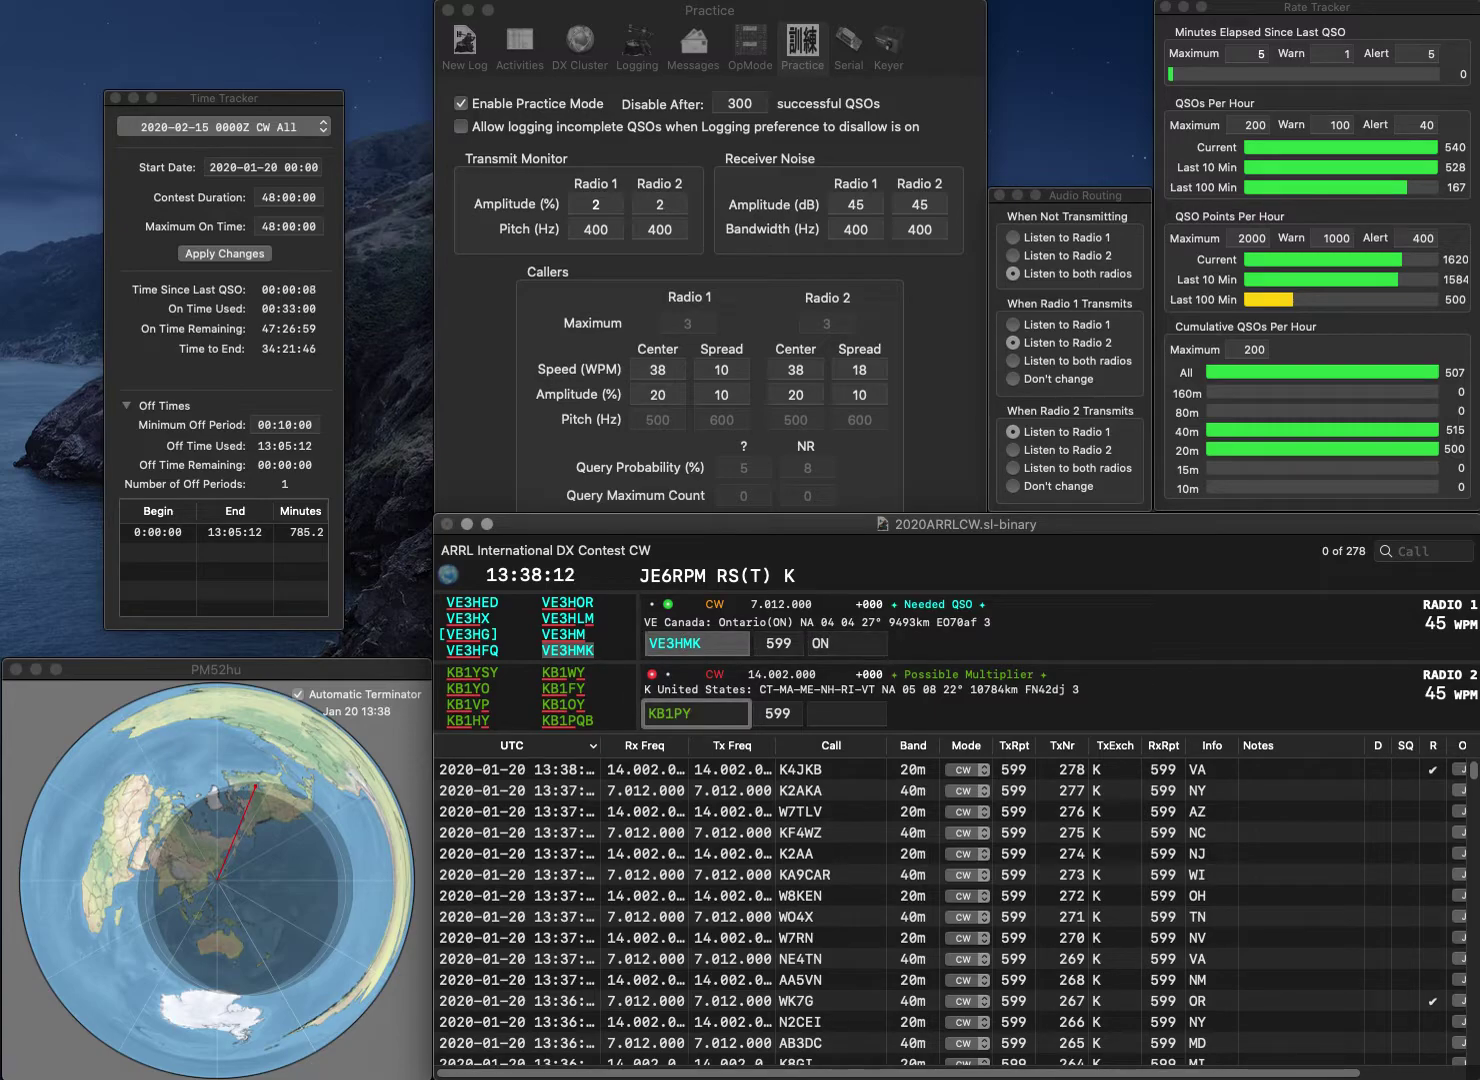
key("BackSpace")
type("O")
key("Return")
type("W9HH")
key("Return")
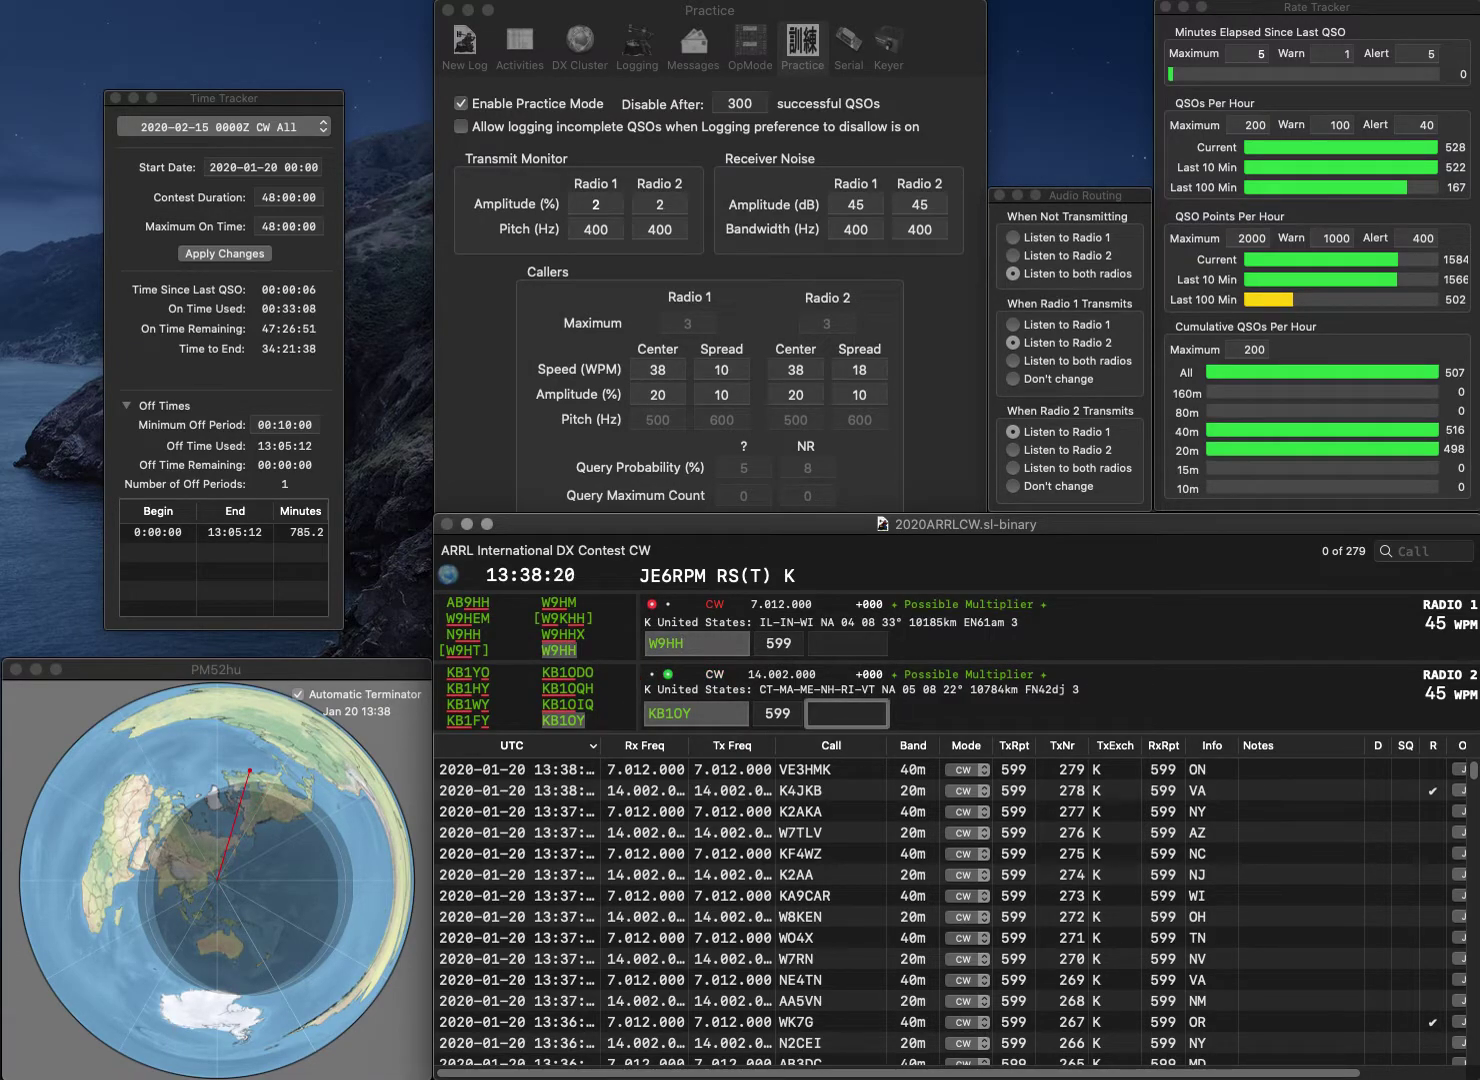
type("MA")
key("Return")
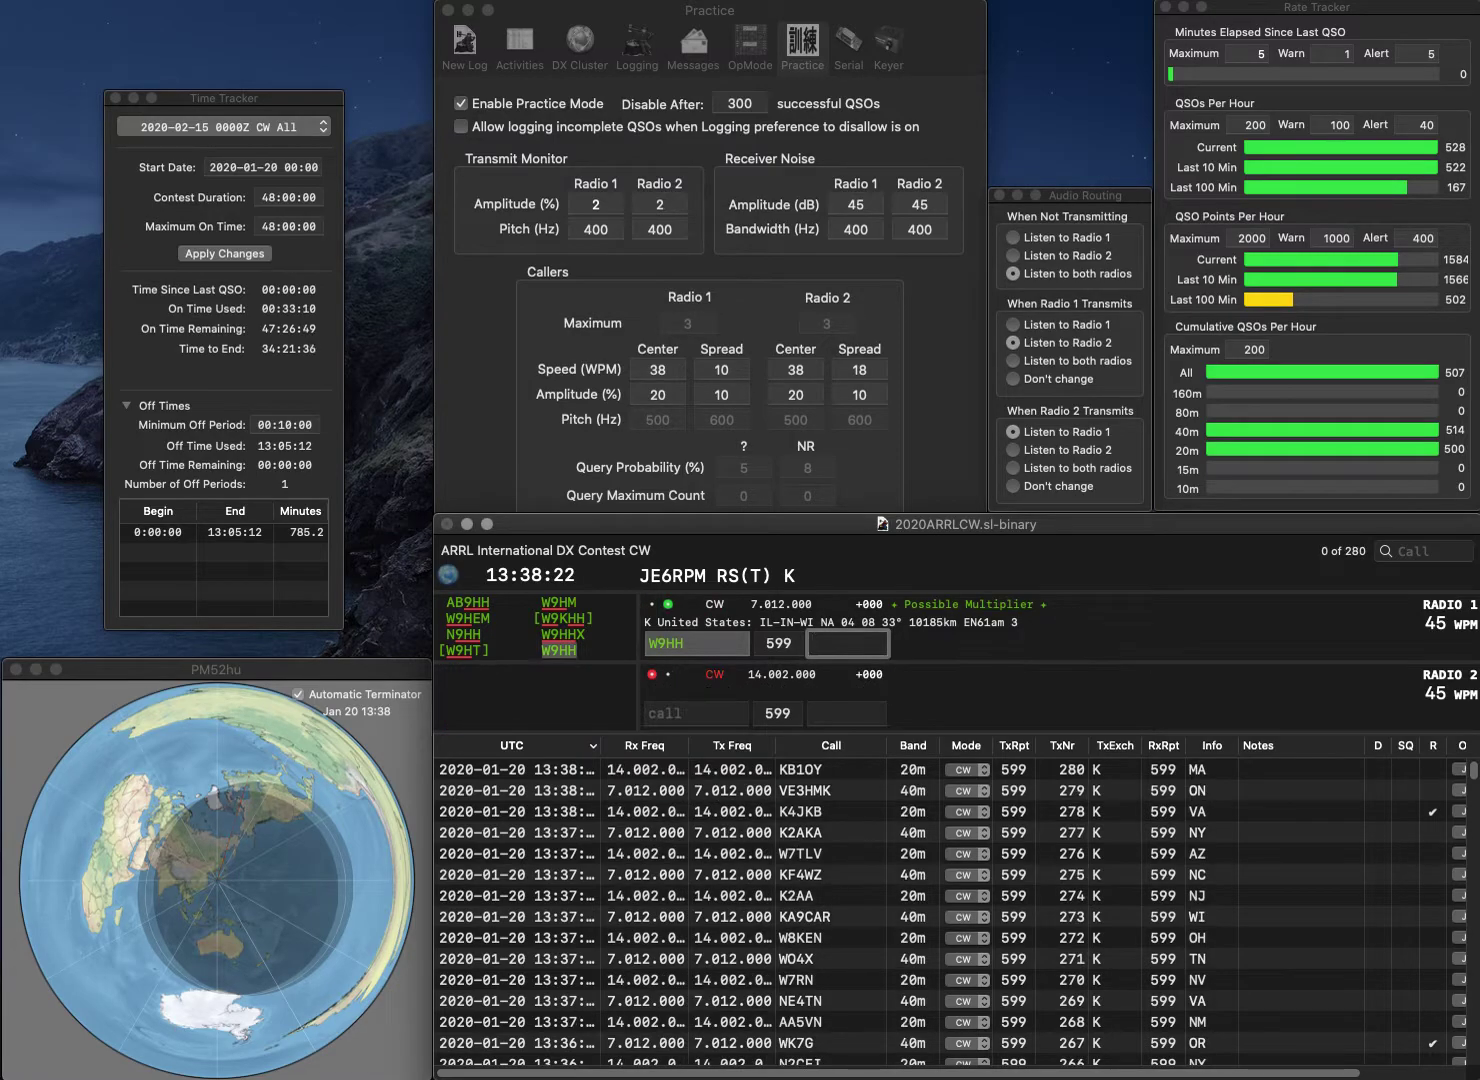
type("WI")
key("Return")
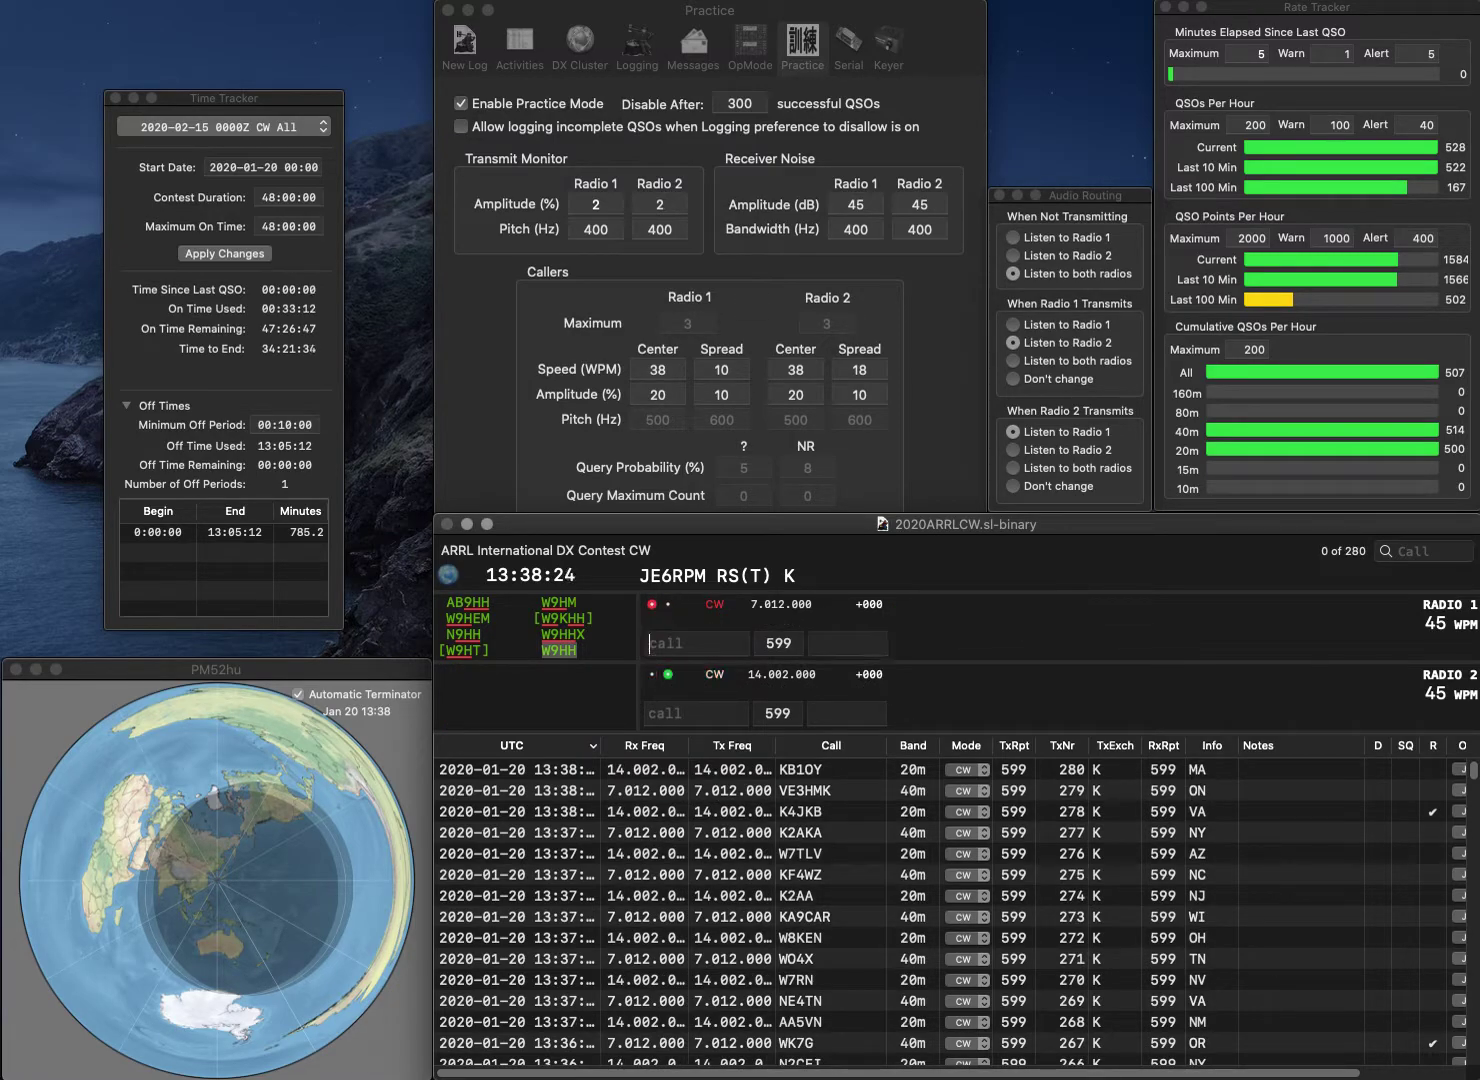
Answer KE0A on Radio 2 and enter the call K0DW on Radio 1
type("KE0A")
key("Return")
type("K0DW")
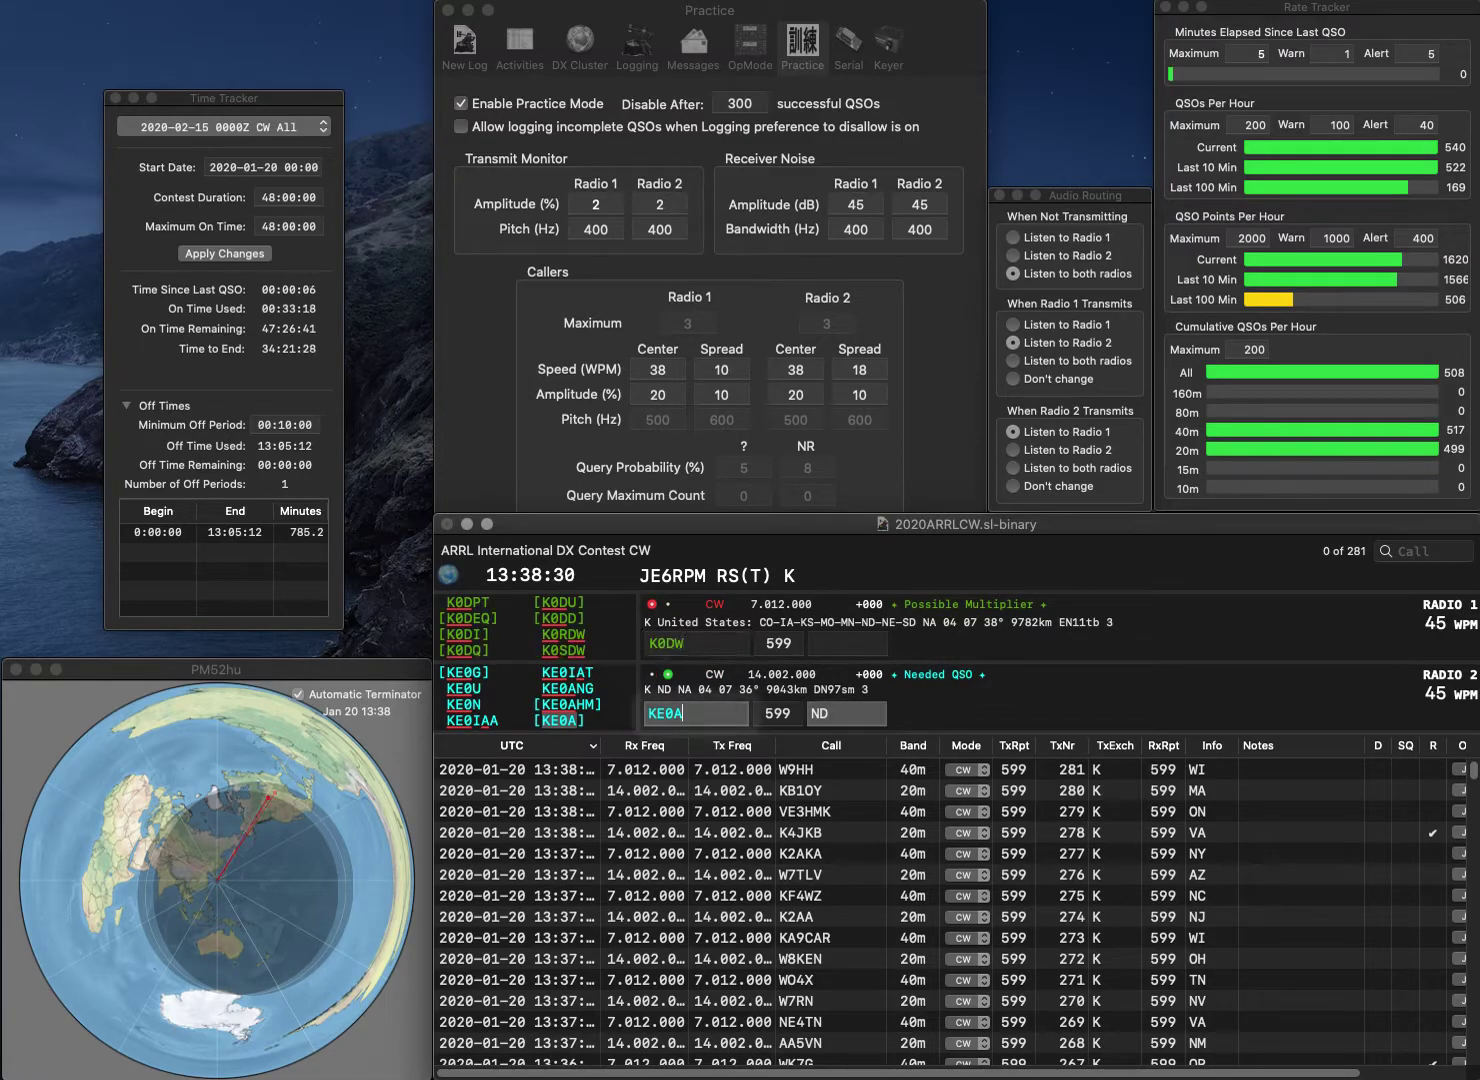
key("BackSpace")
key("BackSpace")
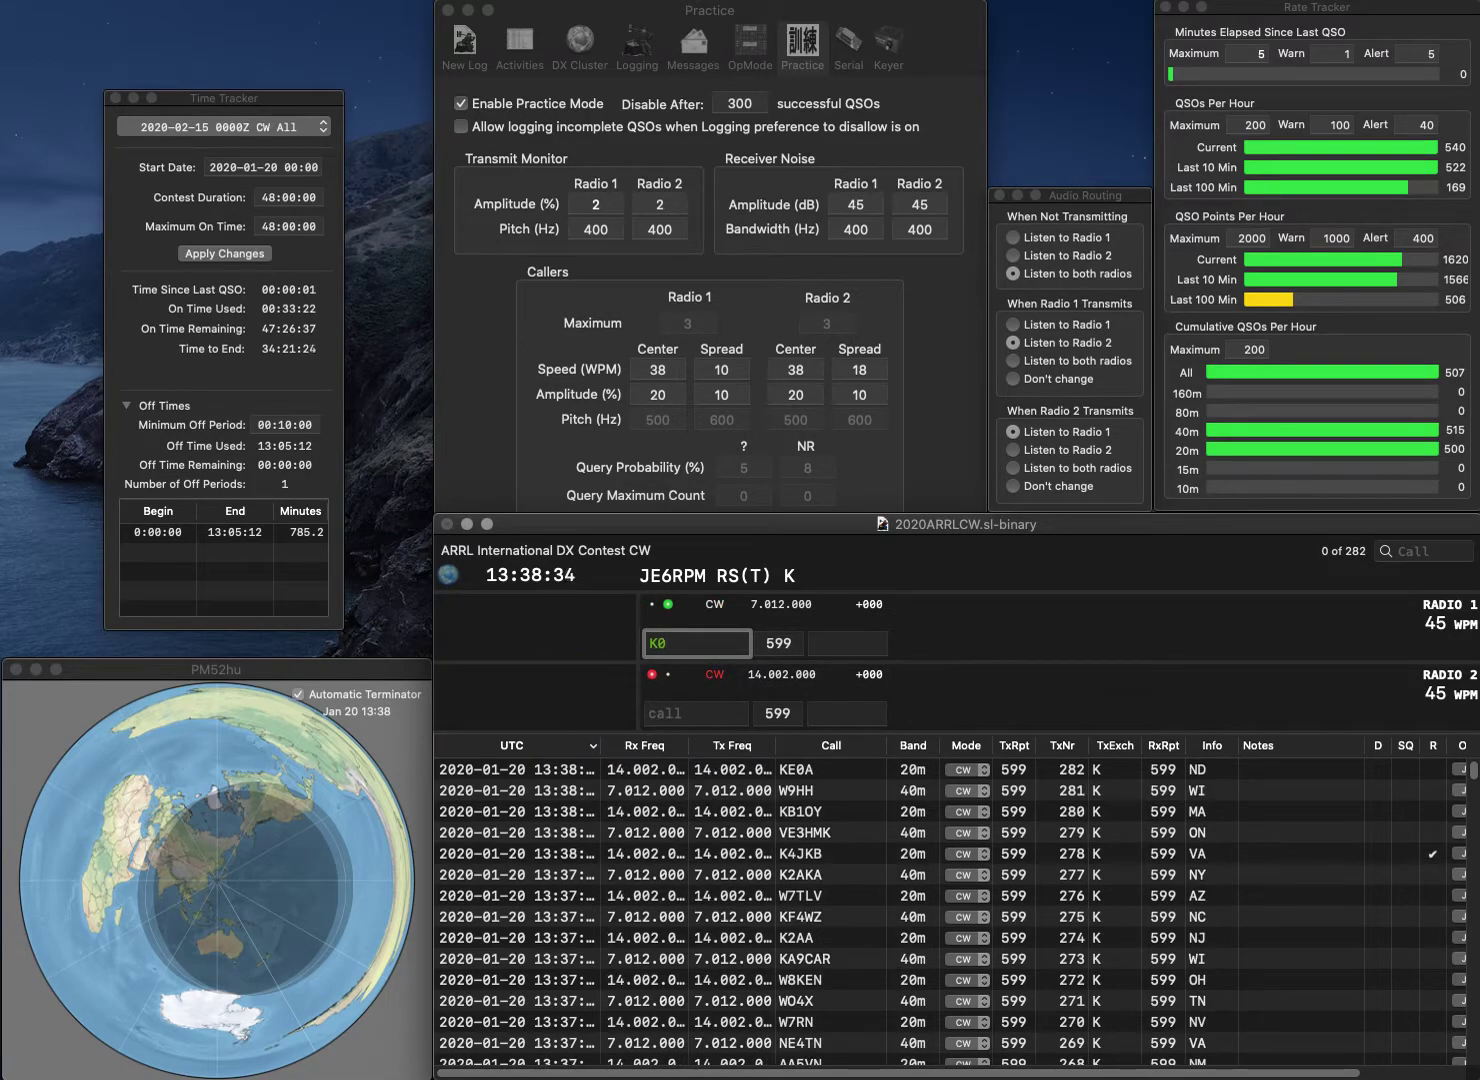
type("SDW")
key("Tab")
type("7R")
key("Return")
key("Tab")
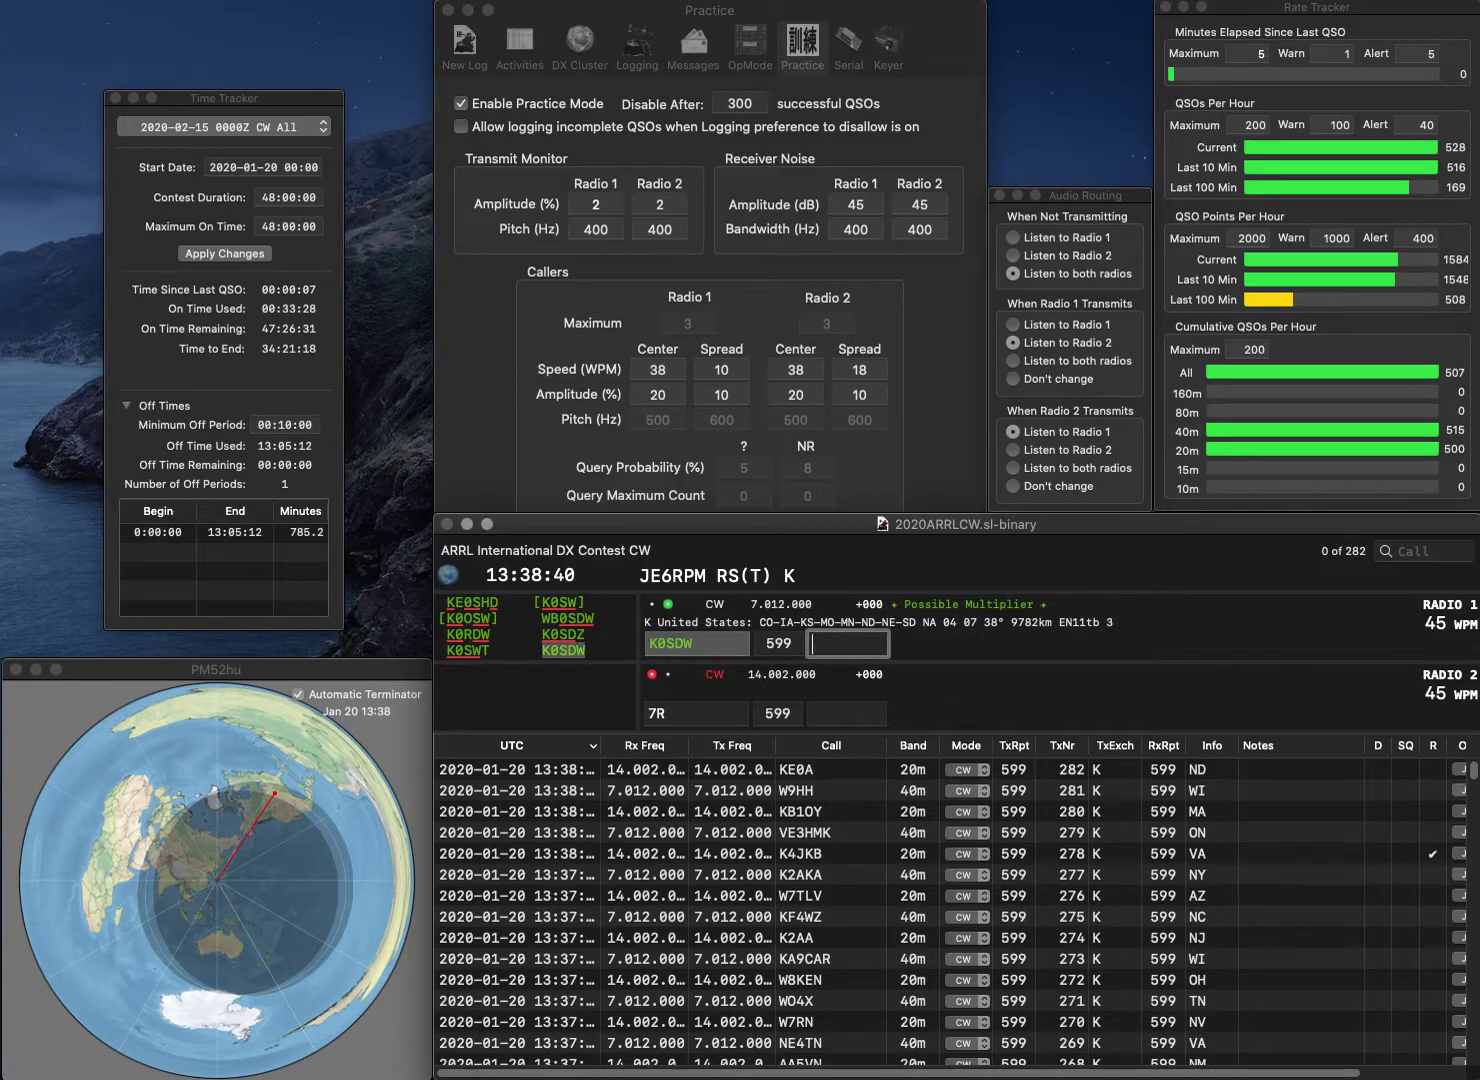
type("NE")
key("Return")
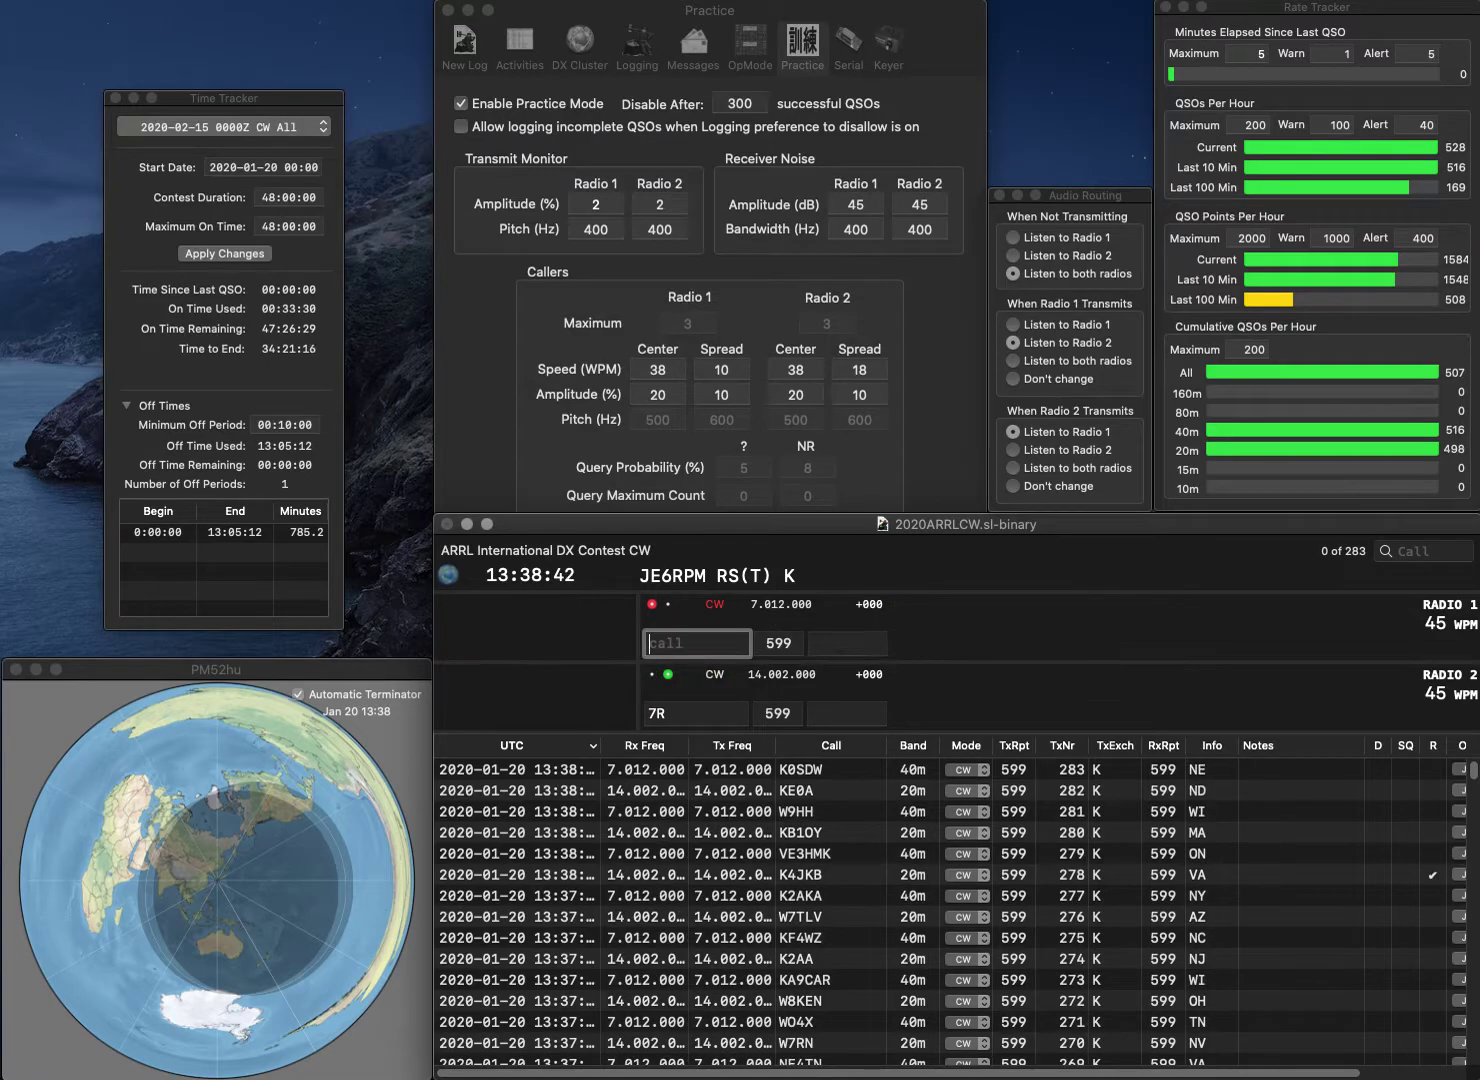
type("NF")
key("Return")
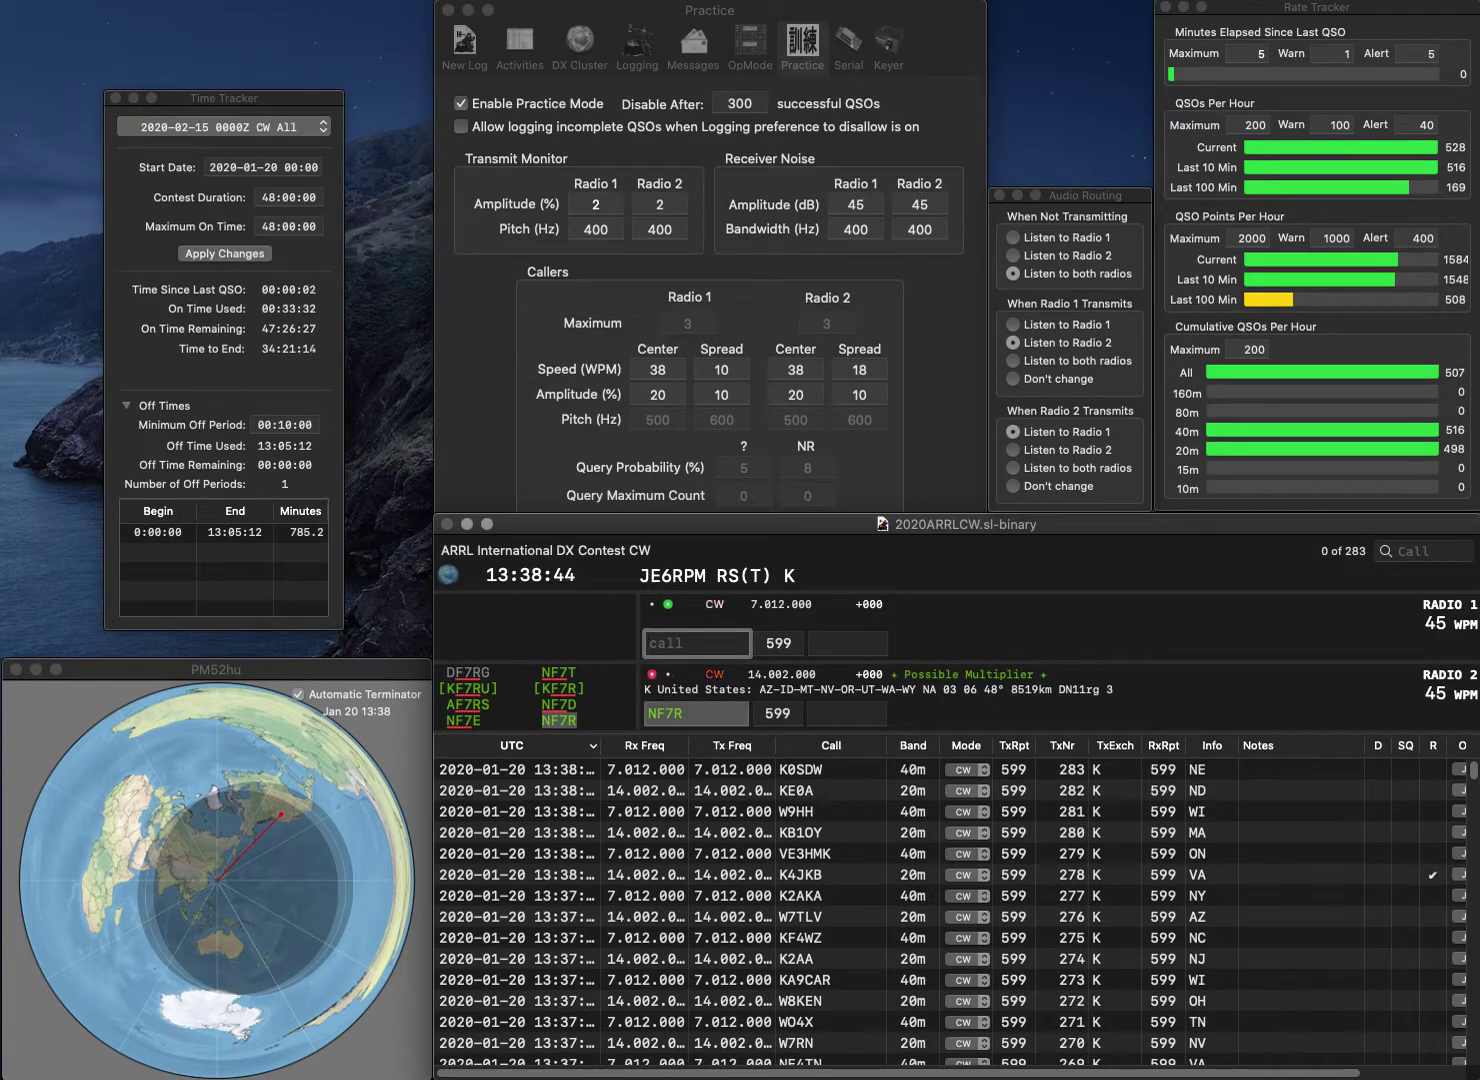
type("W6WVW")
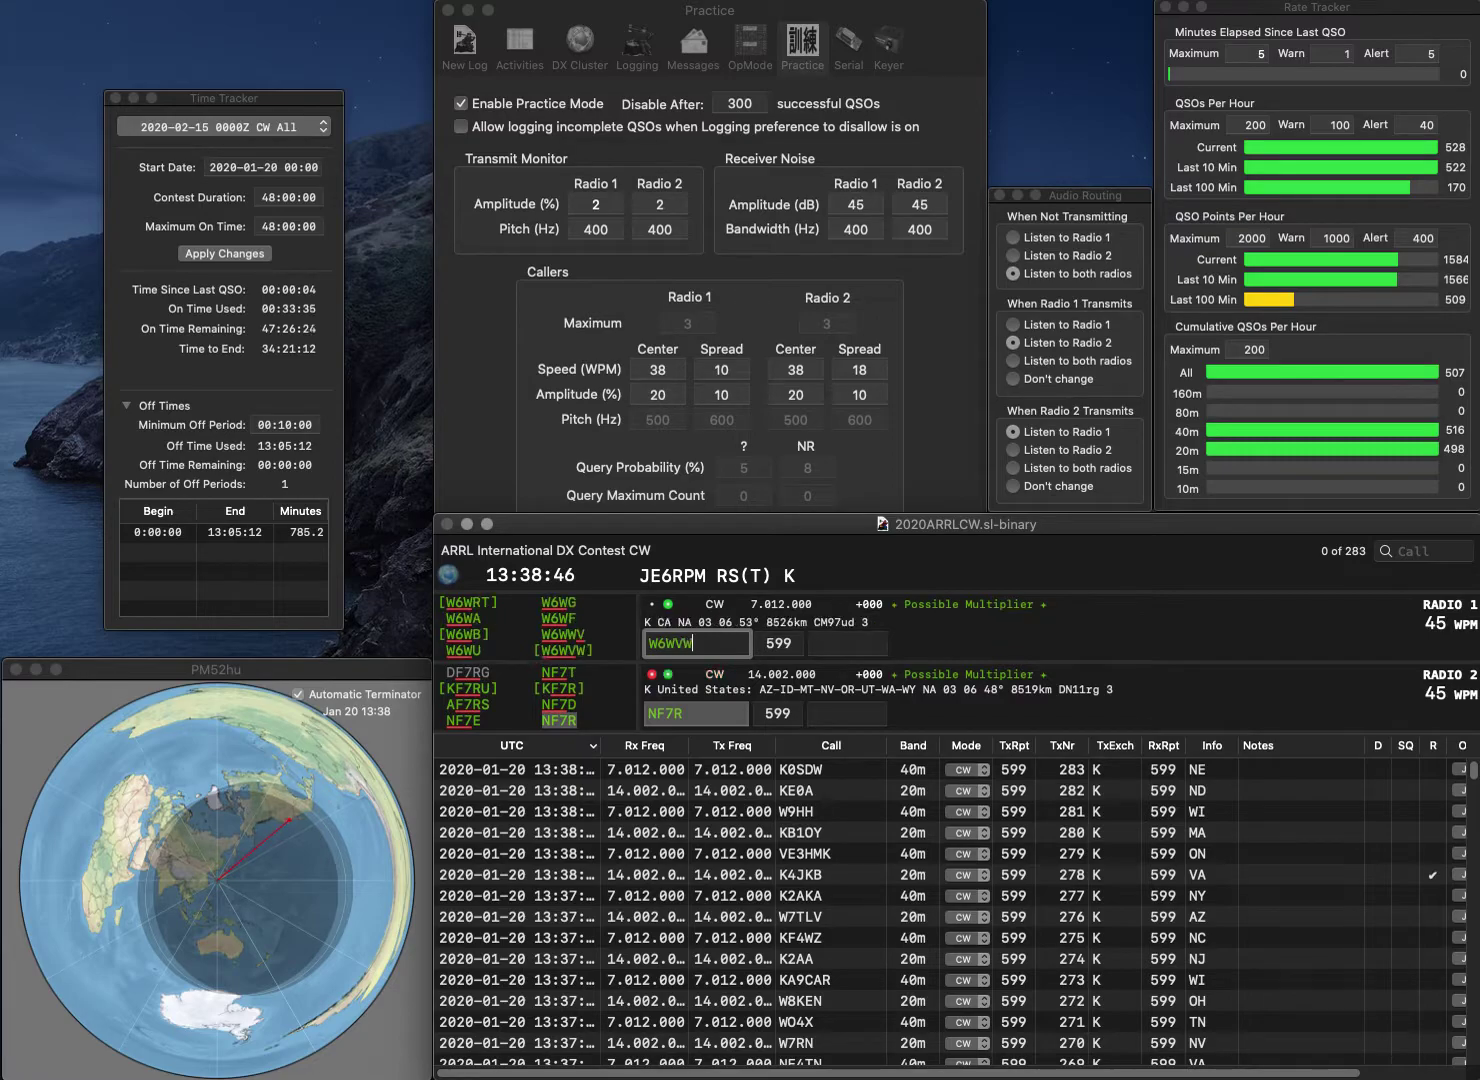
key("Return")
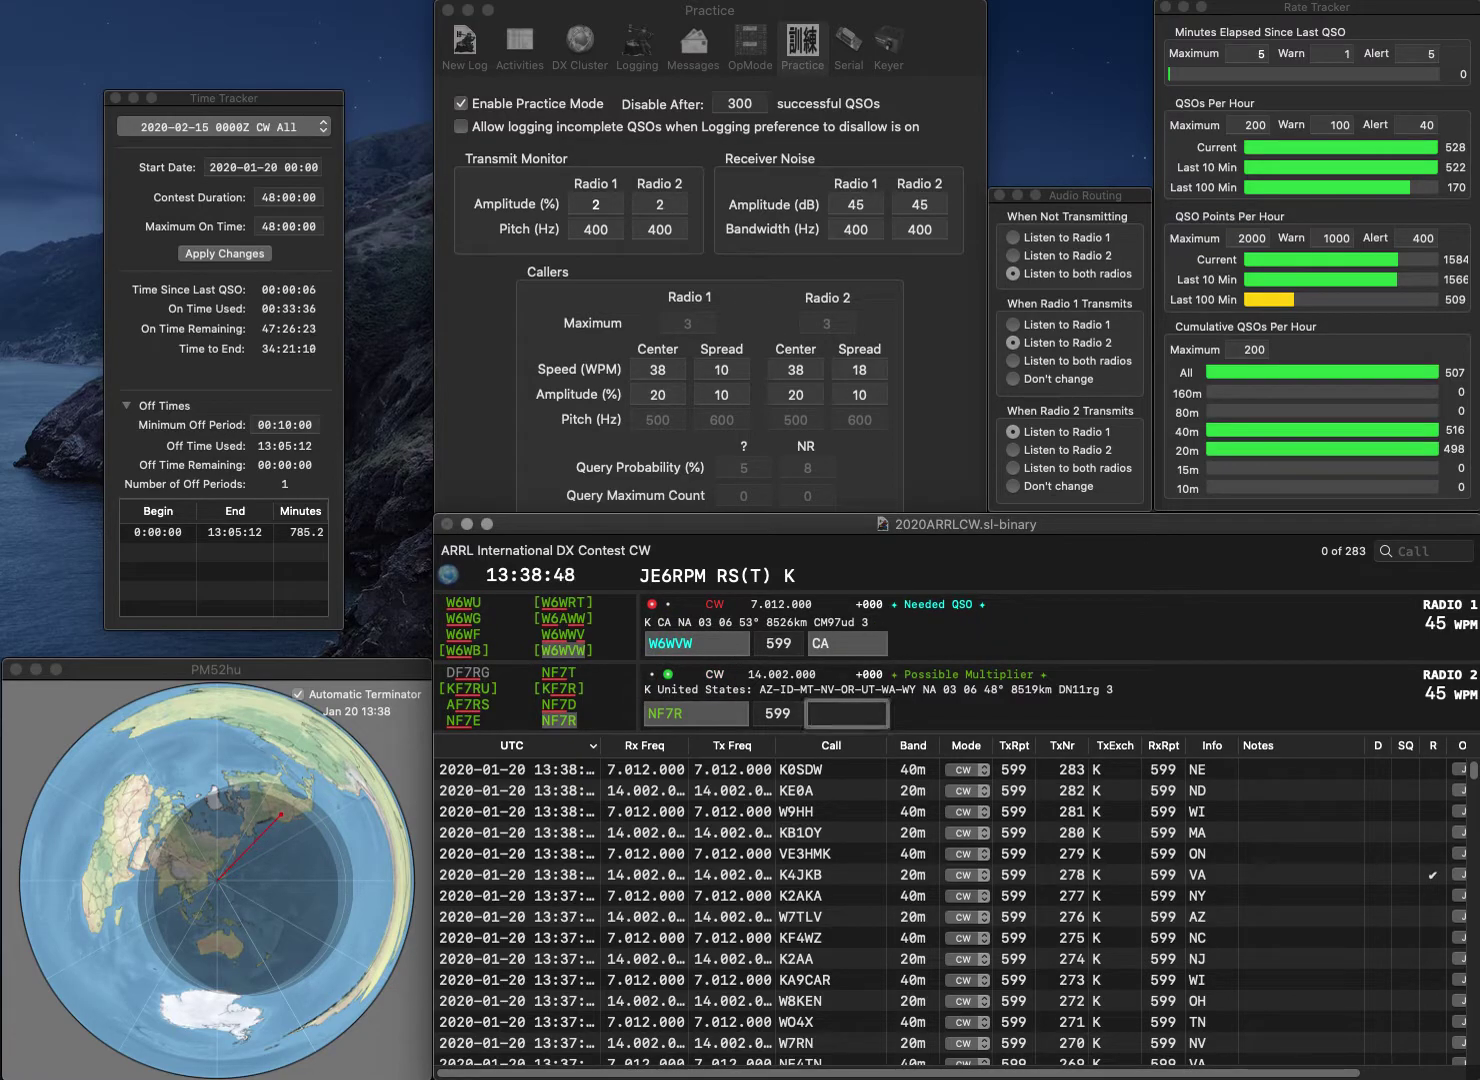
type("OR")
key("Return")
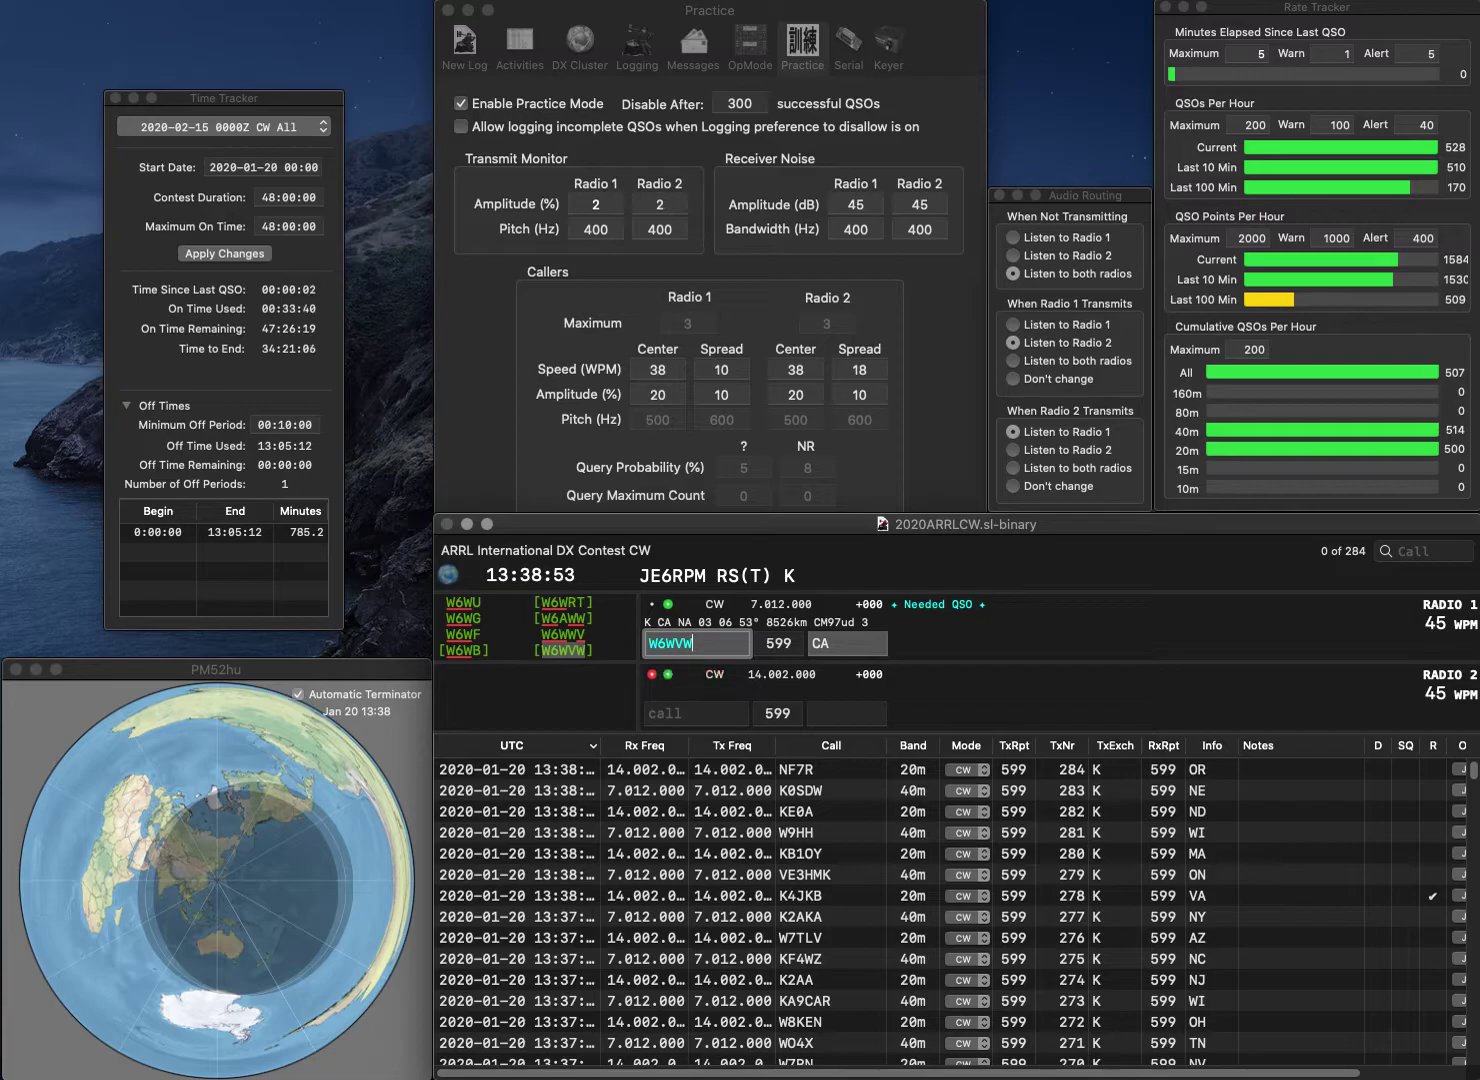
key("Return")
type("K0RX")
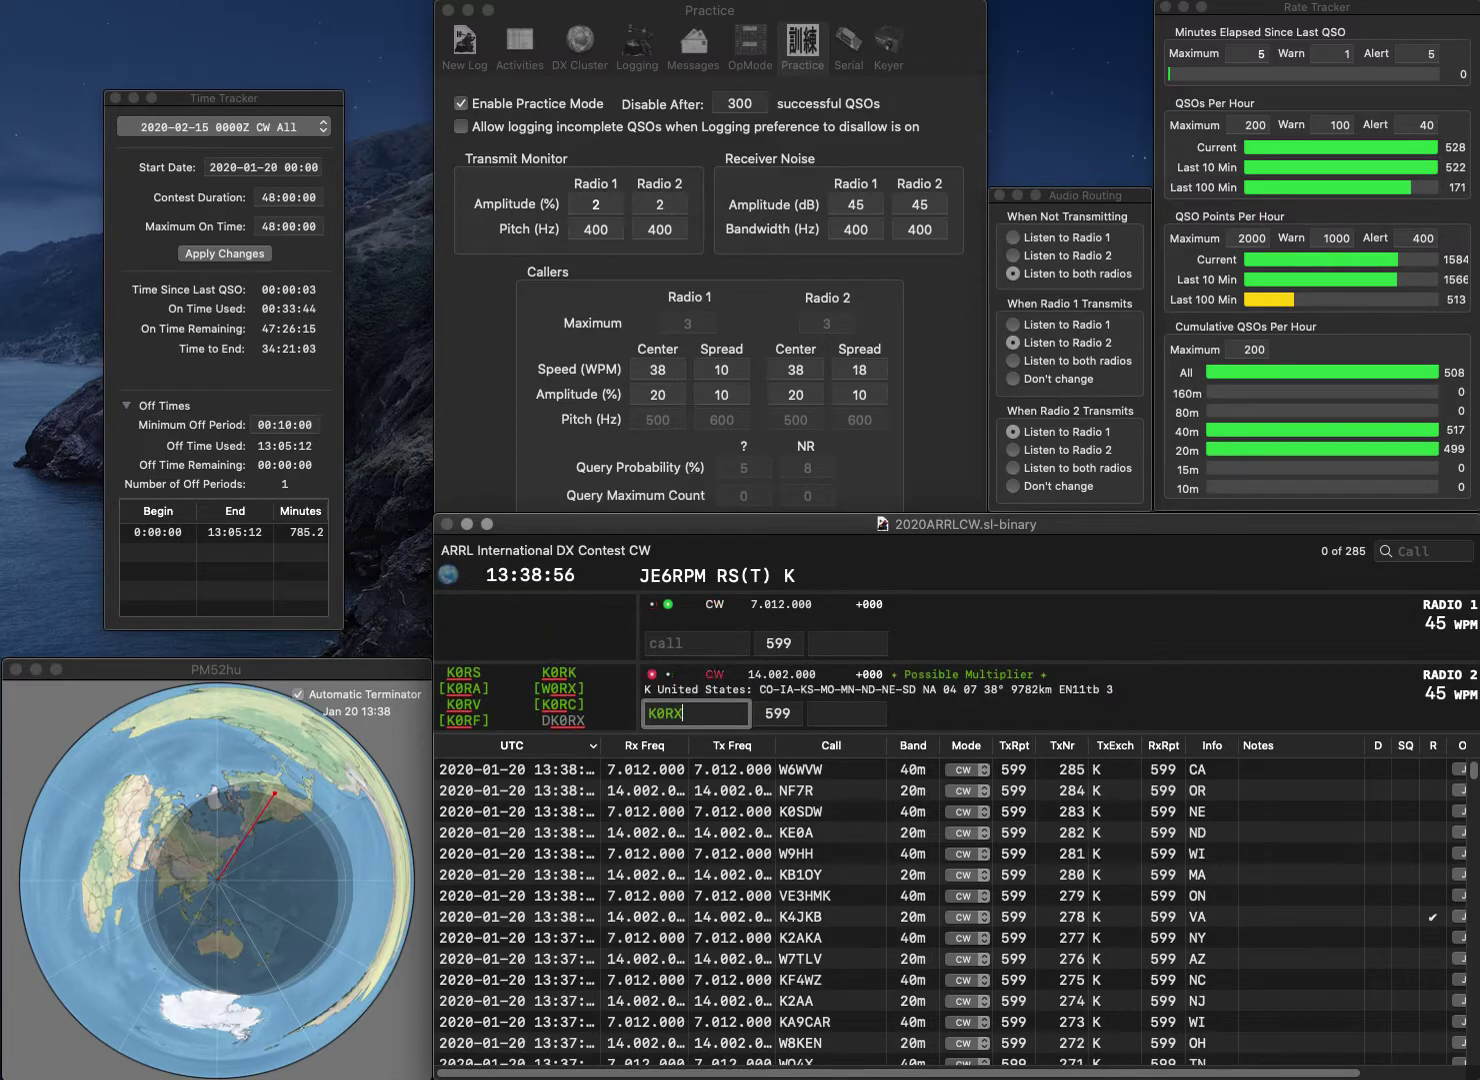
key("Return")
type("7WSK")
key("ctrl+a")
type("W")
key("Tab")
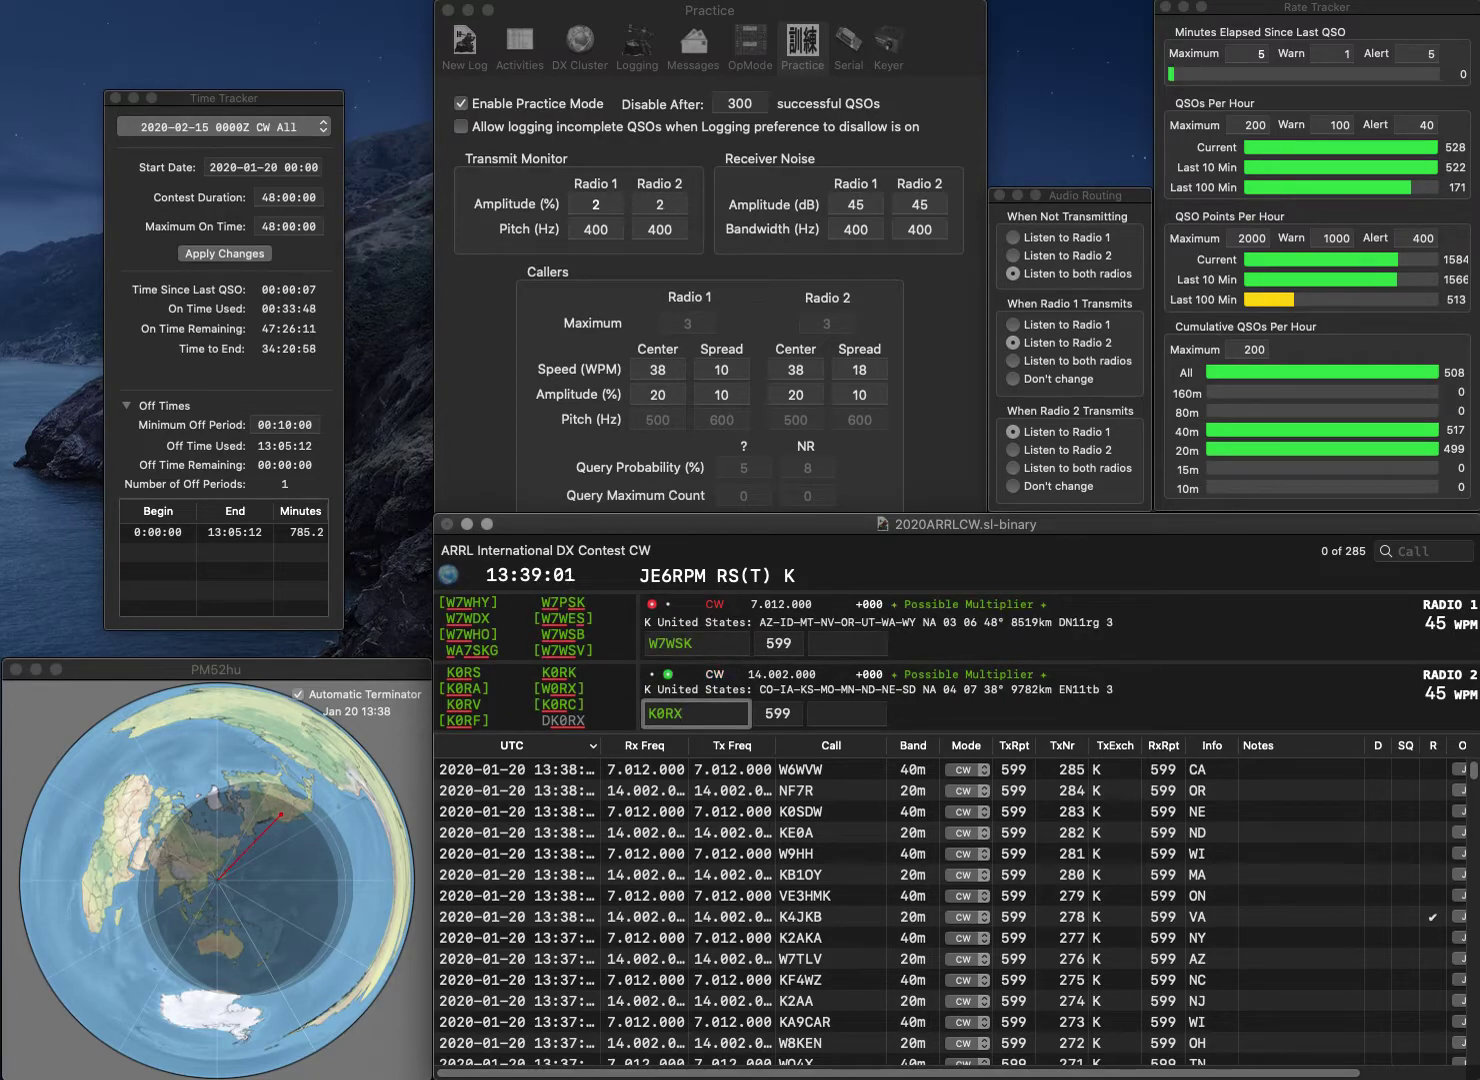
Correct Radio 2's call sign from K0RX to K0FLX and send it
key("BackSpace")
type("FL")
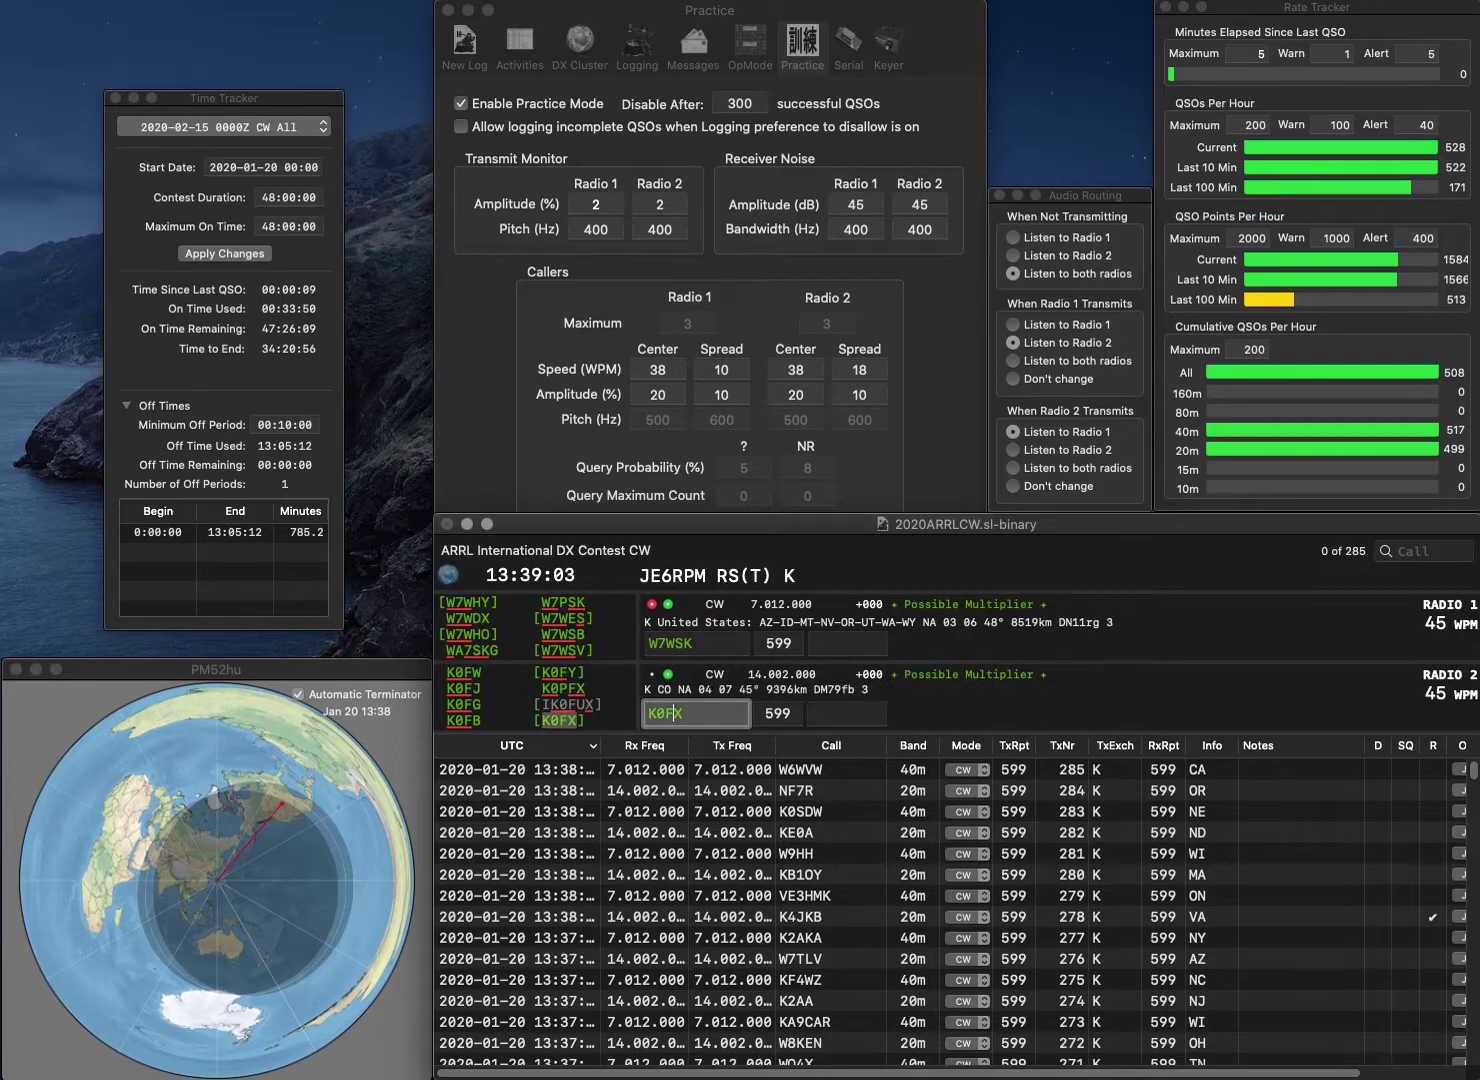
key("Return")
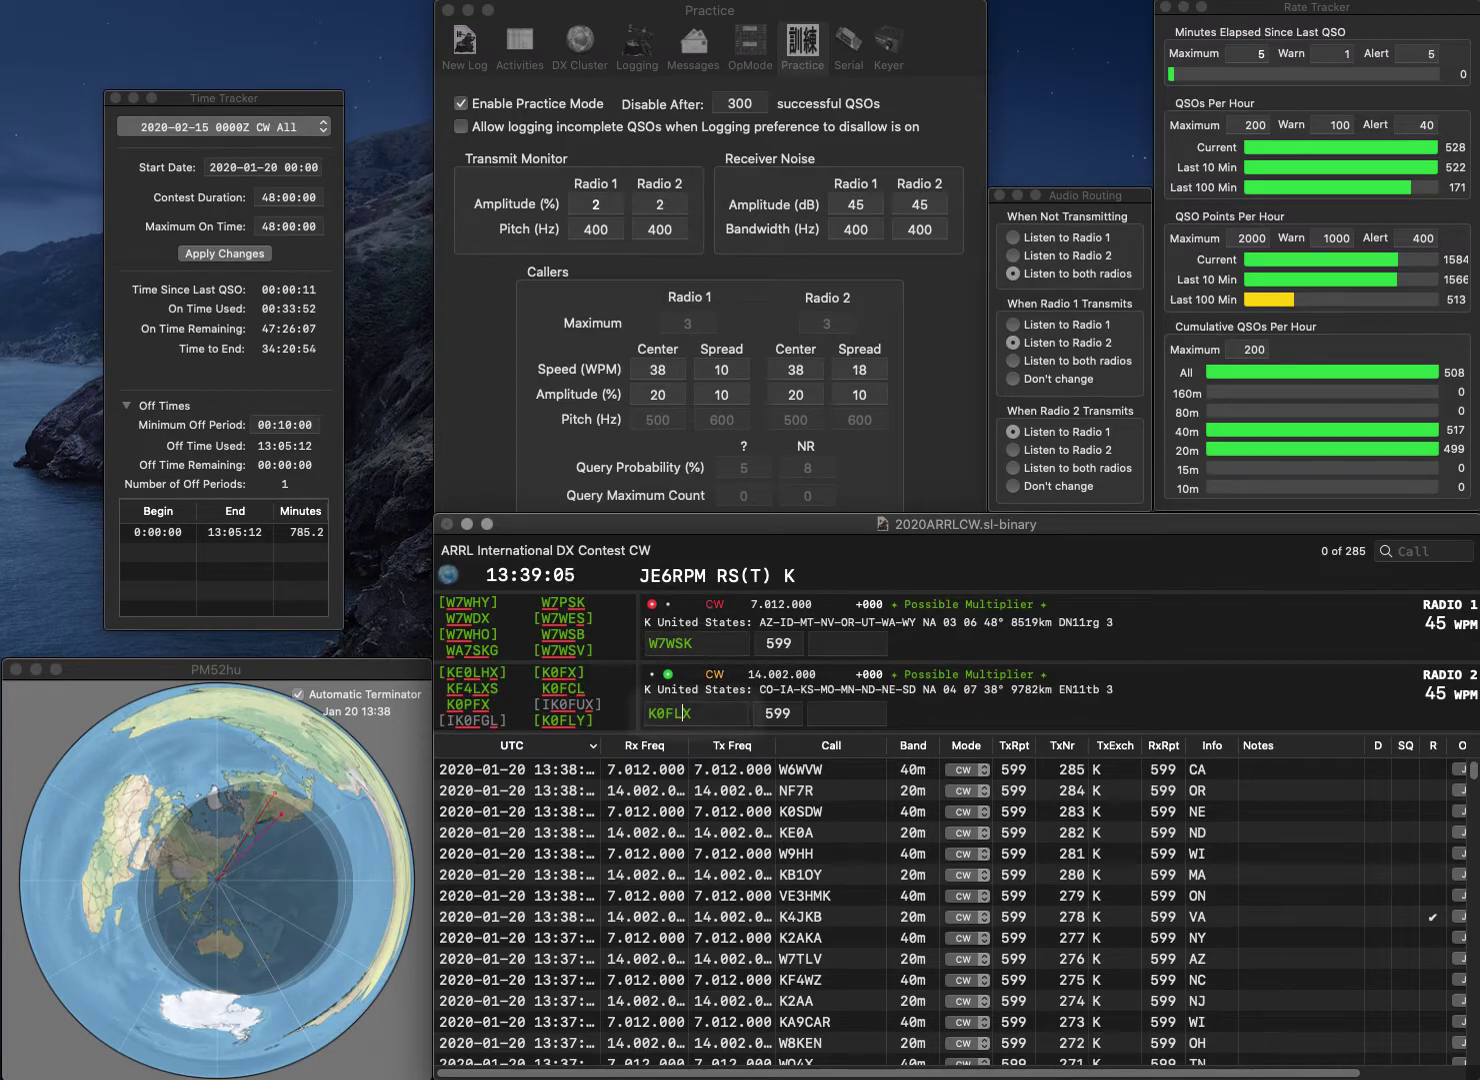
key("BackSpace")
key("BackSpace")
key("BackSpace")
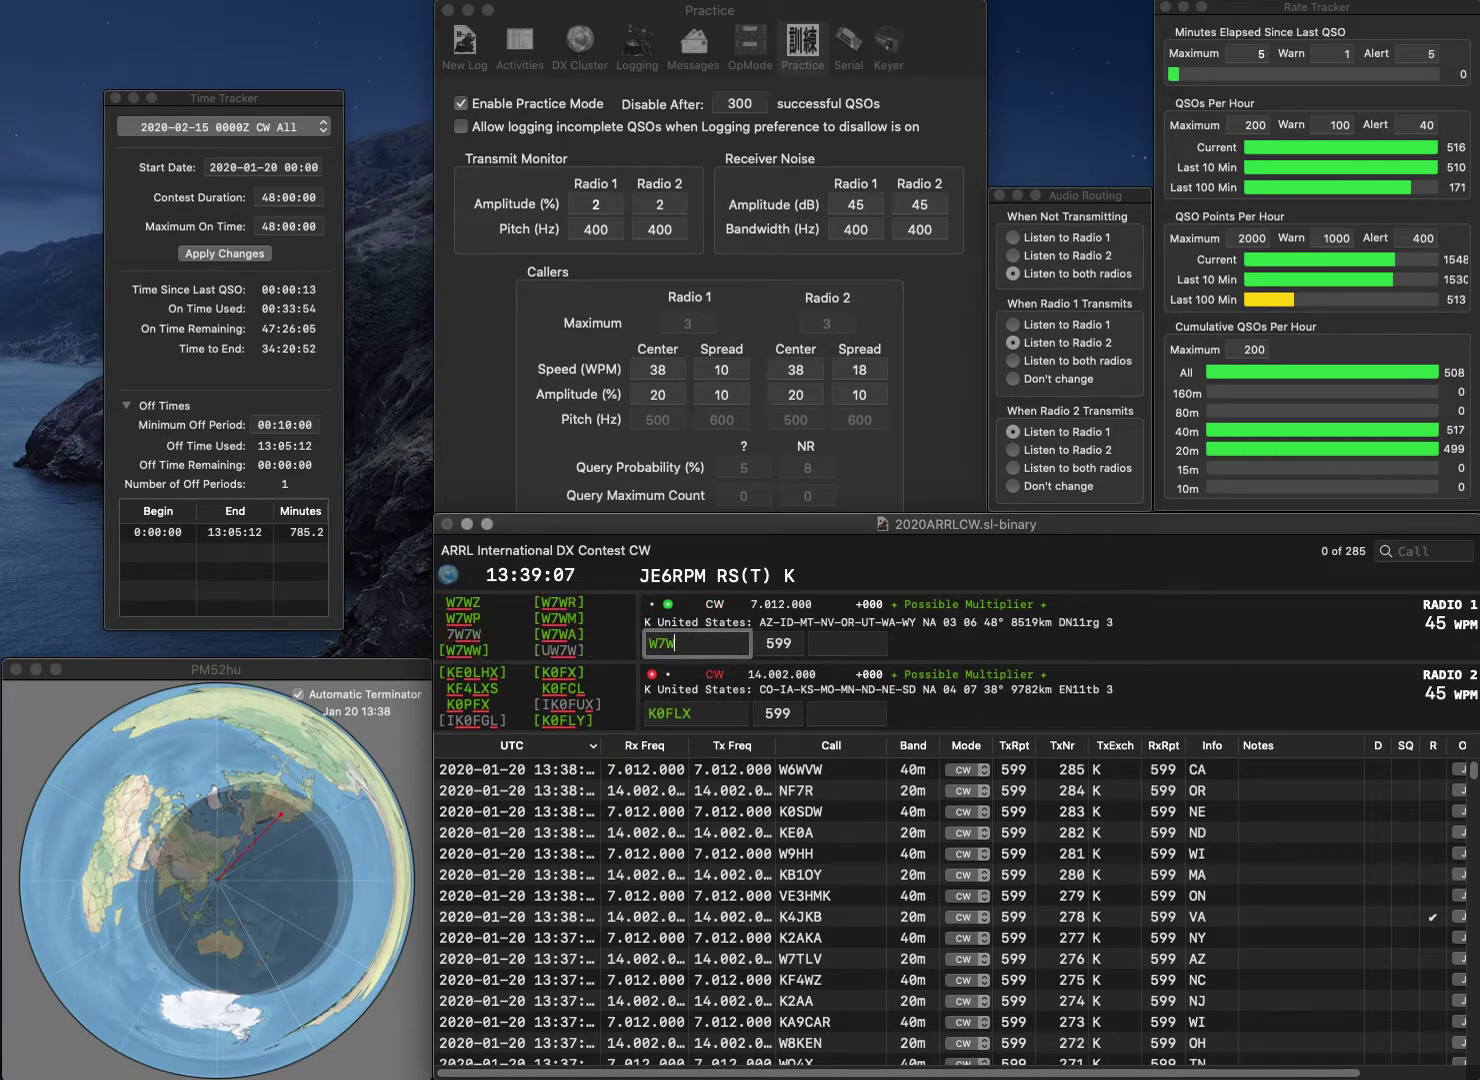
type("PSK")
key("Return")
key("BackSpace")
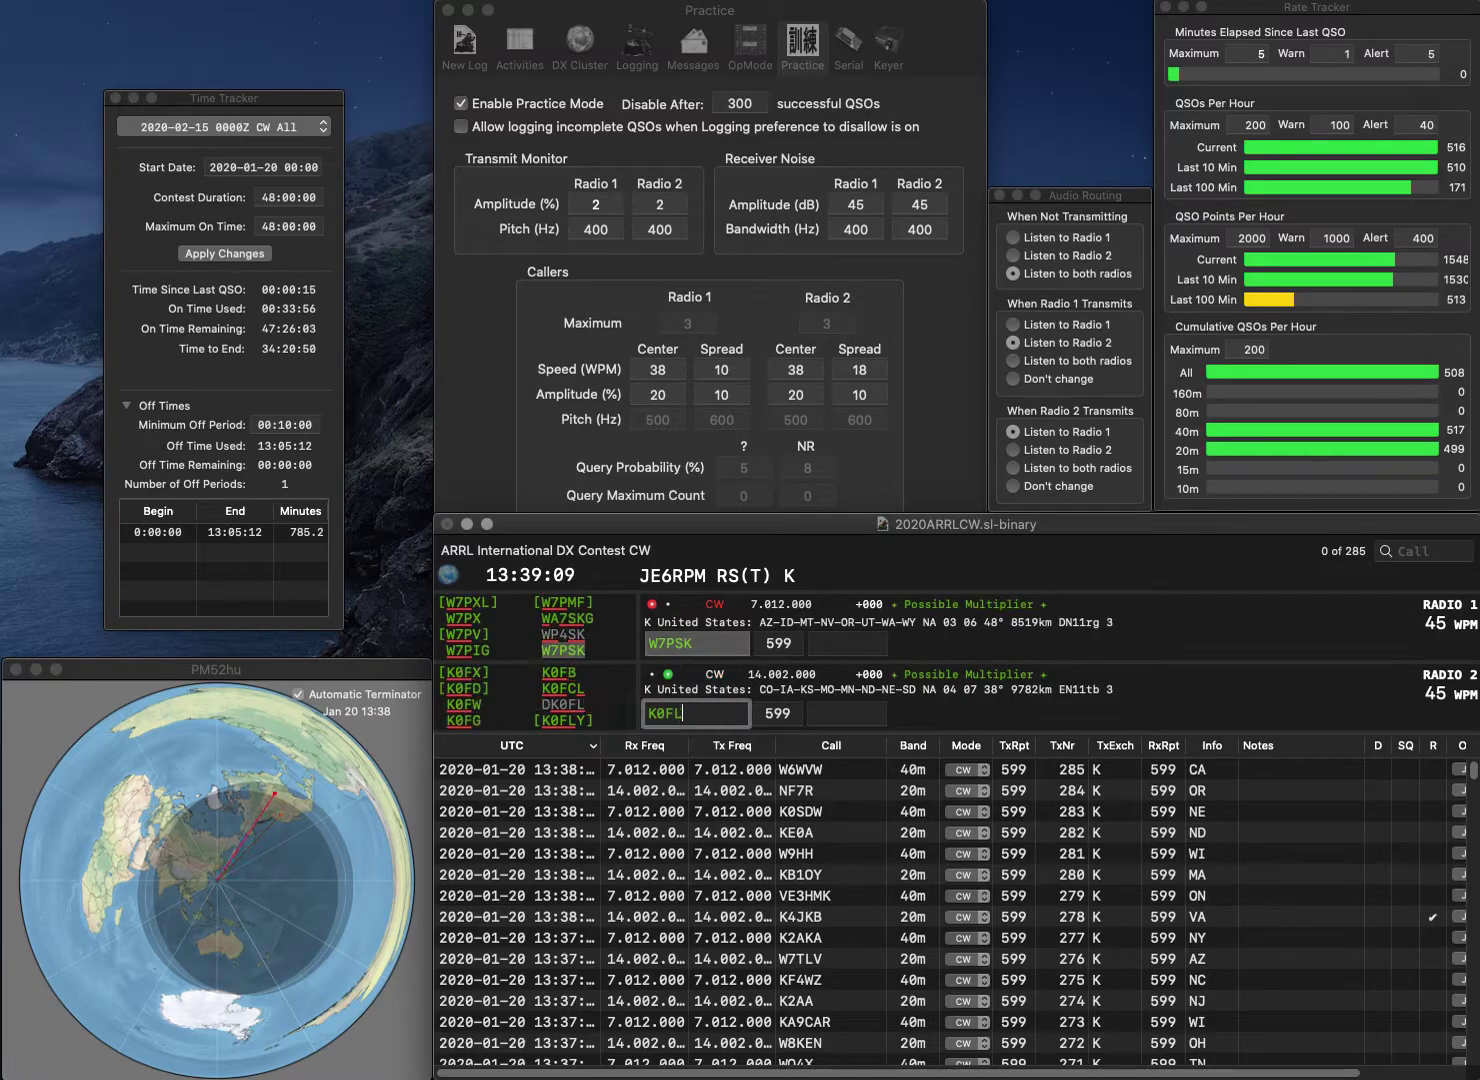
key("BackSpace")
type("CL")
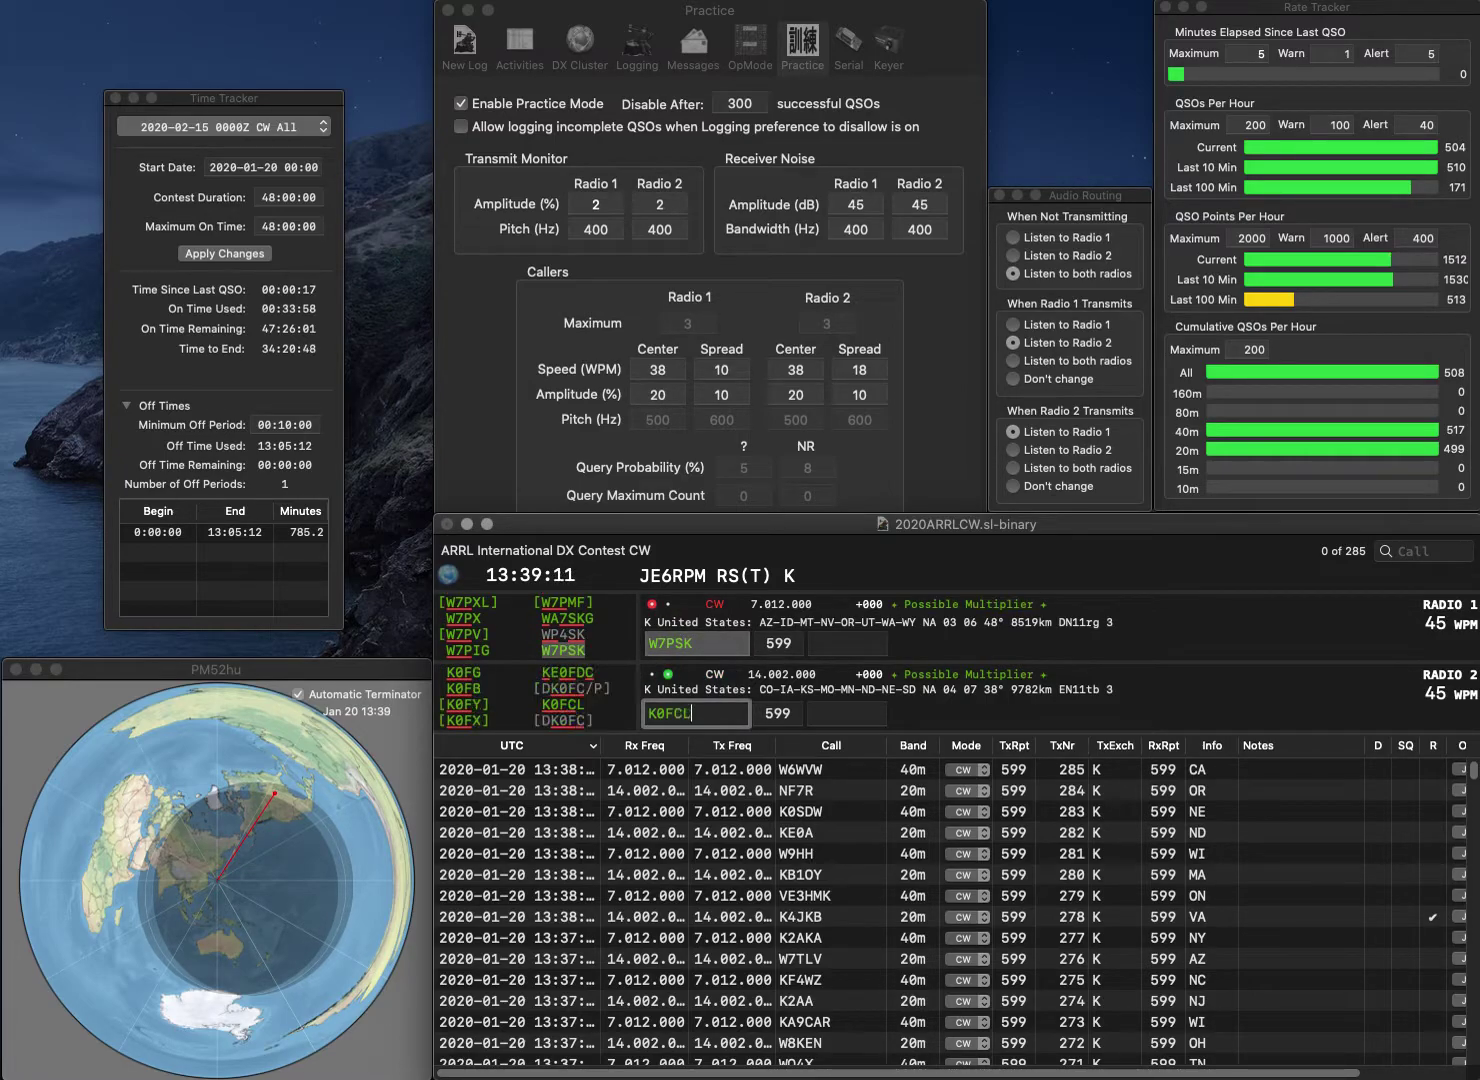
key("Return")
Log W7PSK on Radio 1 with exchange NV and K0FCL on Radio 2 with exchange IA
key("space")
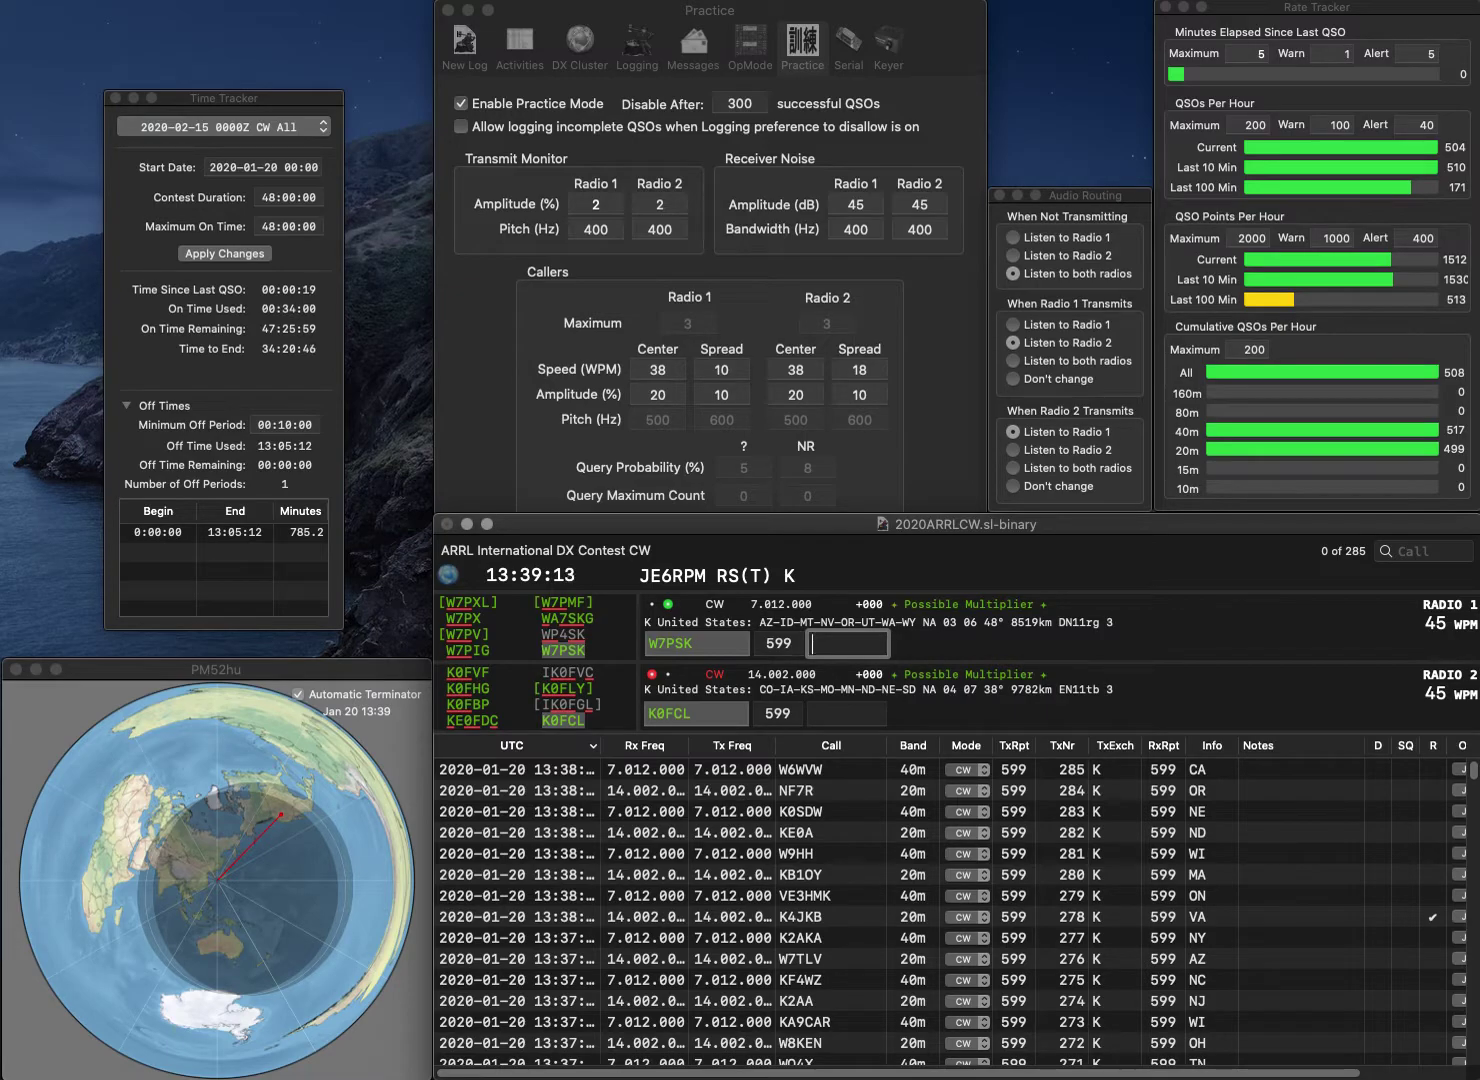
type("NV")
key("Return")
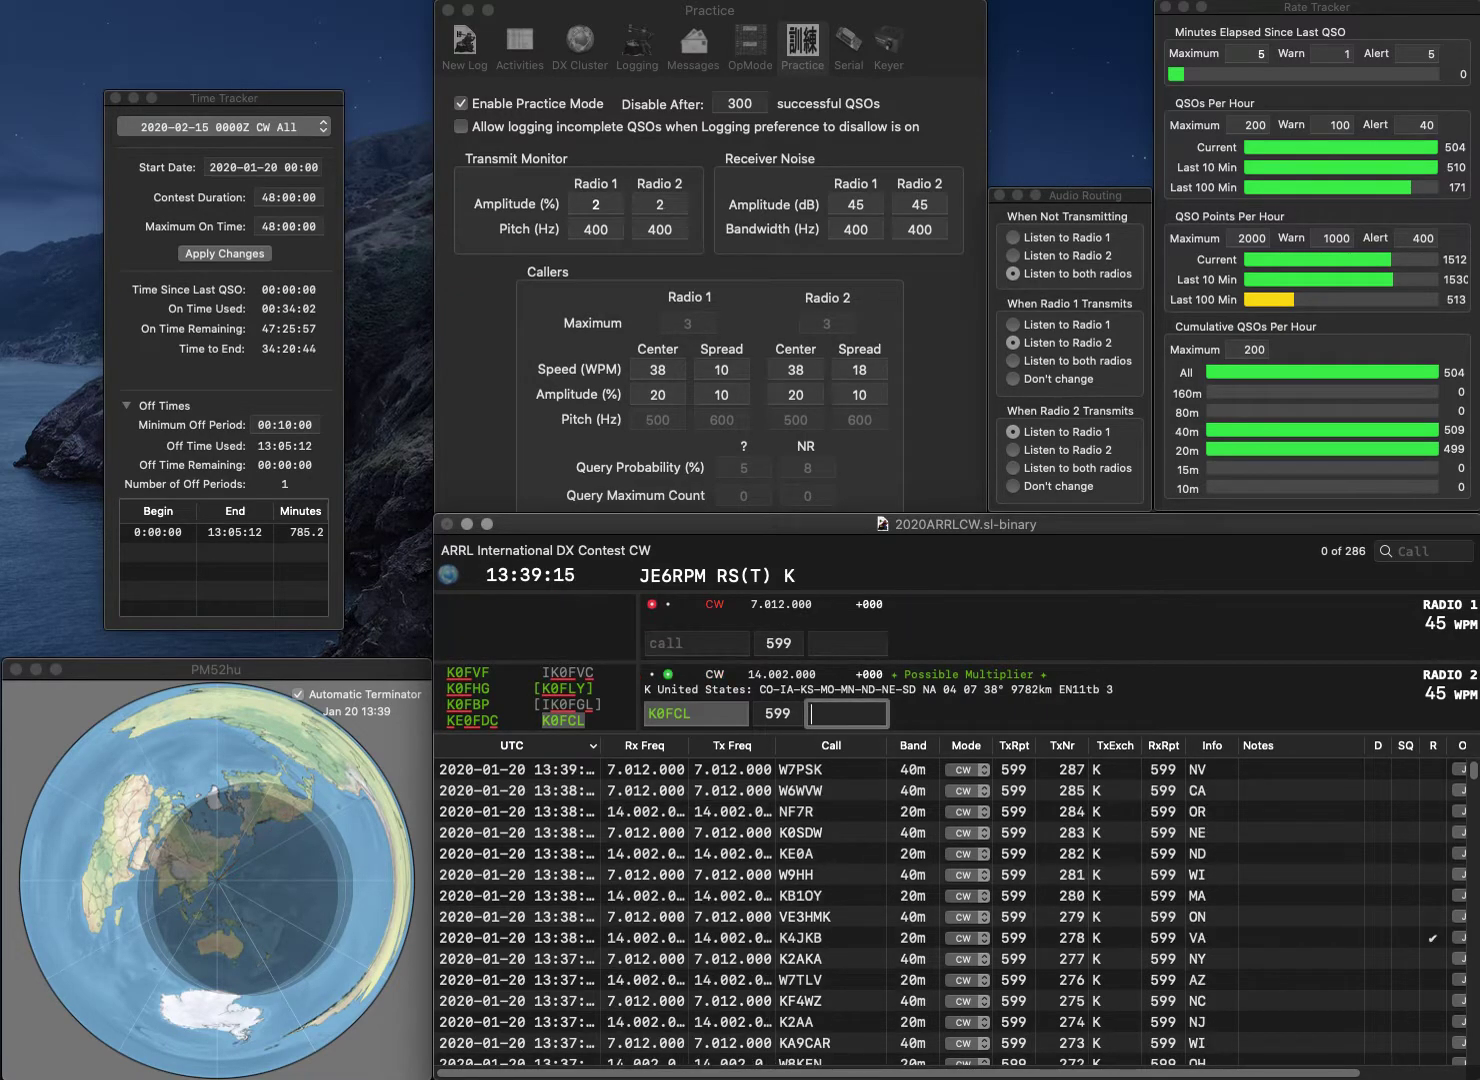
type("IA")
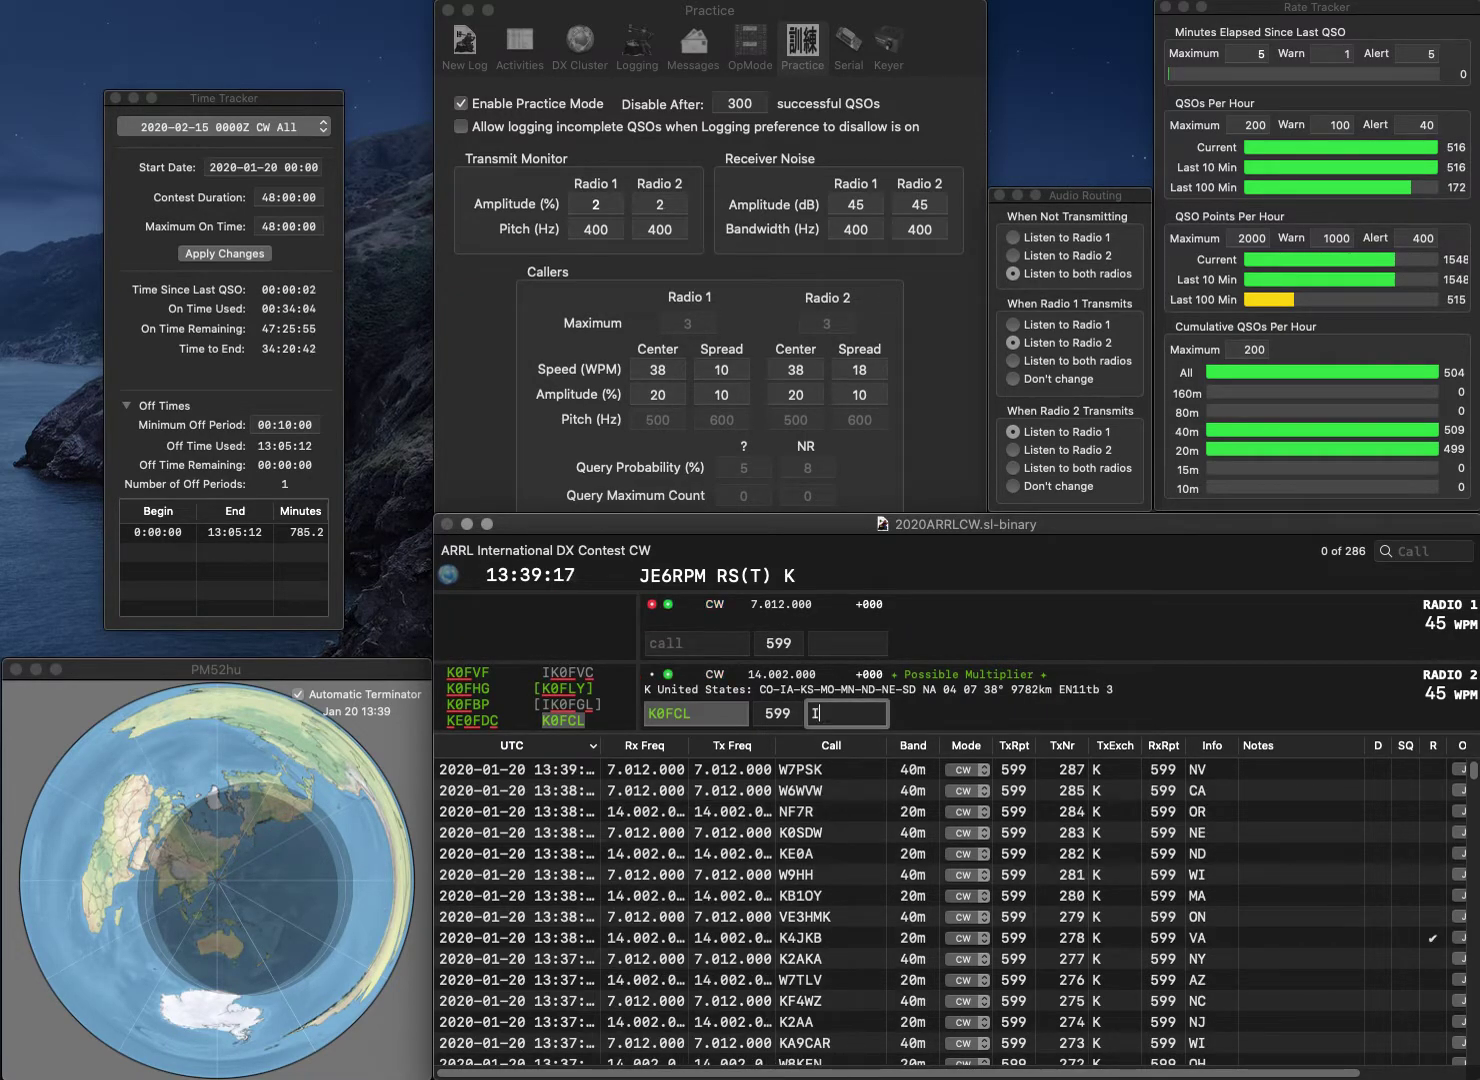
key("Return")
Answer AK4V on Radio 1 and WA2AAW on Radio 2, inserting the missing first A in WA2AAW
type("WK4V")
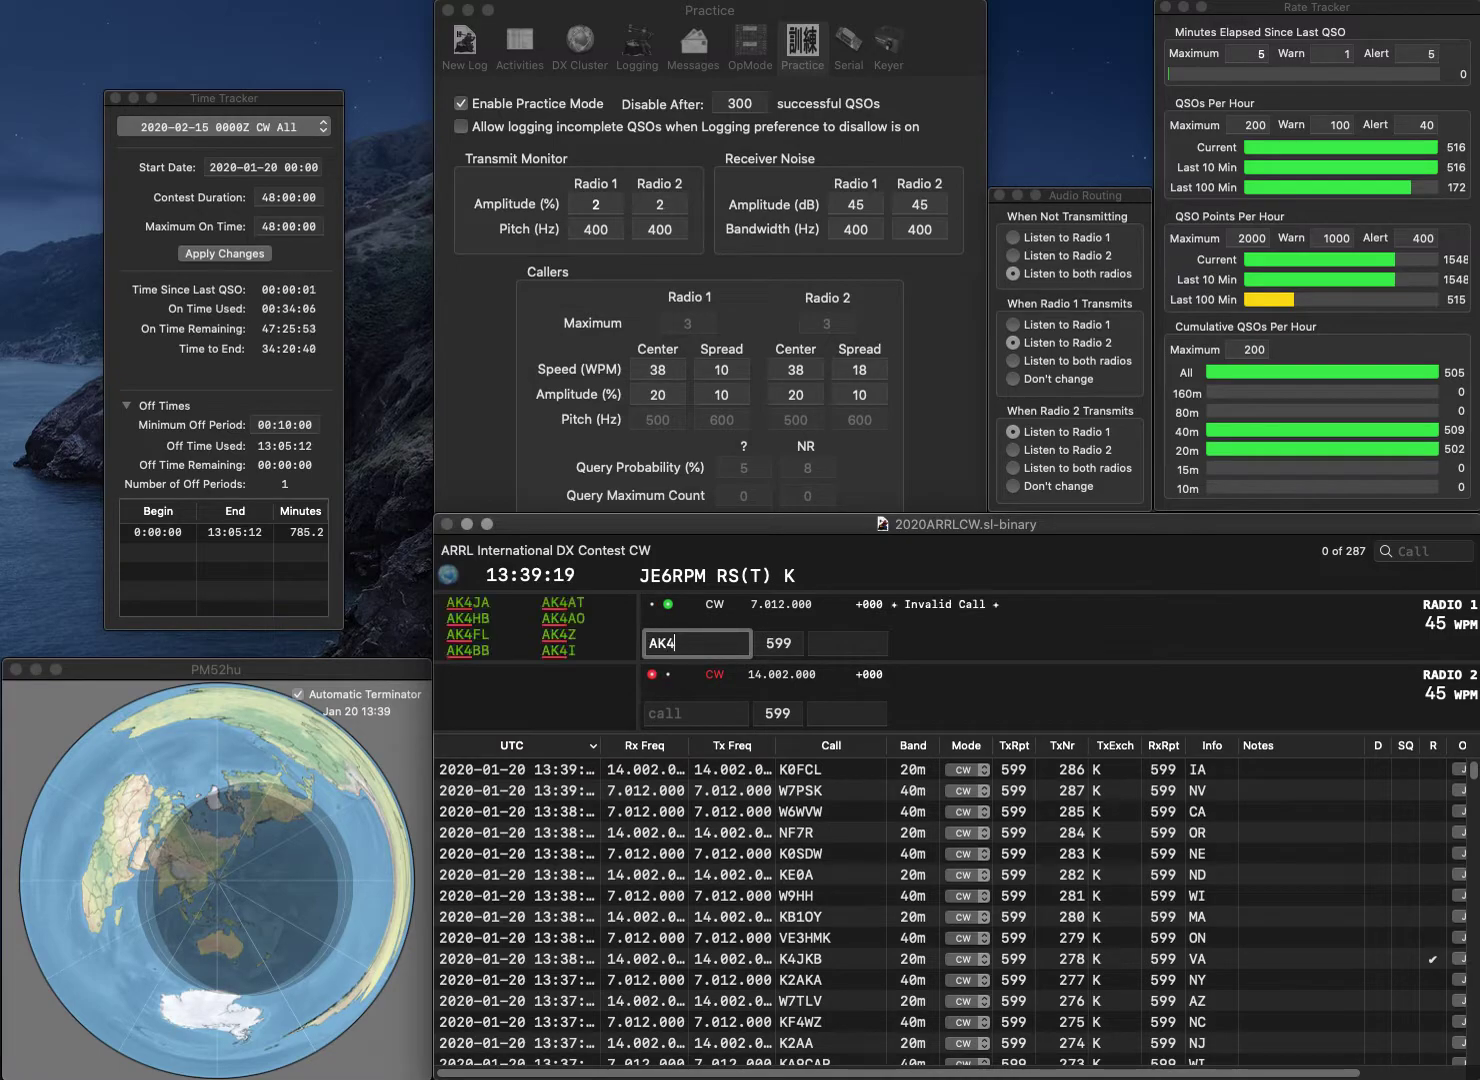
key("Return")
type("W")
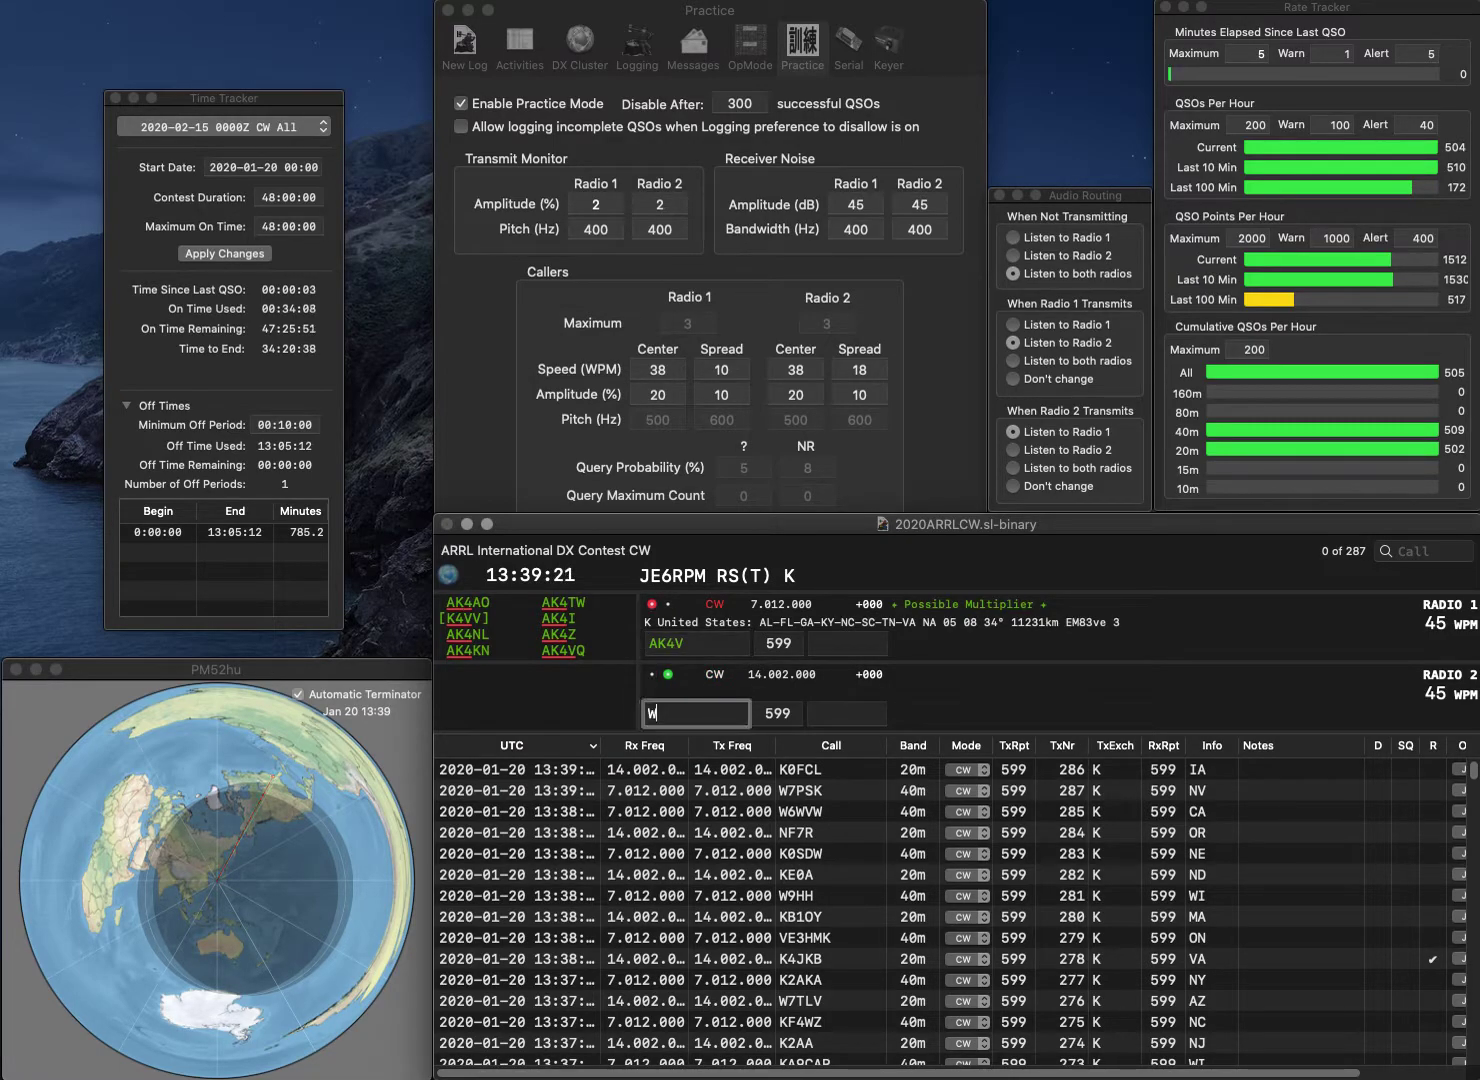
type("A2AAW")
key("Left")
key("Left")
key("Left")
key("Left")
type("A")
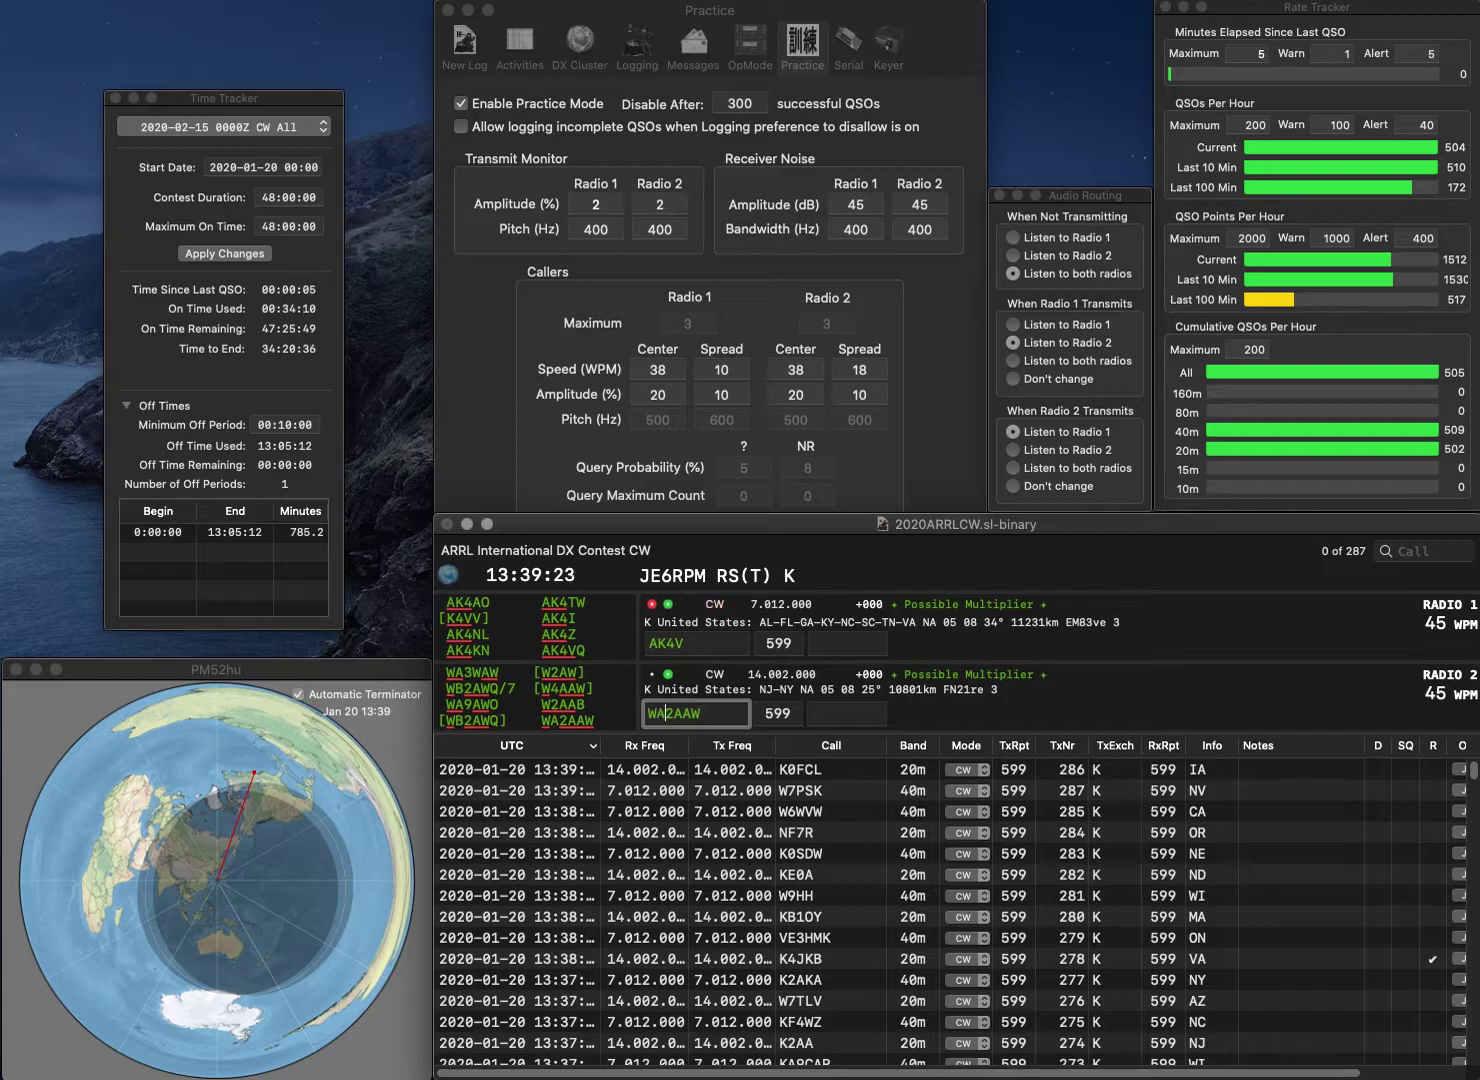
key("Return")
Change Radio 1's call sign to AC3V and send it
key("Left")
key("BackSpace")
type("C")
key("Right")
key("BackSpace")
type("3")
key("Return")
key("Tab")
key("Tab")
key("Tab")
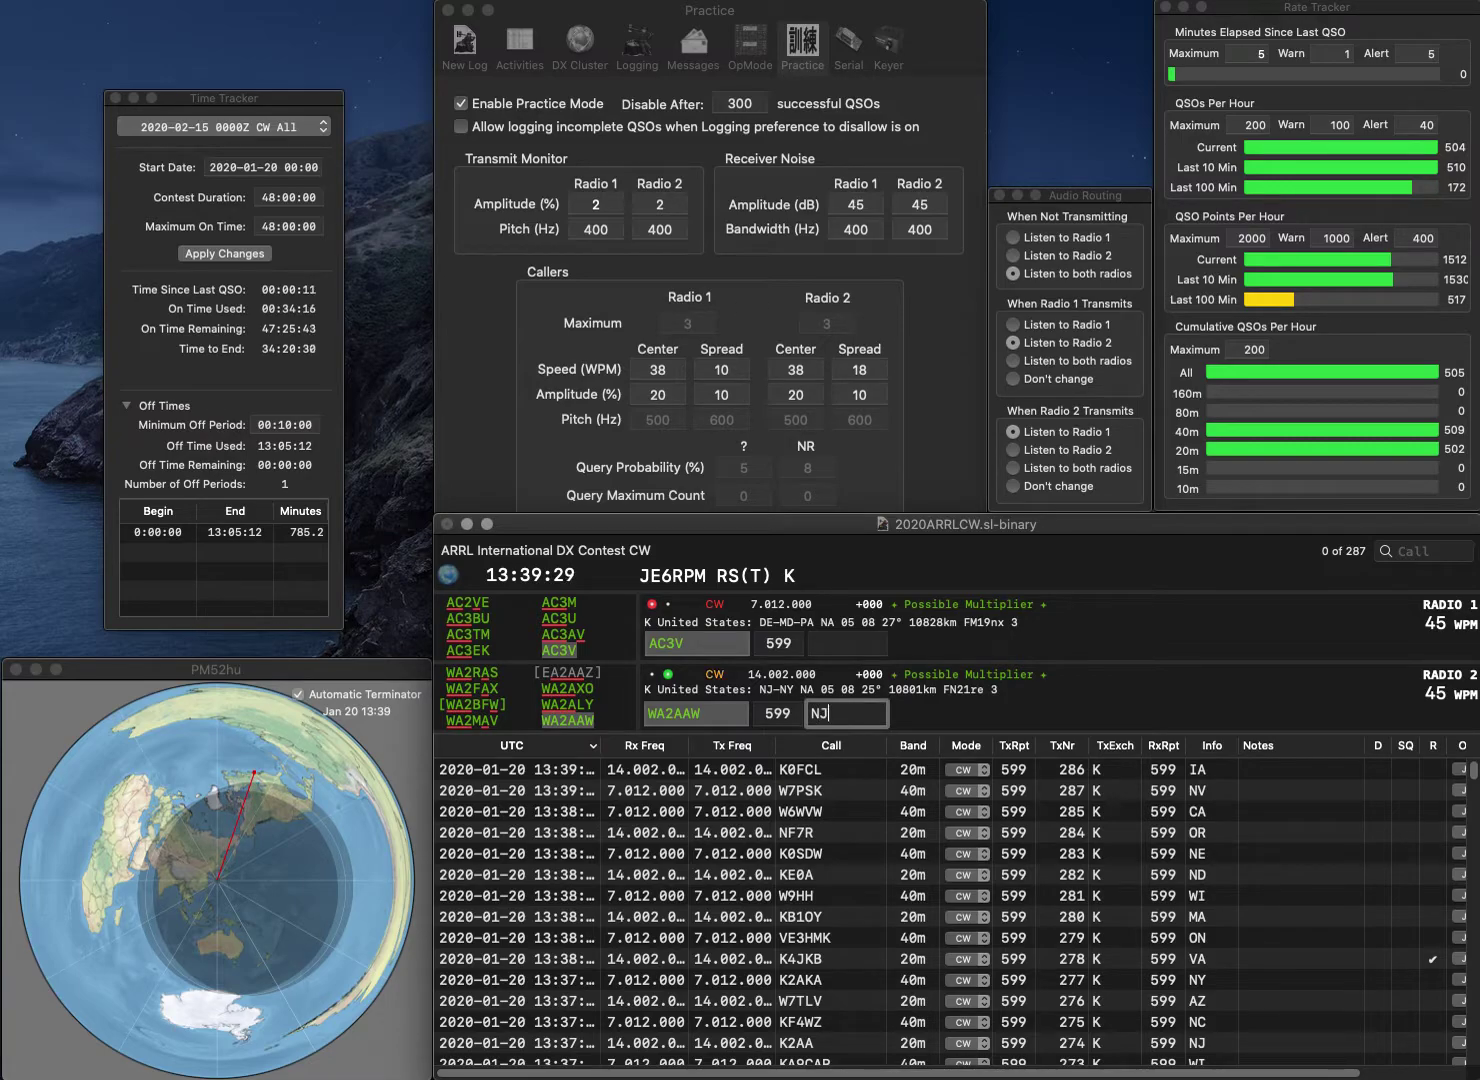
type("NJ")
key("Return")
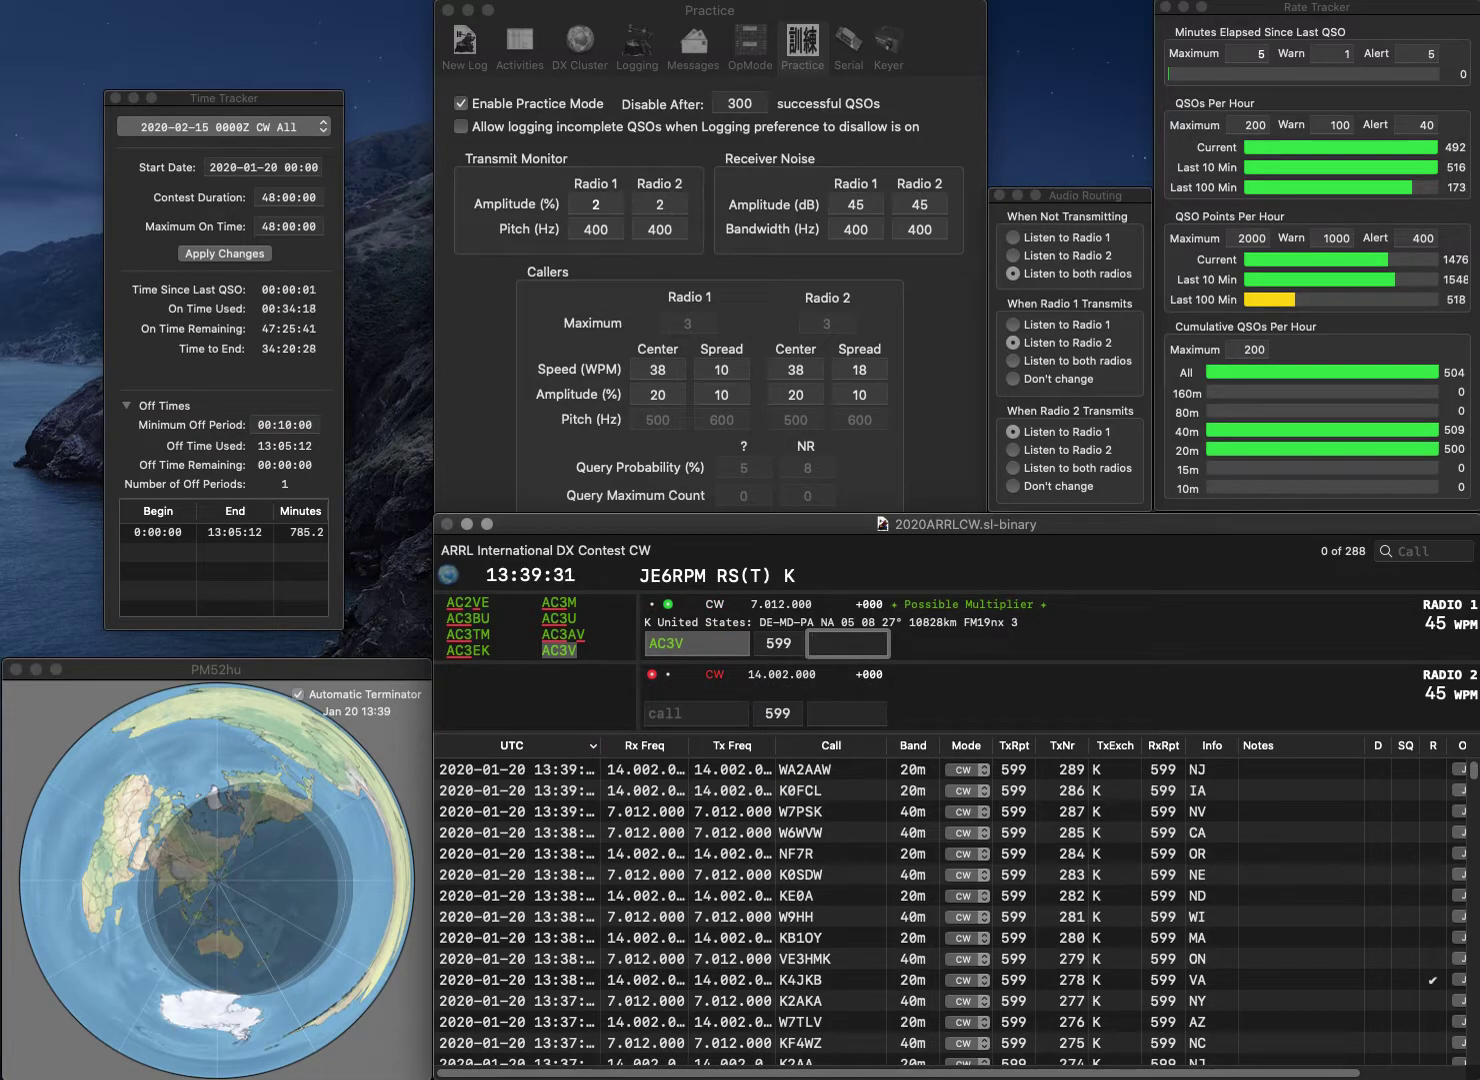
key("shift+Tab")
key("Left")
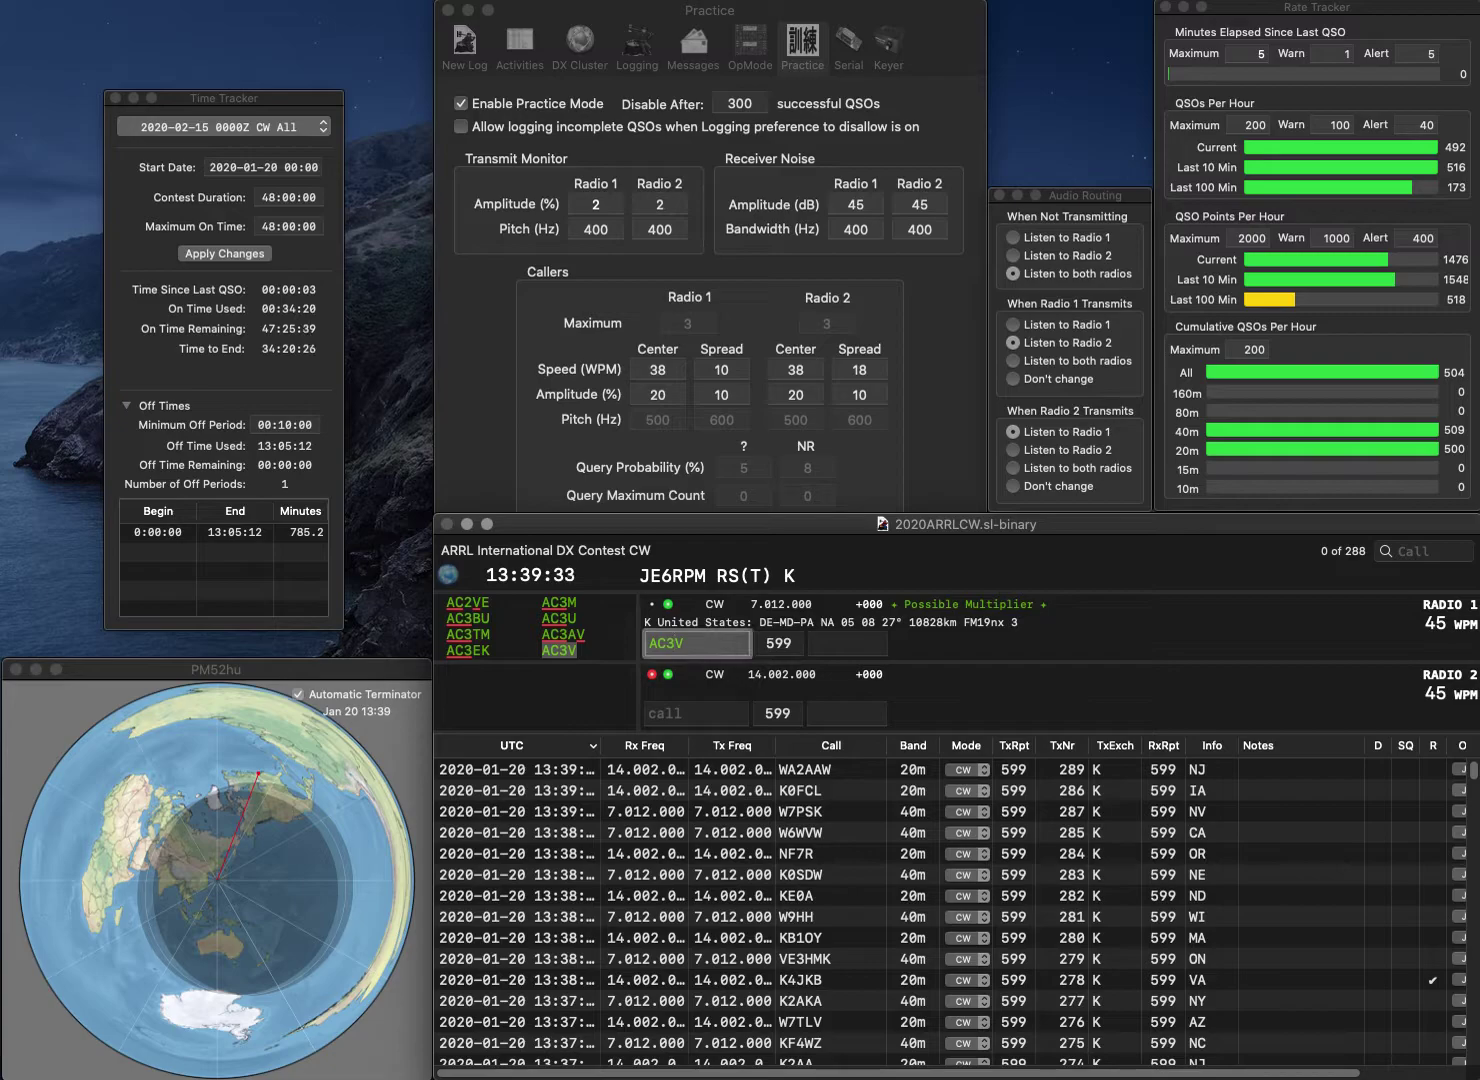
key("BackSpace")
key("BackSpace")
type("K3")
key("Return")
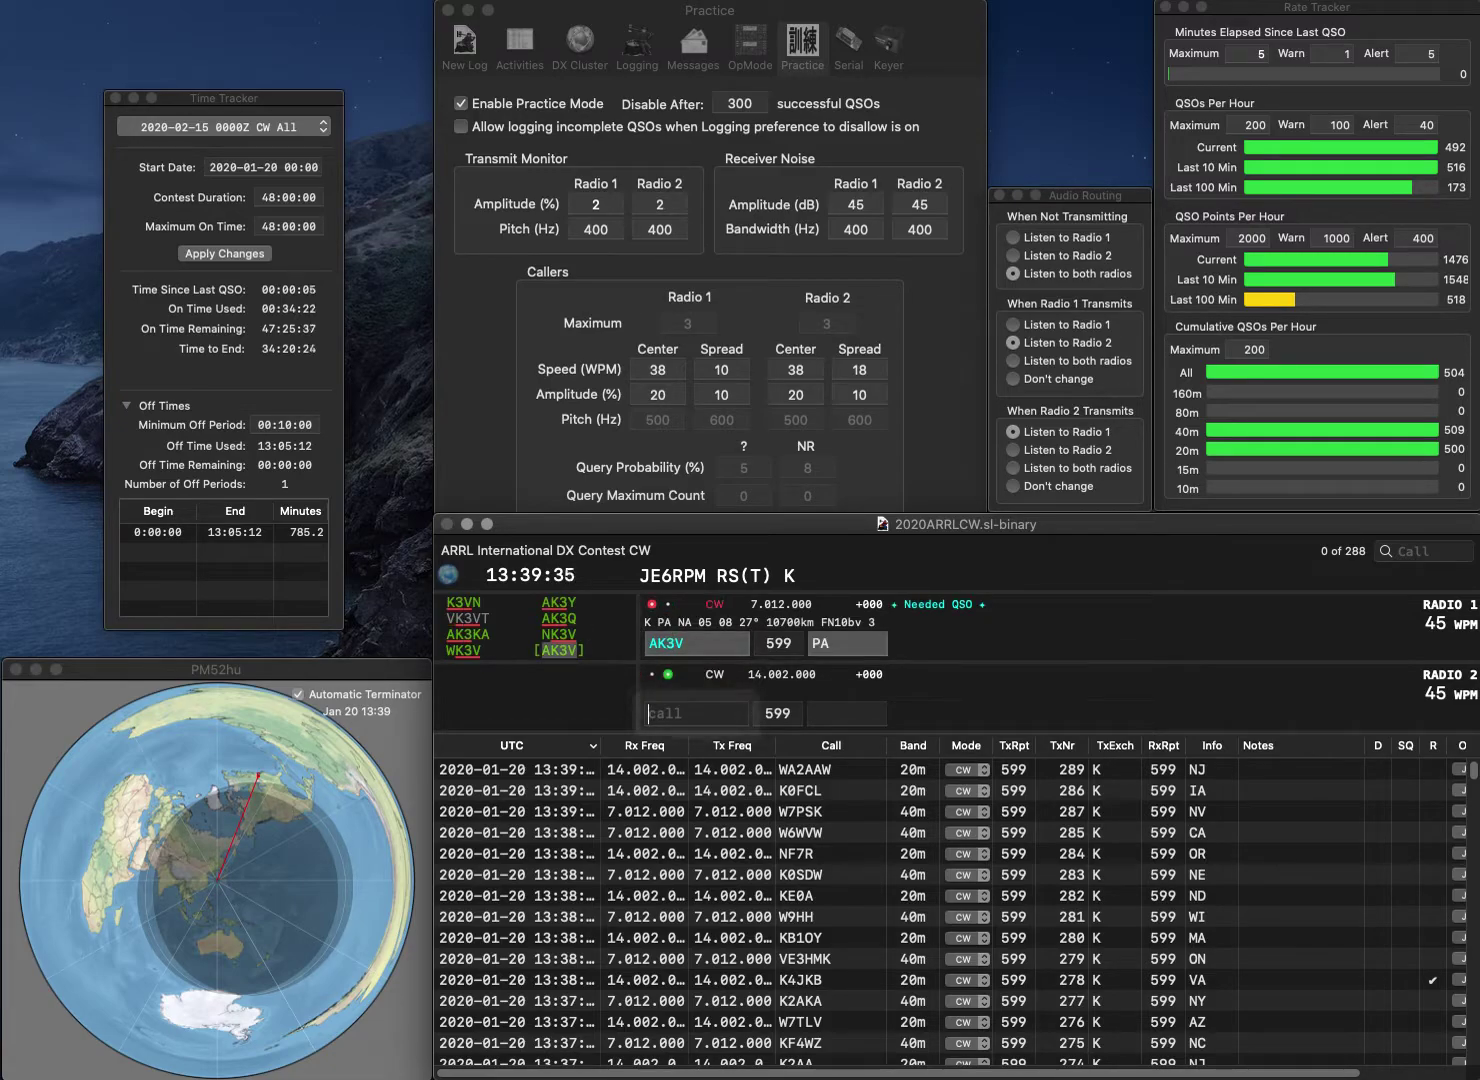
Answer KU6S on Radio 2 and log it with exchange CA
type("KU6S")
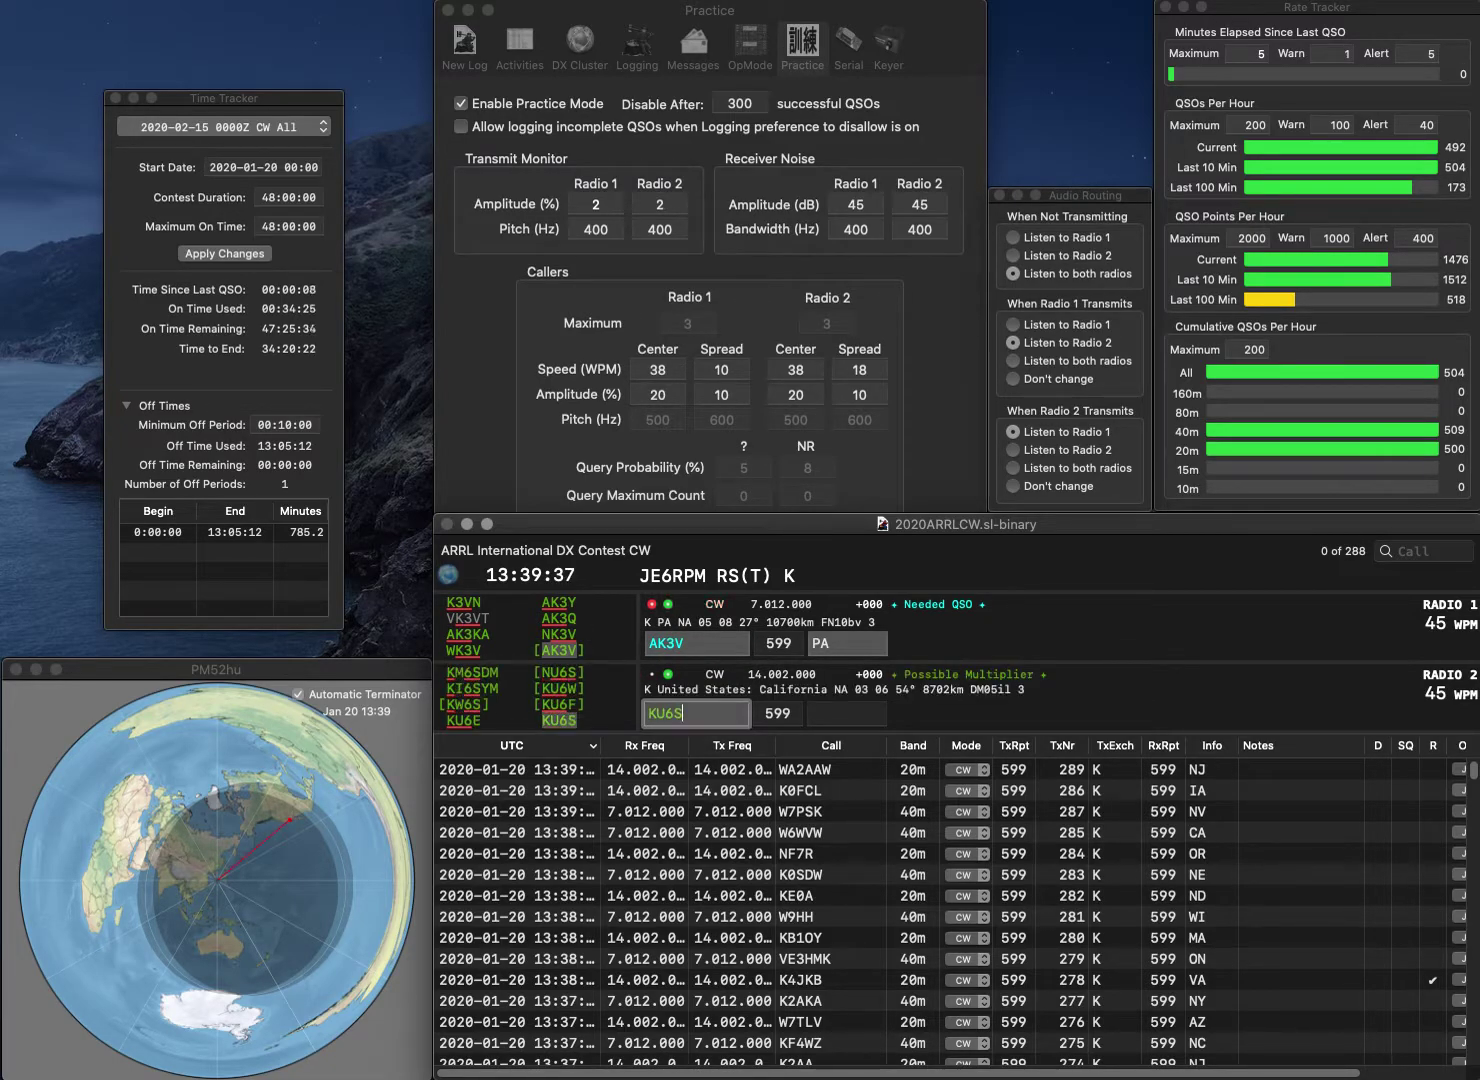
key("Return")
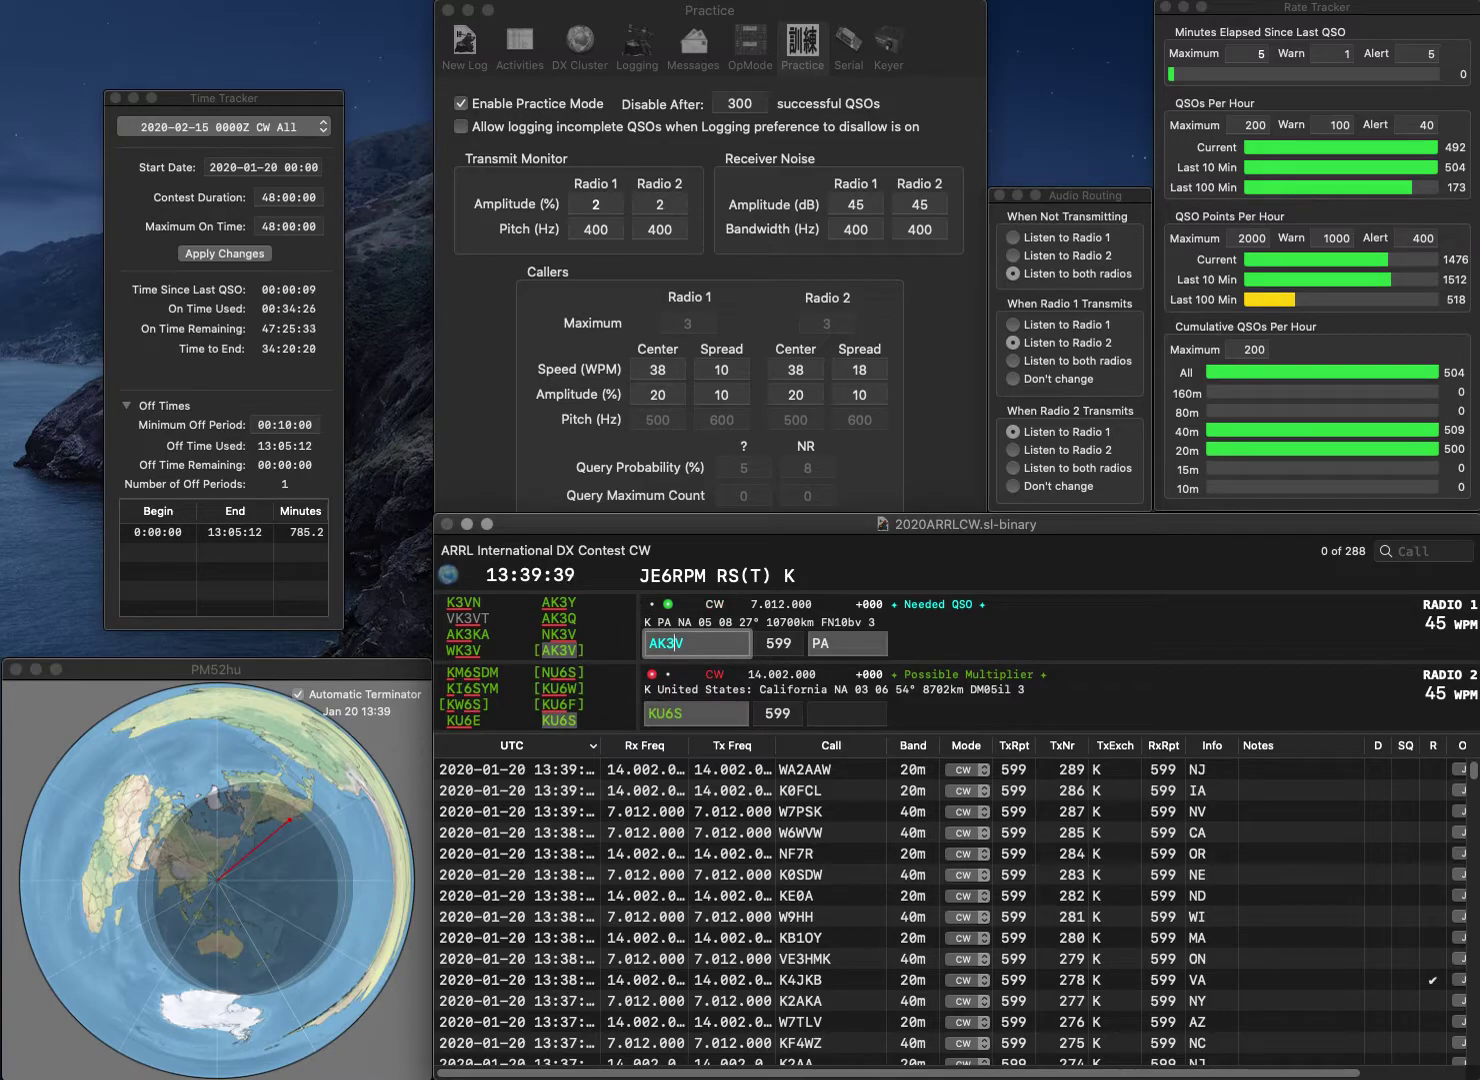
key("Left")
key("BackSpace")
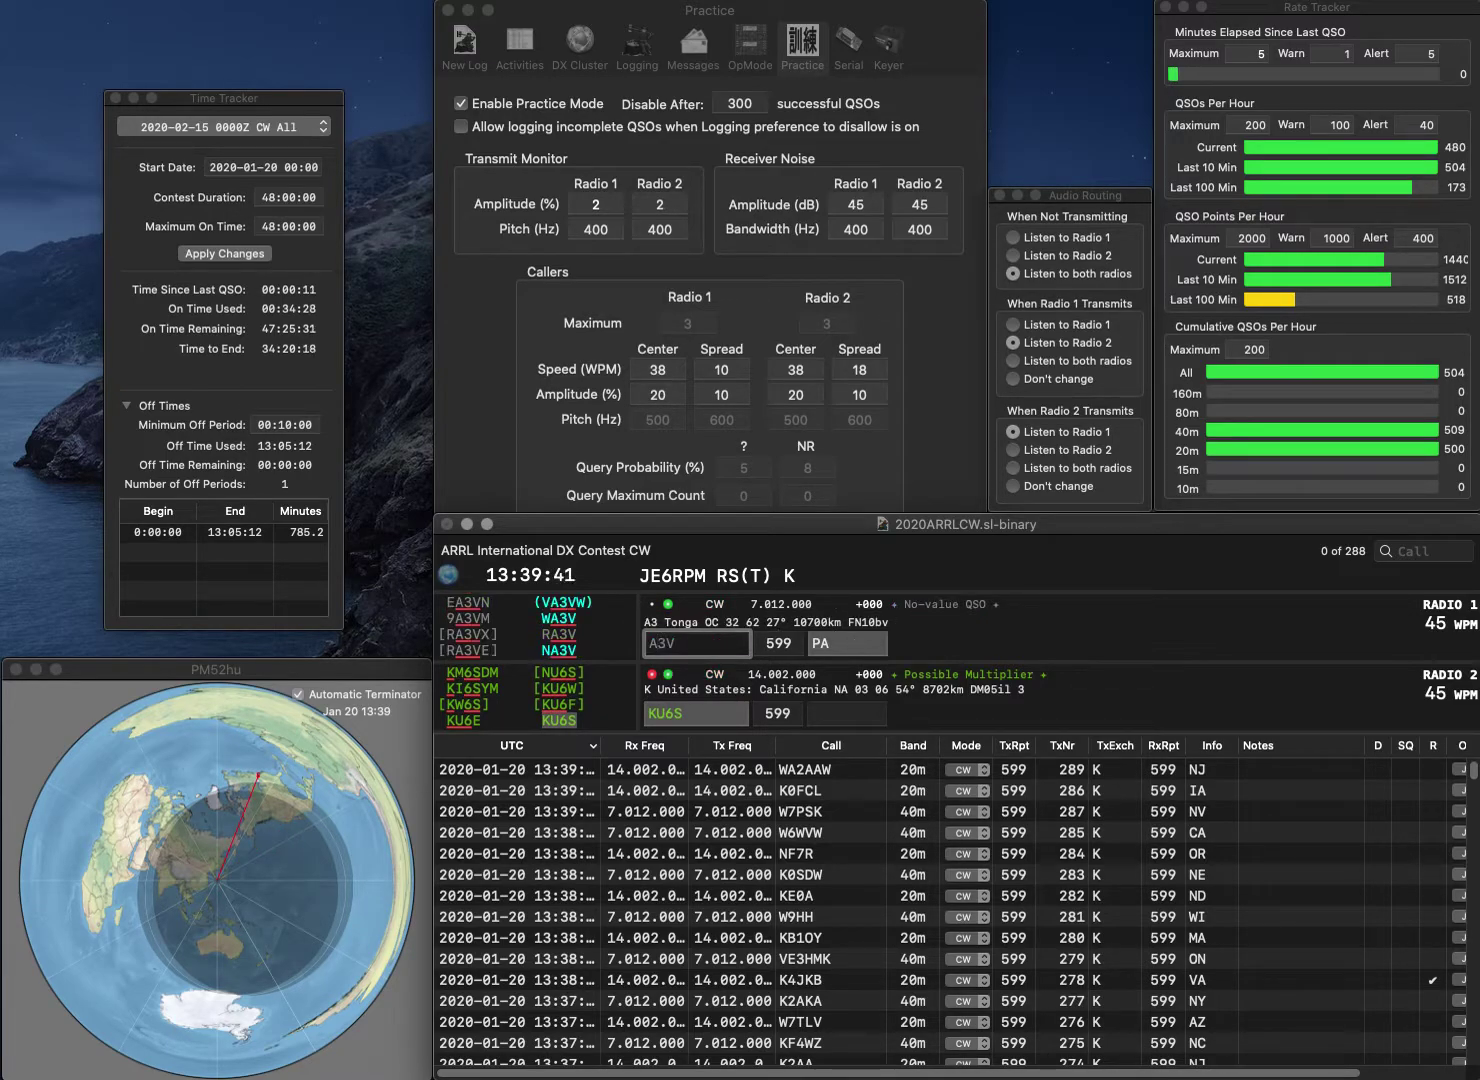
key("Return")
key("Return")
Correct Radio 1's call sign to AC3U and send it
key("BackSpace")
key("BackSpace")
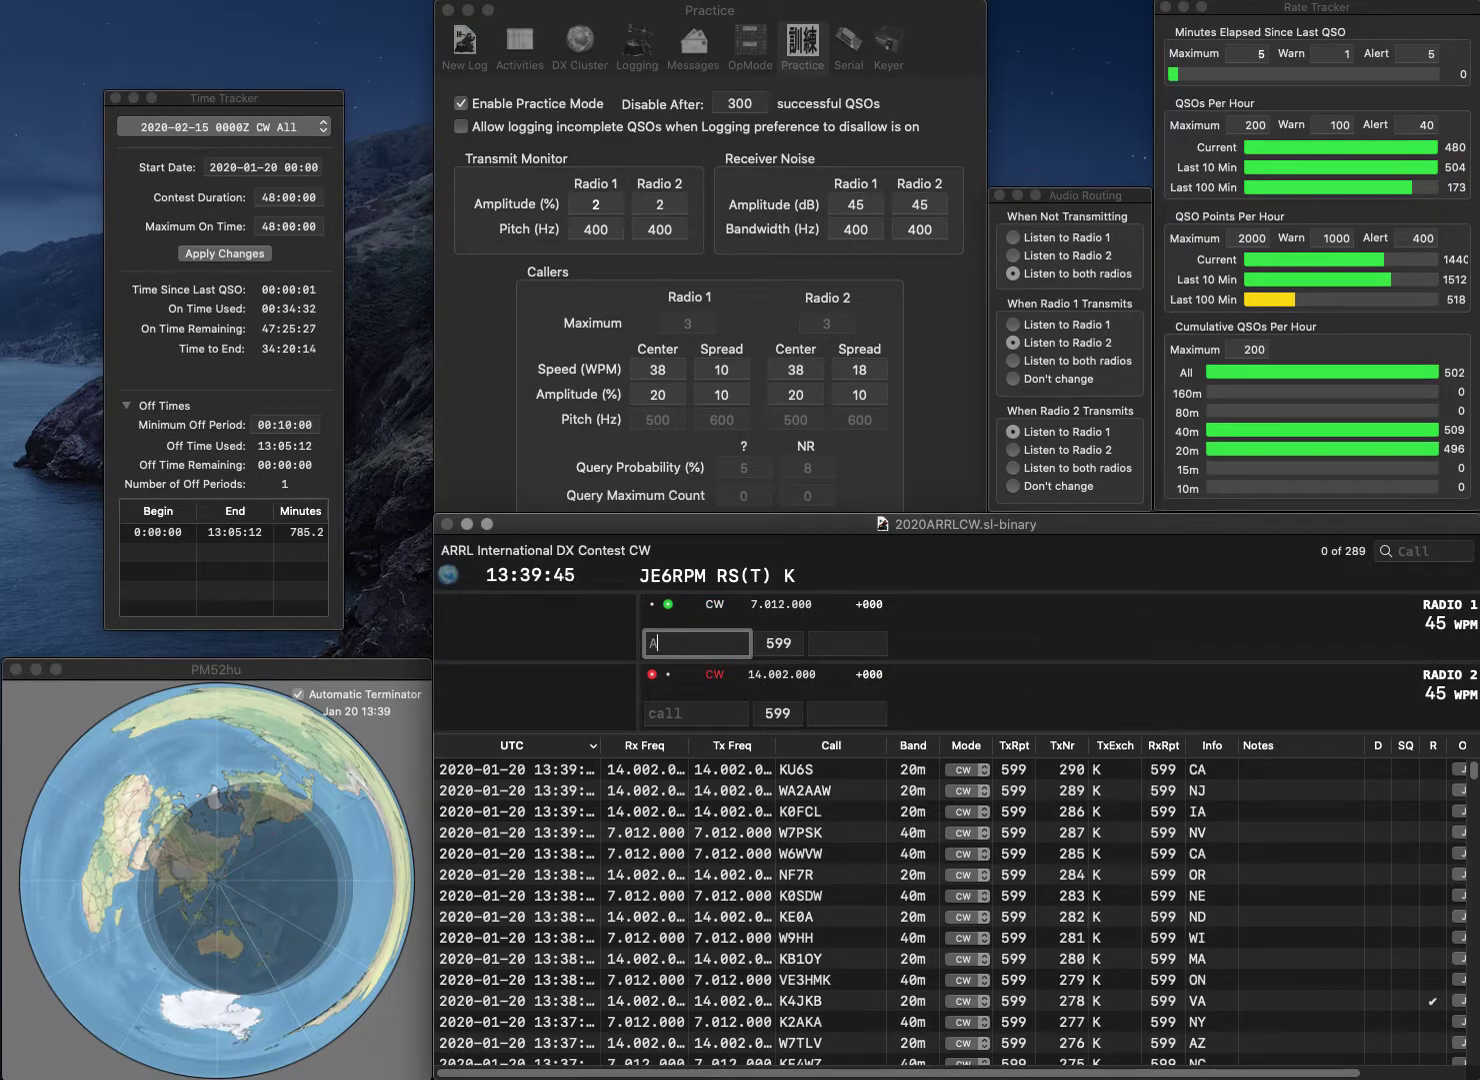
type("C3U")
key("Return")
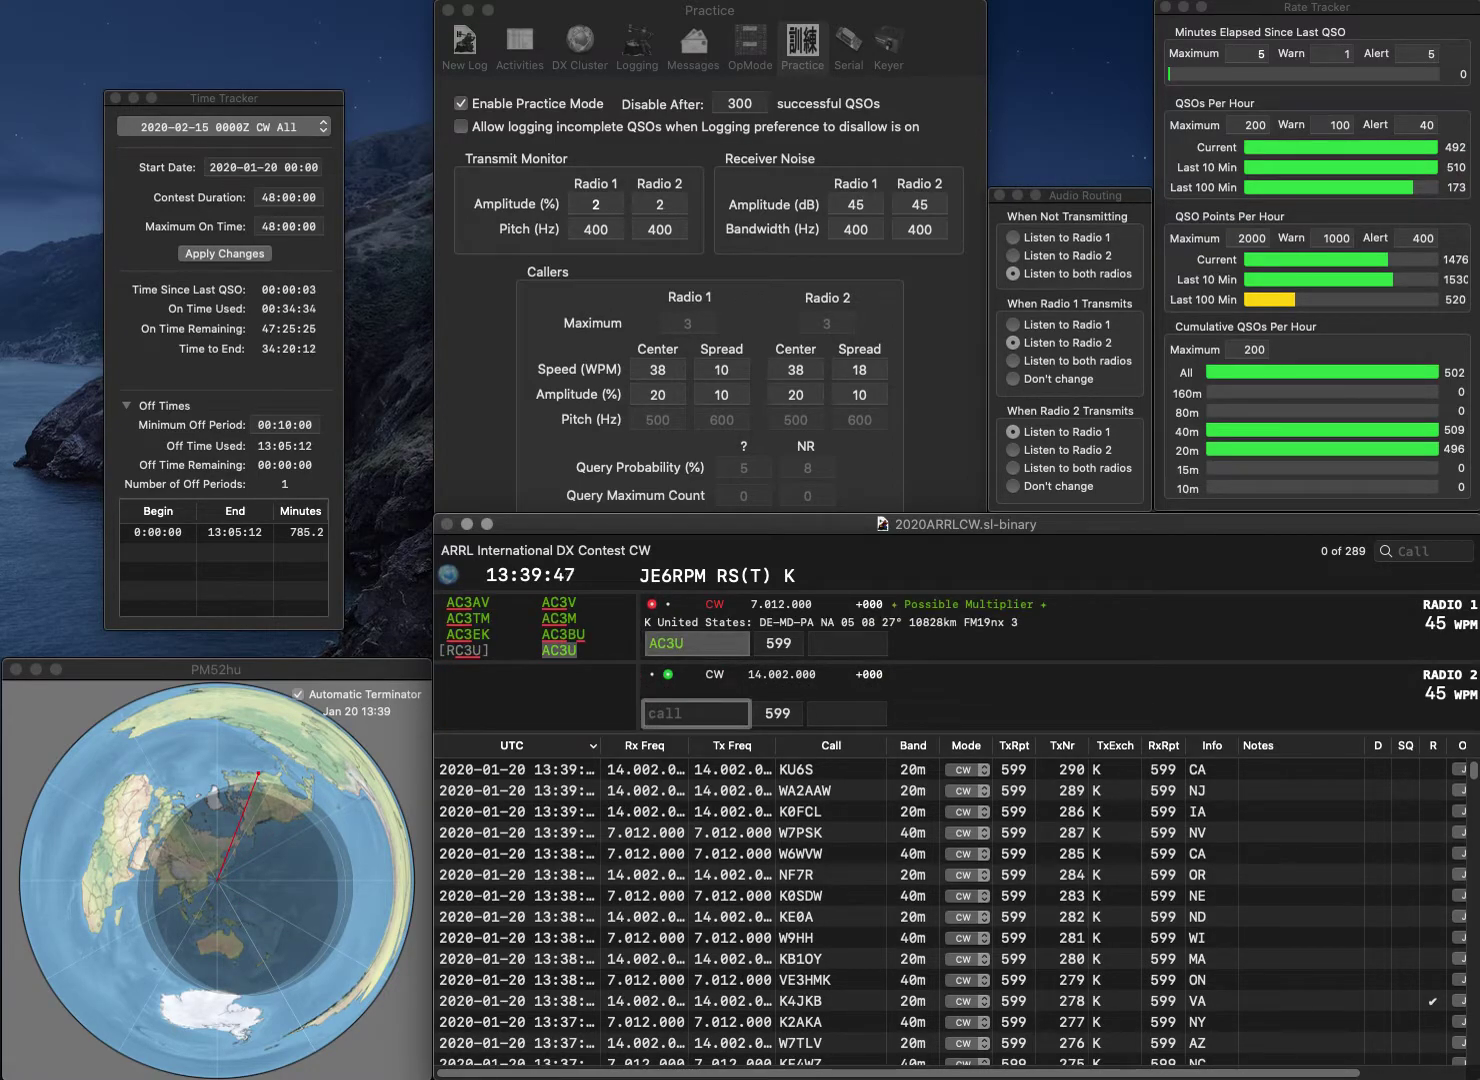
Answer W4KUF on Radio 2 and log AC3U on Radio 1 with exchange PA
type("W4KUF")
key("Return")
type("PA")
key("Return")
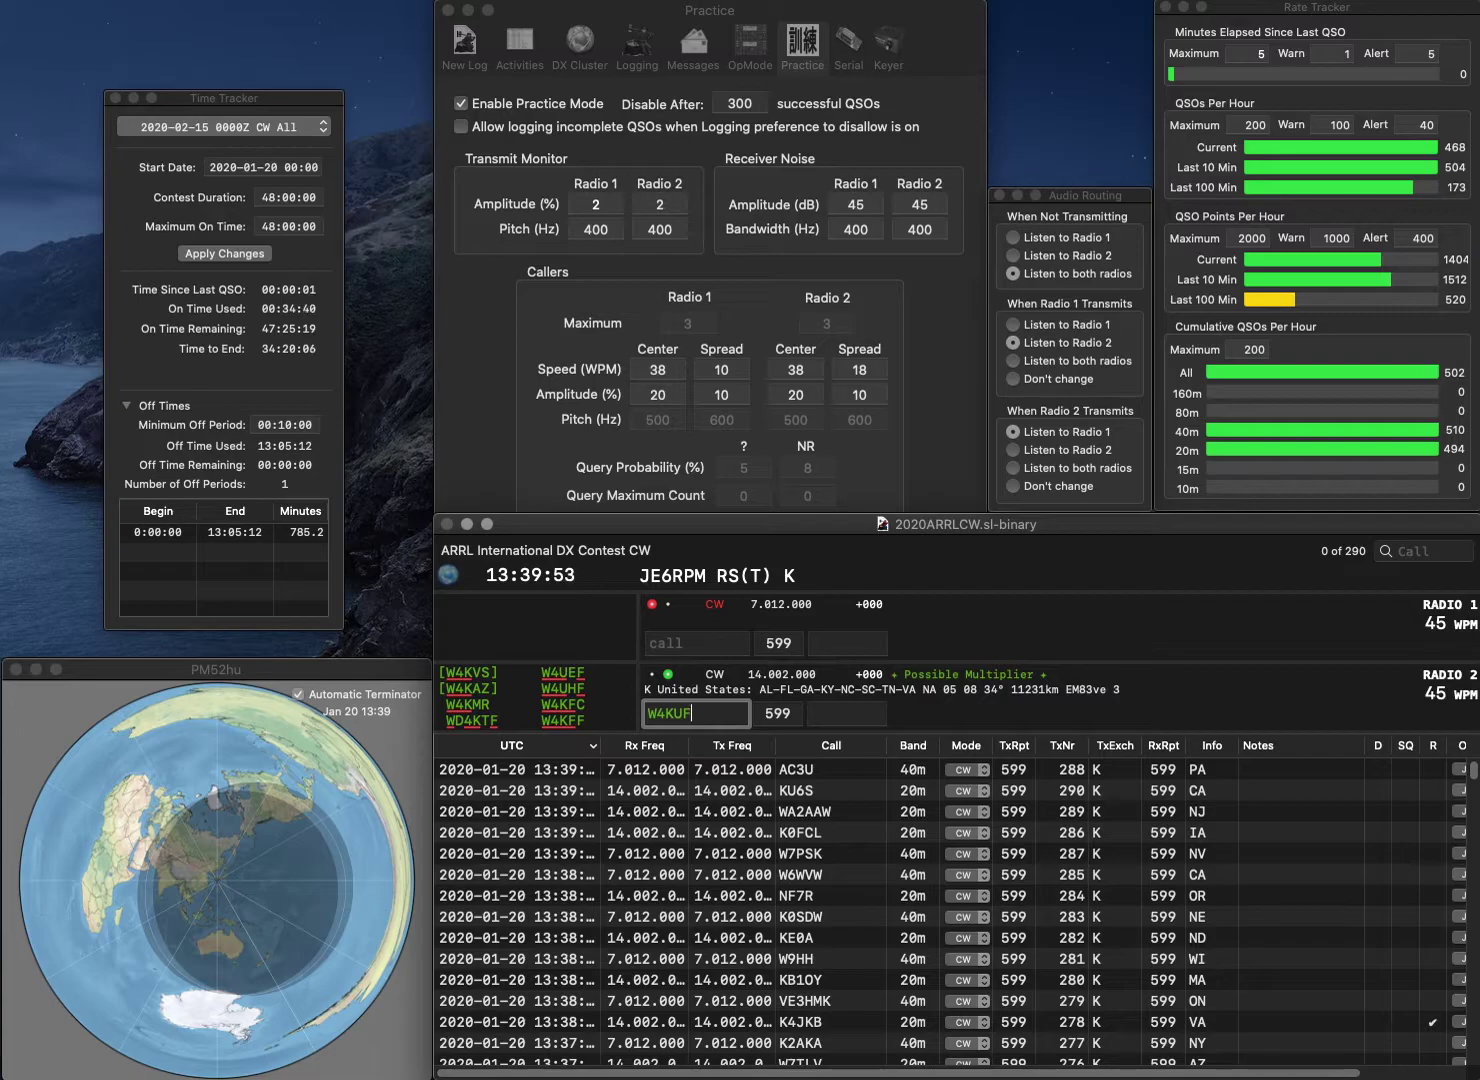
Correct Radio 2's call sign to W4KFF and answer N1XL on Radio 1, adding its missing first letter
key("BackSpace")
type("F")
key("Return")
type("1XL")
key("Home")
type("N")
key("Return")
key("space")
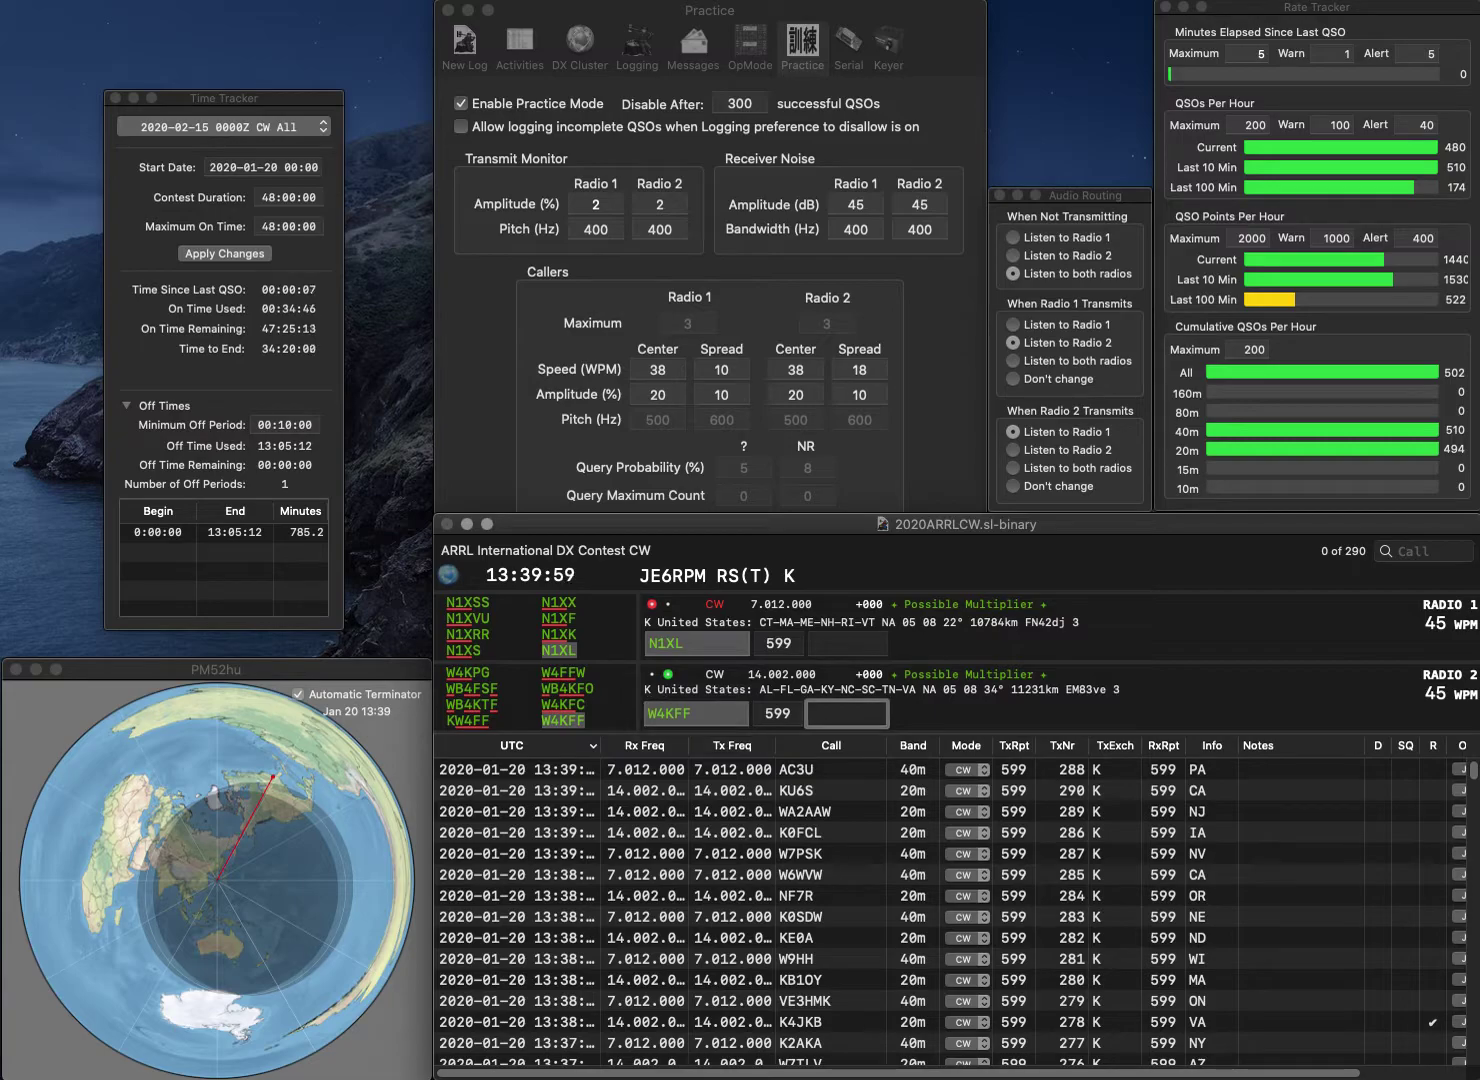
type("KY")
key("Return")
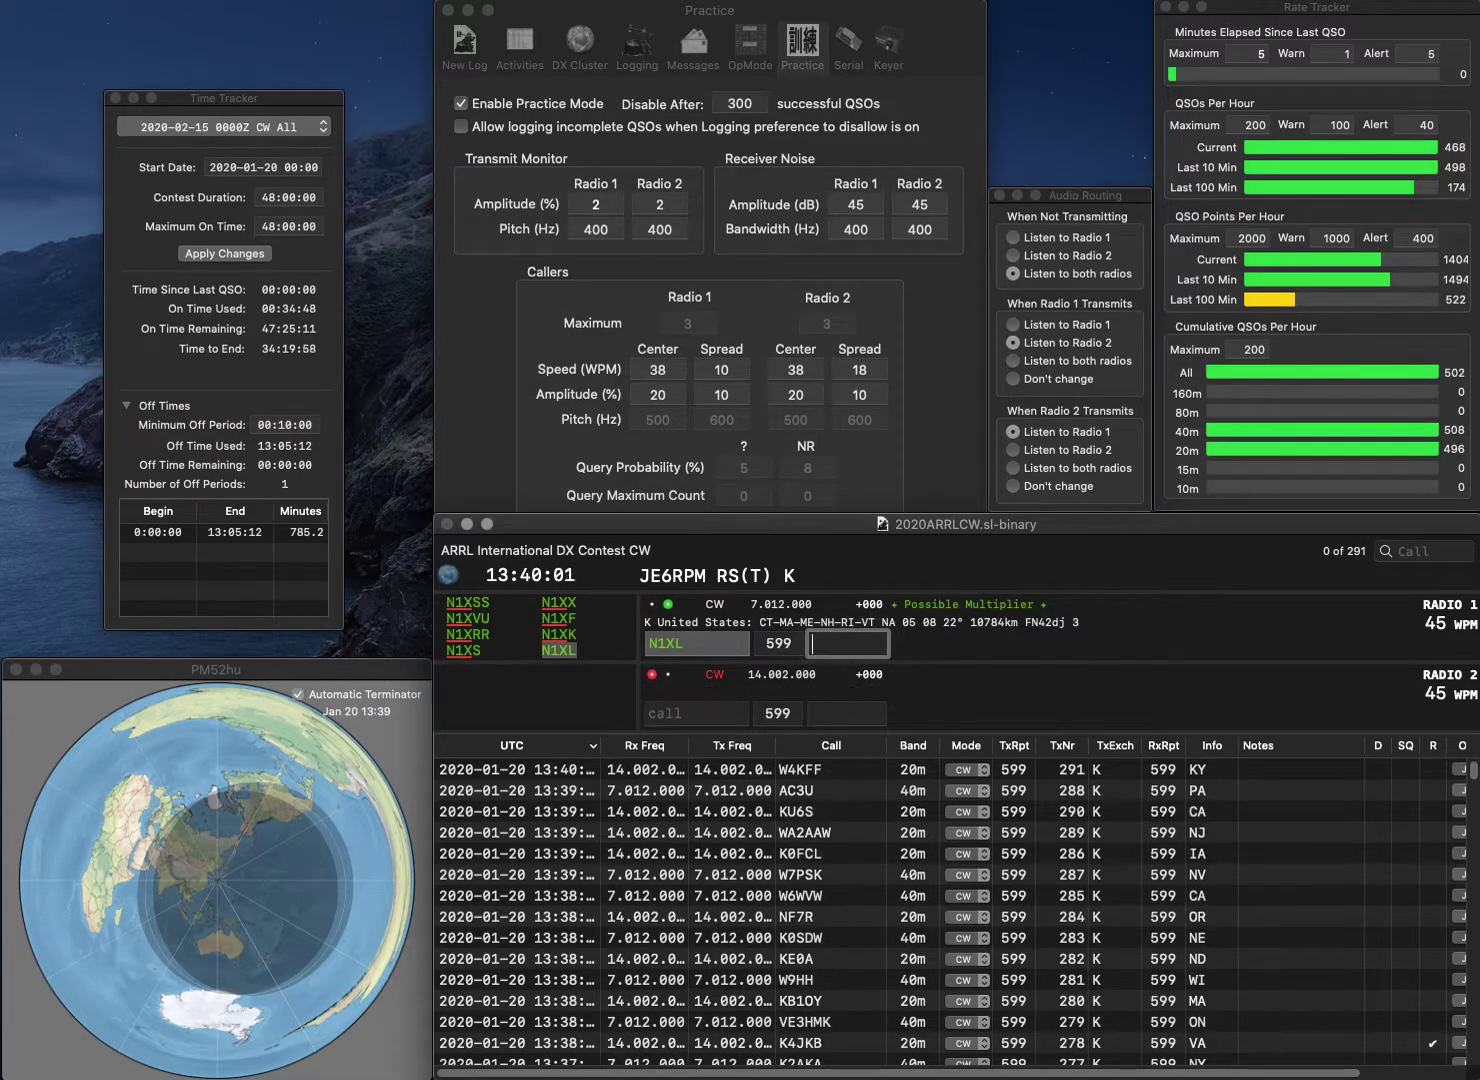
type("MA")
key("Return")
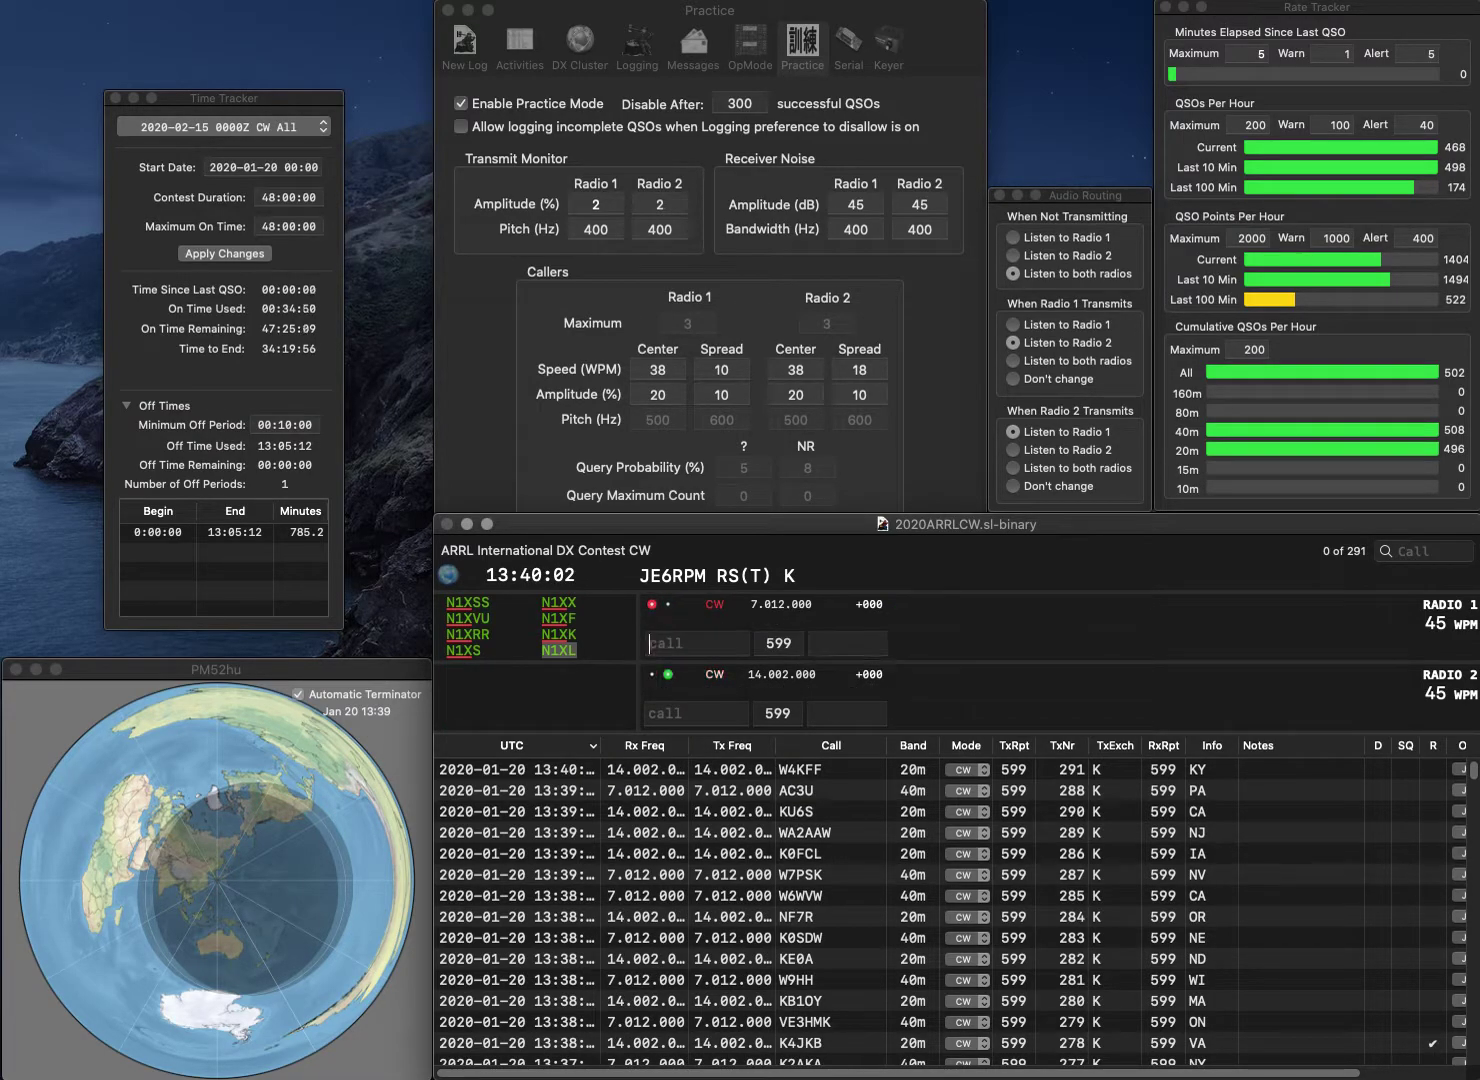
Answer N3NZ on Radio 2 and KD0ZGW on Radio 1
type("N3")
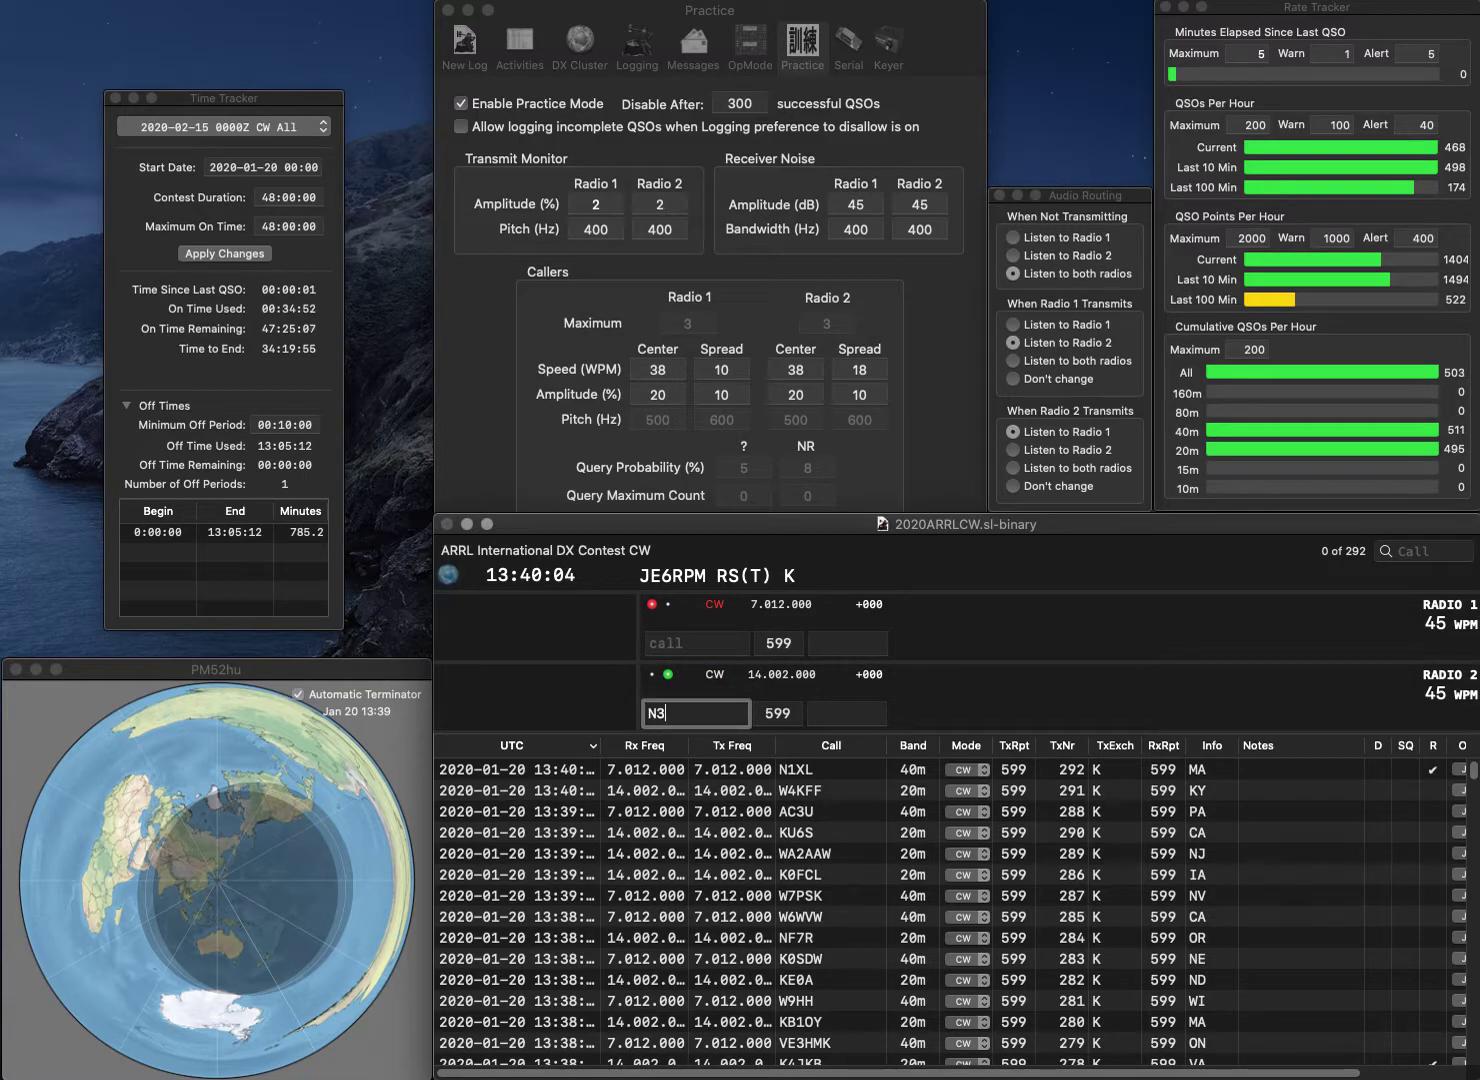
type("NZ")
key("Return")
type("KD")
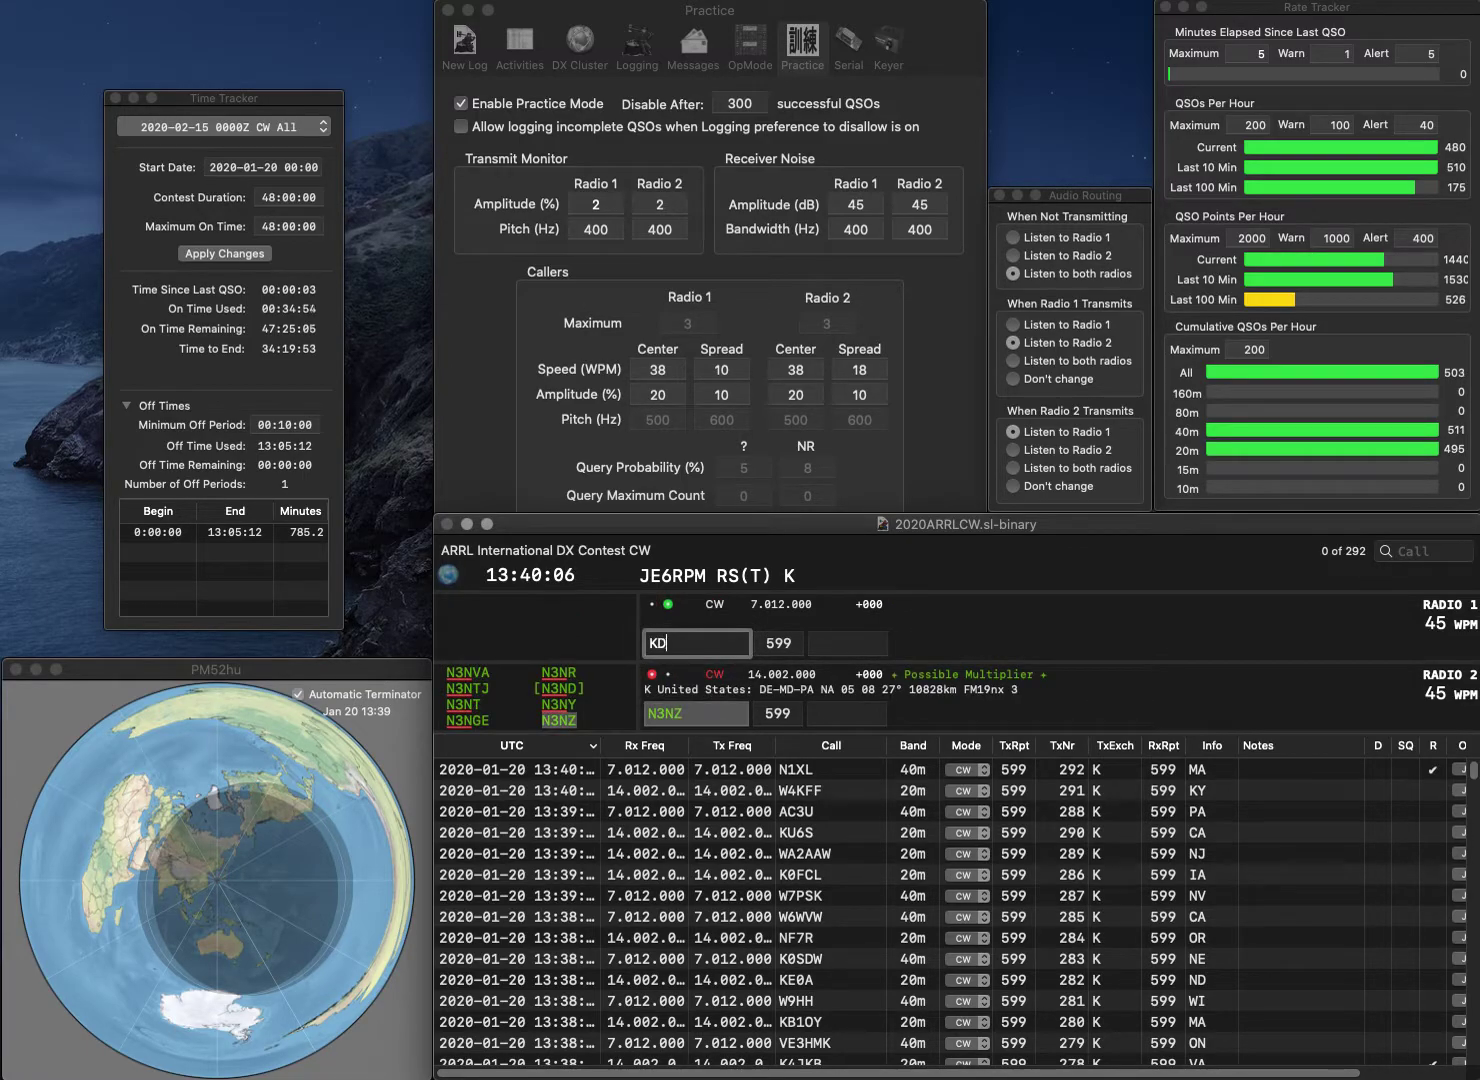
type("0ZGW")
key("Return")
type("MD")
key("Return")
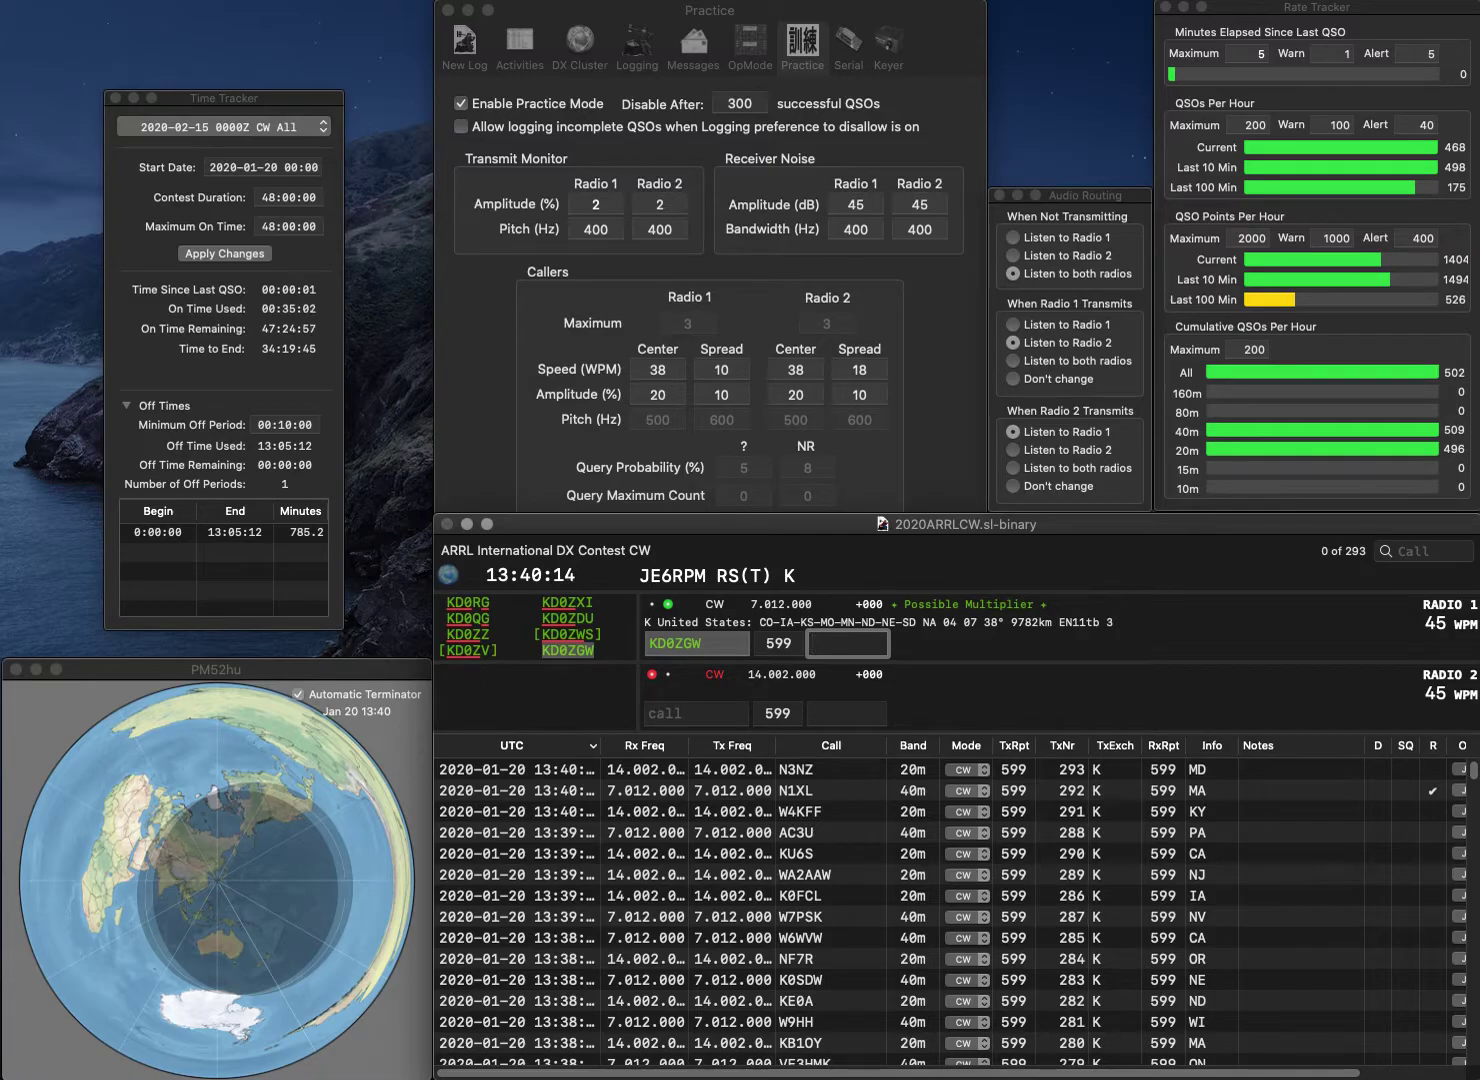
type("MO")
key("Return")
Answer ND0L on Radio 2 and W3DQT on Radio 1, logging them with exchanges WI and MD
type("ND0L")
key("Return")
type("W3DQT")
key("Return")
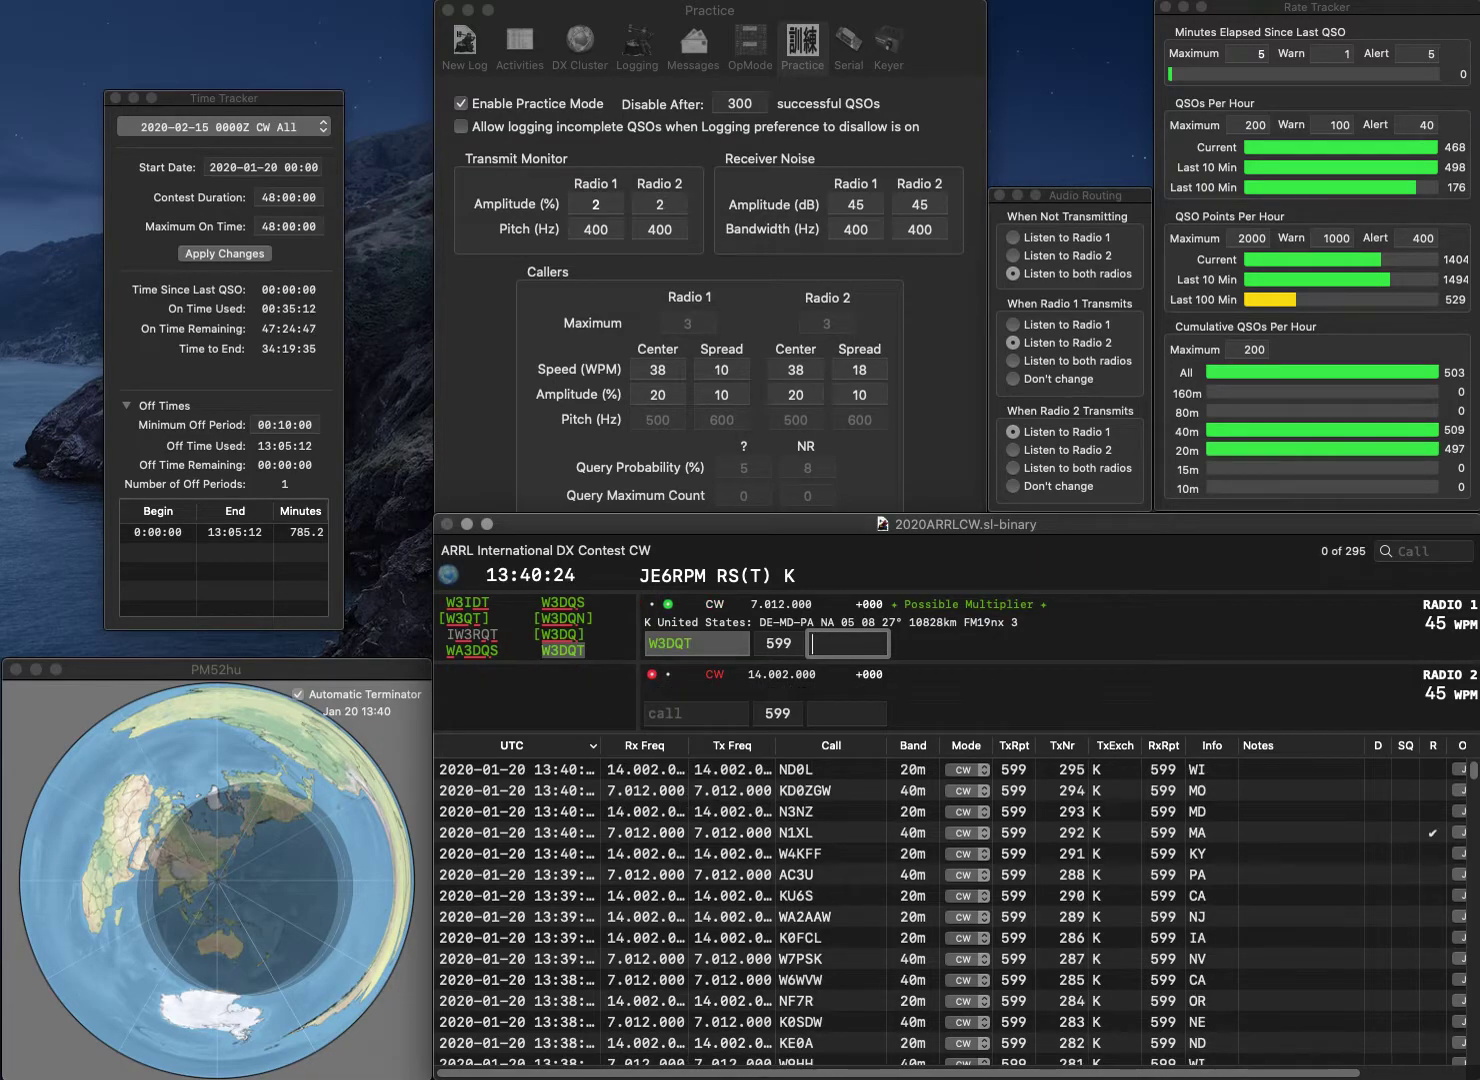
key("Return")
type("N0GZ")
key("Return")
type("AK4VQ")
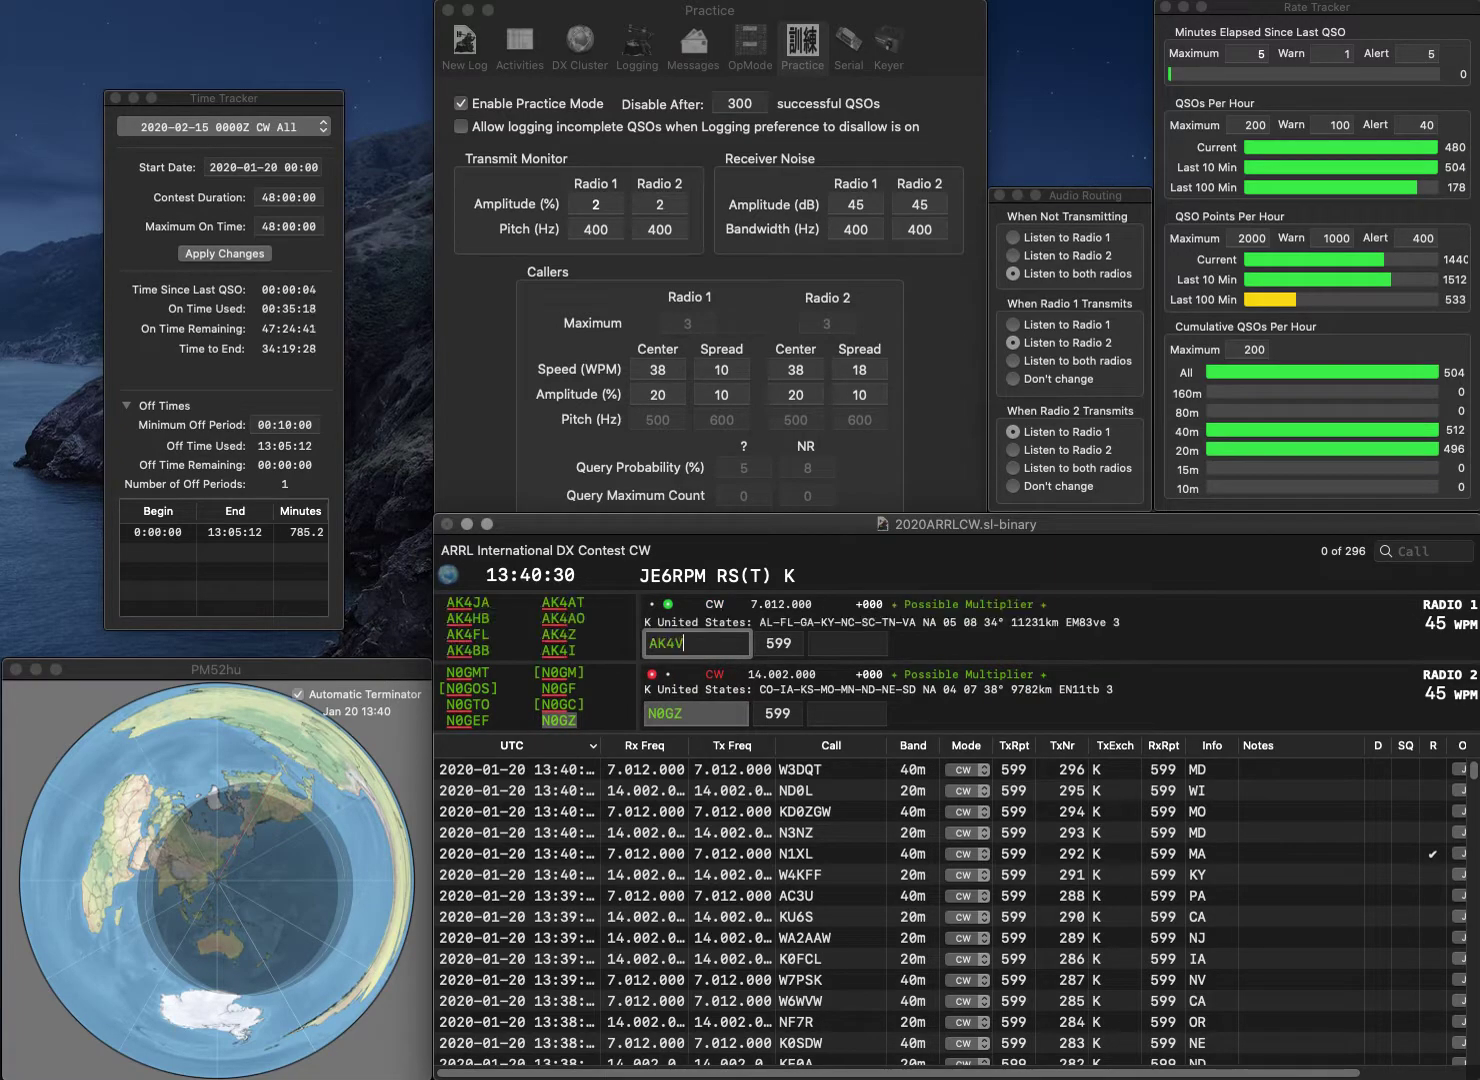
key("Return")
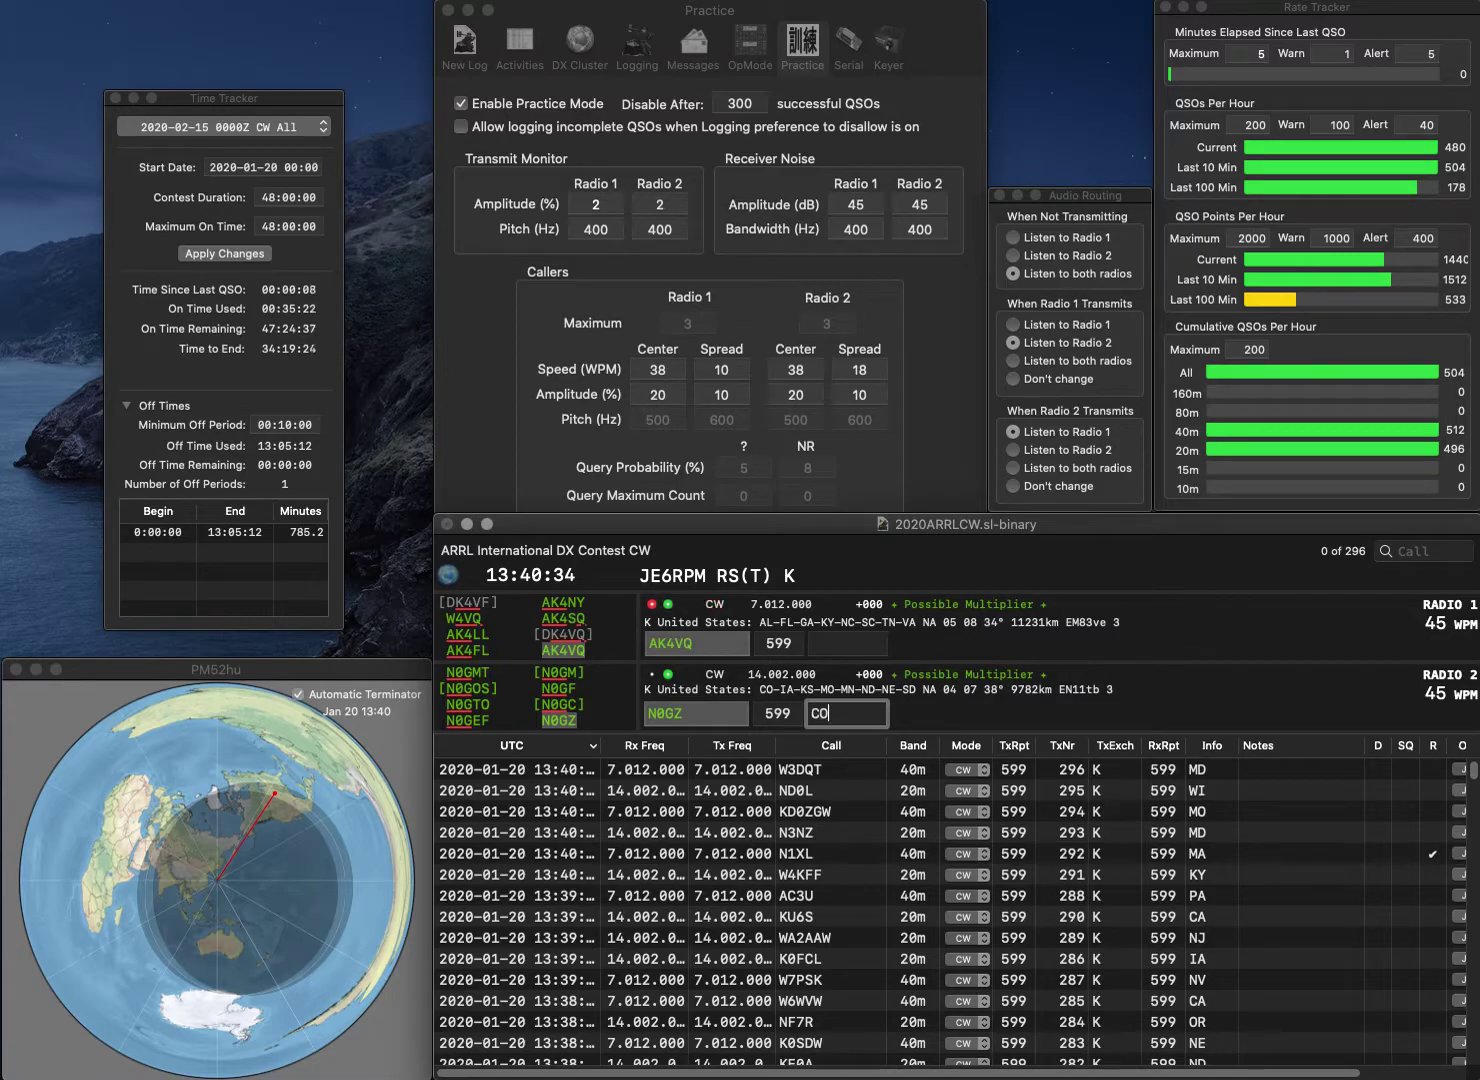
key("Return")
type("GA")
key("Return")
Answer NA9M on Radio 2 and WA1S on Radio 1
type("NA")
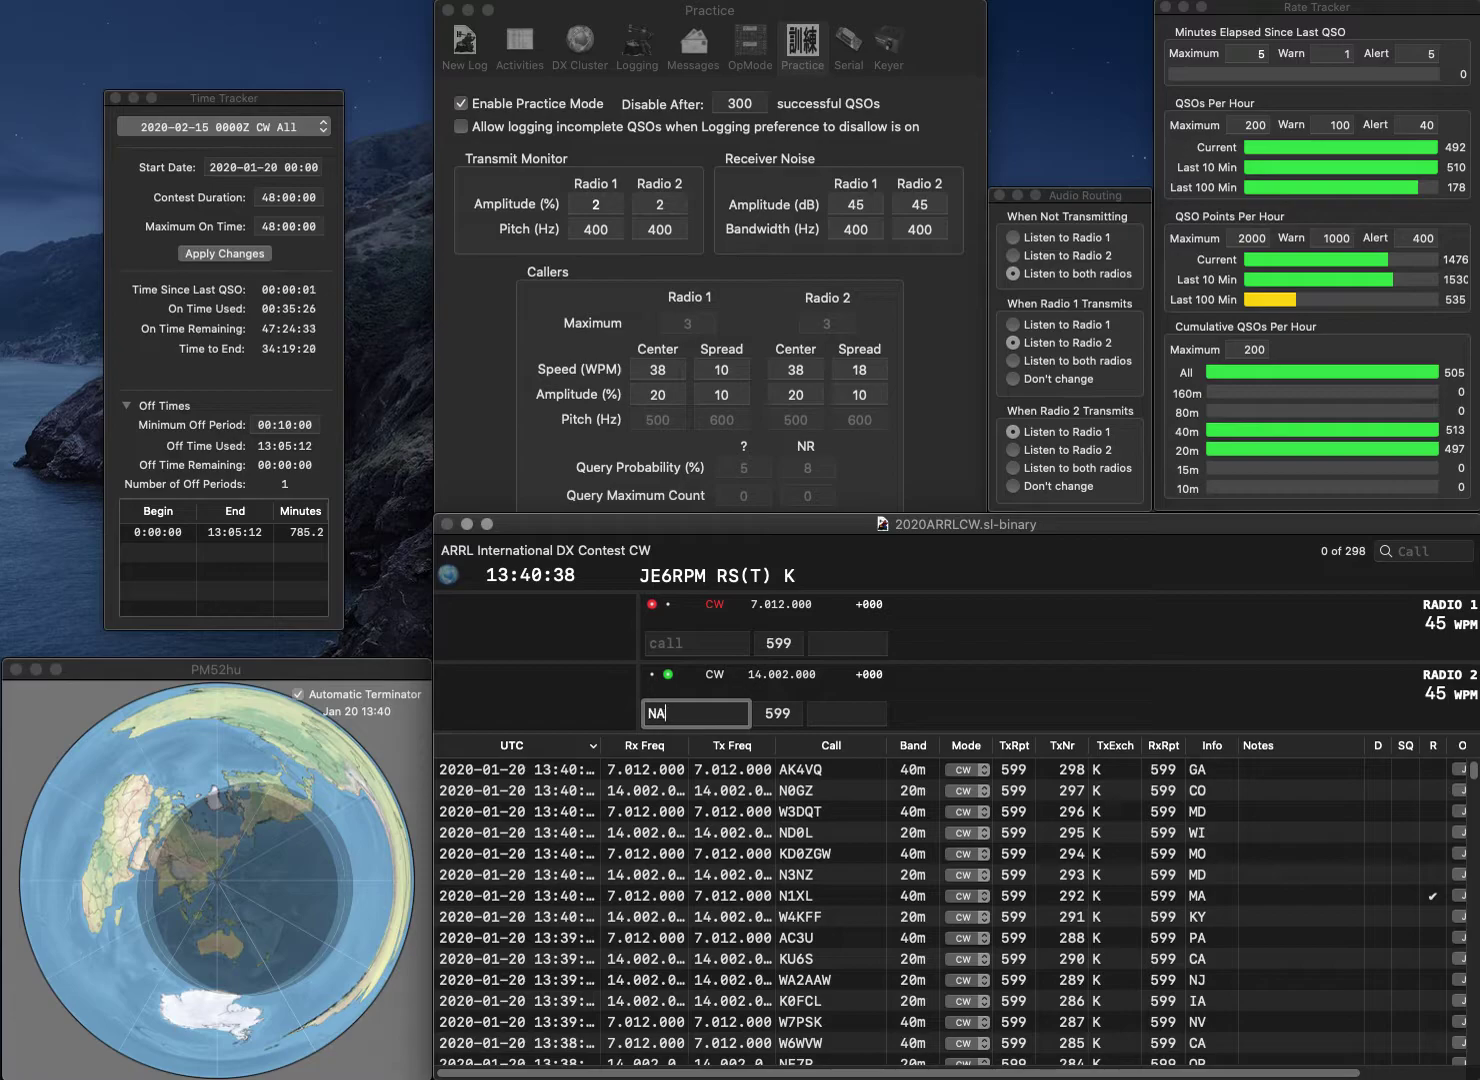
type("9M")
key("Return")
type("W")
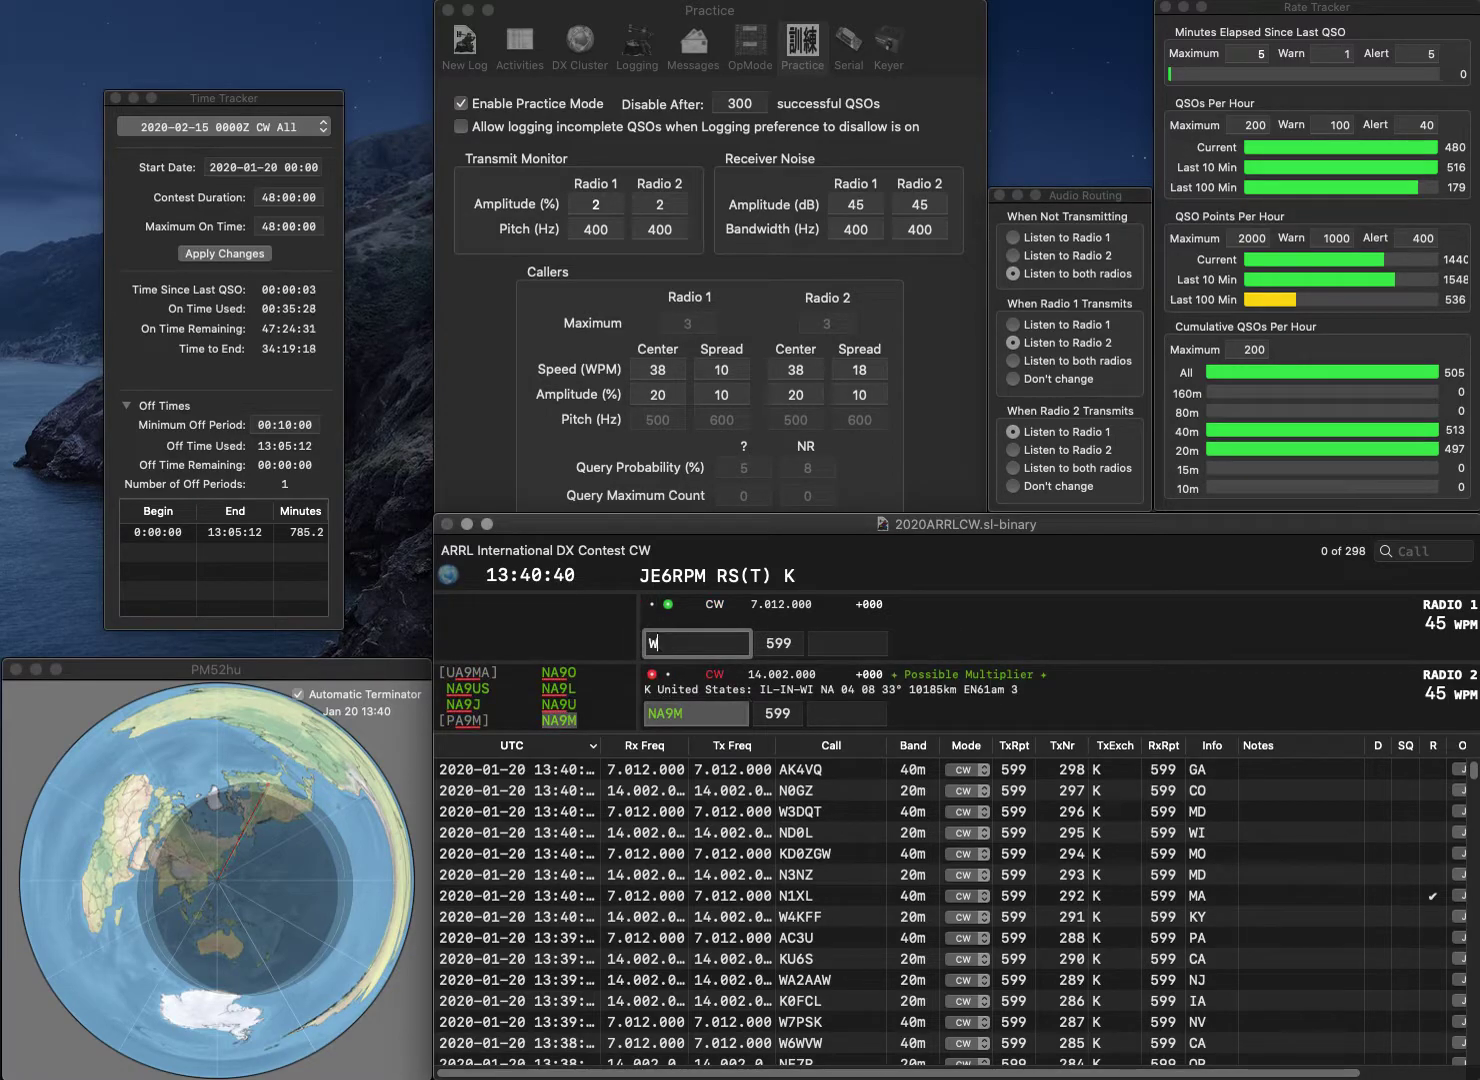
type("A1S")
key("Return")
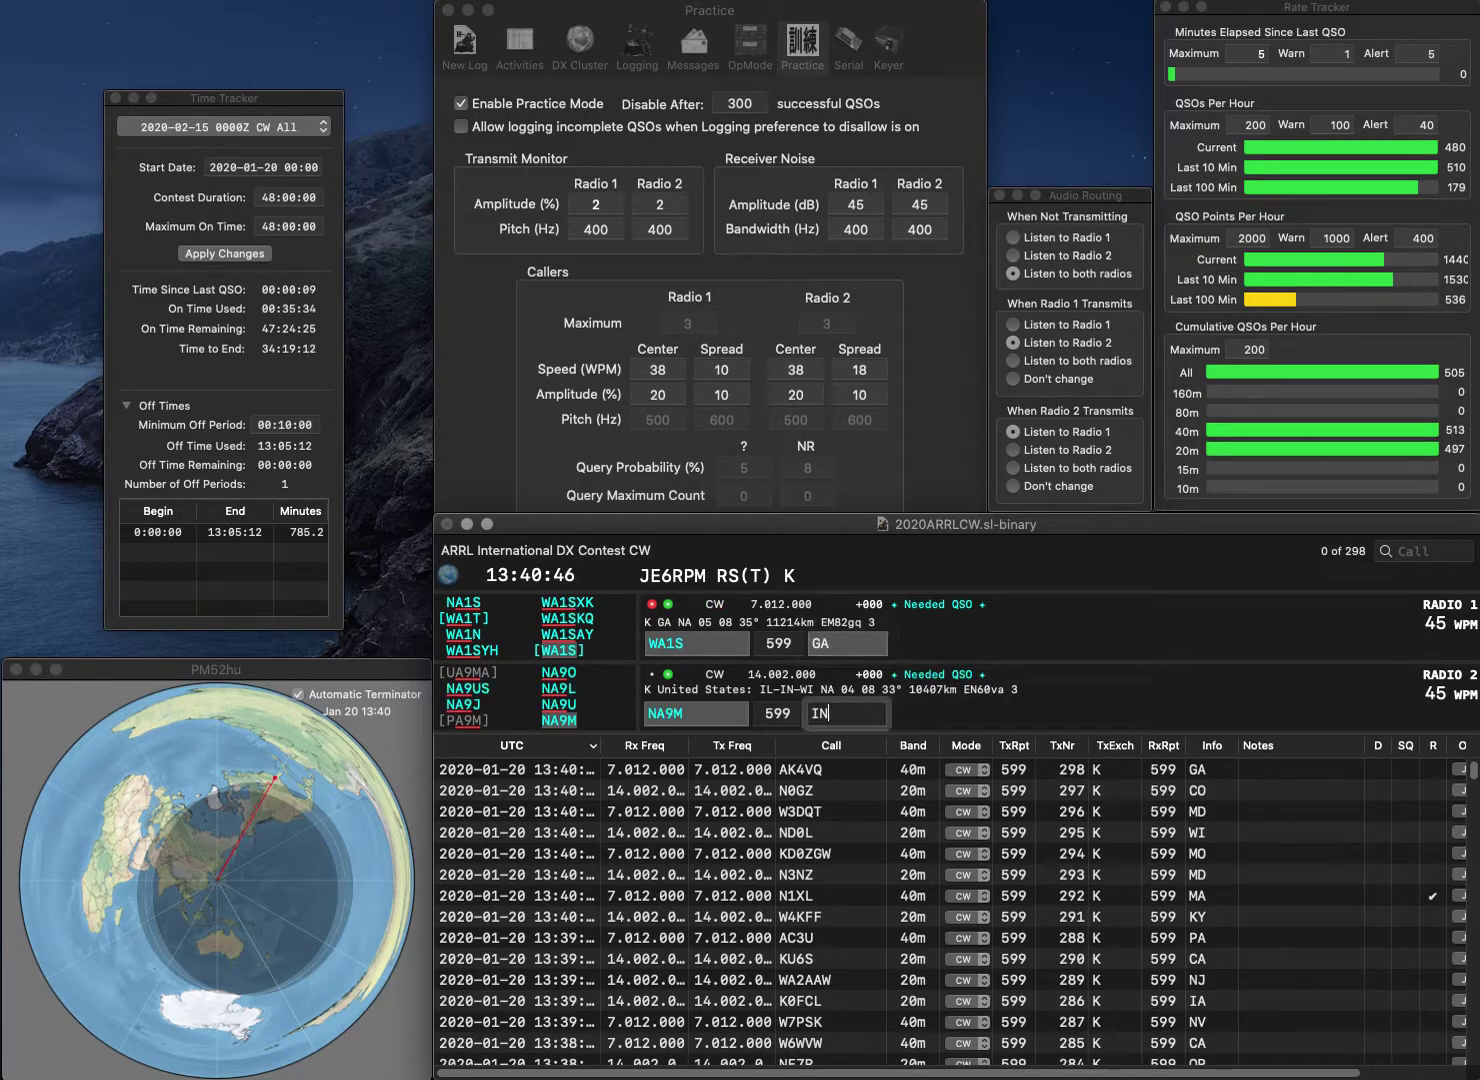
Log NA9M with exchange IN and WA1S with exchange GA, and turn off practice mode
key("Return")
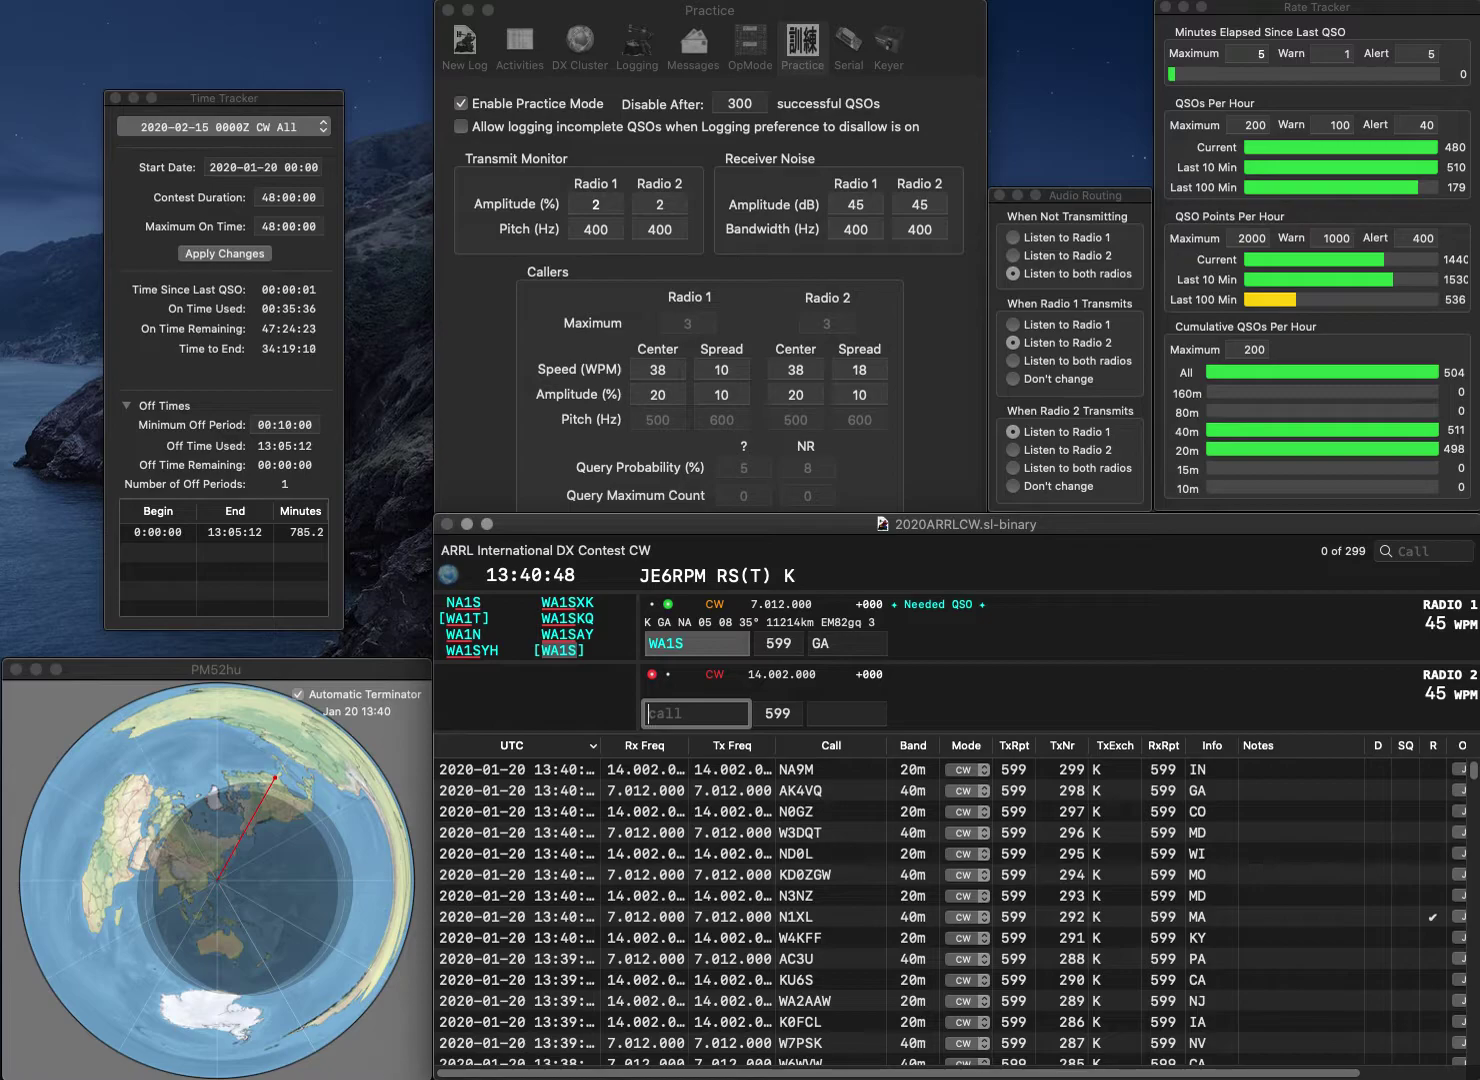
left_click(460, 104)
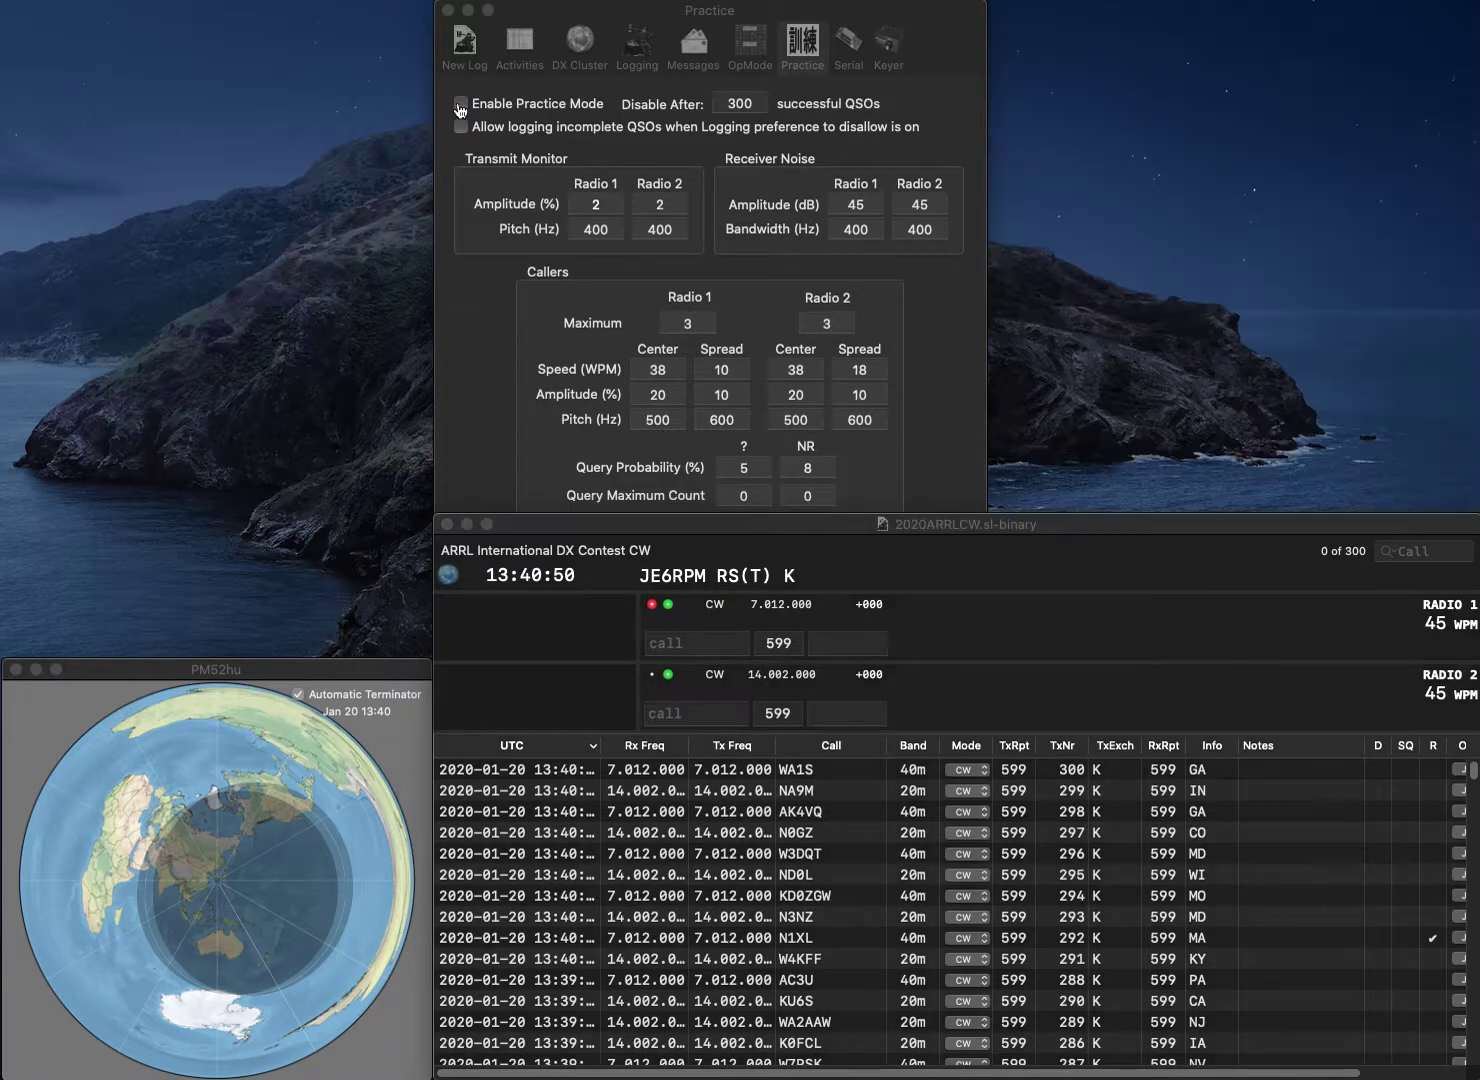